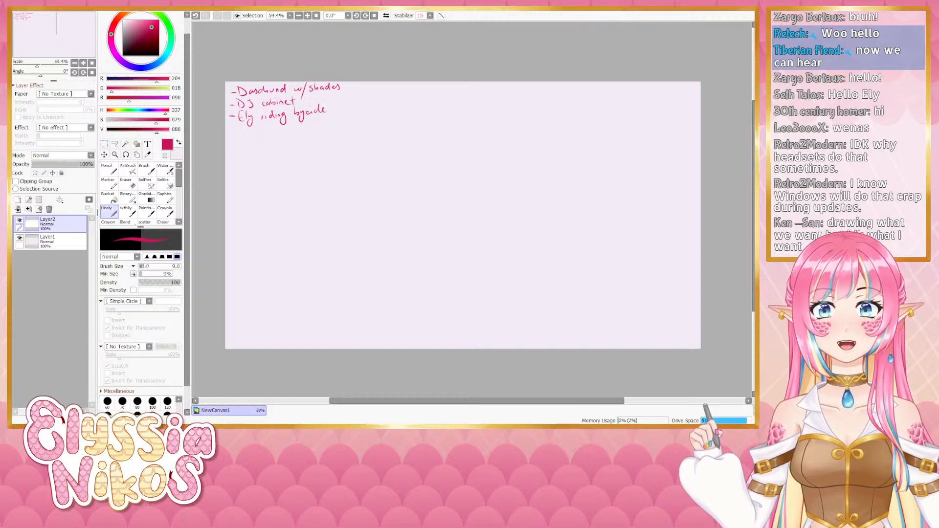
Add a new layer and start the dog sketch with a short trial stroke using the sketch brush
left_click(127, 211)
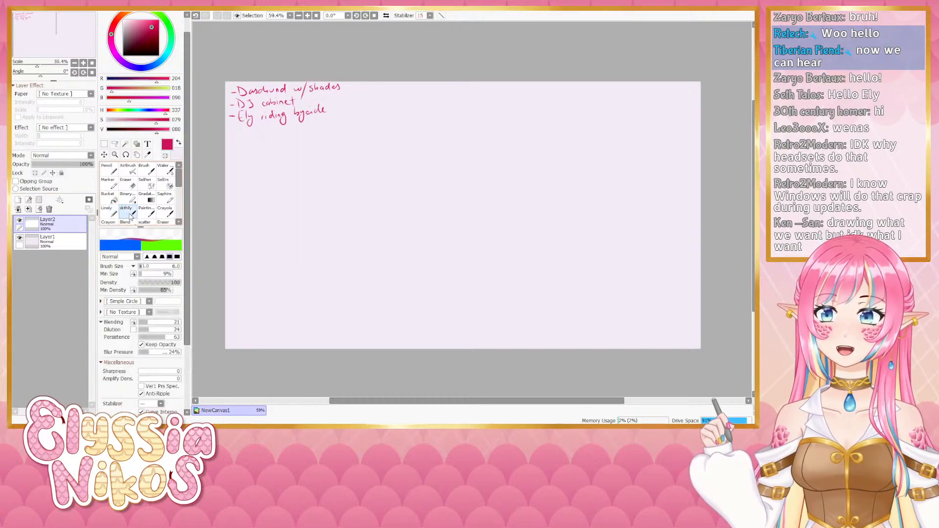
left_click(18, 199)
key("bracketleft")
key("bracketleft")
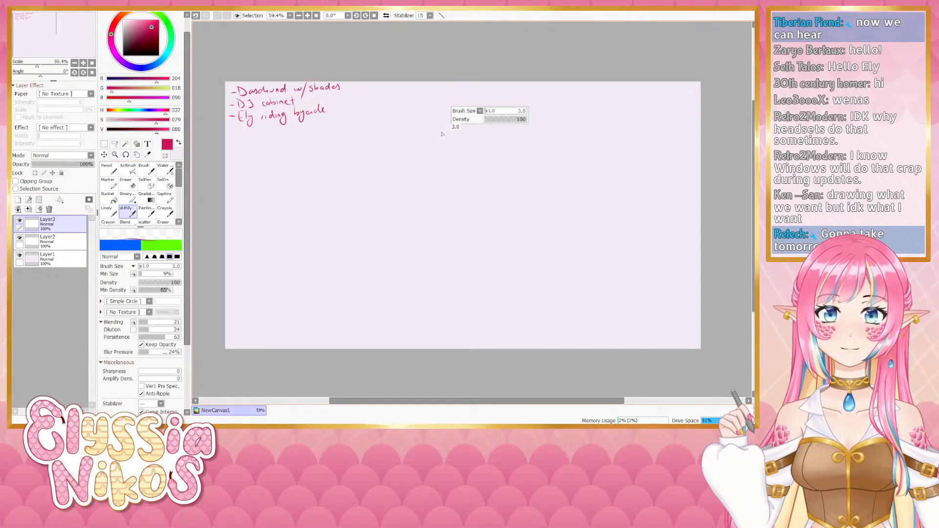
key("bracketright")
key("bracketright")
key("bracketright")
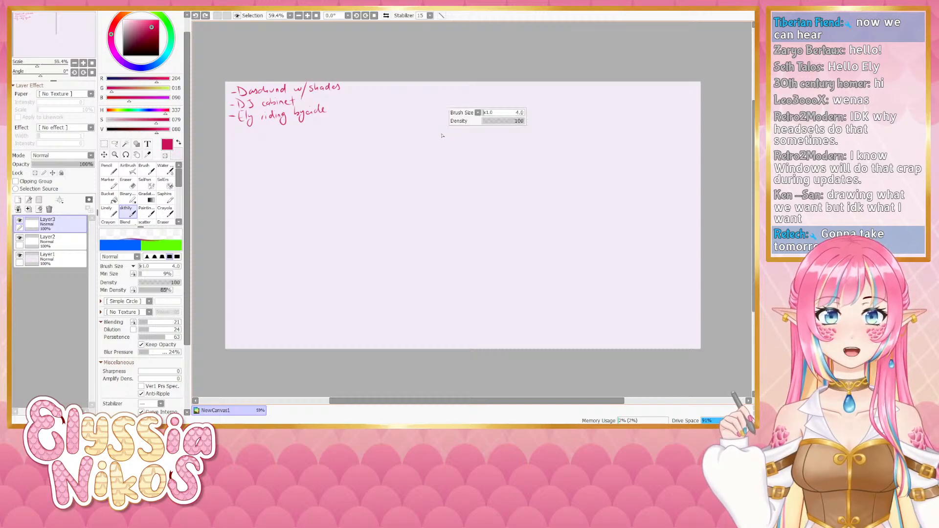
left_click_drag(442, 124, 432, 142)
key("ctrl+z")
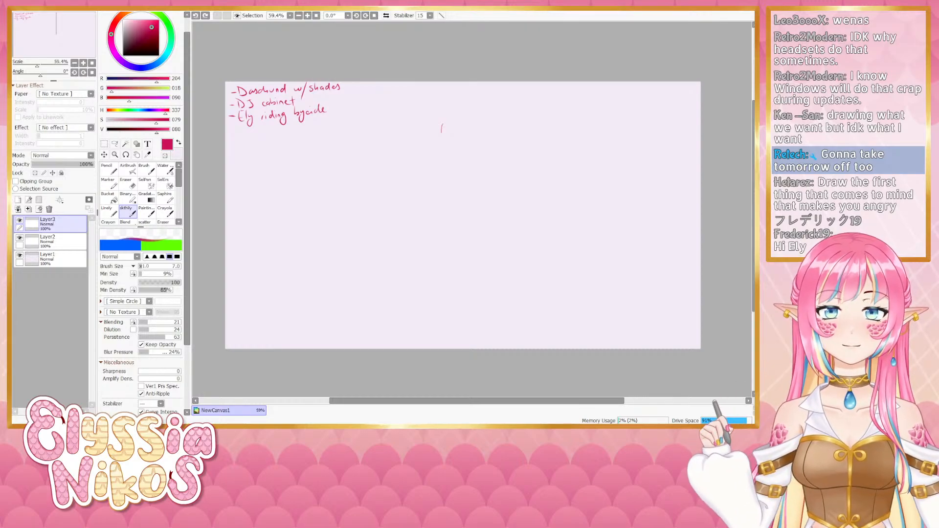
Paste the dachshund reference photo, shrink it to about half size and place it below the handwritten list
key("ctrl+v")
key("ctrl+t")
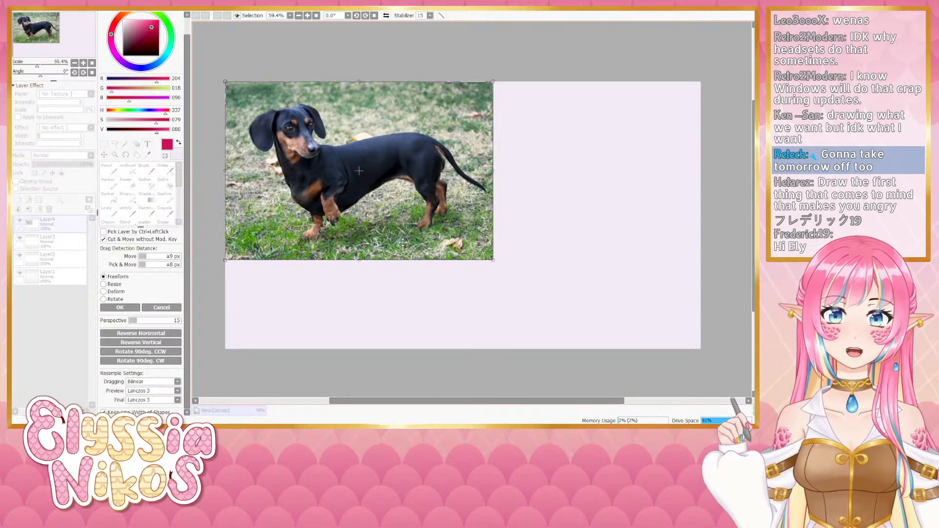
left_click_drag(491, 259, 369, 174)
mouse_move(322, 151)
left_mouse_down()
mouse_move(346, 231)
mouse_move(333, 214)
left_mouse_up()
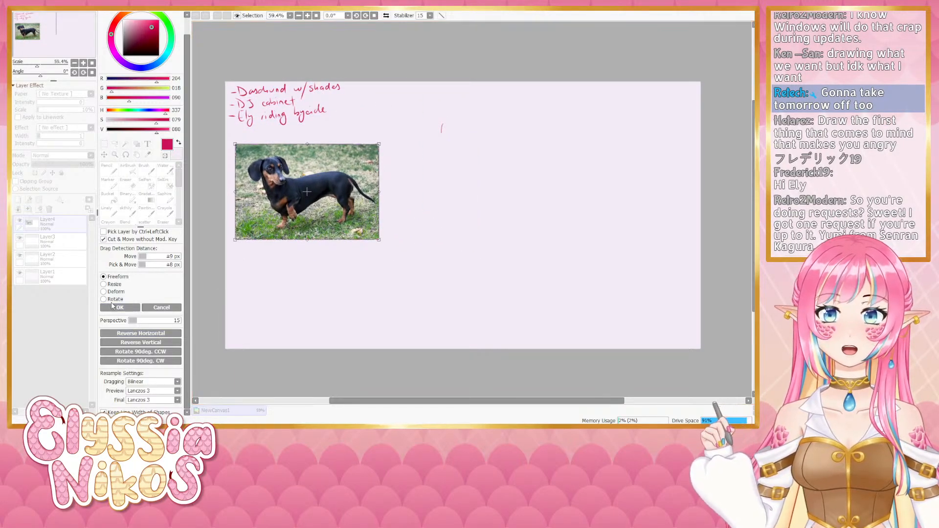
left_click(115, 307)
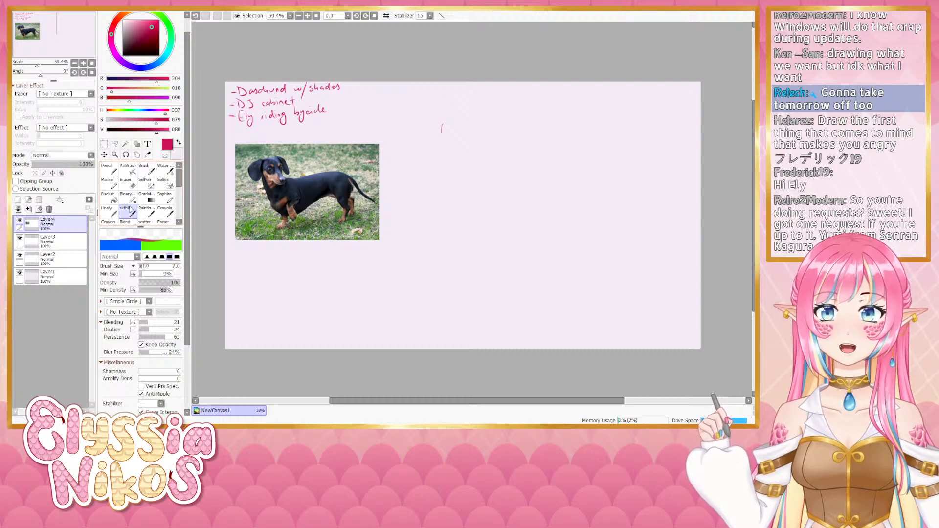
Sketch the dog's head beside the photo, outlining the forehead, muzzle, nose and jaw, and redo unsatisfactory strokes
right_click(451, 125)
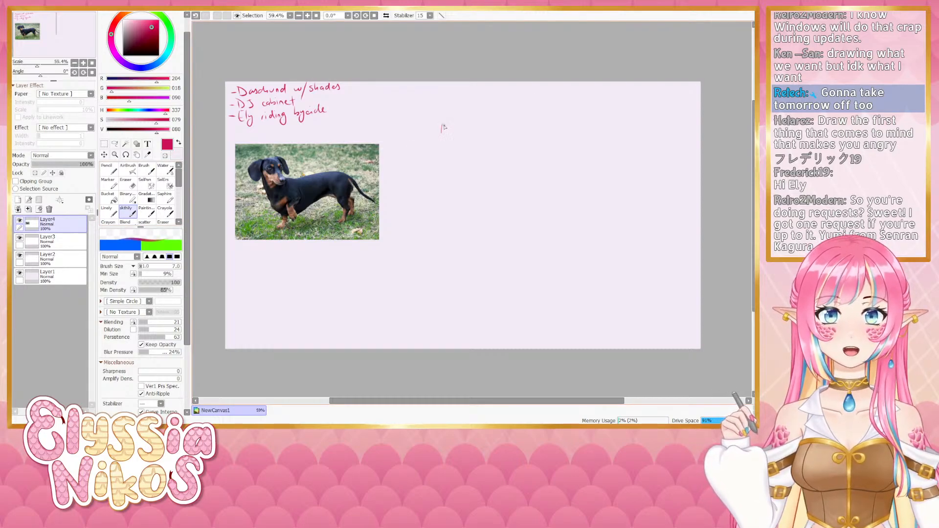
mouse_move(443, 126)
left_mouse_down()
mouse_move(445, 122)
mouse_move(473, 126)
mouse_move(485, 160)
mouse_move(473, 144)
mouse_move(480, 166)
mouse_move(457, 154)
mouse_move(481, 164)
left_mouse_up()
key("ctrl+z")
key("ctrl+z")
key("ctrl+z")
key("ctrl+z")
key("ctrl+z")
key("ctrl+z")
key("ctrl+z")
key("ctrl+z")
key("ctrl+z")
key("ctrl+z")
key("ctrl+z")
key("ctrl+z")
key("ctrl+z")
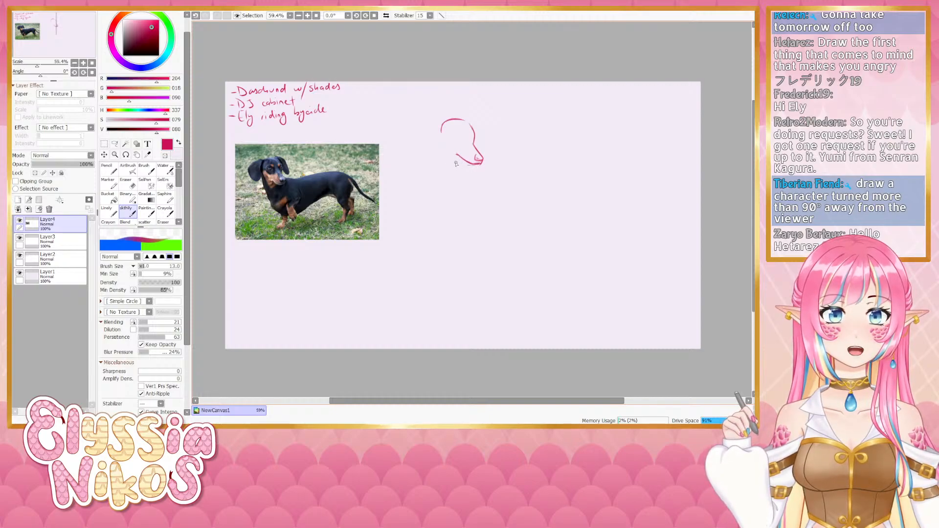
left_click_drag(445, 144, 476, 163)
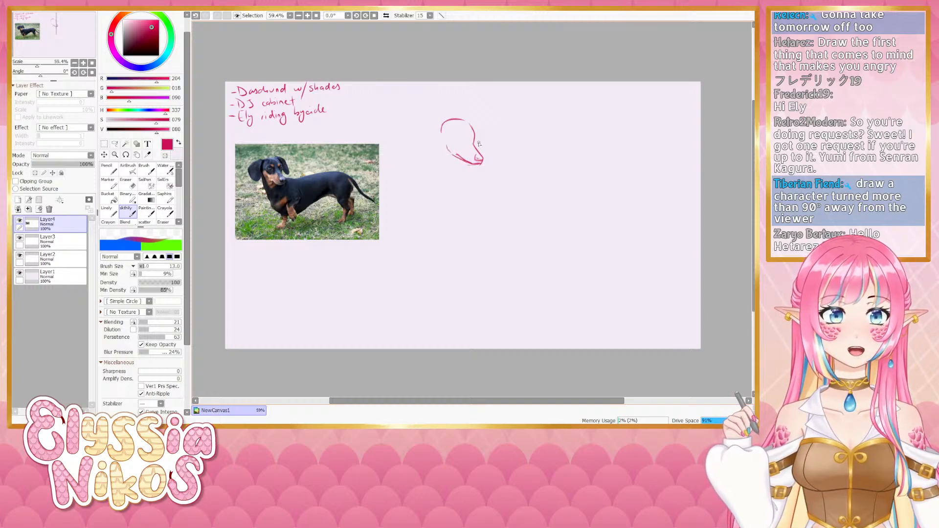
Sketch the dachshund's near ear behind the forehead and erase the stray line inside it
mouse_move(454, 120)
left_mouse_down()
mouse_move(433, 130)
mouse_move(433, 144)
mouse_move(455, 131)
mouse_move(454, 140)
mouse_move(456, 126)
mouse_move(447, 145)
mouse_move(430, 133)
left_mouse_up()
key("ctrl+z")
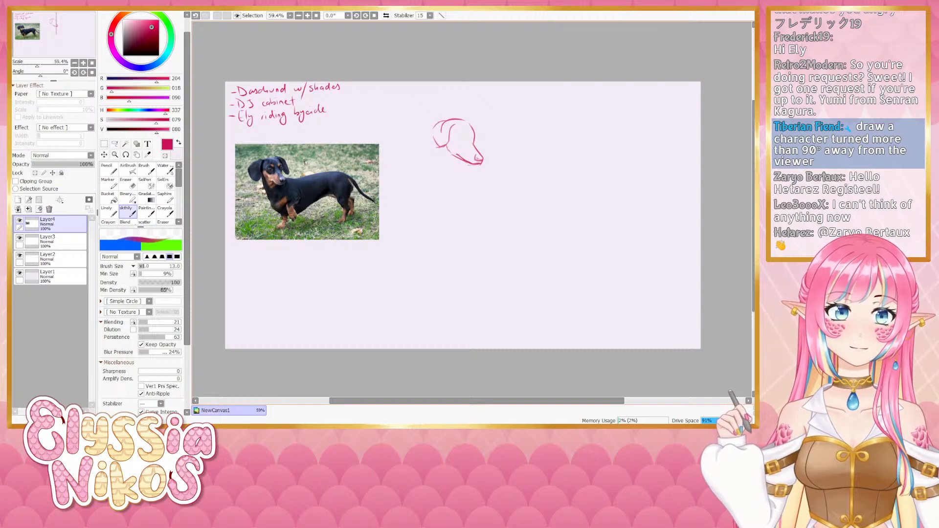
key("e")
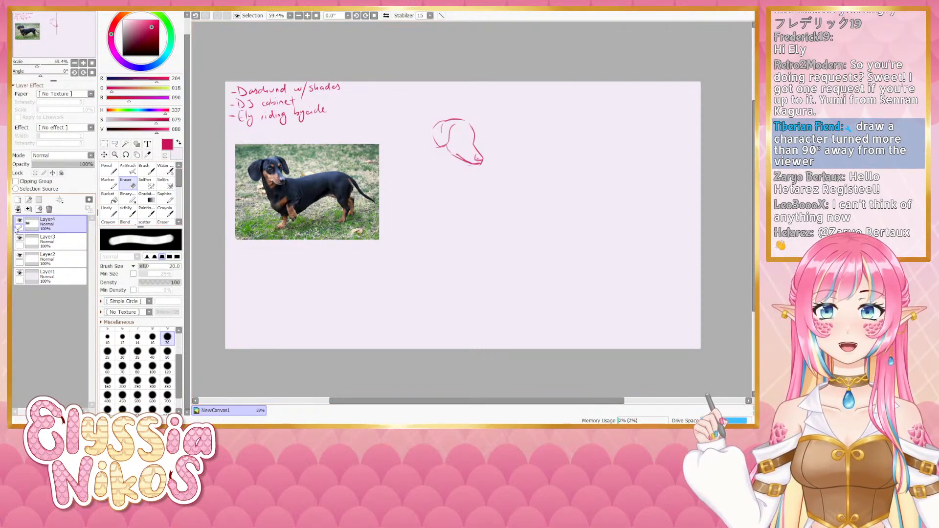
left_click(29, 241)
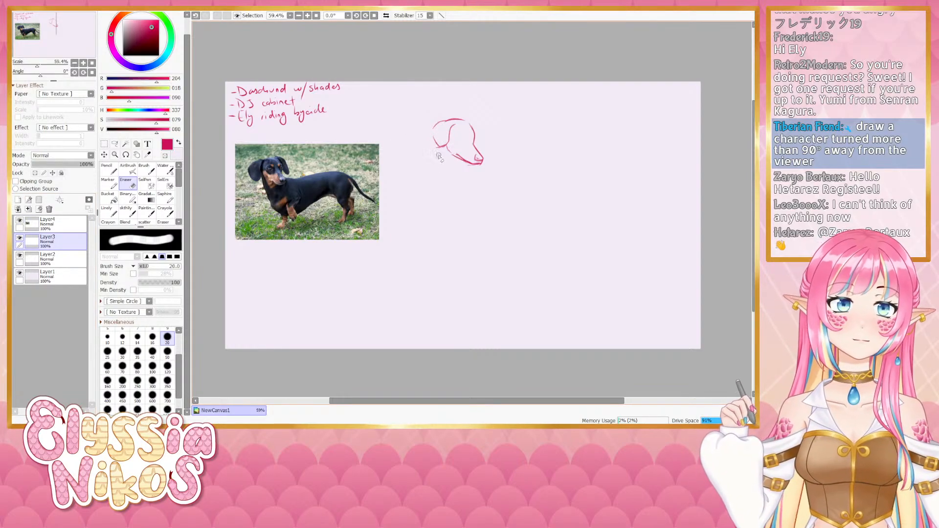
left_click(53, 225)
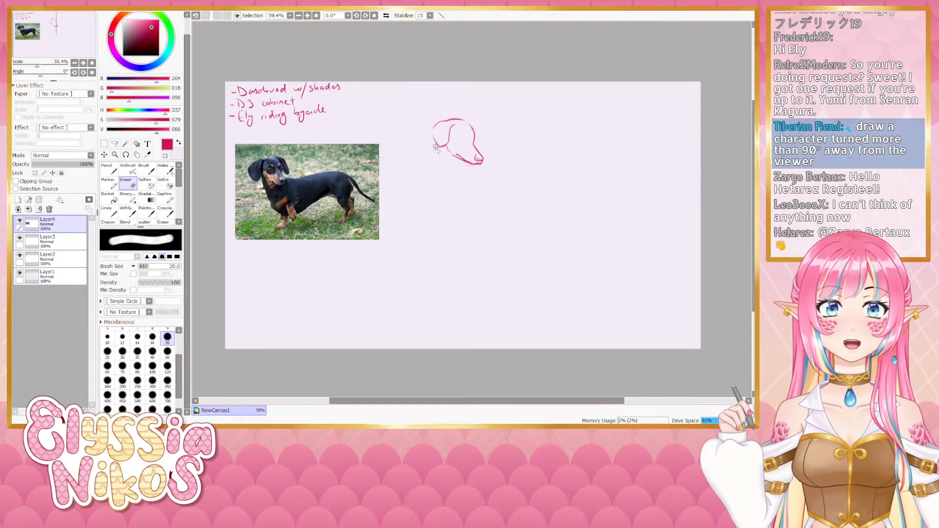
left_click(128, 212)
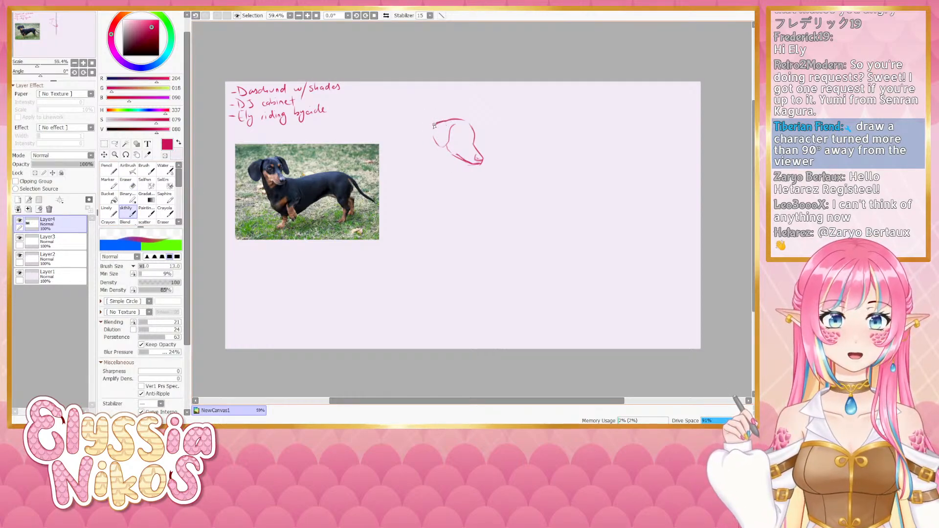
Redraw the near ear with a stronger closed outline and clean up its inside with the eraser
mouse_move(434, 126)
left_mouse_down()
mouse_move(450, 156)
mouse_move(452, 129)
left_mouse_up()
key("ctrl+z")
key("ctrl+z")
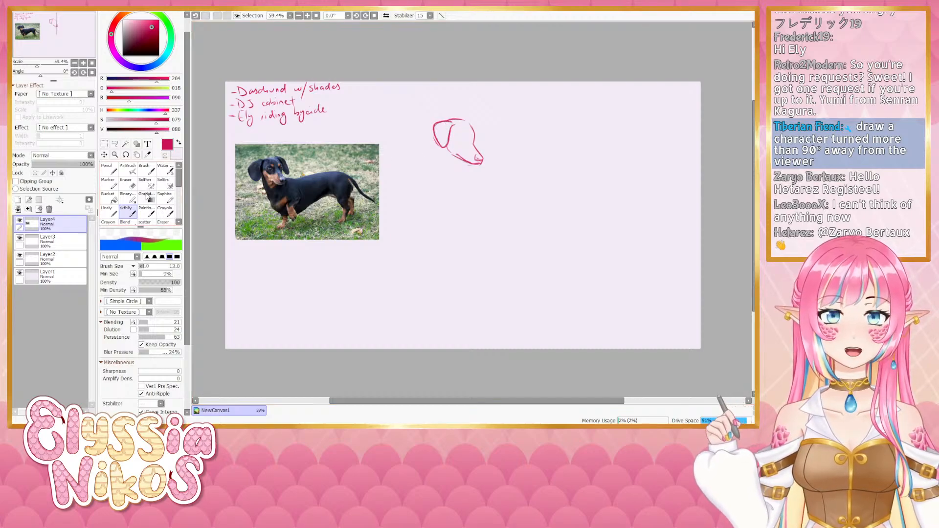
left_click(129, 183)
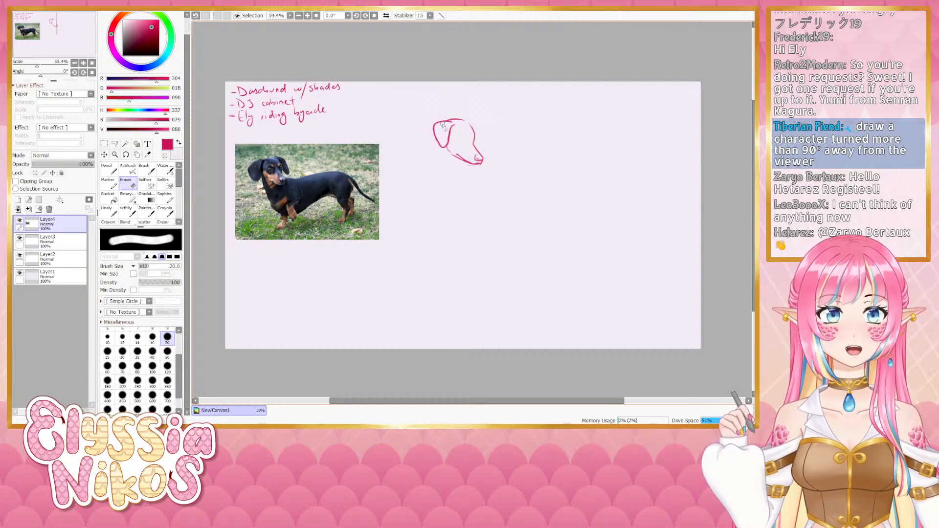
left_click(126, 211)
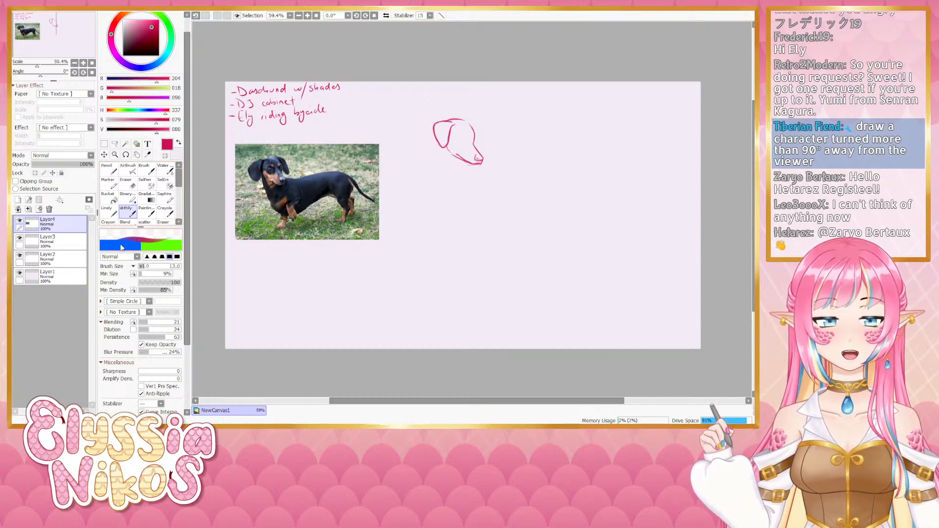
Handwrite "Yumi Senran Kagura" as the fourth list item on Layer2 with the lining brush
left_click(57, 255)
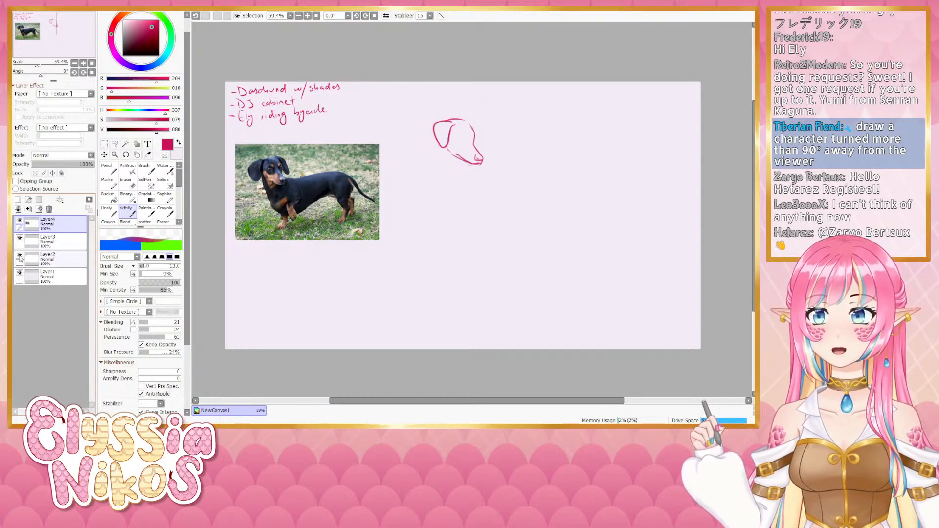
left_click(108, 212)
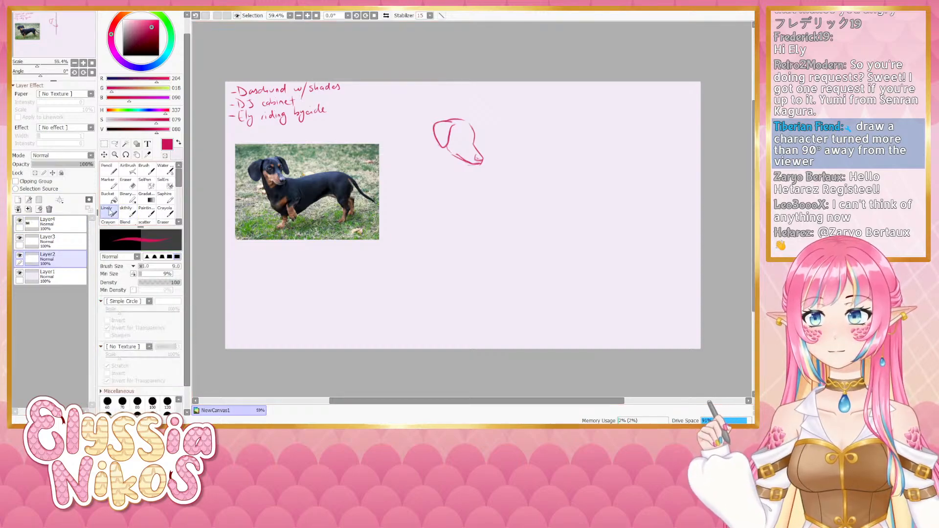
left_click_drag(243, 125, 238, 138)
left_click_drag(241, 129, 300, 132)
mouse_move(308, 122)
left_mouse_down()
mouse_move(321, 134)
mouse_move(333, 125)
left_mouse_up()
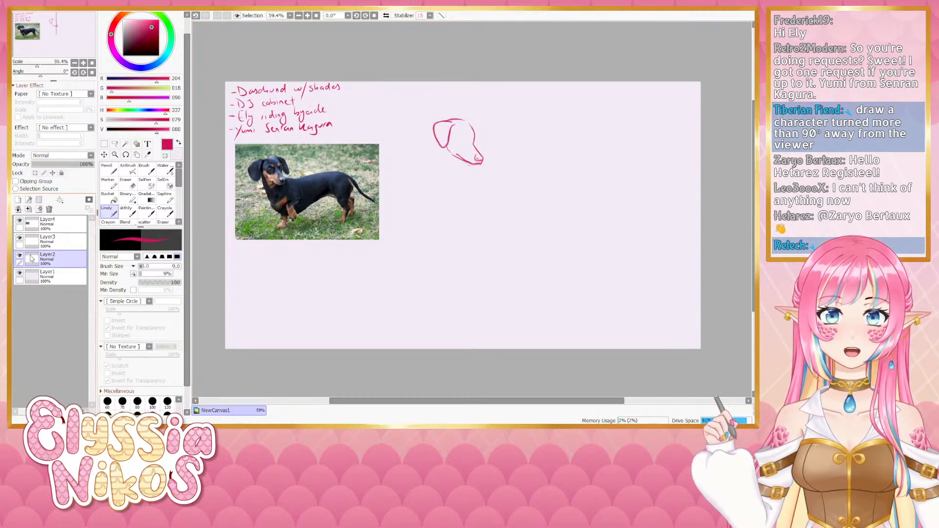
Return to Layer4 with the sketch brush and draw the far ear along the front of the dog's head
left_click(47, 221)
left_click(126, 210)
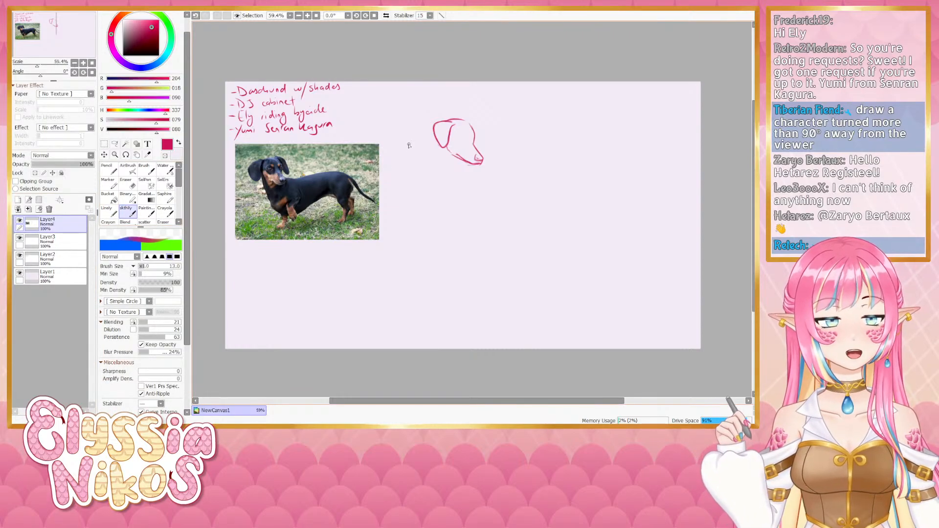
scroll(438, 130, "up", 1)
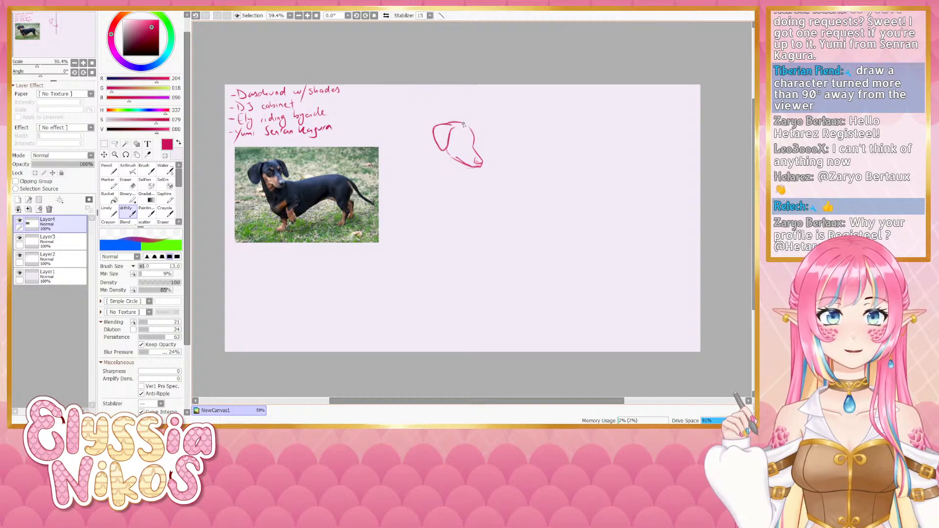
left_click_drag(468, 124, 474, 128)
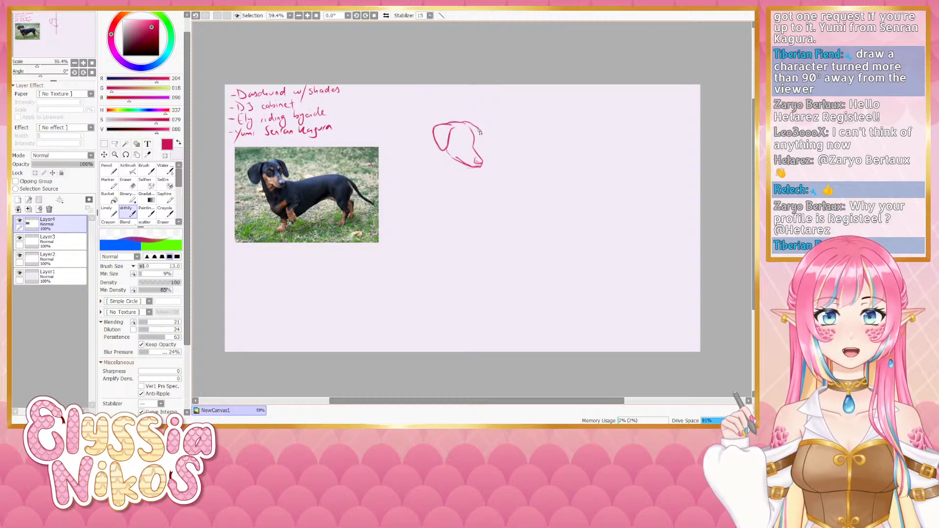
left_click_drag(480, 148, 477, 128)
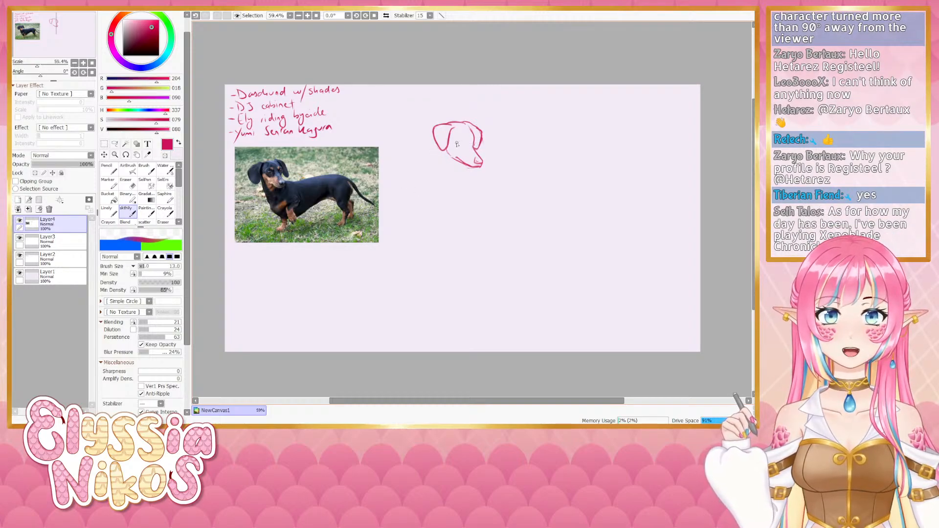
Try to sketch shades across the dachshund's eyes
mouse_move(462, 142)
left_mouse_down()
mouse_move(483, 138)
mouse_move(478, 155)
mouse_move(471, 144)
mouse_move(478, 155)
mouse_move(483, 143)
left_mouse_up()
key("ctrl+z")
key("ctrl+z")
key("ctrl+z")
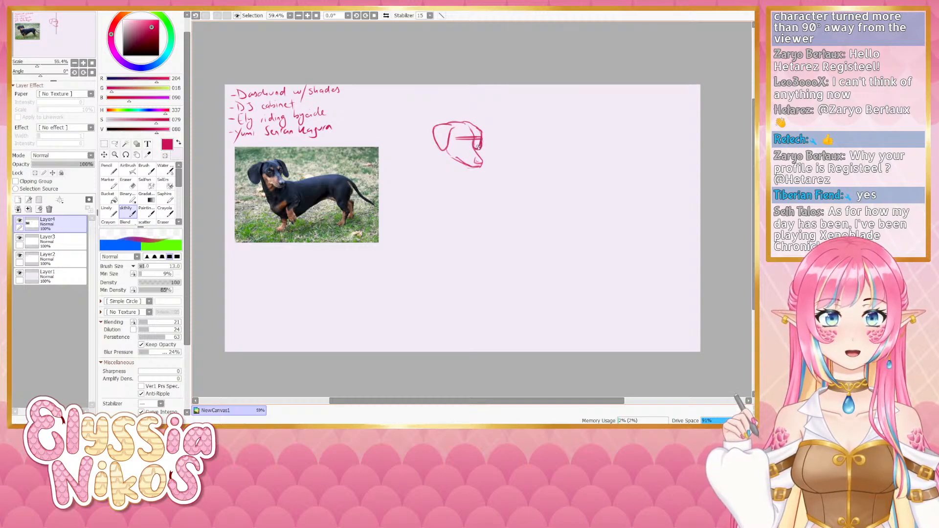
key("ctrl+z")
key("ctrl+z")
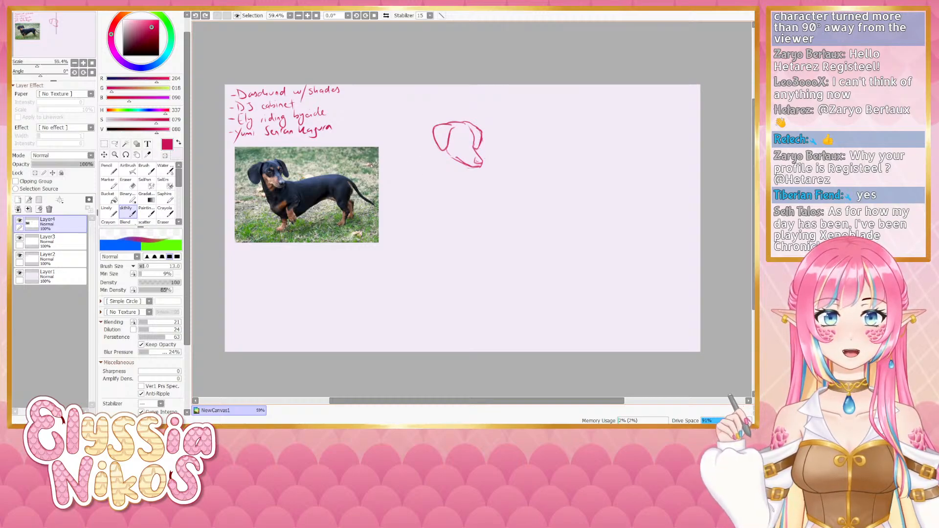
Sketch the neck line and a long back line that curves around the rump, redrawing it until the shape fits
mouse_move(445, 152)
left_mouse_down()
mouse_move(458, 179)
mouse_move(552, 166)
mouse_move(557, 184)
left_mouse_up()
key("ctrl+z")
key("ctrl+z")
key("ctrl+z")
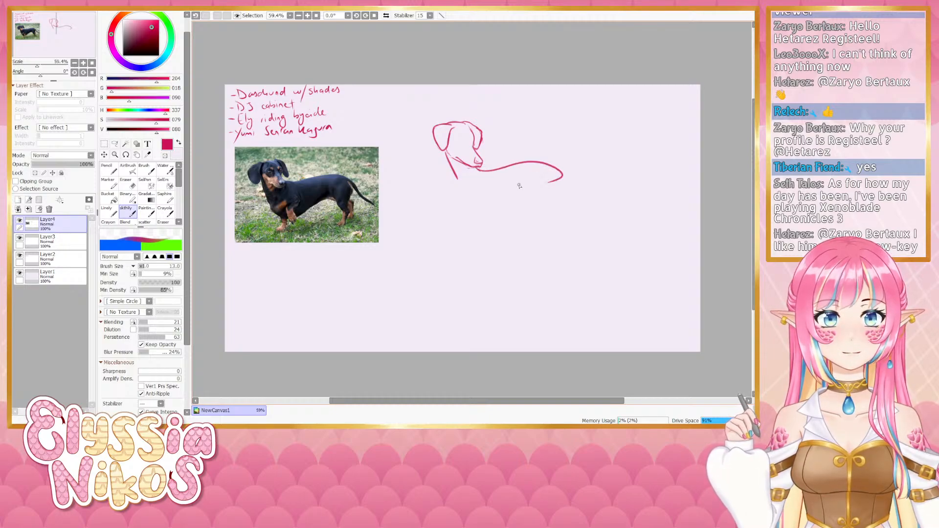
key("ctrl+z")
mouse_move(477, 170)
left_mouse_down()
mouse_move(577, 171)
mouse_move(545, 190)
left_mouse_up()
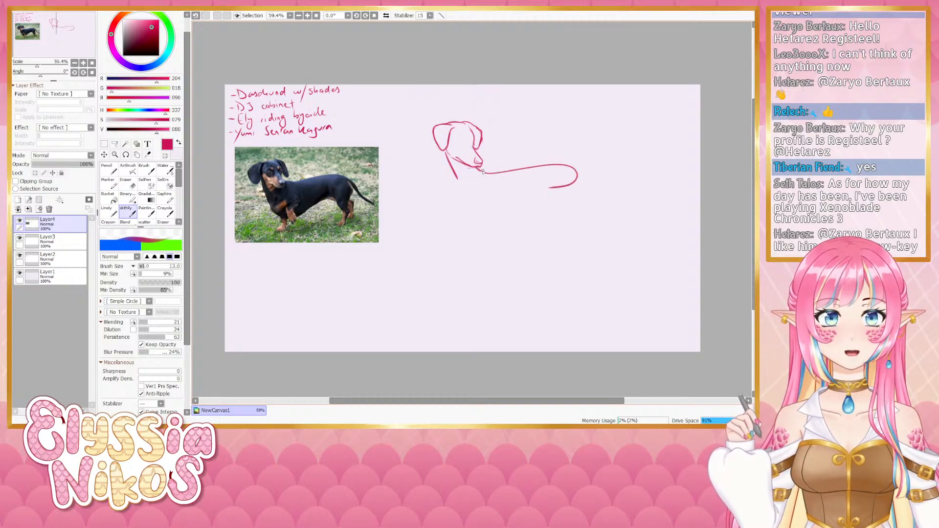
key("ctrl+z")
mouse_move(477, 167)
left_mouse_down()
mouse_move(571, 182)
mouse_move(535, 188)
mouse_move(632, 210)
left_mouse_up()
key("ctrl+z")
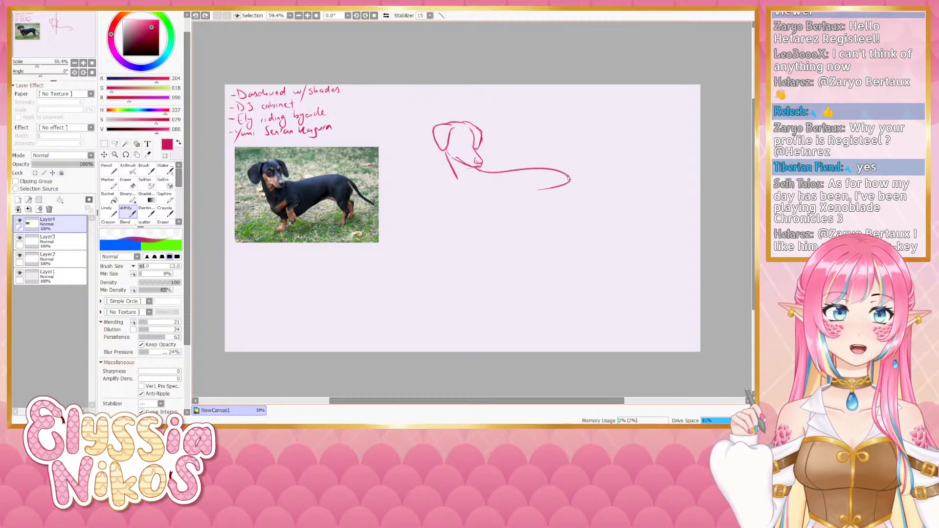
Sketch the dachshund's tail sweeping upward from the rump with an inner and an outer curve, redrawing it until the shape fits
left_click_drag(570, 176, 589, 212)
key("ctrl+z")
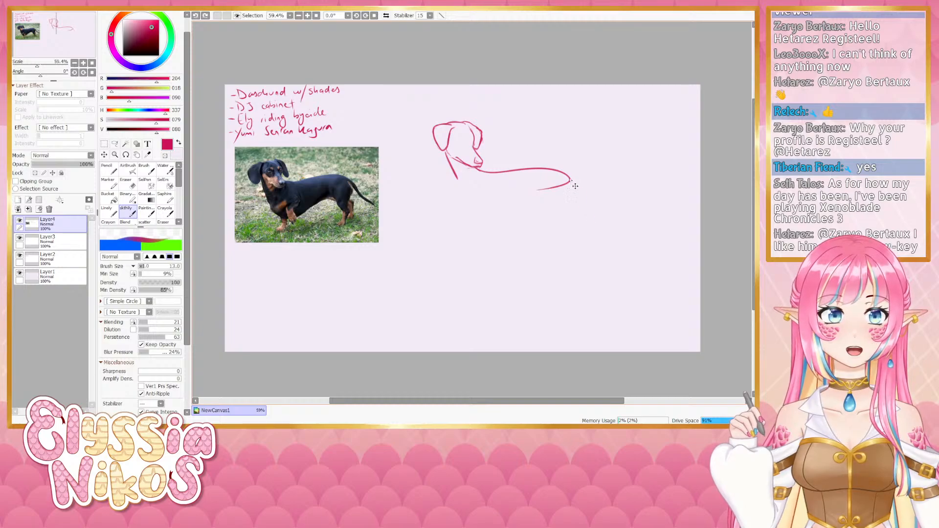
mouse_move(563, 179)
left_mouse_down()
mouse_move(596, 133)
mouse_move(592, 149)
mouse_move(585, 126)
mouse_move(575, 179)
left_mouse_up()
key("ctrl+z")
key("ctrl+z")
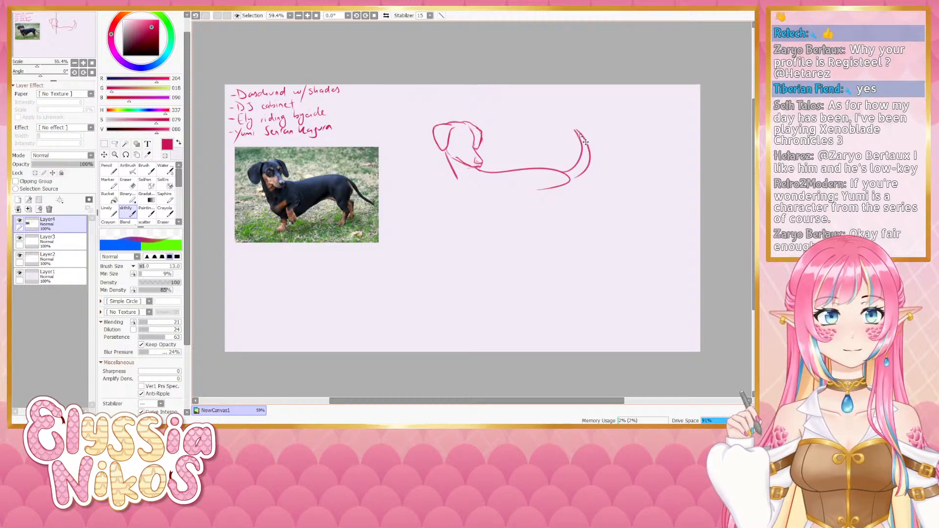
key("ctrl+z")
mouse_move(575, 129)
left_mouse_down()
mouse_move(583, 169)
mouse_move(570, 172)
left_mouse_up()
key("ctrl+z")
left_click_drag(575, 132, 572, 179)
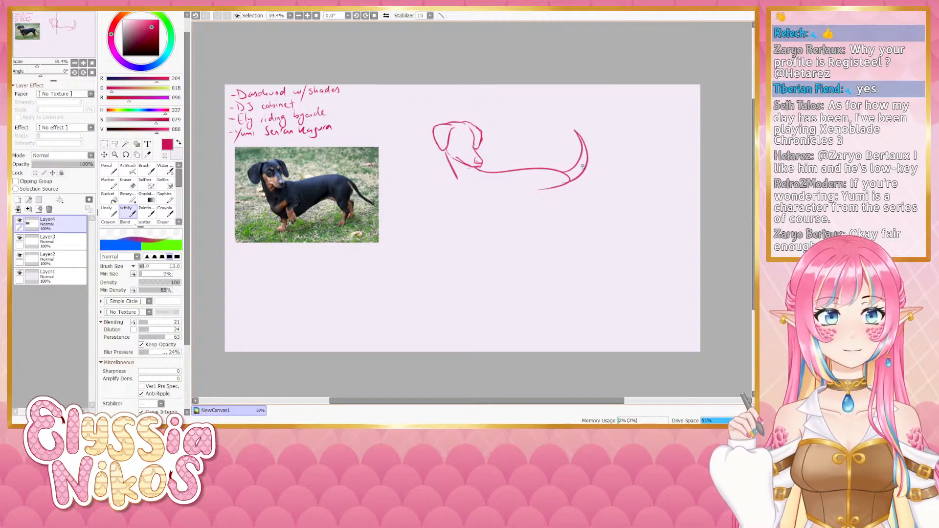
key("ctrl+z")
left_click_drag(575, 130, 583, 174)
key("ctrl+z")
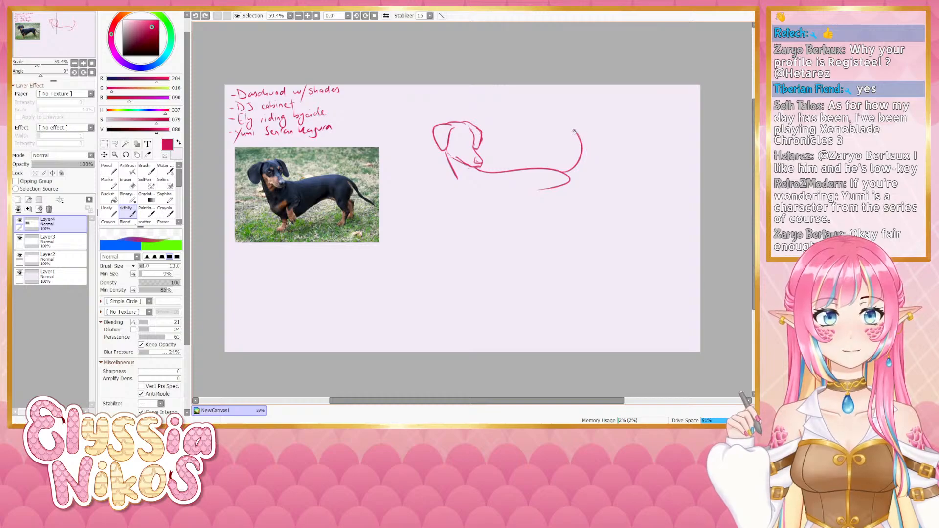
mouse_move(575, 130)
left_mouse_down()
mouse_move(586, 148)
mouse_move(572, 172)
mouse_move(573, 128)
mouse_move(581, 142)
left_mouse_up()
key("ctrl+z")
key("ctrl+z")
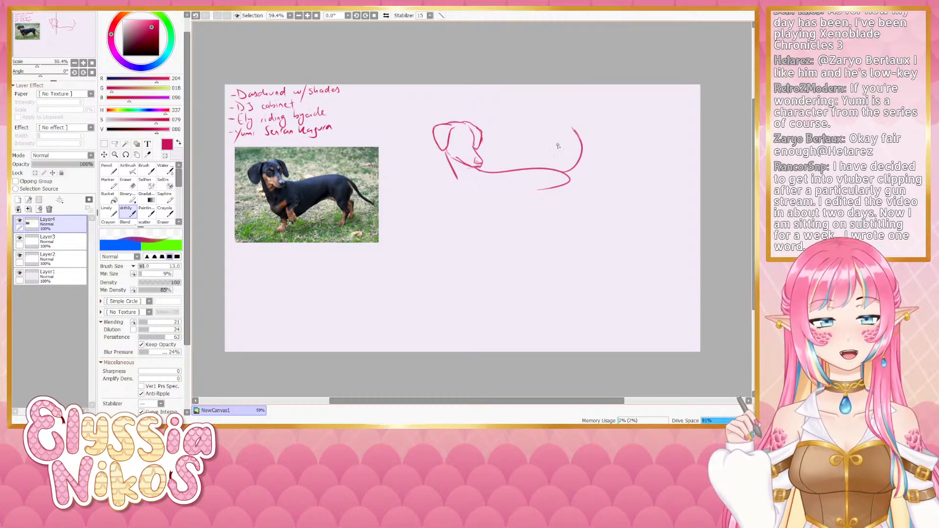
key("ctrl+z")
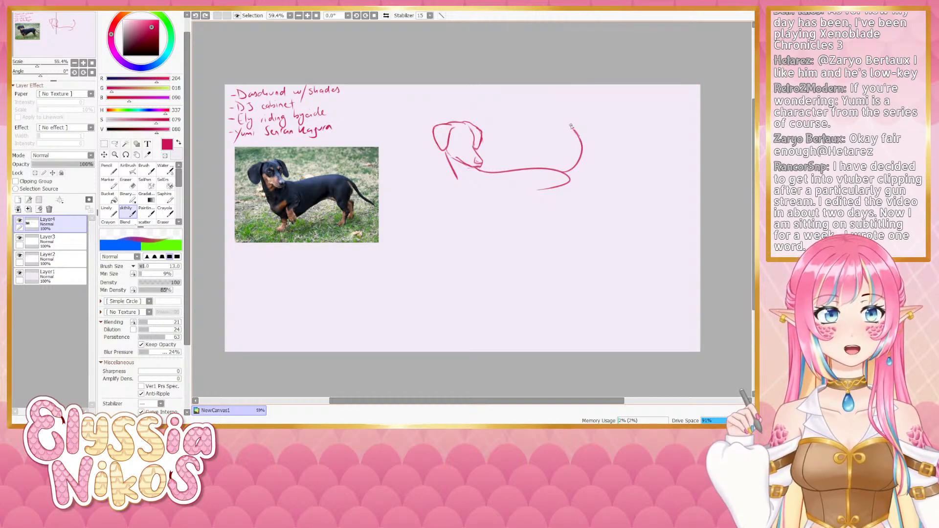
mouse_move(573, 126)
left_mouse_down()
mouse_move(591, 151)
mouse_move(571, 180)
left_mouse_up()
key("ctrl+z")
key("ctrl+z")
key("ctrl+z")
key("ctrl+z")
key("ctrl+z")
key("ctrl+z")
key("ctrl+z")
key("ctrl+z")
left_click_drag(589, 146, 567, 179)
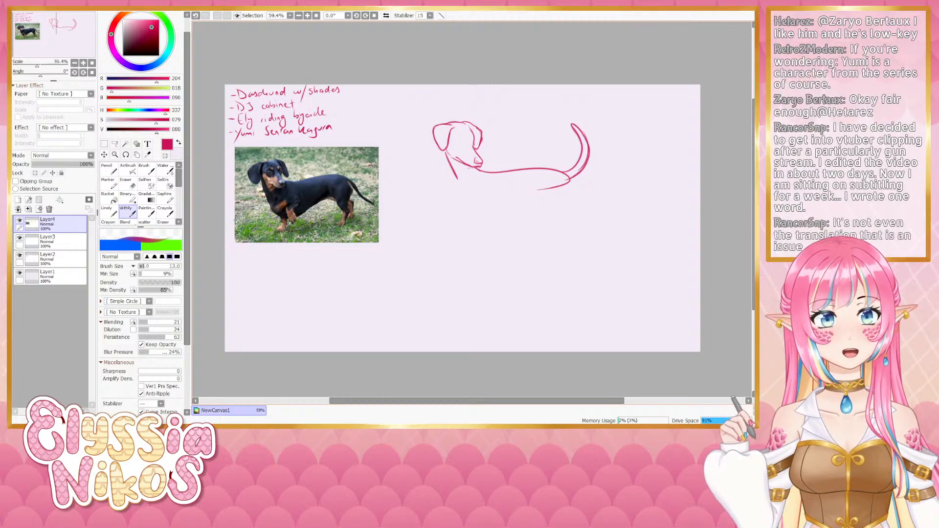
Erase the rump lines crossing and curling under the base of the tail, and redraw the tail's outer edge with the sketch brush
key("e")
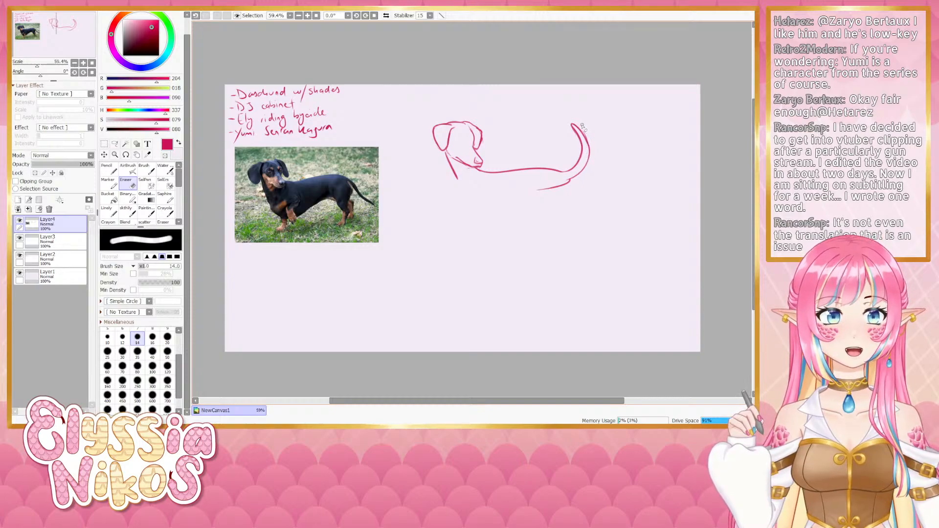
left_click(126, 212)
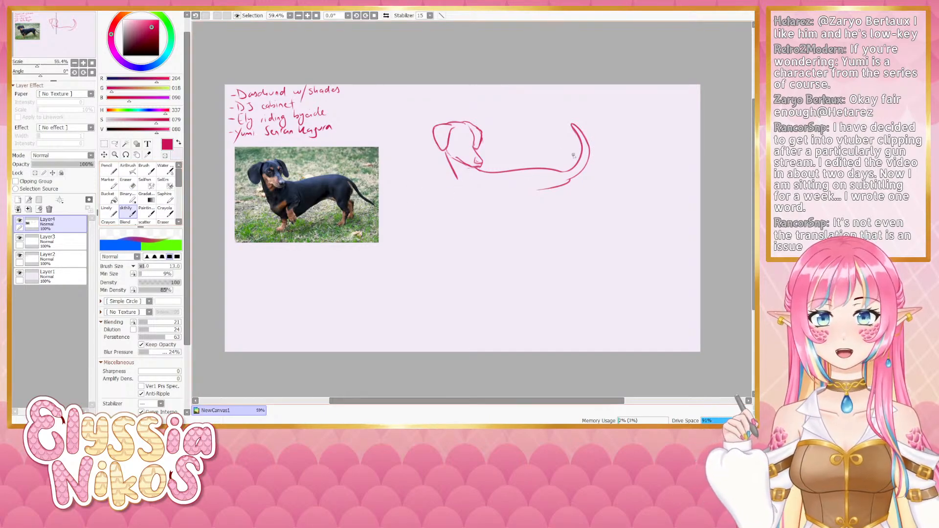
key("ctrl+z")
left_click_drag(587, 143, 573, 174)
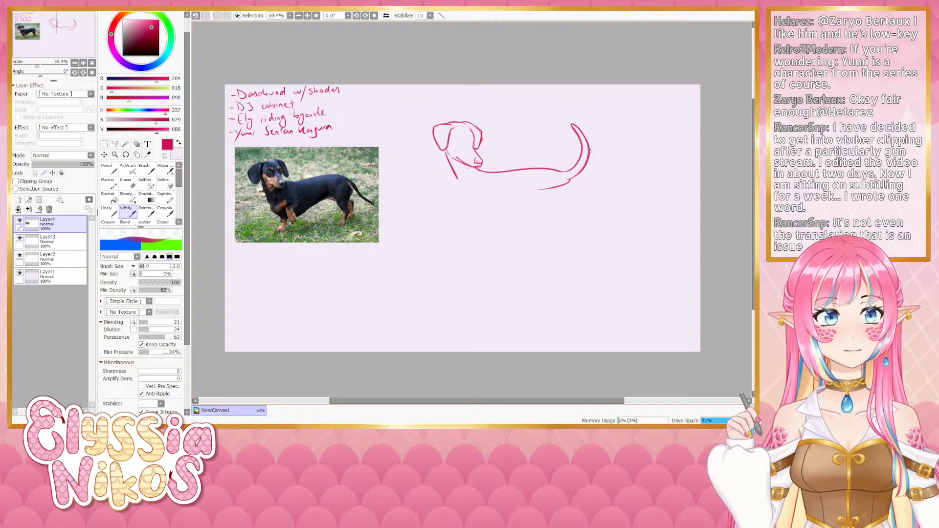
key("e")
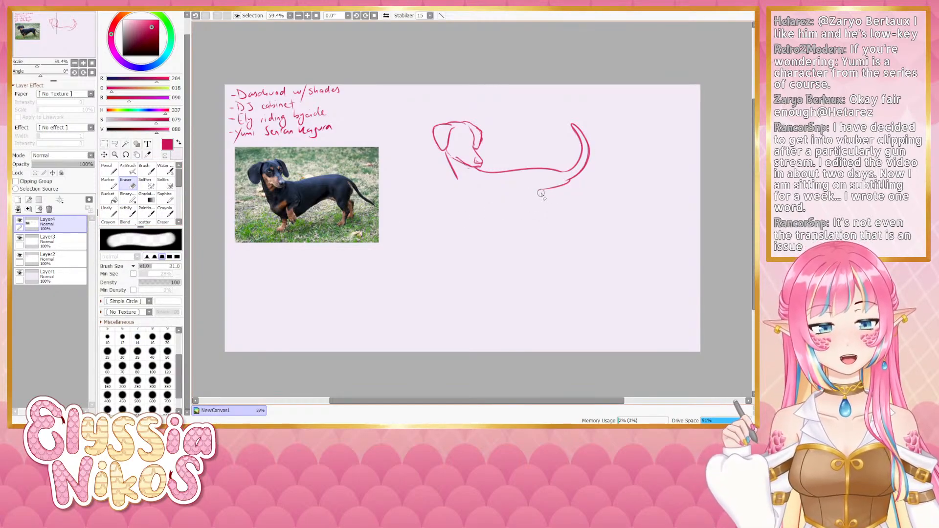
mouse_move(555, 204)
left_mouse_down()
mouse_move(533, 198)
mouse_move(579, 186)
left_mouse_up()
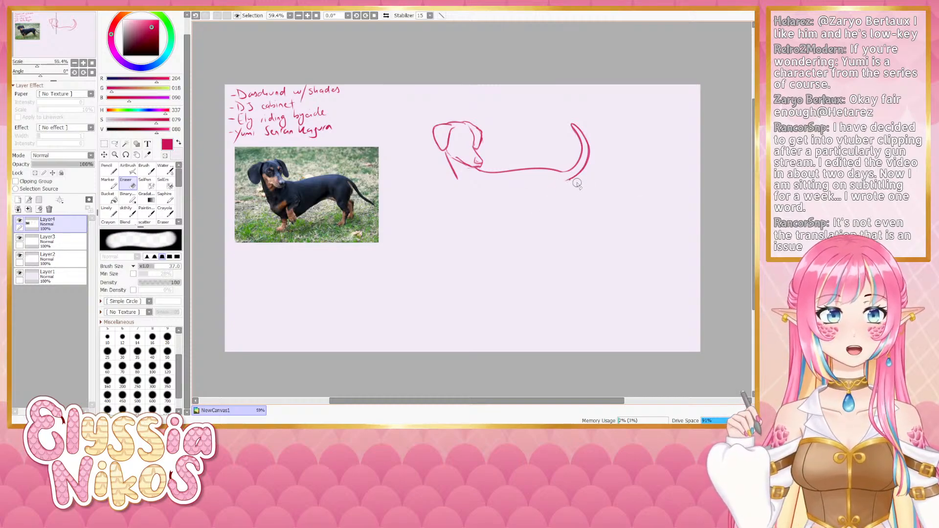
Sketch the chest line down from the neck and a belly line rising toward the hindquarters, redrawing the belly until it fits
left_click(131, 211)
left_click_drag(504, 214, 490, 200)
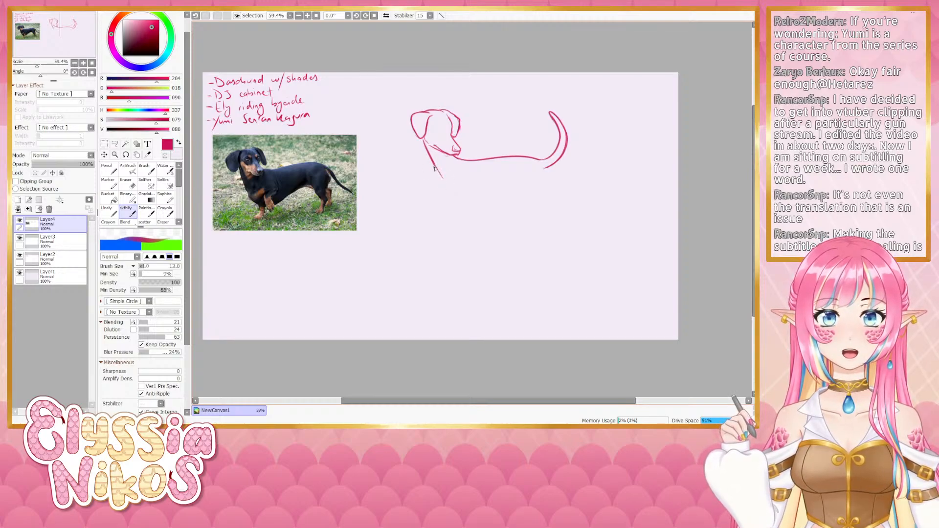
mouse_move(435, 167)
left_mouse_down()
mouse_move(447, 191)
mouse_move(468, 194)
left_mouse_up()
key("ctrl+z")
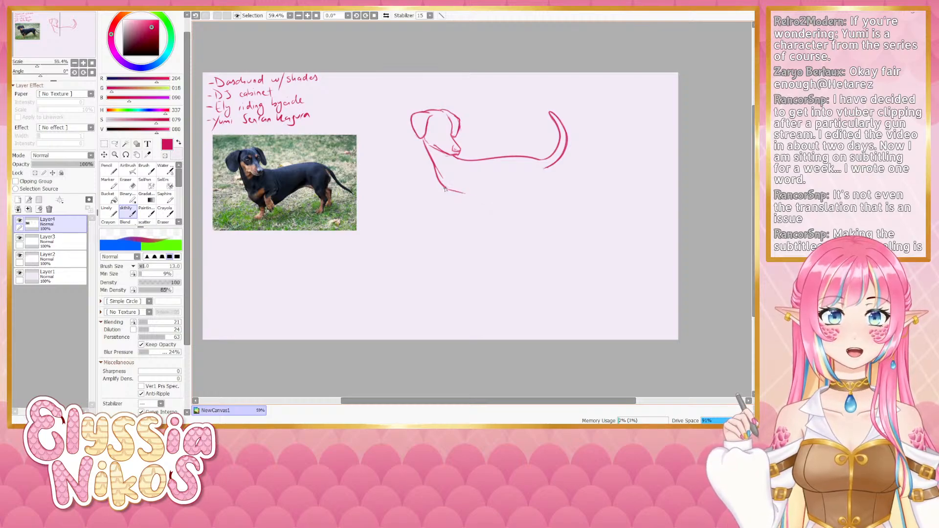
mouse_move(446, 188)
left_mouse_down()
mouse_move(490, 197)
mouse_move(538, 181)
left_mouse_up()
key("ctrl+z")
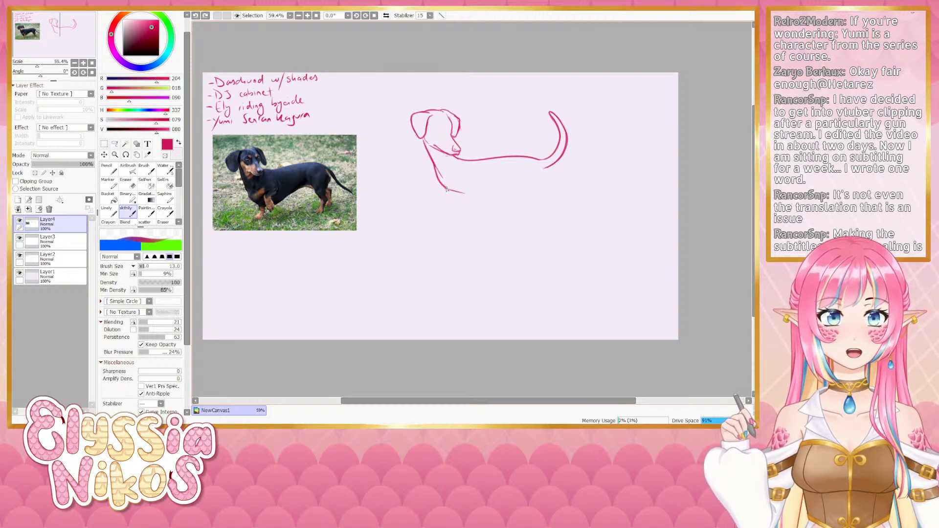
mouse_move(446, 189)
left_mouse_down()
mouse_move(483, 195)
mouse_move(537, 180)
left_mouse_up()
key("ctrl+z")
mouse_move(443, 189)
left_mouse_down()
mouse_move(476, 193)
mouse_move(514, 180)
left_mouse_up()
left_click_drag(460, 195, 533, 179)
key("ctrl+z")
key("ctrl+z")
left_click_drag(444, 188, 531, 182)
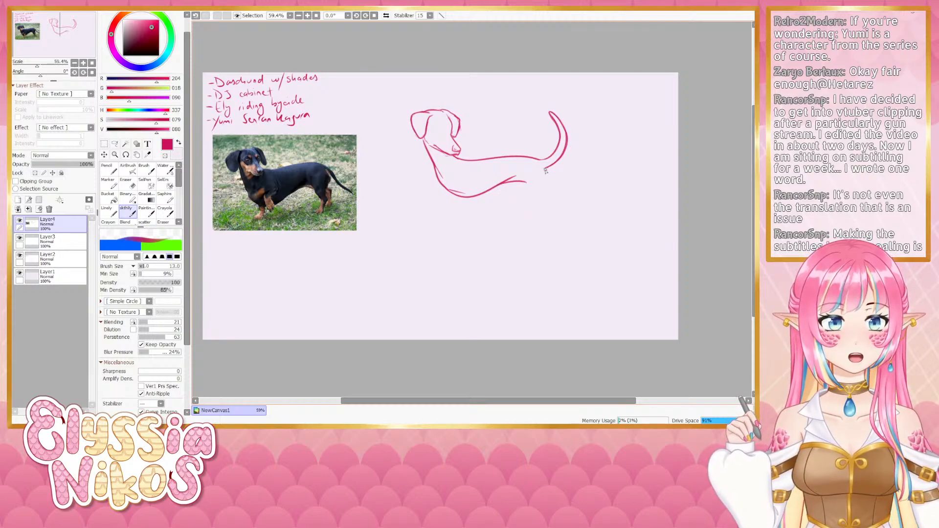
Try out curves for the back and front of the thigh below the tail
left_click_drag(544, 166, 550, 201)
key("ctrl+z")
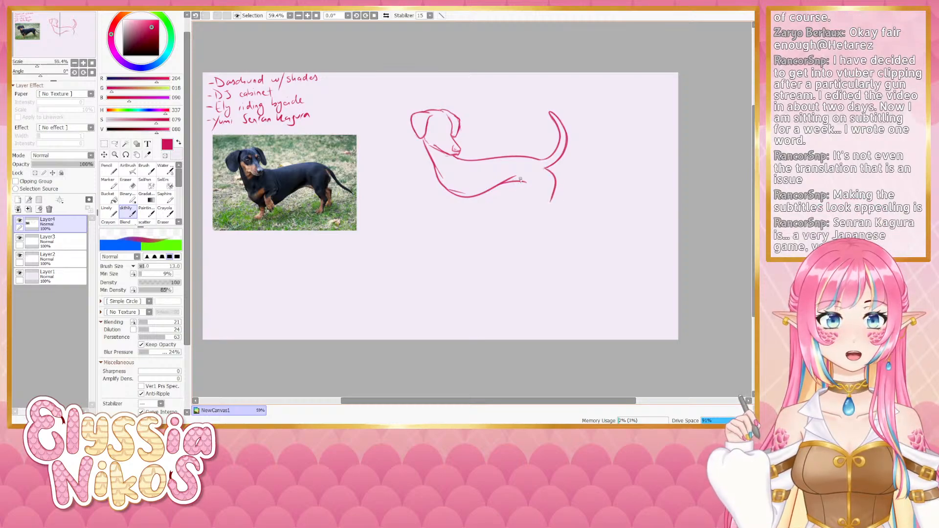
left_click_drag(524, 174, 540, 215)
key("ctrl+z")
key("ctrl+z")
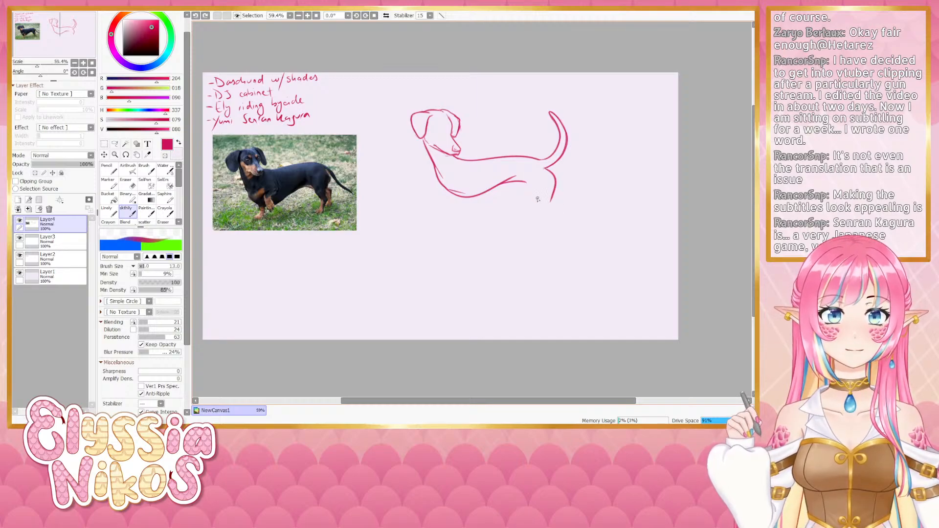
left_click_drag(521, 174, 540, 214)
key("ctrl+z")
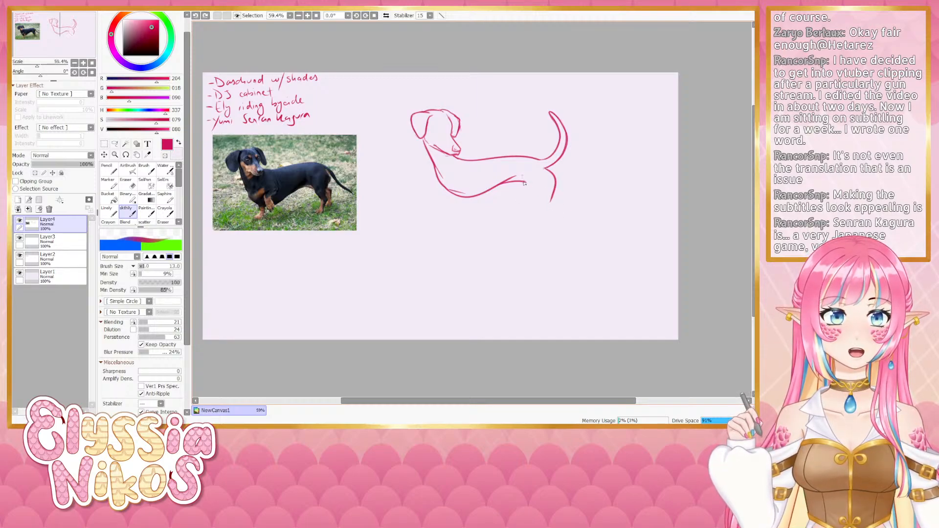
left_click_drag(523, 175, 540, 203)
key("ctrl+z")
key("ctrl+z")
mouse_move(545, 168)
left_mouse_down()
mouse_move(549, 195)
mouse_move(552, 182)
mouse_move(542, 201)
left_mouse_up()
key("ctrl+z")
key("ctrl+z")
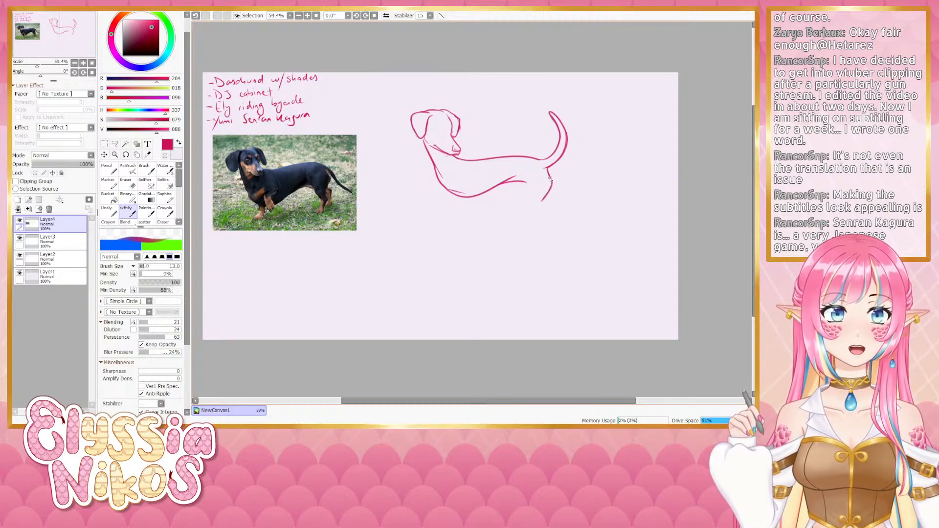
key("ctrl+z")
mouse_move(545, 169)
left_mouse_down()
mouse_move(553, 184)
mouse_move(544, 200)
left_mouse_up()
key("ctrl+z")
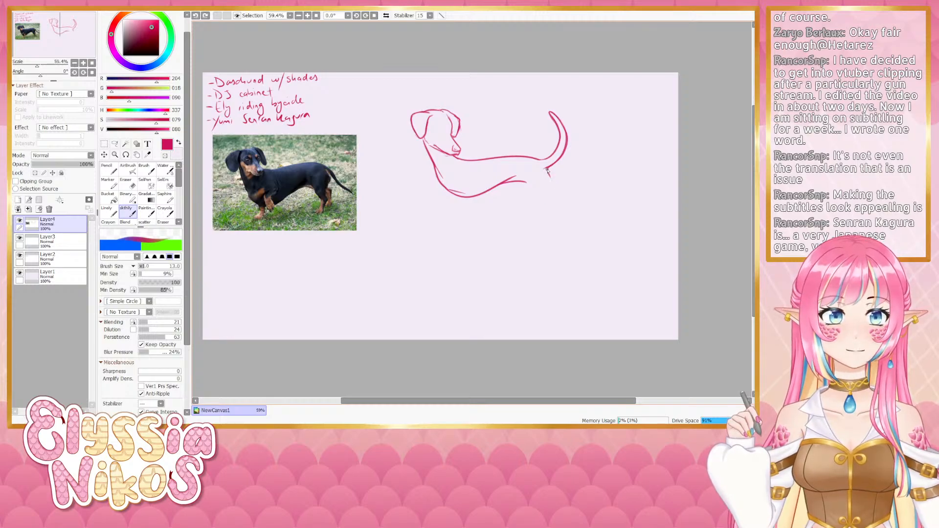
Sketch the near hind leg from the rump down, with the thigh, bent lower leg and paw
left_click_drag(546, 167, 544, 207)
mouse_move(523, 175)
left_mouse_down()
mouse_move(530, 196)
mouse_move(561, 217)
mouse_move(533, 239)
mouse_move(546, 241)
left_mouse_up()
key("ctrl+z")
key("ctrl+z")
key("ctrl+z")
key("ctrl+z")
key("ctrl+z")
key("ctrl+z")
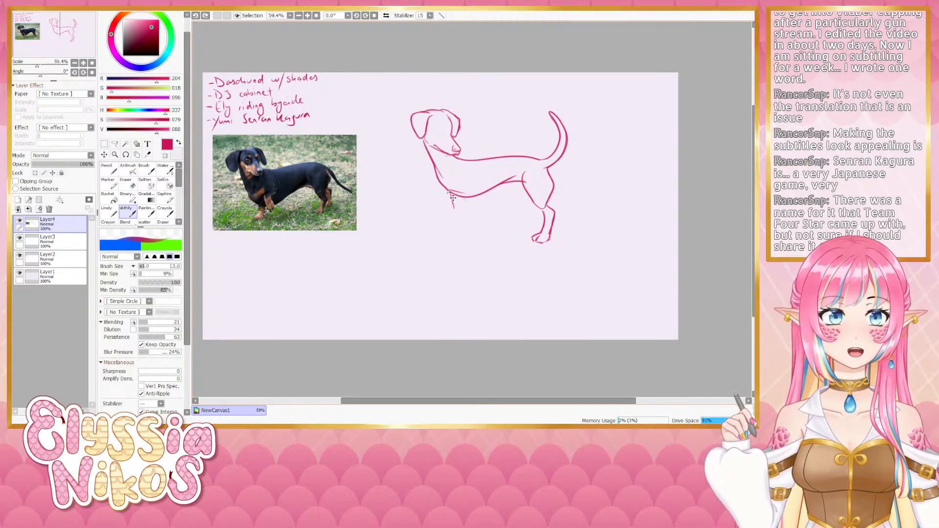
Sketch the two front legs under the chest, one straight and one slanting backward, and give them paws
left_click_drag(455, 211, 448, 235)
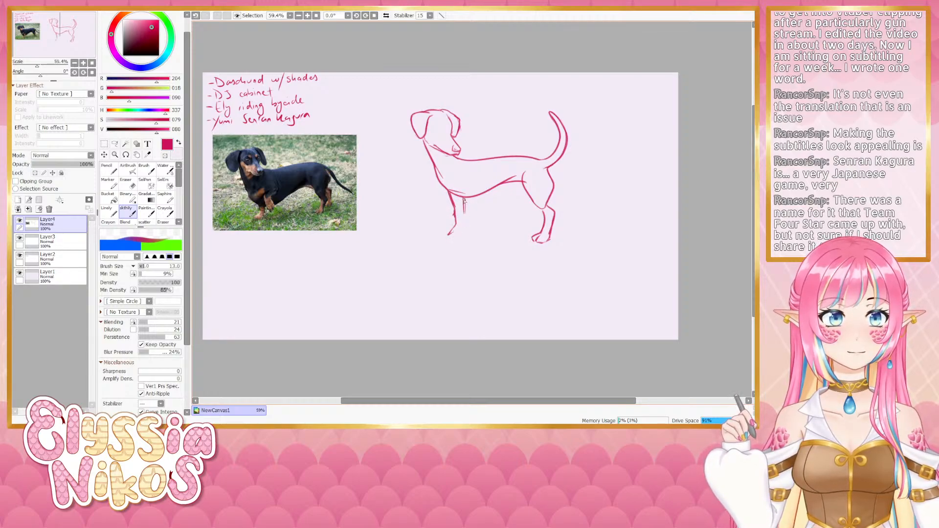
mouse_move(463, 199)
left_mouse_down()
mouse_move(458, 235)
mouse_move(455, 227)
mouse_move(448, 236)
mouse_move(458, 234)
mouse_move(464, 211)
mouse_move(484, 210)
mouse_move(469, 186)
mouse_move(474, 206)
mouse_move(458, 189)
mouse_move(484, 219)
left_mouse_up()
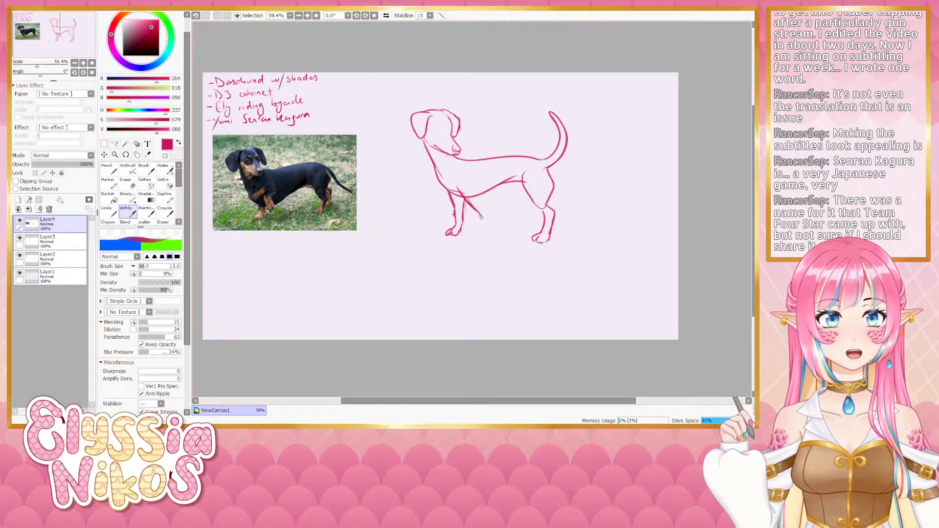
mouse_move(483, 185)
left_mouse_down()
mouse_move(494, 219)
mouse_move(485, 238)
mouse_move(495, 238)
left_mouse_up()
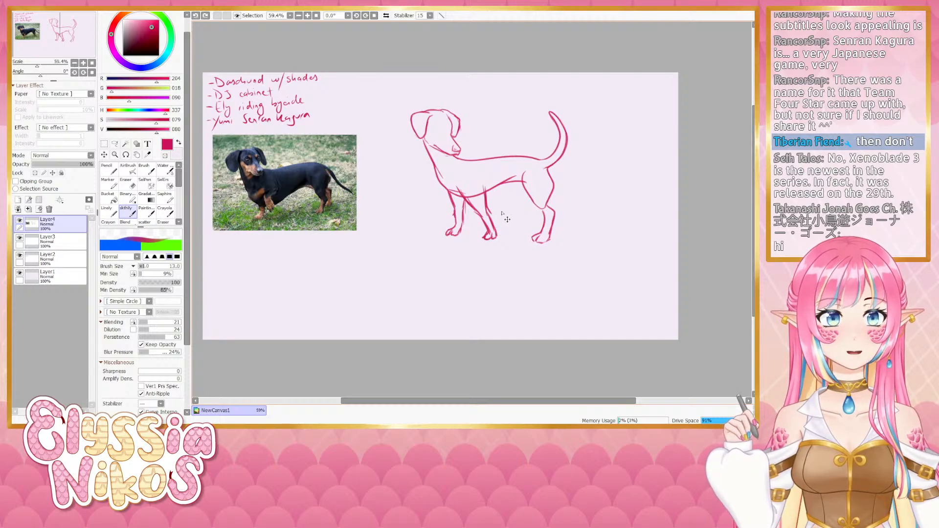
key("ctrl+z")
key("ctrl+z")
key("ctrl+z")
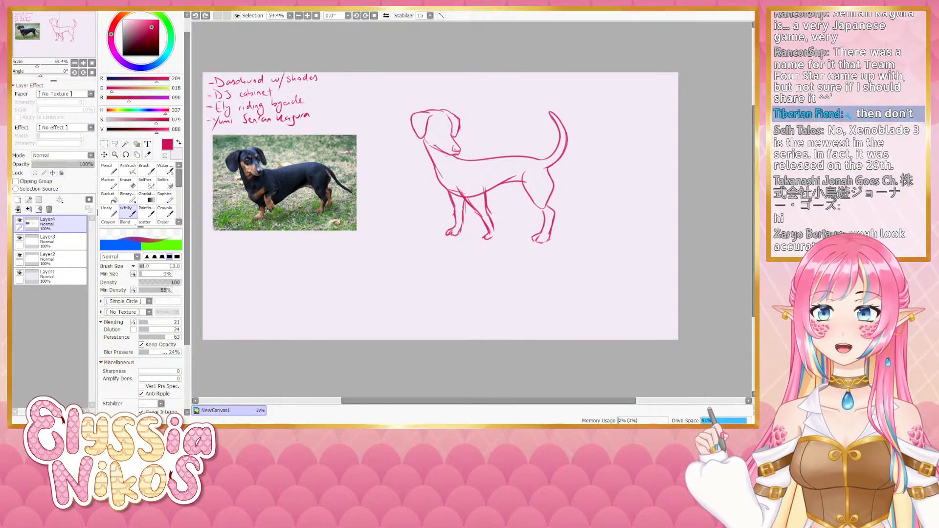
Handwrite "Finzar" beneath the reference photo and circle it
left_click_drag(261, 280, 264, 301)
mouse_move(243, 290)
left_mouse_down()
mouse_move(321, 283)
mouse_move(321, 270)
mouse_move(320, 281)
mouse_move(343, 268)
left_mouse_up()
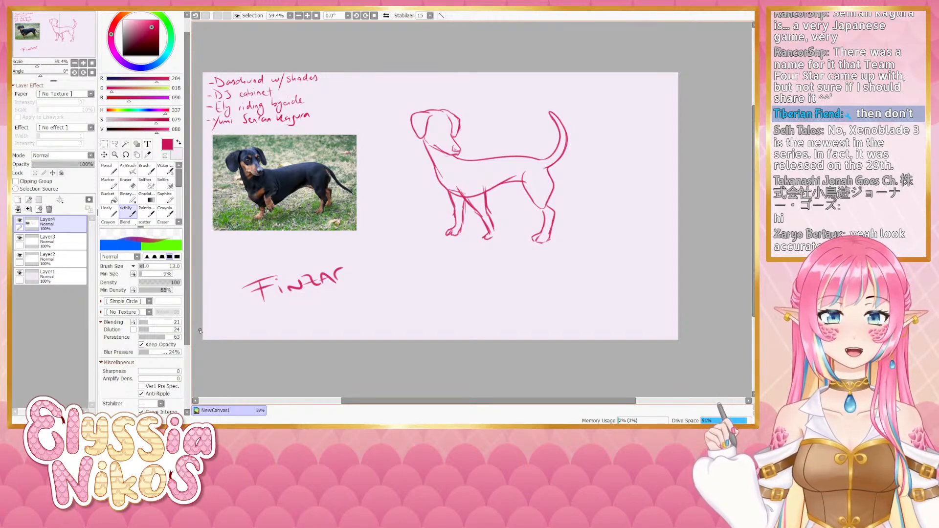
mouse_move(304, 250)
left_mouse_down()
mouse_move(267, 247)
mouse_move(205, 310)
mouse_move(203, 281)
left_mouse_up()
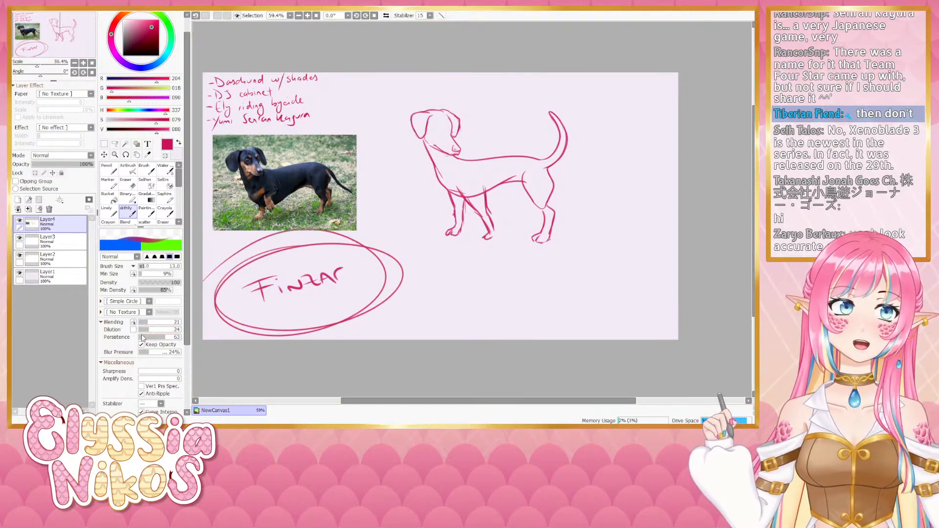
Undo the circle and the handwritten word beneath the reference photo
key("ctrl+z")
key("ctrl+z")
key("ctrl+z")
key("ctrl+z")
key("ctrl+z")
key("ctrl+z")
key("ctrl+z")
key("ctrl+z")
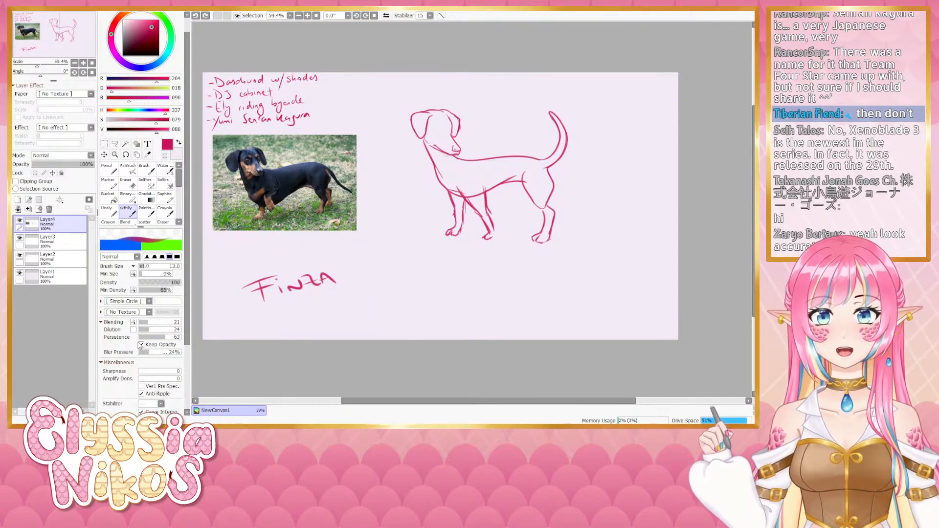
key("ctrl+z")
key("ctrl+z")
key("ctrl+z")
key("ctrl+z")
key("ctrl+z")
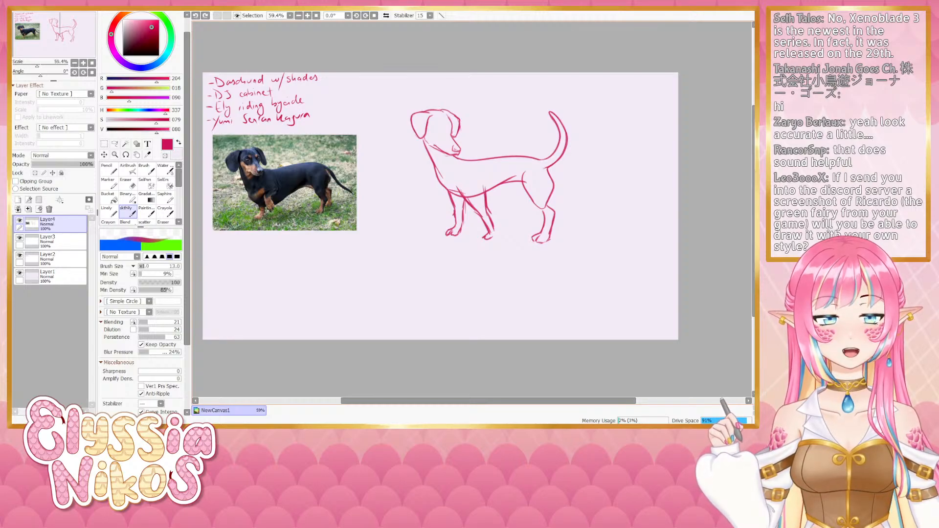
Erase the lower part of the slanting front leg, using the eraser at brush size 56
left_click(145, 189)
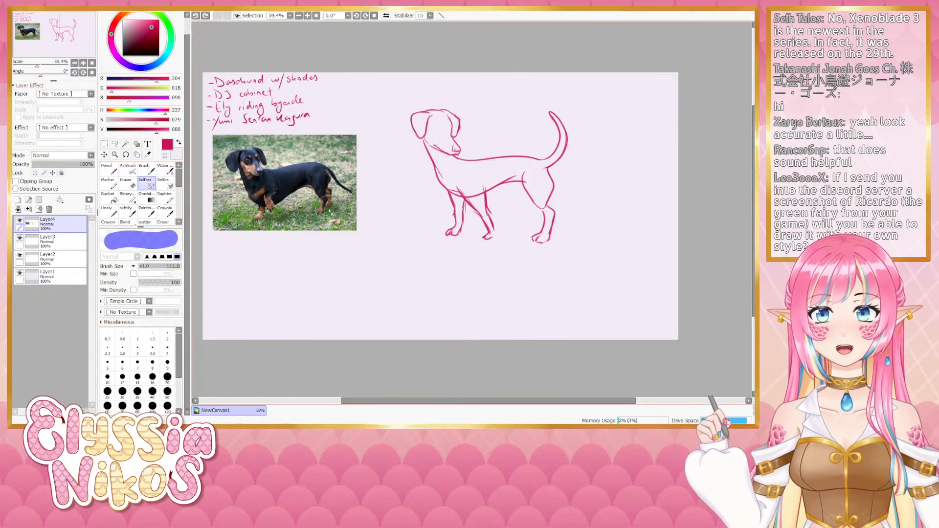
left_click(128, 183)
key("bracketleft")
key("bracketleft")
key("bracketleft")
key("bracketleft")
key("bracketleft")
key("bracketleft")
key("bracketleft")
key("bracketleft")
mouse_move(481, 208)
left_mouse_down()
mouse_move(487, 238)
mouse_move(507, 226)
left_mouse_up()
left_click_drag(488, 238, 486, 220)
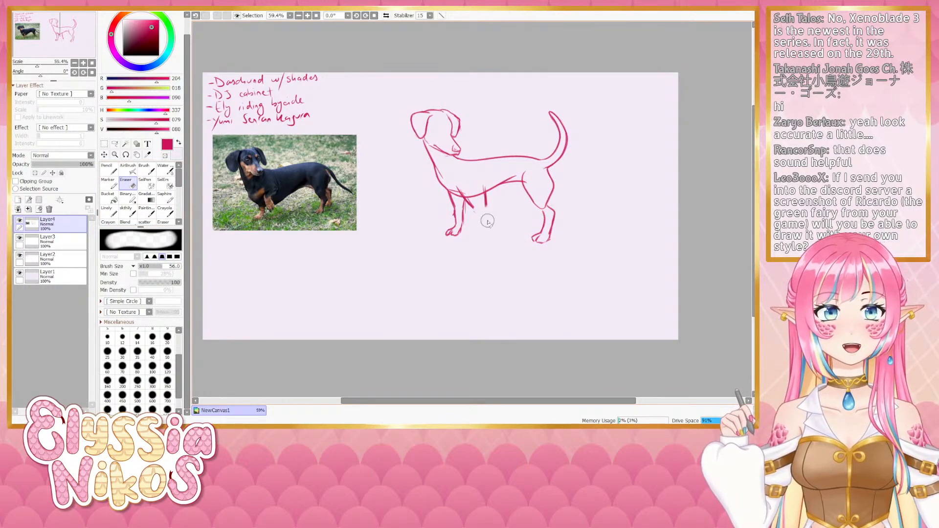
Redraw the erased front leg more upright with the sketch brush, ending in a paw
left_click(125, 213)
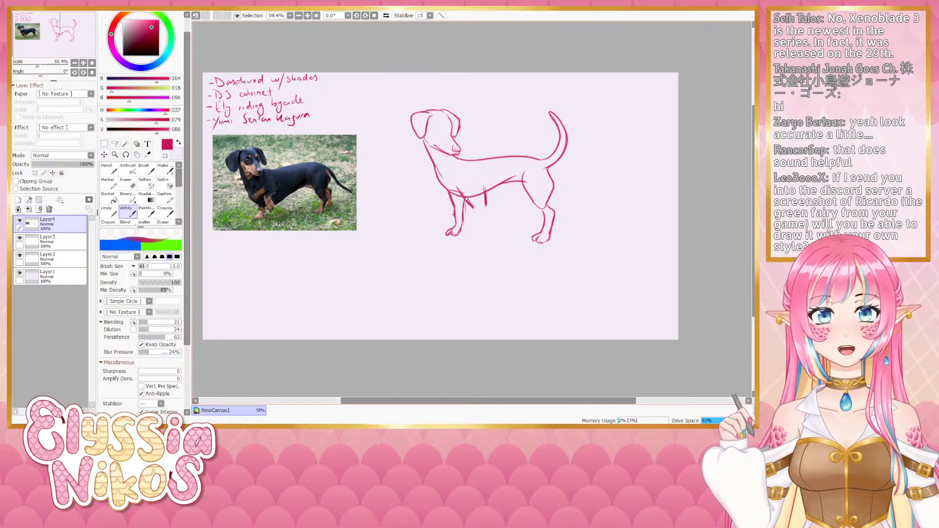
key("ctrl+z")
mouse_move(482, 207)
left_mouse_down()
mouse_move(481, 188)
mouse_move(486, 225)
mouse_move(471, 208)
mouse_move(483, 207)
mouse_move(483, 230)
mouse_move(485, 213)
mouse_move(486, 237)
left_mouse_up()
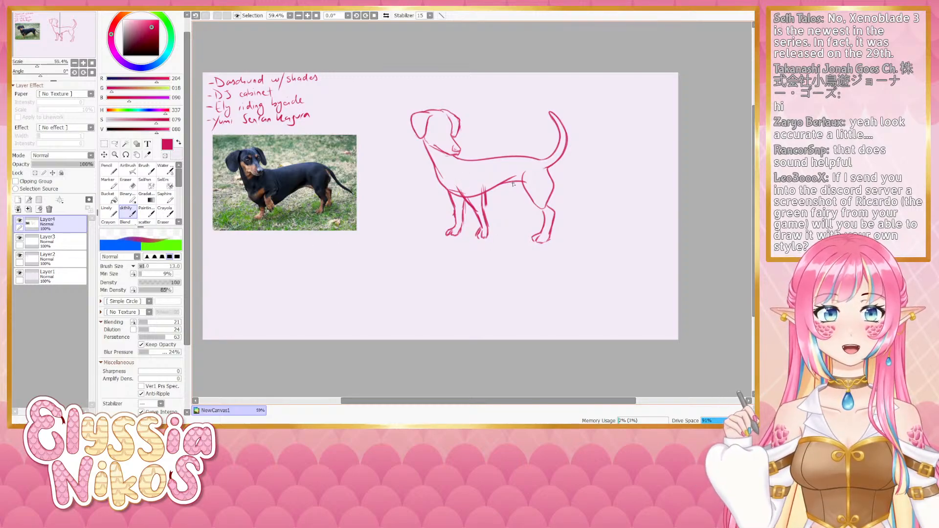
Sketch the second hind leg behind the near one, adding a short line under the belly for the inner thigh
mouse_move(513, 184)
left_mouse_down()
mouse_move(520, 196)
mouse_move(563, 206)
mouse_move(569, 231)
mouse_move(559, 238)
mouse_move(570, 238)
left_mouse_up()
key("ctrl+z")
key("ctrl+z")
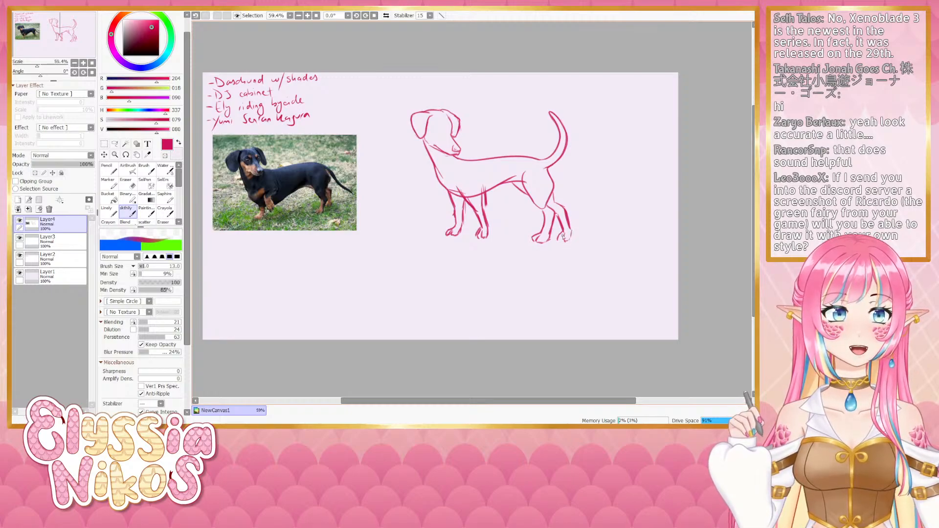
Erase the stray overlapping lines at the top of the second front leg and belly, using the eraser at brush sizes 26 and 9
left_click(132, 186)
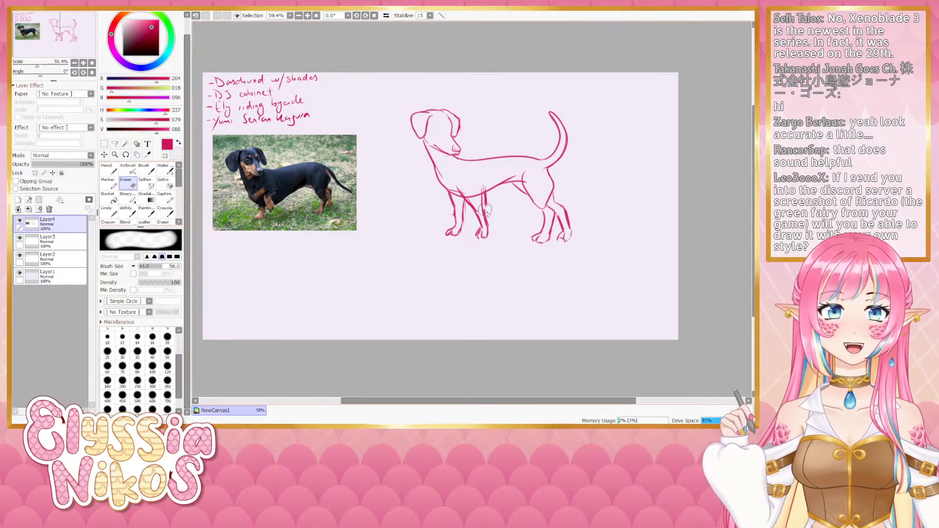
left_click_drag(491, 209, 470, 189)
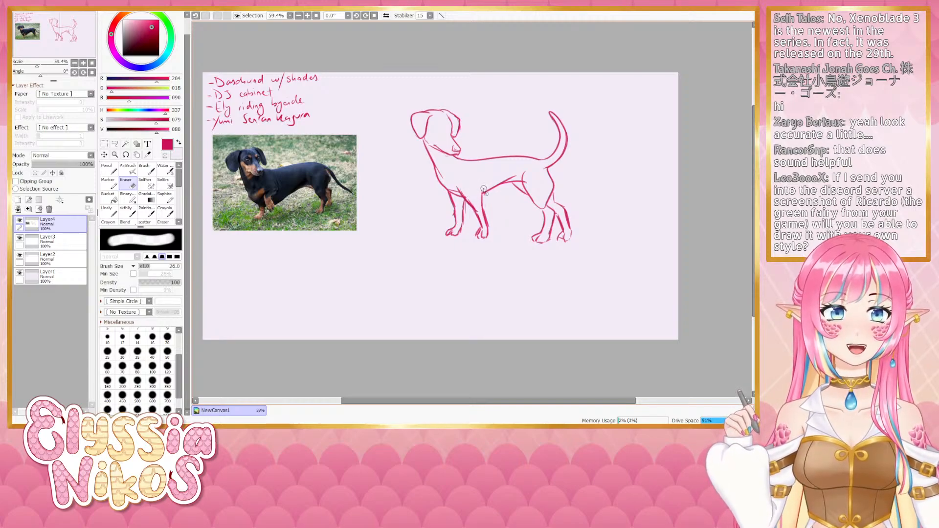
left_click_drag(472, 227, 467, 215, "ctrl+alt")
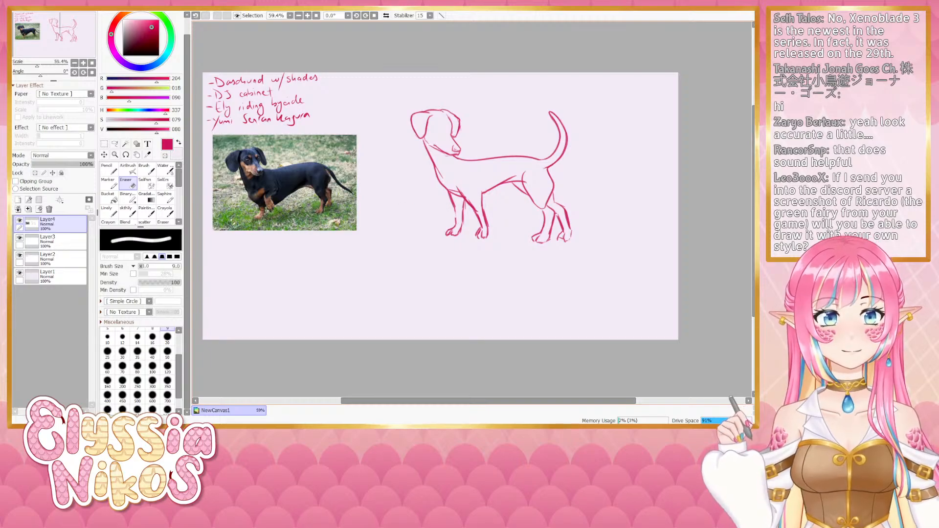
Switch back to the sketch brush and make Layer3 the active layer
left_click(127, 211)
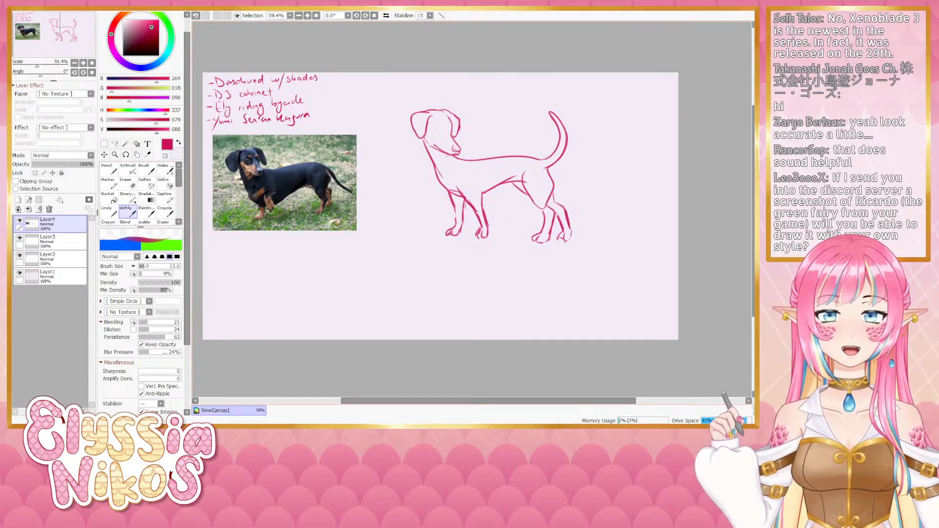
left_click(19, 239)
left_click(20, 237)
left_click(49, 241)
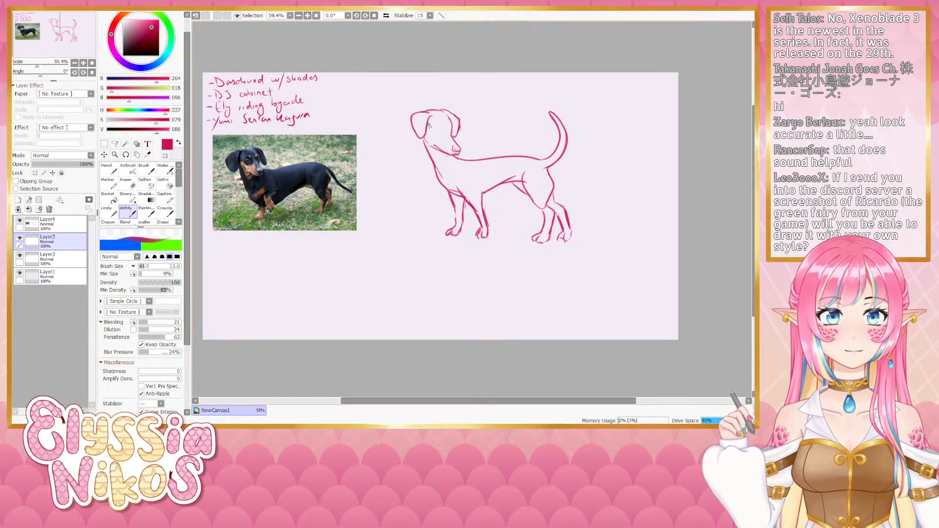
key("ctrl+z")
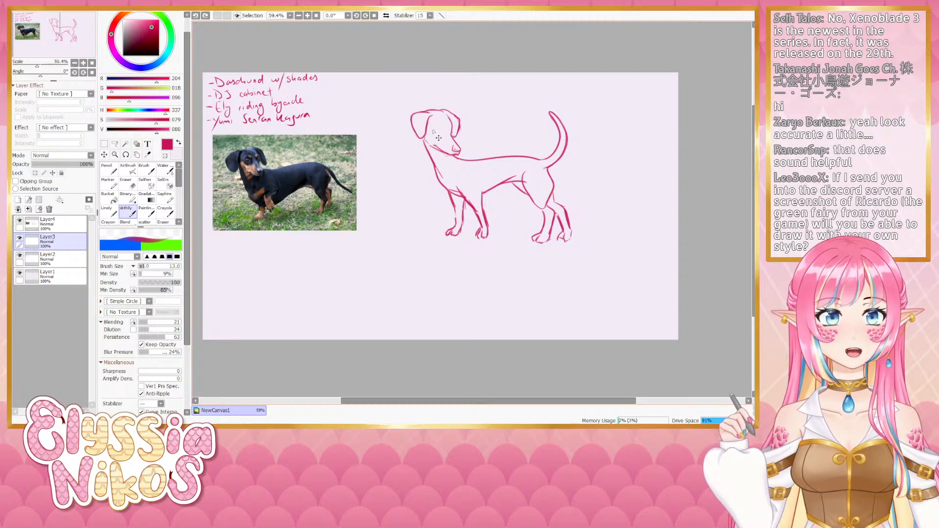
left_click_drag(427, 109, 433, 125)
key("ctrl+z")
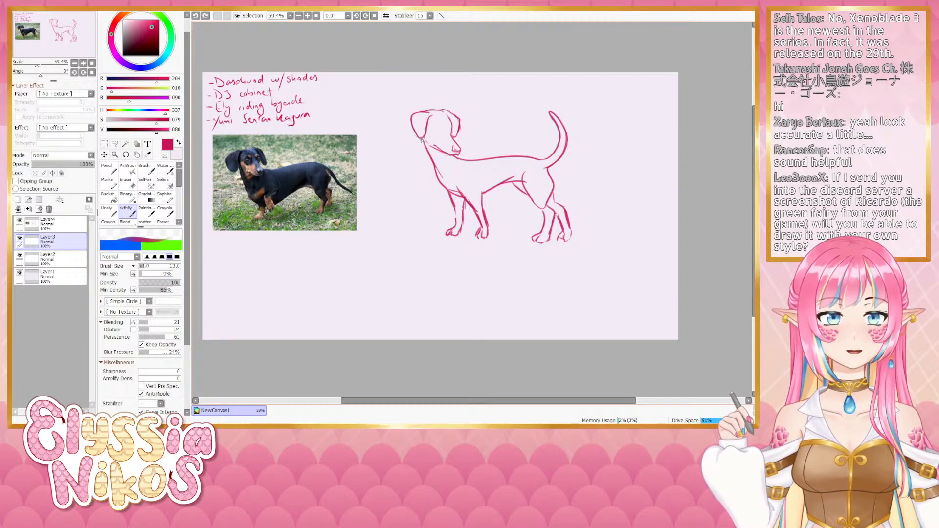
key("ctrl+y")
key("ctrl+z")
key("ctrl+y")
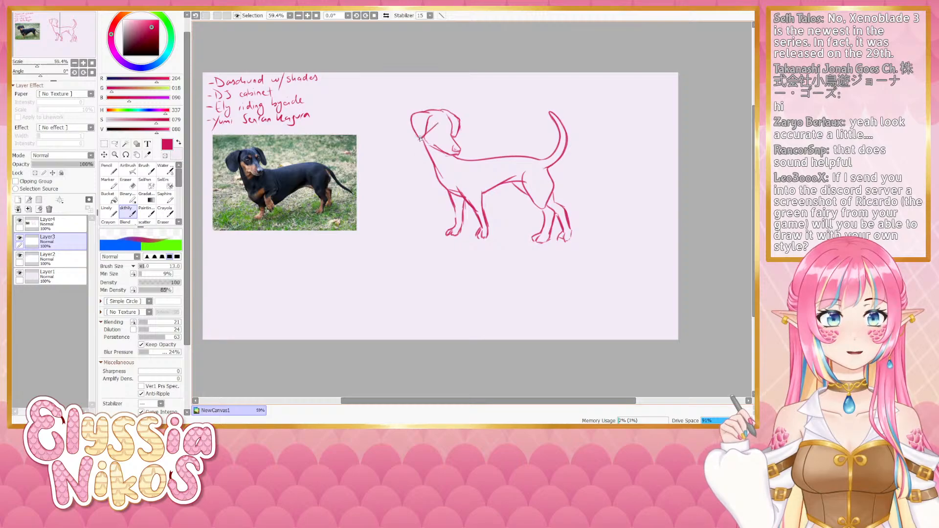
key("ctrl+z")
left_click_drag(424, 112, 434, 128)
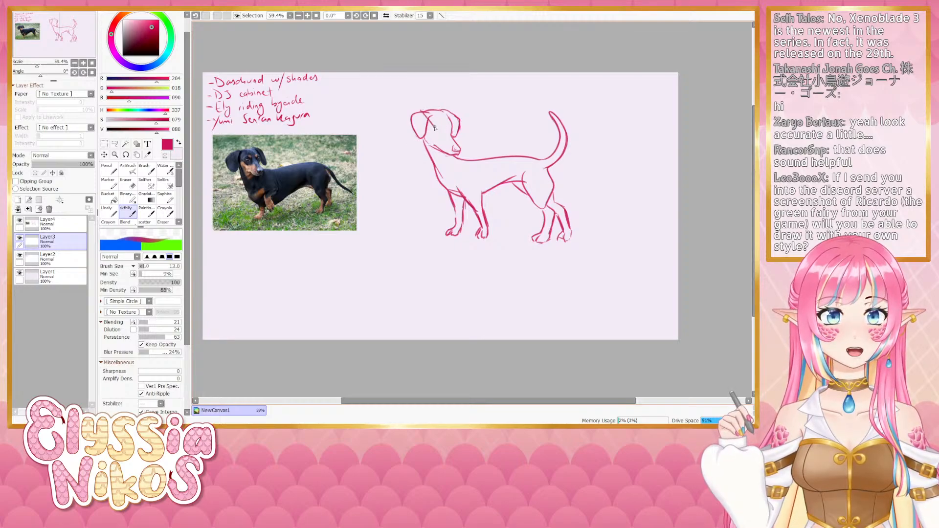
key("ctrl+z")
key("ctrl+y")
key("ctrl+z")
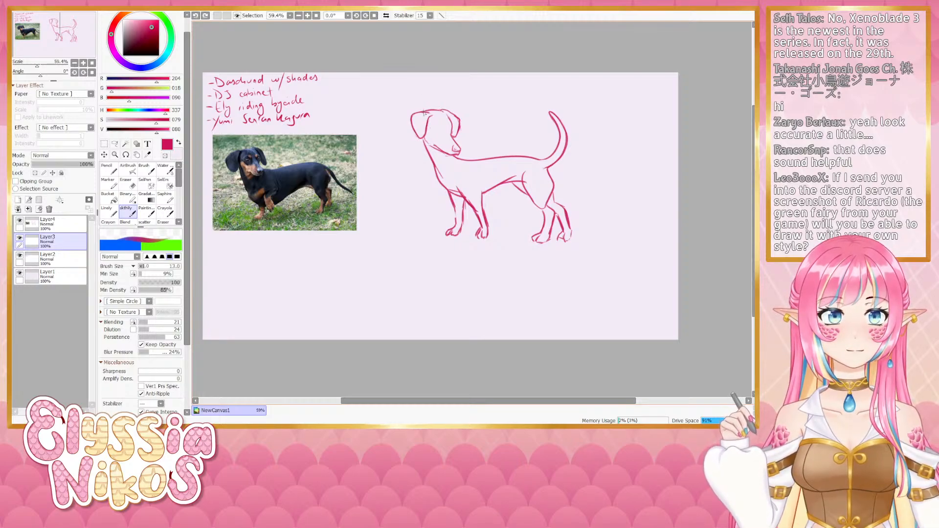
key("ctrl+y")
key("ctrl+z")
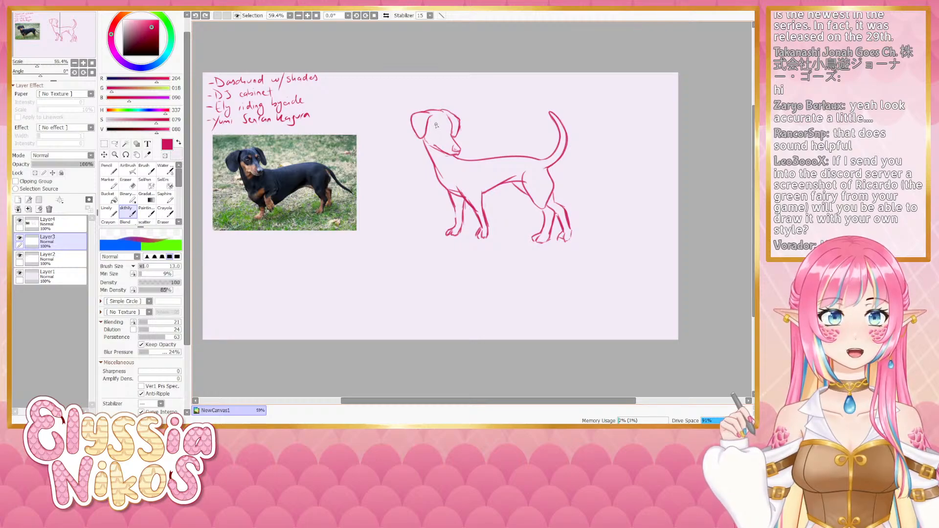
key("ctrl+y")
key("ctrl+z")
key("ctrl+y")
key("ctrl+z")
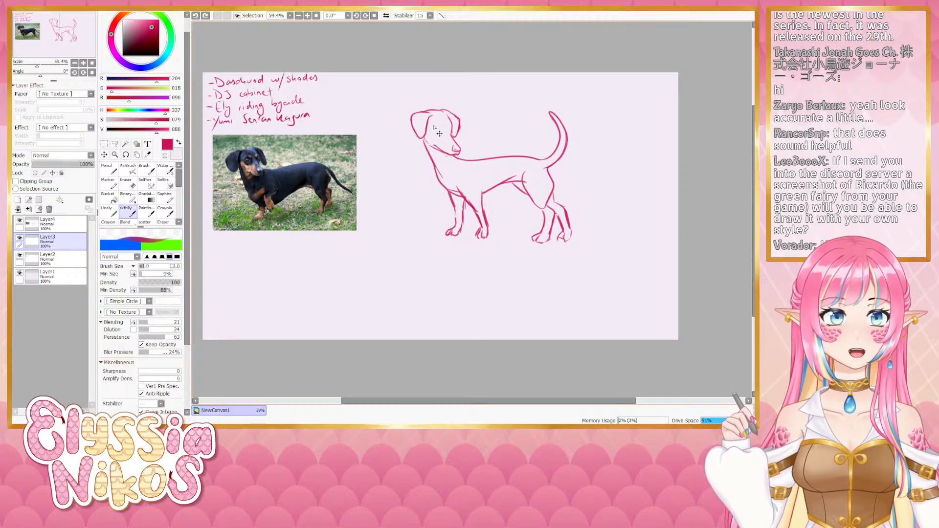
Sketch the outline of the sunglasses across the dog's eyes on Layer3 and add diagonal glare lines inside the lenses
key("ctrl+y")
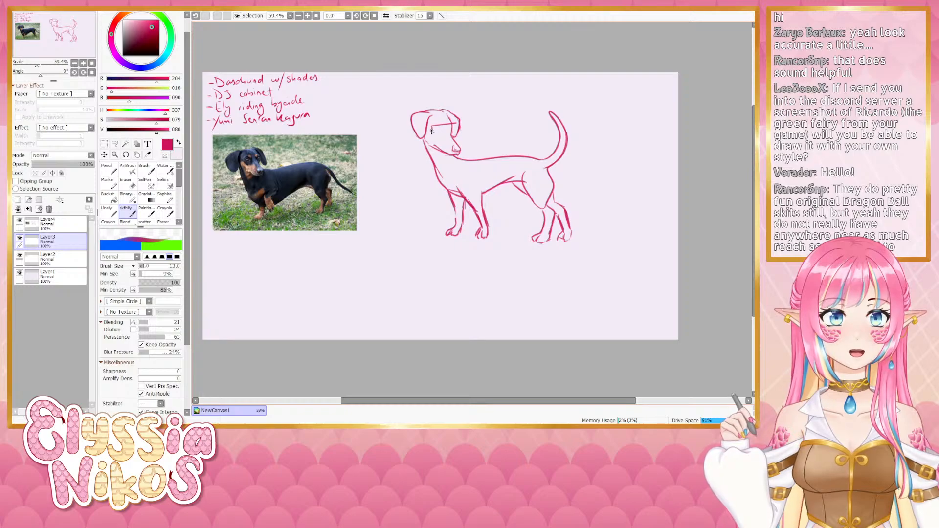
key("ctrl+z")
key("ctrl+y")
key("ctrl+z")
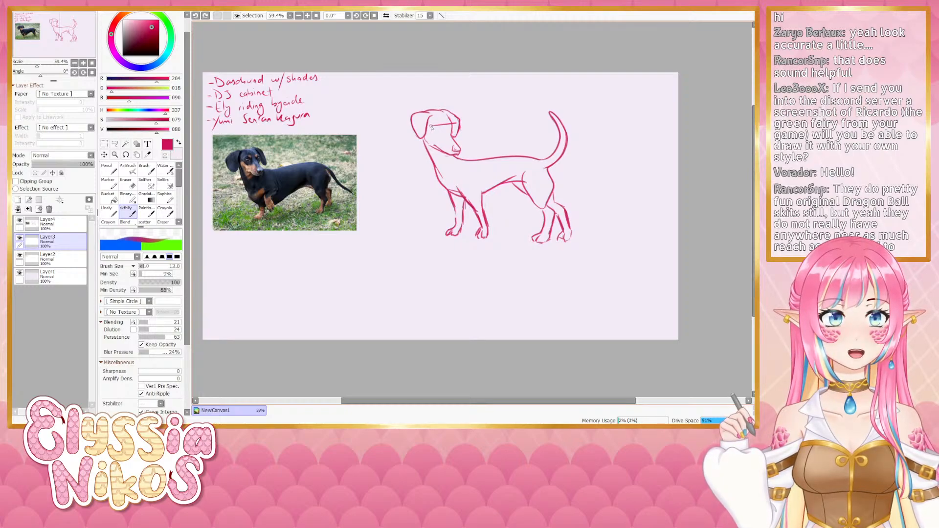
key("ctrl+y")
key("ctrl+z")
key("ctrl+y")
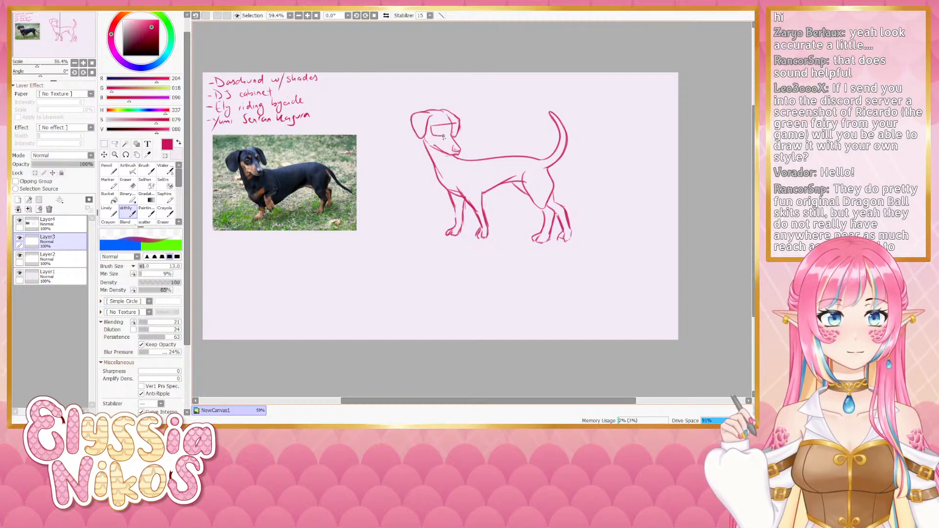
key("ctrl+z")
key("ctrl+y")
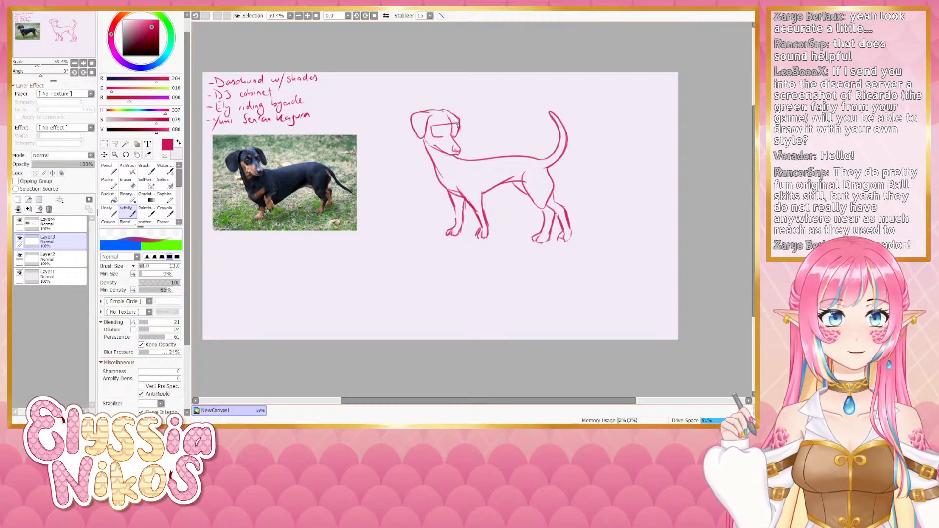
key("ctrl+z")
key("ctrl+y")
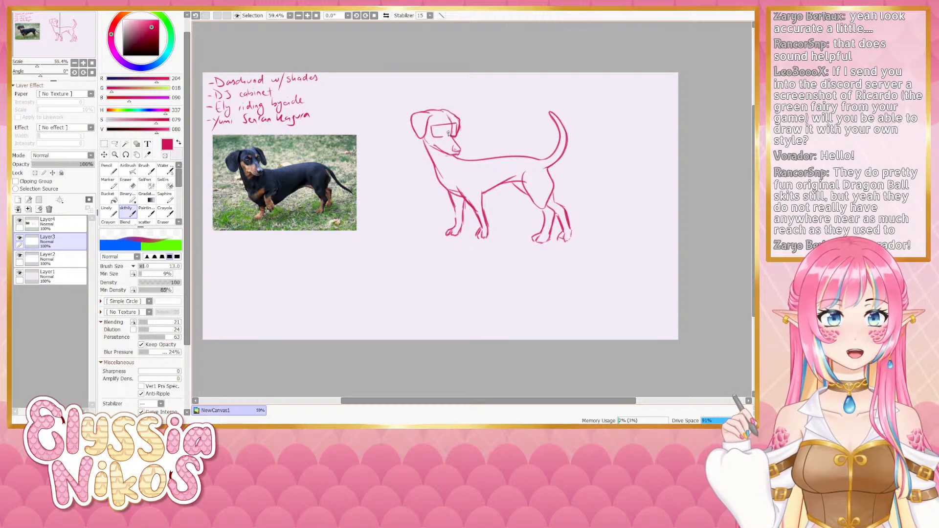
mouse_move(445, 126)
left_mouse_down()
mouse_move(437, 140)
mouse_move(456, 127)
left_mouse_up()
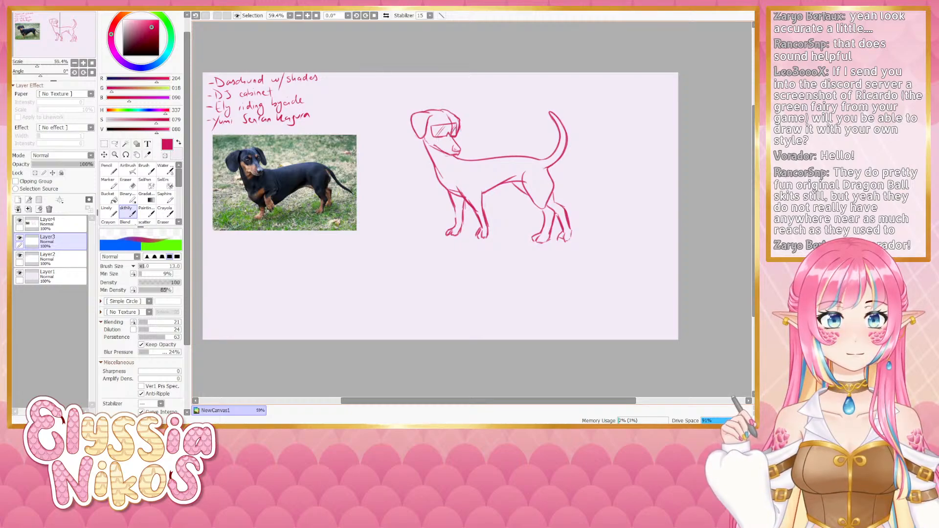
Draw short wagging motion lines on both sides of the raised tail on Layer4 with the sketch brush
left_click(69, 225)
left_click(131, 185)
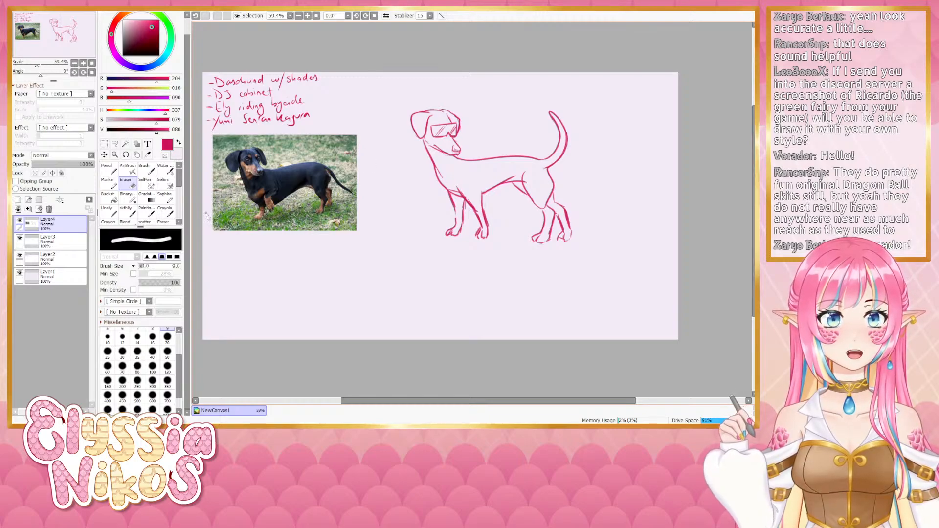
left_click(126, 211)
left_click(19, 221)
left_click(20, 221)
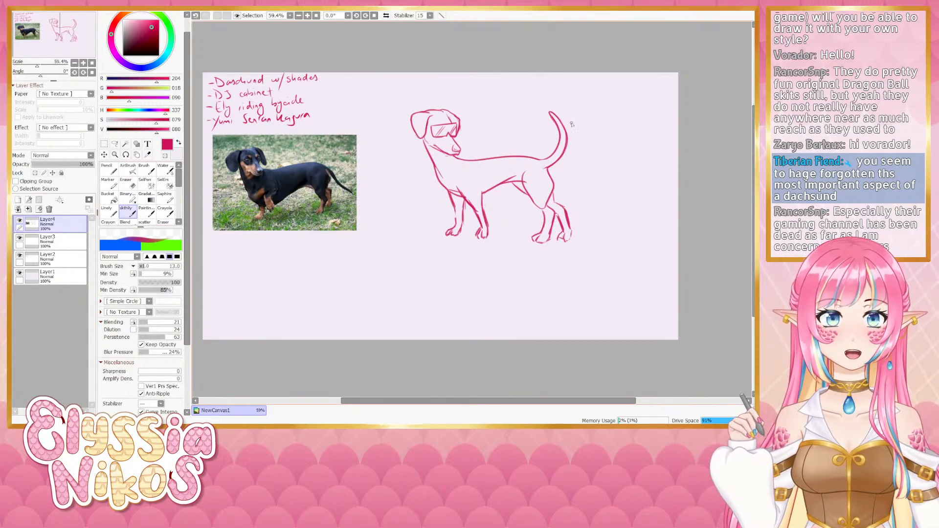
mouse_move(572, 125)
left_mouse_down()
mouse_move(574, 134)
mouse_move(547, 144)
left_mouse_up()
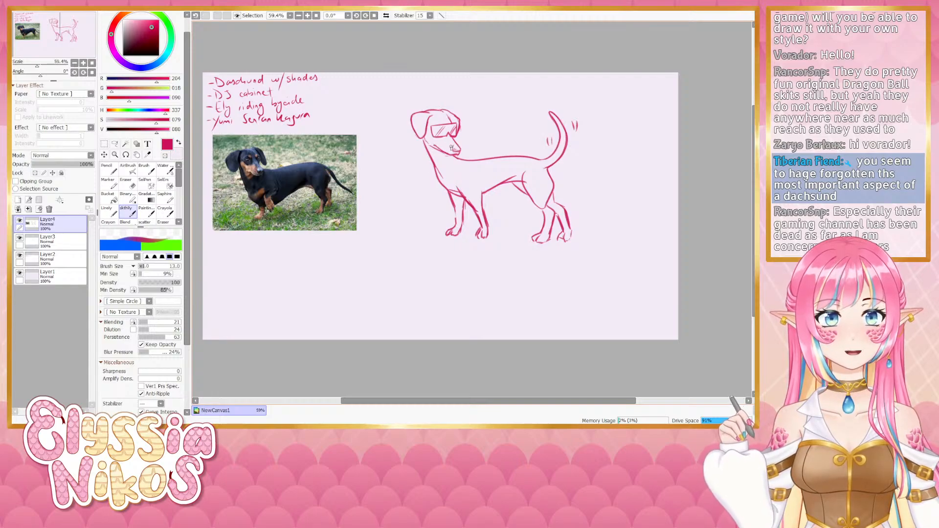
Fill the sunglasses' lenses solid with the sketch brush in the current crimson colour
mouse_move(433, 128)
left_mouse_down()
mouse_move(445, 133)
mouse_move(434, 138)
mouse_move(450, 128)
mouse_move(444, 138)
mouse_move(458, 127)
left_mouse_up()
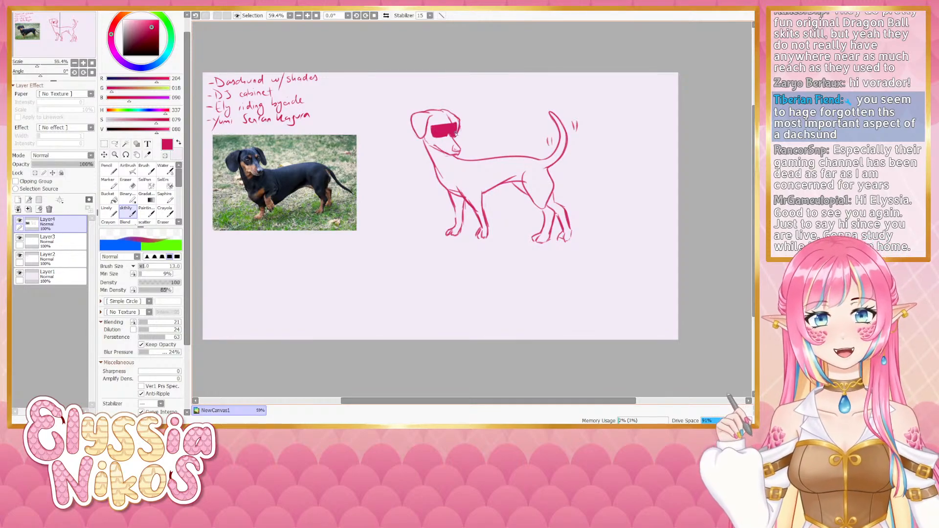
key("ctrl+z")
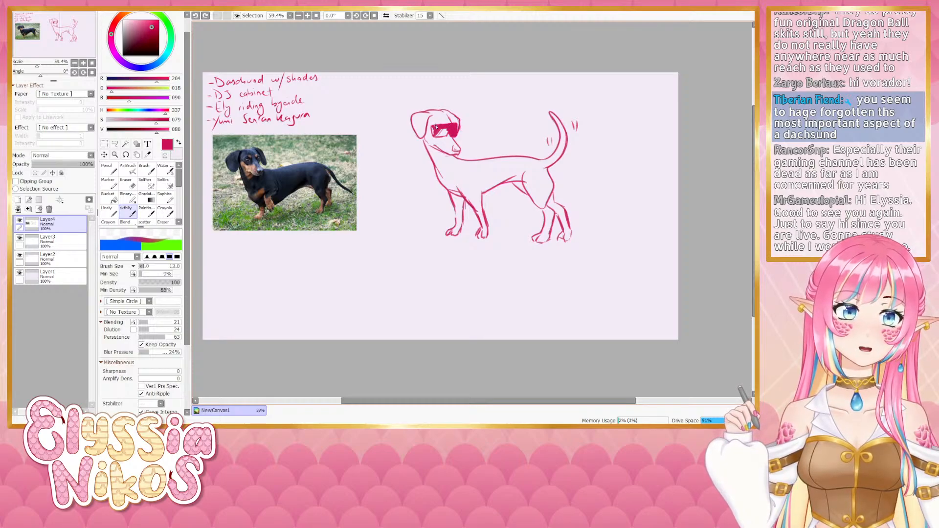
left_click_drag(453, 126, 456, 128)
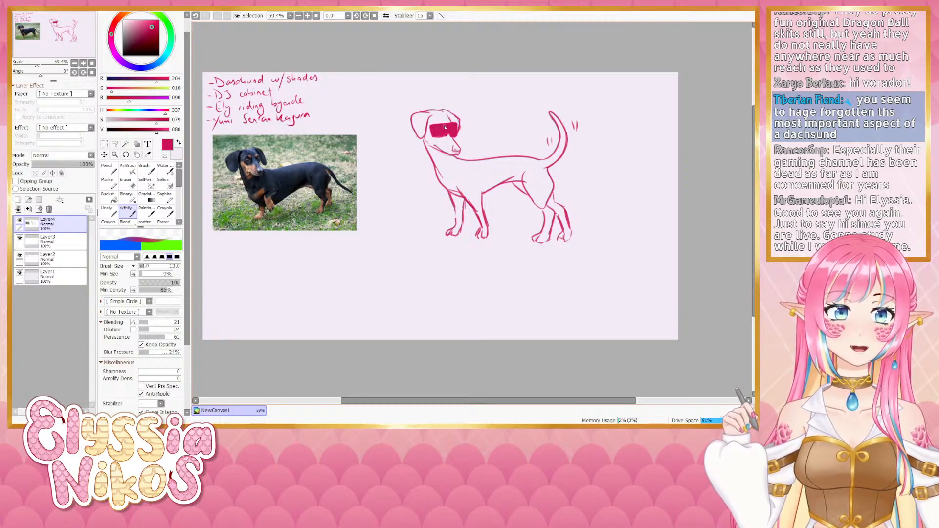
key("ctrl+z")
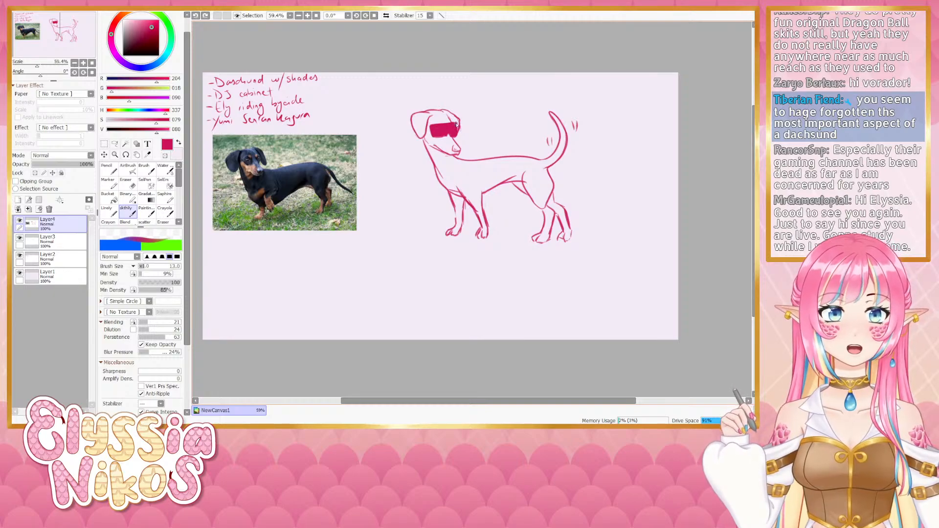
left_click_drag(430, 125, 433, 126)
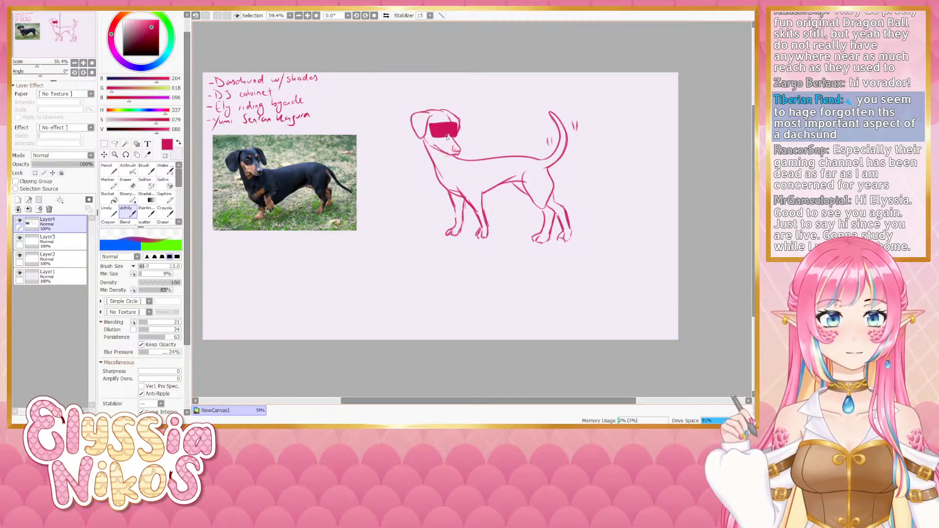
left_click(125, 185)
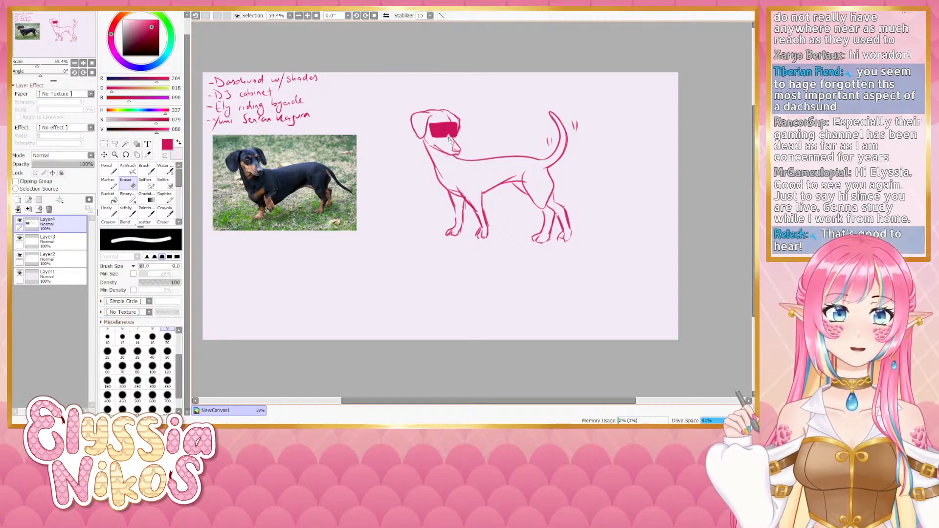
left_click_drag(449, 139, 434, 138)
key("ctrl+z")
key("ctrl+z")
key("ctrl+z")
key("ctrl+z")
key("ctrl+z")
key("ctrl+z")
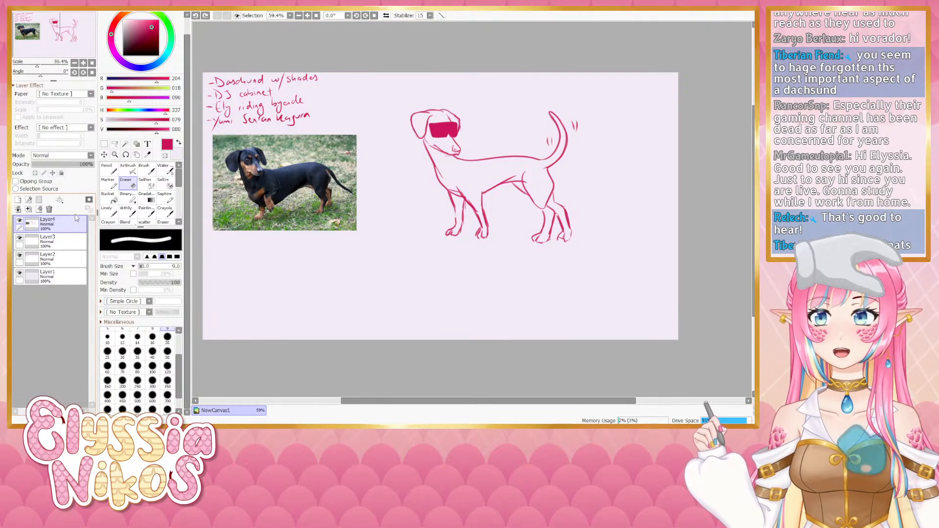
Clear the reference photo from Layer4 using a rectangular selection, and merge Layer4 into Layer3
left_click(104, 143)
mouse_move(206, 102)
left_mouse_down()
mouse_move(244, 196)
mouse_move(370, 260)
left_mouse_up()
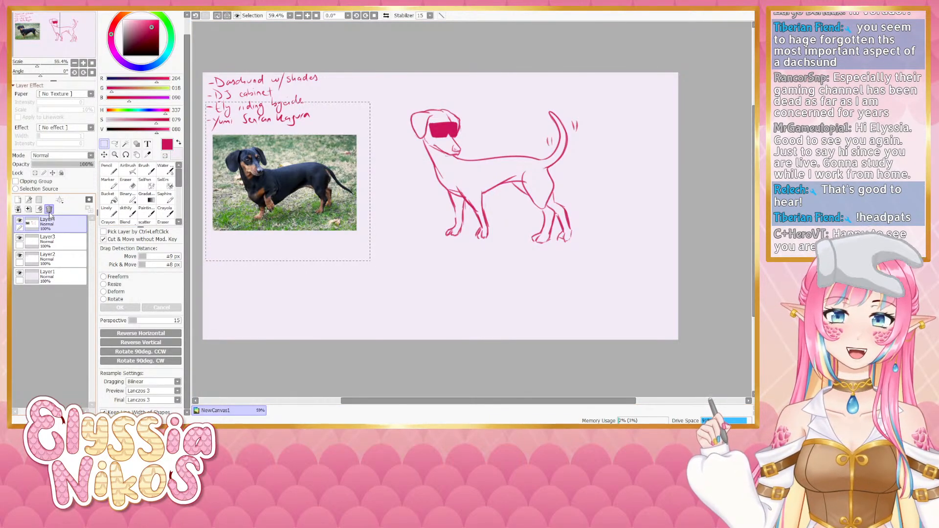
left_click(50, 209)
key("ctrl+z")
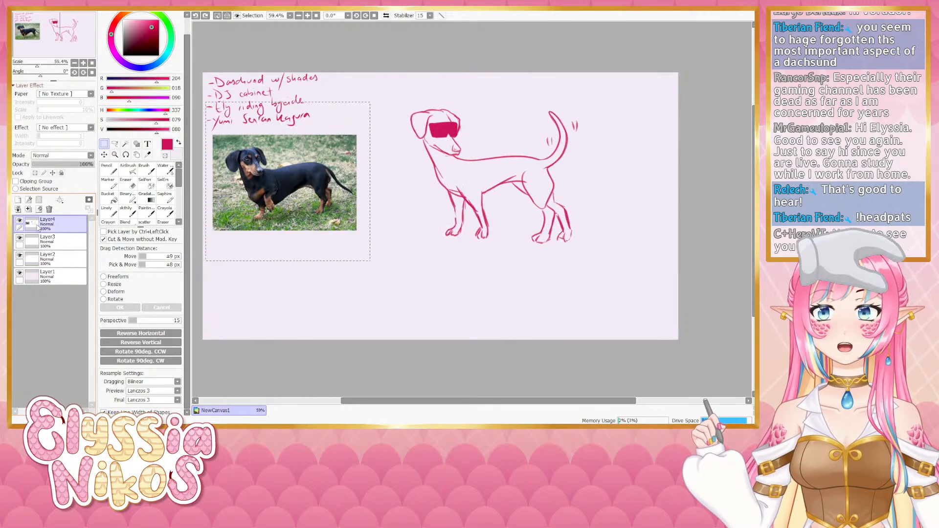
left_click(39, 209)
key("ctrl+d")
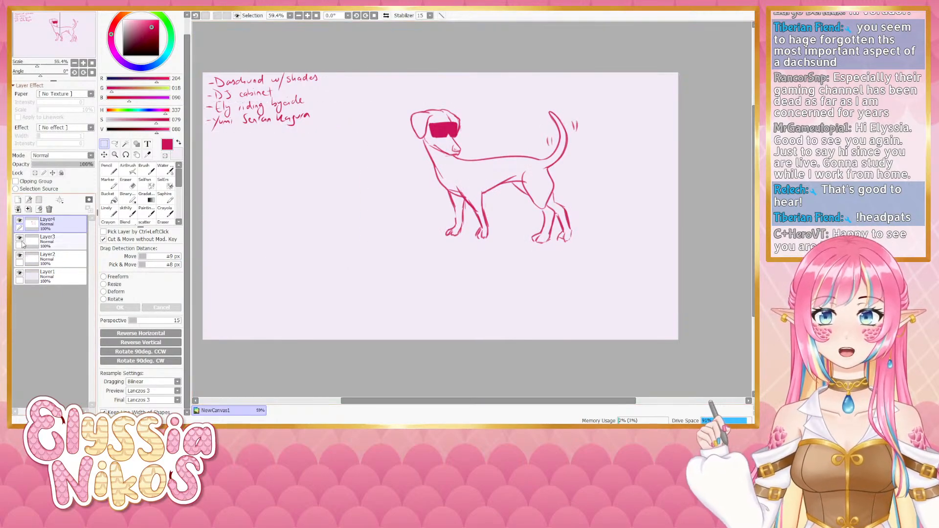
left_click(59, 242)
key("ctrl+e")
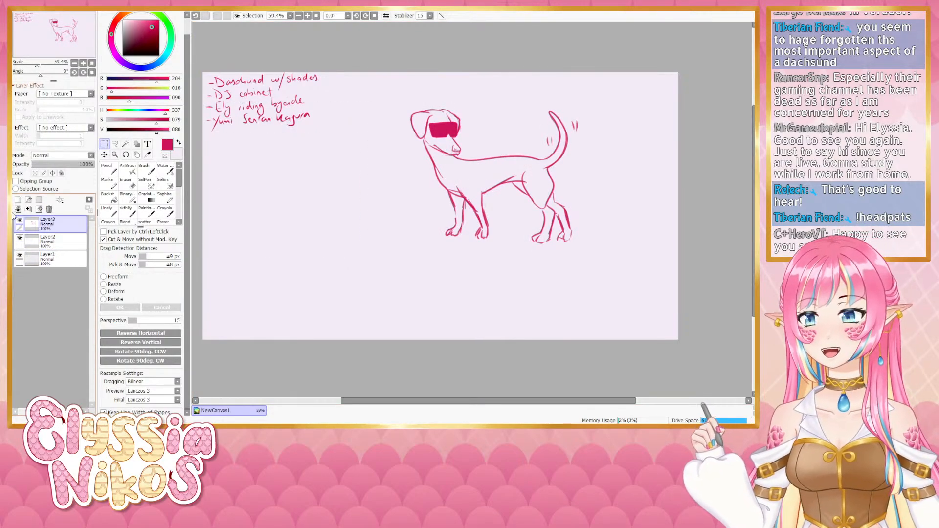
Erase diagonal glare streaks across the filled sunglasses with the eraser at brush size 3, and return to the sketch brush
left_click(130, 184)
mouse_move(444, 124)
left_mouse_down()
mouse_move(438, 136)
mouse_move(453, 136)
left_mouse_up()
key("ctrl+z")
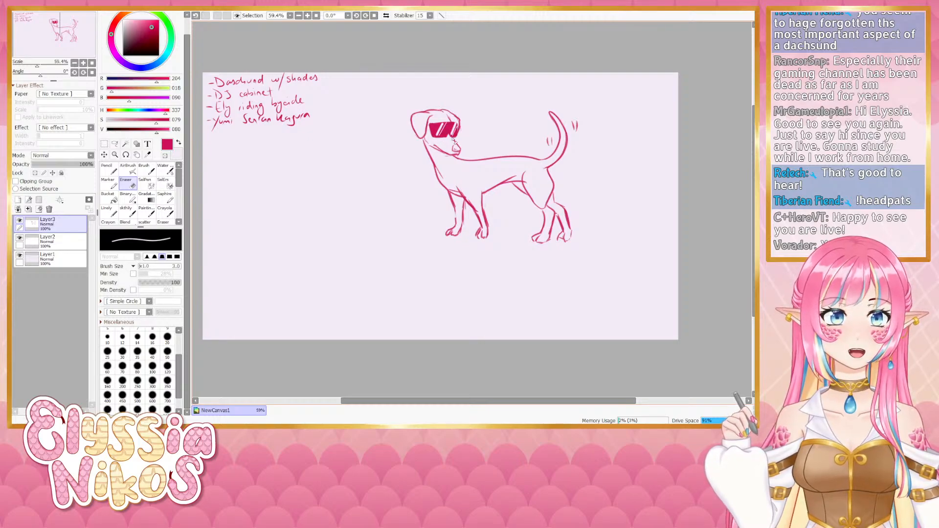
left_click_drag(370, 200, 380, 204)
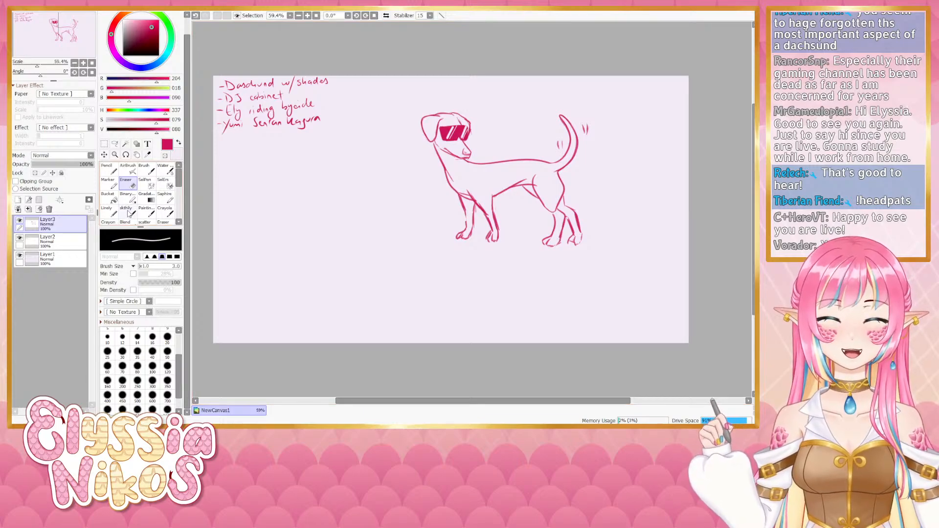
left_click(128, 213)
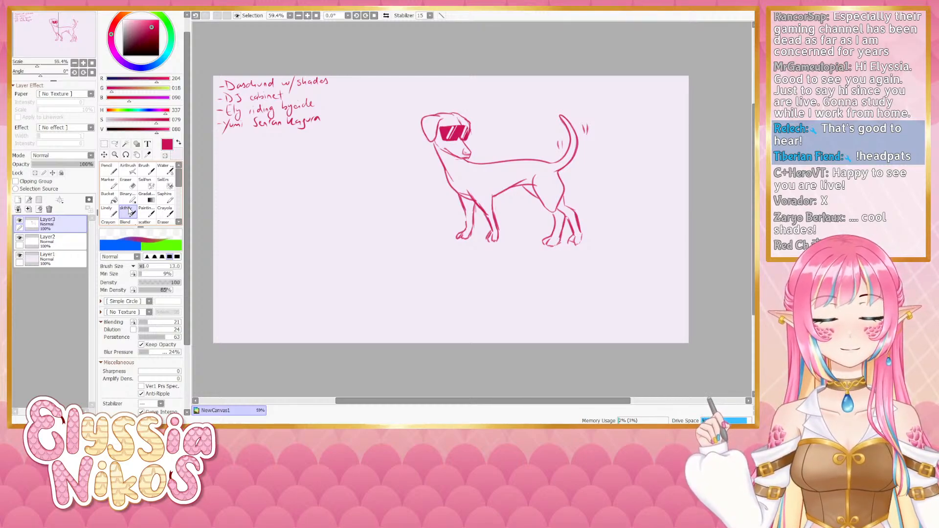
Lasso the dog's body without its head on Layer3, scale it down, and erase the overlapping lines where the muzzle meets the neck
left_click(20, 221)
left_click(19, 221)
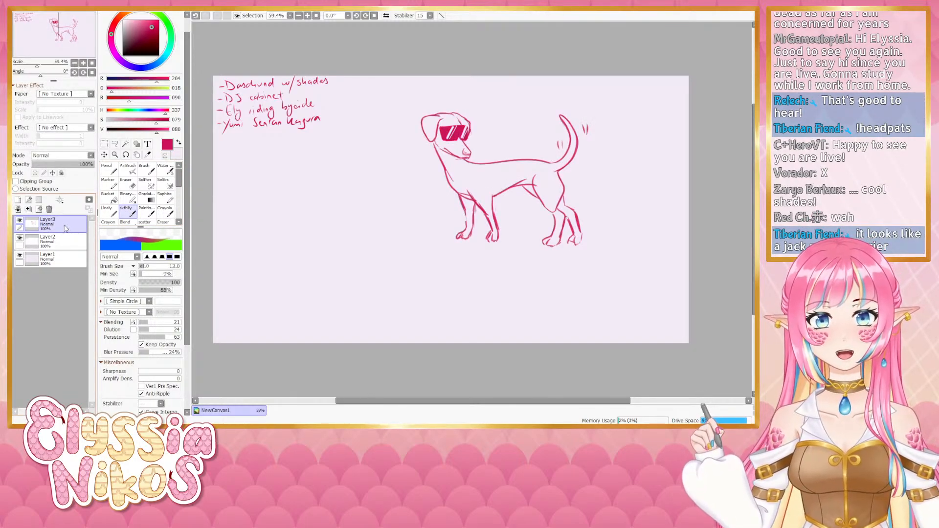
left_click(115, 144)
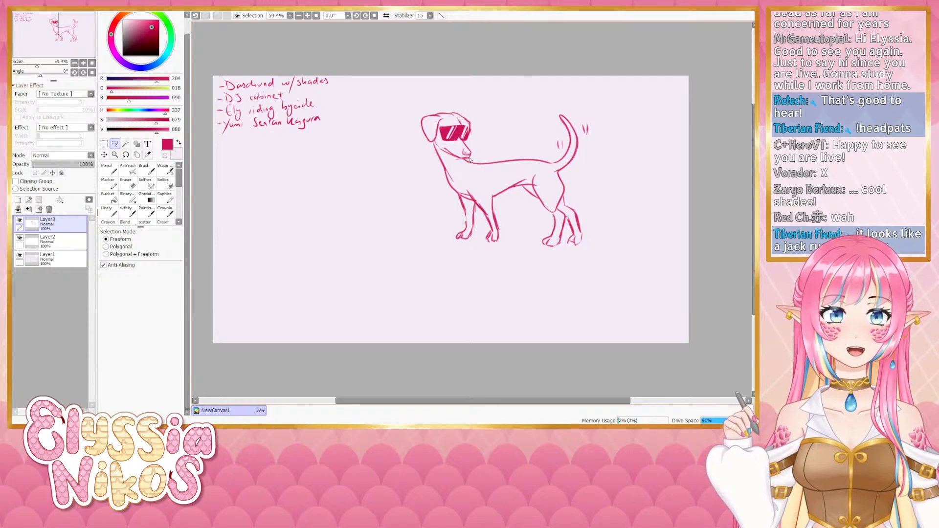
mouse_move(435, 147)
left_mouse_down()
mouse_move(418, 188)
mouse_move(477, 309)
mouse_move(650, 235)
mouse_move(621, 93)
mouse_move(538, 100)
mouse_move(482, 160)
left_mouse_up()
key("ctrl+t")
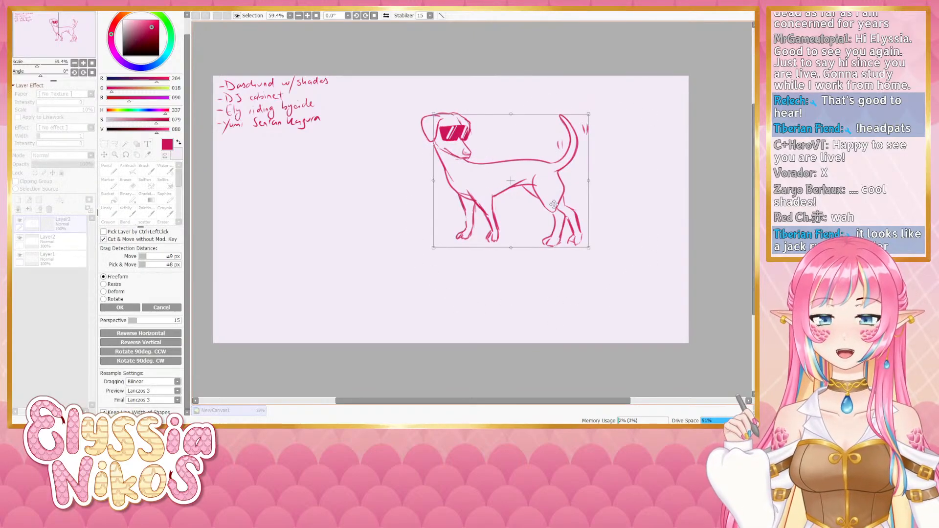
left_click_drag(594, 248, 567, 229)
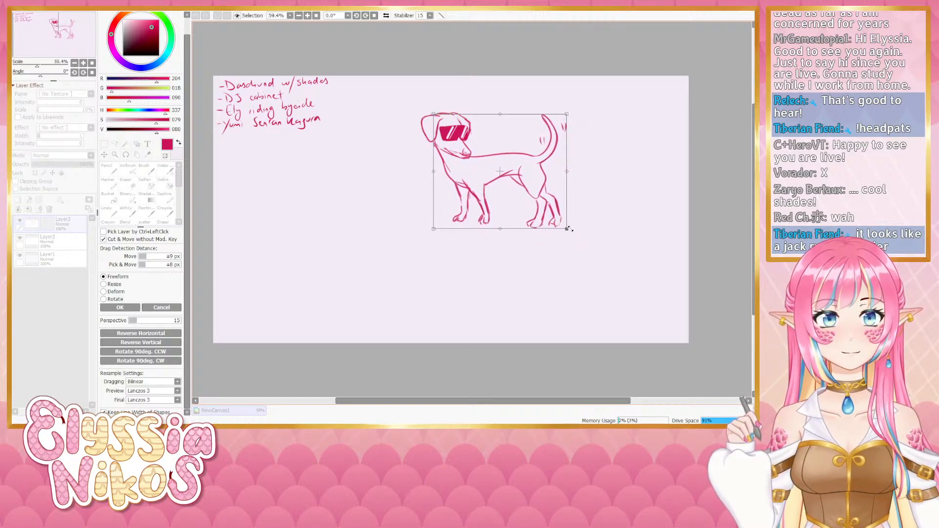
left_click(120, 308)
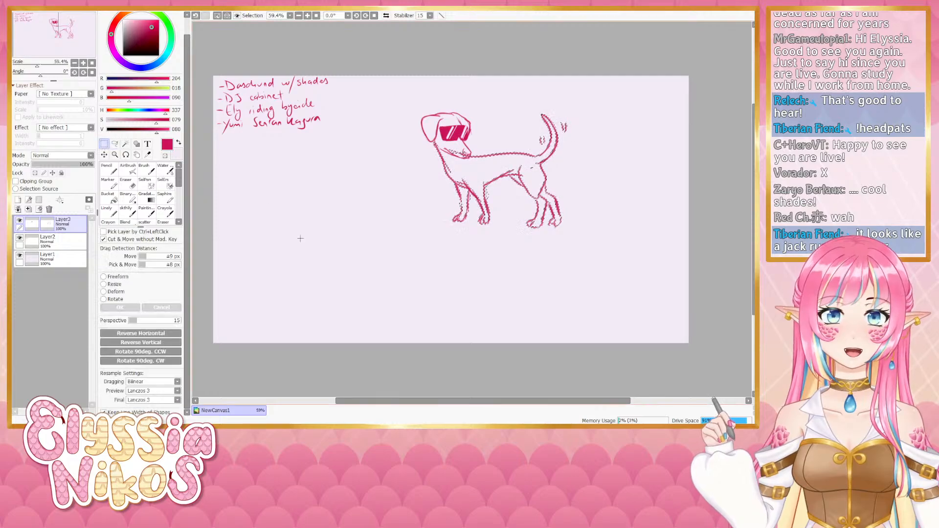
left_click(134, 187)
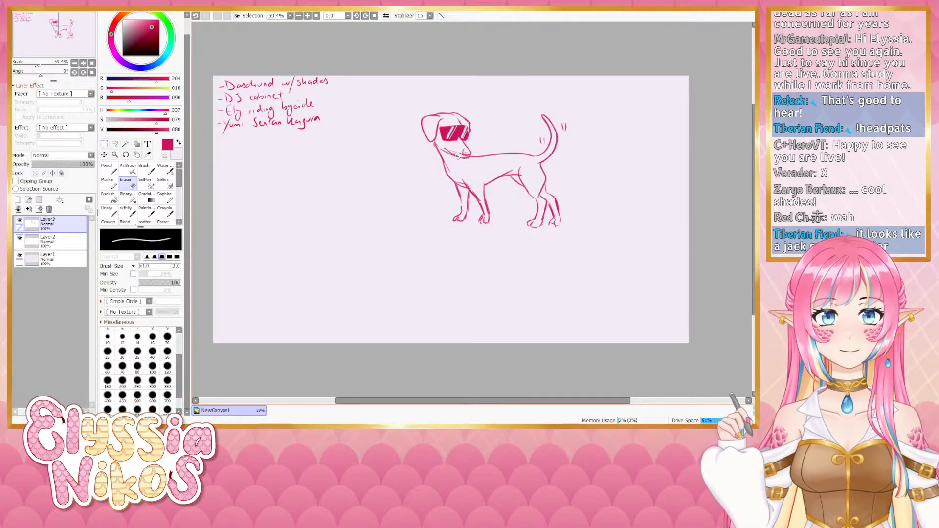
left_click_drag(468, 157, 466, 157)
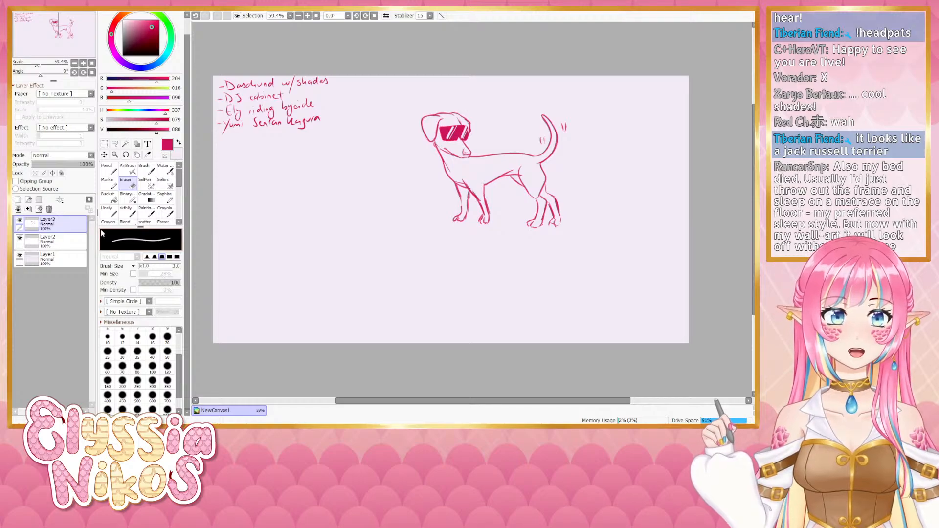
Lasso the hind legs, shrink them slightly with a free transform, and return to the sketch brush
key("l")
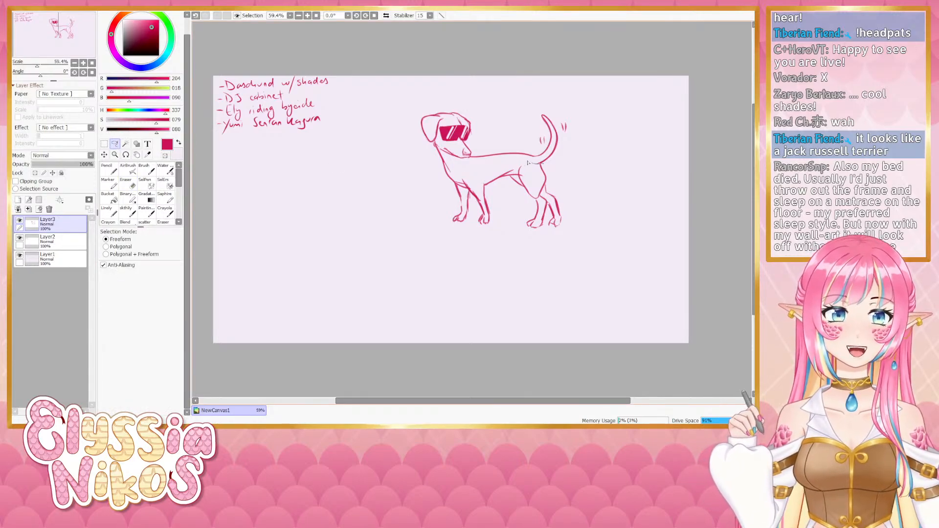
mouse_move(528, 163)
left_mouse_down()
mouse_move(520, 175)
mouse_move(562, 230)
mouse_move(579, 206)
left_mouse_up()
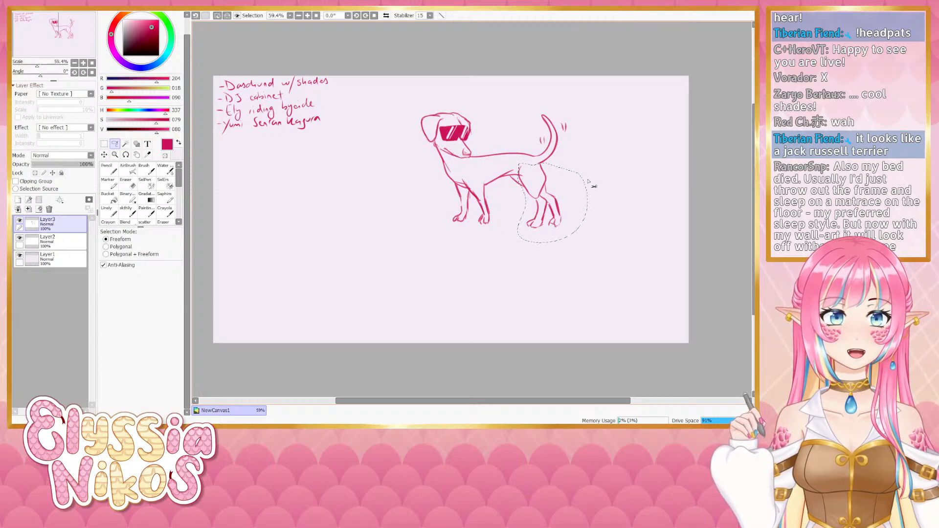
key("ctrl+t")
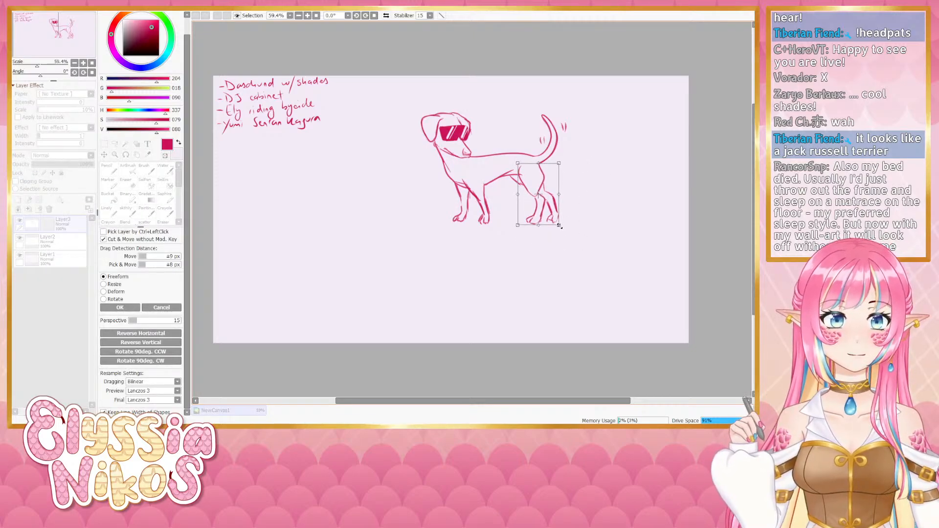
left_click(120, 308)
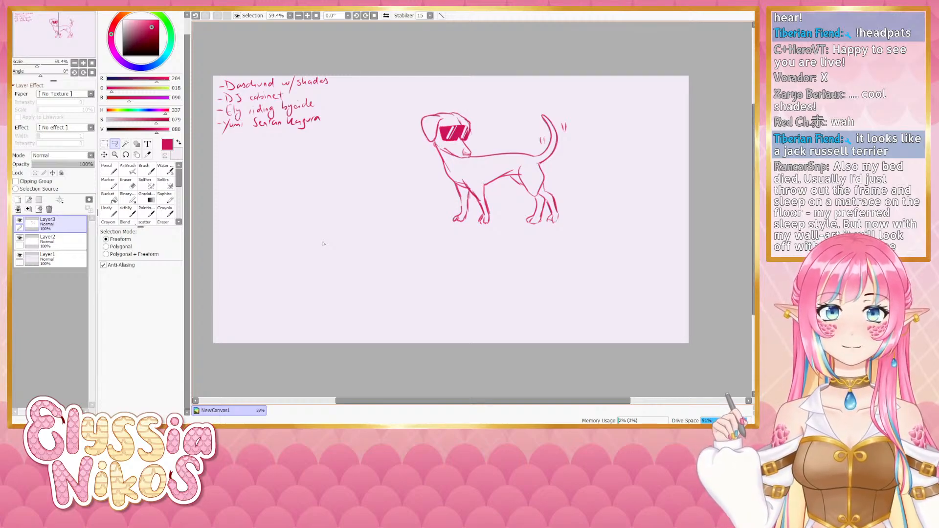
left_click(127, 212)
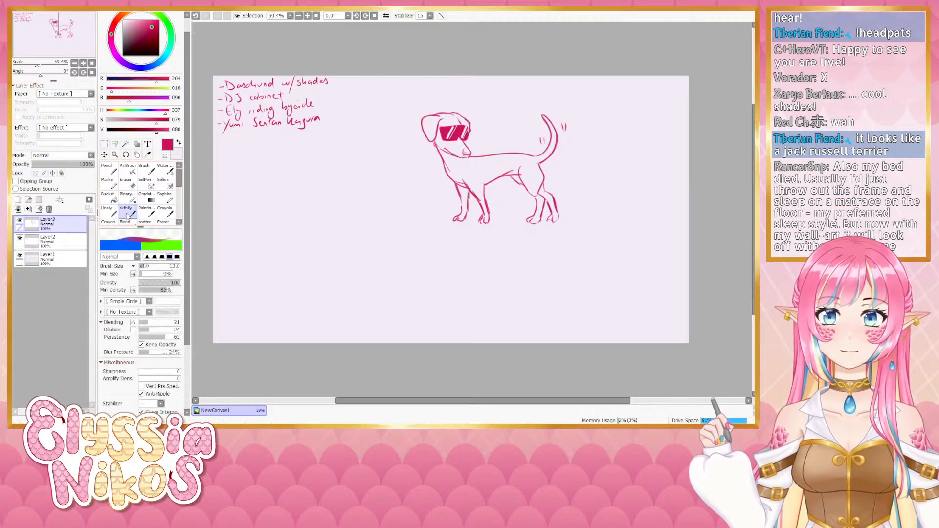
left_click(20, 221)
left_click(20, 222)
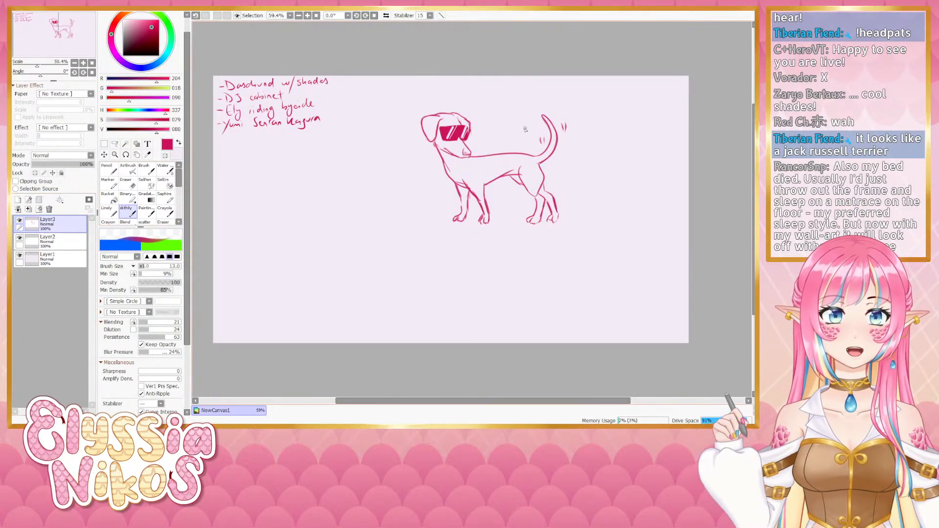
Retouch the hind leg contours with the sketch brush, undoing unsatisfactory strokes
mouse_move(519, 168)
left_mouse_down()
mouse_move(535, 203)
mouse_move(531, 193)
mouse_move(536, 203)
mouse_move(542, 188)
mouse_move(541, 219)
left_mouse_up()
key("ctrl+z")
key("ctrl+z")
key("ctrl+z")
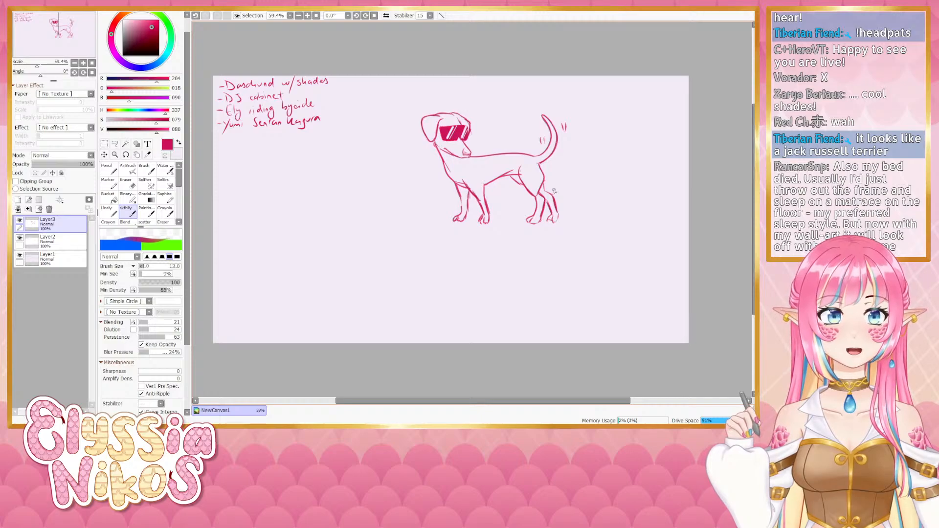
left_click_drag(544, 186, 561, 217)
key("ctrl+z")
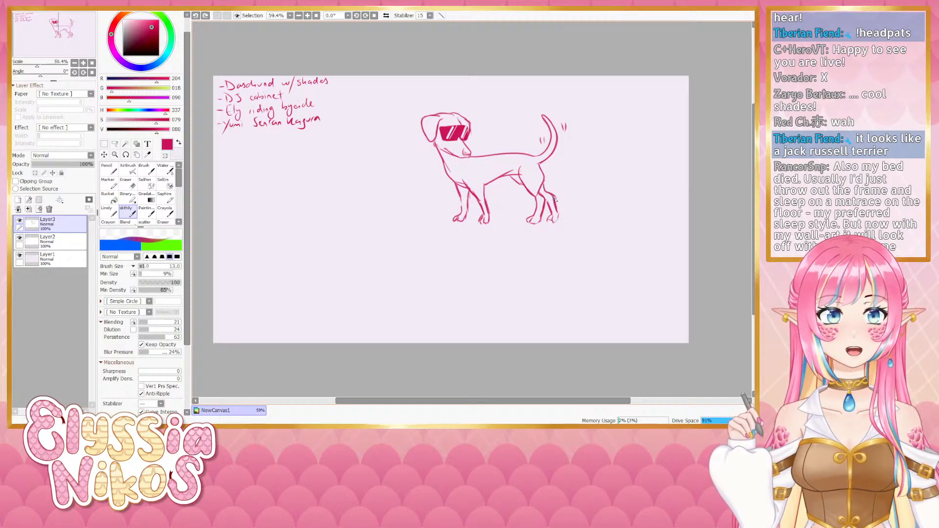
key("ctrl+y")
Lasso the whole dog, scale it down, and move it into the lower-left corner of the canvas
left_click(114, 144)
mouse_move(465, 100)
left_mouse_down()
mouse_move(408, 135)
mouse_move(395, 272)
mouse_move(625, 98)
mouse_move(544, 135)
left_mouse_up()
key("ctrl+t")
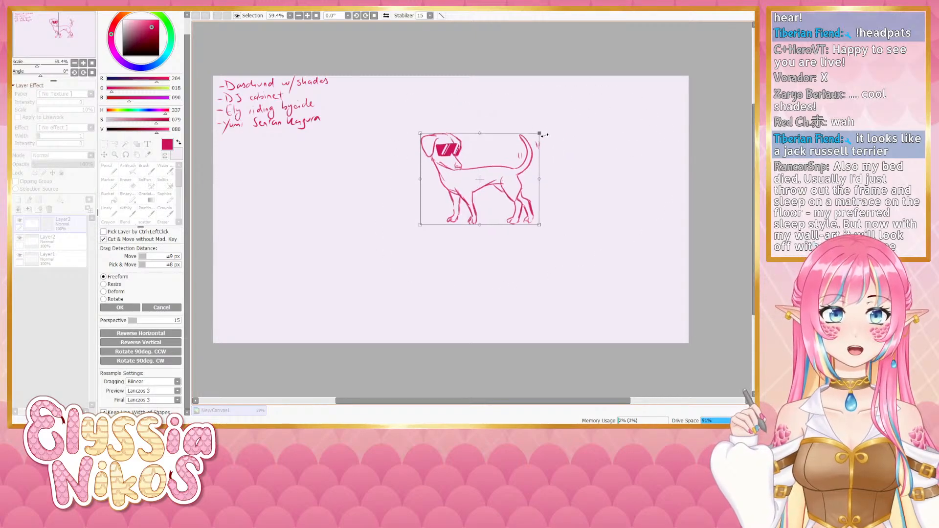
left_click_drag(470, 196, 263, 315)
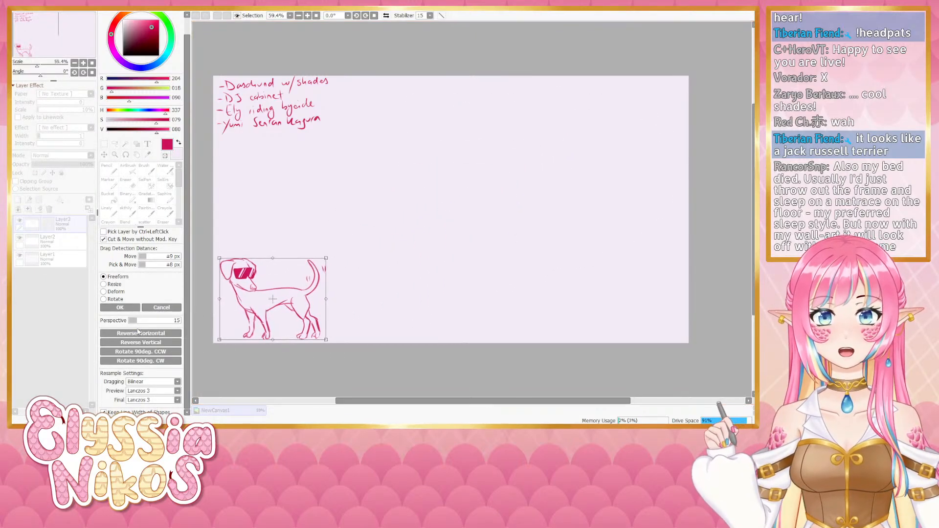
left_click(120, 307)
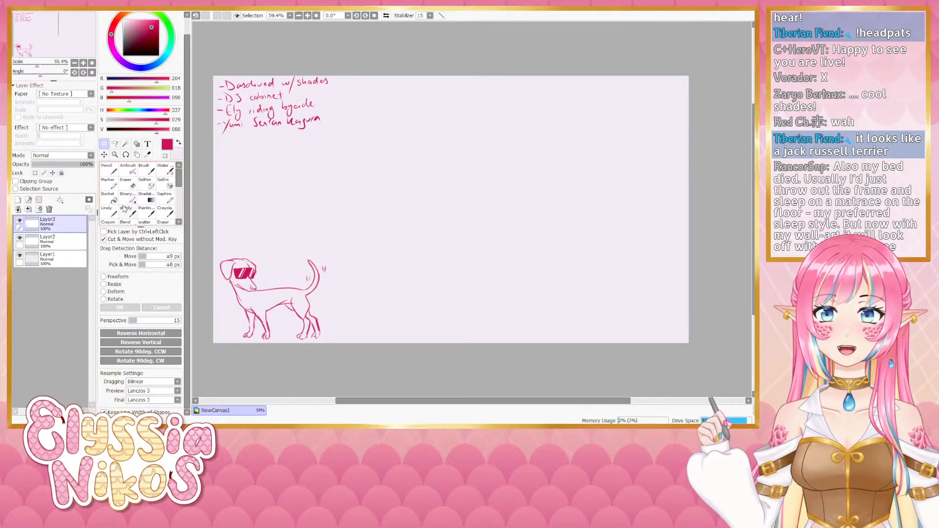
Strike through "Daschund w/shades" in the request list on Layer2, and return to Layer3 with the sketch brush
left_click(108, 211)
left_click(54, 240)
left_click_drag(219, 84, 345, 82)
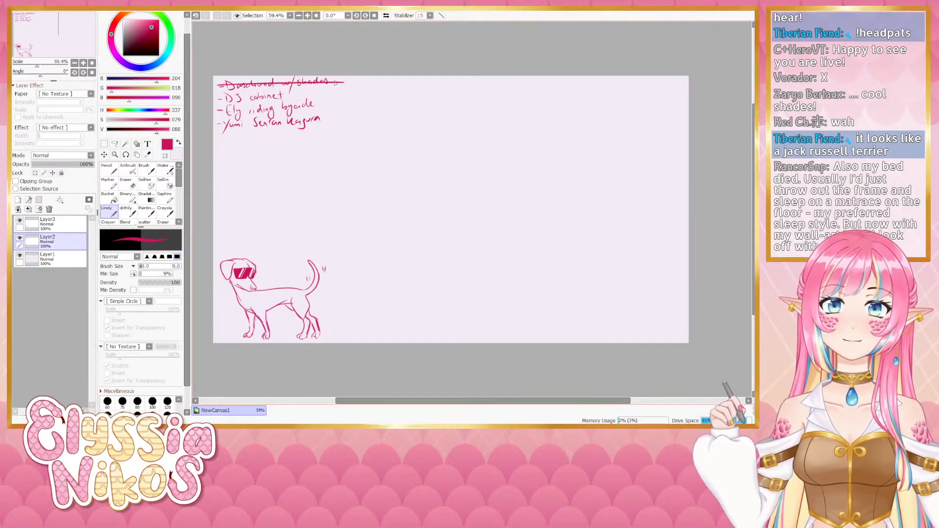
left_click(53, 223)
left_click(128, 211)
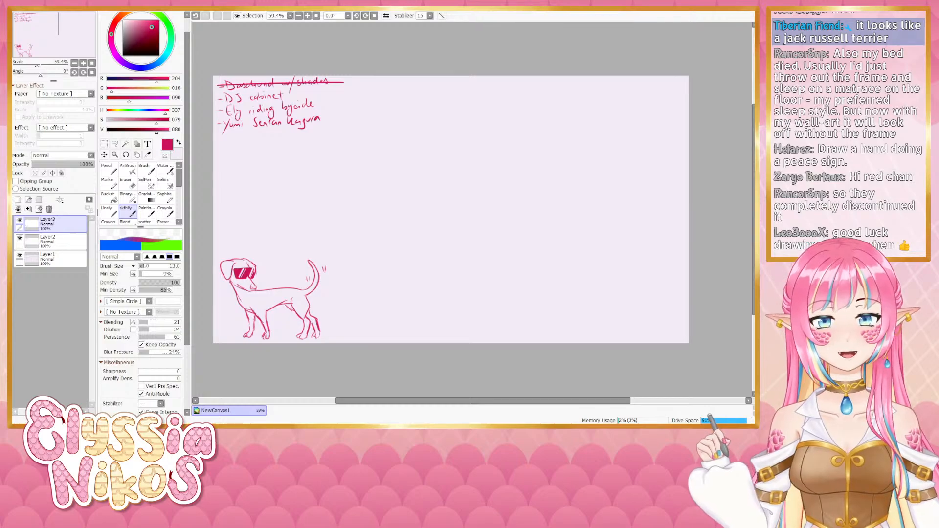
Paste the DJ cabinet reference photo, scale it down, and place it between the request list and the dog
key("ctrl+v")
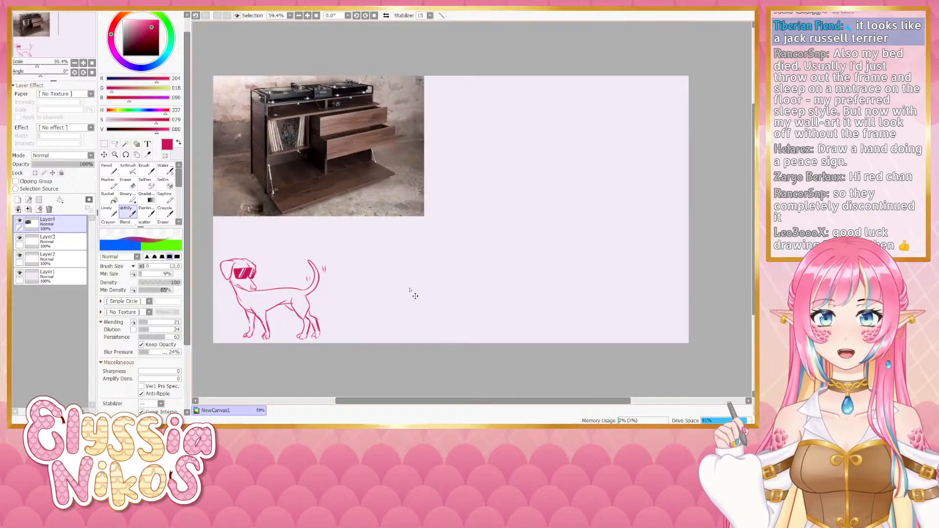
key("ctrl+t")
left_click_drag(425, 217, 359, 173)
left_click_drag(308, 143, 312, 204)
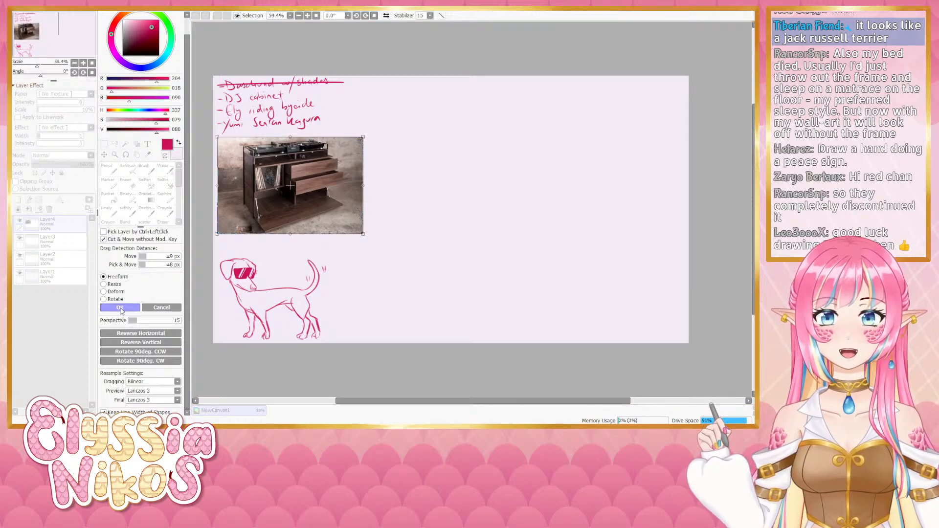
left_click(120, 307)
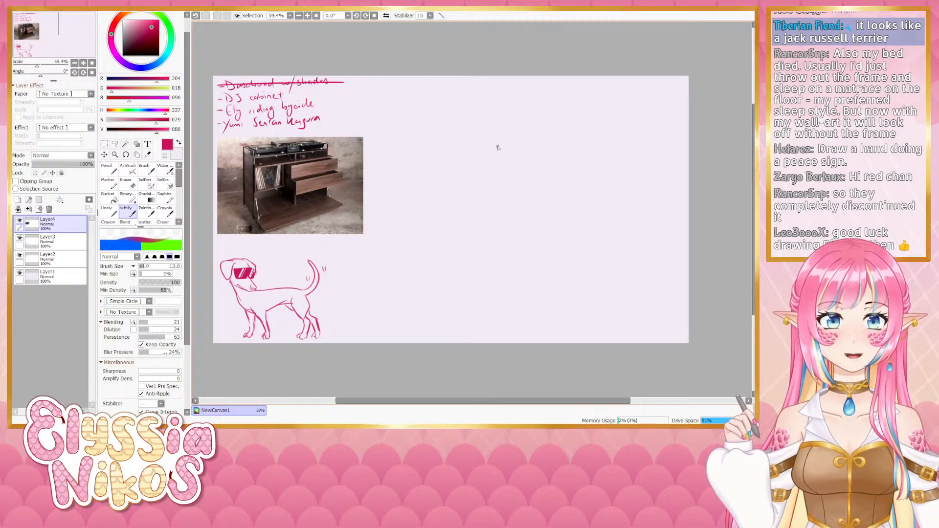
Sketch the back edge and slanted left side of the cabinet top in the canvas's upper-right area, with a trial front edge
left_click_drag(497, 146, 574, 144)
key("ctrl+z")
left_click_drag(490, 144, 581, 142)
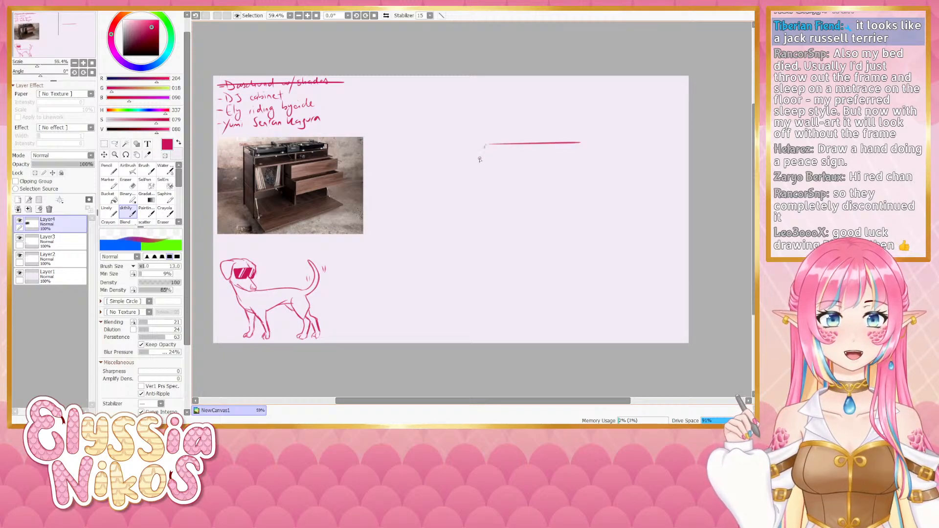
mouse_move(485, 145)
left_mouse_down()
mouse_move(476, 166)
mouse_move(586, 163)
left_mouse_up()
key("ctrl+z")
left_click_drag(477, 163, 589, 164)
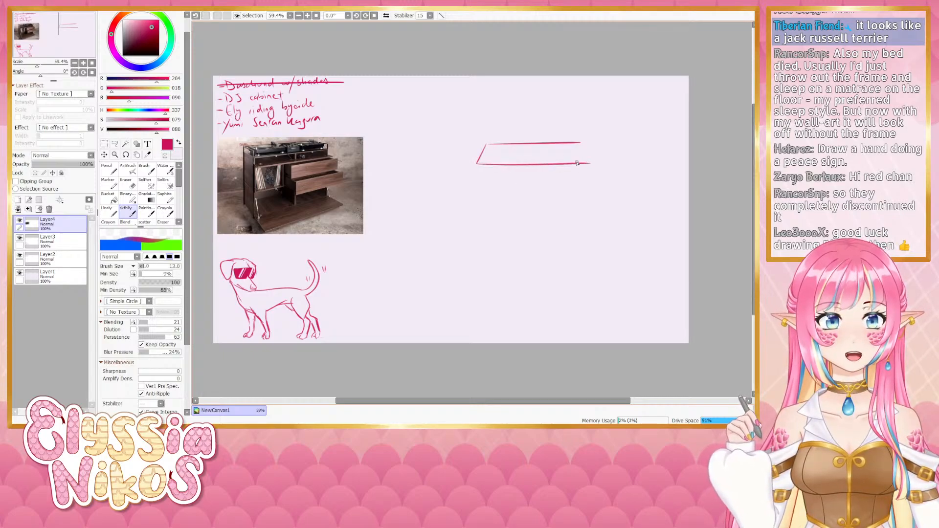
Add the cabinet top's slanted right side and redraw its front edge as one long straight line extending past both corners
key("ctrl+z")
left_click_drag(473, 165, 593, 165)
key("ctrl+z")
left_click_drag(472, 165, 596, 166)
key("ctrl+z")
key("ctrl+z")
left_click_drag(465, 169, 622, 169)
key("ctrl+z")
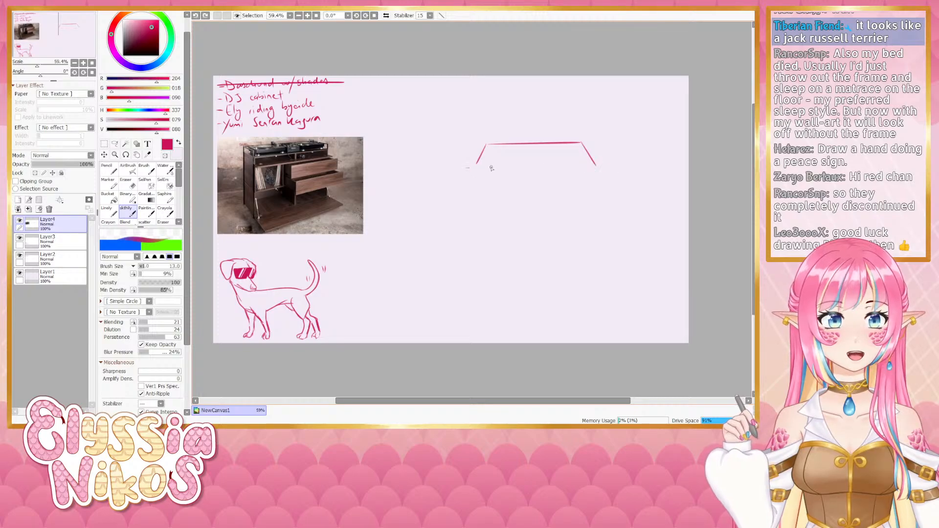
left_click_drag(491, 168, 622, 167)
key("ctrl+z")
left_click_drag(466, 167, 615, 167)
key("ctrl+z")
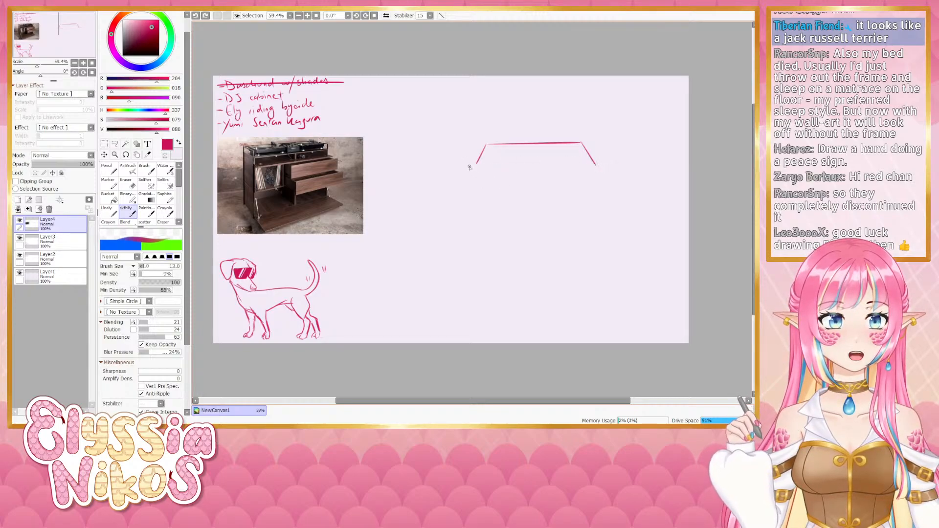
left_click_drag(465, 167, 626, 164)
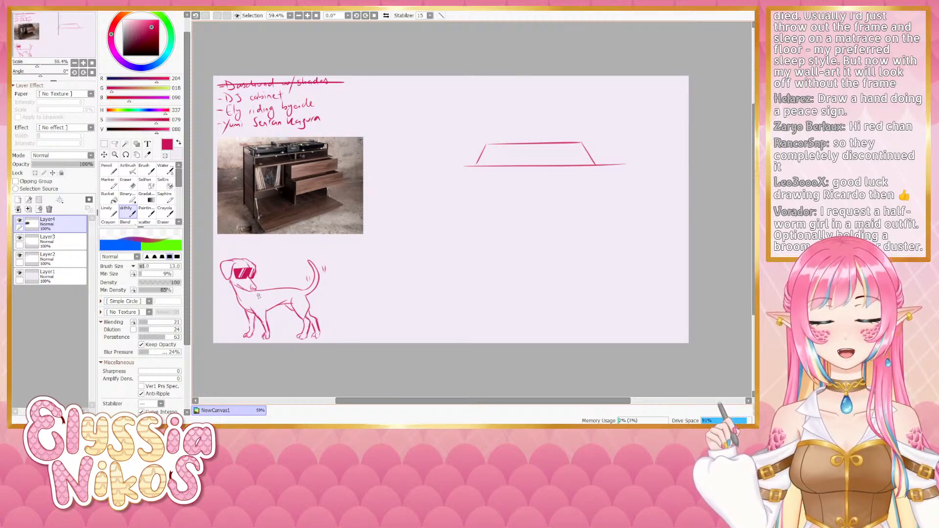
mouse_move(314, 298)
left_mouse_down()
mouse_move(331, 294)
mouse_move(319, 299)
left_mouse_up()
left_click_drag(224, 306, 233, 306)
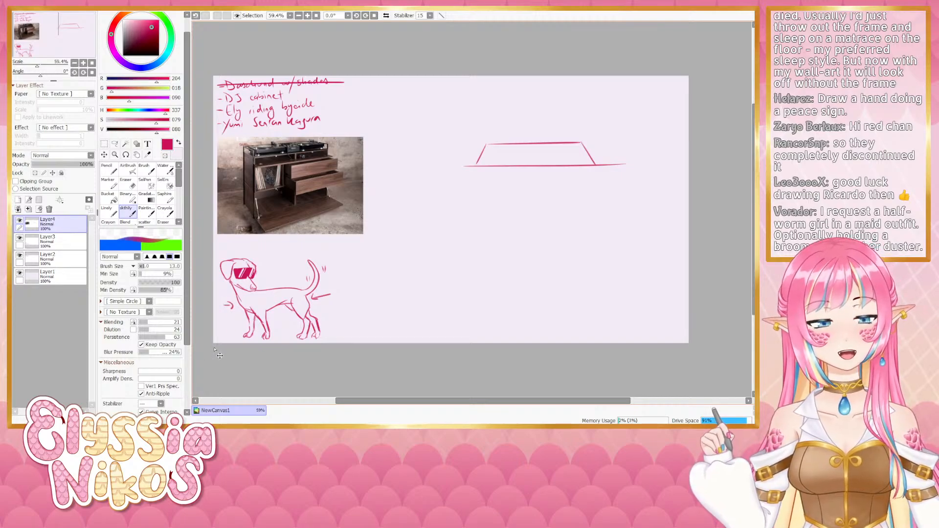
key("ctrl+z")
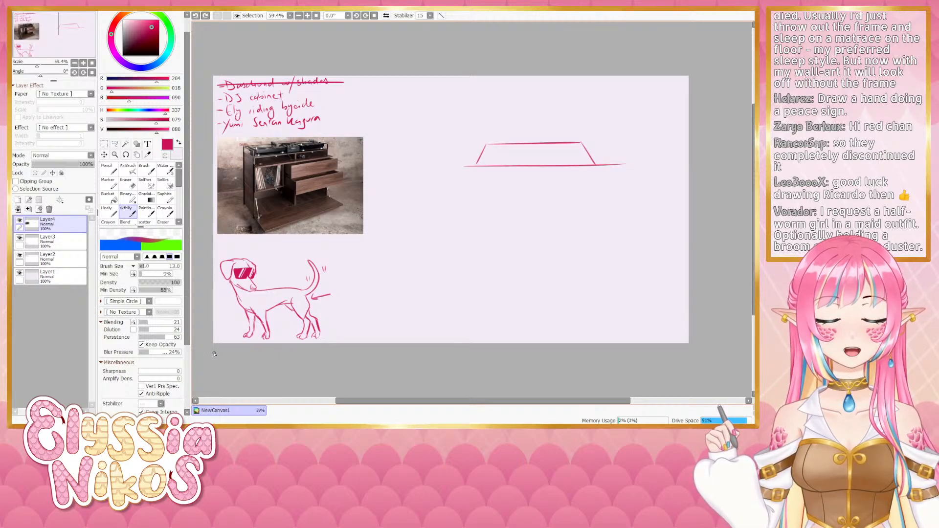
key("ctrl+z")
key("ctrl+z")
Erase the front edge's overshooting ends beyond the cabinet top's corners with the eraser at size 67, and return to the sketch brush
key("e")
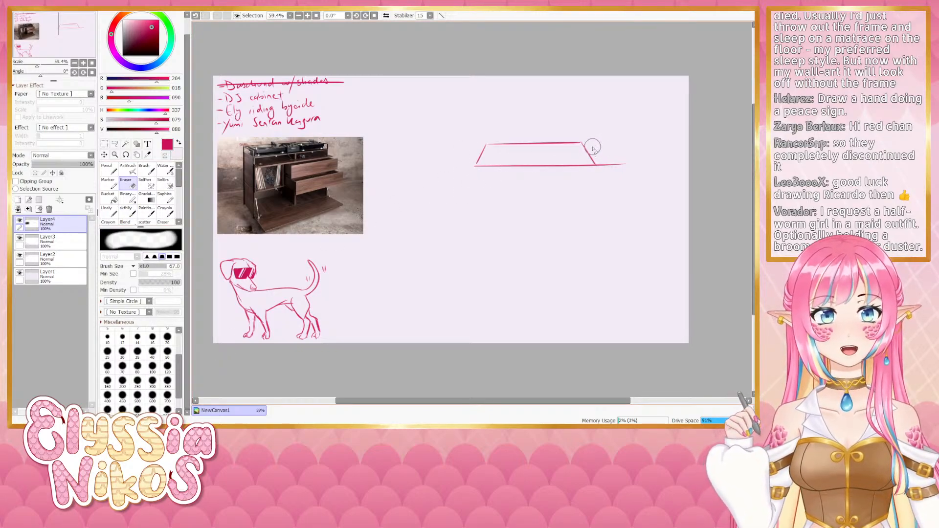
mouse_move(619, 165)
left_mouse_down()
mouse_move(610, 157)
mouse_move(641, 161)
left_mouse_up()
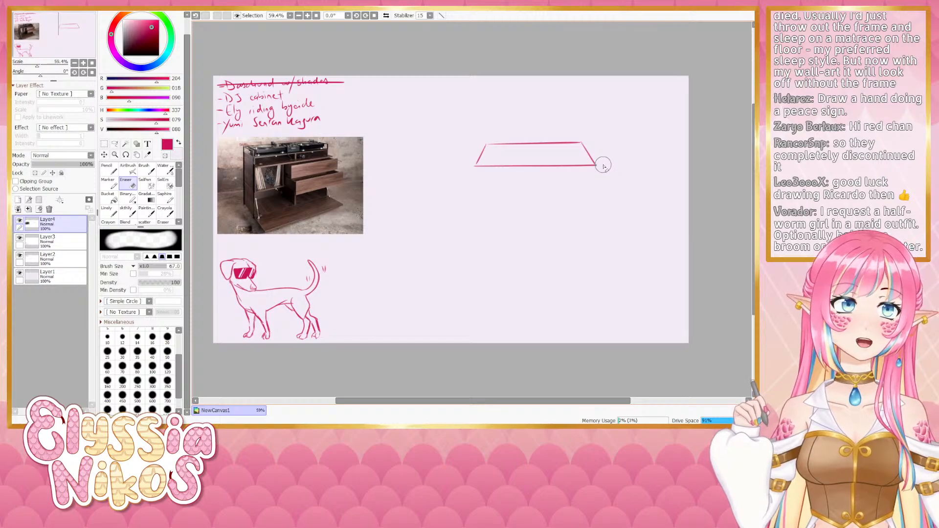
left_click(130, 216)
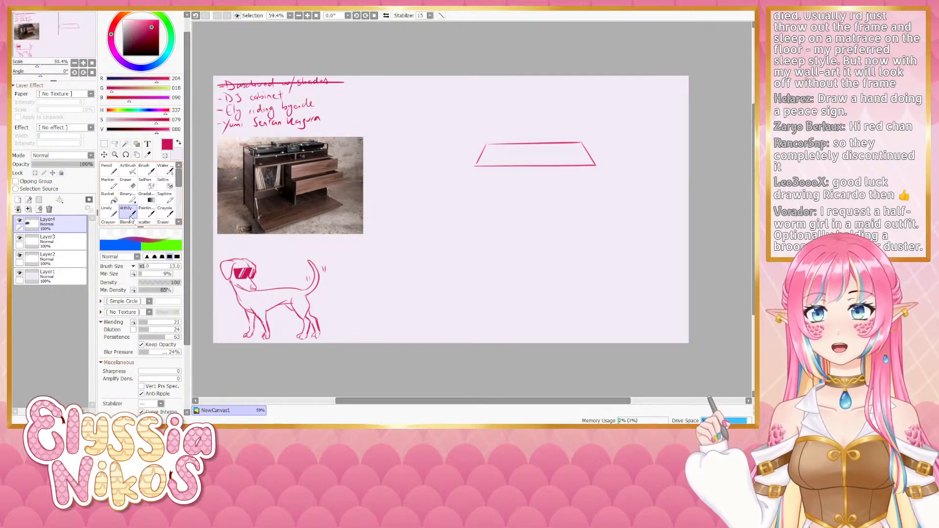
Sketch the inner left edge, back edge and slanted right divider of a turntable on the cabinet top's left part, undoing stray strokes
mouse_move(489, 147)
left_mouse_down()
mouse_move(506, 145)
mouse_move(524, 148)
mouse_move(485, 145)
mouse_move(525, 162)
left_mouse_up()
key("ctrl+z")
key("ctrl+z")
key("ctrl+z")
key("ctrl+z")
key("ctrl+z")
key("ctrl+z")
key("ctrl+z")
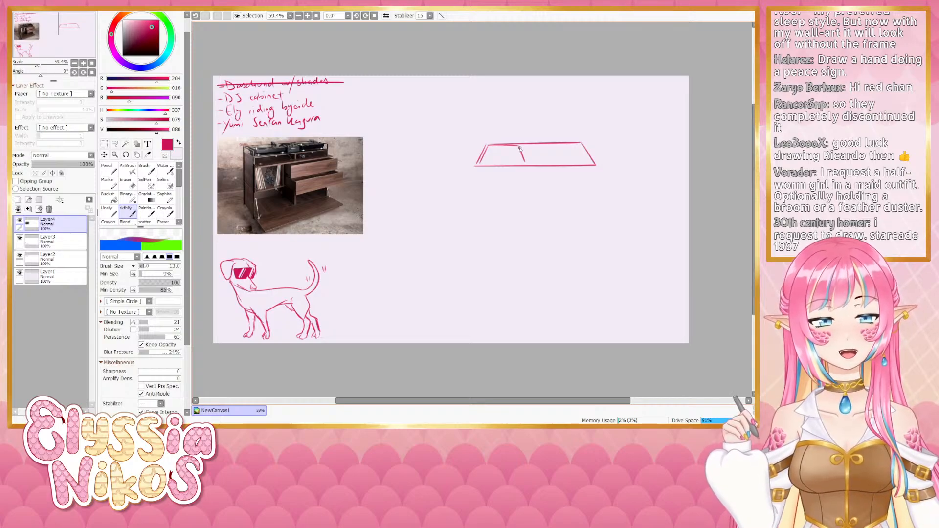
Complete the turntable as a raised box with front and upper edges on the cabinet top's left part, undoing misplaced strokes
mouse_move(479, 166)
left_mouse_down()
mouse_move(530, 167)
mouse_move(480, 163)
mouse_move(485, 144)
mouse_move(479, 164)
mouse_move(525, 155)
mouse_move(527, 165)
left_mouse_up()
key("ctrl+z")
key("ctrl+z")
key("ctrl+z")
key("ctrl+z")
mouse_move(487, 140)
left_mouse_down()
mouse_move(524, 140)
mouse_move(525, 163)
left_mouse_up()
key("ctrl+z")
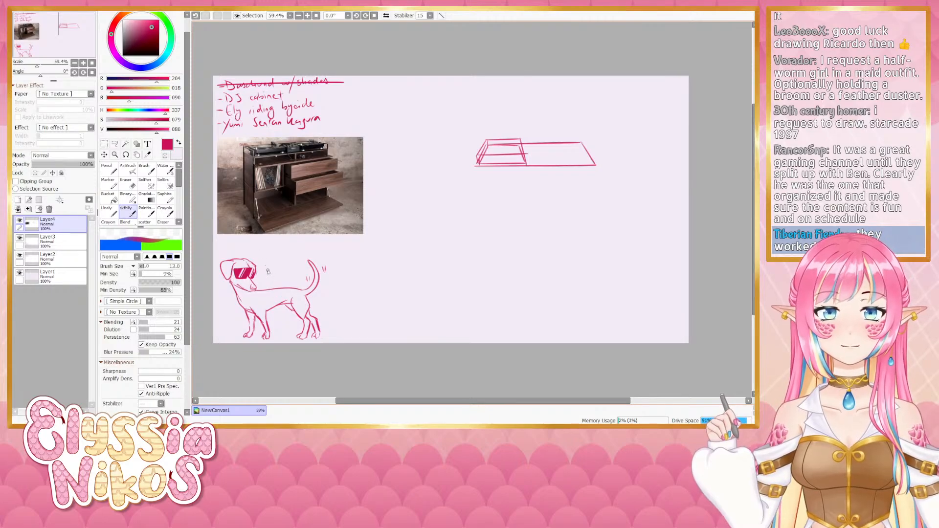
Select Layer3 and redraw the dachshund's foremost front paw, cleaning up stray lines with the eraser at size 12
left_click(20, 238)
left_click(20, 239)
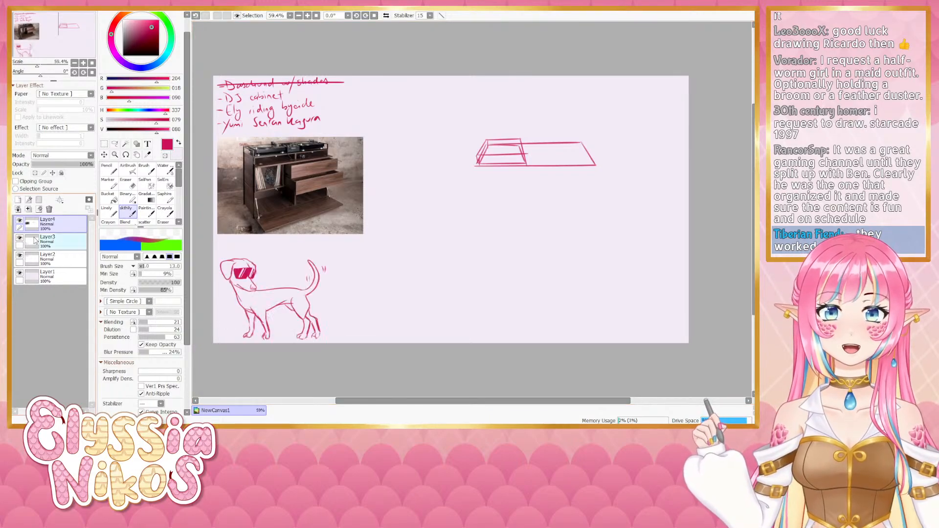
left_click(35, 240)
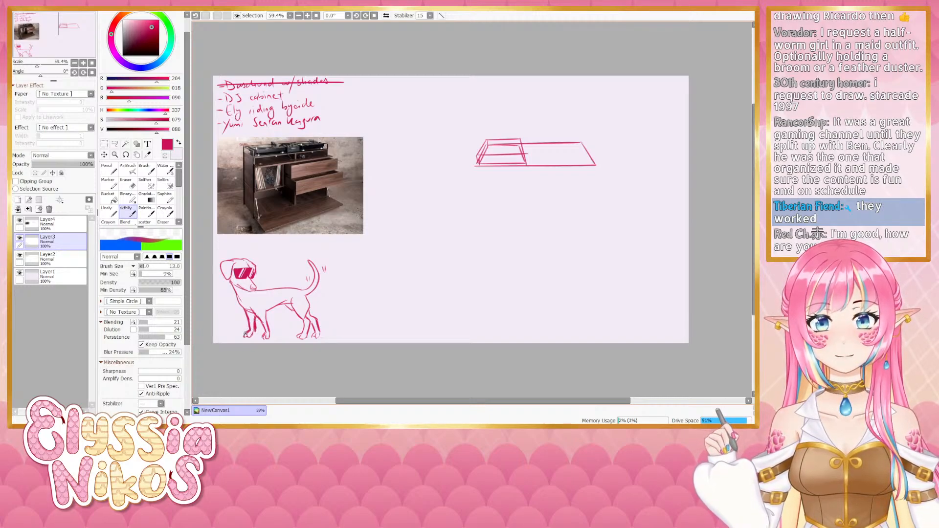
key("ctrl+z")
left_click_drag(250, 331, 252, 336)
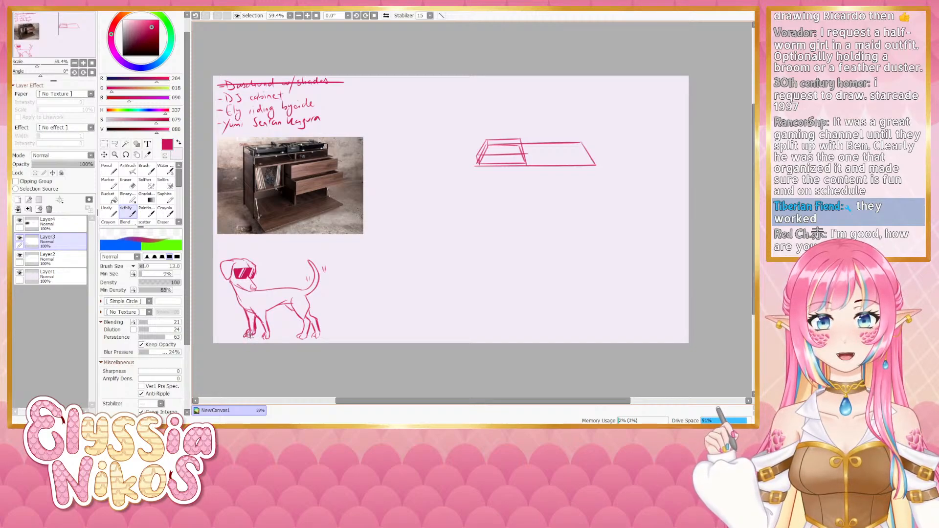
key("e")
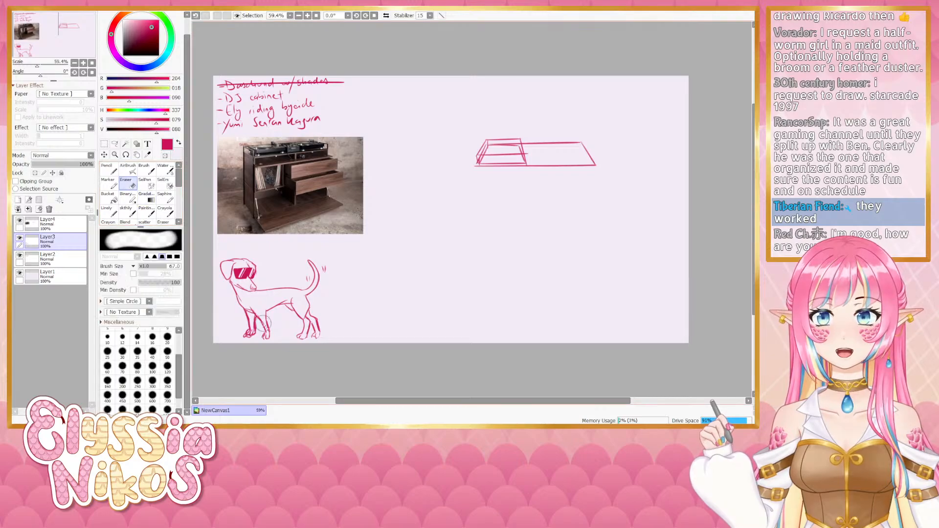
mouse_move(250, 345)
left_mouse_down()
mouse_move(236, 345)
mouse_move(254, 331)
left_mouse_up()
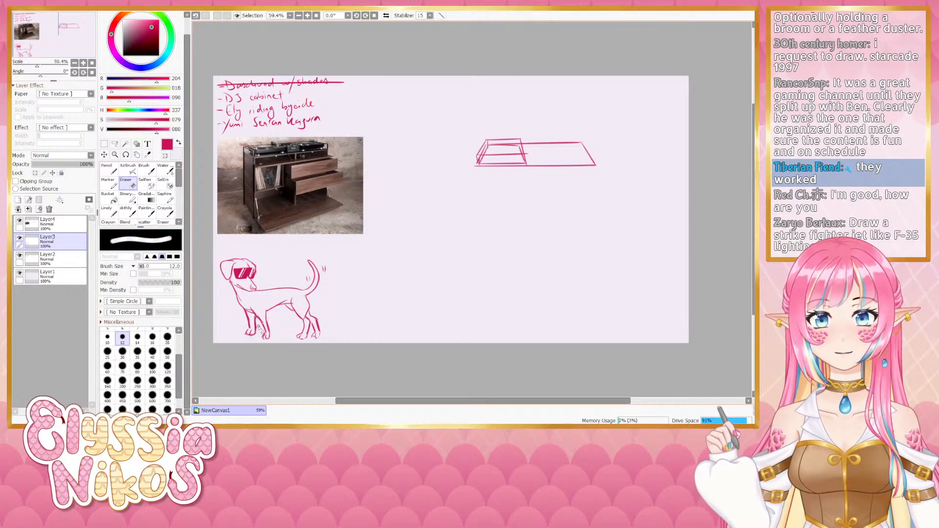
key("ctrl+z")
left_click_drag(260, 327, 255, 333)
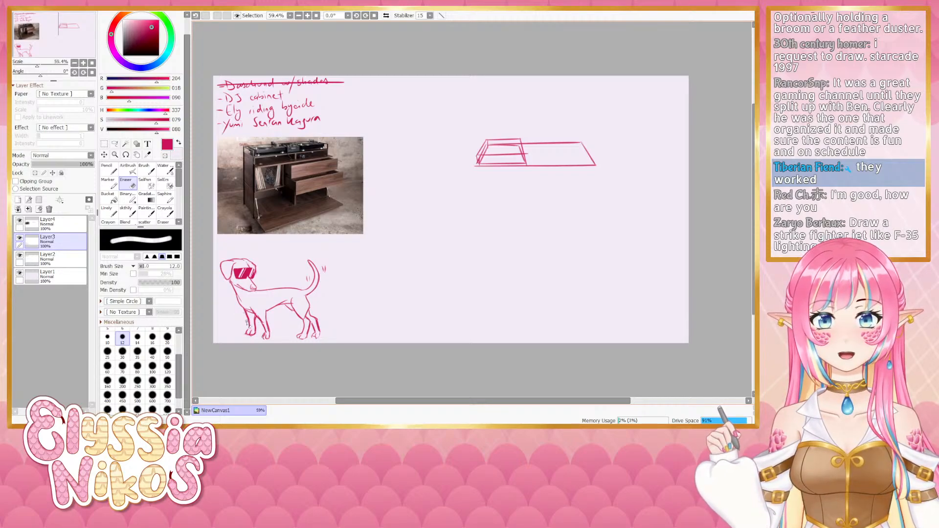
left_click(132, 211)
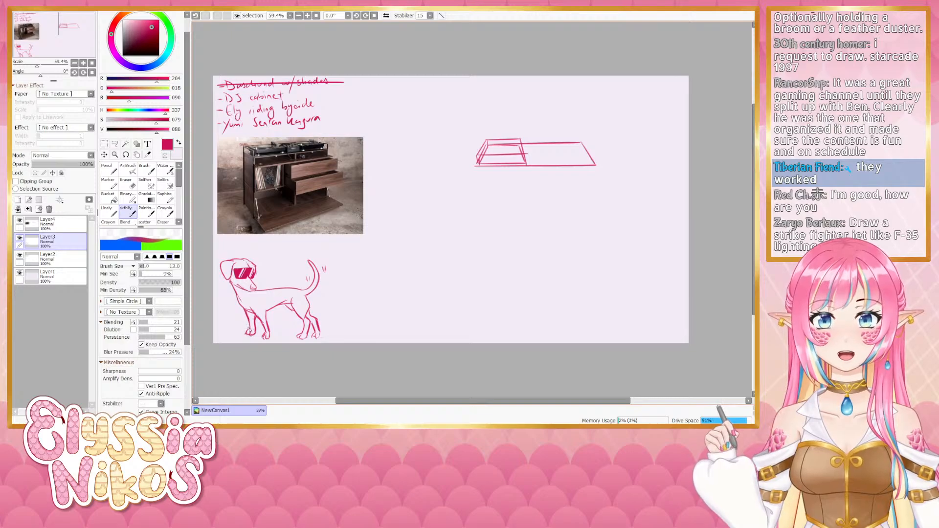
Redraw the dachshund's second front leg and paw, undoing misplaced strokes and erasing excess lines around the foot
key("e")
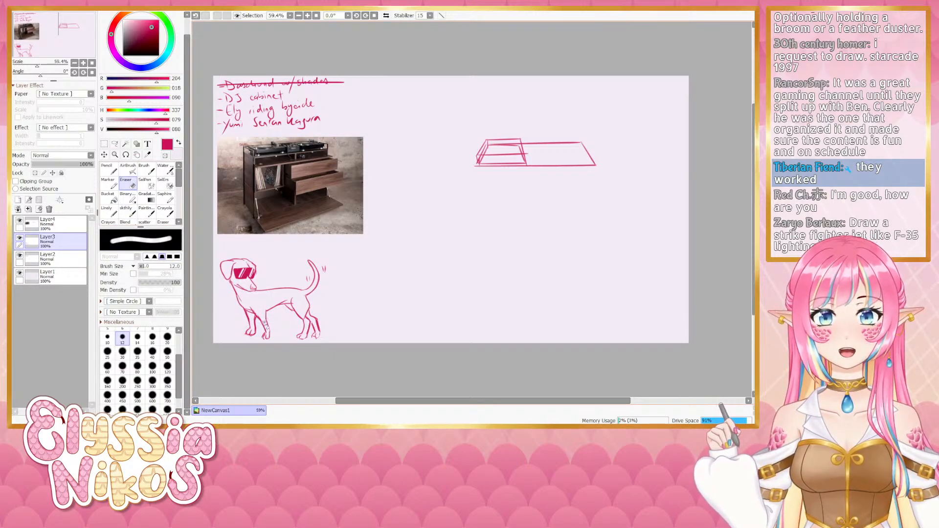
key("e")
left_click_drag(267, 313, 272, 331)
key("ctrl+z")
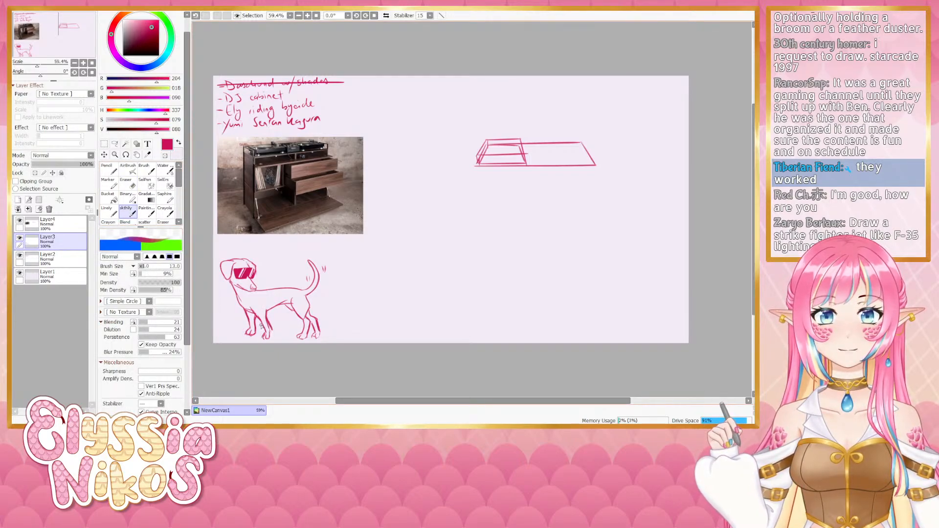
key("ctrl+z")
mouse_move(267, 321)
left_mouse_down()
mouse_move(271, 333)
mouse_move(263, 334)
left_mouse_up()
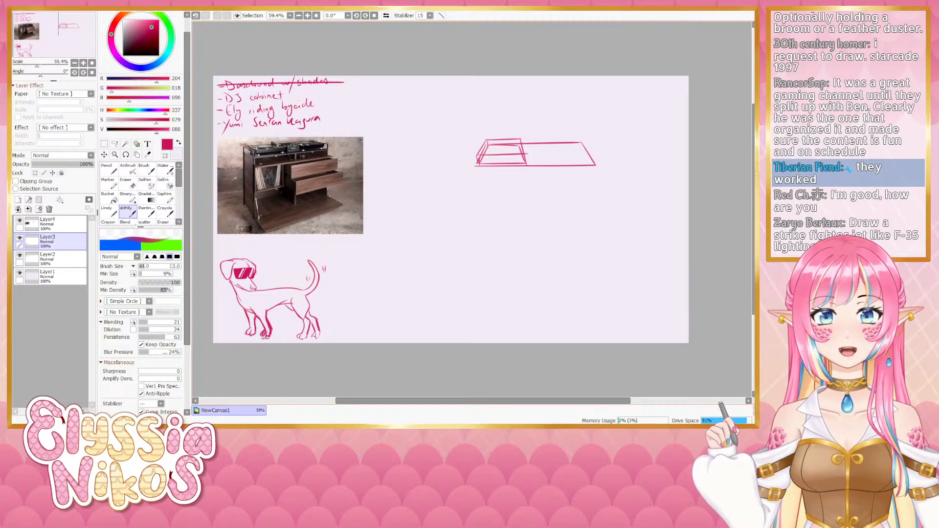
key("e")
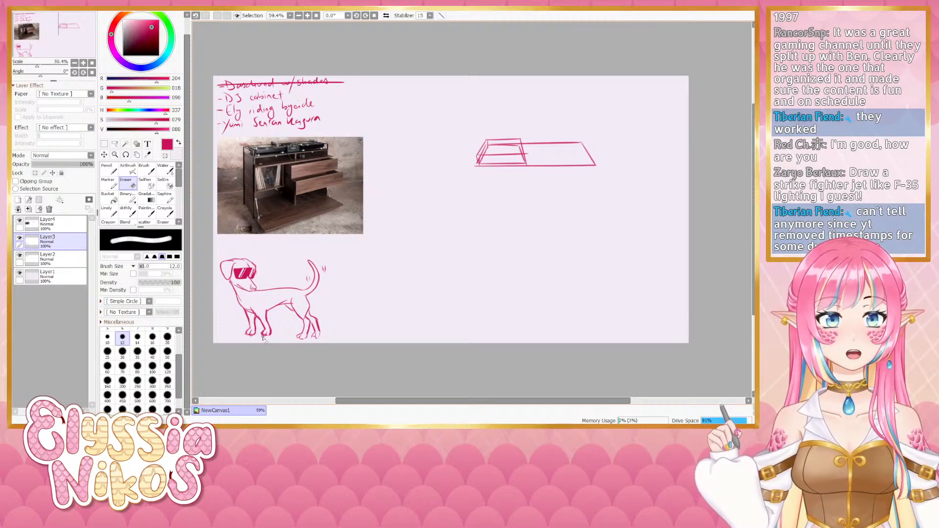
key("b")
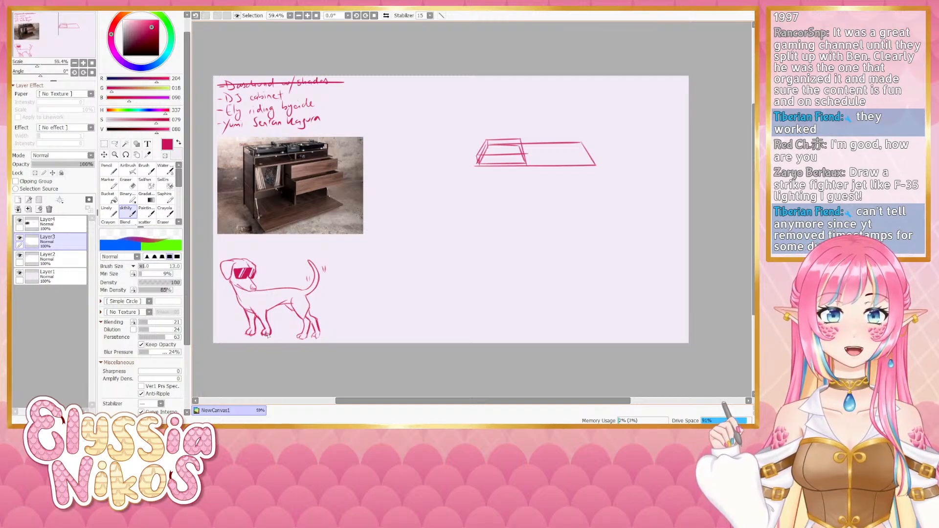
key("e")
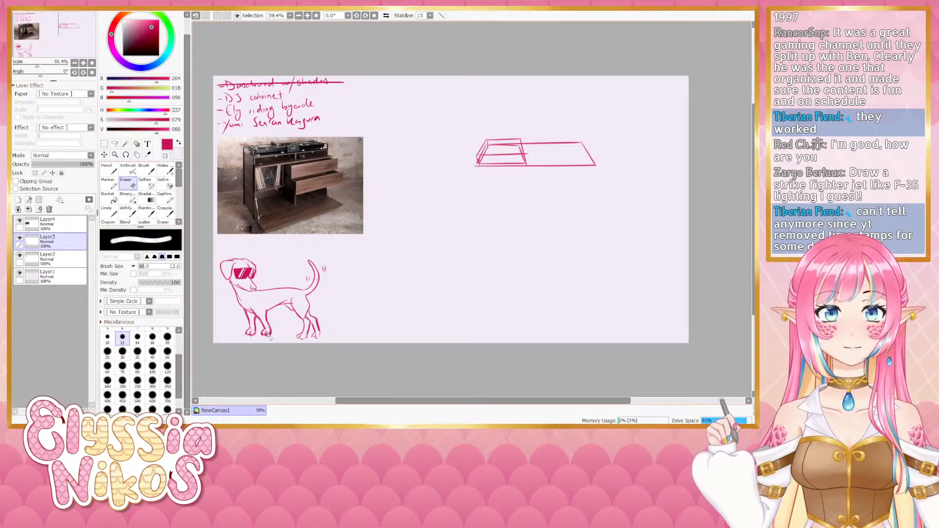
left_click(126, 216)
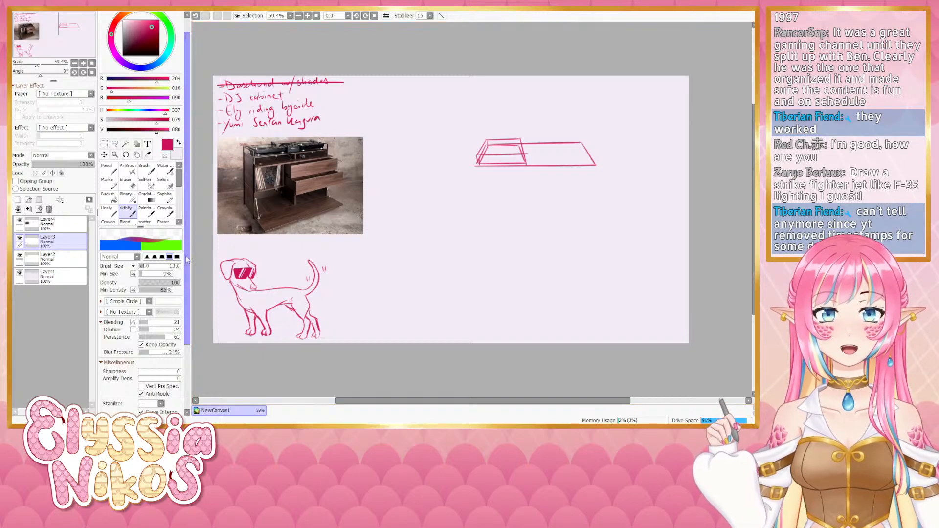
Rework the dachshund's near hind leg from thigh to paw, undoing poor strokes and erasing the overlapping old lines
key("ctrl+z")
mouse_move(291, 297)
left_mouse_down()
mouse_move(300, 317)
mouse_move(290, 301)
mouse_move(303, 295)
mouse_move(310, 306)
mouse_move(305, 297)
mouse_move(312, 322)
mouse_move(301, 337)
mouse_move(291, 307)
mouse_move(303, 336)
left_mouse_up()
key("ctrl+z")
key("ctrl+z")
key("ctrl+z")
key("ctrl+z")
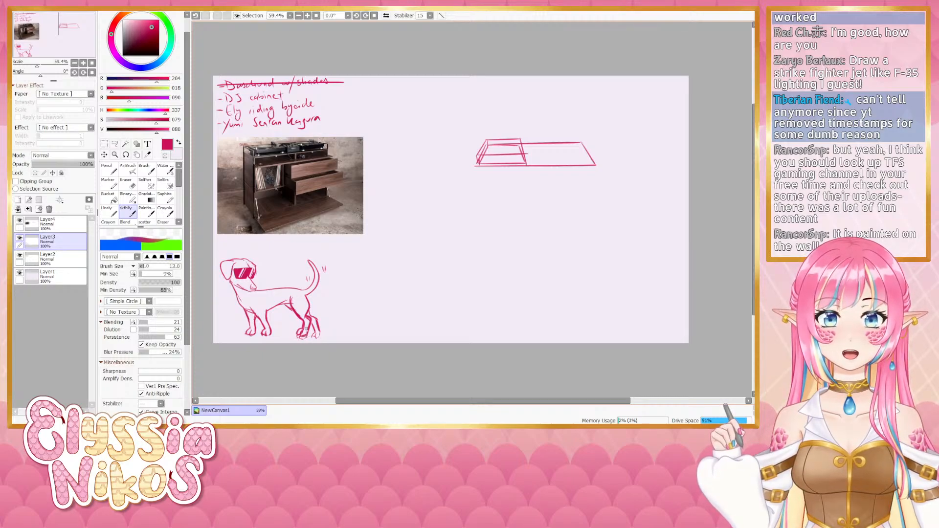
key("e")
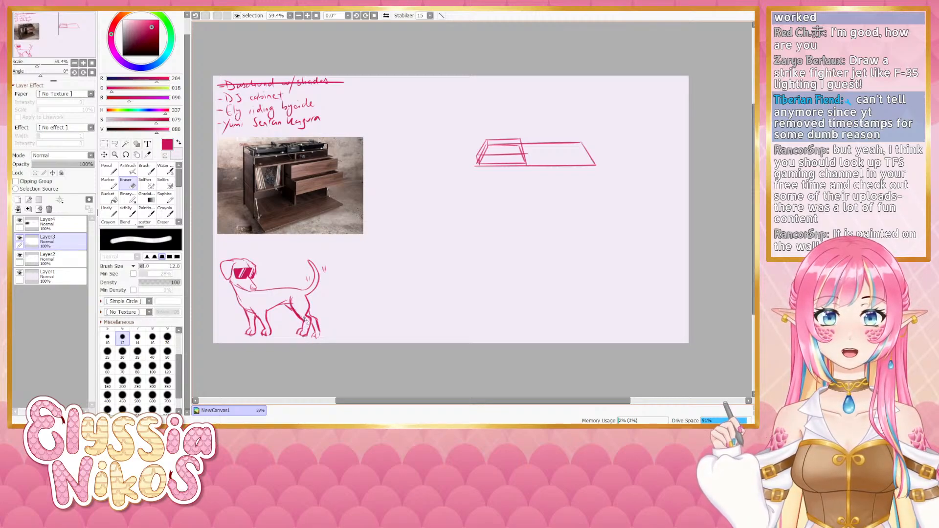
key("e")
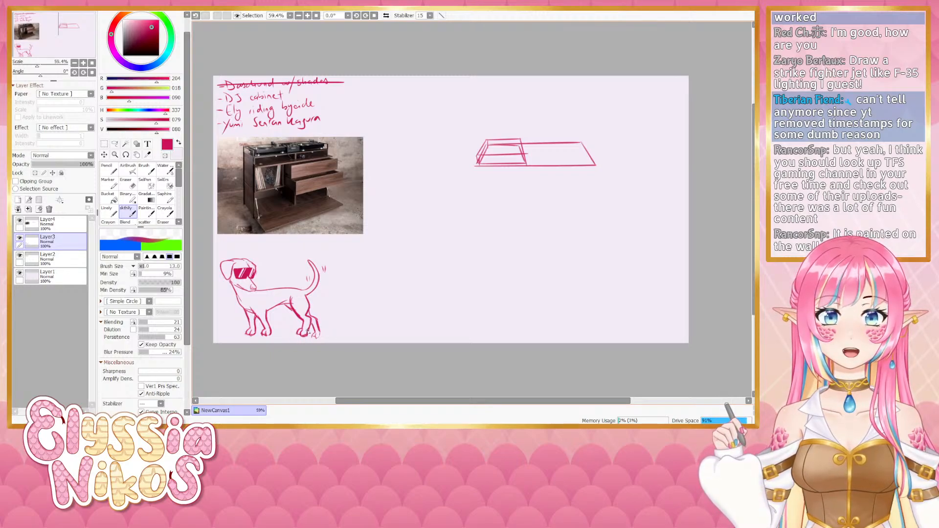
key("e")
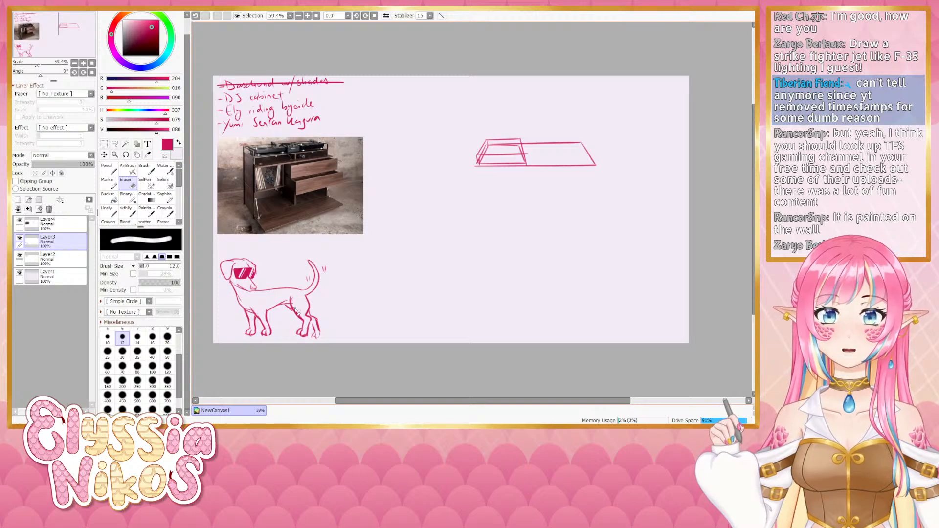
key("e")
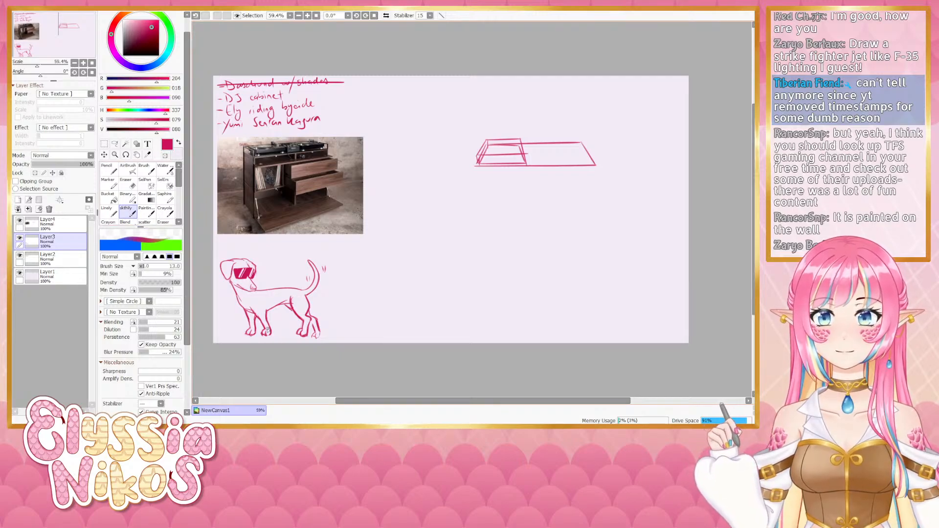
key("e")
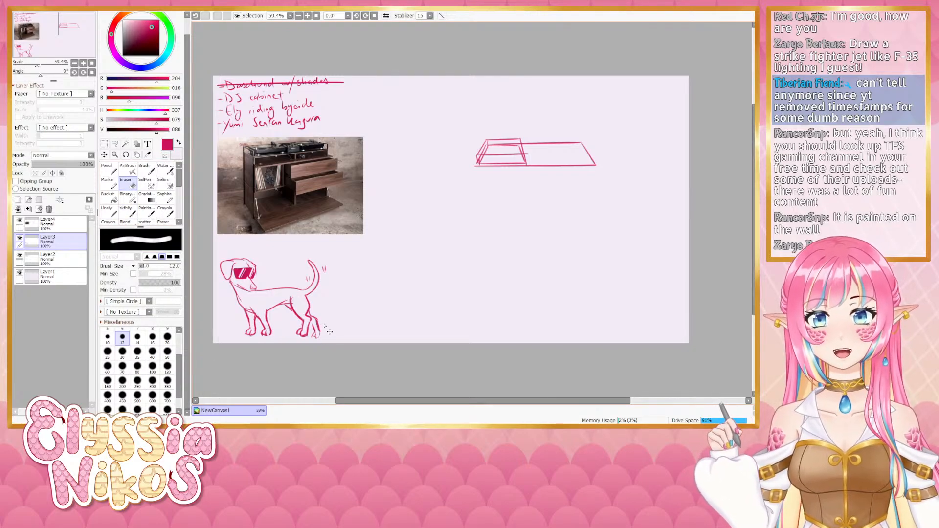
Erase the dachshund's far hind leg with the eraser at size 39 and redraw it closer behind the near one
left_click_drag(317, 323, 315, 337)
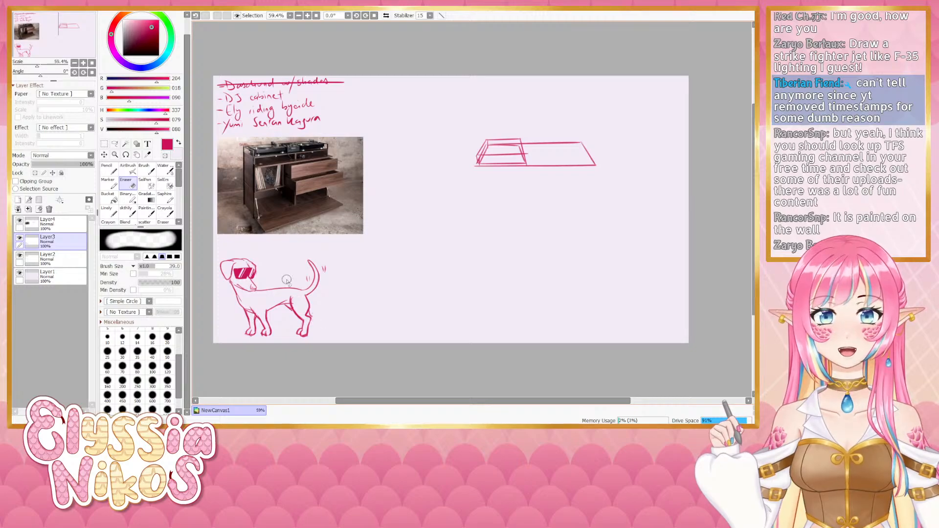
left_click(130, 214)
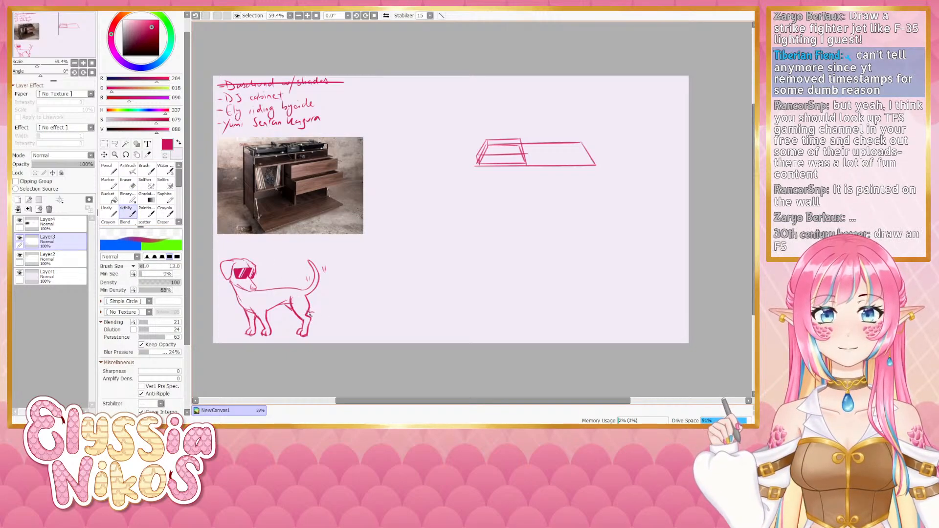
left_click_drag(308, 313, 314, 335)
key("ctrl+z")
key("ctrl+z")
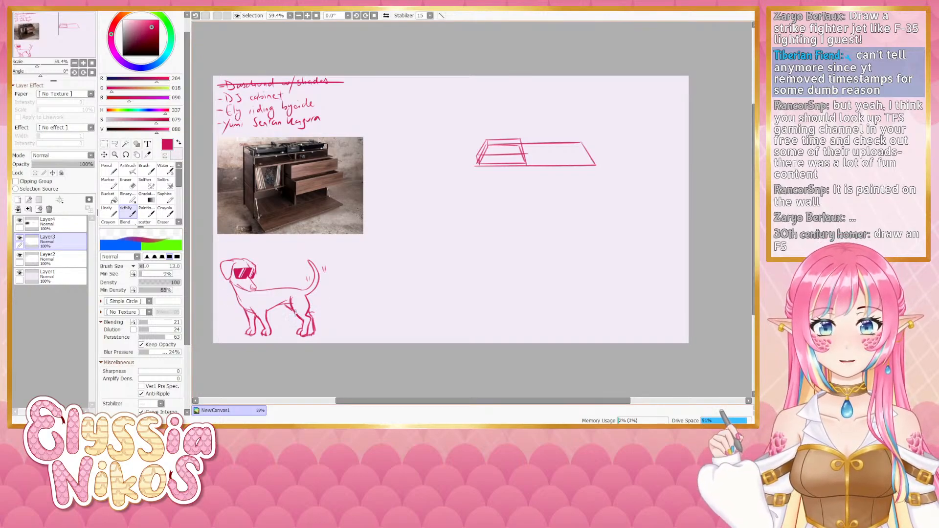
Retouch the dachshund's belly and chest lines, undoing the misplaced strokes
left_click_drag(266, 315, 287, 303)
key("ctrl+z")
key("ctrl+z")
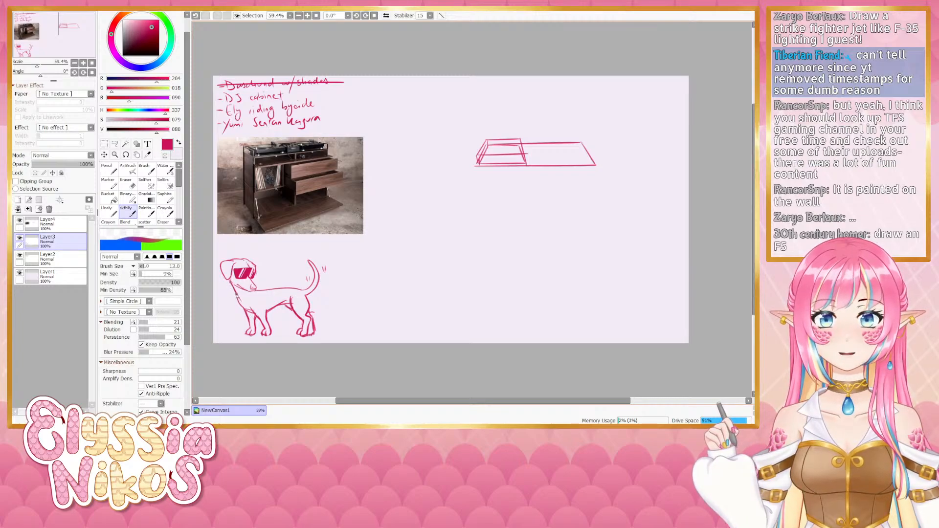
key("ctrl+z")
mouse_move(233, 290)
left_mouse_down()
mouse_move(250, 314)
mouse_move(293, 269)
left_mouse_up()
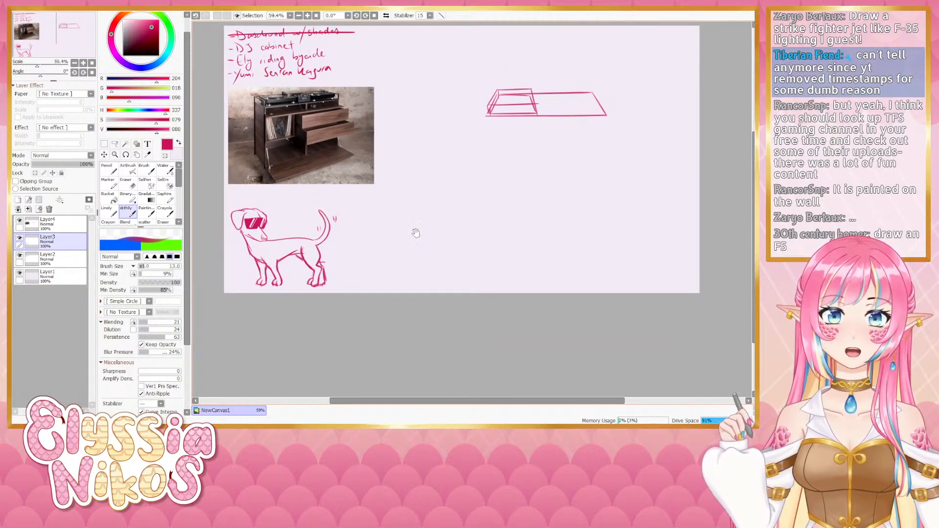
Erase the excess outline along the back of the dachshund's far hind leg and return to the sketch brush
key("e")
mouse_move(346, 277)
left_mouse_down()
mouse_move(323, 261)
mouse_move(322, 283)
left_mouse_up()
left_click(125, 209)
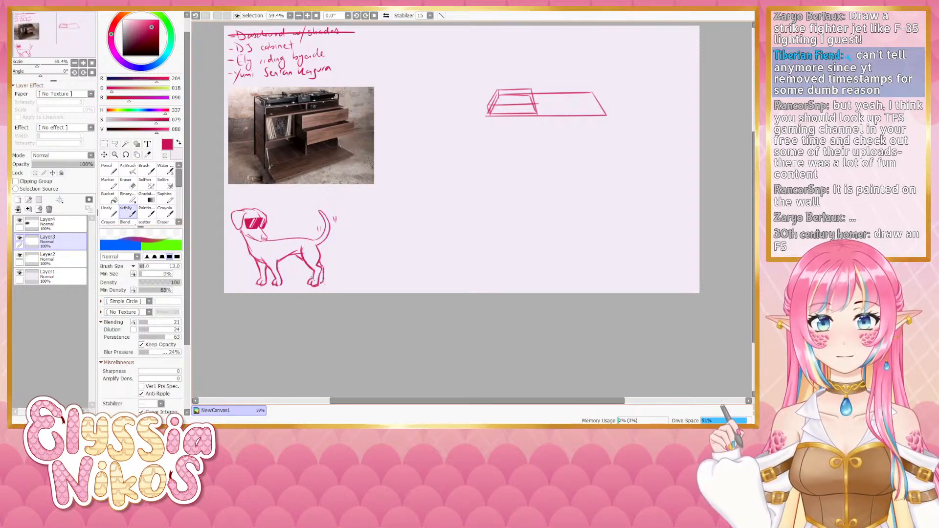
Sketch two raised fingers and a curled finger of a peace-sign hand above and left of the cabinet drawing
left_click_drag(348, 276, 350, 300)
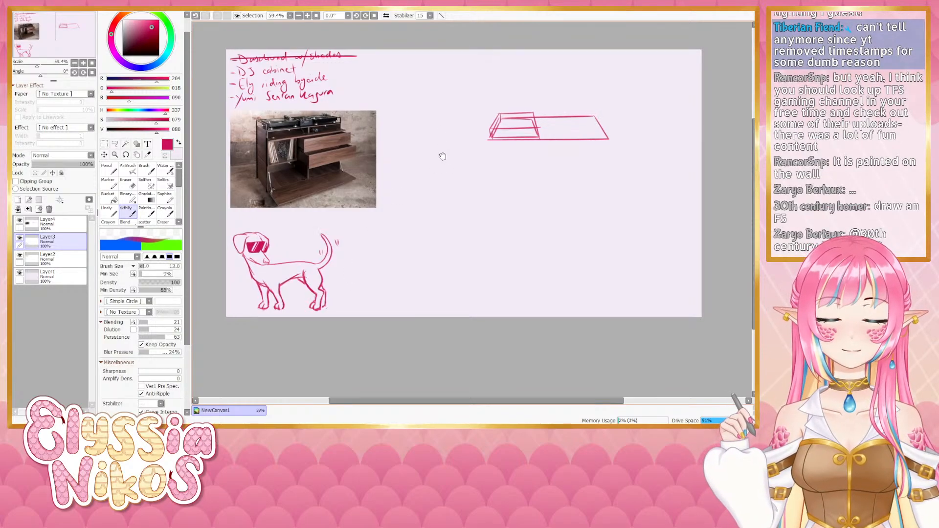
left_click_drag(442, 155, 428, 201)
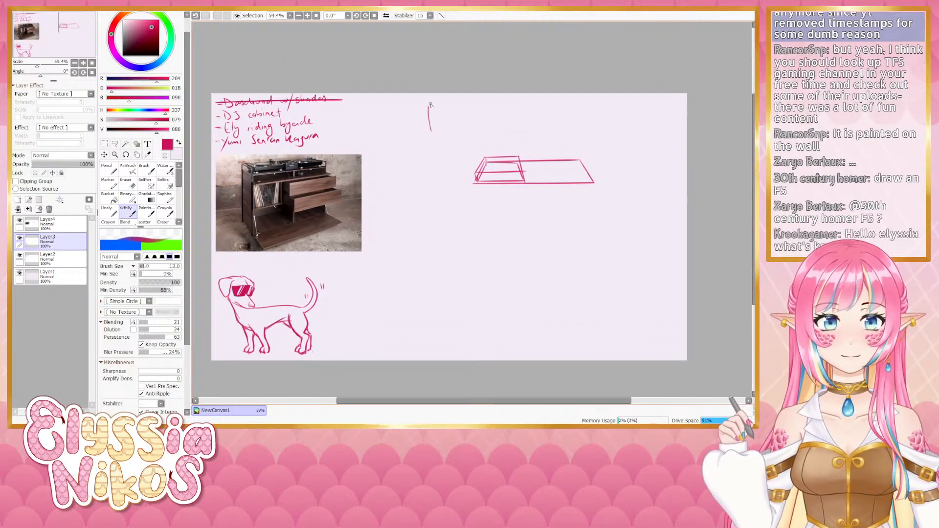
mouse_move(429, 129)
left_mouse_down()
mouse_move(440, 103)
mouse_move(441, 138)
mouse_move(455, 129)
left_mouse_up()
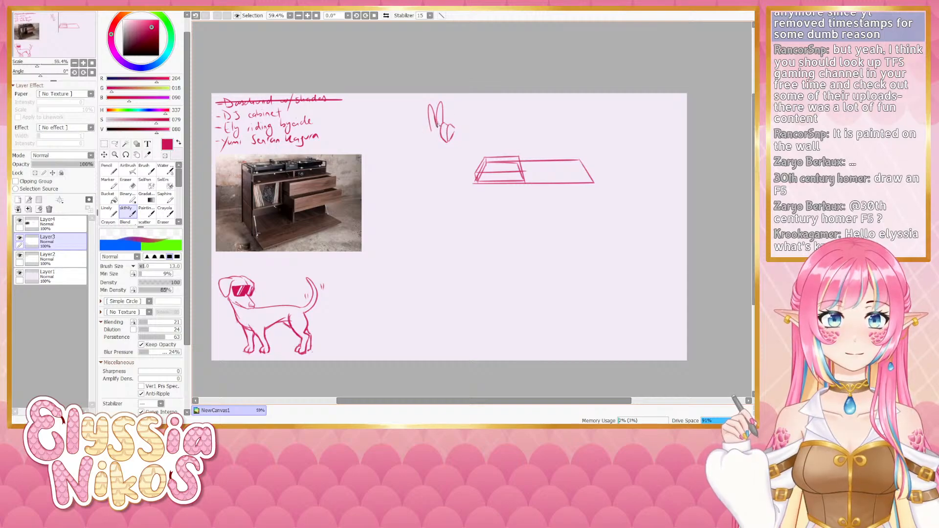
left_click_drag(440, 126, 440, 104)
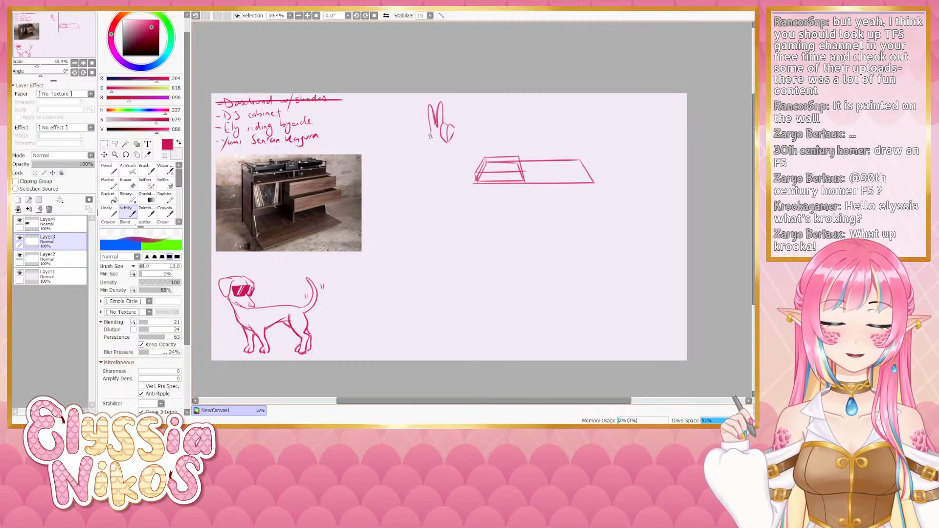
Lasso the hand's outer raised finger, rotate it outward with a freeform transform, apply it and clear the selection
key("a")
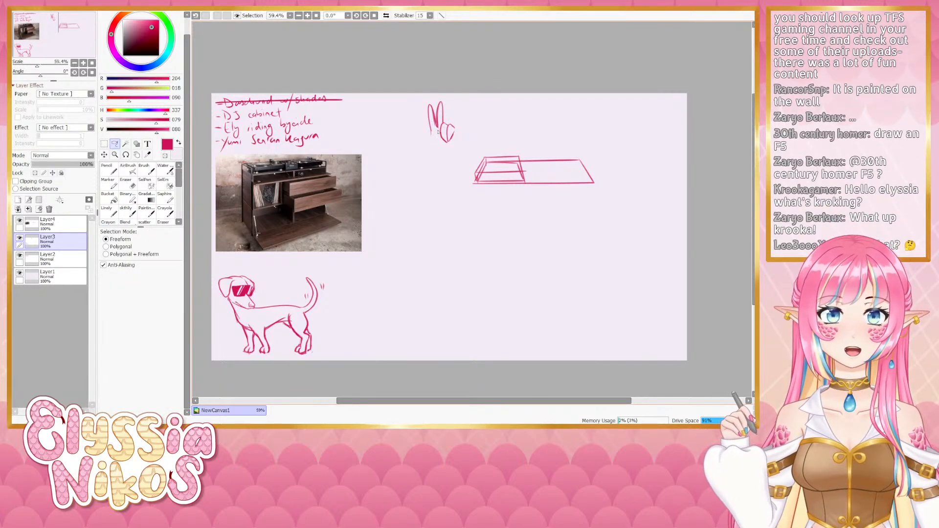
mouse_move(433, 104)
left_mouse_down()
mouse_move(418, 125)
mouse_move(437, 142)
left_mouse_up()
key("ctrl+t")
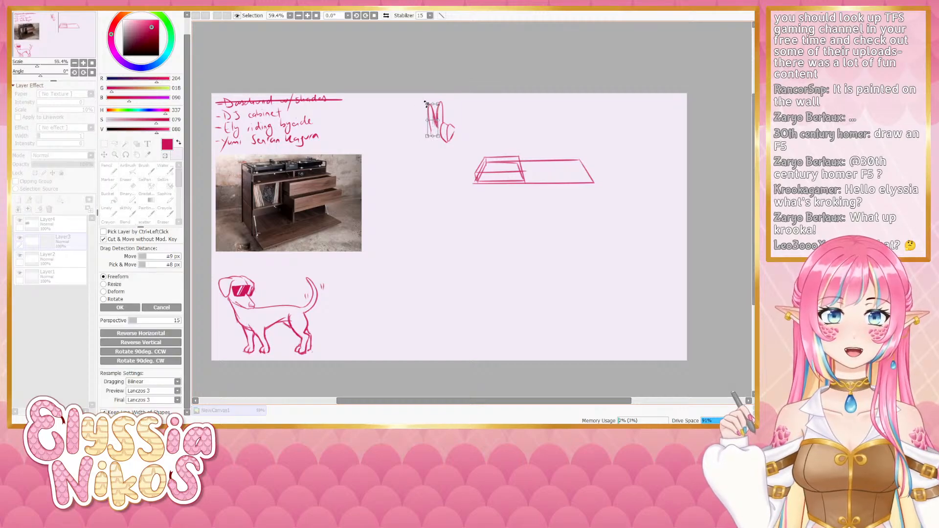
left_click_drag(419, 106, 430, 117)
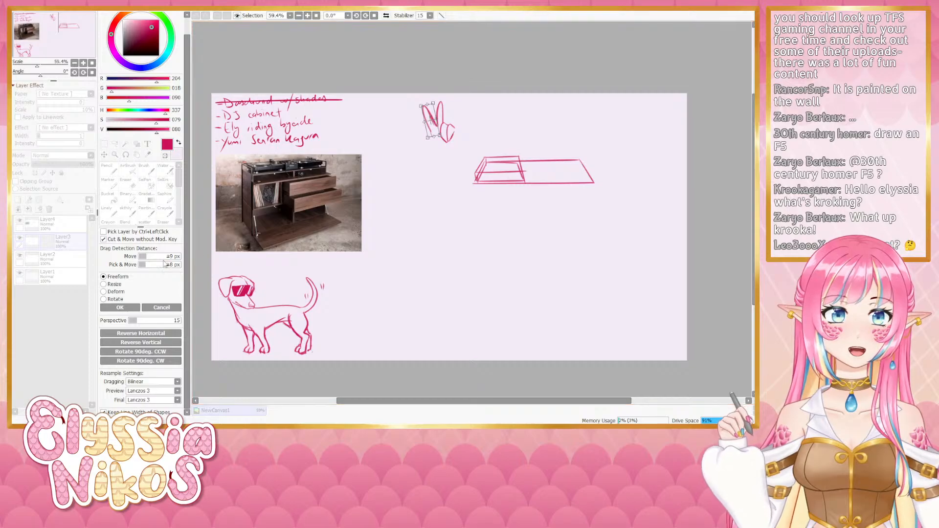
left_click(130, 307)
left_click(104, 143)
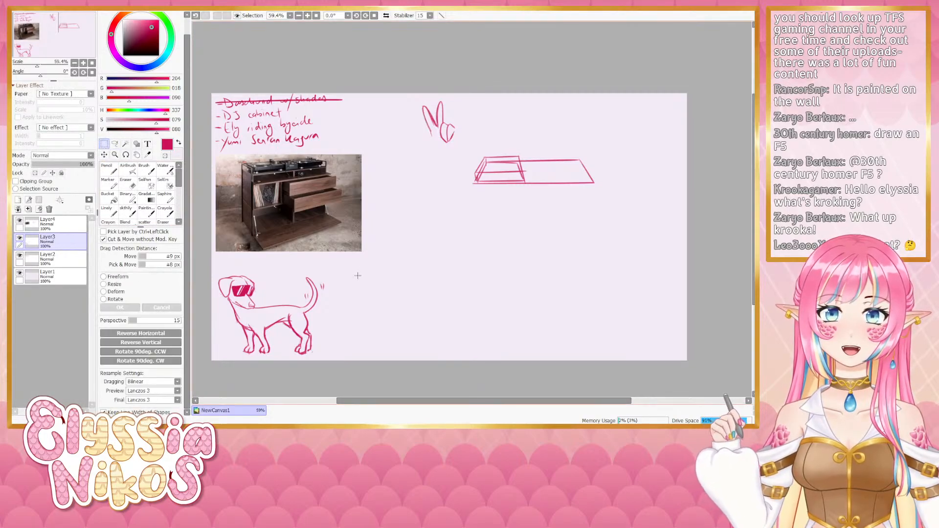
Sketch the remaining curled finger, thumb and palm outline of the peace-sign hand with the sketch brush, undoing misplaced strokes
left_click(135, 216)
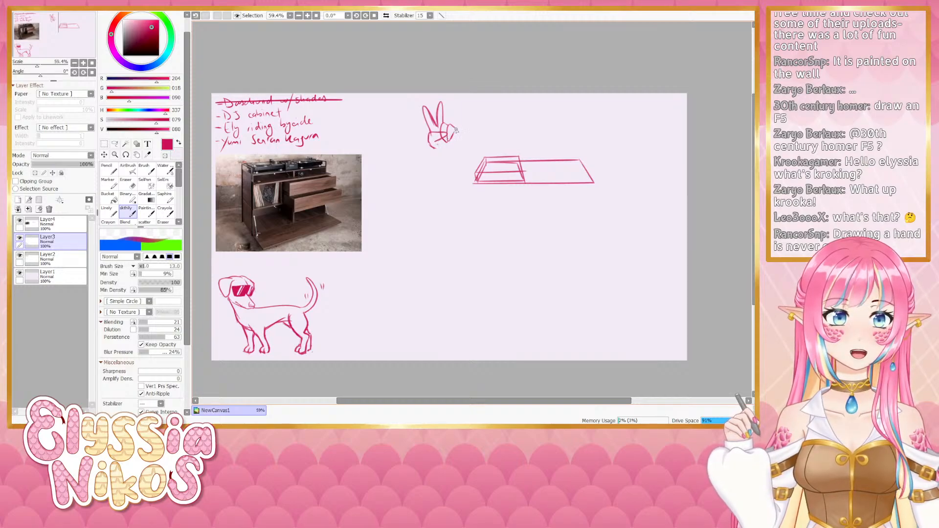
key("ctrl+z")
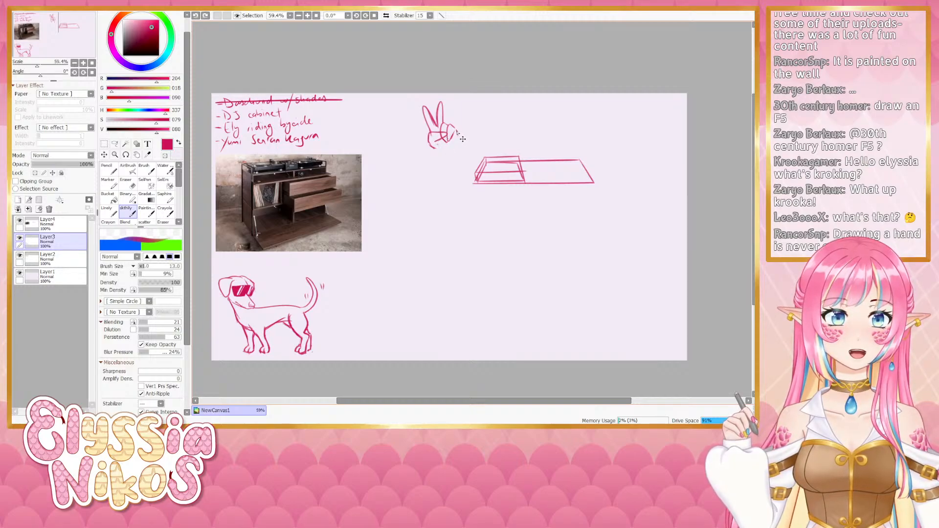
left_click_drag(456, 129, 451, 155)
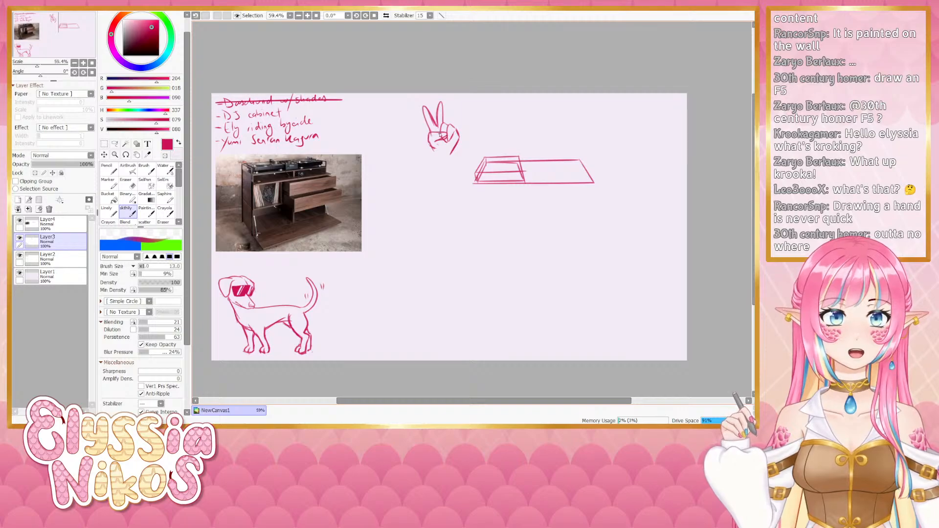
key("ctrl+z")
mouse_move(431, 132)
left_mouse_down()
mouse_move(449, 138)
mouse_move(431, 151)
left_mouse_up()
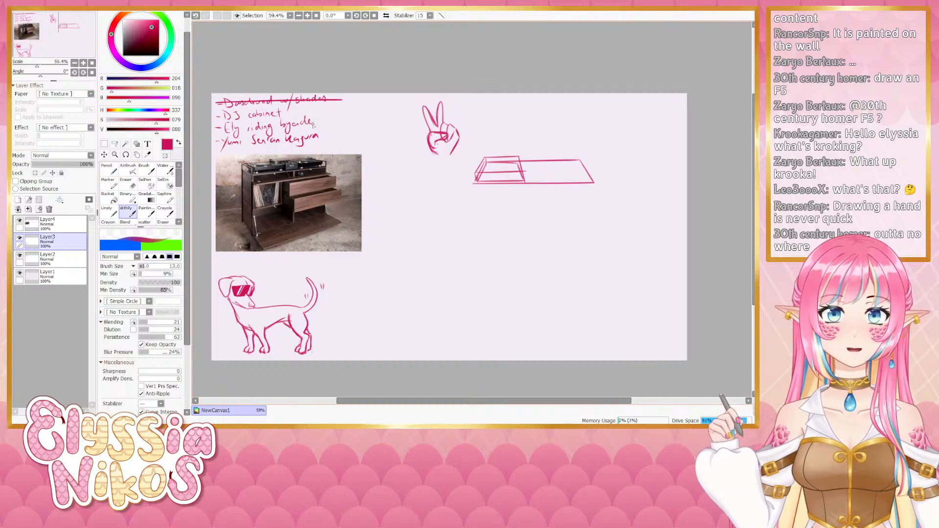
Extend and retouch the tip of the hand's more upright raised finger, undoing the misplaced strokes
mouse_move(442, 102)
left_mouse_down()
mouse_move(436, 125)
mouse_move(442, 98)
mouse_move(440, 108)
left_mouse_up()
key("ctrl+z")
key("ctrl+z")
key("ctrl+z")
key("e")
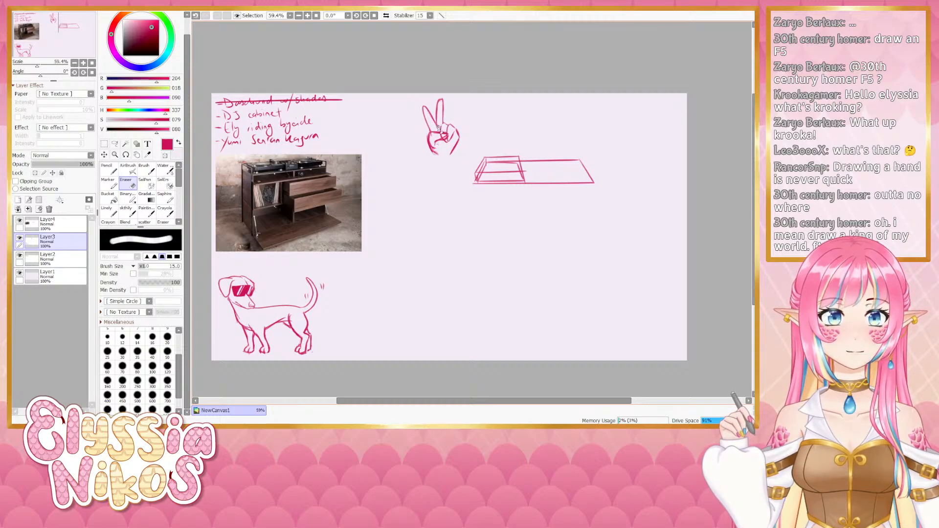
key("b")
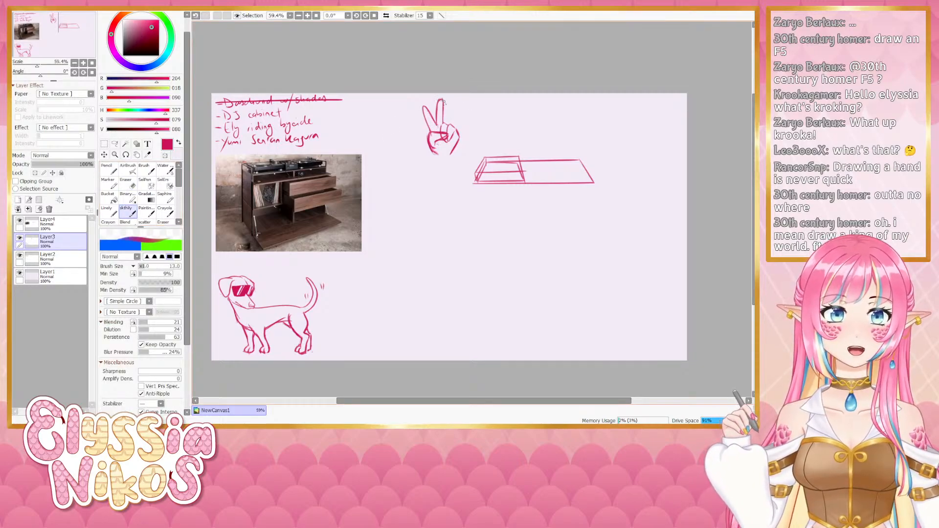
mouse_move(443, 102)
left_mouse_down()
mouse_move(443, 123)
mouse_move(427, 125)
left_mouse_up()
key("ctrl+z")
key("ctrl+z")
key("ctrl+z")
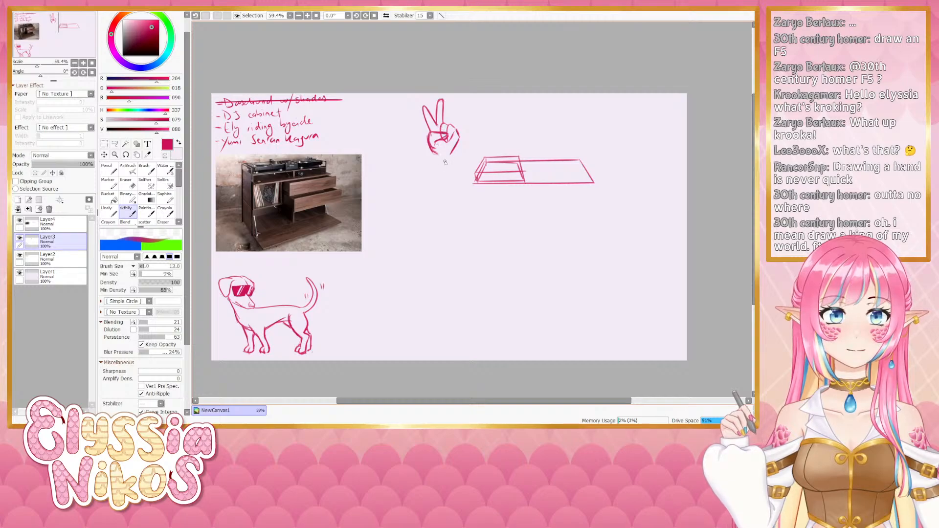
Enlarge the eraser to size 12 and clean up the excess lines around the hand's curled fingers and palm
key("e")
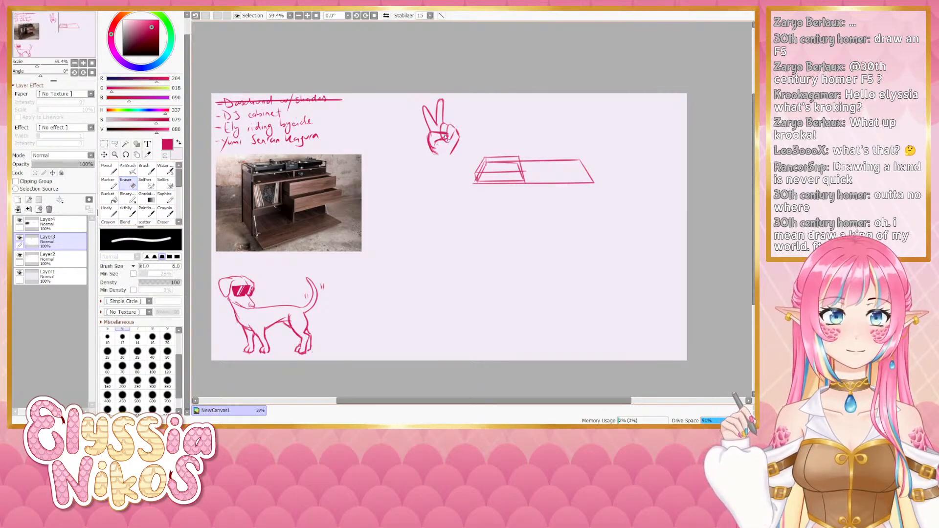
key("bracketright")
key("bracketright")
key("bracketright")
key("bracketright")
key("bracketright")
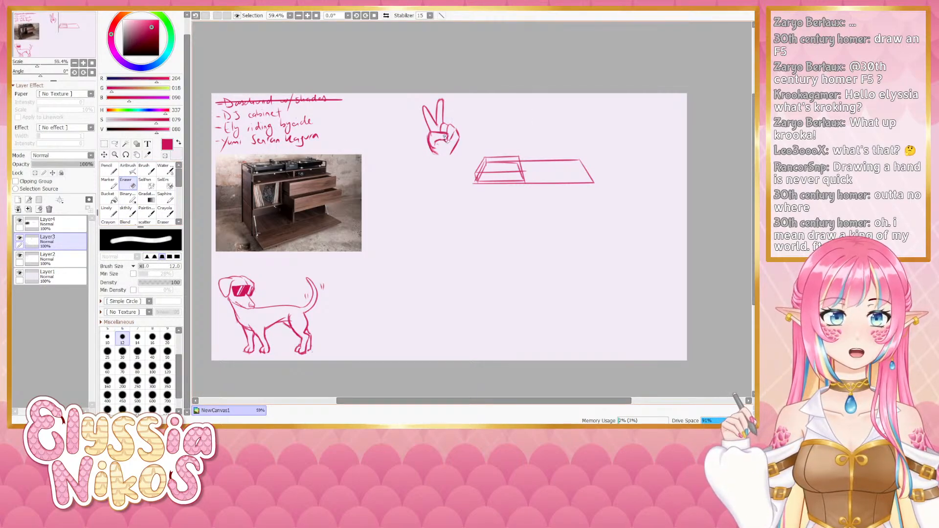
left_click_drag(435, 137, 434, 150)
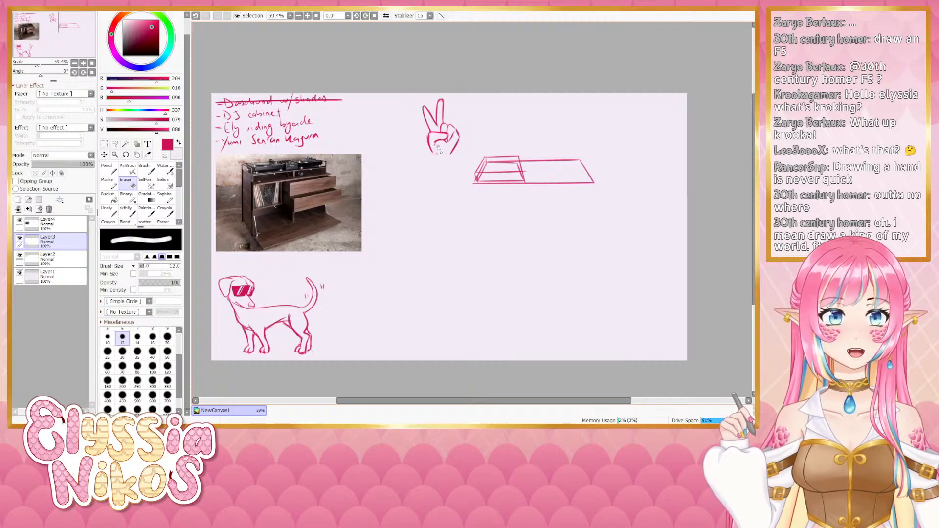
Lasso the peace-sign hand, move it above the dachshund's back with a freeform transform, apply it and clear the selection
key("l")
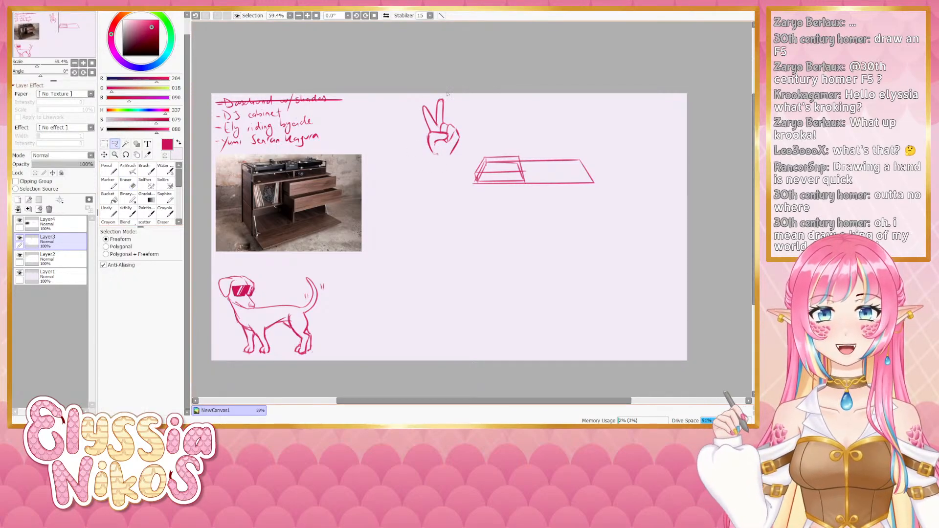
mouse_move(456, 89)
left_mouse_down()
mouse_move(485, 128)
mouse_move(463, 91)
left_mouse_up()
key("ctrl+t")
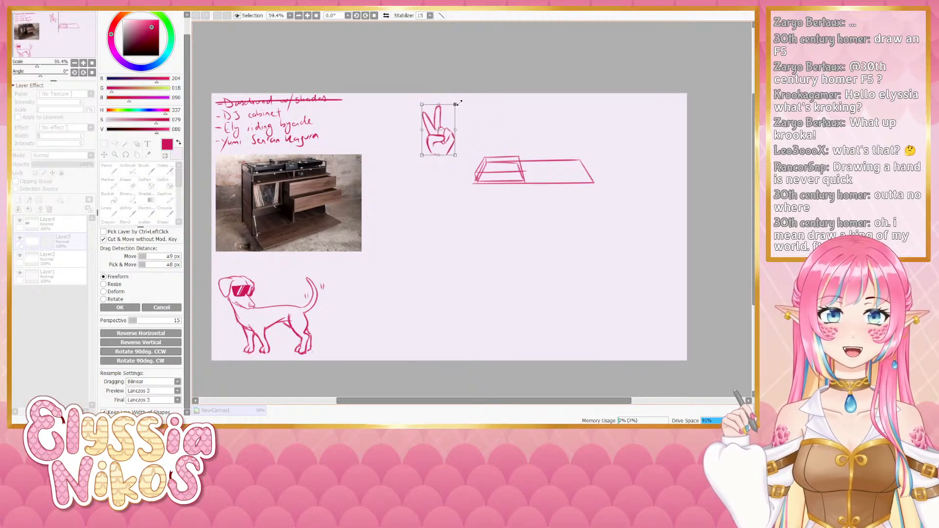
mouse_move(439, 133)
left_mouse_down()
mouse_move(352, 246)
mouse_move(279, 277)
mouse_move(290, 253)
left_mouse_up()
left_click(119, 307)
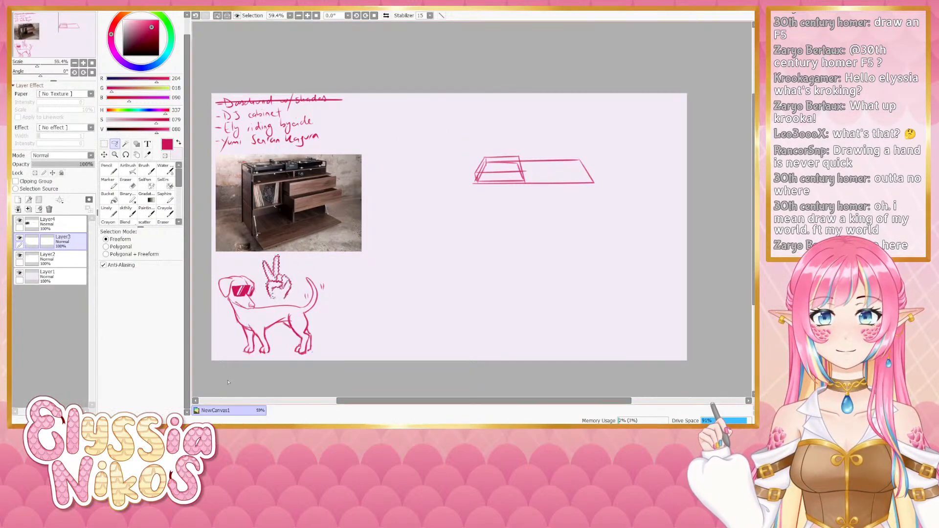
left_click(104, 143)
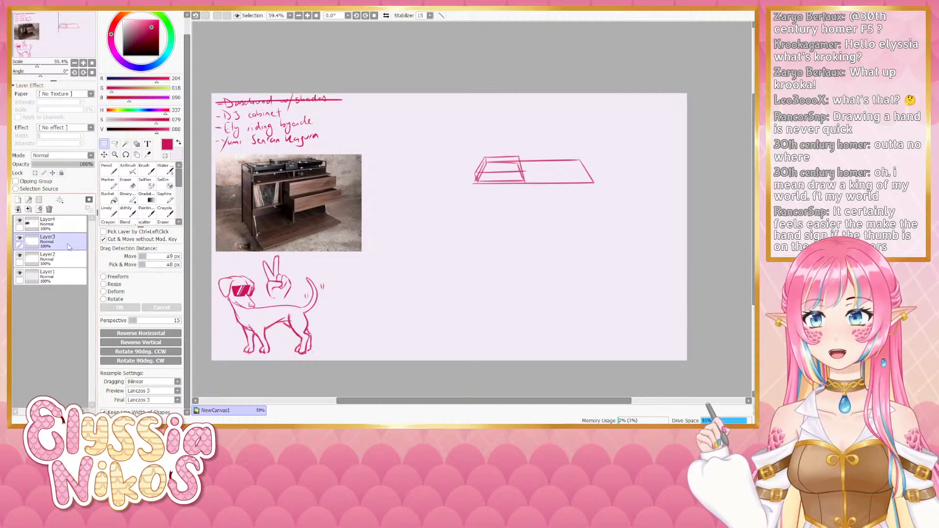
On Layer2, handwrite the request "Half worm broom maid" with the lining brush at the top of a second list column
left_click(59, 258)
left_click(60, 226)
left_click(61, 260)
left_click(108, 211)
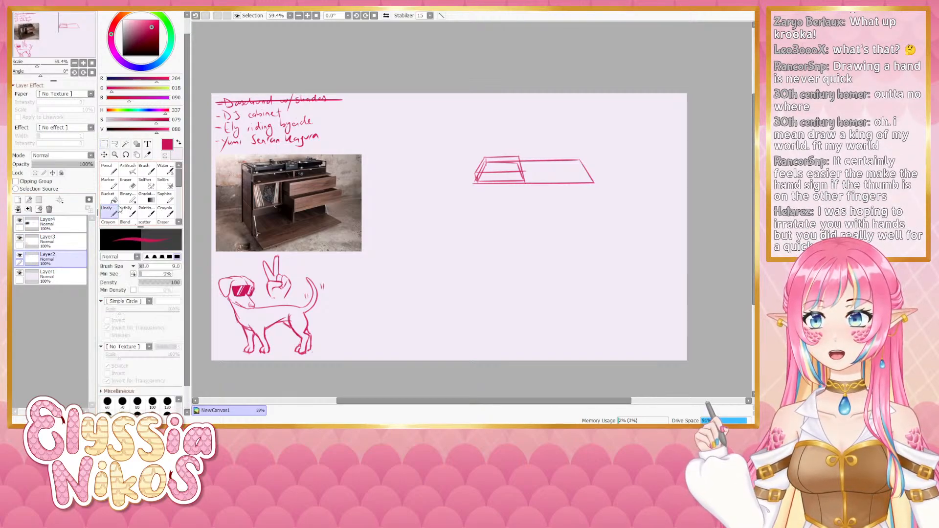
left_click_drag(350, 101, 362, 103)
left_click_drag(366, 100, 467, 105)
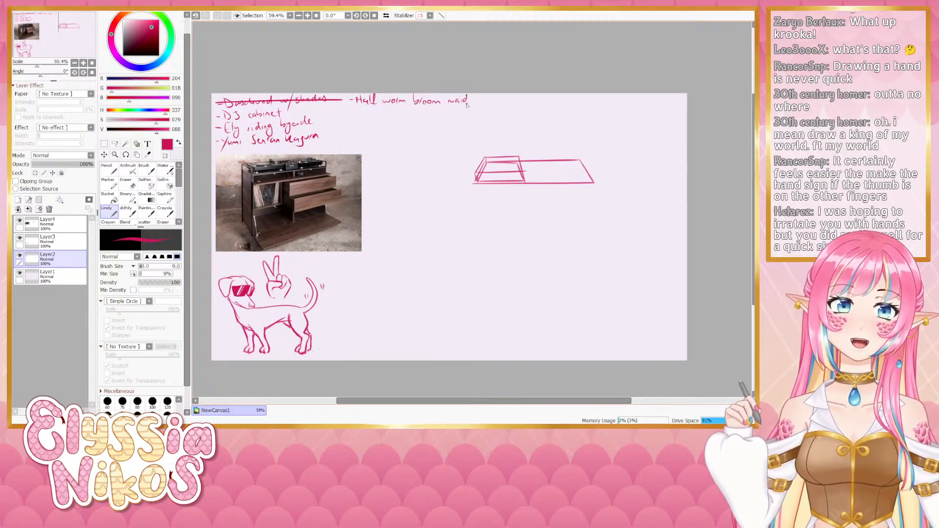
Handwrite two more requests in the second list column, one ending in "person" and one reading "Starcade 1997"
left_click_drag(351, 115, 354, 116)
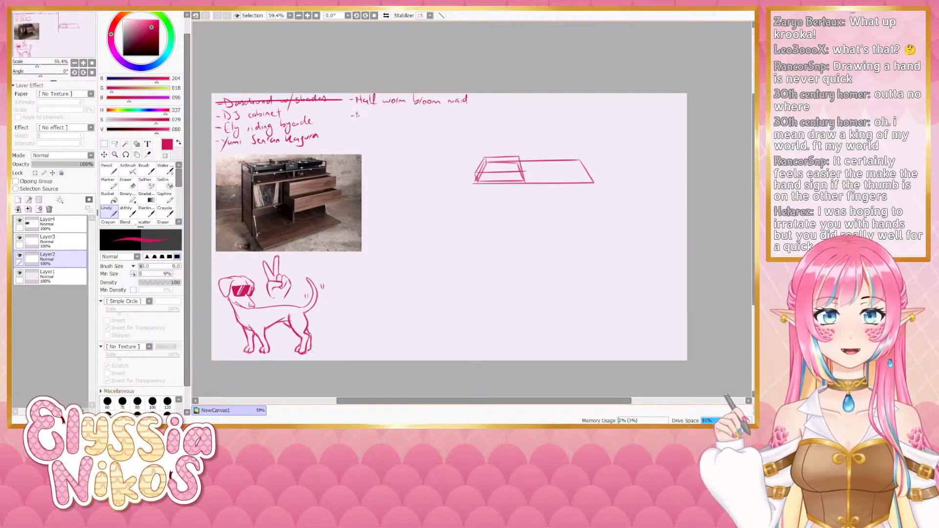
left_click_drag(362, 112, 351, 120)
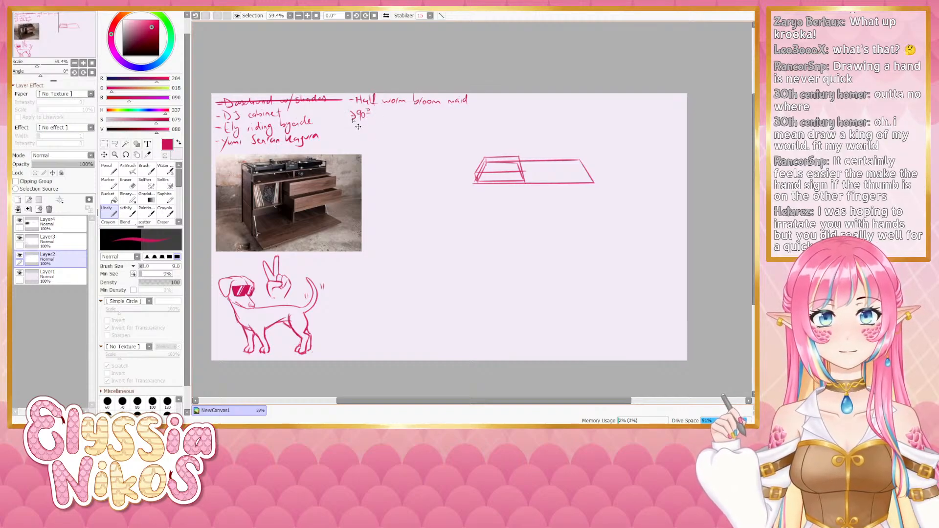
key("ctrl+z")
left_click_drag(350, 114, 384, 116)
left_click_drag(384, 117, 402, 115)
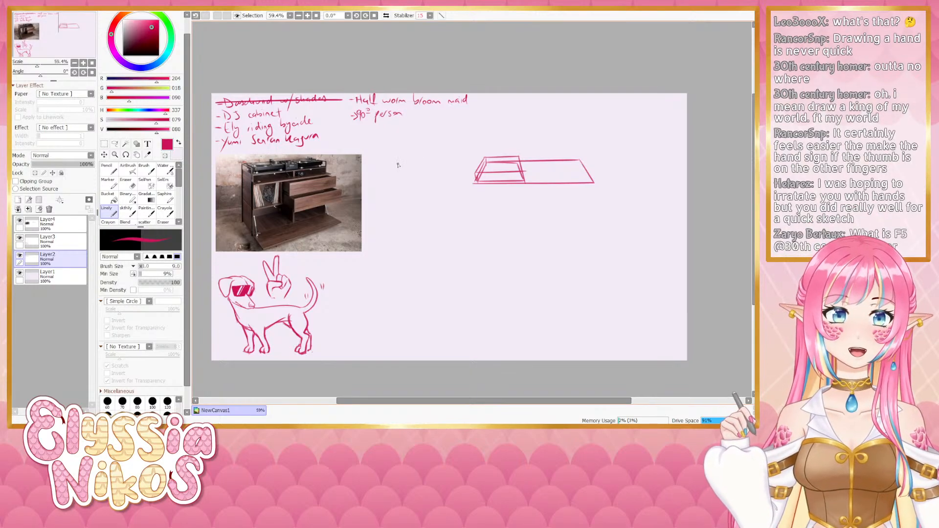
mouse_move(396, 161)
left_mouse_down()
mouse_move(396, 182)
mouse_move(429, 153)
left_mouse_up()
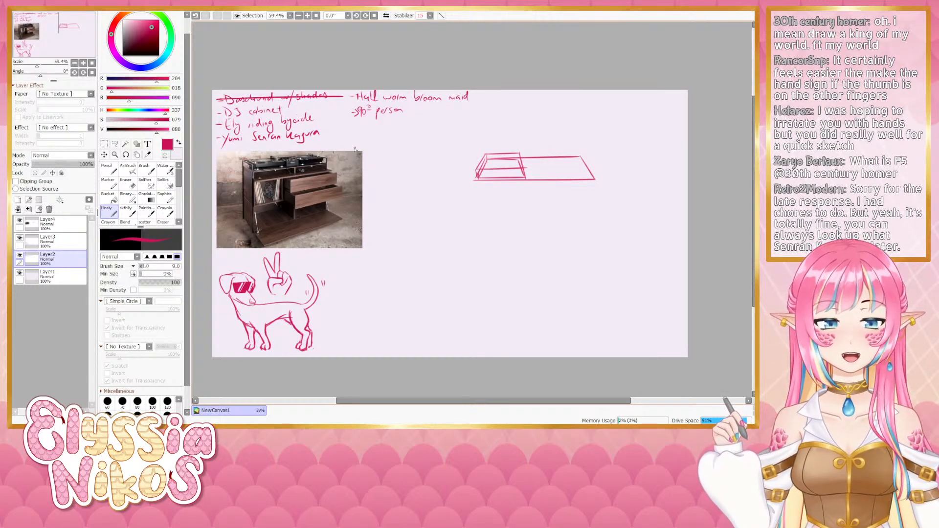
mouse_move(363, 122)
left_mouse_down()
mouse_move(358, 132)
mouse_move(399, 119)
mouse_move(424, 131)
mouse_move(432, 120)
mouse_move(430, 128)
left_mouse_up()
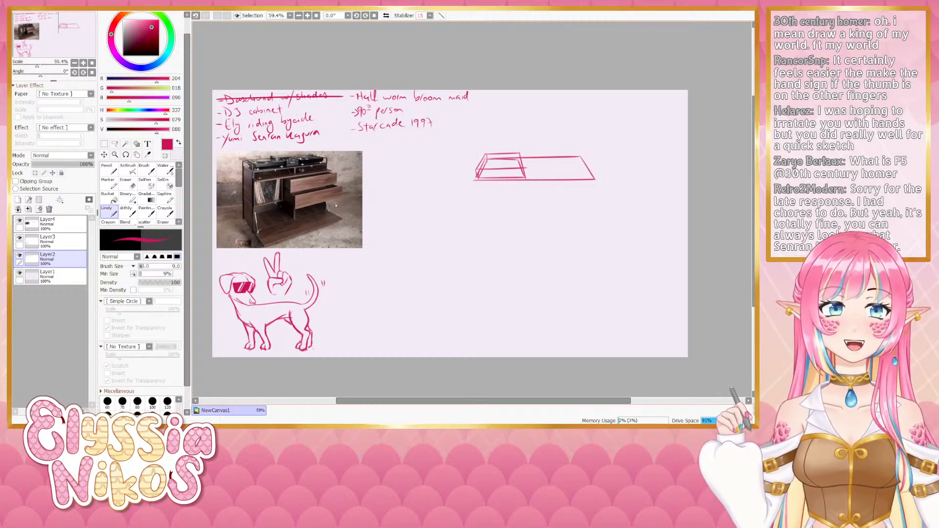
On Layer4, erase the inner construction lines of the turntable box on the cabinet top
key("e")
left_click(19, 238)
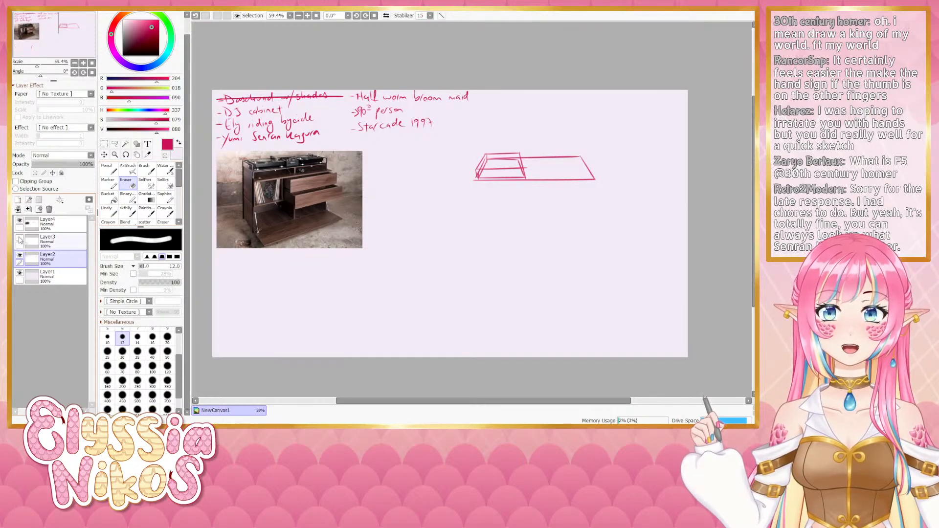
left_click(20, 239)
left_click(52, 224)
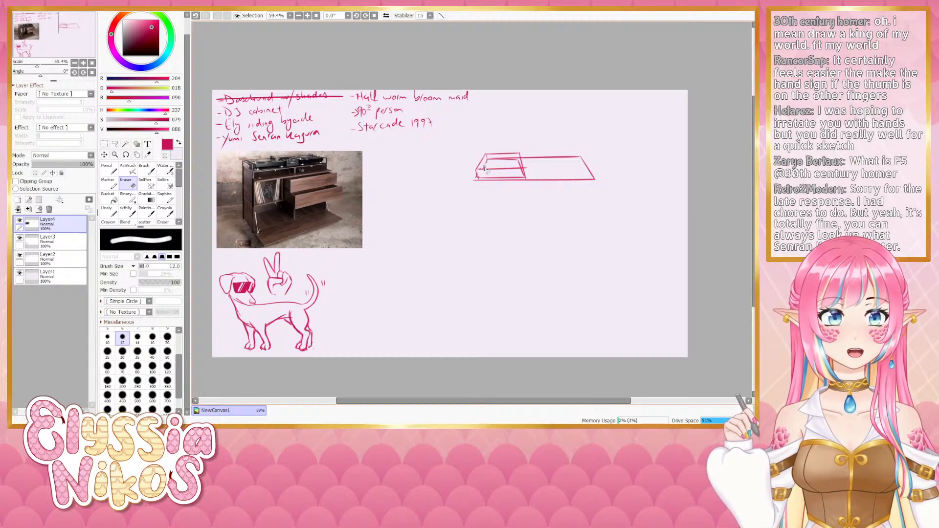
left_click_drag(485, 168, 501, 160)
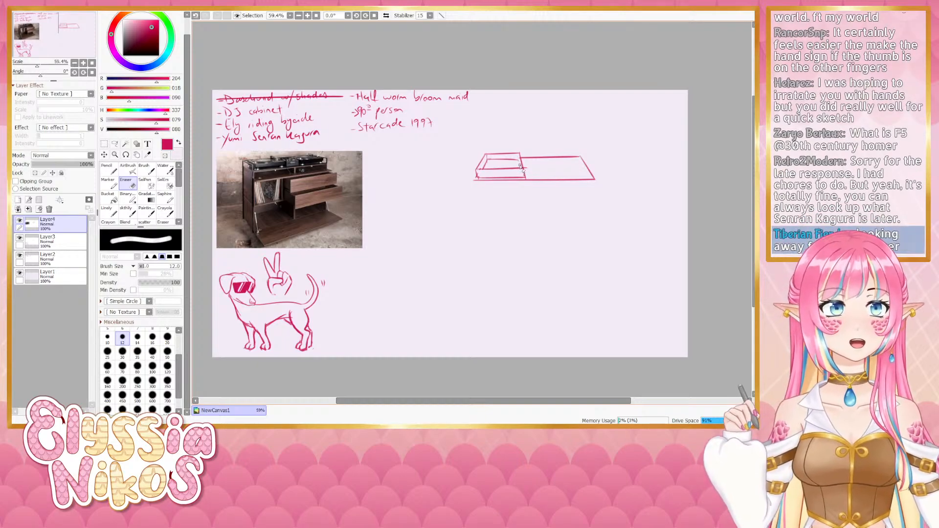
mouse_move(491, 164)
left_mouse_down()
mouse_move(502, 162)
mouse_move(486, 171)
mouse_move(519, 161)
mouse_move(490, 158)
left_mouse_up()
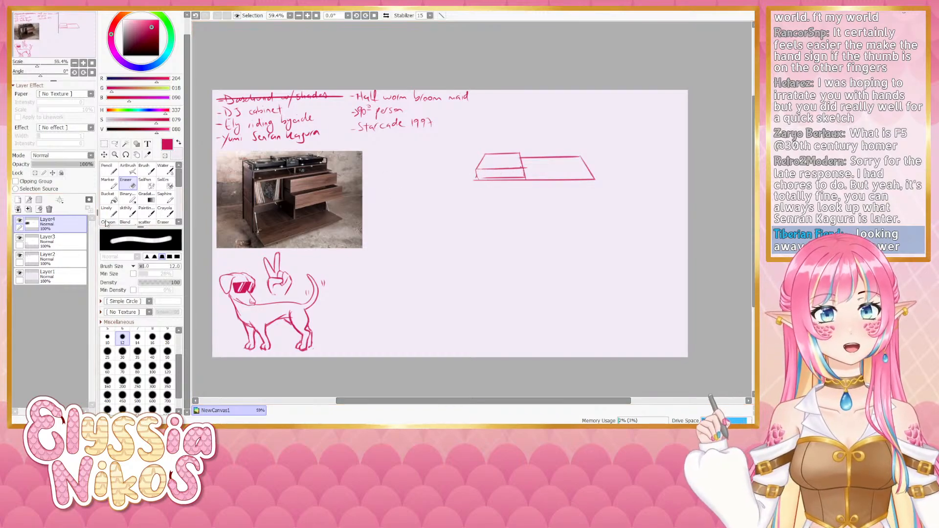
Redraw the front and lower edges of the turntable box with the sketch brush, undoing misplaced strokes
left_click(127, 211)
left_click_drag(475, 172, 497, 170)
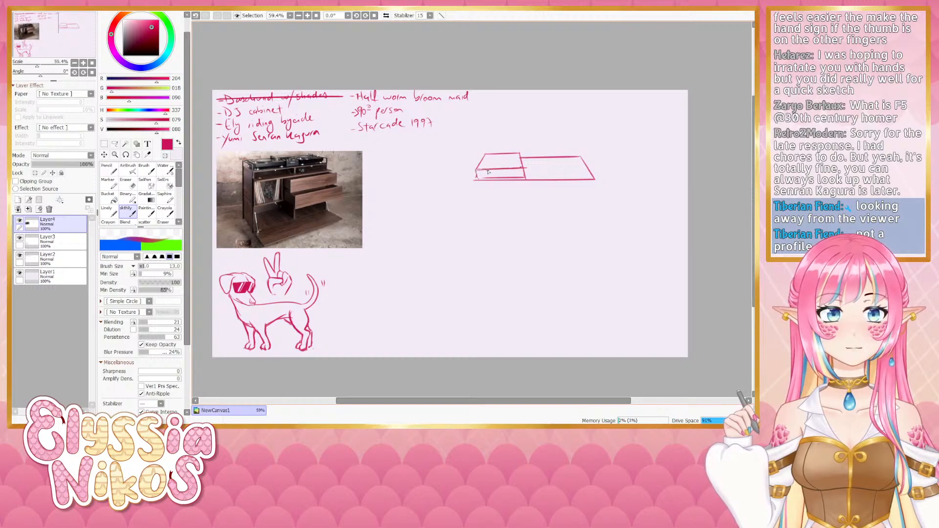
key("ctrl+z")
key("ctrl+y")
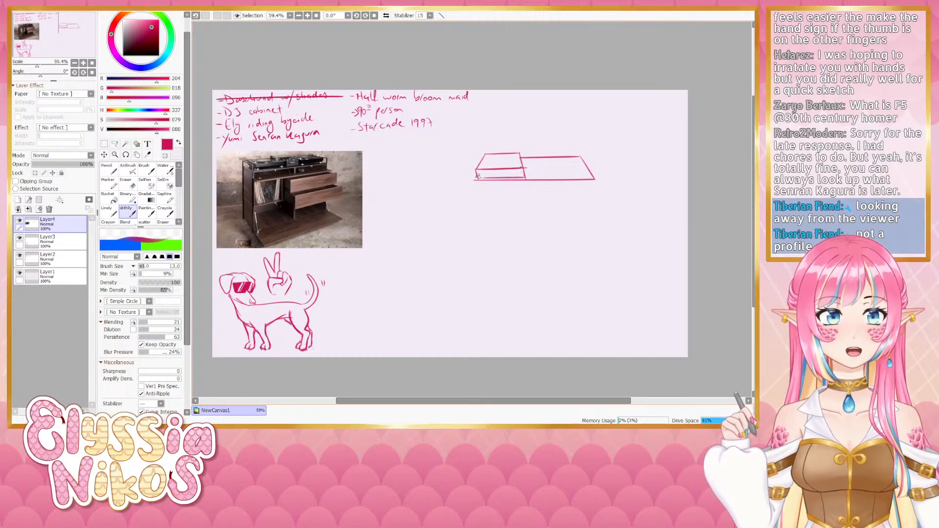
key("ctrl+z")
left_click_drag(492, 179, 522, 179)
key("ctrl+z")
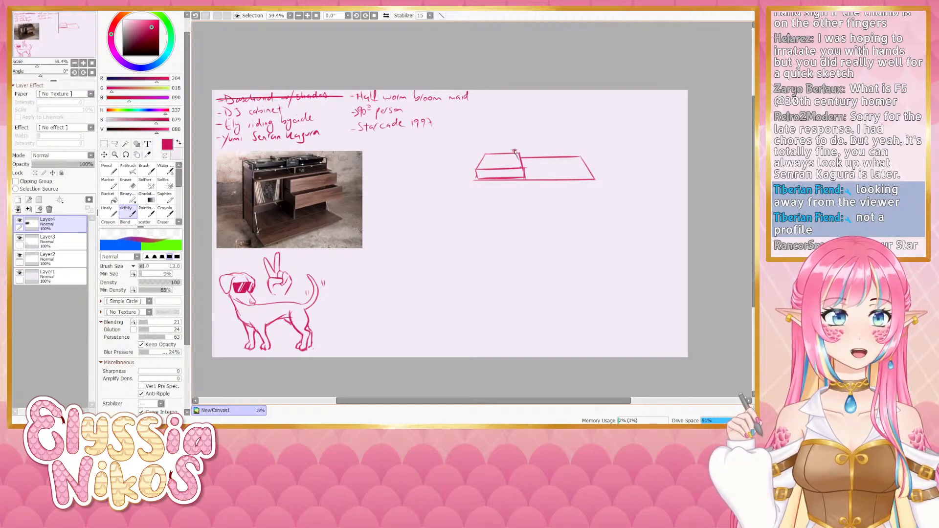
Sketch the tonearm and an elliptical platter on the turntable box, redoing strokes until the ellipse fits
left_click_drag(515, 152, 518, 163)
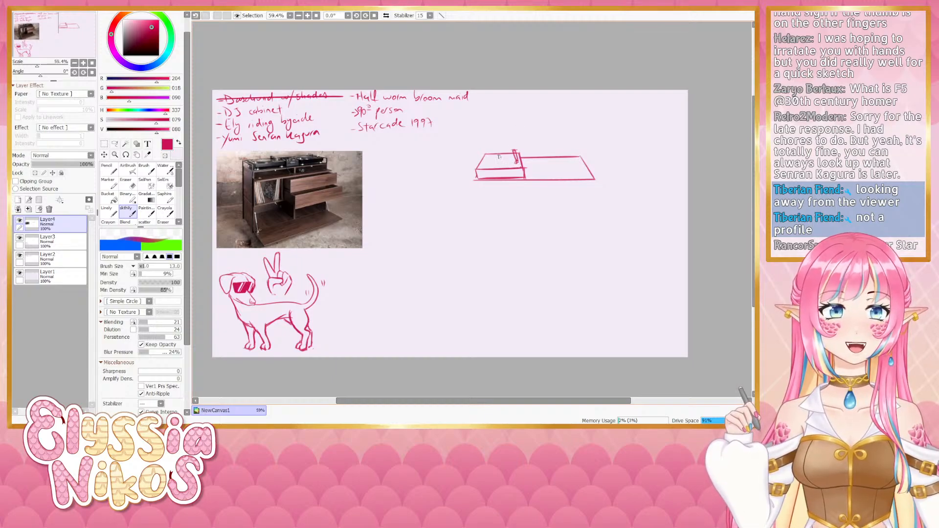
key("ctrl+z")
mouse_move(508, 156)
left_mouse_down()
mouse_move(490, 165)
mouse_move(514, 159)
mouse_move(492, 167)
mouse_move(512, 159)
mouse_move(508, 169)
mouse_move(498, 156)
mouse_move(511, 167)
mouse_move(478, 166)
mouse_move(513, 166)
mouse_move(503, 158)
mouse_move(484, 163)
mouse_move(513, 163)
mouse_move(481, 172)
left_mouse_up()
key("ctrl+z")
key("ctrl+z")
key("ctrl+z")
key("ctrl+z")
key("ctrl+z")
key("ctrl+z")
key("ctrl+z")
key("ctrl+z")
key("ctrl+z")
key("ctrl+z")
key("ctrl+z")
key("ctrl+z")
key("ctrl+z")
key("ctrl+z")
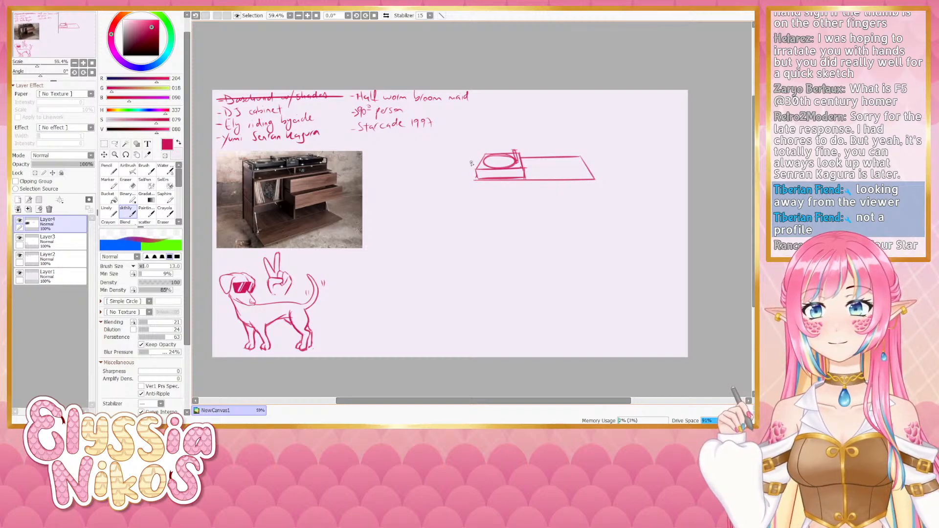
mouse_move(478, 167)
left_mouse_down()
mouse_move(452, 171)
mouse_move(463, 171)
left_mouse_up()
key("ctrl+z")
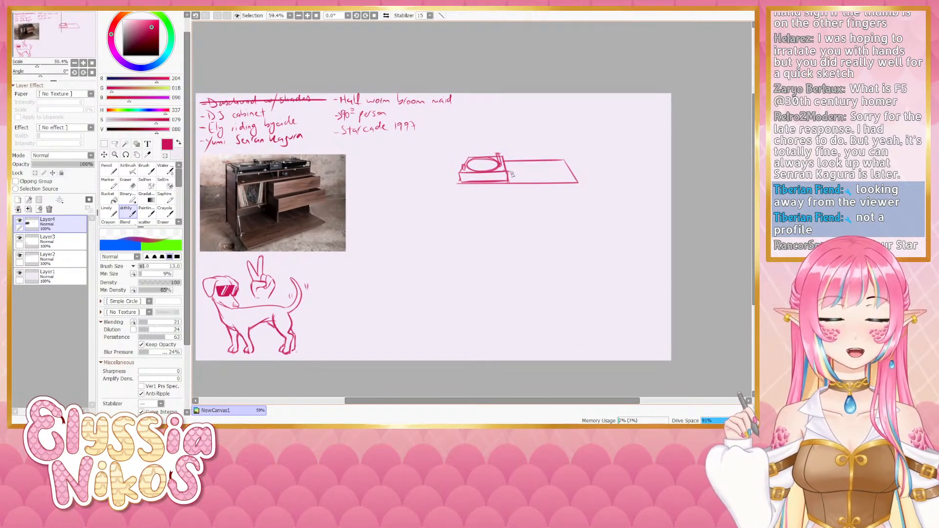
Sketch a smaller mixer box beside the turntable on the cabinet top, undoing the misplaced strokes
mouse_move(518, 170)
left_mouse_down()
mouse_move(541, 169)
mouse_move(510, 182)
mouse_move(539, 180)
mouse_move(511, 172)
mouse_move(538, 153)
mouse_move(528, 153)
mouse_move(538, 171)
mouse_move(550, 161)
mouse_move(606, 159)
left_mouse_up()
key("ctrl+z")
key("ctrl+z")
key("ctrl+z")
key("ctrl+z")
key("ctrl+z")
key("ctrl+z")
key("ctrl+z")
key("ctrl+z")
key("ctrl+z")
Extend the cabinet top beyond its slanted end with longer back and front edges and a new slanted side
left_click_drag(543, 160, 606, 159)
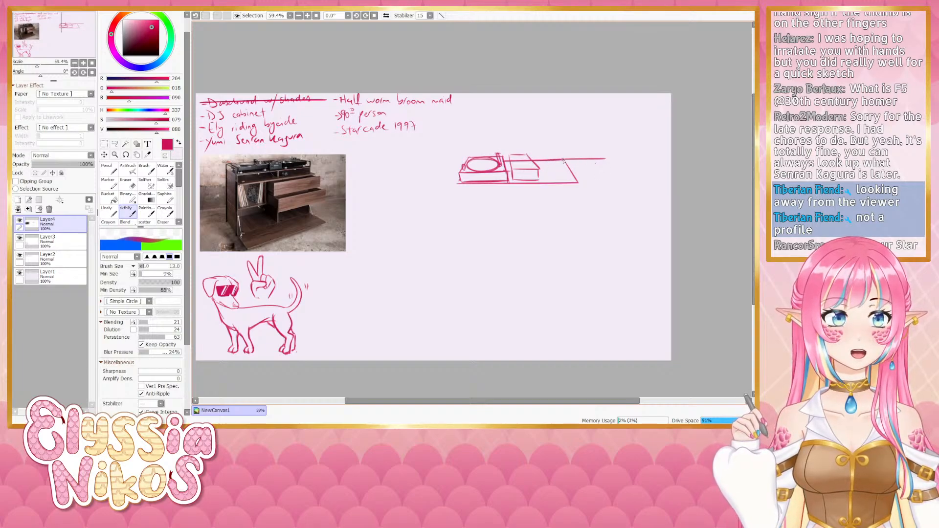
key("ctrl+z")
mouse_move(546, 159)
left_mouse_down()
mouse_move(592, 158)
mouse_move(609, 183)
left_mouse_up()
key("ctrl+z")
left_click_drag(550, 163, 604, 156)
key("ctrl+z")
key("ctrl+z")
mouse_move(548, 161)
left_mouse_down()
mouse_move(595, 159)
mouse_move(606, 182)
left_mouse_up()
mouse_move(508, 155)
left_mouse_down()
mouse_move(529, 154)
mouse_move(512, 173)
left_mouse_up()
key("ctrl+z")
key("ctrl+z")
key("ctrl+z")
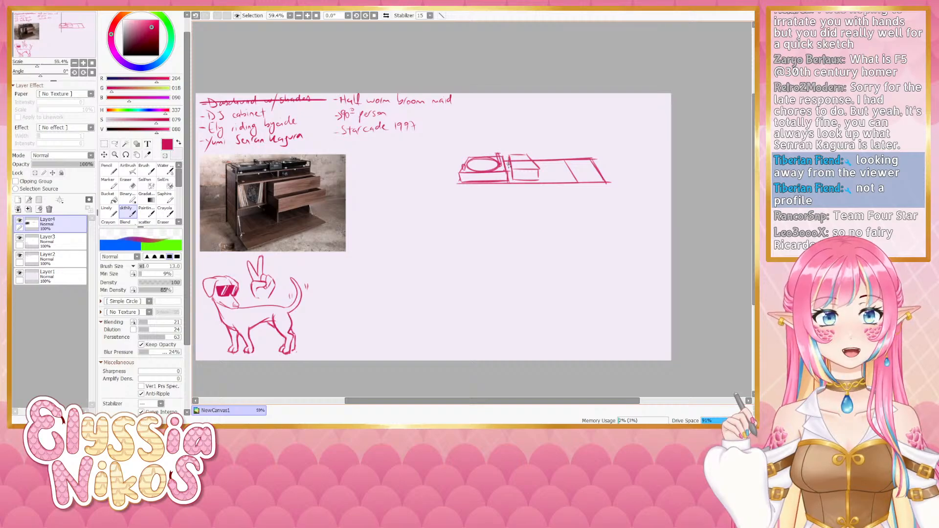
Handwrite the request "Ricardo" below "Starcade 1997" on Layer2 and return to Layer4
left_click_drag(334, 142, 387, 141)
left_click(54, 257)
left_click(54, 223)
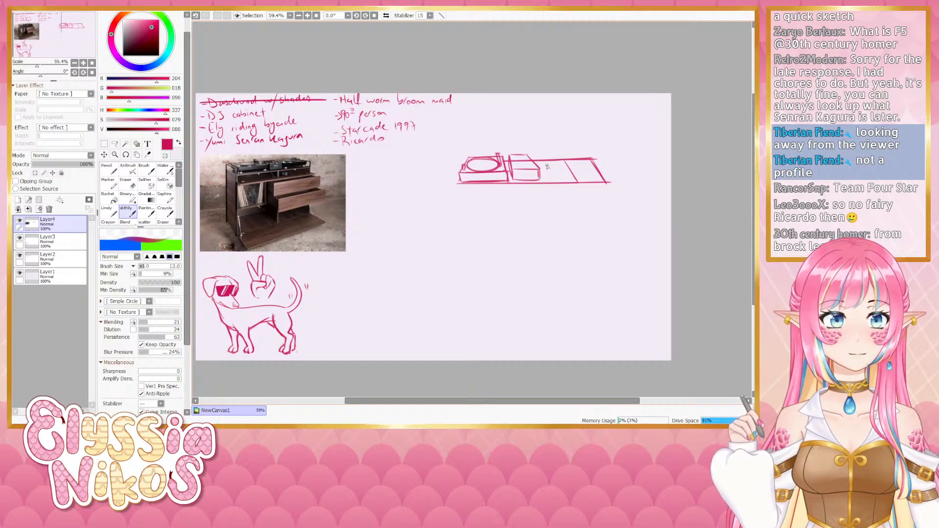
Erase the old slanted end line inside the extended cabinet top, leaving only the outer slanted side
key("e")
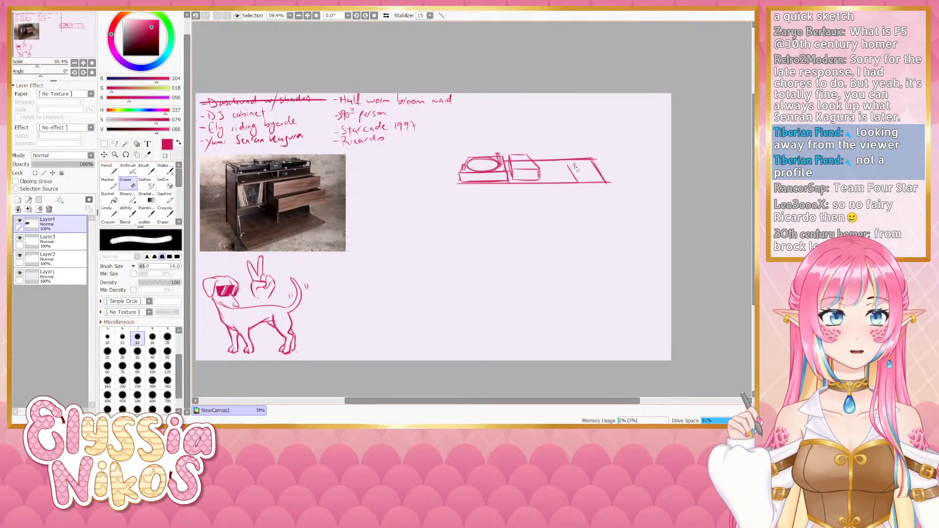
mouse_move(575, 167)
left_mouse_down()
mouse_move(568, 177)
mouse_move(581, 179)
mouse_move(556, 174)
left_mouse_up()
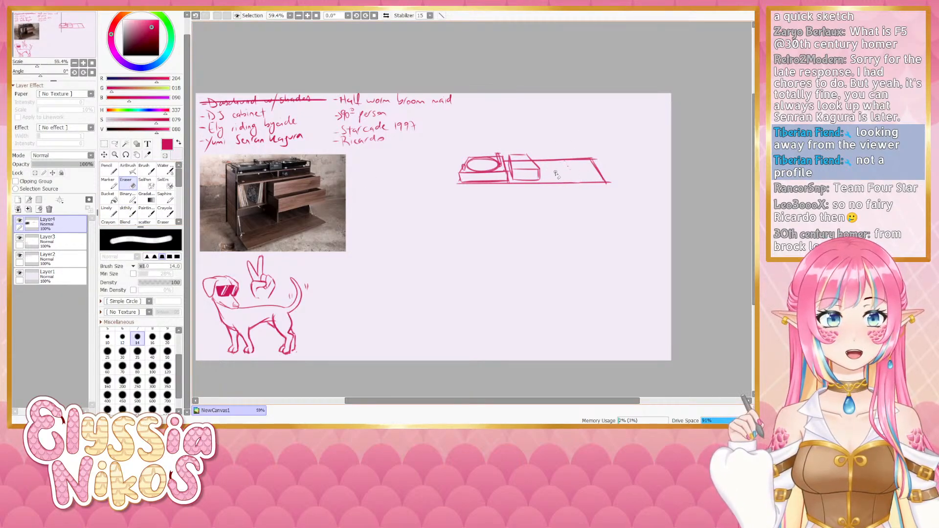
key("bracketright")
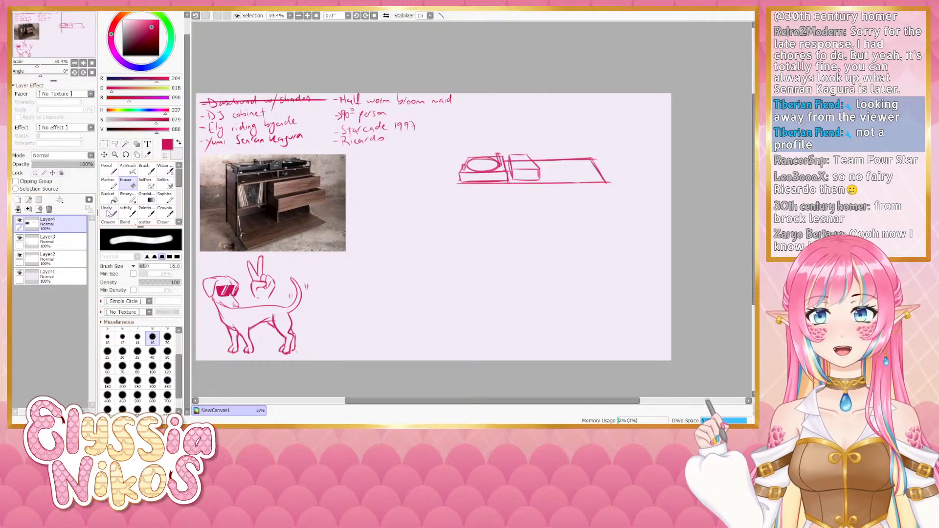
Handwrite the request "F-35 fighting jet" at the head of a new column, beside "Half worm broom maid"
left_click(108, 212)
left_click_drag(471, 100, 478, 103)
left_click_drag(479, 96, 494, 100)
left_click_drag(495, 97, 505, 97)
mouse_move(500, 97)
left_mouse_down()
mouse_move(498, 105)
mouse_move(516, 105)
left_mouse_up()
mouse_move(522, 100)
left_mouse_down()
mouse_move(520, 109)
mouse_move(534, 104)
left_mouse_up()
left_click_drag(531, 99, 554, 101)
left_click_drag(556, 100, 562, 102)
left_click_drag(560, 98, 566, 97)
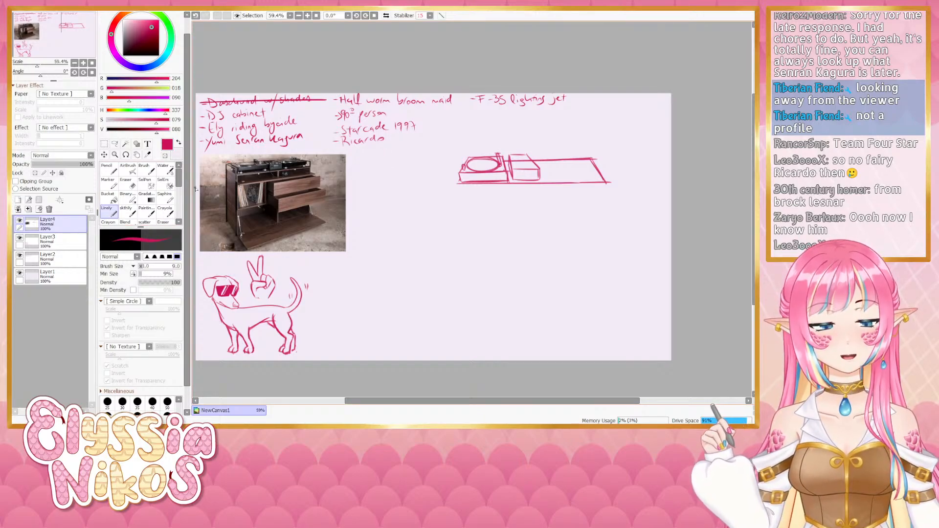
Cut the "F-35 fighting jet" text from Layer4, paste it above Layer2, merge it down, and return to Layer4 with the sketching brush
left_click(126, 212)
left_click(20, 222)
left_click(19, 222)
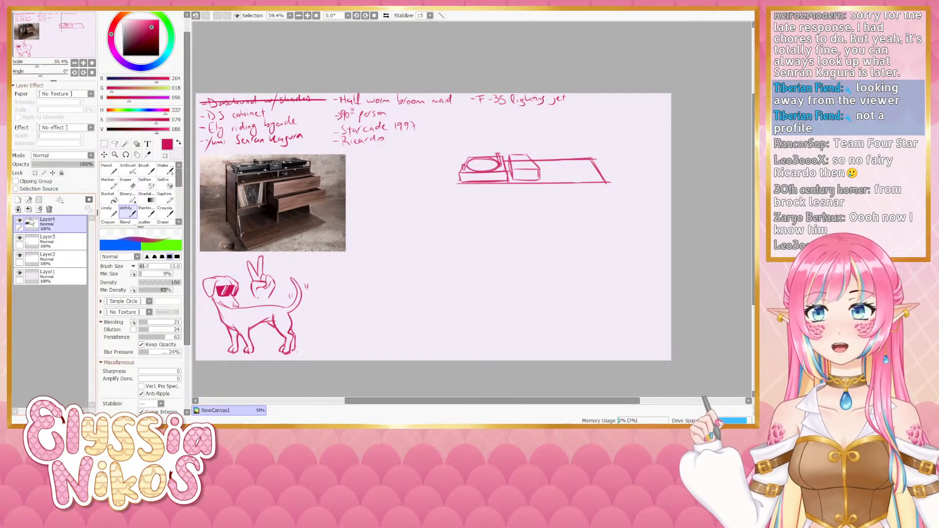
left_click(114, 144)
mouse_move(524, 77)
left_mouse_down()
mouse_move(460, 120)
mouse_move(623, 81)
left_mouse_up()
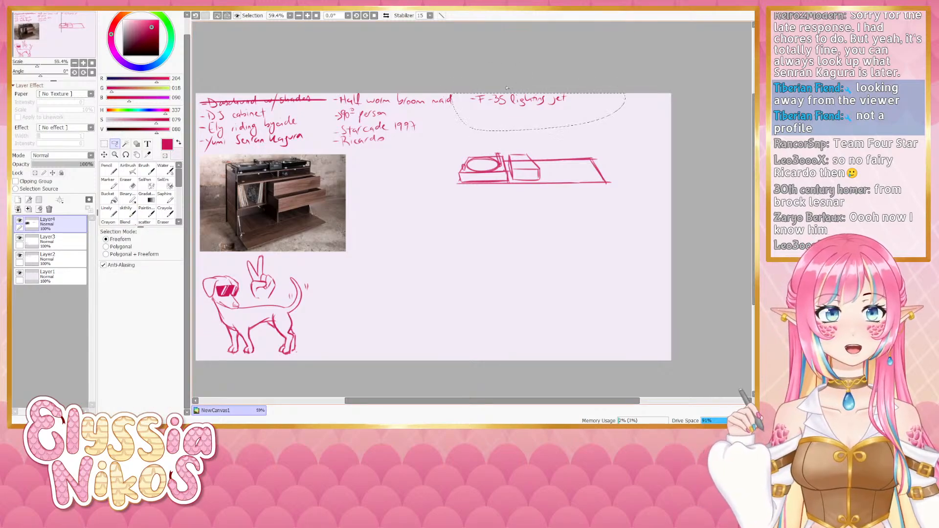
key("ctrl+x")
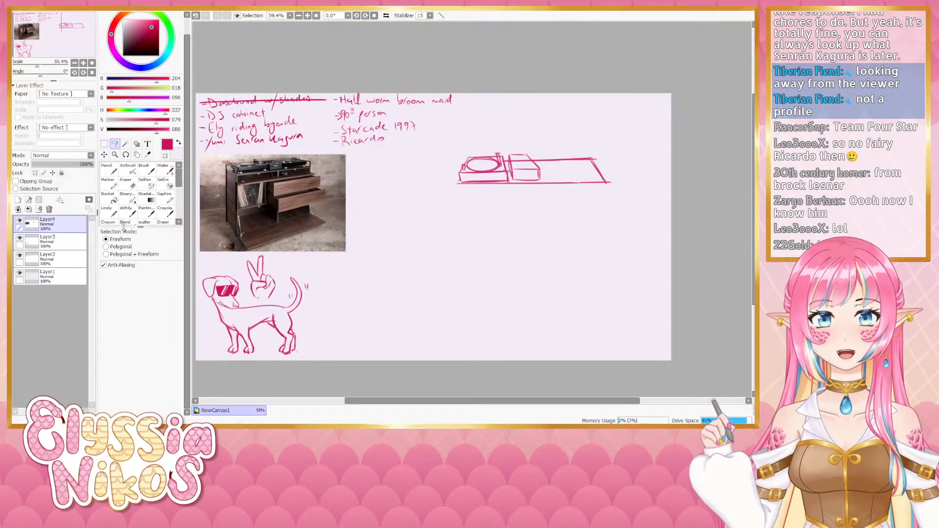
left_click(66, 262)
key("ctrl+v")
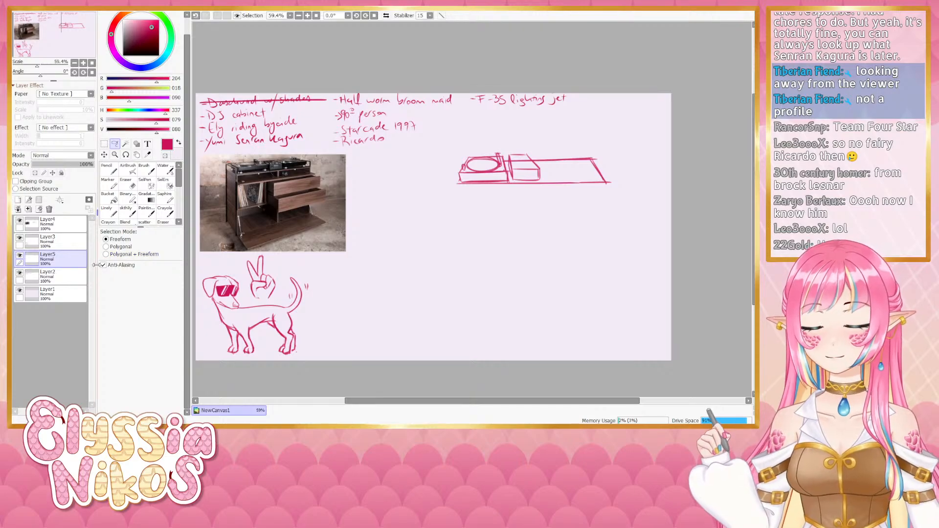
key("ctrl+e")
left_click(81, 222)
left_click(126, 210)
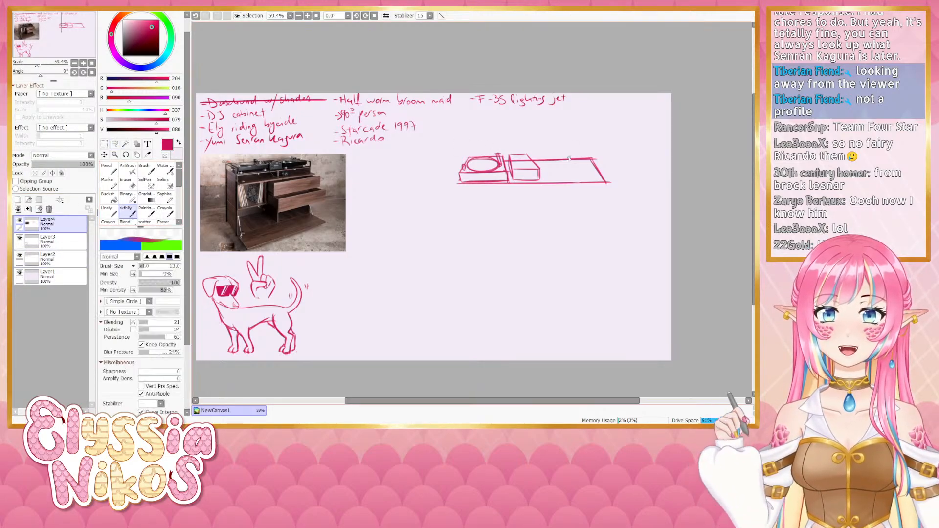
Erase the cabinet's back edge where it crosses the mixer box, using an eraser of size 6
key("e")
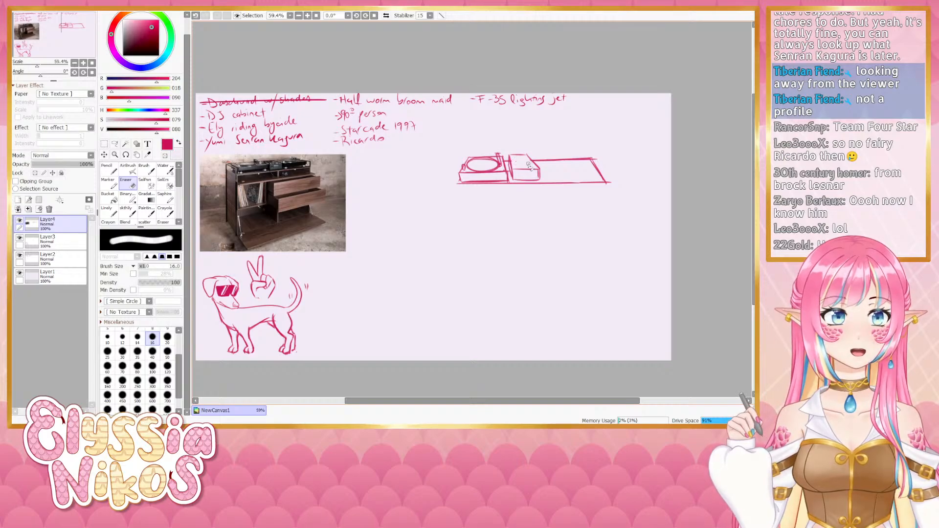
key("bracketleft")
key("bracketleft")
key("bracketleft")
key("bracketleft")
key("bracketleft")
key("bracketleft")
key("bracketleft")
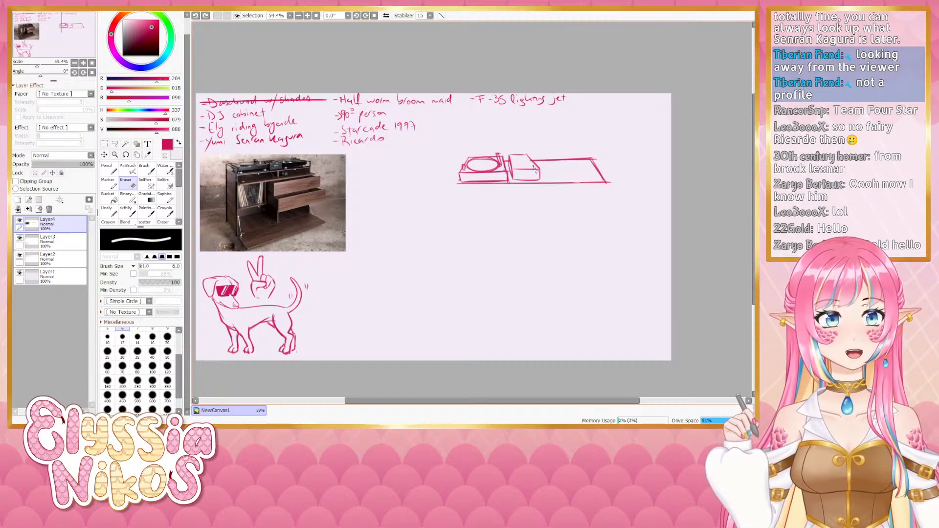
Draw a row of knobs along the mixer's back edge and small controls on its top face, undoing misplaced strokes
left_click(125, 211)
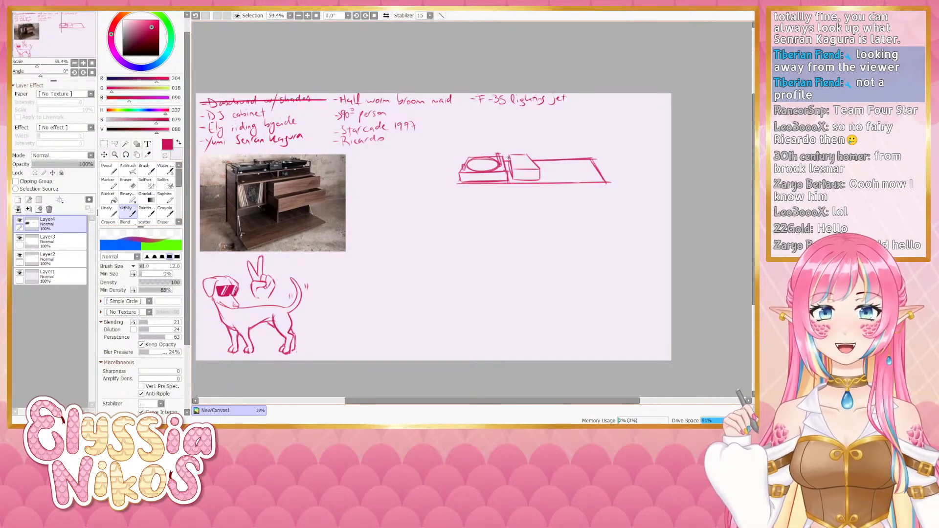
key("ctrl+z")
left_click_drag(510, 155, 522, 156)
key("ctrl+z")
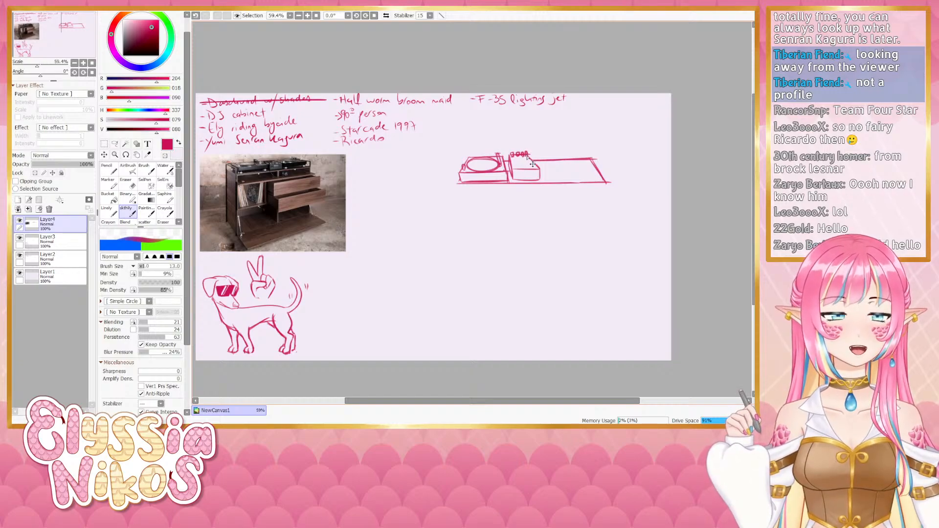
key("ctrl+z")
left_click_drag(525, 155, 528, 156)
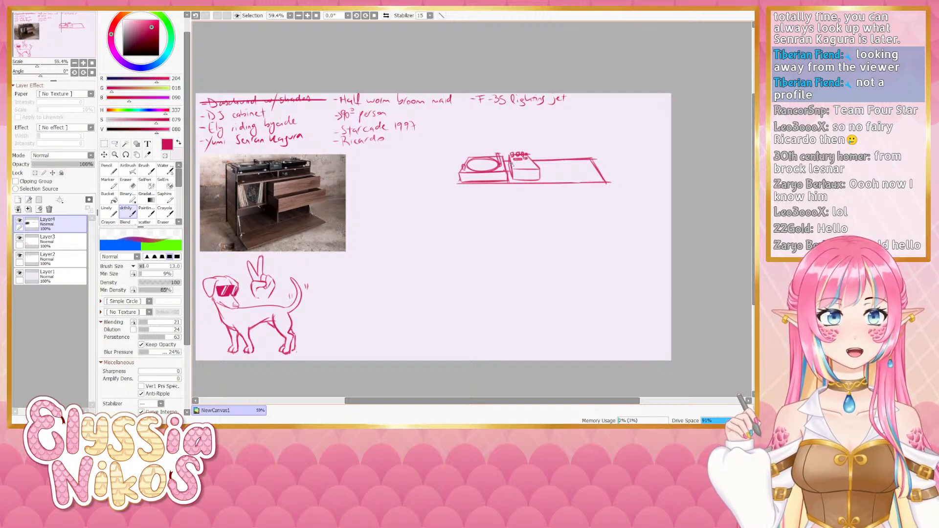
key("ctrl+z")
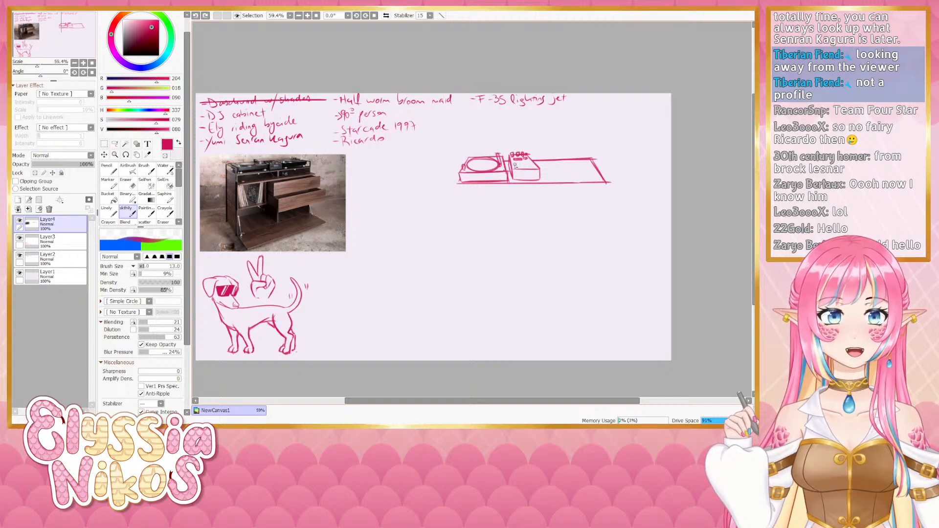
left_click_drag(515, 164, 520, 166)
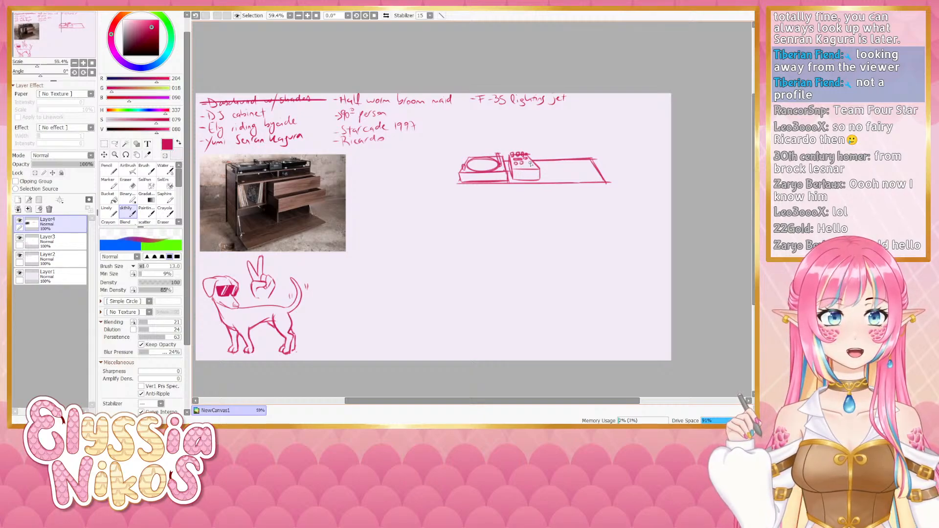
key("ctrl+z")
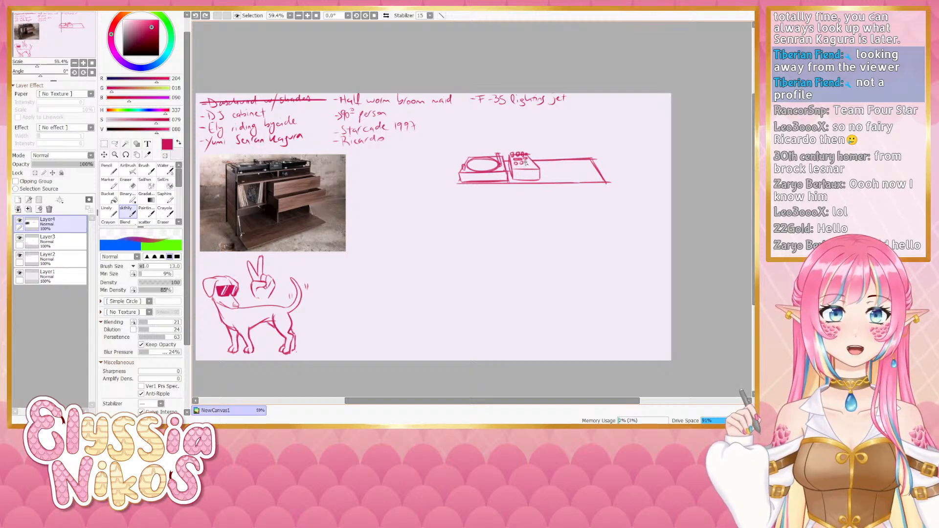
left_click_drag(527, 164, 529, 163)
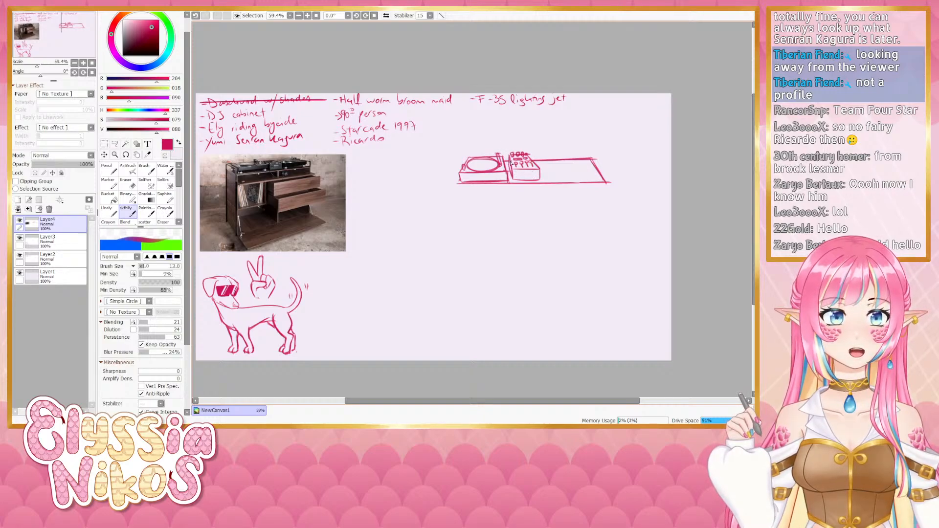
Clean up the stray lines around the mixer's knobs with the size 6 eraser
key("e")
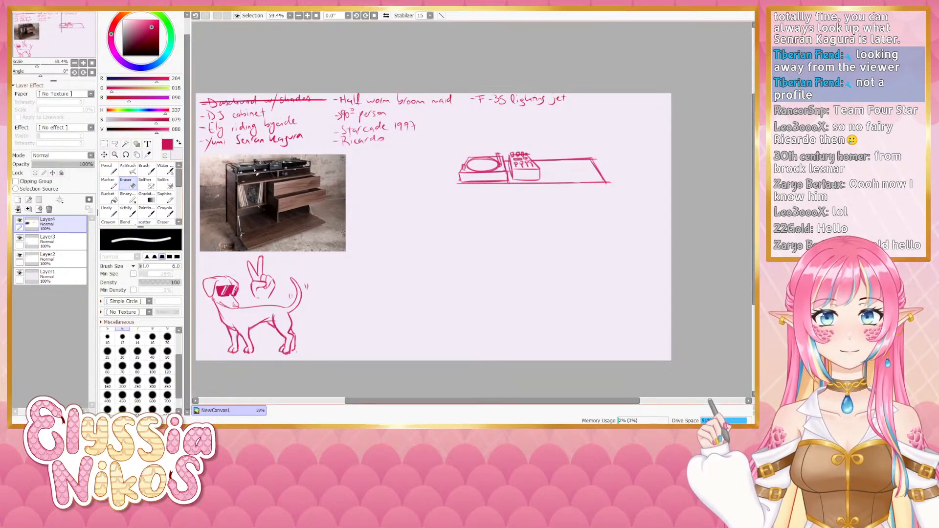
left_click_drag(513, 156, 525, 160)
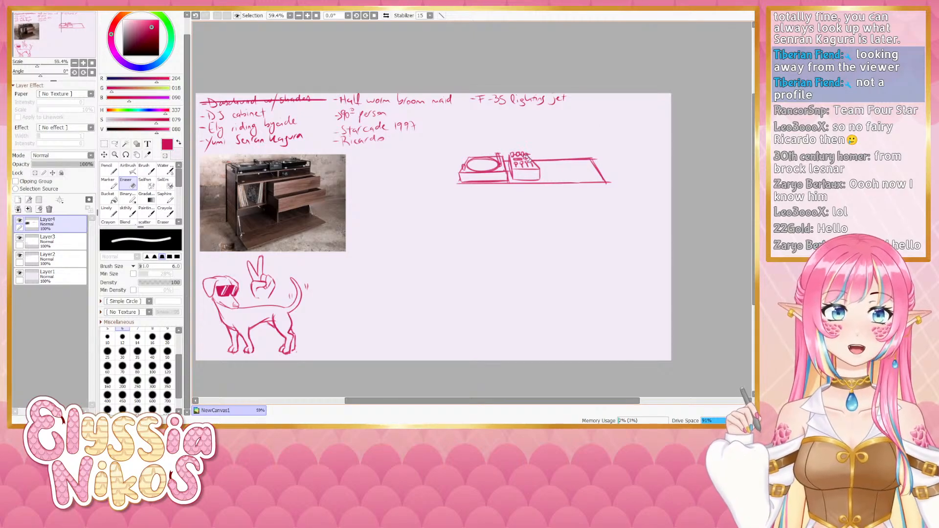
key("e")
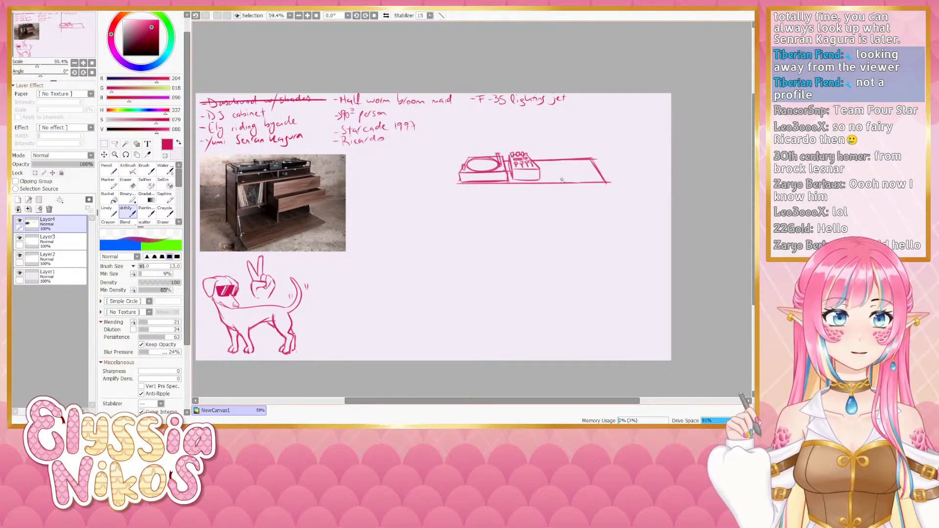
Erase the slanted side of the cabinet top with a size 21 eraser and redraw it slightly further in
mouse_move(535, 189)
left_mouse_down()
mouse_move(515, 191)
mouse_move(527, 185)
left_mouse_up()
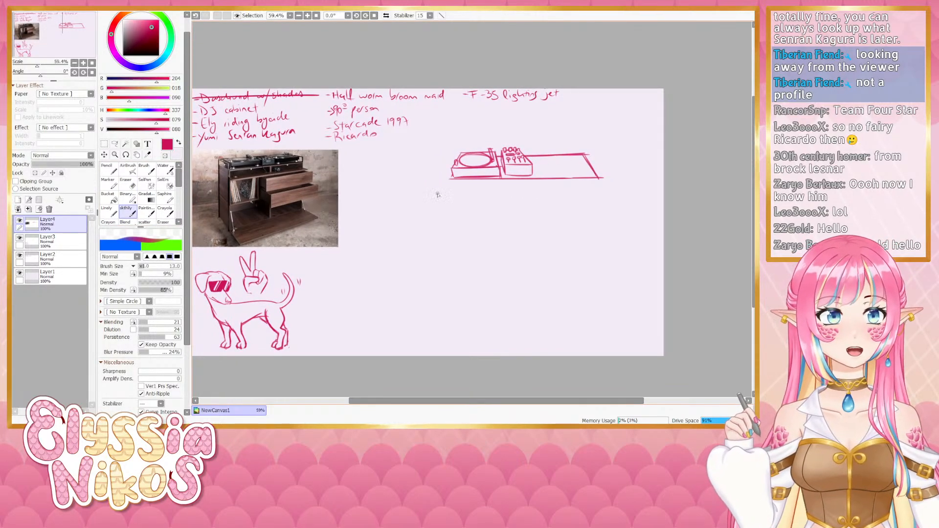
key("e")
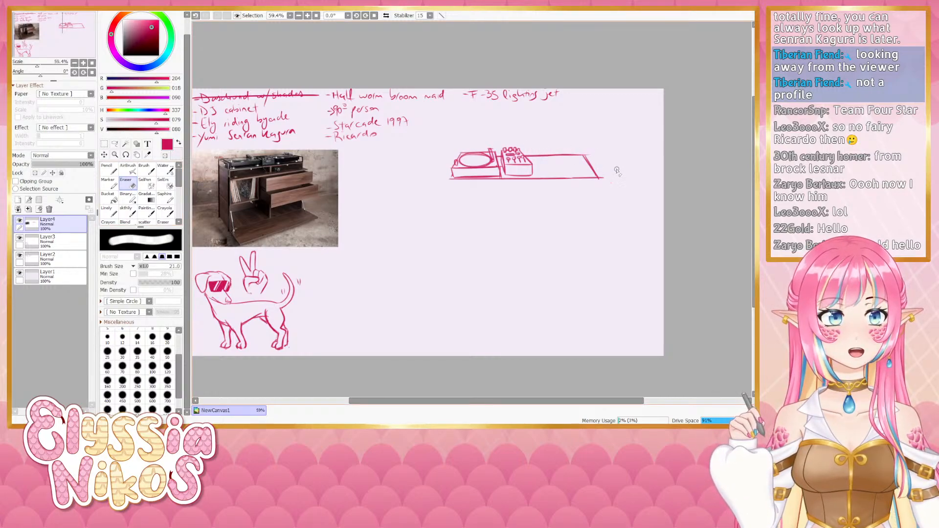
left_click_drag(582, 152, 600, 176)
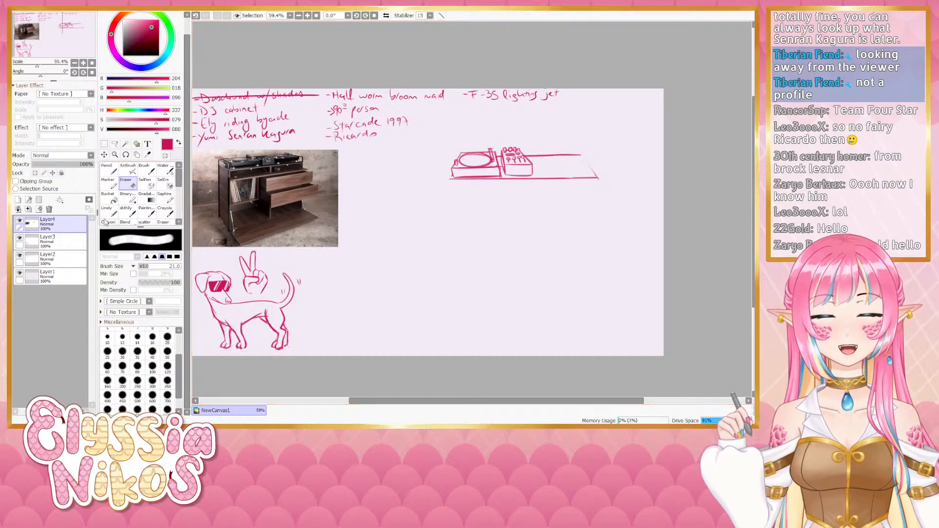
left_click(128, 210)
key("ctrl+z")
left_click_drag(597, 178, 582, 156)
key("ctrl+z")
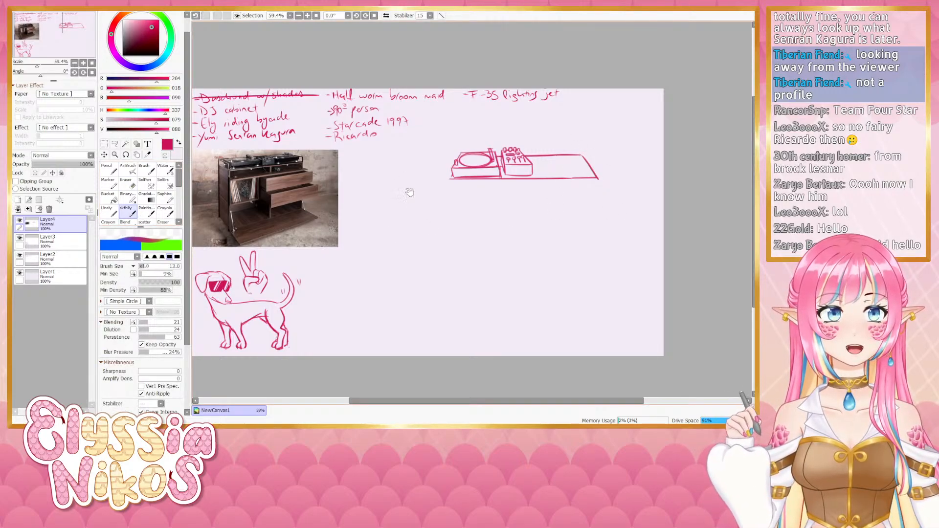
Sketch the front face and slanted inner edge of a second equipment box on the cabinet top beside the mixer
left_click_drag(409, 193, 416, 188)
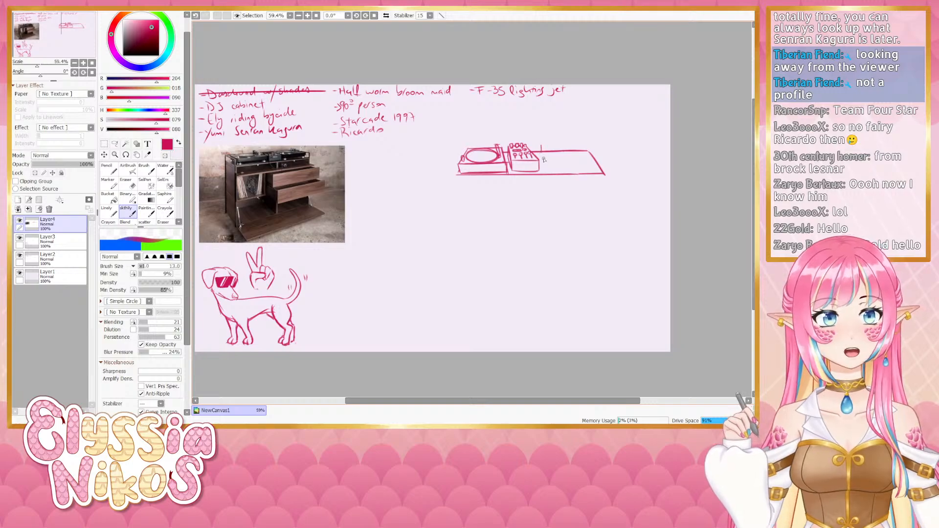
key("ctrl+z")
mouse_move(542, 152)
left_mouse_down()
mouse_move(558, 173)
mouse_move(588, 172)
mouse_move(555, 157)
mouse_move(553, 173)
mouse_move(575, 171)
mouse_move(593, 158)
left_mouse_up()
key("ctrl+z")
key("ctrl+z")
key("ctrl+z")
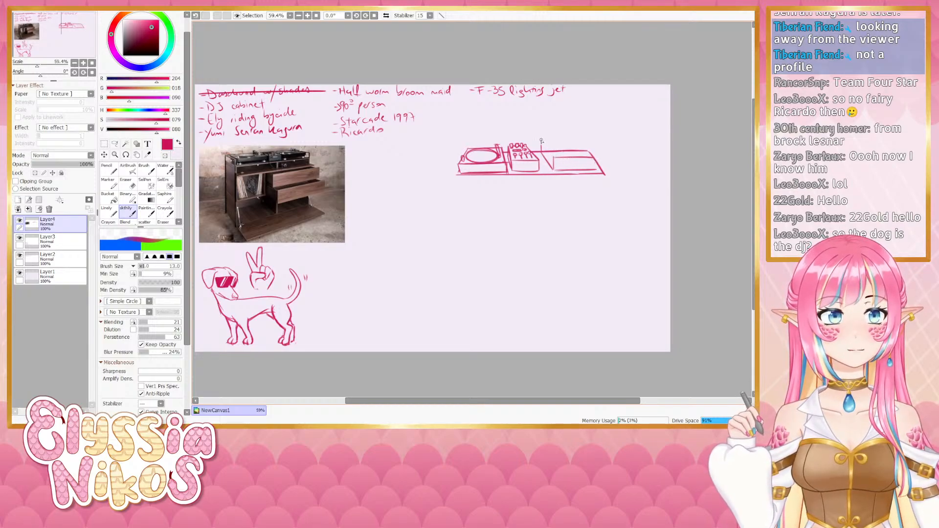
Complete the second box with a raised back edge, top face and outer side, undoing the strokes that miss
mouse_move(541, 145)
left_mouse_down()
mouse_move(586, 145)
mouse_move(593, 167)
left_mouse_up()
key("ctrl+z")
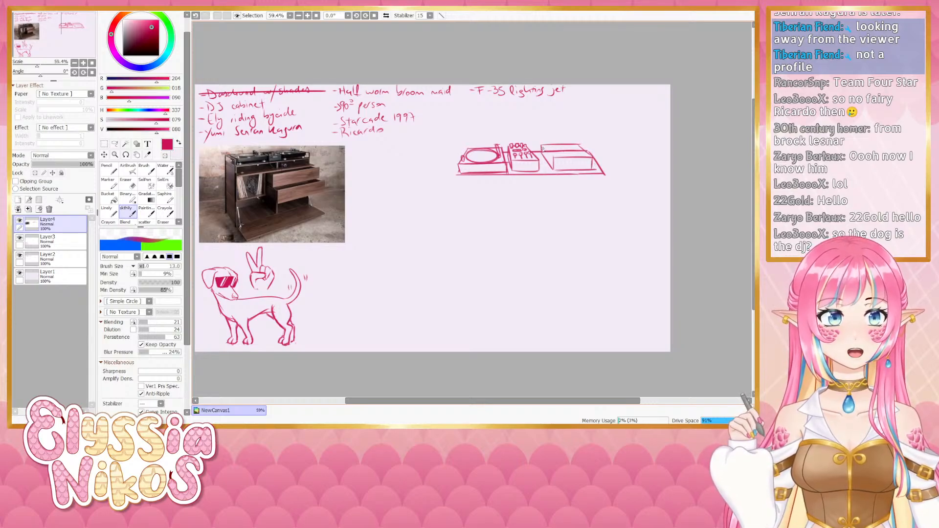
mouse_move(542, 147)
left_mouse_down()
mouse_move(555, 158)
mouse_move(594, 159)
left_mouse_up()
key("ctrl+z")
key("ctrl+z")
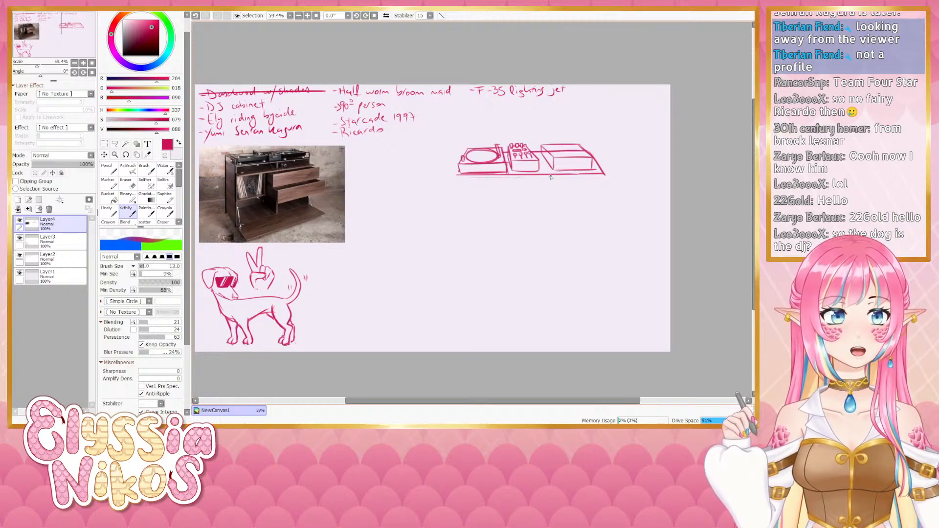
key("ctrl+z")
left_click_drag(593, 158, 605, 175)
key("ctrl+z")
key("ctrl+z")
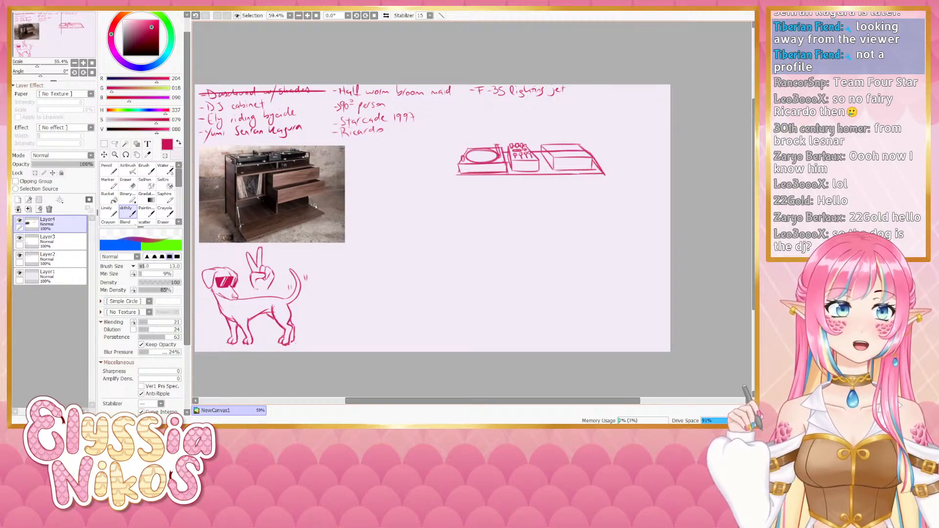
Erase the cabinet lines that show through the second box, using an eraser of size 10
key("e")
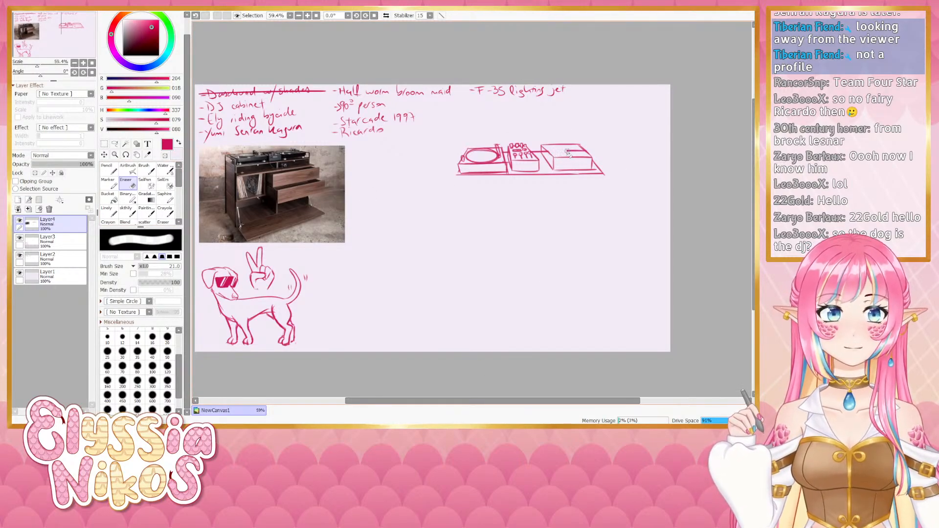
key("bracketleft")
key("bracketleft")
key("bracketleft")
key("bracketleft")
key("bracketleft")
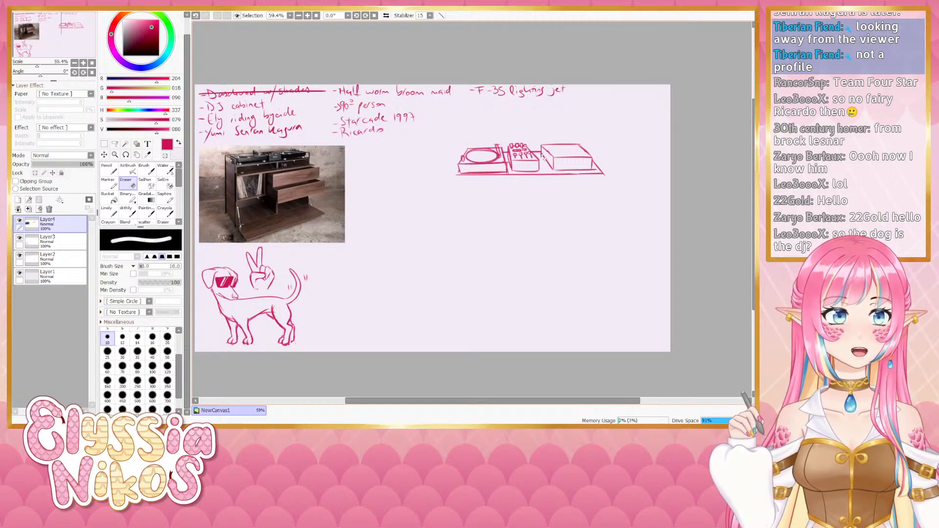
left_click(125, 213)
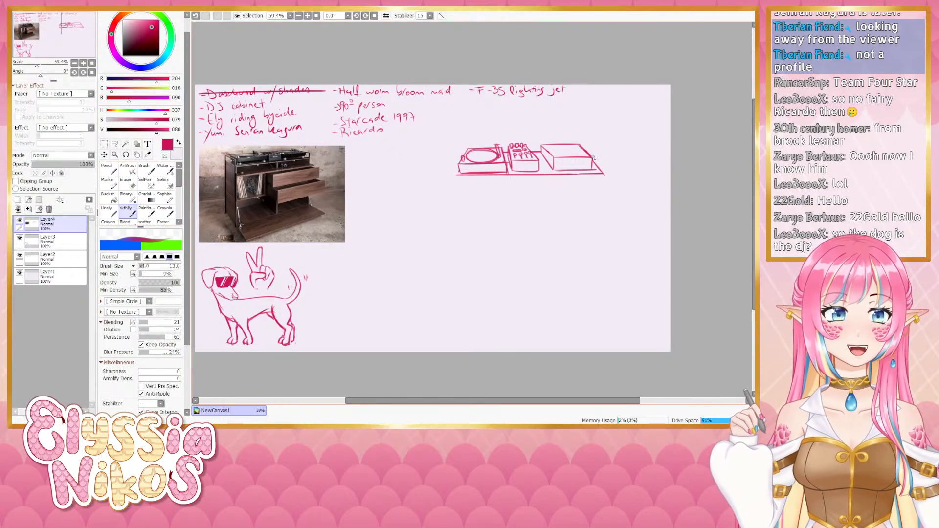
Redraw the slanted outer edge of the second box's top and undo the trial stroke on its top face
key("ctrl+z")
left_click_drag(578, 146, 593, 160)
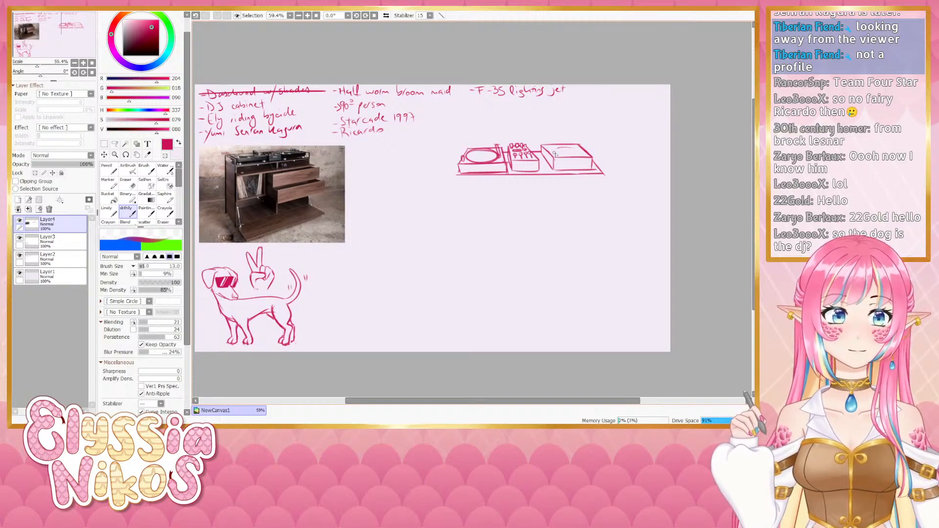
left_click_drag(555, 154, 569, 155)
key("ctrl+z")
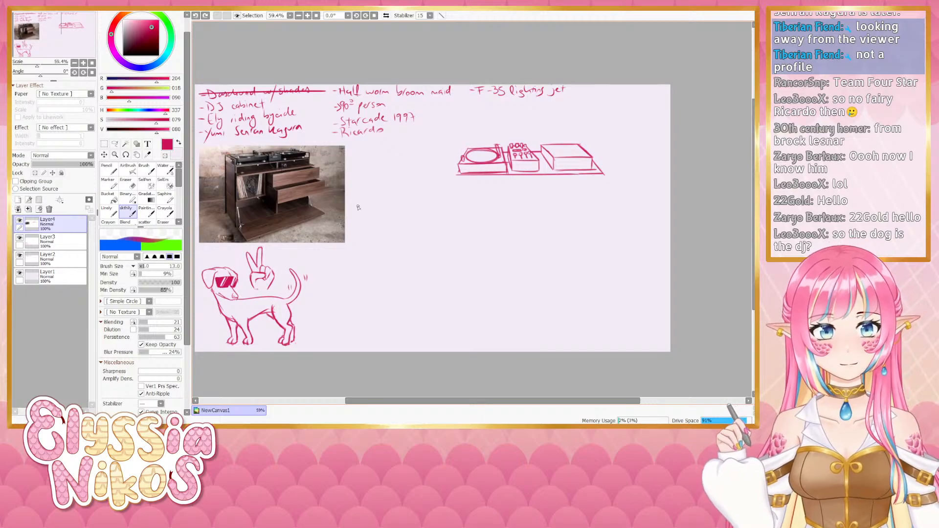
Select the second equipment box with a freeform selection, shift it slightly closer to the mixer and return to the sketching brush
left_click(116, 145)
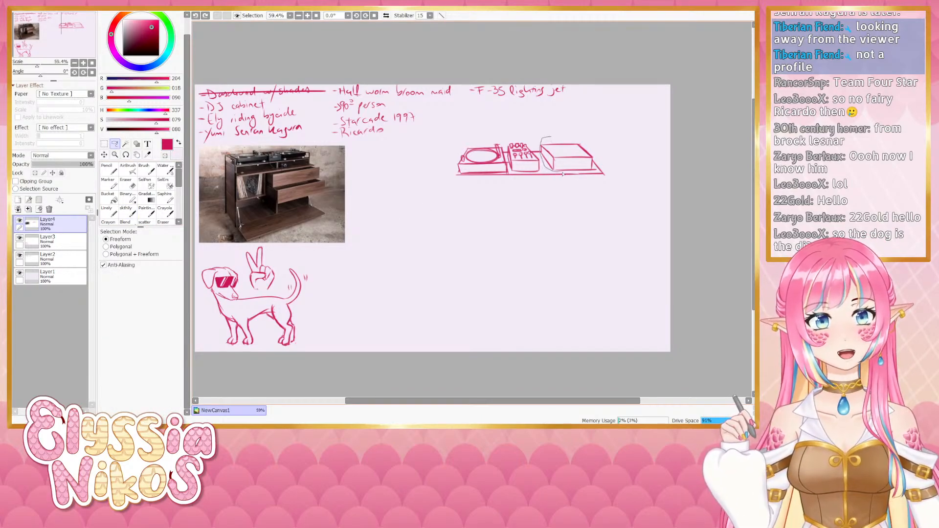
mouse_move(563, 175)
left_mouse_down()
mouse_move(593, 172)
mouse_move(557, 138)
left_mouse_up()
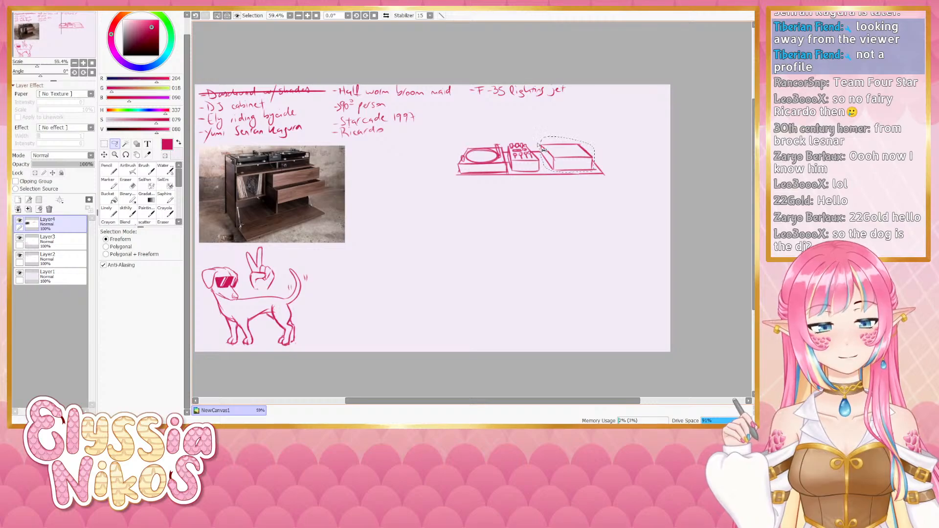
key("ctrl+t")
left_click_drag(561, 156, 558, 158)
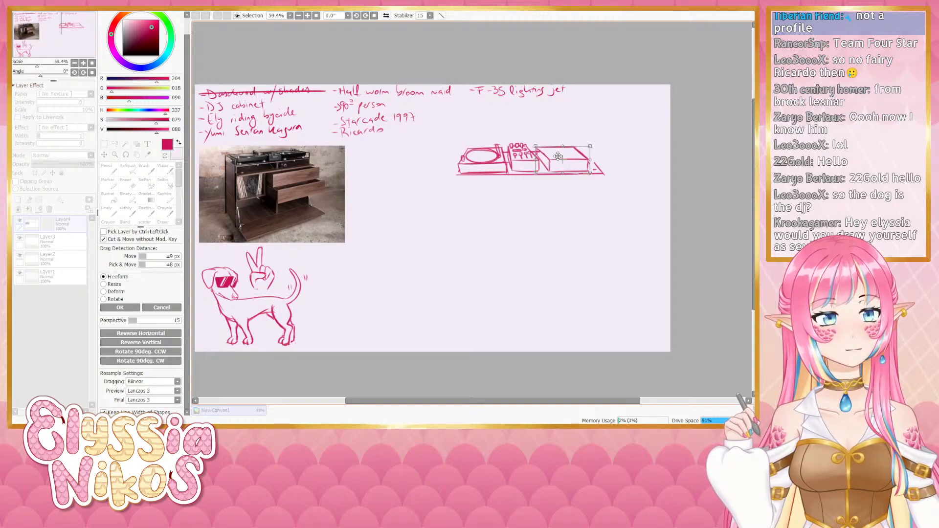
left_click(120, 307)
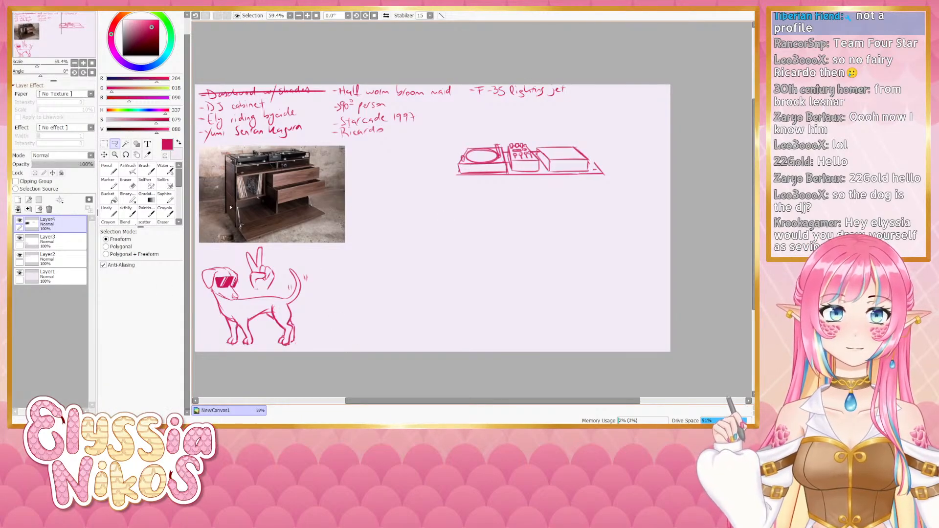
key("m")
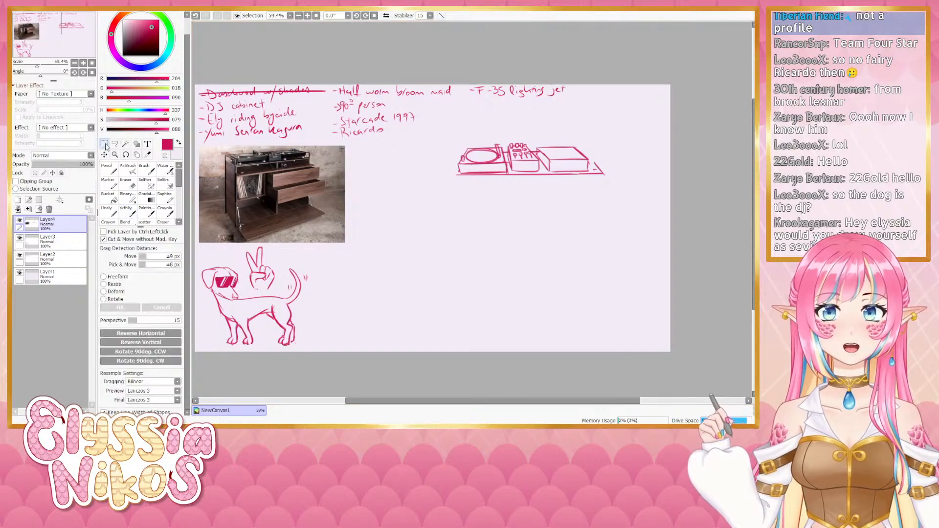
left_click(130, 212)
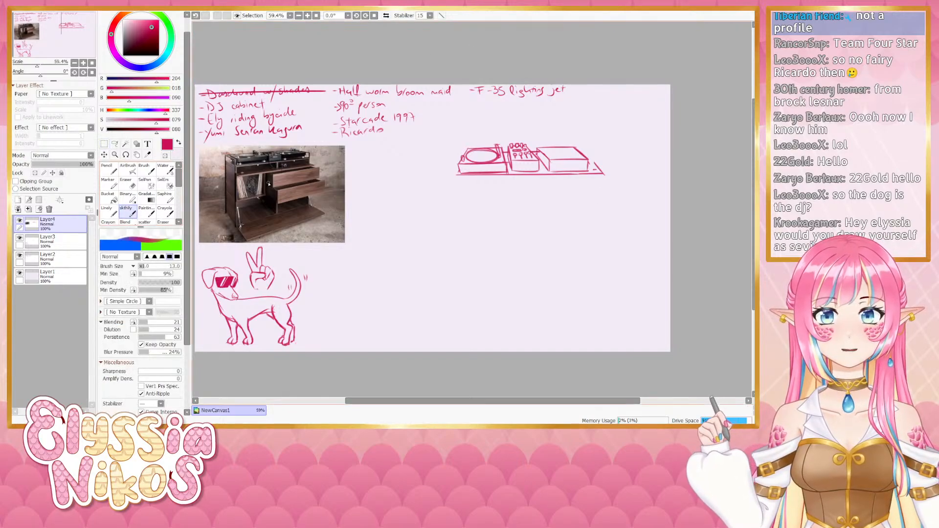
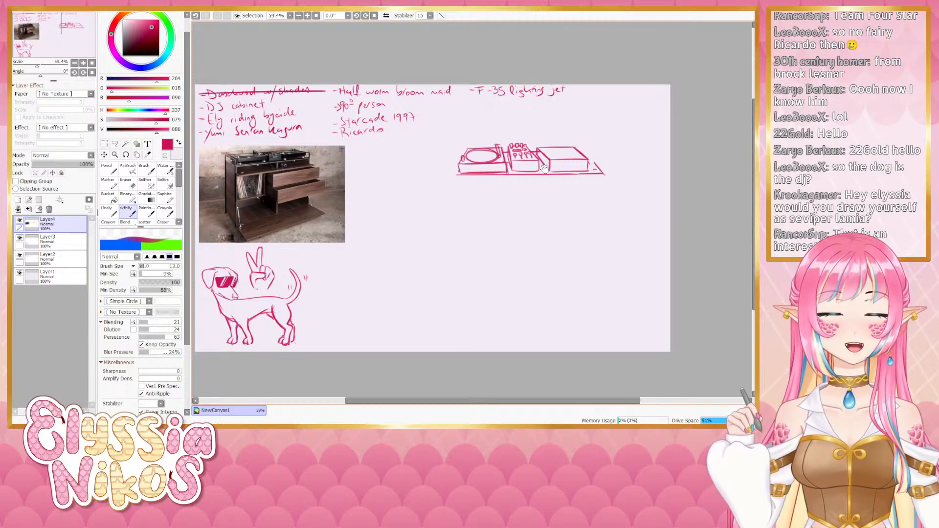
Rework the front and lower edges of the second box, undoing the strokes that miss
scroll(545, 168, "right", 1)
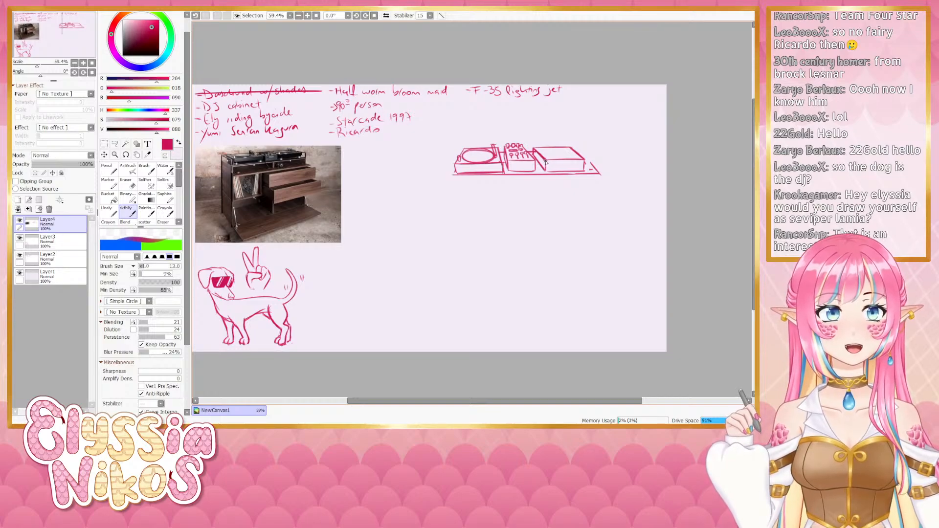
mouse_move(546, 163)
left_mouse_down()
mouse_move(586, 162)
mouse_move(589, 171)
mouse_move(562, 172)
mouse_move(587, 172)
left_mouse_up()
key("ctrl+z")
key("ctrl+z")
key("ctrl+z")
key("ctrl+z")
key("ctrl+z")
key("ctrl+z")
key("ctrl+z")
key("ctrl+z")
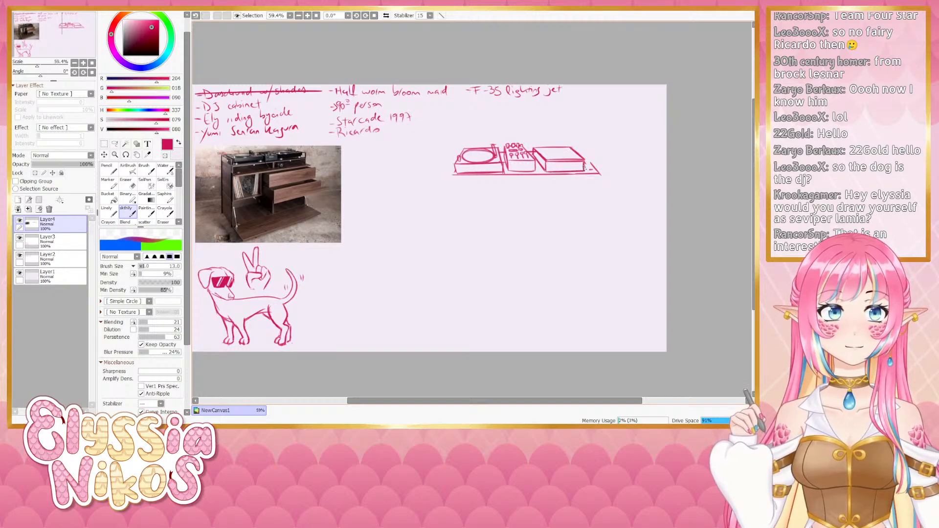
Clean up the excess lines along the second box's inner corner and front face with a fine eraser, ending at size 8
key("e")
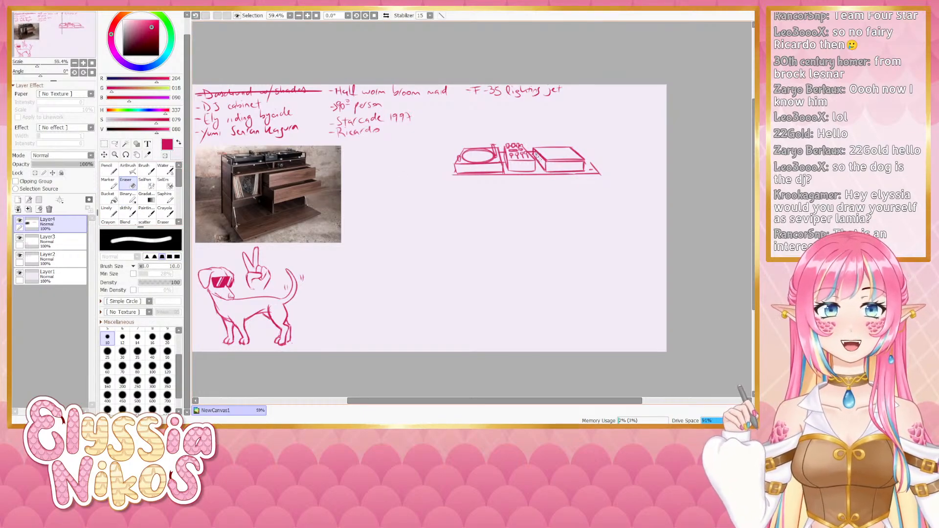
left_click_drag(537, 155, 545, 157)
key("ctrl+z")
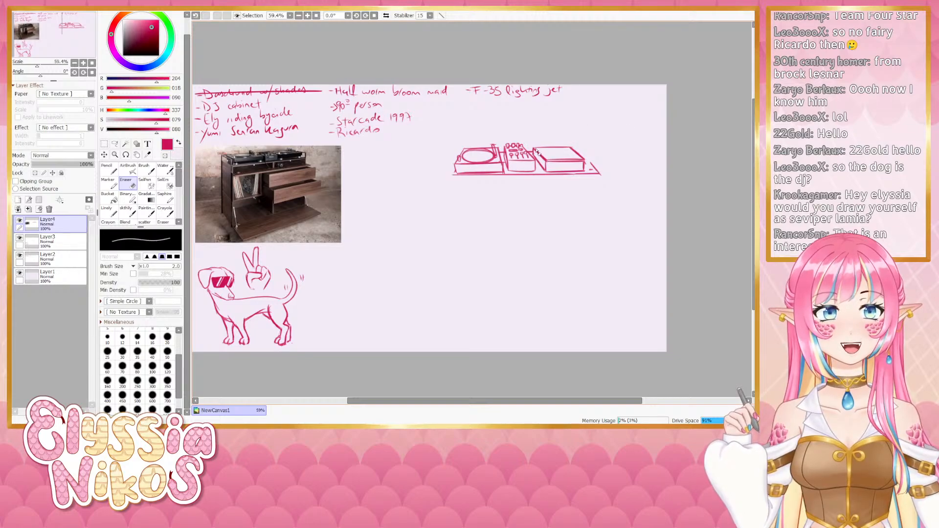
left_click_drag(538, 153, 546, 161)
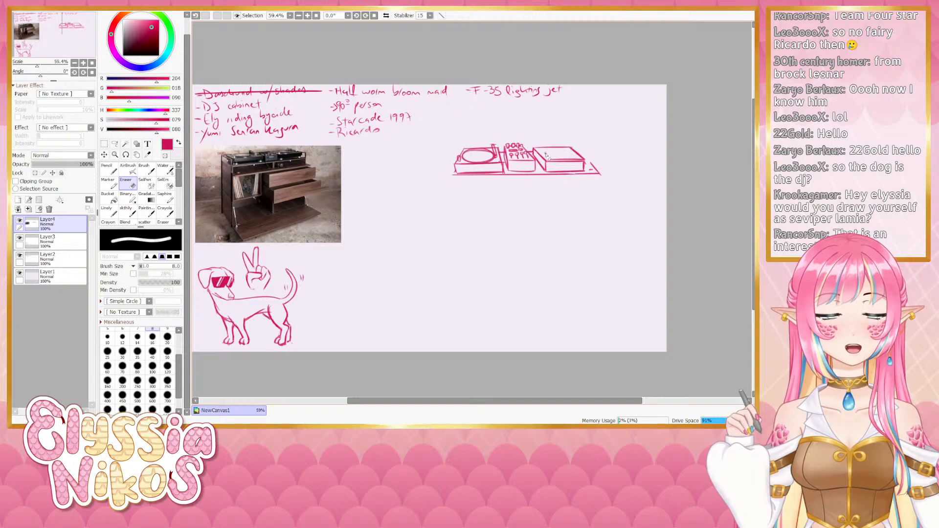
left_click_drag(554, 163, 585, 164)
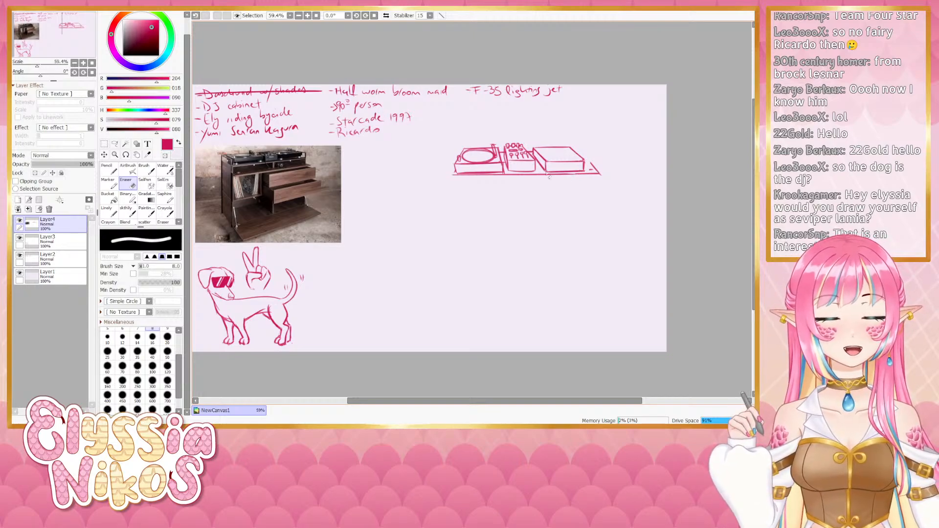
Redraw the second box's front and outer edges, undo the misses, and trim the cabinet top's outer corner with a size 15 eraser
left_click(128, 211)
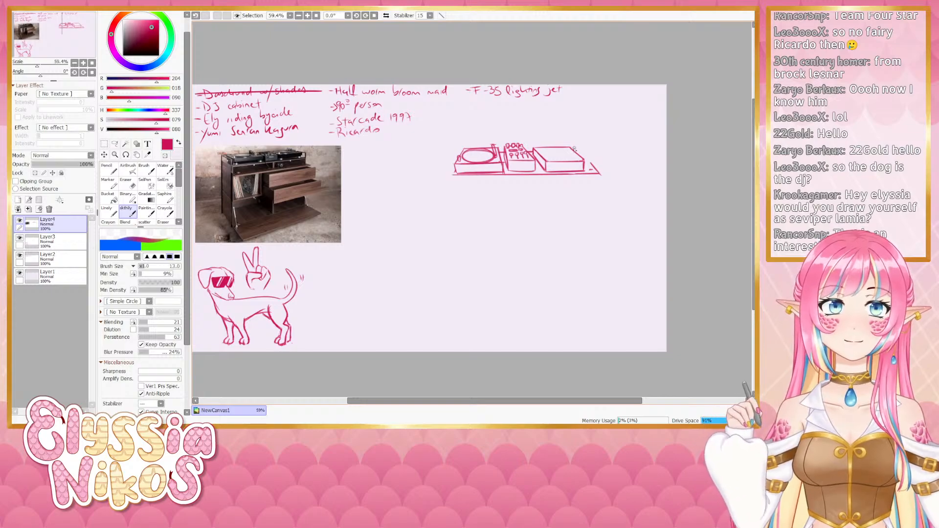
left_click_drag(545, 162, 584, 162)
key("ctrl+z")
key("ctrl+z")
key("ctrl+z")
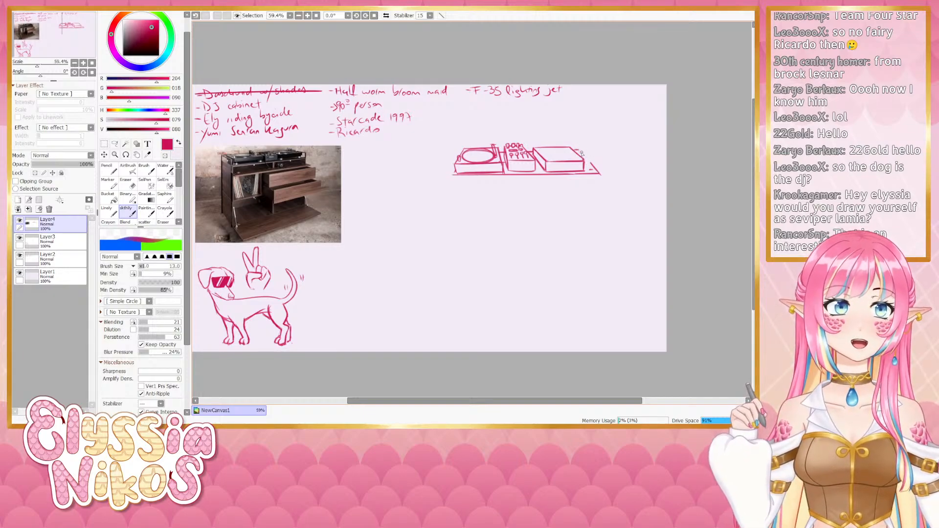
key("ctrl+z")
left_click_drag(580, 150, 598, 170)
key("ctrl+z")
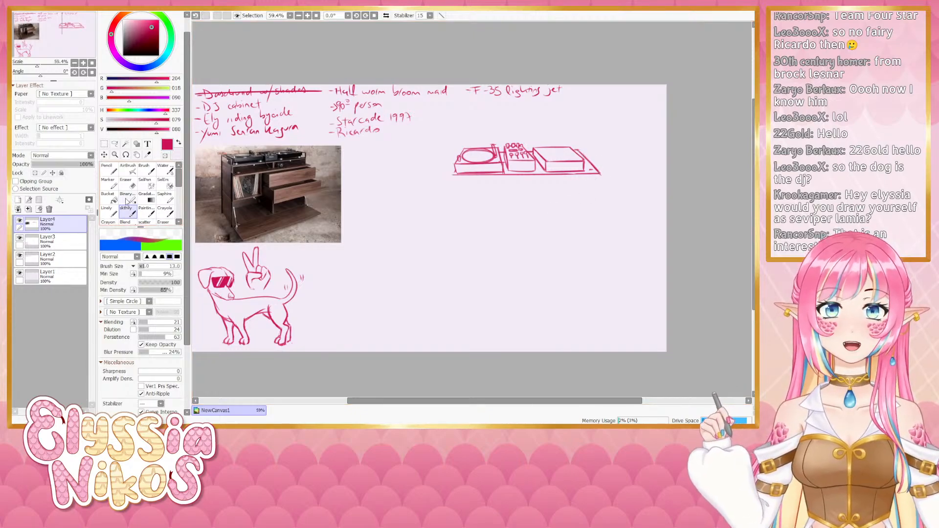
key("e")
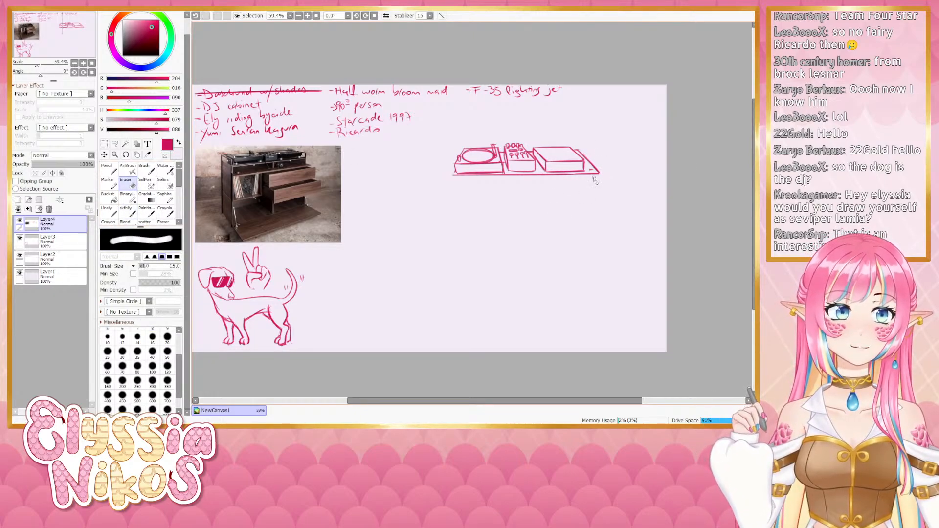
left_click(129, 213)
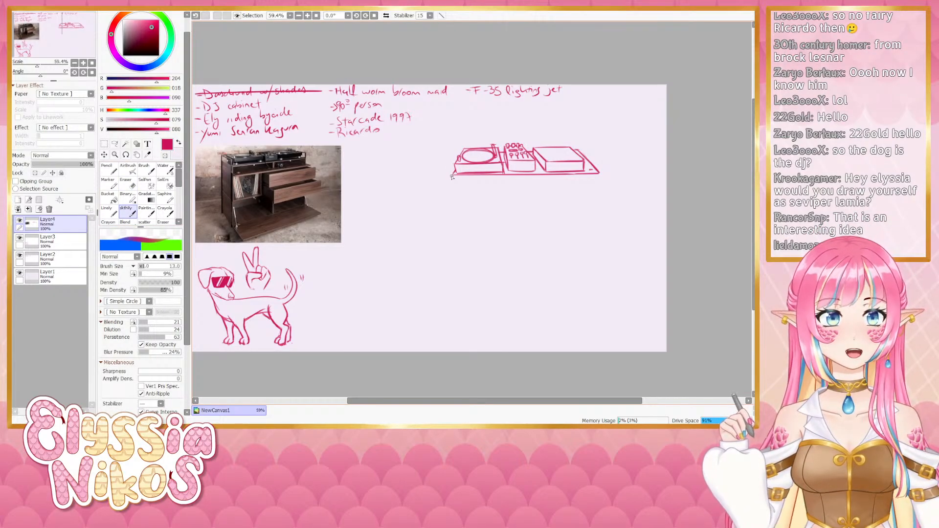
Draw the cabinet's vertical outer side below the turntable and undo the trial line for the opposite side
left_click_drag(452, 175, 455, 233)
key("ctrl+z")
left_click_drag(452, 177, 455, 234)
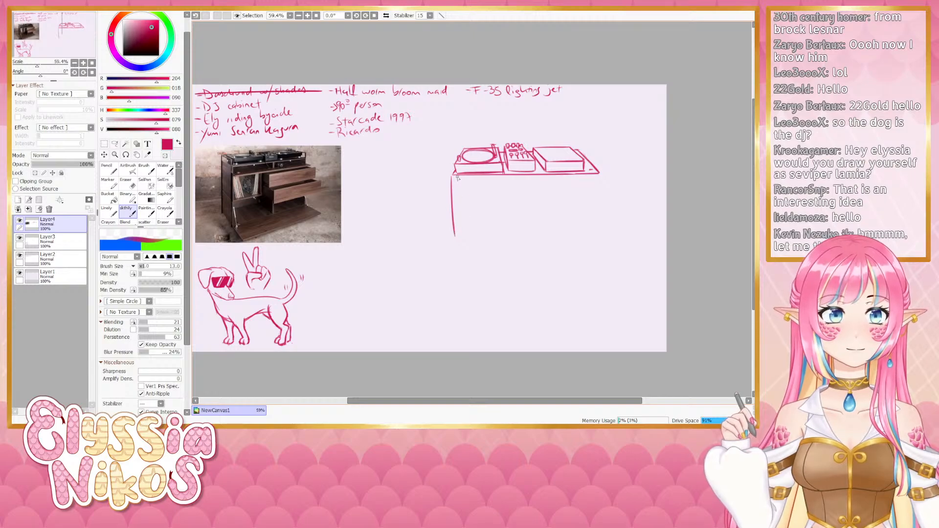
left_click_drag(601, 175, 604, 225)
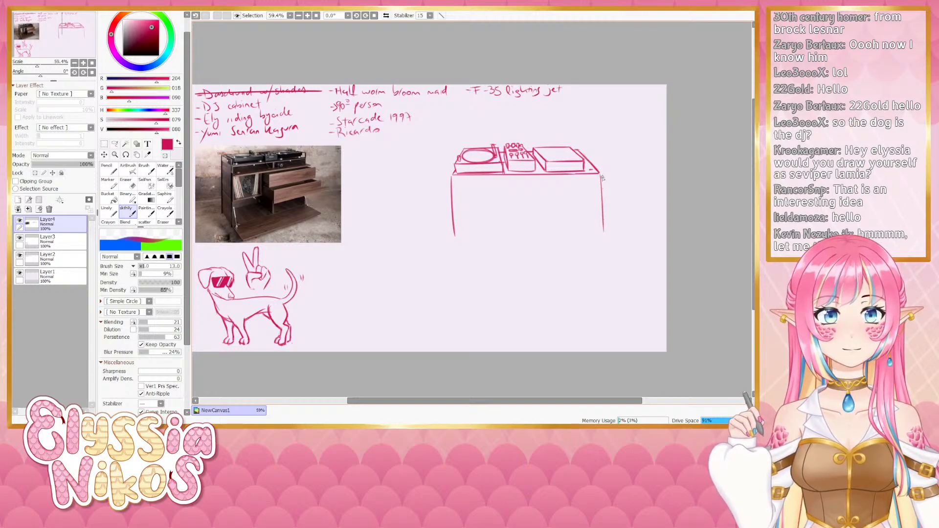
key("ctrl+z")
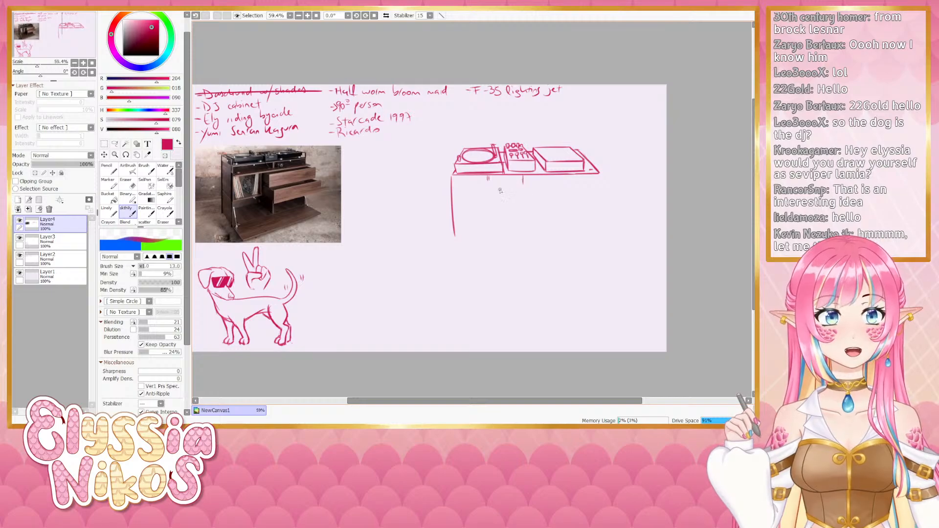
Draw the lower edge of a narrow front panel beneath the turntable and mixer, repeating the stroke until straight, and add its slanted corner line
left_click_drag(453, 187, 524, 185)
key("ctrl+z")
left_click_drag(454, 187, 523, 184)
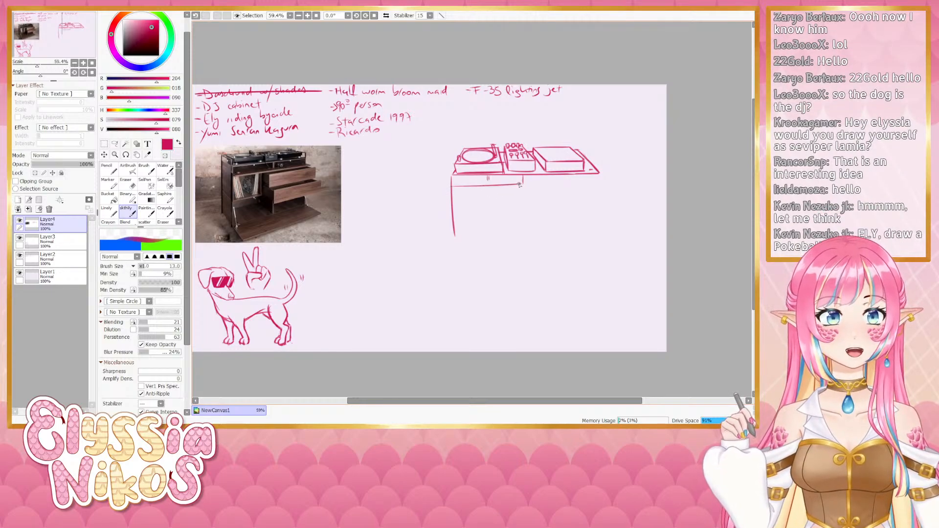
key("ctrl+z")
left_click_drag(458, 185, 522, 183)
key("ctrl+z")
left_click_drag(452, 184, 523, 185)
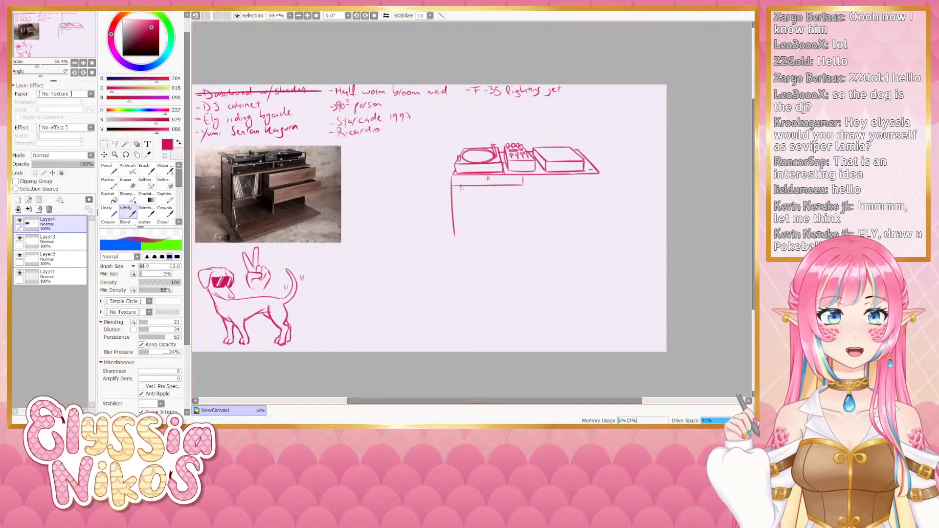
key("ctrl+z")
left_click_drag(451, 179, 453, 186)
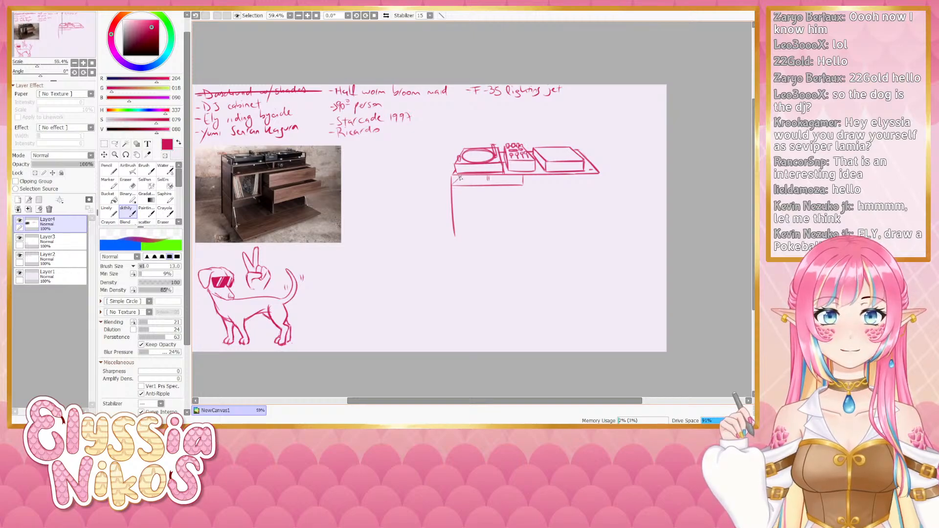
Extend the front panel across the full cabinet width with divider lines and a slanted far corner, undoing the strokes that miss
mouse_move(524, 176)
left_mouse_down()
mouse_move(525, 186)
mouse_move(602, 185)
mouse_move(534, 179)
left_mouse_up()
key("ctrl+z")
key("ctrl+z")
key("ctrl+z")
key("ctrl+z")
key("ctrl+z")
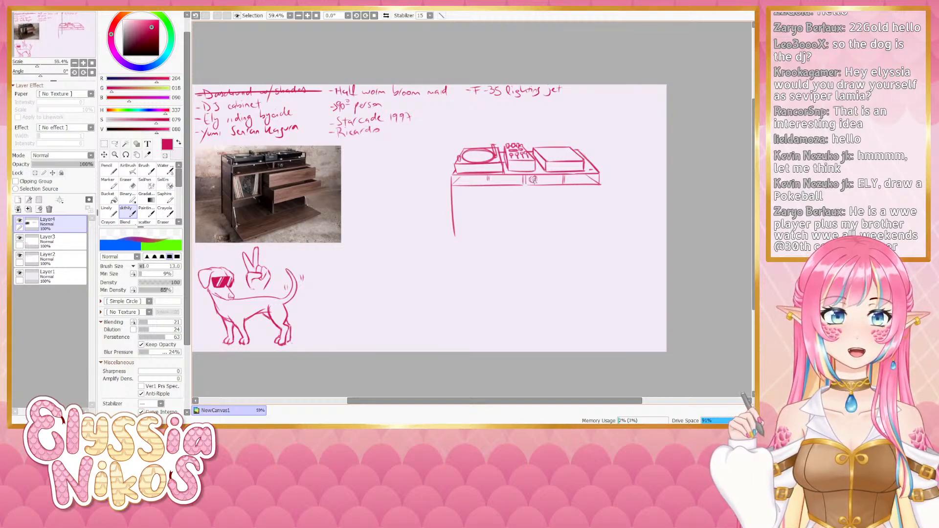
Redraw the small round controls in the middle section of the cabinet's front panel
key("ctrl+z")
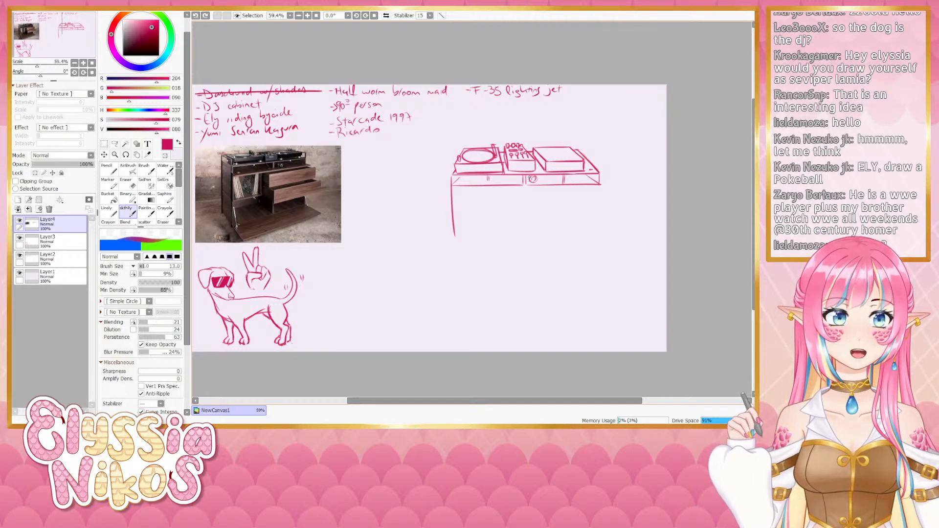
left_click_drag(531, 179, 533, 179)
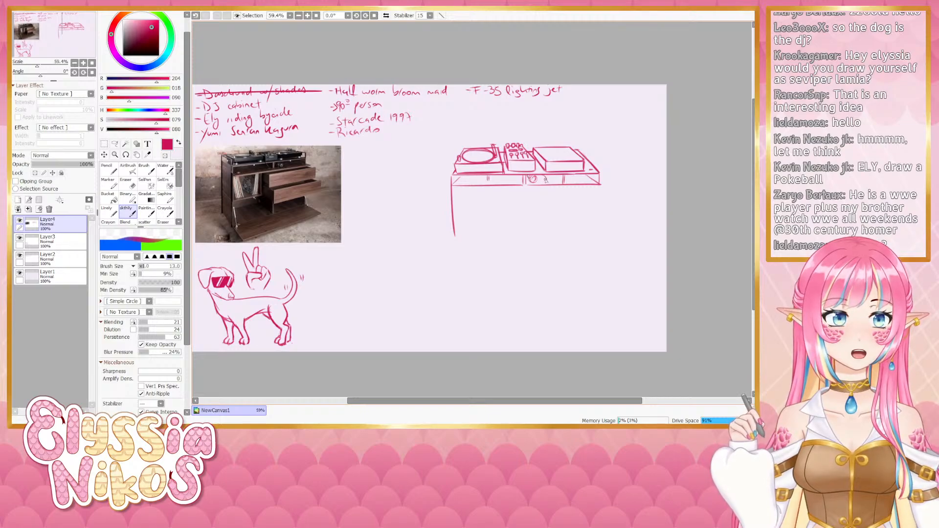
left_click_drag(544, 177, 543, 177)
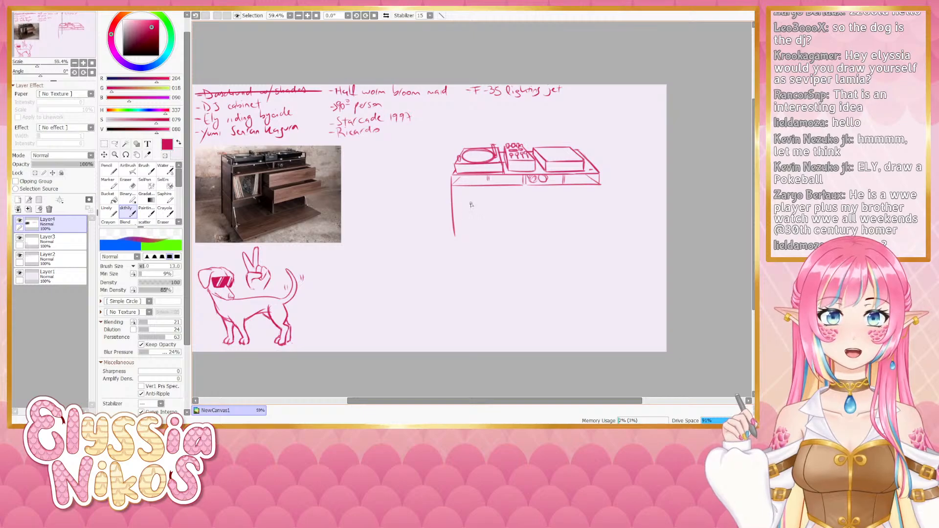
Draw the bottom shelf and inner wall of a record compartment under the turntable, undoing the strokes that miss
mouse_move(454, 217)
left_mouse_down()
mouse_move(500, 211)
mouse_move(499, 220)
left_mouse_up()
key("ctrl+z")
key("ctrl+z")
key("ctrl+z")
left_click_drag(502, 187, 507, 222)
key("ctrl+z")
left_click_drag(505, 190, 506, 224)
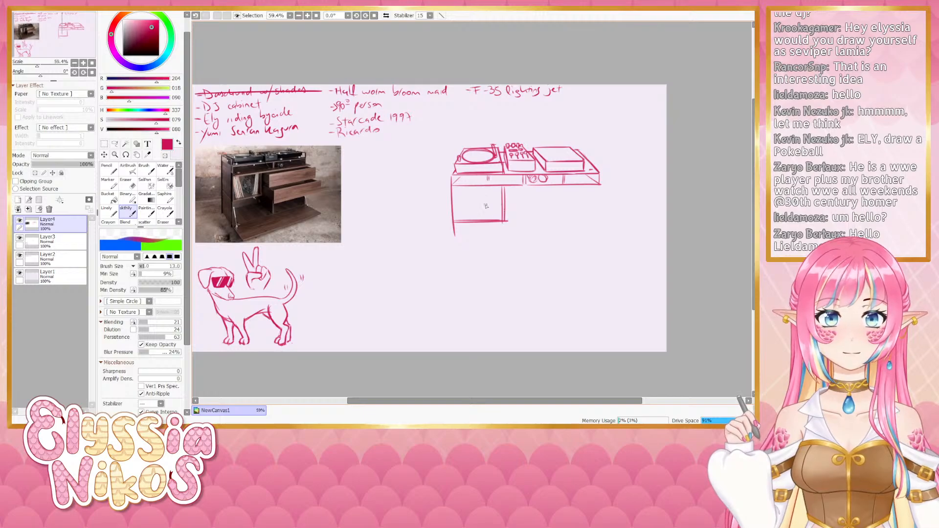
Sketch a row of upright records against the inner wall of the compartment
left_click_drag(494, 191, 494, 221)
mouse_move(497, 190)
left_mouse_down()
mouse_move(502, 219)
mouse_move(490, 222)
left_mouse_up()
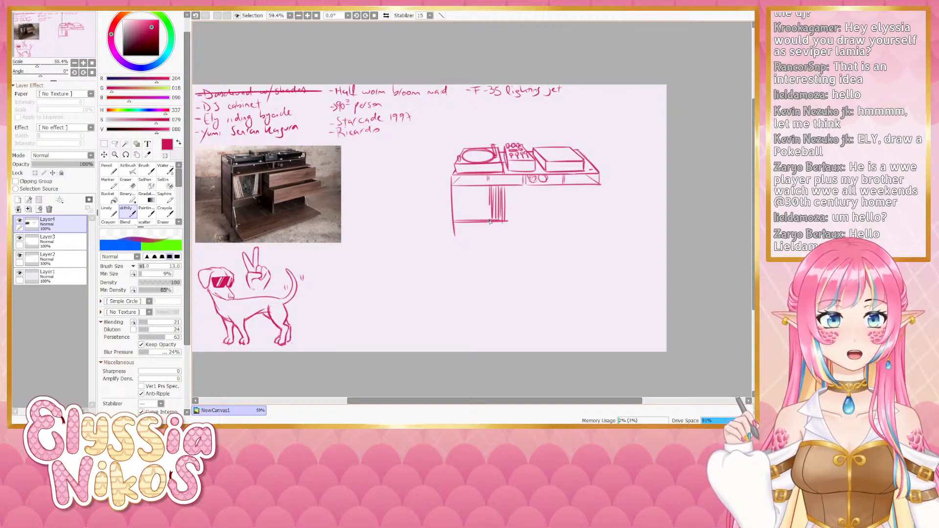
left_click_drag(488, 188, 488, 222)
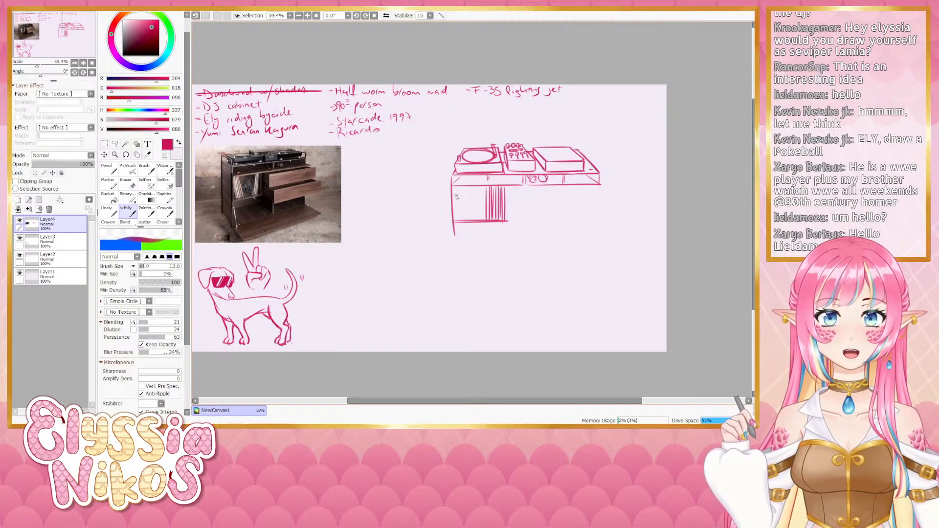
Add slanted records leaning against the compartment's outer side, undo the stray stroke, and add one more upright record line
left_click_drag(452, 187, 469, 221)
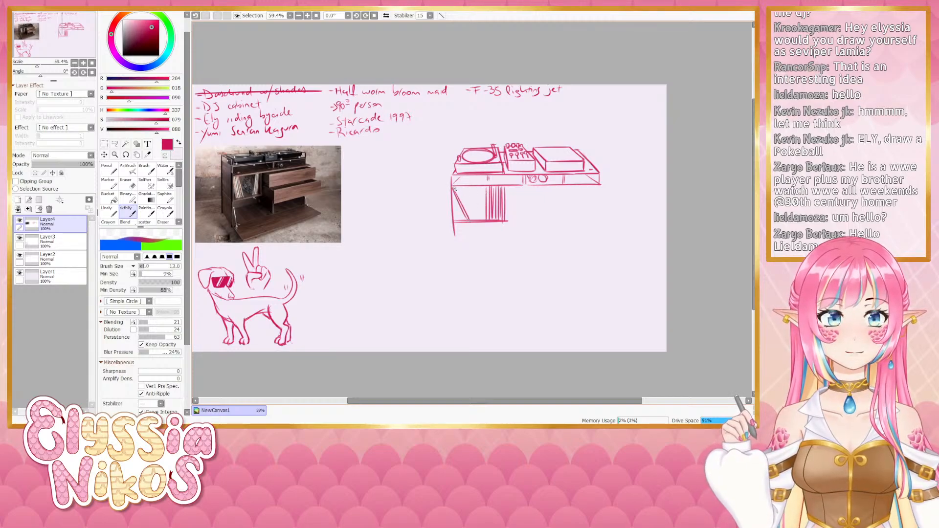
left_click_drag(455, 185, 473, 221)
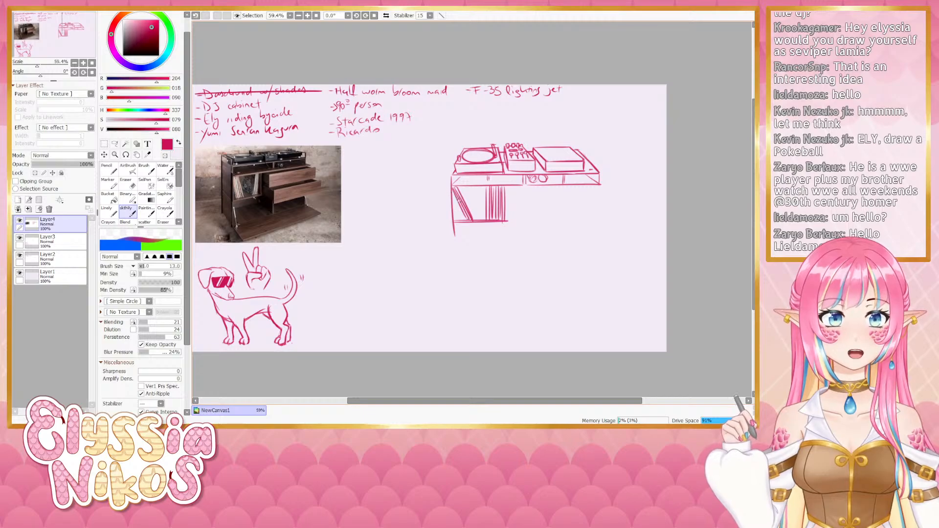
left_click_drag(463, 187, 477, 220)
left_click_drag(463, 186, 478, 219)
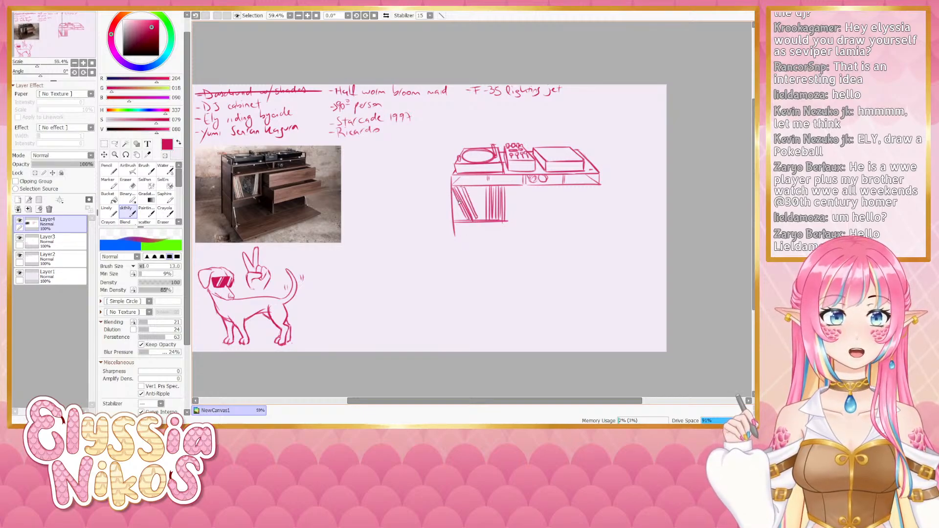
key("ctrl+z")
left_click_drag(484, 188, 485, 221)
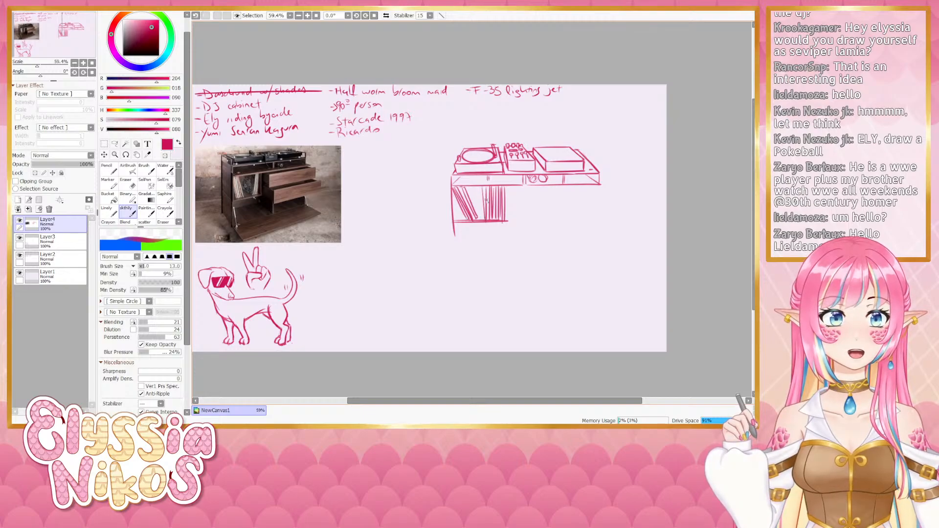
Undo the last record stroke and add upright record lines beside the existing row in the compartment
key("ctrl+z")
left_click_drag(484, 188, 485, 224)
left_click_drag(482, 188, 483, 223)
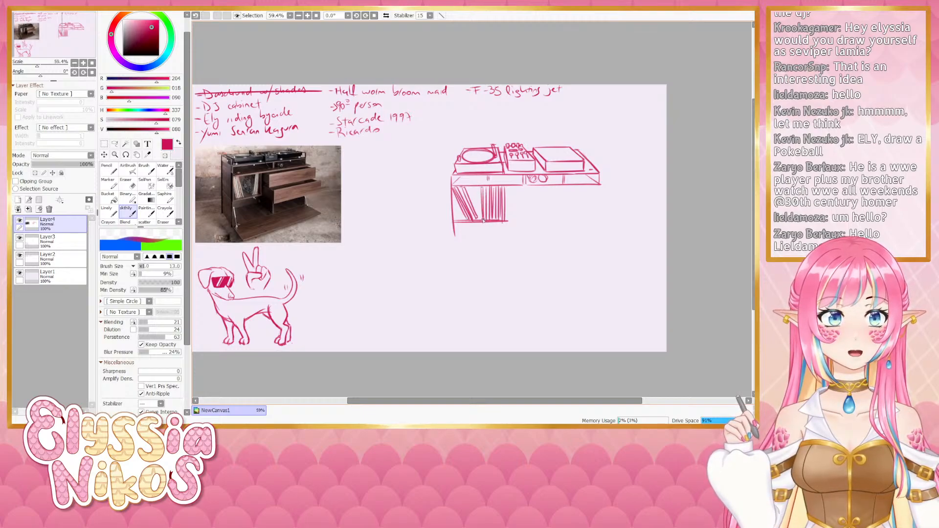
Erase the shelf line's overshoot past the inner wall at eraser size 6, and the outer side line below the shelf at size 29
key("e")
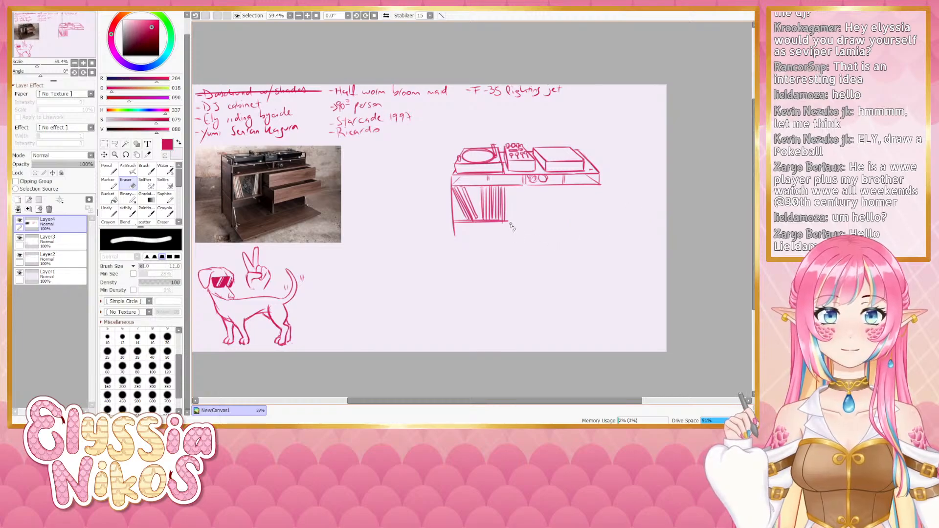
key("[")
key("[")
key("[")
key("[")
key("[")
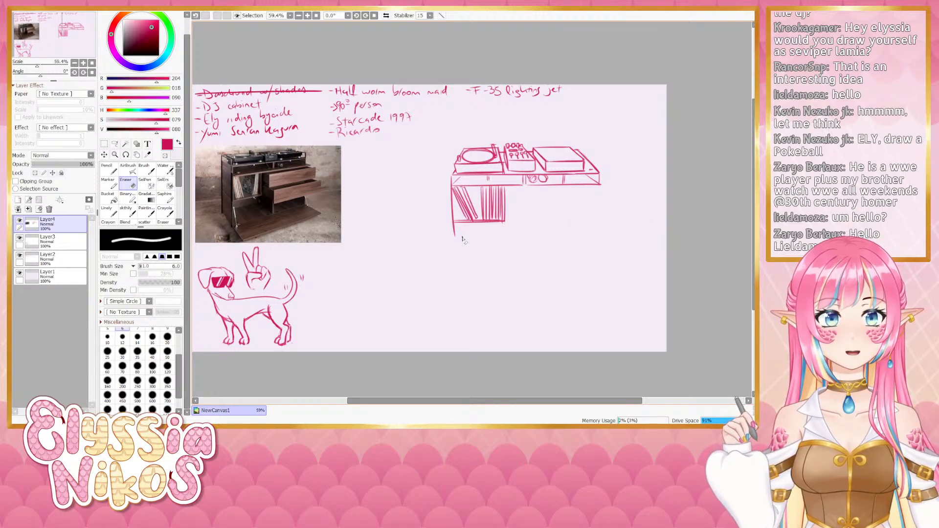
key("]")
key("]")
key("]")
key("]")
left_click_drag(454, 224, 454, 251)
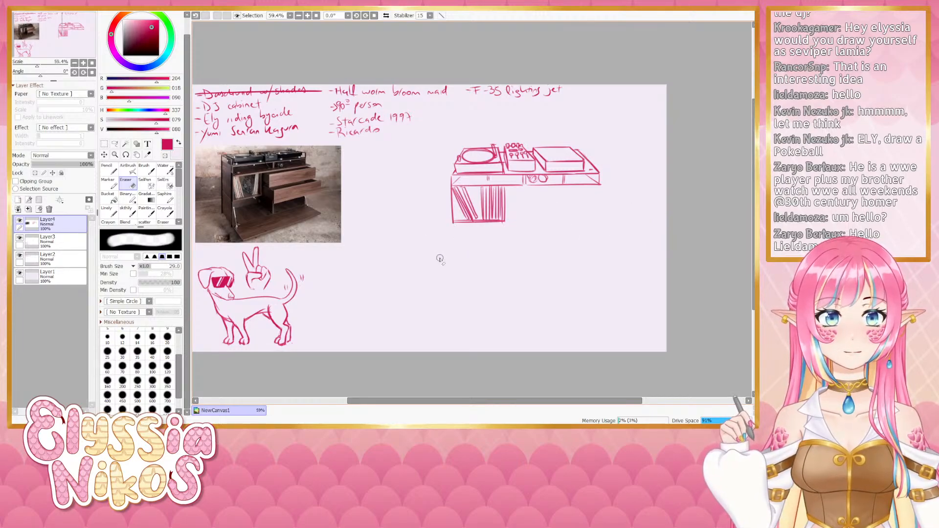
Redraw the cabinet's outer side line downward below the record compartment, undoing the strokes that miss
left_click(125, 212)
left_click_drag(453, 217, 452, 259)
key("ctrl+z")
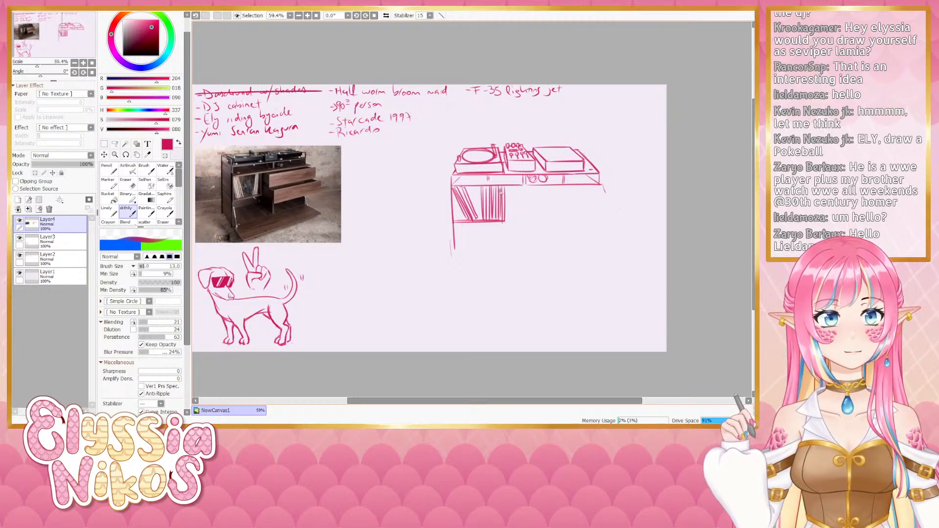
key("ctrl+z")
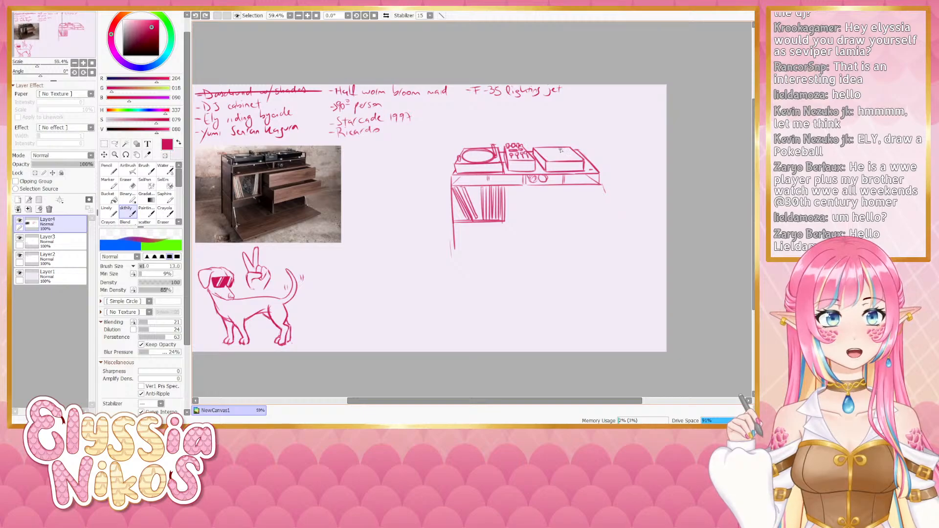
Draw the second turntable's platter and tonearm, and mark the record centre on both turntables
mouse_move(561, 150)
left_mouse_down()
mouse_move(545, 158)
mouse_move(560, 150)
left_mouse_up()
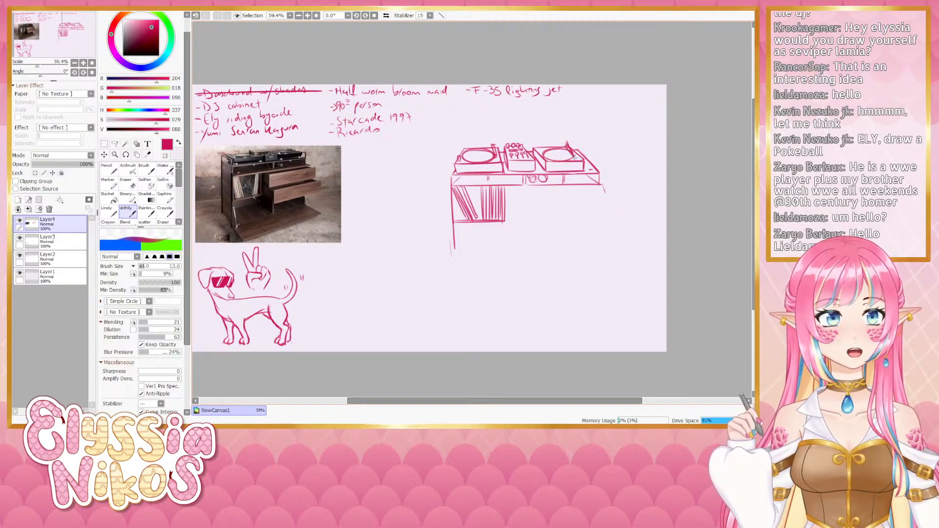
key("ctrl+z")
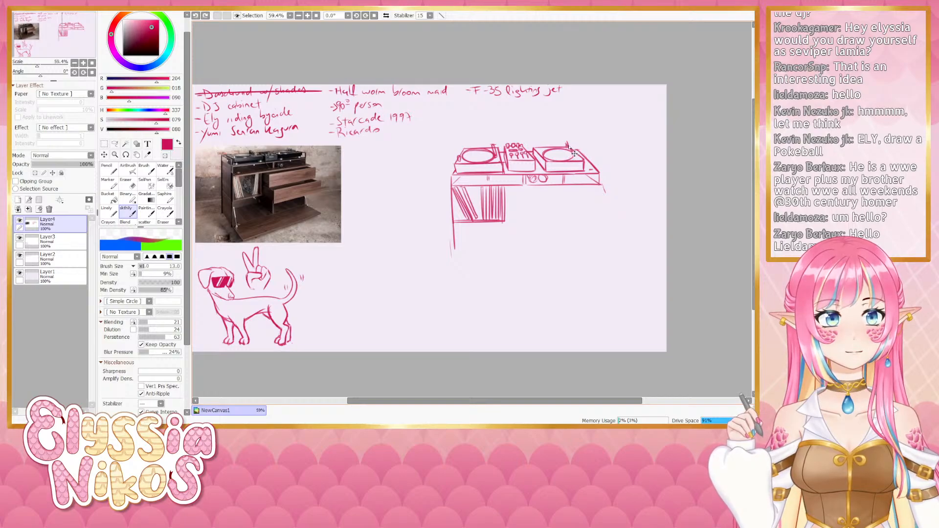
left_click_drag(566, 143, 557, 152)
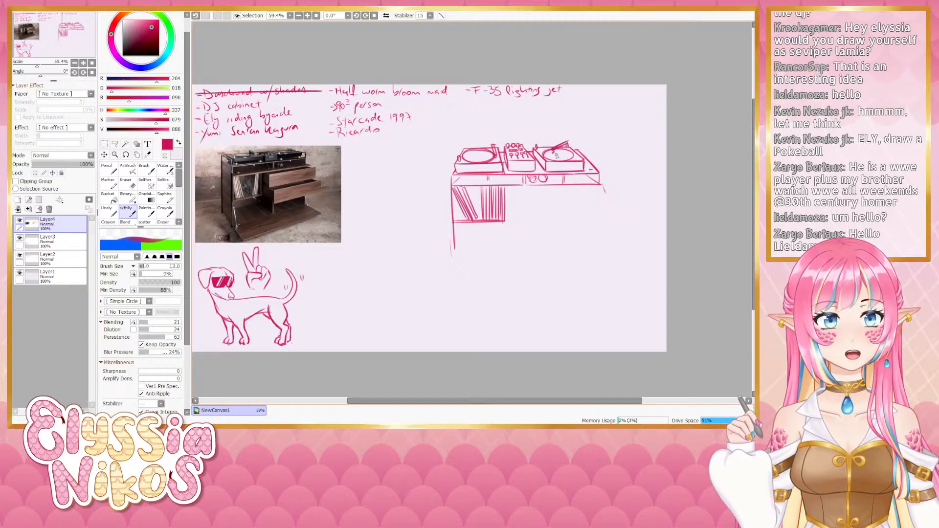
left_click_drag(556, 156, 560, 155)
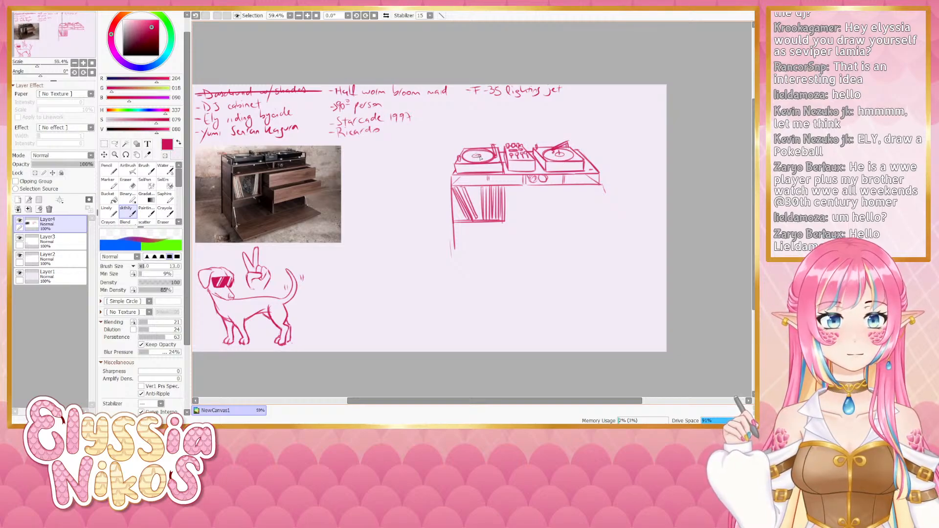
left_click_drag(475, 156, 478, 155)
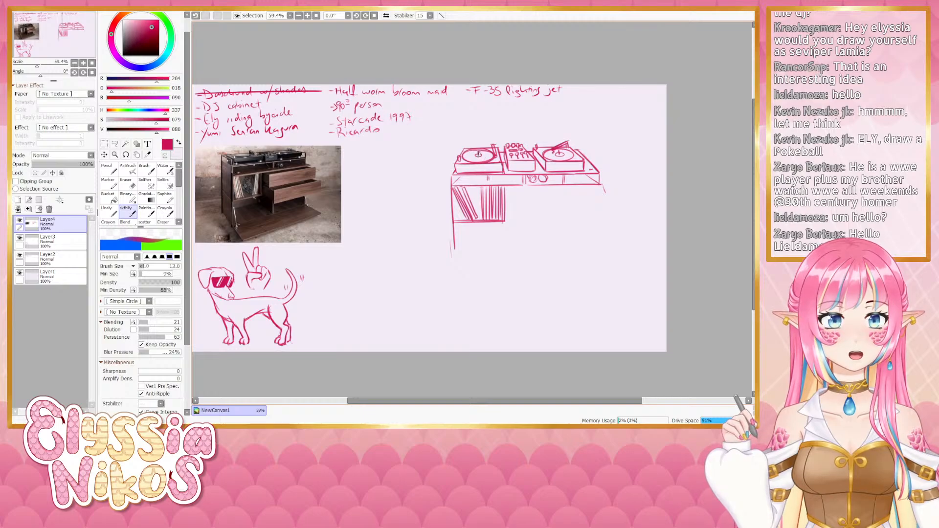
left_click_drag(575, 217, 579, 214)
left_click_drag(603, 183, 604, 231)
key("ctrl+z")
key("ctrl+z")
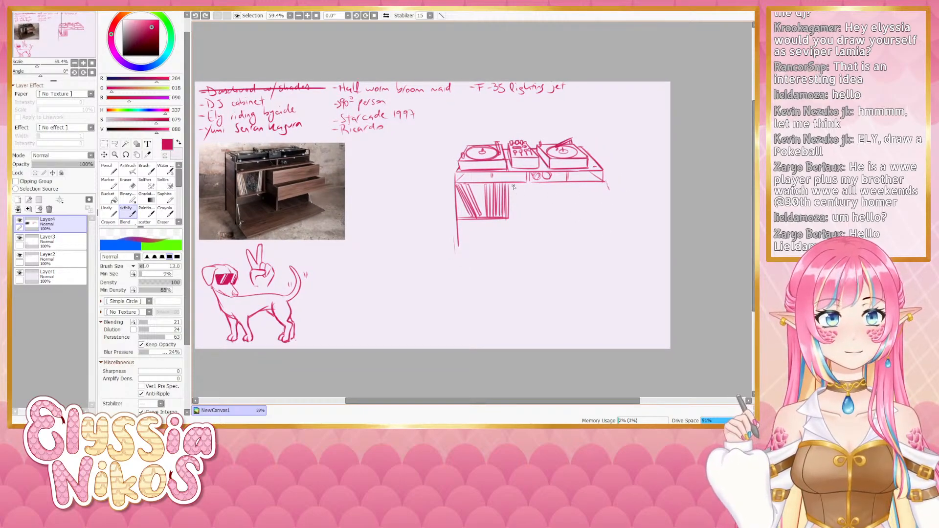
mouse_move(515, 187)
left_mouse_down()
mouse_move(511, 223)
mouse_move(511, 209)
mouse_move(504, 218)
mouse_move(601, 198)
left_mouse_up()
key("ctrl+z")
key("ctrl+z")
key("ctrl+z")
key("ctrl+z")
key("ctrl+z")
Draw two drawers beside the record compartment with a double divider line and a lower edge, undoing the missed strokes
left_click_drag(514, 200, 595, 197)
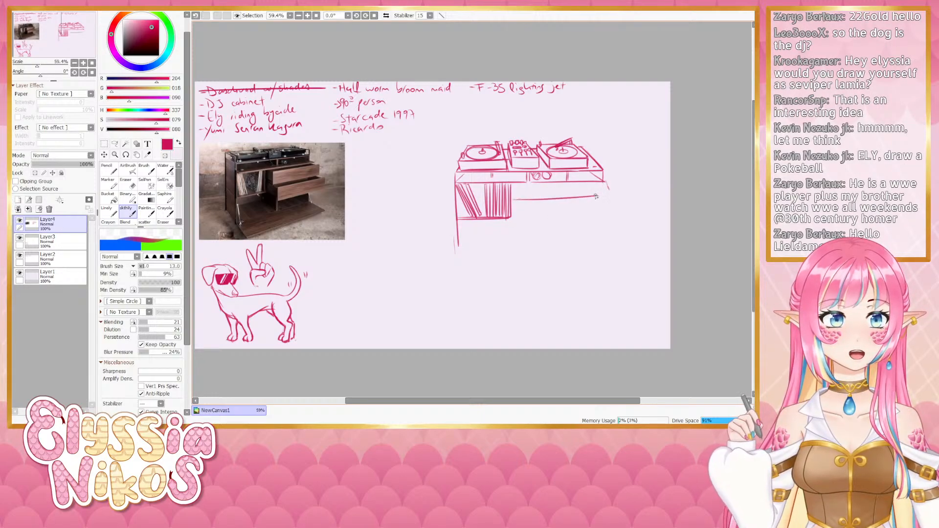
key("ctrl+z")
left_click_drag(512, 200, 602, 199)
left_click_drag(512, 202, 608, 201)
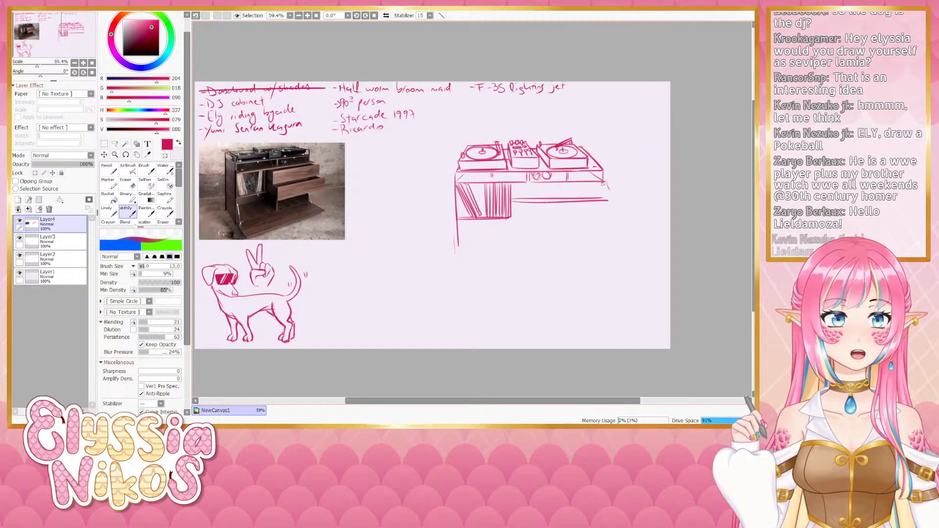
left_click_drag(516, 221, 604, 209)
key("ctrl+z")
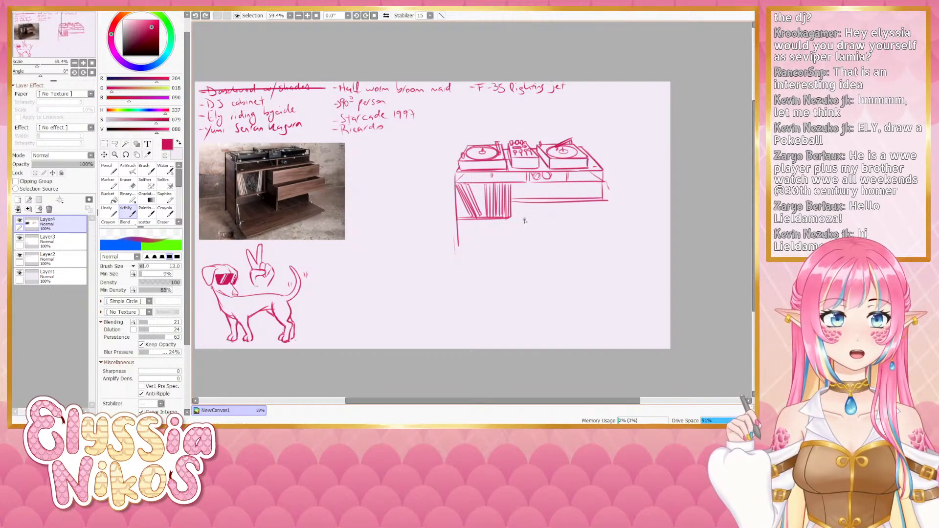
left_click_drag(513, 219, 604, 218)
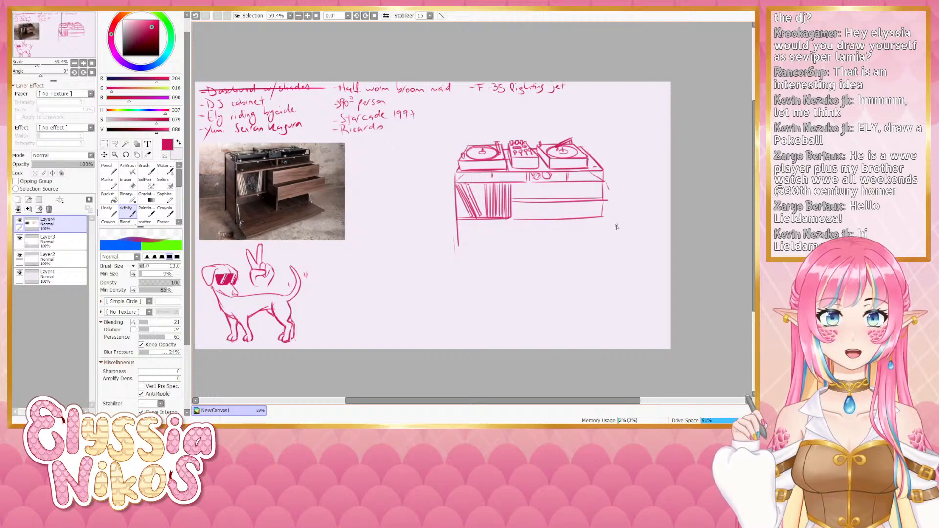
Close the cabinet with its remaining outer side and base line, and divide the bottom section into two doors with small handles
left_click_drag(605, 177, 602, 238)
key("ctrl+z")
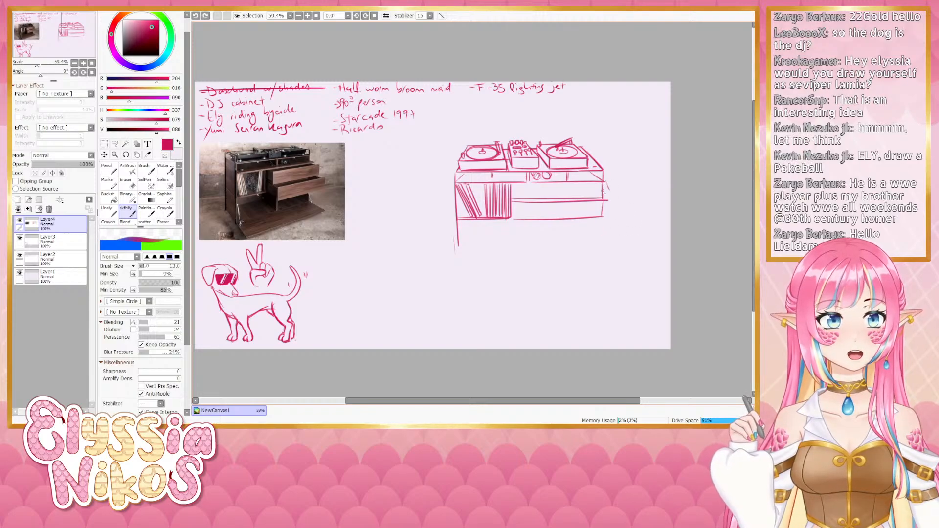
left_click_drag(604, 183, 602, 252)
left_click_drag(463, 251, 633, 249)
key("ctrl+z")
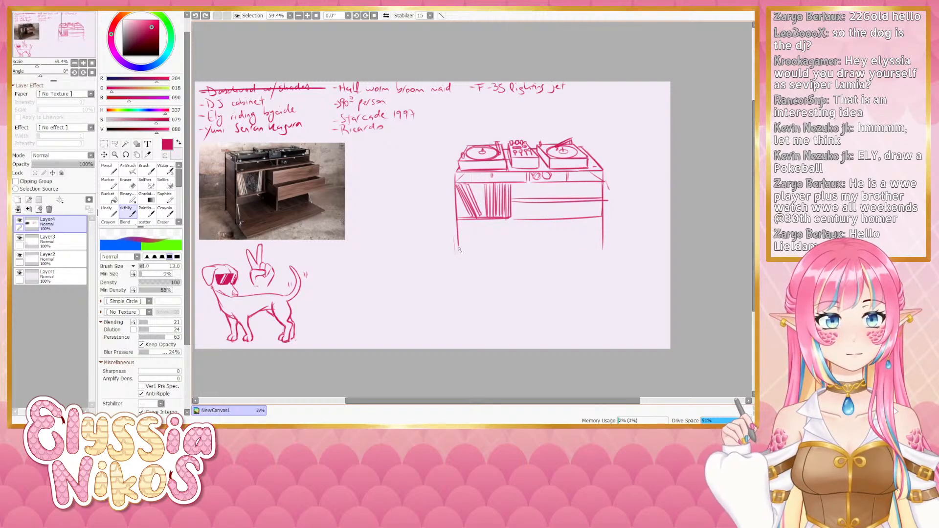
left_click_drag(458, 250, 611, 248)
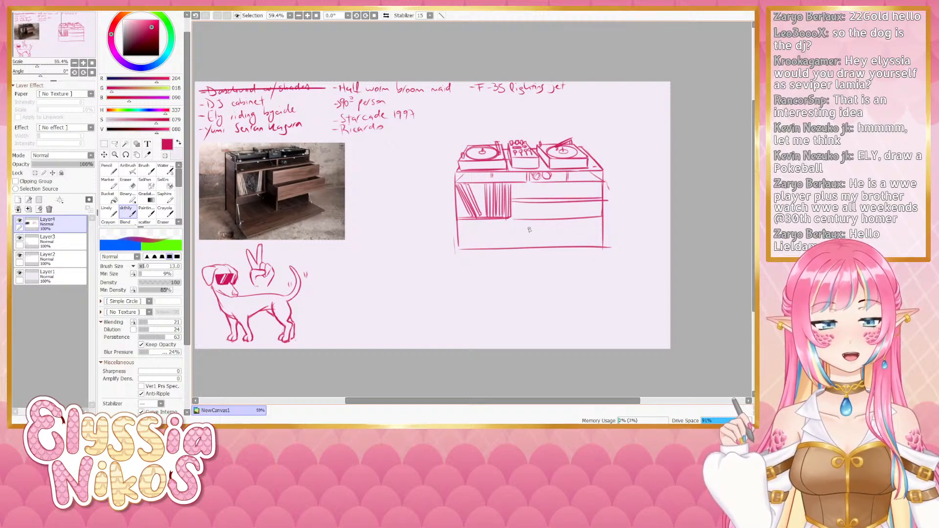
mouse_move(532, 218)
left_mouse_down()
mouse_move(535, 250)
mouse_move(537, 239)
mouse_move(527, 239)
left_mouse_up()
key("ctrl+z")
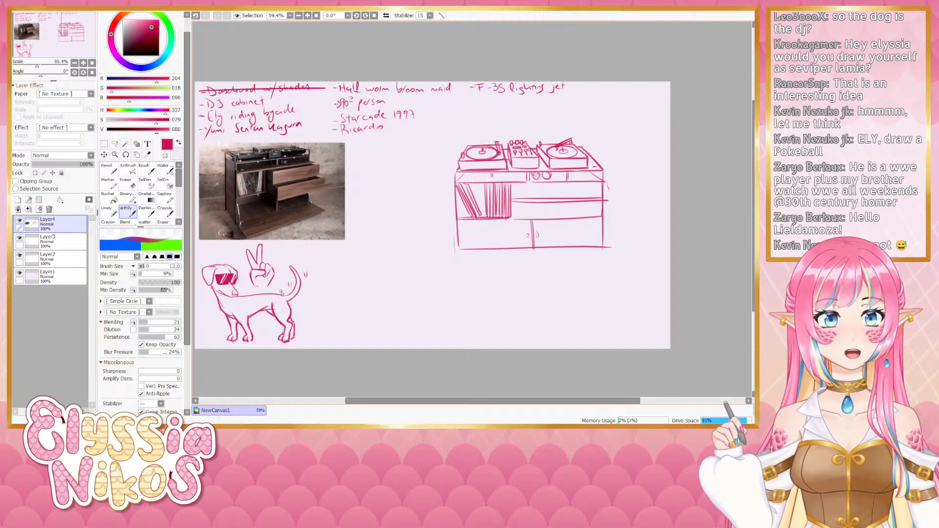
Select the cabinet reference photo with a rectangular selection, delete it and clear the selection
left_click_drag(428, 266, 481, 249)
left_click(104, 143)
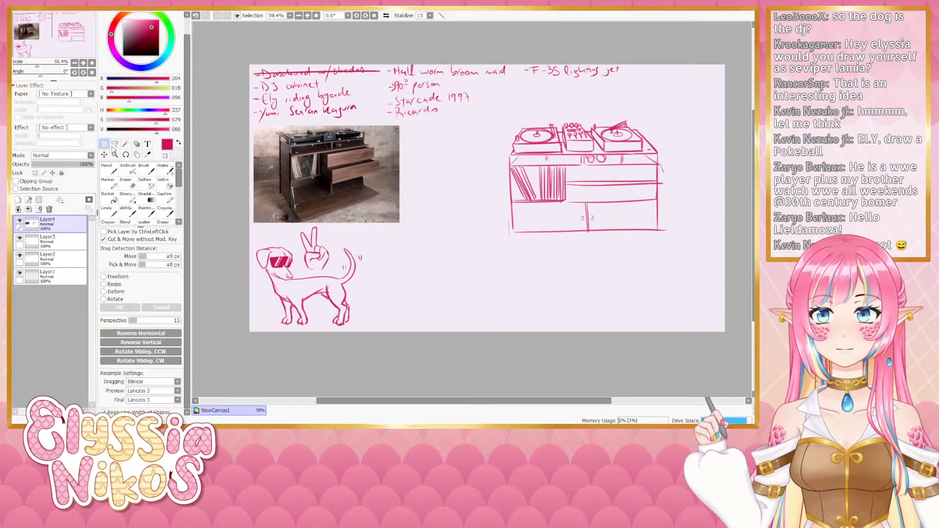
left_click_drag(250, 119, 414, 225)
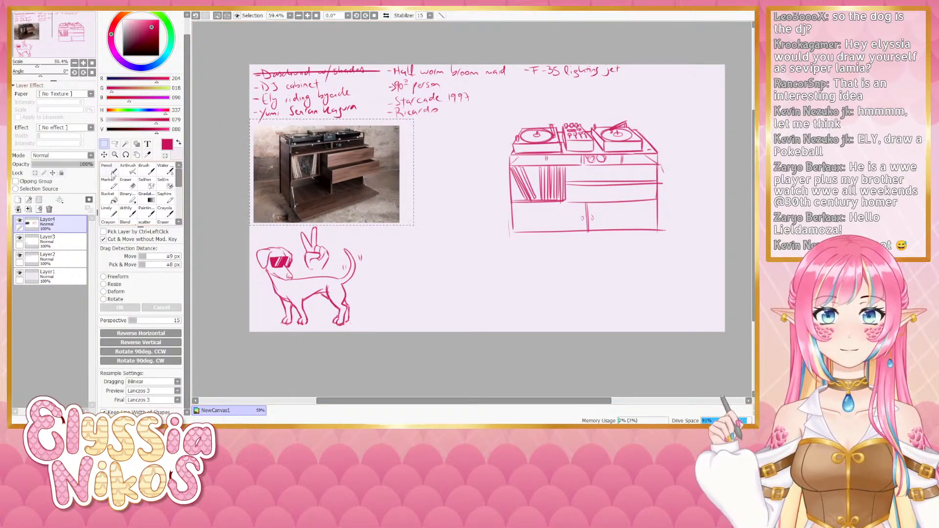
left_click(39, 209)
key("ctrl+d")
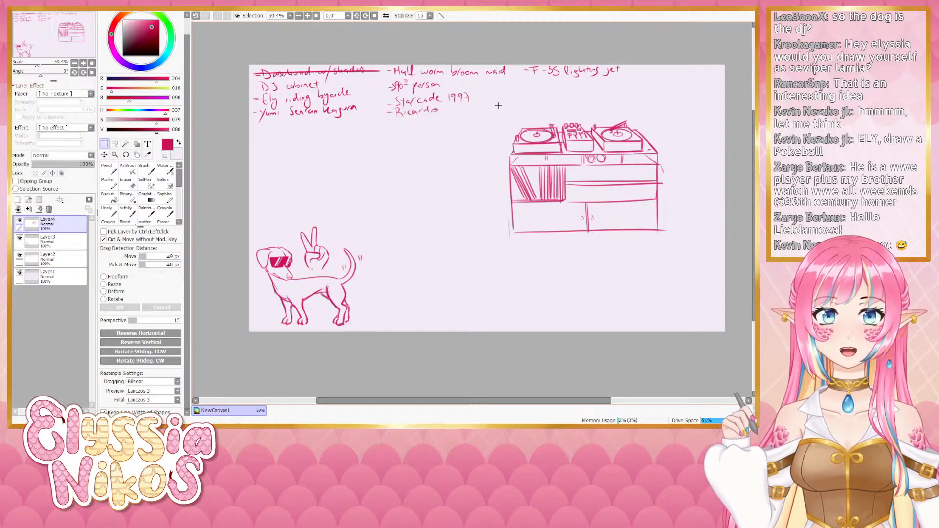
Scale down the finished cabinet sketch with a free transform and place it beside the dog at the canvas's lower edge
left_click_drag(499, 105, 694, 254)
key("ctrl+t")
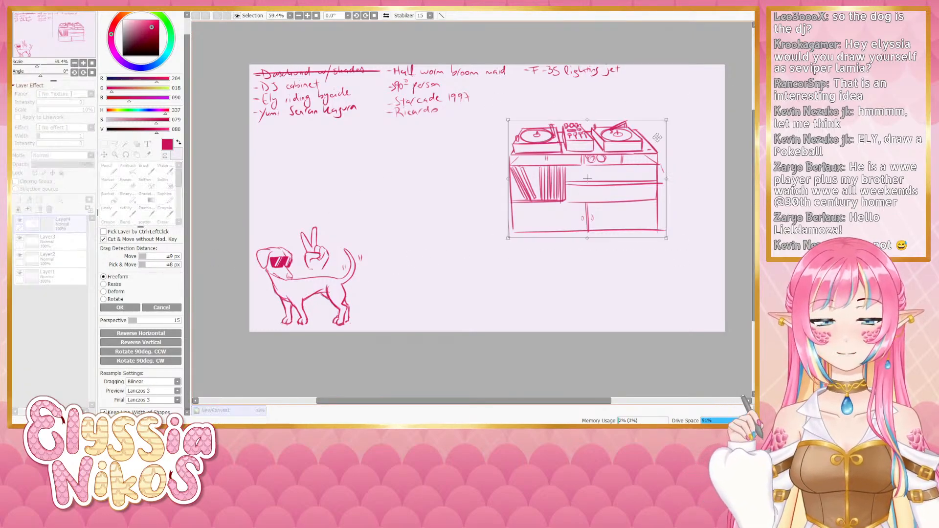
left_click_drag(657, 138, 614, 171)
left_click_drag(557, 196, 429, 292)
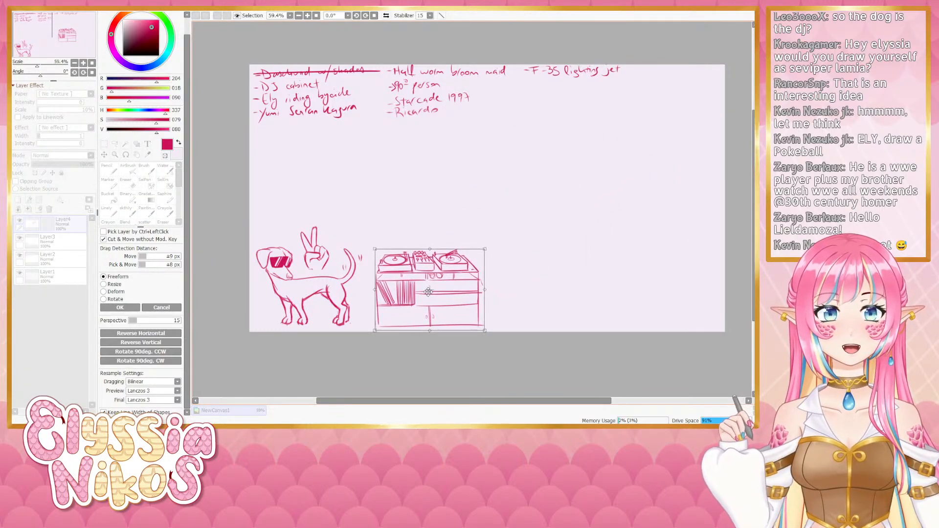
left_click(119, 307)
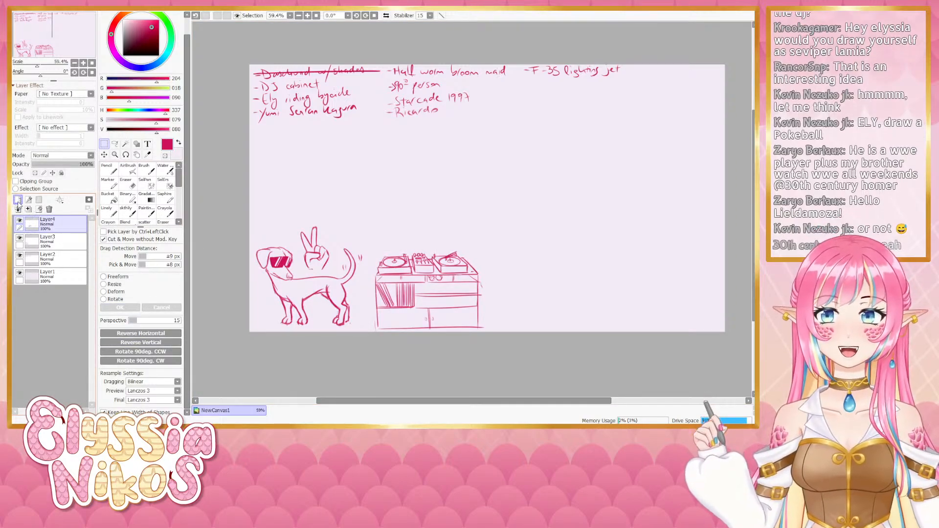
Cross out "DJ cabinet" on Layer2 with the Linely brush and add "King of my world" below the fighting jet request
left_click(117, 212)
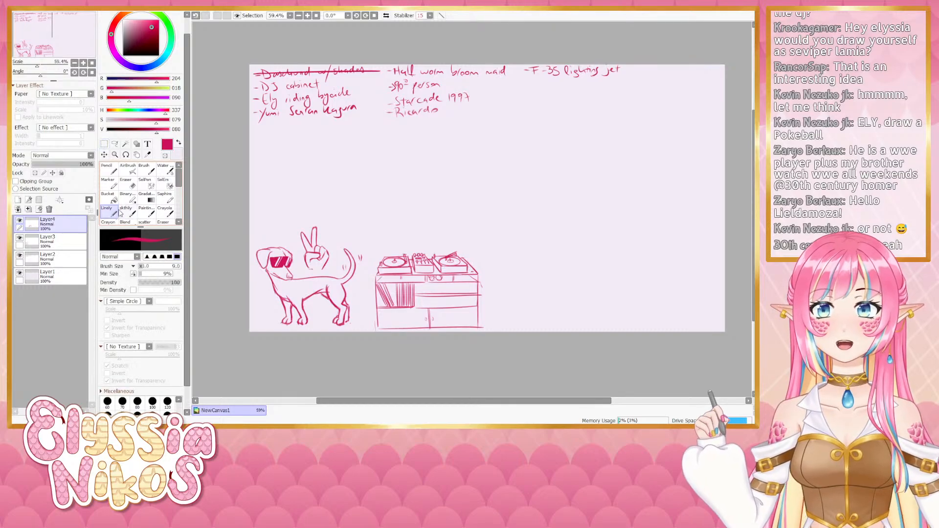
left_click(54, 258)
left_click_drag(252, 89, 342, 84)
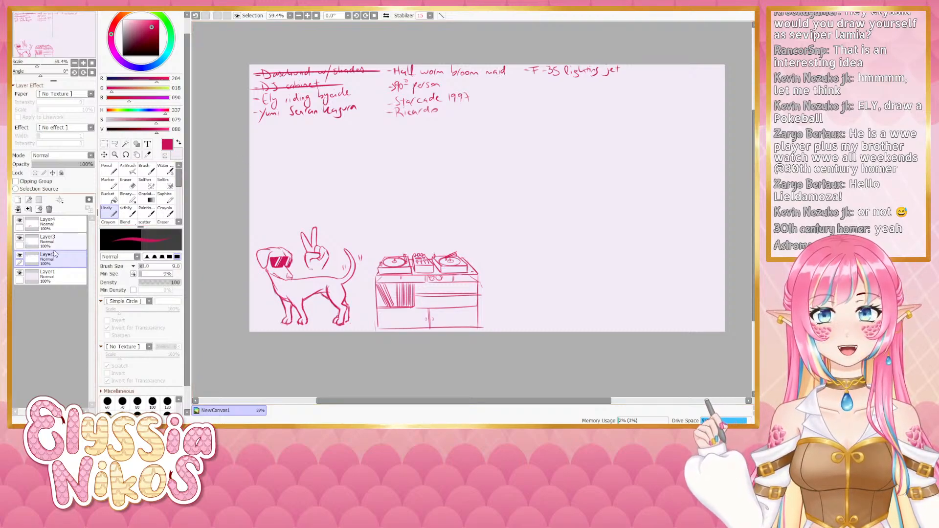
mouse_move(522, 86)
left_mouse_down()
mouse_move(589, 95)
mouse_move(627, 80)
mouse_move(629, 89)
left_mouse_up()
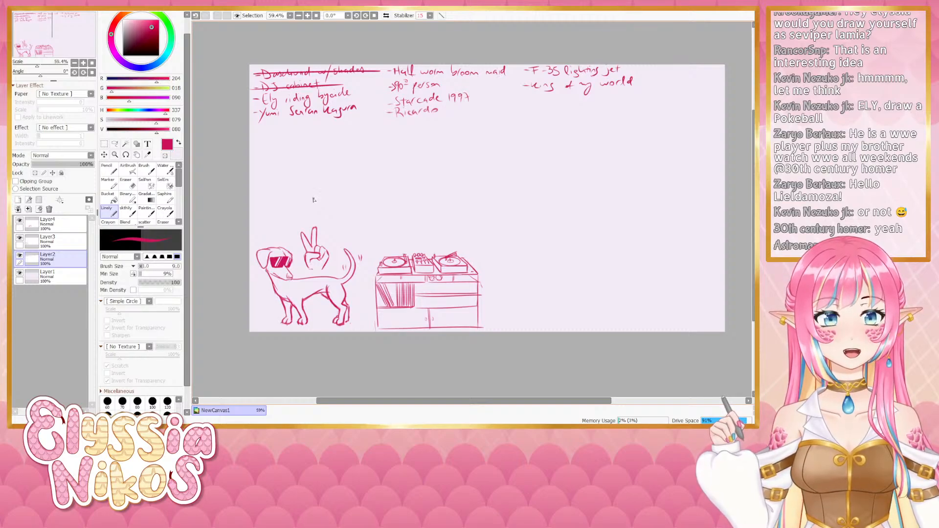
Raise the brush size to 17 and try out strokes in the empty area above the dog, undoing them
key("bracketright")
key("bracketright")
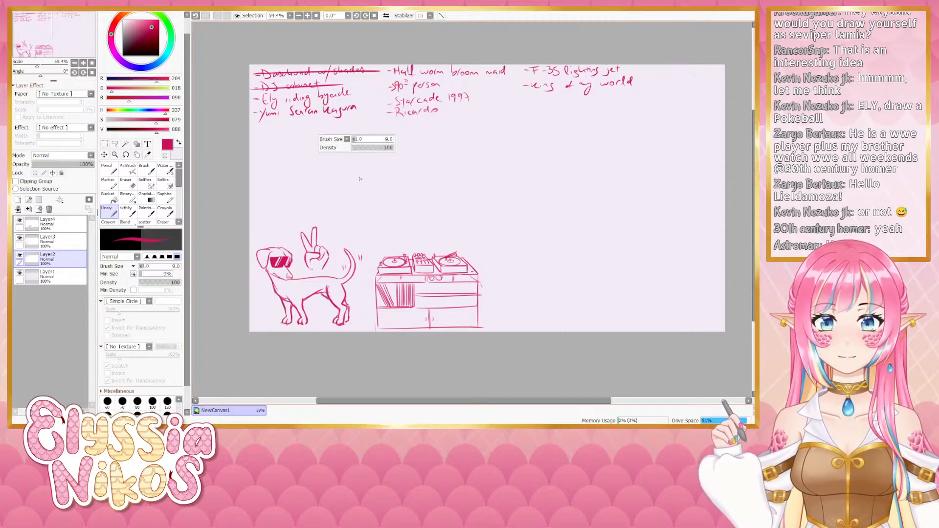
left_click_drag(298, 155, 317, 163)
mouse_move(319, 152)
left_mouse_down()
mouse_move(310, 144)
mouse_move(297, 156)
left_mouse_up()
key("ctrl+z")
key("ctrl+z")
Draw a large upright oval with a vertical centre line below the last request column, undoing the attempts that miss
mouse_move(556, 174)
left_mouse_down()
mouse_move(581, 211)
mouse_move(586, 159)
mouse_move(561, 193)
mouse_move(610, 198)
mouse_move(564, 186)
mouse_move(567, 176)
mouse_move(612, 211)
mouse_move(579, 166)
mouse_move(571, 202)
mouse_move(618, 168)
mouse_move(587, 216)
left_mouse_up()
key("ctrl+z")
key("ctrl+z")
key("ctrl+z")
key("ctrl+z")
key("ctrl+z")
key("ctrl+z")
key("ctrl+z")
mouse_move(575, 144)
left_mouse_down()
mouse_move(570, 154)
mouse_move(584, 191)
mouse_move(570, 131)
mouse_move(606, 190)
mouse_move(611, 142)
mouse_move(567, 161)
mouse_move(595, 126)
mouse_move(597, 202)
left_mouse_up()
key("ctrl+z")
key("ctrl+z")
key("ctrl+z")
key("ctrl+z")
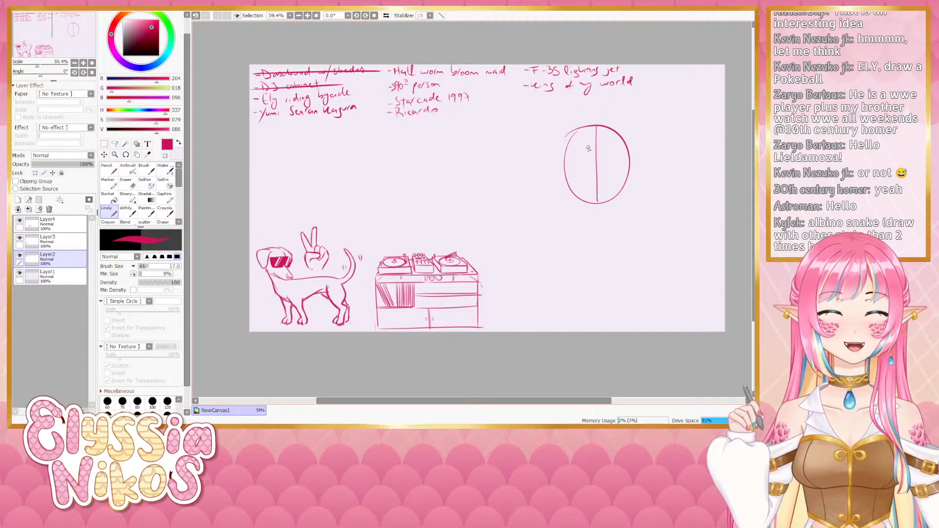
left_click_drag(581, 128, 582, 204)
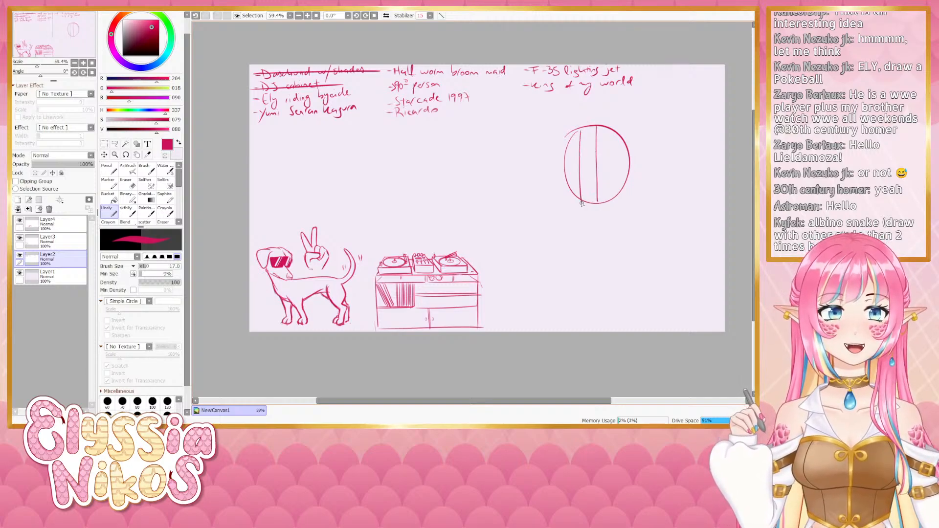
key("ctrl+z")
left_click_drag(580, 129, 583, 199)
key("ctrl+z")
left_click_drag(580, 129, 583, 201)
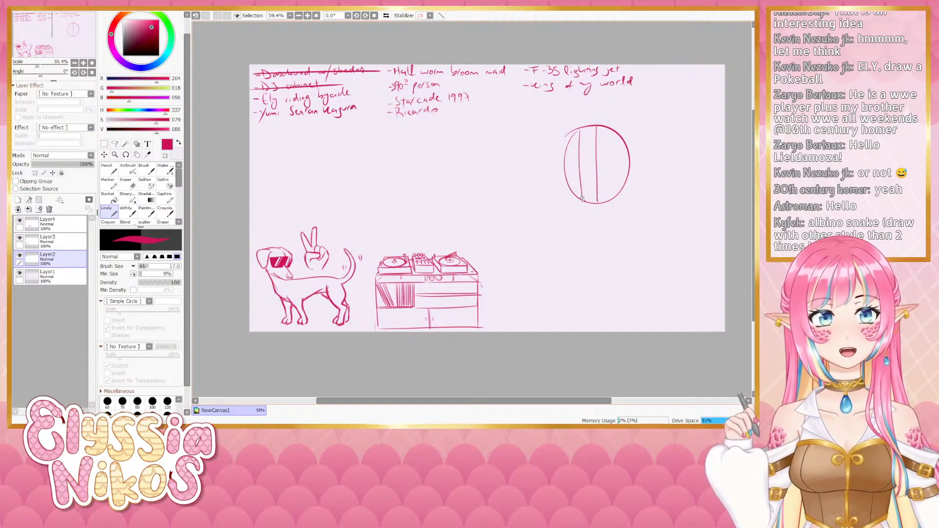
left_click_drag(571, 134, 571, 200)
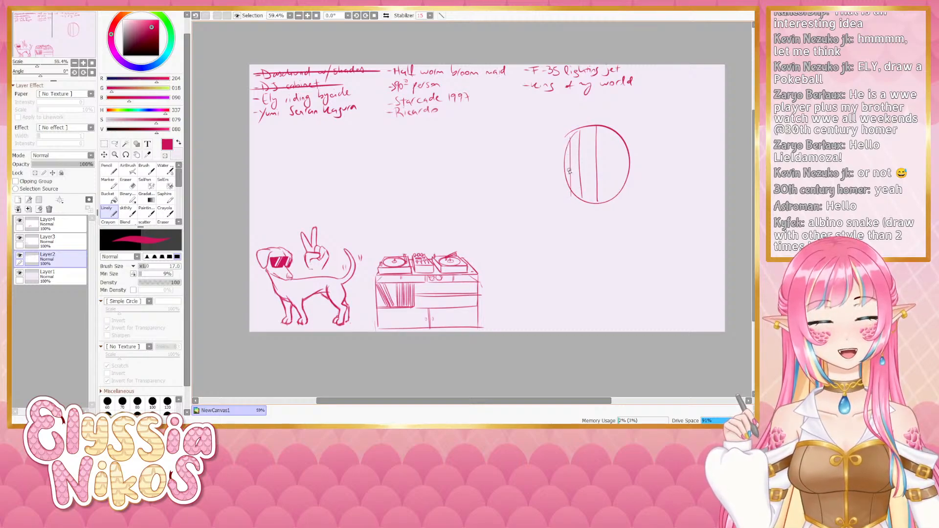
key("ctrl+z")
key("ctrl+z")
key("ctrl+z")
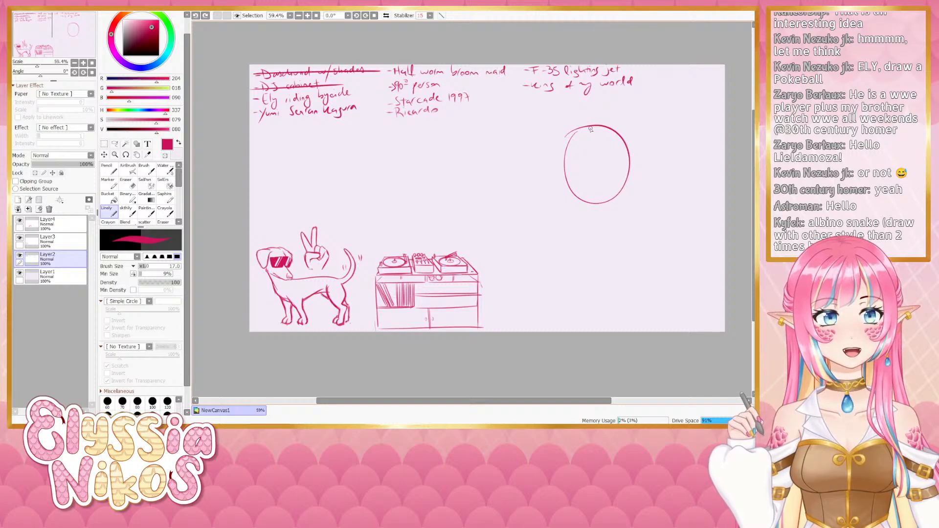
Try curved guide lines across the large upright oval, then undo them together with the oval itself
left_click_drag(581, 134, 584, 198)
key("ctrl+z")
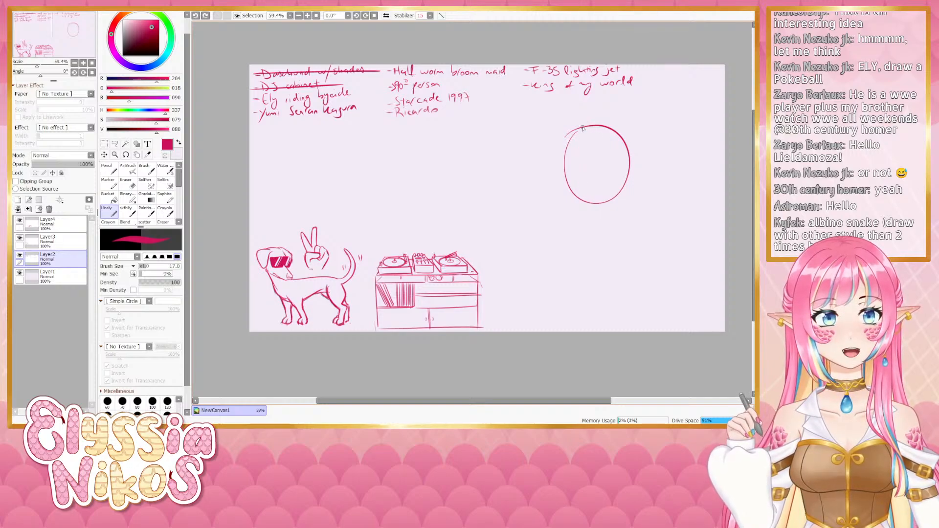
mouse_move(583, 129)
left_mouse_down()
mouse_move(575, 162)
mouse_move(584, 200)
mouse_move(620, 174)
left_mouse_up()
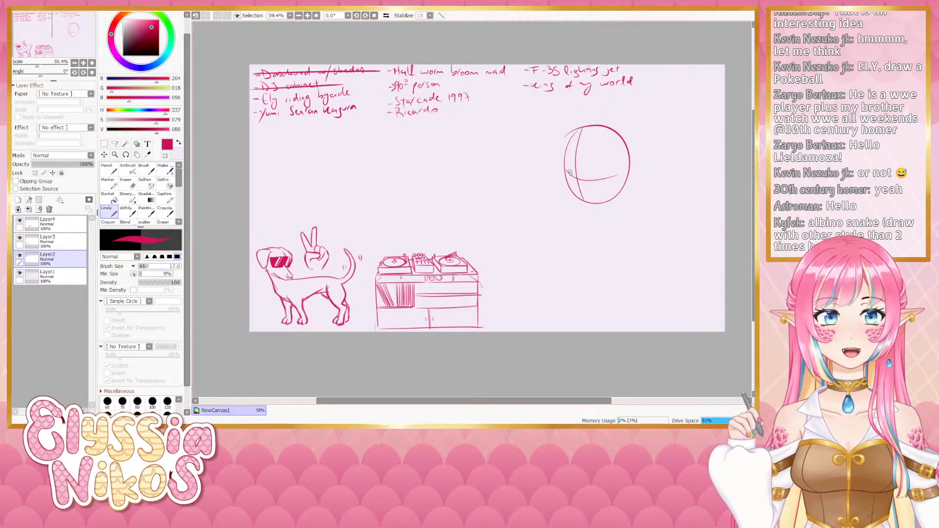
key("ctrl+z")
left_click_drag(566, 162, 627, 166)
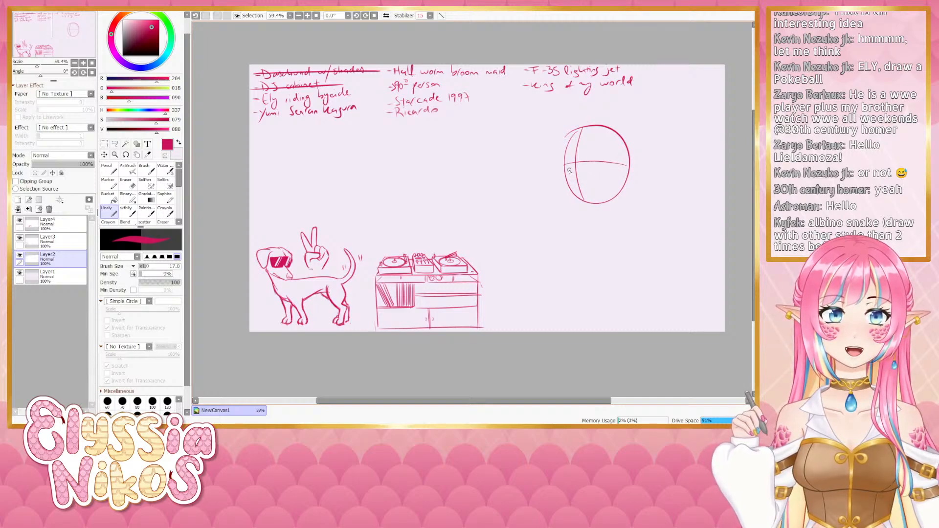
key("ctrl+z")
left_click_drag(565, 163, 627, 165)
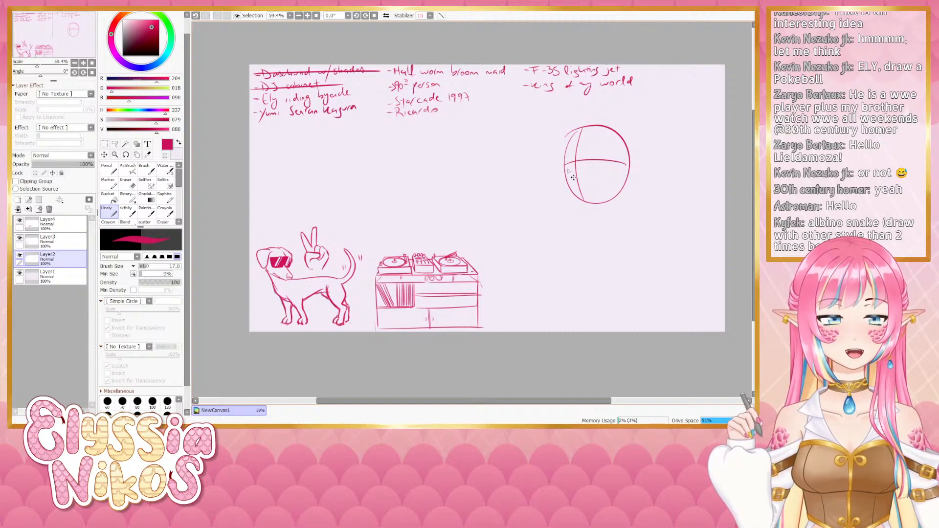
key("ctrl+z")
key("ctrl+z")
key("ctrl+z")
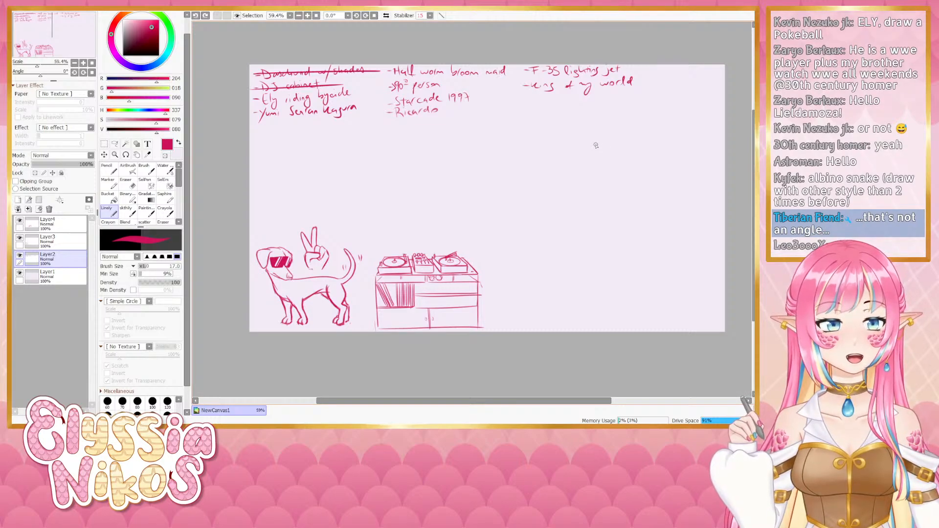
Draw a circle with a straight vertical centre line below the last request column, undoing the attempts that miss
mouse_move(594, 130)
left_mouse_down()
mouse_move(630, 166)
mouse_move(619, 130)
left_mouse_up()
key("ctrl+z")
mouse_move(577, 151)
left_mouse_down()
mouse_move(633, 162)
mouse_move(579, 156)
mouse_move(624, 139)
mouse_move(631, 161)
mouse_move(577, 166)
mouse_move(636, 147)
left_mouse_up()
key("ctrl+z")
key("ctrl+z")
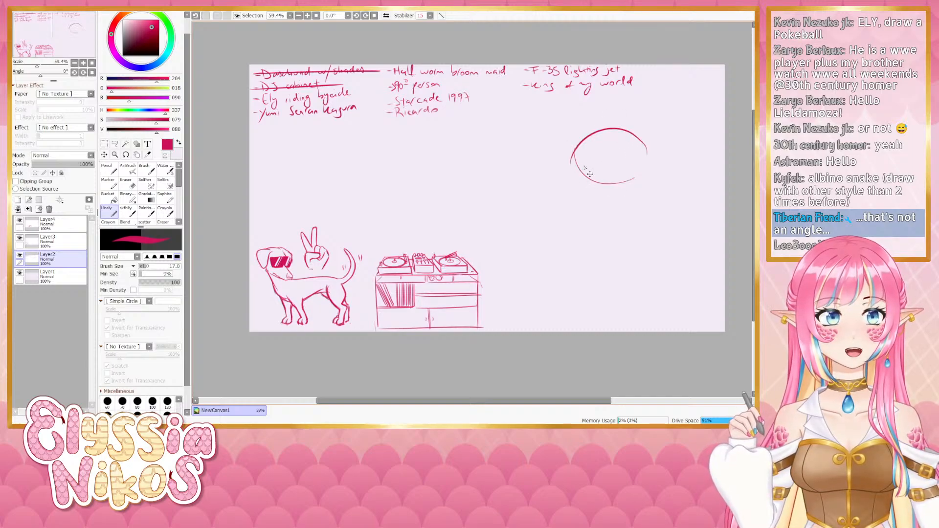
key("ctrl+z")
mouse_move(568, 159)
left_mouse_down()
mouse_move(643, 155)
mouse_move(574, 173)
mouse_move(592, 152)
mouse_move(595, 189)
left_mouse_up()
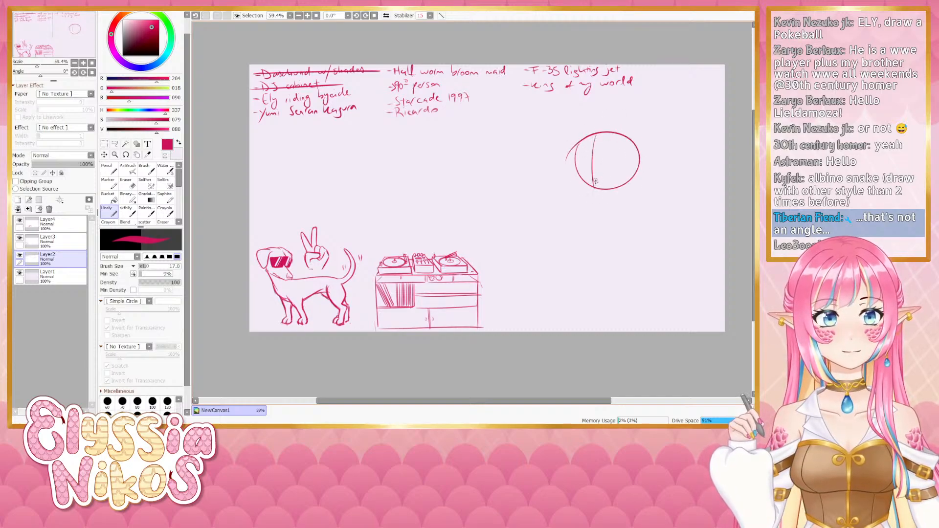
key("ctrl+z")
left_click_drag(606, 132, 605, 190)
key("ctrl+z")
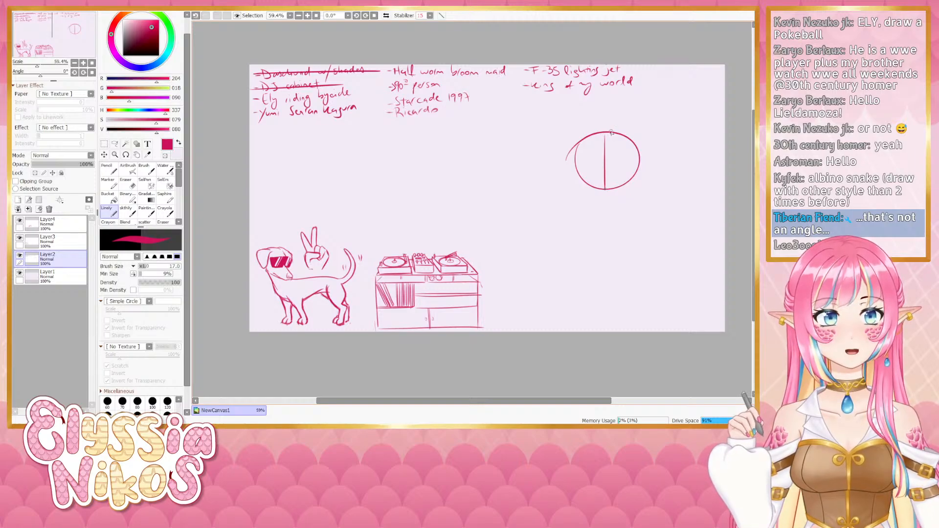
Add a small mark above the circle, then erase it and the stray line outside the circle's upper left edge
left_click_drag(605, 130, 613, 126)
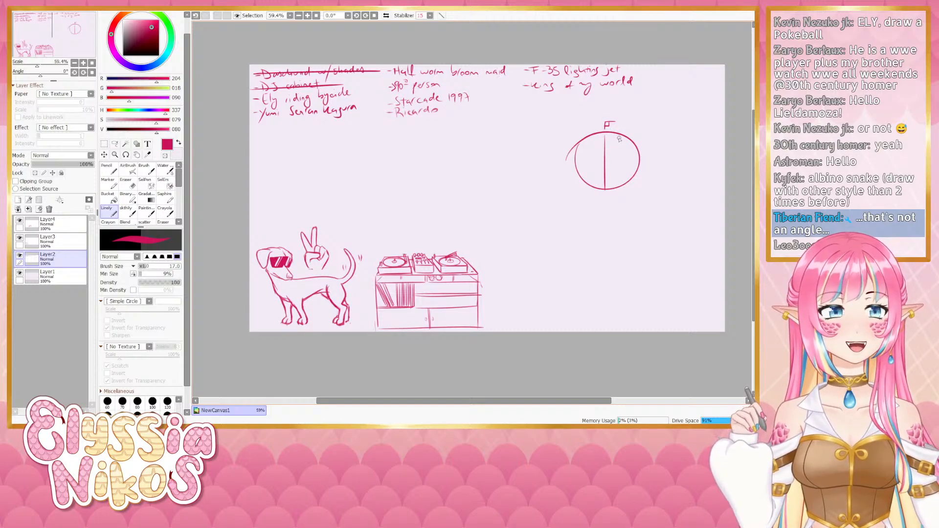
key("e")
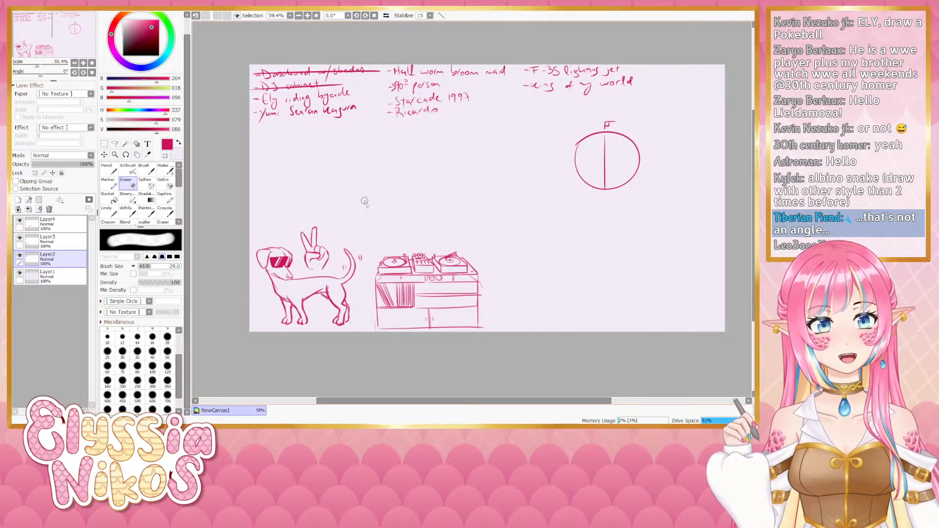
left_click_drag(631, 126, 604, 125)
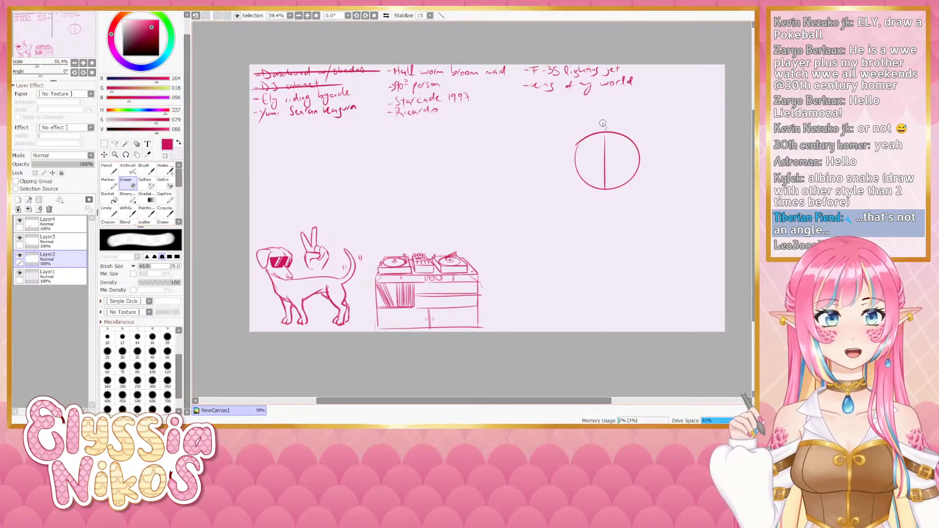
Sketch a curved vertical guide near the circle's left edge and a curved horizontal guide across it, redoing the strokes that miss
left_click(125, 211)
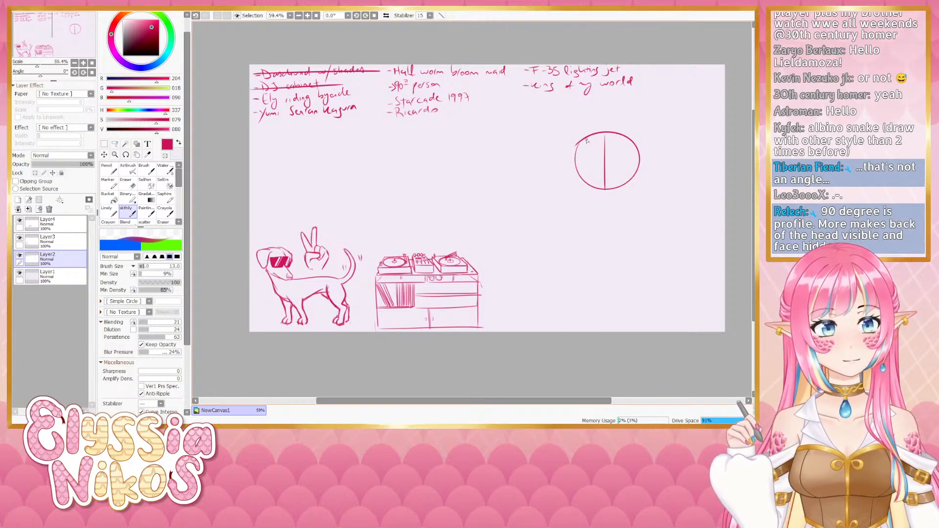
left_click_drag(583, 141, 582, 181)
key("ctrl+z")
mouse_move(587, 138)
left_mouse_down()
mouse_move(587, 187)
mouse_move(583, 172)
mouse_move(638, 163)
left_mouse_up()
key("ctrl+z")
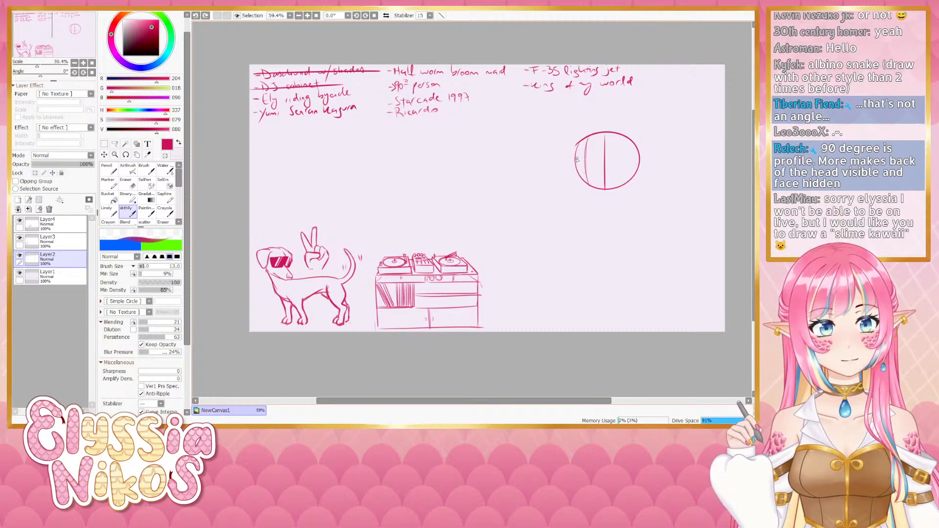
key("ctrl+y")
key("ctrl+z")
key("ctrl+y")
key("ctrl+z")
left_click_drag(577, 168, 631, 158)
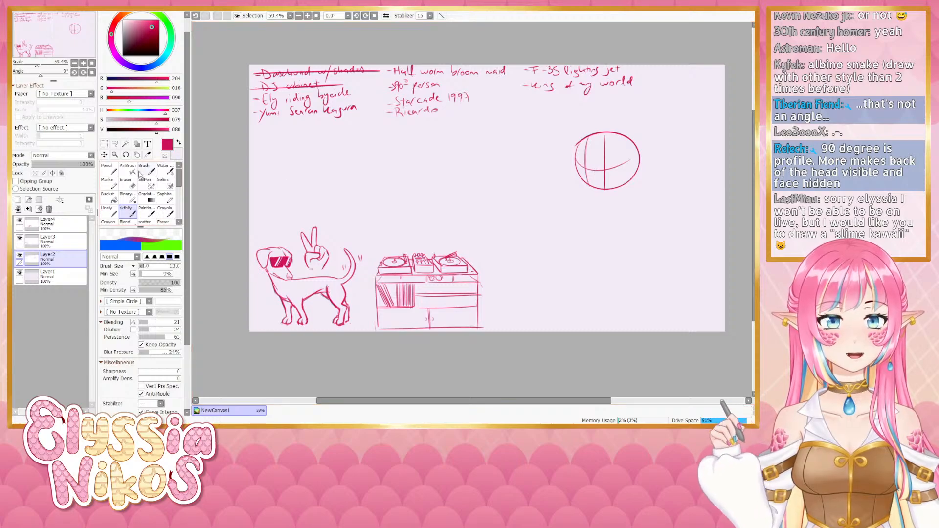
Erase the straight vertical centre line inside the circle and return to the sketching brush
key("e")
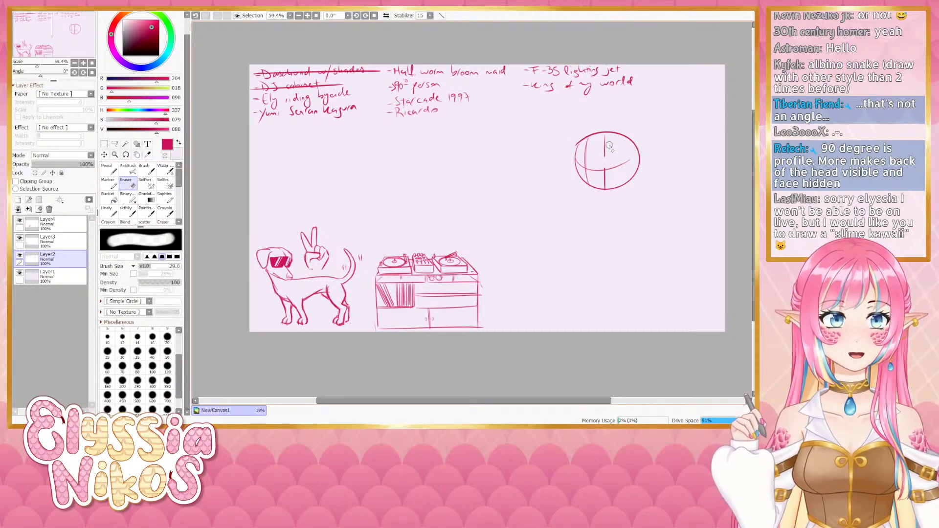
left_click_drag(606, 173, 608, 188)
left_click(128, 211)
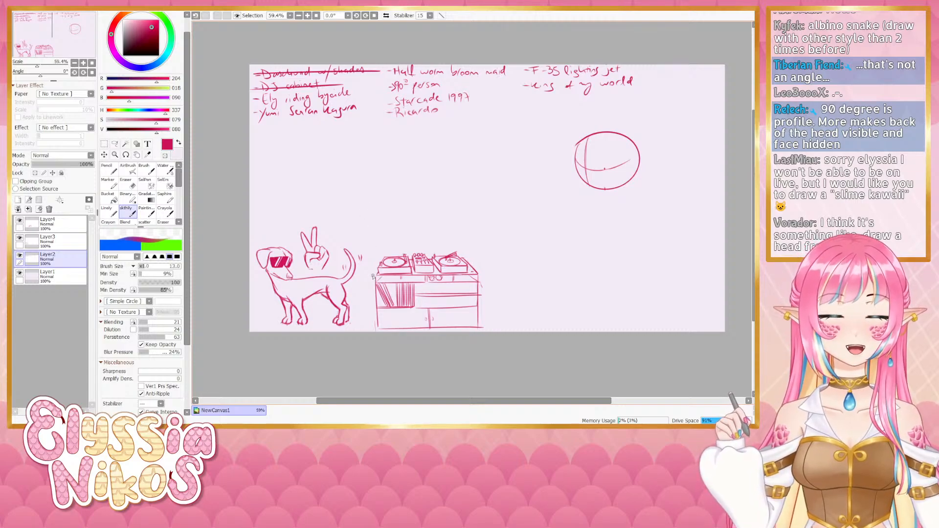
key("b")
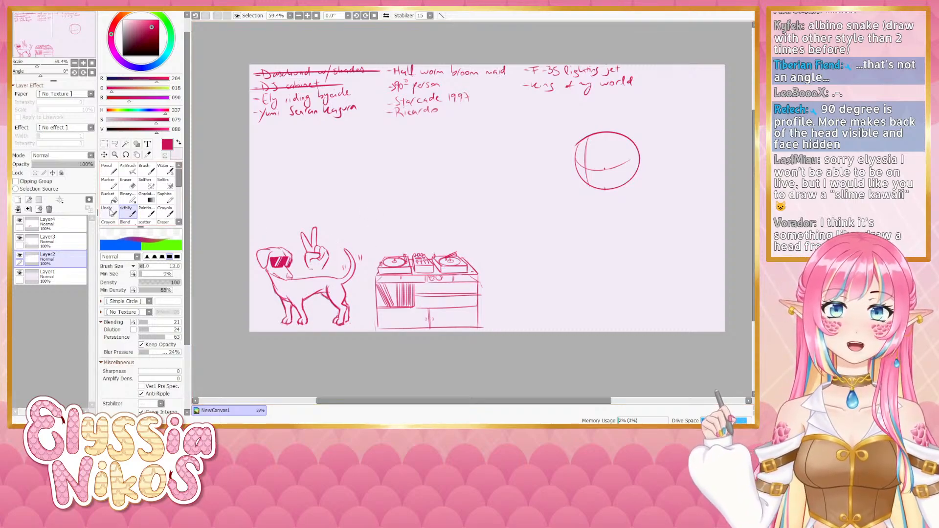
mouse_move(348, 233)
left_mouse_down()
mouse_move(343, 239)
mouse_move(362, 233)
left_mouse_up()
left_click_drag(370, 227, 369, 238)
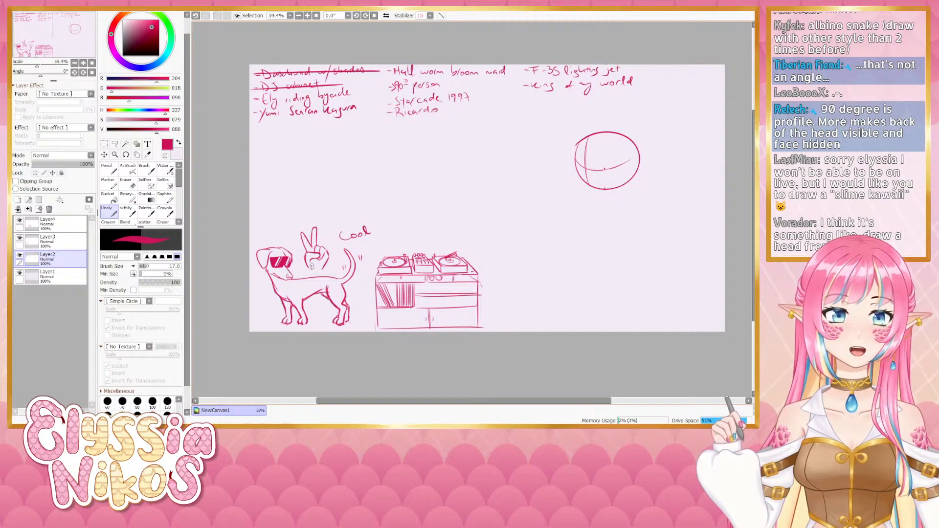
key("ctrl+z")
key("ctrl+z")
key("ctrl+z")
key("ctrl+z")
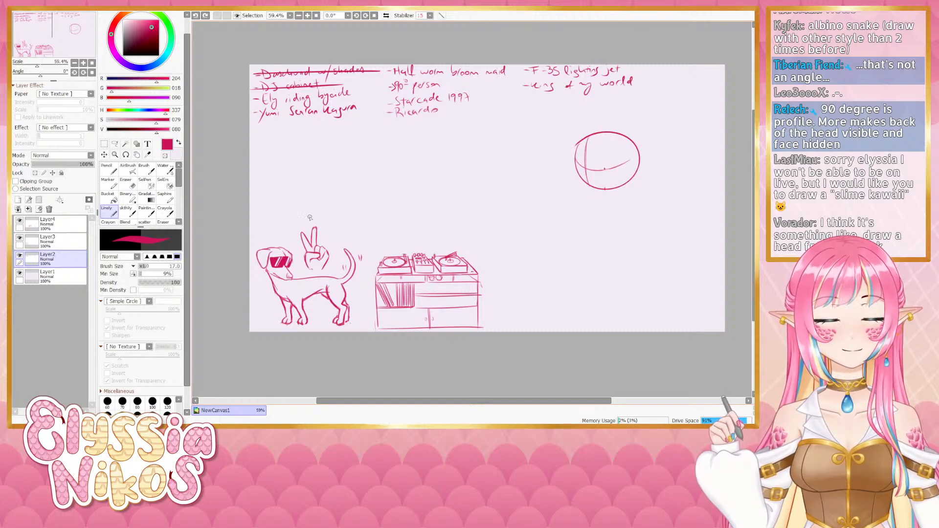
Handwrite "Ely seviper" as a new request below "King of my world" in the last column
mouse_move(522, 97)
left_mouse_down()
mouse_move(578, 93)
mouse_move(579, 105)
mouse_move(596, 97)
left_mouse_up()
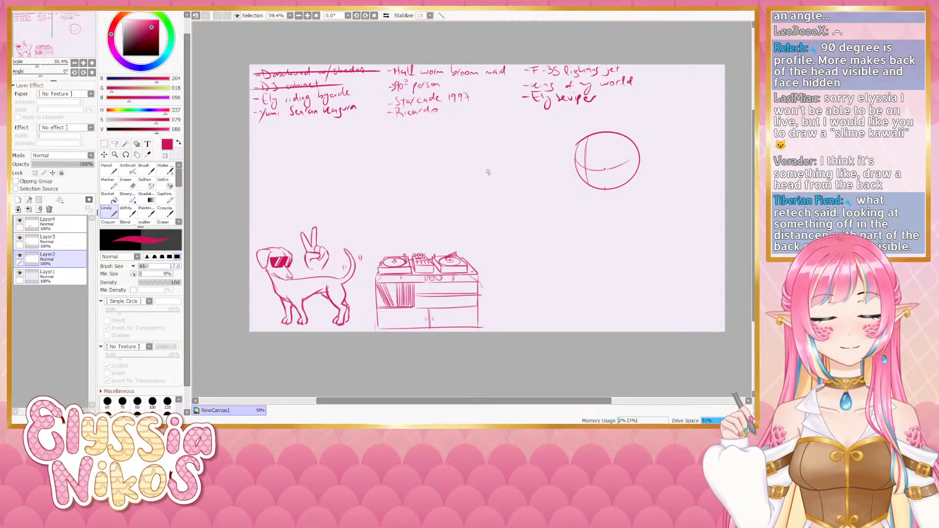
On Layer3, draw a small Poké Ball beside the DJ cabinet with a solid pinkish-red upper half, undoing strokes that miss
left_click(127, 211)
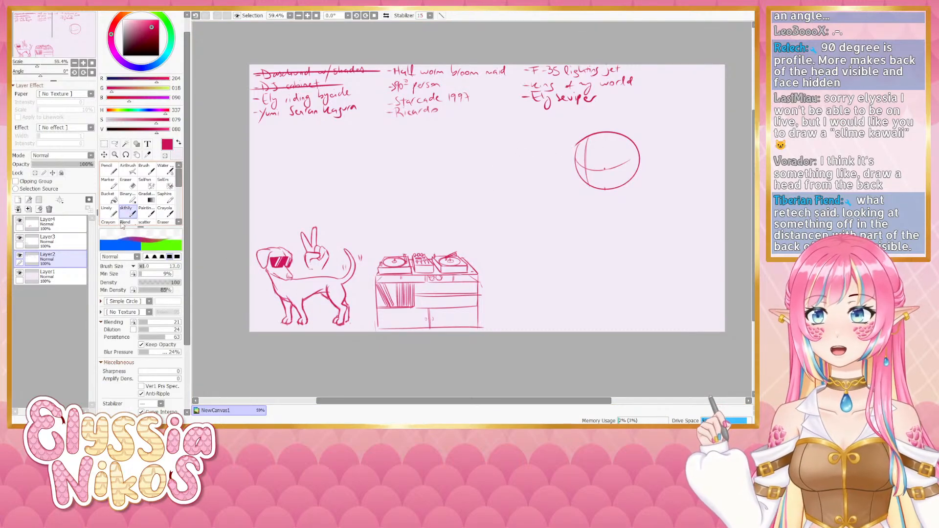
left_click(59, 240)
mouse_move(518, 271)
left_mouse_down()
mouse_move(519, 284)
mouse_move(508, 282)
mouse_move(538, 271)
mouse_move(533, 263)
mouse_move(506, 277)
mouse_move(547, 280)
mouse_move(509, 271)
mouse_move(518, 280)
mouse_move(545, 272)
mouse_move(511, 277)
mouse_move(523, 276)
left_mouse_up()
key("ctrl+z")
key("ctrl+z")
key("ctrl+z")
key("ctrl+z")
key("ctrl+z")
left_click(525, 279)
key("ctrl+z")
key("ctrl+z")
key("ctrl+z")
key("ctrl+z")
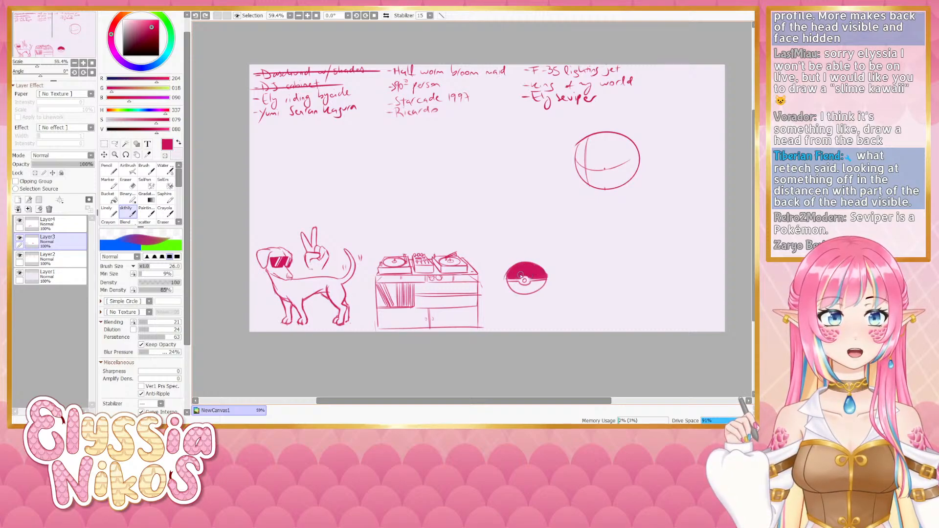
Paint the Poké Ball's centre band and button ring in dark red on Layer3 and tidy them with the eraser at size 10
left_click(126, 132)
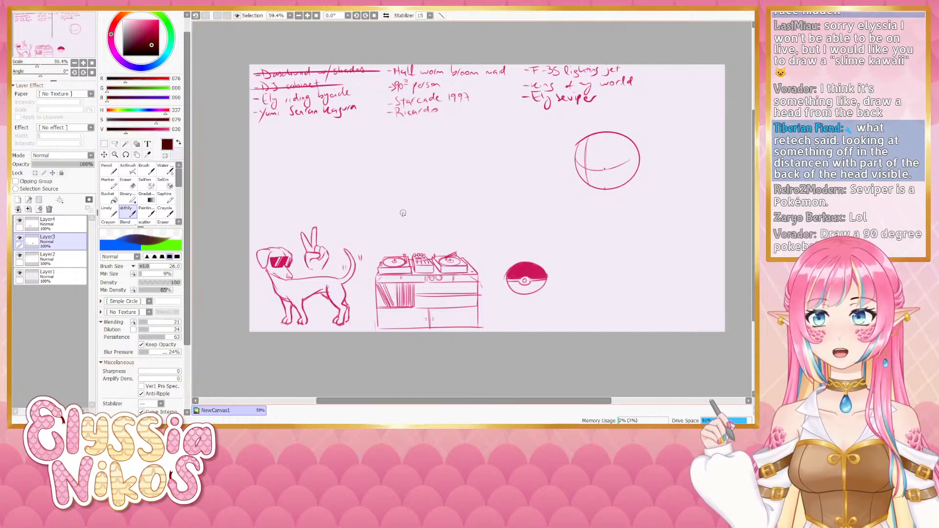
mouse_move(506, 279)
left_mouse_down()
mouse_move(546, 279)
mouse_move(505, 276)
left_mouse_up()
key("e")
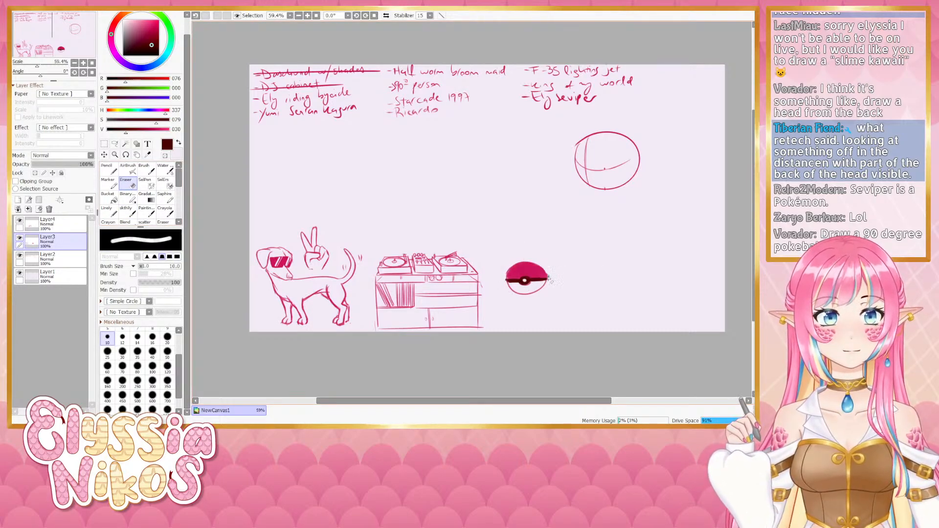
left_click(126, 211)
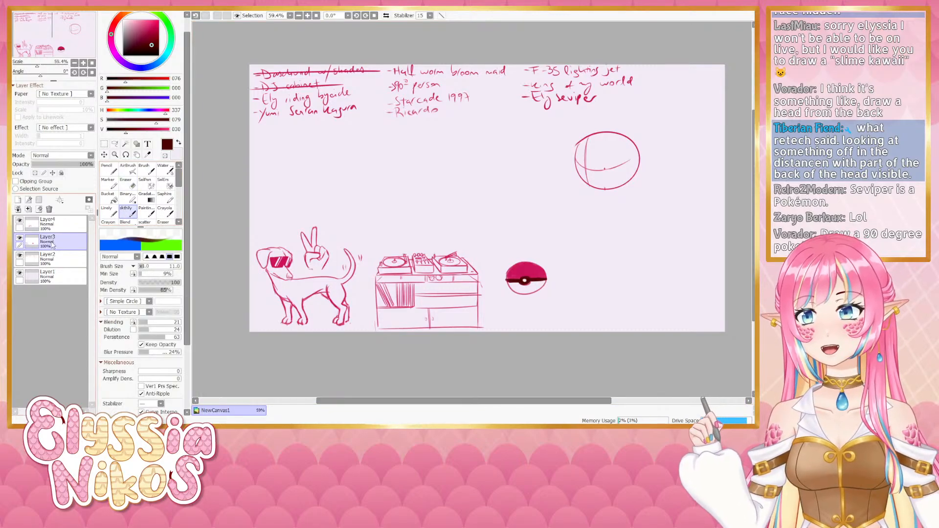
left_click(63, 229)
left_click(77, 243)
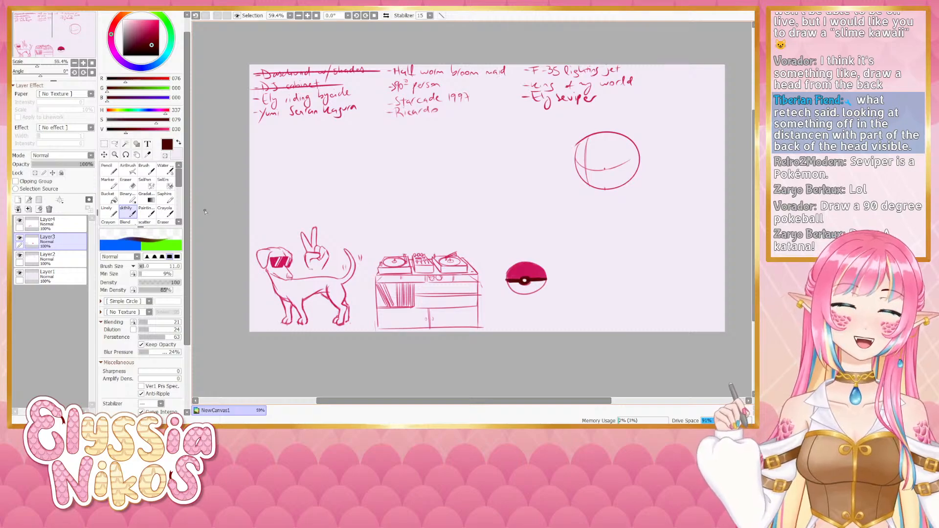
Trim the Poké Ball's outer edge with the eraser at size 21 and touch up its outline in the sampled pinkish red
left_click(133, 188)
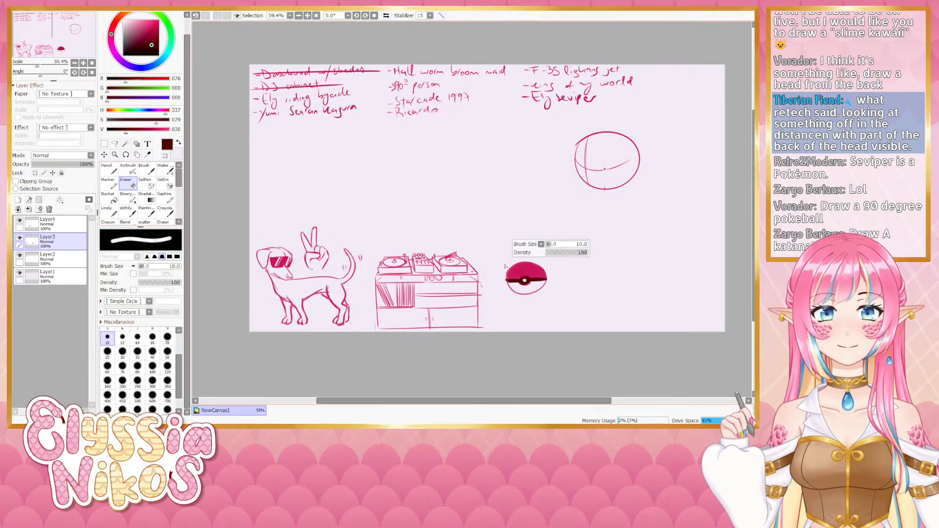
left_click_drag(505, 266, 511, 264)
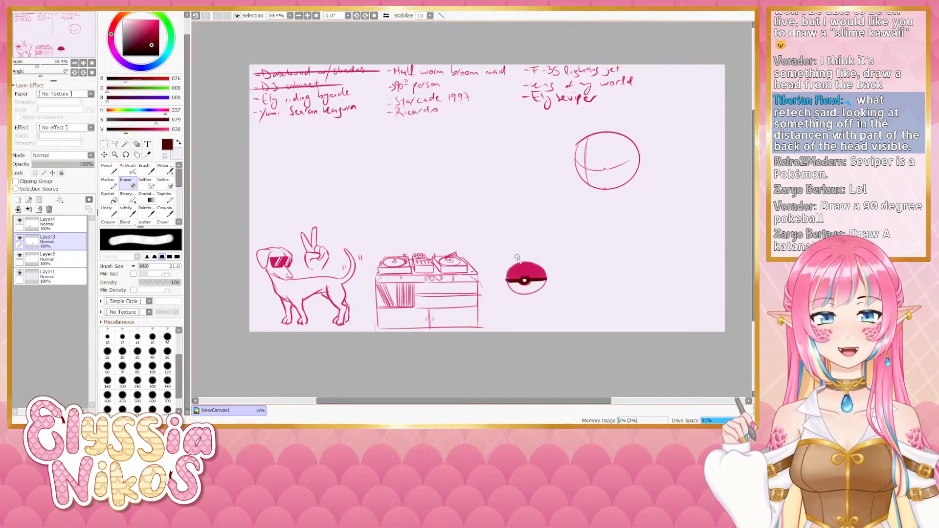
left_click(514, 266)
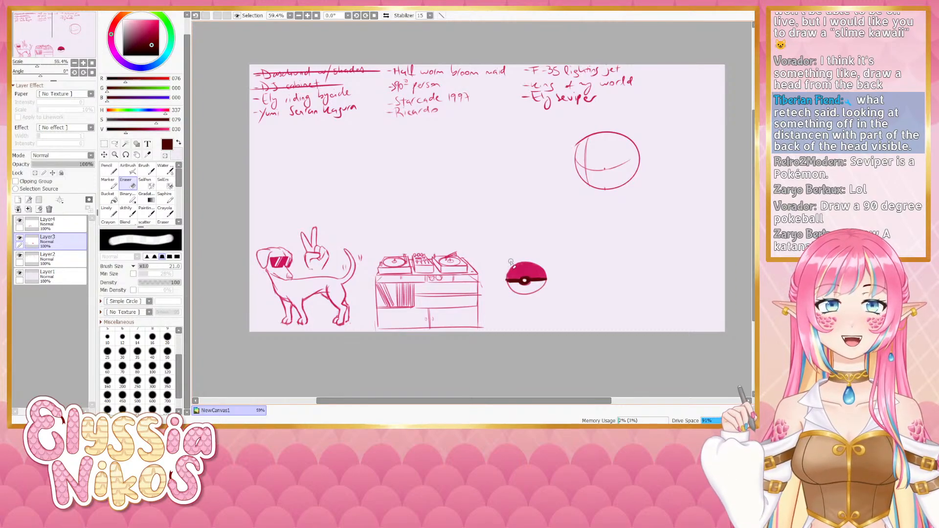
key("ctrl+z")
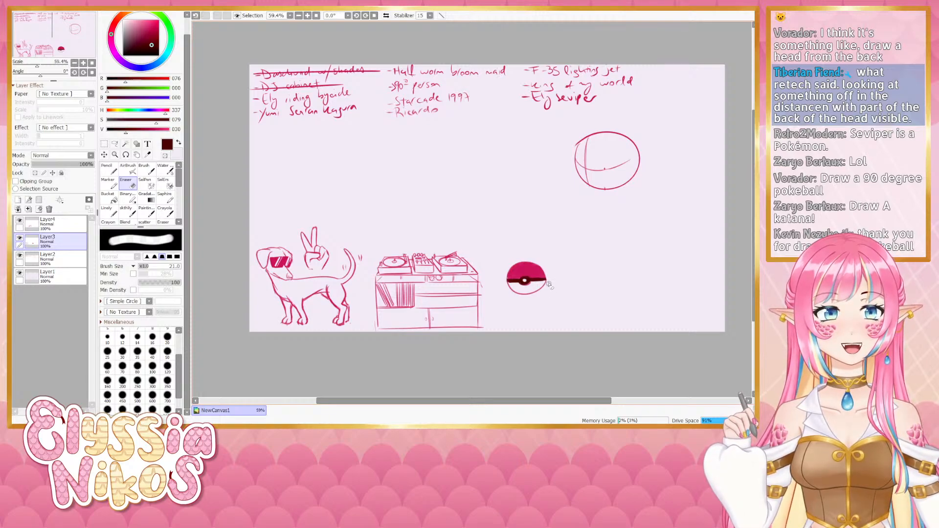
left_click(131, 214)
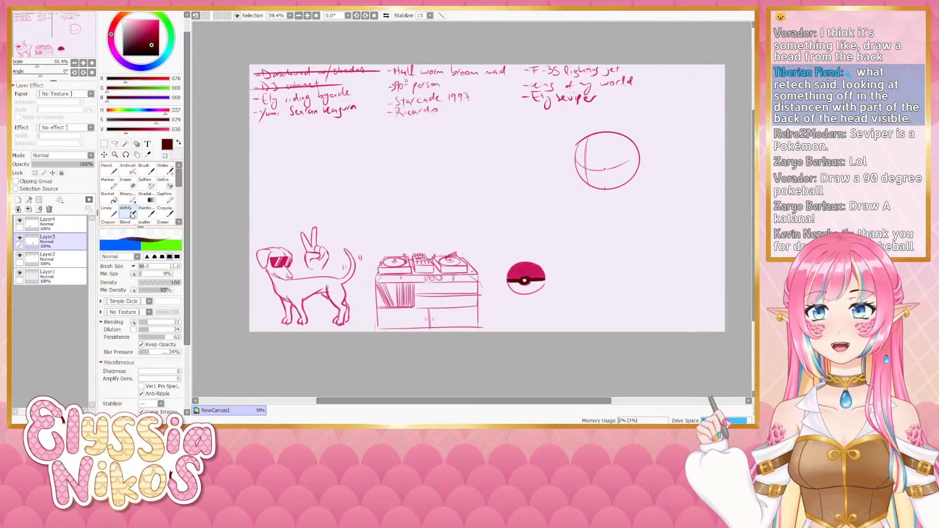
left_click(538, 268, "alt")
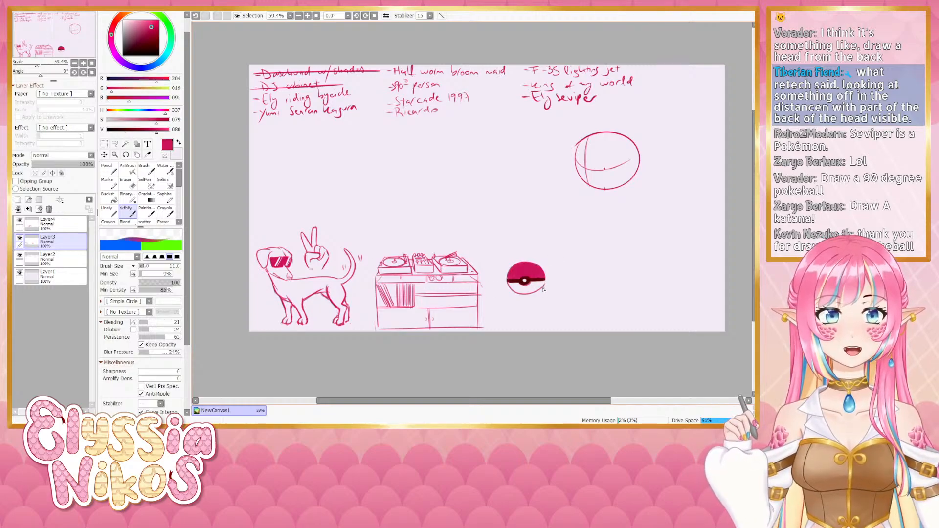
On Layer3, sketch a tiny, flat snake-like squiggle just beside the DJ cabinet's lower edge, undoing strokes that miss
key("ctrl+z")
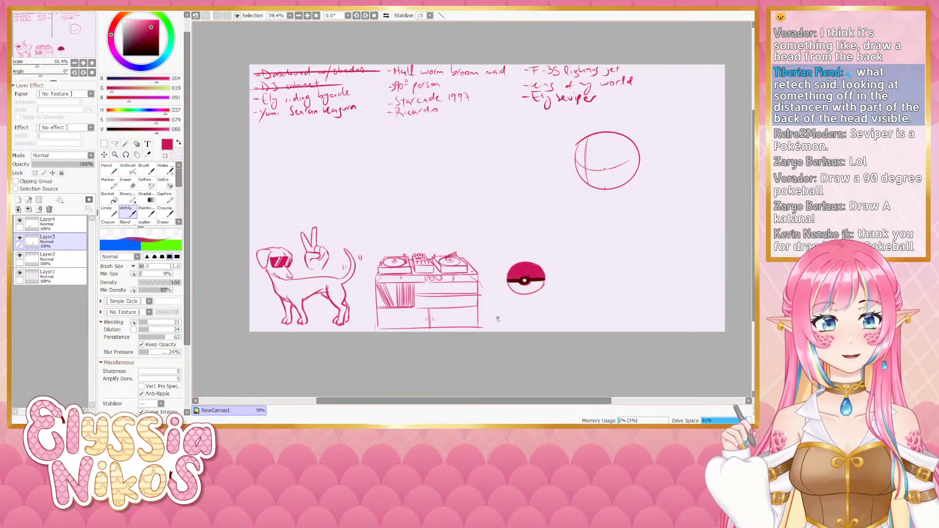
key("ctrl+z")
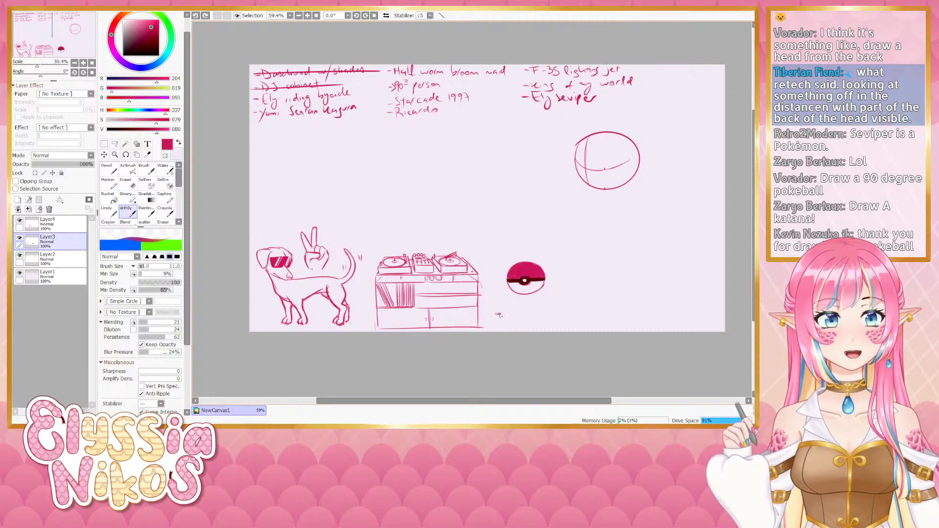
left_click_drag(503, 312, 501, 313)
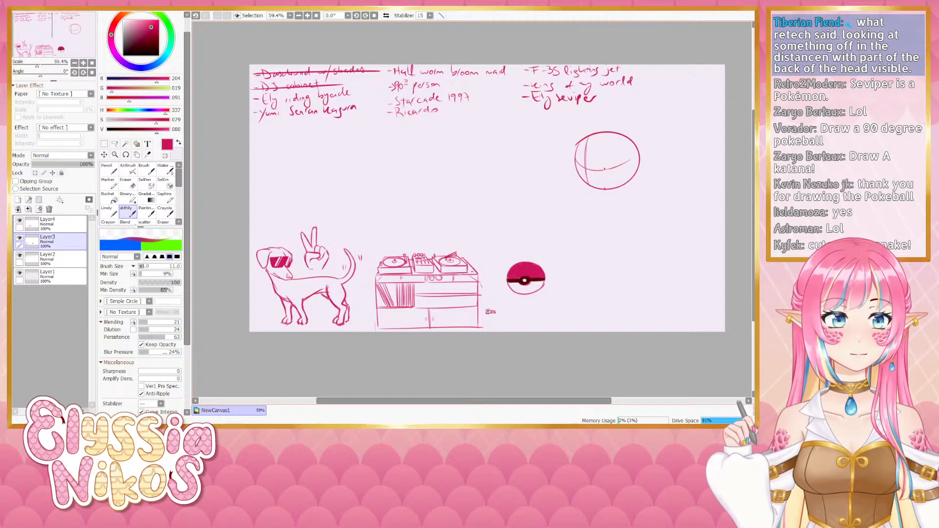
key("ctrl+z")
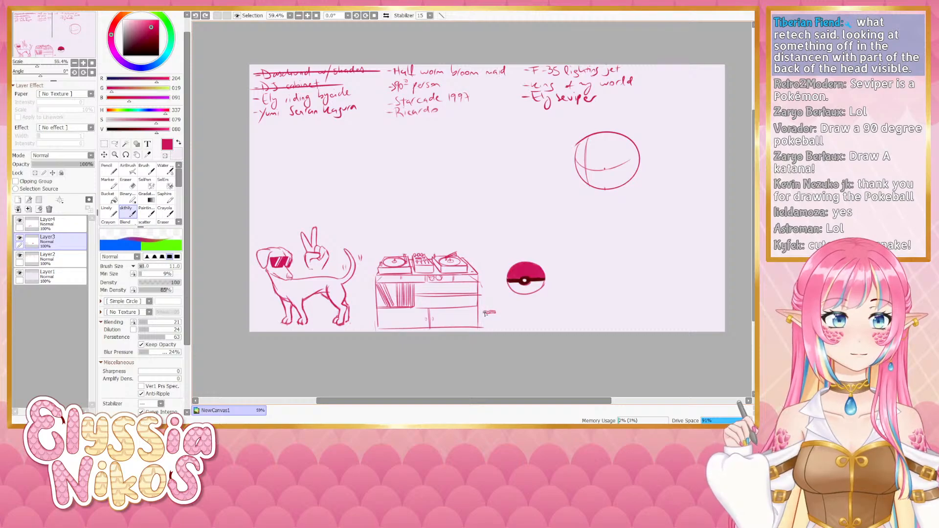
left_click_drag(484, 313, 498, 314)
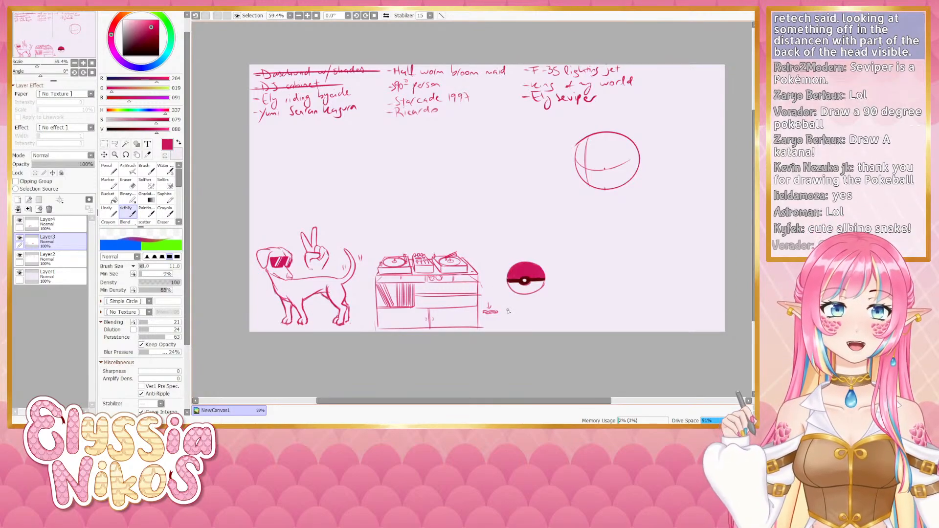
key("ctrl+z")
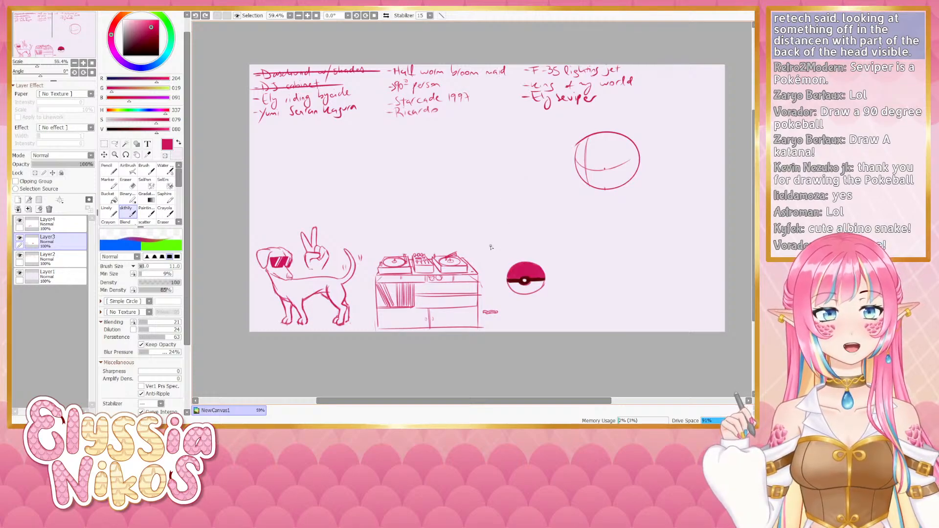
Erase the head-guide circle and its curved guide lines on Layer2, and return to the sketching brush
left_click_drag(547, 282, 537, 273)
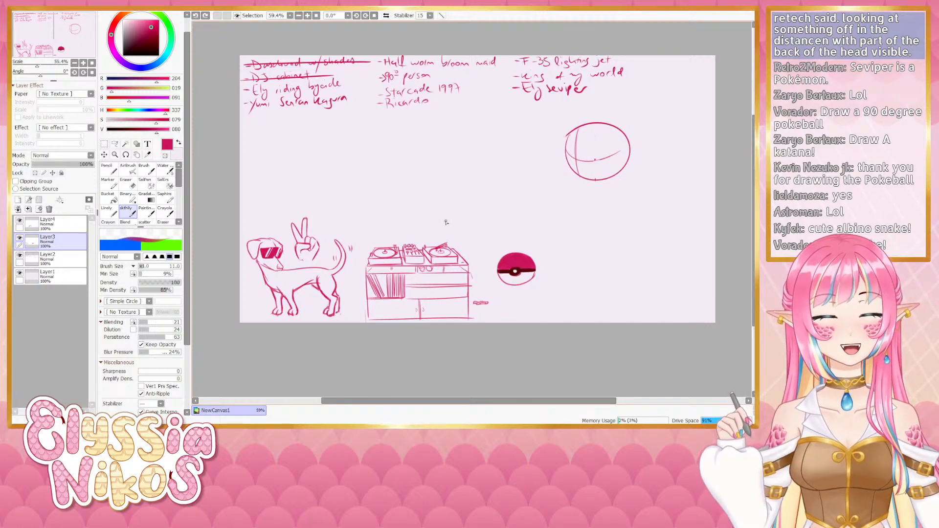
key("e")
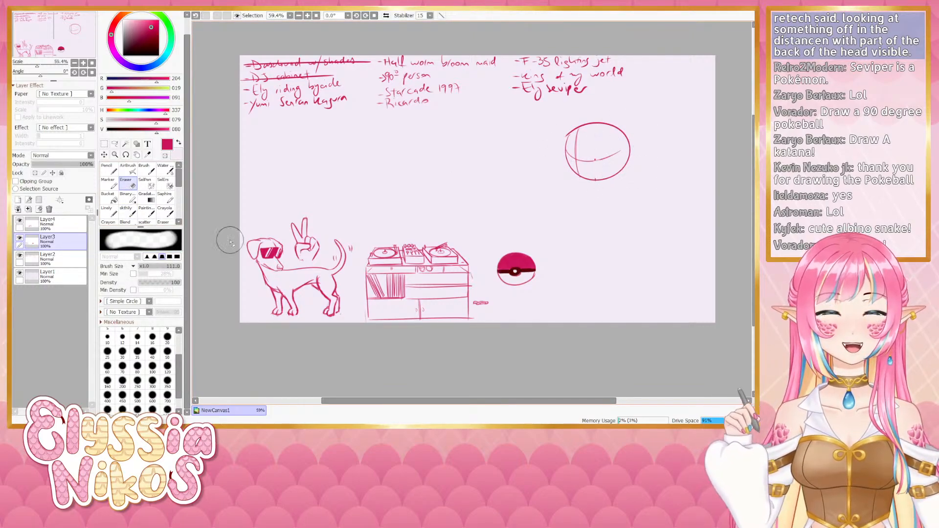
left_click(61, 225)
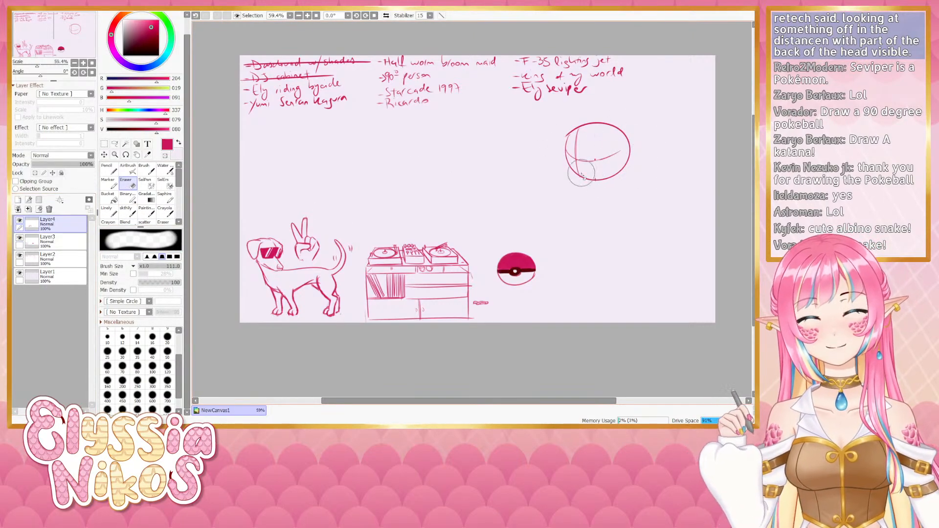
left_click(72, 257)
mouse_move(572, 169)
left_mouse_down()
mouse_move(550, 174)
mouse_move(606, 123)
mouse_move(683, 125)
mouse_move(665, 146)
mouse_move(608, 151)
left_mouse_up()
left_click(126, 212)
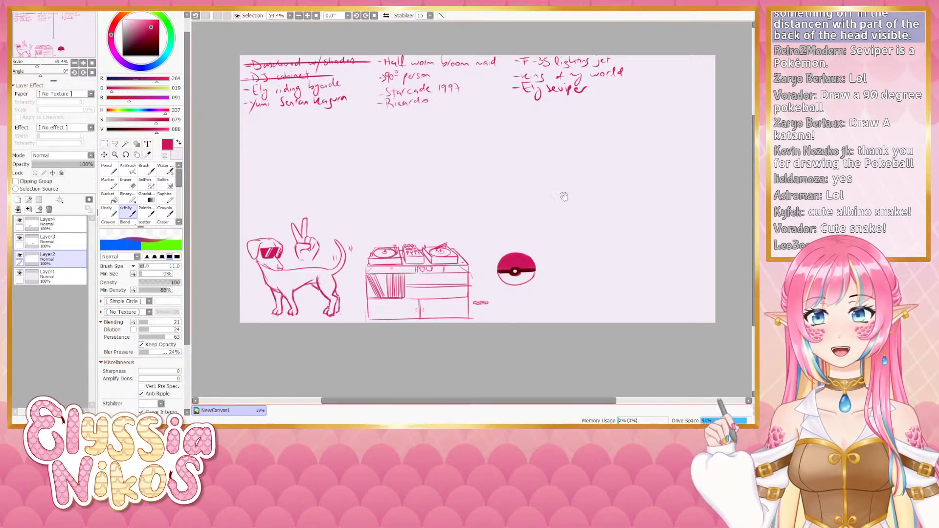
Enlarge the sketching brush to size 17 for a new figure in the canvas's empty area
left_click_drag(564, 195, 531, 184)
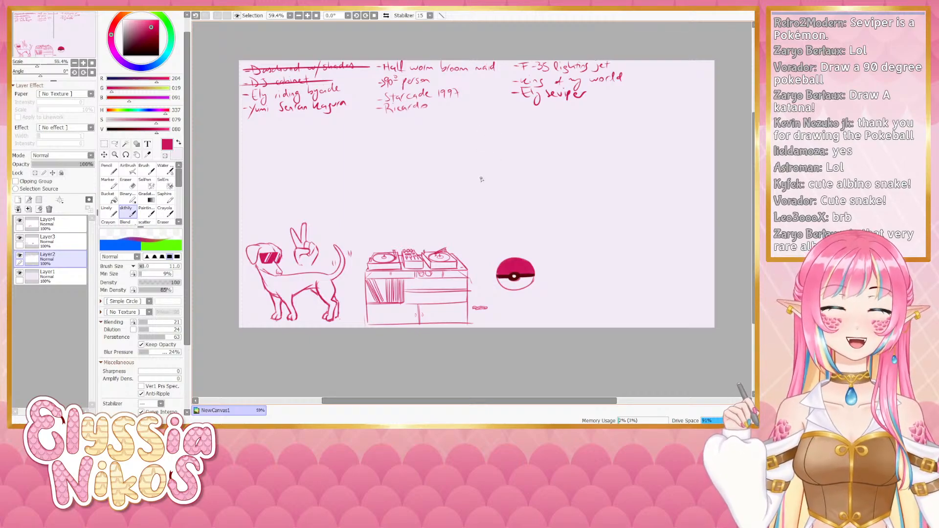
key("bracketright")
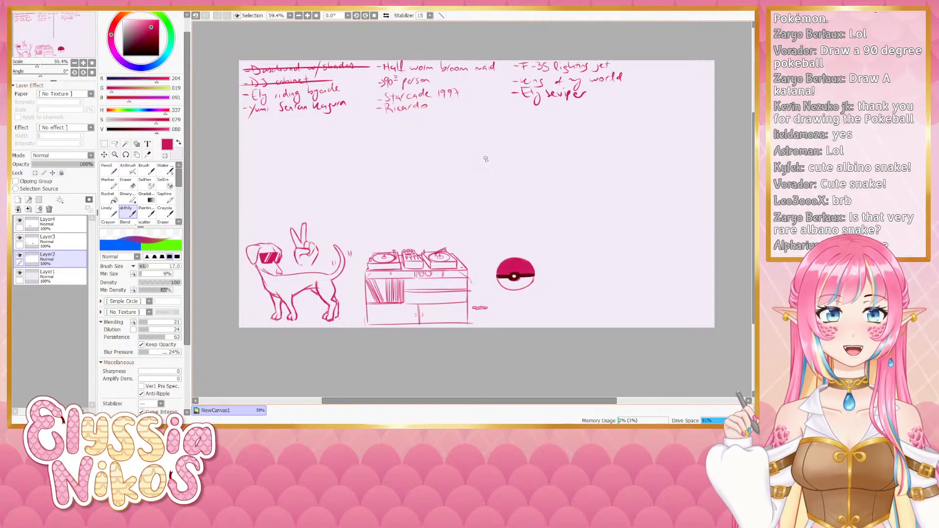
key("ctrl+z")
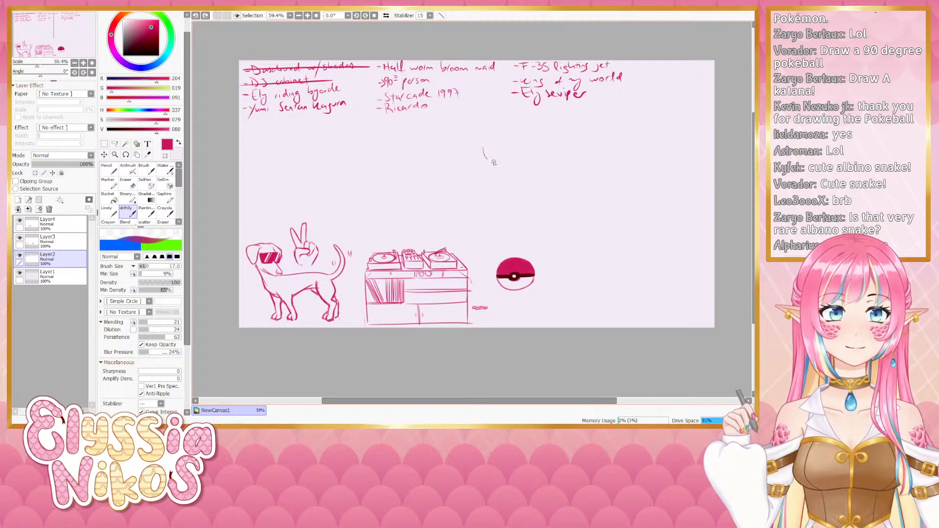
mouse_move(488, 139)
left_mouse_down()
mouse_move(507, 153)
mouse_move(485, 153)
mouse_move(509, 153)
mouse_move(488, 153)
mouse_move(484, 137)
mouse_move(489, 155)
left_mouse_up()
key("ctrl+z")
key("ctrl+z")
key("ctrl+z")
key("ctrl+z")
Sketch a small circle with curved guide lines as the figure's head in the empty area above and beside the Pokeball
mouse_move(603, 146)
left_mouse_down()
mouse_move(619, 127)
mouse_move(611, 155)
mouse_move(610, 126)
mouse_move(617, 132)
mouse_move(612, 152)
mouse_move(606, 126)
mouse_move(622, 142)
mouse_move(606, 141)
mouse_move(615, 128)
mouse_move(619, 148)
mouse_move(611, 125)
mouse_move(613, 157)
mouse_move(613, 121)
mouse_move(605, 142)
mouse_move(629, 135)
left_mouse_up()
key("ctrl+z")
key("ctrl+z")
key("ctrl+z")
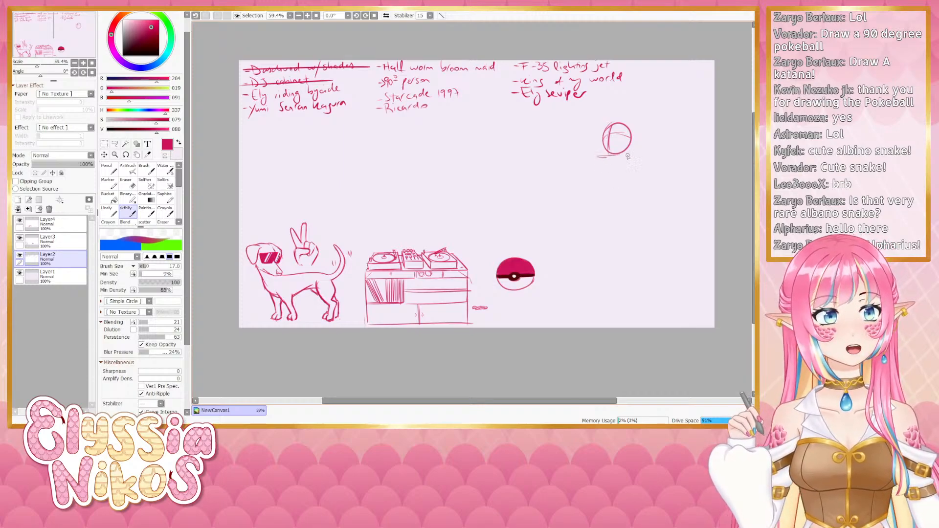
key("ctrl+z")
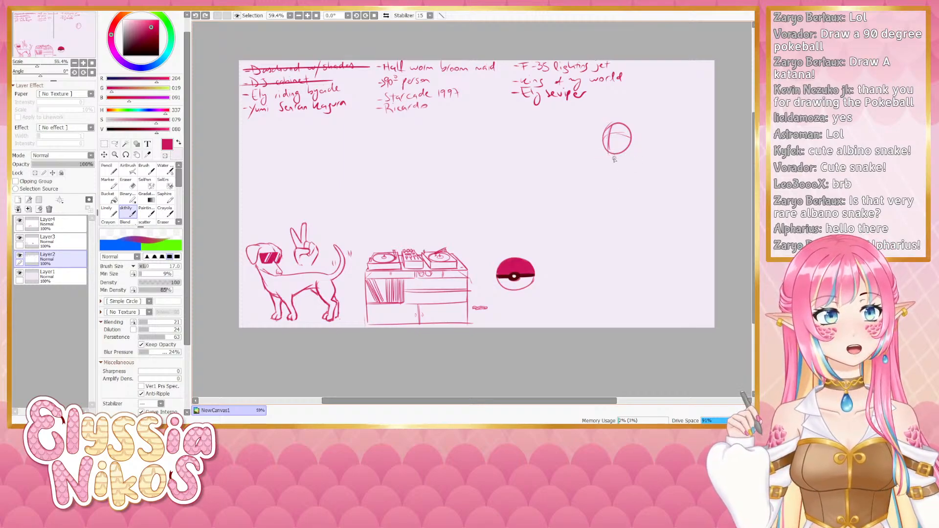
Sketch a short neck, a shoulder line and a slanted spine line below the head circle
mouse_move(615, 155)
left_mouse_down()
mouse_move(621, 185)
mouse_move(600, 206)
mouse_move(616, 165)
mouse_move(597, 167)
mouse_move(618, 165)
left_mouse_up()
key("ctrl+z")
key("ctrl+z")
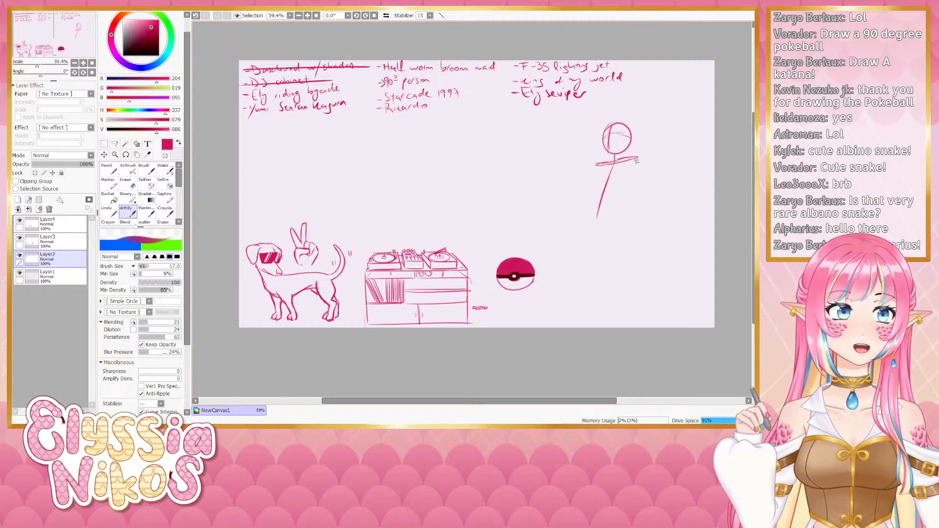
Sketch a bent, outstretched arm with its forearm reaching away from the figure's shoulder
mouse_move(636, 161)
left_mouse_down()
mouse_move(658, 162)
mouse_move(625, 161)
mouse_move(656, 159)
mouse_move(635, 157)
mouse_move(646, 181)
mouse_move(654, 163)
mouse_move(646, 183)
left_mouse_up()
key("ctrl+z")
key("ctrl+z")
key("ctrl+z")
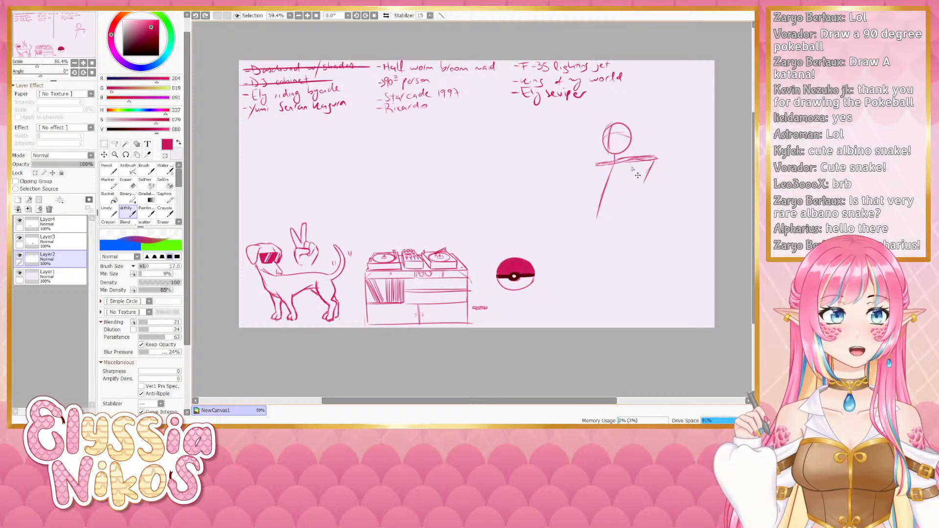
key("ctrl+z")
key("ctrl+z")
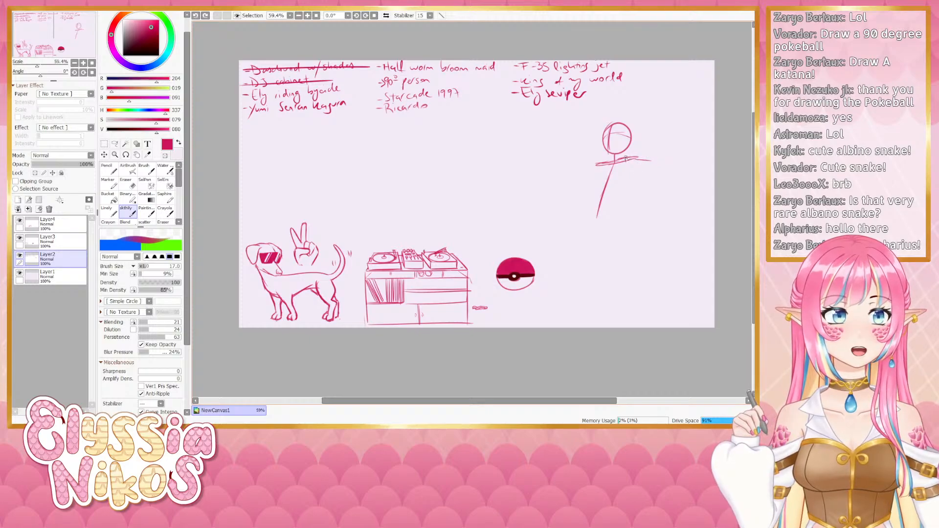
mouse_move(626, 159)
left_mouse_down()
mouse_move(649, 175)
mouse_move(623, 165)
mouse_move(642, 174)
mouse_move(630, 161)
mouse_move(652, 179)
mouse_move(629, 192)
mouse_move(660, 180)
mouse_move(653, 180)
mouse_move(649, 188)
mouse_move(680, 186)
left_mouse_up()
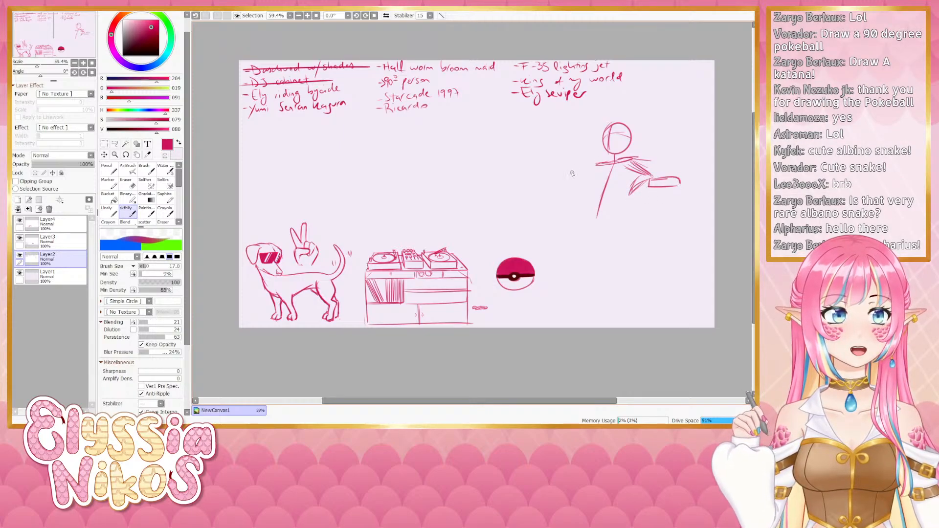
mouse_move(595, 171)
left_mouse_down()
mouse_move(582, 229)
mouse_move(595, 202)
left_mouse_up()
key("ctrl+z")
key("ctrl+z")
key("ctrl+z")
key("ctrl+z")
key("ctrl+z")
Sketch both sides of the torso from the shoulders, narrowing at the waist and flaring towards the hips
mouse_move(598, 164)
left_mouse_down()
mouse_move(603, 203)
mouse_move(588, 221)
left_mouse_up()
left_click_drag(598, 189, 586, 222)
mouse_move(624, 171)
left_mouse_down()
mouse_move(605, 196)
mouse_move(618, 217)
left_mouse_up()
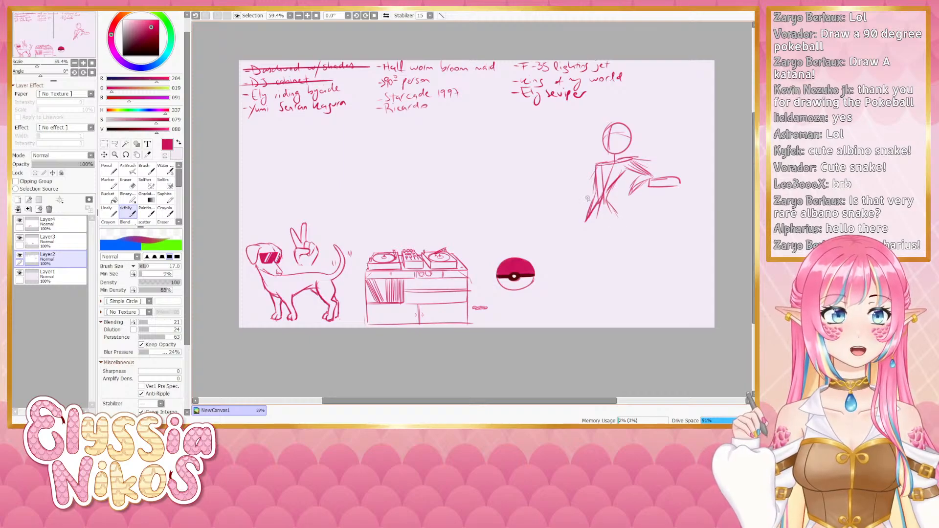
left_click_drag(590, 172, 587, 206)
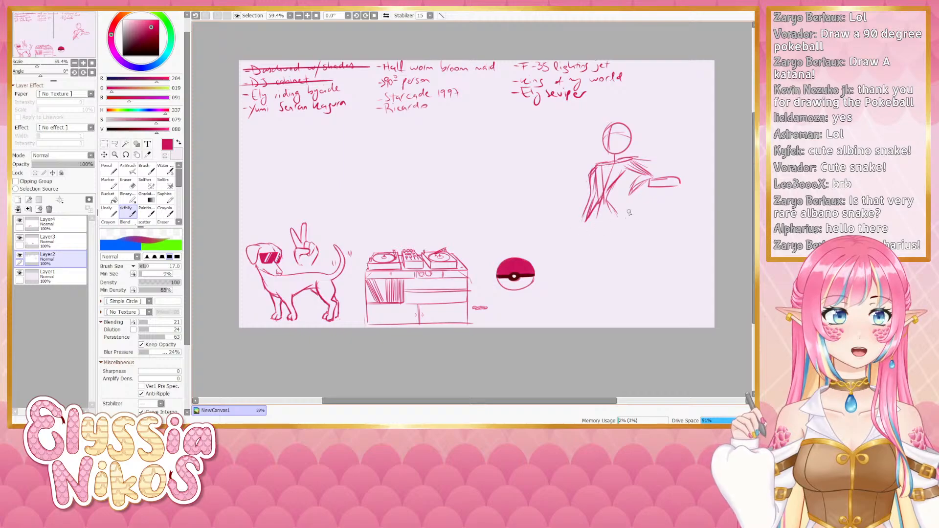
mouse_move(628, 169)
left_mouse_down()
mouse_move(608, 198)
mouse_move(623, 221)
left_mouse_up()
key("ctrl+z")
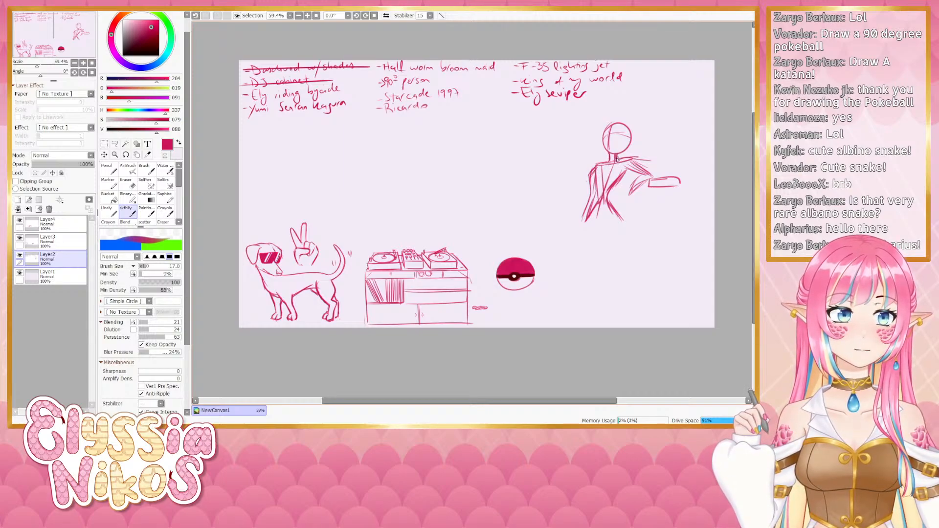
Erase the head's guide lines and redraw the head turned away, with an ear at its edge
left_click(133, 184)
mouse_move(624, 138)
left_mouse_down()
mouse_move(608, 141)
mouse_move(633, 139)
mouse_move(608, 121)
mouse_move(604, 156)
mouse_move(597, 131)
mouse_move(625, 128)
mouse_move(620, 149)
left_mouse_up()
left_click(126, 210)
key("ctrl+z")
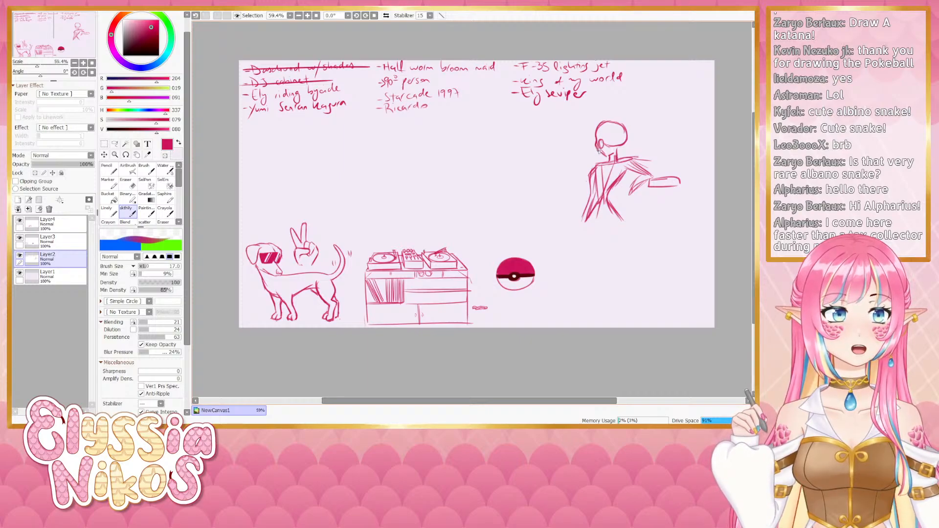
Refine the jaw below the ear and the neck line joining the head to the shoulders
key("ctrl+z")
left_click_drag(596, 149, 599, 154)
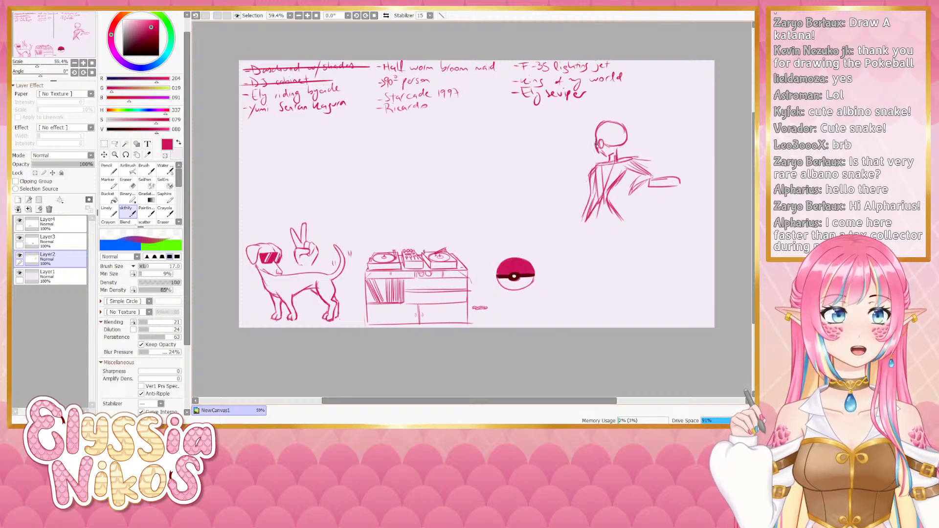
key("ctrl+z")
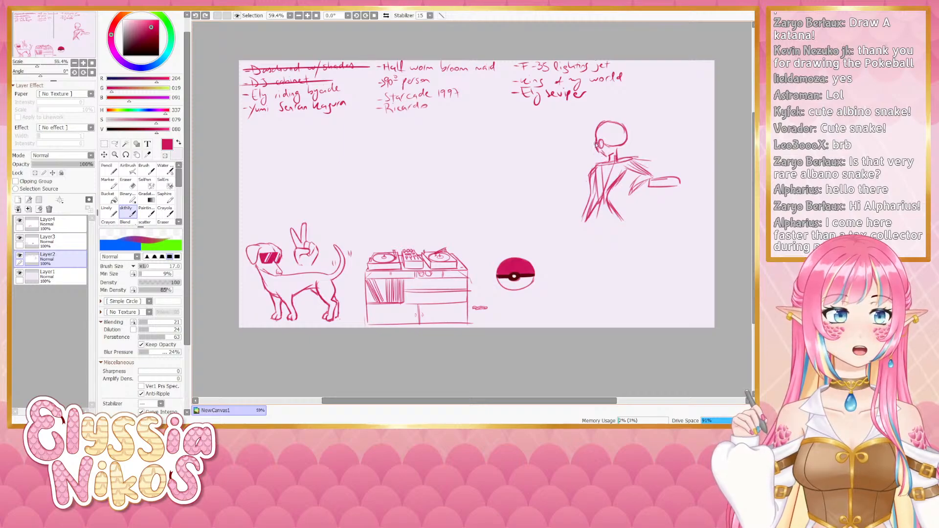
left_click_drag(596, 144, 601, 156)
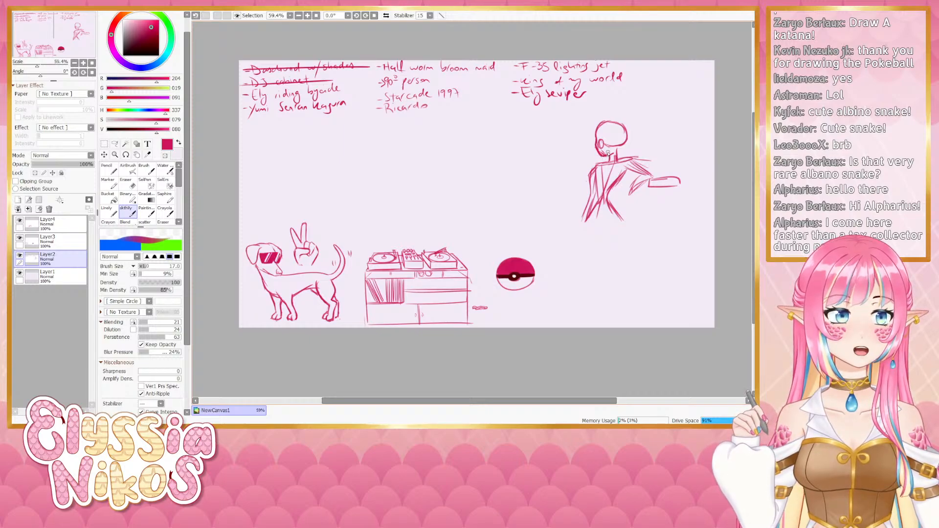
key("ctrl+z")
left_click_drag(607, 151, 607, 163)
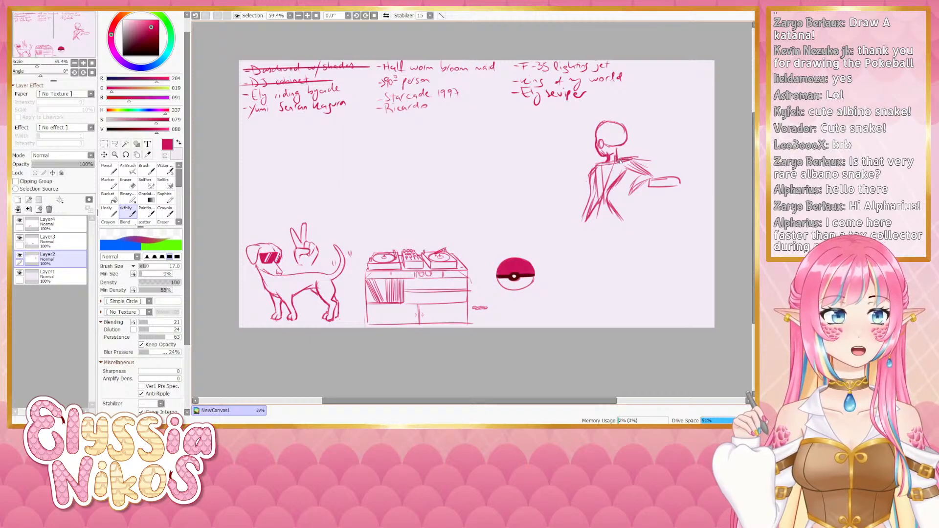
mouse_move(620, 162)
left_mouse_down()
mouse_move(643, 180)
mouse_move(628, 166)
left_mouse_up()
key("ctrl+z")
key("ctrl+z")
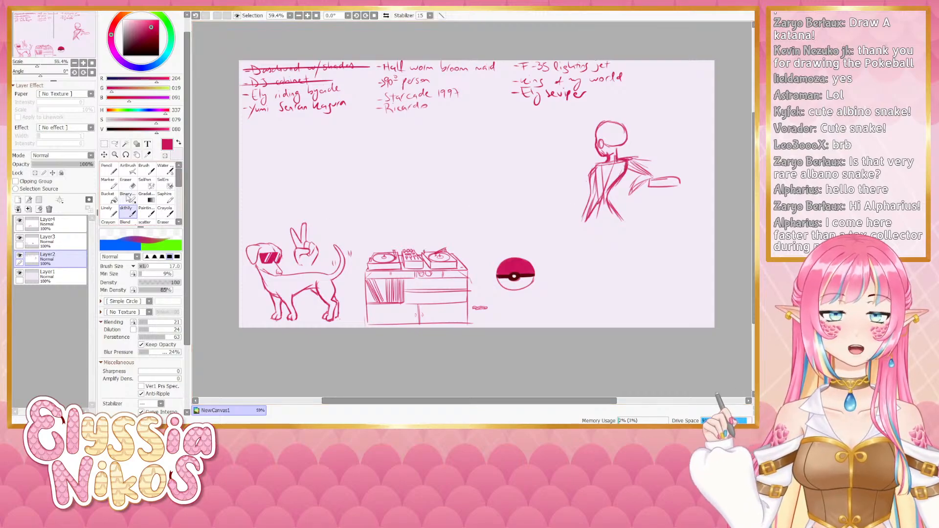
Erase the outstretched arm and the construction lines inside the figure's torso
key("e")
mouse_move(655, 195)
left_mouse_down()
mouse_move(657, 167)
mouse_move(643, 183)
mouse_move(647, 170)
mouse_move(692, 168)
mouse_move(677, 184)
left_mouse_up()
left_click_drag(609, 207, 589, 208)
mouse_move(601, 169)
left_mouse_down()
mouse_move(591, 213)
mouse_move(618, 178)
mouse_move(609, 190)
left_mouse_up()
mouse_move(629, 156)
left_mouse_down()
mouse_move(607, 200)
mouse_move(606, 171)
mouse_move(597, 184)
mouse_move(597, 168)
mouse_move(588, 201)
left_mouse_up()
Redraw the torso's outer contours and extend them from the waist into rounded hips and buttocks
left_click(135, 214)
key("ctrl+z")
key("ctrl+z")
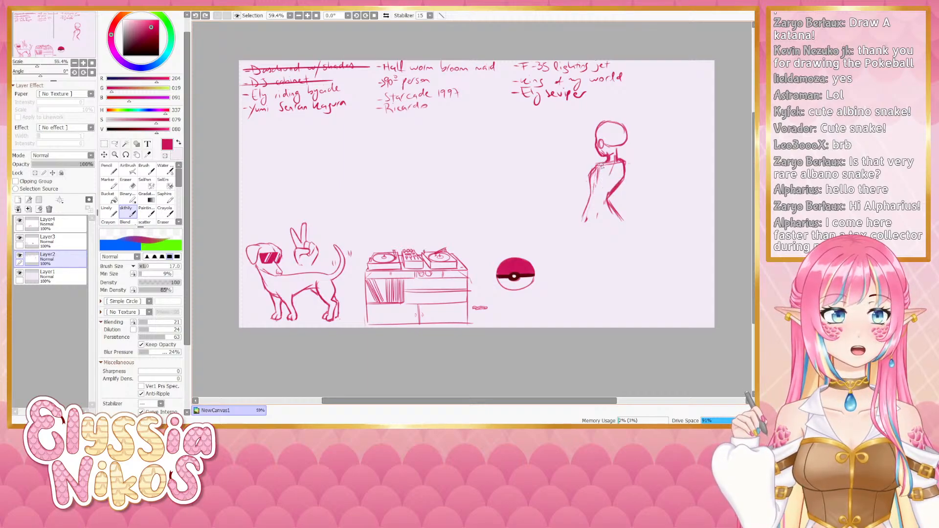
mouse_move(601, 164)
left_mouse_down()
mouse_move(589, 176)
mouse_move(579, 242)
left_mouse_up()
left_click_drag(610, 202, 624, 230)
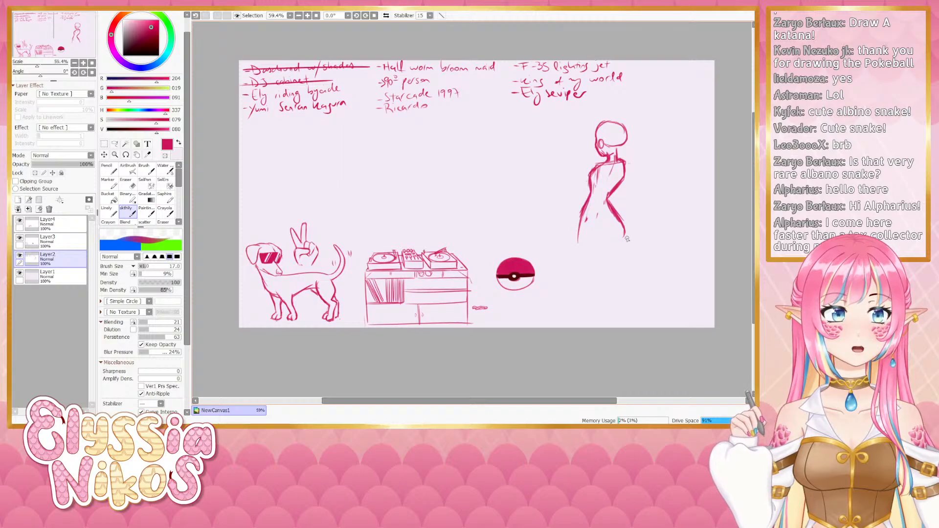
mouse_move(619, 222)
left_mouse_down()
mouse_move(603, 241)
mouse_move(620, 241)
mouse_move(621, 230)
mouse_move(612, 264)
left_mouse_up()
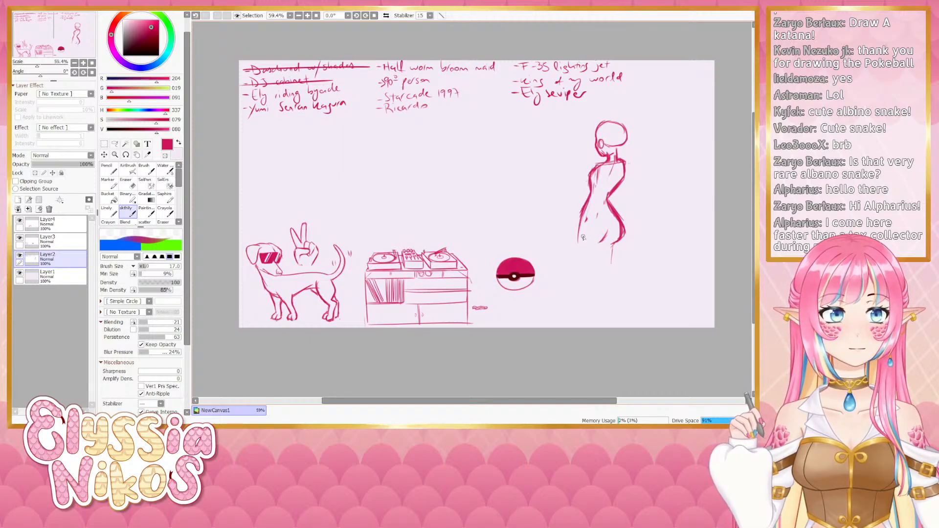
Draw the figure's two legs extending down from the hips, with their outer and inner contours
left_click_drag(581, 224, 580, 272)
key("ctrl+z")
mouse_move(589, 193)
left_mouse_down()
mouse_move(575, 226)
mouse_move(587, 204)
mouse_move(579, 262)
mouse_move(588, 294)
left_mouse_up()
key("ctrl+z")
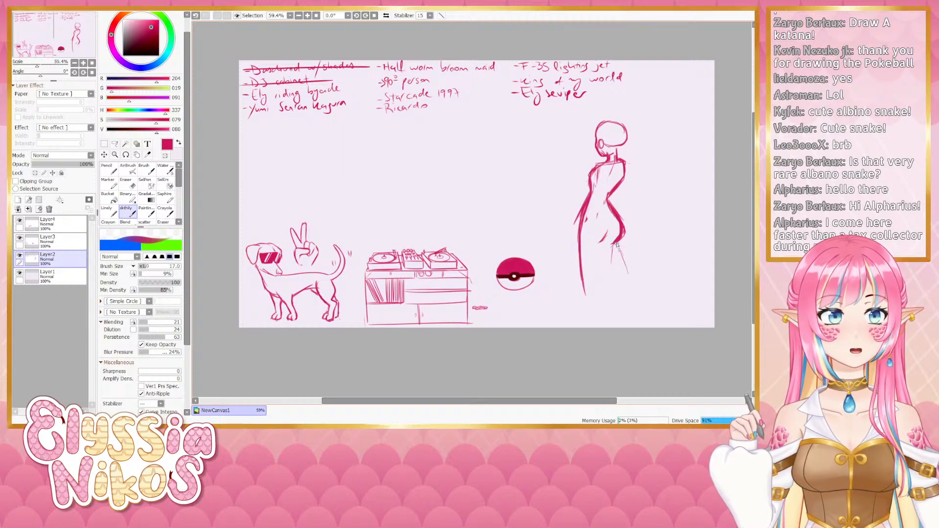
left_click_drag(619, 248, 631, 282)
key("ctrl+z")
left_click_drag(614, 244, 629, 285)
left_click_drag(603, 250, 593, 299)
Clean up the upper back with a size 24 eraser and redraw the shoulder and the inner arm line
key("e")
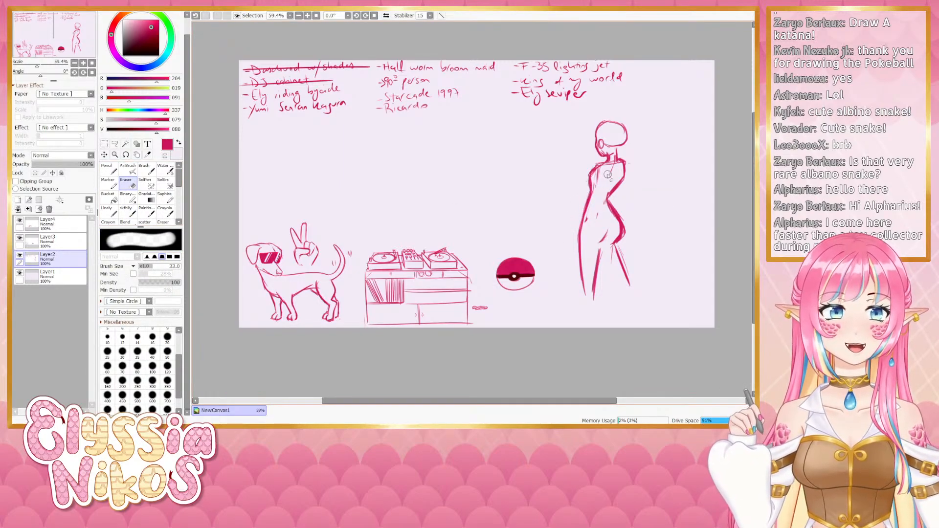
key("bracketleft")
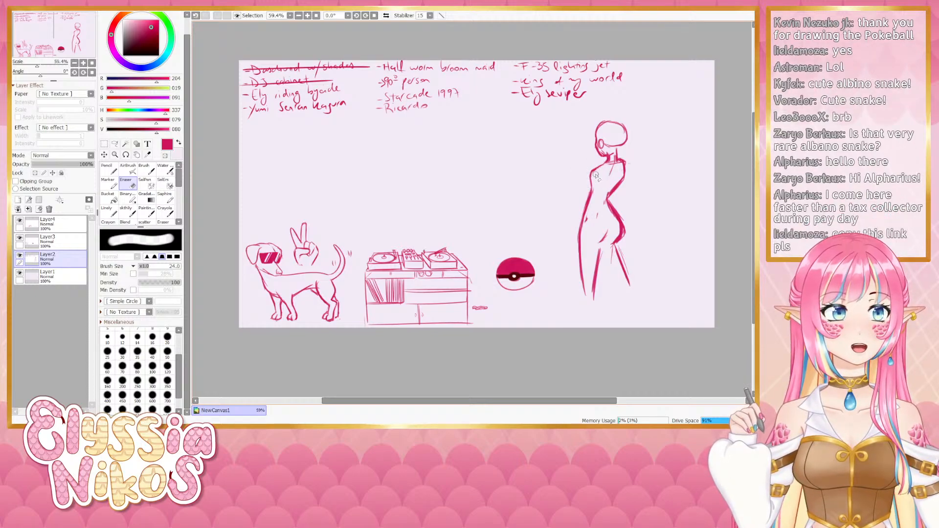
left_click(128, 211)
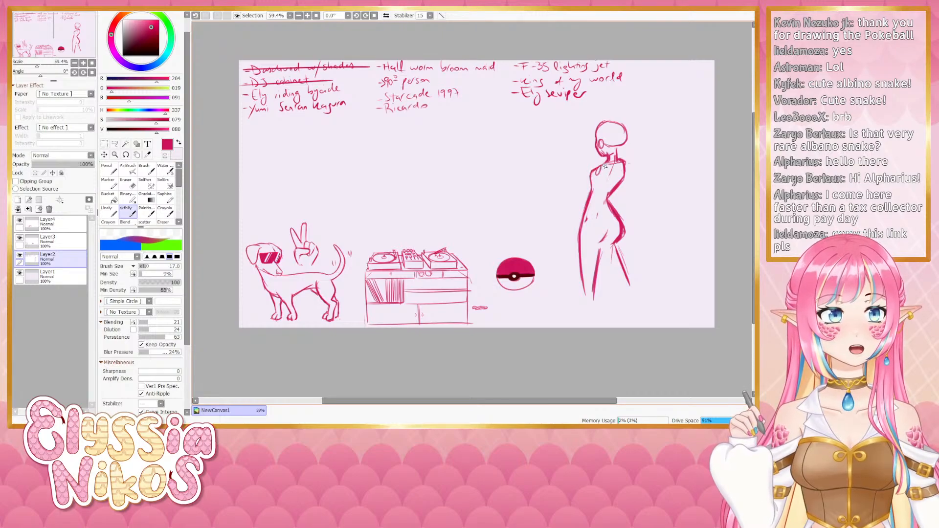
key("ctrl+z")
key("ctrl+y")
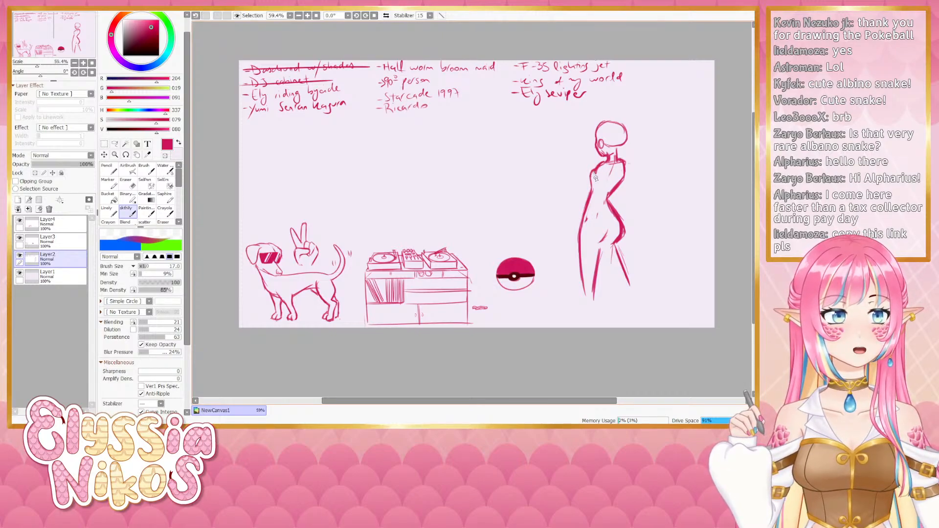
key("ctrl+z")
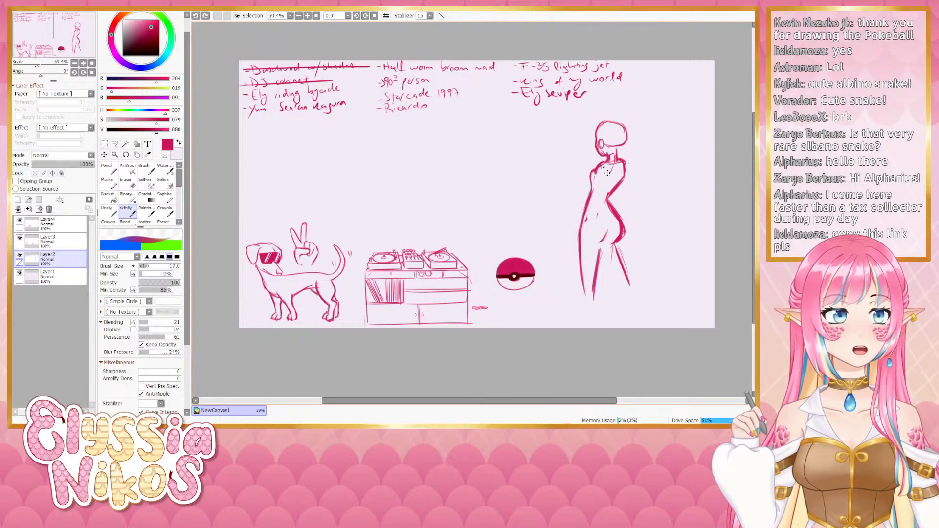
key("ctrl+y")
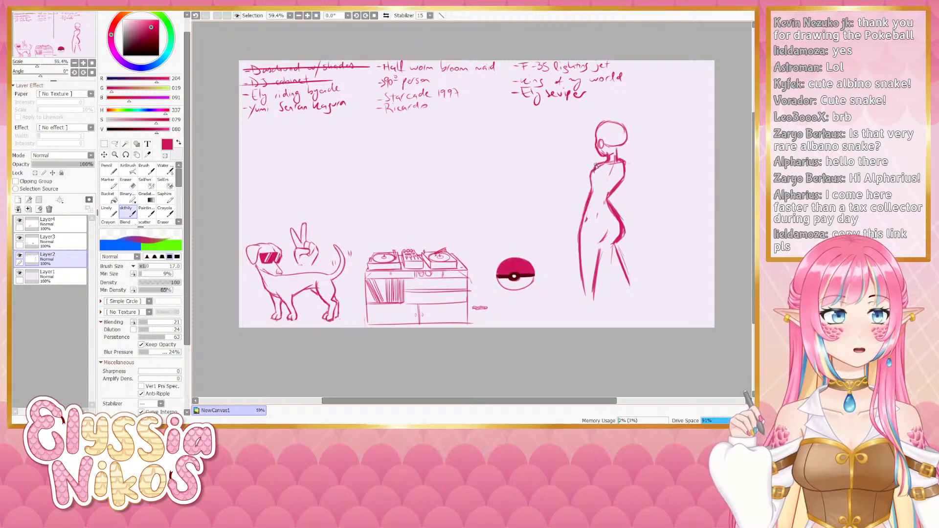
key("ctrl+z")
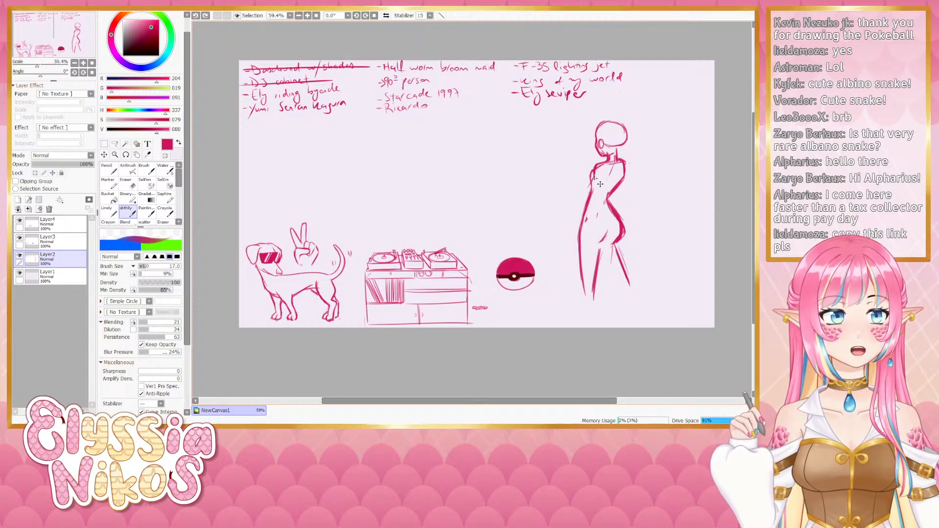
key("ctrl+y")
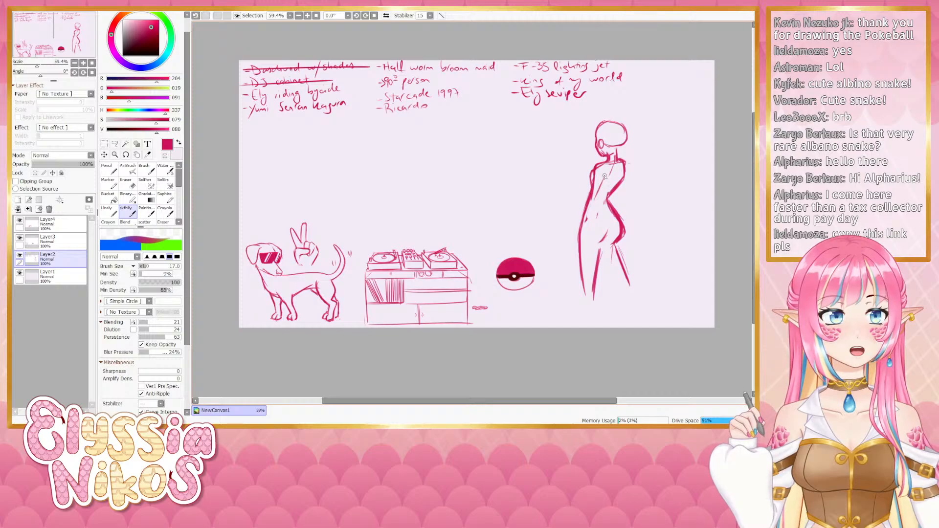
key("ctrl+z")
key("ctrl+y")
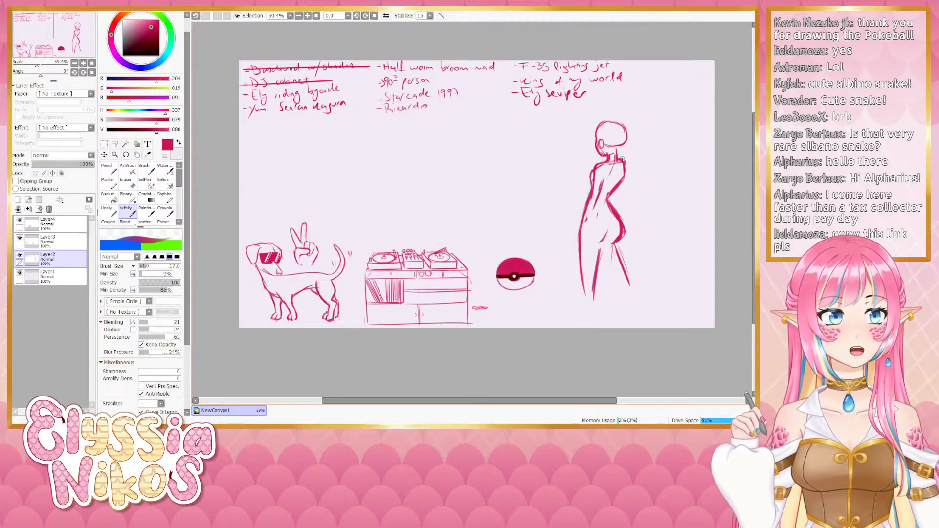
Tidy the neck and shoulder contours by erasing stray lines and redrawing them, finishing with a size 8 eraser
key("e")
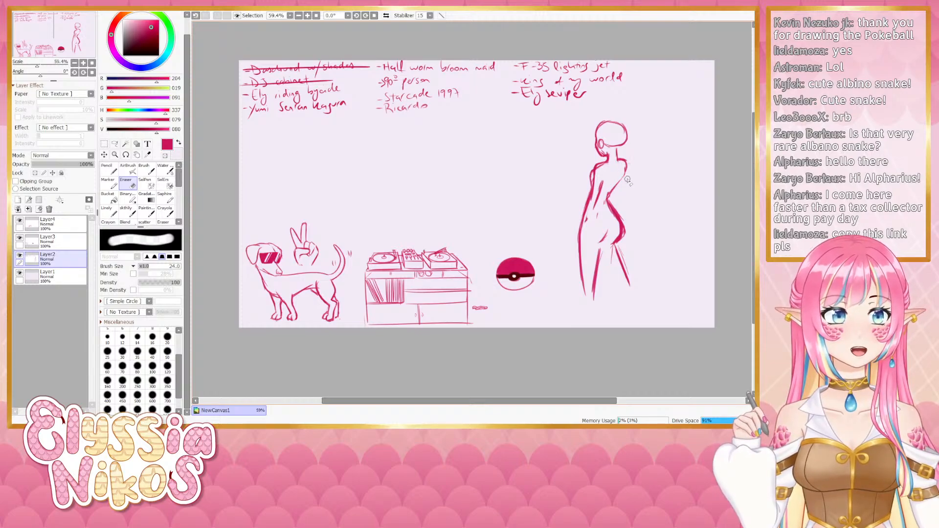
left_click(126, 211)
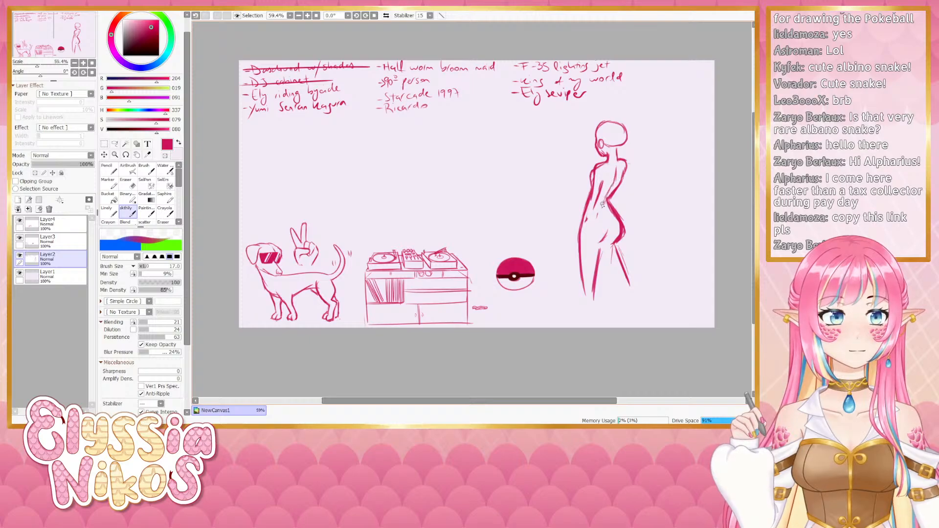
left_click(128, 184)
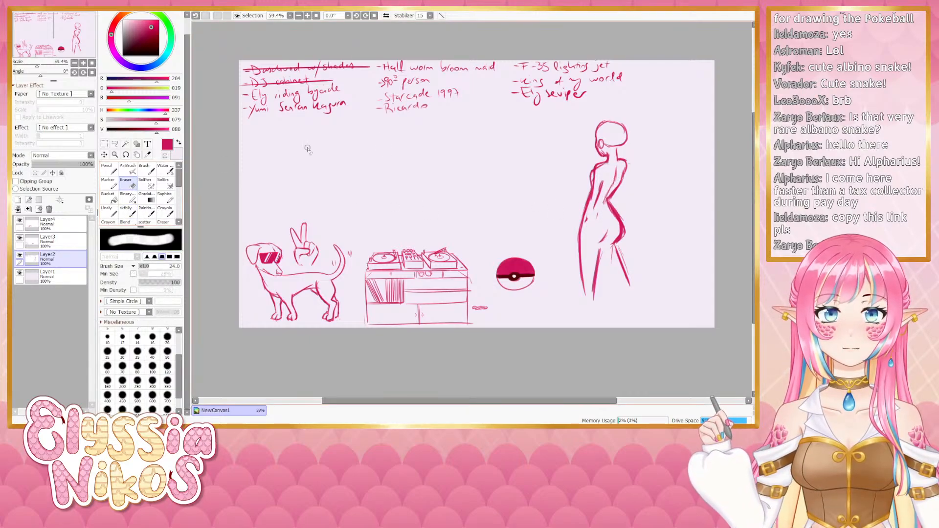
mouse_move(631, 154)
left_mouse_down()
mouse_move(592, 184)
mouse_move(609, 168)
left_mouse_up()
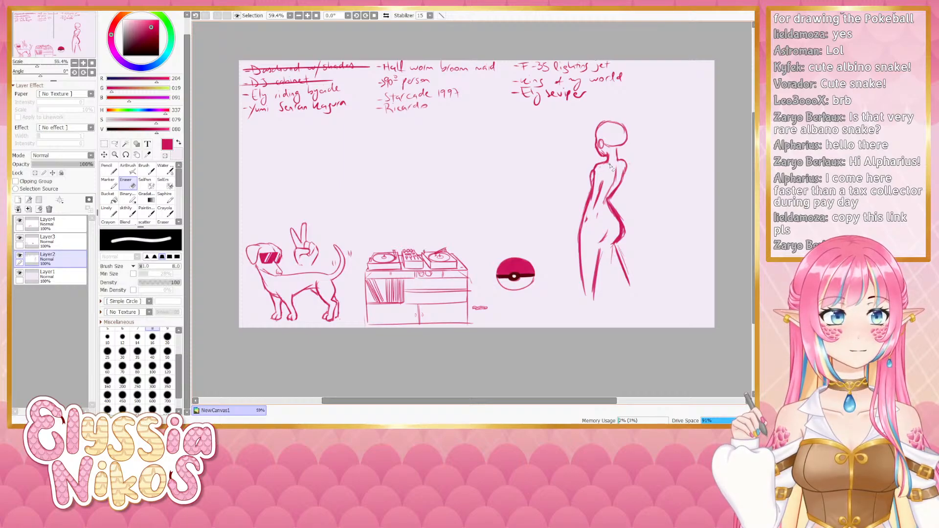
Erase the front torso contour and inner arm lines of the standing figure with a size 40 eraser
left_click(133, 212)
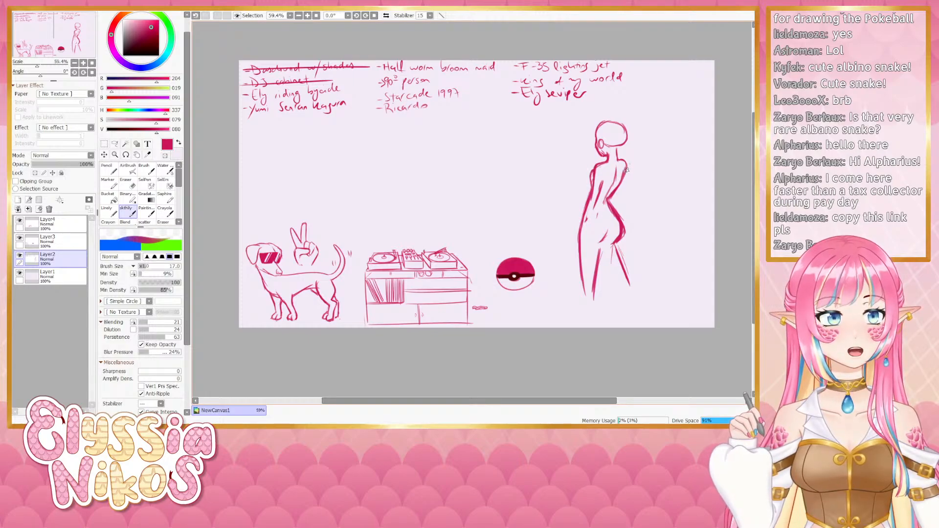
left_click_drag(624, 169, 615, 192)
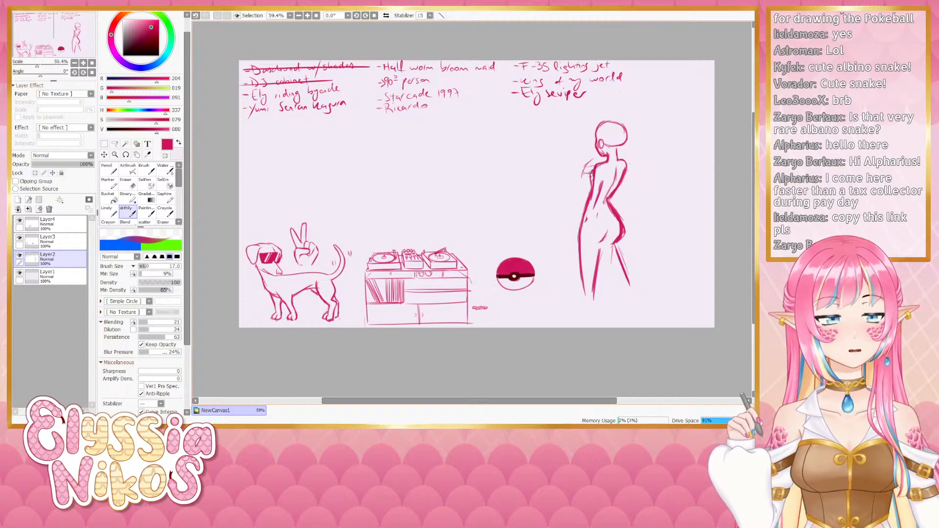
key("ctrl+z")
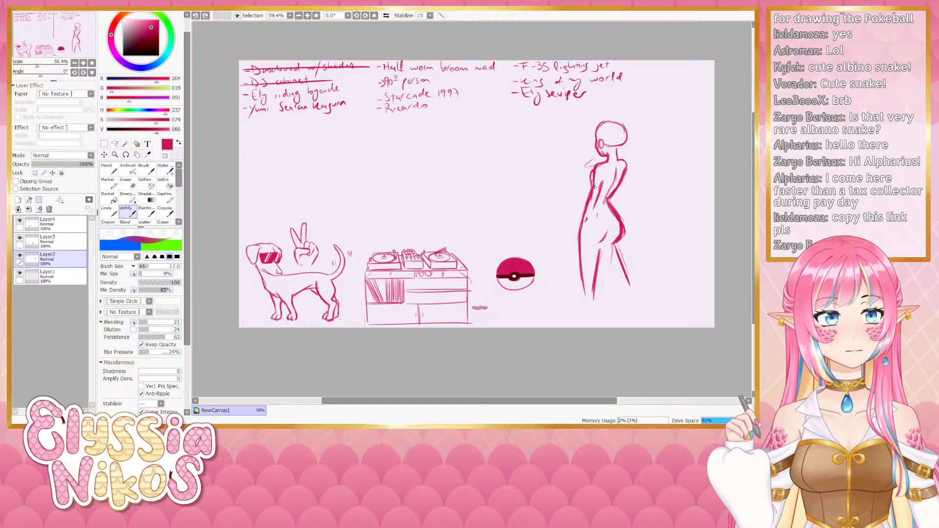
key("e")
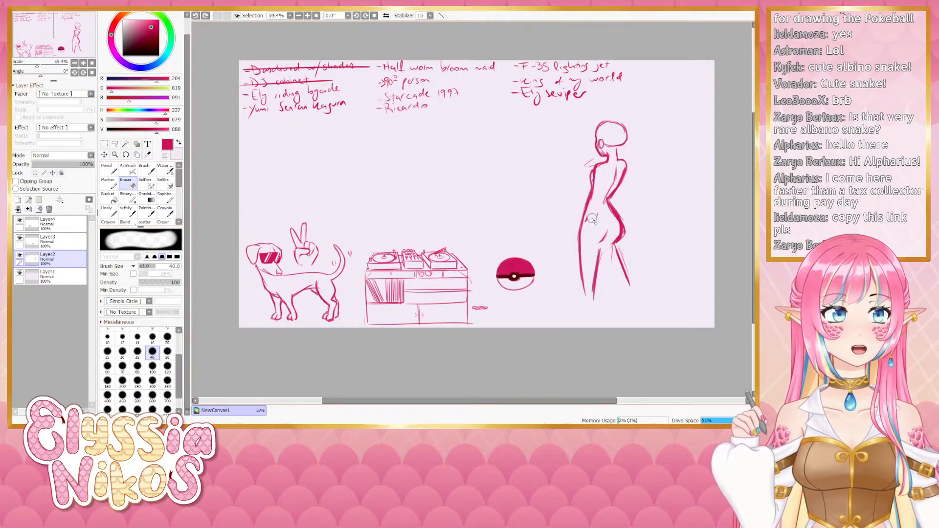
left_click_drag(592, 221, 590, 181)
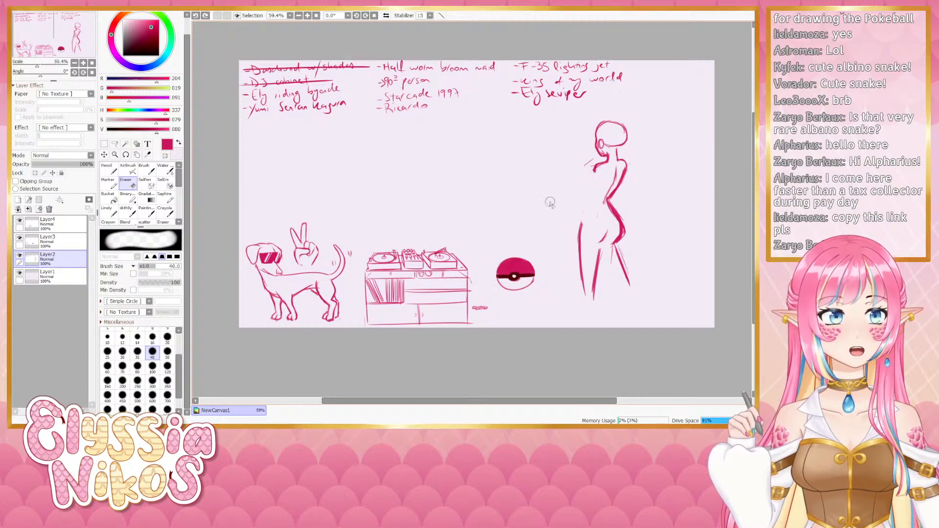
Redraw the figure's near shoulder and the adjoining side contour of the upper body
key("e")
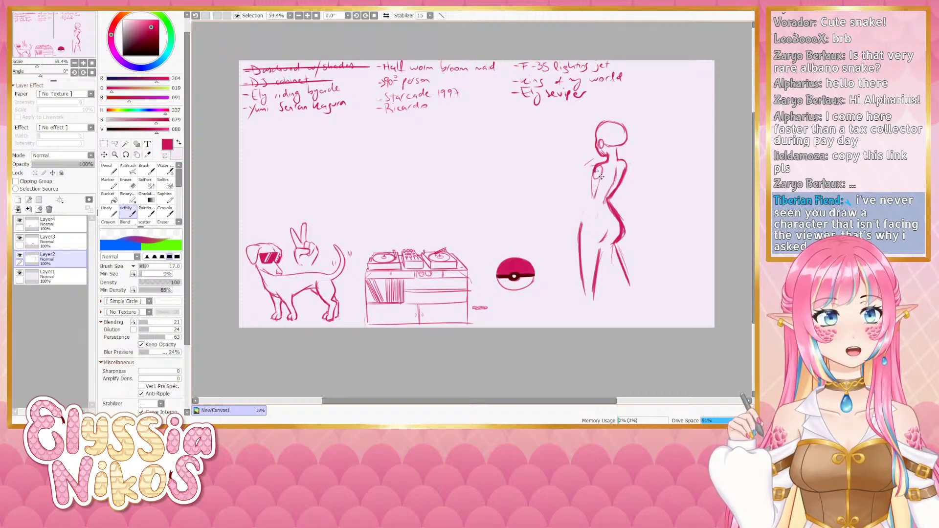
key("ctrl+z")
left_click_drag(600, 166, 592, 179)
key("ctrl+z")
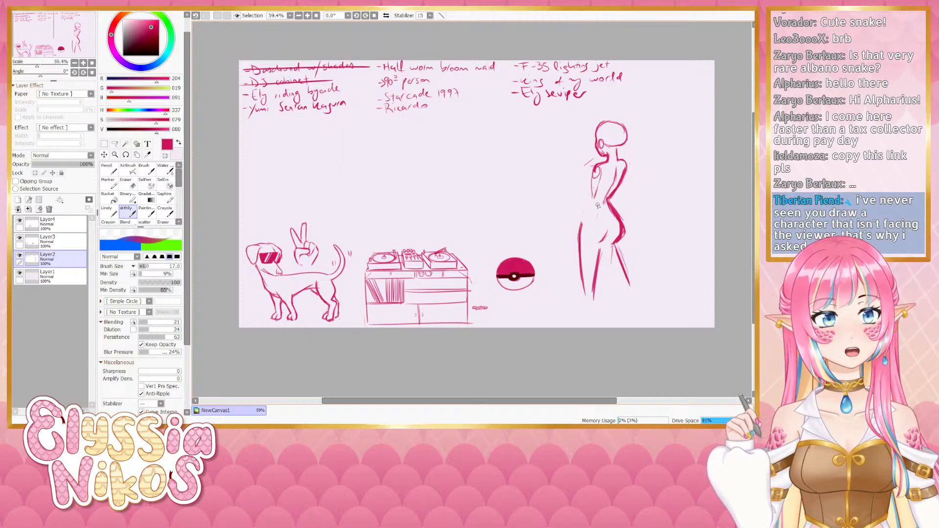
Erase the hips and legs with a large eraser, and sketch a waistline, a pointed bustle and straight skirt sides instead
key("e")
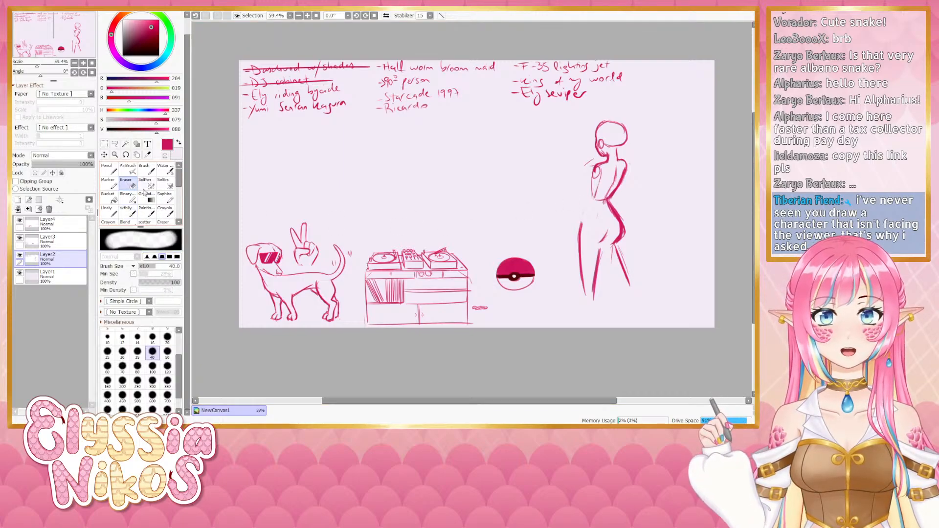
mouse_move(580, 226)
left_mouse_down()
mouse_move(608, 248)
mouse_move(623, 209)
left_mouse_up()
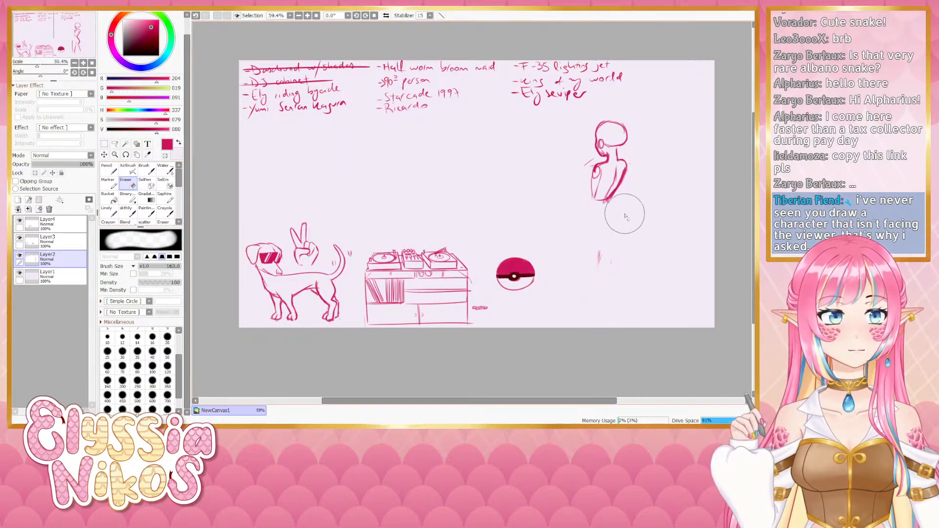
left_click(124, 211)
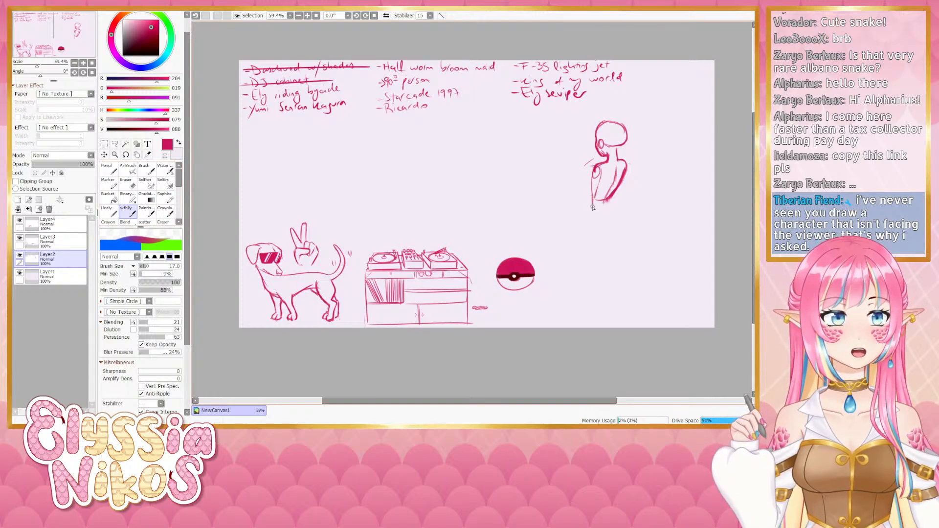
mouse_move(592, 200)
left_mouse_down()
mouse_move(597, 212)
mouse_move(614, 201)
mouse_move(591, 239)
mouse_move(634, 227)
mouse_move(589, 252)
mouse_move(587, 274)
left_mouse_up()
left_click_drag(592, 230, 581, 306)
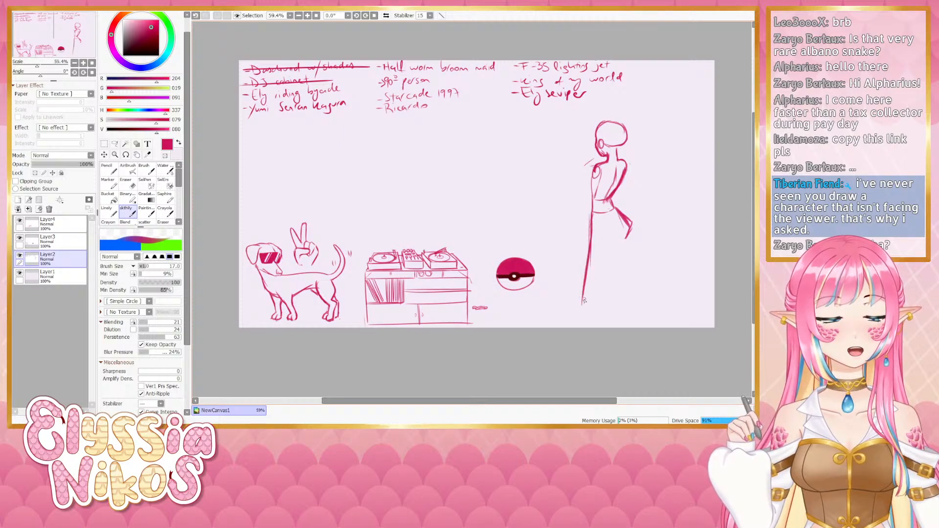
left_click_drag(628, 242, 632, 290)
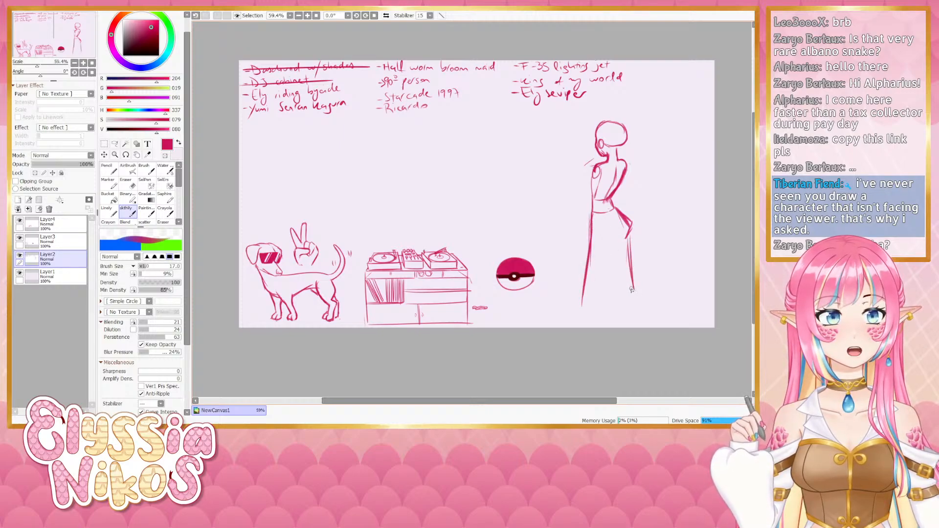
Undo the long straight skirt sides, keeping the waistline and bustle
key("ctrl+z")
key("ctrl+z")
key("ctrl+z")
key("ctrl+z")
key("ctrl+z")
key("ctrl+z")
key("ctrl+z")
key("ctrl+z")
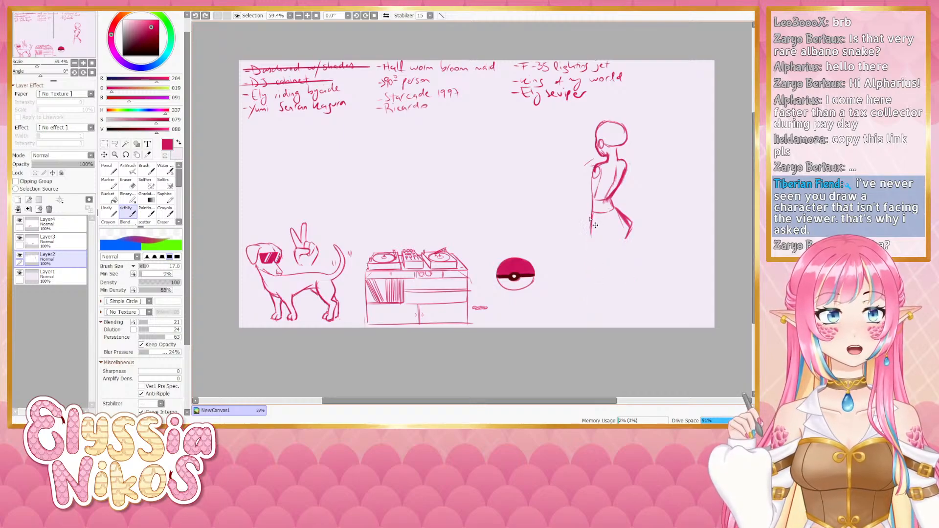
left_click_drag(617, 211, 625, 244)
key("ctrl+z")
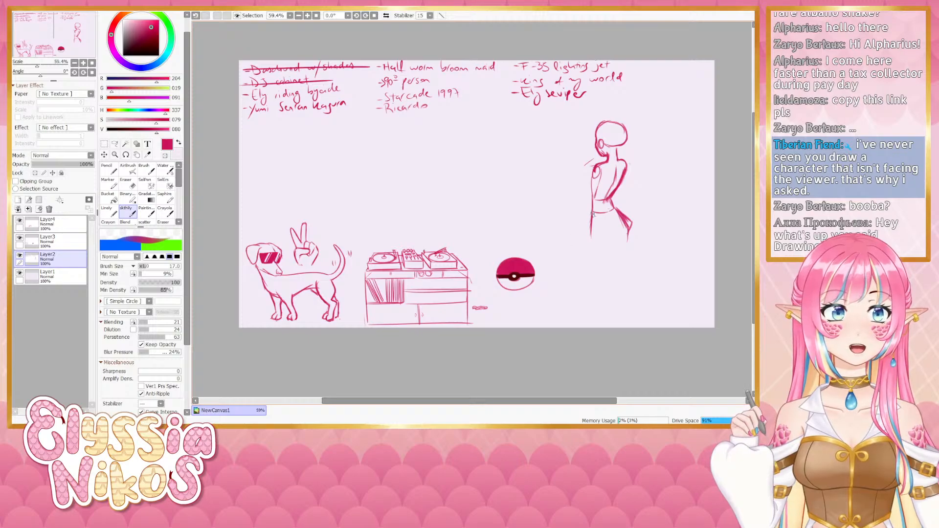
key("ctrl+z")
Draw the skirt's front edge as a long curve flaring outward from the waist to the ground
left_click_drag(592, 219, 555, 292)
key("ctrl+z")
left_click_drag(592, 217, 556, 292)
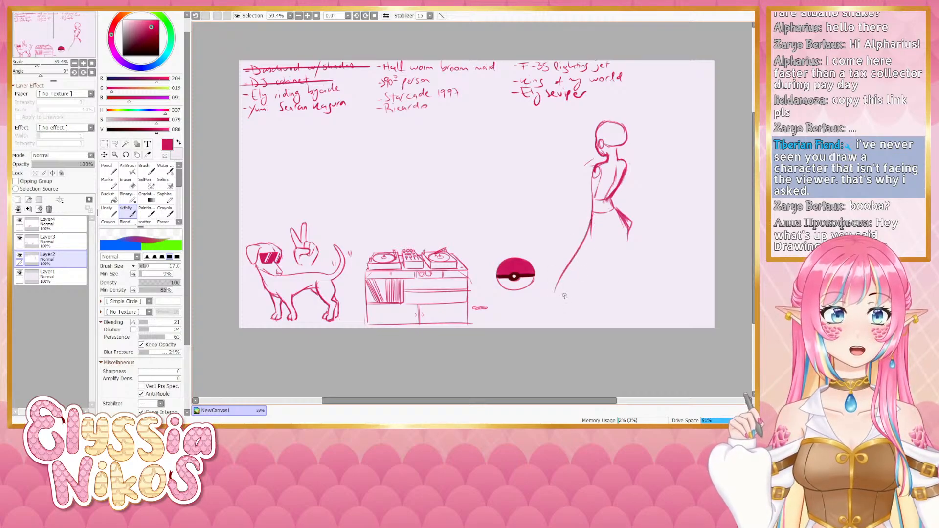
key("ctrl+z")
left_click_drag(591, 218, 538, 307)
Draw the skirt's back edge falling from the bustle to the hem, with a slanted fold line beside it
left_click_drag(629, 230, 608, 294)
key("ctrl+z")
left_click_drag(627, 255, 608, 306)
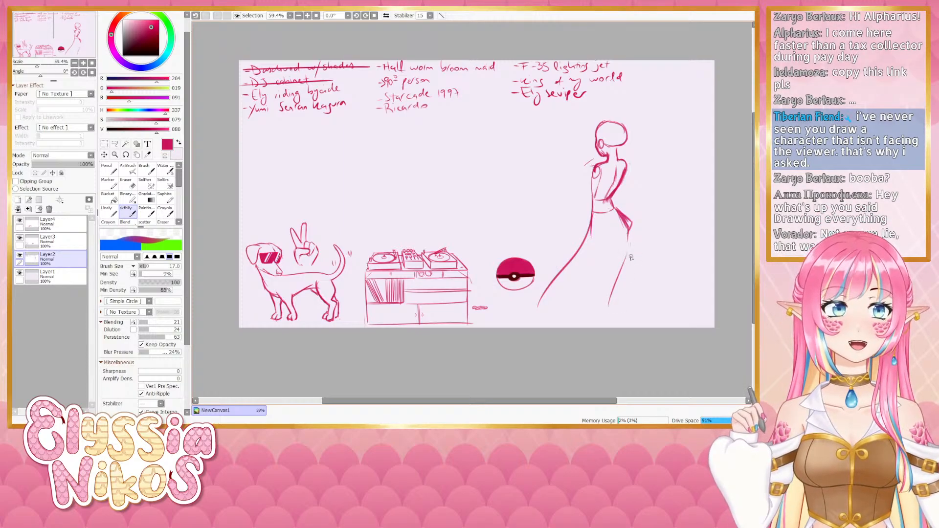
key("ctrl+z")
mouse_move(631, 245)
left_mouse_down()
mouse_move(630, 296)
mouse_move(619, 306)
left_mouse_up()
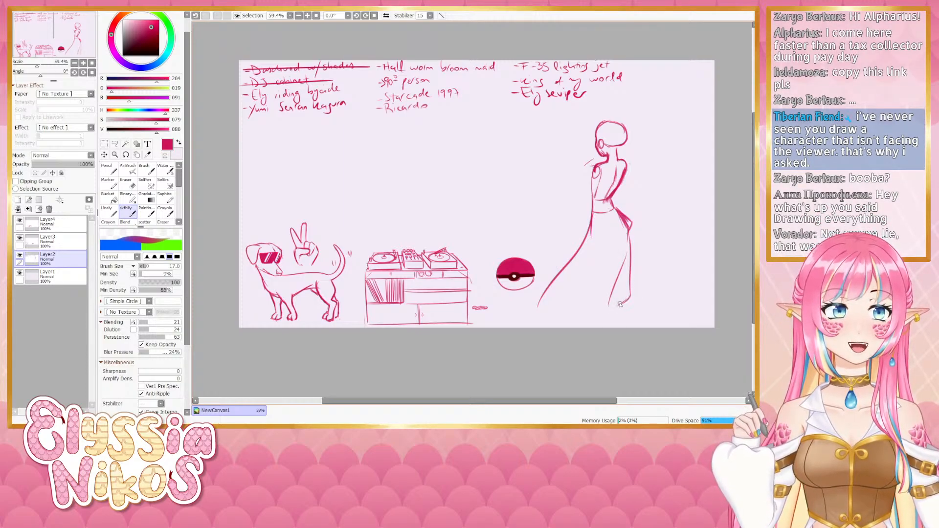
key("ctrl+z")
left_click_drag(629, 243, 631, 294)
key("ctrl+z")
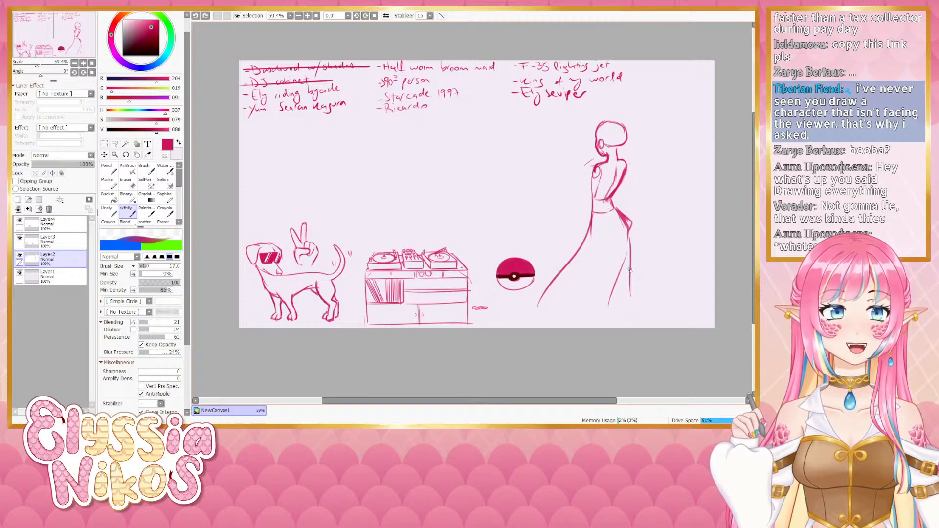
mouse_move(629, 243)
left_mouse_down()
mouse_move(628, 308)
mouse_move(617, 313)
left_mouse_up()
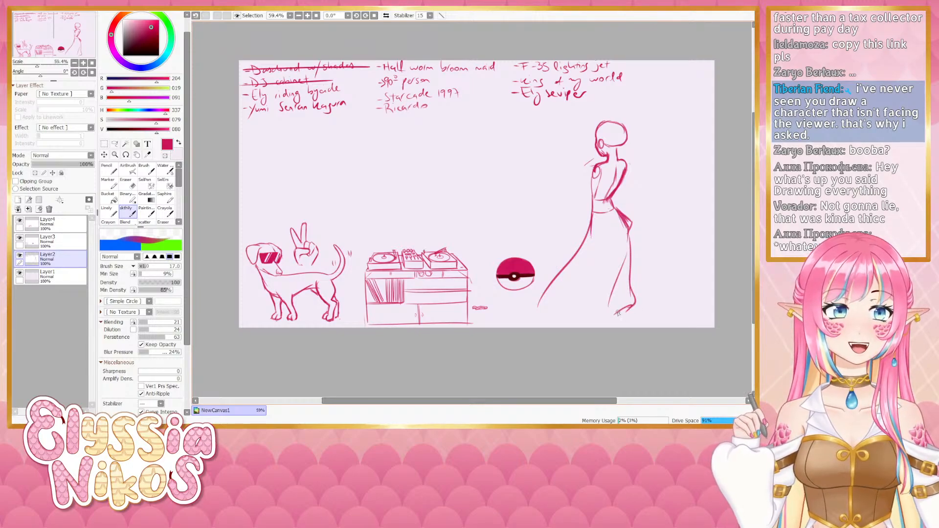
Add long fold lines running down the skirt from the waist and close the skirt's bottom with a wavy hem
mouse_move(626, 237)
left_mouse_down()
mouse_move(612, 288)
mouse_move(583, 324)
mouse_move(618, 312)
mouse_move(613, 283)
left_mouse_up()
key("ctrl+z")
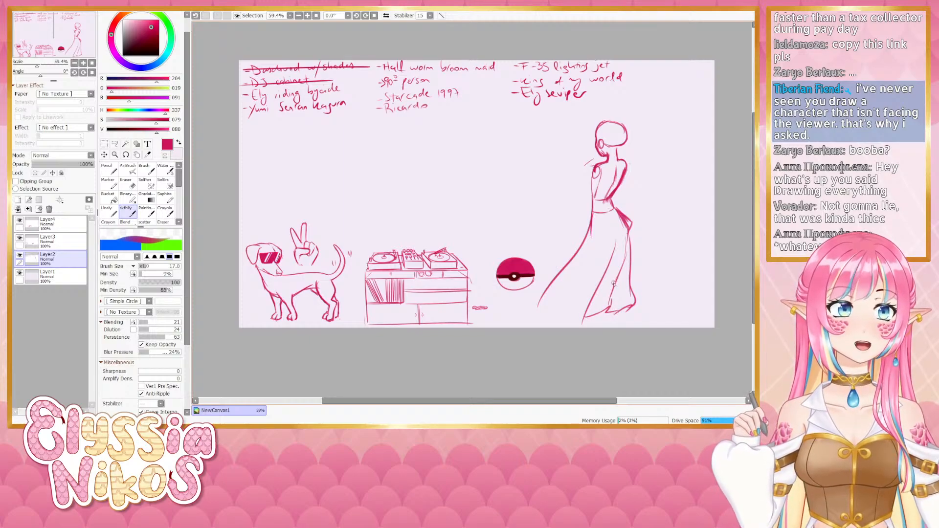
left_click_drag(597, 235, 562, 306)
key("ctrl+z")
key("ctrl+z")
key("ctrl+z")
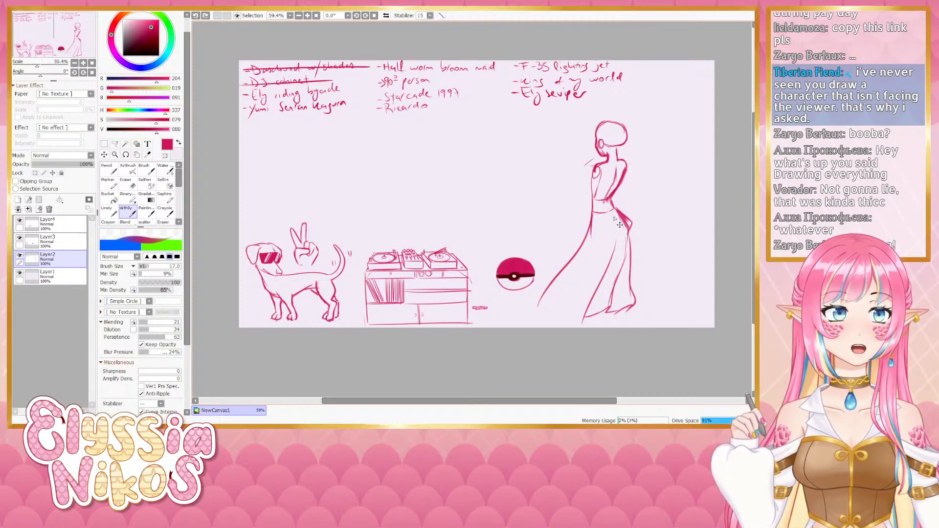
left_click_drag(614, 221, 606, 274)
mouse_move(608, 225)
left_mouse_down()
mouse_move(594, 271)
mouse_move(564, 313)
left_mouse_up()
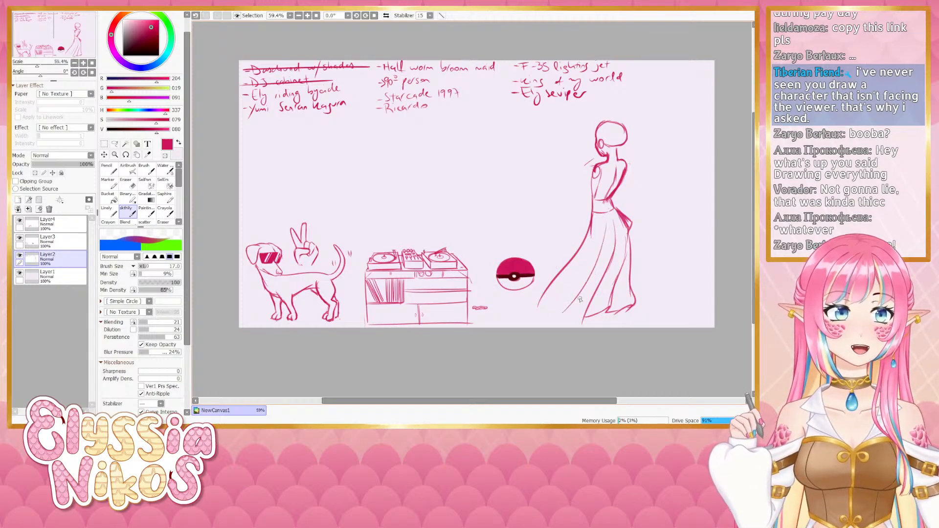
mouse_move(587, 284)
left_mouse_down()
mouse_move(563, 317)
mouse_move(585, 317)
mouse_move(552, 318)
left_mouse_up()
mouse_move(574, 261)
left_mouse_down()
mouse_move(536, 312)
mouse_move(541, 304)
mouse_move(555, 315)
mouse_move(543, 315)
mouse_move(568, 319)
left_mouse_up()
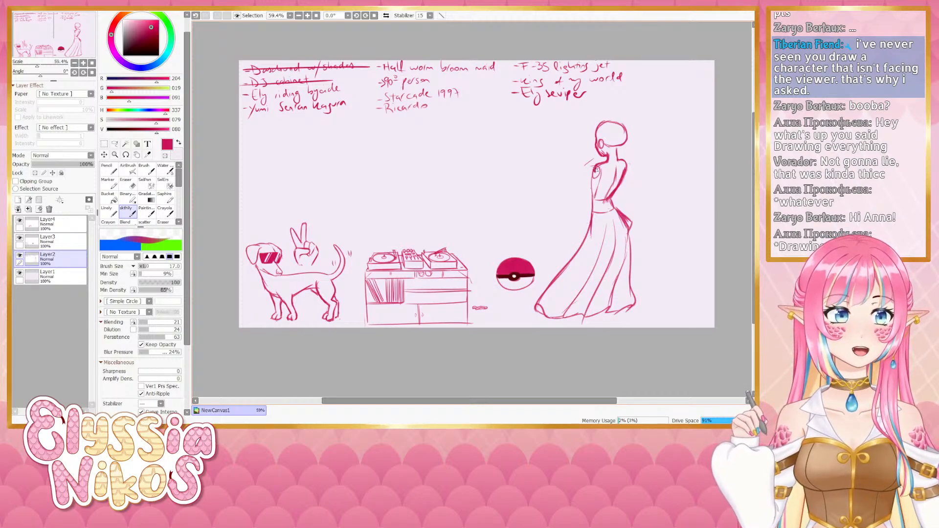
Draw the figure's bent arm in front of the torso, from the shoulder down to the elbow
left_click_drag(596, 167, 579, 190)
key("ctrl+z")
key("ctrl+z")
key("ctrl+z")
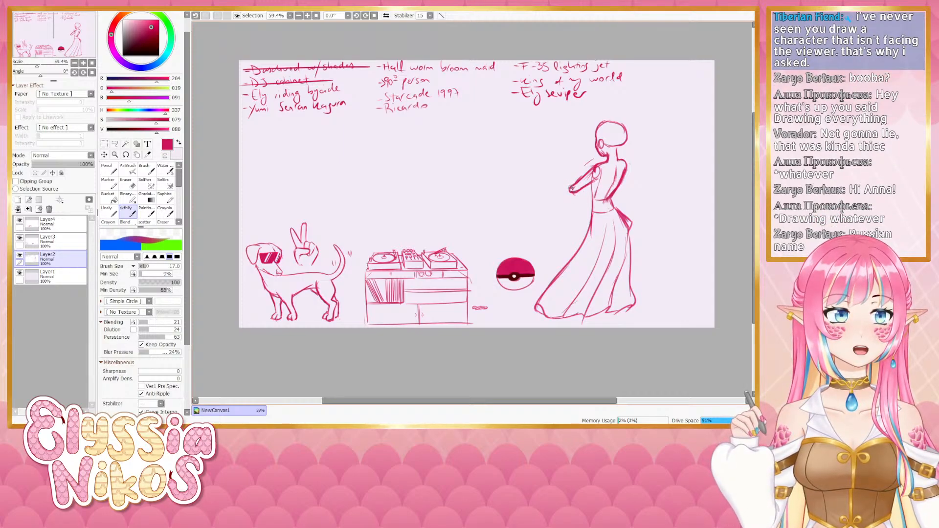
Draw an open parasol resting over the figure's shoulder and tidy the lines around the bent arm
mouse_move(571, 189)
left_mouse_down()
mouse_move(571, 186)
mouse_move(662, 140)
mouse_move(648, 122)
mouse_move(641, 133)
mouse_move(659, 166)
mouse_move(696, 162)
mouse_move(708, 133)
mouse_move(675, 101)
mouse_move(654, 99)
mouse_move(692, 116)
left_mouse_up()
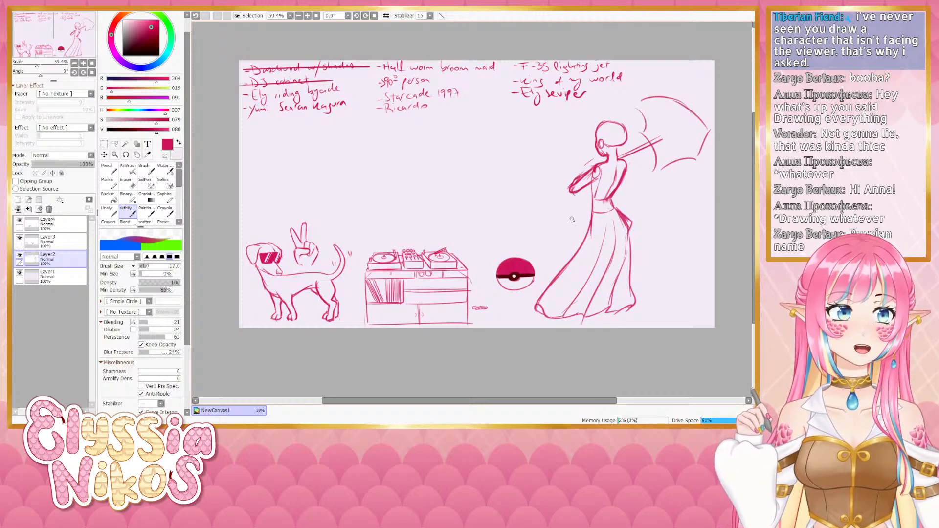
mouse_move(563, 197)
left_mouse_down()
mouse_move(568, 185)
mouse_move(568, 214)
mouse_move(567, 195)
left_mouse_up()
key("e")
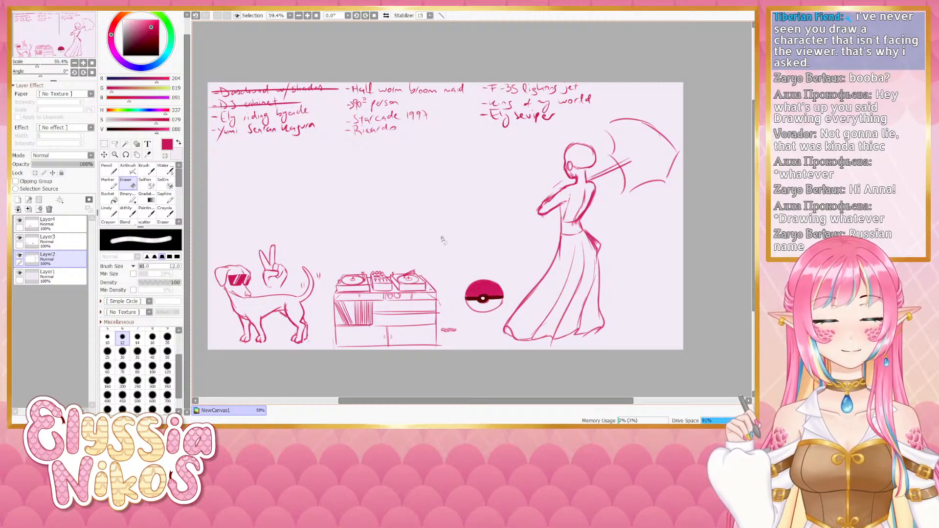
On Layer3, draw a bean-shaped creature head with eyes, mouth and blush marks above the Pokéball
left_click(64, 240)
left_click(127, 211)
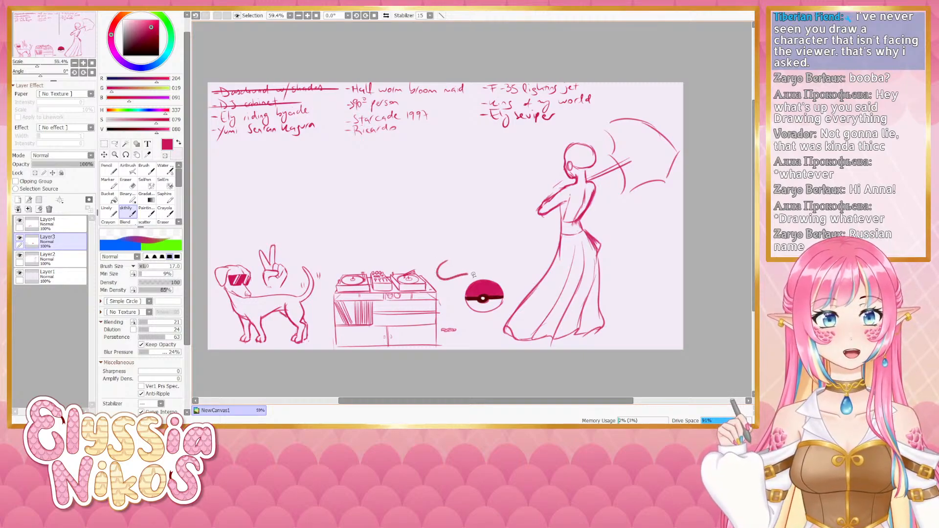
mouse_move(449, 256)
left_mouse_down()
mouse_move(438, 272)
mouse_move(479, 274)
mouse_move(480, 256)
mouse_move(442, 269)
left_mouse_up()
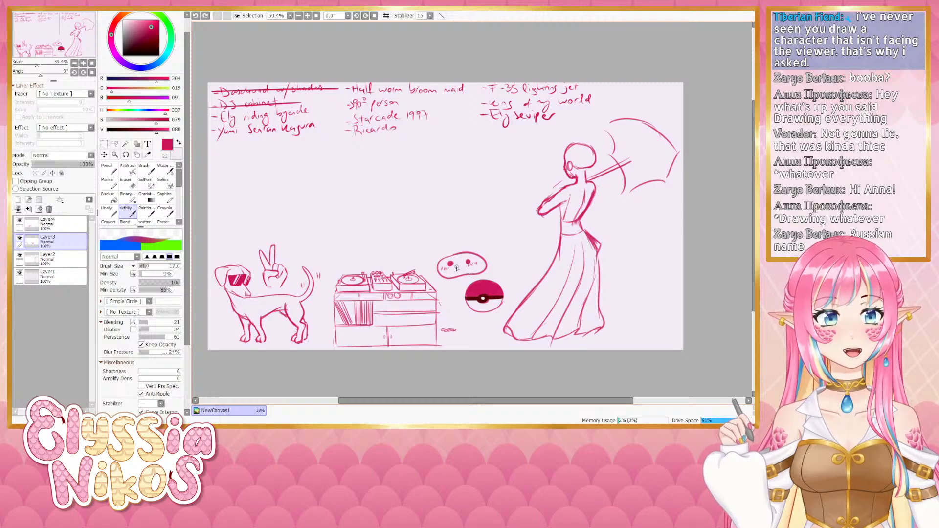
Erase small highlights into the creature's eyes with a size 5 eraser
left_click(129, 187)
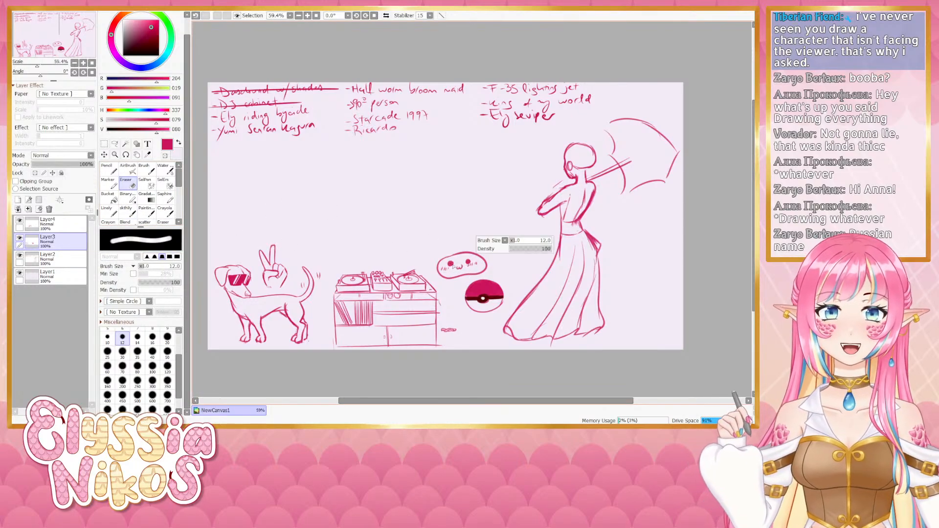
left_click(108, 330)
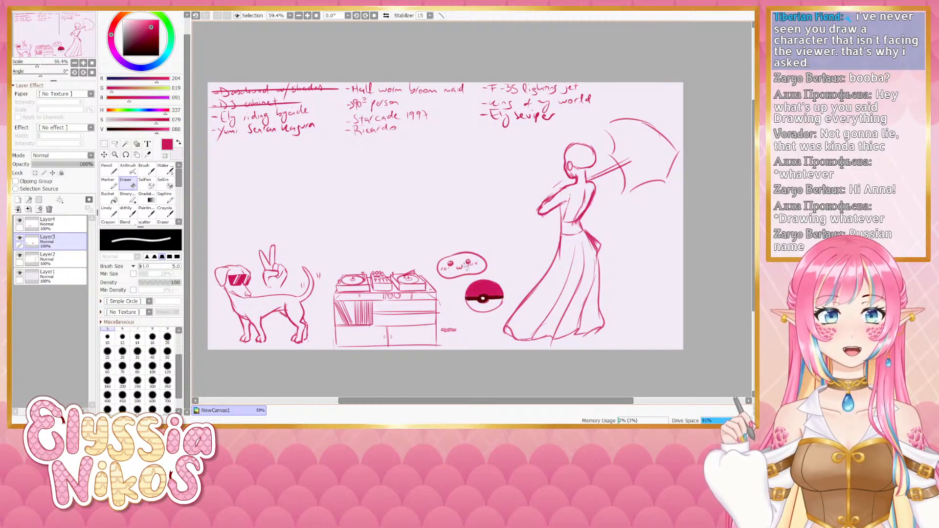
key("ctrl+z")
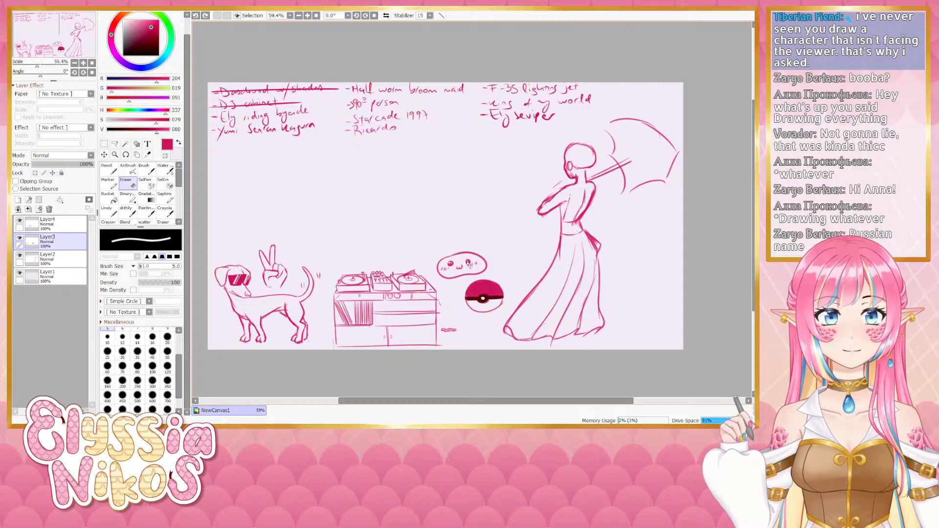
left_click(467, 263)
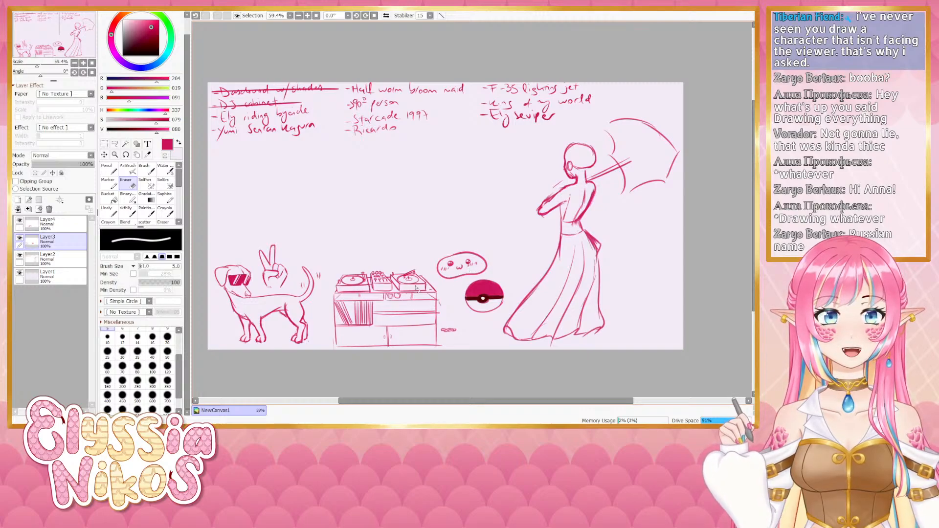
left_click(127, 210)
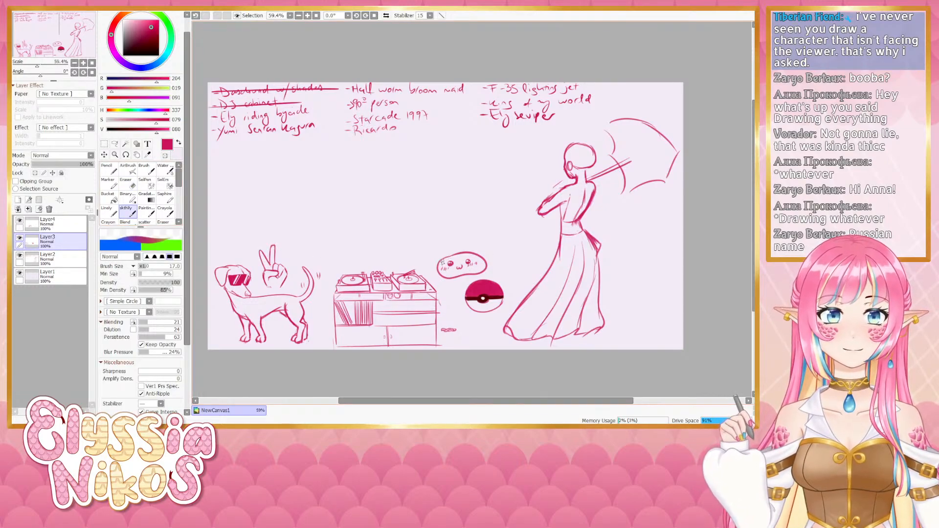
mouse_move(439, 268)
left_mouse_down()
mouse_move(468, 253)
mouse_move(439, 273)
left_mouse_up()
key("ctrl+z")
key("ctrl+z")
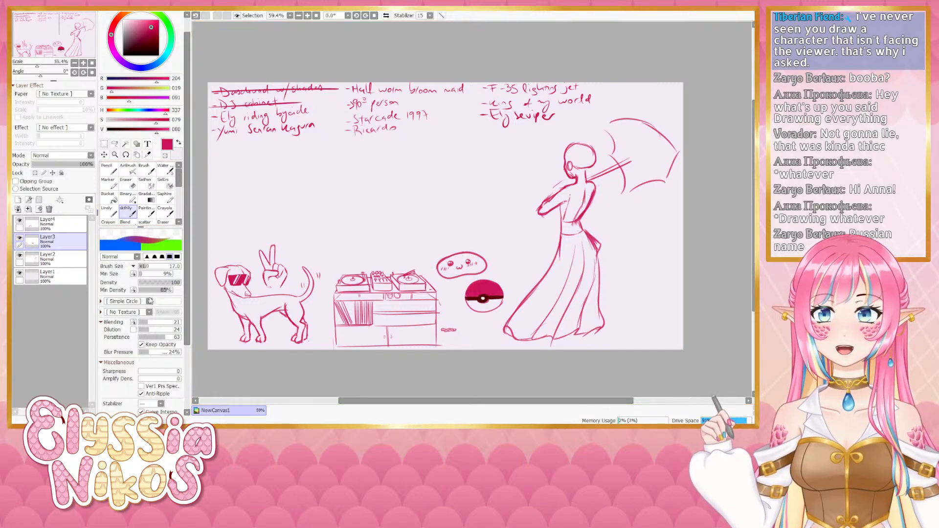
Set the sketching brush to size 35 and density 20
key("2")
key("]")
key("]")
key("]")
key("]")
key("]")
key("]")
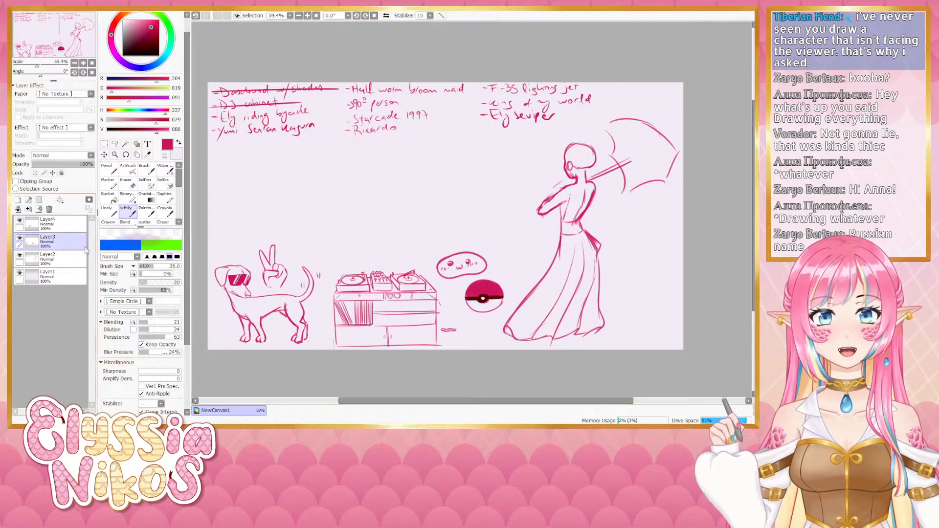
On Layer2, softly shade the creature's face with the sketching brush at size 49, and raise the brush density
left_click(65, 258)
left_click_drag(454, 269, 467, 269)
key("ctrl+z")
key("ctrl+z")
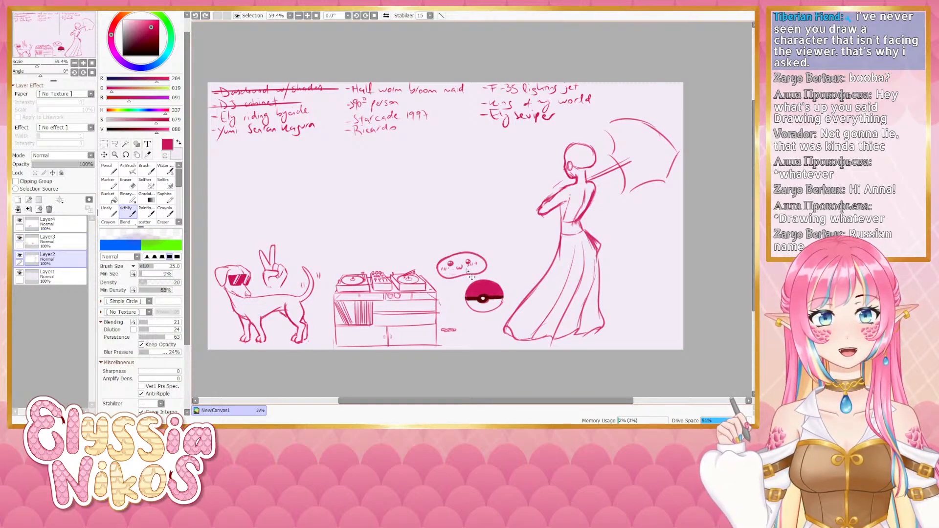
key("]")
key("]")
key("]")
key("]")
left_click(65, 258)
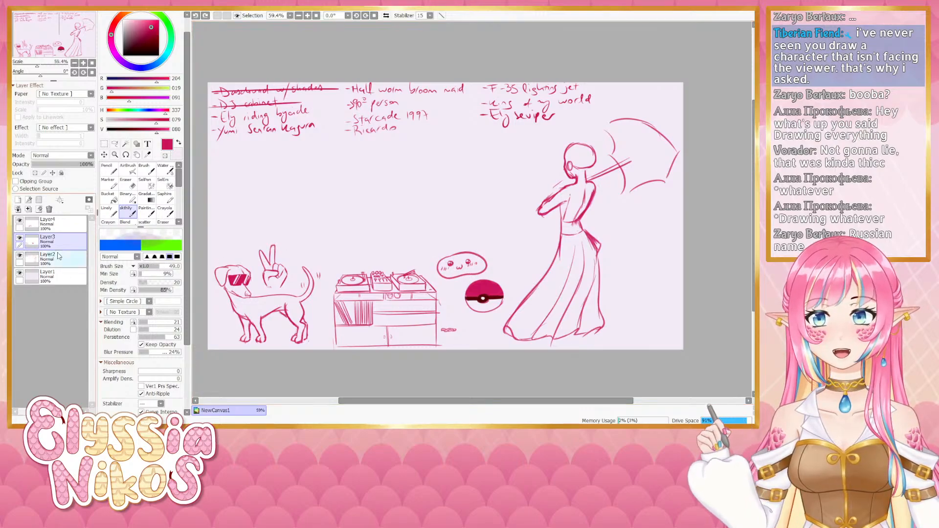
left_click_drag(452, 273, 469, 266)
key("ctrl+z")
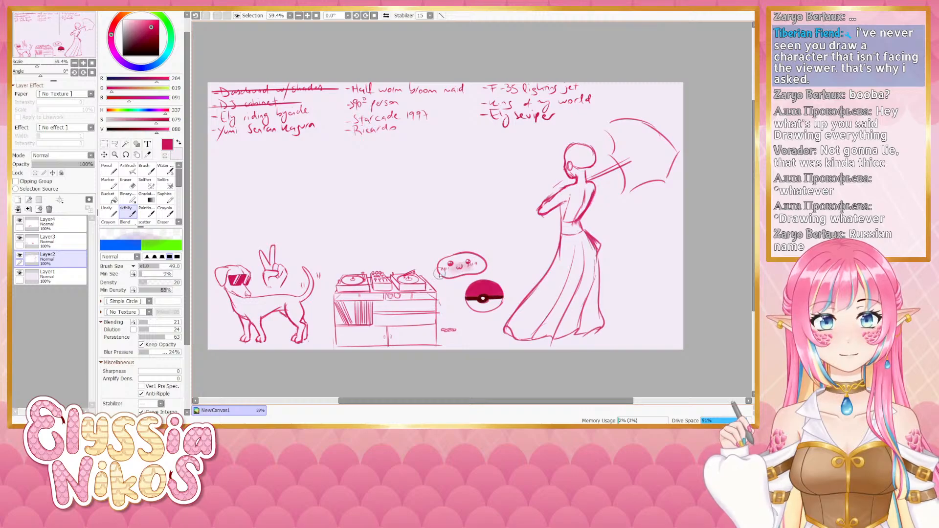
left_click_drag(170, 284, 175, 287)
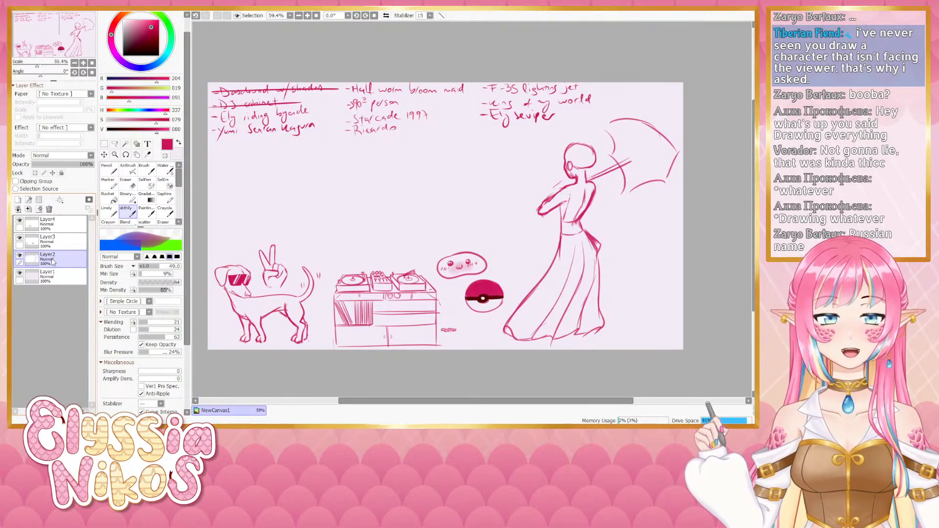
Toggle the visibility of Layer3, Layer4 and Layer2 in turn to check their contents, and select Layer2
left_click(68, 241)
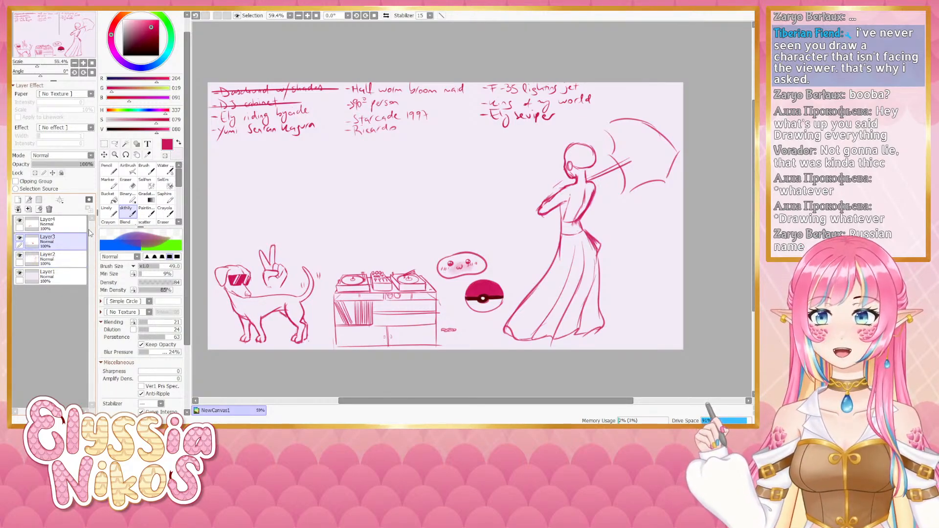
left_click(20, 238)
left_click(20, 238)
left_click(20, 221)
left_click(19, 220)
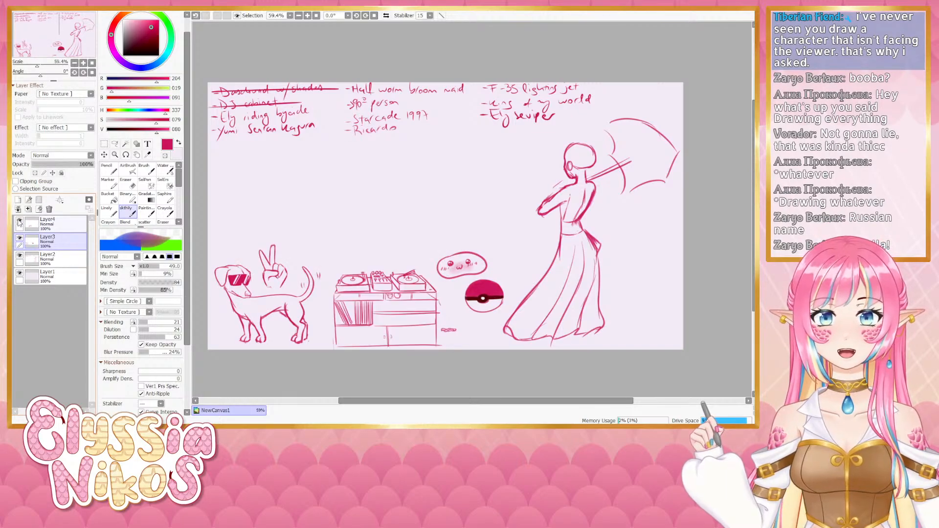
left_click(19, 255)
left_click(20, 255)
left_click(52, 255)
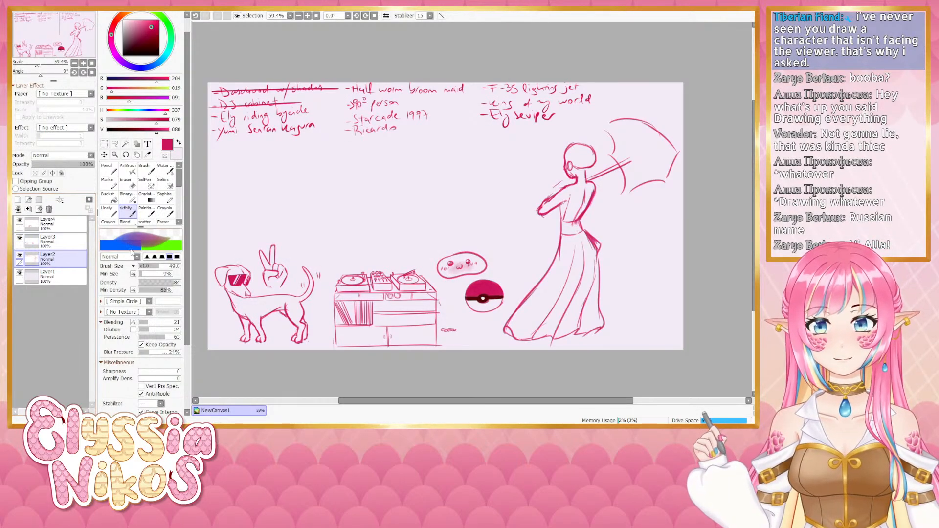
Erase the protruding bump beside the figure's hip with a size 53 eraser and try redrawing the skirt contour there
left_click_drag(628, 225, 615, 224)
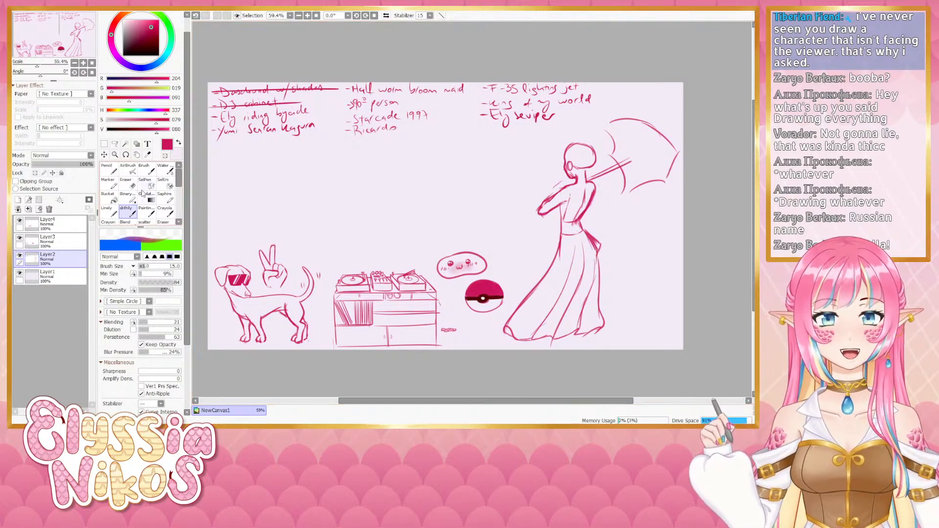
key("e")
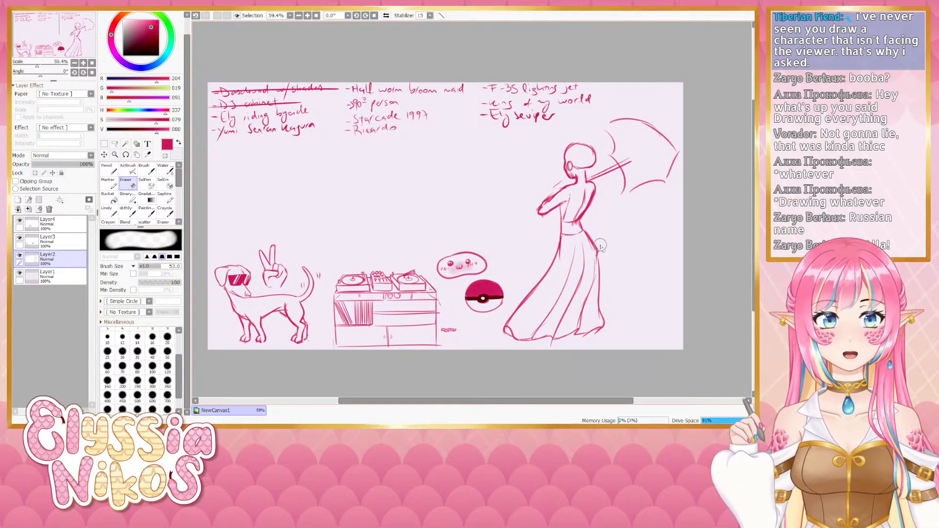
left_click(126, 211)
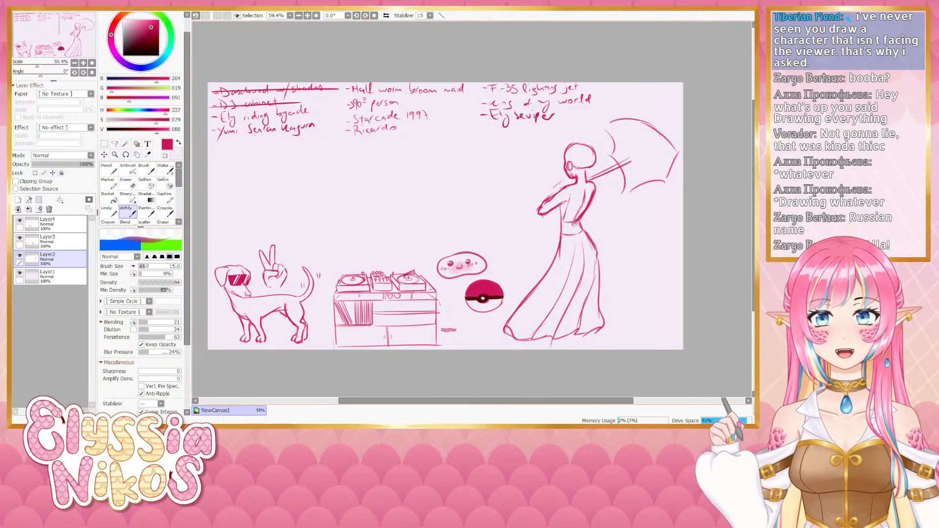
mouse_move(593, 240)
left_mouse_down()
mouse_move(598, 304)
mouse_move(601, 292)
left_mouse_up()
key("ctrl+z")
key("ctrl+z")
key("ctrl+z")
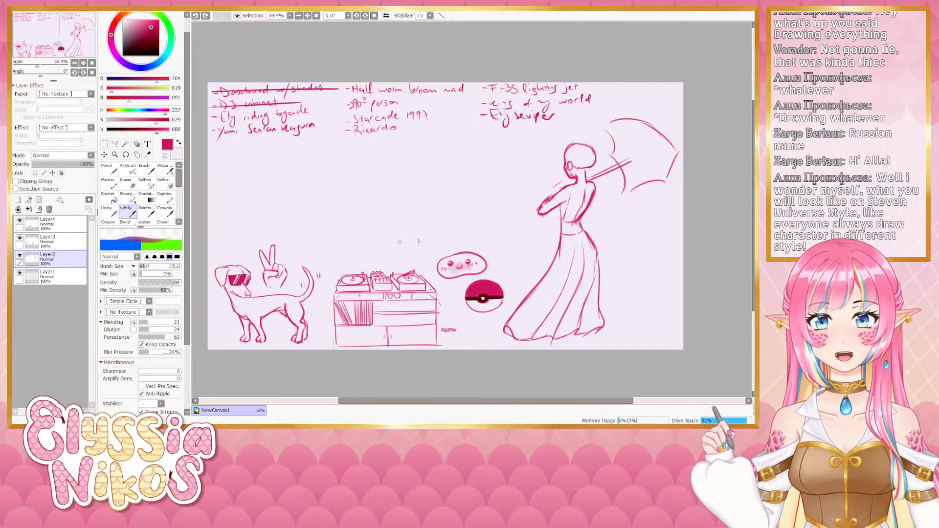
Redraw the skirt's outer contours from the waist downward with the sketching brush at size 15
left_click_drag(590, 229, 601, 293)
key("ctrl+z")
mouse_move(561, 233)
left_mouse_down()
mouse_move(534, 289)
mouse_move(550, 263)
left_mouse_up()
key("ctrl+z")
left_click_drag(555, 260, 520, 301)
mouse_move(560, 244)
left_mouse_down()
mouse_move(550, 269)
mouse_move(502, 333)
left_mouse_up()
key("ctrl+z")
Erase stray lines along the skirt's trailing edge, from the waist down to the hem, with a smaller eraser
key("e")
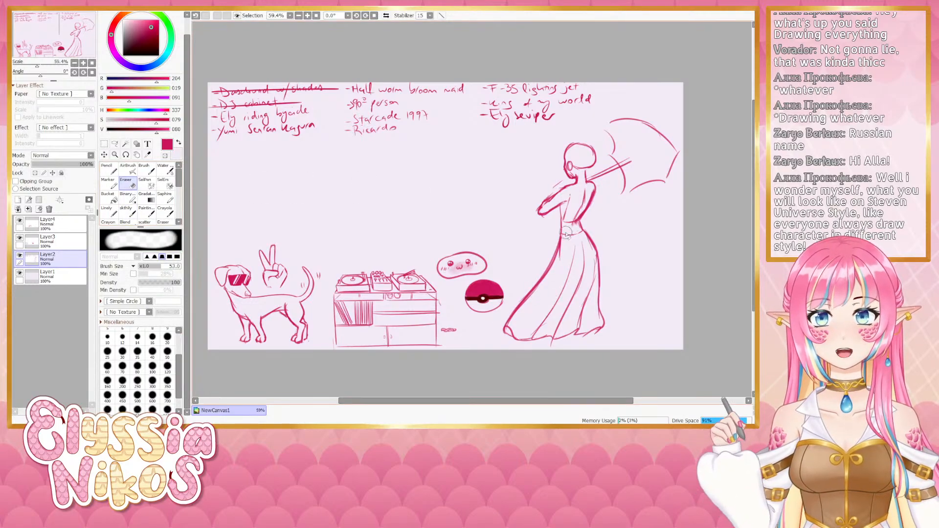
left_click_drag(568, 227, 556, 264)
key("bracketright")
key("bracketright")
key("bracketright")
key("bracketright")
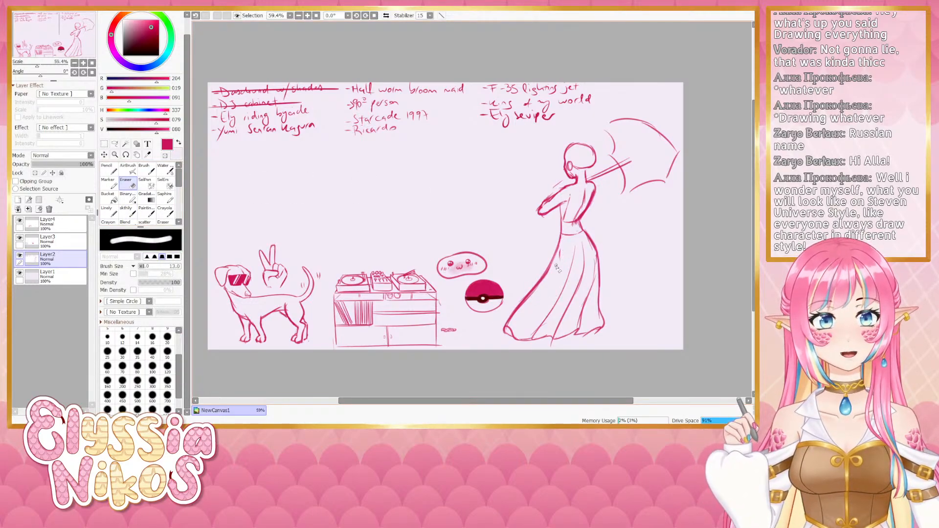
left_click_drag(533, 301, 514, 324)
Set the sketching brush's density to 96
key("b")
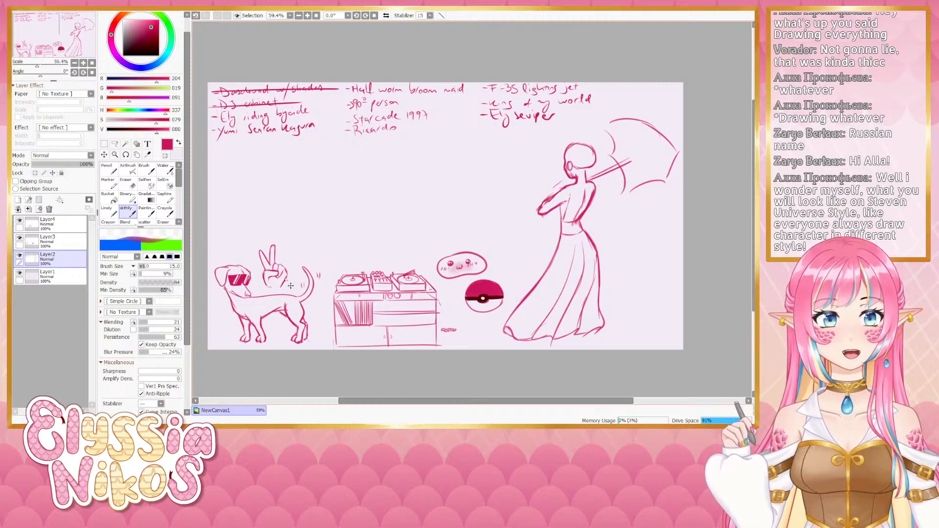
key("ctrl+z")
left_click(177, 282)
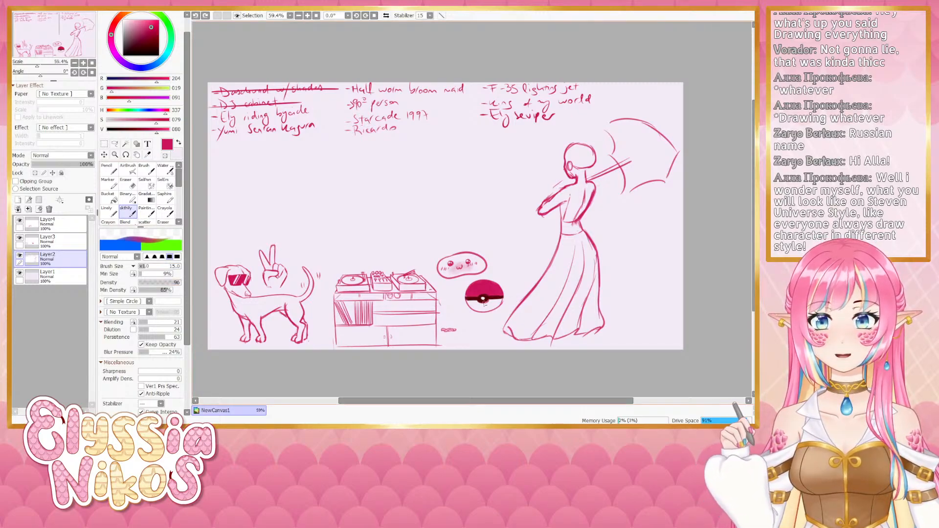
left_click_drag(502, 325, 514, 337)
key("ctrl+z")
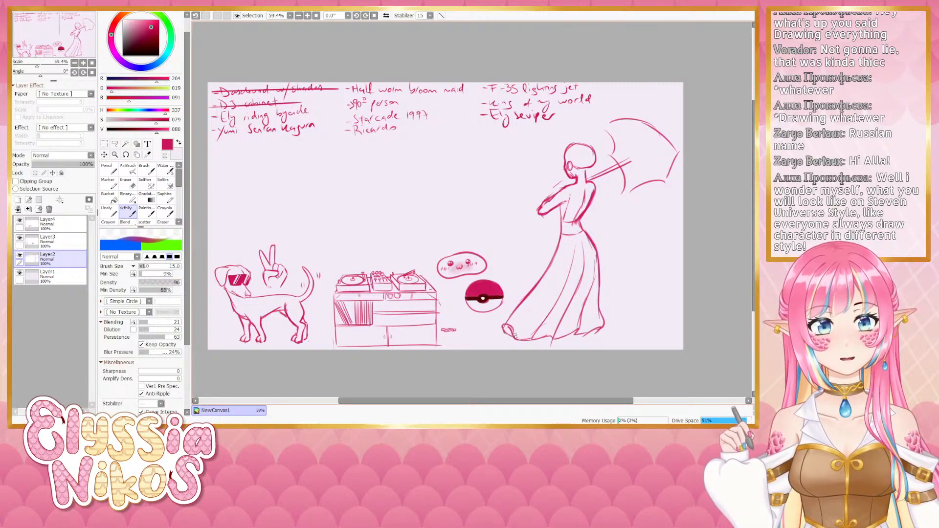
key("ctrl+z")
key("ctrl+z")
mouse_move(344, 164)
left_mouse_down()
mouse_move(335, 176)
mouse_move(370, 172)
left_mouse_up()
mouse_move(330, 192)
left_mouse_down()
mouse_move(364, 184)
mouse_move(348, 198)
left_mouse_up()
left_click_drag(391, 174, 352, 215)
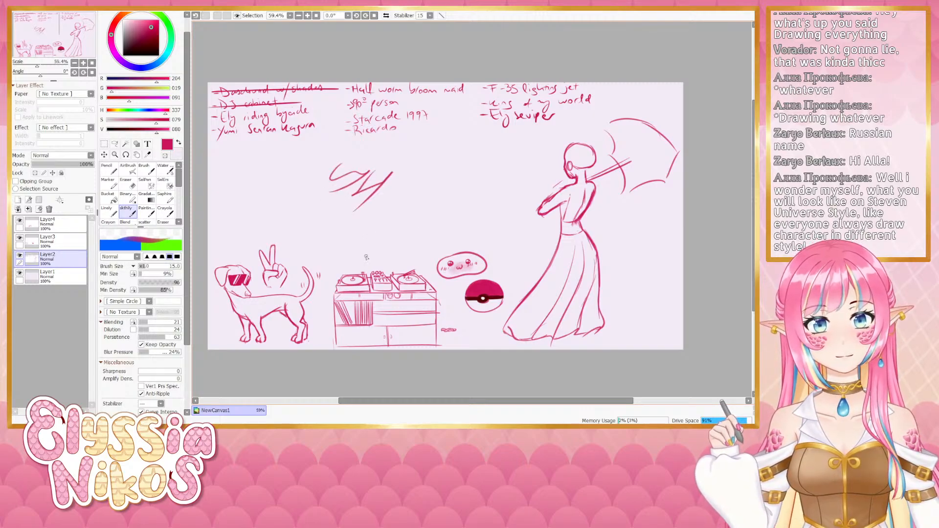
key("ctrl+z")
key("ctrl+z")
key("ctrl+z")
Erase and redraw the skirt contour on the parasol side, from the hip down towards the hem
left_click_drag(612, 247, 589, 262)
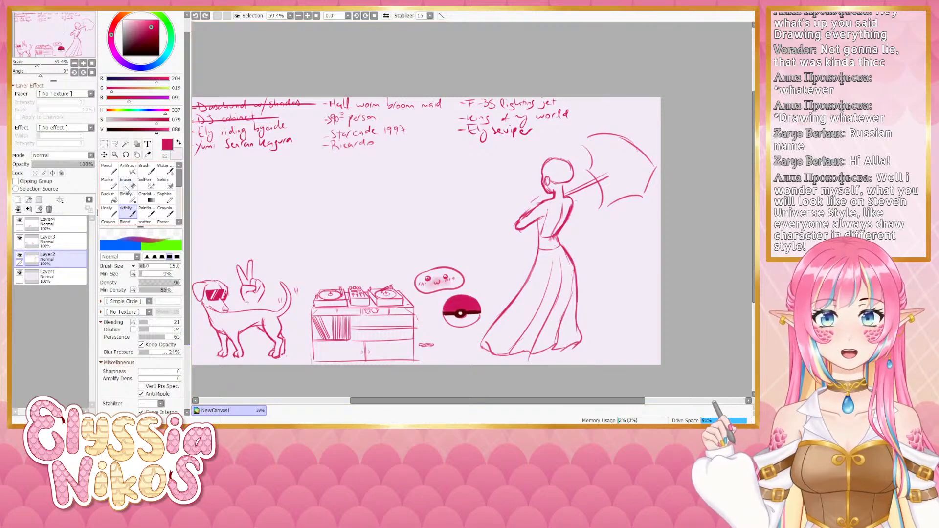
key("e")
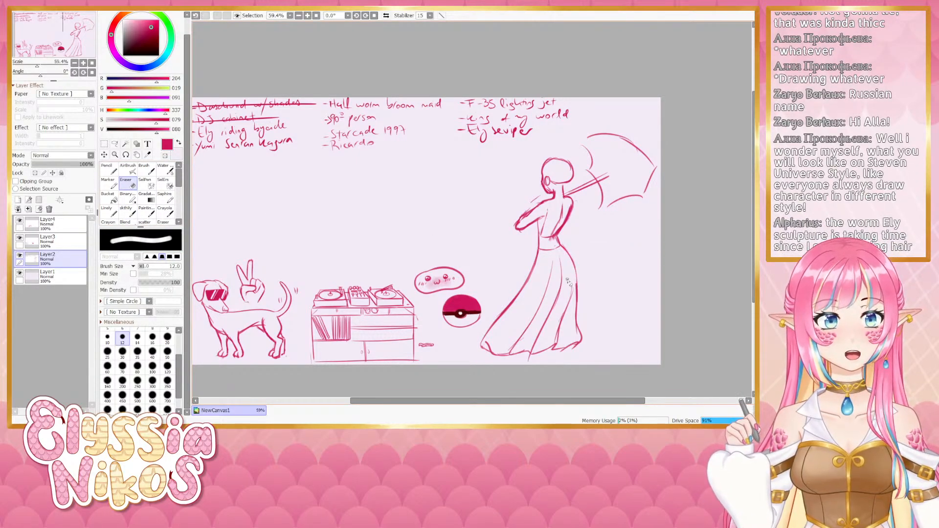
left_click(131, 211)
left_click_drag(561, 243, 577, 297)
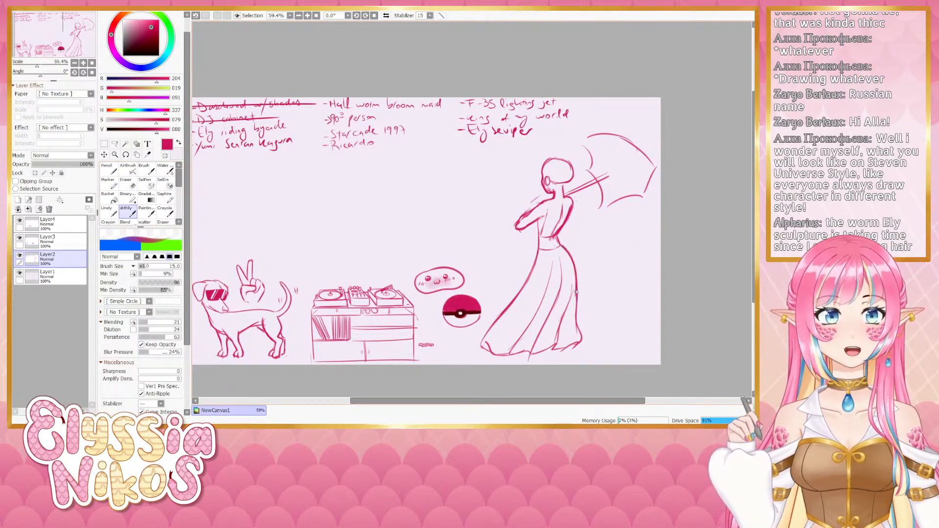
key("ctrl+z")
left_click_drag(558, 242, 577, 289)
left_click_drag(573, 288, 577, 308)
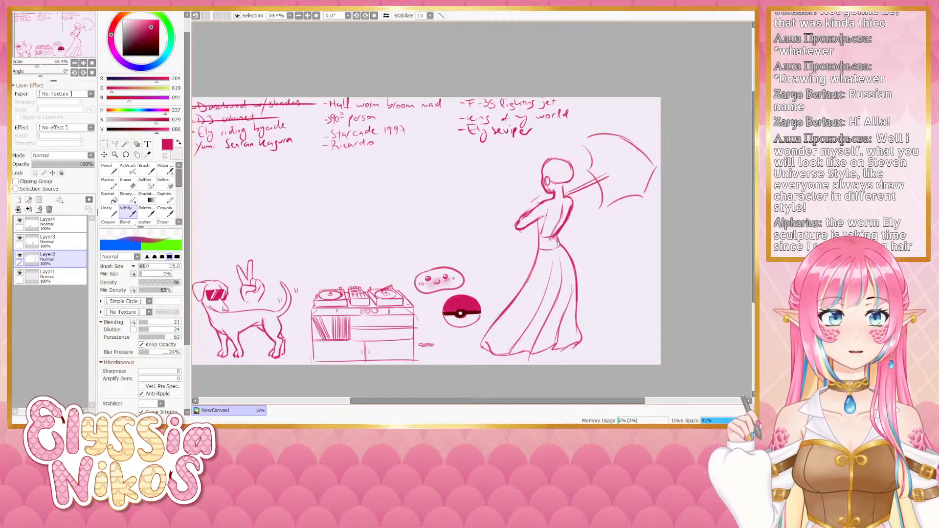
Draw a wide sash with a large bow around the back of the figure's waist
mouse_move(557, 242)
left_mouse_down()
mouse_move(576, 227)
mouse_move(567, 251)
mouse_move(528, 229)
left_mouse_up()
key("ctrl+z")
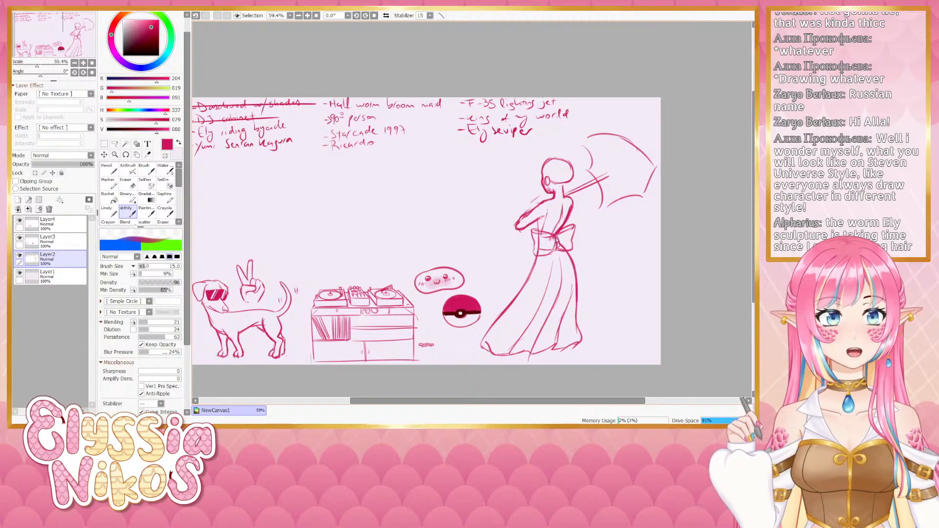
left_click_drag(534, 240, 537, 255)
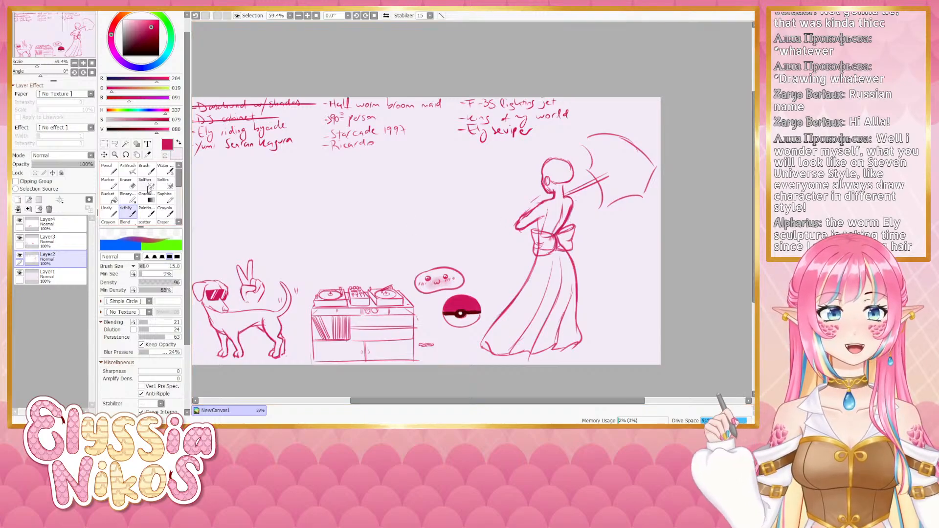
left_click_drag(533, 230, 540, 237)
key("ctrl+z")
key("ctrl+z")
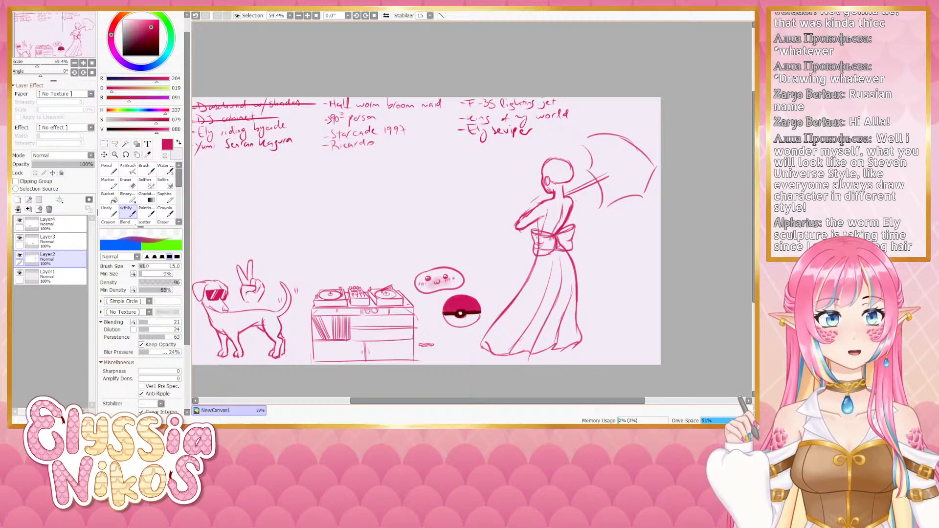
Erase the overlapping lines inside the sash and bow and refine their edges and folds
key("e")
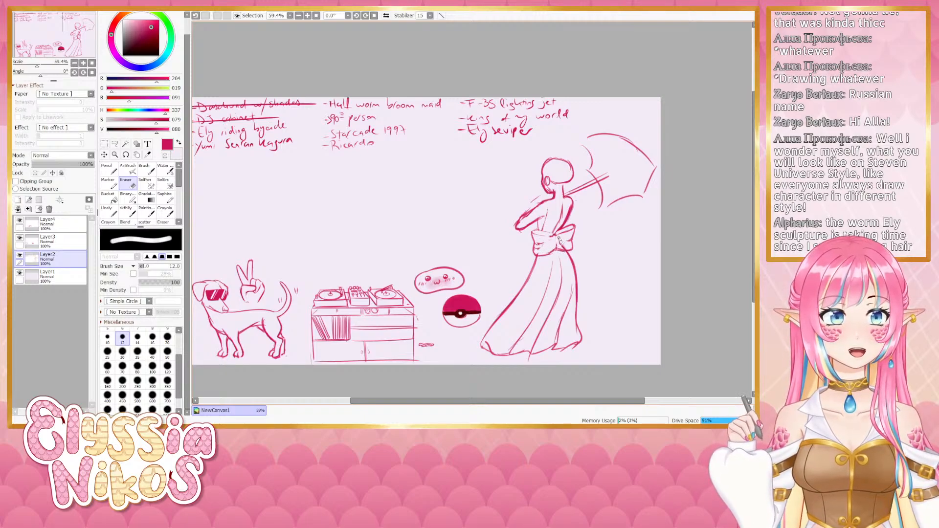
left_click(128, 211)
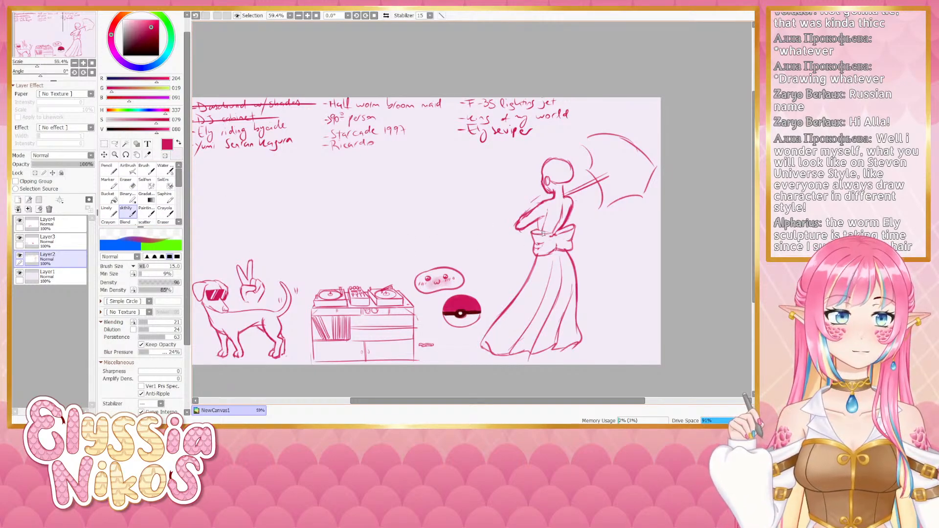
mouse_move(533, 233)
left_mouse_down()
mouse_move(578, 226)
mouse_move(560, 248)
mouse_move(554, 237)
left_mouse_up()
key("ctrl+z")
key("ctrl+z")
key("ctrl+z")
key("ctrl+z")
key("ctrl+z")
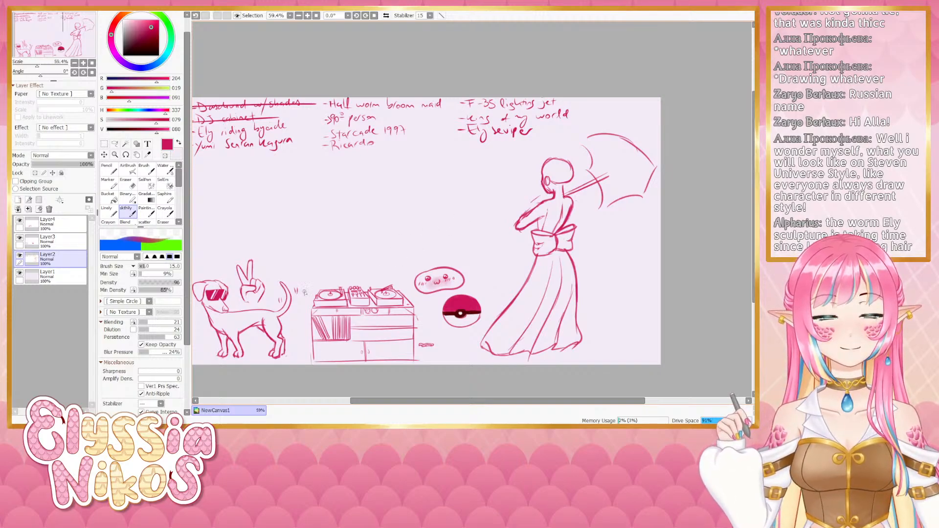
Select the Pokéball on Layer3 with the freeform lasso, rotate it 90° counter-clockwise and clear the selection
left_click(114, 144)
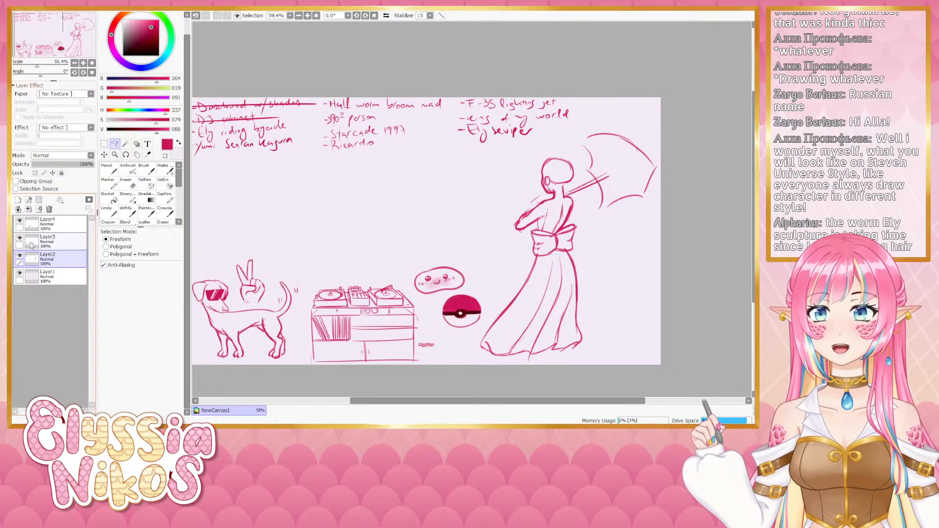
left_click(69, 241)
mouse_move(442, 325)
left_mouse_down()
mouse_move(475, 331)
mouse_move(488, 314)
mouse_move(471, 294)
mouse_move(437, 307)
mouse_move(444, 332)
mouse_move(476, 331)
mouse_move(489, 306)
mouse_move(501, 317)
mouse_move(477, 289)
left_mouse_up()
key("ctrl+t")
left_click(120, 307)
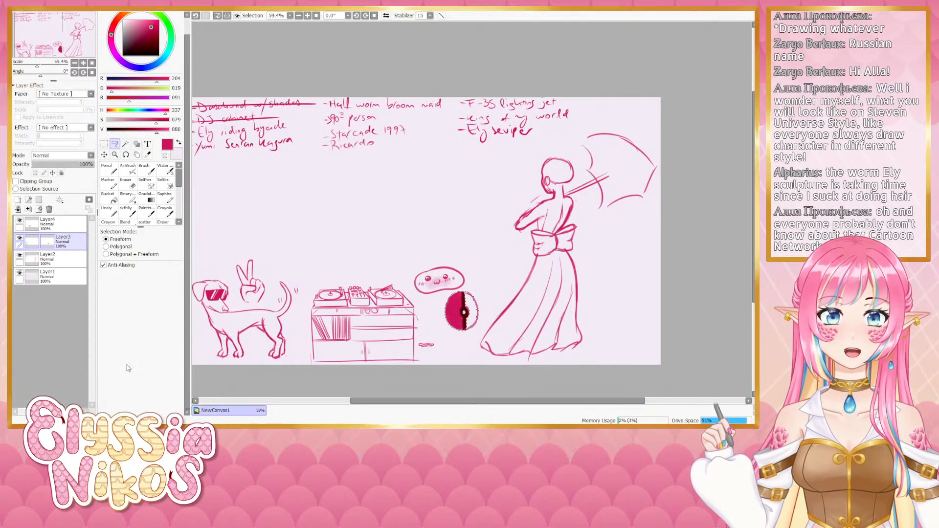
key("ctrl+d")
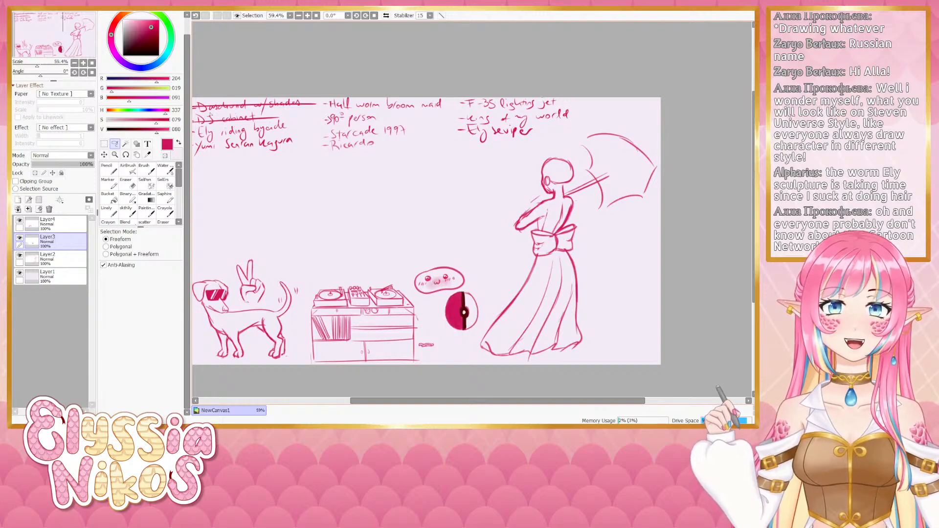
On Layer2, erase and redraw the outline of the figure's bent arm on the side away from the parasol
left_click(57, 259)
left_click(126, 211)
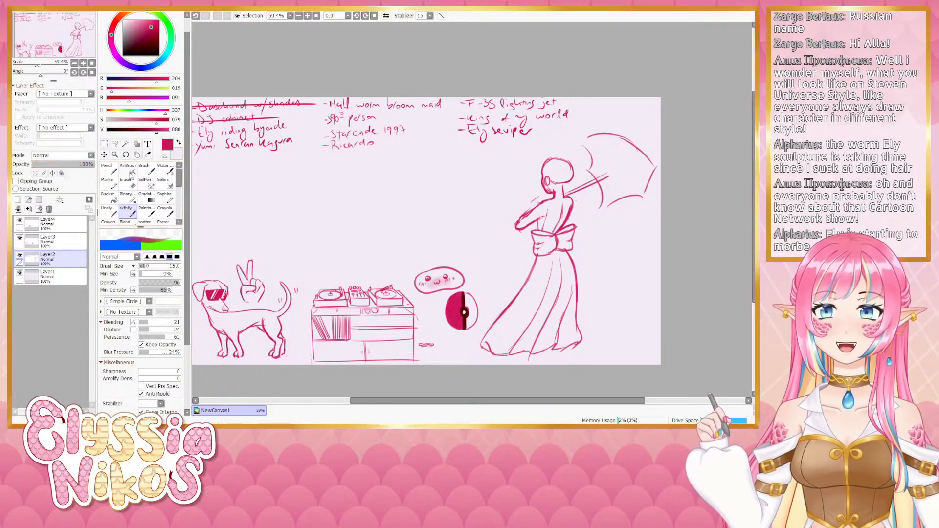
left_click_drag(443, 229, 390, 214)
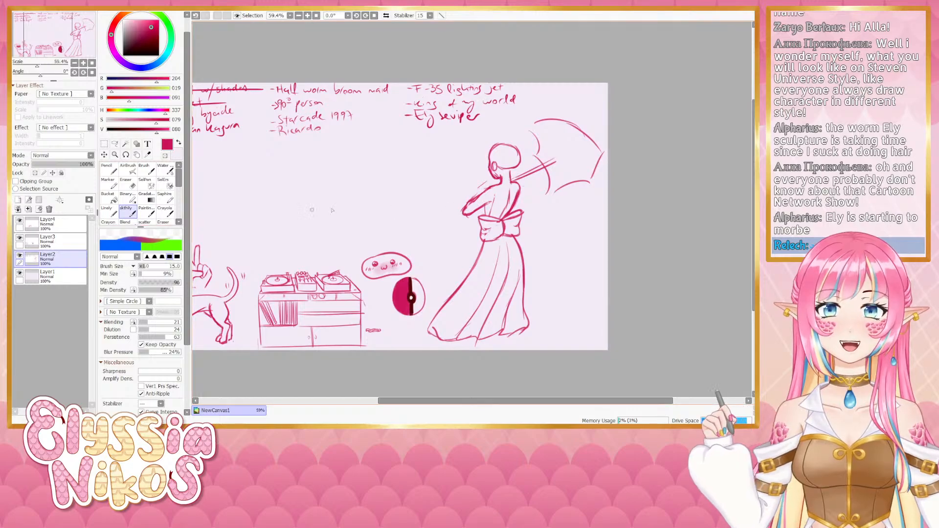
left_click(133, 183)
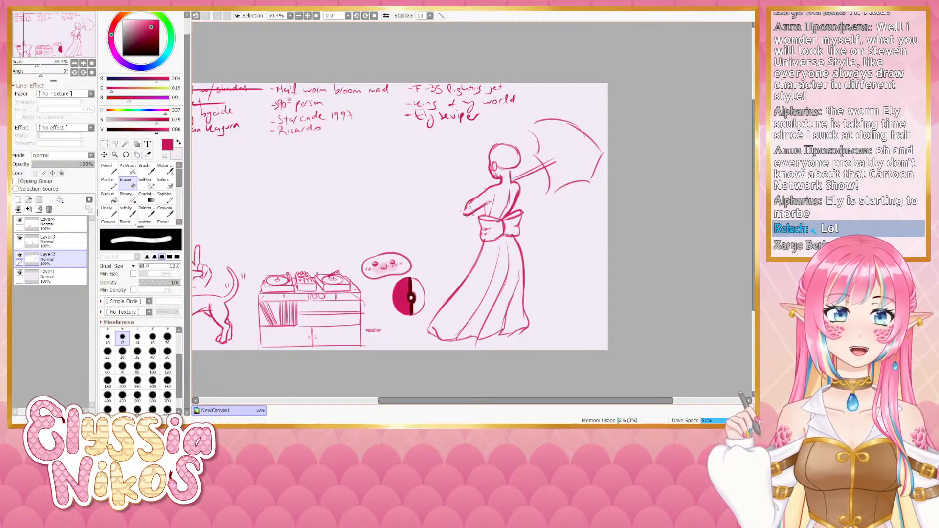
left_click(127, 213)
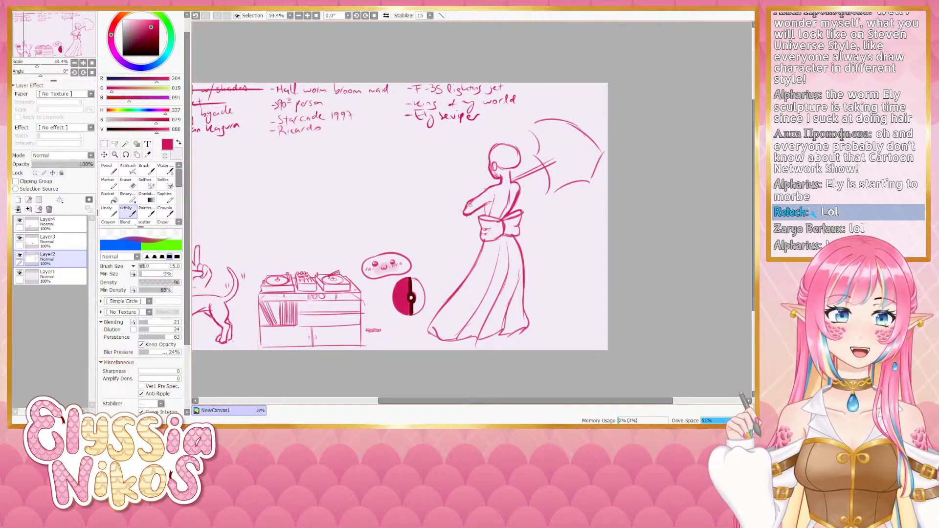
left_click_drag(464, 208, 489, 198)
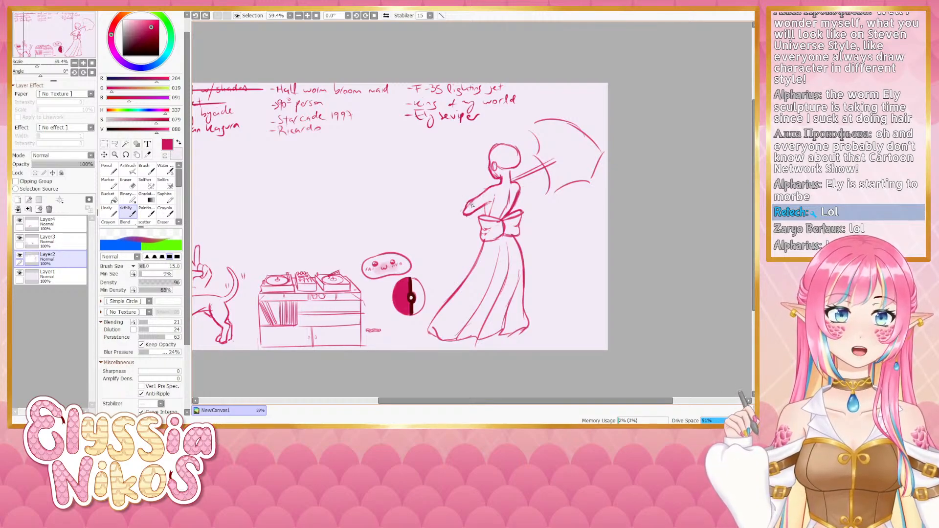
key("e")
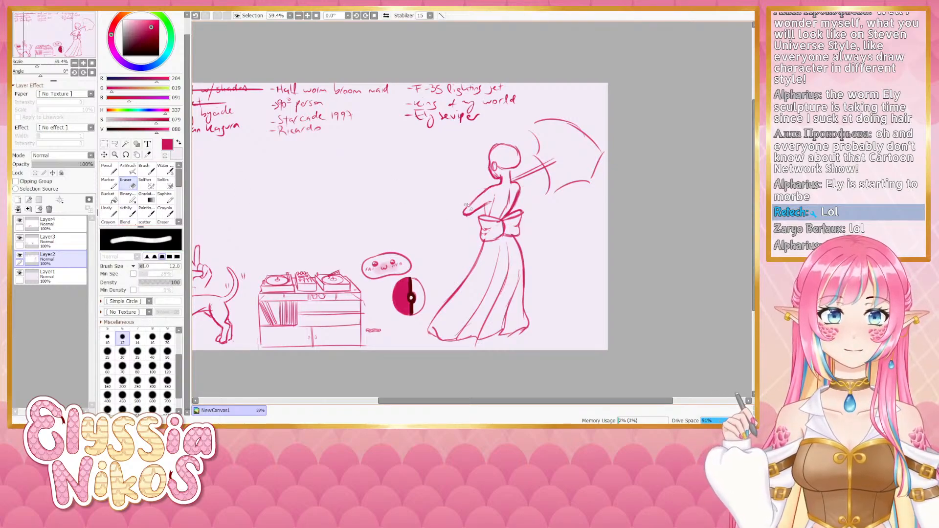
key("e")
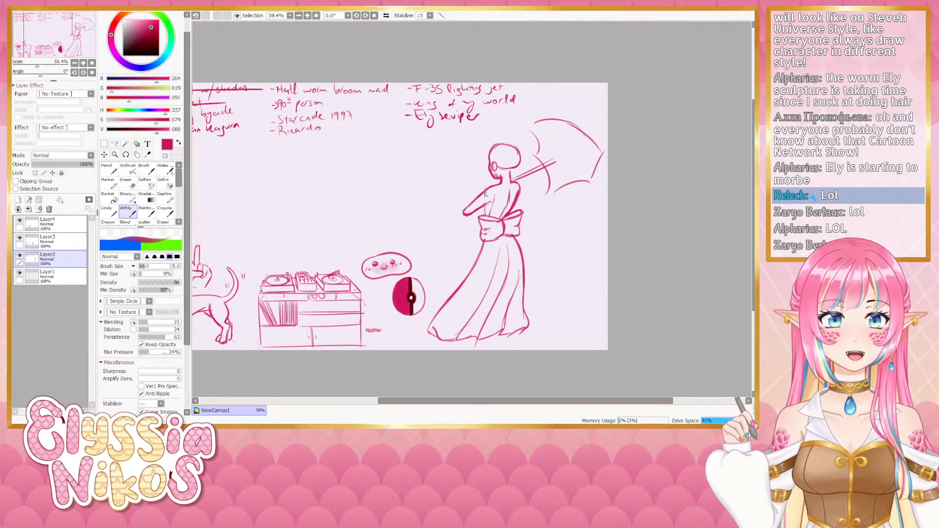
left_click_drag(485, 194, 464, 211)
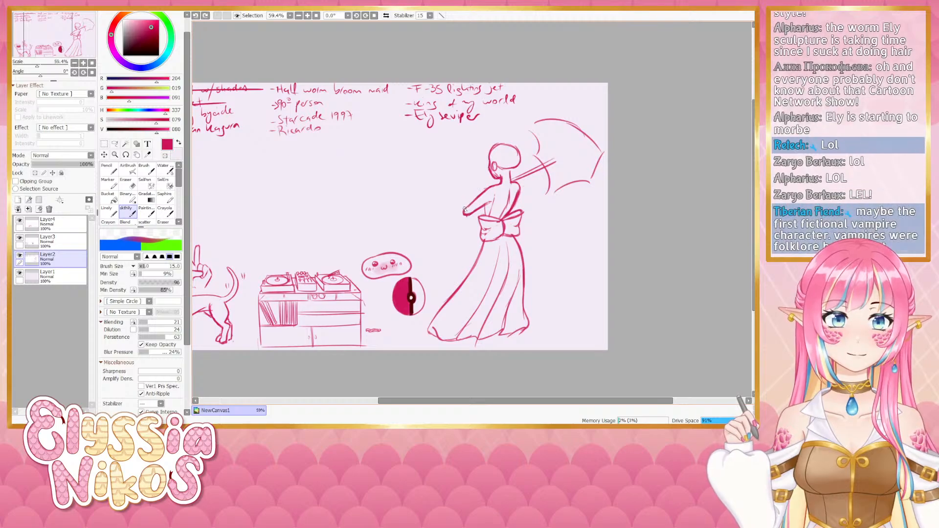
key("ctrl+z")
left_click_drag(485, 193, 464, 214)
key("ctrl+z")
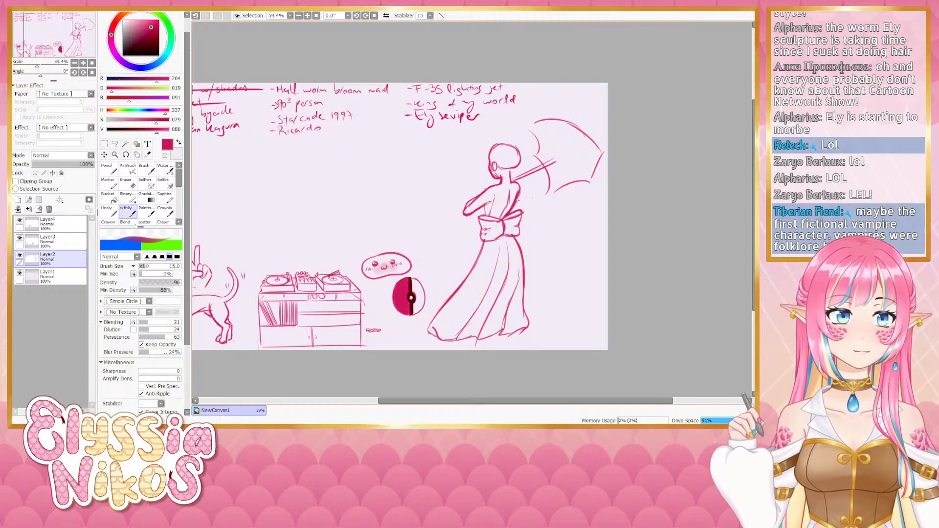
Redraw the line of the figure's upper arm on the parasol side, from the shoulder to the sash
key("ctrl+z")
left_click_drag(521, 190, 518, 214)
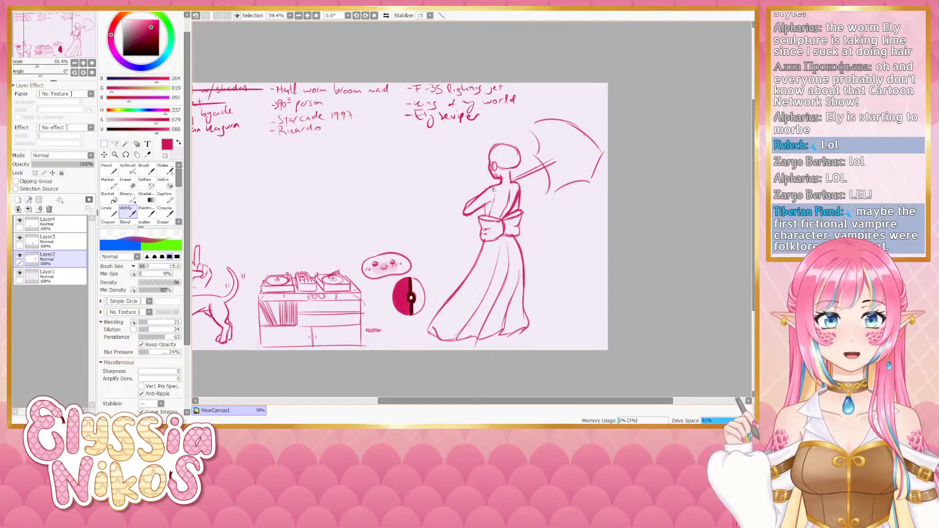
key("ctrl+z")
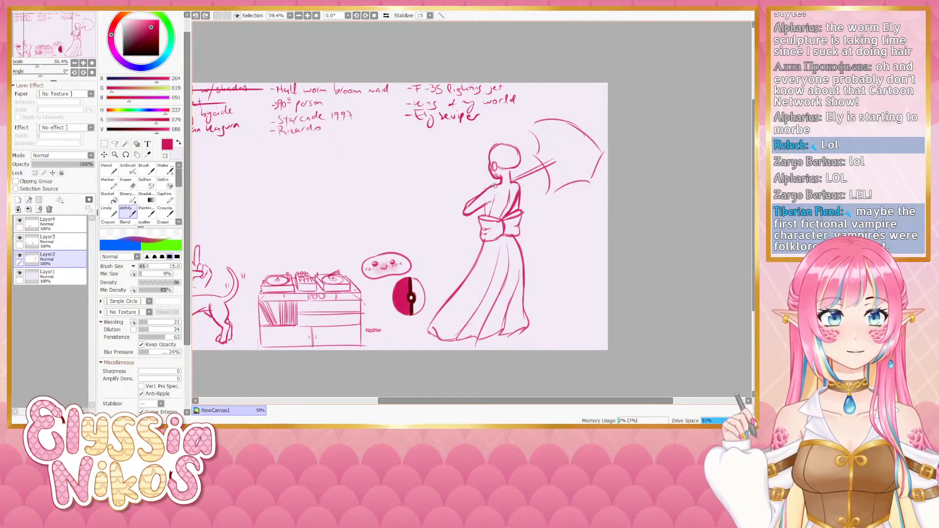
Draw short puffed sleeves on both of the figure's shoulders, redoing the strokes on the side away from the parasol
mouse_move(484, 188)
left_mouse_down()
mouse_move(471, 205)
mouse_move(484, 189)
mouse_move(494, 203)
left_mouse_up()
key("ctrl+z")
key("ctrl+z")
key("ctrl+z")
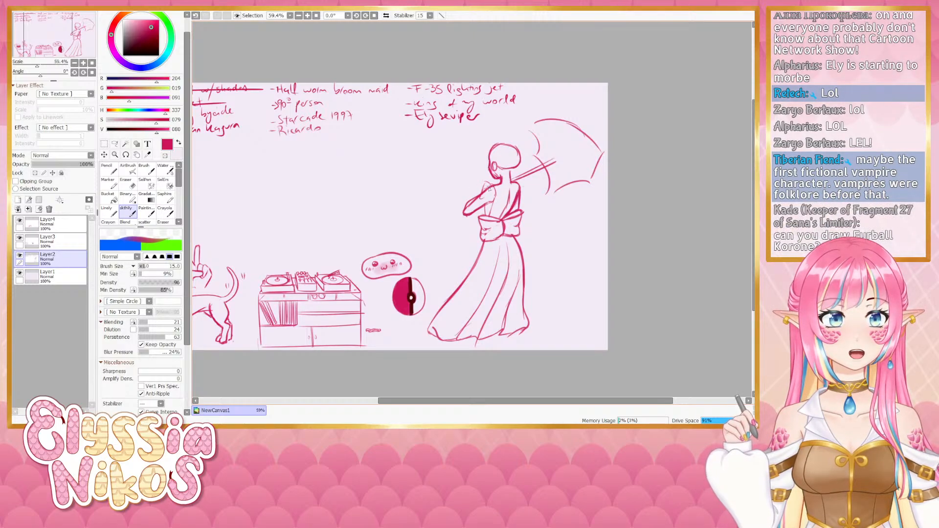
key("ctrl+z")
left_click_drag(489, 180, 484, 186)
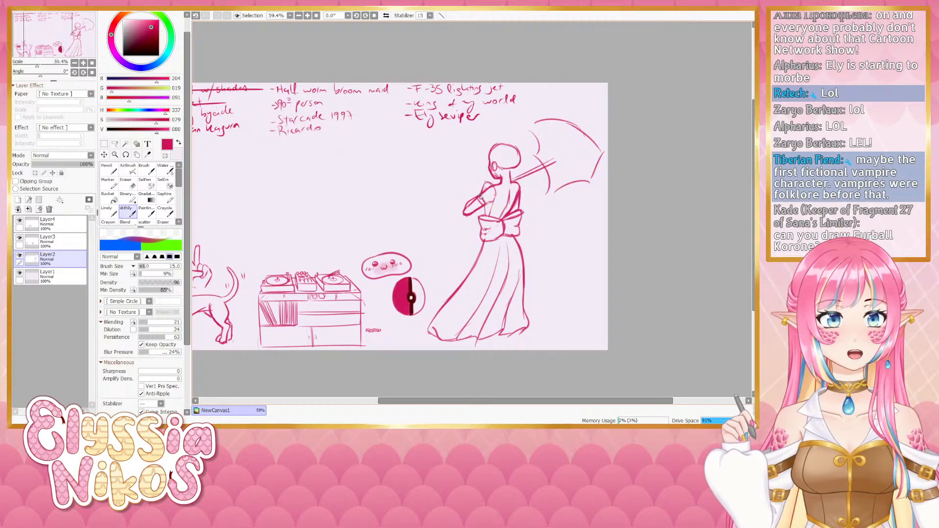
key("ctrl+z")
left_click_drag(489, 181, 482, 187)
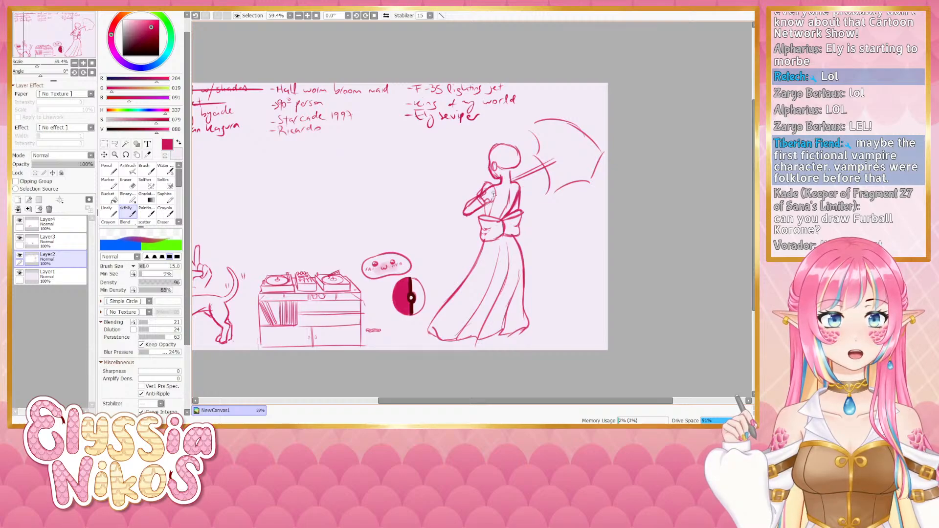
left_click_drag(495, 193, 492, 205)
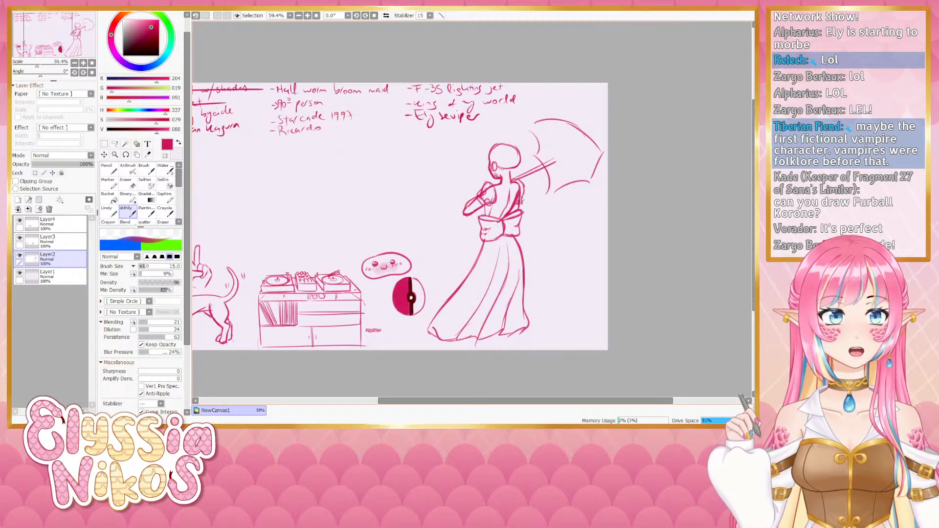
left_click_drag(522, 199, 524, 197)
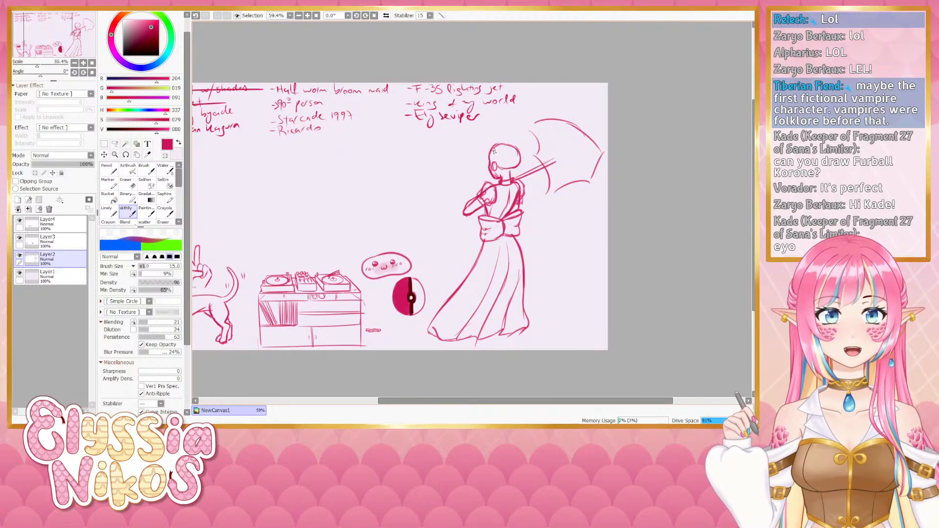
Sketch the front hair outline curving over the forehead side of the figure's head
mouse_move(493, 145)
left_mouse_down()
mouse_move(483, 160)
mouse_move(491, 181)
left_mouse_up()
key("ctrl+z")
key("ctrl+z")
key("ctrl+z")
key("ctrl+z")
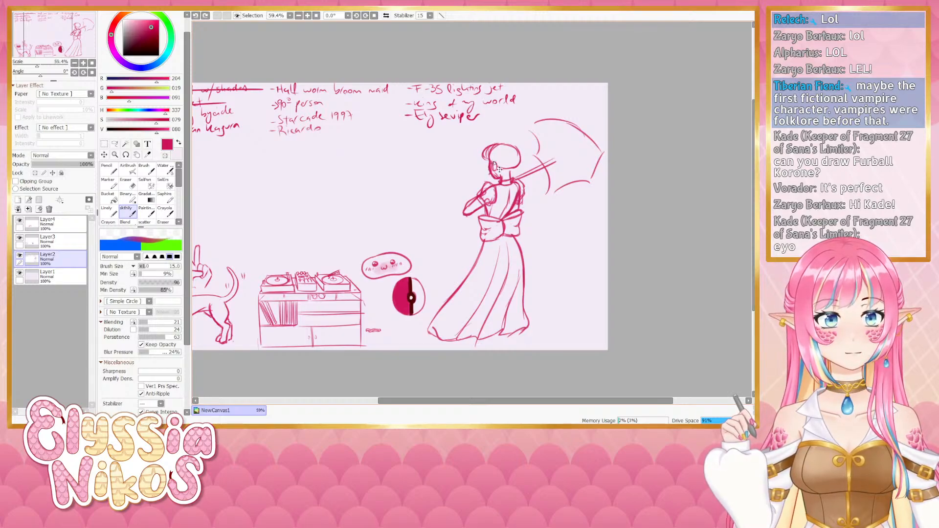
key("ctrl+z")
Identify the layer holding the head sketch and erase lines around the face, with the eraser size changed to 9
left_click(20, 238)
left_click(20, 238)
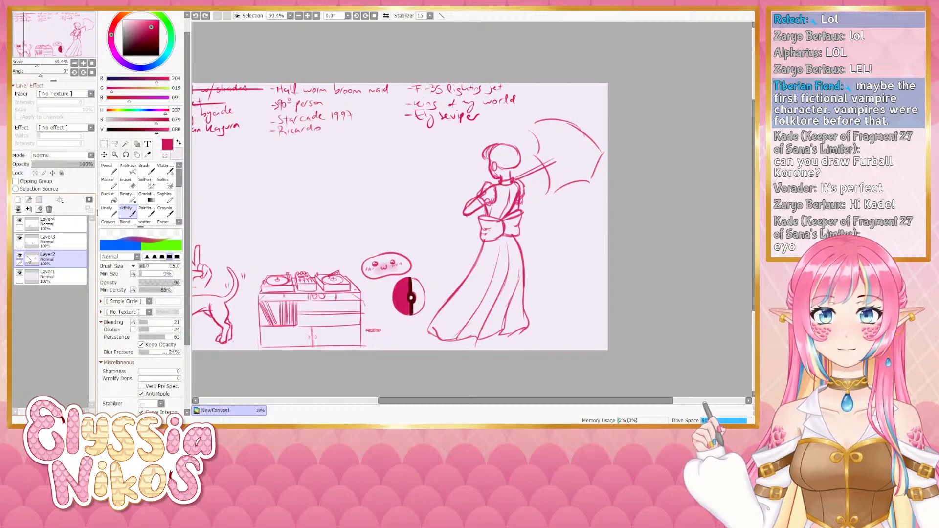
left_click(19, 256)
left_click(19, 256)
left_click(125, 184)
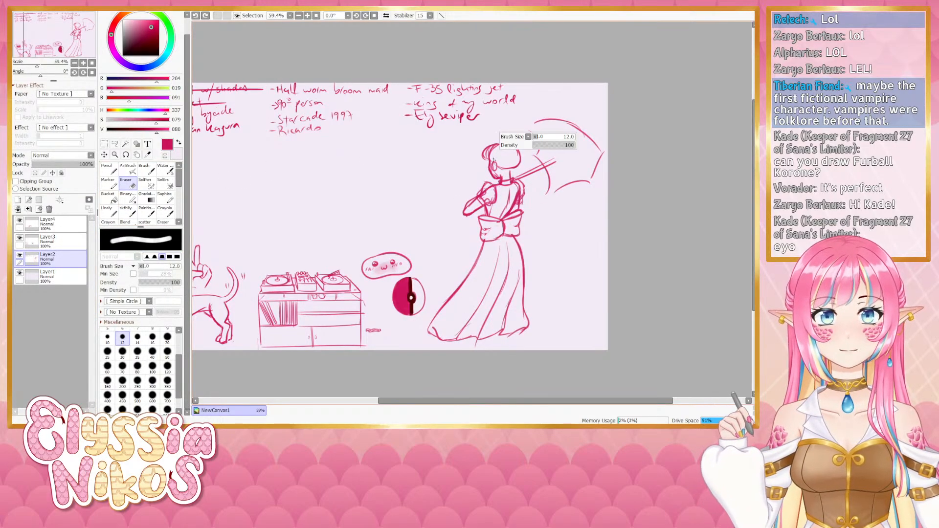
left_click_drag(492, 156, 491, 175)
key("bracketright")
key("bracketright")
key("bracketright")
key("bracketright")
key("bracketright")
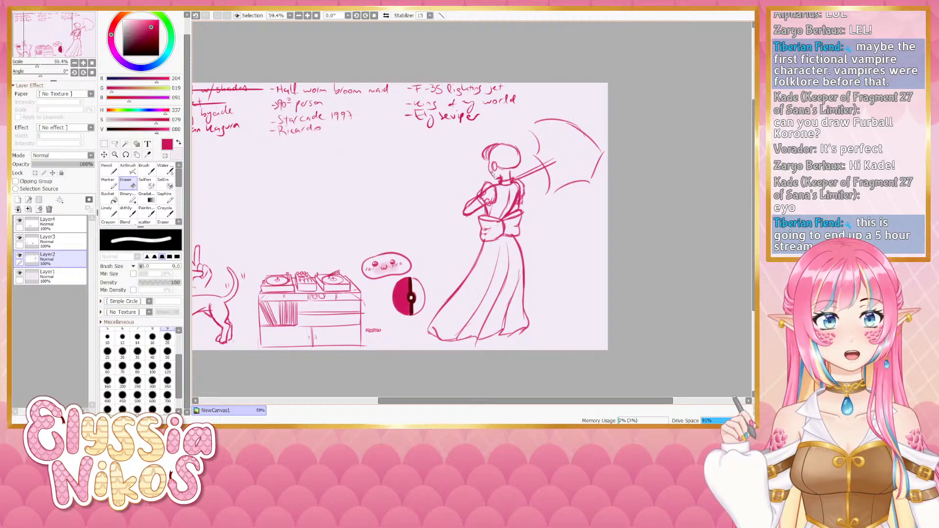
Set the sketch brush size to 7 and draw the figure's face contour in front of the ear, continuing on Layer3
key("b")
key("bracketleft")
key("bracketleft")
key("bracketleft")
key("bracketleft")
key("bracketleft")
key("bracketleft")
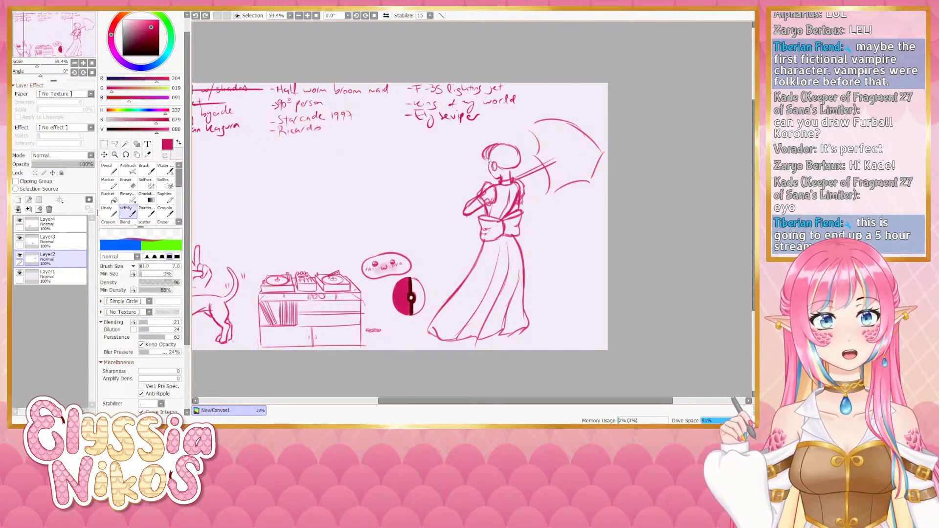
key("ctrl+z")
left_click_drag(489, 169, 497, 177)
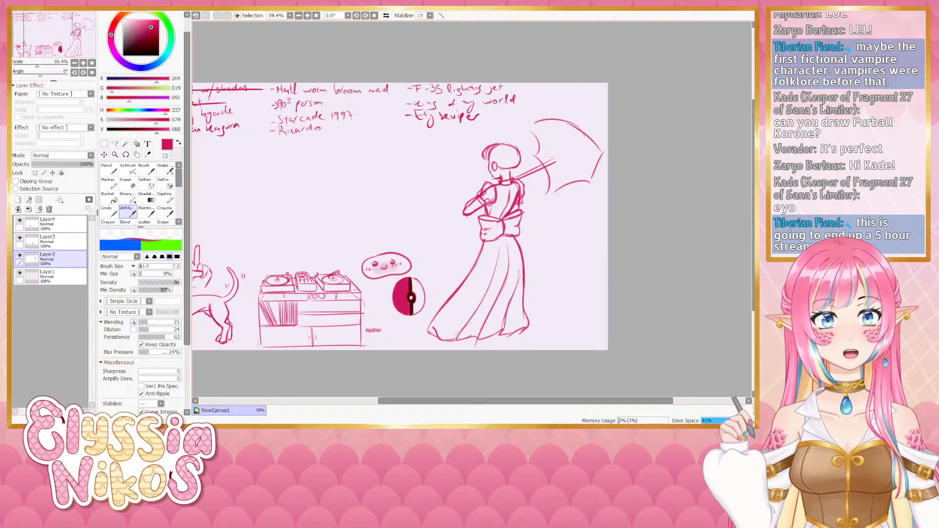
left_click(61, 243)
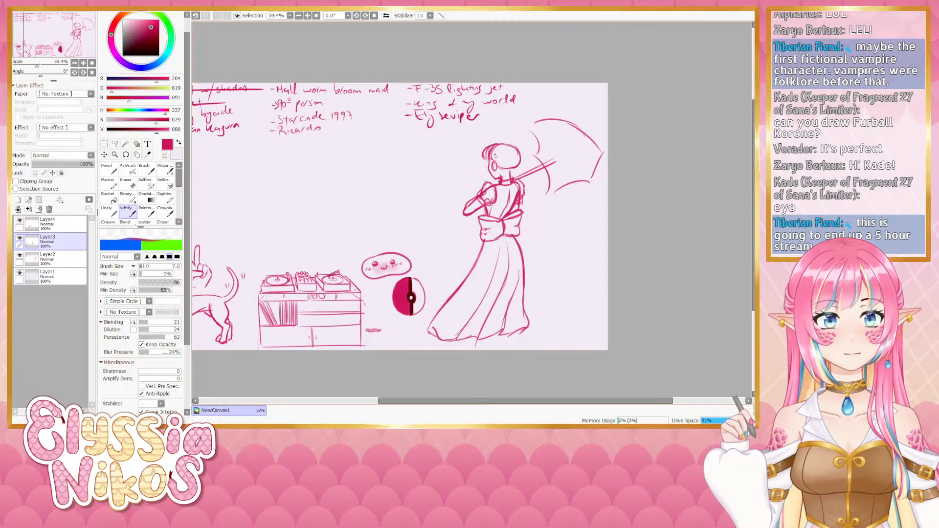
left_click_drag(491, 161, 494, 173)
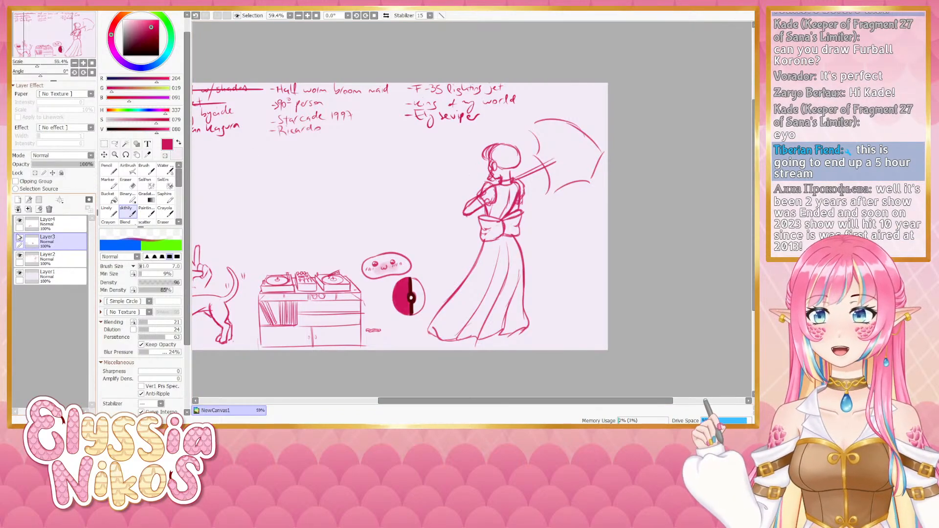
Return to Layer2, redraw the small lines around the figure's ear and jaw, and erase the excess
left_click(54, 259)
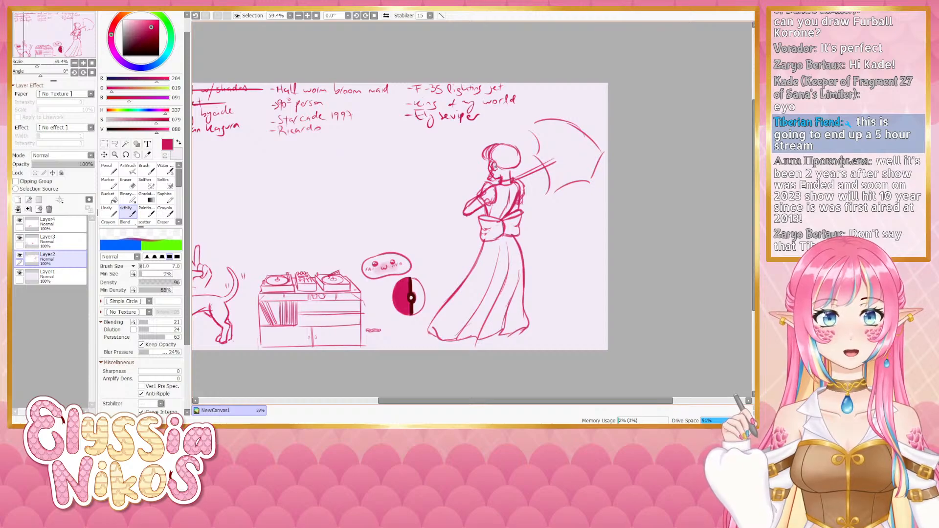
key("ctrl+z")
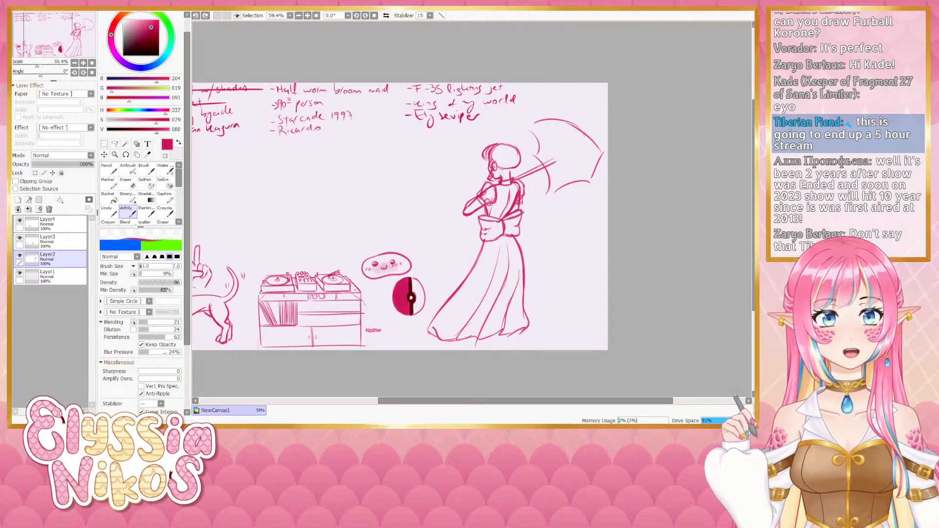
left_click_drag(495, 167, 494, 174)
key("e")
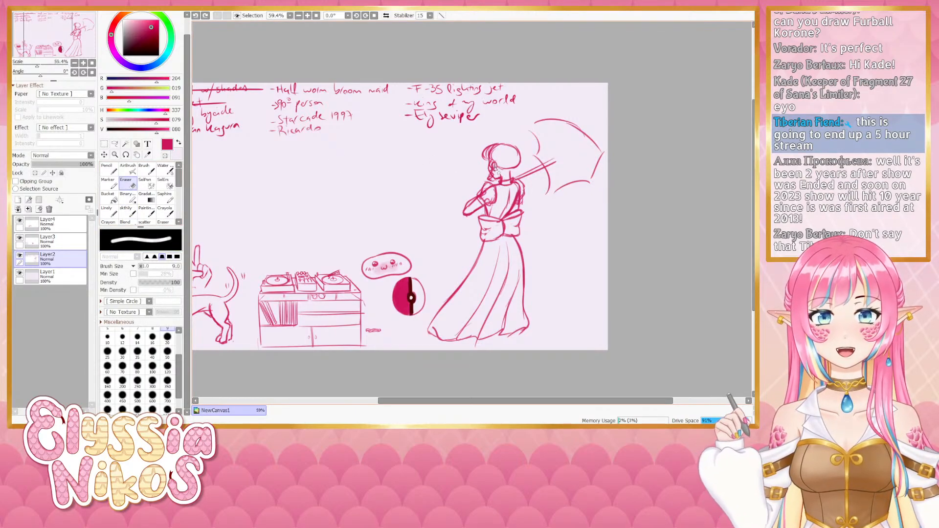
left_click_drag(498, 168, 496, 170)
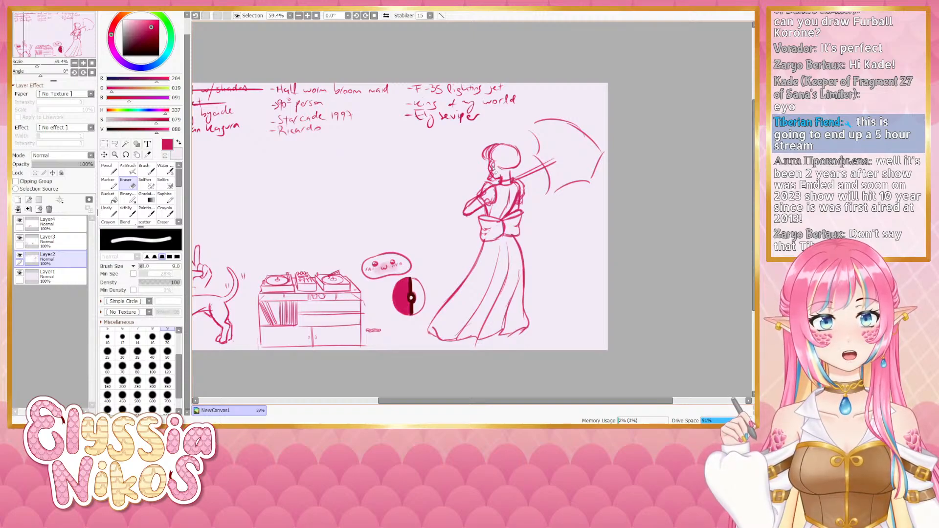
key("e")
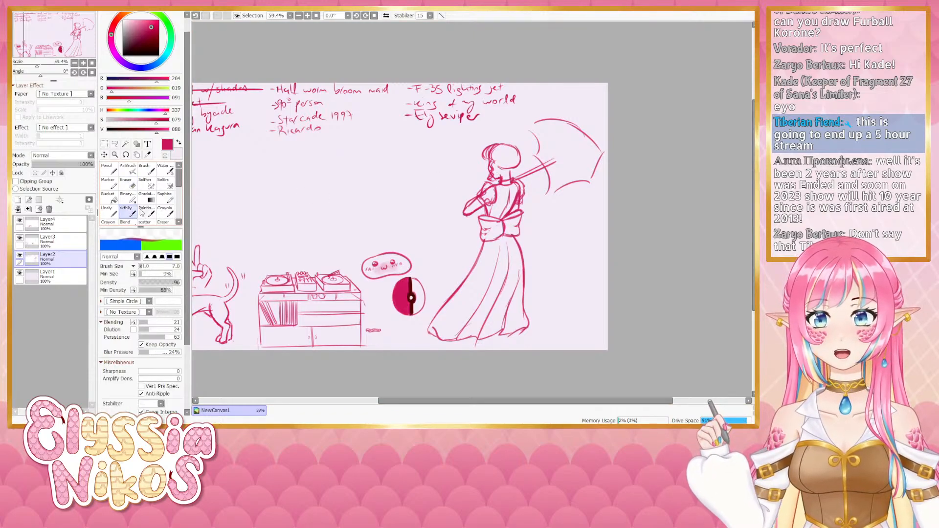
Set the sketch brush size to 9 and draw short hair strands beside the figure's face and ear
key("bracketright")
key("bracketright")
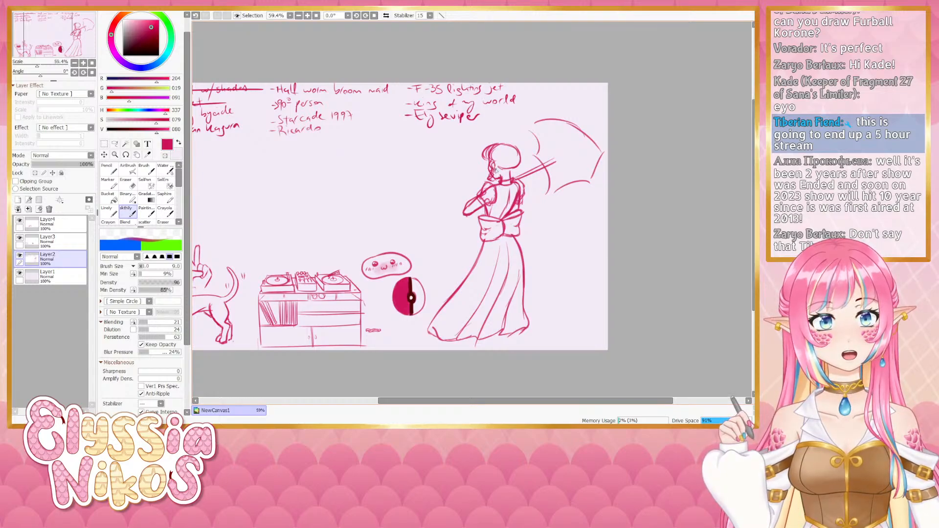
key("ctrl+z")
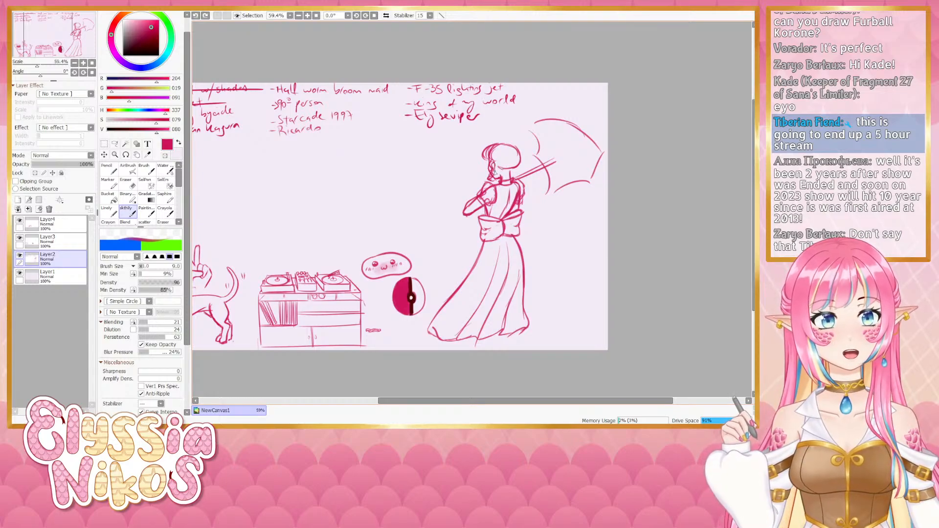
left_click_drag(494, 171, 496, 172)
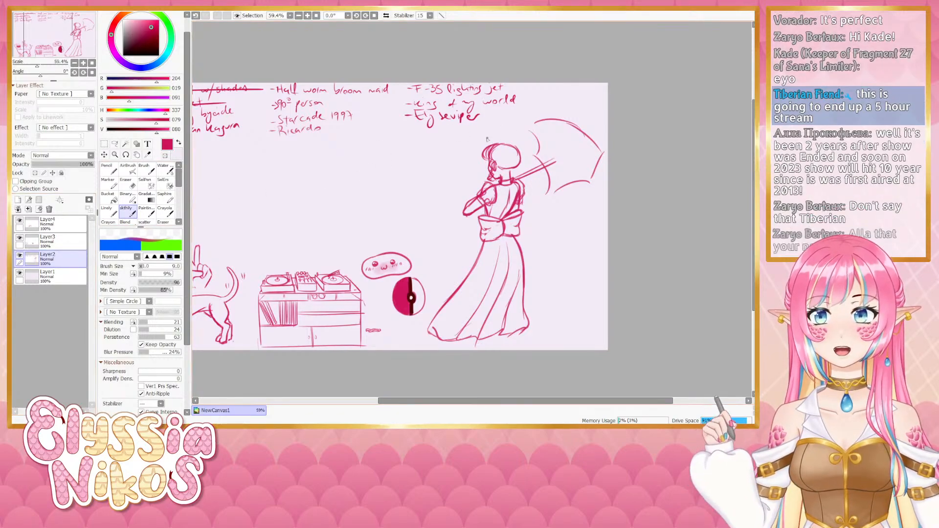
key("ctrl+z")
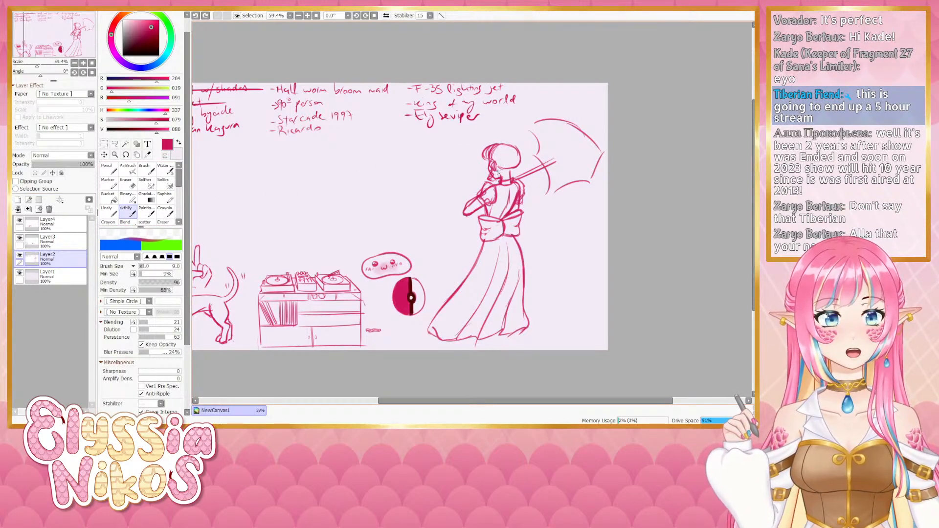
left_click_drag(502, 180, 499, 168)
key("ctrl+z")
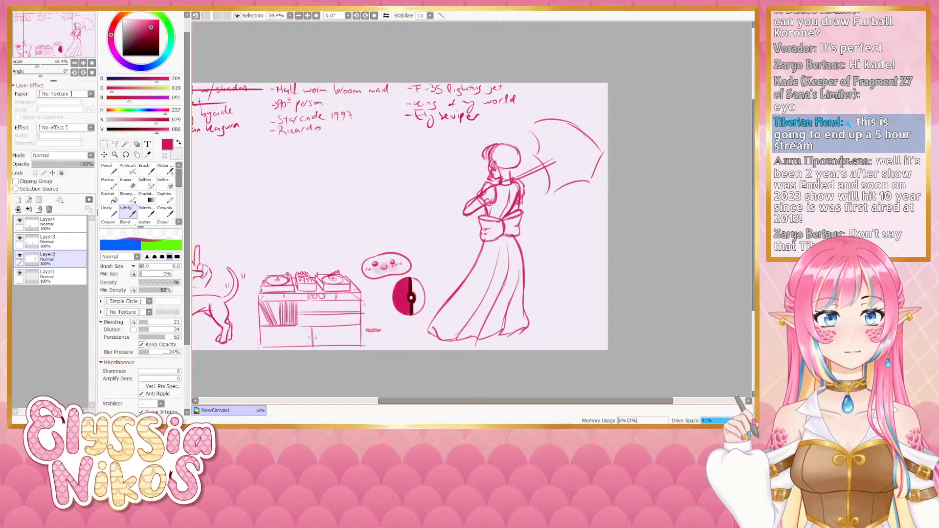
key("ctrl+z")
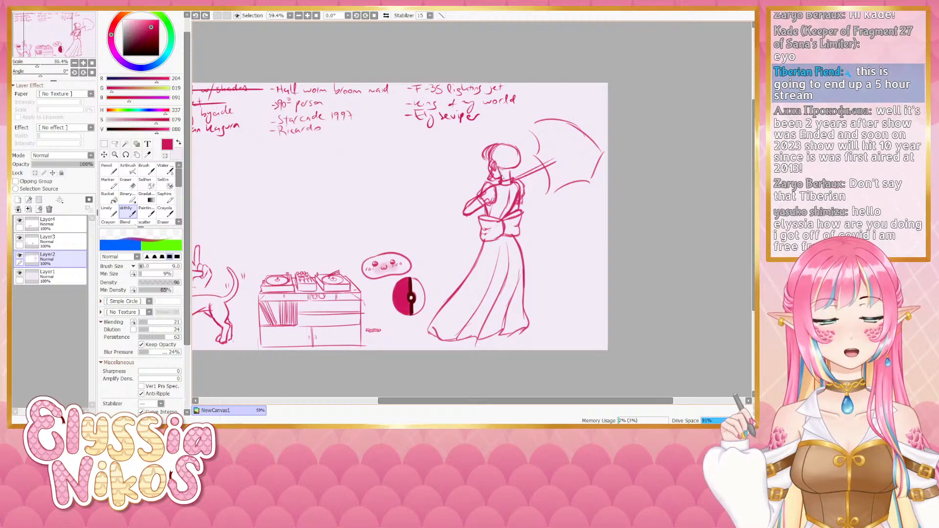
Sketch the hairline at the figure's nape and curved hair strands over the back and crown of the head
left_click_drag(496, 166, 503, 174)
key("ctrl+z")
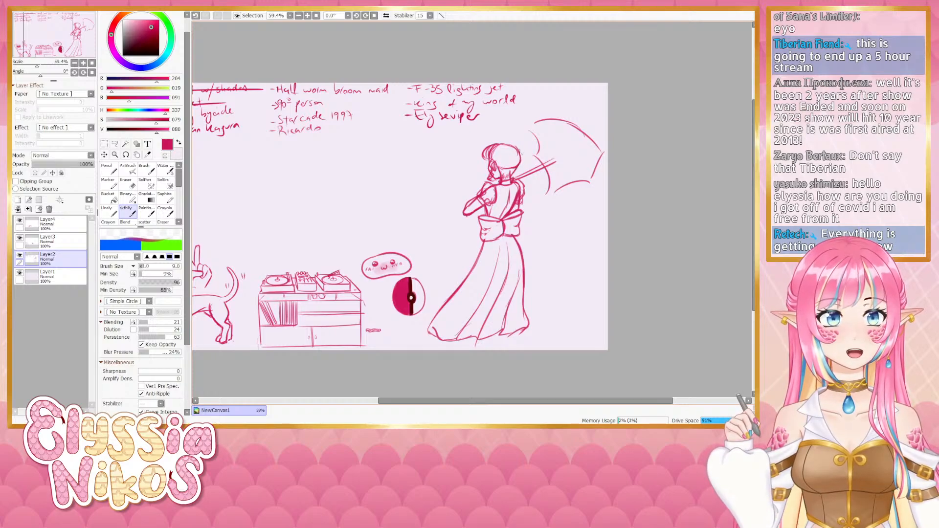
key("ctrl+z")
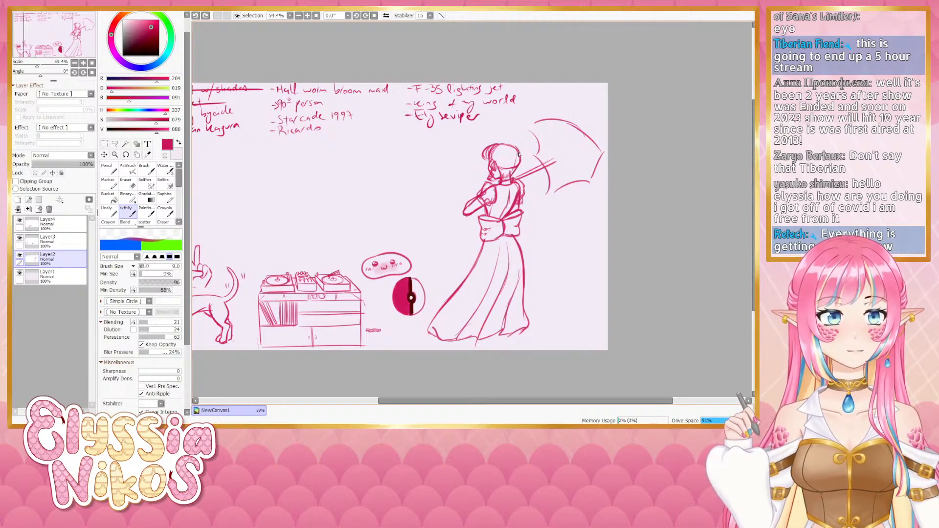
mouse_move(518, 161)
left_mouse_down()
mouse_move(520, 175)
mouse_move(519, 154)
left_mouse_up()
key("ctrl+z")
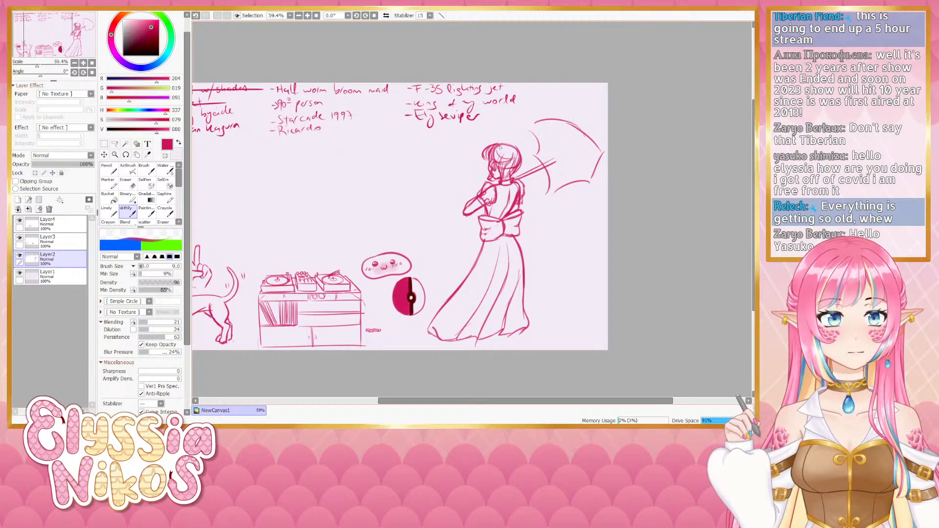
key("ctrl+z")
left_click_drag(500, 148, 511, 156)
key("ctrl+z")
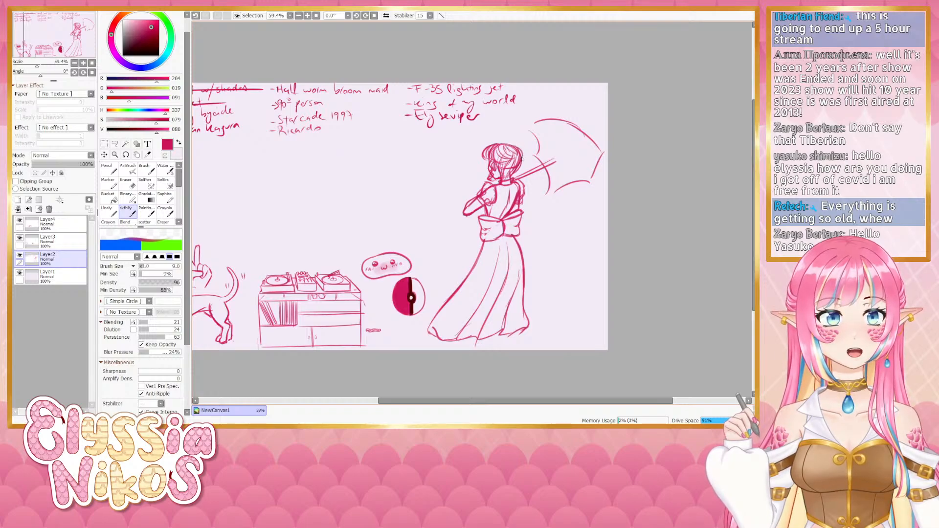
Draw a spiral hair bun at the back of the head with wavy locks hanging down behind the neck
left_click_drag(515, 156, 522, 155)
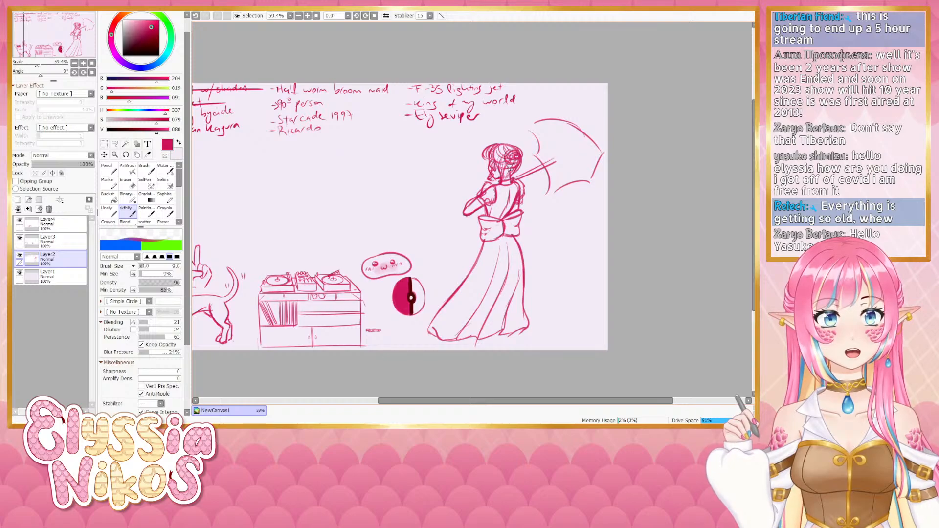
mouse_move(517, 145)
left_mouse_down()
mouse_move(507, 168)
mouse_move(510, 155)
mouse_move(519, 168)
mouse_move(518, 157)
mouse_move(503, 153)
mouse_move(523, 160)
mouse_move(514, 156)
mouse_move(519, 166)
mouse_move(521, 147)
mouse_move(516, 197)
mouse_move(522, 163)
mouse_move(519, 194)
left_mouse_up()
key("ctrl+z")
key("ctrl+z")
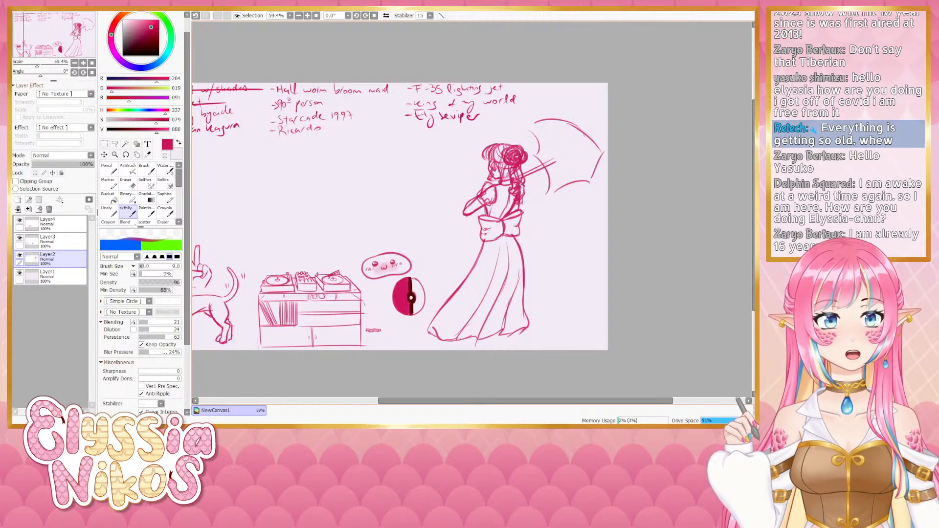
Erase the lines overlapping the hanging locks and redraw the curls down the figure's shoulder and back
key("e")
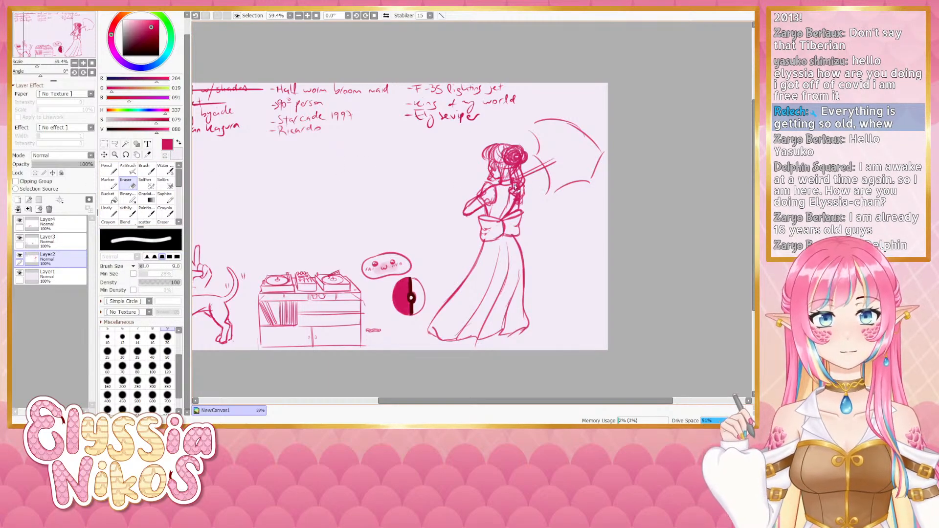
mouse_move(513, 192)
left_mouse_down()
mouse_move(518, 174)
mouse_move(517, 191)
left_mouse_up()
key("e")
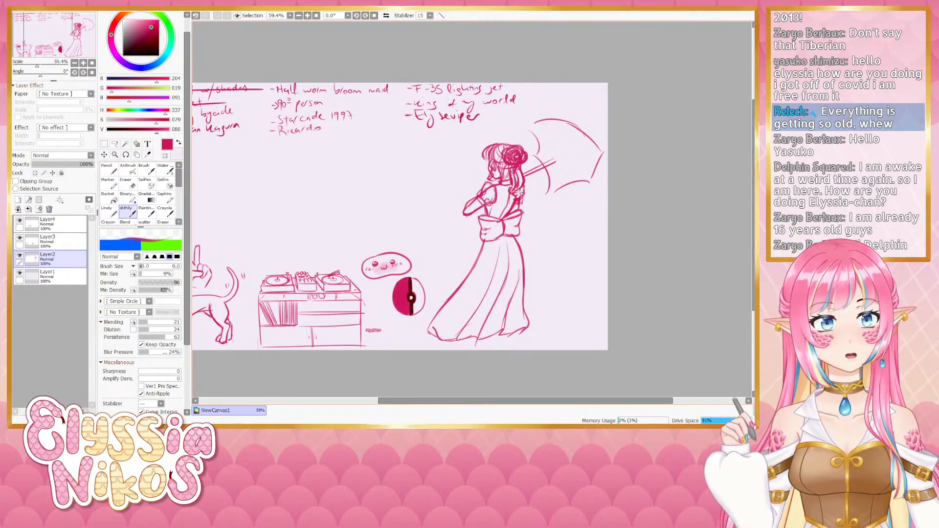
left_click_drag(514, 181, 512, 192)
key("ctrl+z")
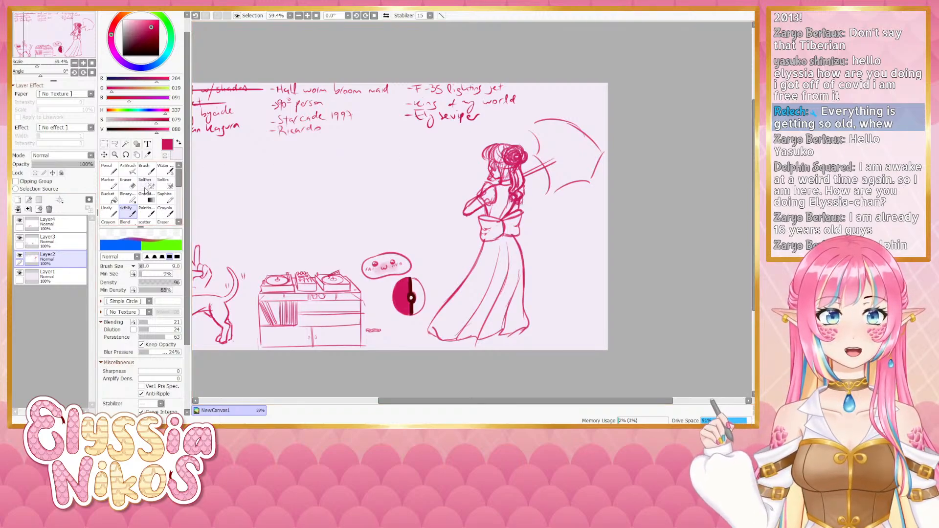
left_click(126, 182)
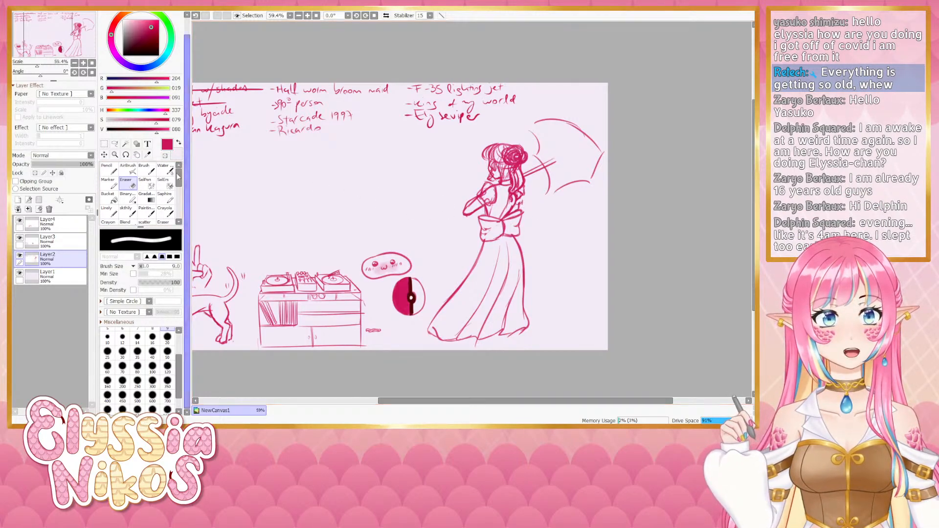
left_click(129, 211)
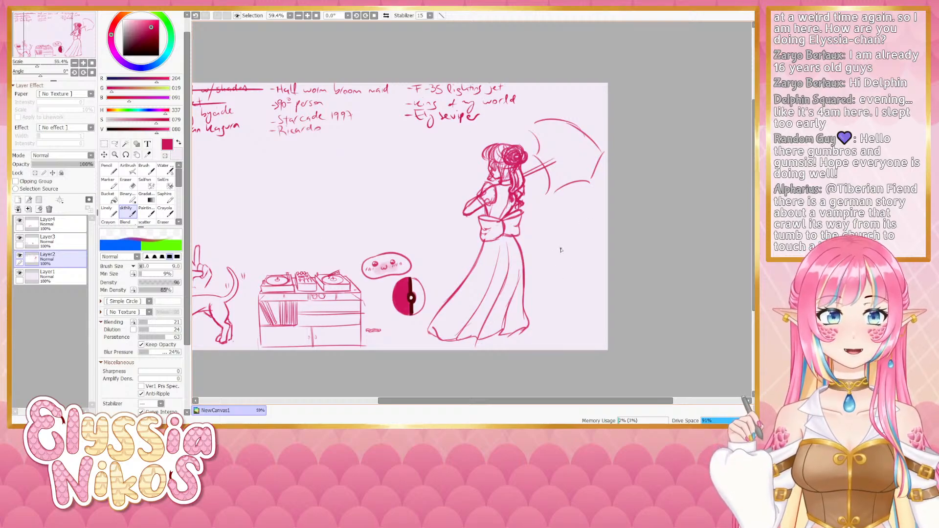
Sketch an upright sword beside the figure's skirt, with a long narrow blade pointing up and a crossguard below it
mouse_move(557, 319)
left_mouse_down()
mouse_move(560, 239)
mouse_move(565, 321)
left_mouse_up()
key("ctrl+z")
mouse_move(565, 246)
left_mouse_down()
mouse_move(564, 322)
mouse_move(564, 246)
mouse_move(562, 316)
mouse_move(575, 317)
mouse_move(550, 317)
mouse_move(574, 319)
left_mouse_up()
key("ctrl+z")
key("ctrl+z")
key("ctrl+z")
key("ctrl+z")
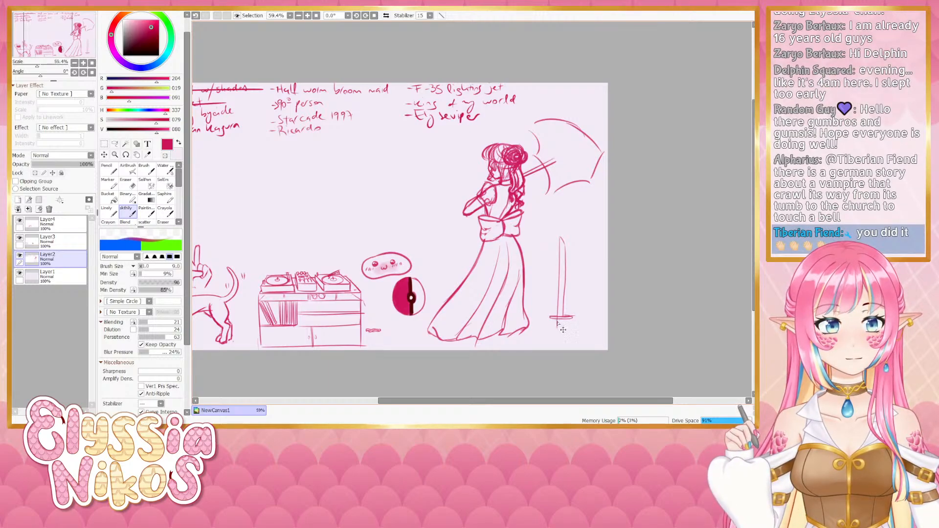
Draw the sword's grip below the crossguard and fill it with a crosshatched wrap pattern
key("ctrl+z")
mouse_move(558, 329)
left_mouse_down()
mouse_move(564, 335)
mouse_move(563, 324)
mouse_move(562, 335)
left_mouse_up()
key("ctrl+z")
key("ctrl+z")
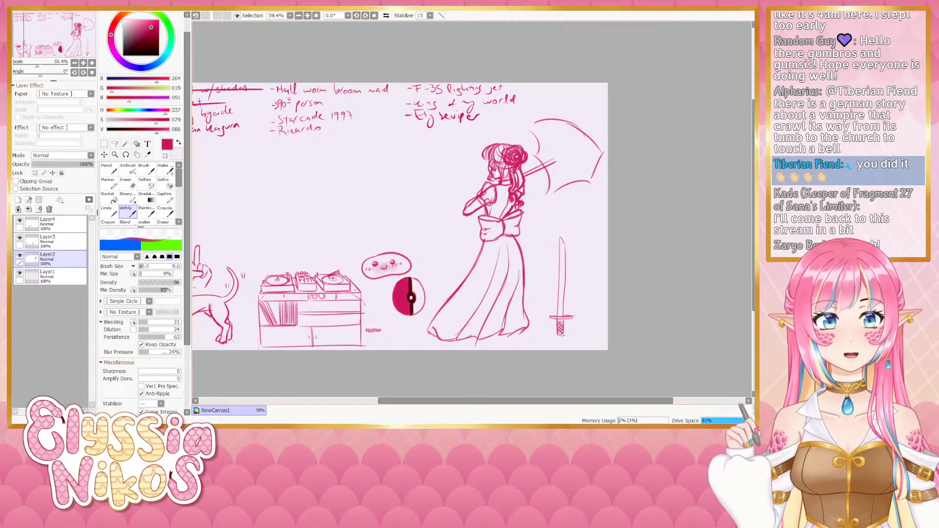
Redraw the long edges of the sword's blade from the tip down to the crossguard
left_click_drag(544, 254, 568, 293)
key("ctrl+z")
left_click_drag(567, 227, 568, 295)
key("ctrl+z")
key("ctrl+z")
left_click_drag(567, 228, 566, 295)
key("ctrl+z")
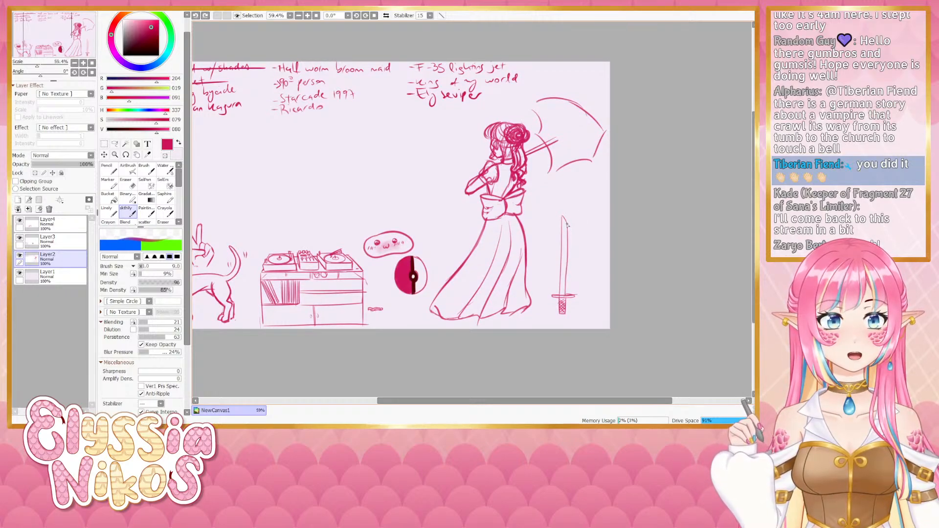
left_click_drag(567, 227, 567, 295)
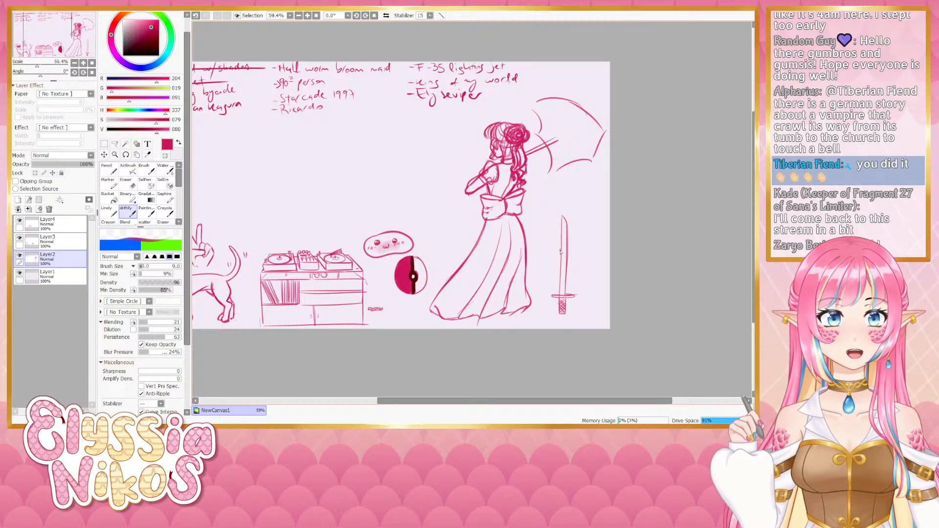
left_click_drag(561, 215, 561, 274)
key("ctrl+z")
left_click_drag(562, 217, 561, 295)
key("ctrl+z")
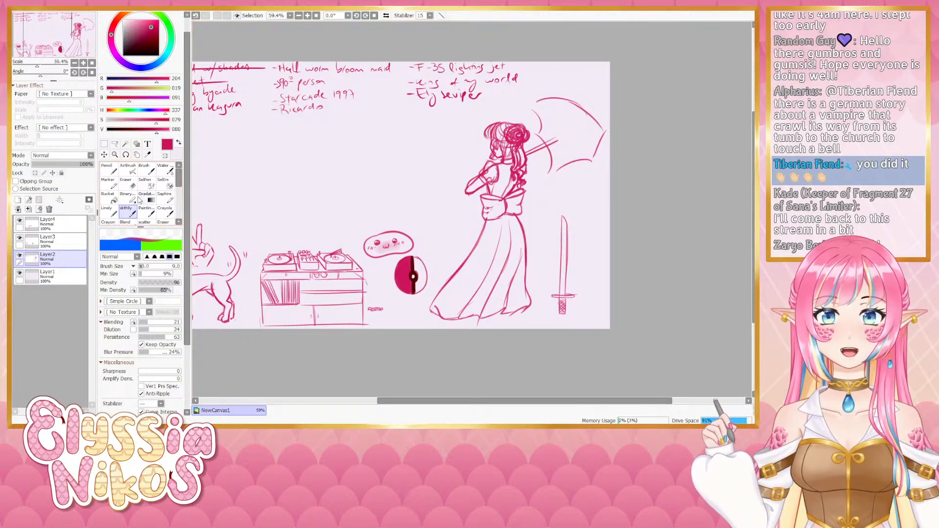
Erase the excess lines along the outer edge of the sword's blade
left_click(128, 183)
left_click_drag(568, 236, 569, 275)
key("ctrl+z")
key("ctrl+z")
left_click_drag(570, 220, 567, 283)
key("ctrl+z")
left_click_drag(568, 220, 568, 276)
key("ctrl+z")
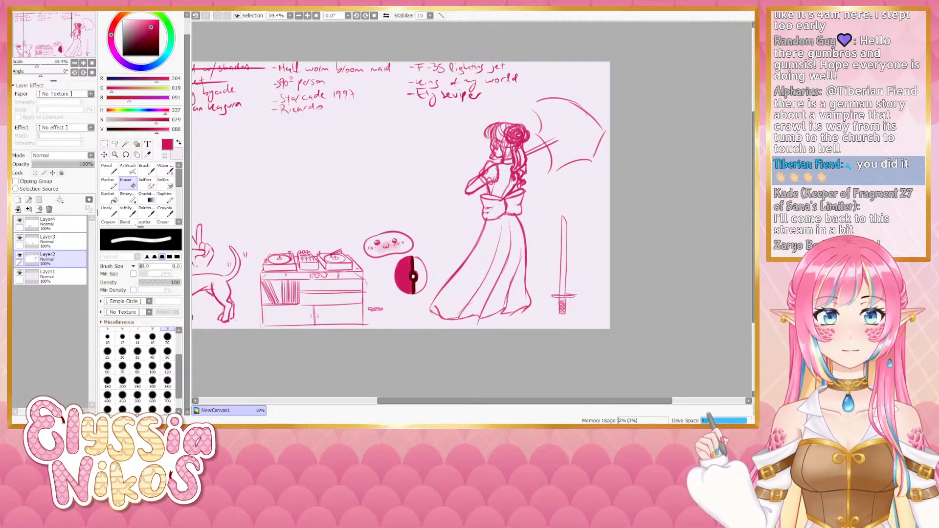
Redraw the sword's upper blade and tip with a slightly curved back edge
left_click(128, 211)
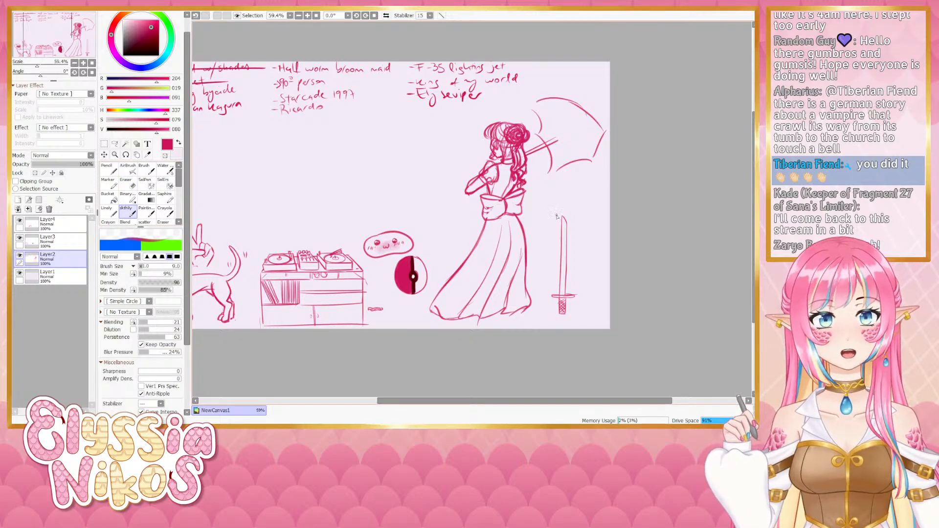
left_click_drag(558, 217, 561, 251)
key("ctrl+z")
key("ctrl+z")
left_click_drag(557, 211, 561, 262)
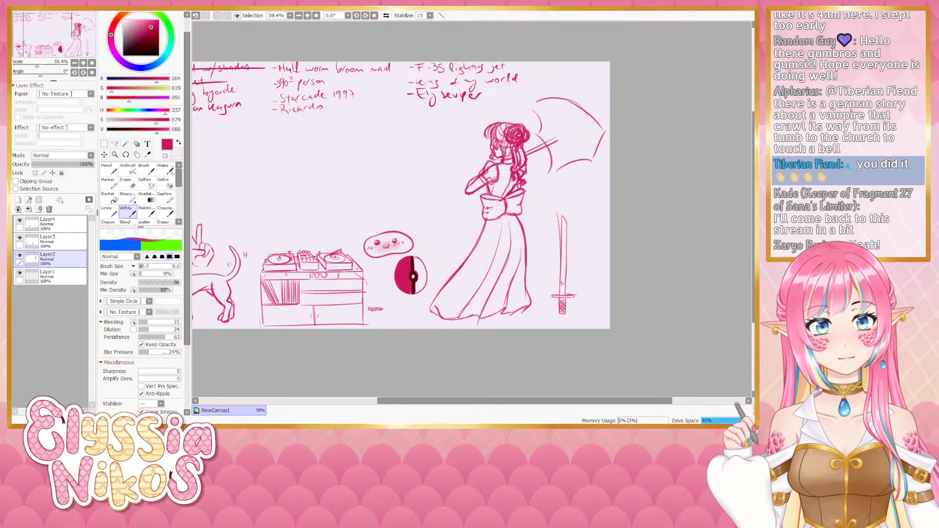
left_click_drag(558, 216, 561, 282)
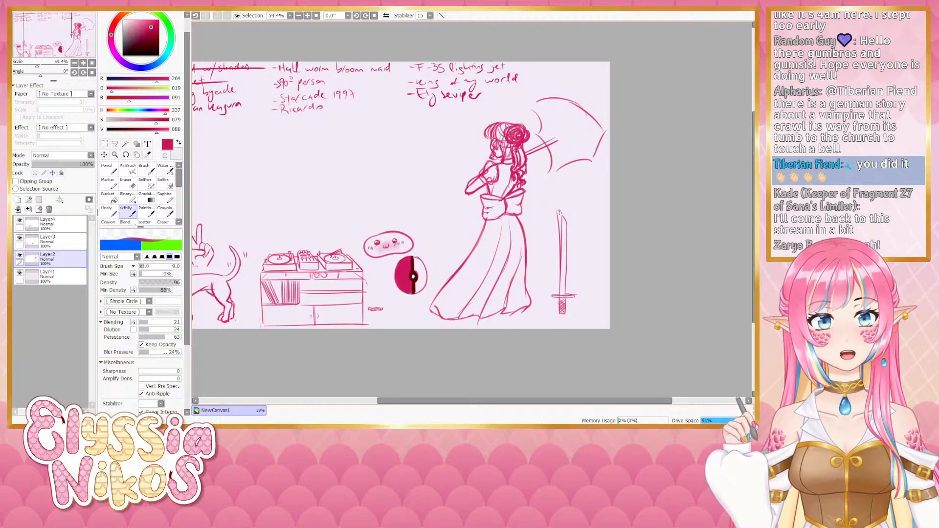
left_click_drag(557, 211, 565, 292)
key("ctrl+z")
key("ctrl+z")
key("ctrl+z")
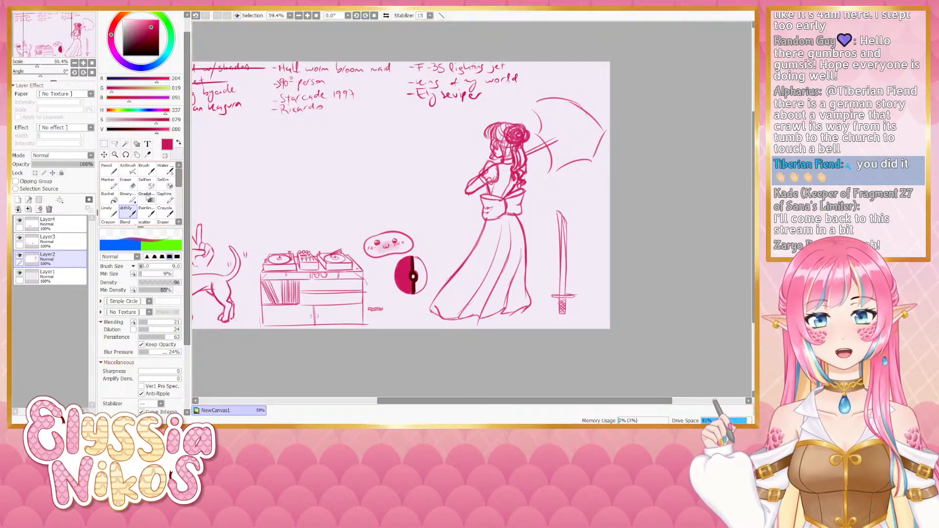
Erase the surplus lines on both sides of the blade, with the eraser size changed to 12
left_click(126, 184)
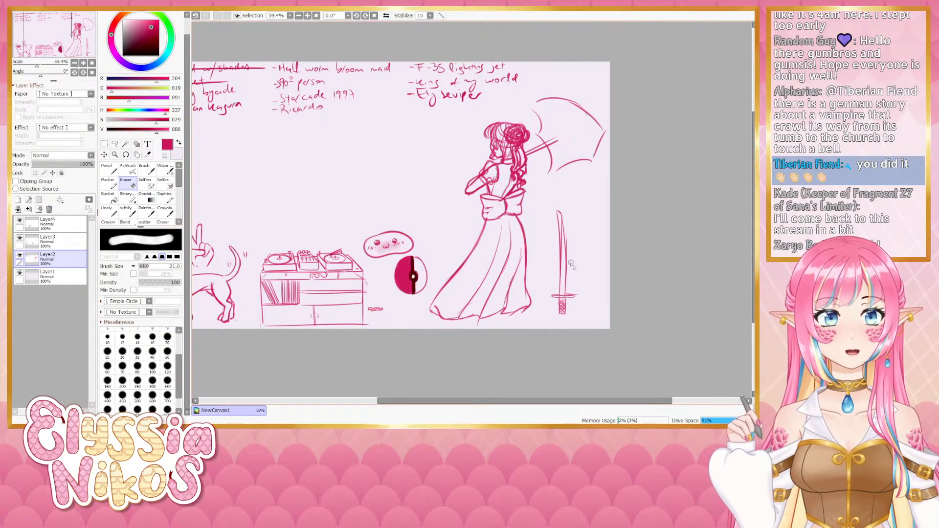
left_click_drag(568, 236, 570, 272)
left_click(122, 338)
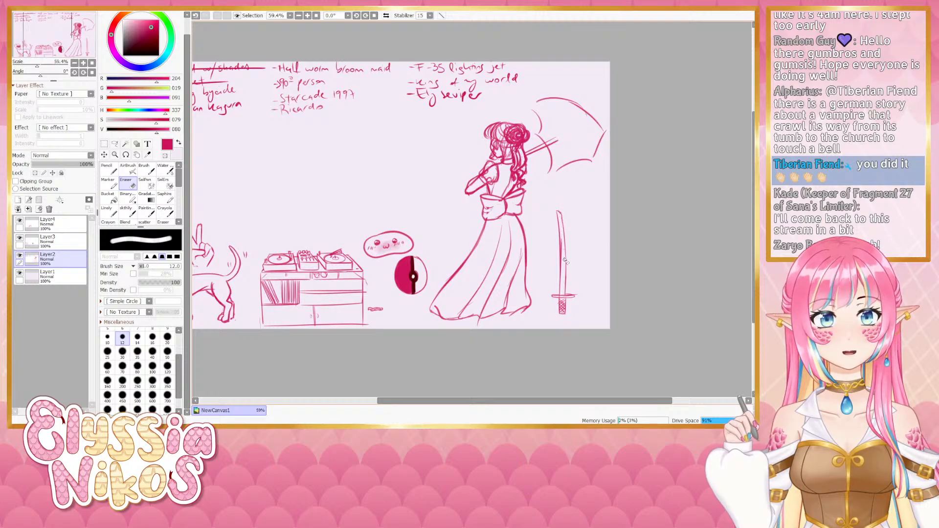
left_click_drag(560, 233, 562, 268)
left_click_drag(559, 235, 561, 271)
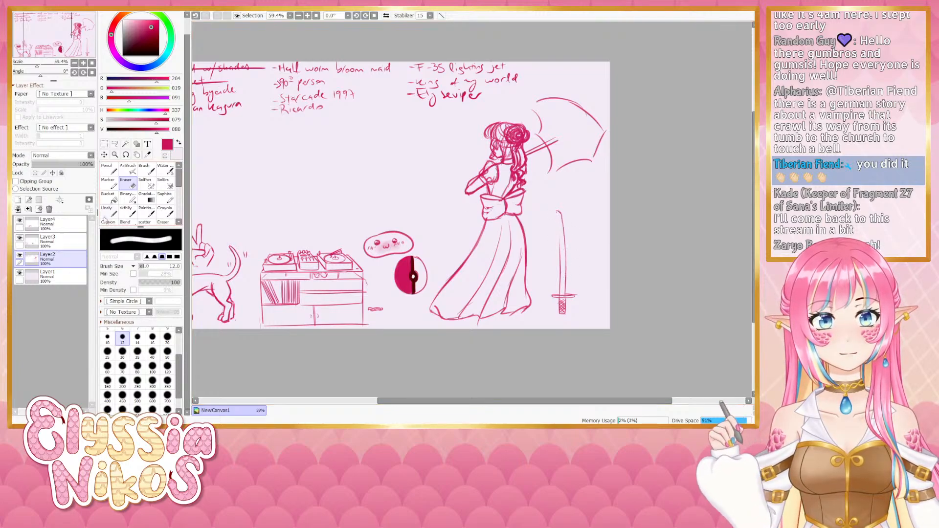
Redraw both edges of the blade as a slightly curved, tapering katana blade and clean up its outline with the eraser
left_click(126, 212)
key("ctrl+z")
left_click_drag(555, 214, 561, 271)
key("ctrl+z")
left_click_drag(556, 214, 560, 262)
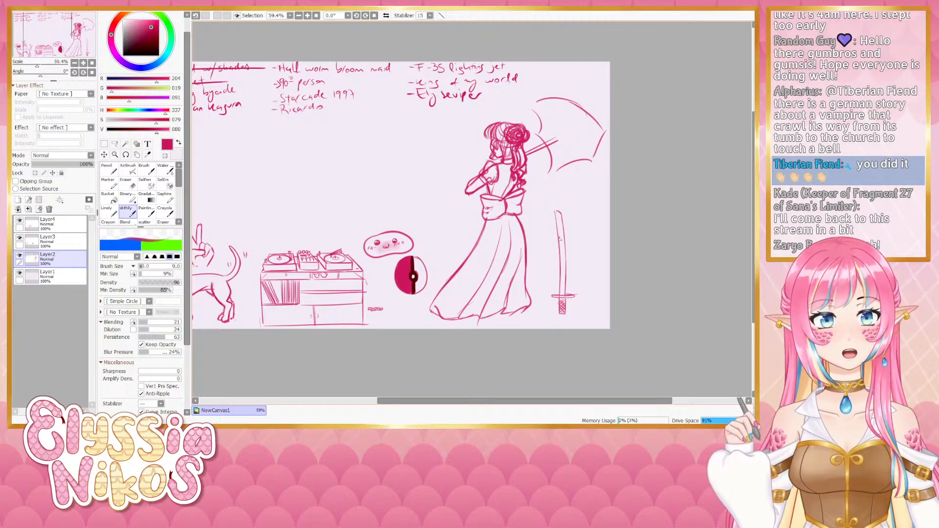
key("ctrl+z")
left_click_drag(557, 213, 560, 264)
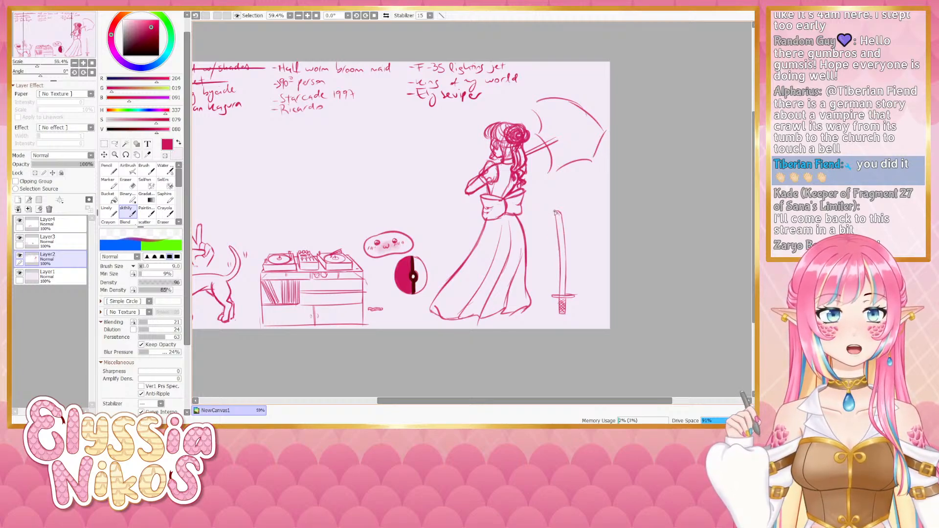
key("ctrl+z")
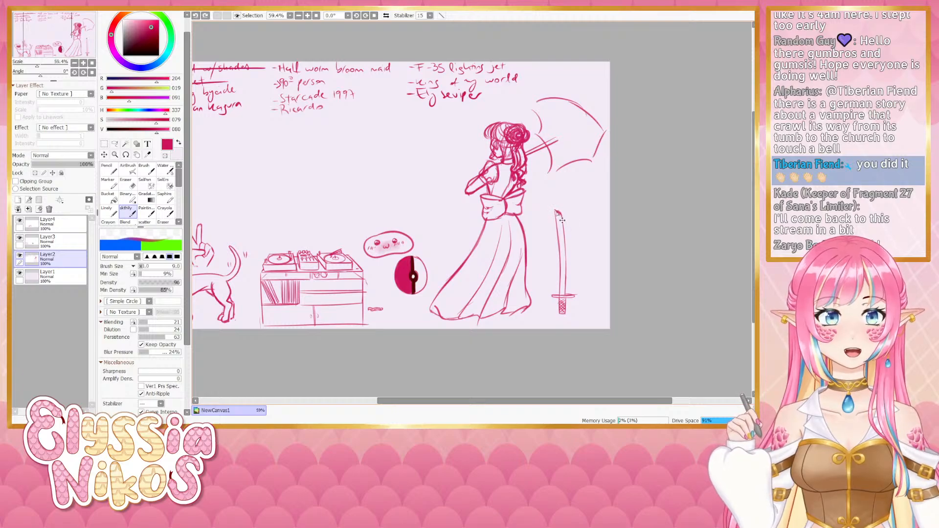
left_click_drag(556, 213, 563, 267)
key("ctrl+z")
left_click_drag(557, 213, 562, 264)
key("ctrl+z")
left_click_drag(562, 231, 567, 274)
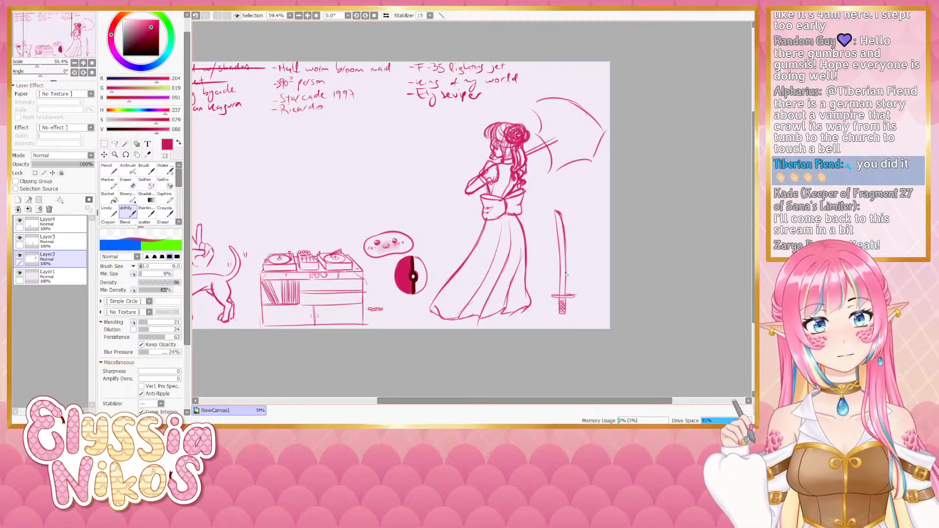
key("e")
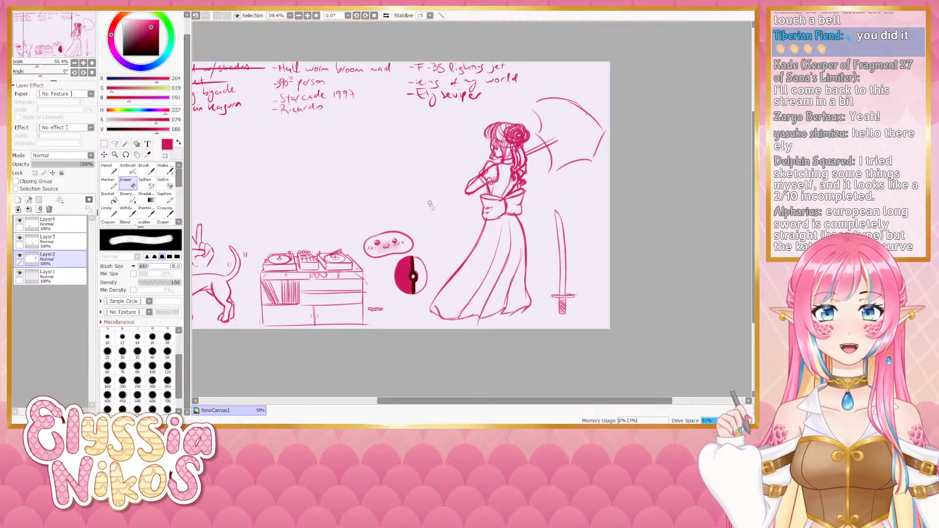
Handwrite the entry "SU ne" below the last column of the request list using the Linely brush
left_click_drag(414, 401, 376, 406)
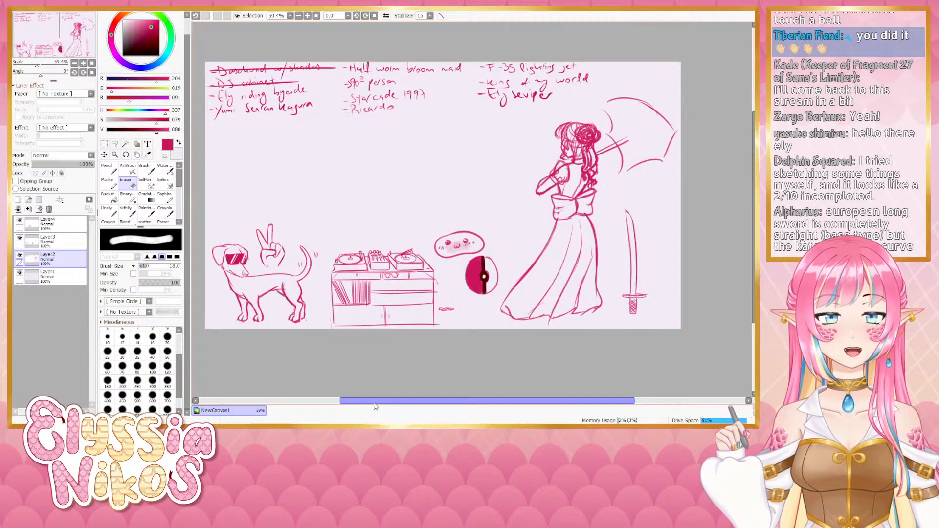
left_click(108, 212)
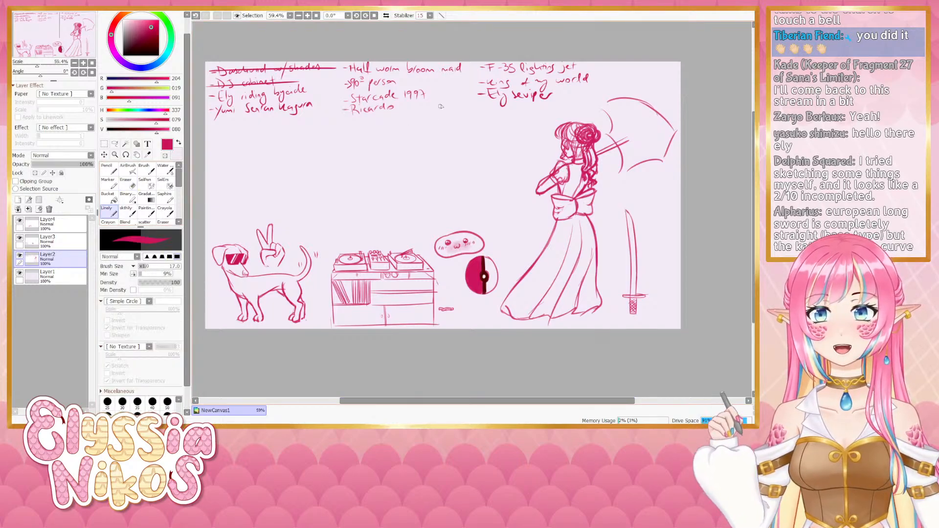
left_click_drag(445, 107, 451, 106)
left_click_drag(458, 101, 451, 113)
left_click_drag(461, 102, 486, 112)
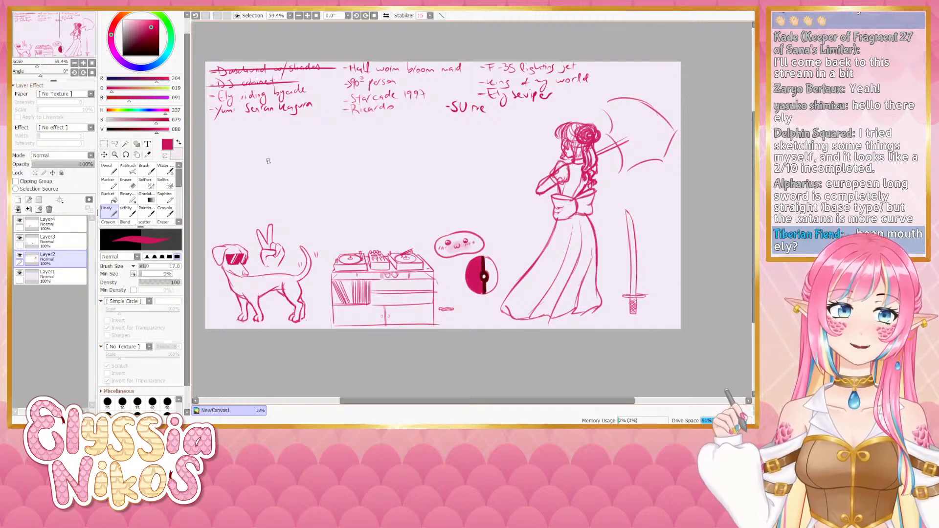
Erase the stray lines on the parasol figure's upper arm
left_click(128, 183)
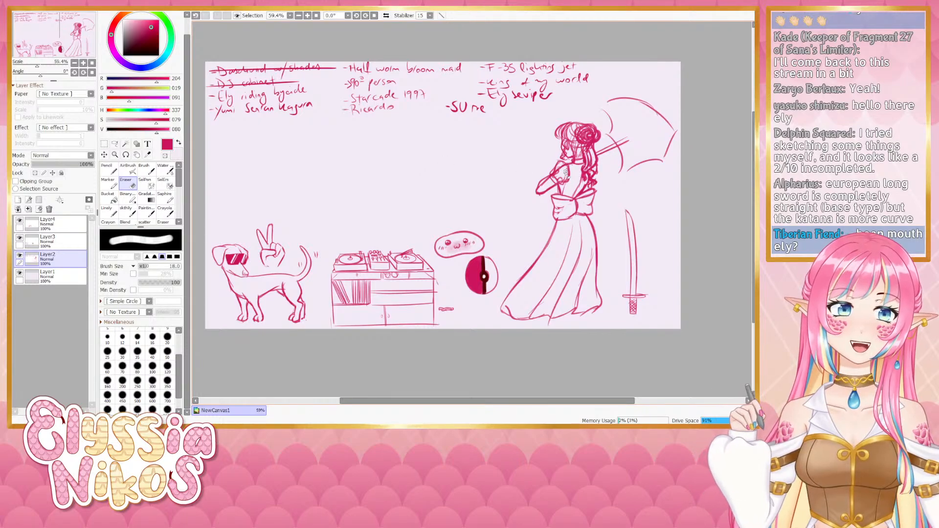
left_click_drag(566, 172, 562, 170)
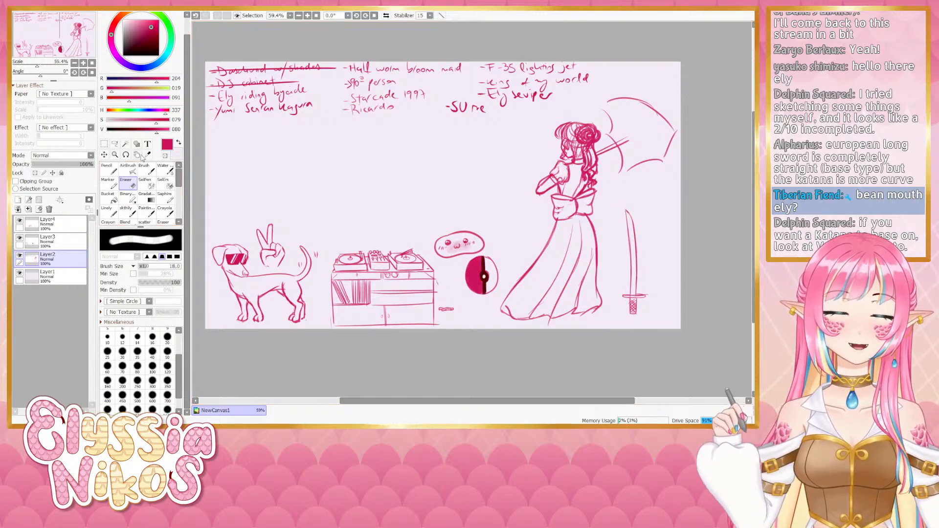
Handwrite the entry "Furball verone" at the end of the first column of the request list
left_click(131, 212)
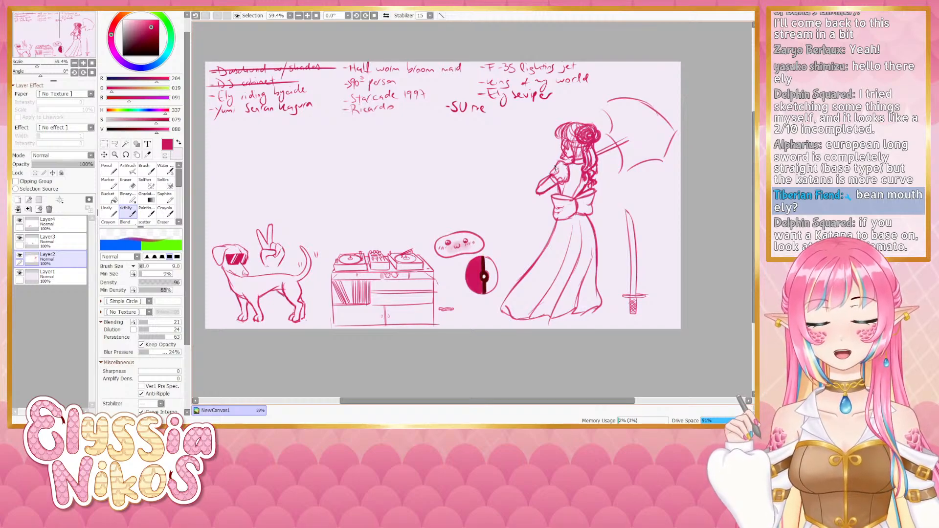
left_click_drag(211, 124, 251, 124)
mouse_move(255, 115)
left_mouse_down()
mouse_move(254, 125)
mouse_move(296, 122)
left_mouse_up()
right_click(296, 123)
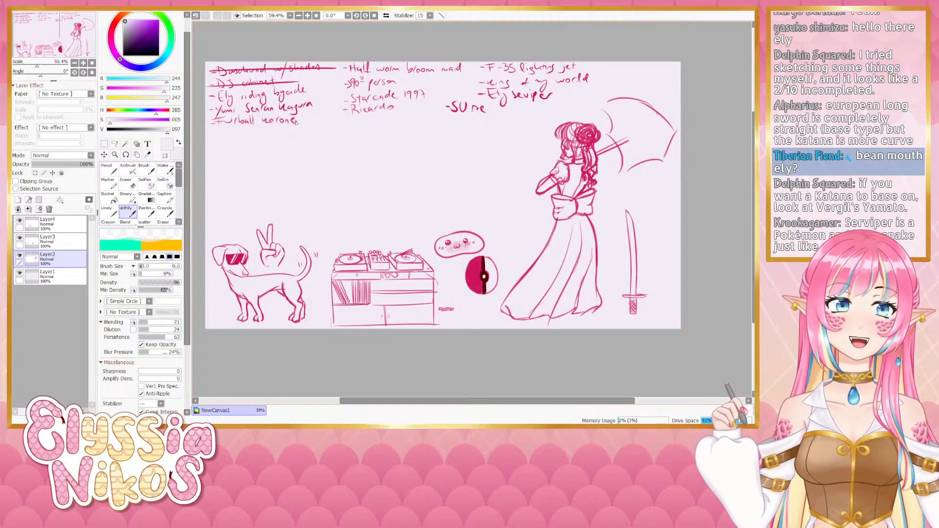
left_click(128, 169)
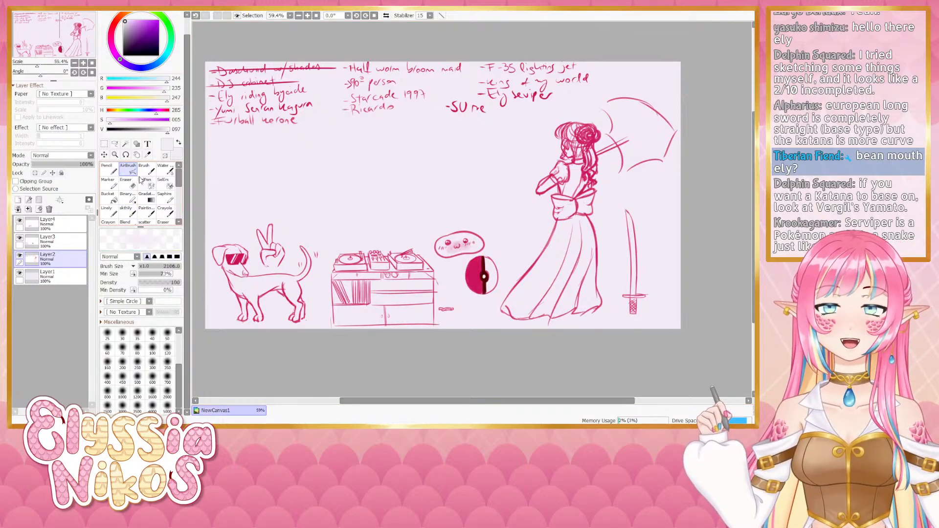
left_click(129, 183)
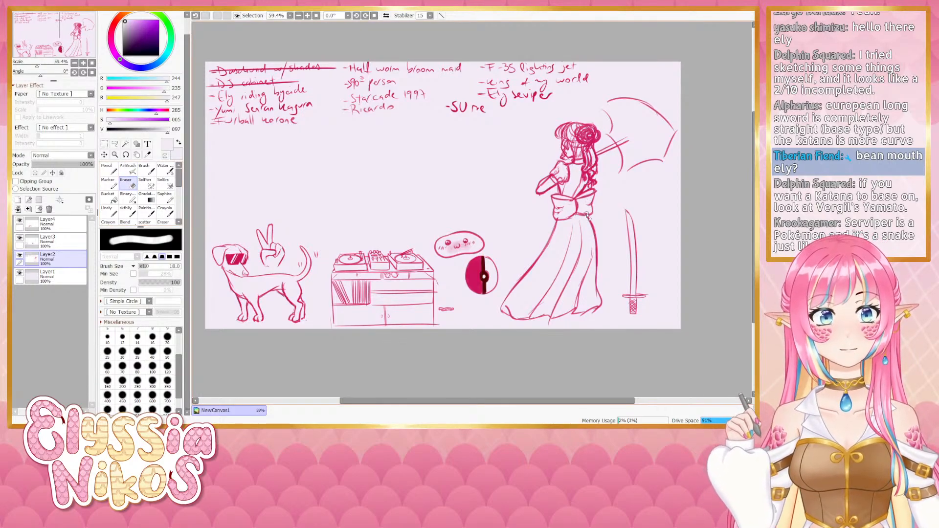
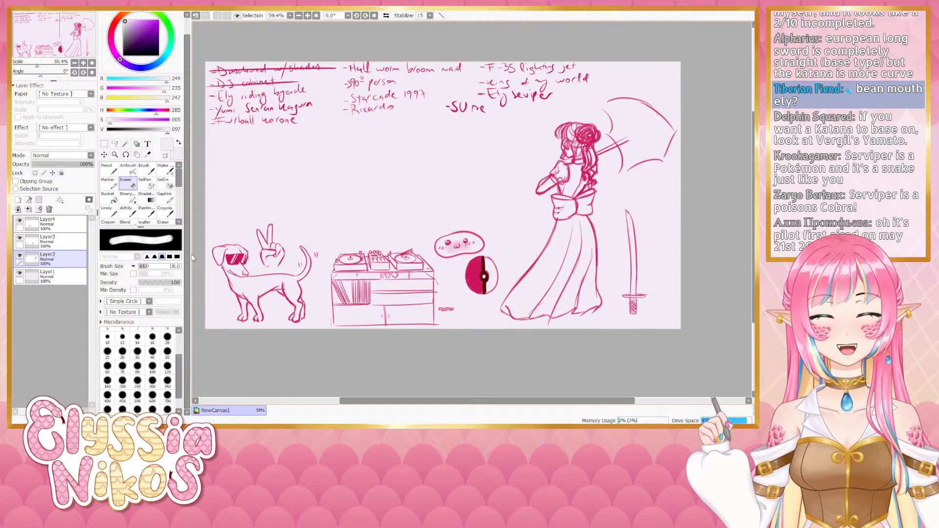
left_click_drag(429, 228, 432, 205)
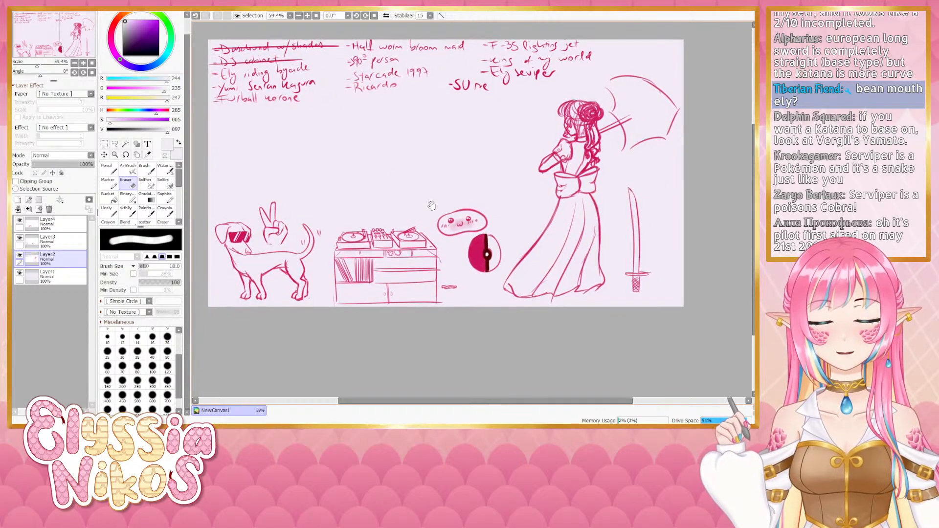
On Layer3, set the sketching brush size to 15 and try a small round head below the request list
left_click(126, 211)
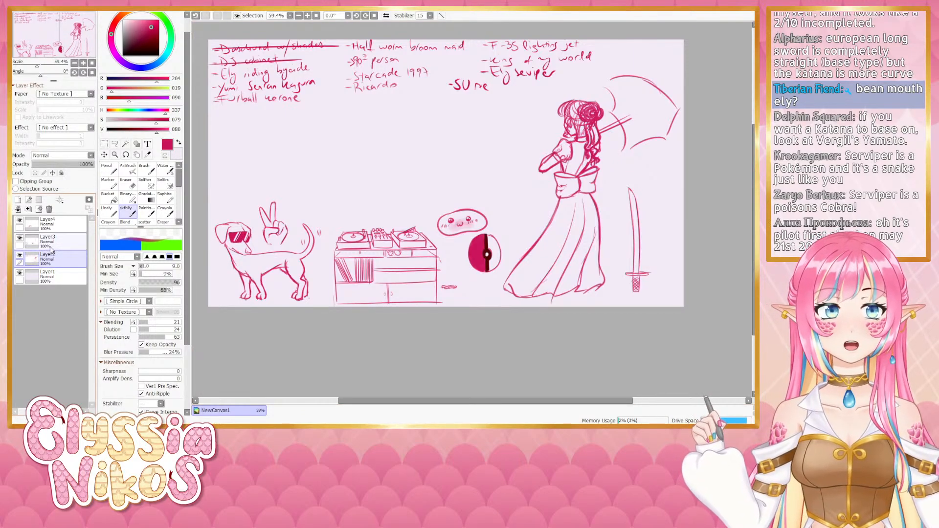
left_click(52, 243)
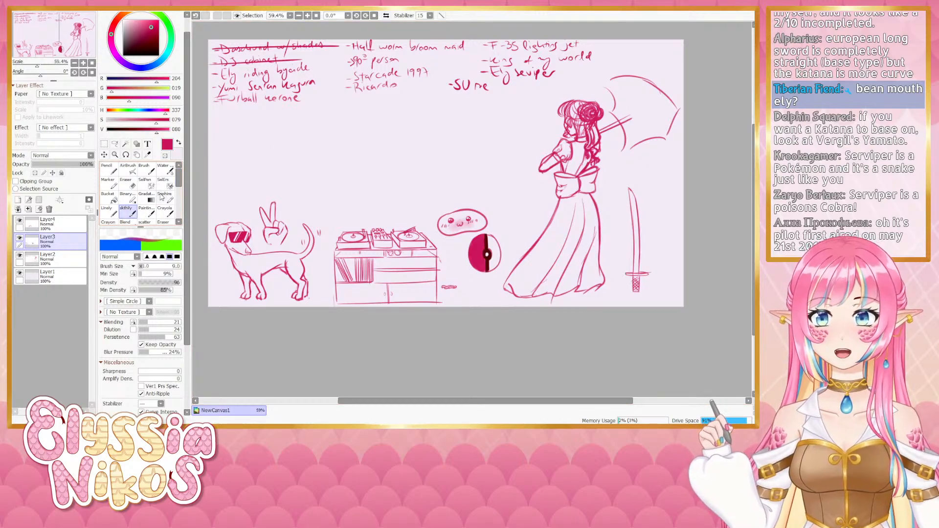
key("bracketright")
key("bracketright")
key("bracketright")
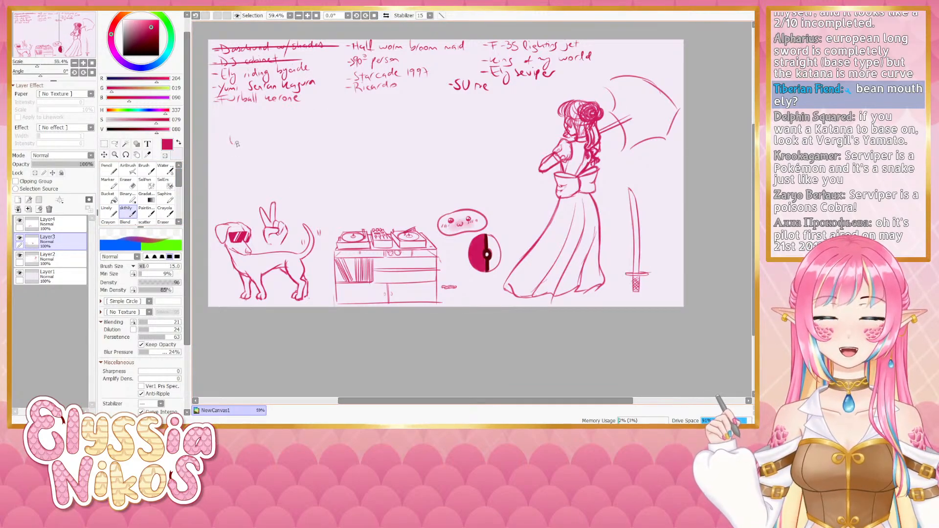
left_click_drag(239, 131, 244, 145)
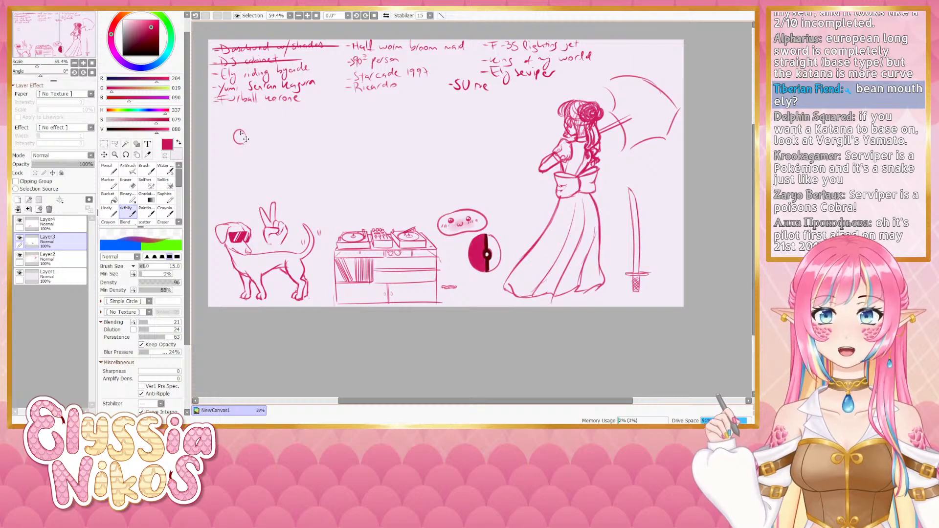
key("ctrl+z")
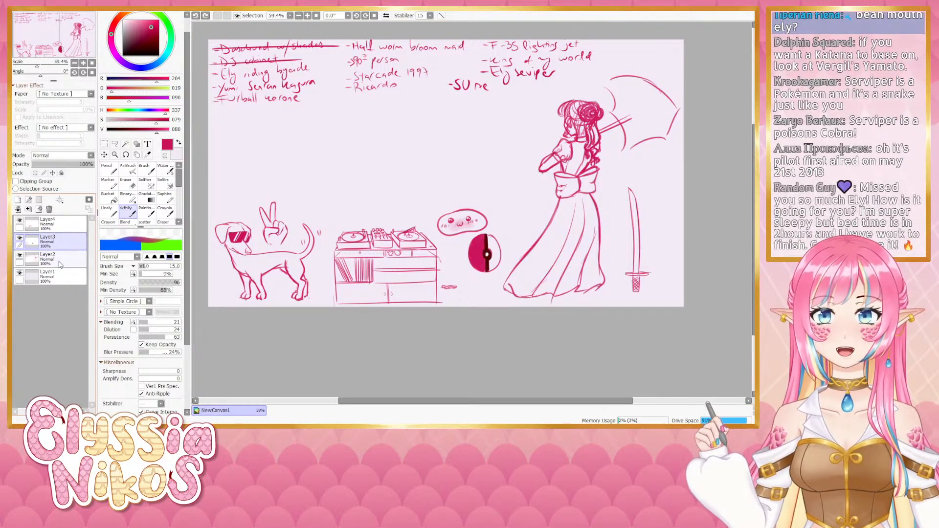
Select the handwritten request list on Layer2 and scale it down toward the page's upper corner
left_click(49, 260)
left_click(104, 144)
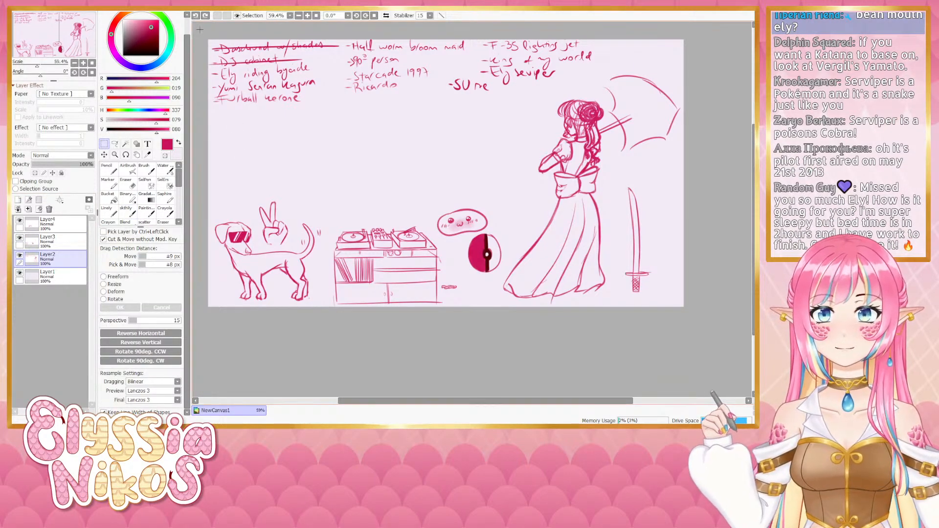
left_click_drag(207, 39, 539, 110)
left_click_drag(527, 40, 466, 83)
key("ctrl+t")
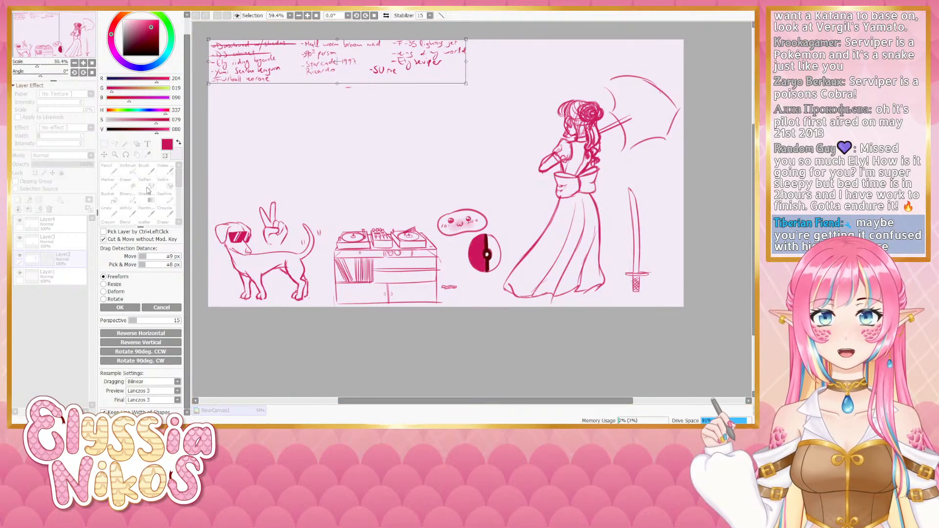
left_click(119, 307)
Sketch a small oval head for a new figure below the request list on Layer3
left_click(64, 240)
left_click(127, 213)
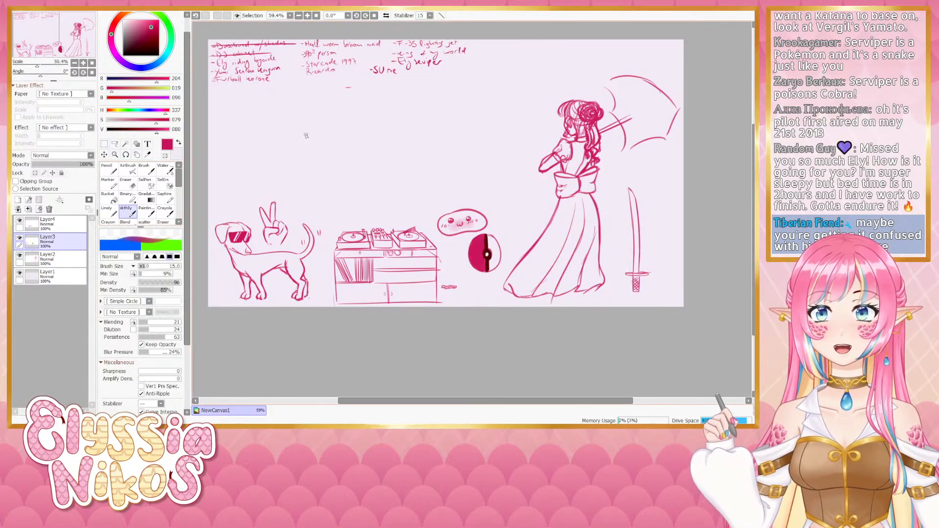
key("ctrl+z")
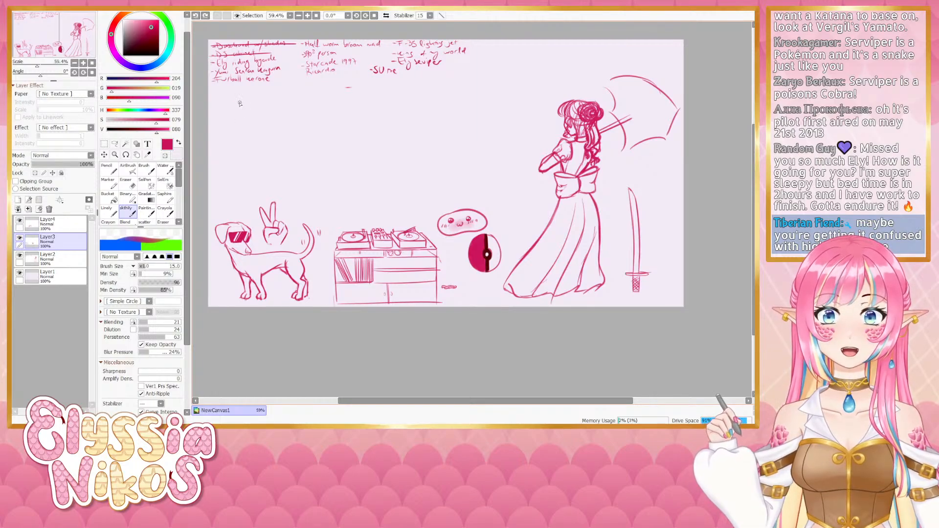
left_click_drag(240, 102, 255, 122)
key("ctrl+z")
key("ctrl+z")
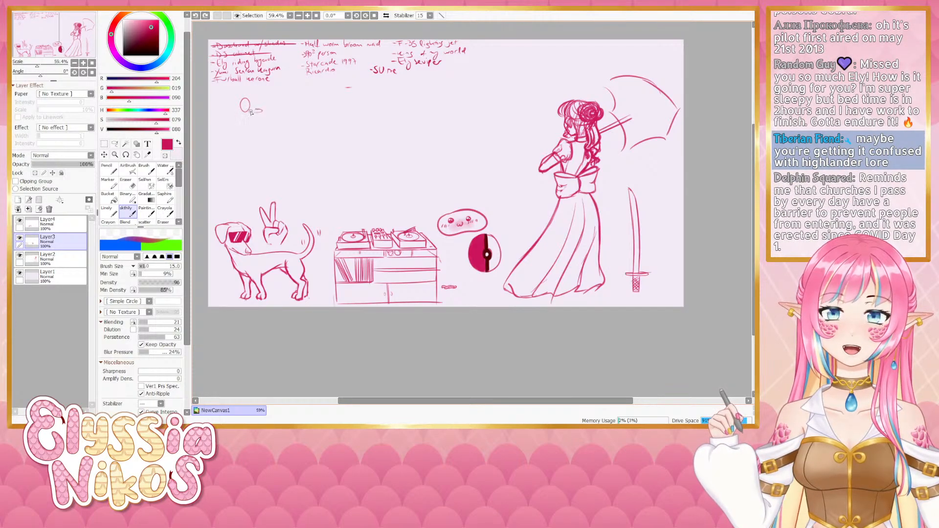
Sketch the short shoulder stroke beside the small head and add the chest lines beneath it
key("ctrl+z")
left_click_drag(256, 112, 251, 110)
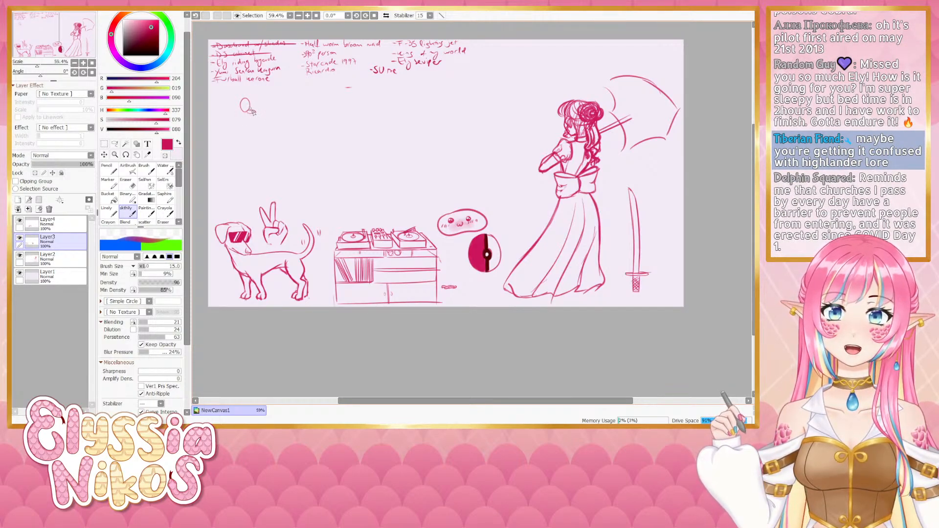
key("ctrl+z")
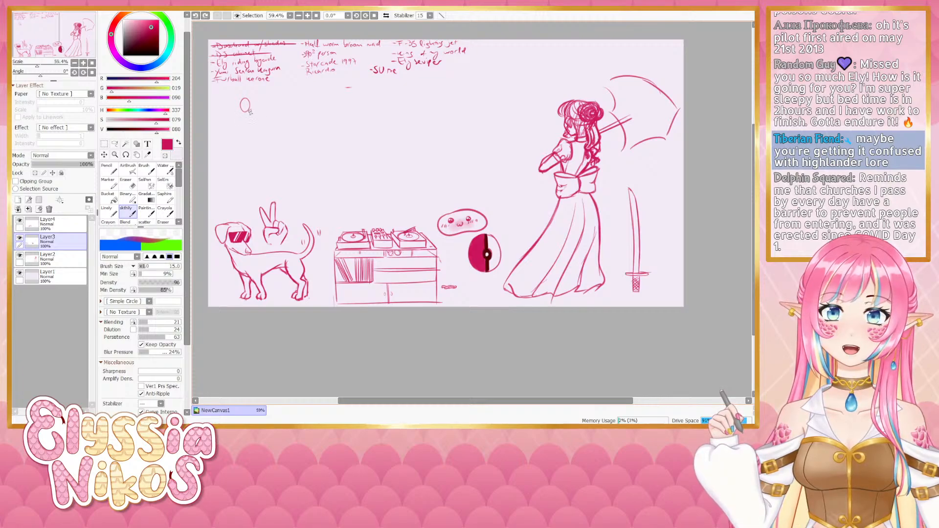
left_click_drag(256, 111, 251, 112)
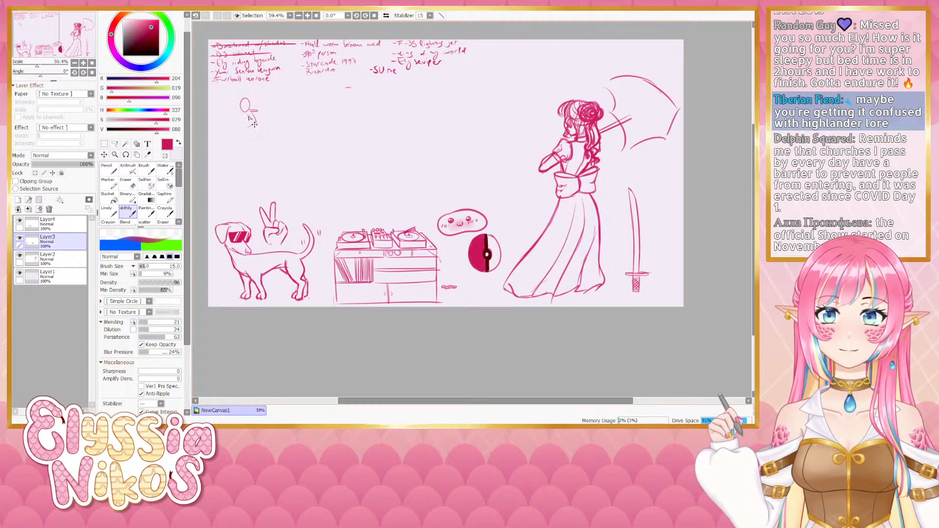
left_click_drag(245, 111, 261, 117)
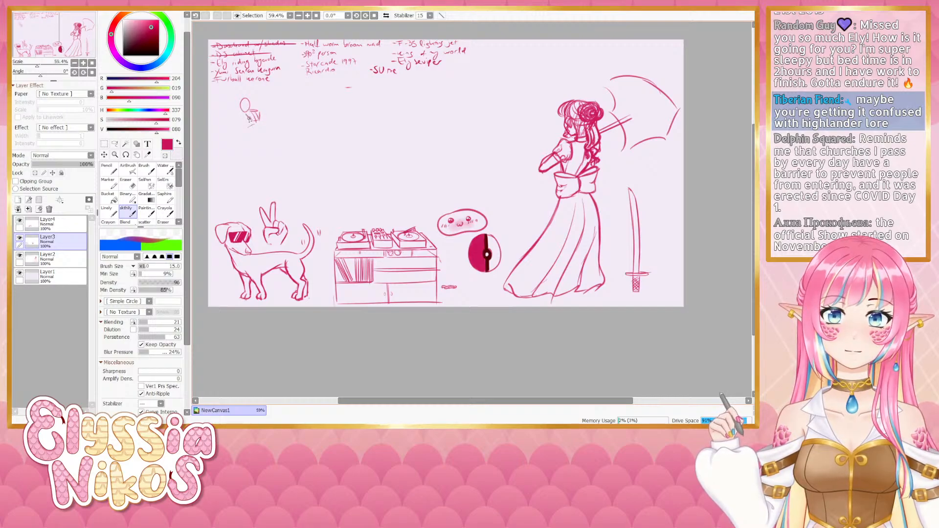
Draw the small figure's sloping shoulder, back and lower body with short strokes
left_click_drag(241, 114, 232, 120)
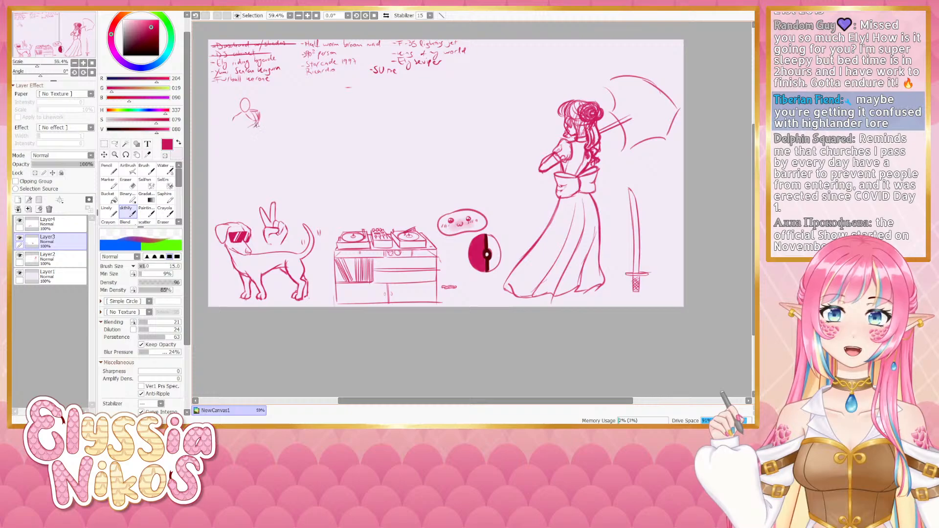
left_click_drag(232, 121, 233, 132)
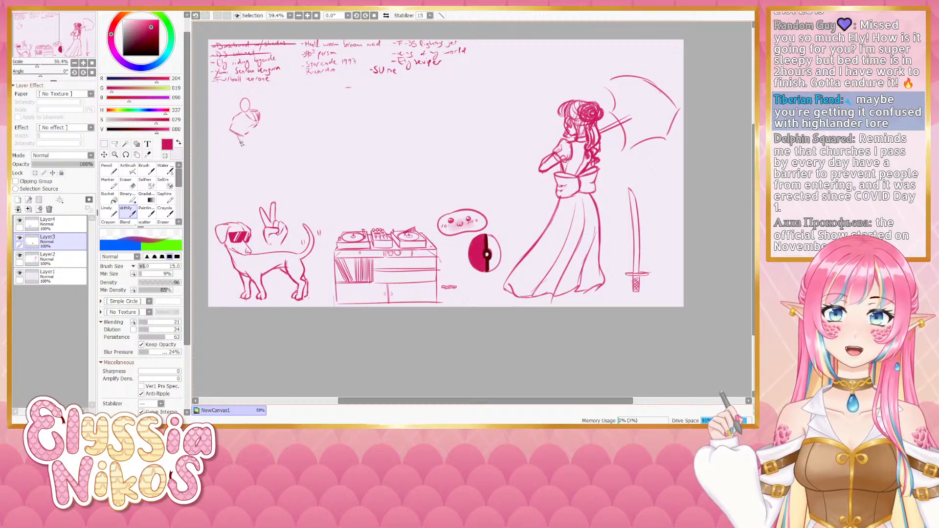
left_click_drag(238, 139, 246, 147)
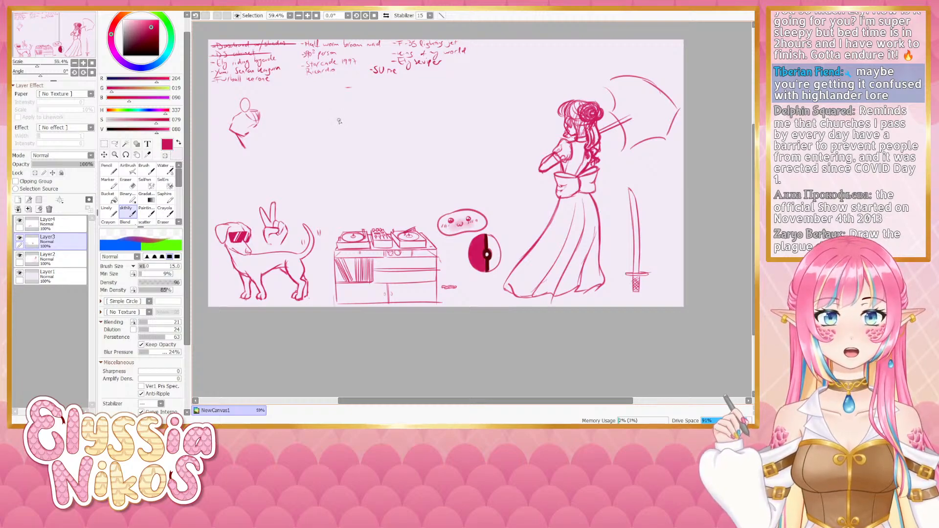
Draw a slanted four-sided bicycle frame in the empty space beside the small figure, redoing its edges as needed
mouse_move(331, 116)
left_mouse_down()
mouse_move(362, 114)
mouse_move(404, 131)
left_mouse_up()
key("ctrl+z")
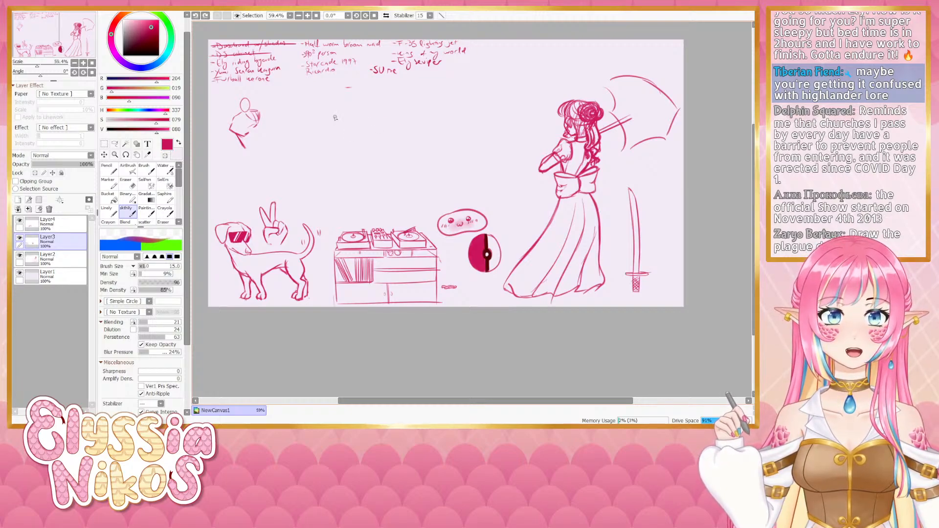
mouse_move(334, 117)
left_mouse_down()
mouse_move(363, 116)
mouse_move(398, 133)
left_mouse_up()
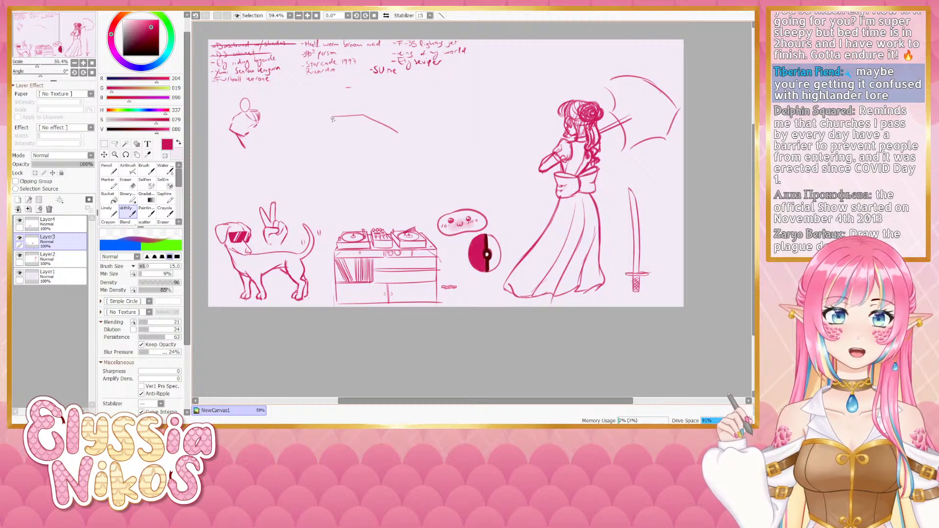
mouse_move(333, 117)
left_mouse_down()
mouse_move(361, 146)
mouse_move(400, 141)
left_mouse_up()
key("ctrl+z")
mouse_move(333, 118)
left_mouse_down()
mouse_move(367, 142)
mouse_move(393, 140)
mouse_move(344, 129)
mouse_move(362, 142)
mouse_move(397, 133)
left_mouse_up()
key("ctrl+z")
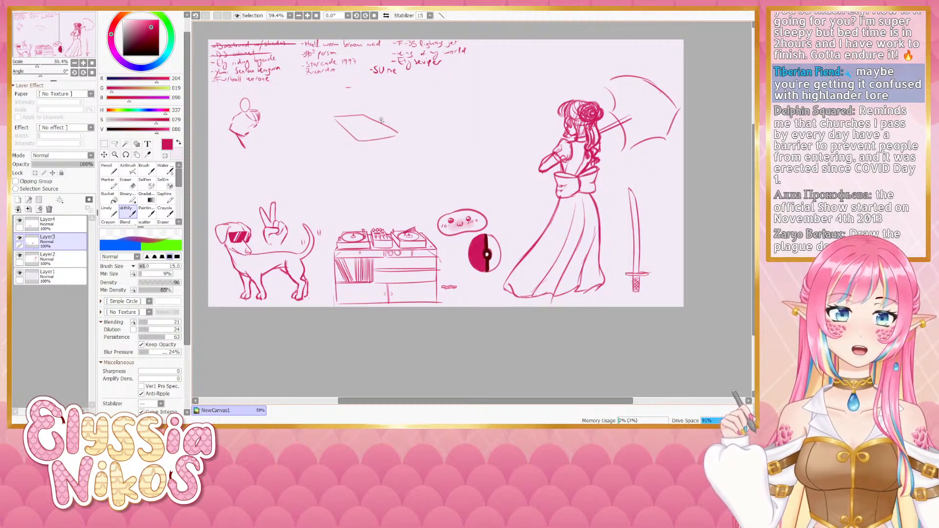
Draw a near-vertical post line crossing the bicycle frame and extending above and below it
left_click_drag(362, 103, 358, 156)
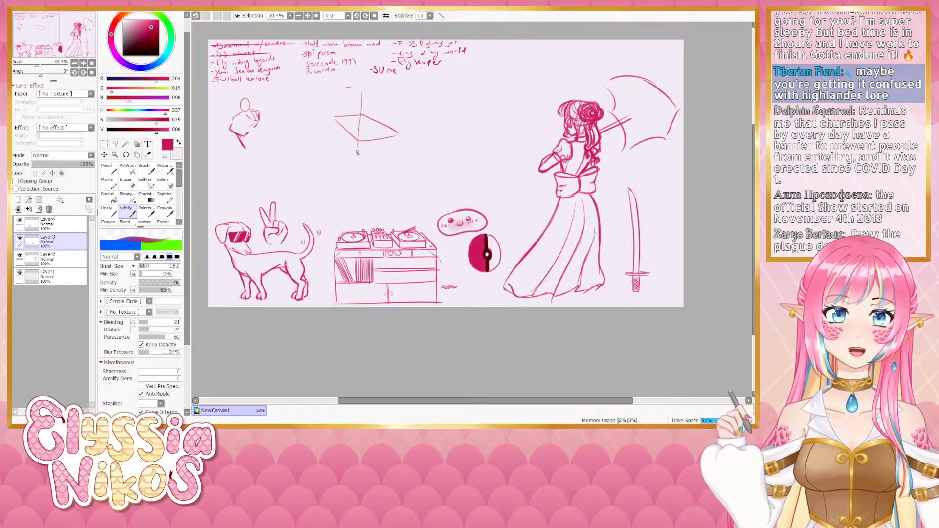
key("ctrl+z")
left_click_drag(362, 104, 357, 162)
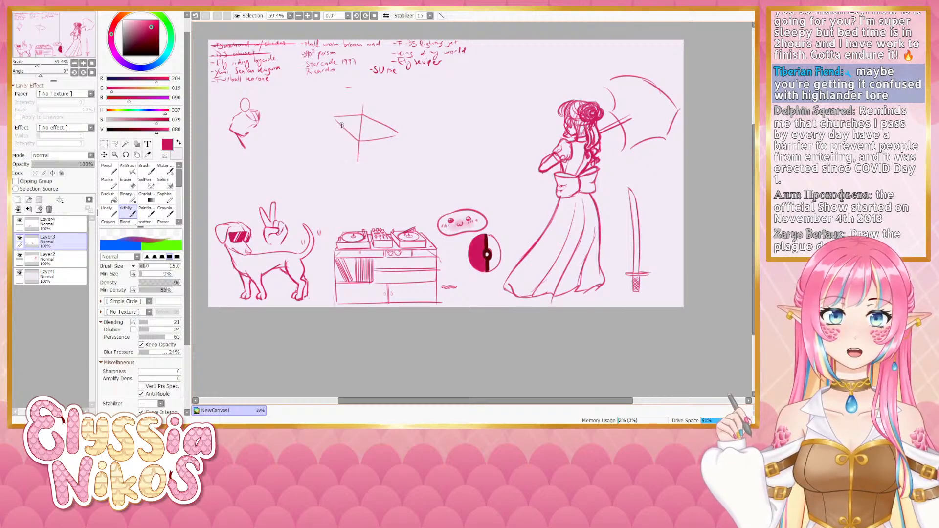
Draw a long bar running back through the bicycle frame and a round rear wheel at its end, redoing strokes as needed
left_click_drag(323, 115, 402, 142)
key("ctrl+z")
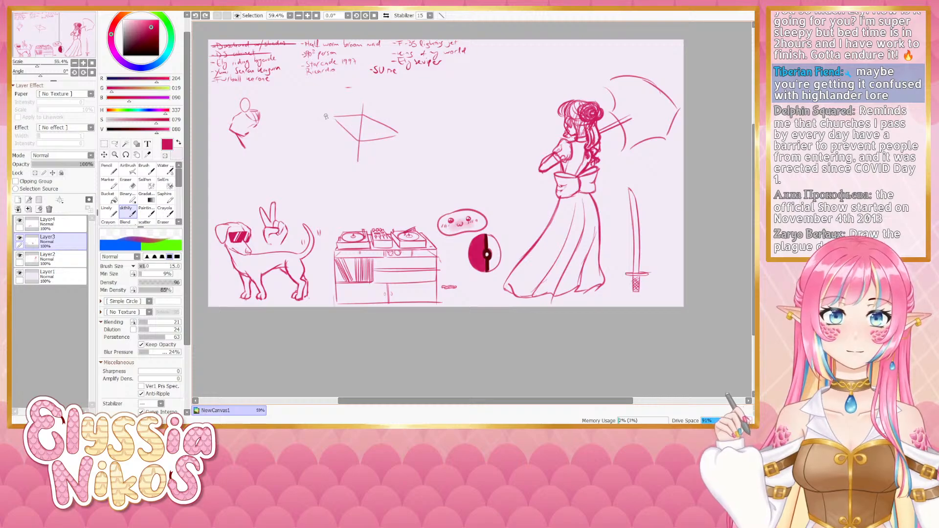
left_click_drag(324, 114, 410, 142)
key("ctrl+z")
mouse_move(324, 114)
left_mouse_down()
mouse_move(401, 134)
mouse_move(348, 122)
mouse_move(409, 138)
mouse_move(386, 151)
mouse_move(415, 162)
mouse_move(416, 135)
mouse_move(387, 141)
mouse_move(419, 160)
mouse_move(405, 123)
mouse_move(385, 138)
mouse_move(419, 159)
mouse_move(413, 134)
left_mouse_up()
key("ctrl+z")
key("ctrl+z")
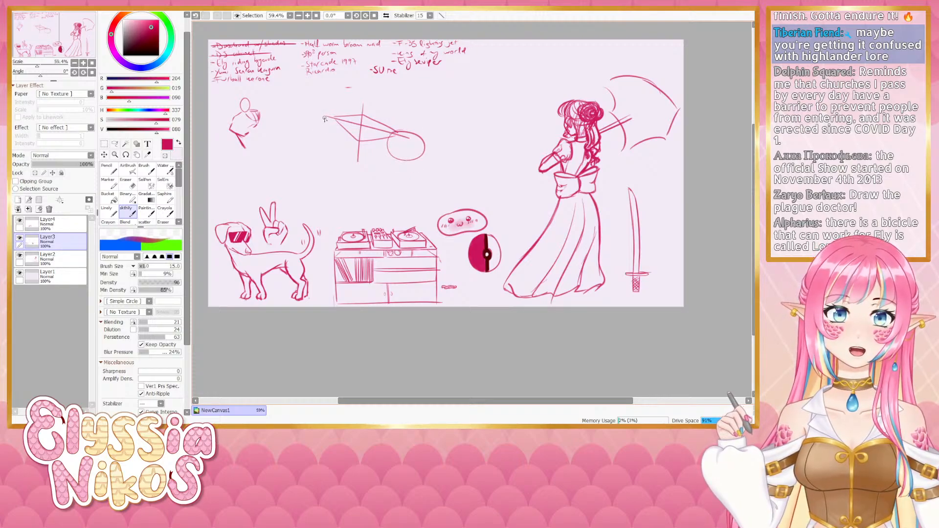
Add the bicycle's front fork and front wheel, plus pedals, a seat and a handlebar
mouse_move(328, 96)
left_mouse_down()
mouse_move(333, 153)
mouse_move(324, 128)
mouse_move(324, 157)
mouse_move(338, 128)
mouse_move(310, 150)
mouse_move(344, 141)
mouse_move(311, 134)
left_mouse_up()
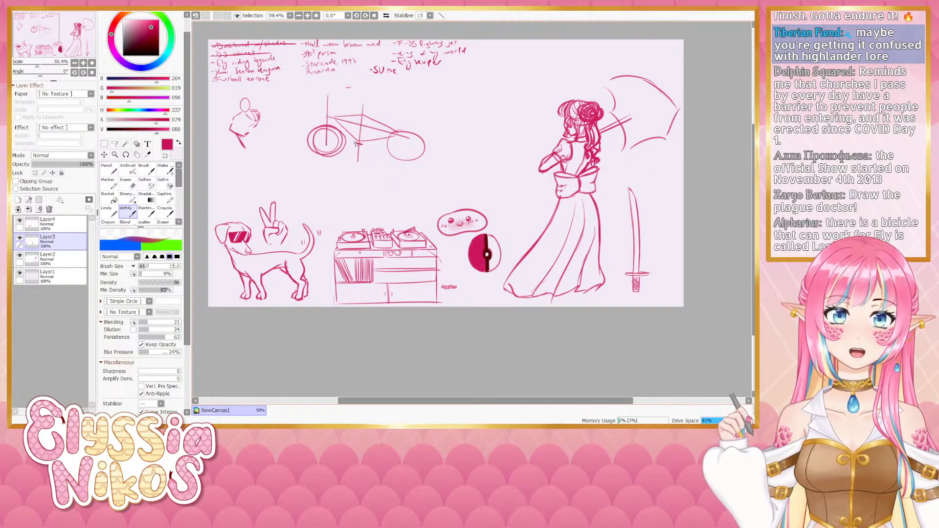
left_click_drag(355, 147, 370, 141)
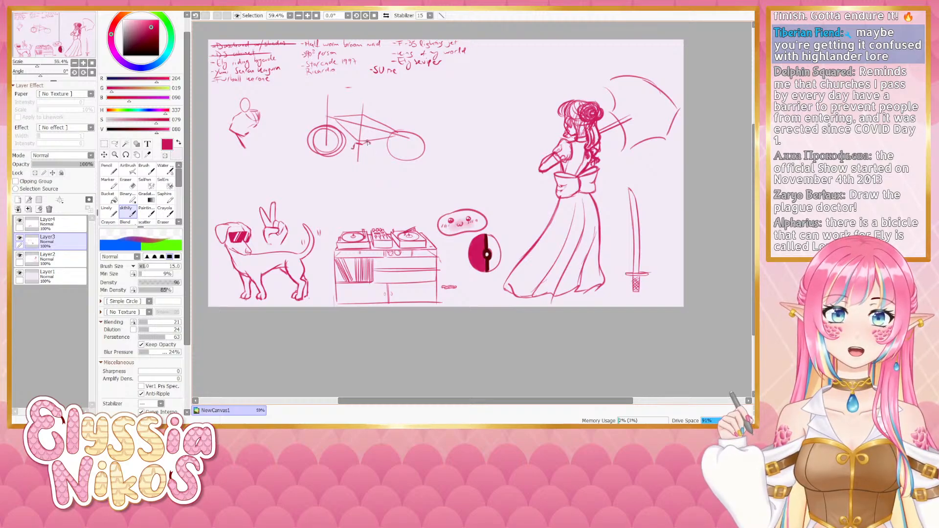
left_click_drag(354, 103, 370, 105)
left_click_drag(314, 101, 336, 95)
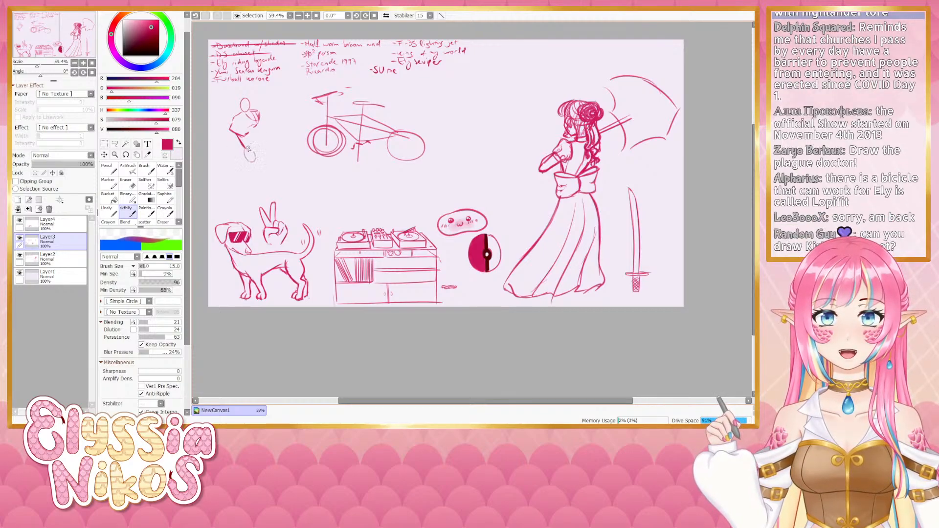
Draw a narrow double-lined oval wheel directly beneath the small figure, redoing its outline as needed
key("ctrl+z")
mouse_move(244, 151)
left_mouse_down()
mouse_move(263, 151)
mouse_move(254, 164)
left_mouse_up()
key("ctrl+z")
key("ctrl+z")
key("ctrl+z")
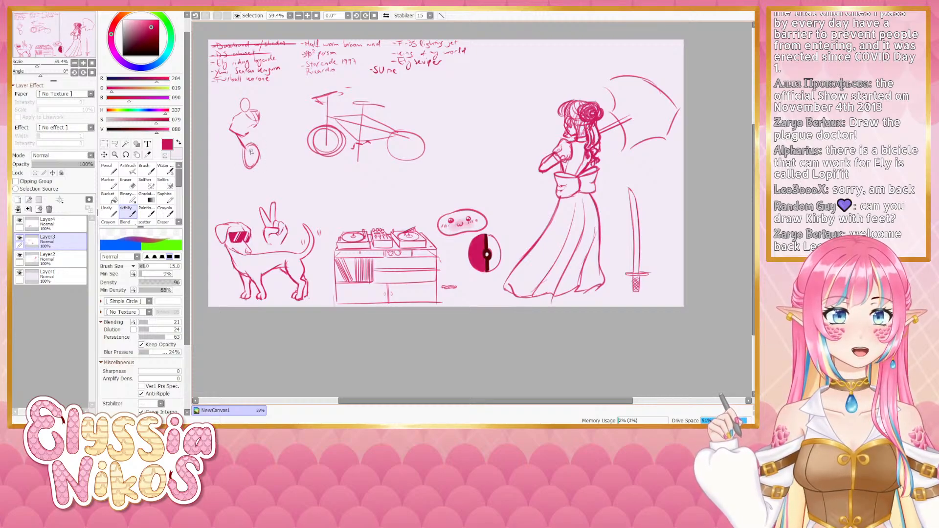
key("ctrl+z")
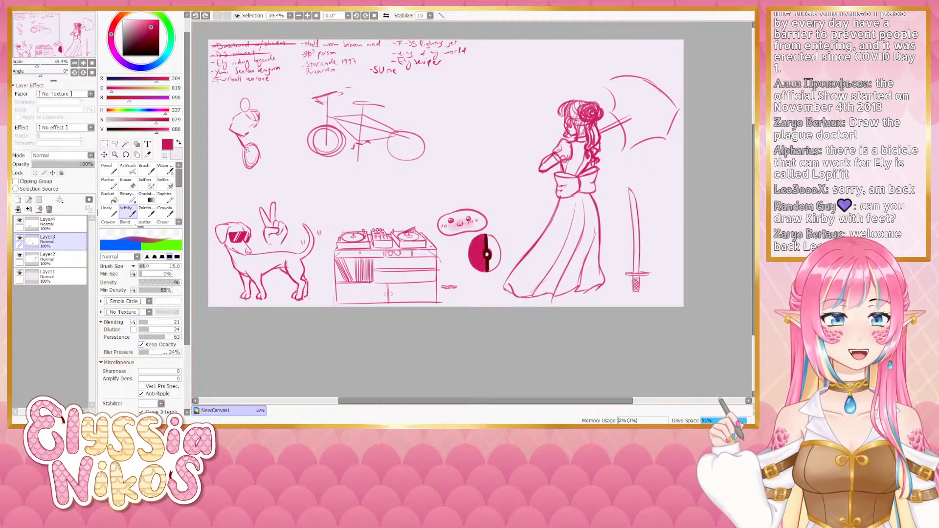
left_click_drag(249, 148, 255, 158)
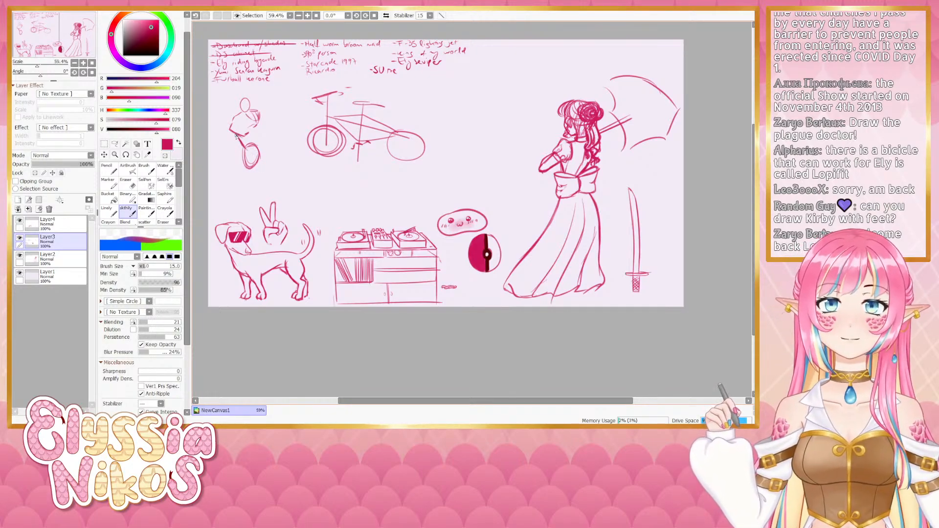
Draw crossing spokes inside the narrow wheel beneath the small figure, redoing them as needed
key("ctrl+z")
left_click_drag(239, 139, 256, 162)
key("ctrl+z")
key("ctrl+z")
key("ctrl+z")
key("ctrl+z")
key("ctrl+z")
key("ctrl+z")
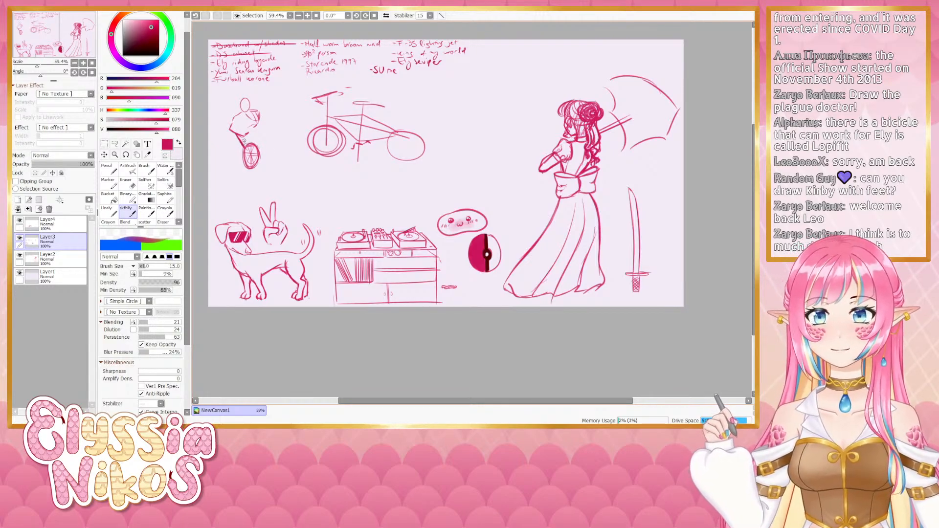
mouse_move(276, 121)
left_mouse_down()
mouse_move(252, 140)
mouse_move(278, 119)
mouse_move(259, 139)
mouse_move(262, 126)
left_mouse_up()
key("ctrl+z")
key("ctrl+z")
key("ctrl+y")
key("ctrl+z")
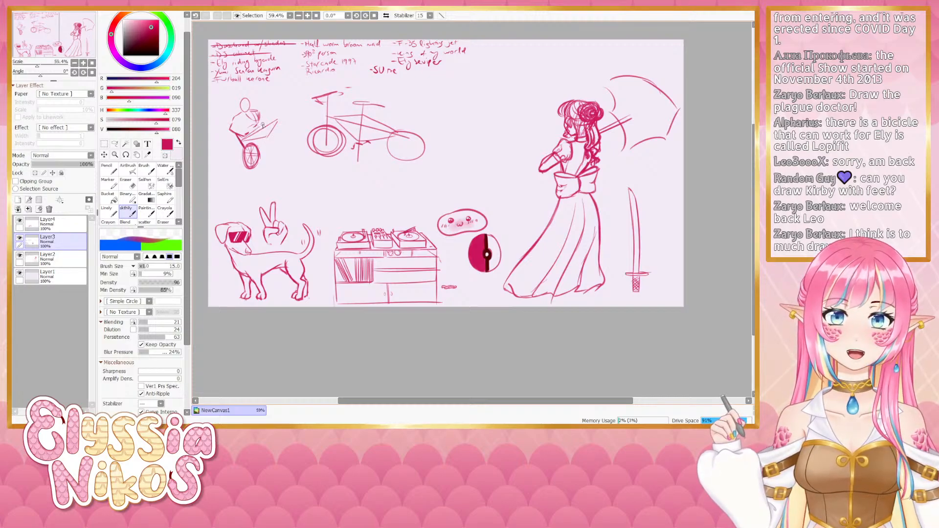
key("ctrl+z")
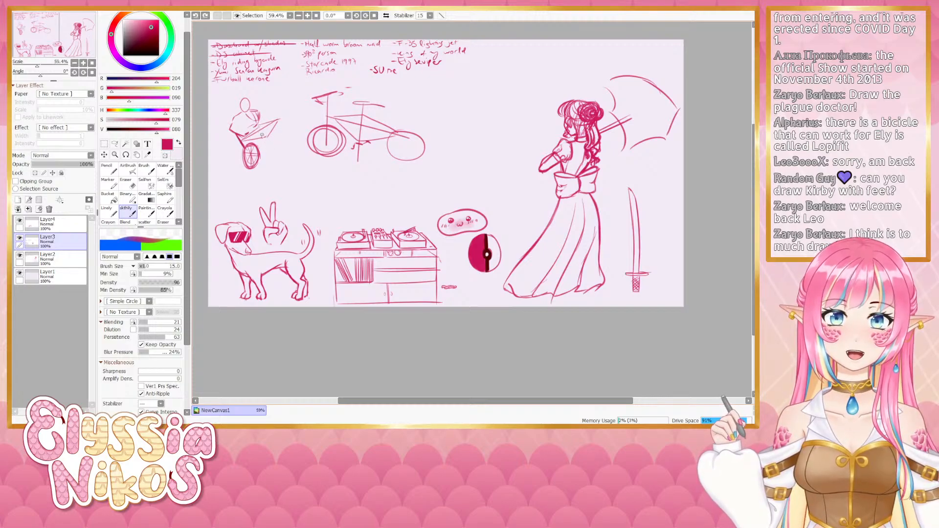
key("ctrl+y")
key("ctrl+z")
key("ctrl+z")
key("ctrl+z")
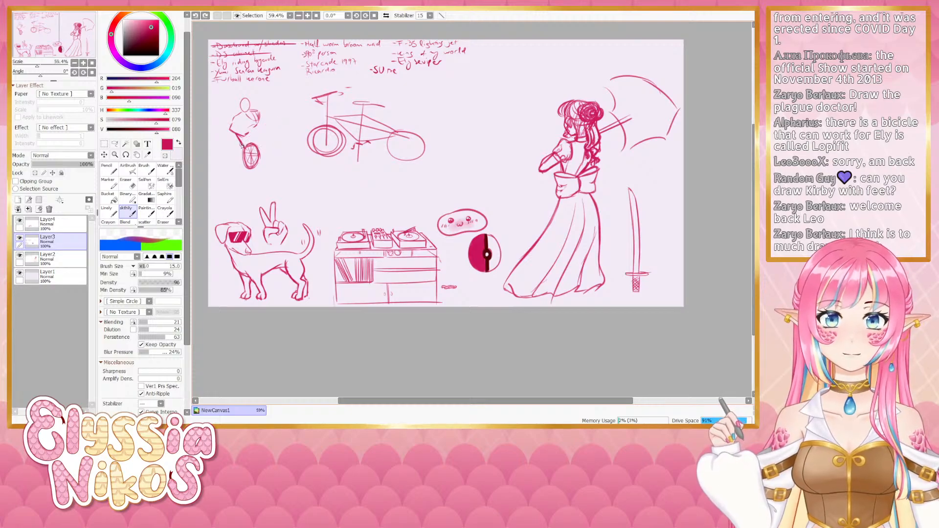
Draw the slanted bicycle bars rising from the figure's lower wheel and add a raised oval wheel beyond their upper end
mouse_move(243, 142)
left_mouse_down()
mouse_move(267, 124)
mouse_move(249, 138)
left_mouse_up()
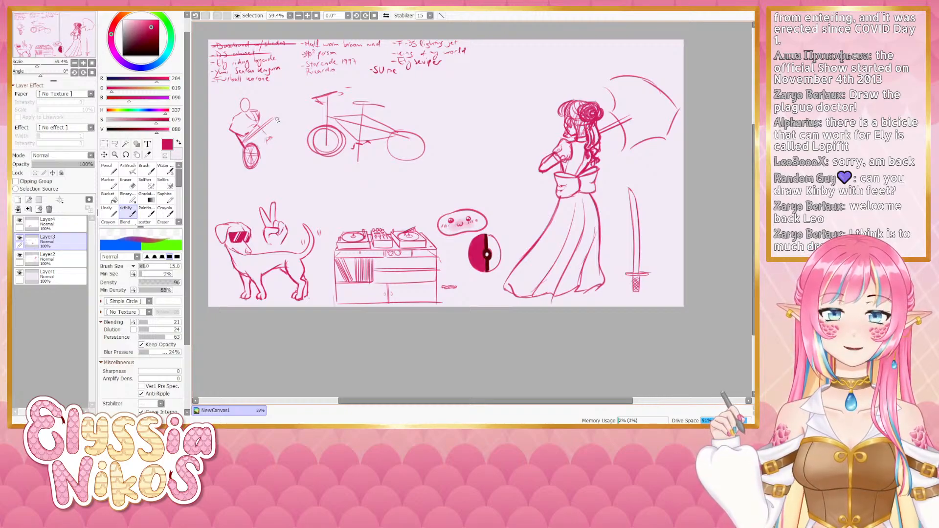
mouse_move(276, 131)
left_mouse_down()
mouse_move(296, 128)
mouse_move(282, 114)
mouse_move(281, 139)
mouse_move(277, 115)
left_mouse_up()
key("ctrl+z")
key("ctrl+z")
key("ctrl+z")
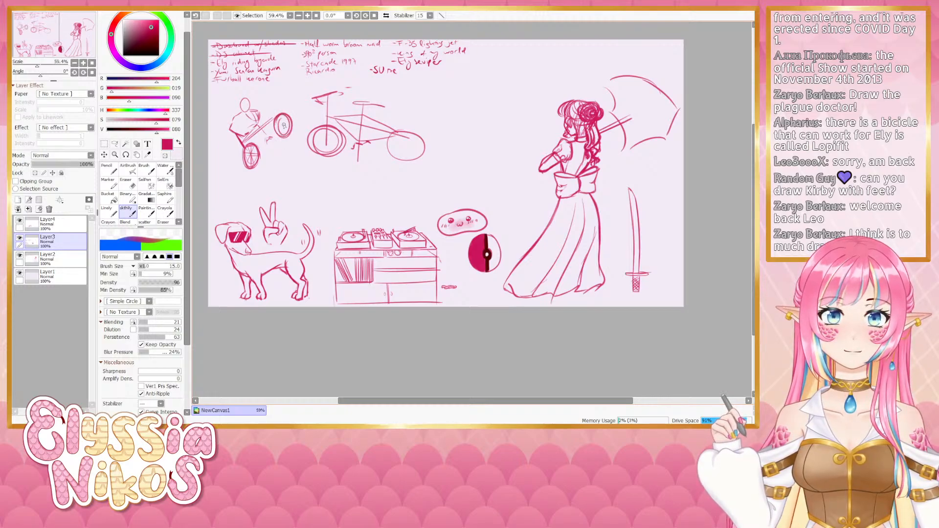
key("ctrl+z")
key("ctrl+y")
Erase the separate side-view bicycle beside the small figure and return to the sketching brush
left_click(126, 183)
mouse_move(414, 131)
left_mouse_down()
mouse_move(339, 117)
mouse_move(342, 152)
mouse_move(386, 129)
mouse_move(314, 95)
mouse_move(347, 122)
left_mouse_up()
left_click(126, 210)
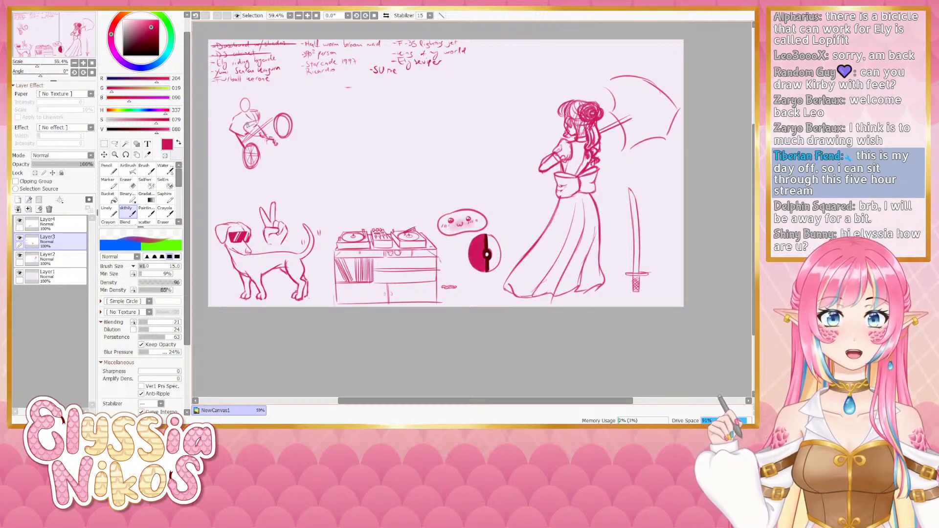
key("ctrl+z")
left_click_drag(244, 132, 260, 125)
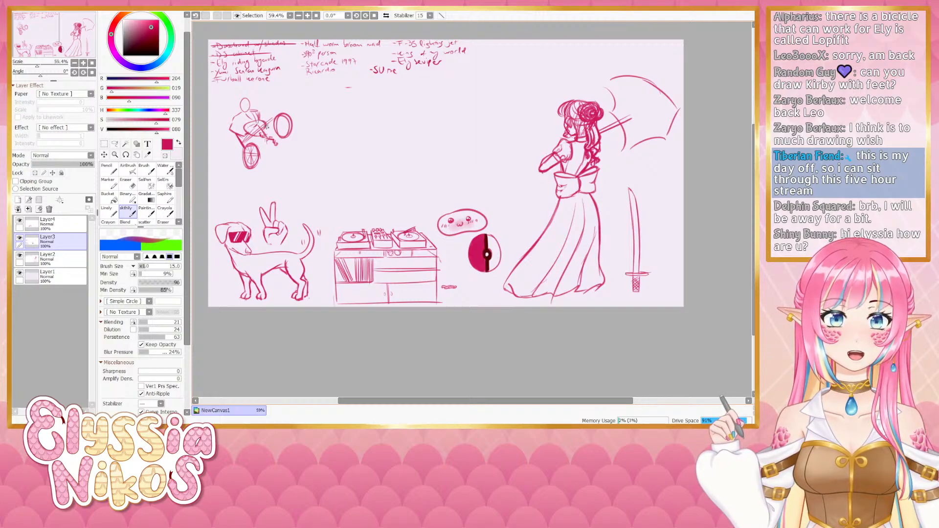
left_click_drag(263, 132, 275, 139)
key("ctrl+z")
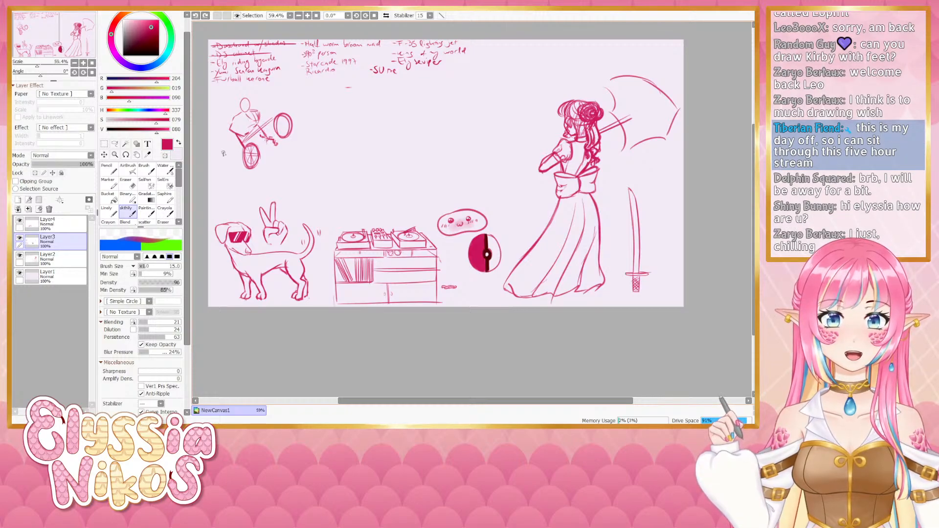
Lasso the small cyclist sketch, move it above the DJ cabinet and enlarge it with a free transform
key("a")
mouse_move(273, 98)
left_mouse_down()
mouse_move(227, 180)
mouse_move(274, 96)
left_mouse_up()
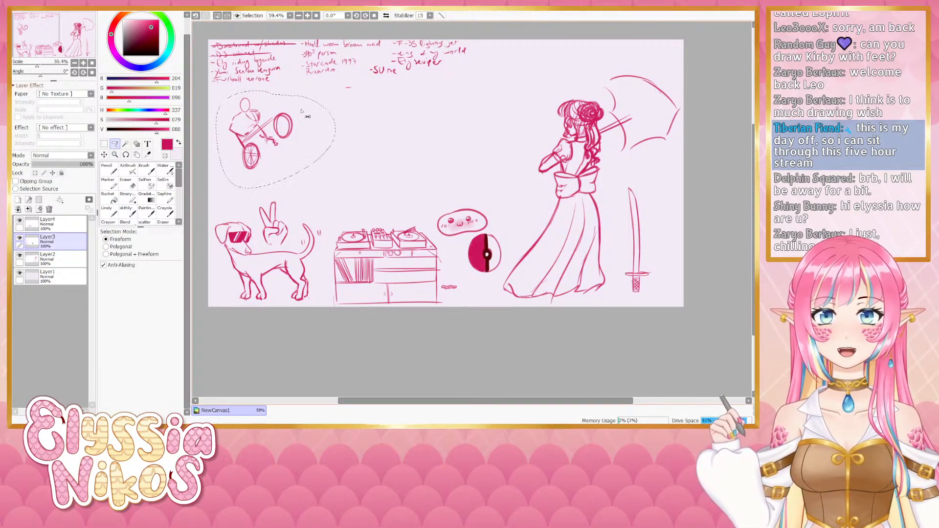
key("ctrl+t")
left_click_drag(278, 129, 398, 180)
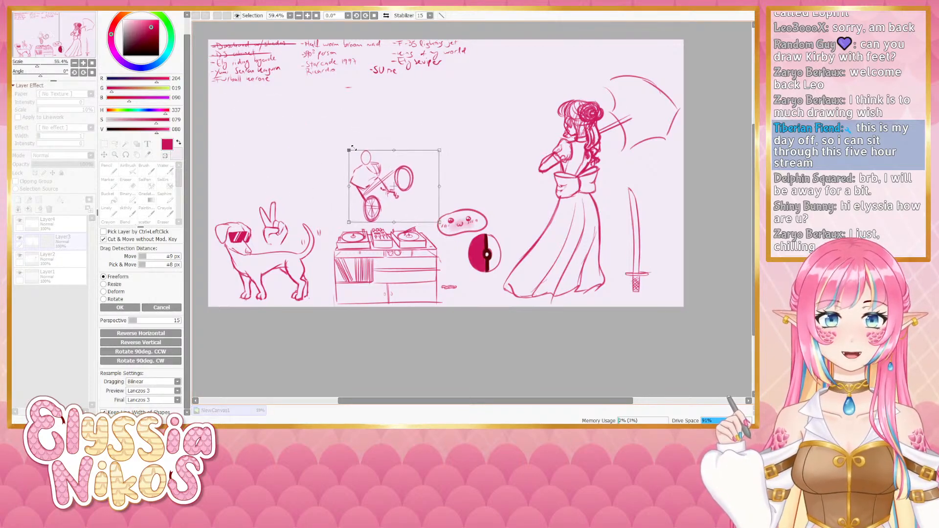
mouse_move(347, 149)
left_mouse_down()
mouse_move(305, 116)
mouse_move(348, 132)
left_mouse_up()
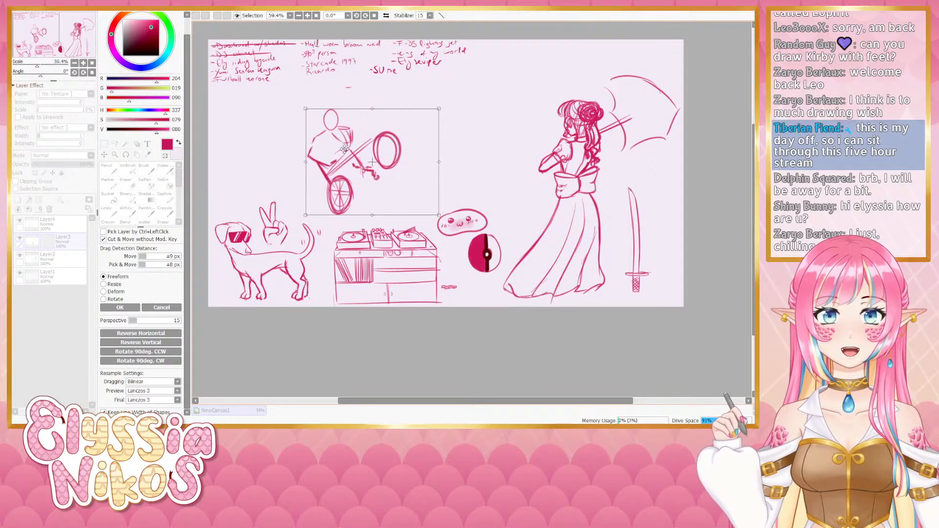
left_click(128, 307)
Lasso the cyclist's head and upper shoulders and move them slightly upward to lengthen the torso
left_click_drag(258, 215, 259, 233)
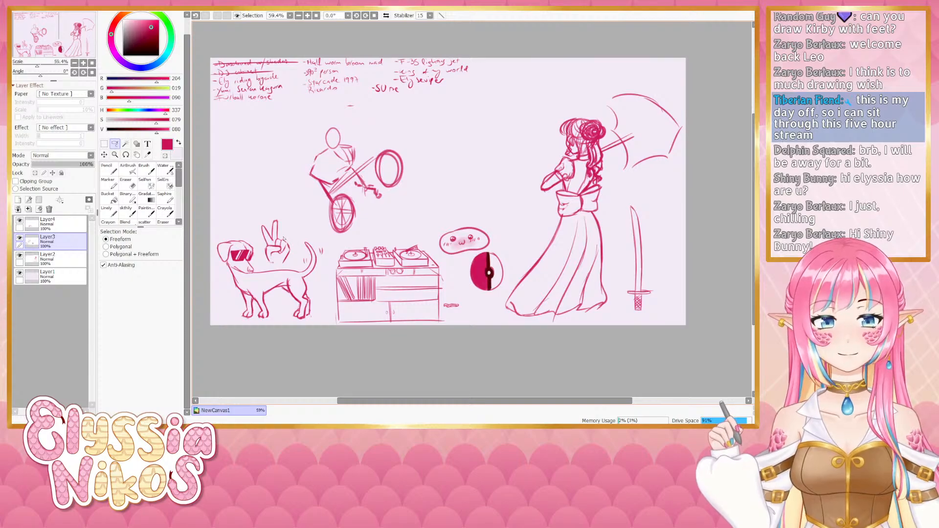
left_click(84, 63)
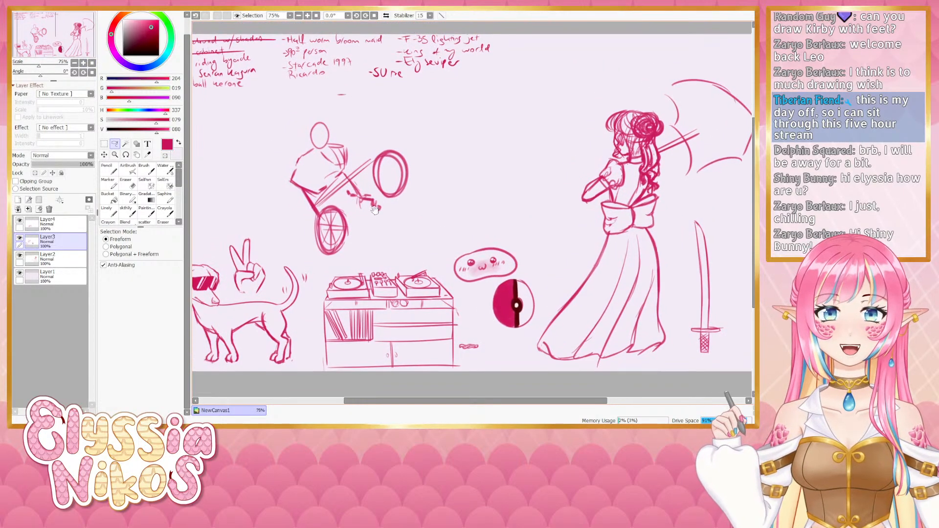
left_click(127, 214)
left_click(114, 144)
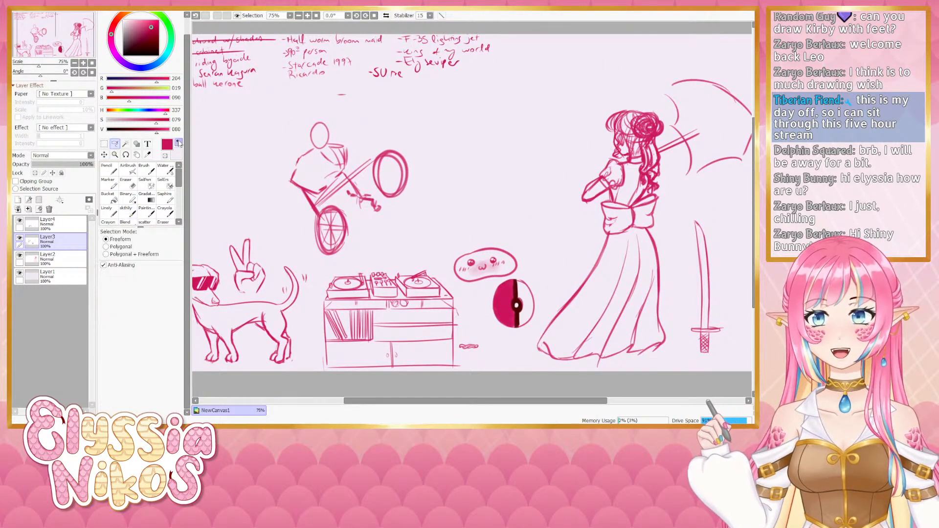
mouse_move(330, 114)
left_mouse_down()
mouse_move(292, 169)
mouse_move(348, 180)
mouse_move(350, 122)
mouse_move(340, 120)
mouse_move(334, 136)
left_mouse_up()
key("ctrl+t")
left_click(118, 308)
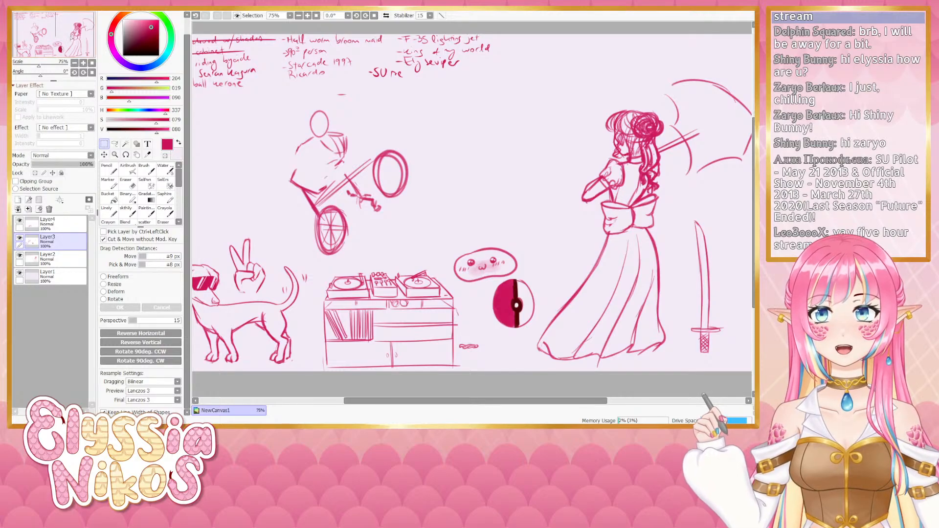
Shorten the sword's guard on Layer2 with a size 12 eraser and redraw its ends
left_click_drag(414, 178, 274, 133)
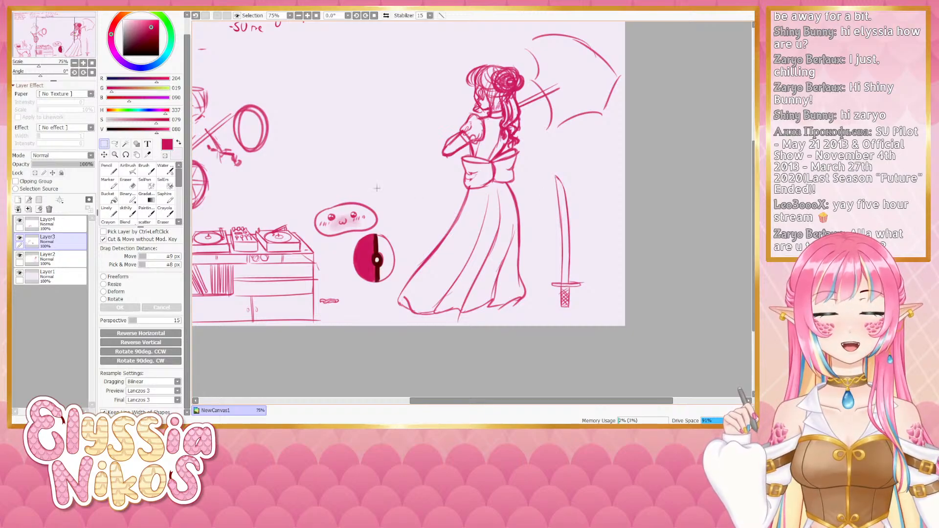
left_click(19, 238)
left_click(19, 239)
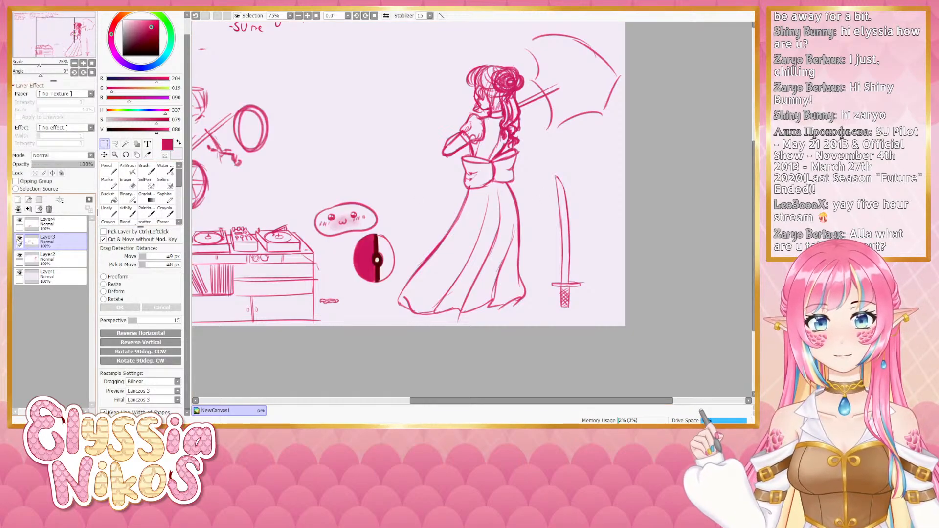
left_click(60, 265)
left_click(126, 184)
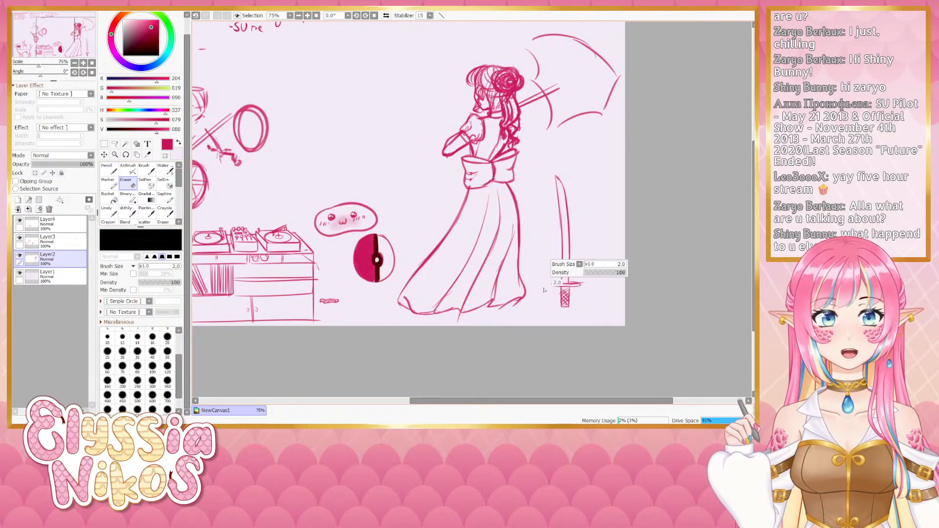
left_click_drag(544, 290, 553, 288)
left_click_drag(553, 286, 581, 300)
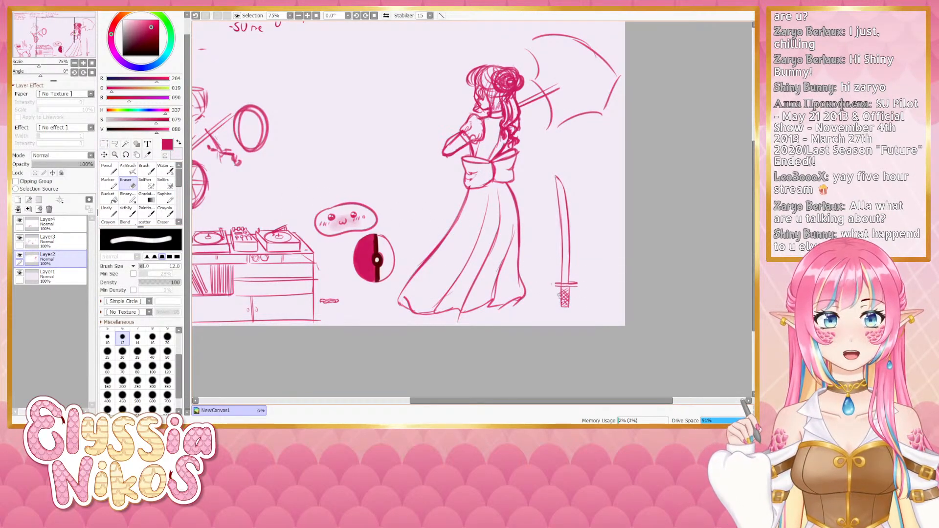
key("b")
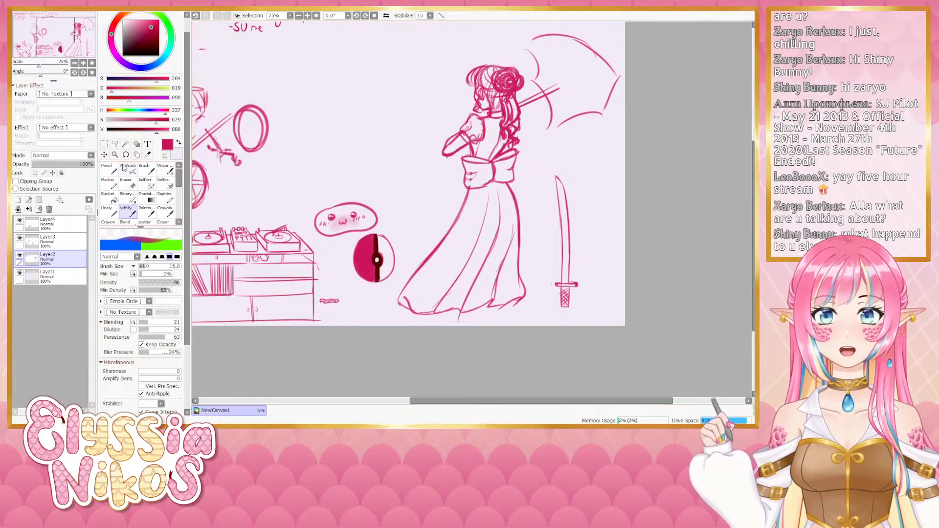
Erase the sword's cross-hatched grip and draw a longer, narrow handle outline below the guard
left_click(115, 143)
left_click(129, 186)
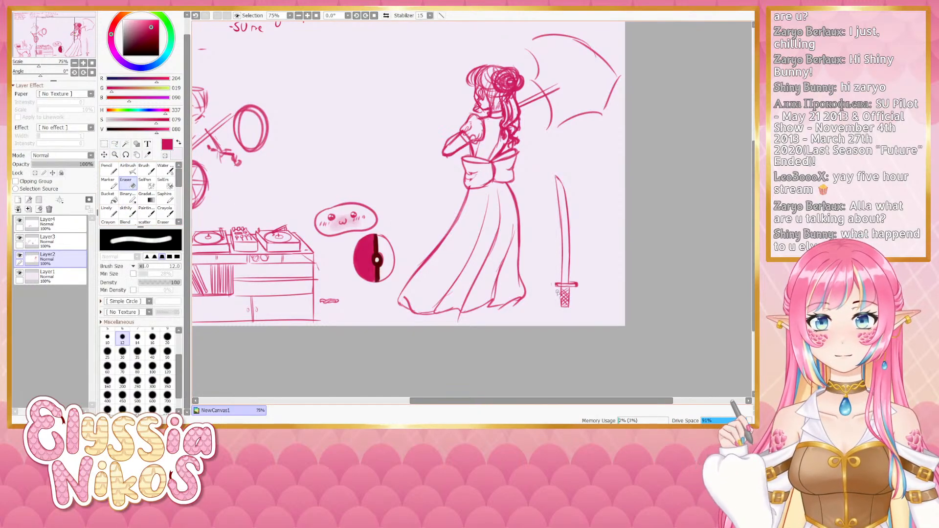
left_click_drag(568, 300, 562, 307)
left_click(126, 211)
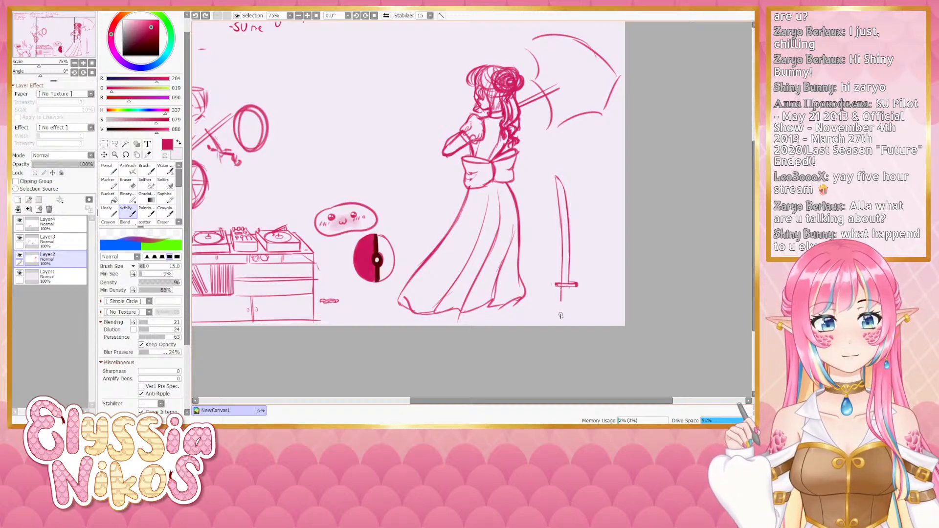
mouse_move(561, 306)
left_mouse_down()
mouse_move(561, 322)
mouse_move(570, 320)
left_mouse_up()
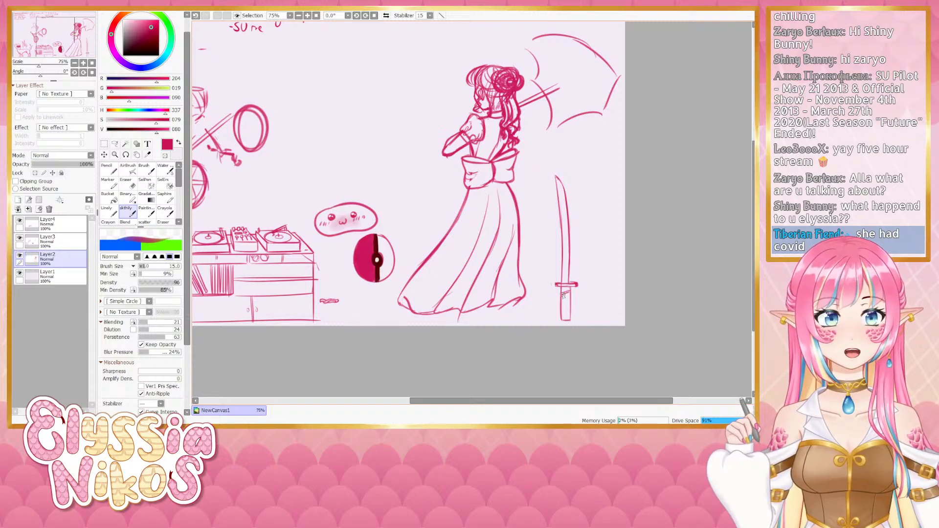
Fill the sword's handle with a crisscross wrap pattern down its full length, redoing strokes as needed
left_click_drag(562, 292, 564, 296)
key("ctrl+z")
key("ctrl+z")
key("ctrl+z")
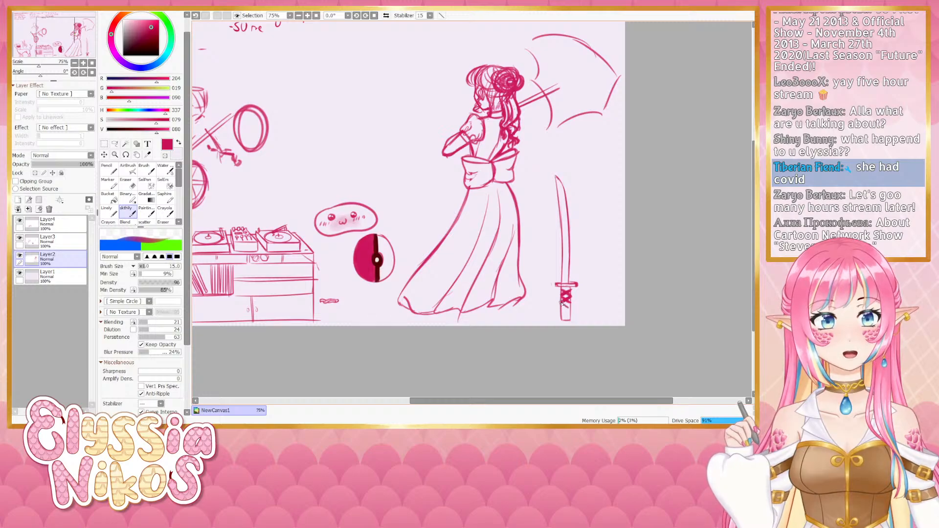
left_click_drag(570, 300, 561, 309)
mouse_move(563, 305)
left_mouse_down()
mouse_move(571, 317)
mouse_move(560, 318)
left_mouse_up()
key("ctrl+z")
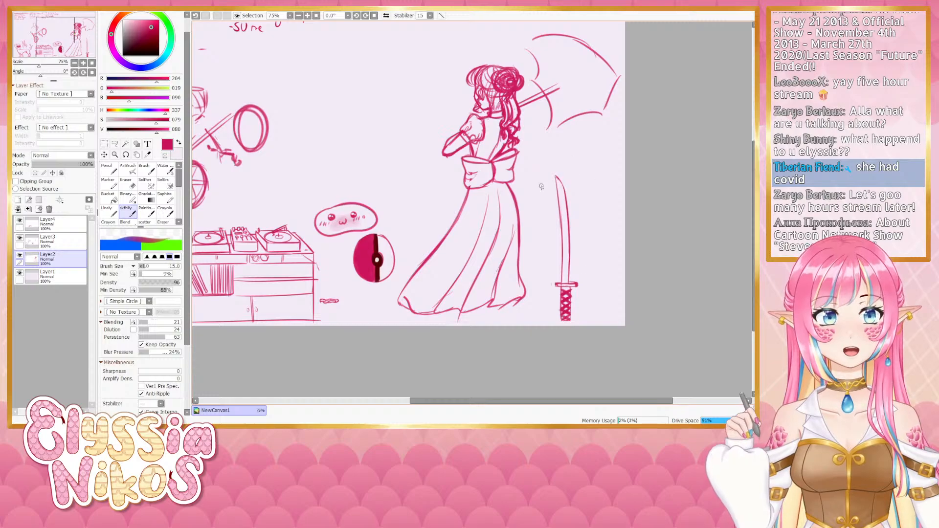
Lasso the sword's blade and deform it so the tip shifts slightly toward the woman, keeping the base at the guard
key("a")
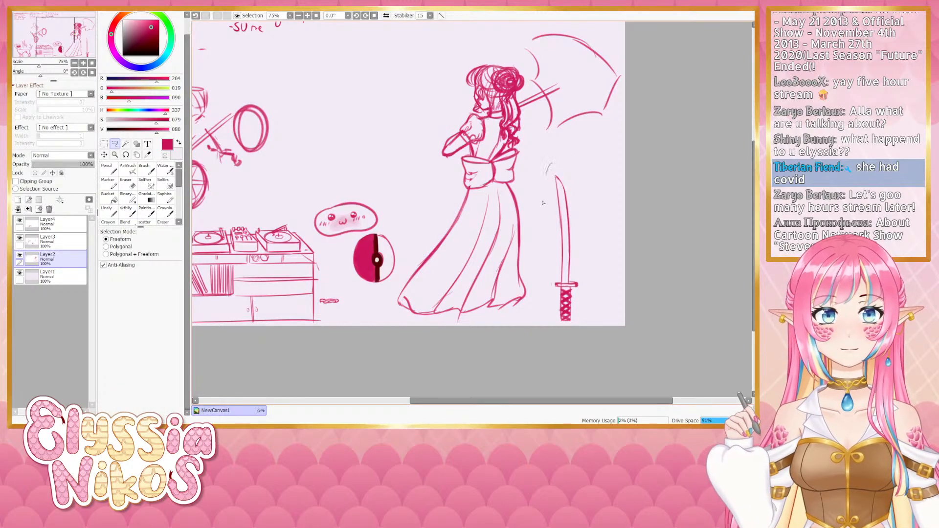
mouse_move(543, 203)
left_mouse_down()
mouse_move(554, 280)
mouse_move(572, 284)
mouse_move(577, 203)
mouse_move(565, 177)
left_mouse_up()
key("ctrl+t")
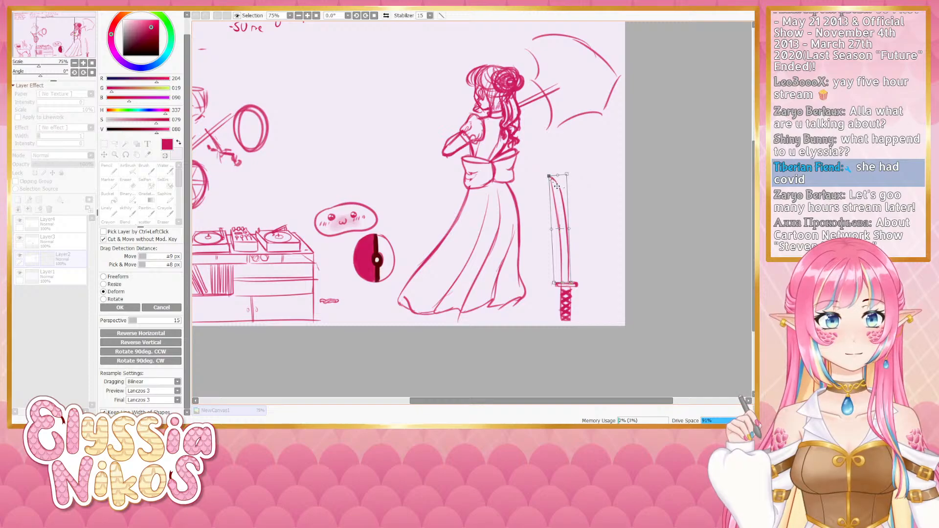
left_click_drag(549, 176, 550, 177)
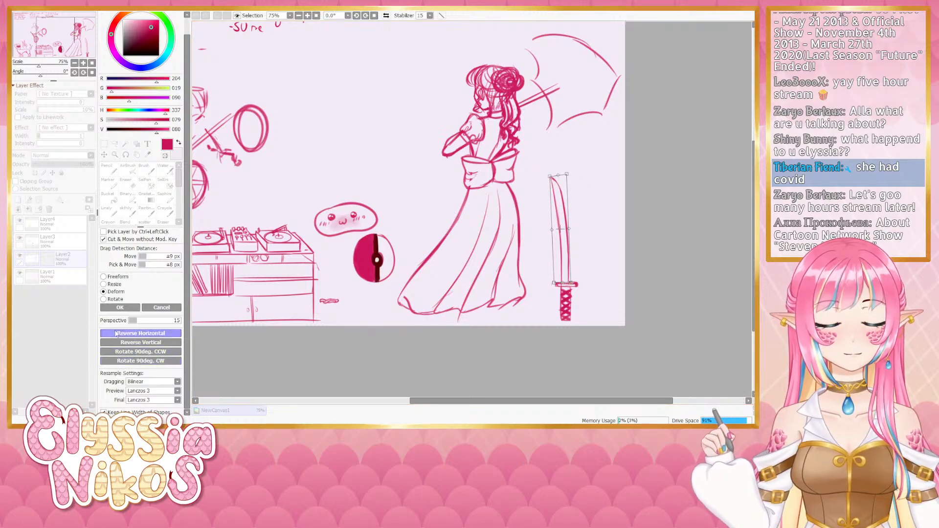
left_click(120, 307)
key("ctrl+d")
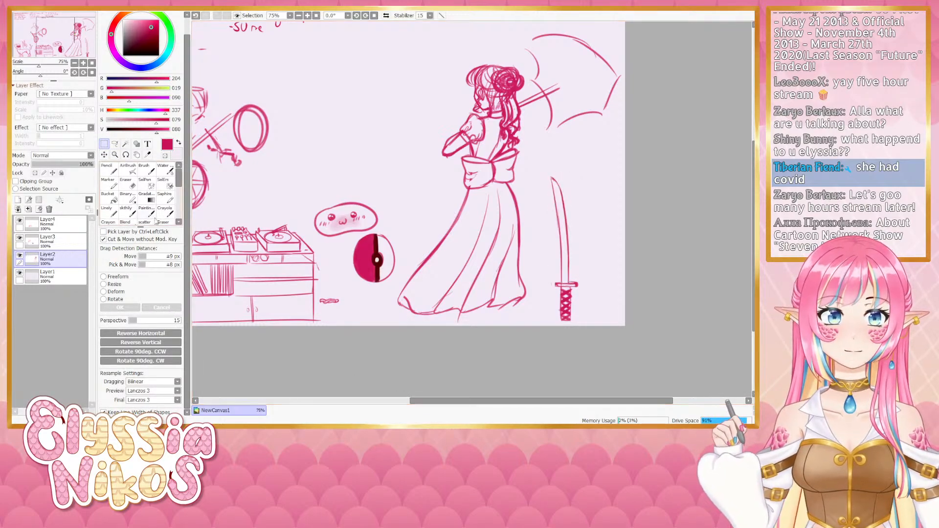
Lasso the sword's wrapped handle and transform it to be slightly shorter below the guard
left_click(126, 182)
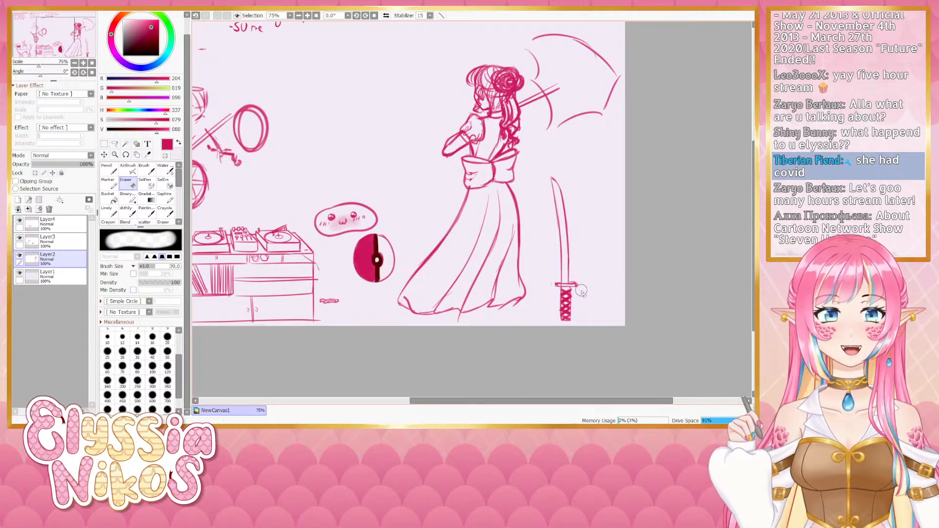
mouse_move(415, 297)
left_mouse_down()
mouse_move(465, 268)
mouse_move(444, 263)
left_mouse_up()
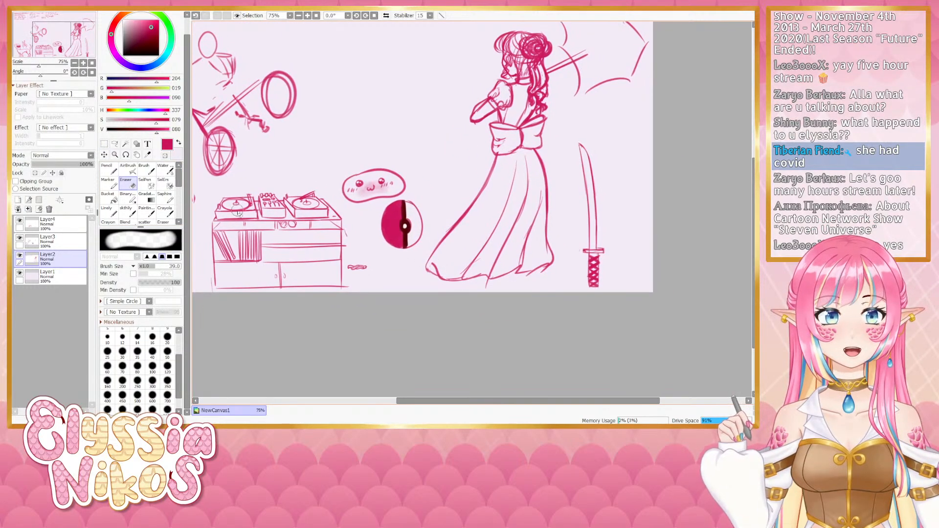
key("a")
mouse_move(601, 255)
left_mouse_down()
mouse_move(600, 298)
mouse_move(617, 264)
left_mouse_up()
key("ctrl+t")
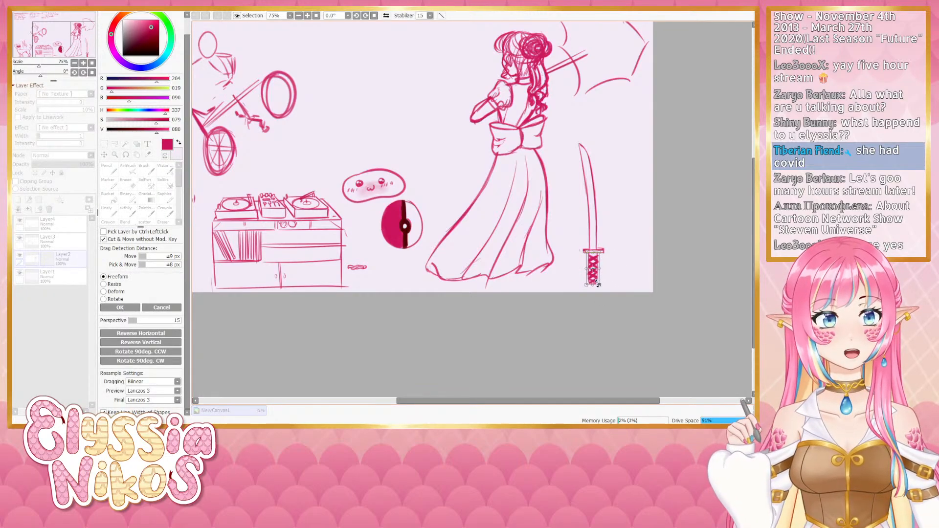
left_click(120, 308)
Cross out "90° person" in the handwritten request list on Layer2 with the size 17 Linely brush
left_click(49, 243)
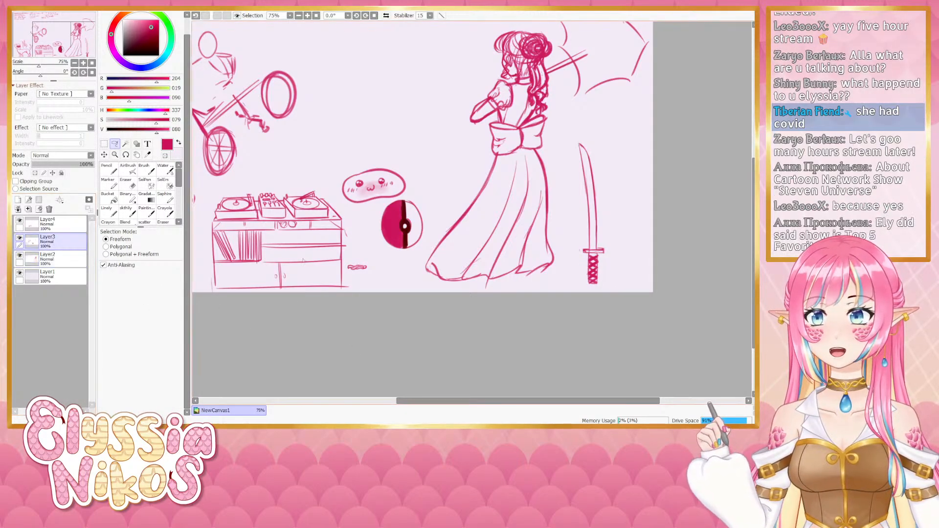
left_click_drag(249, 112, 447, 213)
left_click(126, 214)
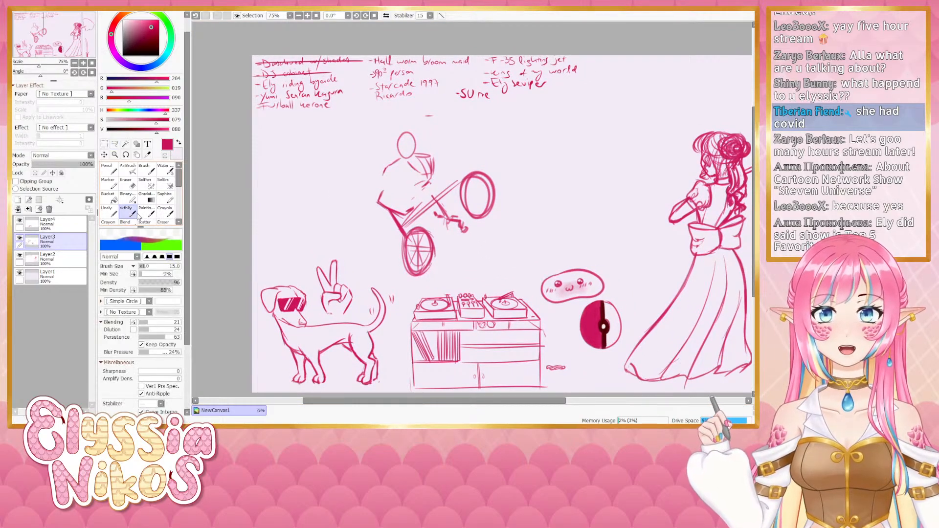
left_click_drag(402, 298, 390, 298)
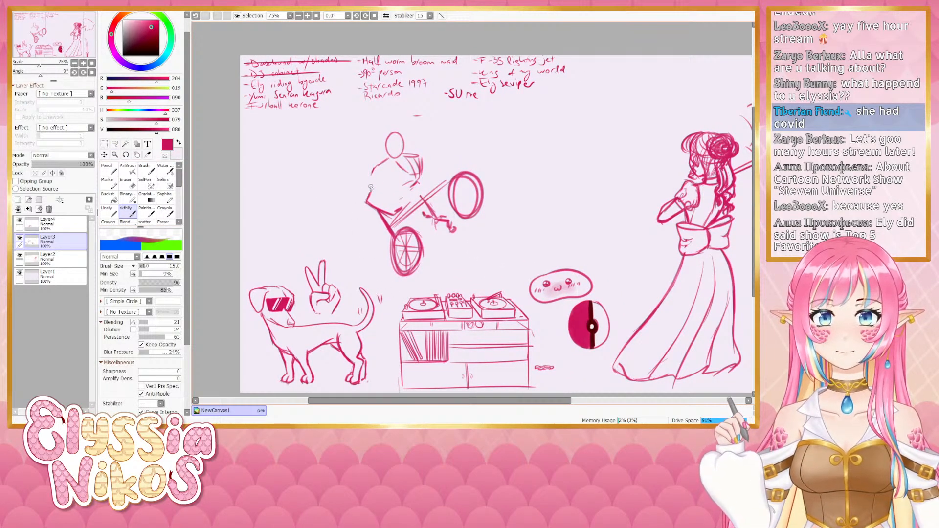
left_click(111, 211)
left_click(66, 262)
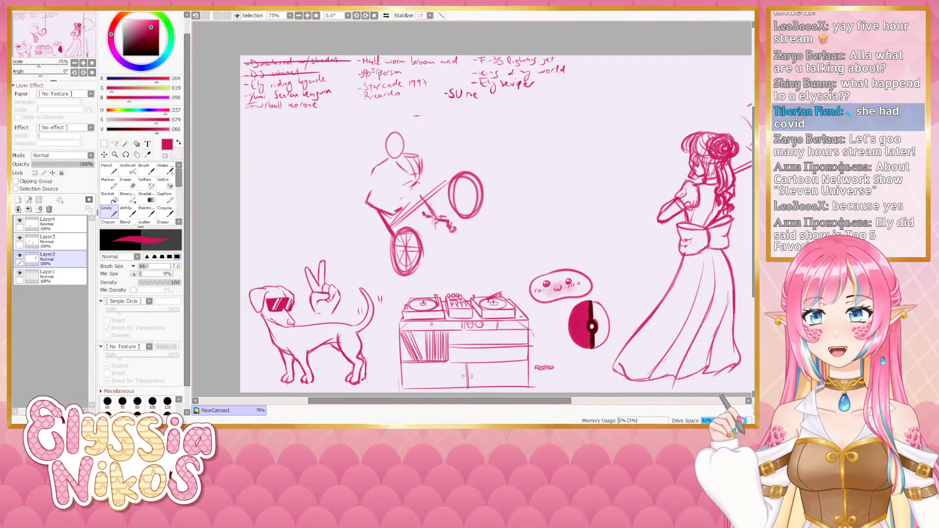
left_click_drag(359, 73, 414, 73)
Sketch the cyclist's side and front torso lines toward the bike frame on Layer3 with a size 15 brush, undoing unwanted strokes
left_click(60, 241)
left_click(126, 211)
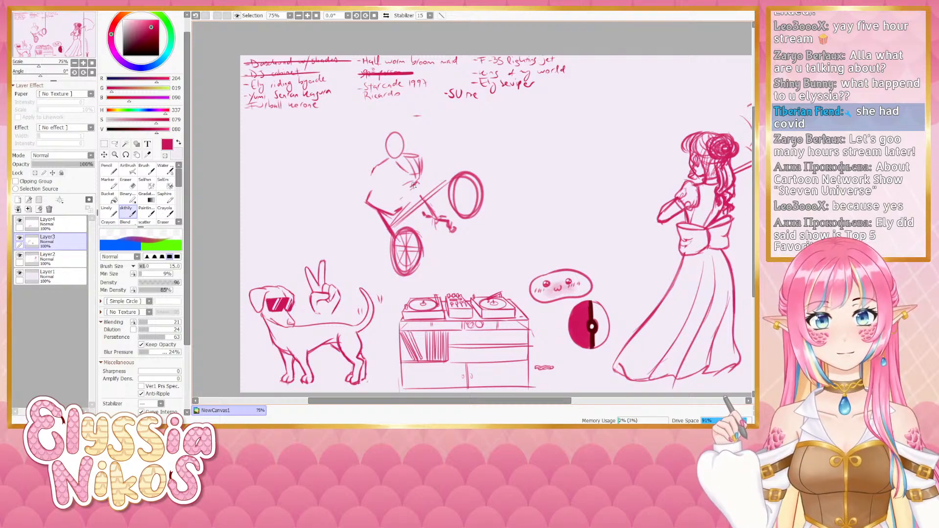
mouse_move(410, 183)
left_mouse_down()
mouse_move(397, 202)
mouse_move(405, 205)
left_mouse_up()
key("ctrl+z")
key("ctrl+z")
key("ctrl+z")
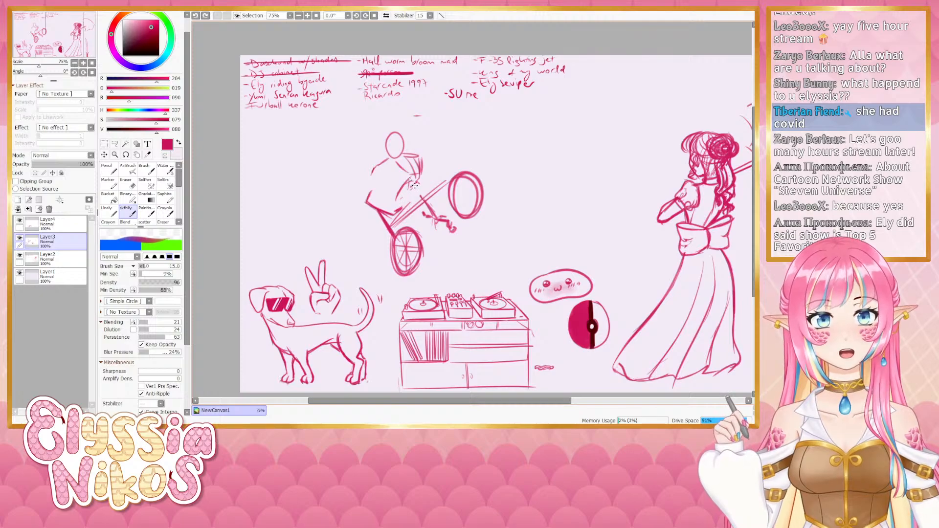
mouse_move(408, 173)
left_mouse_down()
mouse_move(427, 181)
mouse_move(426, 215)
left_mouse_up()
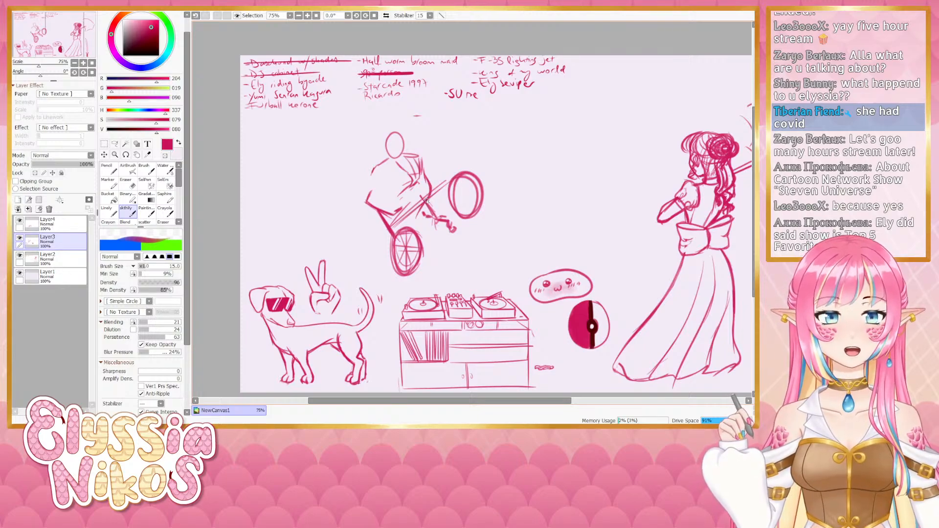
key("ctrl+z")
key("ctrl+z")
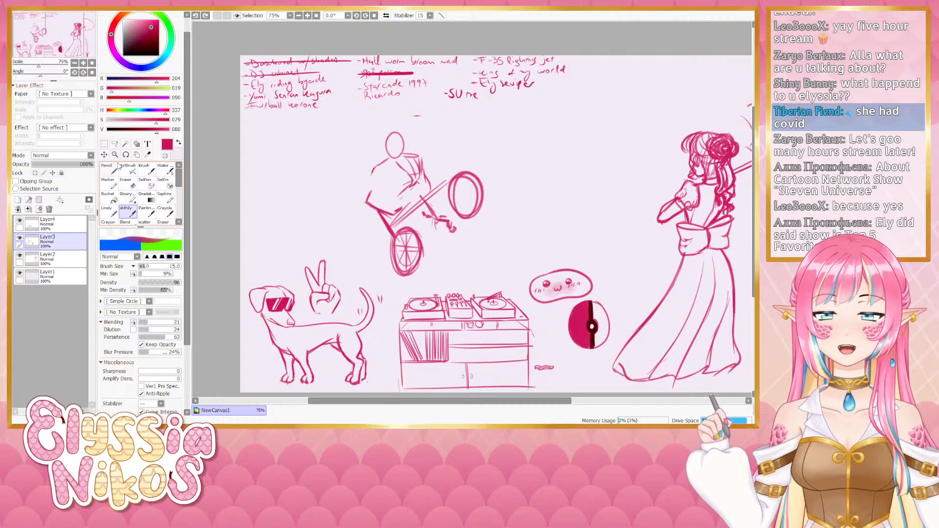
Lasso the cyclist's head and upper body and rotate them counterclockwise so the figure leans back from the front wheel
left_click(114, 143)
mouse_move(391, 127)
left_mouse_down()
mouse_move(352, 164)
mouse_move(372, 188)
mouse_move(410, 201)
mouse_move(447, 166)
mouse_move(407, 153)
left_mouse_up()
key("ctrl+t")
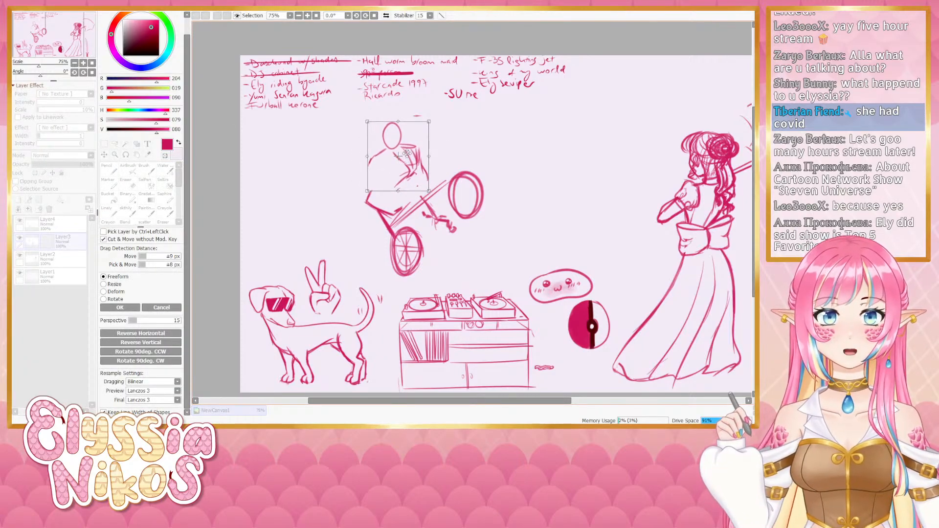
left_click_drag(428, 207, 447, 192)
left_click_drag(398, 148, 390, 156)
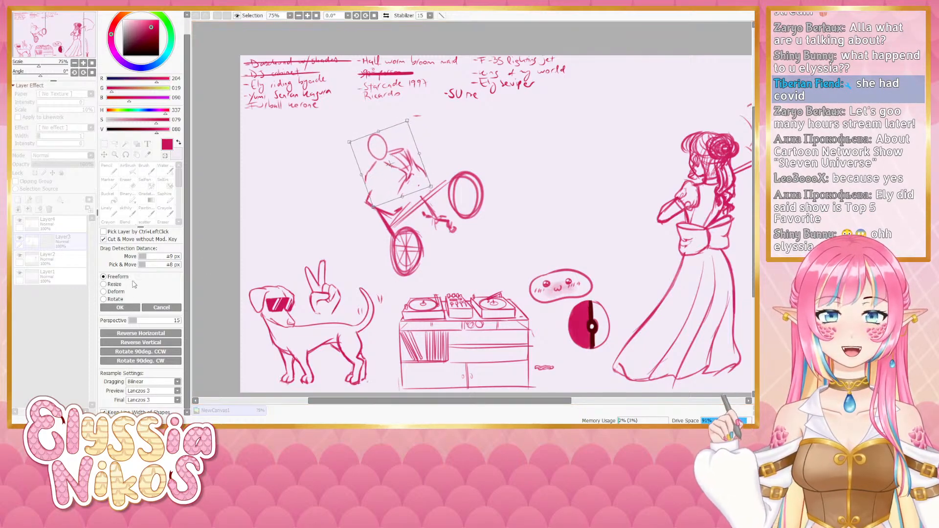
left_click(119, 308)
key("ctrl+d")
left_click(128, 211)
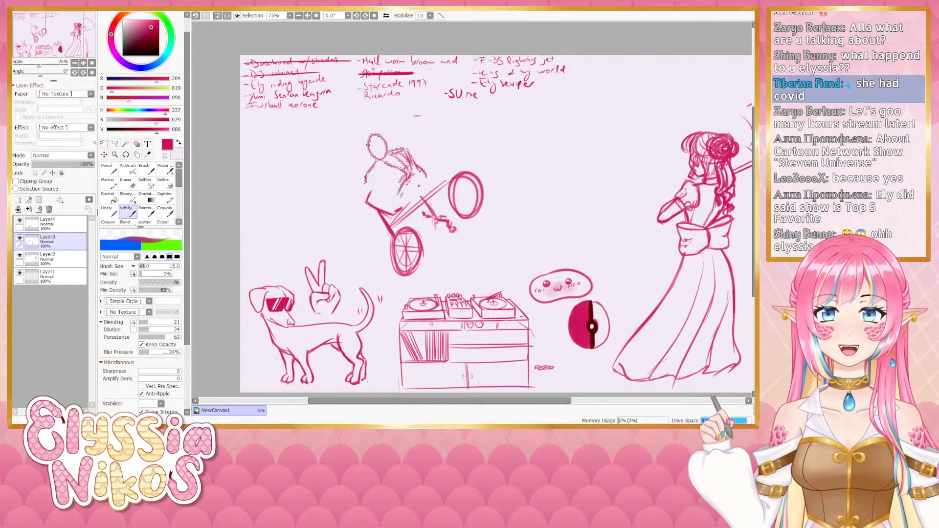
key("m")
key("b")
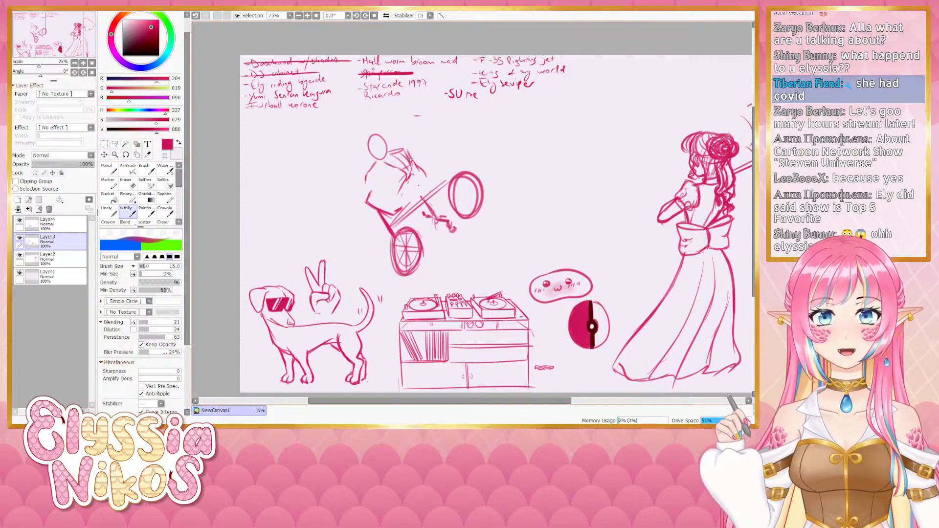
Sketch the cyclist's bent legs over the bike frame, redoing strokes, and darken the lines between the legs and front wheel
key("ctrl+z")
mouse_move(410, 155)
left_mouse_down()
mouse_move(428, 182)
mouse_move(421, 170)
mouse_move(418, 206)
mouse_move(428, 189)
mouse_move(414, 218)
left_mouse_up()
key("ctrl+z")
mouse_move(406, 182)
left_mouse_down()
mouse_move(432, 184)
mouse_move(430, 176)
mouse_move(413, 206)
mouse_move(427, 188)
mouse_move(404, 181)
mouse_move(394, 194)
mouse_move(400, 187)
mouse_move(402, 214)
mouse_move(392, 211)
mouse_move(413, 223)
mouse_move(402, 227)
mouse_move(410, 206)
mouse_move(435, 207)
mouse_move(411, 227)
mouse_move(442, 217)
mouse_move(444, 195)
mouse_move(431, 209)
mouse_move(441, 176)
mouse_move(429, 191)
left_mouse_up()
key("ctrl+z")
key("ctrl+z")
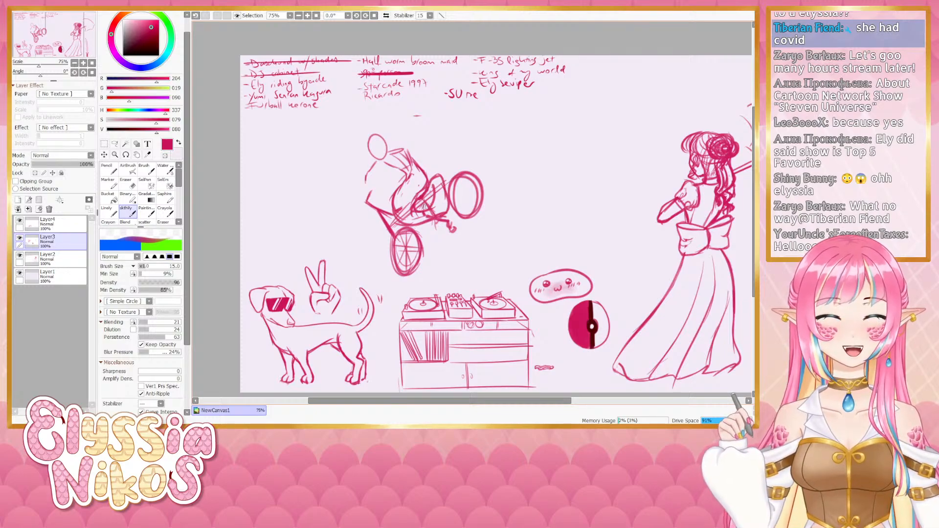
left_click_drag(424, 207, 419, 214)
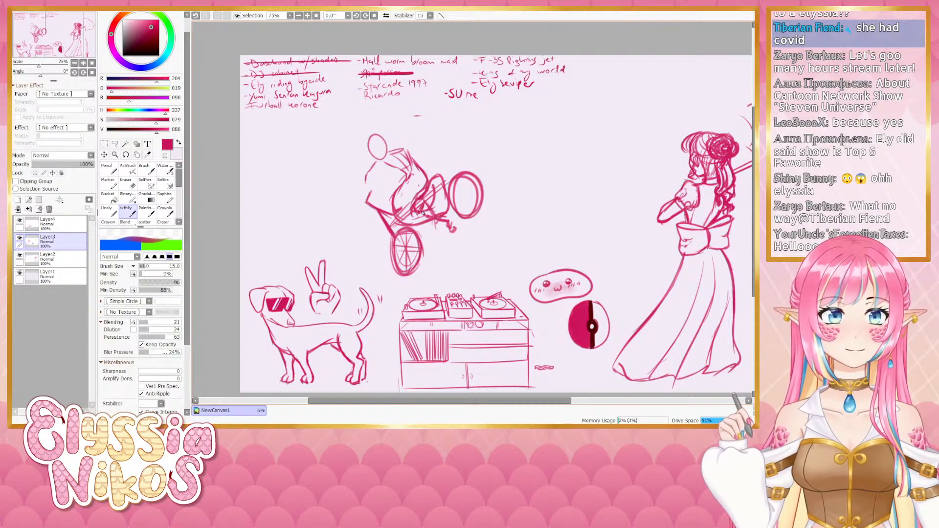
mouse_move(431, 196)
left_mouse_down()
mouse_move(426, 214)
mouse_move(435, 195)
mouse_move(419, 205)
left_mouse_up()
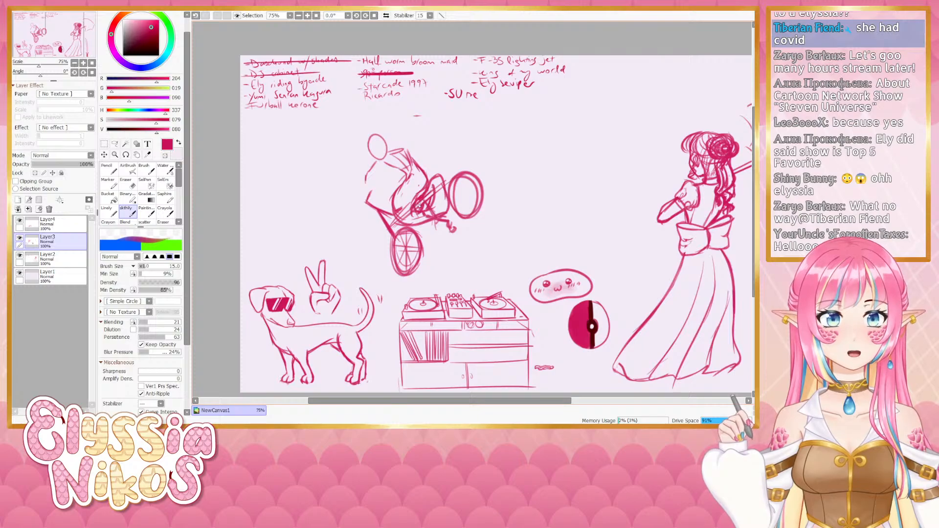
left_click_drag(459, 172, 444, 185)
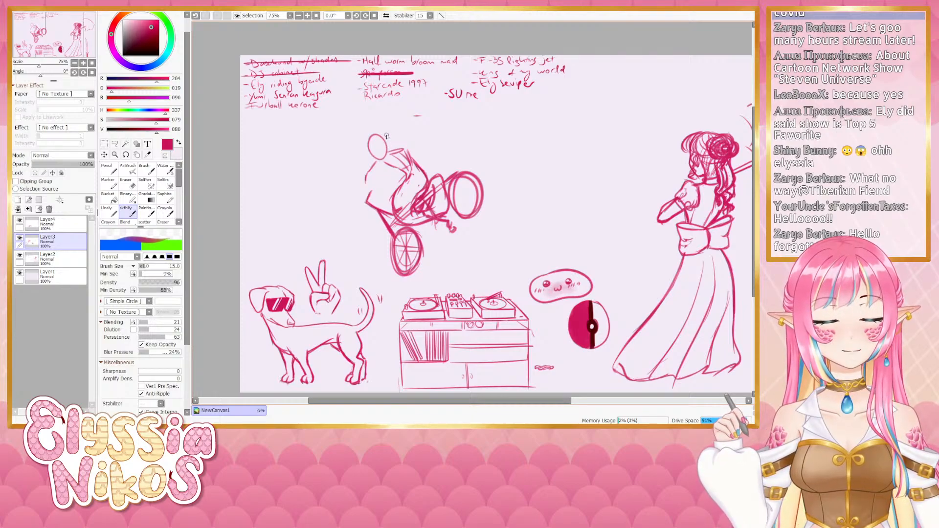
Draw two small round eyes and the curved back of a head above the dog with a size 9 brush, redoing strokes
mouse_move(480, 400)
left_mouse_down()
mouse_move(580, 402)
mouse_move(524, 392)
left_mouse_up()
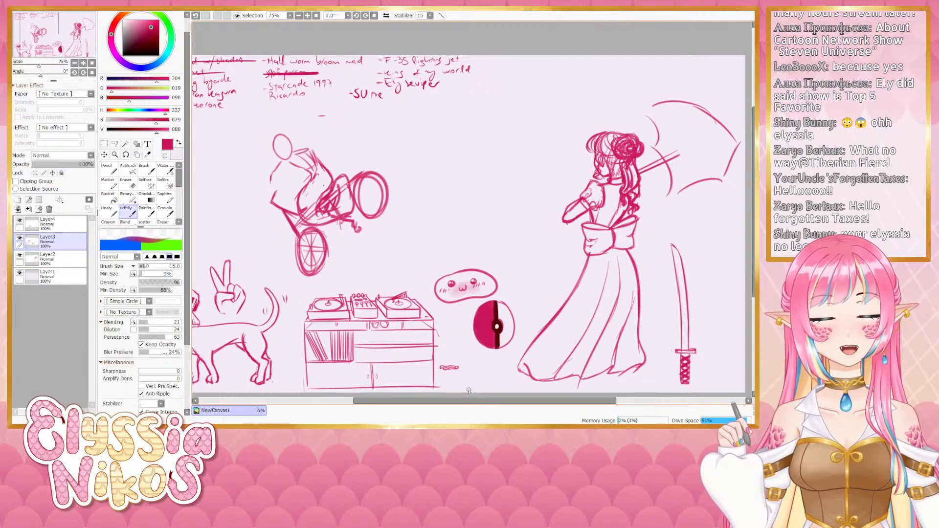
left_click_drag(424, 402, 390, 404)
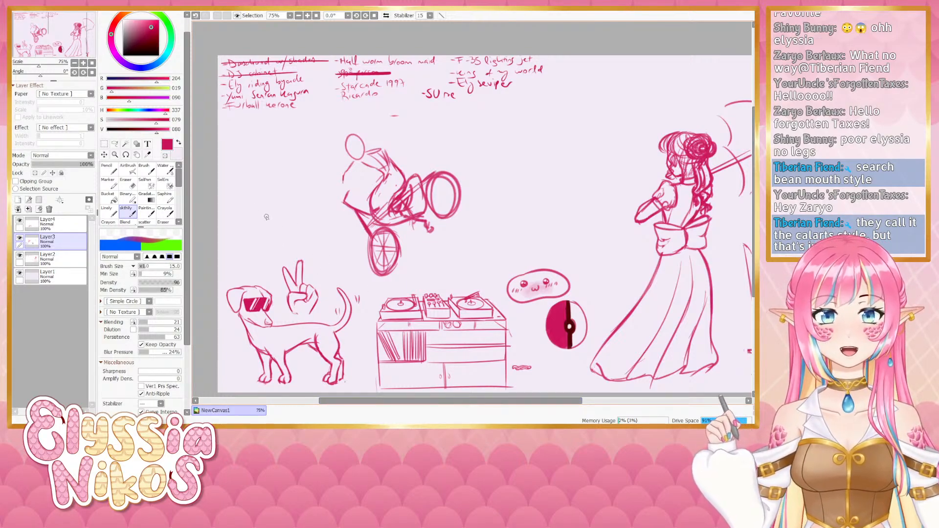
key("bracketleft")
key("bracketleft")
key("bracketleft")
key("bracketleft")
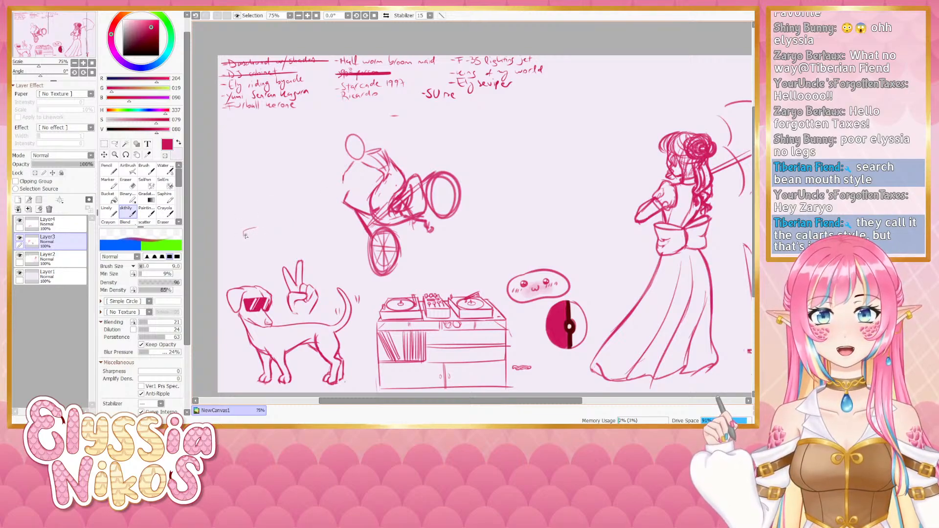
mouse_move(243, 236)
left_mouse_down()
mouse_move(262, 228)
mouse_move(258, 247)
left_mouse_up()
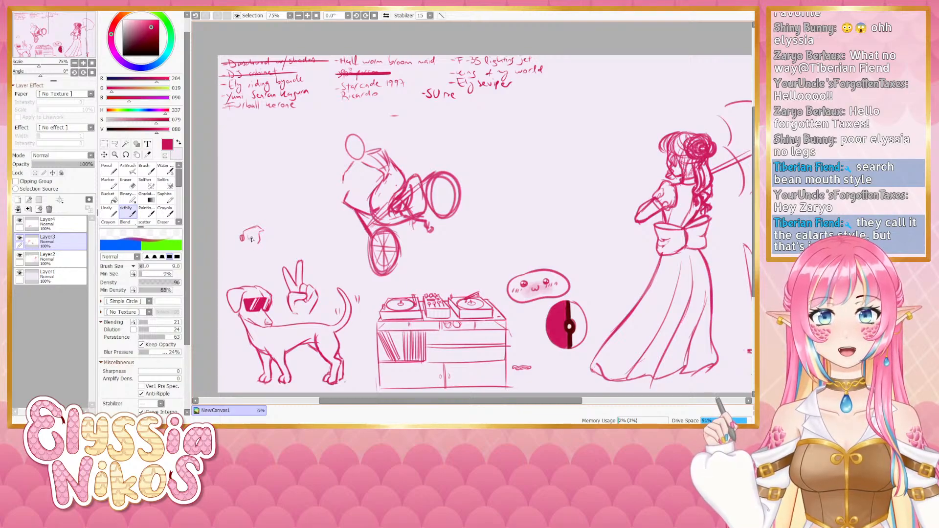
key("ctrl+z")
left_click_drag(249, 235, 250, 238)
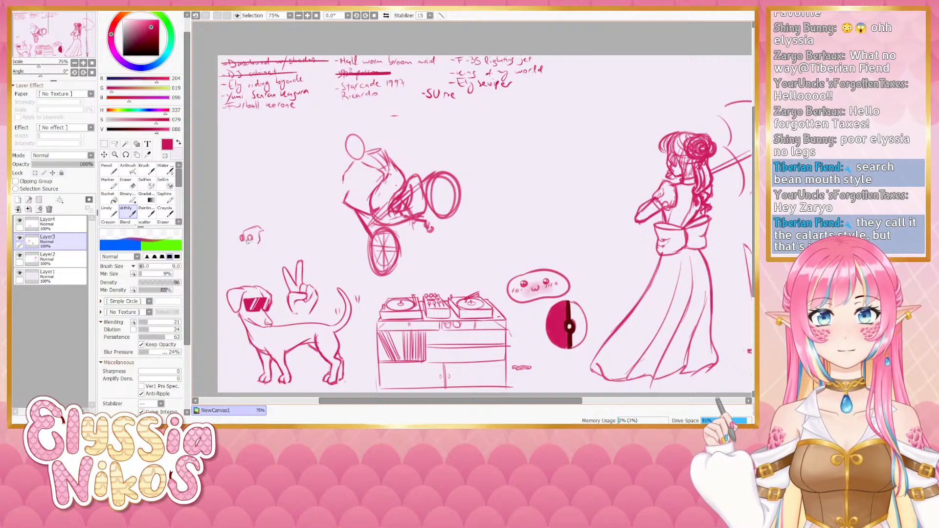
key("ctrl+z")
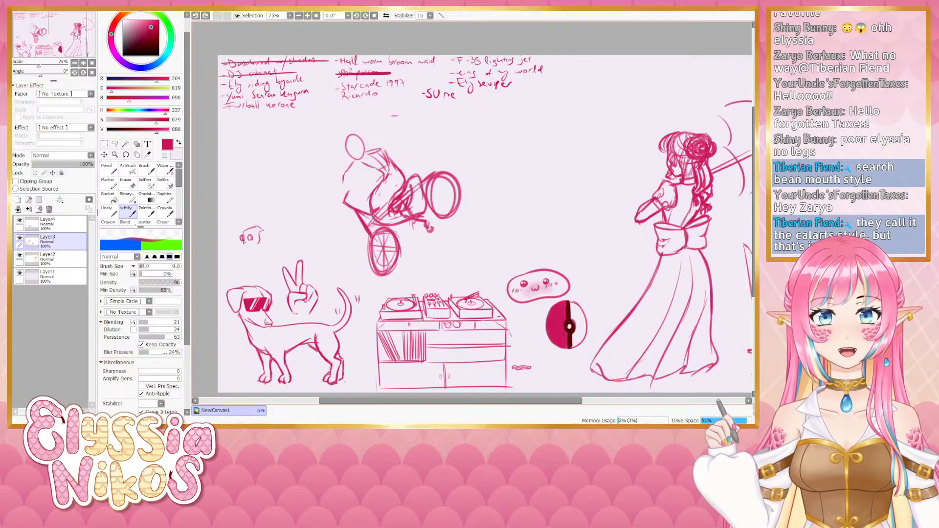
Add a long curved beak and a narrow body to the small character above the dog
left_click_drag(234, 250, 235, 259)
key("ctrl+z")
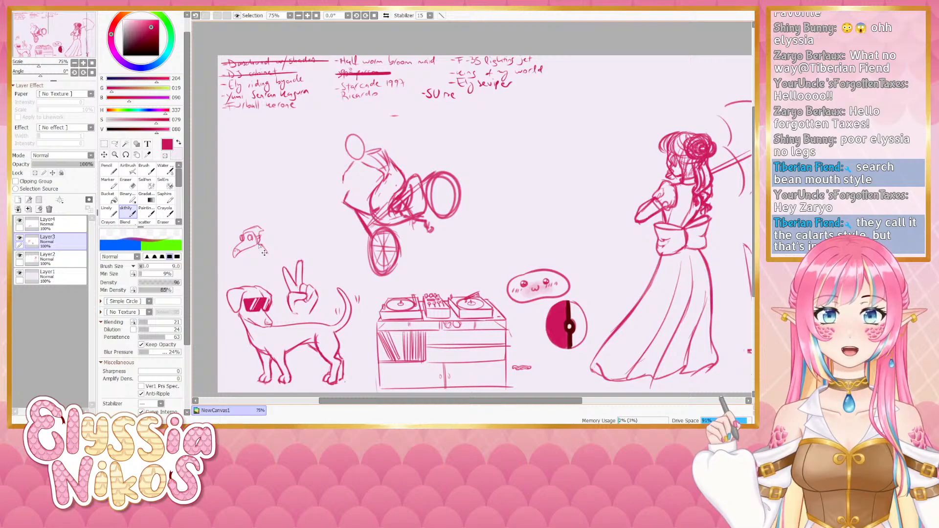
mouse_move(270, 265)
left_mouse_down()
mouse_move(266, 251)
mouse_move(273, 277)
left_mouse_up()
mouse_move(252, 247)
left_mouse_down()
mouse_move(255, 283)
mouse_move(273, 276)
left_mouse_up()
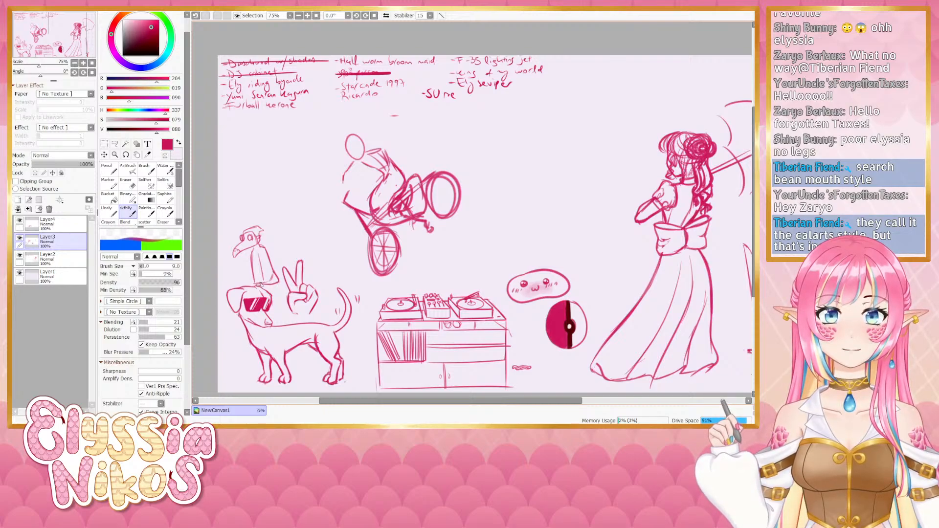
Lasso the small beaked character on Layer3, rotate it upright and move it up clear of the dog's head
left_click(20, 255)
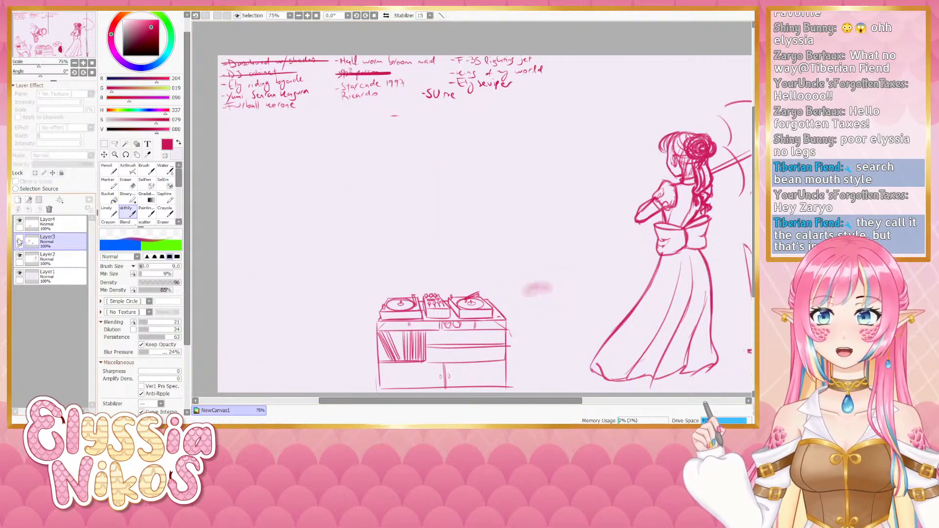
left_click(20, 256)
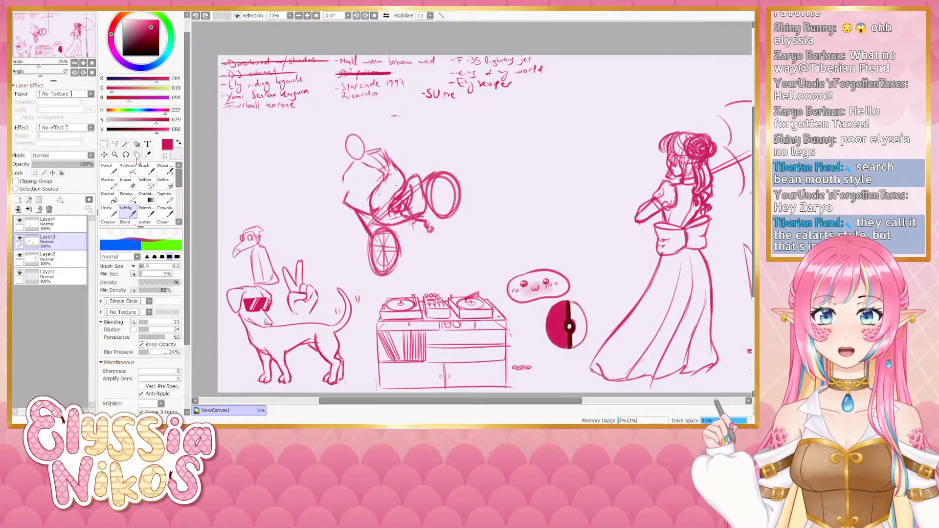
left_click(114, 144)
mouse_move(260, 215)
left_mouse_down()
mouse_move(228, 263)
mouse_move(257, 287)
mouse_move(283, 287)
mouse_move(271, 228)
left_mouse_up()
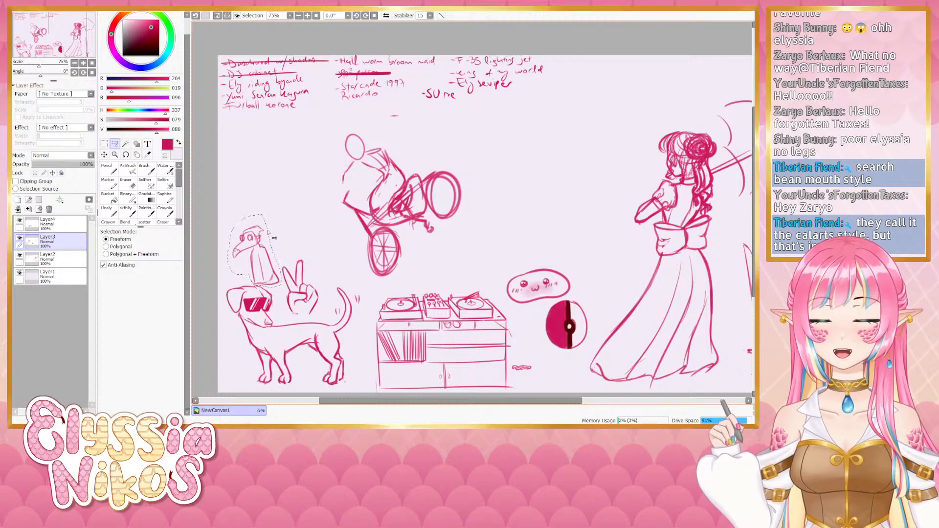
key("ctrl+t")
left_click_drag(293, 291, 272, 272)
left_click(120, 308)
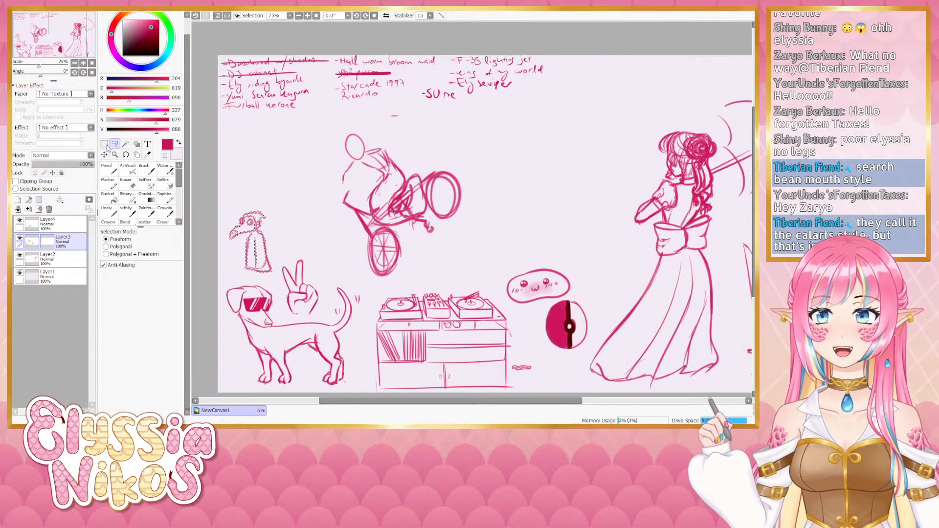
Refine the body and add feet to the small beaked character above the dog, erasing stray marks with a size 16 eraser
key("ctrl+d")
left_click(126, 210)
left_click_drag(251, 248, 247, 269)
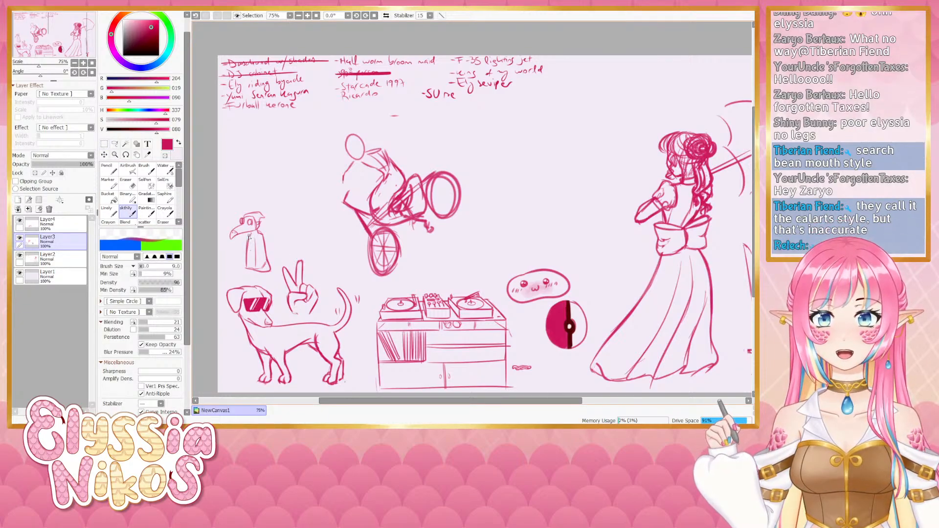
key("ctrl+z")
mouse_move(249, 236)
left_mouse_down()
mouse_move(243, 274)
mouse_move(274, 265)
left_mouse_up()
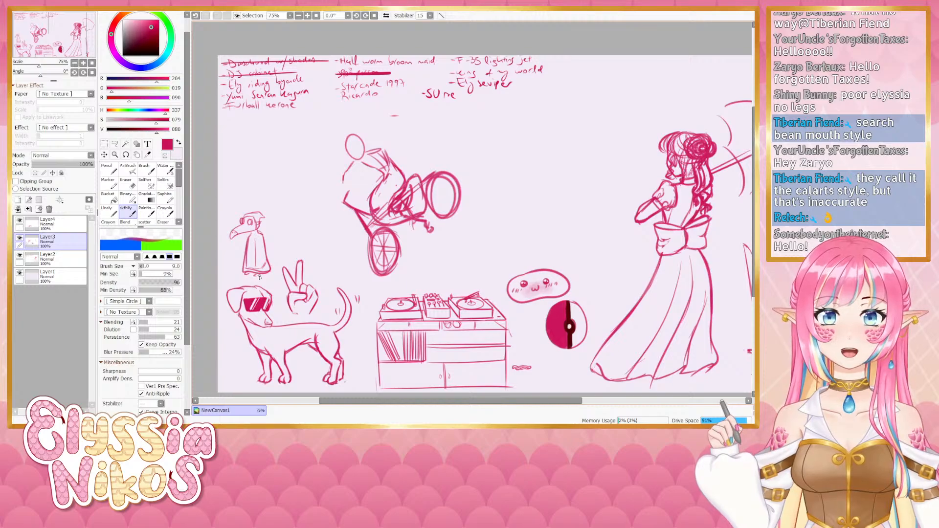
key("e")
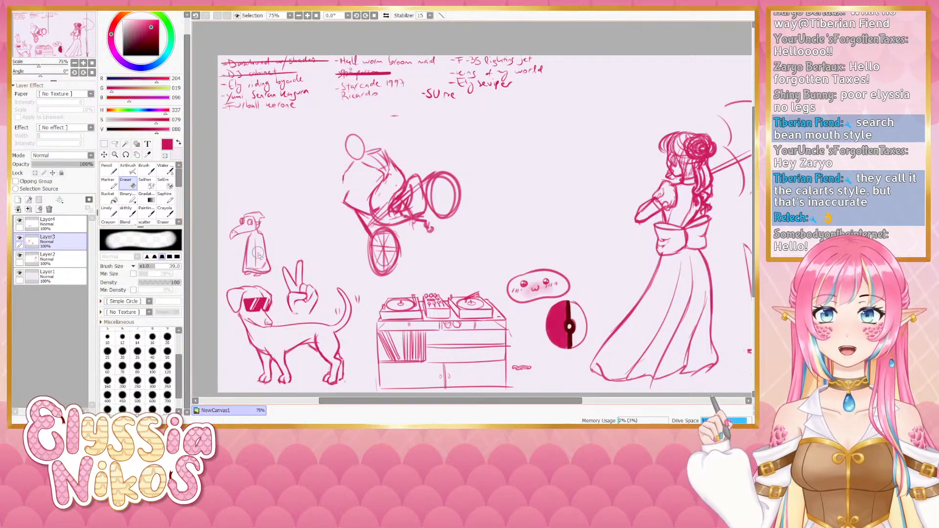
mouse_move(252, 269)
left_mouse_down()
mouse_move(265, 266)
mouse_move(252, 272)
left_mouse_up()
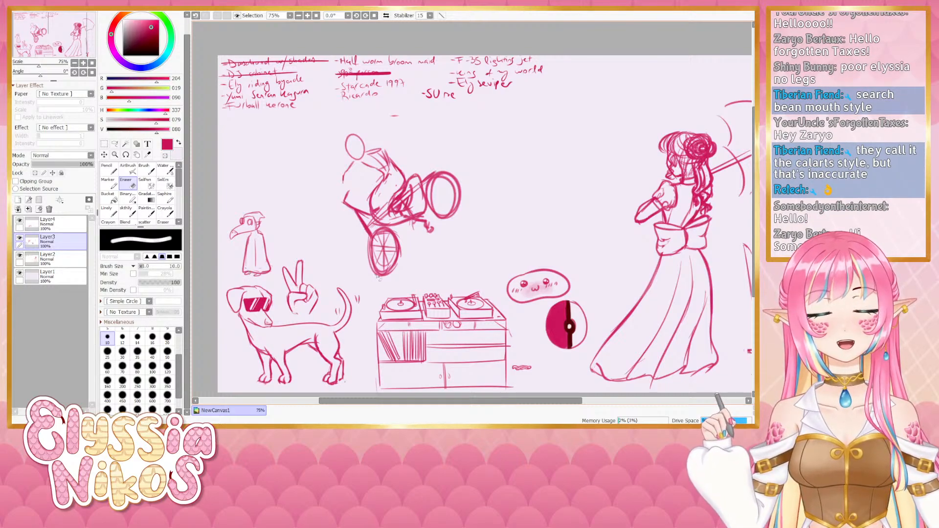
Sketch a small round character with two eyes, a mouth and two feet beside the woman in the long dress, using a size 6 brush
left_click(130, 213)
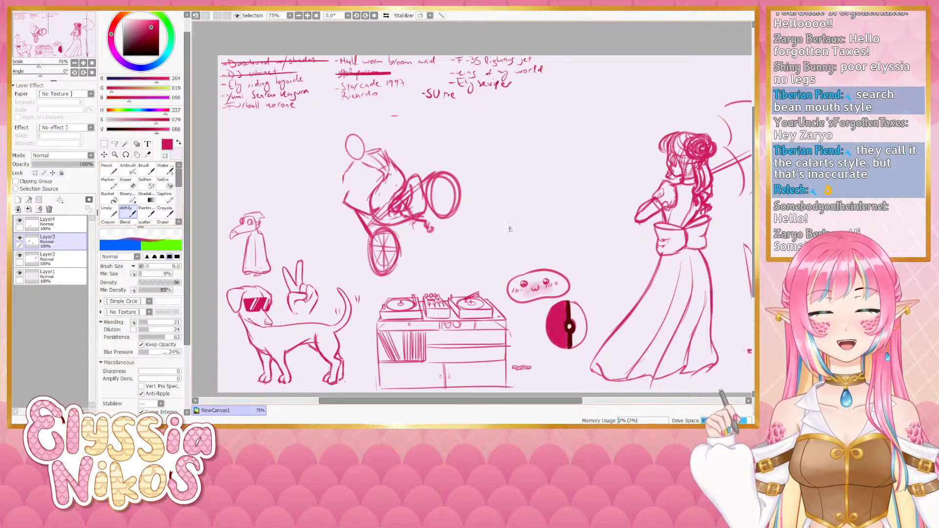
mouse_move(563, 233)
left_mouse_down()
mouse_move(586, 248)
mouse_move(562, 233)
mouse_move(570, 230)
mouse_move(577, 250)
mouse_move(585, 235)
mouse_move(610, 244)
mouse_move(563, 251)
mouse_move(607, 249)
mouse_move(589, 253)
mouse_move(586, 238)
left_mouse_up()
key("ctrl+z")
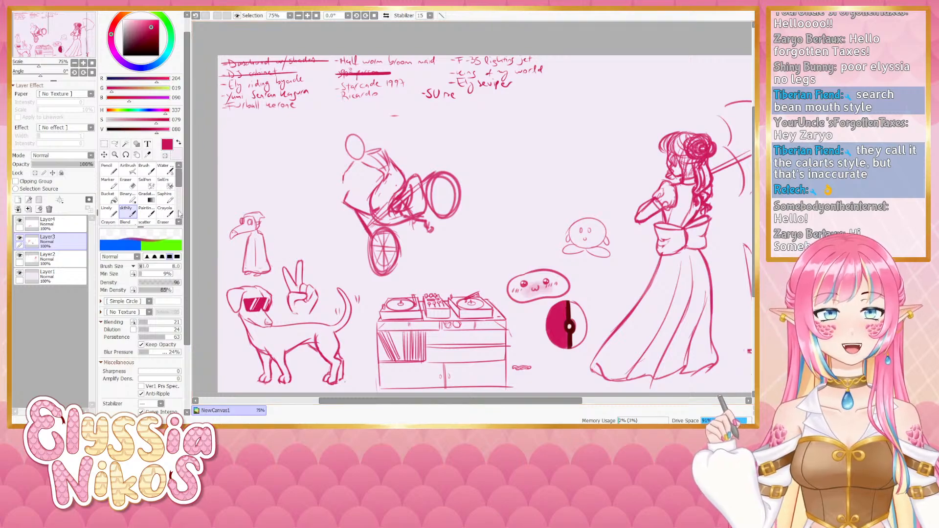
key("e")
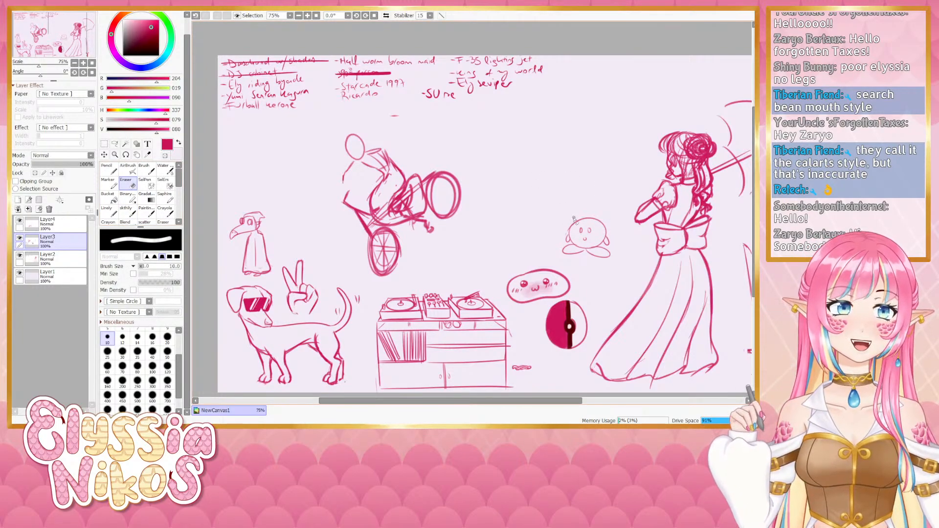
left_click(132, 210)
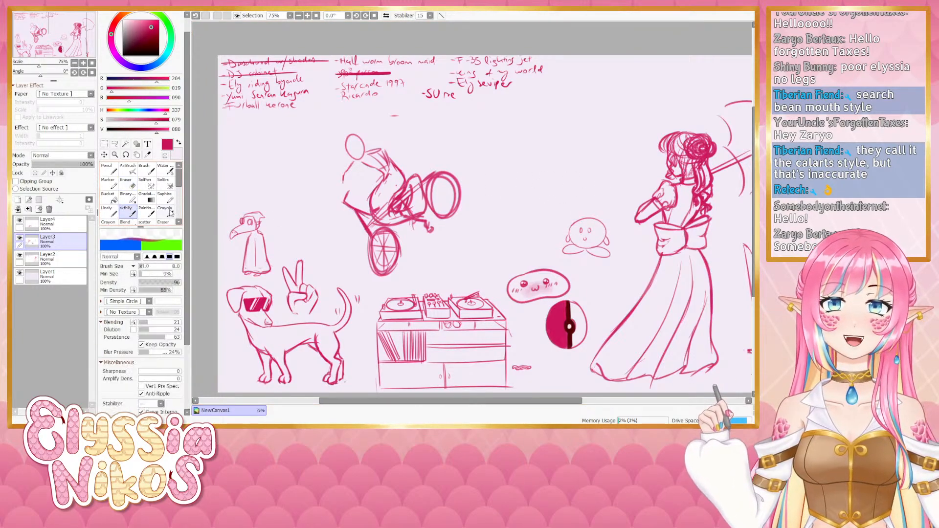
left_click_drag(582, 230, 590, 231)
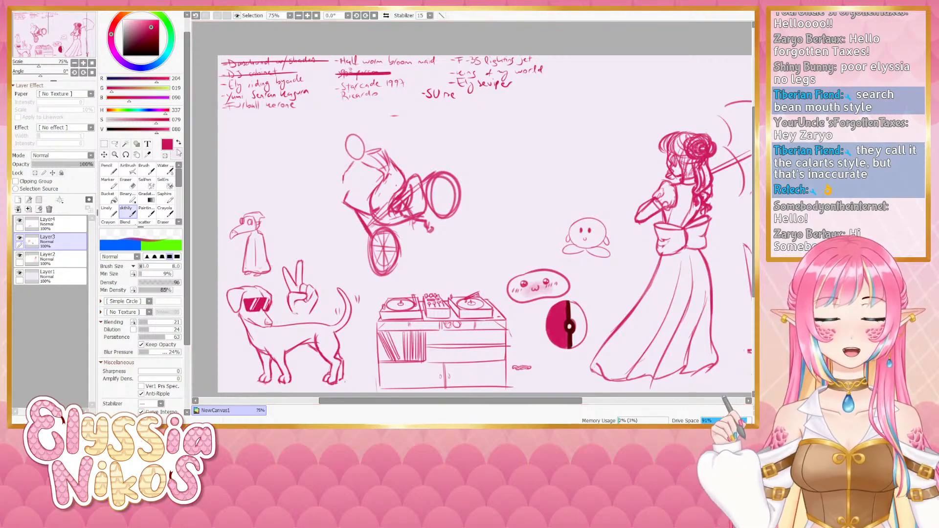
Add small arms to the round character and clean up its outline with the eraser, reducing the eraser to size 6
key("e")
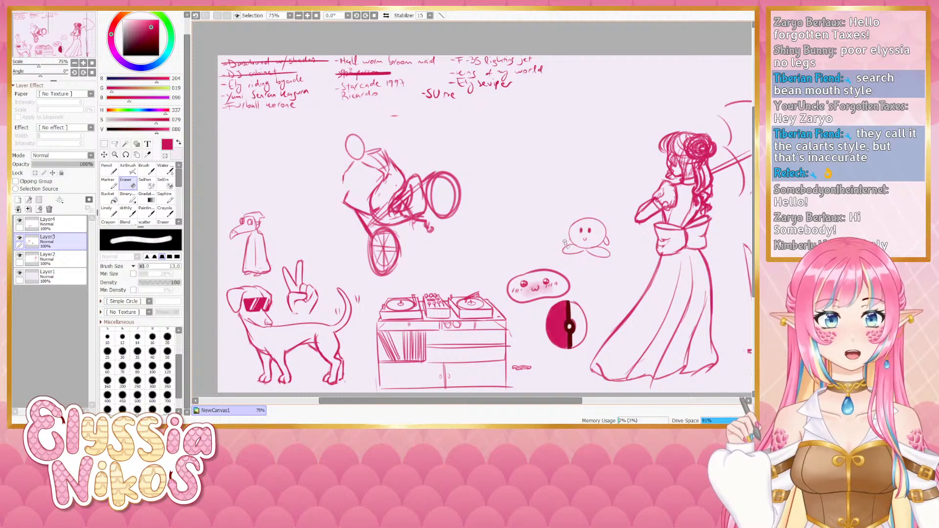
mouse_move(608, 244)
left_mouse_down()
mouse_move(565, 233)
mouse_move(606, 243)
left_mouse_up()
key("e")
key("ctrl+z")
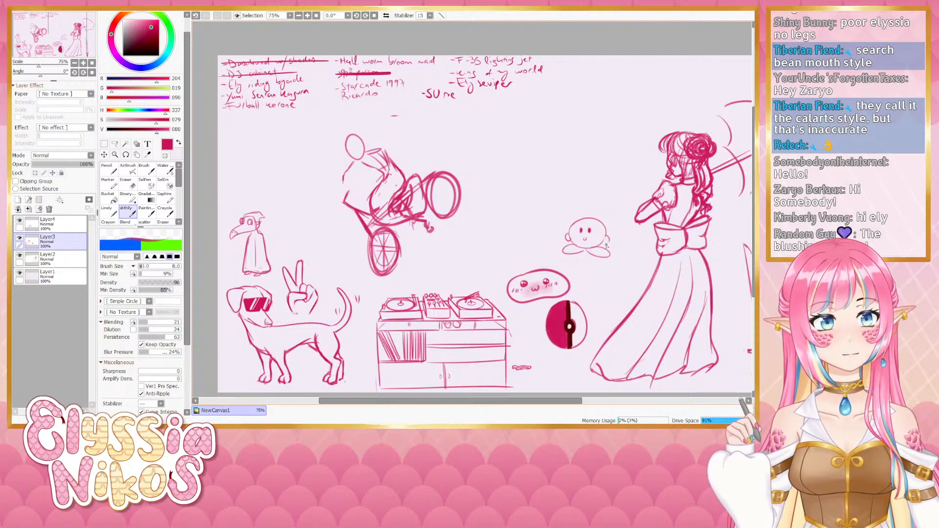
key("e")
key("bracketleft")
key("bracketleft")
key("bracketleft")
key("bracketleft")
key("bracketleft")
key("bracketleft")
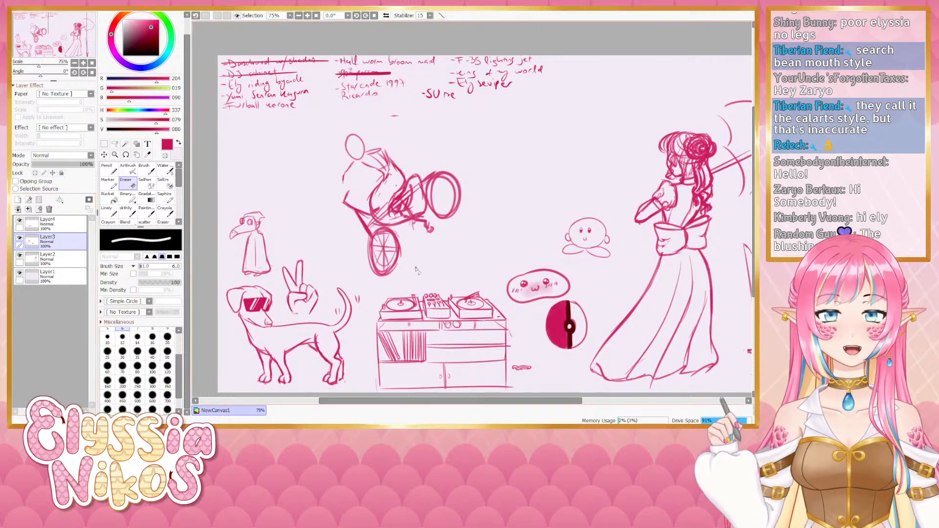
Lasso the round character on Layer3 and move it below the half-filled ball beside the DJ cabinet
left_click(126, 211)
key("a")
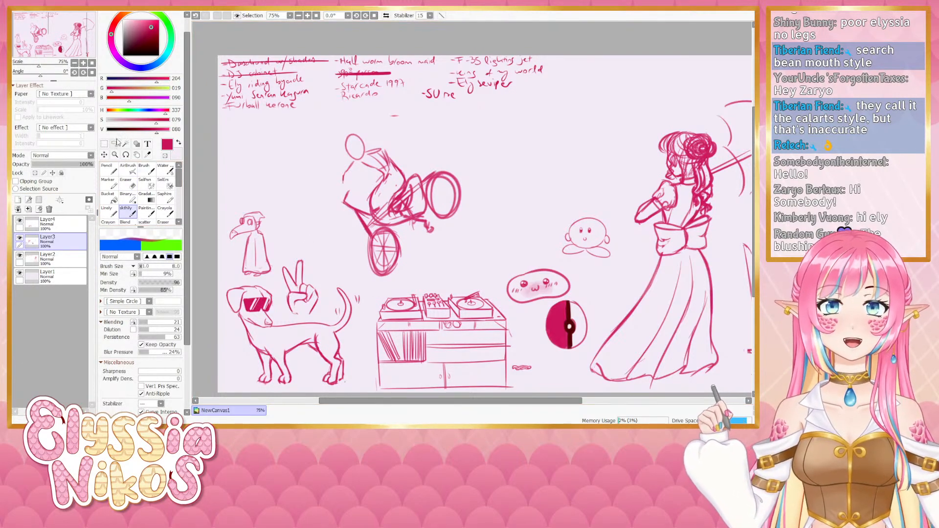
mouse_move(606, 210)
left_mouse_down()
mouse_move(570, 264)
mouse_move(626, 242)
mouse_move(617, 227)
mouse_move(594, 244)
mouse_move(533, 337)
mouse_move(557, 371)
left_mouse_up()
key("ctrl+t")
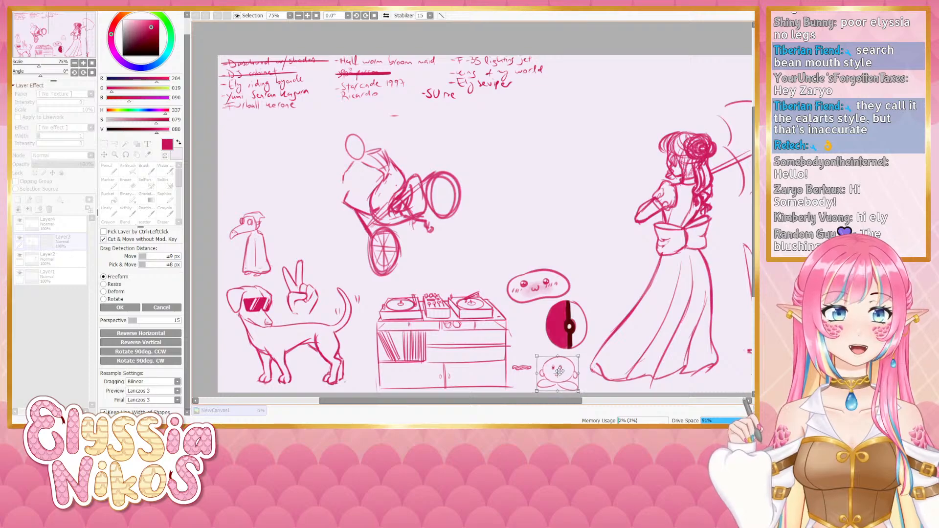
left_click(121, 307)
key("ctrl+d")
key("m")
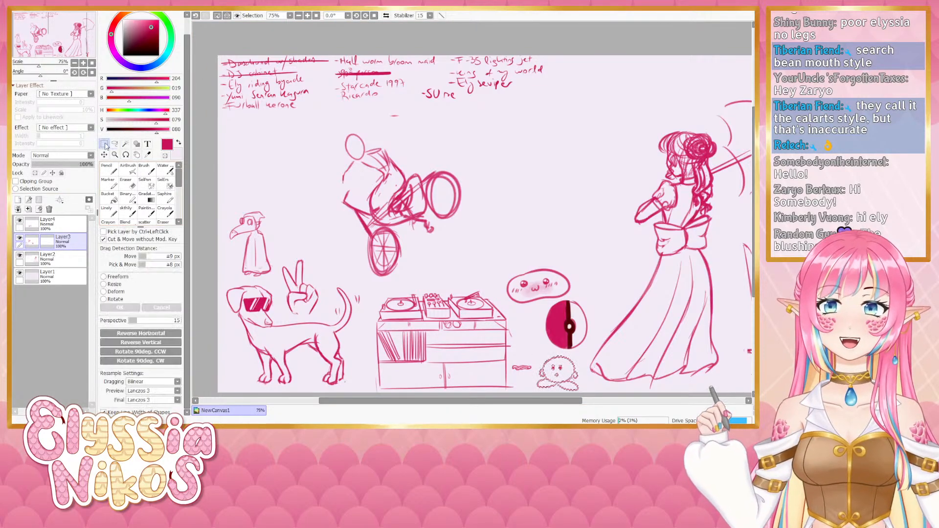
left_click(128, 211)
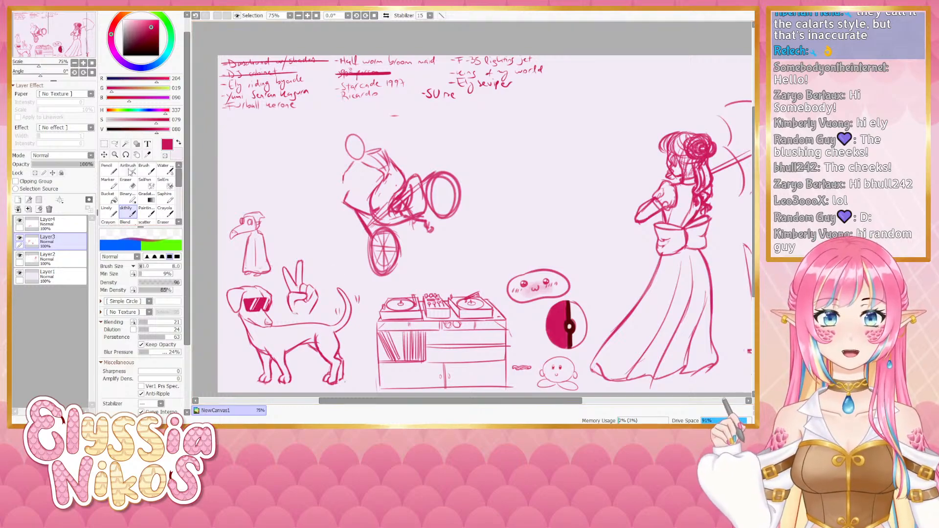
Lasso the cyclist and bicycle on Layer3 and rotate them counterclockwise so the rider sits more upright
left_click(114, 144)
mouse_move(377, 119)
left_mouse_down()
mouse_move(300, 165)
mouse_move(360, 274)
mouse_move(488, 160)
left_mouse_up()
key("ctrl+t")
left_click_drag(533, 236, 511, 280)
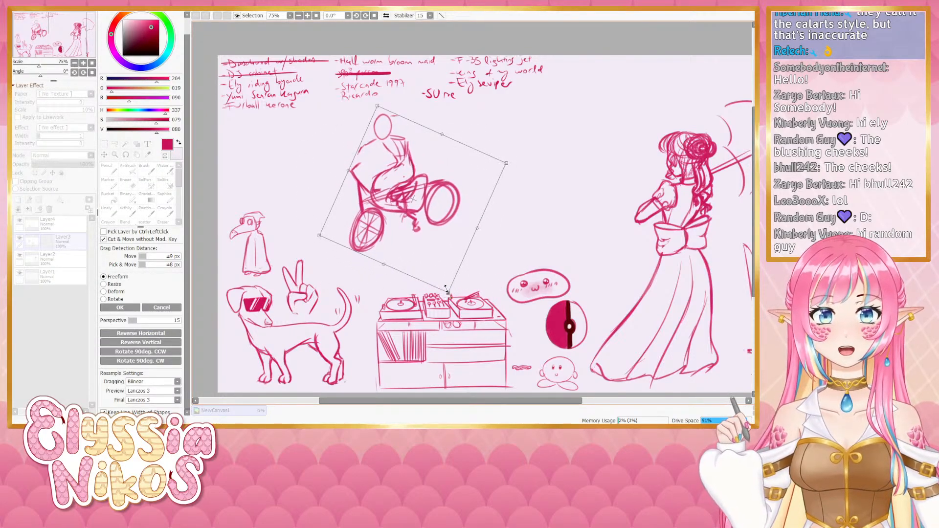
left_click(120, 307)
left_click(127, 183)
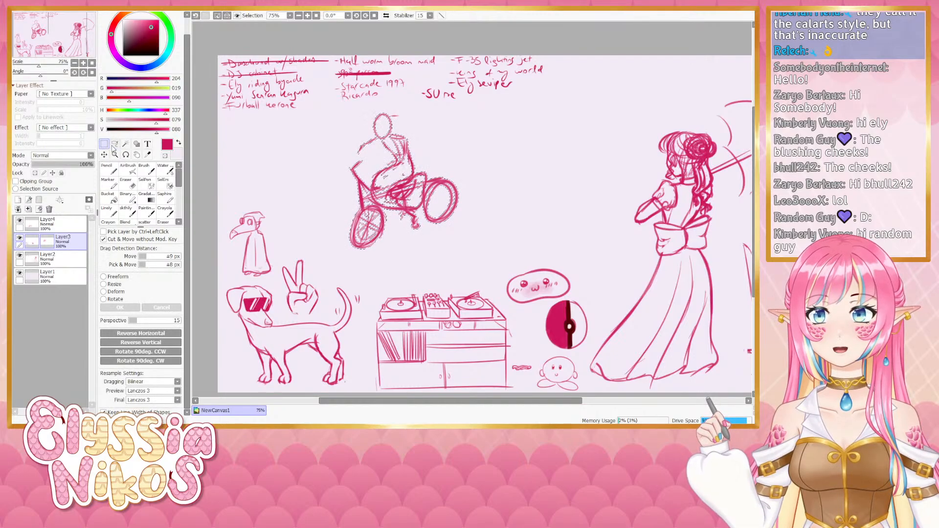
key("ctrl+d")
Erase overlapping lines around the cyclist's legs and redraw the rounded lower body with a size 13 brush, redoing strokes
mouse_move(382, 173)
left_mouse_down()
mouse_move(346, 163)
mouse_move(338, 190)
mouse_move(365, 160)
mouse_move(354, 177)
mouse_move(369, 162)
mouse_move(360, 193)
mouse_move(349, 176)
mouse_move(352, 195)
mouse_move(343, 183)
mouse_move(350, 196)
mouse_move(347, 188)
mouse_move(371, 194)
mouse_move(347, 194)
mouse_move(371, 194)
mouse_move(382, 176)
mouse_move(378, 185)
mouse_move(380, 176)
mouse_move(366, 191)
mouse_move(351, 187)
mouse_move(375, 178)
mouse_move(348, 159)
mouse_move(360, 151)
mouse_move(338, 162)
mouse_move(338, 188)
mouse_move(332, 174)
mouse_move(337, 191)
mouse_move(363, 203)
mouse_move(382, 192)
mouse_move(378, 165)
left_mouse_up()
key("bracketright")
key("bracketright")
key("bracketright")
left_click(131, 214)
key("ctrl+z")
key("[")
key("[")
key("[")
key("ctrl+z")
key("[")
key("[")
key("[")
key("ctrl+z")
key("ctrl+z")
key("ctrl+z")
key("ctrl+z")
key("ctrl+z")
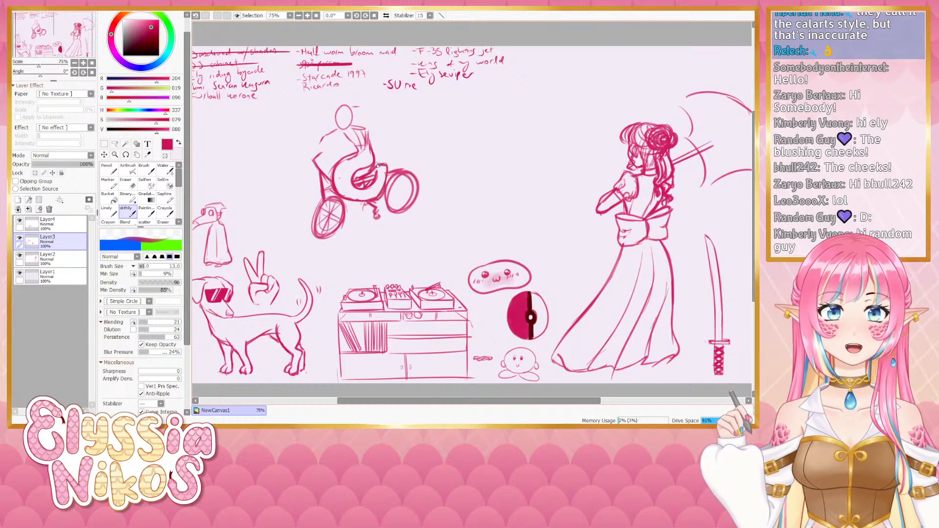
Erase stray lines inside the cyclist's rounded lower body with a size 15 eraser and touch up the adjoining strokes
key("e")
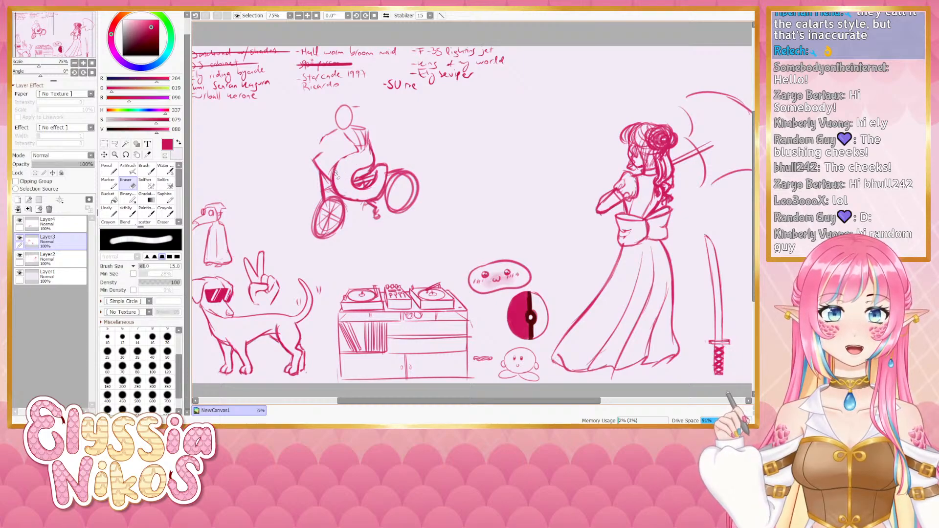
key("ctrl+z")
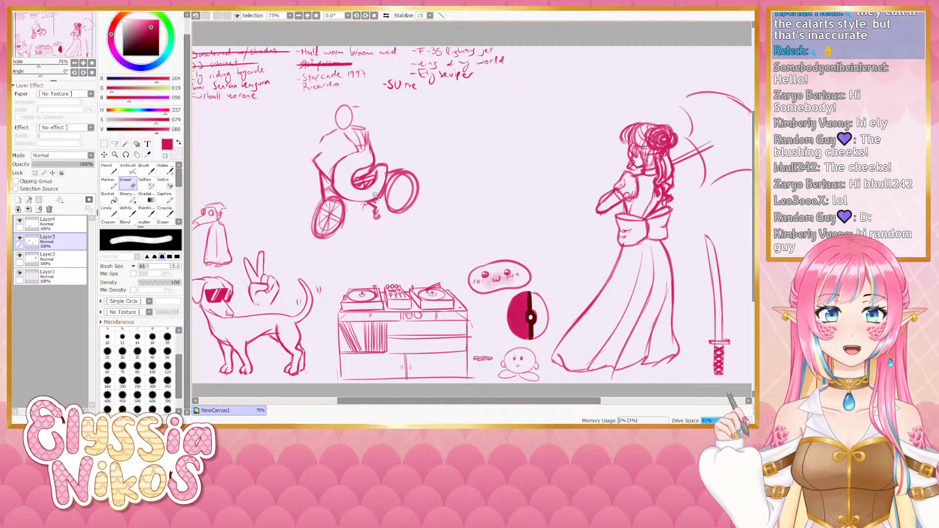
left_click(126, 214)
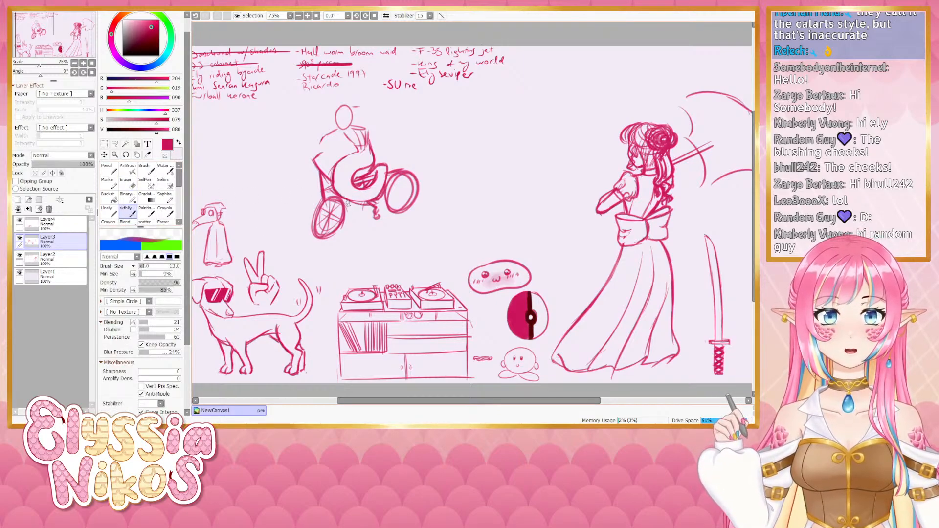
left_click(129, 185)
left_click(128, 213)
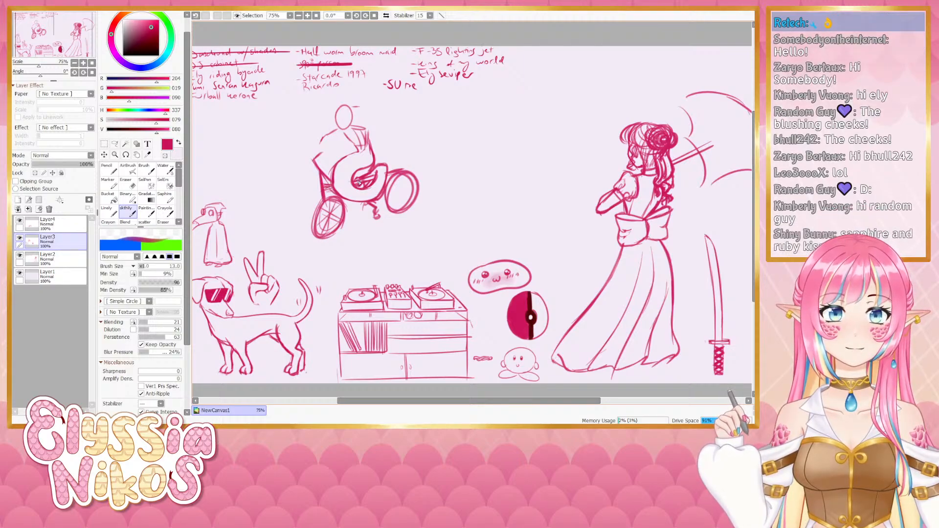
key("ctrl+z")
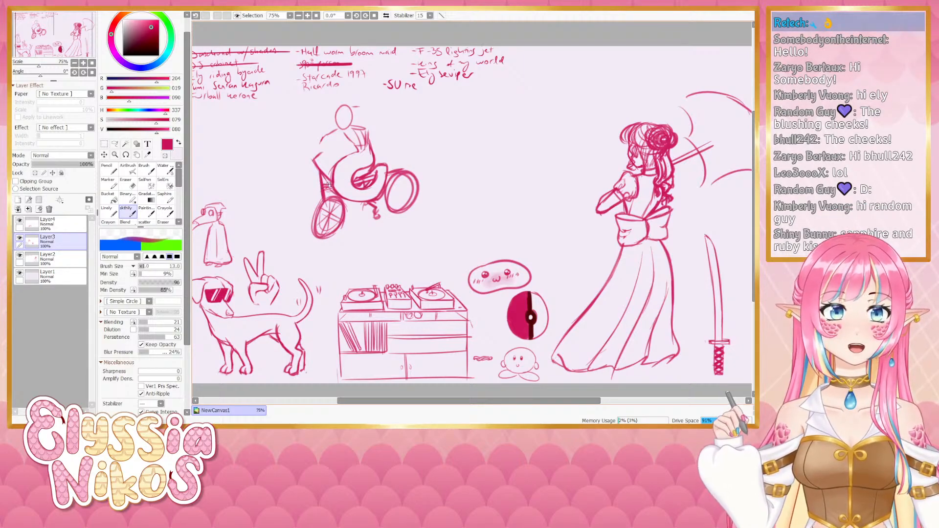
Draw a horizontal frame bar between the bicycle's two wheels with a size 13 brush, redoing strokes
left_click_drag(320, 186, 395, 175)
key("ctrl+z")
mouse_move(323, 185)
left_mouse_down()
mouse_move(403, 185)
mouse_move(327, 187)
mouse_move(391, 186)
left_mouse_up()
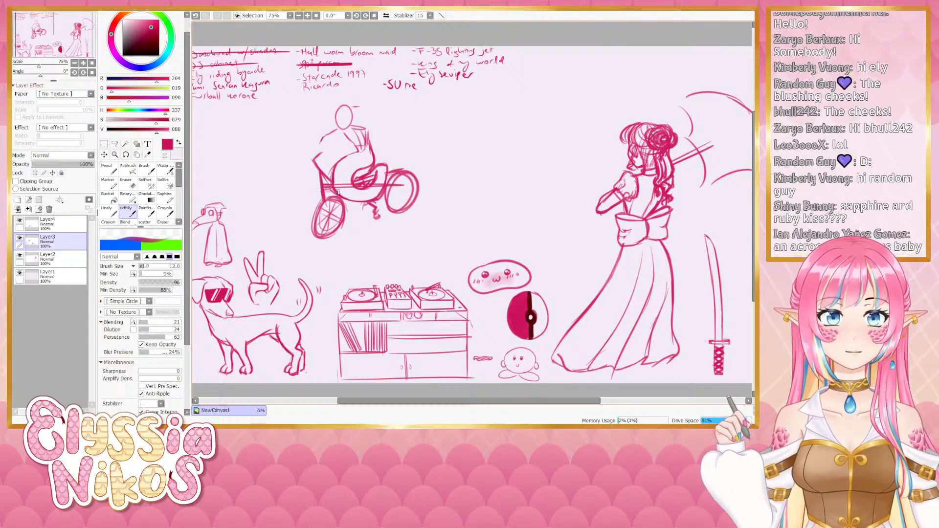
key("ctrl+z")
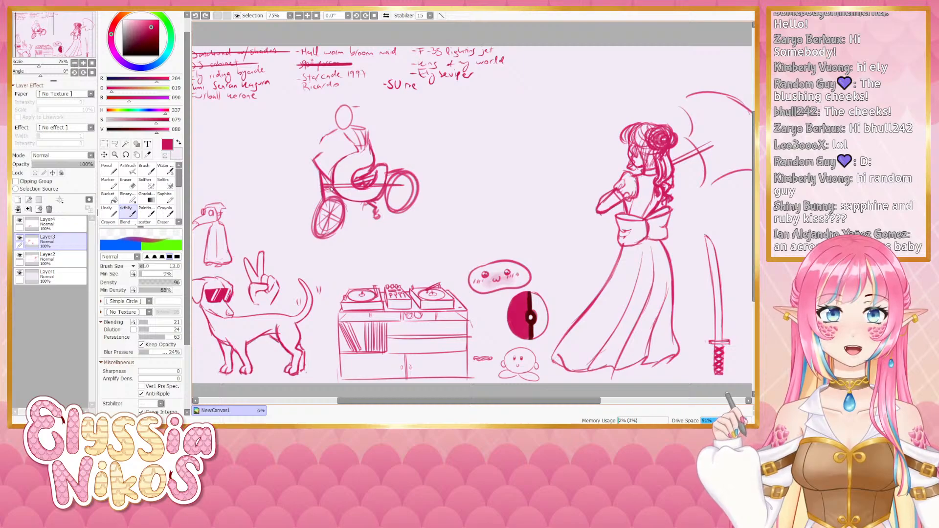
mouse_move(331, 189)
left_mouse_down()
mouse_move(374, 204)
mouse_move(397, 189)
mouse_move(378, 203)
mouse_move(392, 190)
mouse_move(324, 187)
mouse_move(353, 180)
mouse_move(333, 194)
mouse_move(322, 188)
mouse_move(361, 177)
mouse_move(406, 186)
left_mouse_up()
key("ctrl+z")
key("ctrl+z")
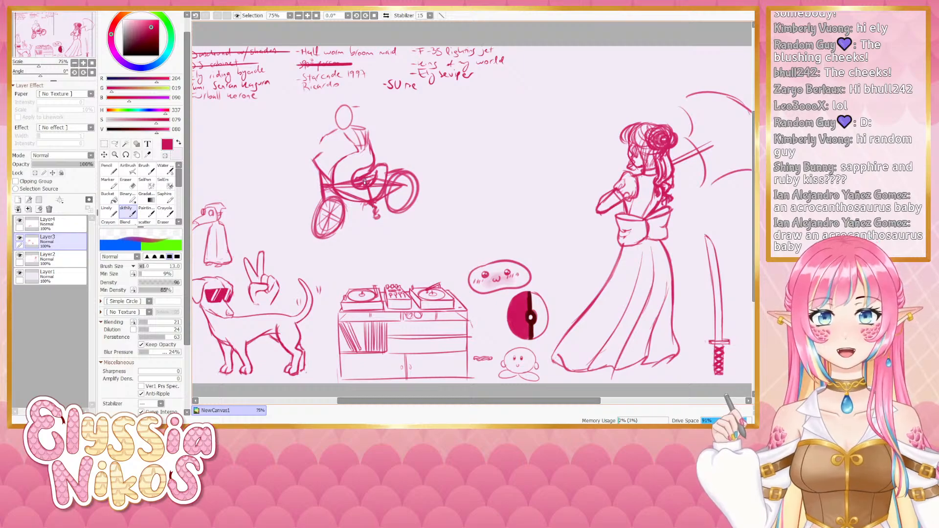
Darken the lines at the middle of the bike frame beside the cyclist's leg, redoing strokes
key("ctrl+z")
left_click_drag(365, 185, 372, 207)
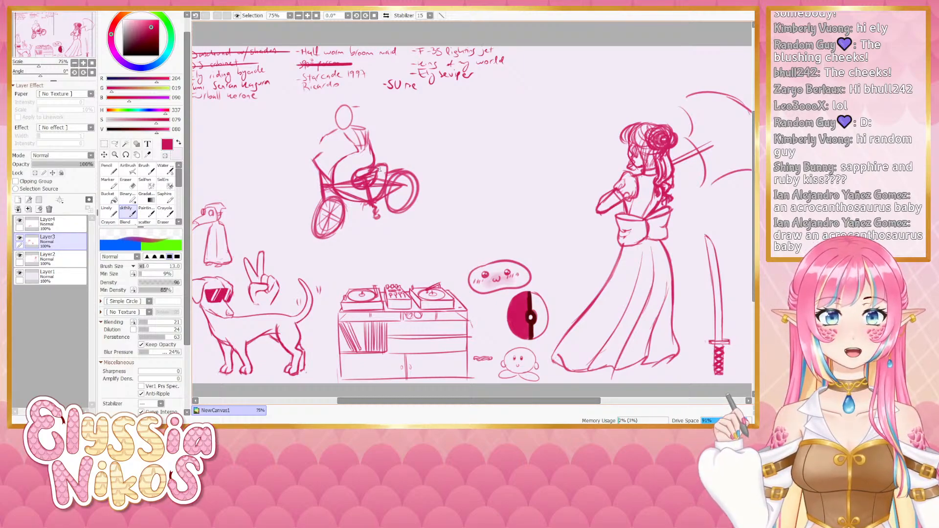
key("ctrl+z")
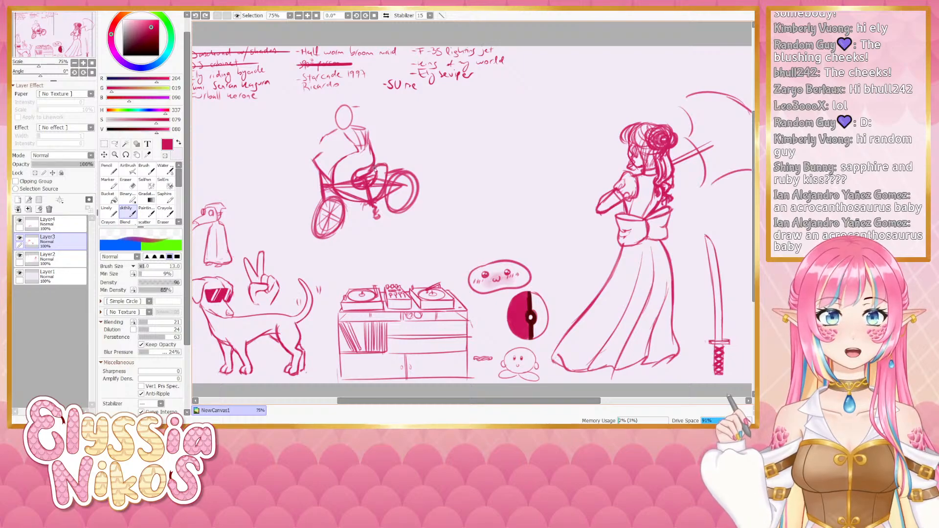
left_click_drag(376, 169, 367, 173)
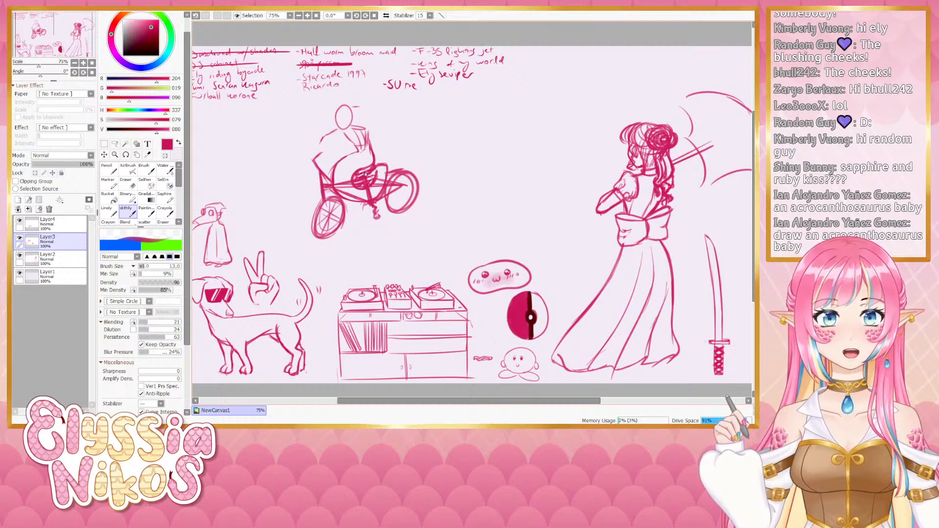
Erase the frame bar where it crosses the cyclist's rounded lower body, using a size 15 eraser
left_click(128, 170)
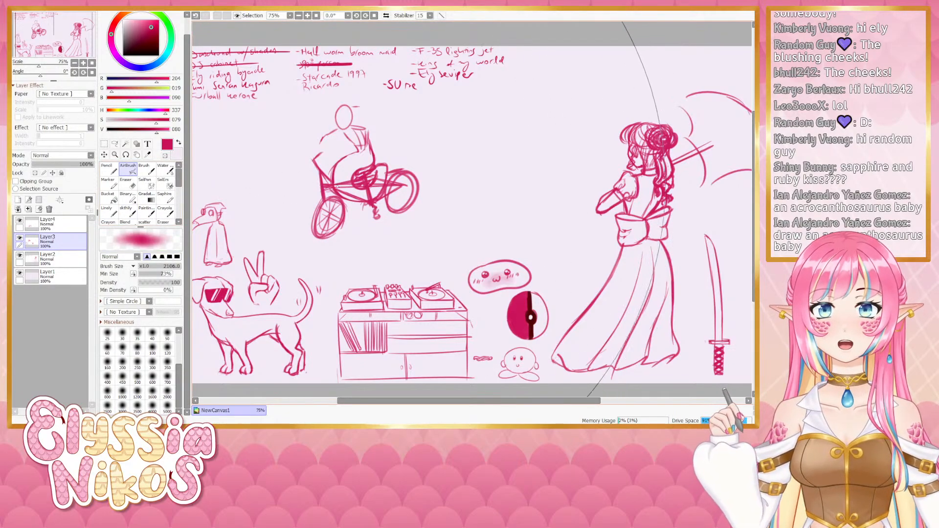
left_click(133, 186)
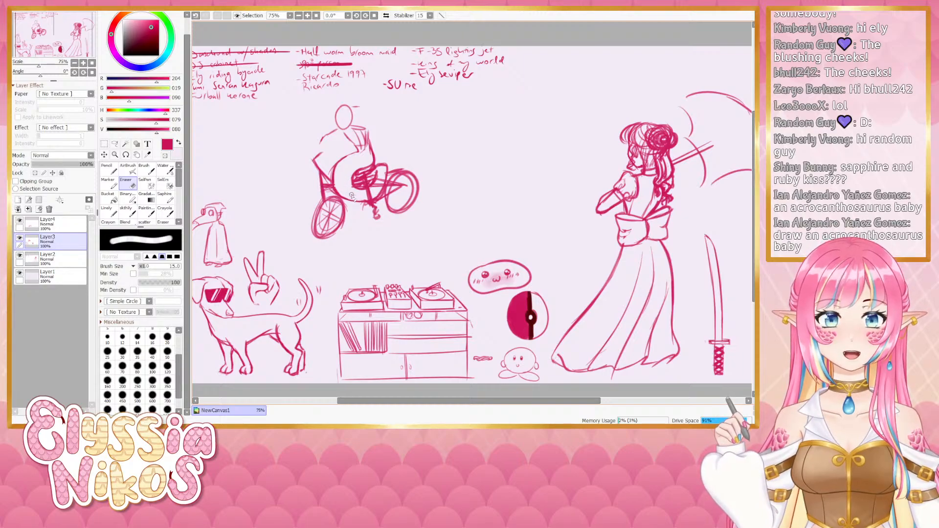
mouse_move(367, 191)
left_mouse_down()
mouse_move(353, 189)
mouse_move(378, 191)
mouse_move(385, 174)
mouse_move(374, 198)
left_mouse_up()
key("ctrl+z")
Redraw the cyclist's rounded lower body with a thicker outline and shade the gap beside the leg, redoing strokes
left_click(129, 214)
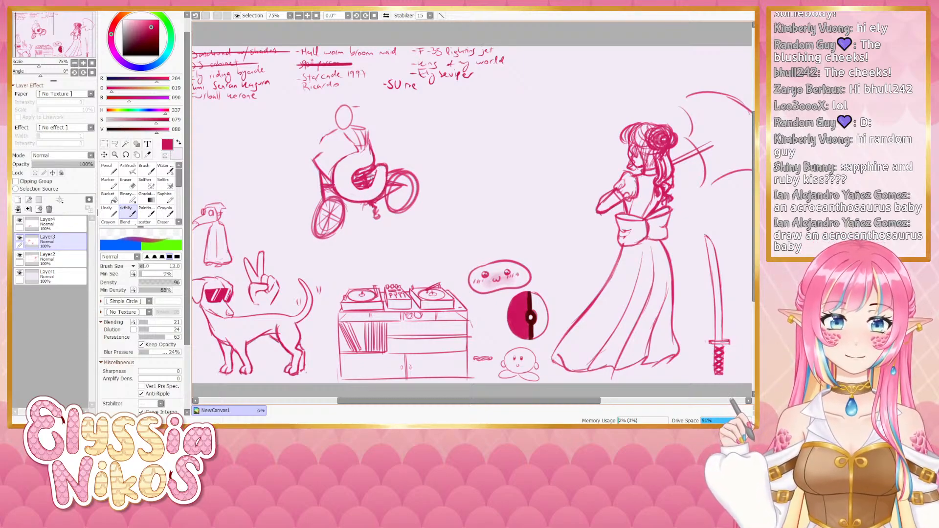
mouse_move(374, 172)
left_mouse_down()
mouse_move(354, 178)
mouse_move(369, 188)
mouse_move(341, 197)
mouse_move(392, 177)
mouse_move(361, 177)
mouse_move(376, 157)
mouse_move(361, 183)
left_mouse_up()
key("ctrl+z")
key("ctrl+z")
key("ctrl+z")
Darken the side of the cyclist's torso and add lines across the waist with a size 14 brush, redoing strokes
left_click(123, 186)
key("bracketleft")
key("bracketleft")
key("bracketleft")
key("bracketleft")
key("bracketleft")
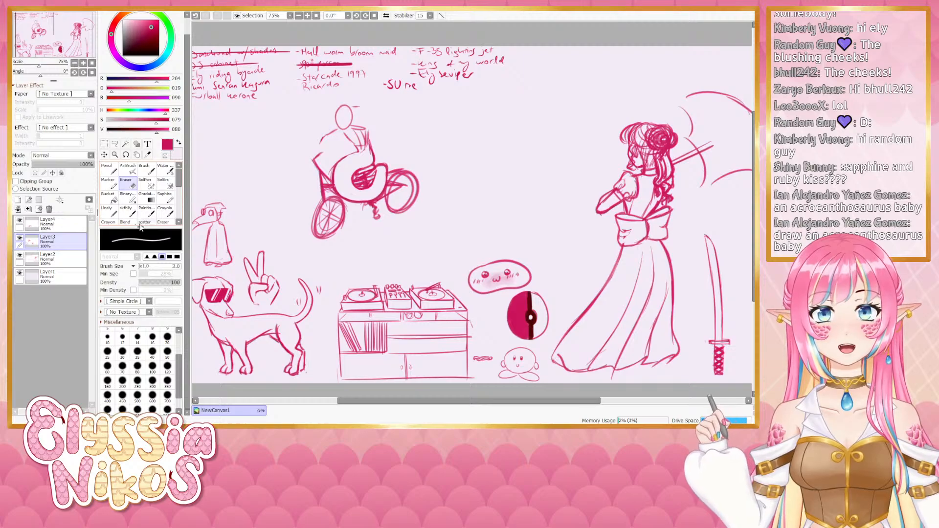
left_click(126, 210)
key("bracketright")
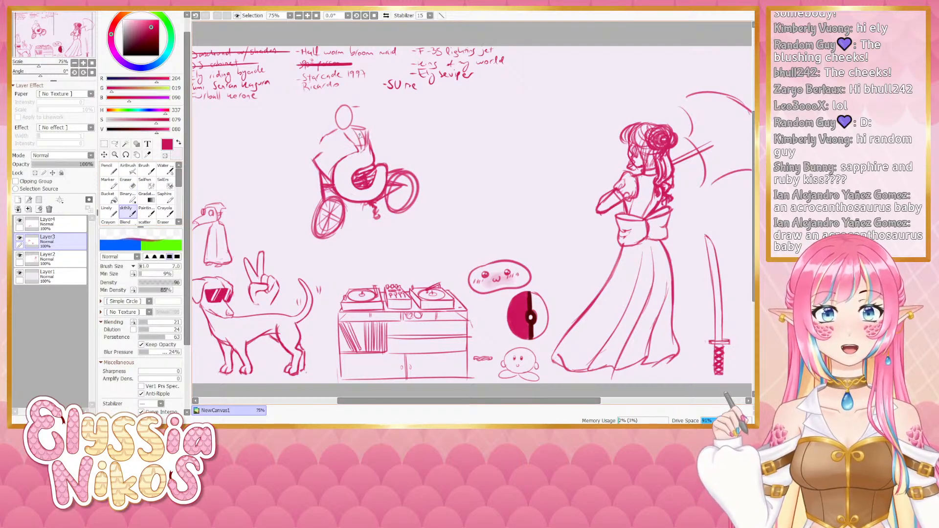
left_click_drag(362, 139, 362, 132)
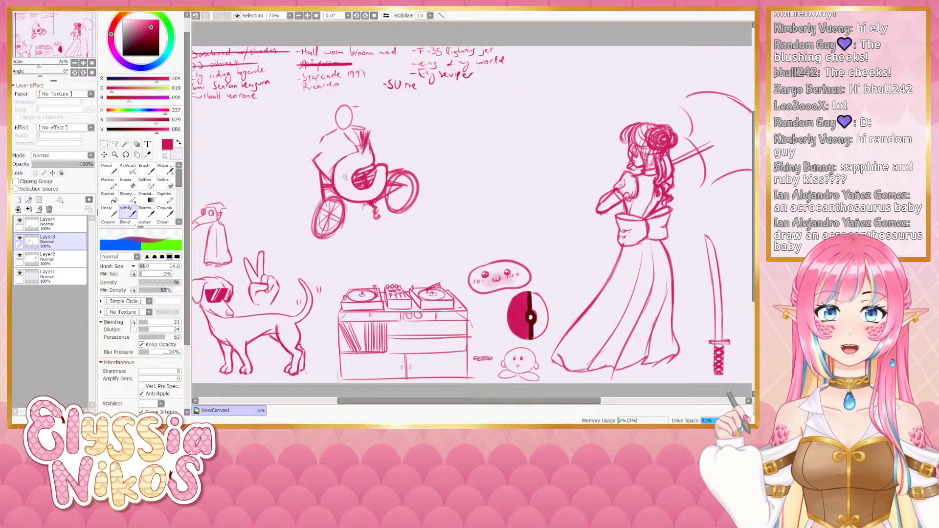
mouse_move(360, 153)
left_mouse_down()
mouse_move(342, 161)
mouse_move(379, 159)
mouse_move(355, 147)
mouse_move(400, 160)
mouse_move(378, 146)
mouse_move(399, 167)
mouse_move(396, 153)
mouse_move(323, 161)
mouse_move(358, 154)
left_mouse_up()
key("ctrl+z")
key("ctrl+z")
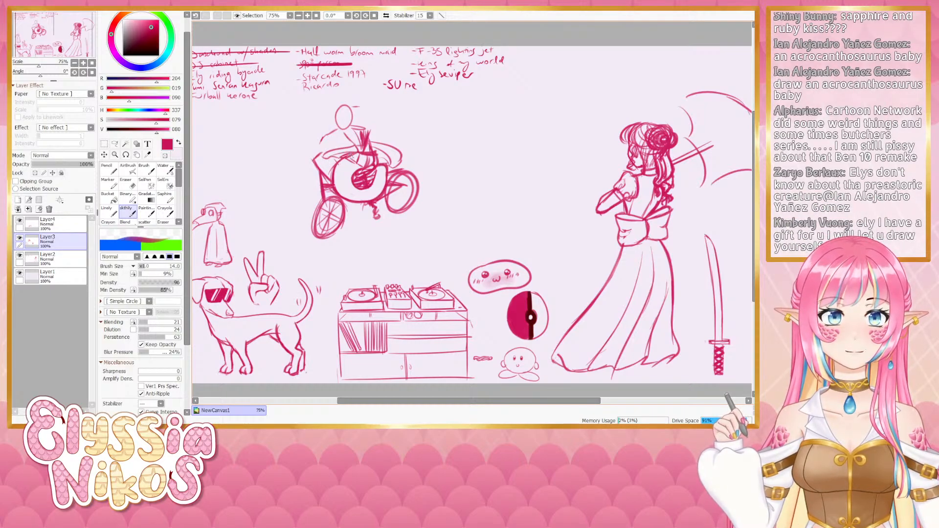
Undo the loose curves around the cyclist's waist and try to draw a long cloth tail streaming out behind the figure
key("ctrl+z")
key("ctrl+z")
key("ctrl+z")
key("ctrl+z")
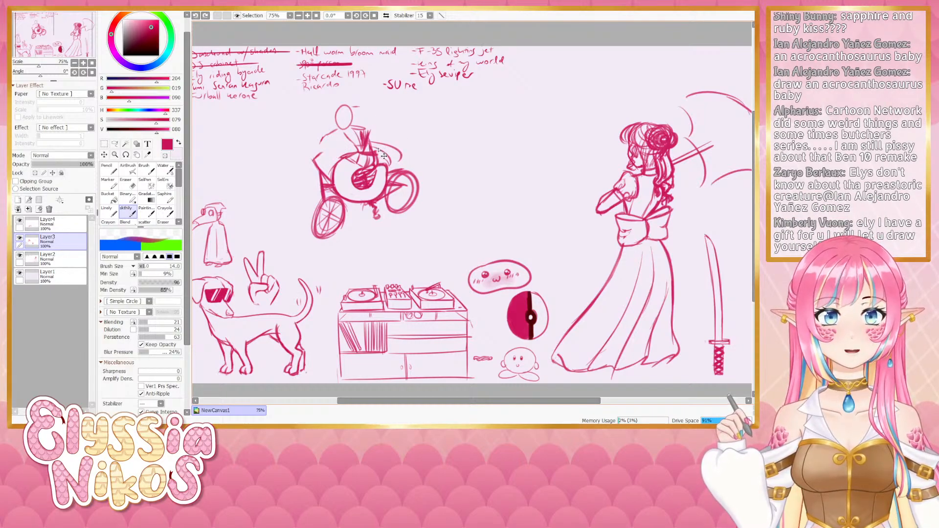
left_click_drag(370, 143, 427, 146)
key("ctrl+z")
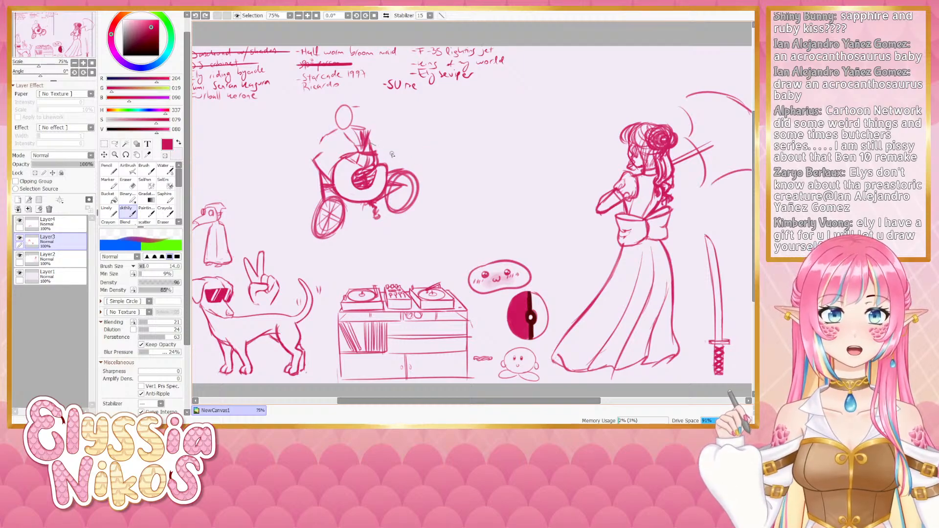
mouse_move(370, 144)
left_mouse_down()
mouse_move(427, 145)
mouse_move(429, 156)
mouse_move(430, 137)
left_mouse_up()
key("ctrl+z")
key("ctrl+z")
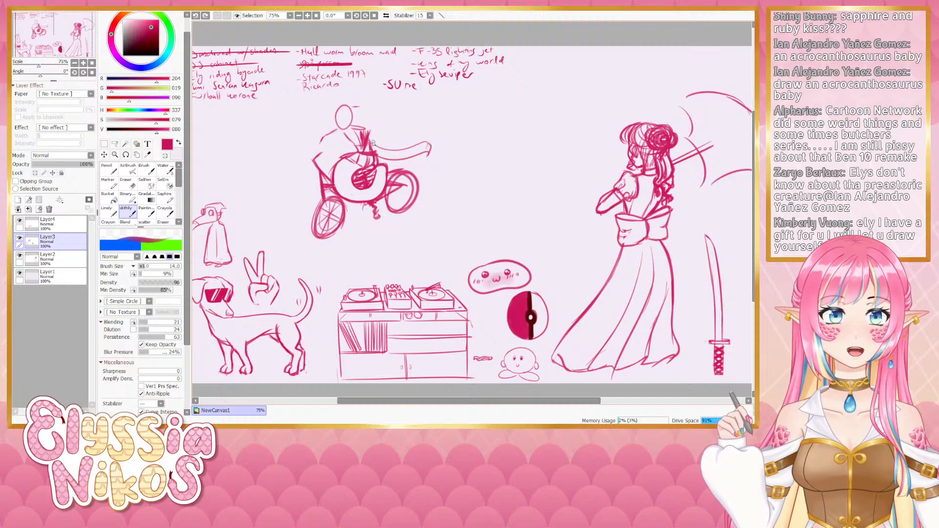
mouse_move(373, 144)
left_mouse_down()
mouse_move(427, 137)
mouse_move(428, 156)
mouse_move(392, 168)
mouse_move(402, 168)
left_mouse_up()
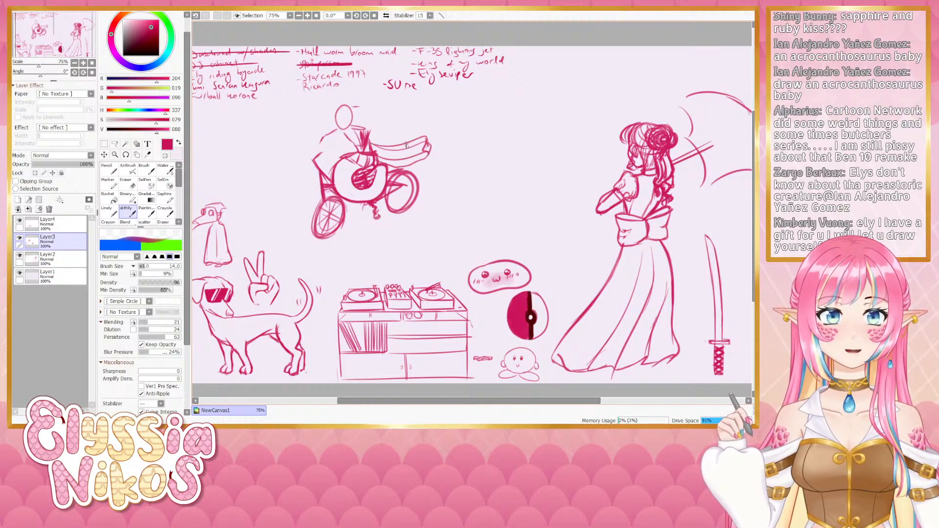
key("ctrl+z")
key("ctrl+z")
key("ctrl+z")
key("ctrl+z")
key("ctrl+z")
key("ctrl+z")
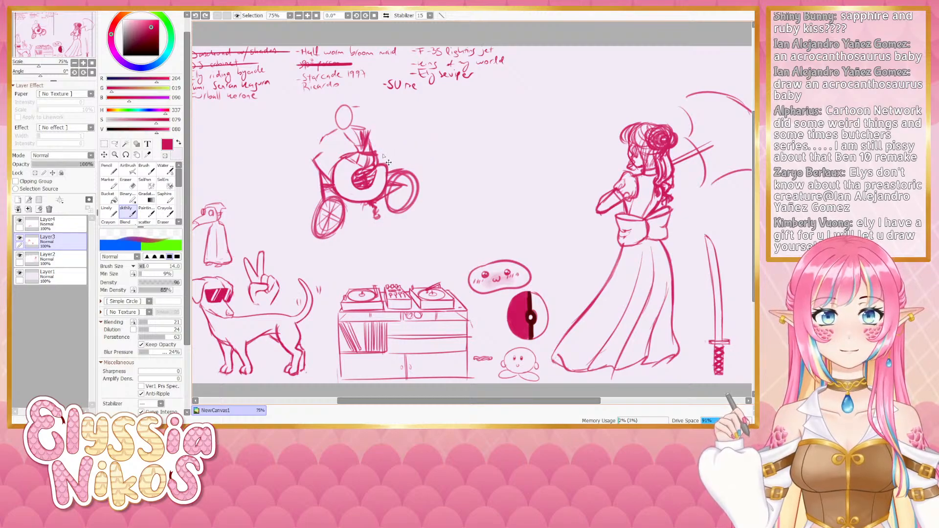
Try to draw a shorter cloth edge curving from the cyclist's back down onto the rear wheel
left_click_drag(372, 146, 393, 171)
key("ctrl+z")
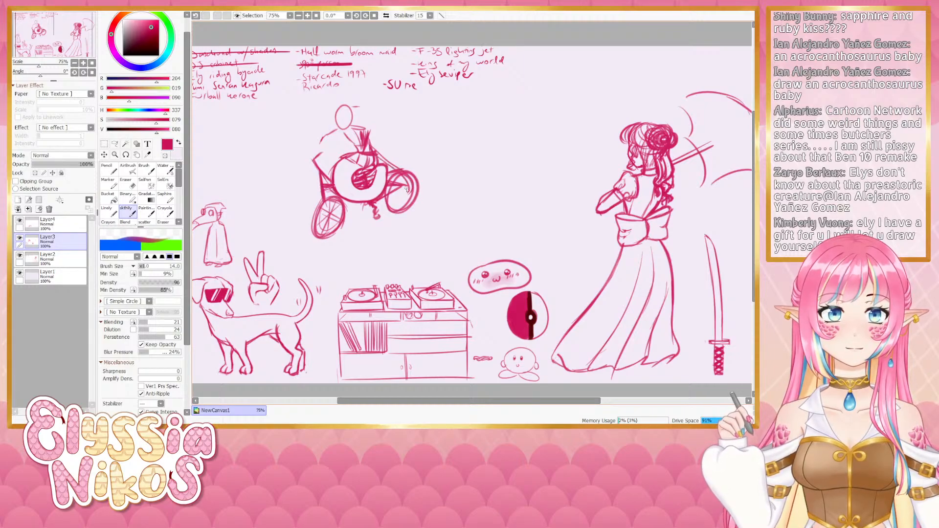
key("ctrl+z")
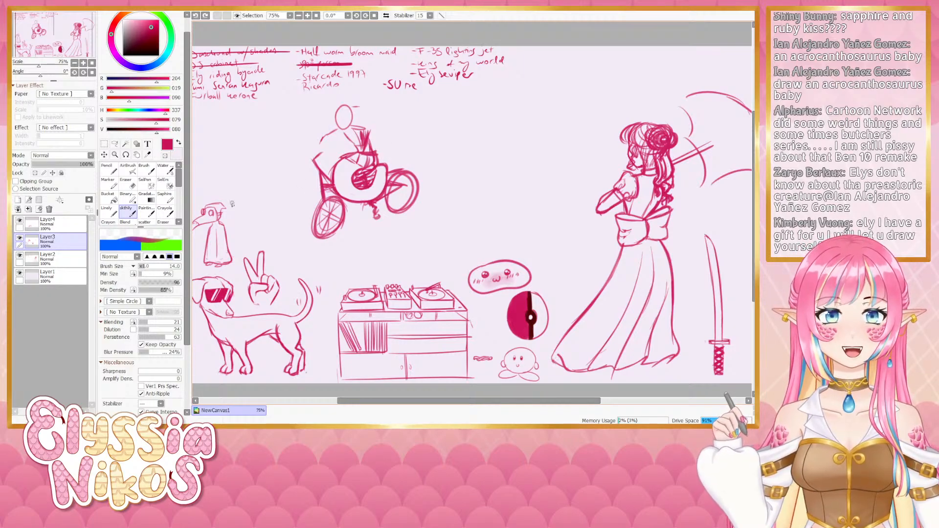
Erase the dark shading on the cyclist's torso and sketch new lines over the hip and lap
key("e")
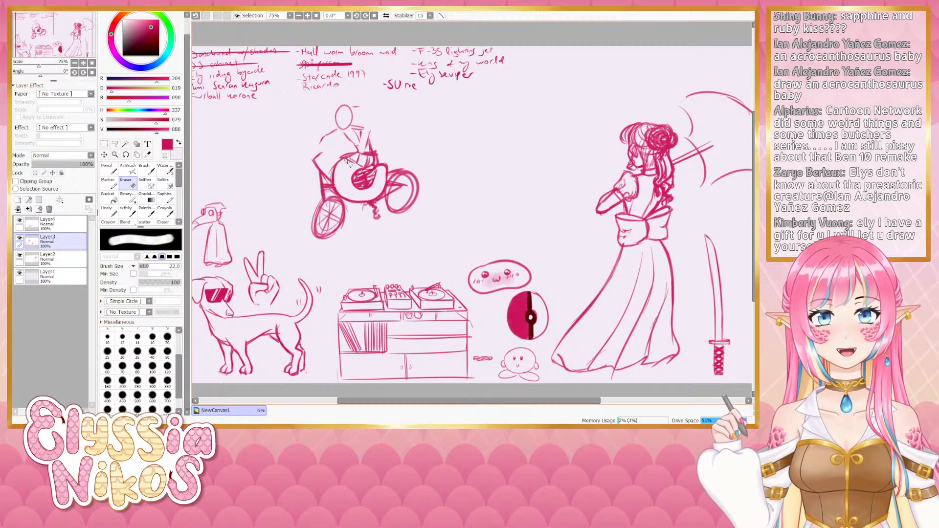
key("e")
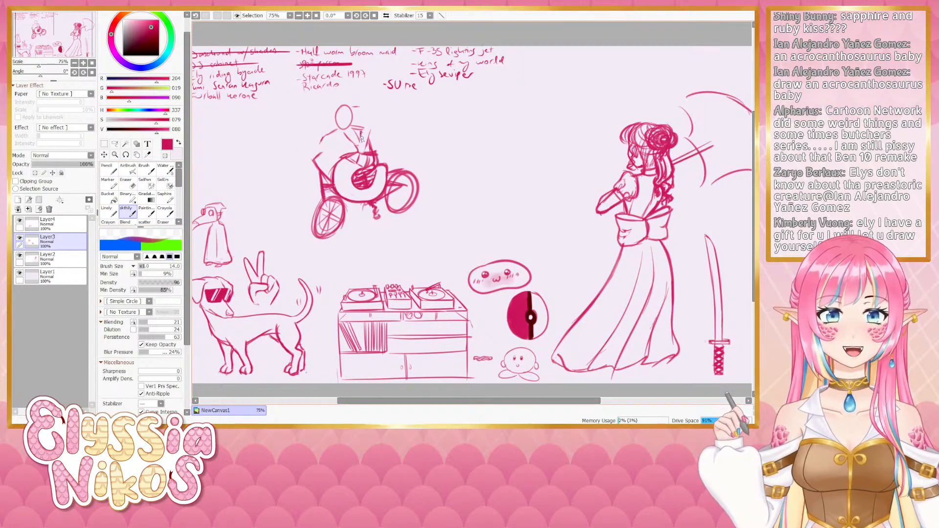
mouse_move(365, 141)
left_mouse_down()
mouse_move(370, 133)
mouse_move(356, 164)
mouse_move(316, 157)
mouse_move(323, 172)
mouse_move(346, 175)
mouse_move(332, 181)
mouse_move(352, 174)
mouse_move(342, 160)
mouse_move(348, 176)
mouse_move(346, 165)
mouse_move(352, 176)
mouse_move(360, 166)
left_mouse_up()
key("ctrl+z")
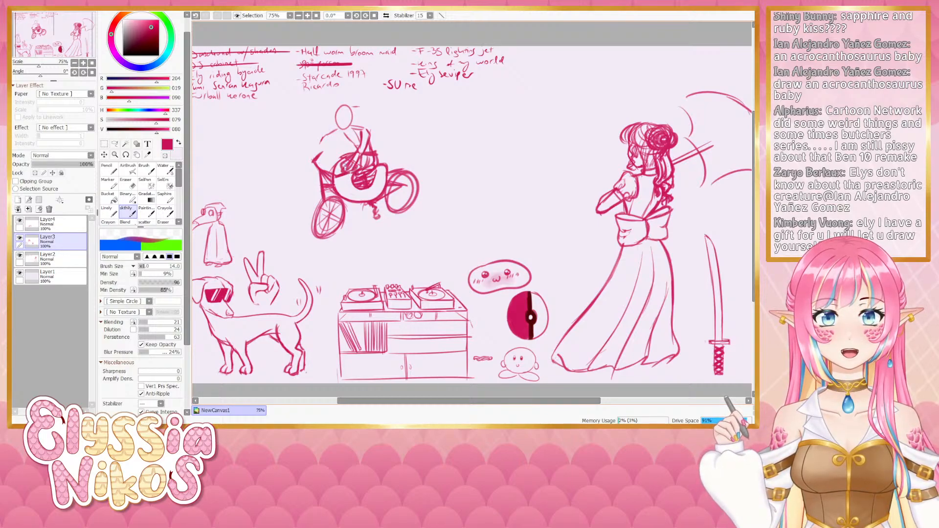
Clean up the scribbled lines on the cyclist's lap with a size 22 eraser and redraw them with the brush
left_click(147, 185)
left_click(128, 184)
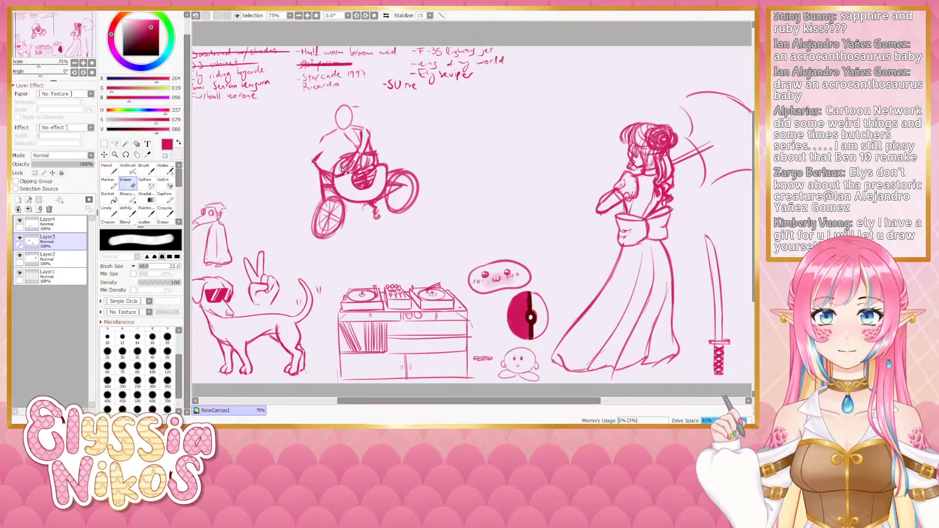
left_click_drag(359, 156, 359, 165)
key("b")
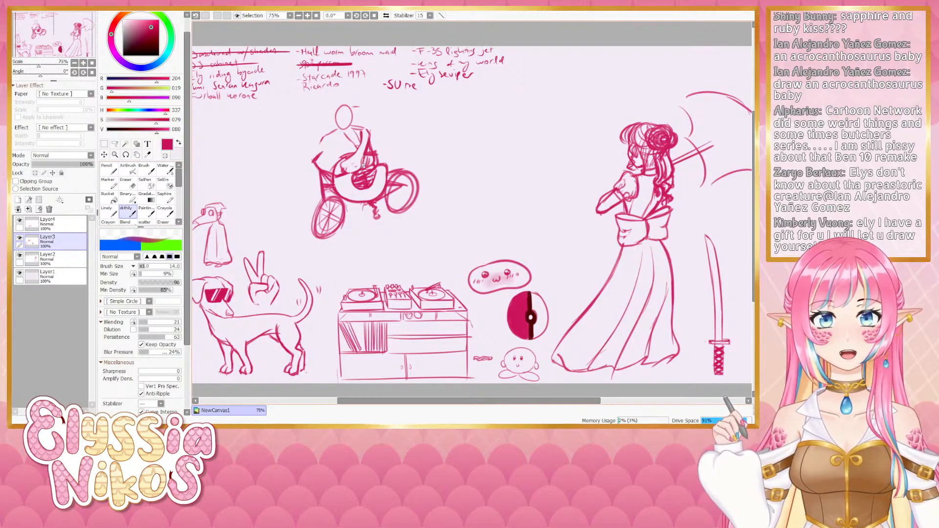
mouse_move(360, 169)
left_mouse_down()
mouse_move(347, 176)
mouse_move(354, 158)
left_mouse_up()
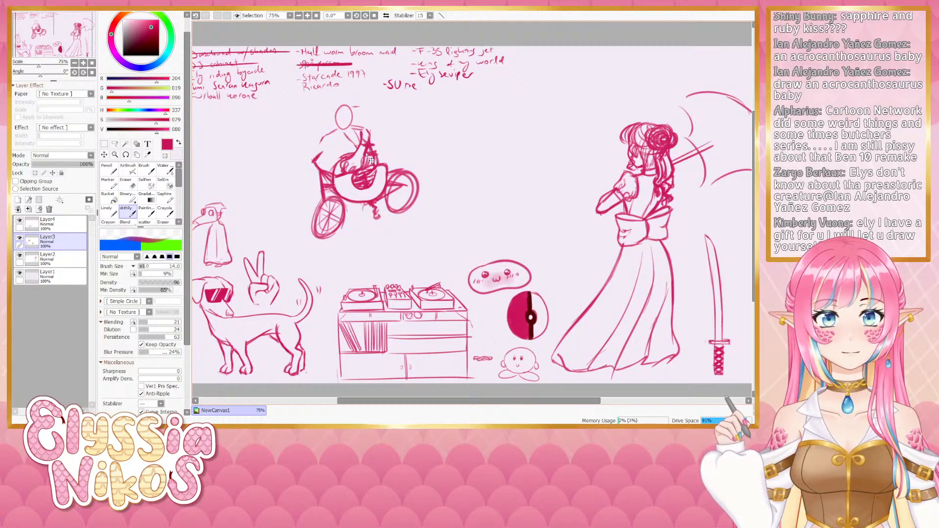
Redraw the lines along the cyclist's back and side above the hip, cleaning up with a size 12 eraser
key("ctrl+z")
left_click_drag(362, 140, 368, 149)
key("e")
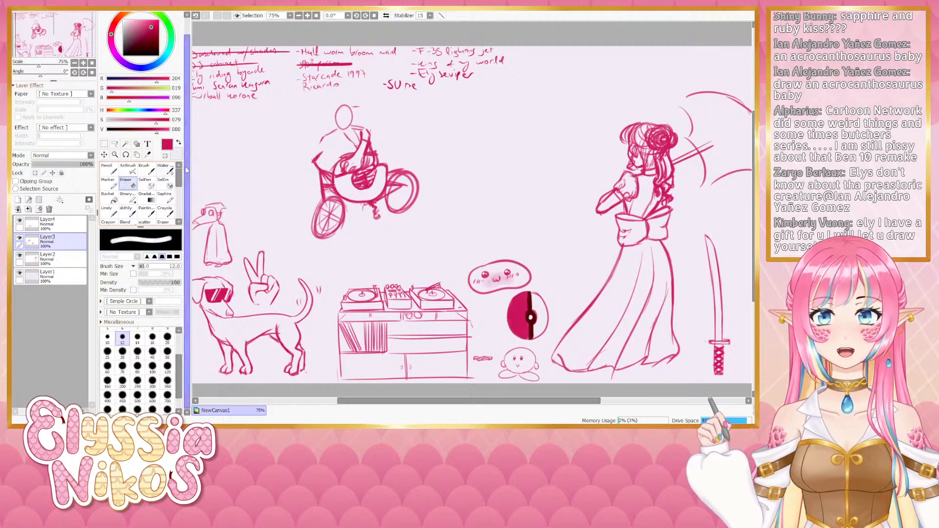
left_click(127, 210)
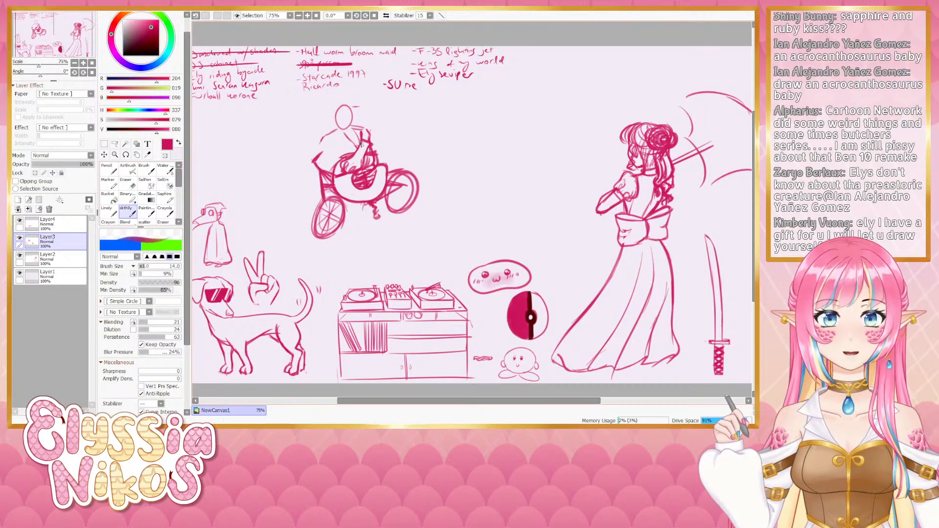
left_click_drag(362, 145, 361, 153)
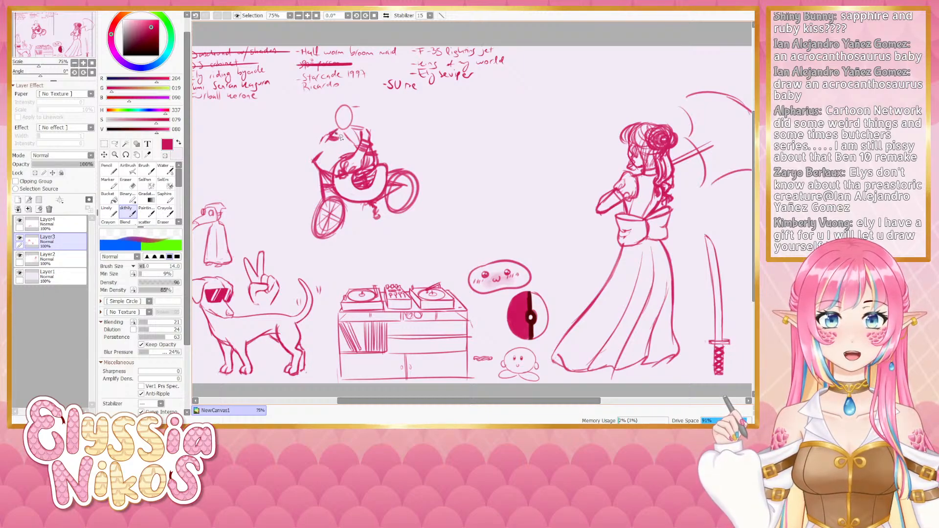
Draw the cyclist's front arm and sleeve reaching from the shoulder to the handlebar, redoing strokes
mouse_move(345, 136)
left_mouse_down()
mouse_move(312, 158)
mouse_move(335, 151)
mouse_move(339, 144)
mouse_move(325, 162)
mouse_move(314, 158)
mouse_move(320, 171)
mouse_move(311, 170)
mouse_move(335, 180)
mouse_move(307, 170)
left_mouse_up()
key("ctrl+z")
key("ctrl+z")
key("ctrl+z")
key("ctrl+z")
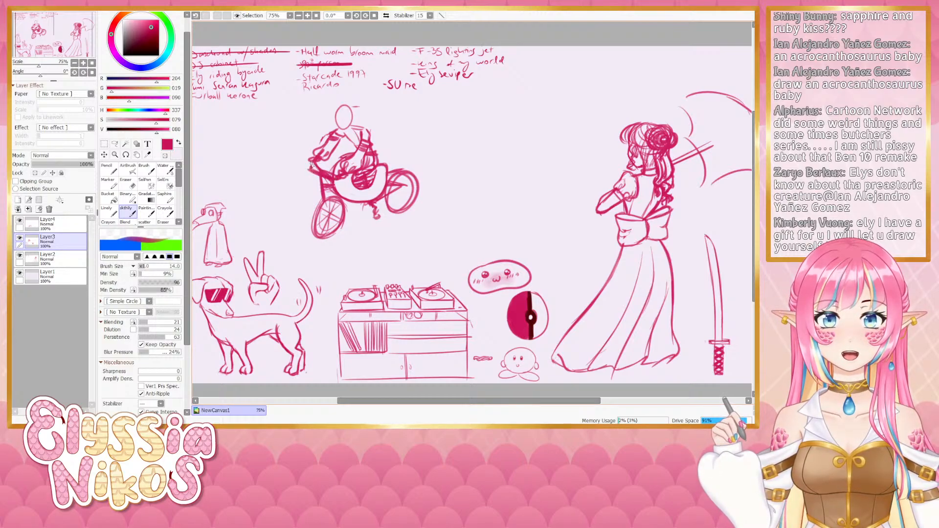
Erase the overlapping lines below the cyclist's front sleeve, reducing the eraser to size 7, and redraw the hand on the handlebar
left_click(127, 183)
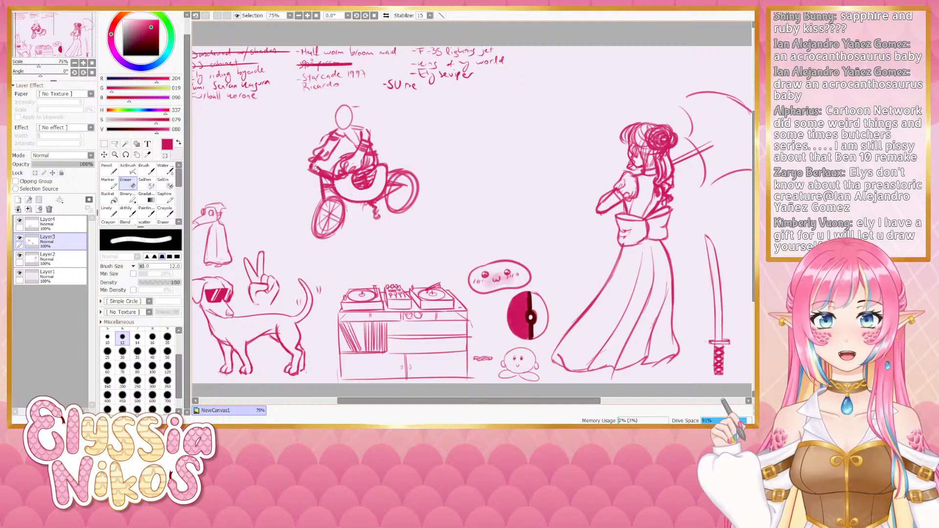
mouse_move(324, 174)
left_mouse_down()
mouse_move(317, 167)
mouse_move(342, 174)
left_mouse_up()
key("bracketleft")
key("bracketleft")
key("bracketleft")
key("bracketleft")
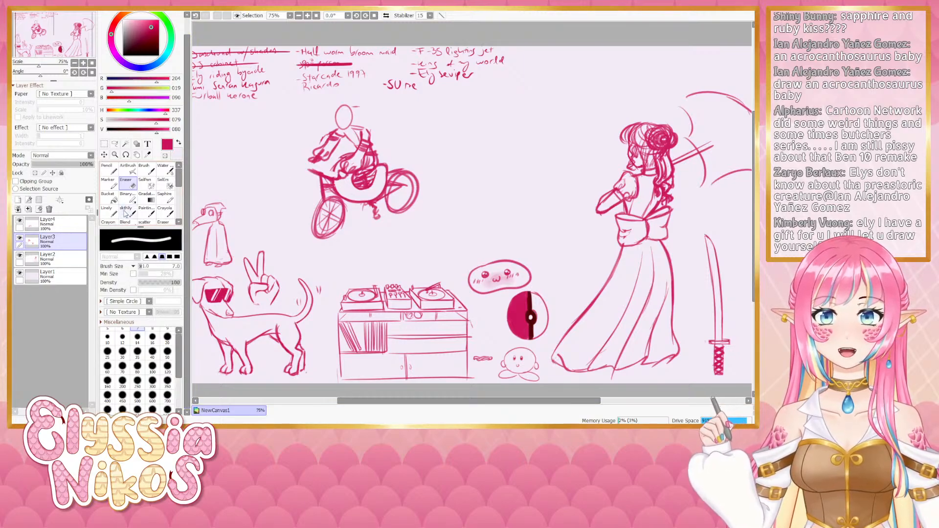
key("b")
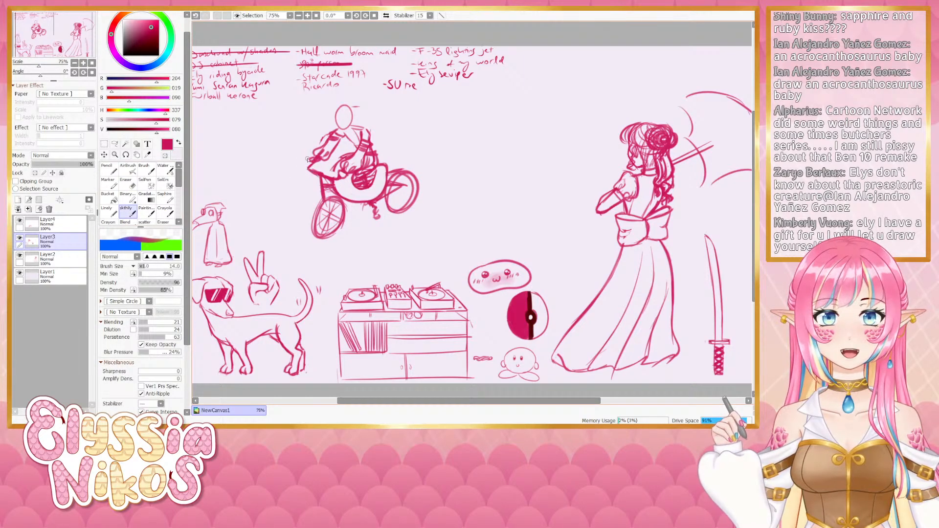
left_click_drag(308, 161, 319, 163)
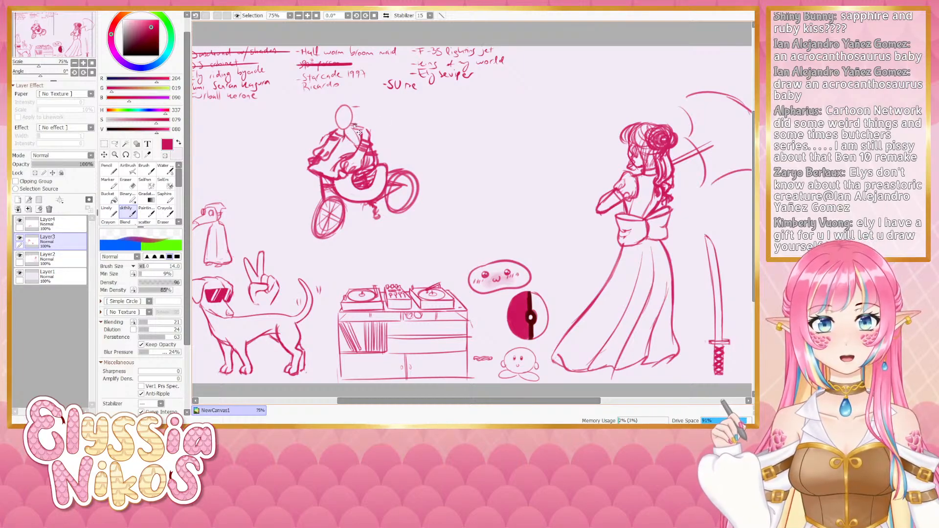
Sketch the shoulder and upper torso lines of the cyclist's clothing below the head, redoing strokes
key("ctrl+z")
mouse_move(353, 131)
left_mouse_down()
mouse_move(349, 137)
mouse_move(360, 137)
mouse_move(344, 142)
mouse_move(355, 153)
mouse_move(361, 143)
left_mouse_up()
key("ctrl+z")
key("ctrl+z")
key("ctrl+z")
key("ctrl+z")
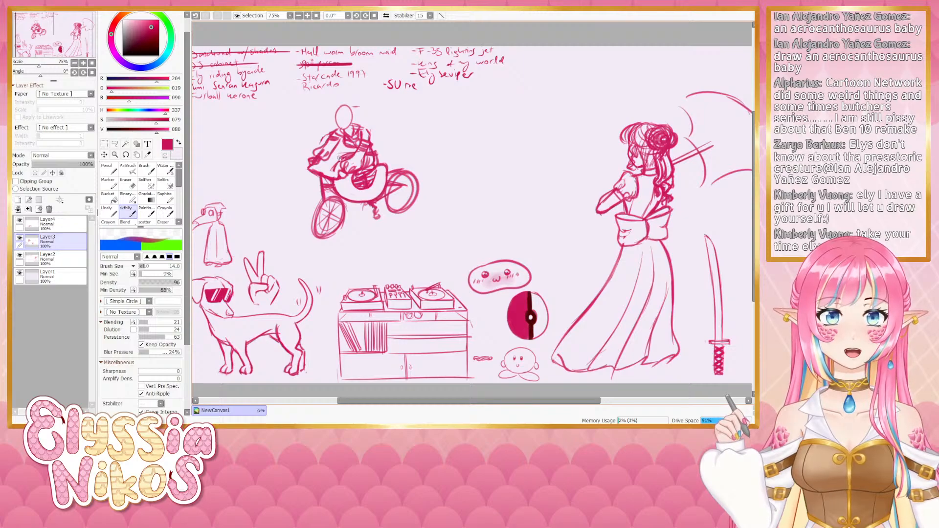
Draw the cyclist's face and long hair flowing down the back, and reduce the brush size to 3
left_click_drag(352, 178, 371, 184)
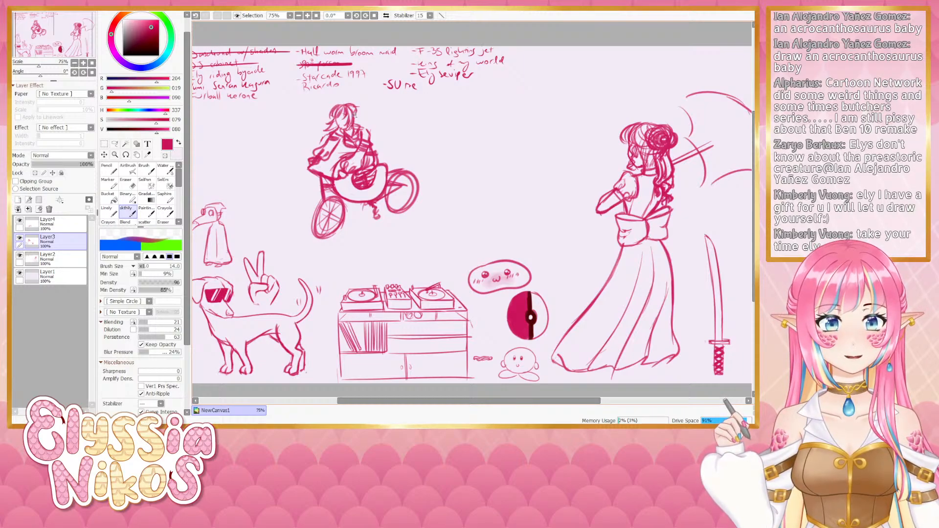
mouse_move(361, 118)
left_mouse_down()
mouse_move(385, 150)
mouse_move(377, 132)
mouse_move(375, 146)
left_mouse_up()
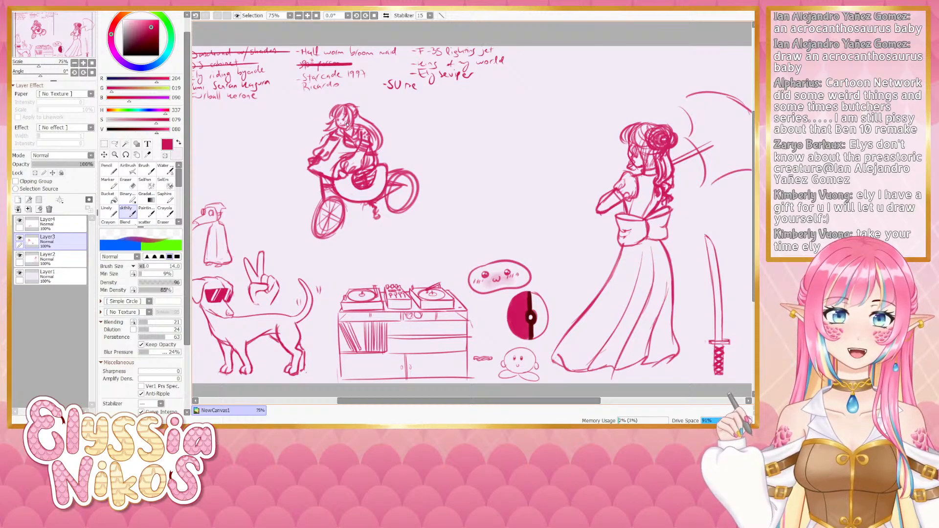
key("bracketleft")
key("bracketleft")
key("bracketleft")
key("bracketleft")
key("bracketleft")
key("bracketleft")
key("bracketleft")
key("bracketleft")
key("bracketleft")
key("bracketleft")
key("bracketleft")
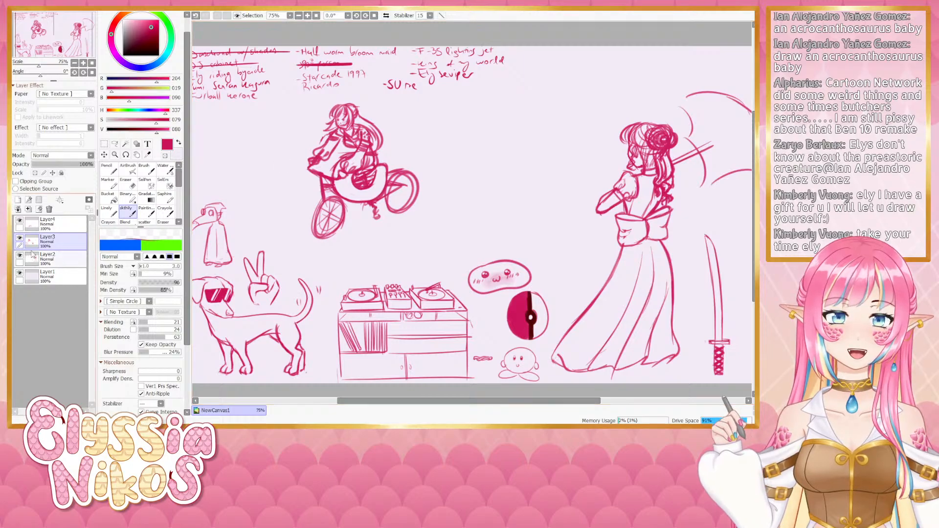
Lasso the cyclist and bicycle, shrink and tilt the drawing, and move it beside the beaked character above the dog
key("l")
mouse_move(355, 97)
left_mouse_down()
mouse_move(291, 211)
mouse_move(457, 215)
mouse_move(430, 118)
mouse_move(455, 107)
mouse_move(399, 158)
left_mouse_up()
key("ctrl+t")
left_click_drag(337, 193, 267, 206)
mouse_move(353, 260)
left_mouse_down()
mouse_move(344, 273)
mouse_move(432, 246)
left_mouse_up()
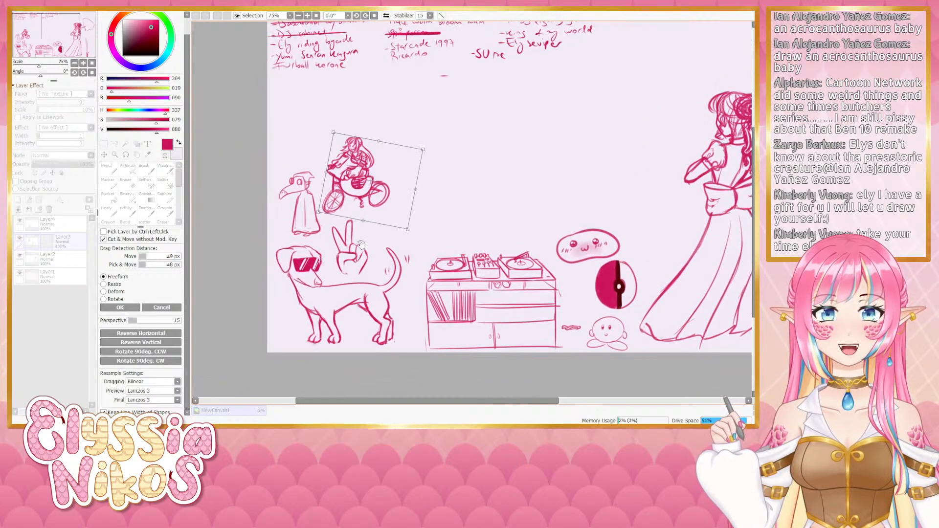
left_click(128, 309)
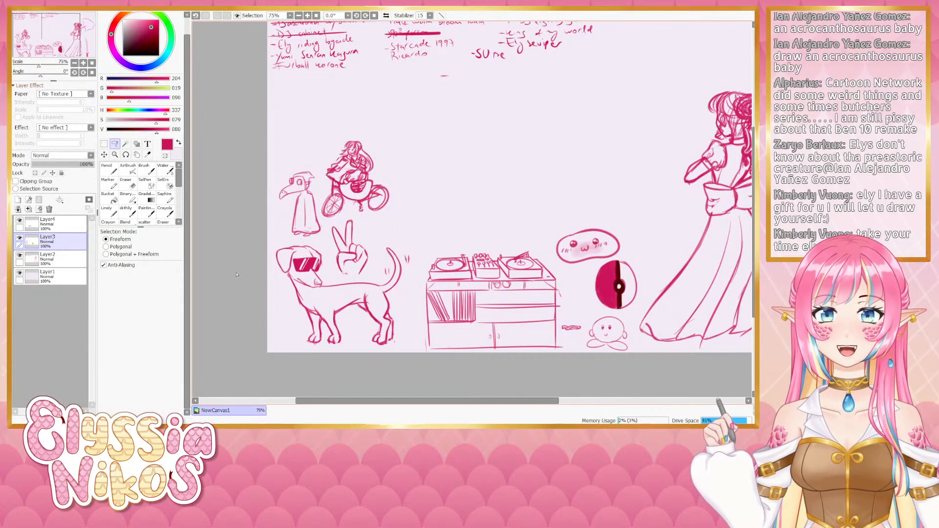
Add spokes and darker lines to the bicycle's rear wheel with a size 6 brush
left_click(131, 214)
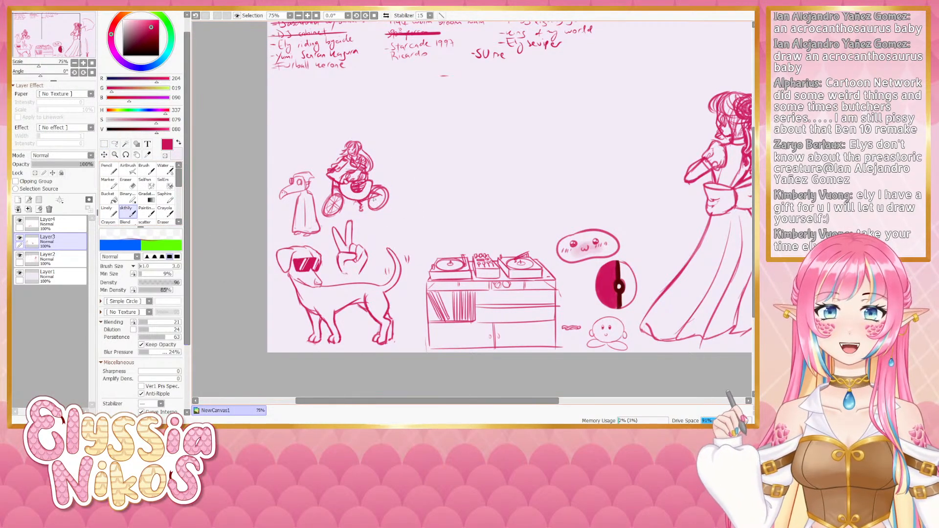
key("ctrl+z")
key("]")
key("]")
key("]")
key("]")
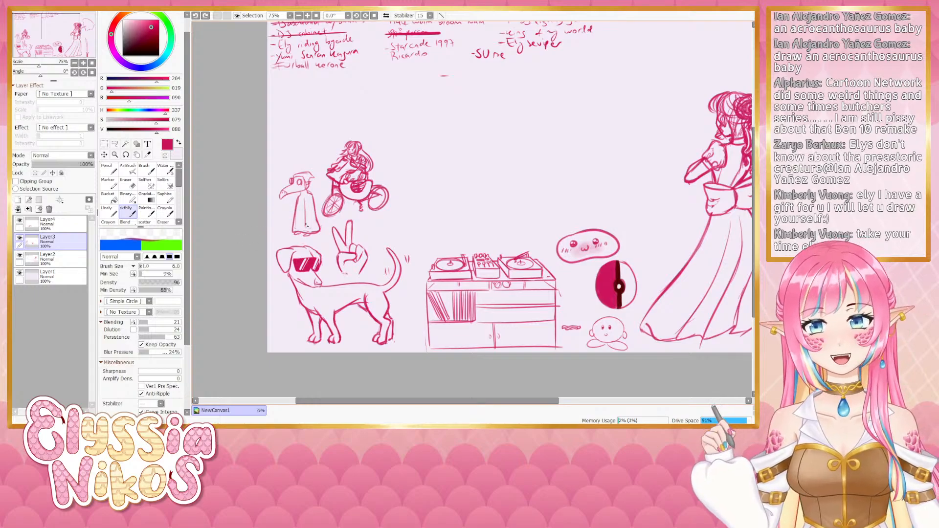
mouse_move(378, 195)
left_mouse_down()
mouse_move(384, 205)
mouse_move(371, 200)
mouse_move(387, 198)
left_mouse_up()
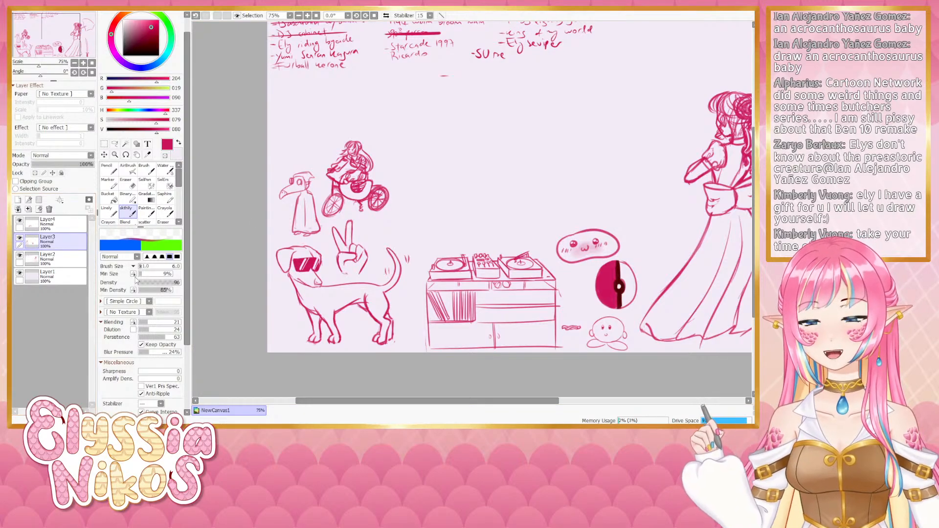
Cross out the bicycle-riding entry in the request list on Layer2 with the size 17 line brush
left_click(49, 256)
left_click(107, 211)
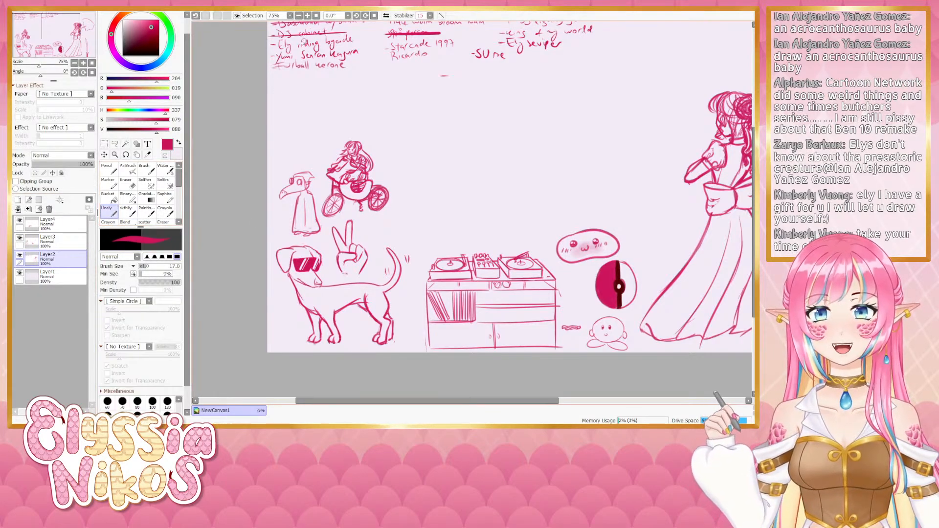
left_click_drag(279, 44, 338, 43)
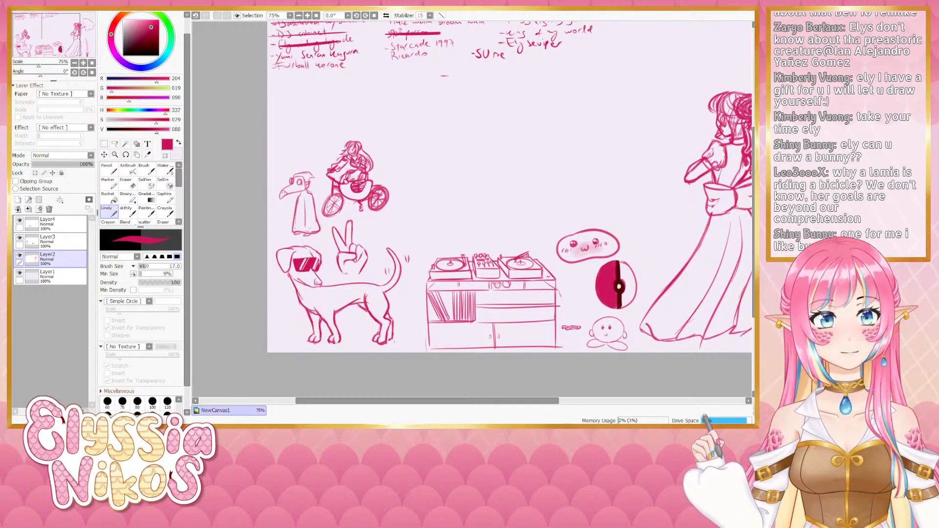
Paste the white-kimono character reference image, shrink it, and place it over the bicycle drawing above the dog
scroll(186, 255, "down", 1)
scroll(274, 306, "down", 9)
scroll(331, 251, "up", 10)
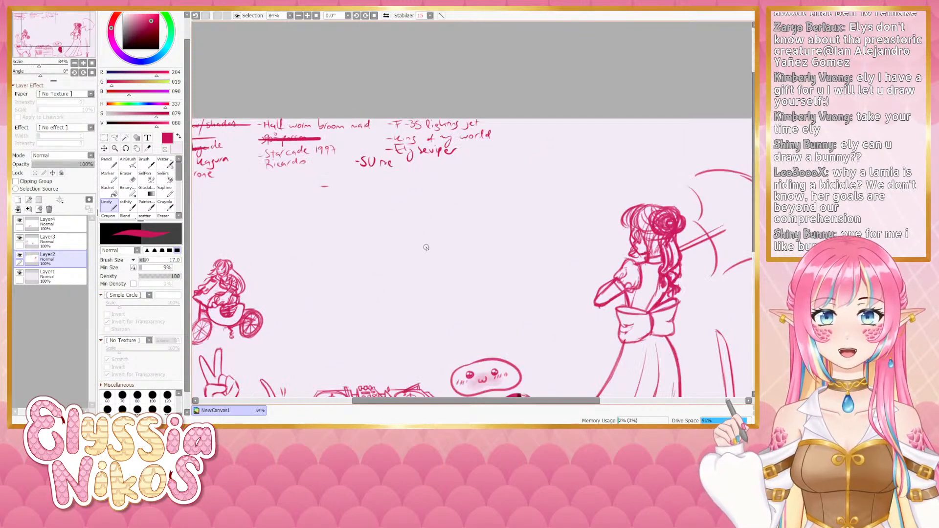
key("ctrl+v")
key("ctrl+t")
scroll(548, 283, "down", 8)
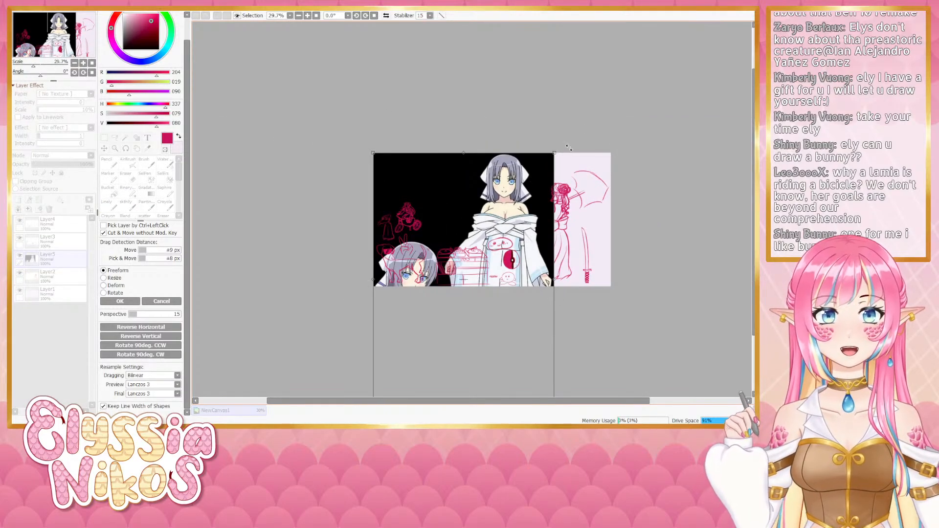
mouse_move(554, 153)
left_mouse_down()
mouse_move(493, 283)
mouse_move(419, 346)
mouse_move(409, 346)
mouse_move(410, 189)
left_mouse_up()
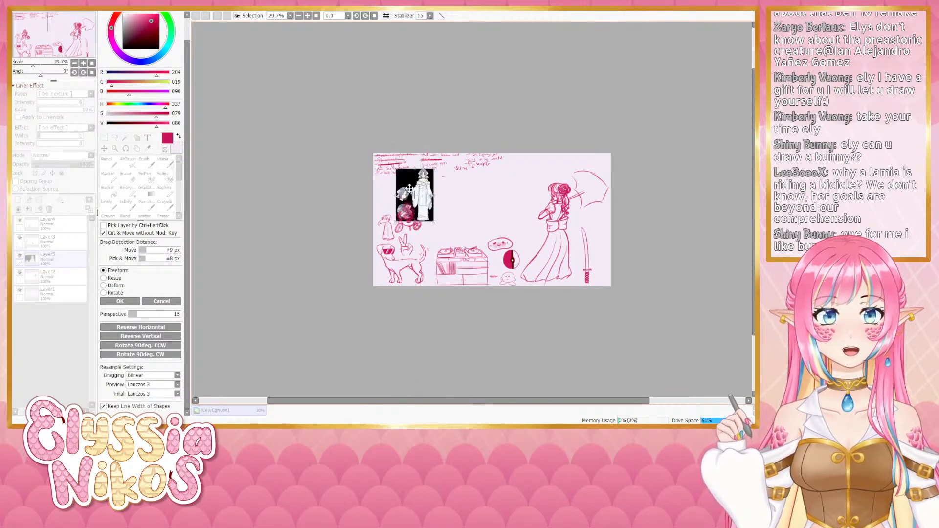
scroll(409, 181, "up", 6)
key("Return")
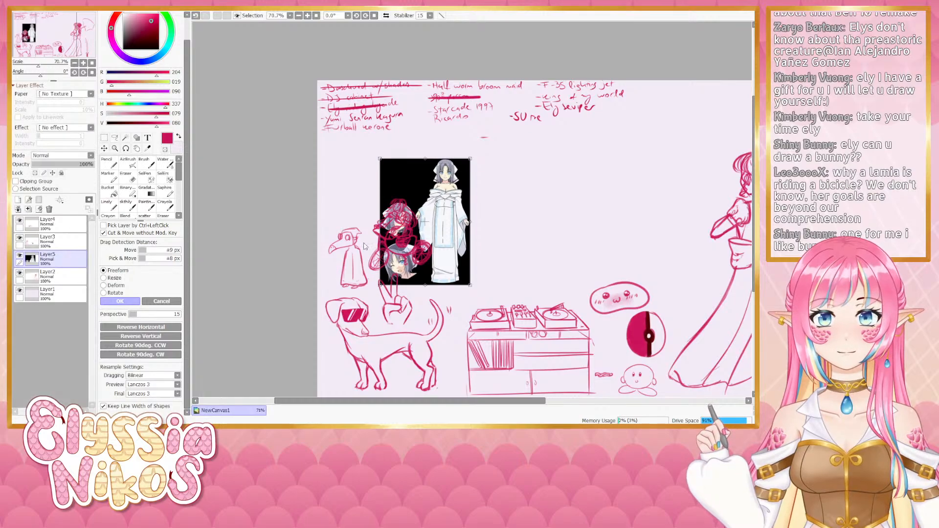
Sketch a round head with vertical and curved face guidelines beside the reference on Layer3, using the sketch brush at size 16
scroll(571, 216, "up", 4)
left_click(53, 241)
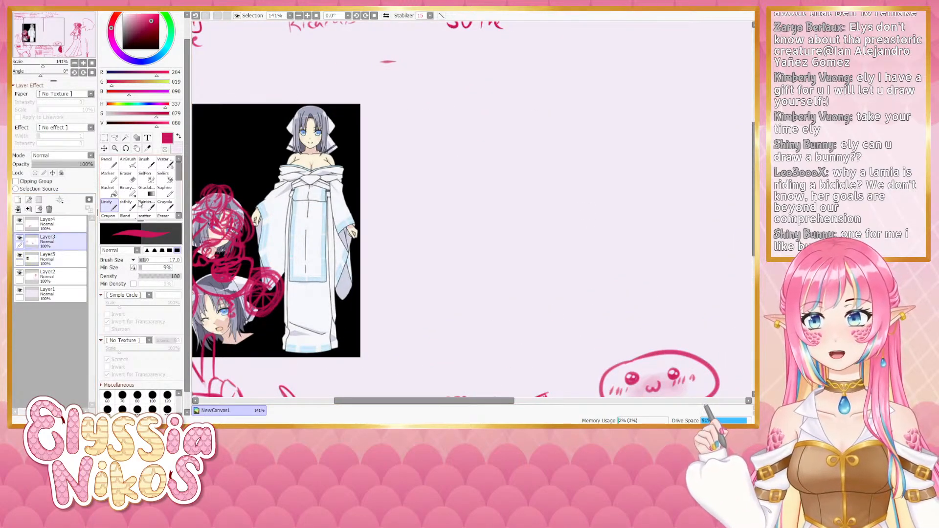
left_click(126, 205)
key("bracketright")
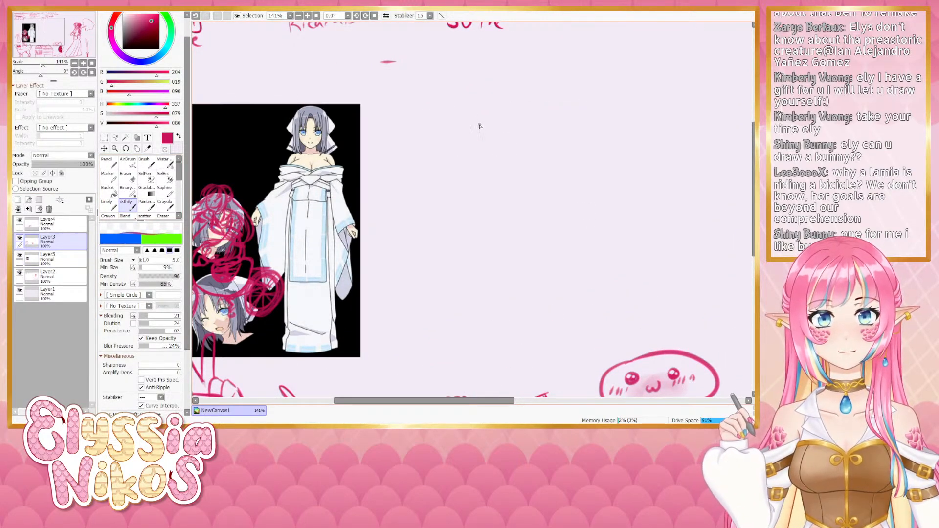
key("bracketright")
mouse_move(470, 113)
left_mouse_down()
mouse_move(478, 155)
mouse_move(494, 113)
left_mouse_up()
key("ctrl+z")
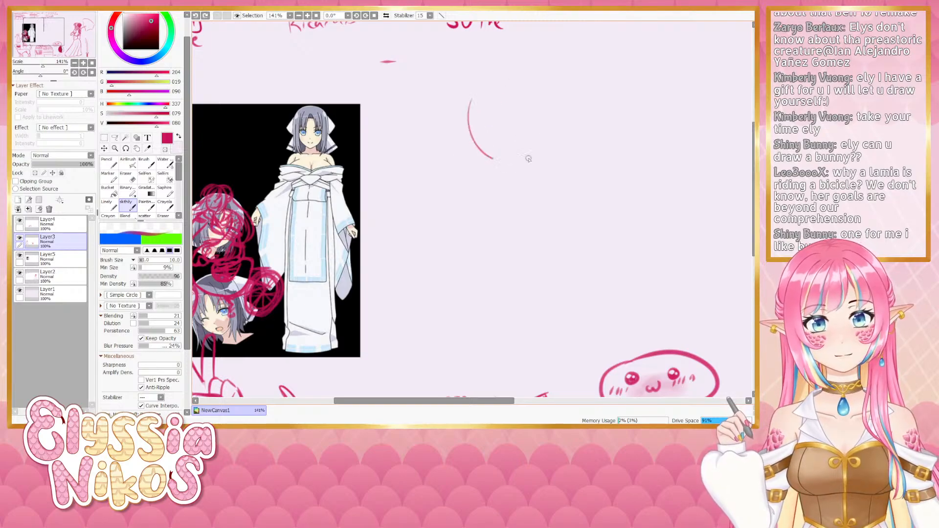
mouse_move(527, 156)
left_mouse_down()
mouse_move(456, 122)
mouse_move(537, 139)
mouse_move(467, 118)
mouse_move(493, 120)
mouse_move(495, 149)
mouse_move(531, 120)
left_mouse_up()
key("ctrl+z")
key("ctrl+z")
mouse_move(467, 120)
left_mouse_down()
mouse_move(534, 118)
mouse_move(511, 131)
mouse_move(522, 172)
mouse_move(497, 177)
left_mouse_up()
key("ctrl+z")
key("ctrl+z")
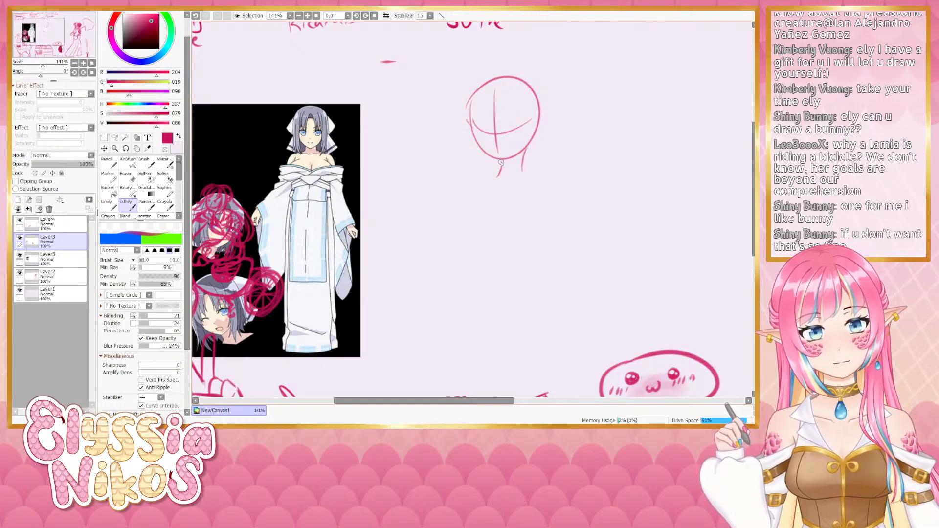
Try to sketch the neck, shoulders and collarbone below the head, redoing strokes
left_click_drag(526, 147, 523, 182)
key("ctrl+z")
mouse_move(525, 149)
left_mouse_down()
mouse_move(521, 181)
mouse_move(493, 175)
mouse_move(457, 203)
left_mouse_up()
key("ctrl+z")
key("ctrl+z")
mouse_move(523, 179)
left_mouse_down()
mouse_move(559, 191)
mouse_move(561, 220)
left_mouse_up()
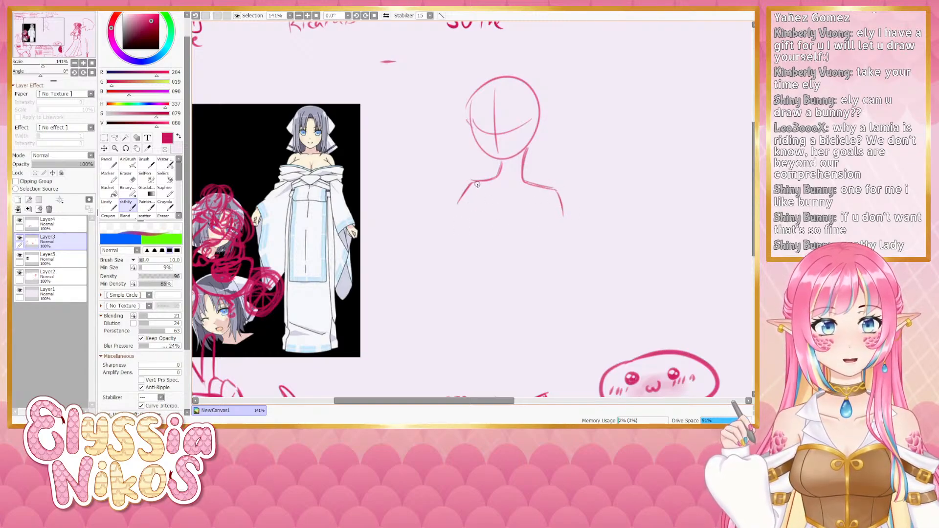
left_click_drag(479, 182, 499, 190)
key("ctrl+z")
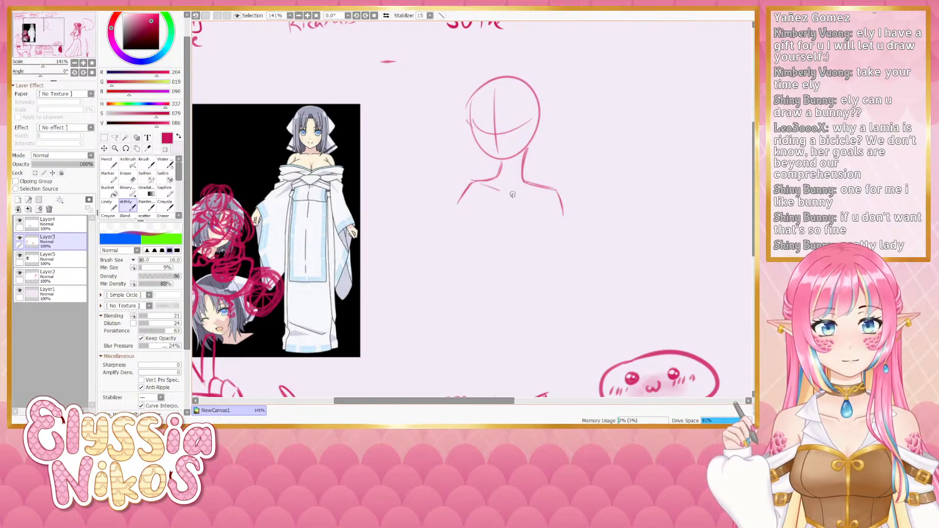
Undo the neck and shoulder strokes, including a brief retry at the neck base, leaving only the head sketch
key("ctrl+z")
key("ctrl+z")
key("ctrl+z")
key("ctrl+z")
key("ctrl+z")
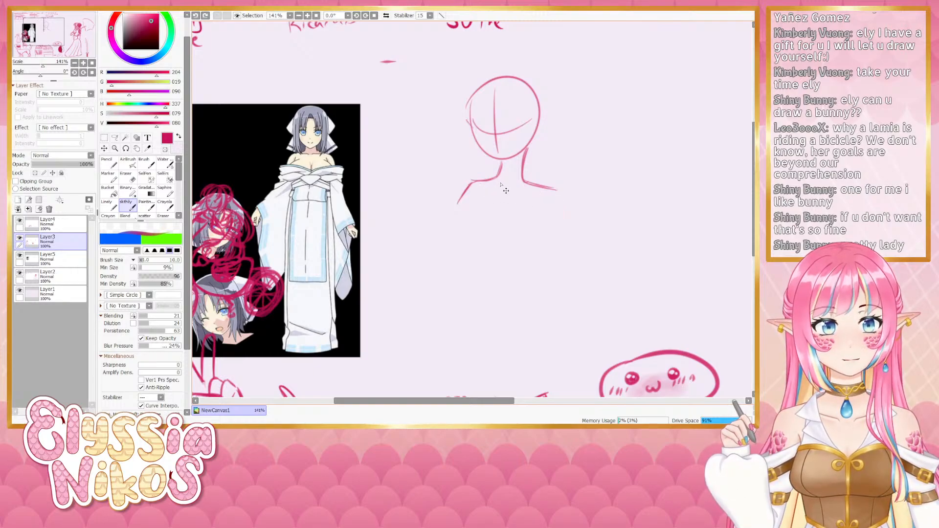
key("ctrl+z")
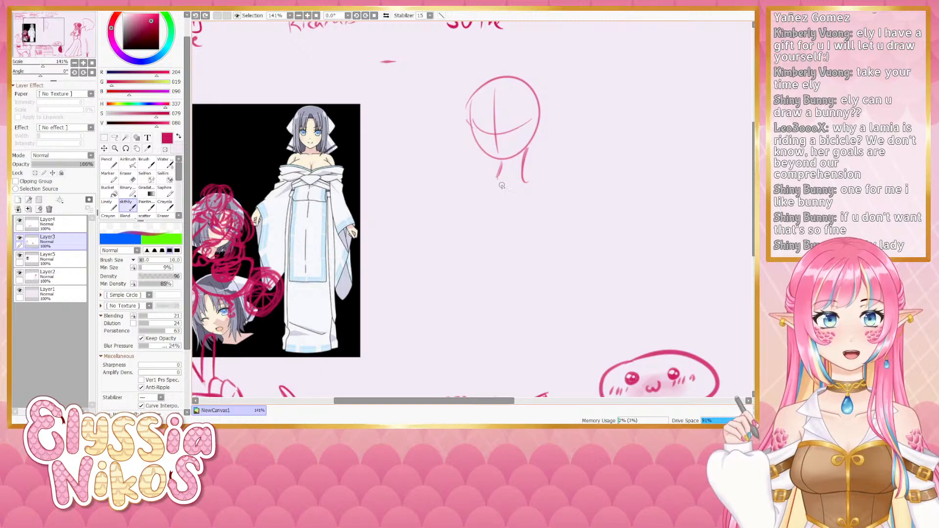
key("ctrl+z")
left_click_drag(498, 178, 528, 183)
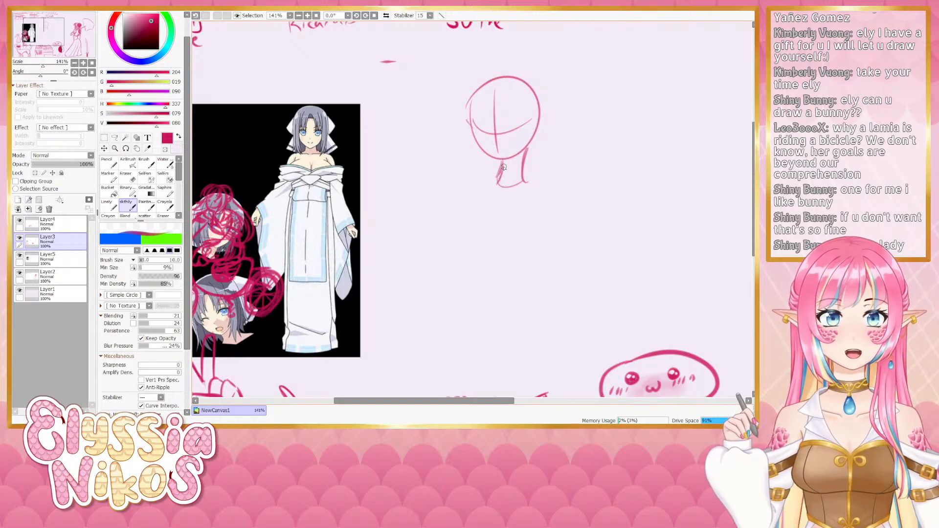
key("ctrl+z")
key("ctrl+z")
key("ctrl+z")
key("ctrl+z")
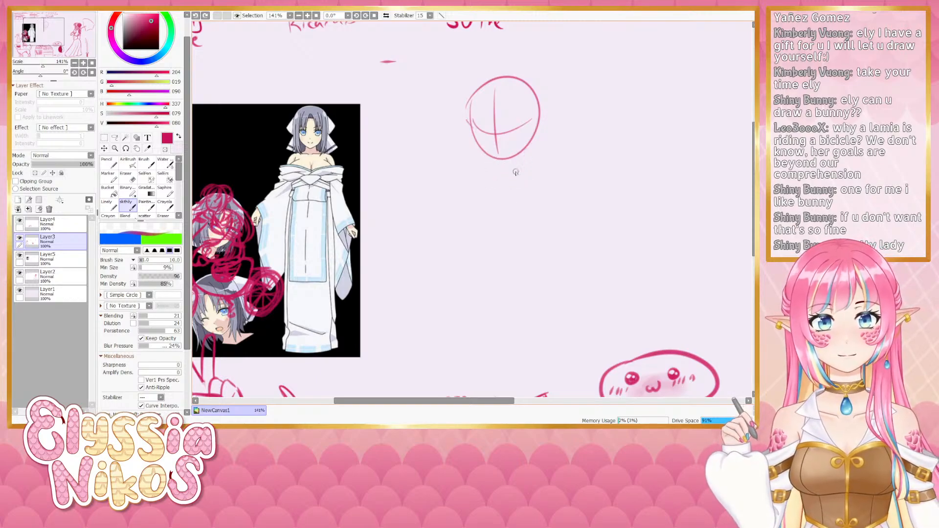
Reduce the brush size to 9 and start redrawing the upper-left outline of the head
left_click_drag(533, 188, 499, 196)
key("[")
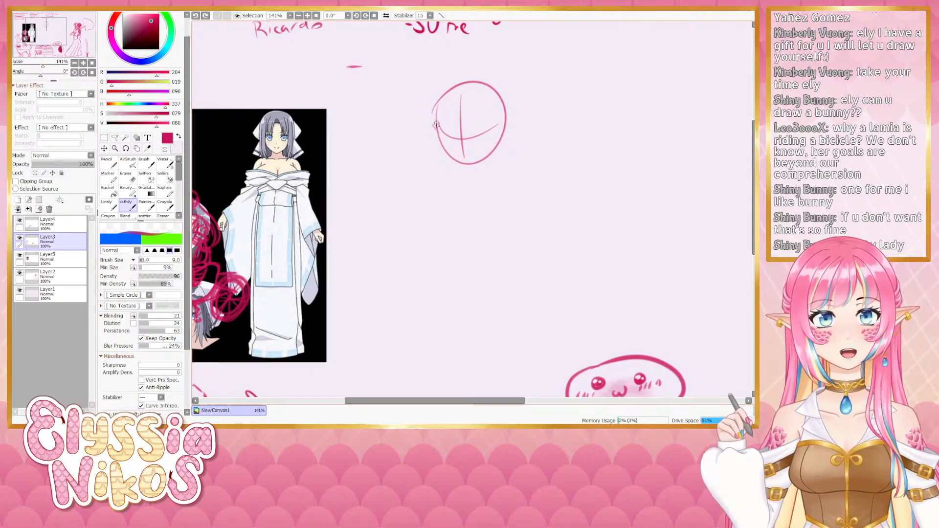
mouse_move(437, 123)
left_mouse_down()
mouse_move(447, 99)
mouse_move(437, 124)
mouse_move(462, 85)
left_mouse_up()
key("ctrl+z")
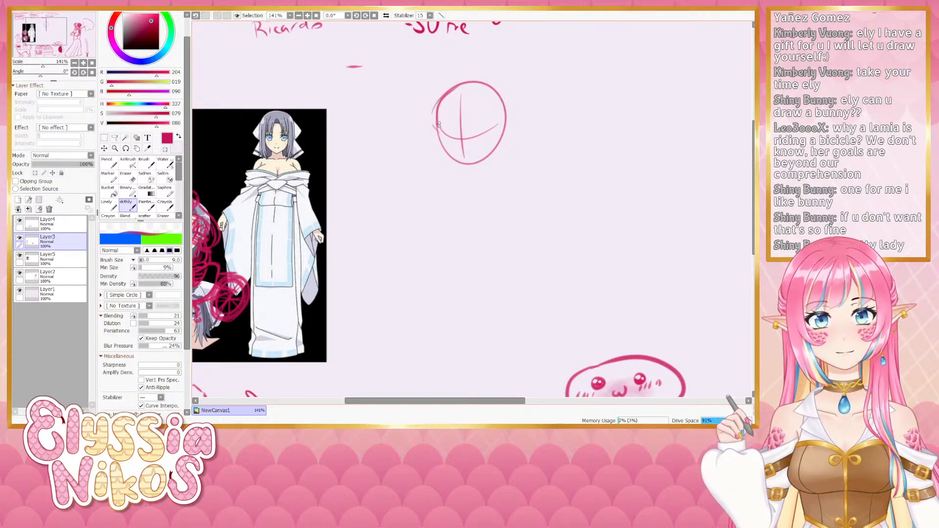
Sketch a jaw and pointed chin around the lower half of the head circle, undoing and redrawing strokes as needed
key("ctrl+z")
left_click_drag(435, 128, 462, 85)
left_click_drag(440, 132, 452, 161)
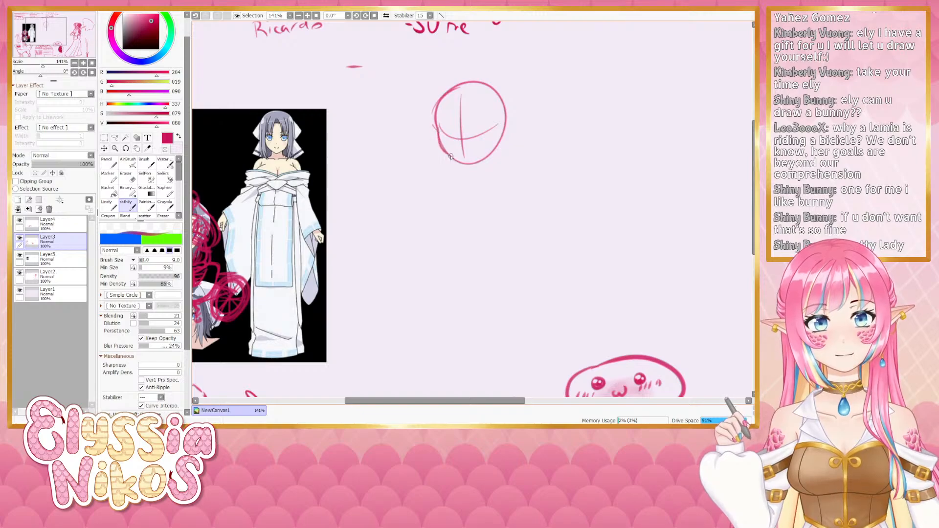
key("ctrl+z")
left_click_drag(436, 128, 461, 167)
key("ctrl+z")
mouse_move(434, 128)
left_mouse_down()
mouse_move(443, 154)
mouse_move(459, 165)
mouse_move(438, 130)
mouse_move(442, 159)
mouse_move(469, 170)
mouse_move(450, 165)
mouse_move(457, 169)
mouse_move(480, 172)
mouse_move(469, 170)
mouse_move(484, 162)
mouse_move(464, 169)
mouse_move(496, 154)
mouse_move(465, 171)
mouse_move(508, 143)
left_mouse_up()
key("ctrl+z")
key("ctrl+z")
key("ctrl+z")
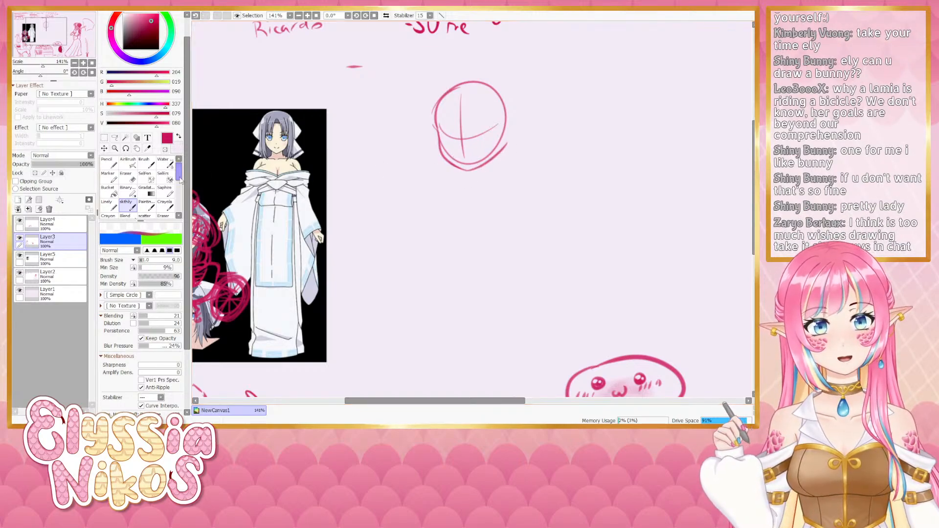
Erase the head circle's lower arc inside the jaw and reinforce the left cheek line with the sketch brush
key("e")
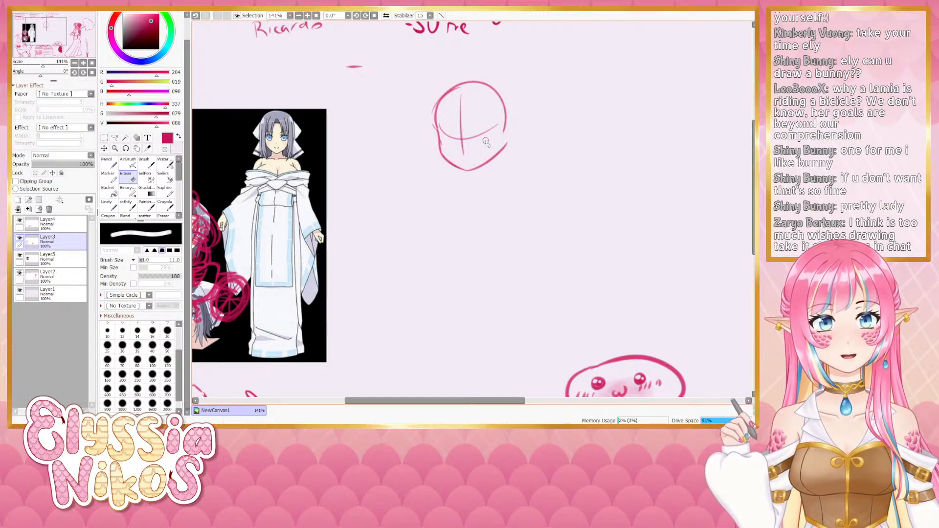
key("bracketleft")
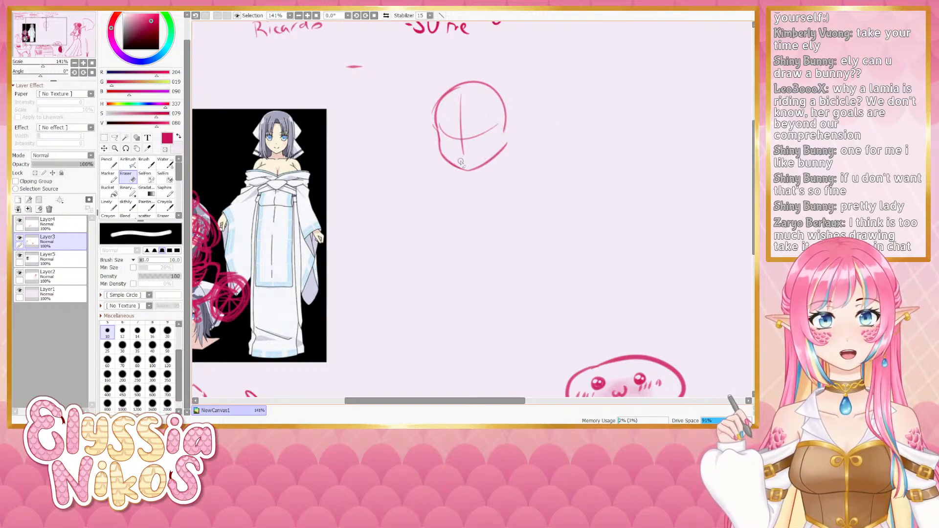
key("e")
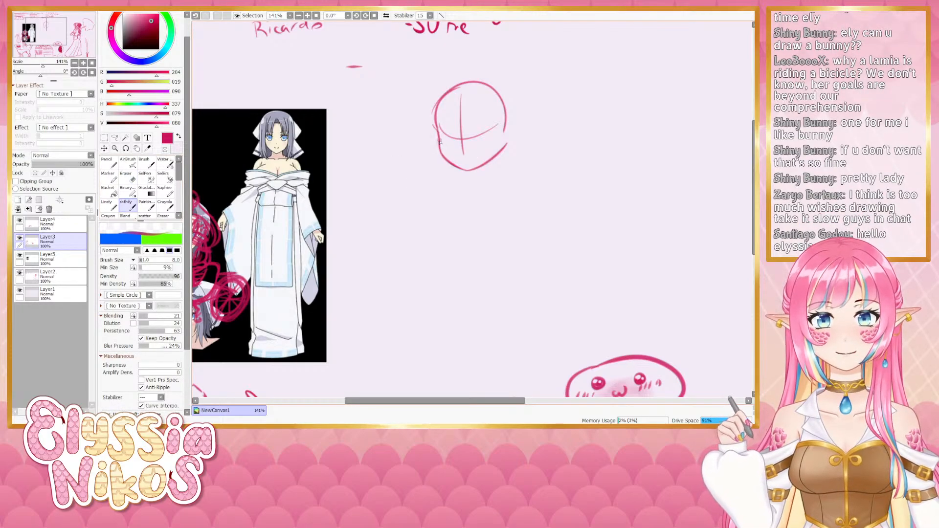
mouse_move(440, 141)
left_mouse_down()
mouse_move(445, 158)
mouse_move(437, 115)
left_mouse_up()
Erase the facial guide lines inside the head with a size 47 eraser
key("e")
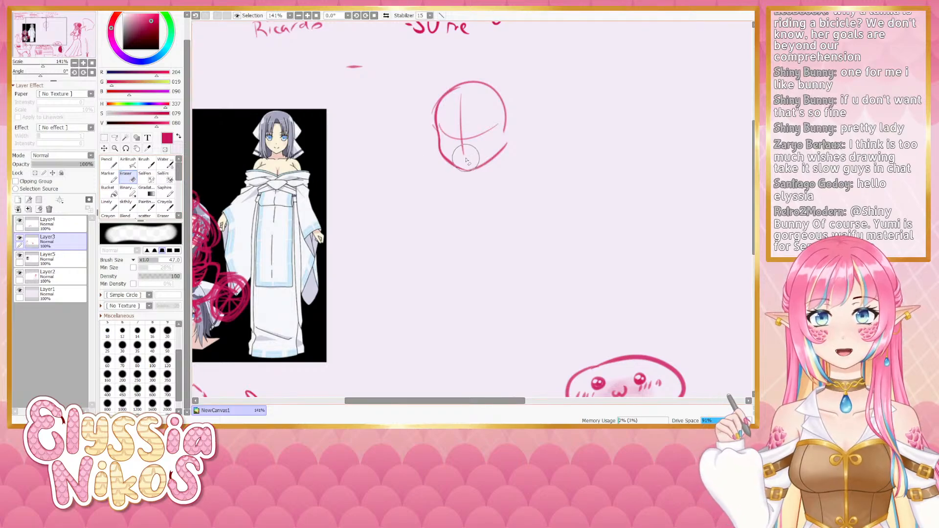
mouse_move(466, 161)
left_mouse_down()
mouse_move(446, 142)
mouse_move(450, 125)
mouse_move(489, 125)
left_mouse_up()
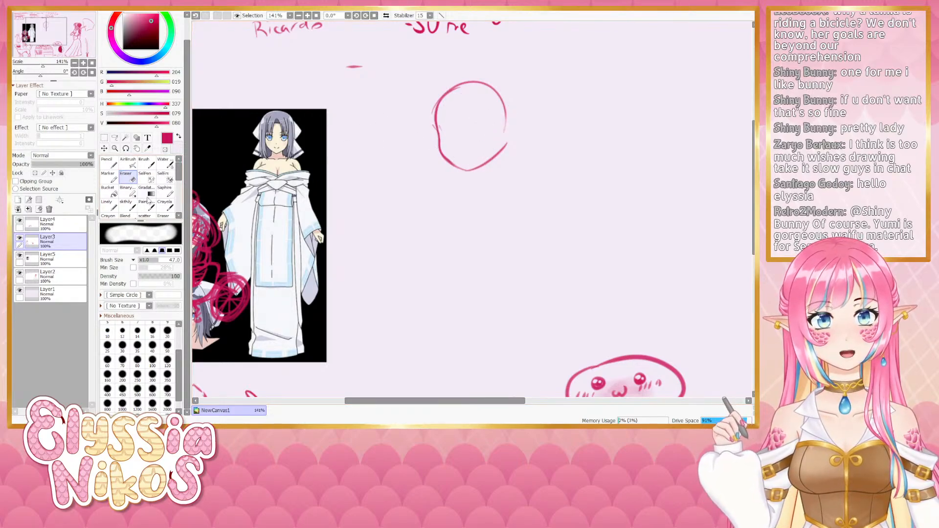
key("b")
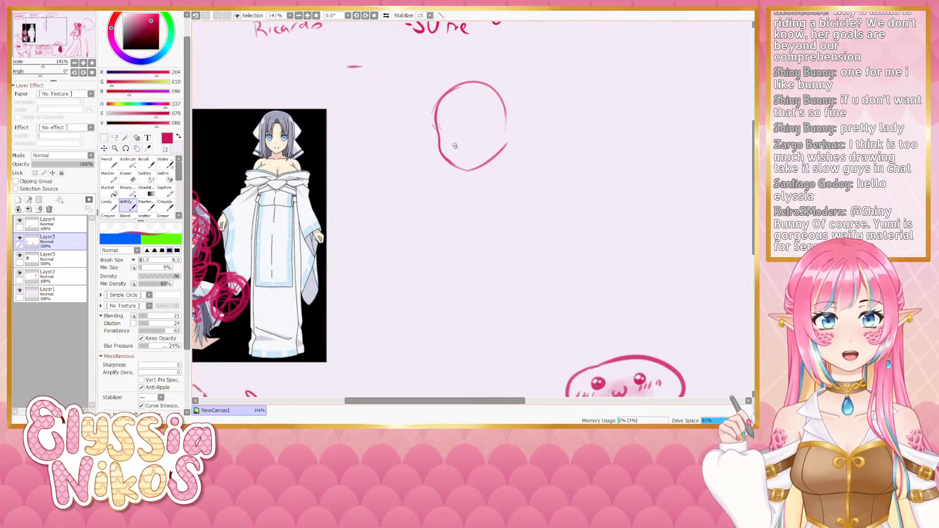
Sketch both eyes inside the face, with an upper lid line and a boxy iris for each
key("ctrl+z")
left_click_drag(455, 142, 446, 130)
key("ctrl+z")
key("ctrl+z")
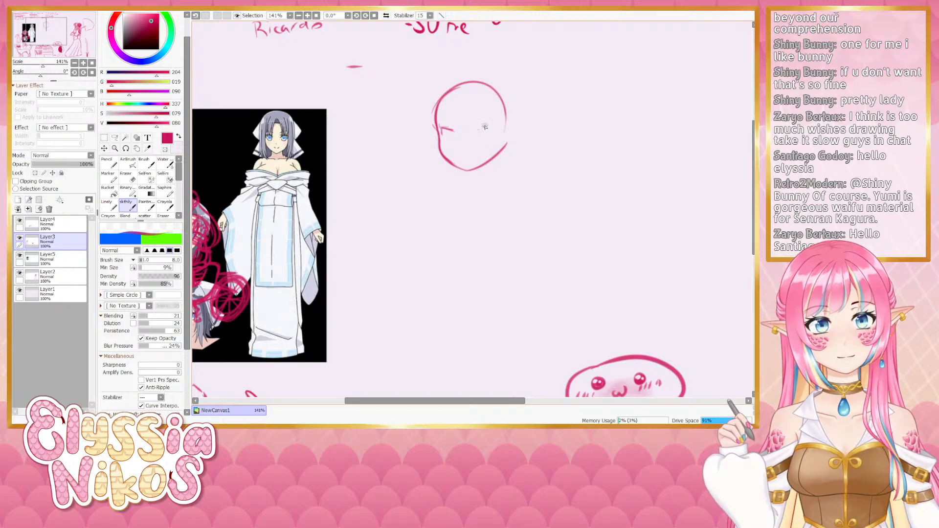
key("ctrl+z")
left_click_drag(475, 129, 494, 126)
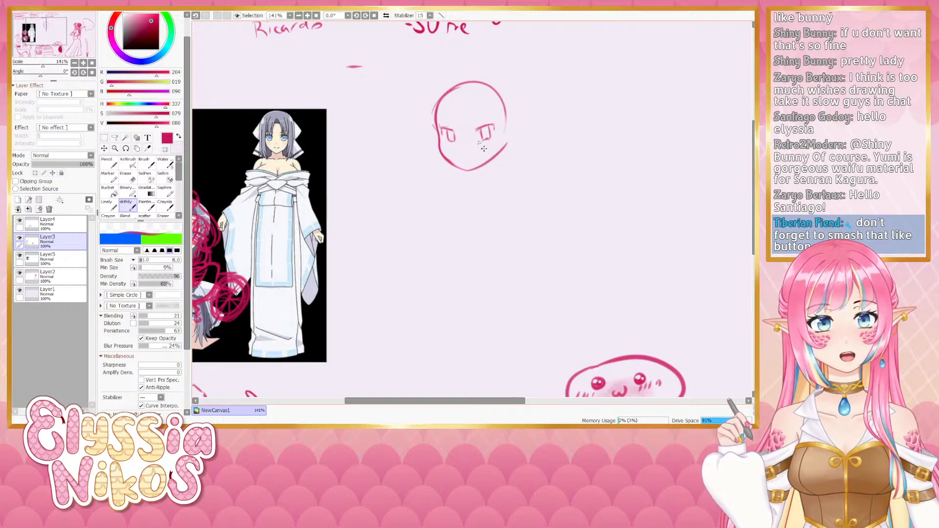
Add a small nose mark and a short mouth line between the eyes and the chin
key("ctrl+z")
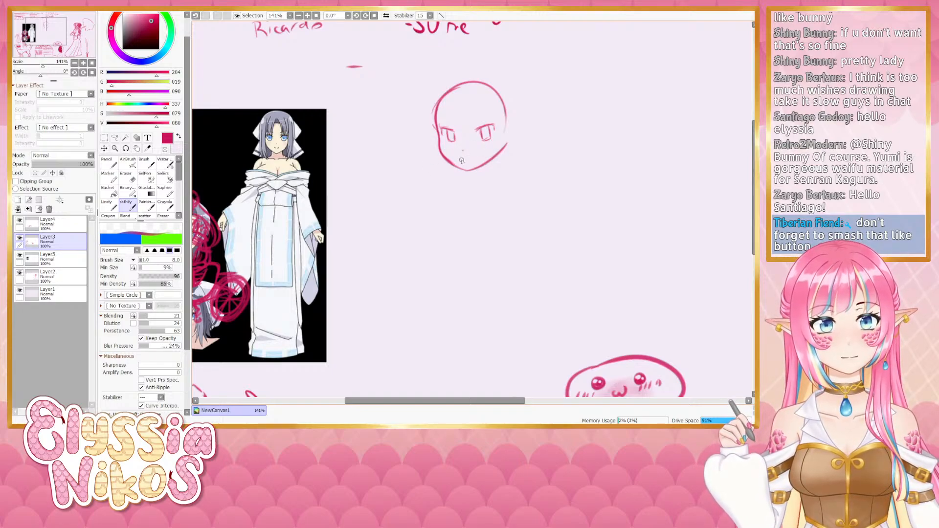
key("ctrl+z")
left_click_drag(461, 158, 465, 158)
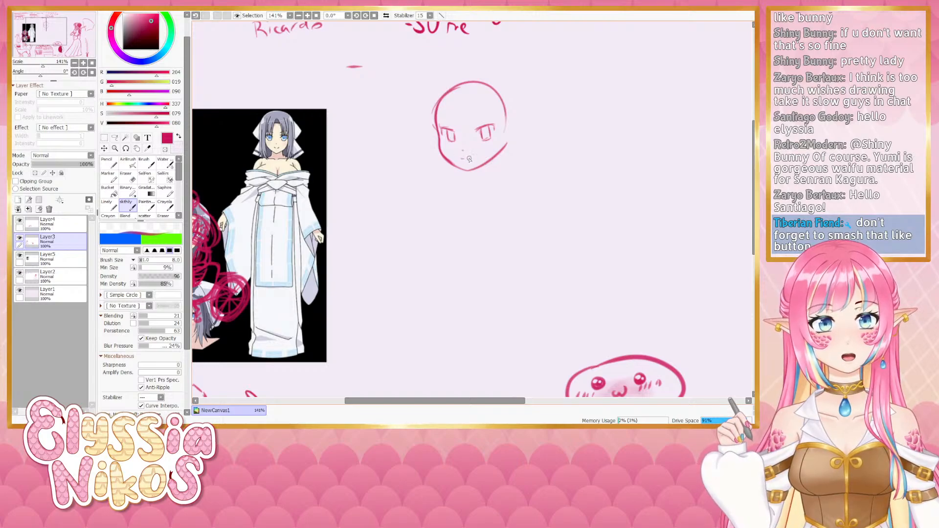
Check the face in mirrored view and lasso the right eye to move it slightly inward
left_click(388, 16)
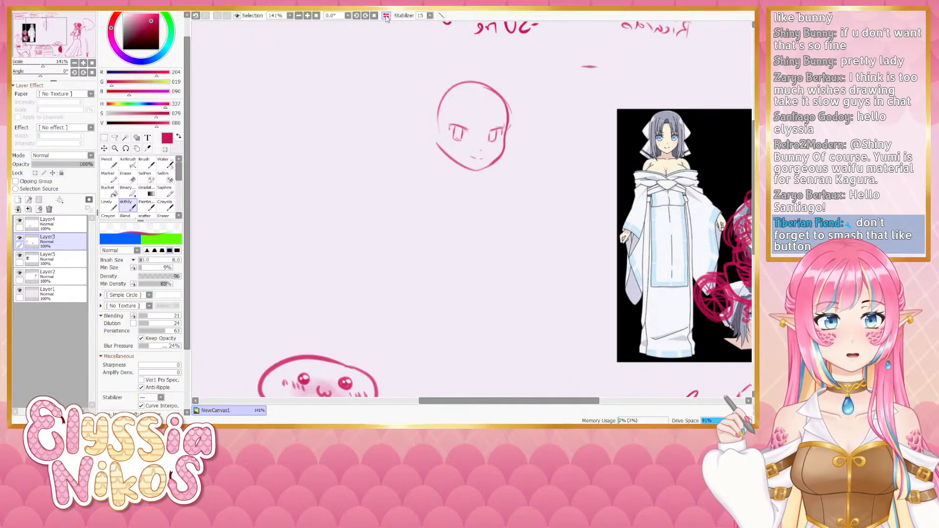
left_click(386, 16)
key("a")
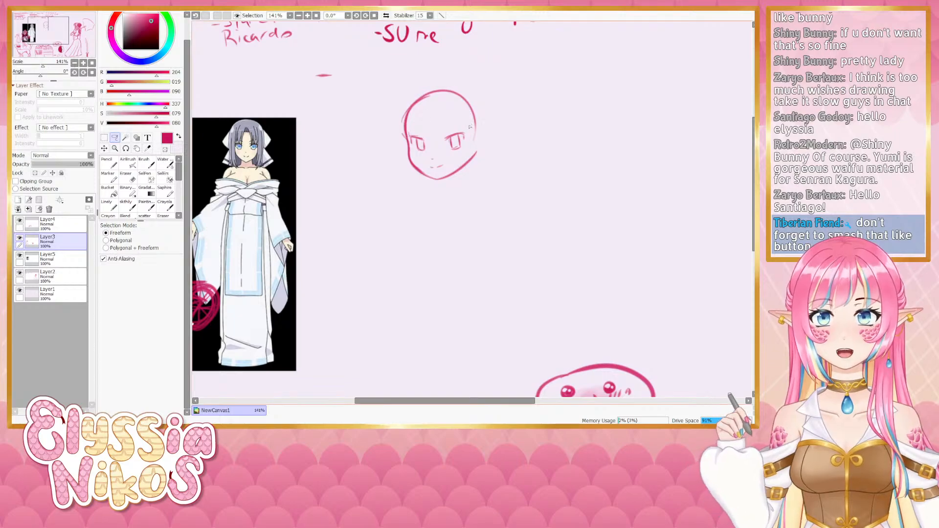
mouse_move(468, 127)
left_mouse_down()
mouse_move(448, 159)
mouse_move(473, 130)
left_mouse_up()
key("ctrl+t")
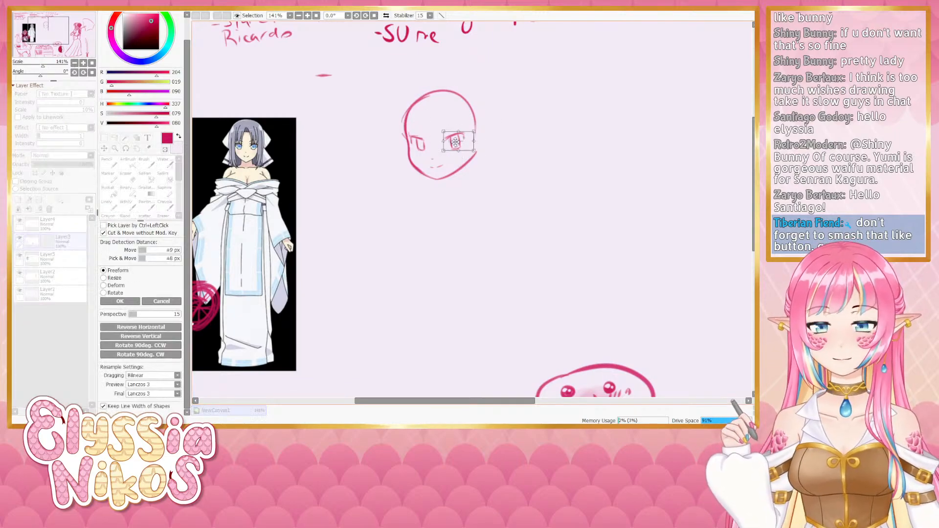
left_click(120, 300)
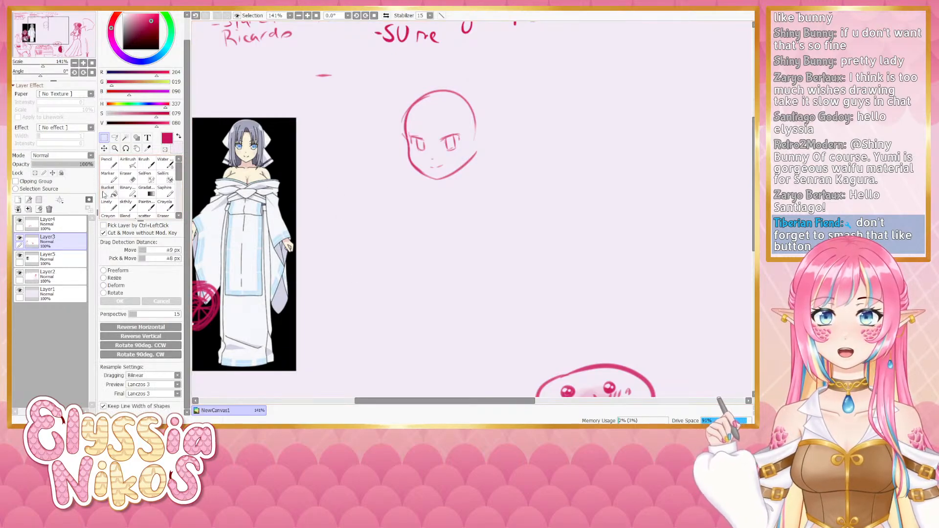
Extend the mouth into a slight smile and darken the upper eyelids with the sketch brush
left_click(126, 205)
left_click_drag(445, 164, 450, 165)
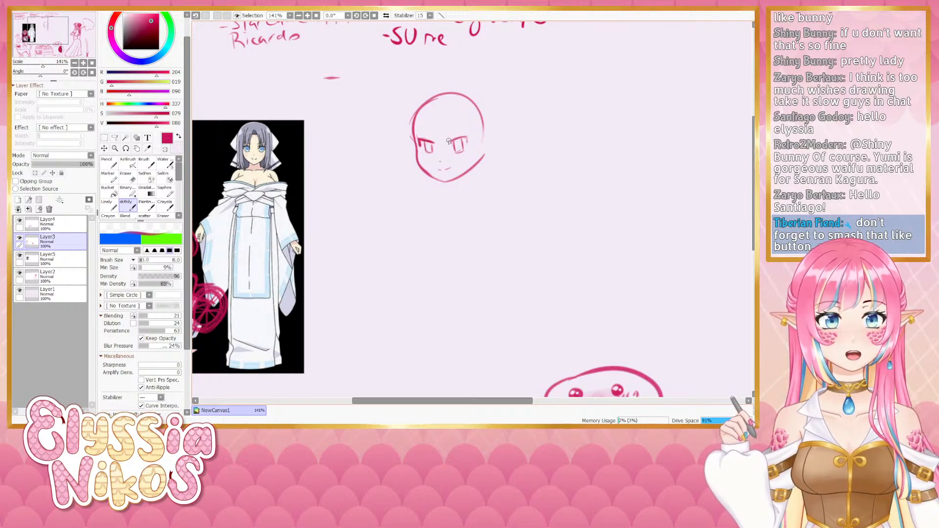
key("ctrl+z")
left_click_drag(448, 142, 460, 140)
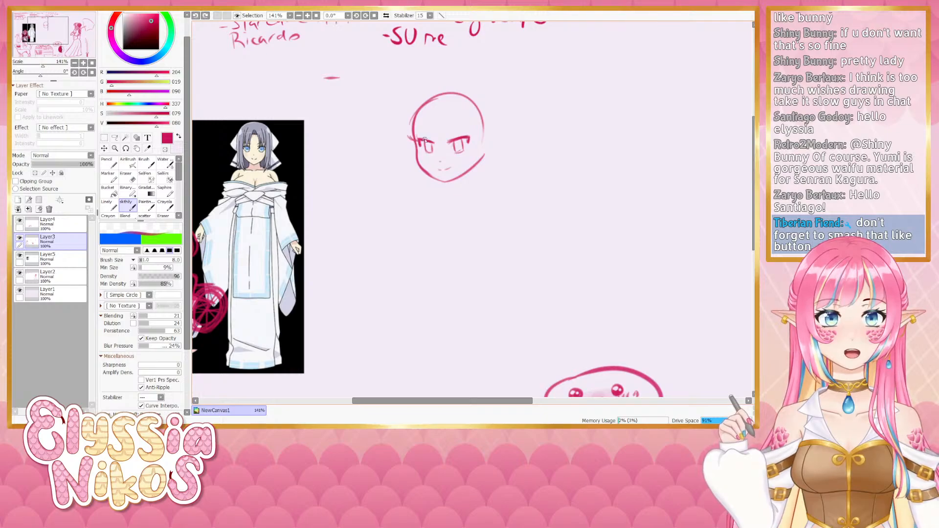
Move the reference image layer to the top of the layer stack and make Layer3 active
left_click_drag(354, 180, 458, 176)
left_click_drag(64, 256, 68, 222)
left_click_drag(433, 189, 432, 172)
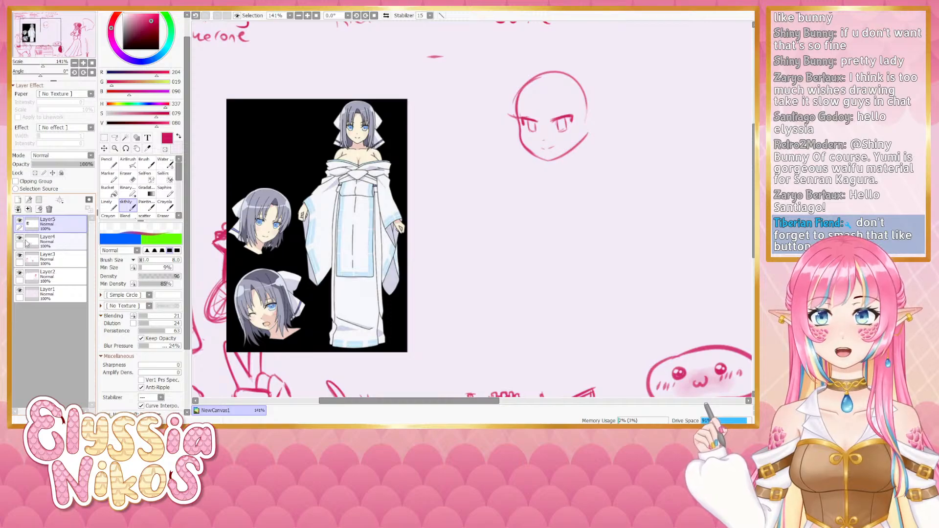
left_click(49, 258)
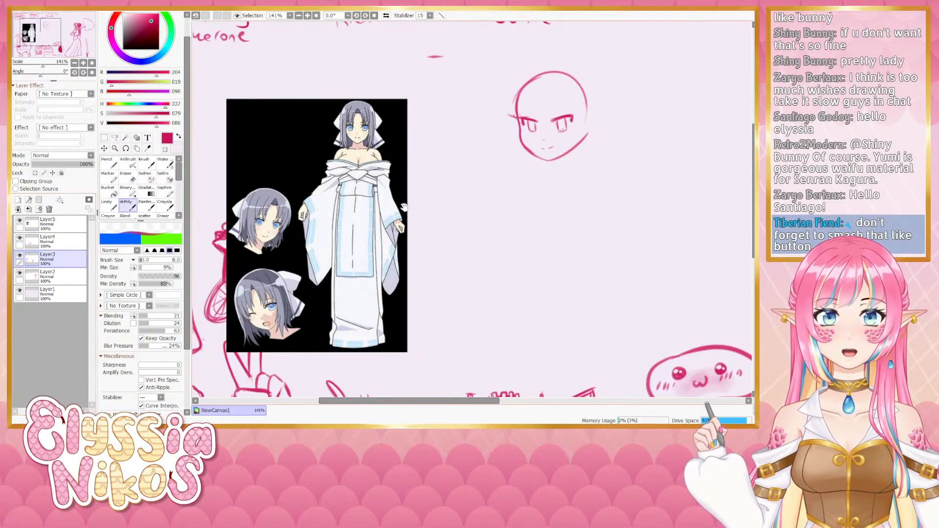
left_click_drag(404, 206, 355, 219)
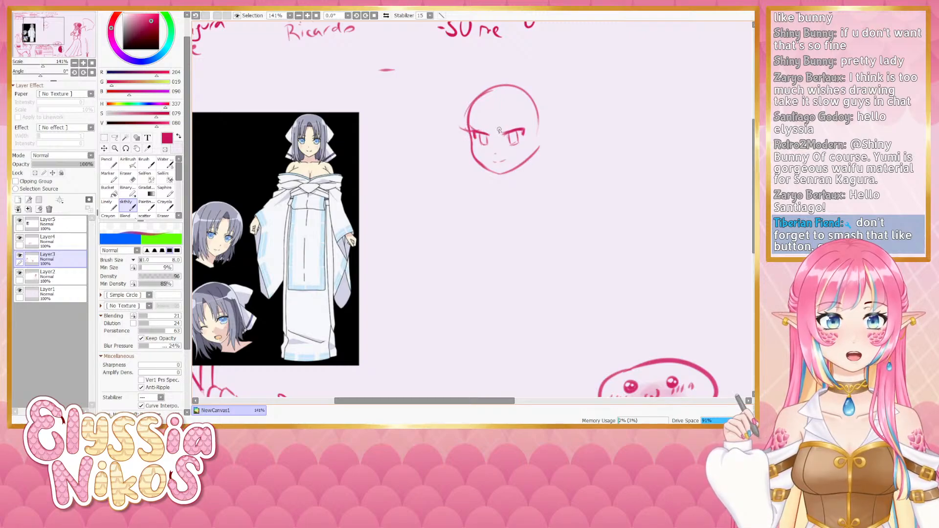
Try extra strokes around the inner right eyelid and undo back past the layer reordering
key("ctrl+z")
left_click_drag(498, 130, 511, 131)
key("ctrl+z")
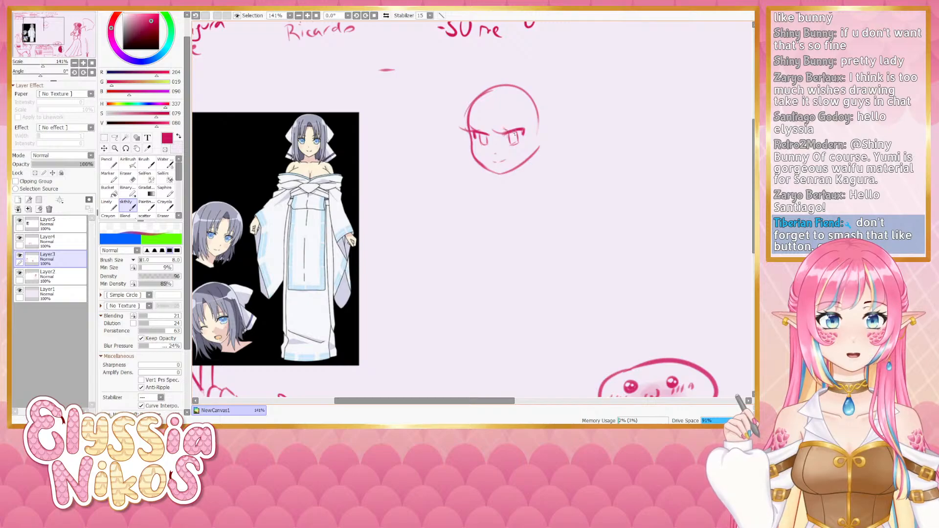
key("ctrl+z")
key("ctrl+z")
key("ctrl+z")
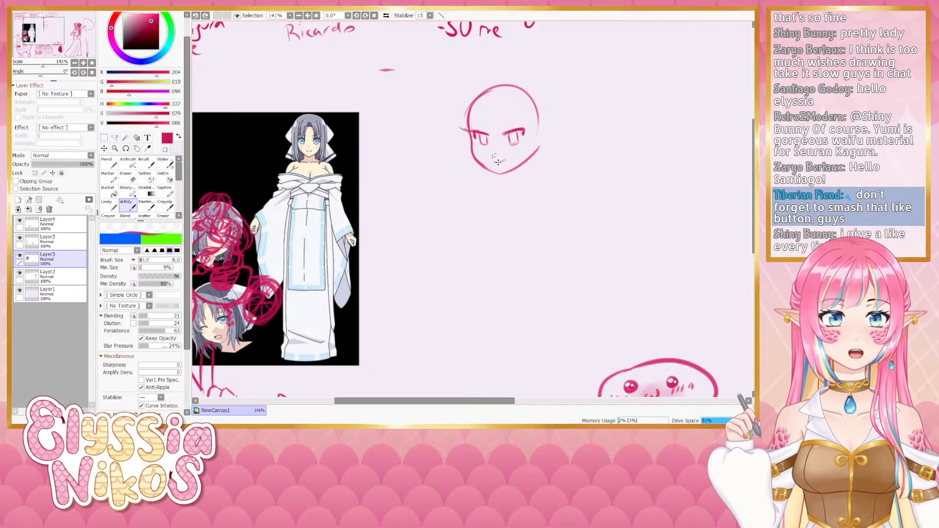
Place Layer5 with the reference images above Layer4 again and keep Layer3 active for sketching
left_click_drag(488, 169, 471, 170)
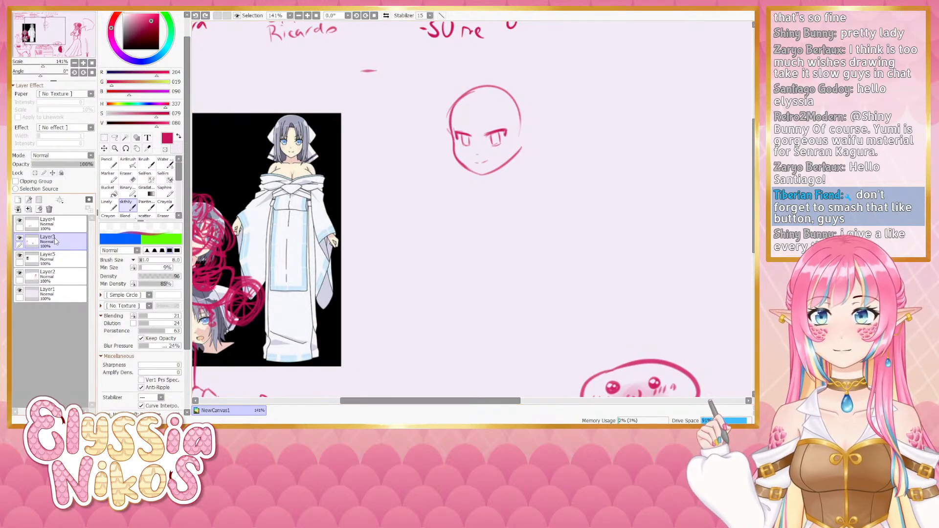
left_click_drag(54, 259, 65, 222)
left_click_drag(320, 211, 368, 218)
Erase the left side of the jaw and redraw it as a clean curve from cheek to chin
left_click(128, 177)
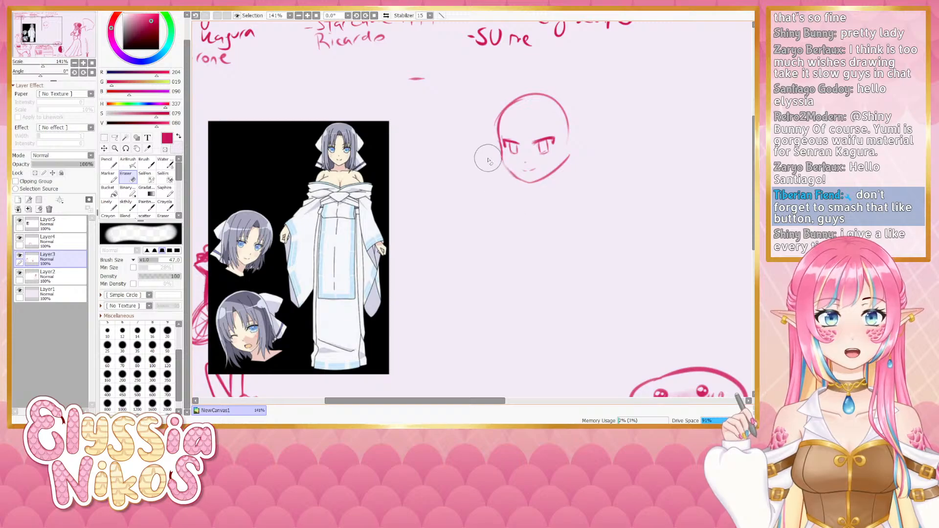
key("b")
left_click_drag(470, 229, 440, 227)
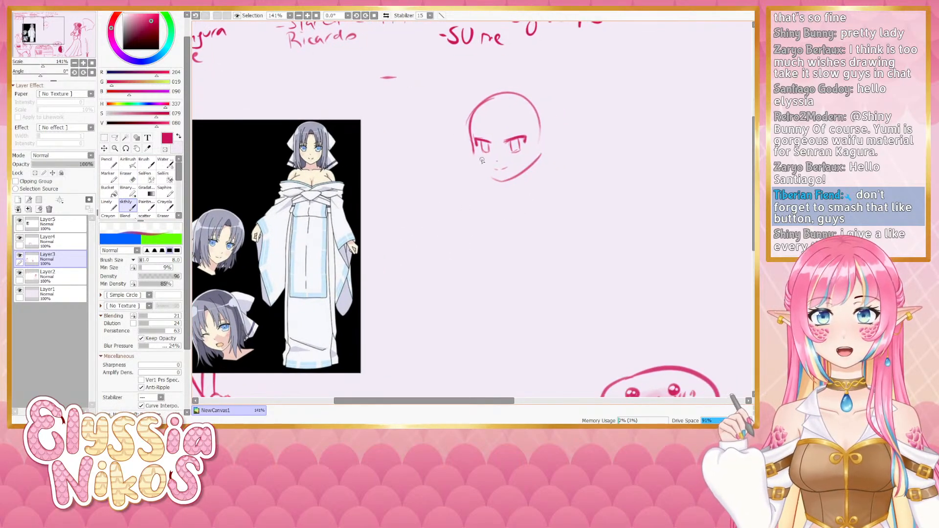
left_click_drag(476, 153, 502, 181)
key("ctrl+z")
key("ctrl+z")
key("ctrl+z")
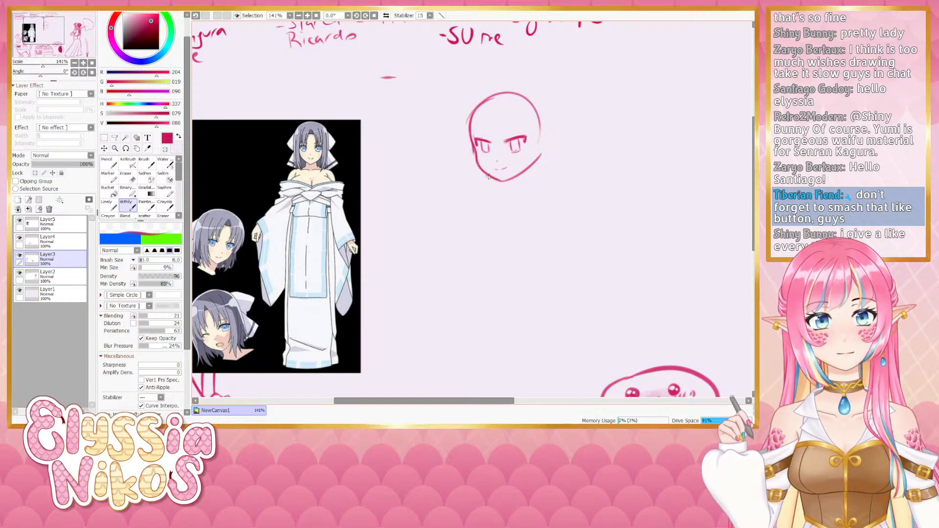
key("ctrl+z")
left_click_drag(475, 153, 502, 182)
key("ctrl+z")
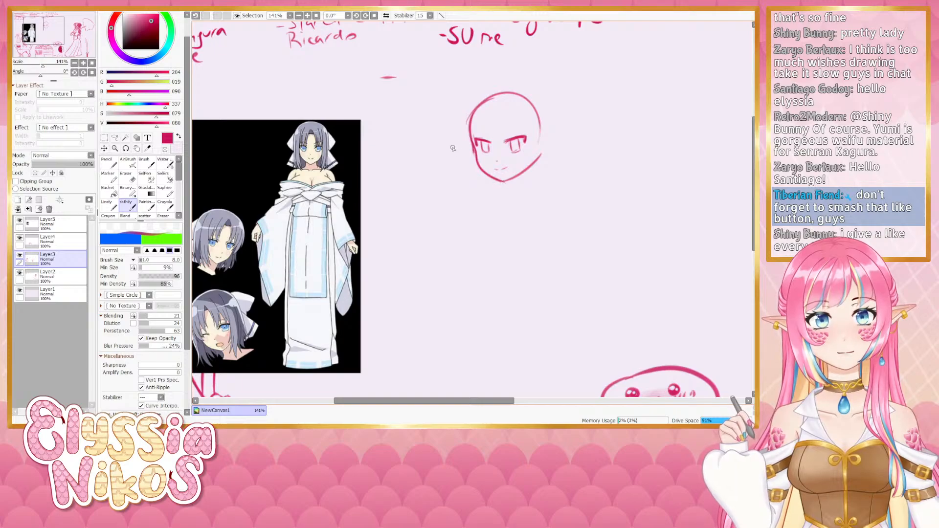
Reshape the right cheek and jaw with a size 6 brush and erase the old outer line end
key("e")
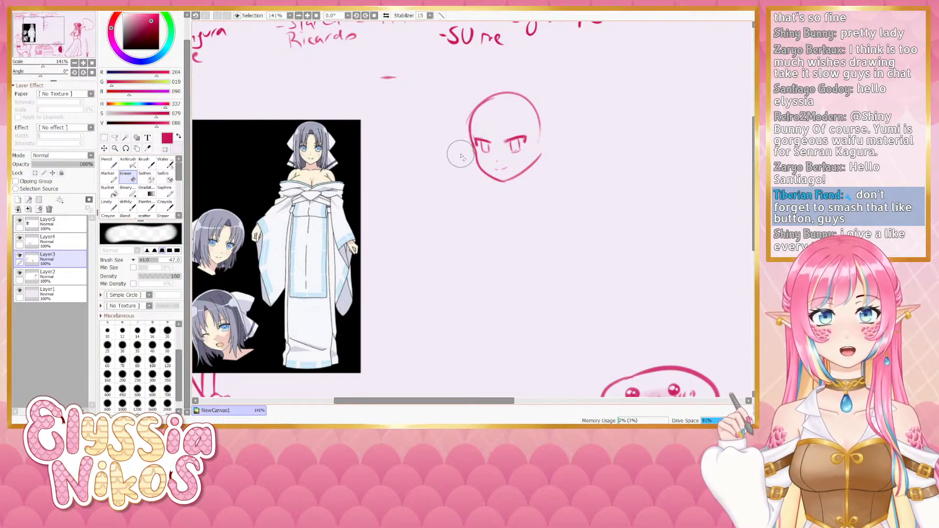
left_click(127, 209)
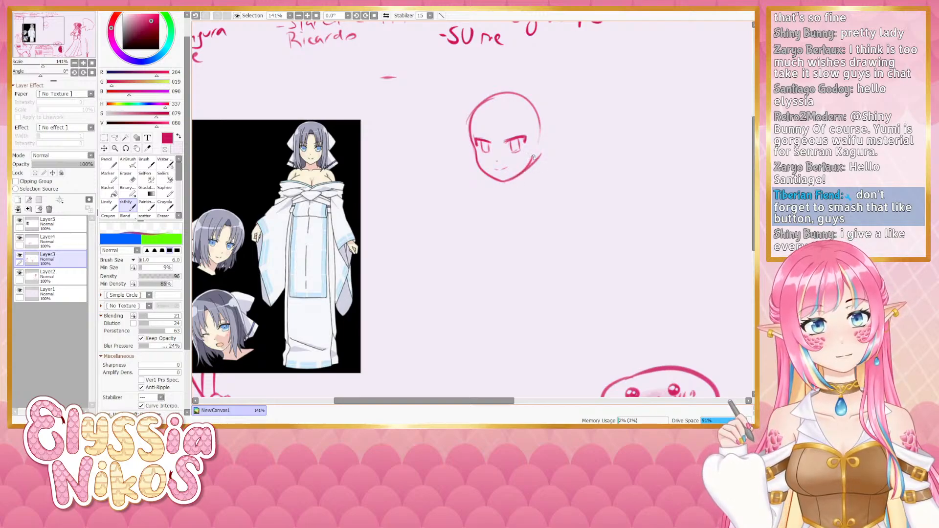
key("e")
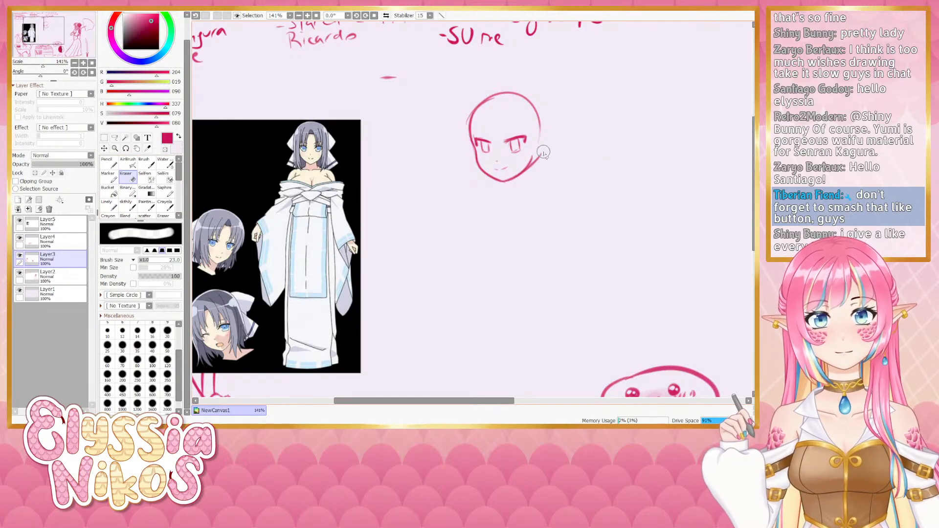
left_click(131, 207)
Sketch the neck below the head with one line from the right jaw and one from the chin
left_click_drag(500, 211, 485, 193)
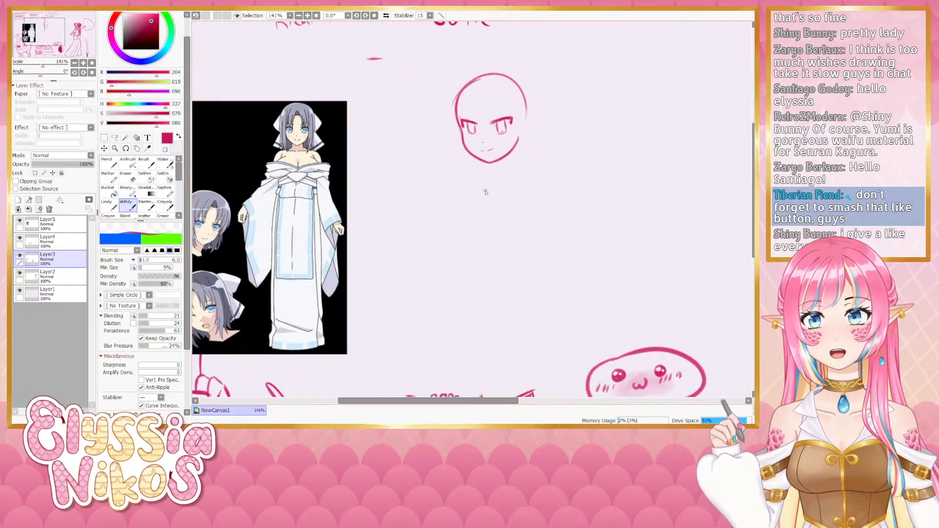
mouse_move(522, 137)
left_mouse_down()
mouse_move(530, 171)
mouse_move(524, 163)
mouse_move(502, 181)
left_mouse_up()
key("ctrl+z")
key("ctrl+z")
key("ctrl+z")
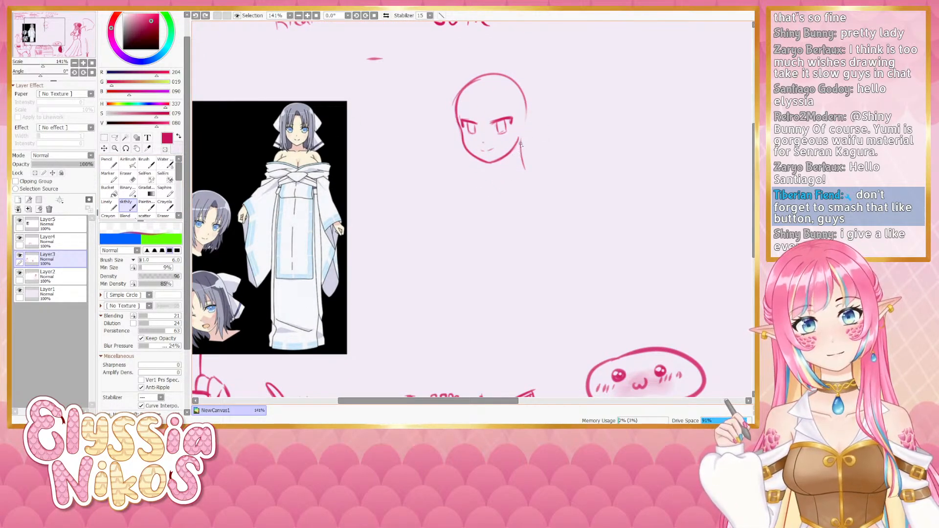
left_click_drag(523, 137, 518, 171)
key("ctrl+z")
left_click_drag(521, 133, 514, 179)
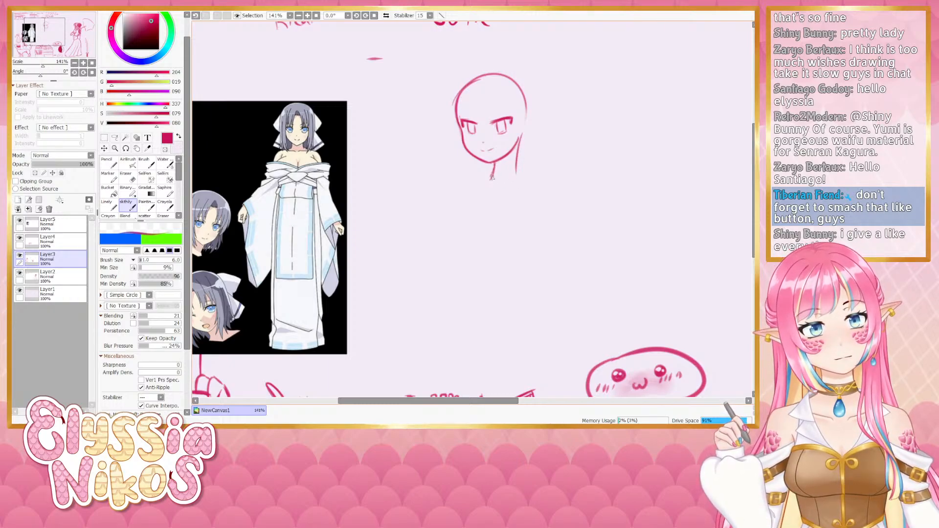
left_click_drag(520, 138, 516, 176)
key("ctrl+z")
key("ctrl+z")
Sketch the shoulders and collarbones extending from both sides of the neck
mouse_move(520, 137)
left_mouse_down()
mouse_move(500, 194)
mouse_move(518, 178)
mouse_move(448, 198)
left_mouse_up()
mouse_move(518, 177)
left_mouse_down()
mouse_move(550, 192)
mouse_move(560, 215)
mouse_move(469, 182)
mouse_move(490, 178)
mouse_move(450, 198)
left_mouse_up()
key("ctrl+z")
key("ctrl+z")
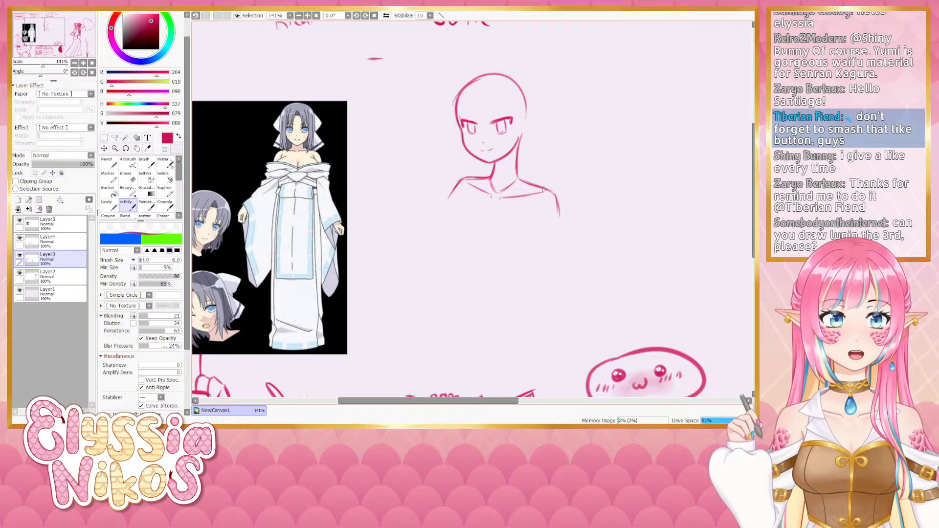
Sketch the torso sides below the shoulders and a light curved guide for the lower edge of the chest
scroll(461, 239, "down", 1)
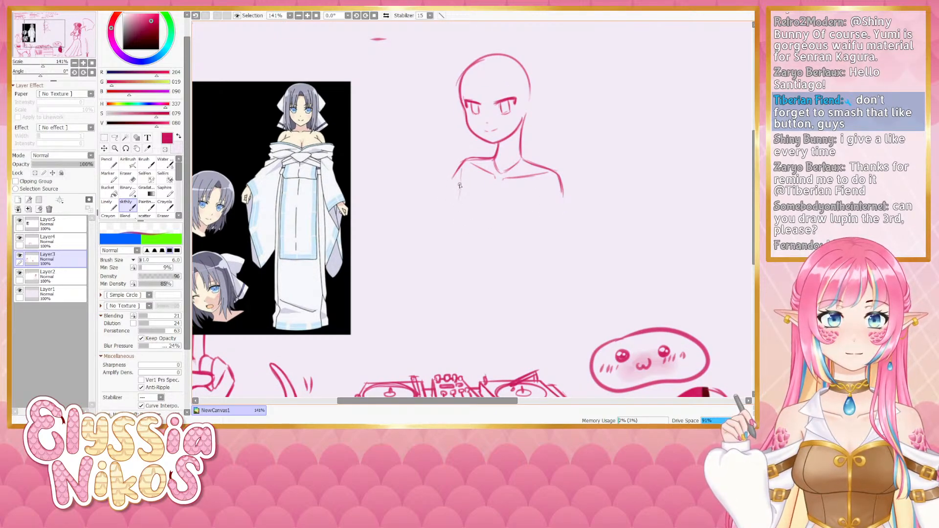
left_click_drag(463, 165, 453, 232)
mouse_move(557, 172)
left_mouse_down()
mouse_move(557, 197)
mouse_move(518, 248)
left_mouse_up()
mouse_move(461, 201)
left_mouse_down()
mouse_move(460, 244)
mouse_move(526, 247)
left_mouse_up()
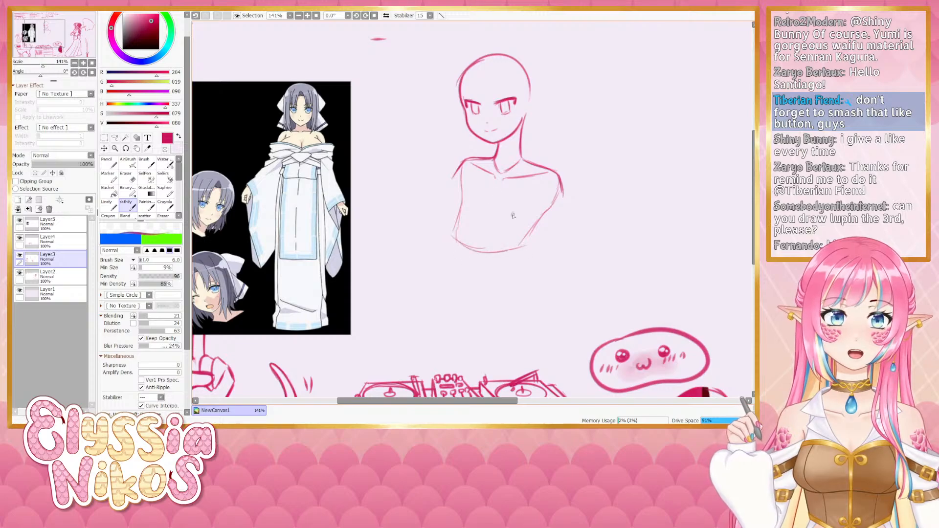
mouse_move(551, 177)
left_mouse_down()
mouse_move(539, 216)
mouse_move(550, 234)
left_mouse_up()
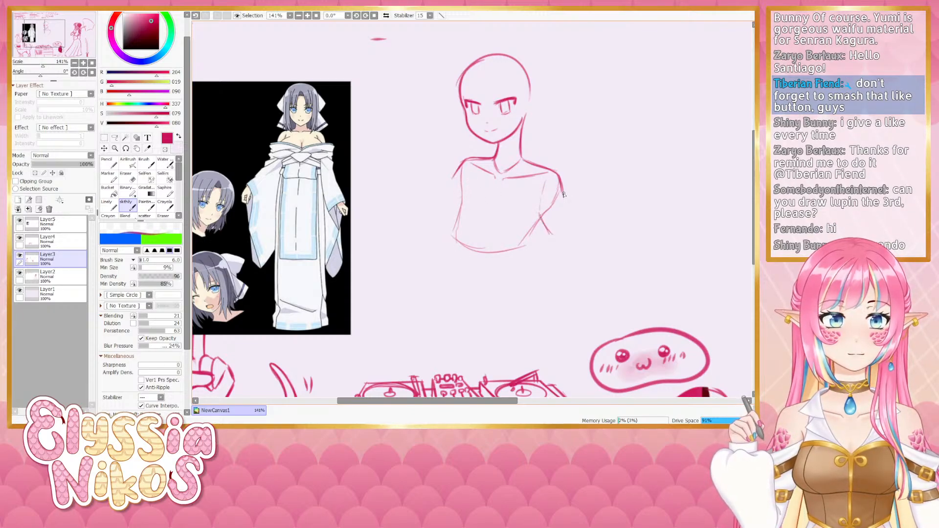
Sketch the upper arms down from both shoulders and a curve for the outer chest beside the left arm
left_click_drag(562, 192, 564, 230)
left_click_drag(462, 195, 442, 206)
mouse_move(453, 174)
left_mouse_down()
mouse_move(440, 197)
mouse_move(467, 159)
mouse_move(442, 200)
left_mouse_up()
left_click_drag(450, 176, 441, 201)
left_click_drag(538, 212, 544, 210)
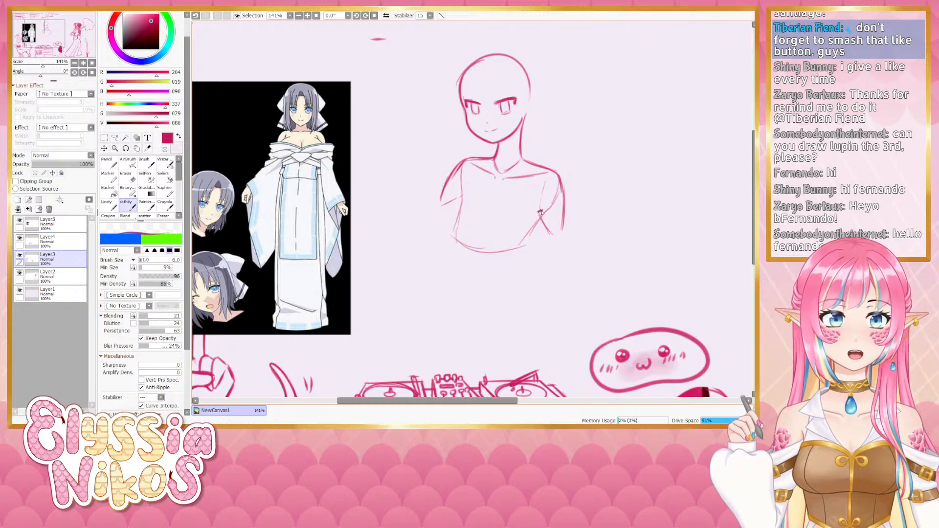
left_click_drag(460, 187, 436, 221)
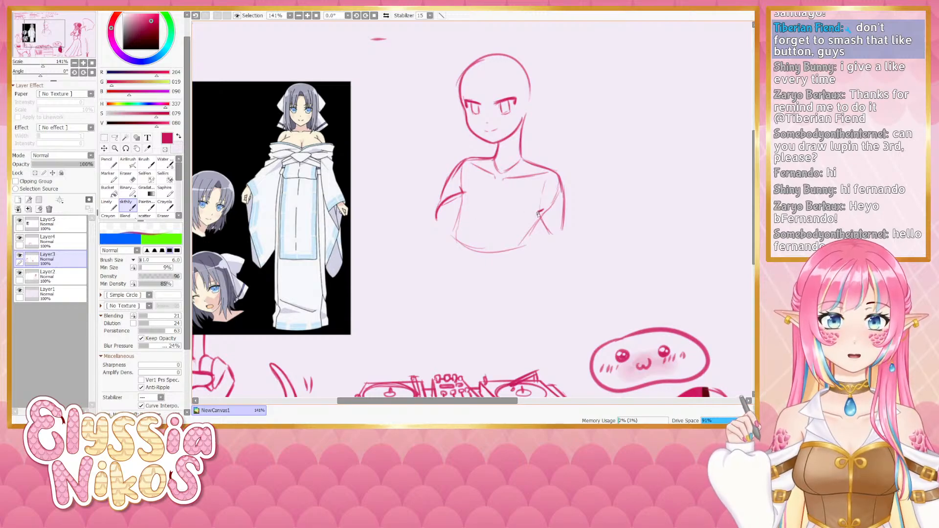
Sketch the inner chest curve and refine the short strokes at its upper end and along the left outer edge
mouse_move(496, 203)
left_mouse_down()
mouse_move(473, 211)
mouse_move(465, 235)
left_mouse_up()
key("ctrl+z")
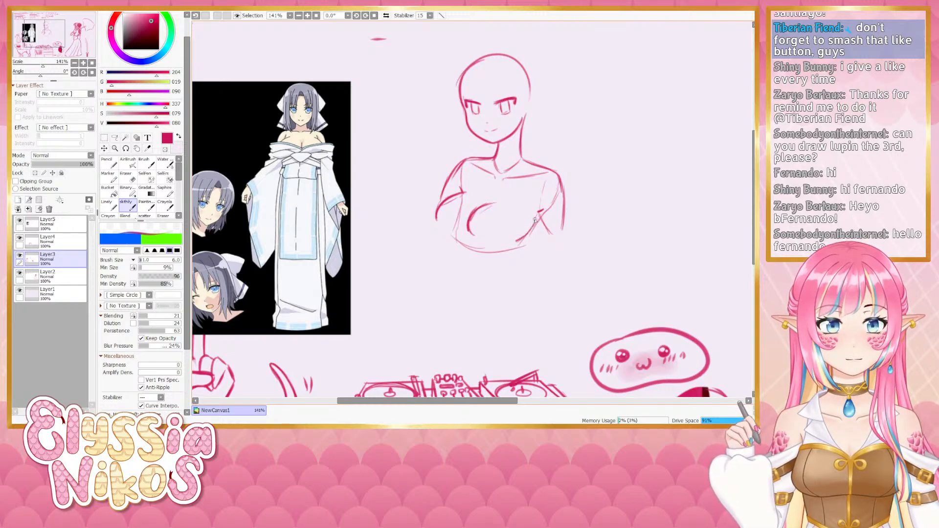
left_click_drag(436, 210, 439, 224)
key("ctrl+z")
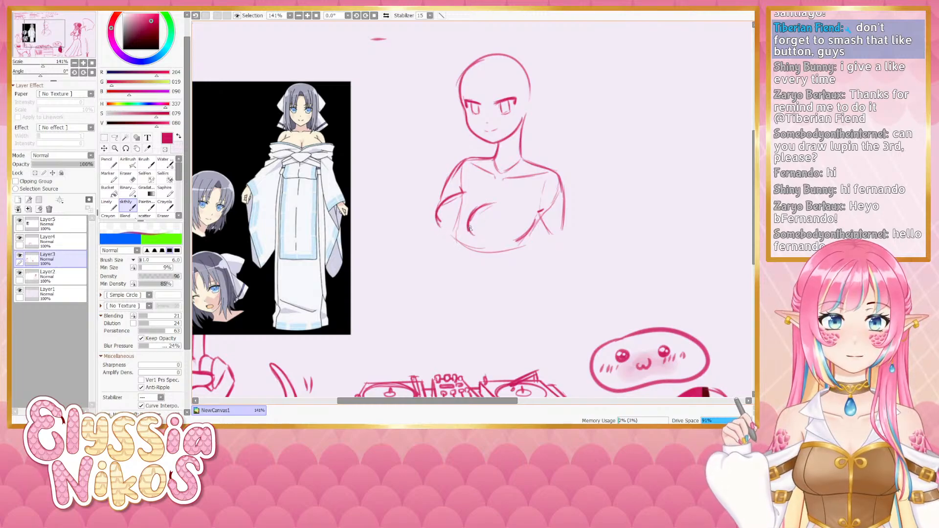
key("ctrl+z")
key("ctrl+y")
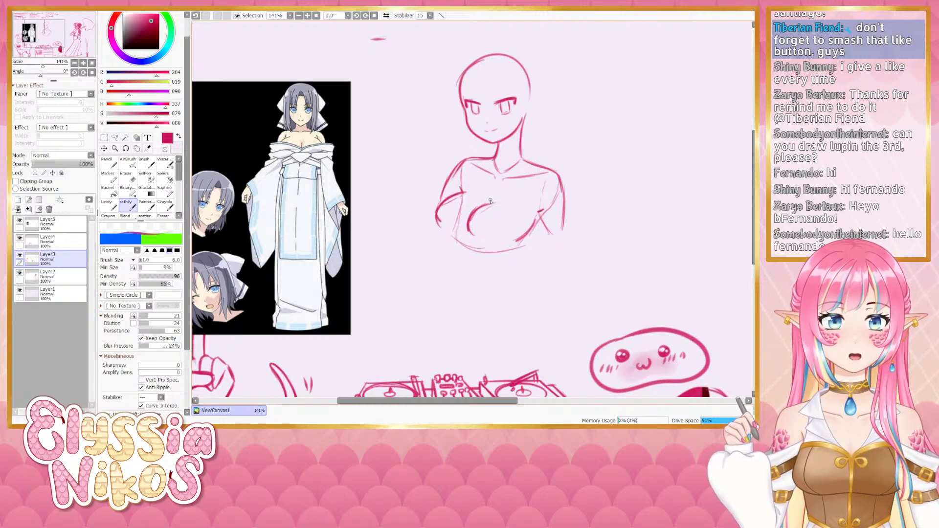
mouse_move(491, 203)
left_mouse_down()
mouse_move(464, 226)
mouse_move(473, 237)
mouse_move(498, 211)
mouse_move(476, 215)
mouse_move(496, 205)
mouse_move(485, 209)
left_mouse_up()
Lighten the left outer chest line with a size 14 eraser and sketch the robe's off-shoulder neckline across the chest to both arms
key("e")
key("bracketright")
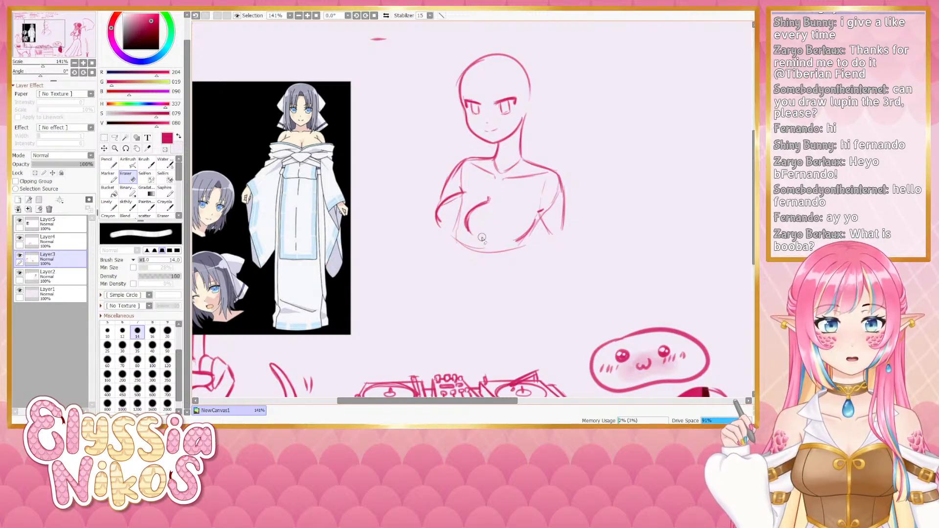
left_click(130, 205)
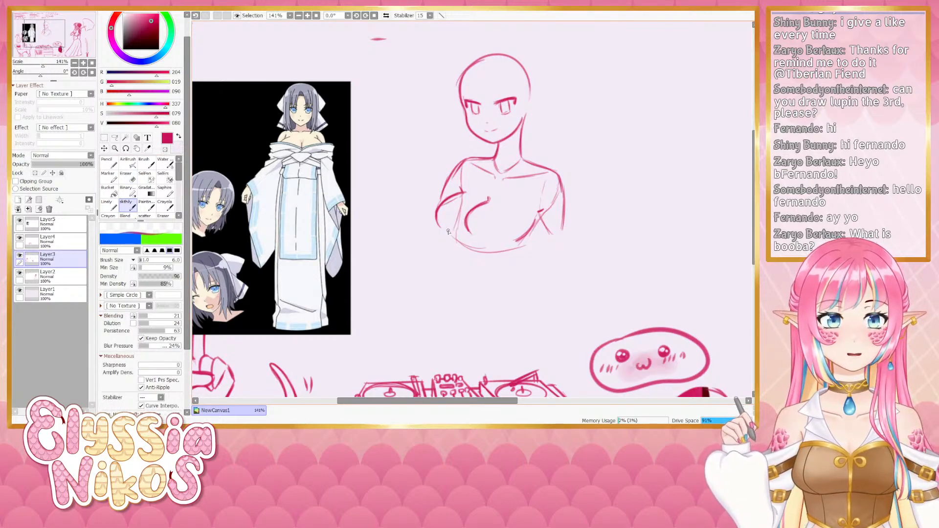
mouse_move(433, 200)
left_mouse_down()
mouse_move(471, 231)
mouse_move(467, 225)
mouse_move(527, 226)
left_mouse_up()
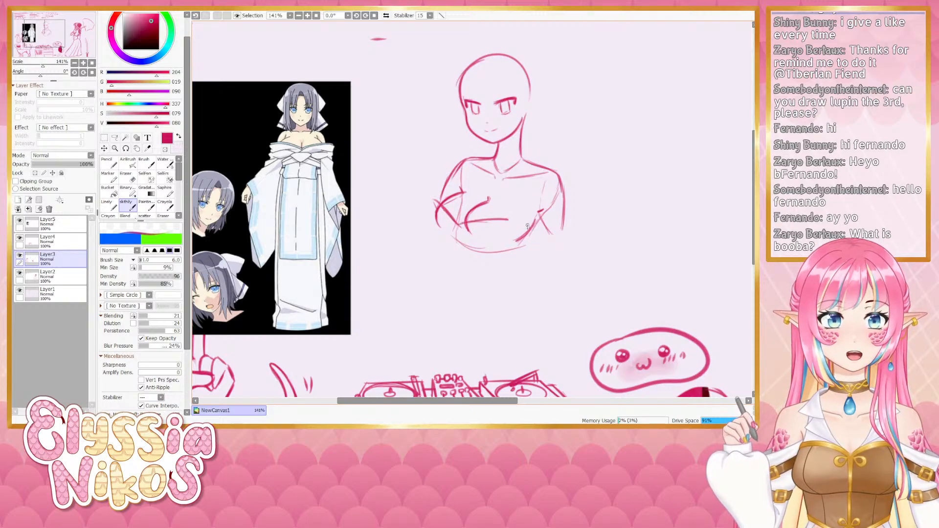
left_click_drag(463, 223, 576, 226)
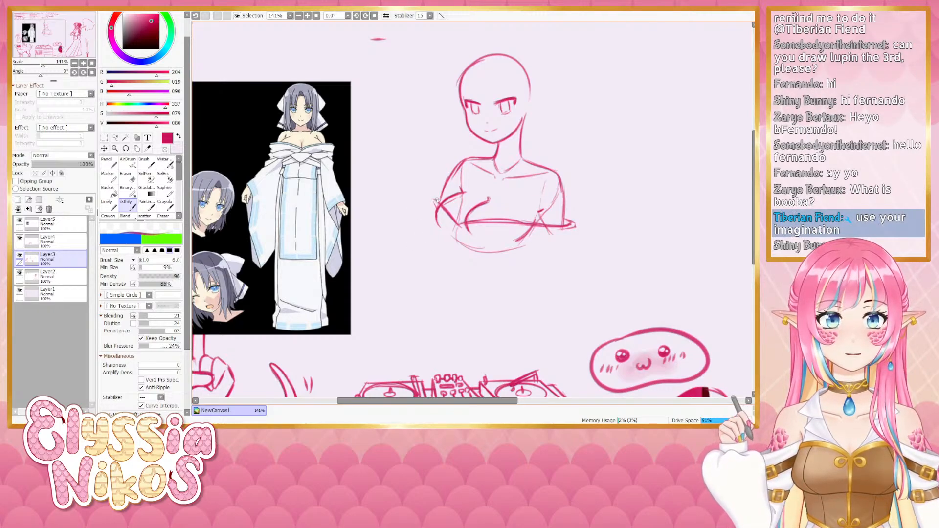
left_click_drag(439, 195, 440, 200)
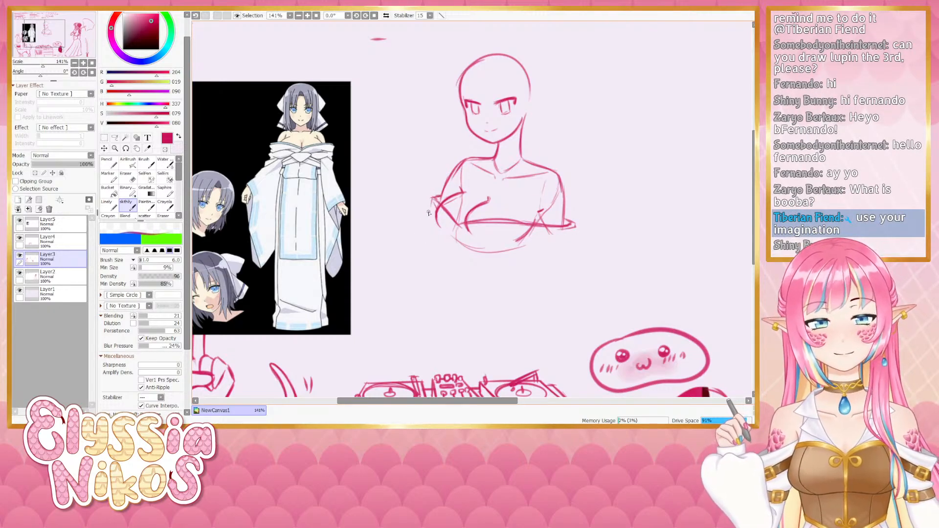
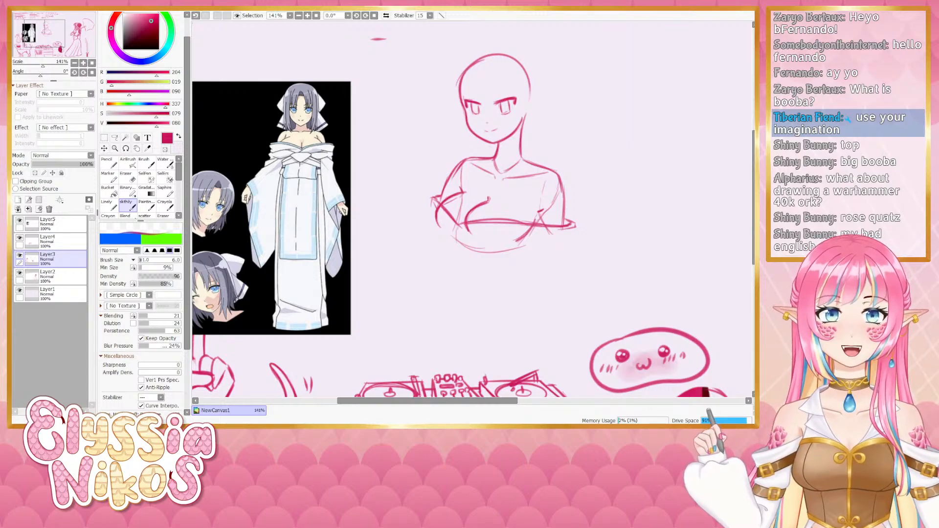
Write "-acrocanthosaurus bb" as a new entry in the request list on Layer2 using the Linely brush at size 7
mouse_move(368, 181)
left_mouse_down()
mouse_move(460, 309)
mouse_move(377, 177)
left_mouse_up()
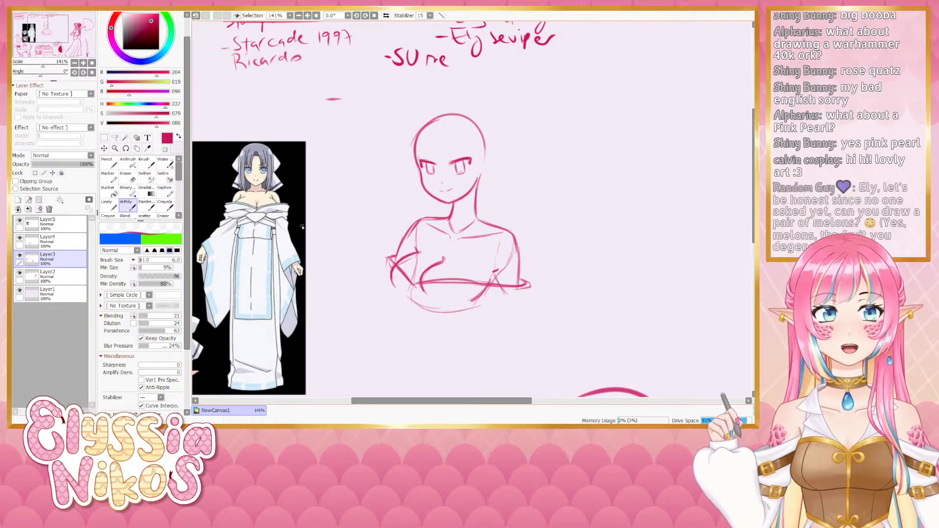
left_click(68, 277)
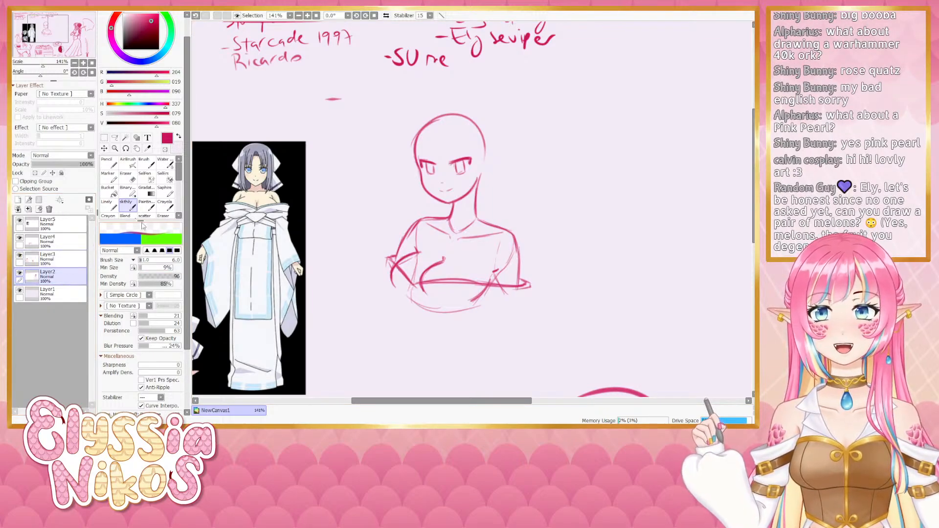
left_click(106, 204)
mouse_move(538, 85)
left_mouse_down()
mouse_move(493, 184)
mouse_move(425, 232)
left_mouse_up()
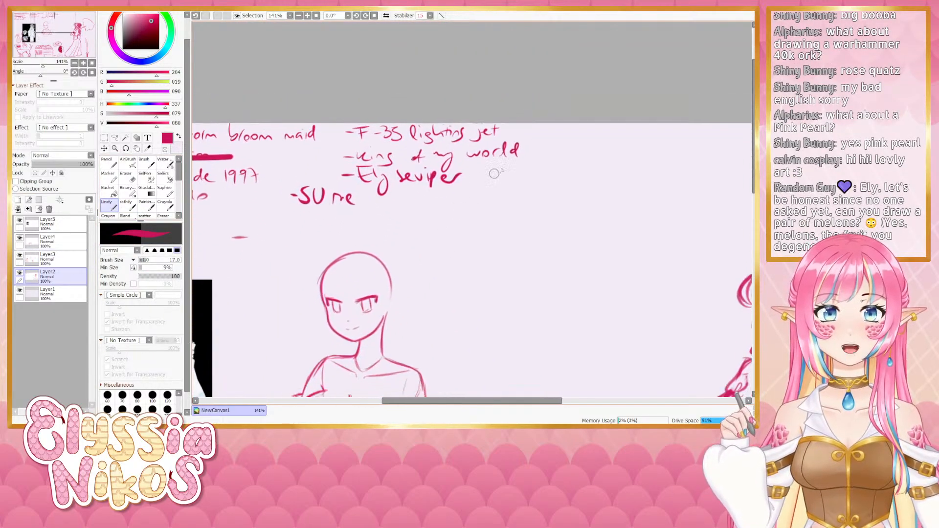
mouse_move(515, 122)
left_mouse_down()
mouse_move(455, 120)
mouse_move(473, 129)
left_mouse_up()
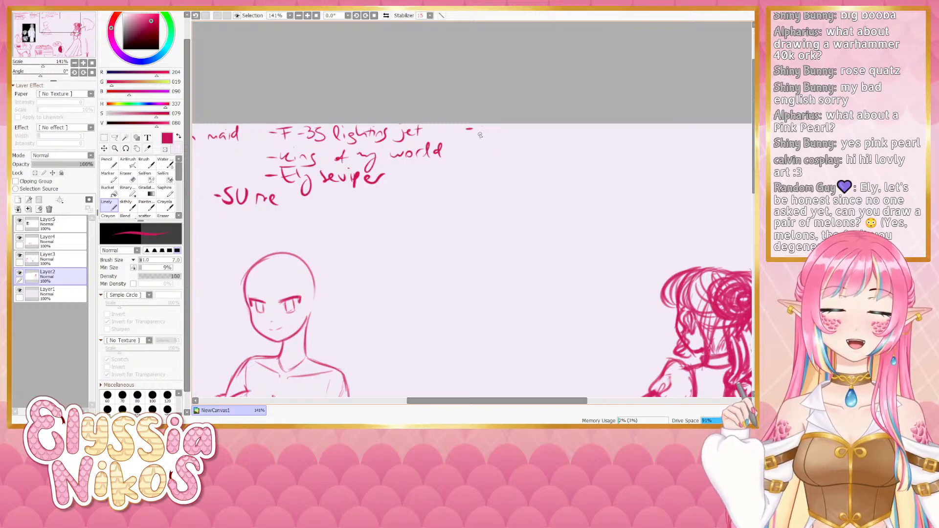
mouse_move(483, 128)
left_mouse_down()
mouse_move(491, 127)
mouse_move(487, 138)
mouse_move(501, 129)
mouse_move(614, 134)
left_mouse_up()
key("ctrl+z")
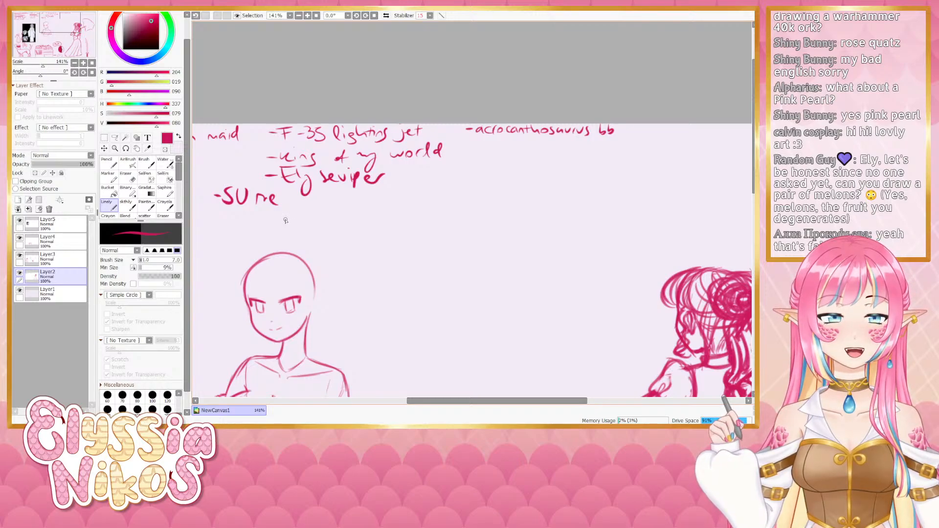
Doodle a tiny bunny head in the blank space beside the smiling blob and undo the ear strokes
left_click(74, 64)
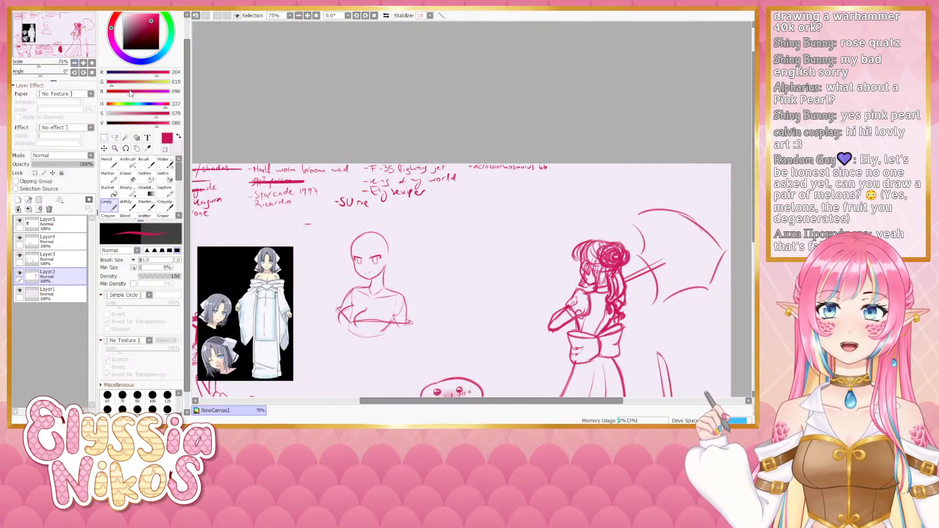
left_click_drag(332, 201, 433, 157)
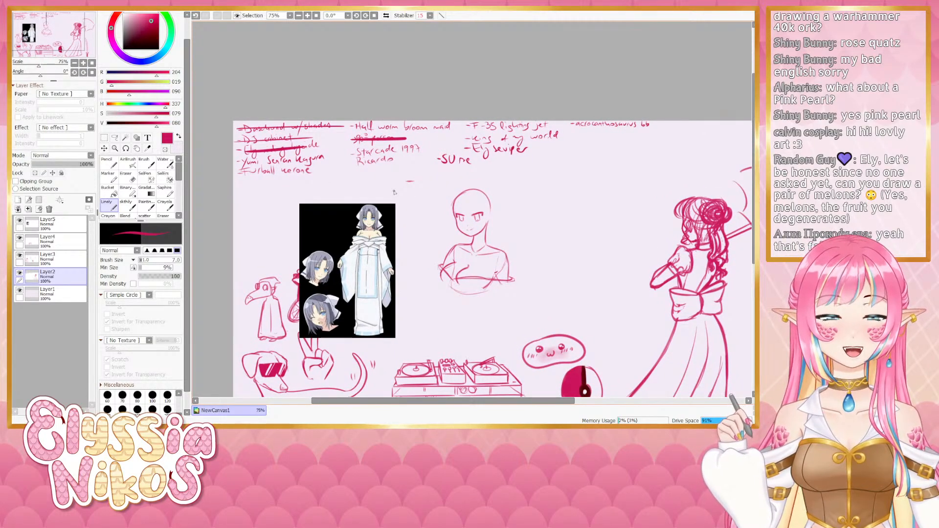
mouse_move(550, 245)
left_mouse_down()
mouse_move(462, 132)
mouse_move(421, 54)
left_mouse_up()
left_click_drag(485, 169, 447, 157)
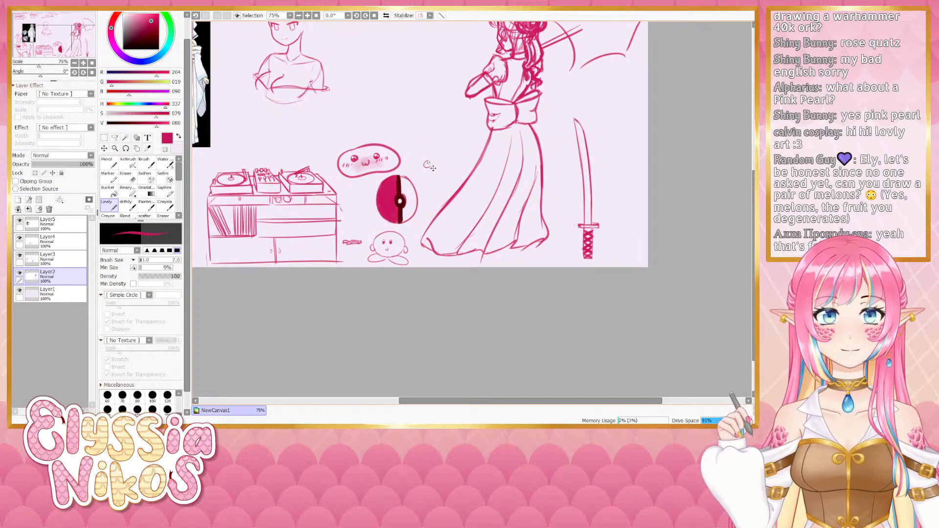
left_click_drag(418, 152, 424, 160)
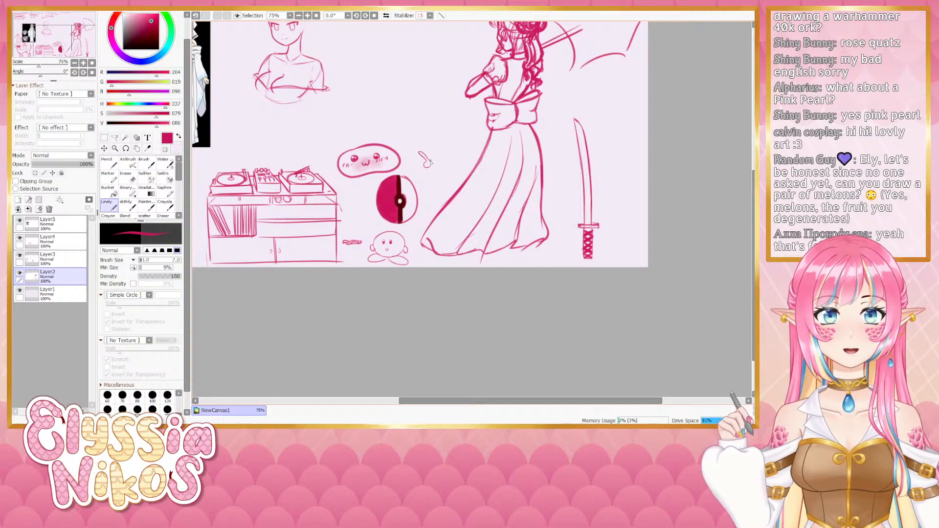
key("ctrl+z")
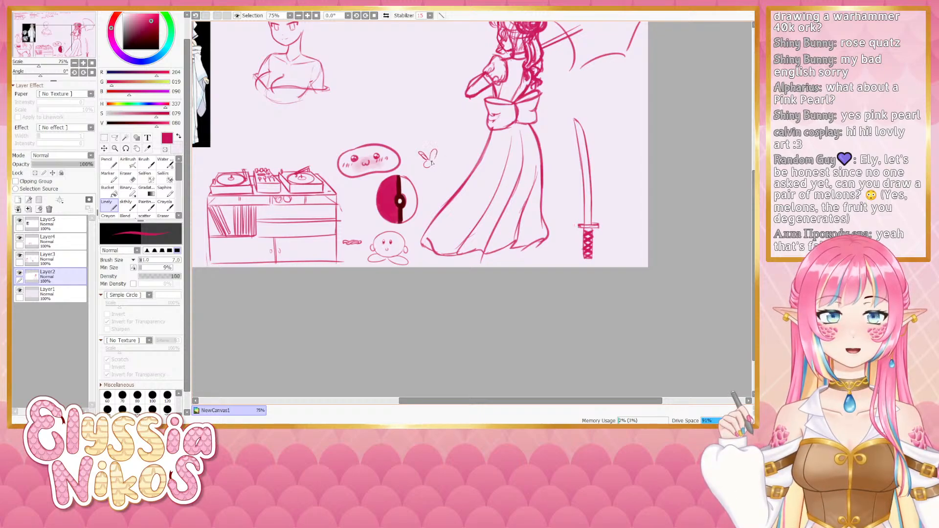
key("ctrl+z")
key("ctrl+z")
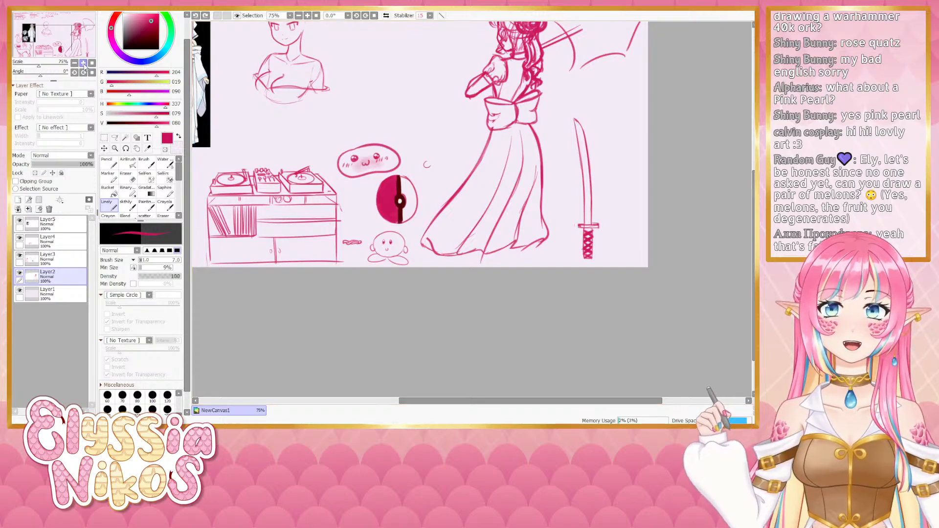
Draw the tiny bunny's drooping ear, body and tail around the head circle, undoing misplaced strokes
scroll(434, 172, "up", 2)
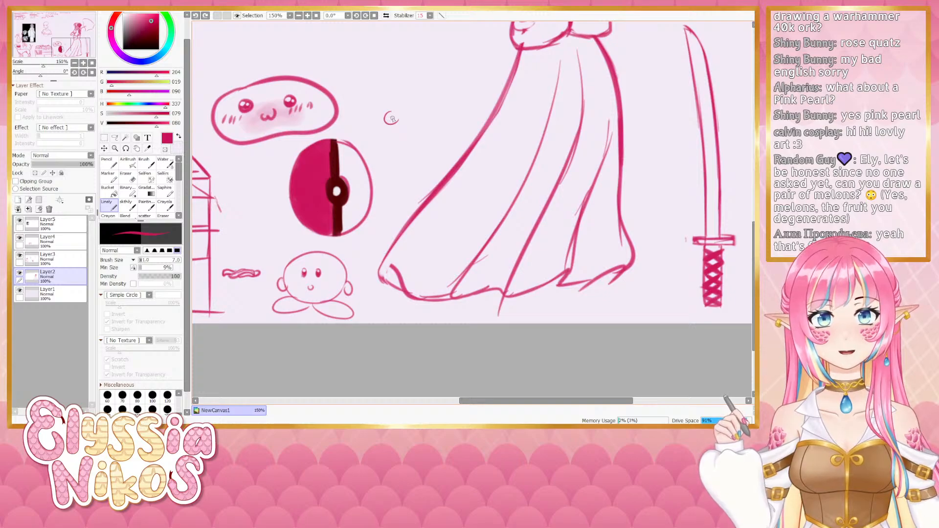
mouse_move(389, 119)
left_mouse_down()
mouse_move(395, 126)
mouse_move(400, 117)
mouse_move(408, 141)
mouse_move(406, 120)
mouse_move(388, 114)
mouse_move(422, 126)
mouse_move(412, 135)
mouse_move(425, 117)
mouse_move(404, 138)
mouse_move(409, 133)
mouse_move(391, 135)
left_mouse_up()
key("ctrl+z")
key("ctrl+z")
key("ctrl+z")
left_click(391, 119)
key("ctrl+z")
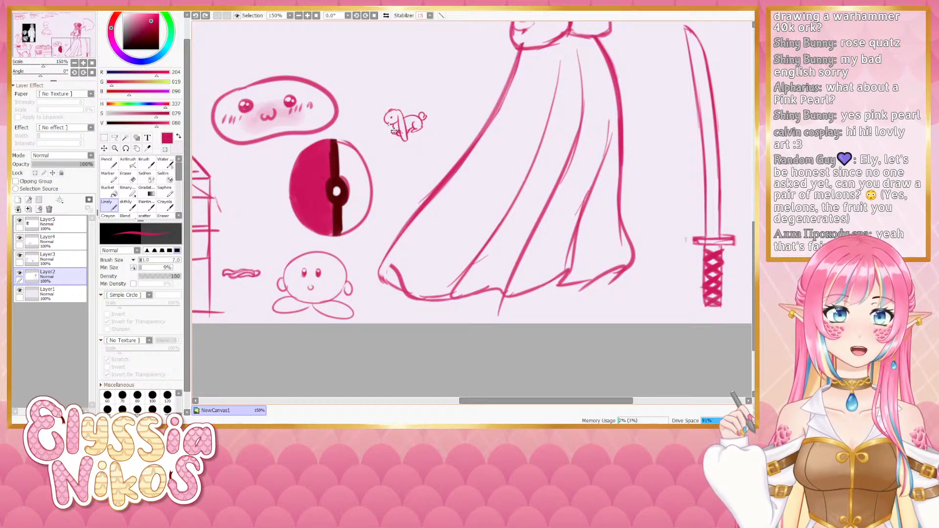
Reduce the brush to size 4 and redraw the tiny bunny's front legs
key("bracketleft")
key("bracketleft")
key("bracketleft")
key("bracketleft")
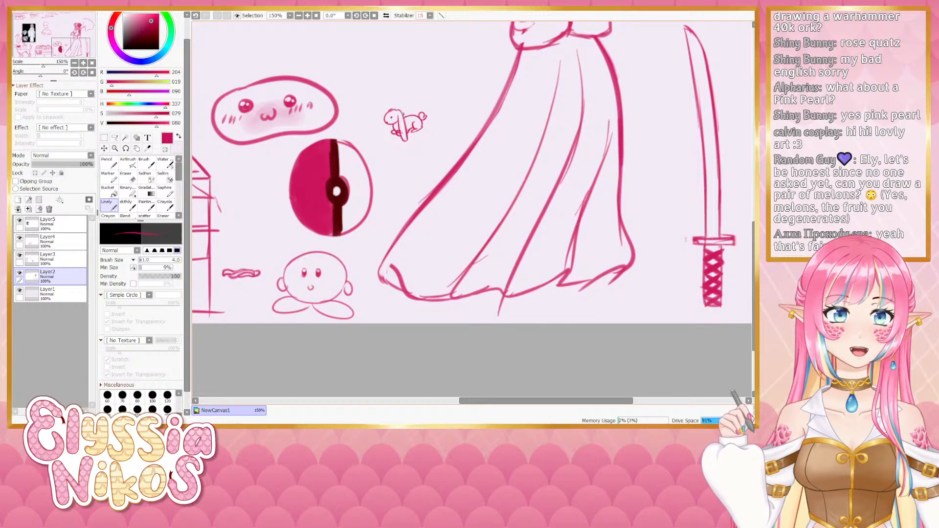
left_click_drag(390, 126, 392, 138)
key("ctrl+z")
key("ctrl+z")
left_click_drag(447, 255, 434, 281)
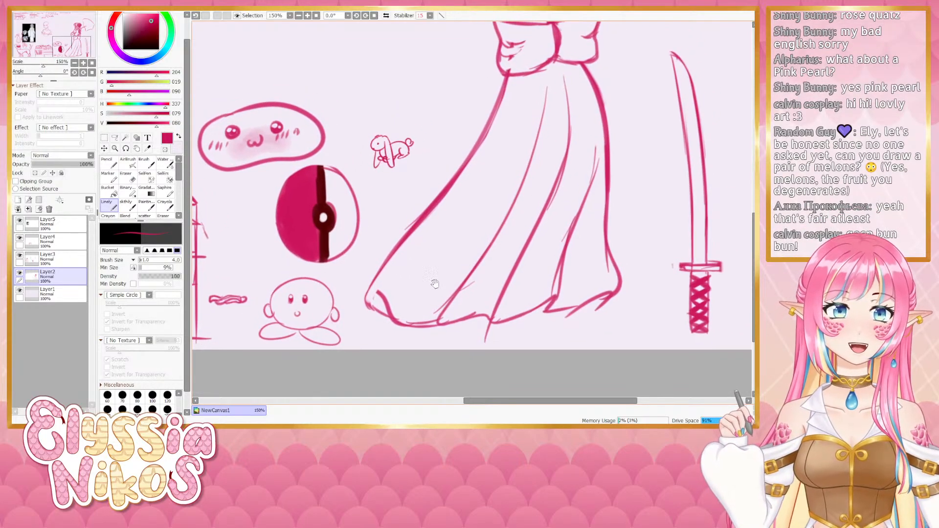
Write "-Lupin the third" below the acrocanthosaurus entry in the request list
left_click(74, 63)
left_click(73, 64)
left_click_drag(344, 152, 341, 293)
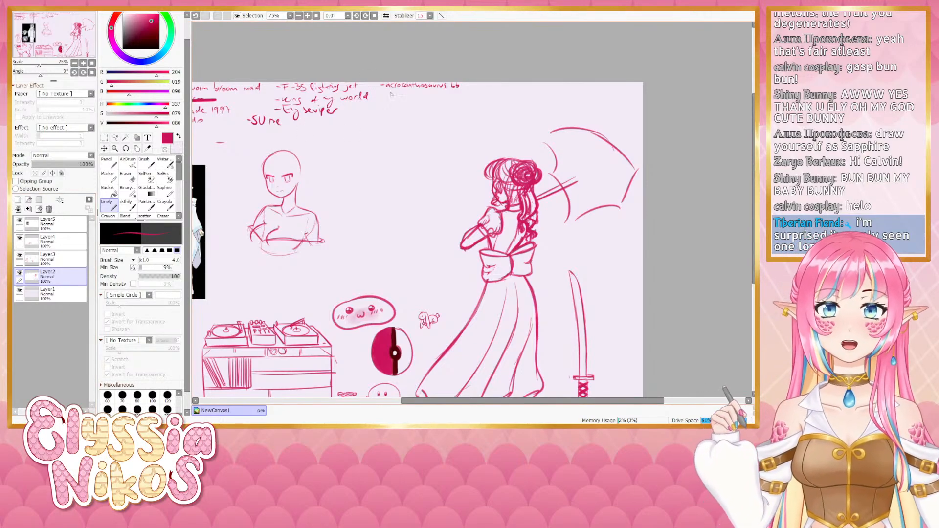
mouse_move(380, 92)
left_mouse_down()
mouse_move(392, 101)
mouse_move(463, 92)
left_mouse_up()
left_click_drag(467, 90, 465, 96)
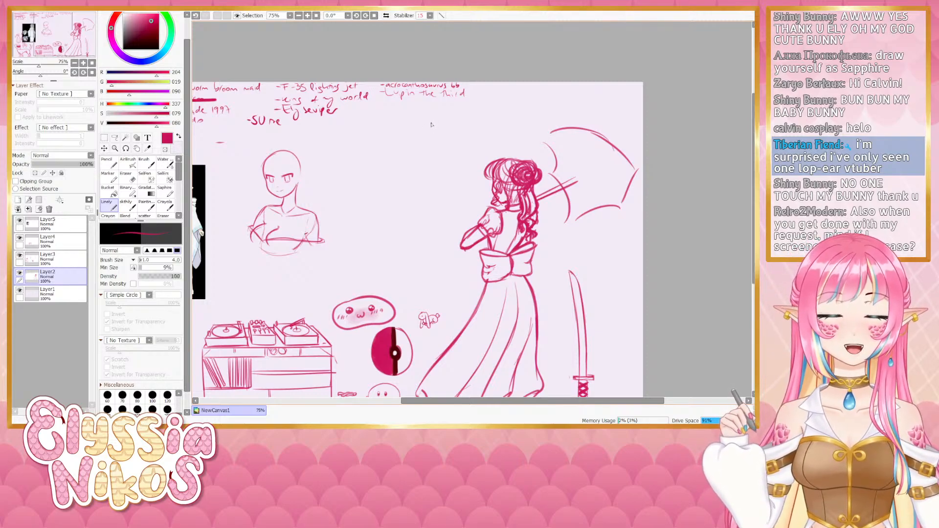
Identify the character sketch's layer by toggling layer visibility, make Layer3 active and set the sketching brush to size 5
key("Page_Up")
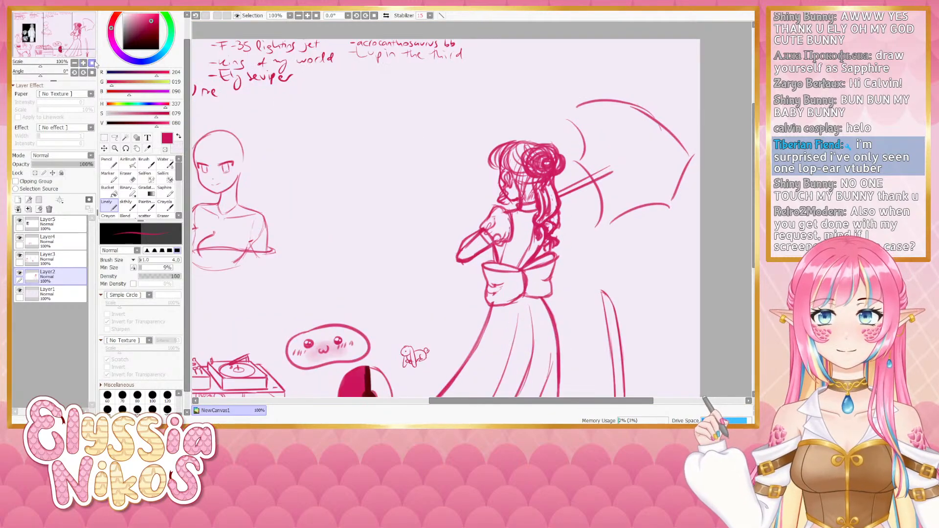
left_click_drag(275, 198, 416, 164)
left_click_drag(345, 176, 358, 173)
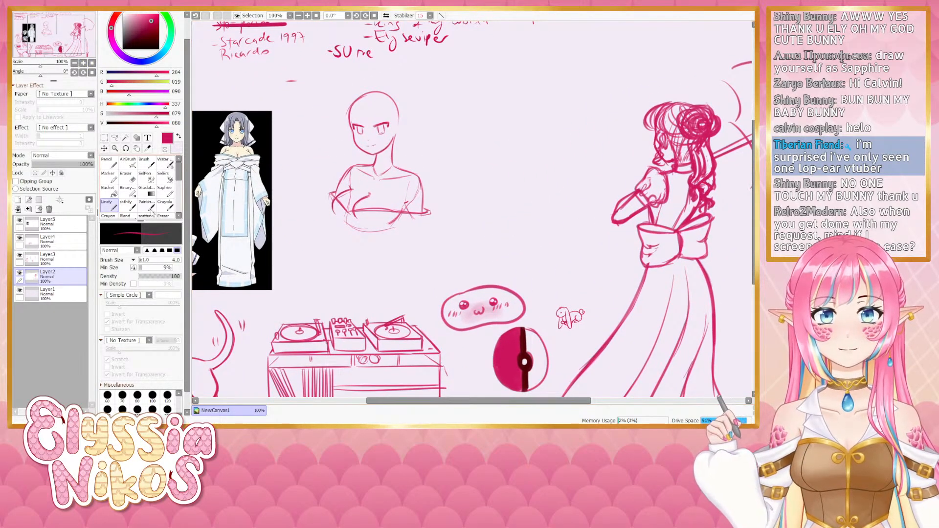
left_click(125, 204)
left_click(20, 273)
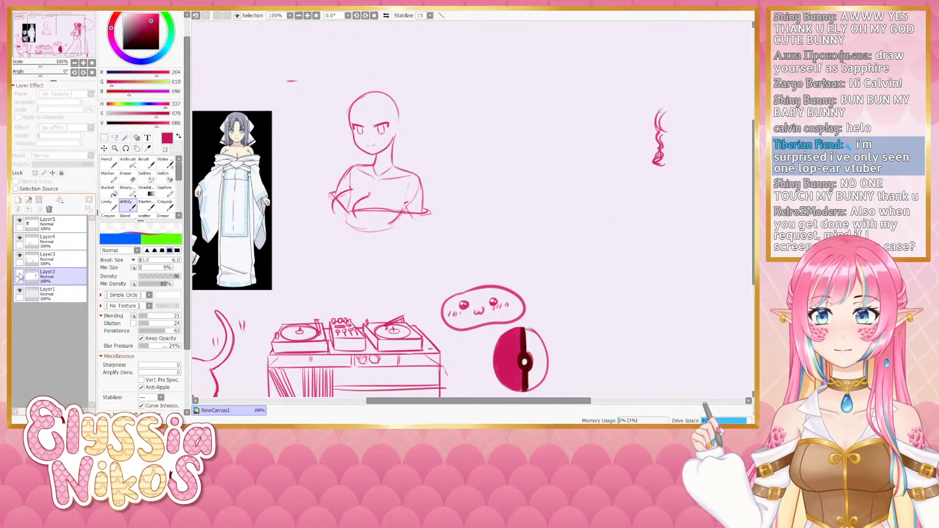
left_click(19, 272)
left_click(20, 255)
left_click(19, 254)
left_click(49, 258)
key("bracketleft")
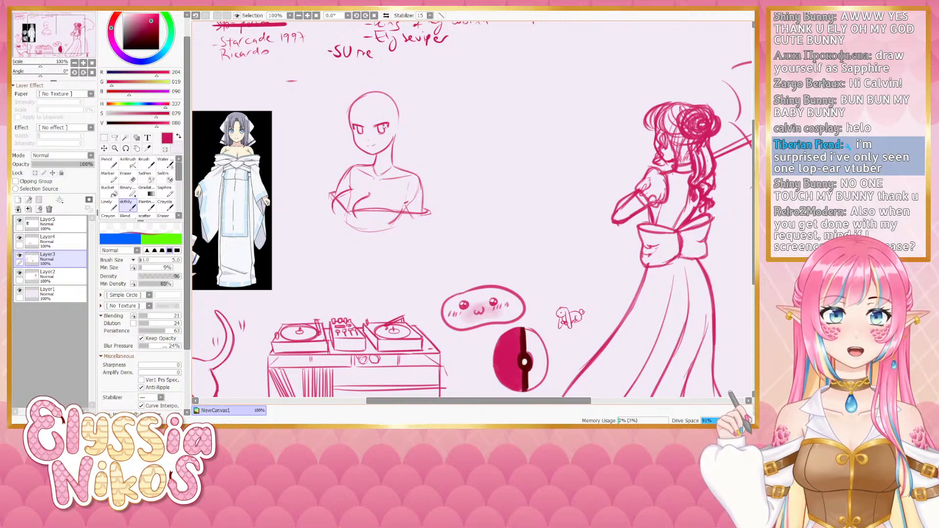
Sketch the robe's off-shoulder band across the character's chest and around the outer arm, redoing the misplaced strokes
key("e")
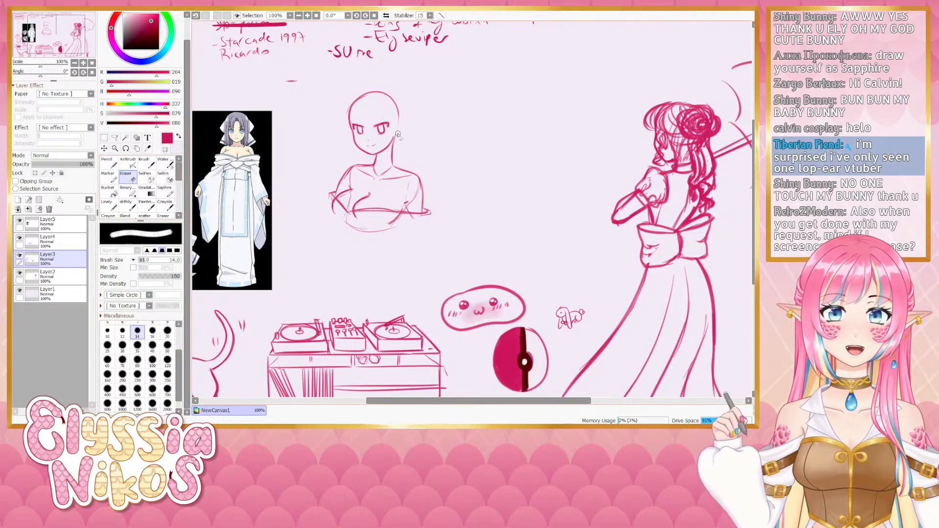
left_click(130, 206)
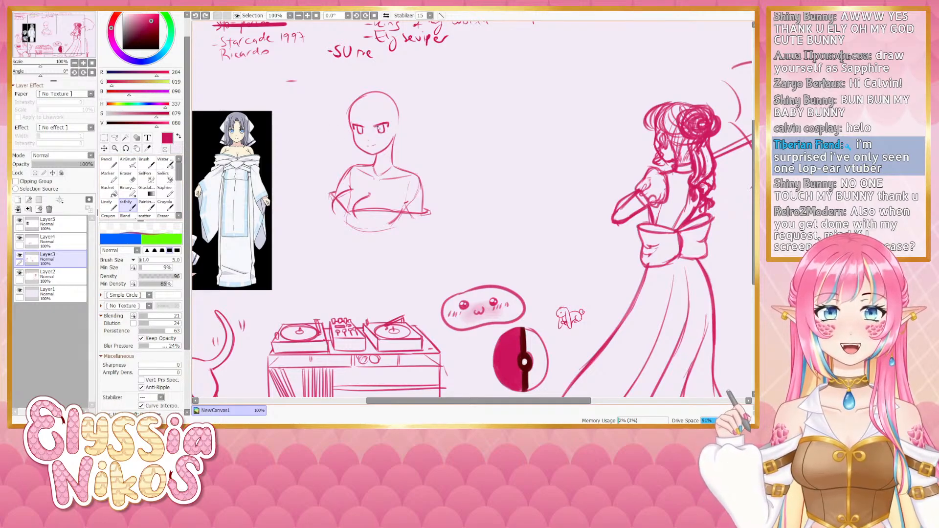
scroll(371, 165, "down", 1)
left_click_drag(370, 165, 373, 164)
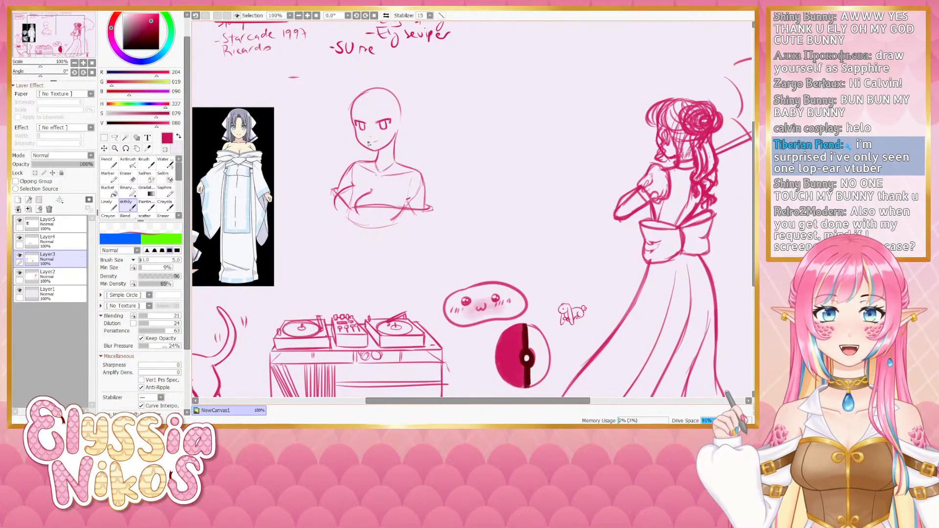
left_click_drag(503, 154, 492, 140)
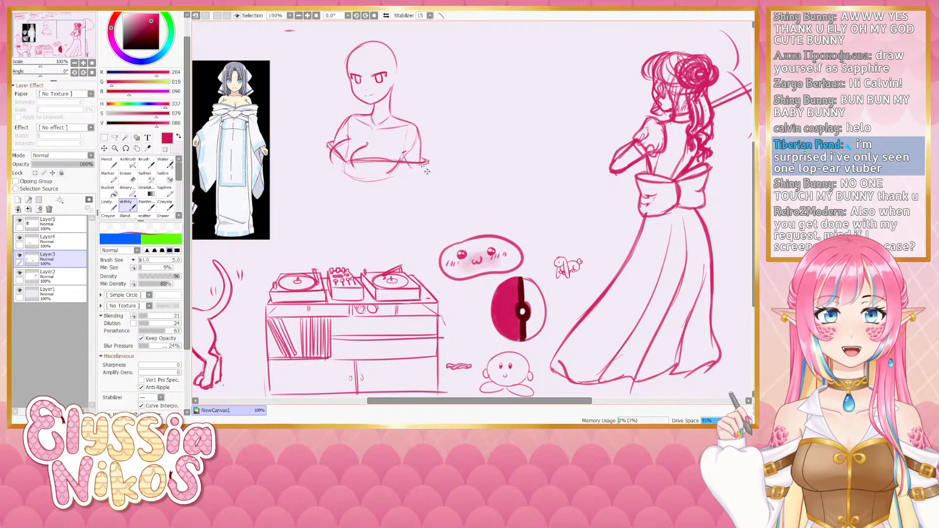
left_click_drag(352, 163, 429, 161)
key("ctrl+z")
mouse_move(367, 166)
left_mouse_down()
mouse_move(357, 166)
mouse_move(424, 161)
left_mouse_up()
key("ctrl+z")
left_click_drag(349, 168, 433, 167)
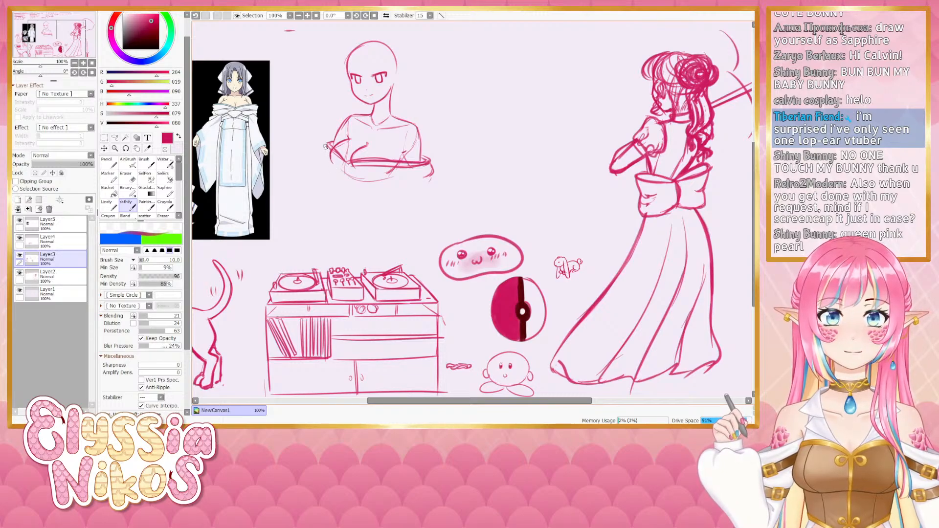
Add crossed fabric folds at the arm on the viewer's left and along the underside of the robe's band
mouse_move(323, 154)
left_mouse_down()
mouse_move(357, 174)
mouse_move(415, 181)
left_mouse_up()
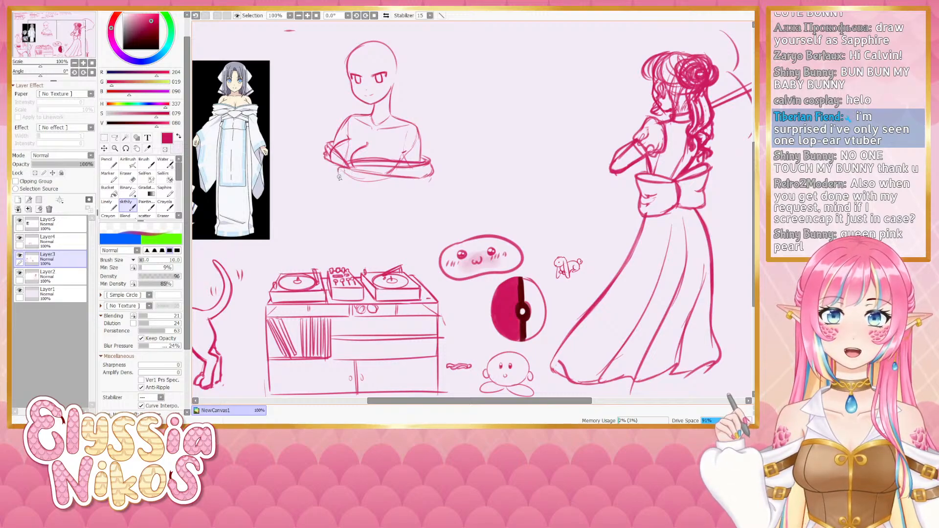
mouse_move(337, 171)
left_mouse_down()
mouse_move(351, 182)
mouse_move(337, 169)
mouse_move(340, 186)
mouse_move(404, 182)
left_mouse_up()
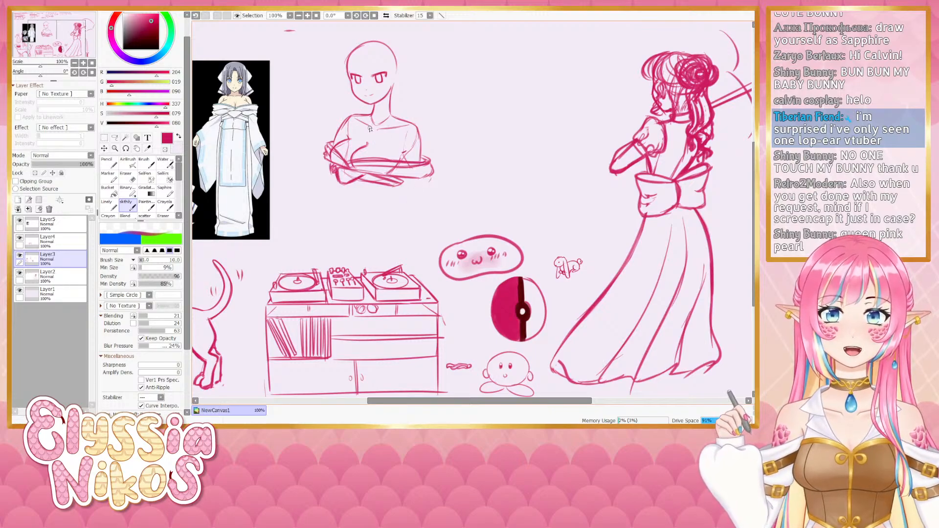
left_click_drag(374, 121, 389, 163)
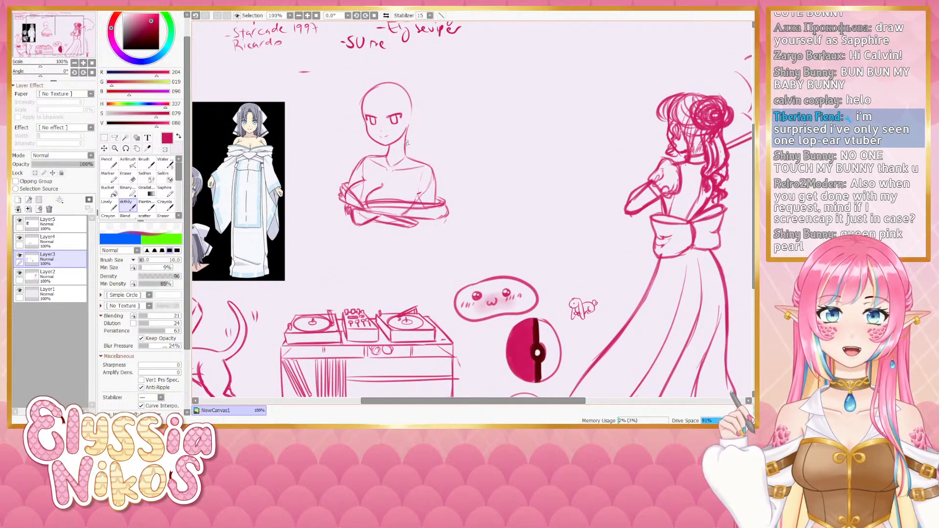
Rework the outlines of both bare shoulders and upper arms above the robe's band, undoing misplaced strokes
key("e")
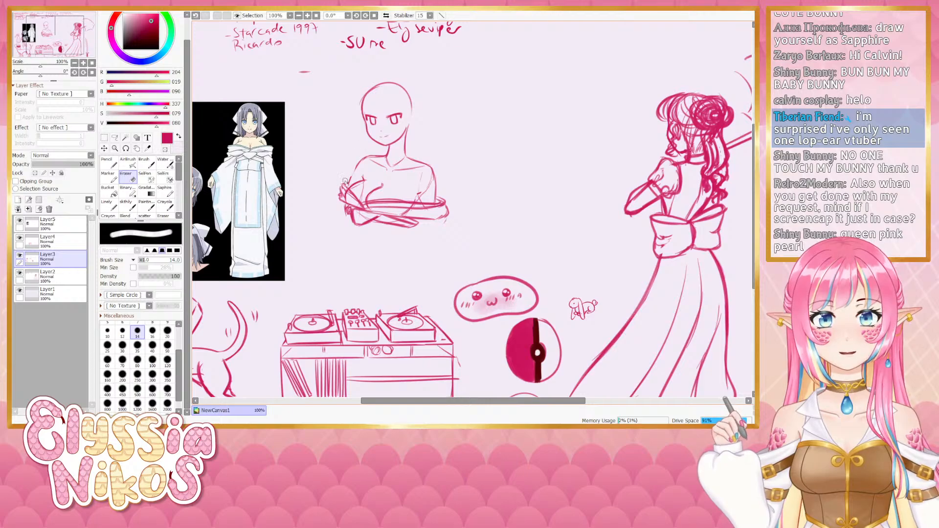
key("e")
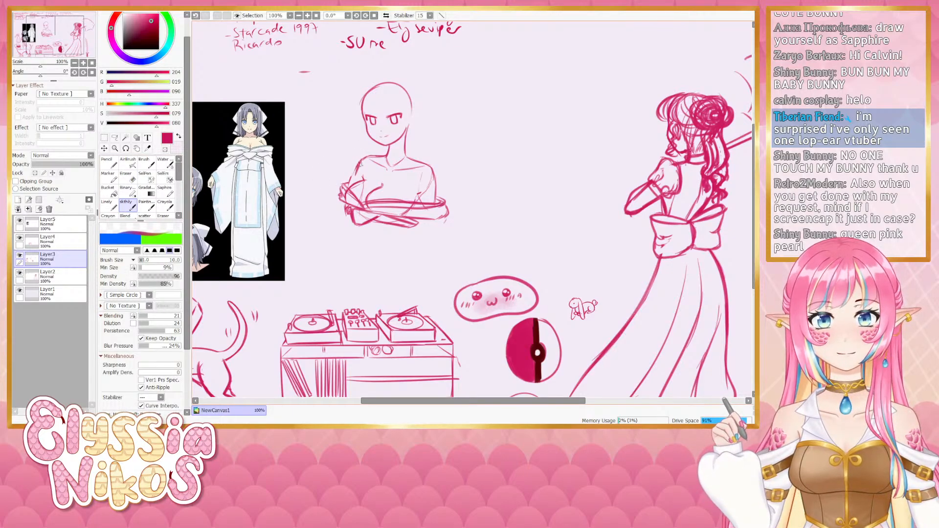
key("ctrl+z")
left_click_drag(364, 157, 356, 169)
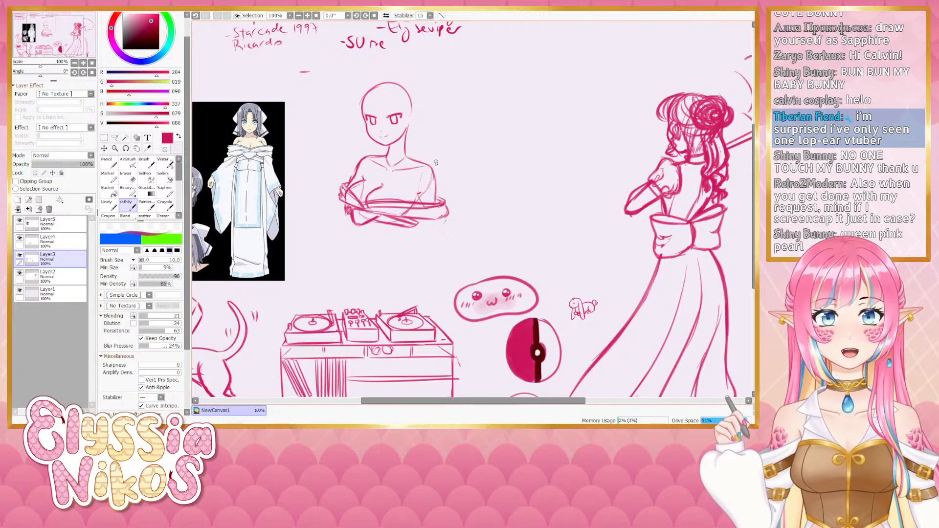
mouse_move(433, 176)
left_mouse_down()
mouse_move(435, 202)
mouse_move(435, 183)
left_mouse_up()
key("ctrl+z")
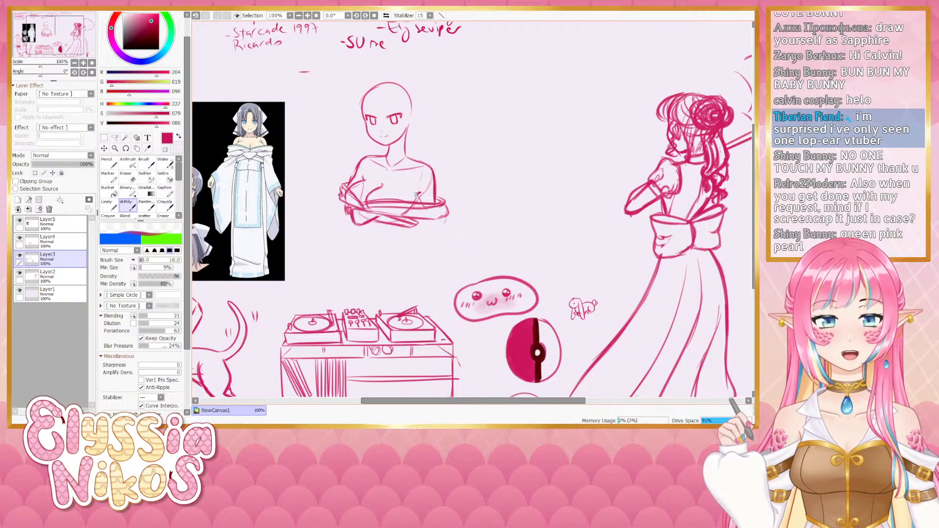
Reduce the eraser to size 5, clean up the overlapping chest and robe lines, and touch up the arm's outline with the sketching brush
key("e")
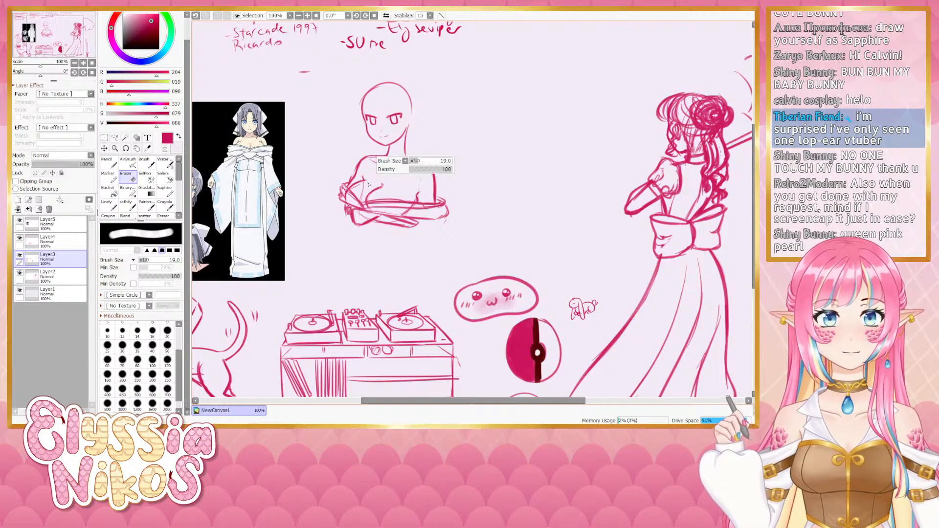
key("bracketleft")
key("bracketleft")
key("bracketleft")
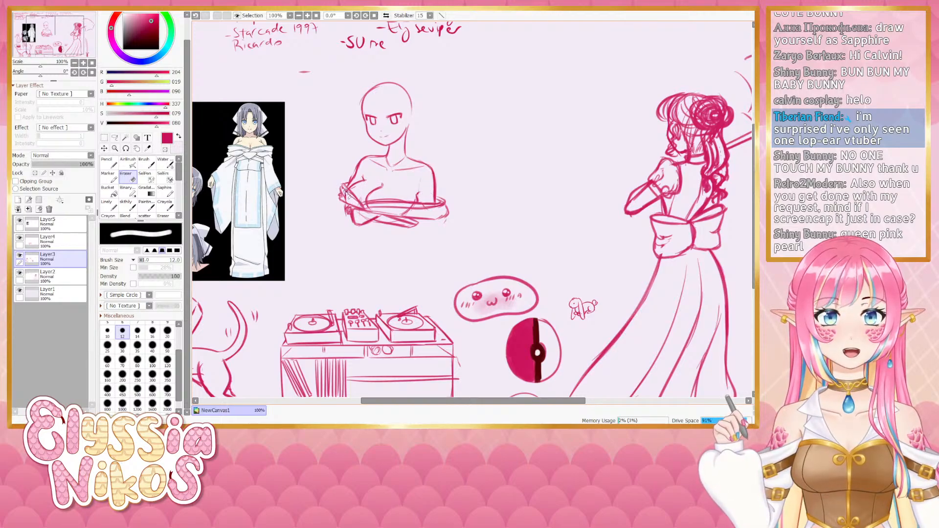
key("bracketleft")
key("bracketleft")
key("bracketleft")
key("bracketleft")
key("bracketleft")
key("bracketleft")
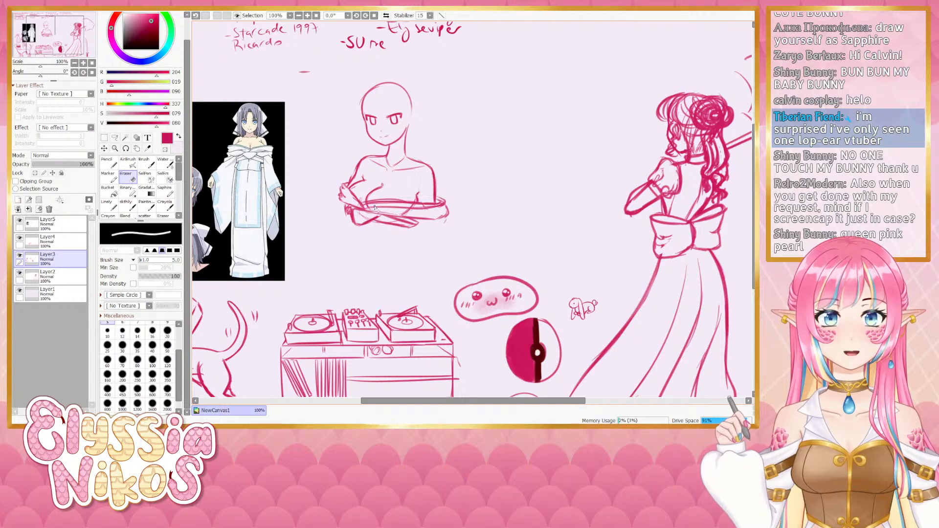
key("n")
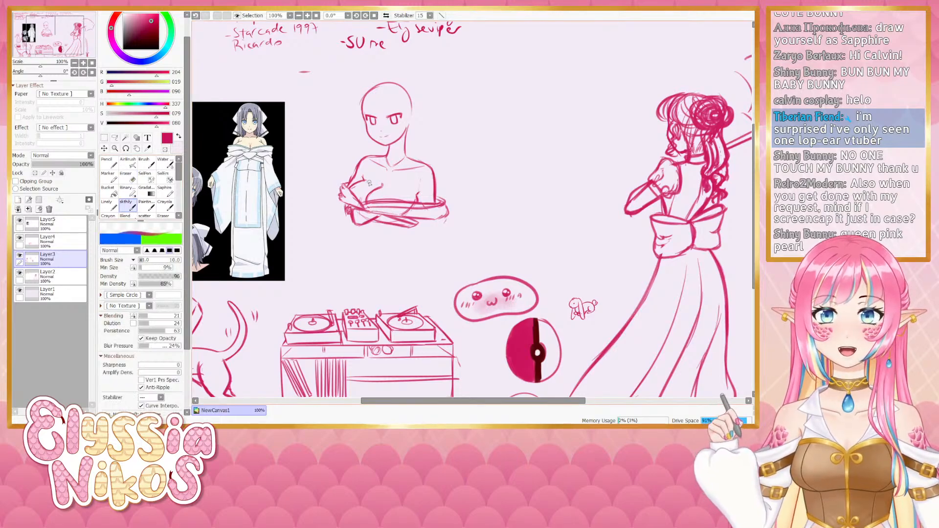
mouse_move(348, 189)
left_mouse_down()
mouse_move(359, 210)
mouse_move(345, 196)
left_mouse_up()
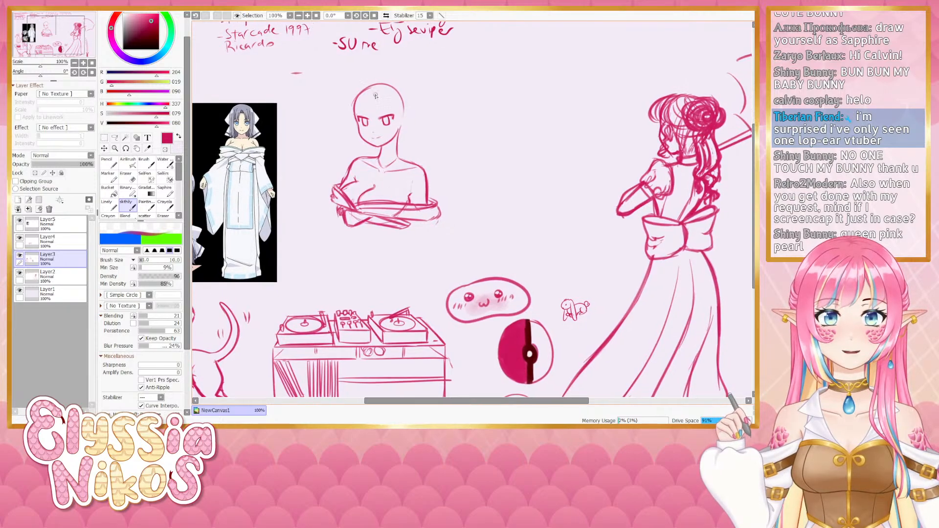
Lasso the character's head, move it slightly down toward the shoulders and enlarge it a little with a freeform transform
left_click(115, 138)
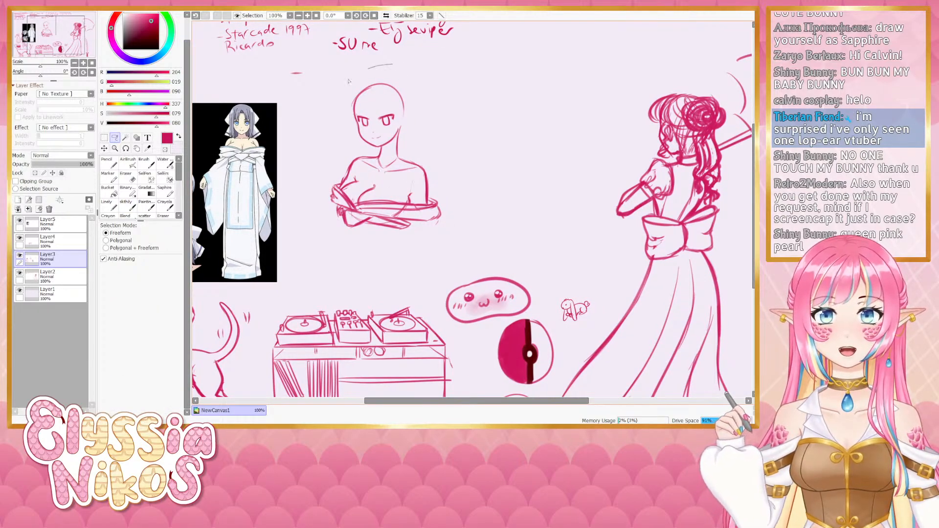
mouse_move(349, 81)
left_mouse_down()
mouse_move(356, 143)
mouse_move(377, 147)
mouse_move(406, 134)
mouse_move(391, 78)
left_mouse_up()
key("ctrl+t")
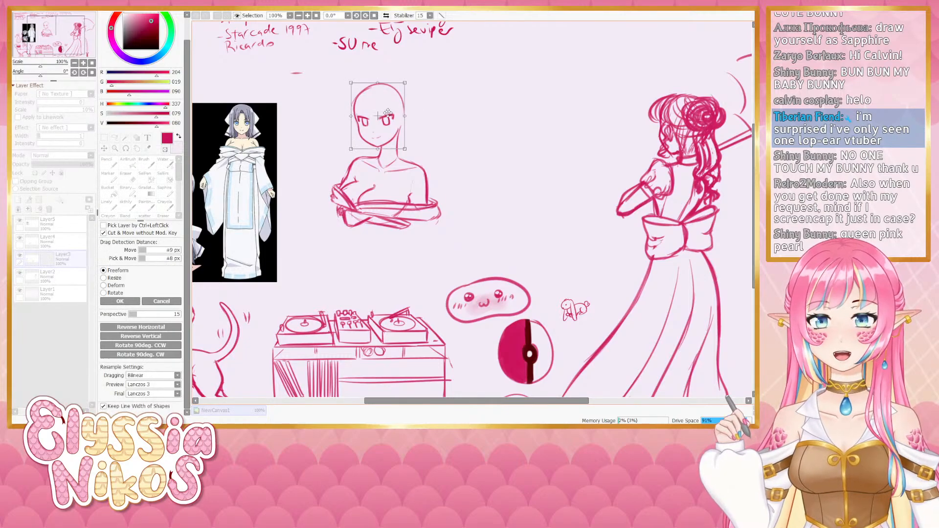
left_click_drag(387, 113, 386, 118)
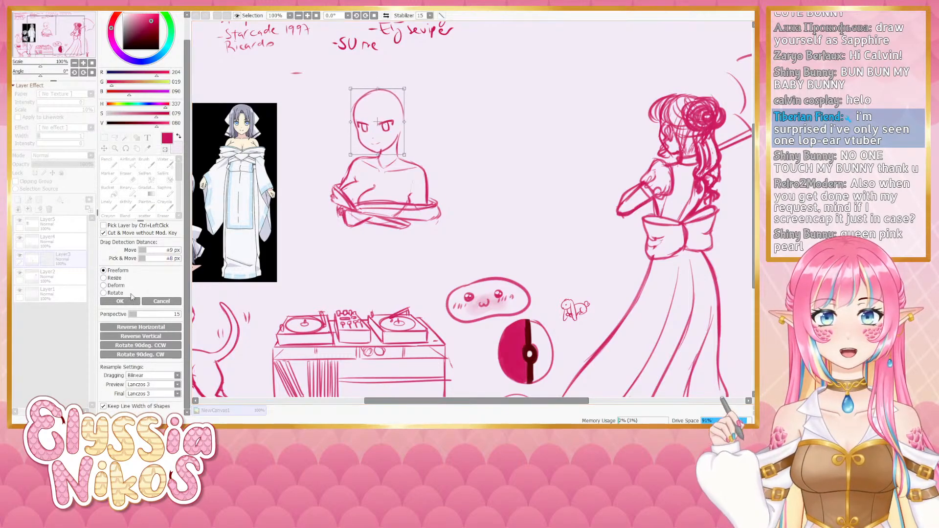
left_click_drag(351, 87, 347, 83)
left_click_drag(386, 119, 386, 121)
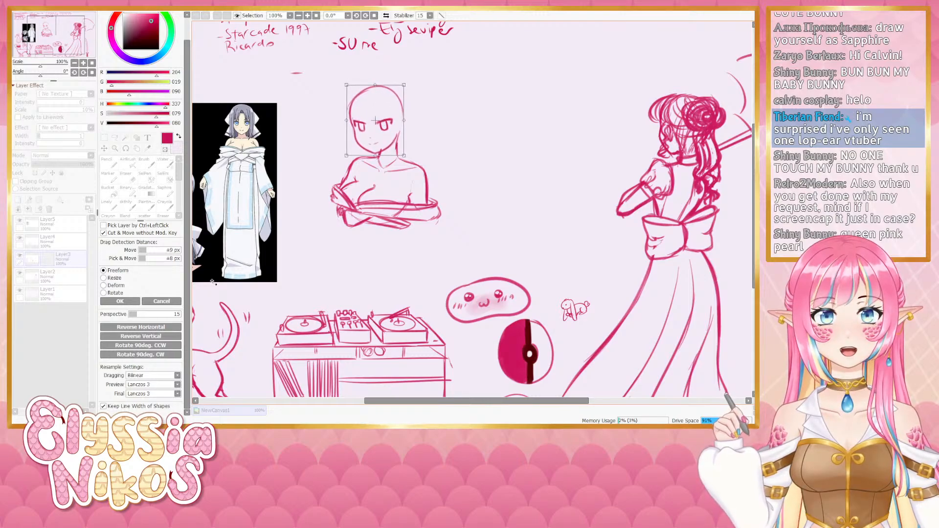
key("Return")
Clean up and redraw the neck lines where the head meets the shoulders
key("e")
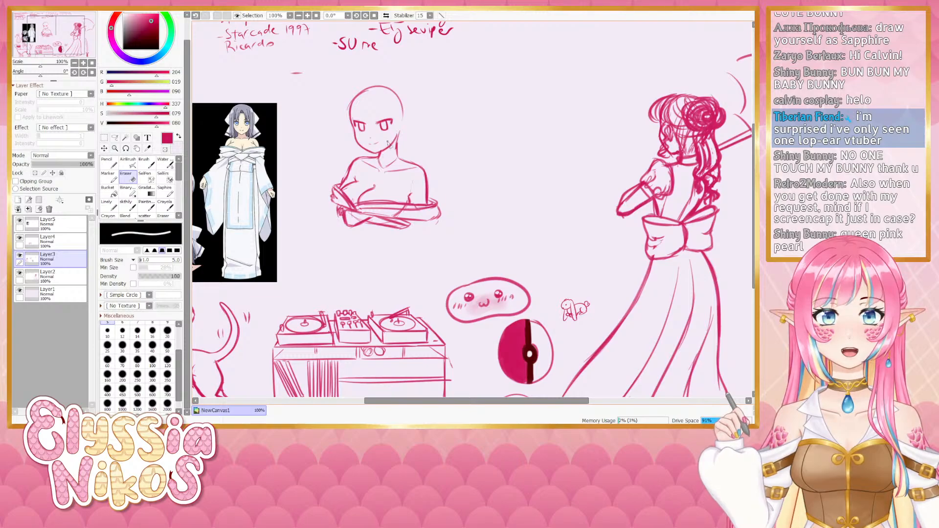
left_click(128, 206)
left_click_drag(406, 157, 513, 179)
scroll(417, 167, "up", 2)
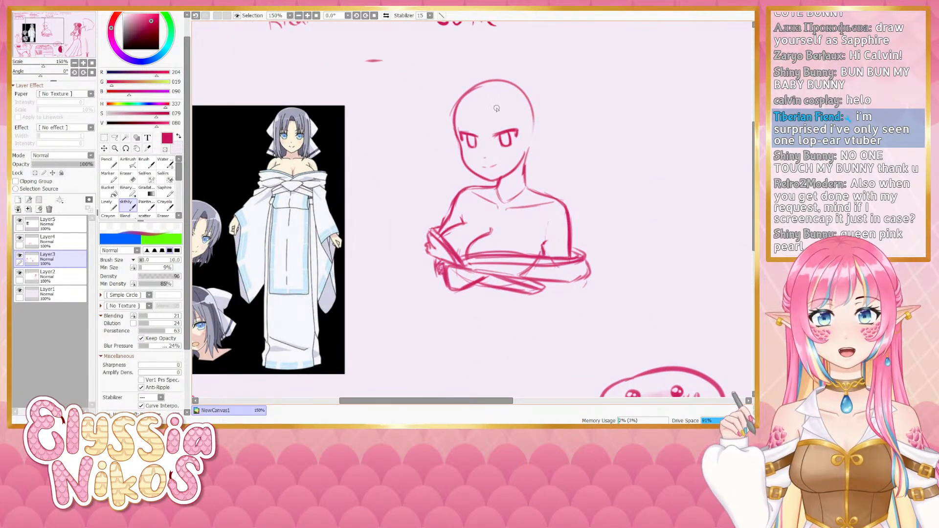
Sketch the first fringe strands falling from the hair parting at the centre of the forehead, undoing misplaced strokes
mouse_move(447, 161)
left_mouse_down()
mouse_move(506, 135)
mouse_move(489, 88)
mouse_move(498, 120)
left_mouse_up()
key("bracketleft")
key("bracketleft")
key("bracketleft")
key("bracketleft")
key("bracketleft")
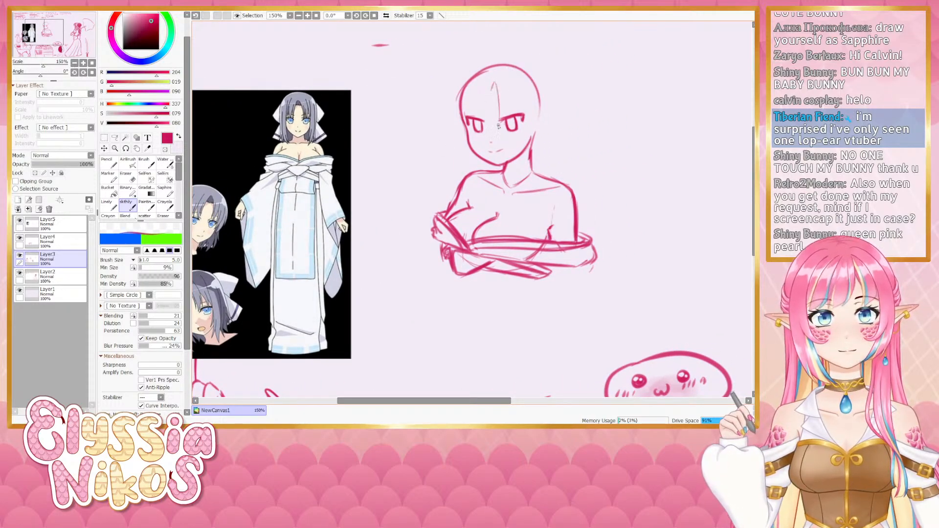
key("ctrl+z")
mouse_move(493, 82)
left_mouse_down()
mouse_move(499, 128)
mouse_move(503, 81)
mouse_move(501, 117)
mouse_move(520, 114)
mouse_move(513, 120)
mouse_move(505, 105)
left_mouse_up()
key("ctrl+z")
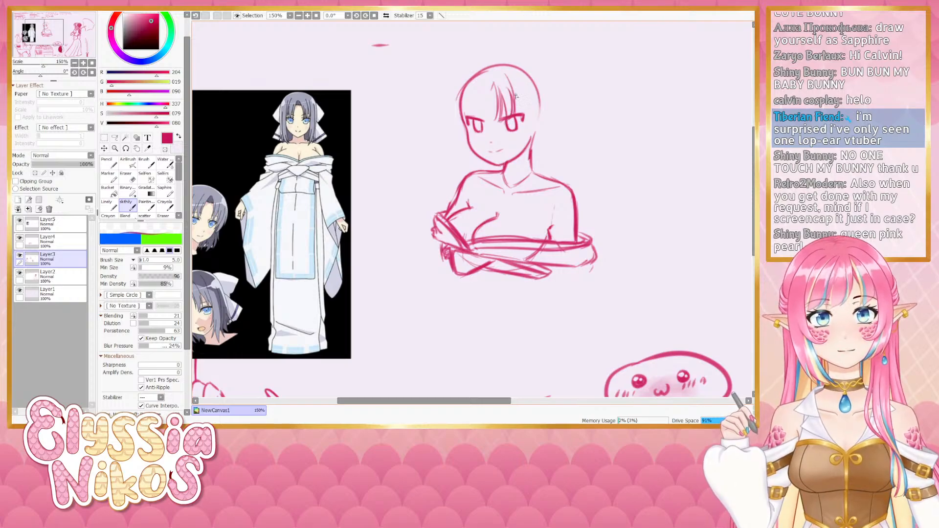
Add more fringe strands over the eye on the viewer's right
left_click_drag(512, 84, 518, 112)
left_click_drag(518, 90, 524, 118)
key("ctrl+z")
left_click_drag(519, 84, 529, 114)
left_click_drag(520, 75, 529, 120)
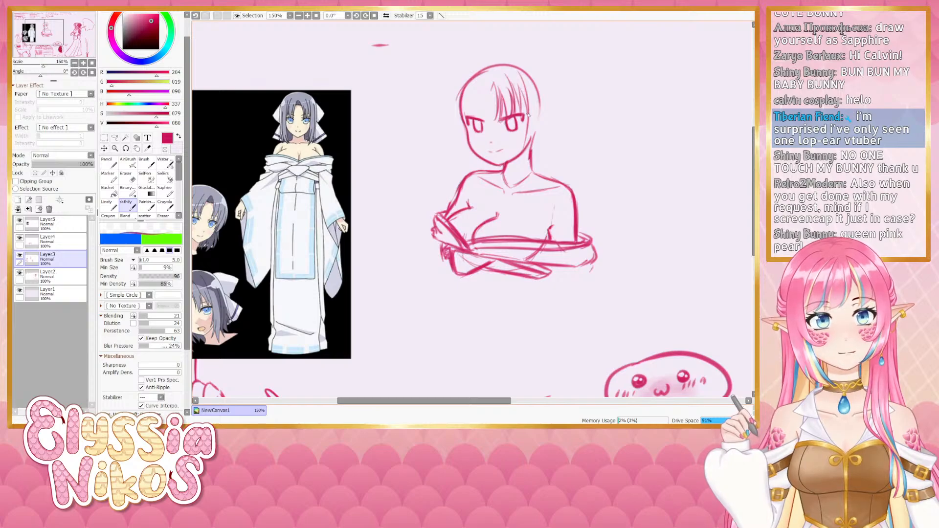
key("ctrl+z")
left_click_drag(518, 72, 531, 166)
key("ctrl+z")
key("ctrl+z")
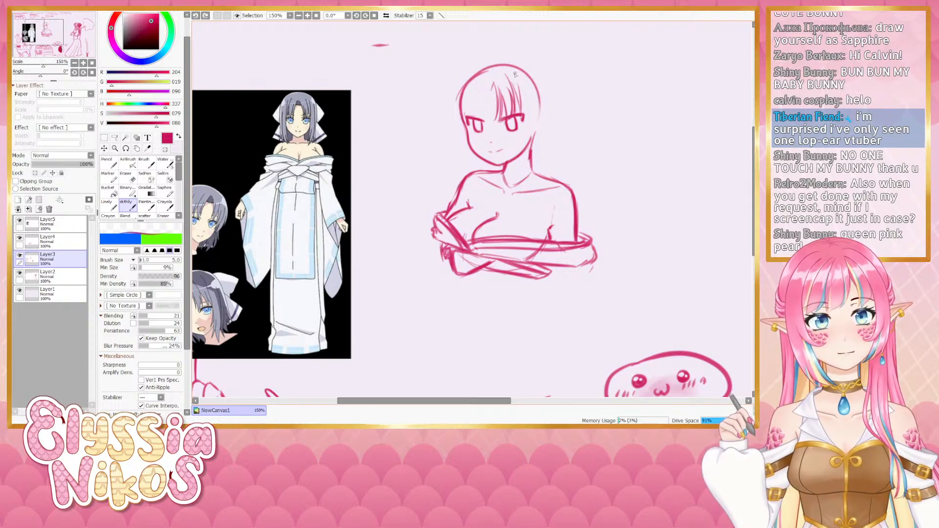
left_click_drag(514, 73, 525, 158)
key("ctrl+z")
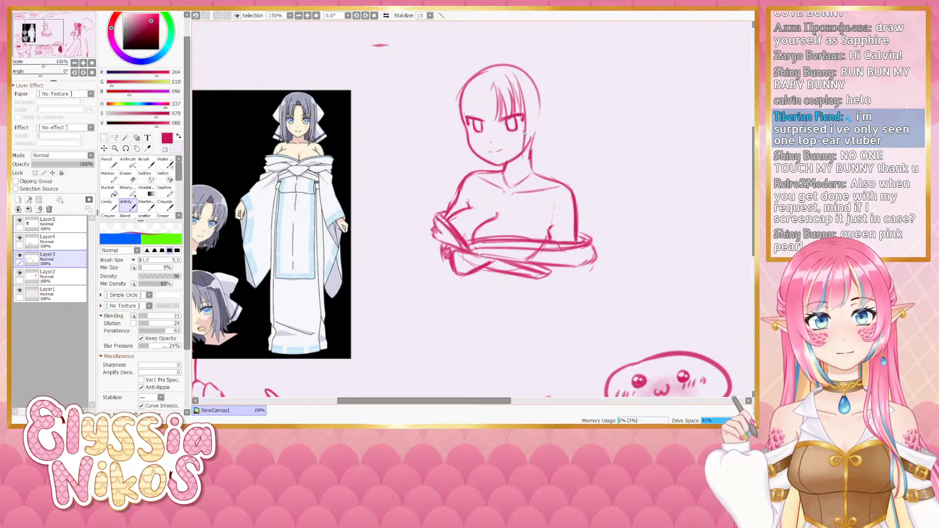
key("ctrl+z")
mouse_move(514, 77)
left_mouse_down()
mouse_move(527, 118)
mouse_move(524, 154)
left_mouse_up()
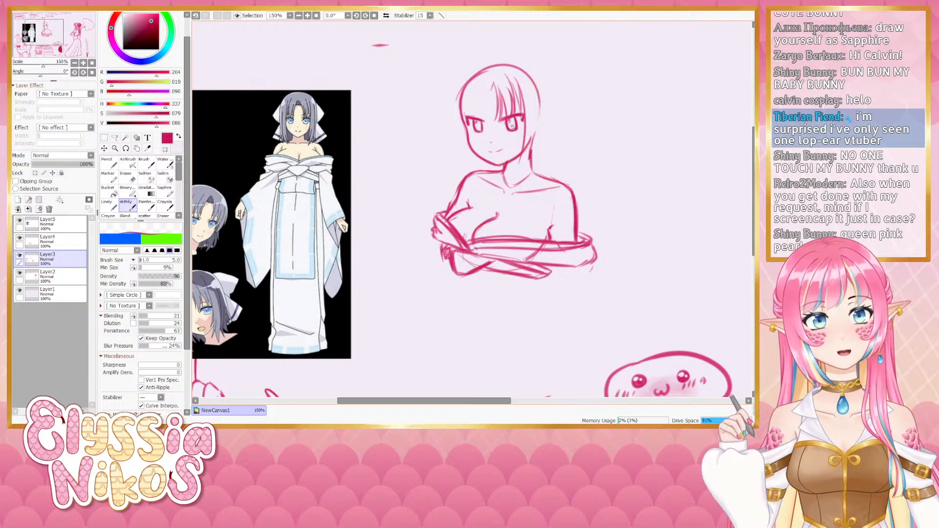
key("ctrl+z")
Draw the long side lock beside the face on the viewer's right and erase the lines overlapping it near the neck
key("e")
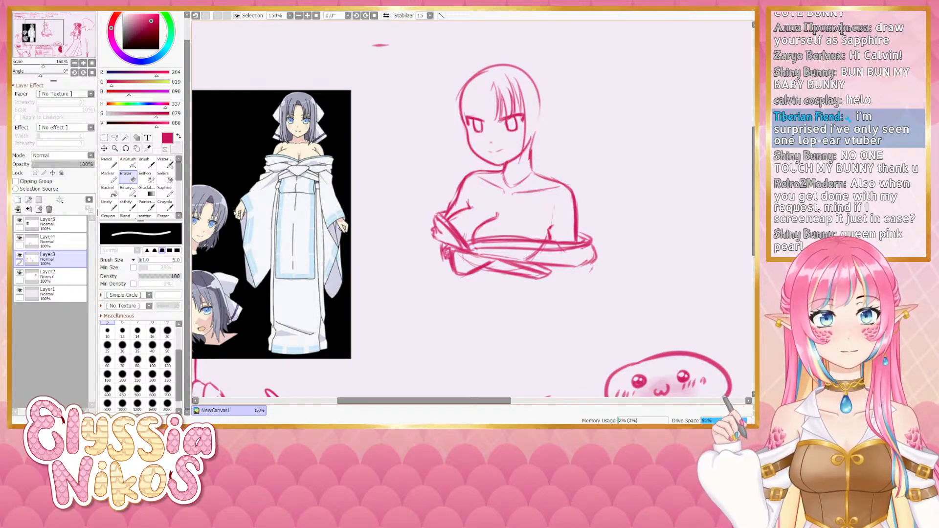
left_click(125, 204)
mouse_move(517, 152)
left_mouse_down()
mouse_move(478, 157)
mouse_move(481, 182)
left_mouse_up()
left_click_drag(488, 85, 487, 174)
key("ctrl+z")
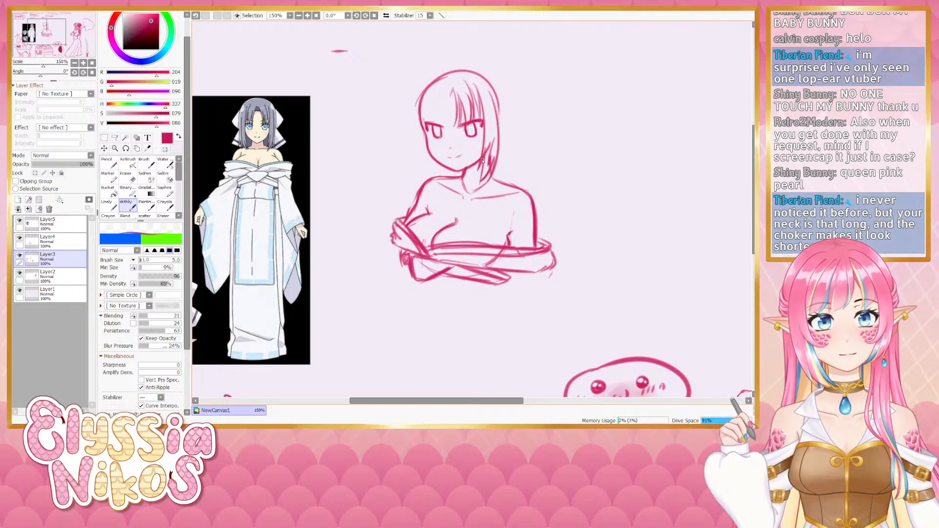
key("e")
mouse_move(491, 141)
left_mouse_down()
mouse_move(489, 171)
mouse_move(492, 162)
left_mouse_up()
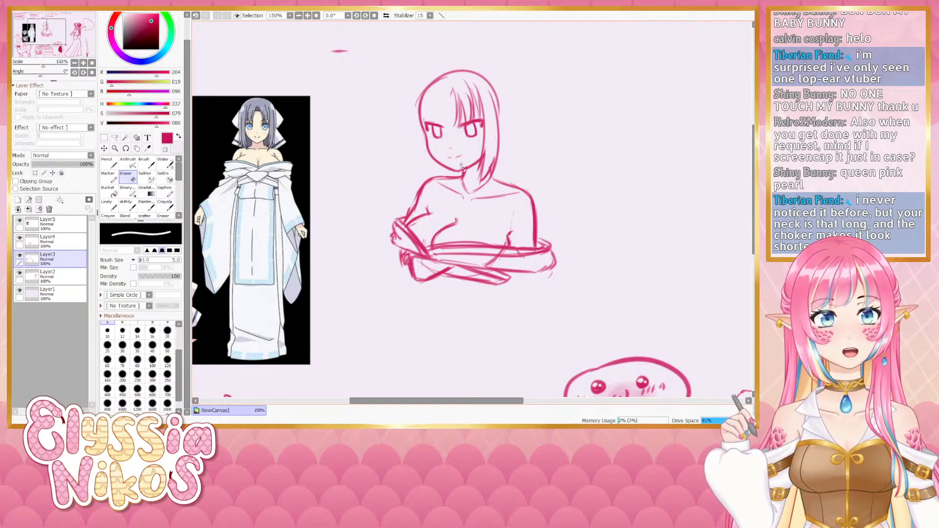
left_click(126, 205)
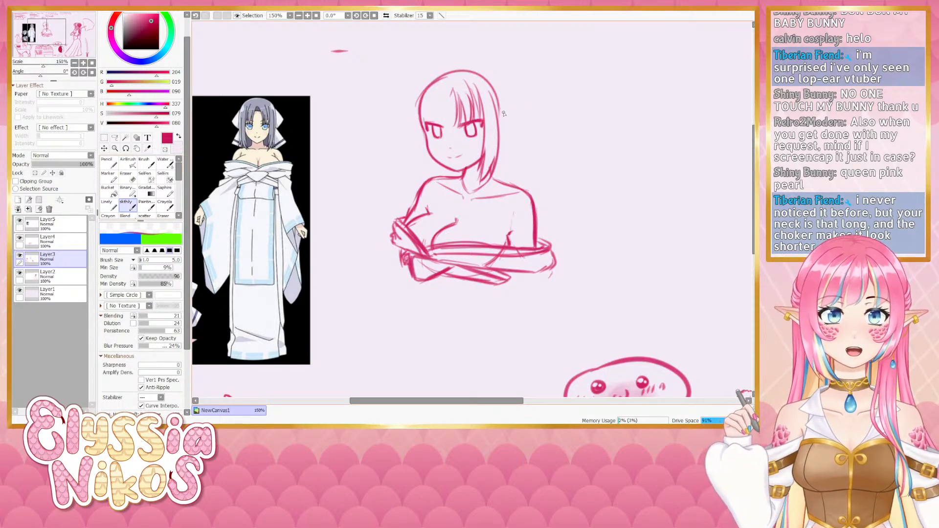
Set the sketching brush to size 6 and sketch the fringe strands over the eye on the viewer's left
key("bracketright")
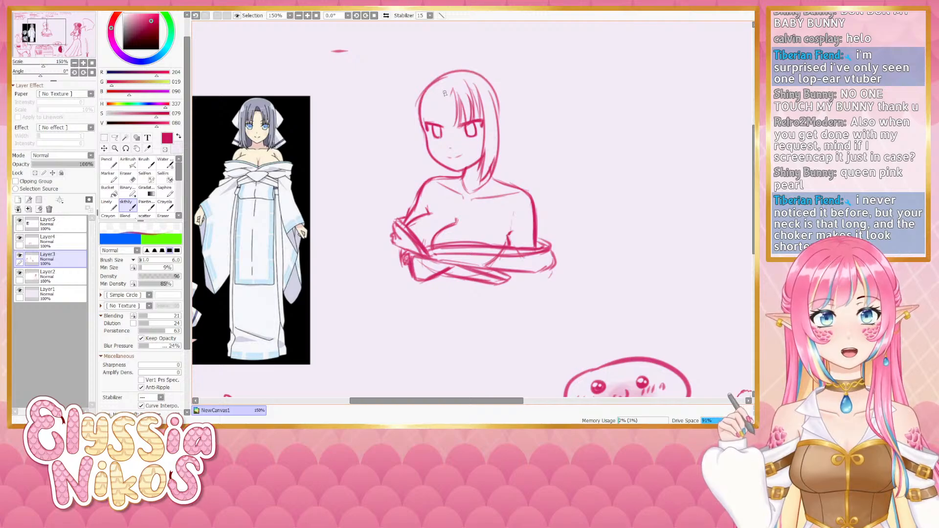
mouse_move(442, 93)
left_mouse_down()
mouse_move(446, 125)
mouse_move(438, 103)
mouse_move(439, 129)
mouse_move(434, 95)
mouse_move(443, 127)
mouse_move(425, 130)
left_mouse_up()
key("ctrl+z")
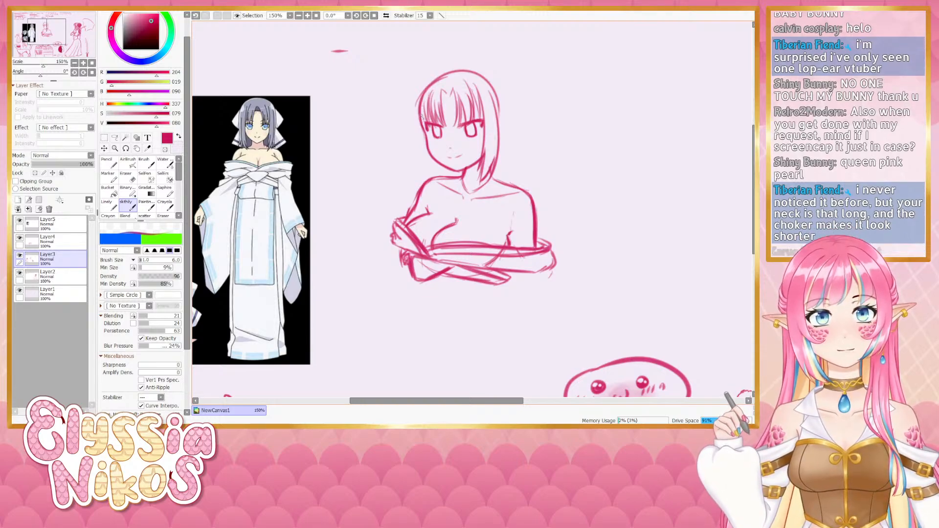
Sketch the side lock beside the face on the viewer's left, hanging to the shoulder, and undo misplaced strokes
key("ctrl+z")
left_click_drag(429, 82, 424, 132)
key("ctrl+z")
left_click_drag(422, 88, 416, 172)
key("ctrl+z")
left_click_drag(418, 116, 414, 184)
mouse_move(419, 146)
left_mouse_down()
mouse_move(415, 186)
mouse_move(427, 178)
mouse_move(413, 193)
left_mouse_up()
key("ctrl+z")
key("ctrl+z")
mouse_move(426, 161)
left_mouse_down()
mouse_move(418, 189)
mouse_move(422, 181)
left_mouse_up()
key("ctrl+z")
key("ctrl+z")
key("ctrl+z")
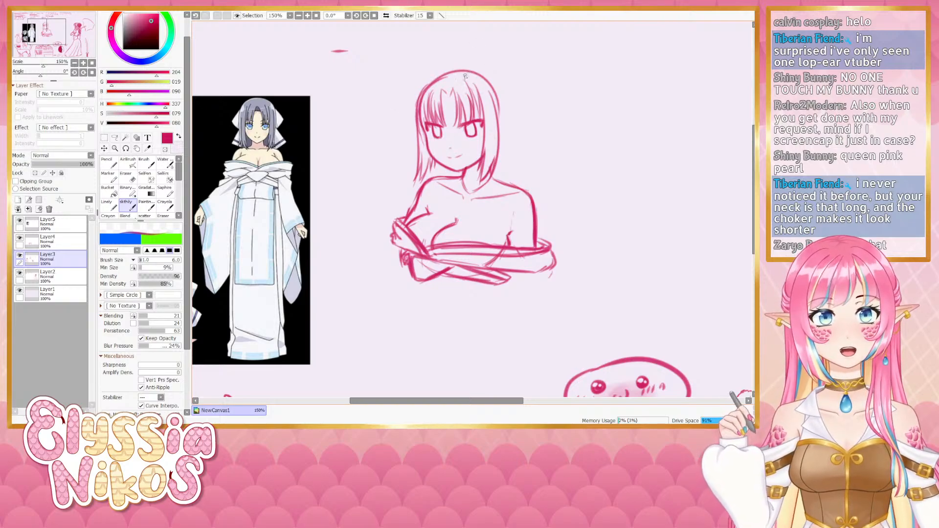
Sketch the raised outline of the hair over the crown of the head, undoing misplaced strokes
key("ctrl+z")
mouse_move(464, 70)
left_mouse_down()
mouse_move(439, 79)
mouse_move(449, 85)
mouse_move(428, 84)
mouse_move(445, 70)
mouse_move(486, 68)
left_mouse_up()
mouse_move(463, 69)
left_mouse_down()
mouse_move(503, 83)
mouse_move(486, 73)
mouse_move(497, 74)
mouse_move(461, 69)
mouse_move(503, 76)
mouse_move(509, 93)
mouse_move(495, 77)
mouse_move(506, 95)
left_mouse_up()
key("ctrl+z")
key("ctrl+z")
mouse_move(503, 84)
left_mouse_down()
mouse_move(513, 133)
mouse_move(637, 83)
mouse_move(500, 110)
left_mouse_up()
key("ctrl+z")
key("ctrl+z")
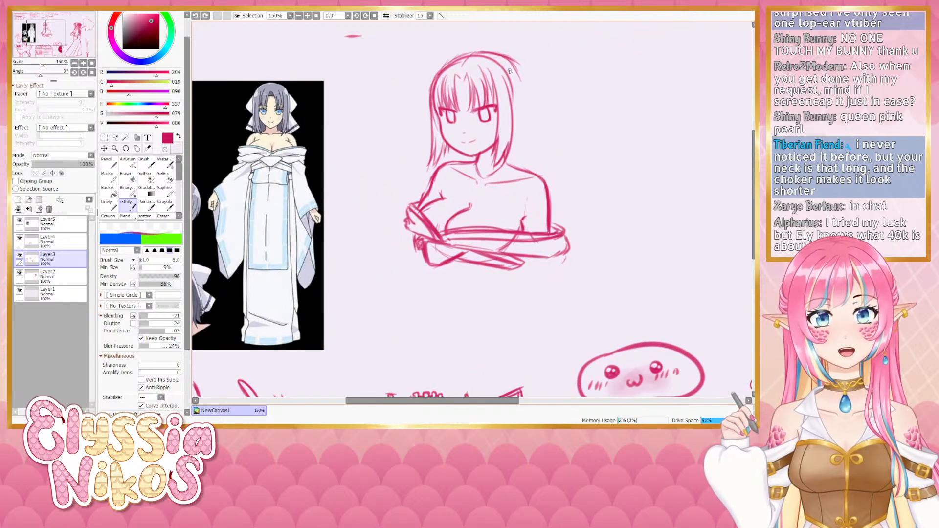
Sketch the outer hair on the viewer's right, from the crown to pointed tips above the shoulder
left_click_drag(503, 51, 523, 107)
left_click_drag(519, 69, 534, 120)
key("ctrl+z")
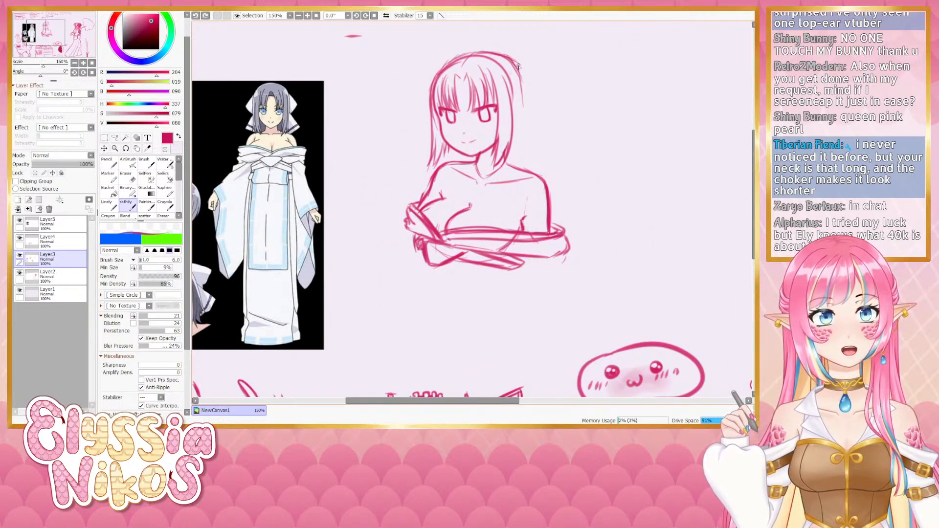
mouse_move(518, 63)
left_mouse_down()
mouse_move(541, 146)
mouse_move(527, 165)
left_mouse_up()
key("ctrl+z")
key("ctrl+z")
mouse_move(531, 130)
left_mouse_down()
mouse_move(524, 163)
mouse_move(511, 161)
left_mouse_up()
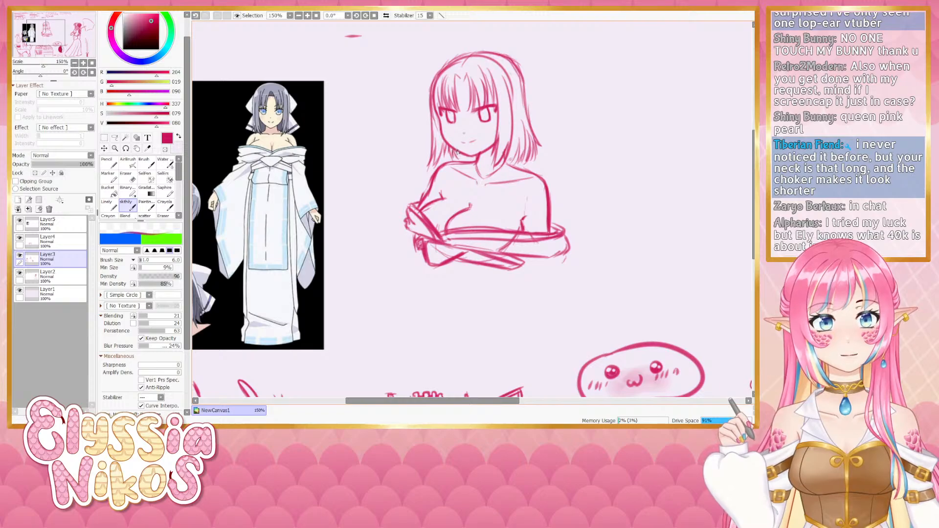
Sketch the hair ribbon's loop and hanging tail behind the head on the viewer's right
left_click_drag(539, 93, 573, 98)
key("ctrl+z")
mouse_move(535, 64)
left_mouse_down()
mouse_move(581, 105)
mouse_move(557, 133)
left_mouse_up()
left_click_drag(548, 84, 577, 100)
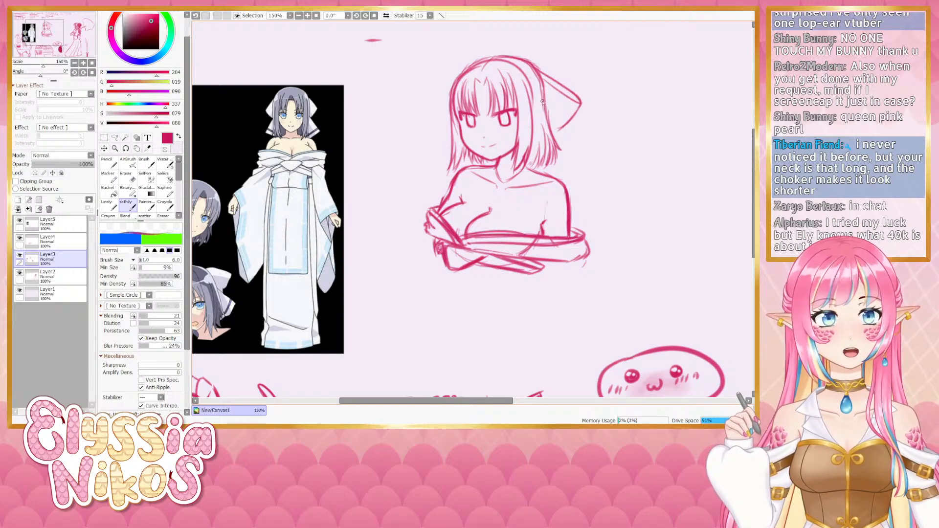
key("ctrl+z")
mouse_move(546, 105)
left_mouse_down()
mouse_move(581, 170)
mouse_move(558, 177)
left_mouse_up()
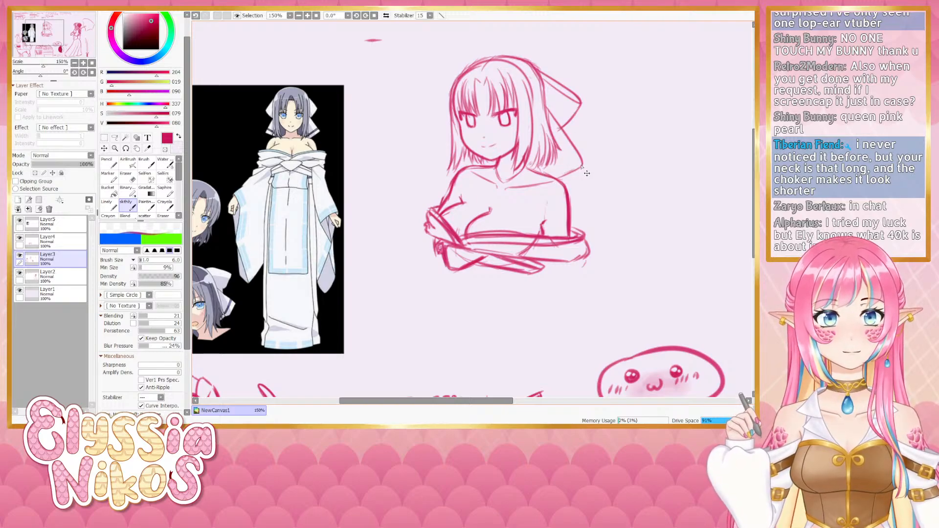
key("ctrl+z")
mouse_move(576, 149)
left_mouse_down()
mouse_move(572, 175)
mouse_move(545, 174)
mouse_move(553, 168)
left_mouse_up()
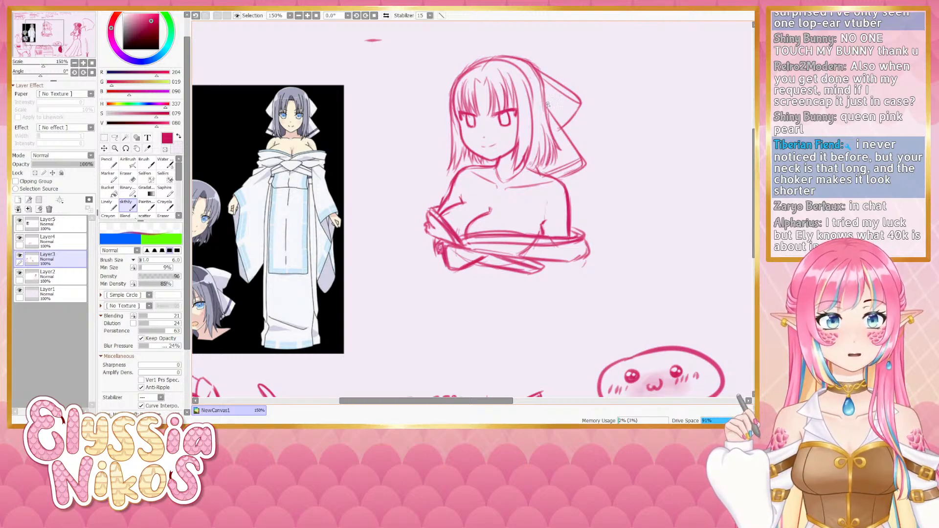
left_click_drag(548, 104, 557, 101)
Sketch the matching ribbon loop and tail behind the hair on the viewer's left, undoing misplaced strokes
left_click_drag(469, 76, 453, 86)
key("ctrl+z")
key("ctrl+z")
mouse_move(456, 84)
left_mouse_down()
mouse_move(462, 115)
mouse_move(450, 97)
mouse_move(435, 162)
mouse_move(458, 181)
left_mouse_up()
key("ctrl+z")
key("ctrl+z")
key("ctrl+z")
key("ctrl+z")
key("ctrl+z")
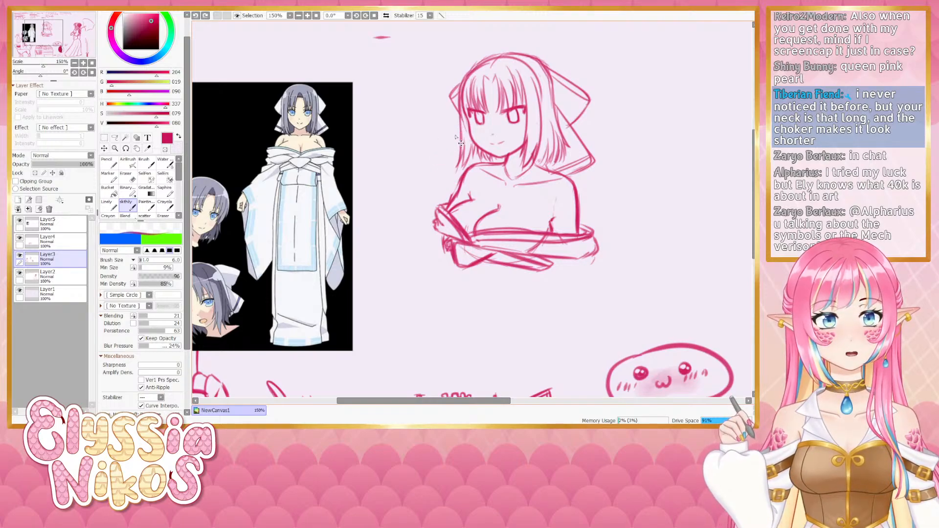
mouse_move(462, 128)
left_mouse_down()
mouse_move(437, 158)
mouse_move(449, 168)
mouse_move(464, 177)
mouse_move(489, 146)
left_mouse_up()
Delete Layer5, which holds the character reference images
left_click(49, 223)
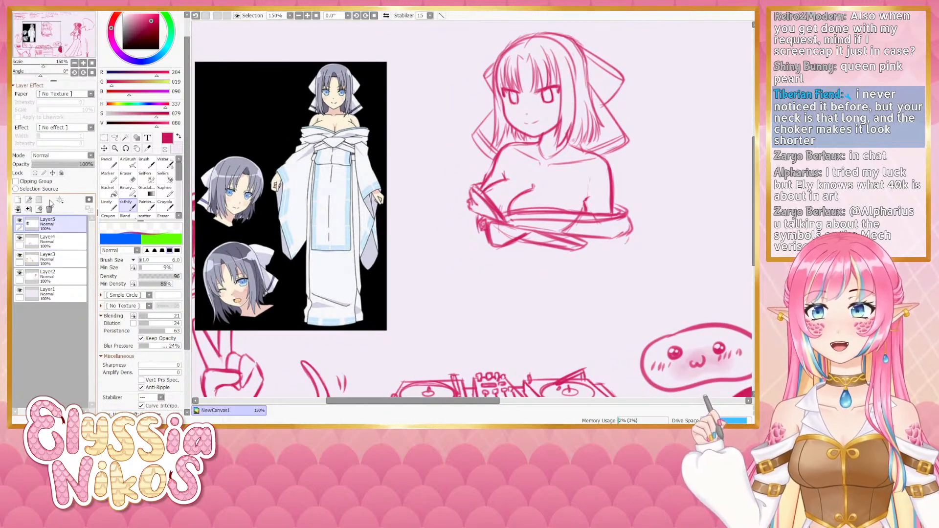
left_click(49, 209)
scroll(472, 211, "down", 3)
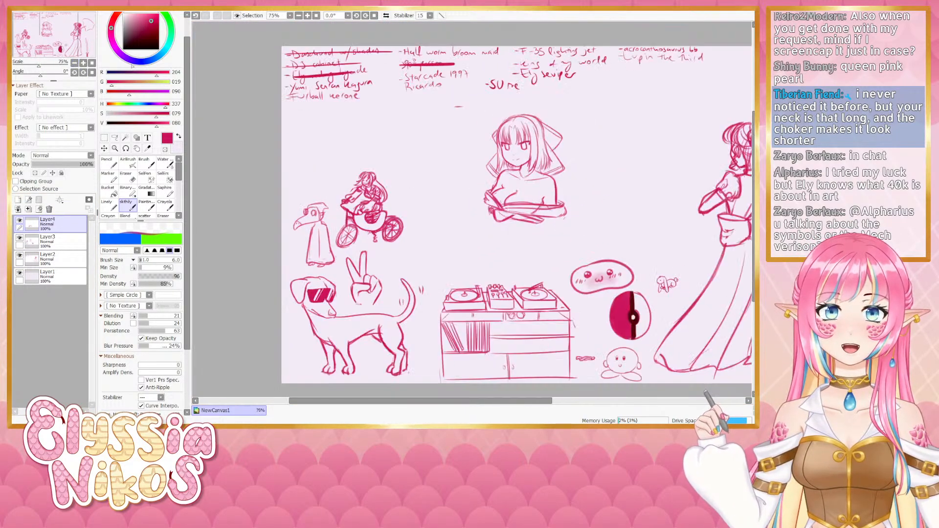
Lasso the finished character bust, shrink it on Layer3 and move it beside the motorcycle rider above the DJ cabinet
mouse_move(540, 101)
left_mouse_down()
mouse_move(503, 119)
mouse_move(534, 229)
mouse_move(563, 120)
left_mouse_up()
key("a")
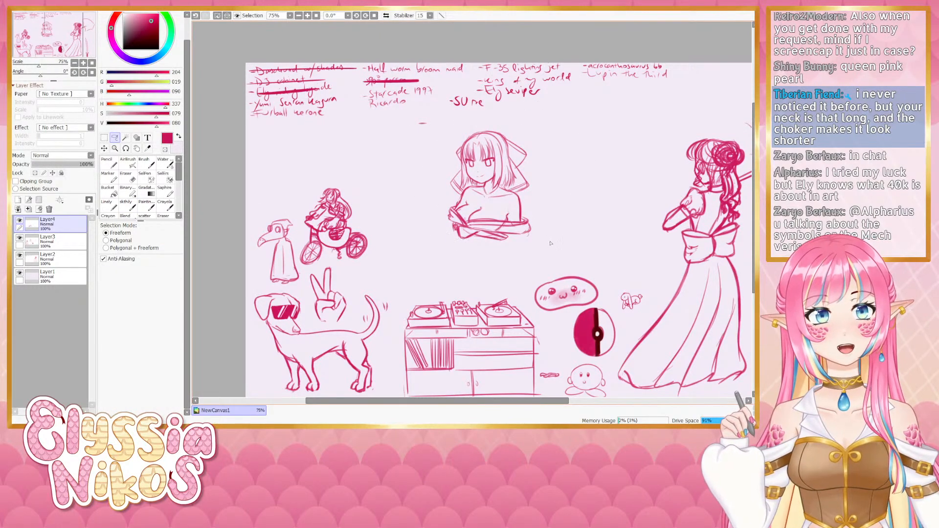
mouse_move(550, 243)
left_mouse_down()
mouse_move(487, 128)
mouse_move(543, 249)
left_mouse_up()
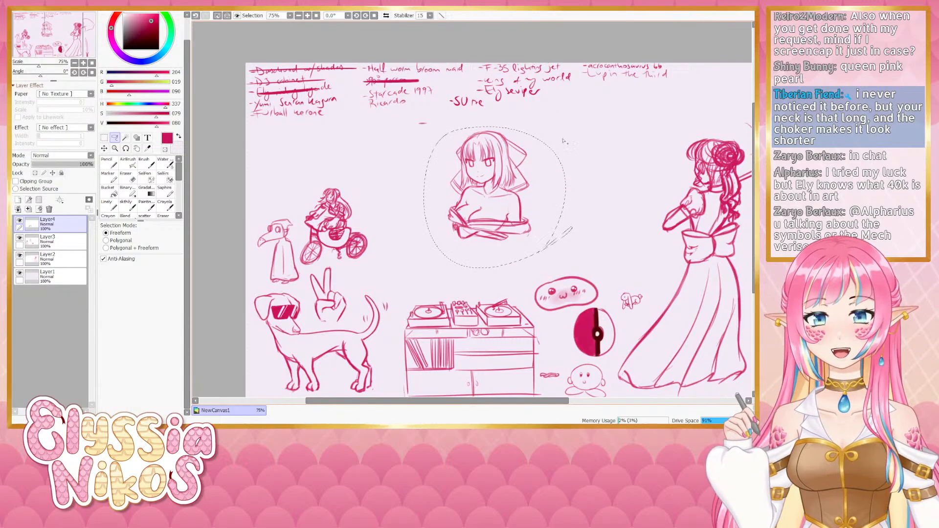
left_click(65, 242)
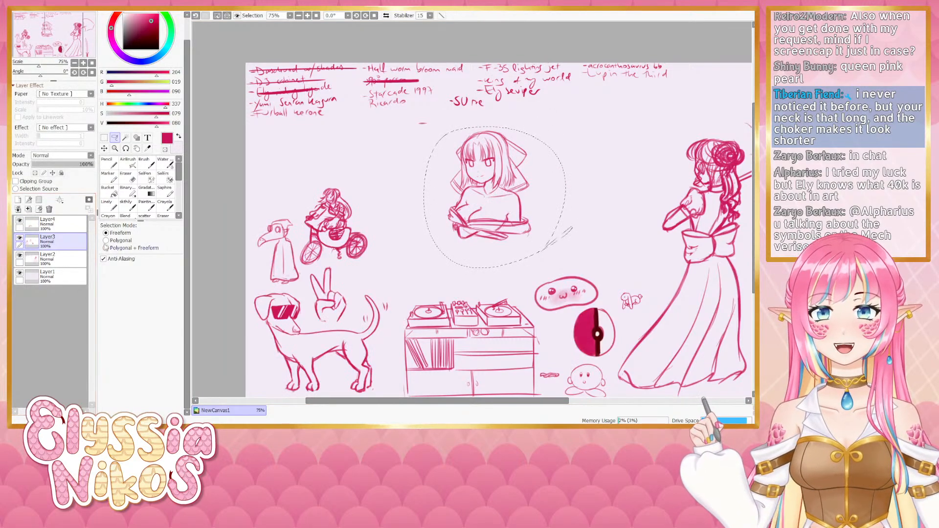
key("ctrl+t")
left_click_drag(528, 128, 519, 148)
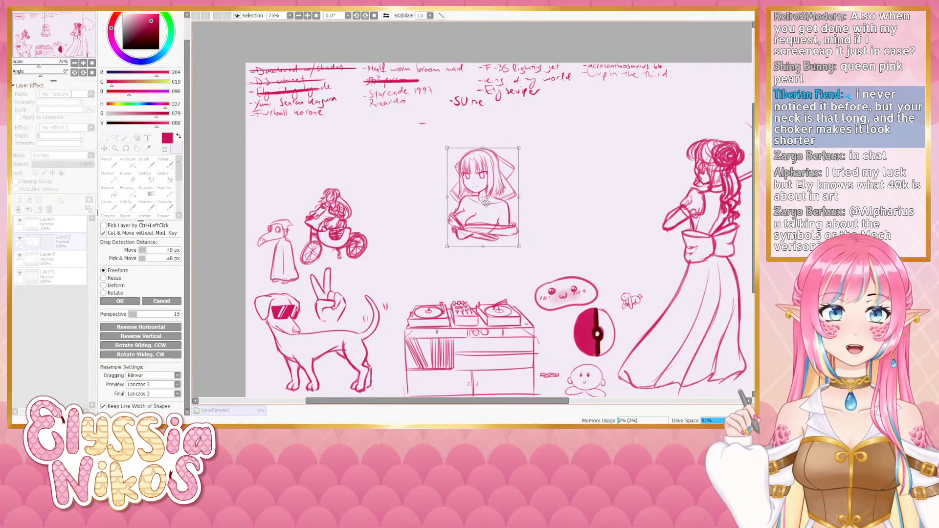
left_click_drag(484, 201, 409, 251)
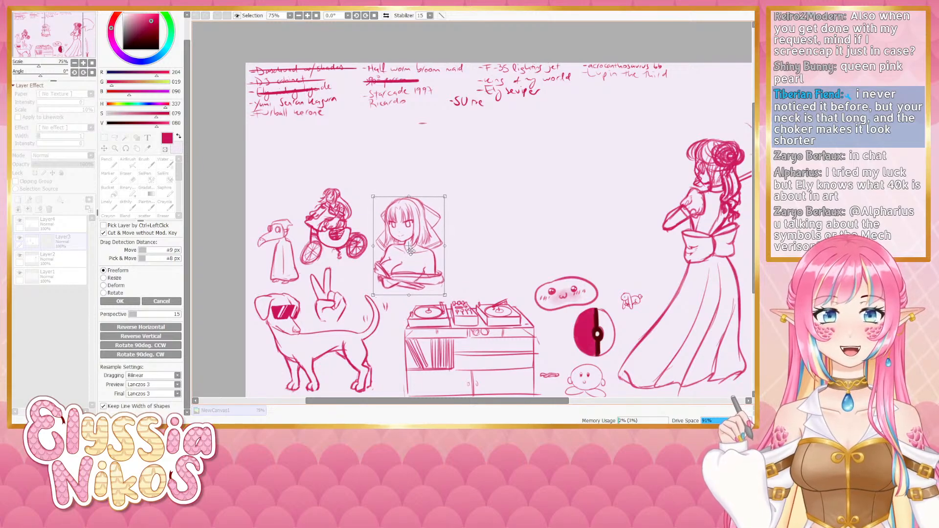
left_click(120, 302)
Cross out the Yumi Senran Kagura request in the notes with the lining pen on Layer2
left_click(30, 229)
key("m")
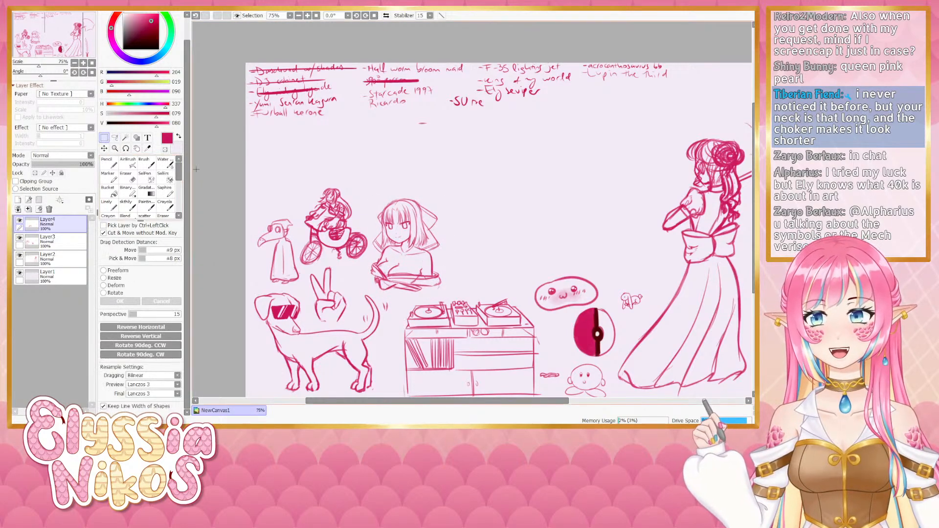
left_click(108, 205)
left_click(48, 256)
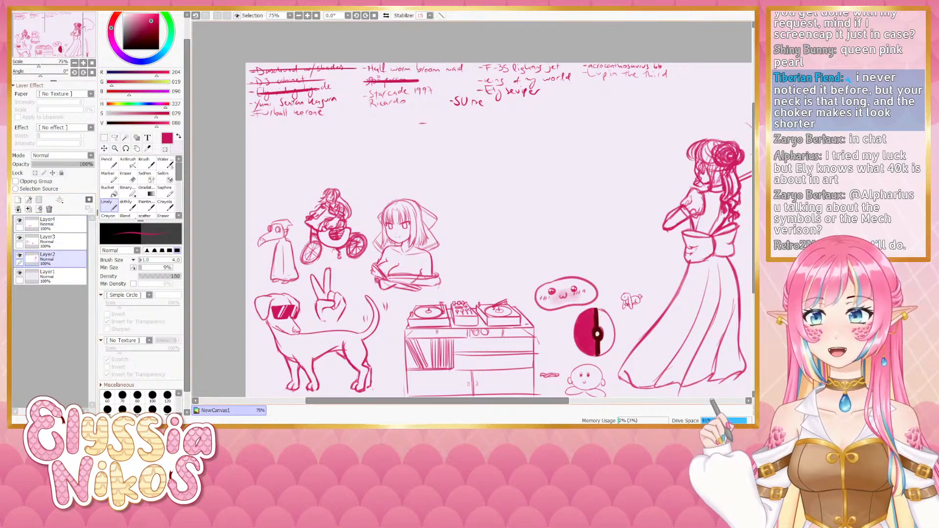
left_click_drag(250, 109, 339, 97)
left_click_drag(255, 110, 351, 101)
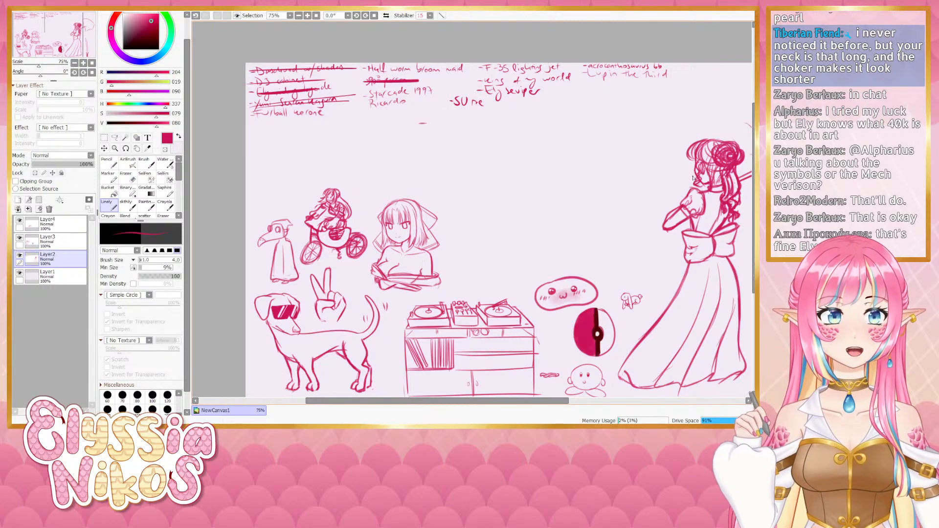
Doodle two touching ovals with small marks near their tops between the bust and the bean, using the lining pen at size 15
left_click_drag(516, 217, 453, 155)
mouse_move(438, 194)
left_mouse_down()
mouse_move(417, 217)
mouse_move(432, 202)
mouse_move(407, 184)
mouse_move(436, 194)
mouse_move(432, 210)
mouse_move(457, 217)
mouse_move(471, 202)
mouse_move(456, 184)
mouse_move(431, 211)
mouse_move(457, 221)
mouse_move(469, 194)
mouse_move(440, 186)
left_mouse_up()
key("ctrl+z")
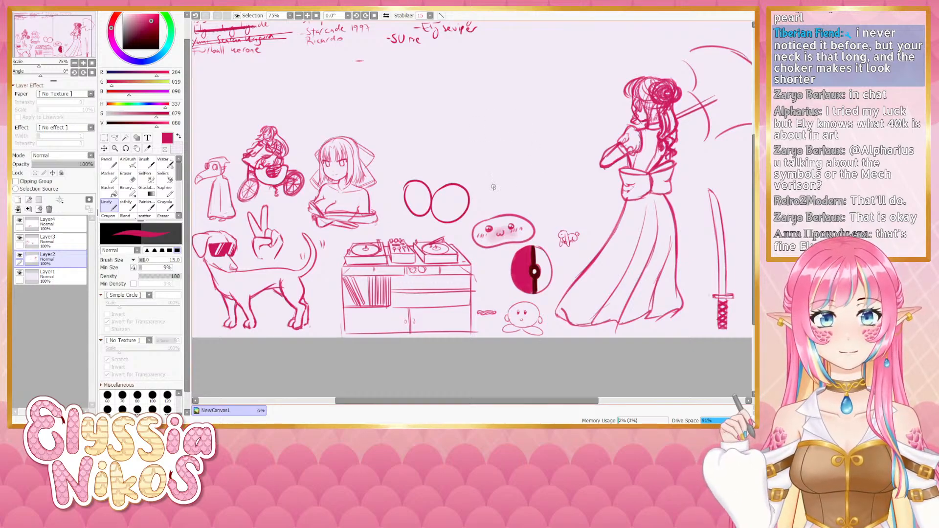
key("ctrl+z")
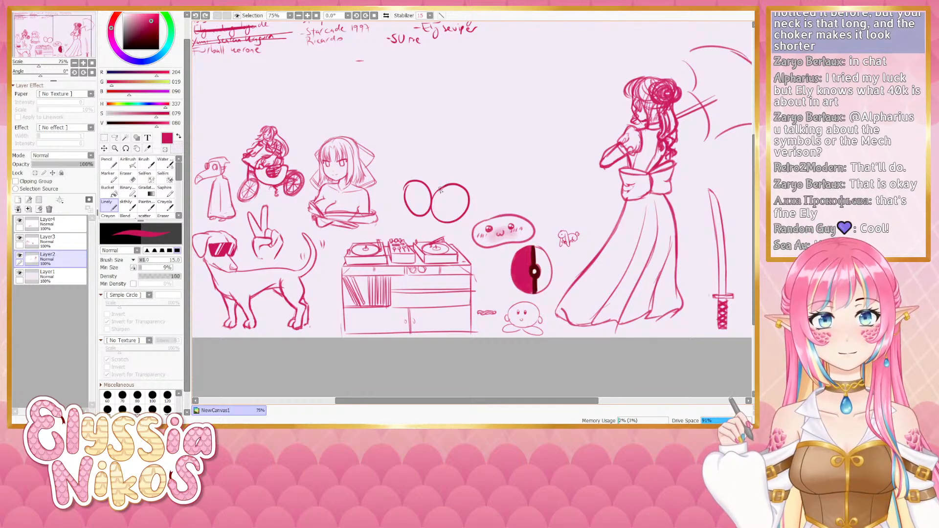
left_click_drag(443, 188, 441, 222)
key("ctrl+z")
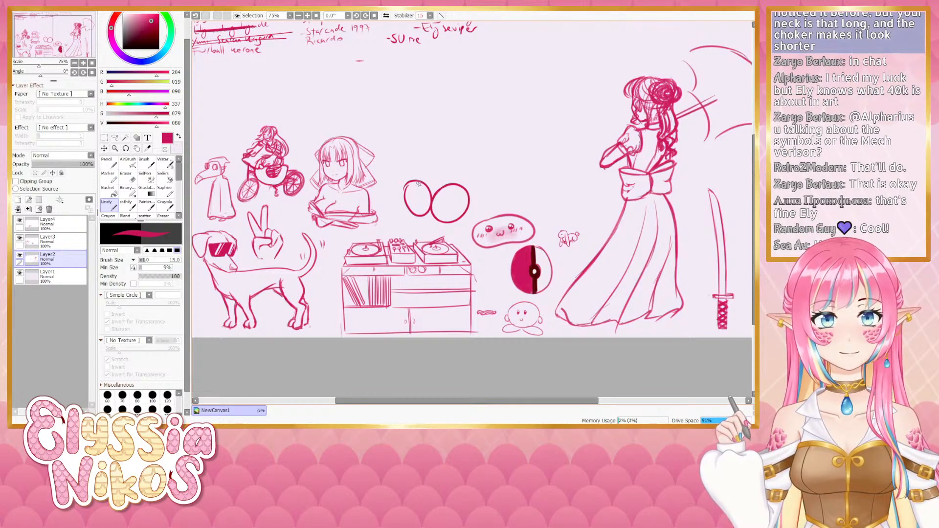
mouse_move(418, 183)
left_mouse_down()
mouse_move(401, 195)
mouse_move(415, 183)
mouse_move(405, 193)
mouse_move(422, 213)
mouse_move(415, 192)
mouse_move(407, 184)
mouse_move(419, 217)
left_mouse_up()
key("ctrl+z")
key("ctrl+z")
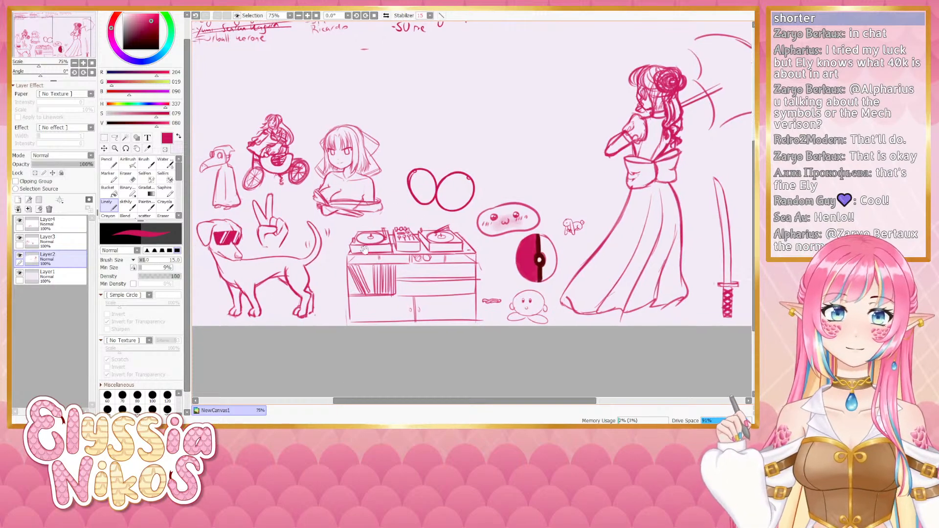
left_click_drag(364, 267, 368, 255)
key("e")
key("bracketright")
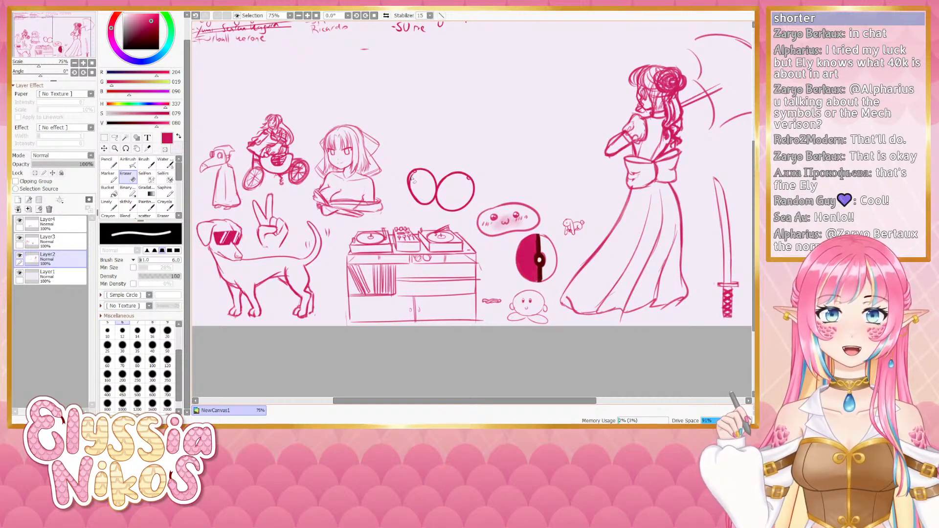
mouse_move(412, 181)
left_mouse_down()
mouse_move(418, 201)
mouse_move(414, 194)
left_mouse_up()
key("ctrl+z")
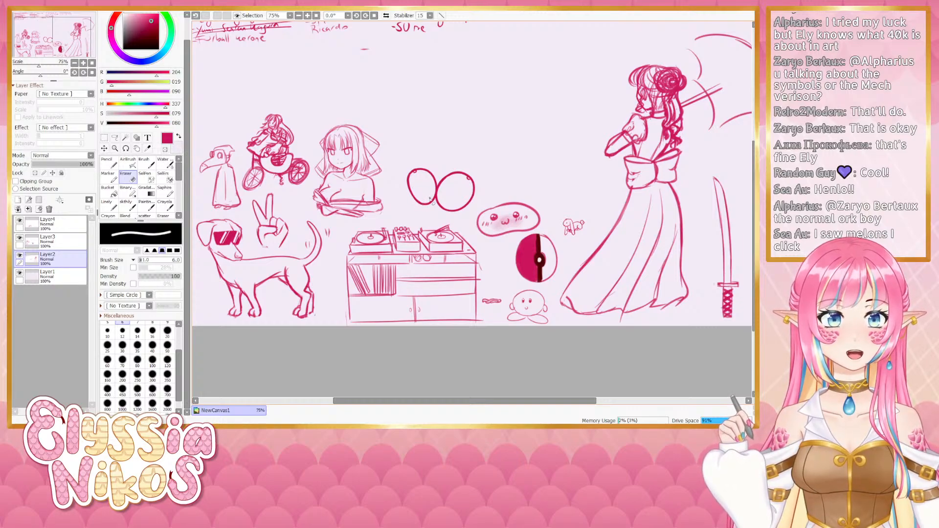
Switch back to the sketching brush on Layer3 for a new drawing in the empty area below the request notes
mouse_move(477, 244)
left_mouse_down()
mouse_move(486, 274)
mouse_move(497, 259)
left_mouse_up()
left_click_drag(439, 207, 463, 215)
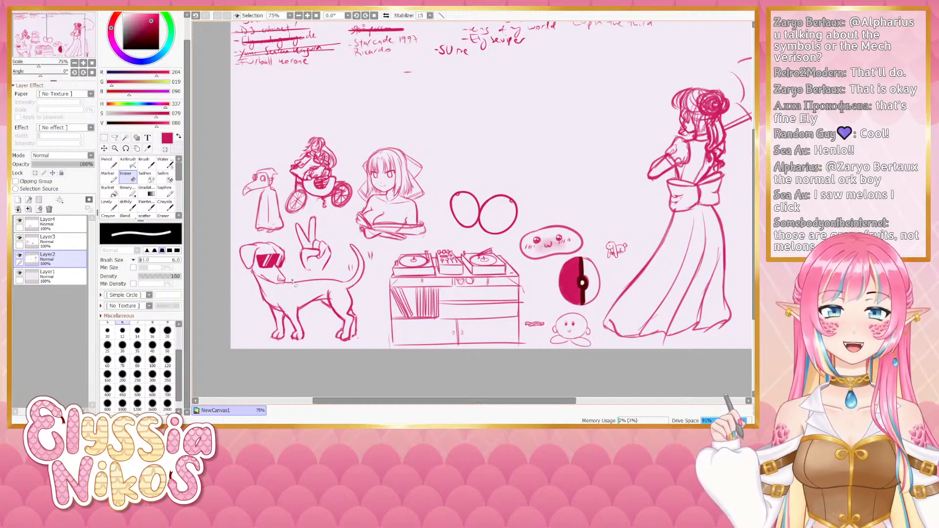
left_click(49, 240)
left_click(126, 204)
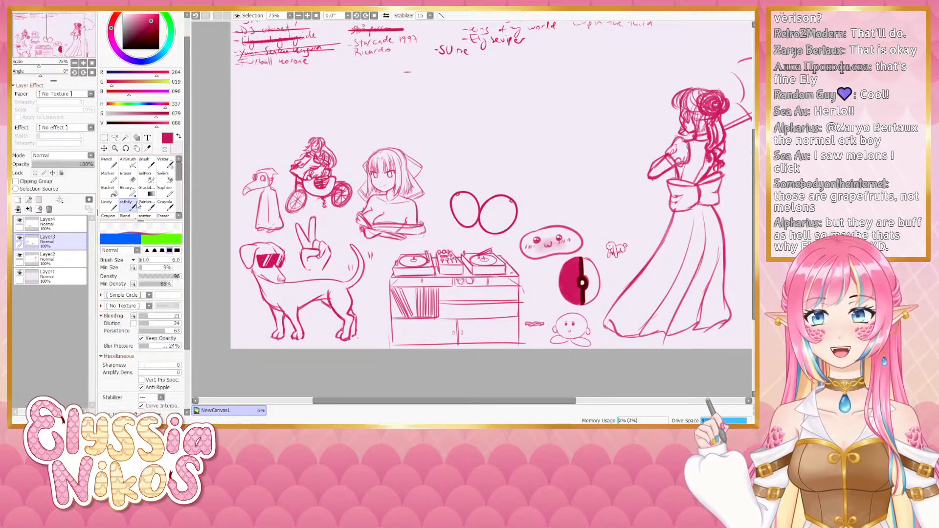
mouse_move(544, 185)
left_mouse_down()
mouse_move(464, 221)
mouse_move(493, 201)
left_mouse_up()
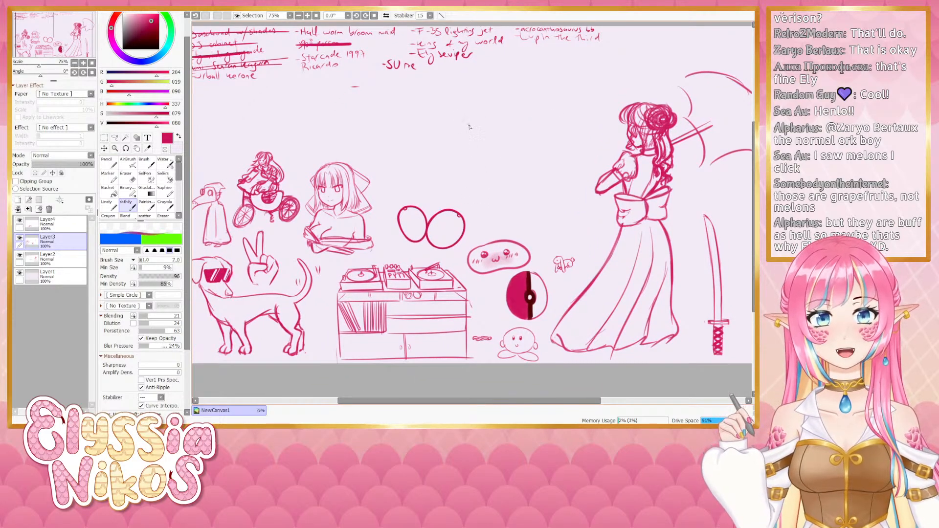
left_click(83, 63)
left_click(83, 63)
left_click_drag(409, 156, 342, 279)
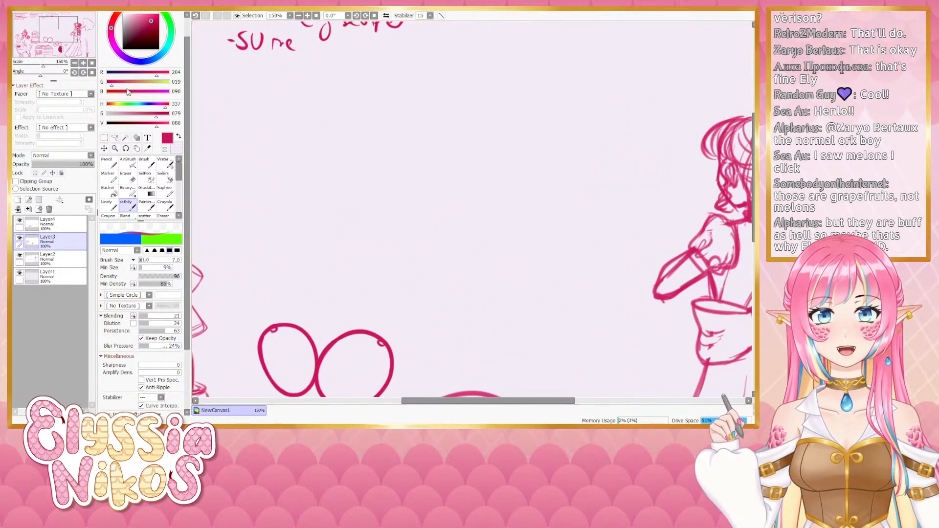
left_click(76, 64)
mouse_move(421, 190)
left_mouse_down()
mouse_move(410, 190)
mouse_move(422, 191)
mouse_move(421, 162)
mouse_move(447, 191)
mouse_move(458, 183)
left_mouse_up()
key("ctrl+z")
key("ctrl+z")
mouse_move(411, 178)
left_mouse_down()
mouse_move(460, 164)
mouse_move(465, 180)
mouse_move(414, 146)
mouse_move(448, 191)
mouse_move(418, 147)
mouse_move(413, 171)
mouse_move(418, 131)
mouse_move(407, 147)
mouse_move(494, 166)
mouse_move(414, 140)
mouse_move(444, 191)
mouse_move(482, 168)
left_mouse_up()
key("ctrl+z")
key("ctrl+z")
key("ctrl+z")
key("ctrl+z")
key("ctrl+z")
key("ctrl+z")
mouse_move(415, 158)
left_mouse_down()
mouse_move(481, 154)
mouse_move(495, 166)
left_mouse_up()
key("ctrl+z")
key("ctrl+z")
key("ctrl+z")
key("ctrl+z")
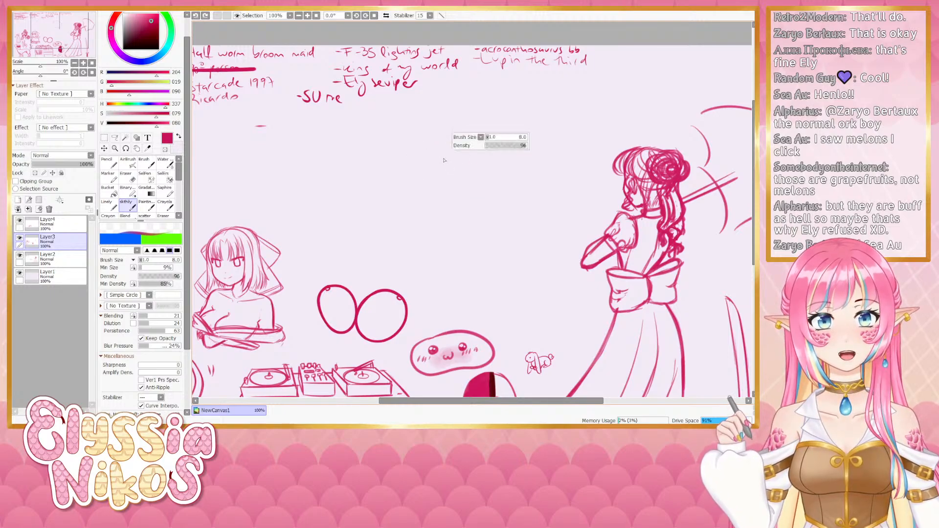
Sketch a head circle with vertical and horizontal face guidelines in the empty area between the bust and the gowned woman
mouse_move(429, 150)
left_mouse_down()
mouse_move(476, 181)
mouse_move(427, 161)
mouse_move(442, 185)
mouse_move(476, 177)
left_mouse_up()
key("ctrl+z")
key("ctrl+z")
mouse_move(479, 167)
left_mouse_down()
mouse_move(422, 164)
mouse_move(425, 155)
mouse_move(490, 180)
left_mouse_up()
key("ctrl+z")
mouse_move(493, 169)
left_mouse_down()
mouse_move(468, 130)
mouse_move(423, 156)
mouse_move(469, 136)
mouse_move(423, 147)
mouse_move(451, 200)
mouse_move(488, 177)
left_mouse_up()
key("ctrl+z")
key("ctrl+z")
key("ctrl+z")
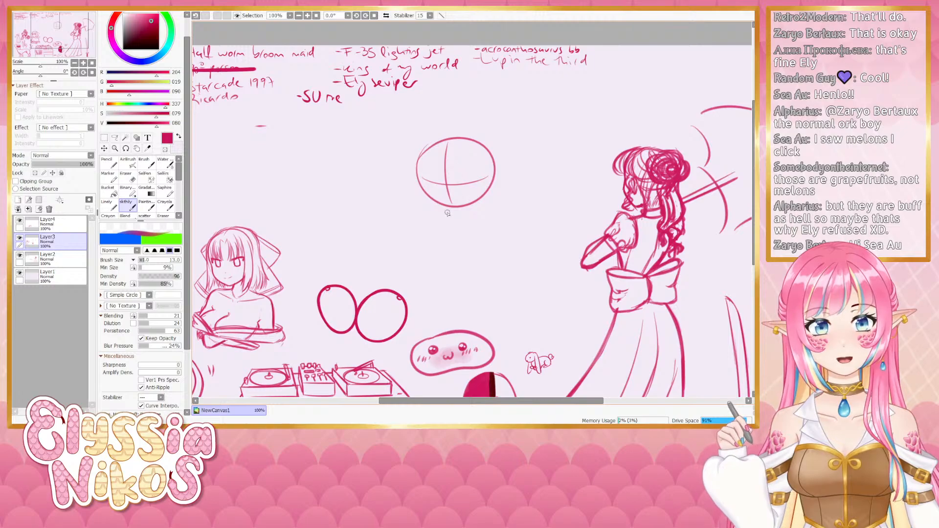
Sketch the wide cheek and chin curve around the head circle's lower edge at brush size 13 and erase the circle line inside it
left_click_drag(419, 182, 452, 207)
key("ctrl+z")
key("ctrl+z")
key("ctrl+z")
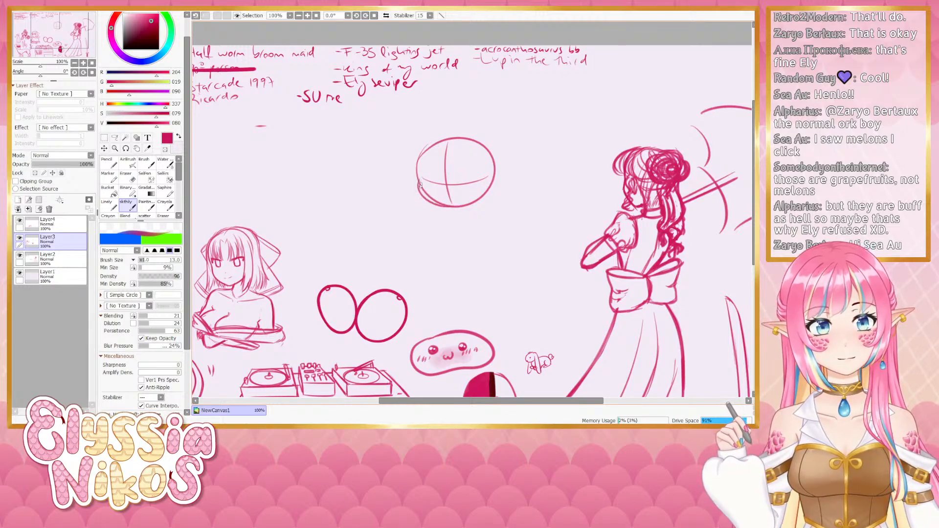
key("ctrl+z")
left_click_drag(419, 180, 447, 210)
key("ctrl+z")
left_click_drag(418, 180, 447, 209)
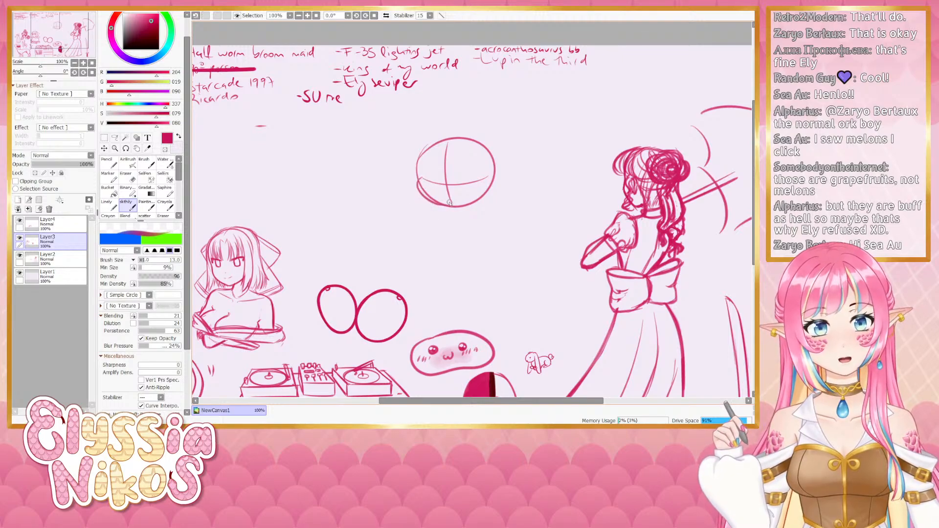
key("ctrl+z")
mouse_move(424, 180)
left_mouse_down()
mouse_move(423, 201)
mouse_move(477, 206)
mouse_move(440, 206)
mouse_move(478, 205)
mouse_move(464, 206)
mouse_move(481, 203)
mouse_move(493, 183)
mouse_move(457, 208)
left_mouse_up()
key("ctrl+z")
key("ctrl+z")
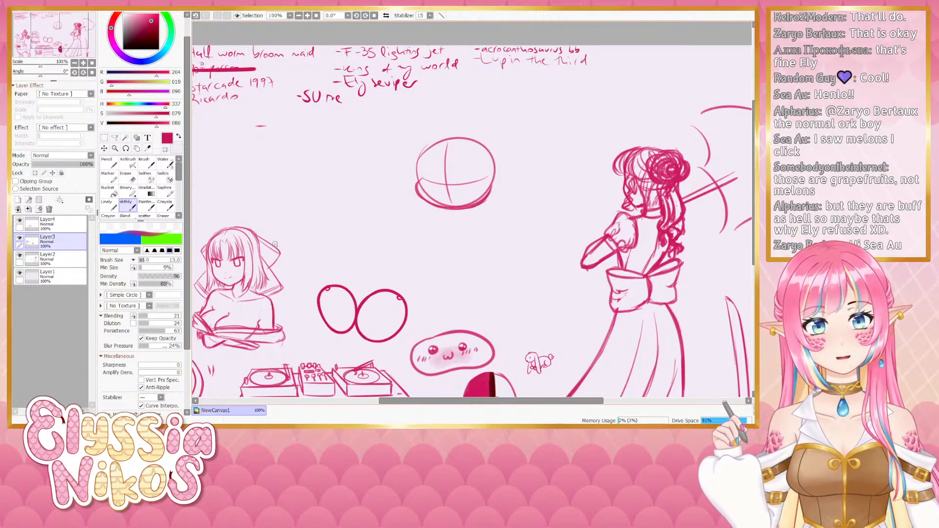
key("e")
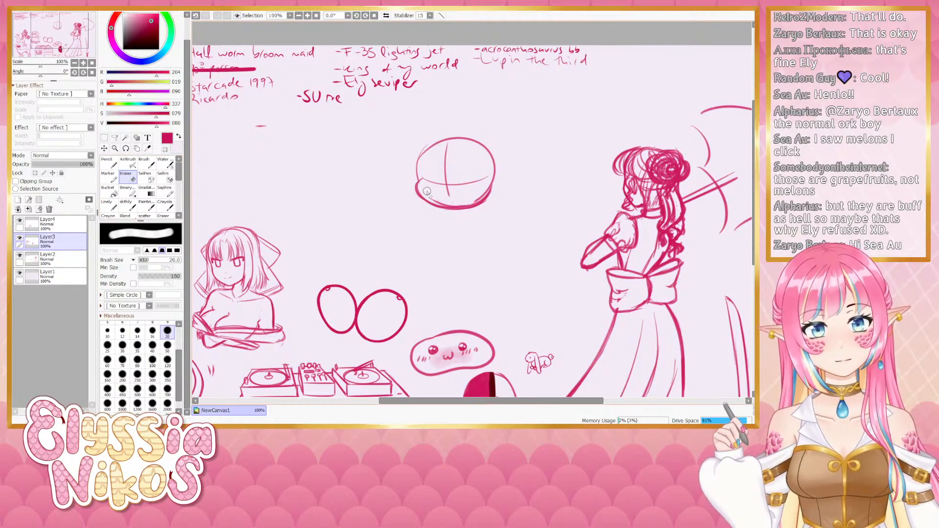
left_click_drag(431, 197, 483, 194)
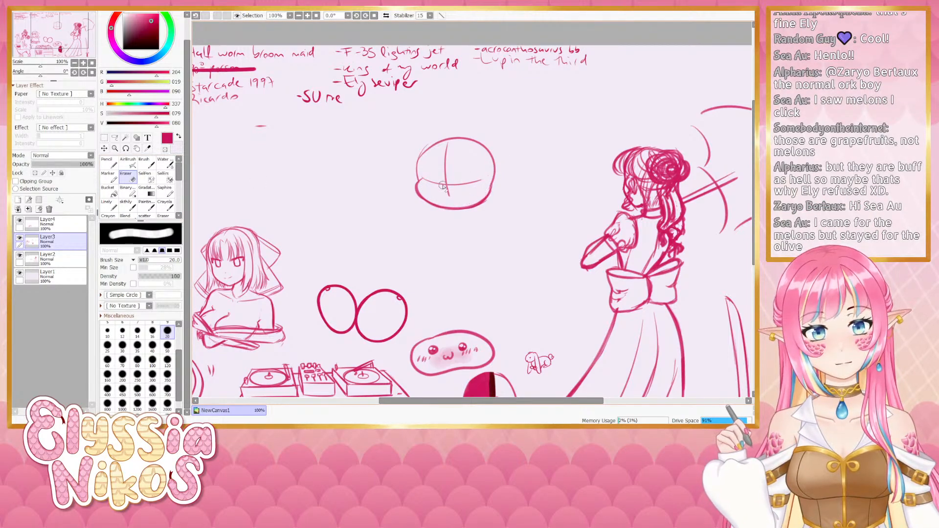
Redraw the cheek and chin curve with the sketching brush and erase the face guidelines inside the head
left_click(126, 205)
left_click_drag(416, 187, 479, 203)
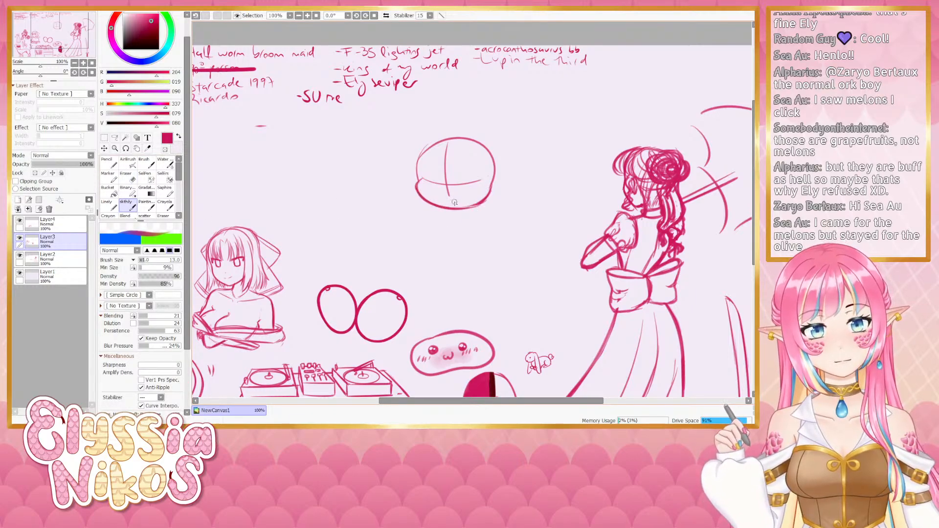
key("ctrl+z")
mouse_move(417, 190)
left_mouse_down()
mouse_move(481, 201)
mouse_move(446, 203)
mouse_move(511, 172)
left_mouse_up()
left_click(128, 178)
mouse_move(424, 180)
left_mouse_down()
mouse_move(443, 176)
mouse_move(442, 194)
mouse_move(447, 161)
mouse_move(439, 161)
mouse_move(438, 179)
mouse_move(479, 179)
left_mouse_up()
left_click_drag(410, 177, 431, 143)
left_click(125, 206)
key("ctrl+z")
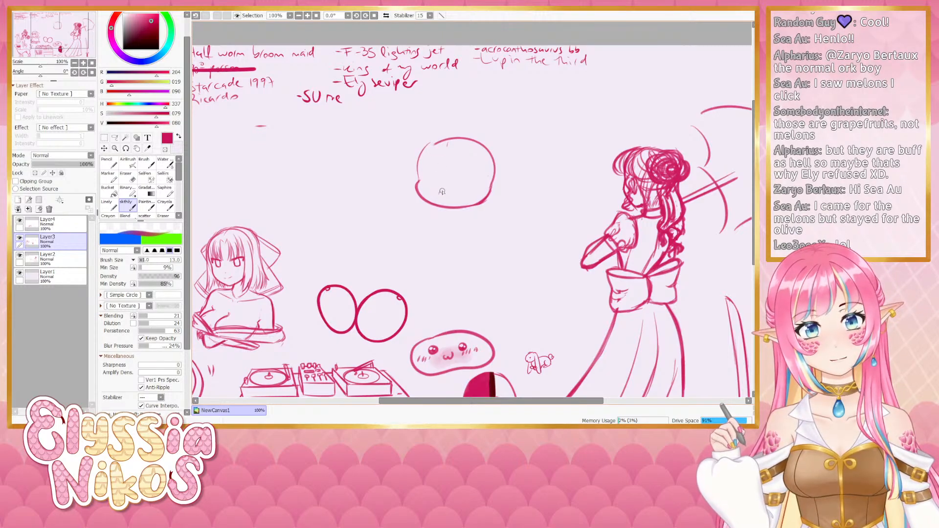
Sketch a small mouth just above the chin and two short neck lines below it
left_click_drag(439, 196, 449, 198)
key("ctrl+z")
key("ctrl+z")
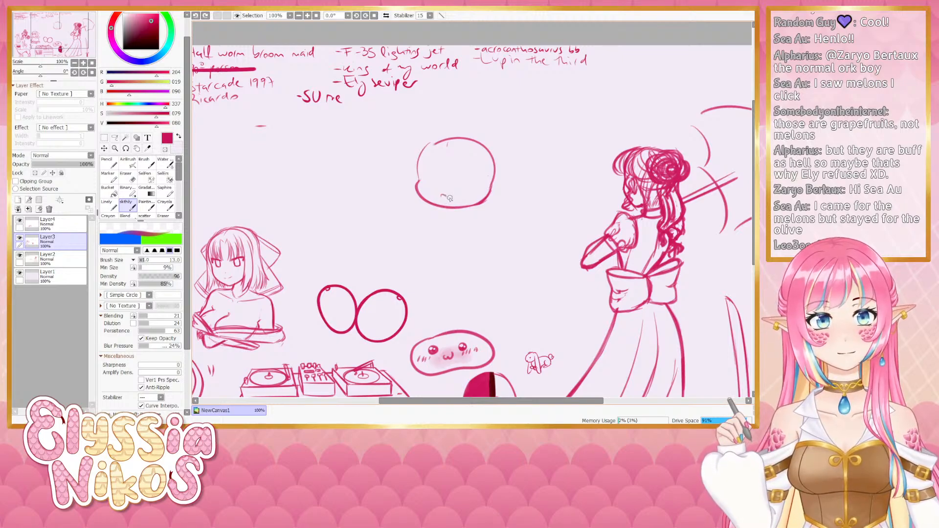
key("ctrl+z")
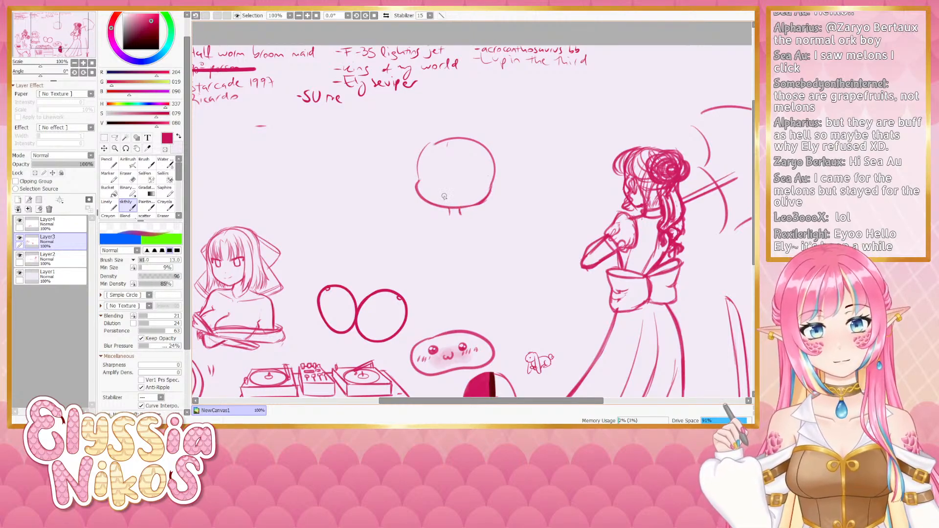
key("ctrl+z")
left_click_drag(445, 198, 454, 196)
key("ctrl+z")
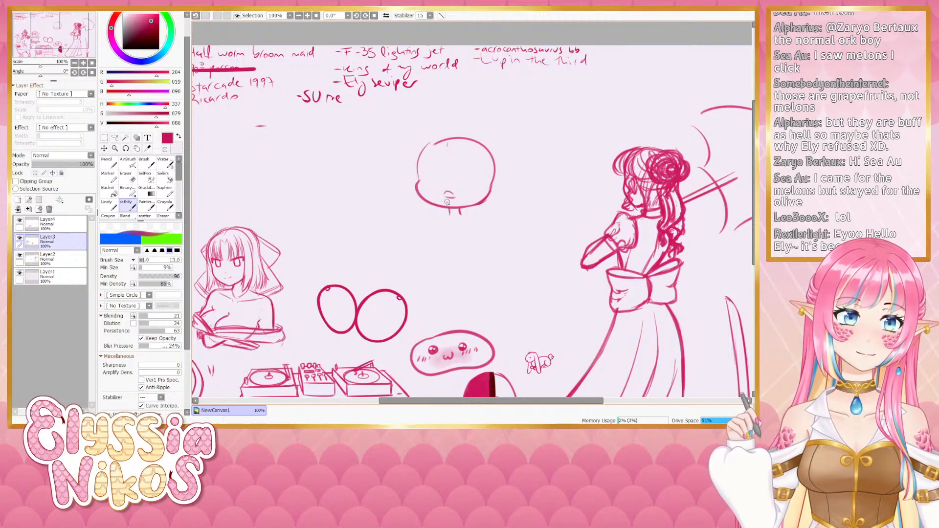
key("ctrl+z")
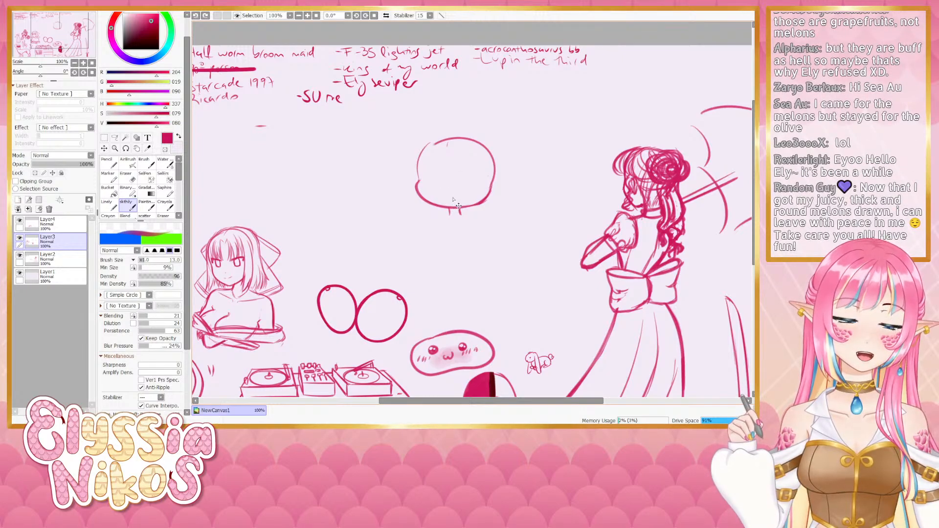
mouse_move(445, 197)
left_mouse_down()
mouse_move(459, 194)
mouse_move(464, 172)
left_mouse_up()
key("ctrl+z")
key("ctrl+z")
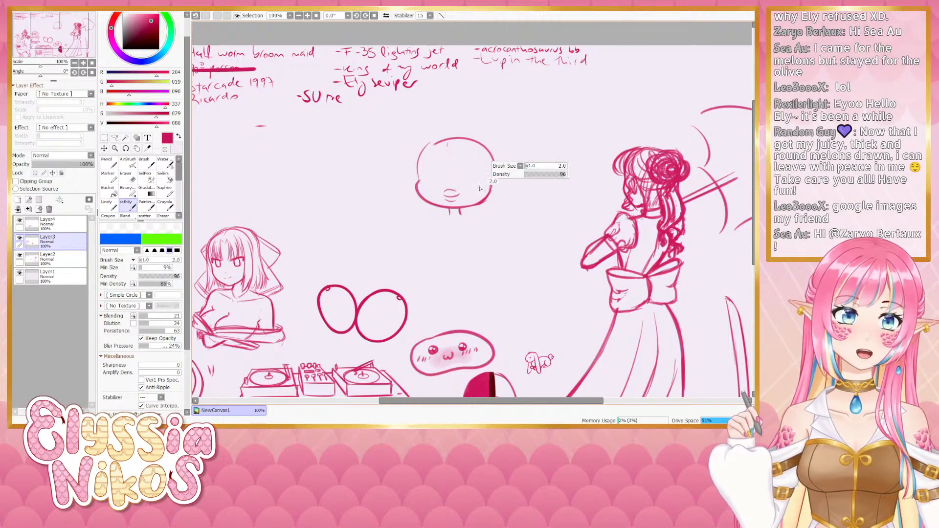
Sketch the long curved fringe strands sweeping from the crown across the forehead at brush size 11
key("ctrl+z")
mouse_move(412, 152)
left_mouse_down()
mouse_move(425, 142)
mouse_move(459, 179)
left_mouse_up()
key("ctrl+z")
mouse_move(471, 144)
left_mouse_down()
mouse_move(457, 184)
mouse_move(441, 186)
left_mouse_up()
key("ctrl+z")
mouse_move(466, 156)
left_mouse_down()
mouse_move(449, 182)
mouse_move(437, 183)
left_mouse_up()
key("ctrl+z")
key("ctrl+z")
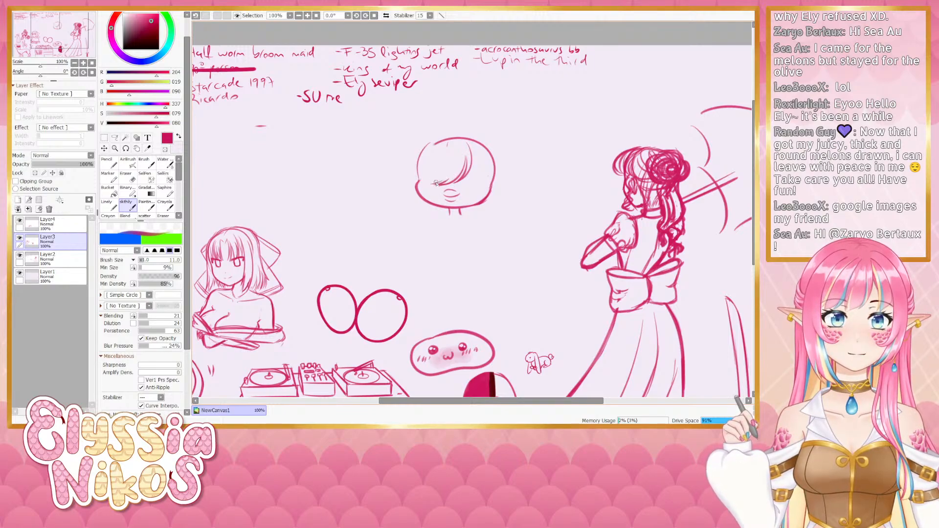
Add shorter fringe strands running from the crown down to the left cheek
key("ctrl+z")
mouse_move(447, 151)
left_mouse_down()
mouse_move(432, 186)
mouse_move(418, 184)
left_mouse_up()
key("ctrl+z")
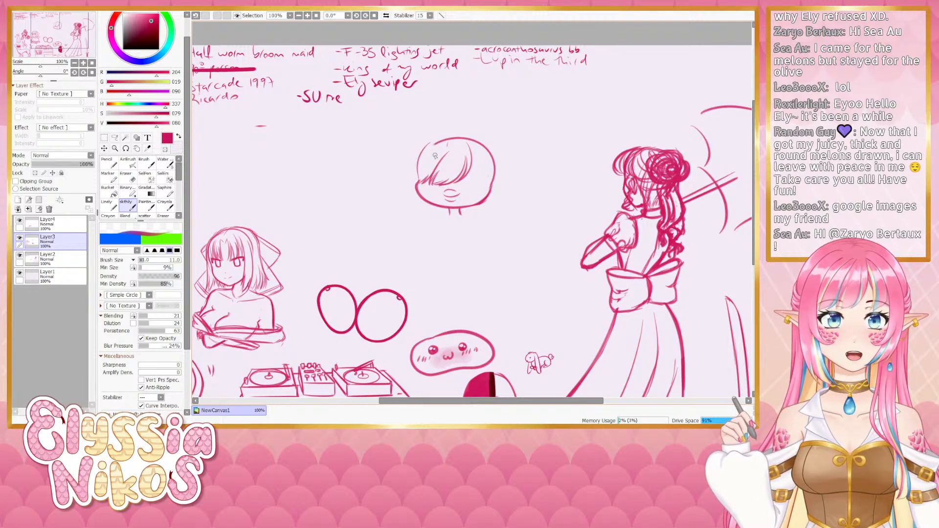
key("ctrl+z")
mouse_move(437, 141)
left_mouse_down()
mouse_move(402, 187)
mouse_move(413, 186)
left_mouse_up()
key("ctrl+z")
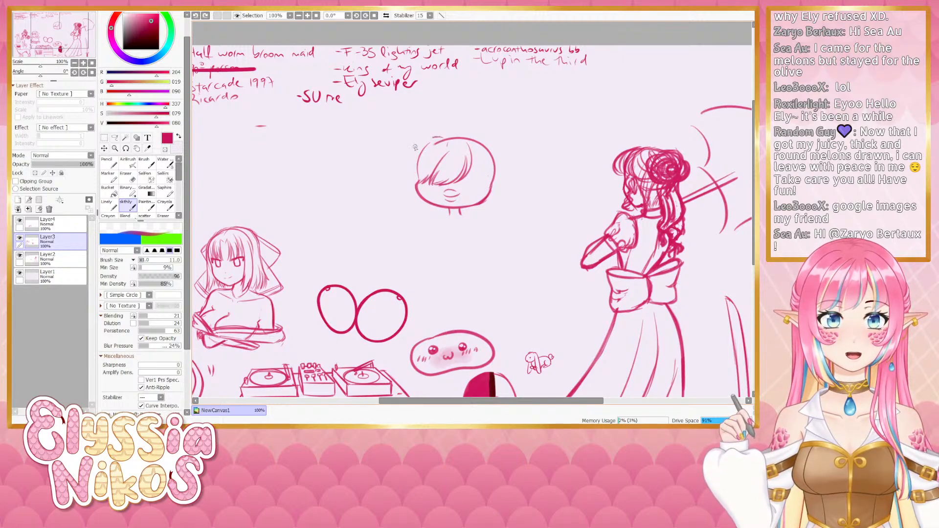
Sketch the outer hair contour curving from the crown around the left side of the head
mouse_move(433, 137)
left_mouse_down()
mouse_move(408, 186)
mouse_move(421, 180)
left_mouse_up()
mouse_move(438, 146)
left_mouse_down()
mouse_move(426, 189)
mouse_move(424, 166)
mouse_move(419, 185)
left_mouse_up()
key("ctrl+z")
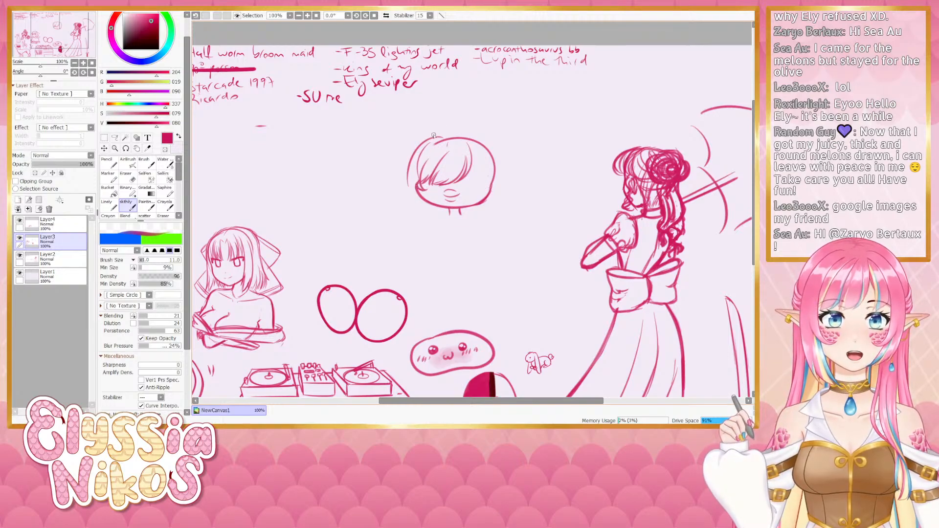
key("ctrl+z")
mouse_move(440, 140)
left_mouse_down()
mouse_move(419, 181)
mouse_move(426, 148)
mouse_move(414, 160)
mouse_move(419, 177)
mouse_move(430, 141)
mouse_move(411, 210)
left_mouse_up()
key("ctrl+z")
key("ctrl+z")
left_click_drag(434, 137, 410, 210)
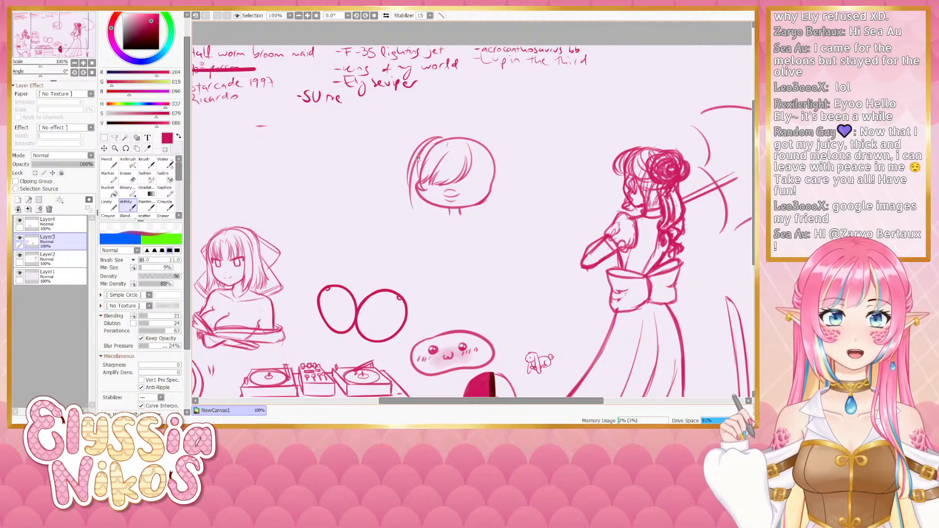
Sketch the left side lock hanging below the chin and erase stray hair lines near the crown at eraser size 10
left_click_drag(411, 172, 417, 213)
key("ctrl+z")
left_click_drag(411, 173, 426, 231)
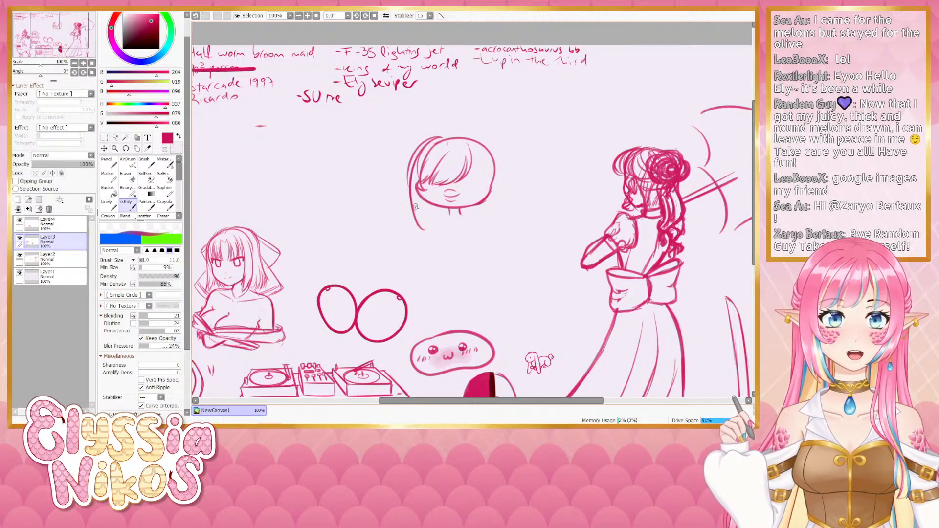
key("ctrl+z")
left_click_drag(409, 195, 420, 229)
left_click_drag(414, 189, 429, 229)
key("ctrl+z")
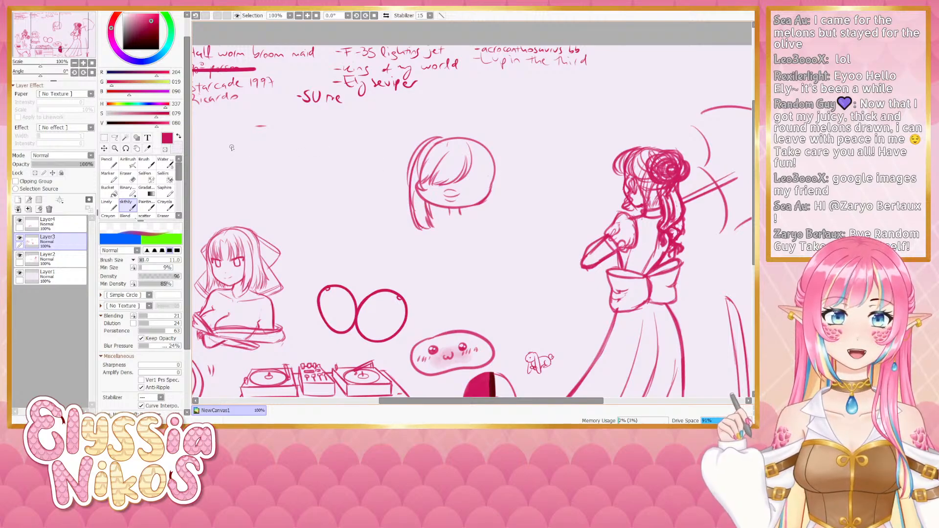
key("e")
left_click_drag(424, 138, 420, 148)
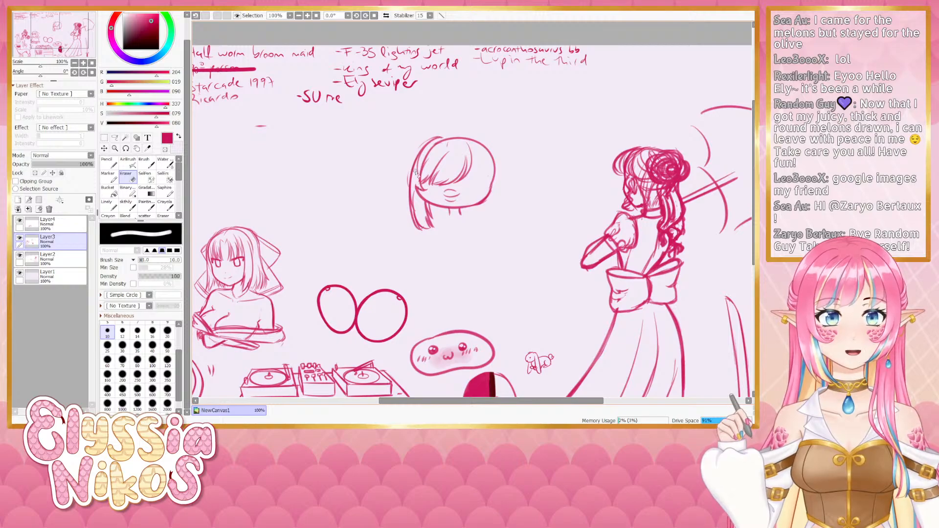
key("e")
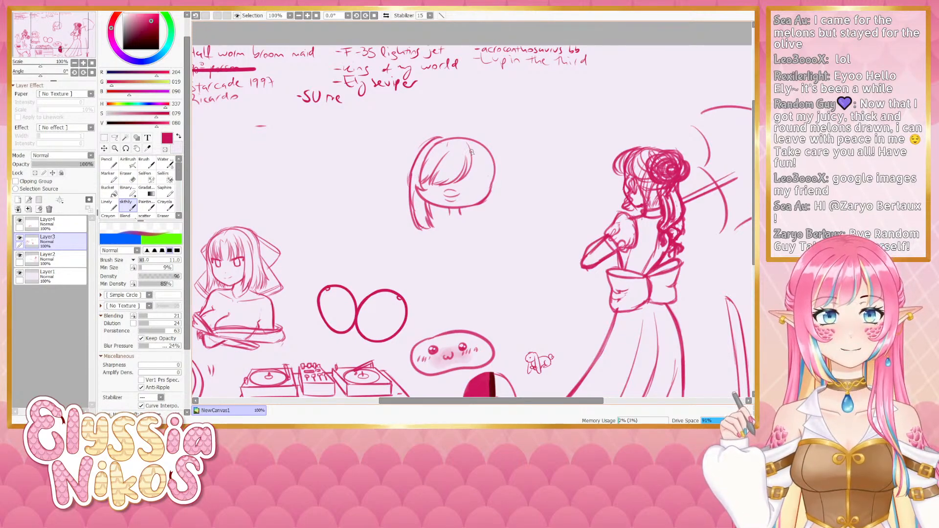
Sketch the fringe strands falling from the crown over the right side of the forehead
left_click_drag(473, 146, 478, 185)
key("ctrl+z")
mouse_move(472, 145)
left_mouse_down()
mouse_move(474, 188)
mouse_move(477, 170)
mouse_move(479, 189)
mouse_move(489, 185)
left_mouse_up()
key("ctrl+z")
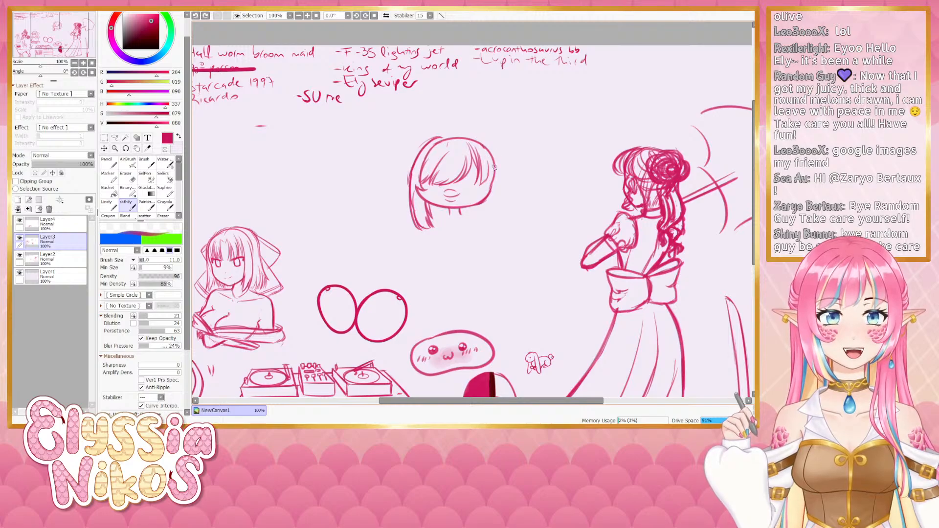
key("ctrl+z")
Sketch the right side lock curving past the cheek down to chin level
mouse_move(484, 149)
left_mouse_down()
mouse_move(494, 204)
mouse_move(487, 176)
mouse_move(472, 210)
mouse_move(496, 197)
mouse_move(488, 206)
left_mouse_up()
key("ctrl+z")
key("ctrl+z")
key("ctrl+z")
key("ctrl+z")
key("ctrl+z")
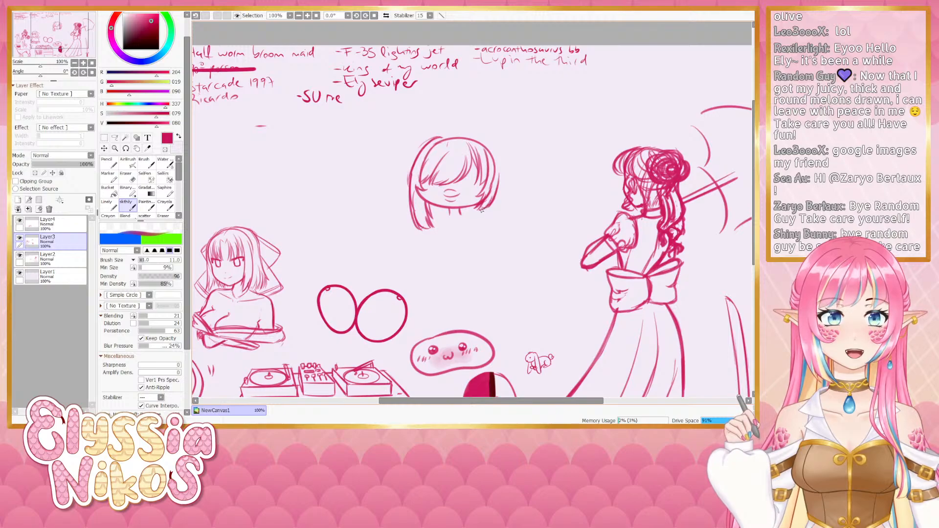
Sketch the outer hair contour from the crown around the right side of the head
left_click_drag(488, 144, 499, 195)
key("ctrl+z")
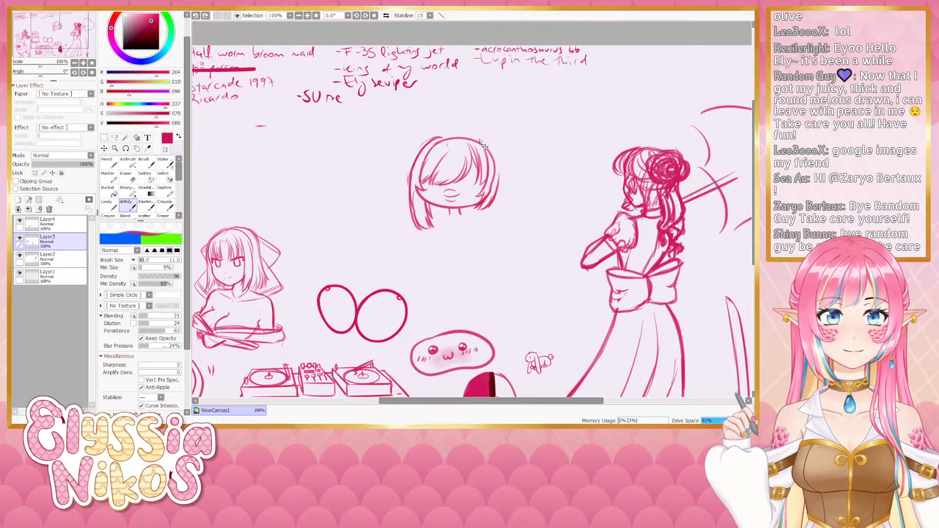
mouse_move(477, 138)
left_mouse_down()
mouse_move(496, 166)
mouse_move(479, 140)
mouse_move(499, 175)
mouse_move(493, 148)
mouse_move(499, 196)
left_mouse_up()
key("ctrl+z")
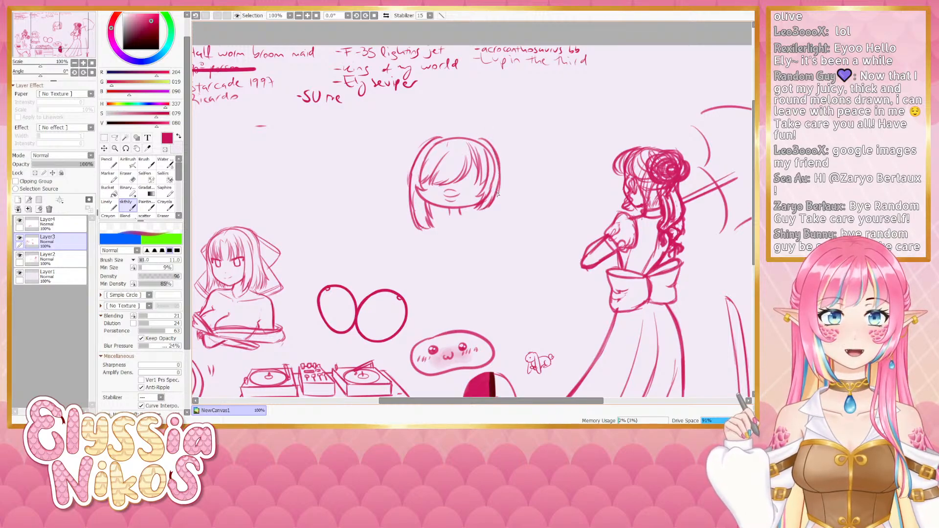
key("ctrl+z")
left_click_drag(490, 145, 497, 203)
key("ctrl+z")
left_click_drag(488, 142, 497, 199)
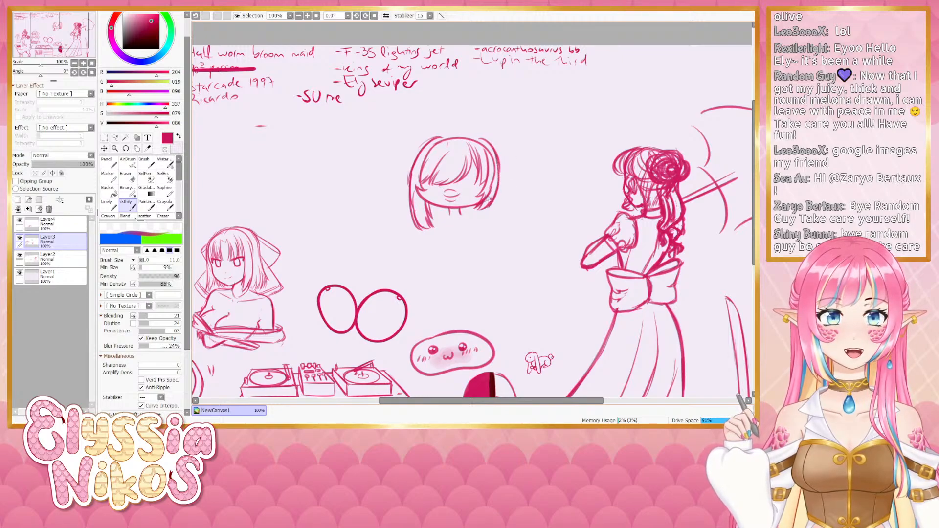
Erase the head outline overlapping the right side hair and redraw the lock's tip beside the chin
left_click(126, 178)
mouse_move(475, 141)
left_mouse_down()
mouse_move(496, 180)
mouse_move(493, 161)
mouse_move(479, 212)
left_mouse_up()
key("bracketleft")
key("bracketleft")
key("bracketleft")
key("n")
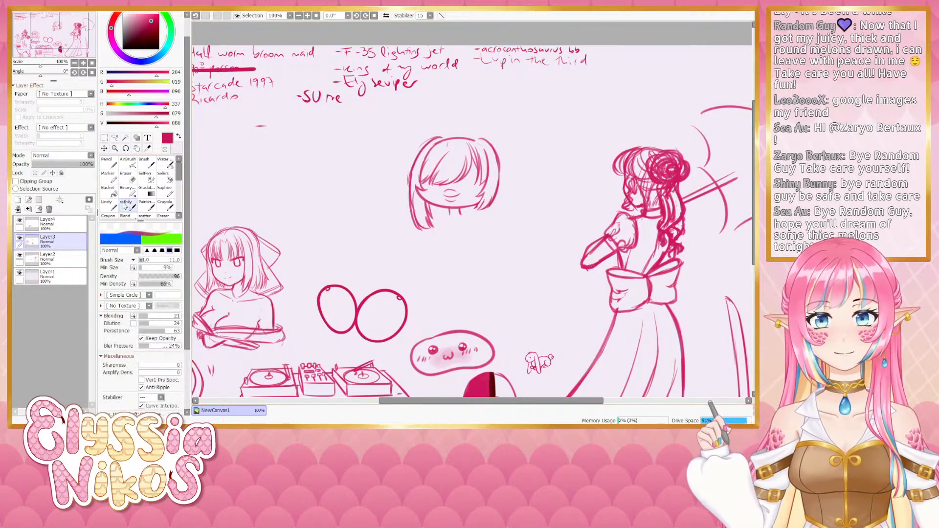
key("ctrl+z")
left_click_drag(486, 198, 474, 212)
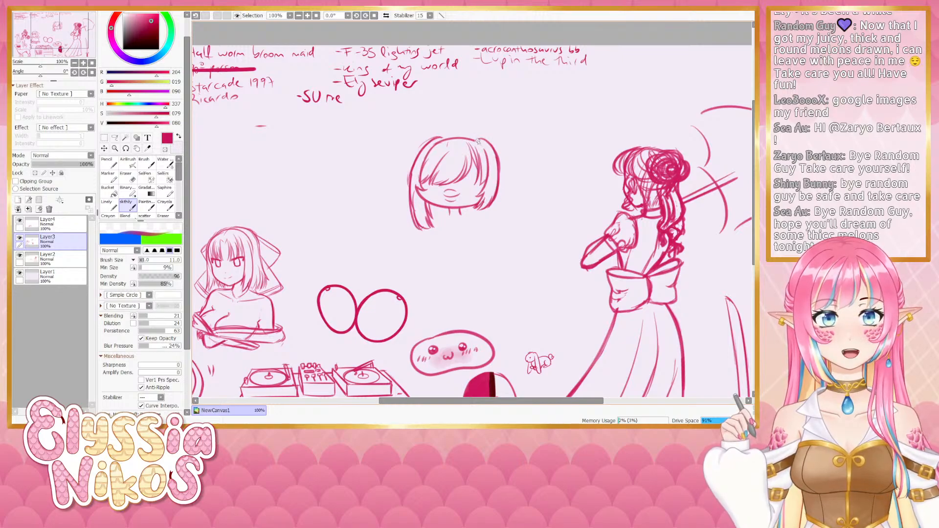
Draw the rounded crown line above the head circle and erase the old circle top beneath it at eraser size 7
key("ctrl+z")
mouse_move(441, 137)
left_mouse_down()
mouse_move(482, 141)
mouse_move(454, 151)
mouse_move(443, 143)
mouse_move(462, 140)
left_mouse_up()
left_click(130, 177)
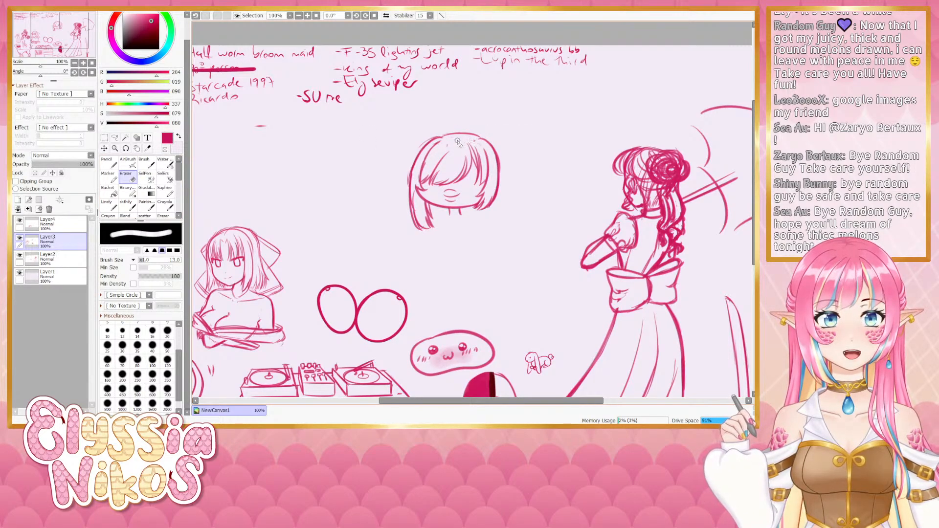
key("bracketleft")
key("bracketleft")
key("bracketleft")
key("bracketleft")
key("bracketleft")
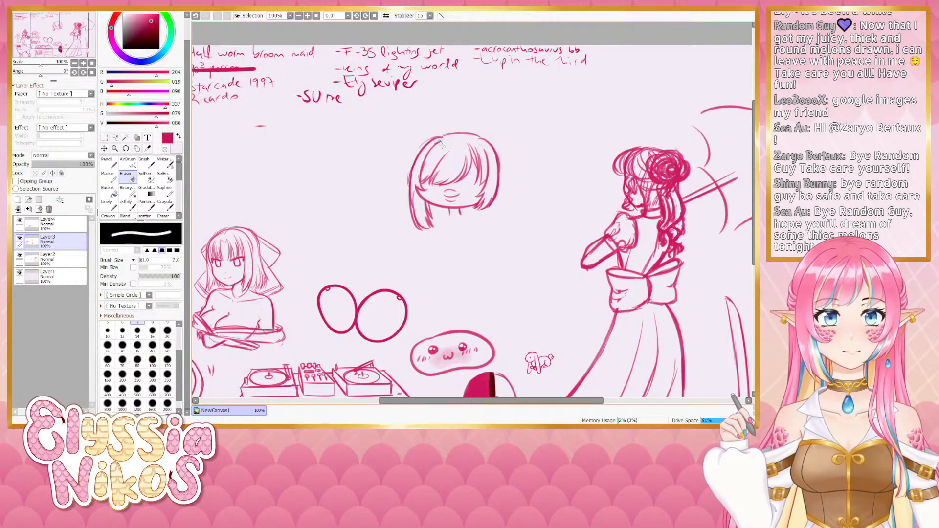
left_click(127, 204)
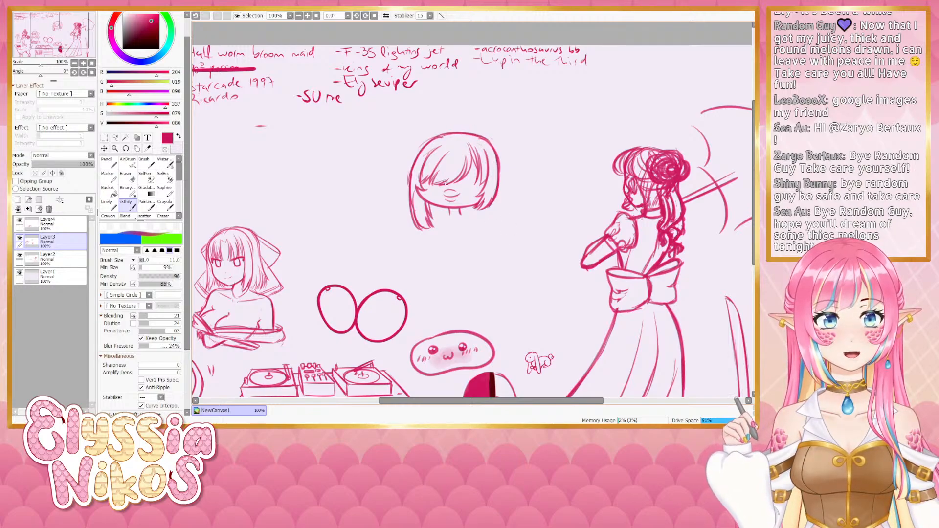
Sketch the first rough eye shape beneath the right side of the fringe at brush size 6
left_click_drag(470, 202, 476, 187)
left_click_drag(471, 176, 473, 168)
key("ctrl+z")
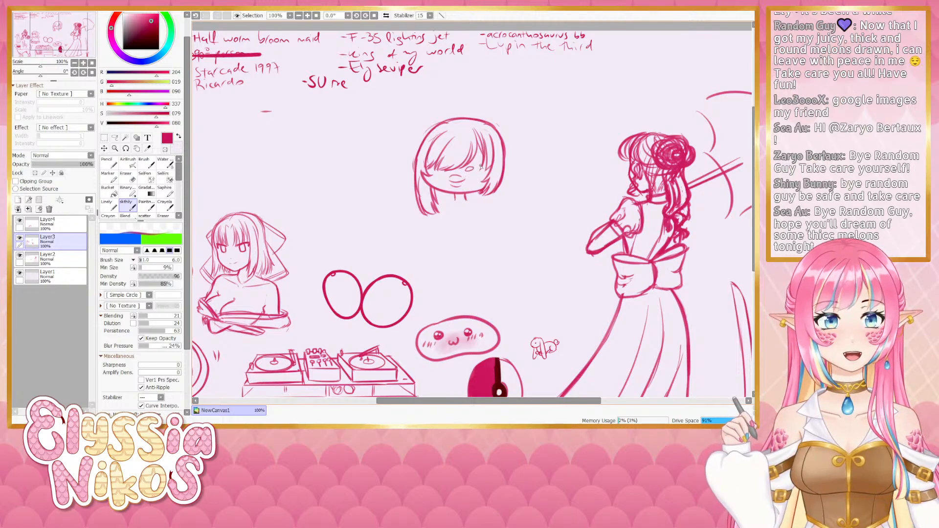
key("ctrl+z")
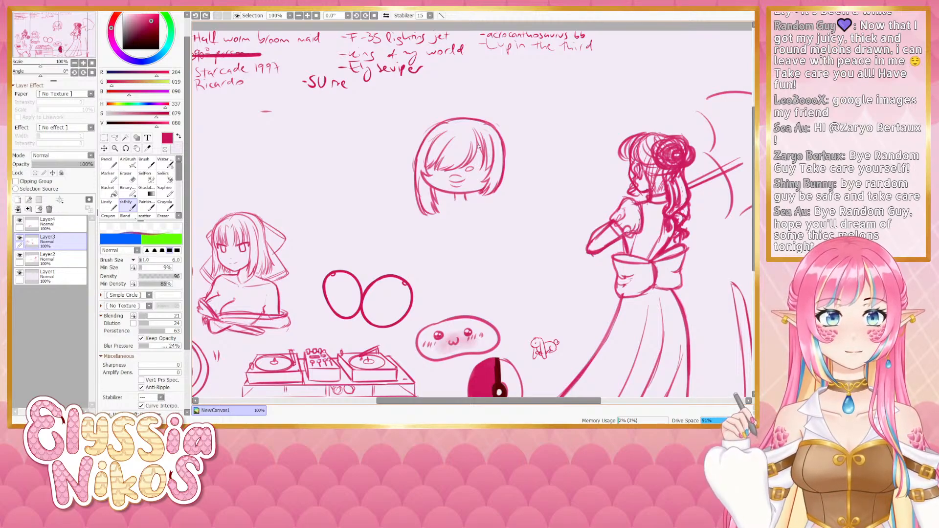
Rework the thin fringe strand falling from the crown beside the right eye
key("ctrl+z")
left_click_drag(478, 134, 480, 168)
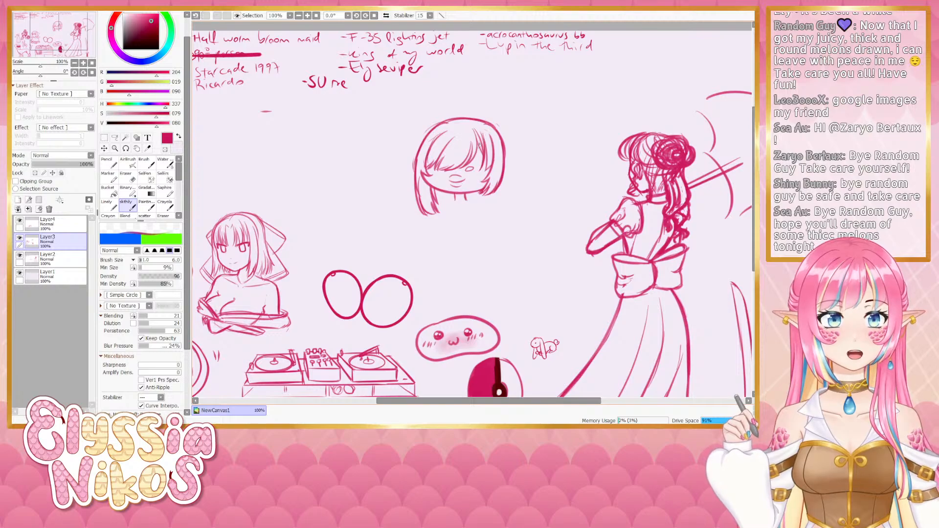
key("ctrl+z")
key("ctrl+z")
left_click_drag(478, 132, 482, 168)
key("ctrl+z")
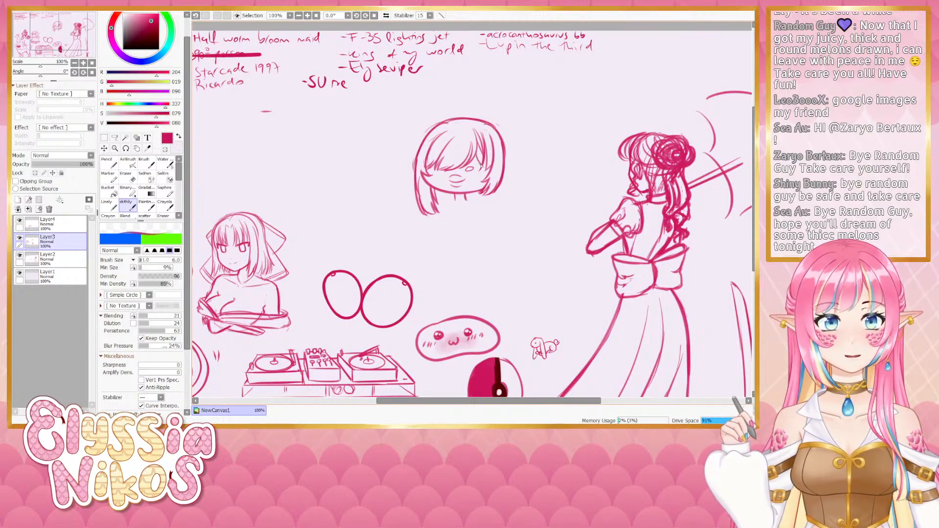
Clean up the right fringe at eraser size 8, redraw its strands and complete the rough eyes
key("e")
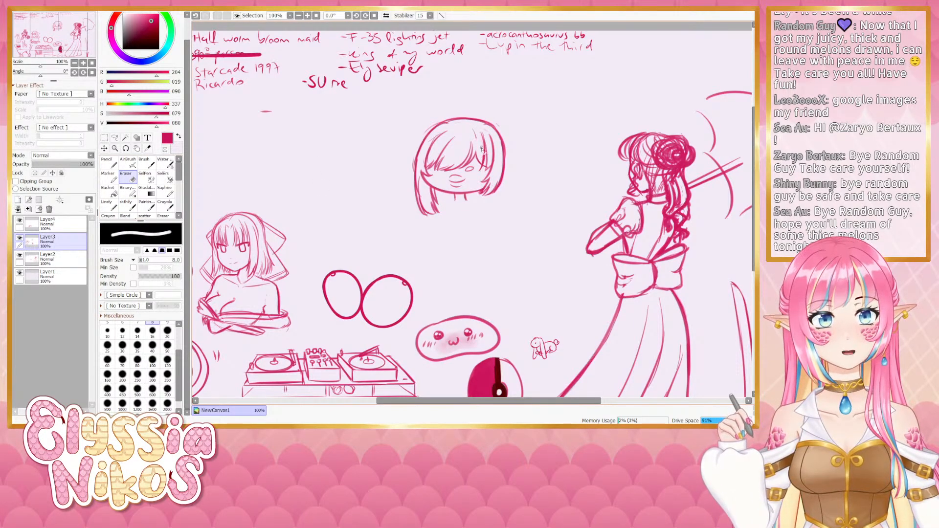
left_click(131, 206)
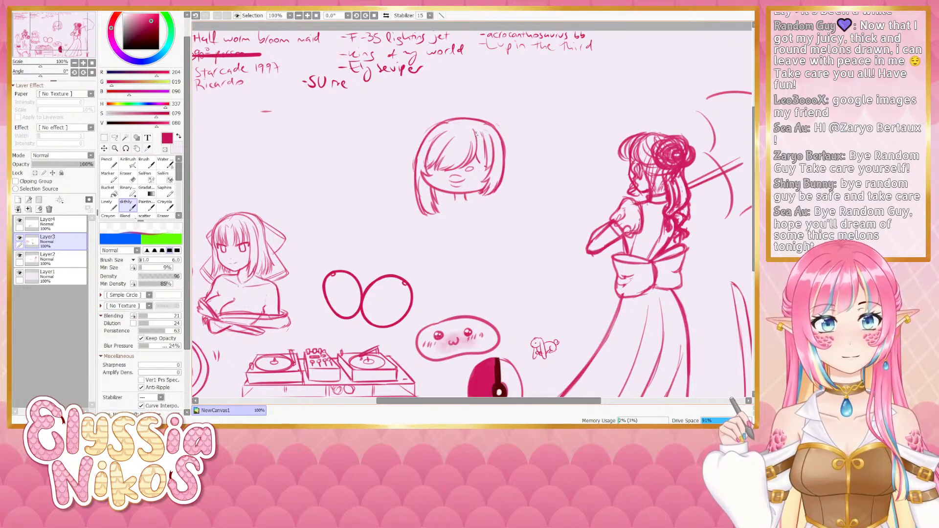
key("ctrl+z")
left_click_drag(474, 129, 484, 172)
key("ctrl+z")
key("ctrl+z")
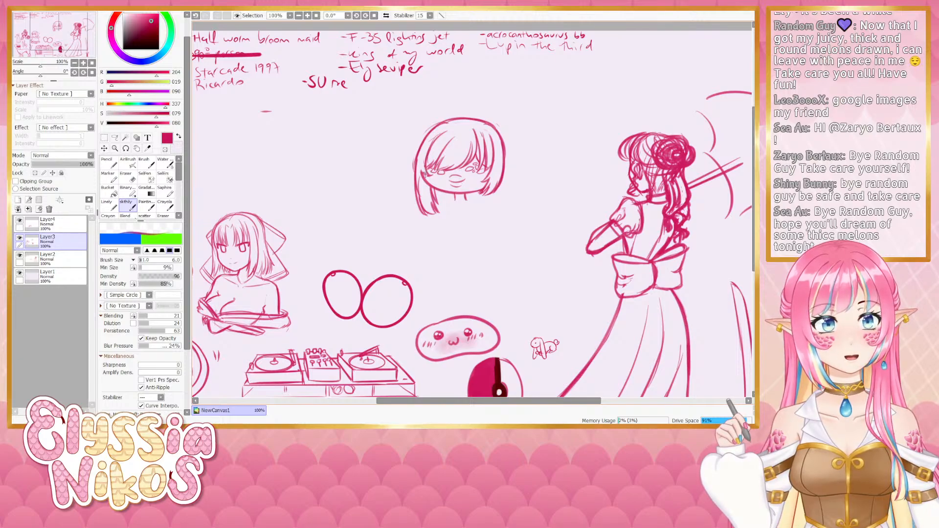
Sketch the figure's shoulders and puffed sleeves on both sides of the neck, then add the neckline and fitted bodice
left_click_drag(458, 216, 454, 138)
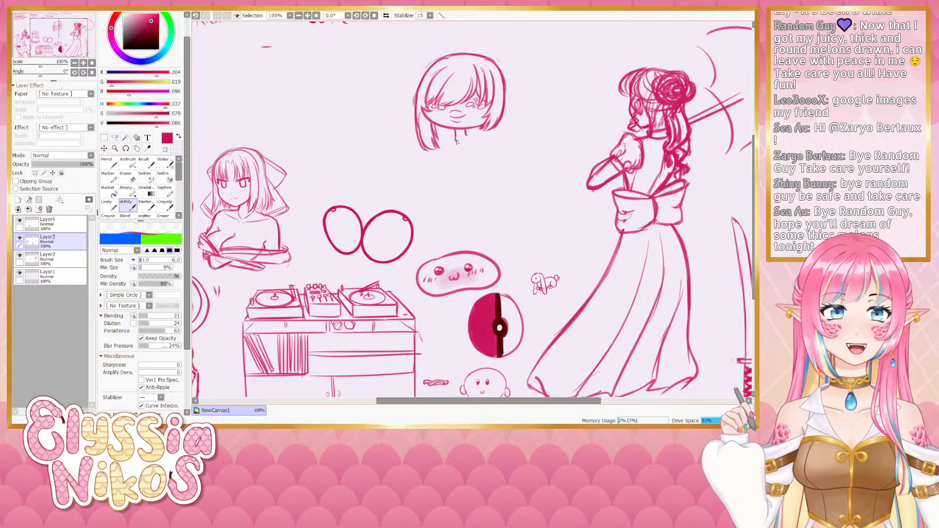
left_click_drag(501, 202, 512, 212)
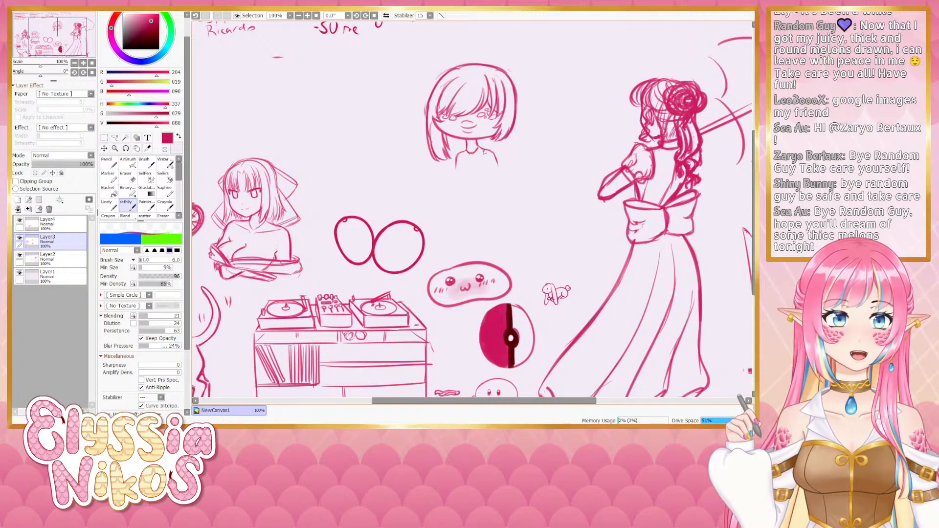
mouse_move(484, 151)
left_mouse_down()
mouse_move(501, 163)
mouse_move(488, 144)
mouse_move(508, 162)
mouse_move(449, 153)
mouse_move(455, 148)
mouse_move(443, 174)
mouse_move(459, 171)
left_mouse_up()
key("ctrl+z")
key("ctrl+z")
key("ctrl+z")
key("ctrl+z")
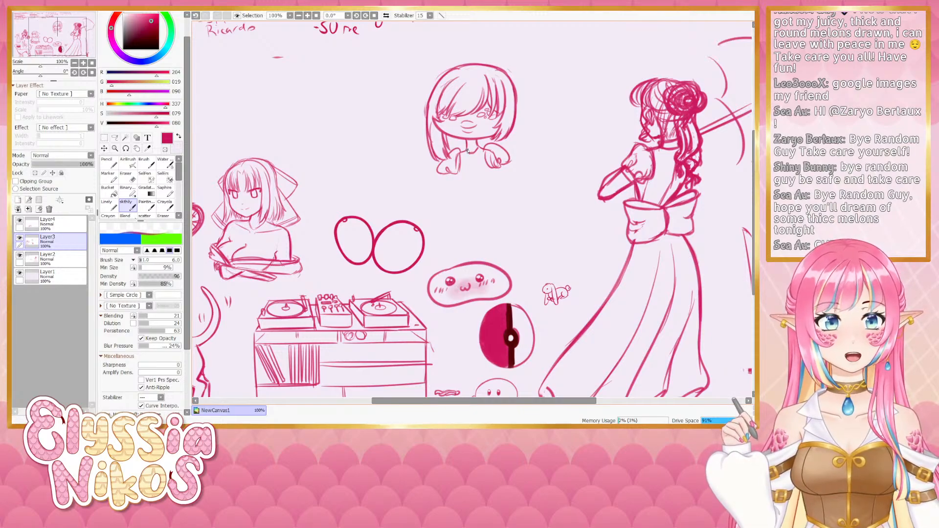
mouse_move(466, 146)
left_mouse_down()
mouse_move(481, 146)
mouse_move(474, 167)
mouse_move(485, 169)
mouse_move(468, 186)
mouse_move(492, 172)
mouse_move(487, 187)
mouse_move(464, 106)
mouse_move(450, 172)
left_mouse_up()
key("ctrl+z")
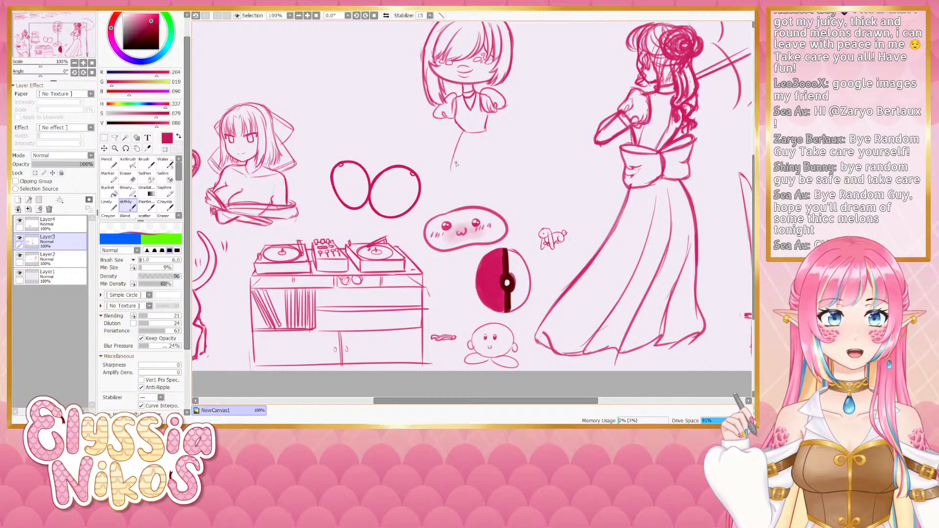
Sketch a bell-shaped skirt flaring from the waist, with a curved hem, folds on the right and a vertical fold near the centre
key("ctrl+z")
left_click_drag(466, 131, 437, 181)
key("ctrl+z")
mouse_move(487, 128)
left_mouse_down()
mouse_move(524, 136)
mouse_move(545, 166)
left_mouse_up()
left_click_drag(495, 132, 530, 175)
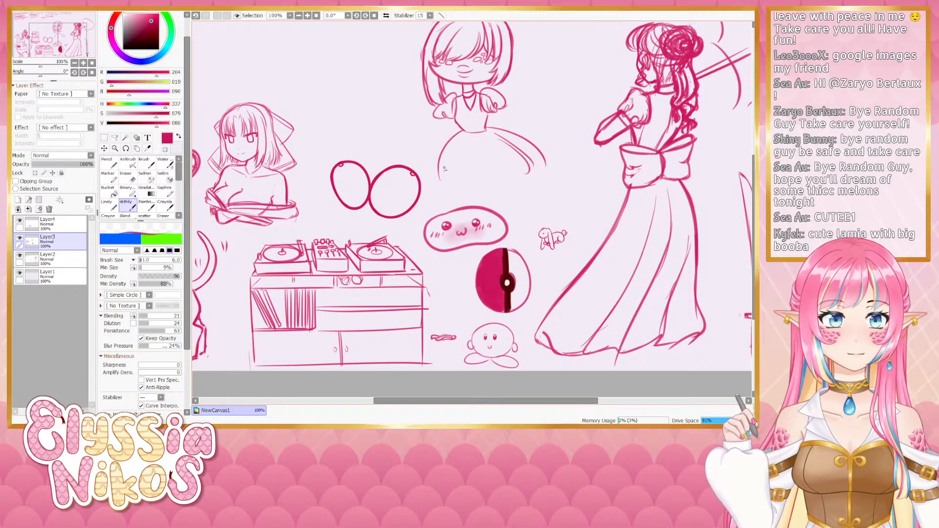
left_click_drag(442, 180, 488, 189)
key("ctrl+z")
mouse_move(437, 172)
left_mouse_down()
mouse_move(481, 190)
mouse_move(511, 180)
left_mouse_up()
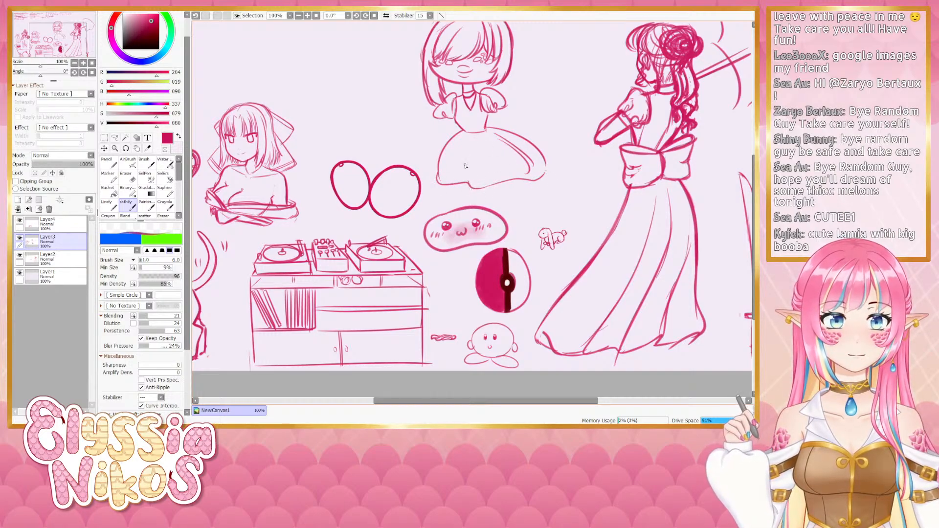
left_click_drag(468, 142, 466, 181)
key("ctrl+z")
left_click_drag(468, 142, 465, 180)
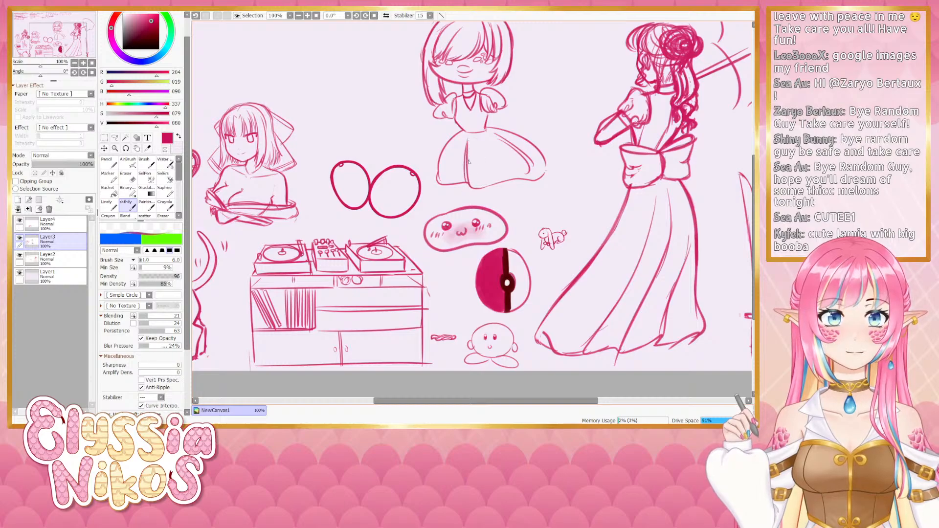
Select the whole small figure, scale it down with a freeform transform and place it beneath the request list
scroll(445, 185, "up", 2)
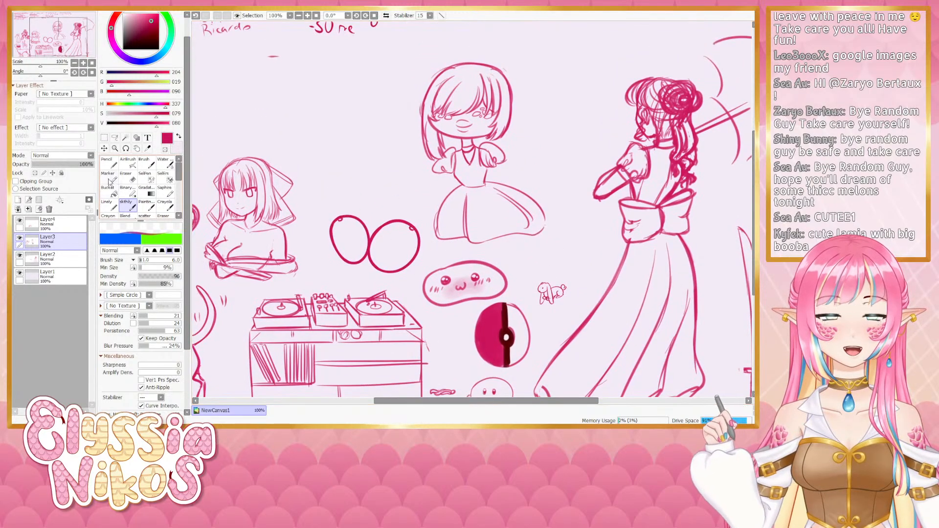
left_click(115, 137)
mouse_move(482, 46)
left_mouse_down()
mouse_move(416, 188)
mouse_move(443, 245)
mouse_move(566, 172)
mouse_move(514, 58)
left_mouse_up()
key("ctrl+t")
left_click_drag(500, 195, 500, 133)
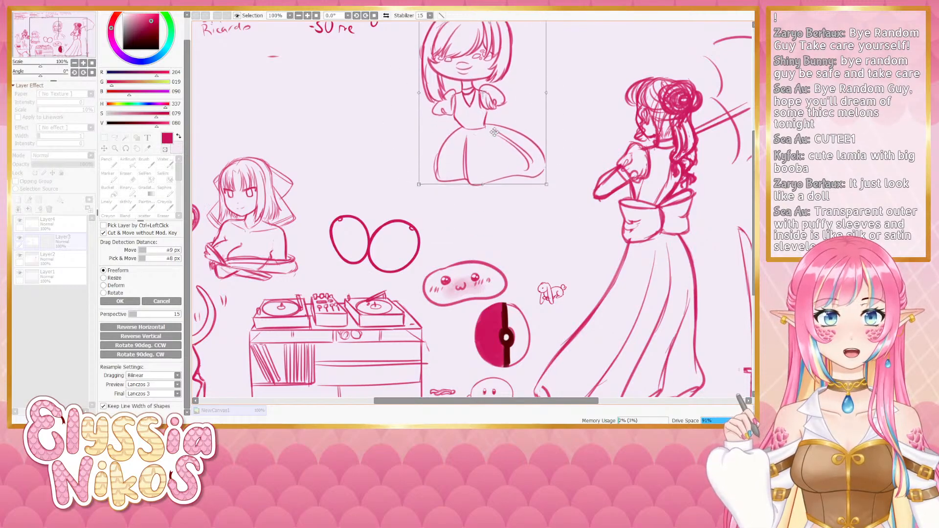
left_click_drag(545, 181, 493, 247)
left_click_drag(497, 186, 499, 217)
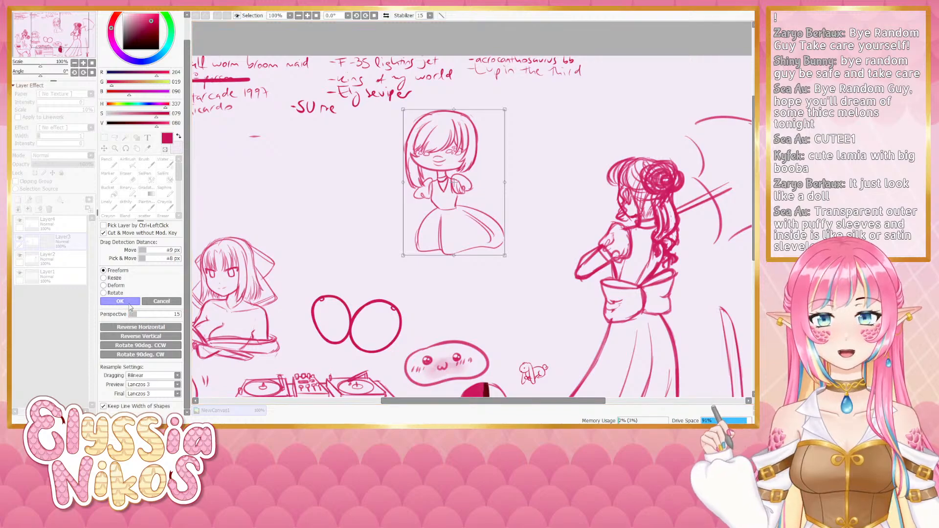
left_click(126, 302)
Draw both arms coming down from the puffed sleeves to the front of the skirt
left_click(127, 206)
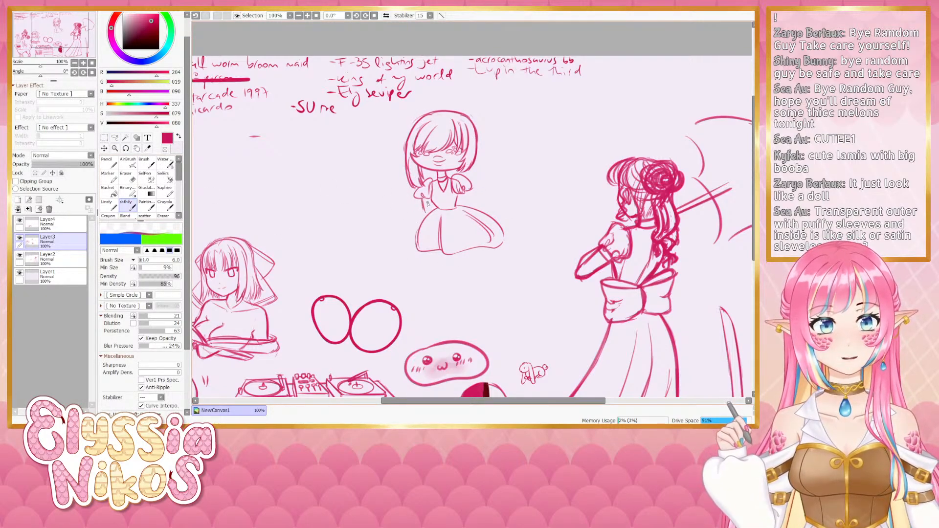
key("ctrl+z")
key("ctrl+z")
left_click_drag(423, 199, 435, 219)
key("ctrl+z")
key("ctrl+z")
mouse_move(421, 198)
left_mouse_down()
mouse_move(432, 217)
mouse_move(459, 213)
left_mouse_up()
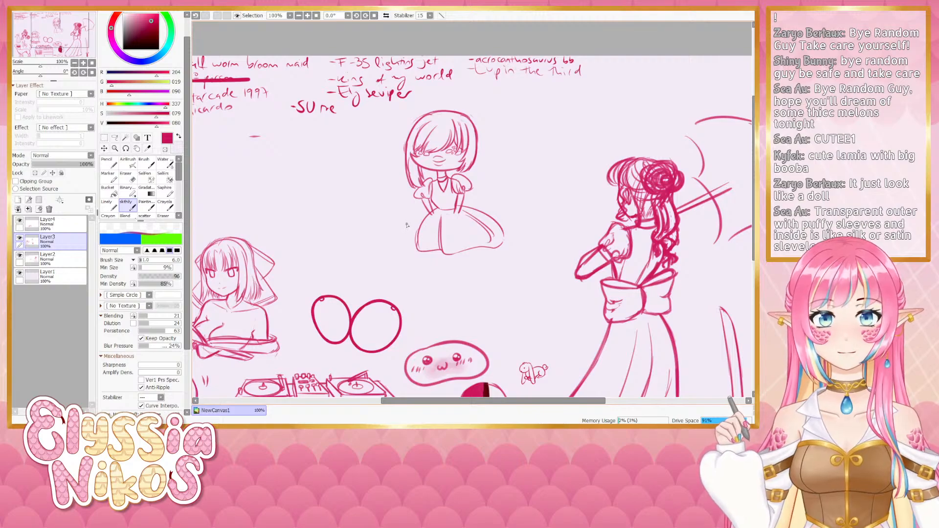
Draw a wider, longer flared skirt with a wavy hem around the first one and erase the old skirt lines inside
mouse_move(429, 215)
left_mouse_down()
mouse_move(408, 261)
mouse_move(438, 268)
mouse_move(507, 256)
left_mouse_up()
key("ctrl+z")
key("ctrl+z")
key("ctrl+z")
left_click_drag(493, 219, 516, 256)
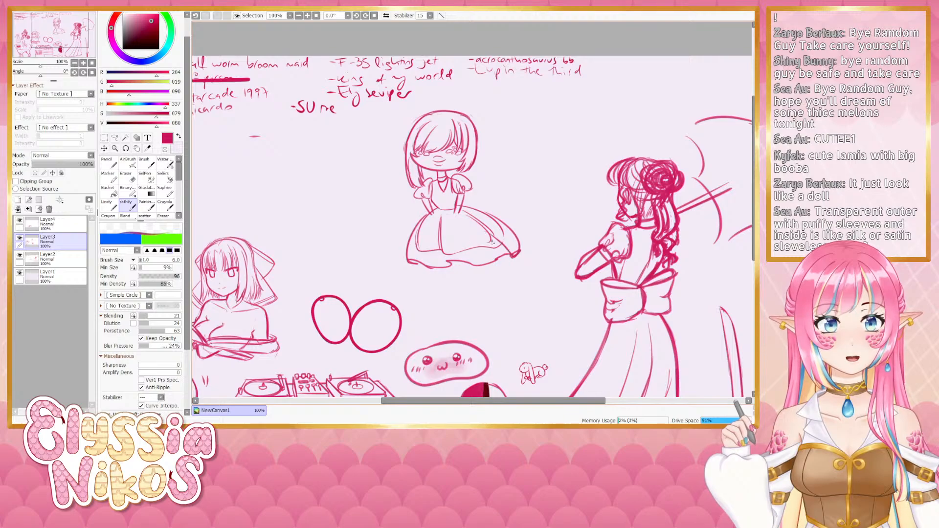
key("e")
mouse_move(424, 238)
left_mouse_down()
mouse_move(448, 253)
mouse_move(449, 226)
mouse_move(474, 221)
mouse_move(492, 239)
mouse_move(484, 224)
mouse_move(496, 228)
mouse_move(475, 220)
mouse_move(487, 251)
left_mouse_up()
Draw gloved hands meeting in front of the waist and add fold lines running down the skirt
left_click(124, 208)
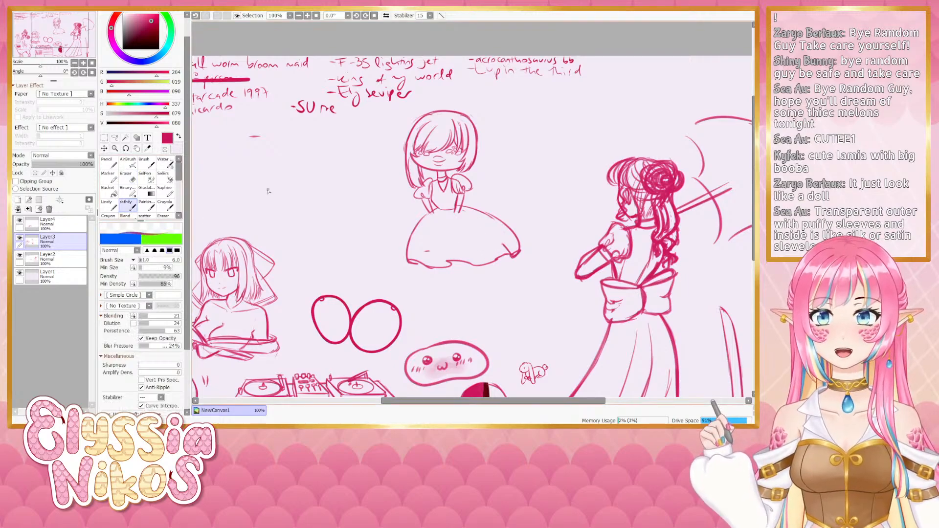
mouse_move(439, 206)
left_mouse_down()
mouse_move(465, 200)
mouse_move(451, 220)
mouse_move(450, 212)
mouse_move(458, 218)
mouse_move(427, 215)
mouse_move(439, 213)
mouse_move(433, 220)
mouse_move(447, 226)
mouse_move(411, 163)
mouse_move(409, 202)
left_mouse_up()
key("ctrl+z")
key("ctrl+z")
mouse_move(422, 161)
left_mouse_down()
mouse_move(427, 188)
mouse_move(458, 200)
mouse_move(448, 190)
left_mouse_up()
mouse_move(450, 157)
left_mouse_down()
mouse_move(489, 187)
mouse_move(471, 182)
left_mouse_up()
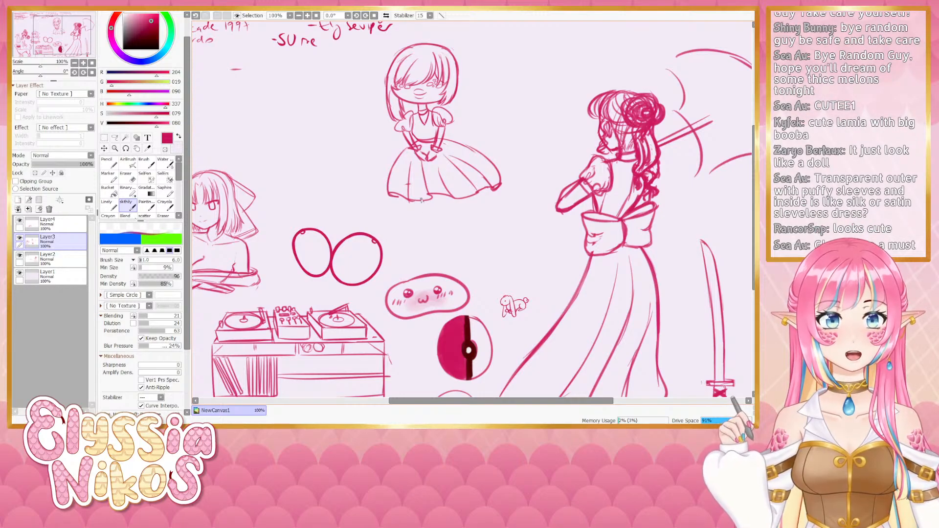
Sketch the curved back edge of the skirt beneath the front hem, redoing the strokes that miss
mouse_move(422, 200)
left_mouse_down()
mouse_move(438, 228)
mouse_move(492, 209)
left_mouse_up()
key("ctrl+z")
mouse_move(412, 201)
left_mouse_down()
mouse_move(439, 210)
mouse_move(448, 204)
mouse_move(419, 202)
mouse_move(462, 201)
mouse_move(423, 204)
mouse_move(455, 199)
mouse_move(424, 201)
mouse_move(449, 201)
left_mouse_up()
key("ctrl+z")
key("ctrl+z")
key("ctrl+z")
key("ctrl+z")
key("ctrl+z")
key("ctrl+z")
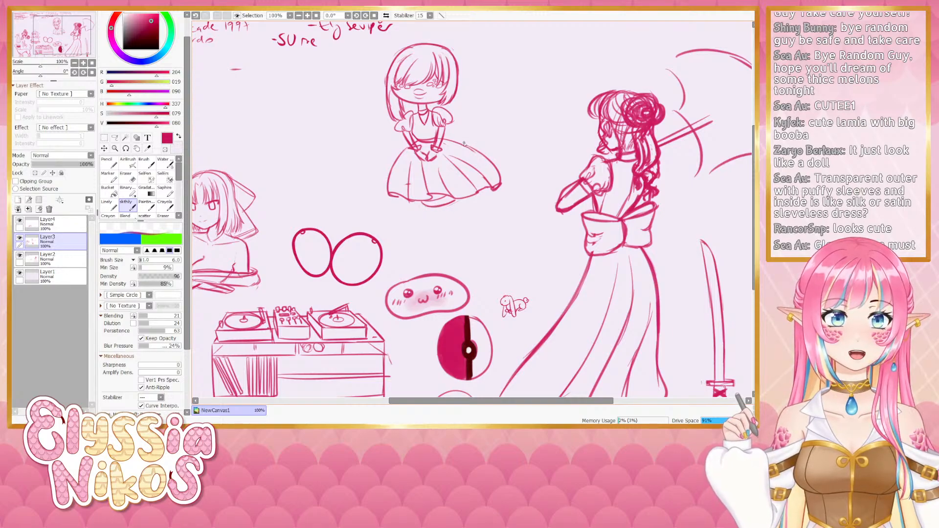
left_click_drag(463, 147, 495, 110)
key("ctrl+z")
left_click_drag(460, 141, 508, 126)
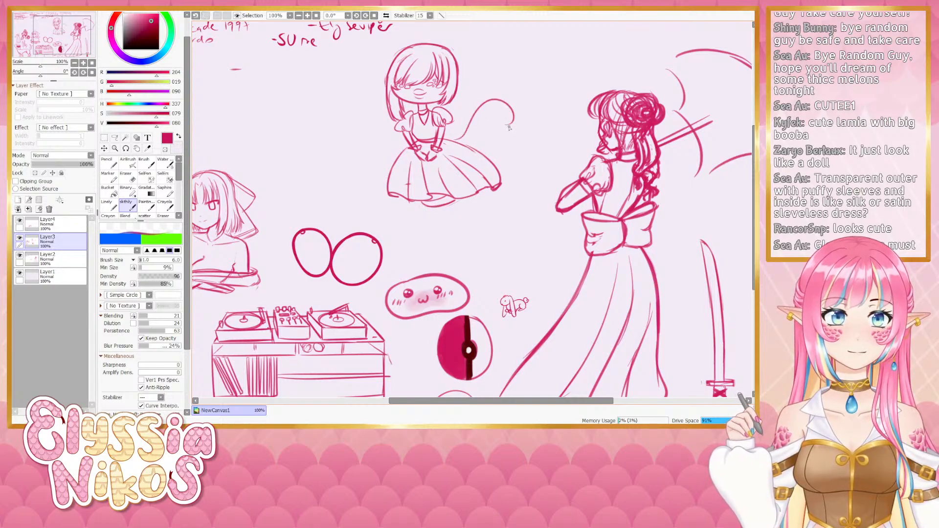
key("ctrl+z")
Draw a thick curled tail extending from the skirt's left side, reworking the outer edge until it meets the skirt
mouse_move(402, 155)
left_mouse_down()
mouse_move(379, 148)
mouse_move(366, 119)
mouse_move(325, 125)
mouse_move(391, 164)
left_mouse_up()
key("ctrl+z")
key("ctrl+z")
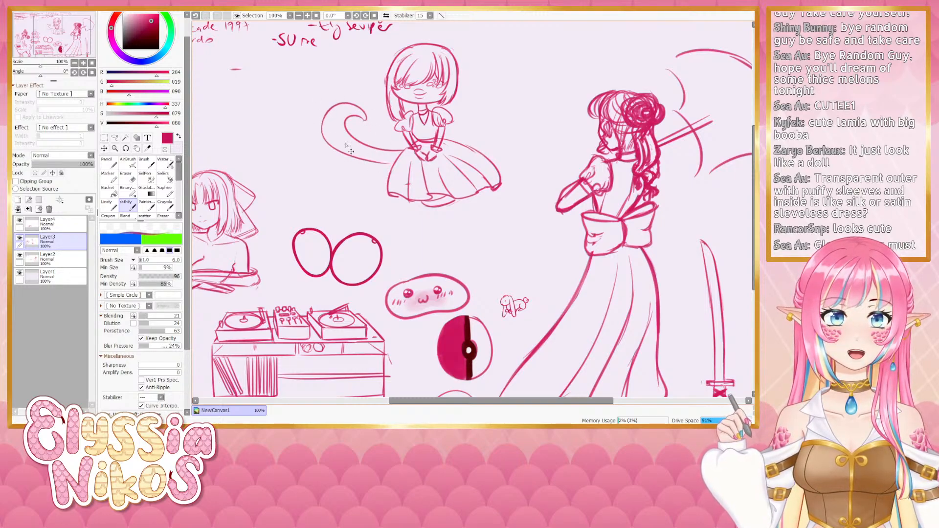
key("ctrl+z")
left_click_drag(323, 120, 396, 188)
key("ctrl+z")
mouse_move(323, 119)
left_mouse_down()
mouse_move(323, 139)
mouse_move(386, 171)
left_mouse_up()
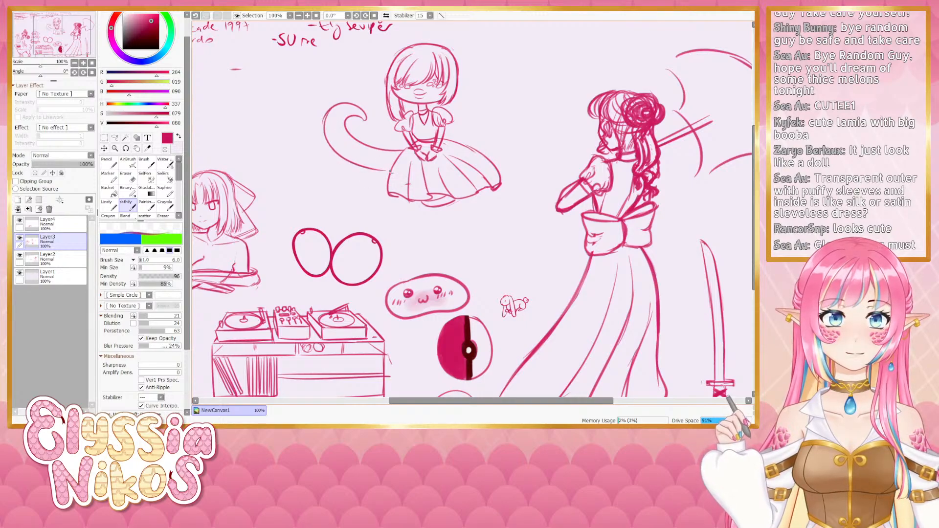
key("ctrl+z")
left_click_drag(321, 117, 395, 177)
key("ctrl+z")
mouse_move(323, 119)
left_mouse_down()
mouse_move(327, 149)
mouse_move(393, 180)
left_mouse_up()
Add the inner line along the tail and short cross lines dividing it into segments
mouse_move(359, 107)
left_mouse_down()
mouse_move(331, 114)
mouse_move(357, 116)
mouse_move(357, 106)
mouse_move(343, 128)
mouse_move(341, 117)
mouse_move(372, 164)
left_mouse_up()
key("ctrl+z")
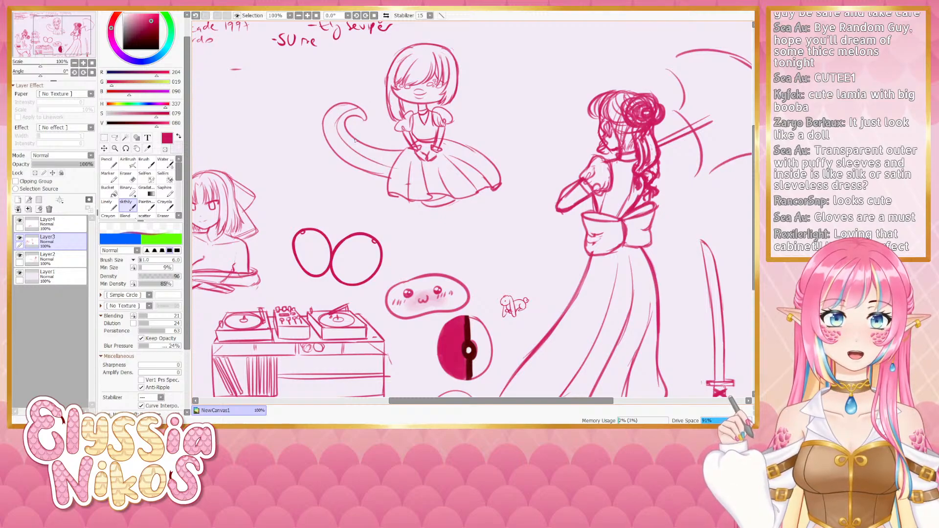
mouse_move(348, 104)
left_mouse_down()
mouse_move(338, 121)
mouse_move(321, 129)
mouse_move(339, 153)
left_mouse_up()
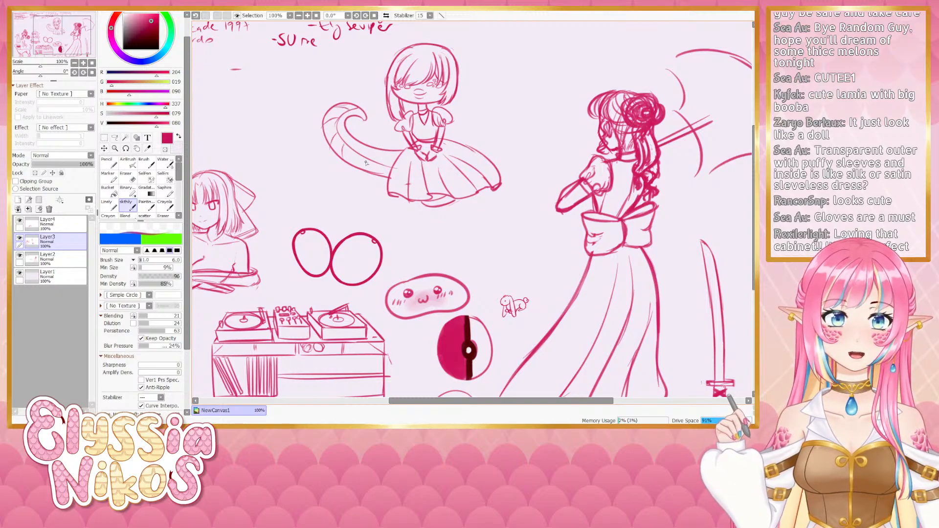
Add a small gathered section of hair on the right of the head and long back hair flowing down both sides
left_click_drag(467, 169, 444, 245)
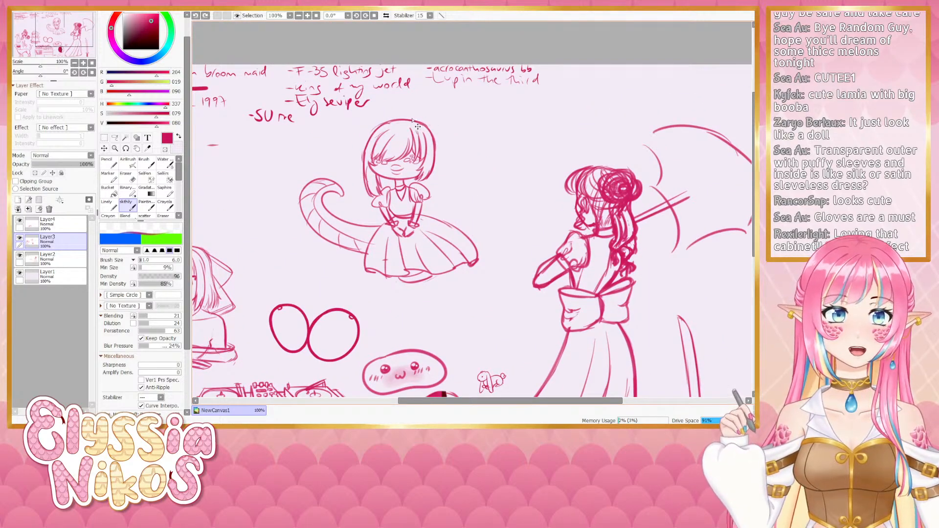
mouse_move(440, 134)
left_mouse_down()
mouse_move(438, 153)
mouse_move(457, 138)
left_mouse_up()
key("ctrl+z")
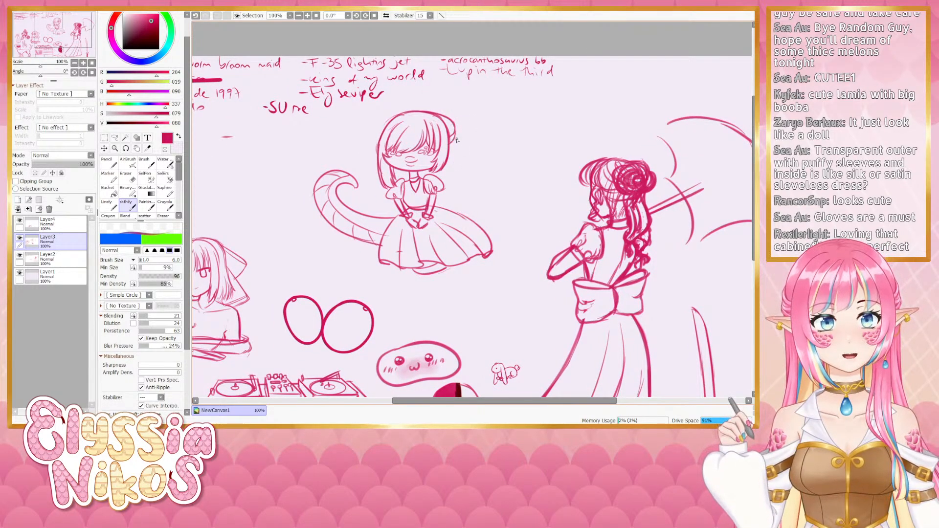
mouse_move(455, 144)
left_mouse_down()
mouse_move(486, 190)
mouse_move(491, 218)
left_mouse_up()
key("ctrl+z")
mouse_move(377, 186)
left_mouse_down()
mouse_move(373, 216)
mouse_move(393, 216)
left_mouse_up()
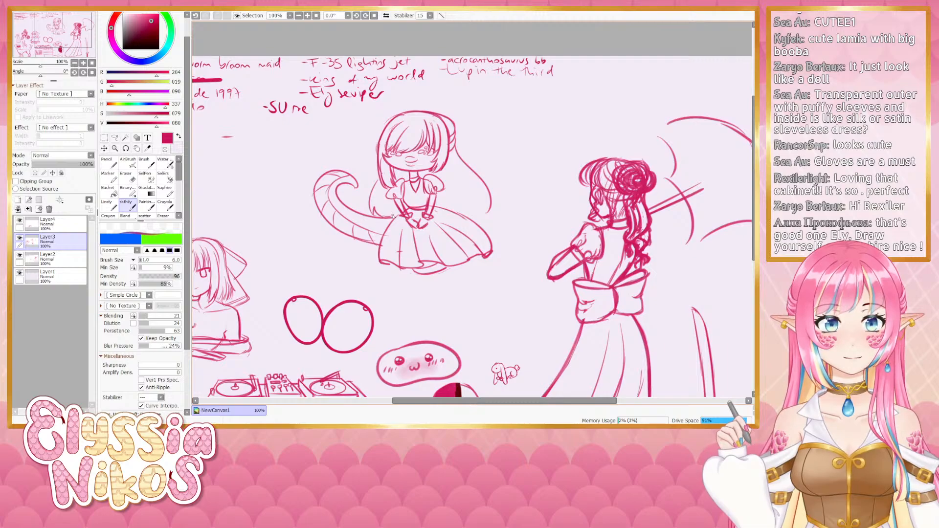
mouse_move(489, 196)
left_mouse_down()
mouse_move(487, 216)
mouse_move(465, 218)
left_mouse_up()
key("ctrl+z")
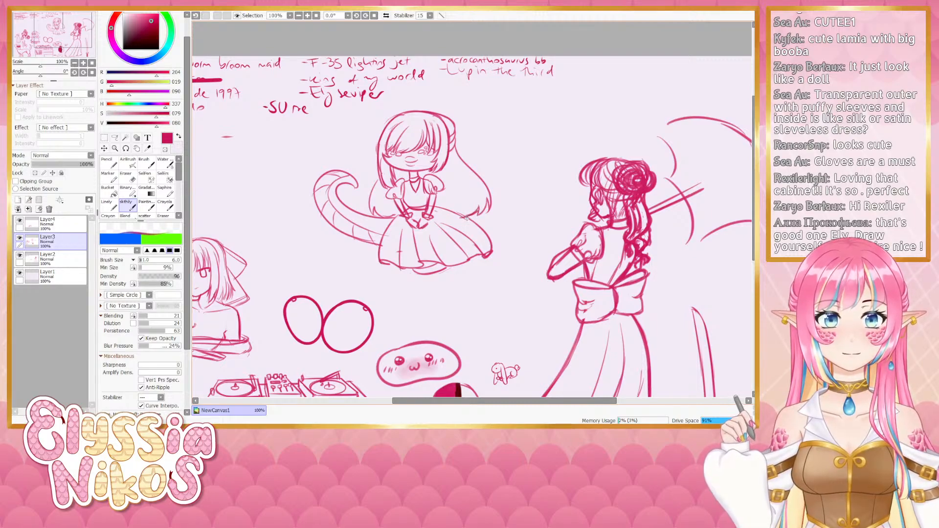
Erase stray lines along the left side of the hair at eraser size 7
left_click_drag(409, 184, 430, 174)
left_click(126, 179)
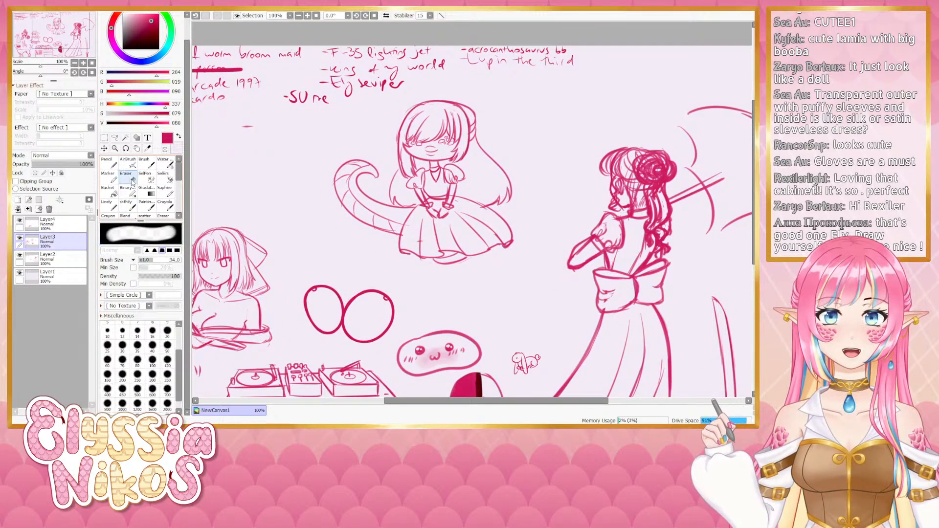
mouse_move(416, 113)
left_mouse_down()
mouse_move(402, 113)
mouse_move(403, 168)
left_mouse_up()
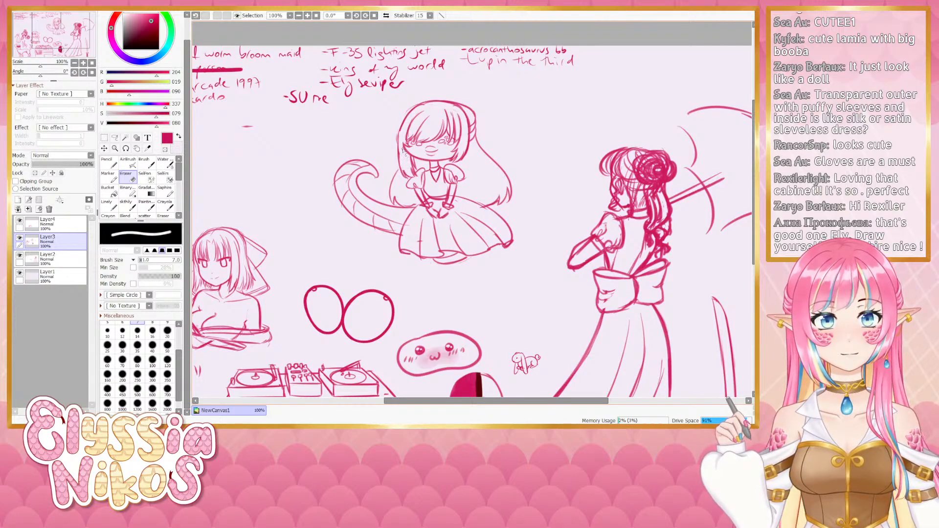
Redraw the left outline of the hair and the side lock beside the face at brush size 7
left_click(127, 203)
left_click(83, 64)
mouse_move(379, 83)
left_mouse_down()
mouse_move(377, 147)
mouse_move(359, 186)
left_mouse_up()
key("ctrl+z")
left_click_drag(361, 148, 362, 209)
key("ctrl+z")
mouse_move(364, 167)
left_mouse_down()
mouse_move(377, 197)
mouse_move(362, 204)
mouse_move(367, 227)
mouse_move(363, 219)
mouse_move(386, 228)
left_mouse_up()
key("ctrl+z")
key("ctrl+z")
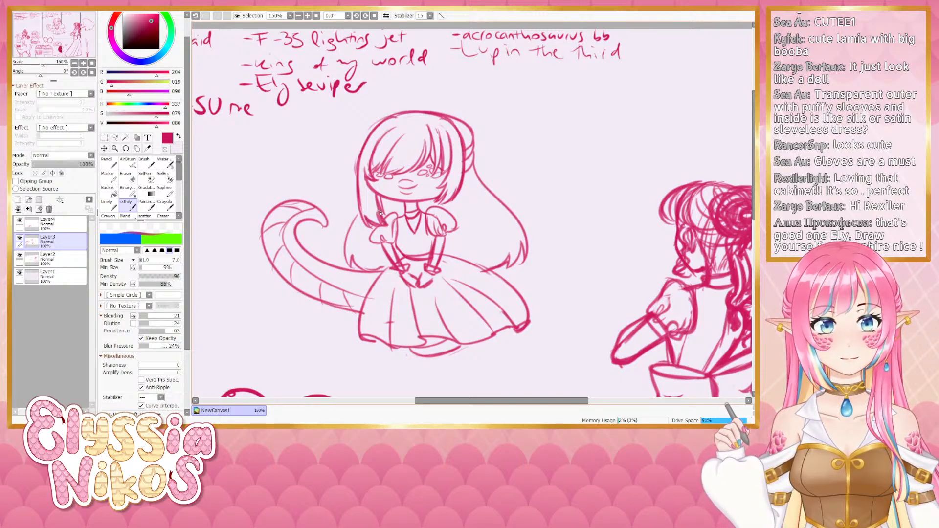
Thin out the left side lock at eraser size 4 and redraw its outer strand down to the shoulder
key("e")
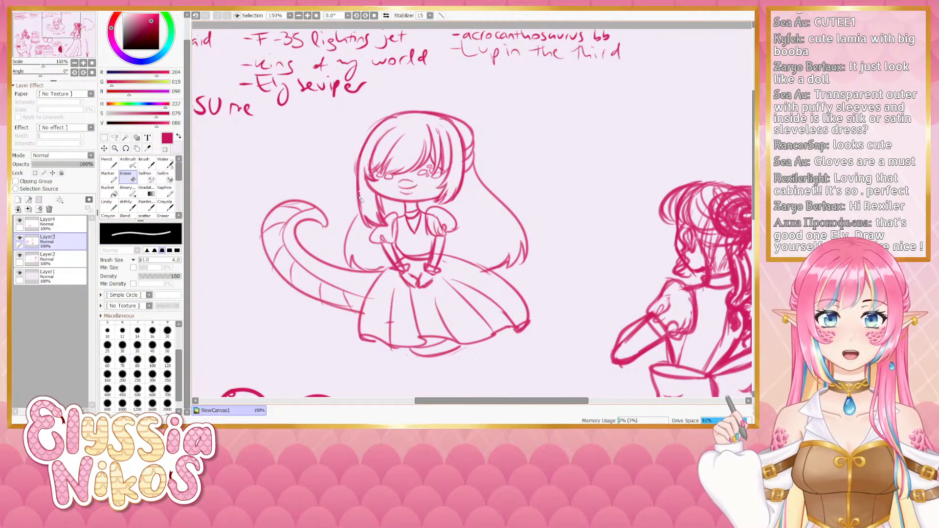
mouse_move(359, 198)
left_mouse_down()
mouse_move(366, 223)
mouse_move(382, 215)
mouse_move(383, 201)
mouse_move(386, 221)
left_mouse_up()
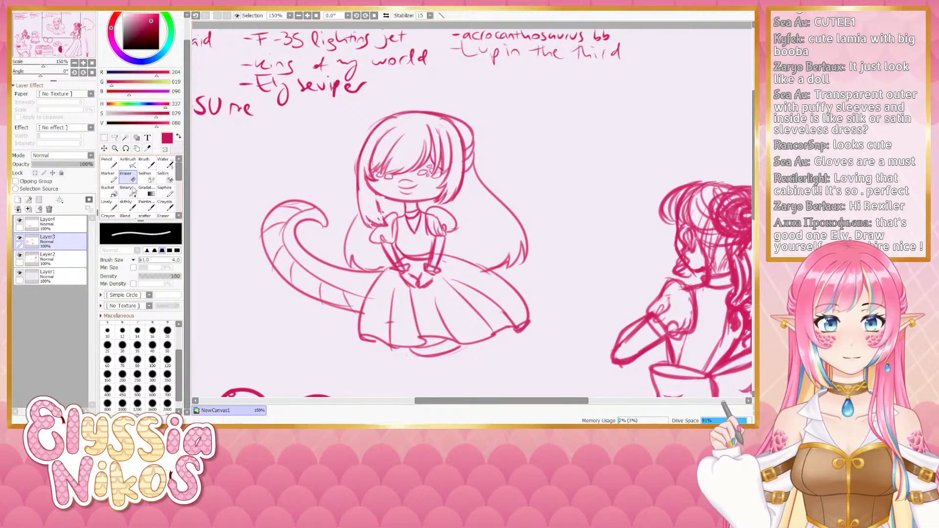
left_click(126, 205)
key("ctrl+z")
mouse_move(358, 188)
left_mouse_down()
mouse_move(368, 227)
mouse_move(390, 227)
mouse_move(375, 227)
mouse_move(394, 224)
mouse_move(384, 215)
mouse_move(389, 229)
left_mouse_up()
key("ctrl+z")
key("ctrl+z")
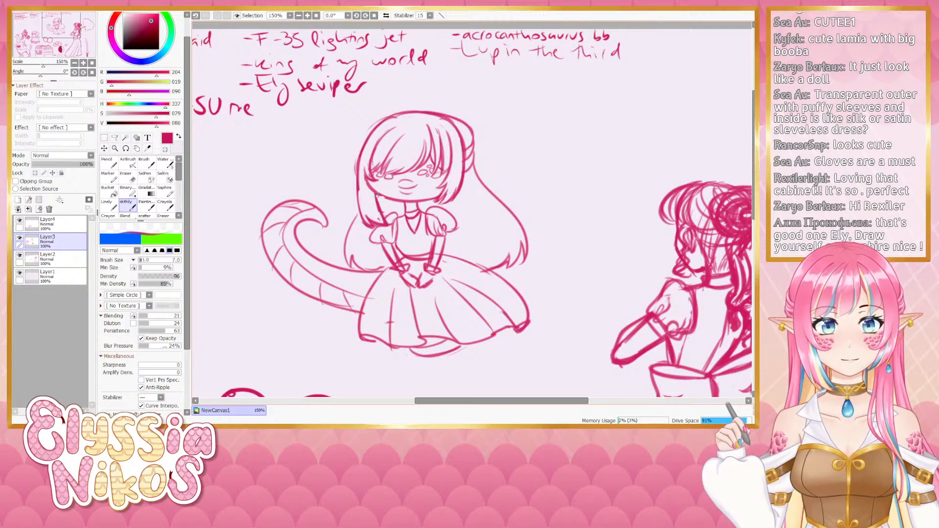
Touch up the hair ends around the face with the eraser at size 12 and the sketch brush
key("e")
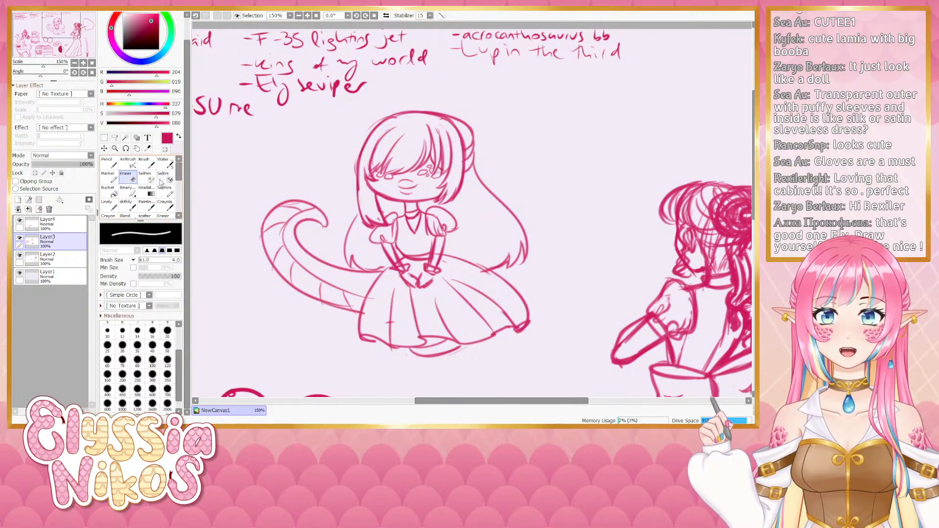
left_click(123, 330)
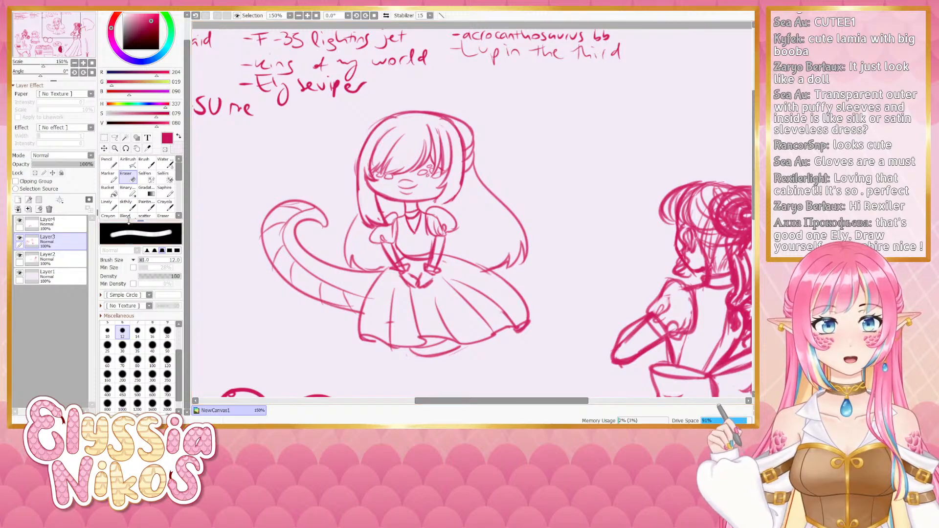
left_click(126, 205)
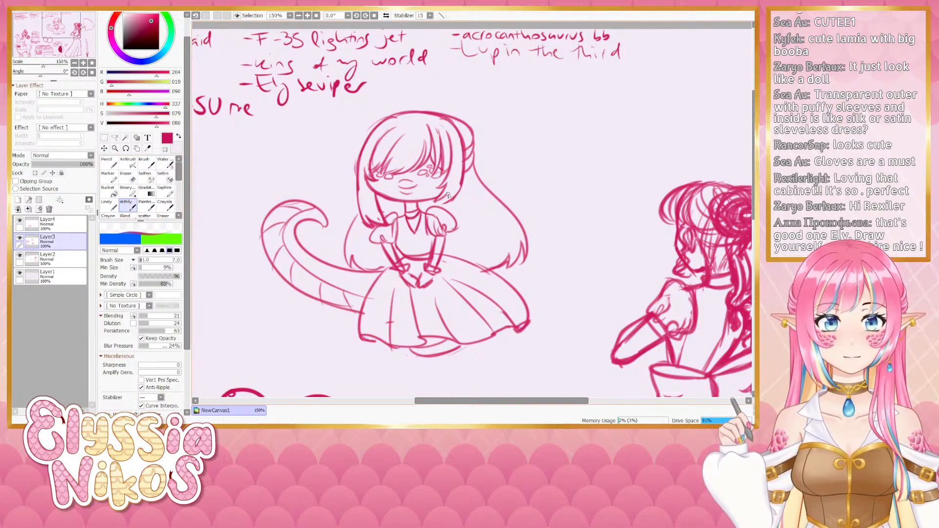
mouse_move(344, 221)
left_mouse_down()
mouse_move(350, 242)
mouse_move(348, 233)
mouse_move(405, 201)
left_mouse_up()
double_click(74, 63)
mouse_move(385, 234)
left_mouse_down()
mouse_move(425, 220)
mouse_move(329, 255)
mouse_move(434, 221)
left_mouse_up()
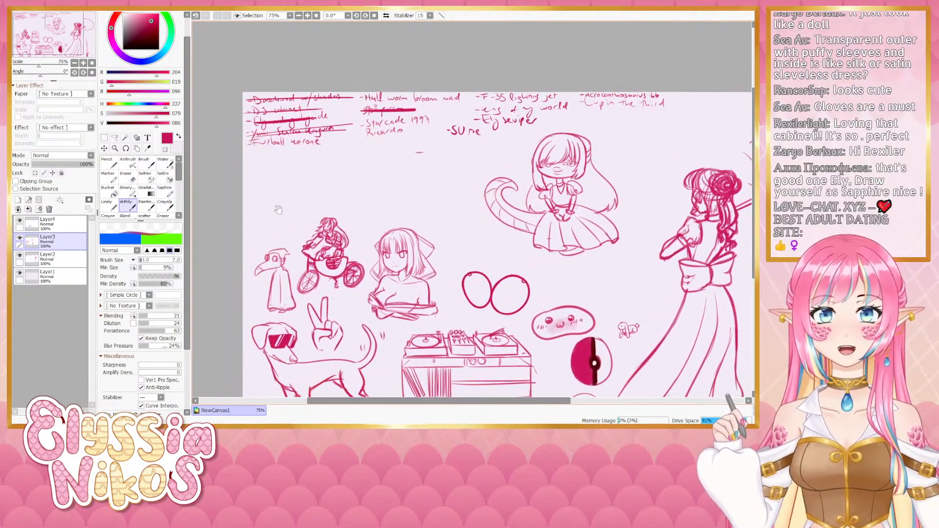
Cross out the finished SU me request in the handwritten list on Layer2 with the Linely brush at size 15
left_click(109, 207)
left_click(48, 256)
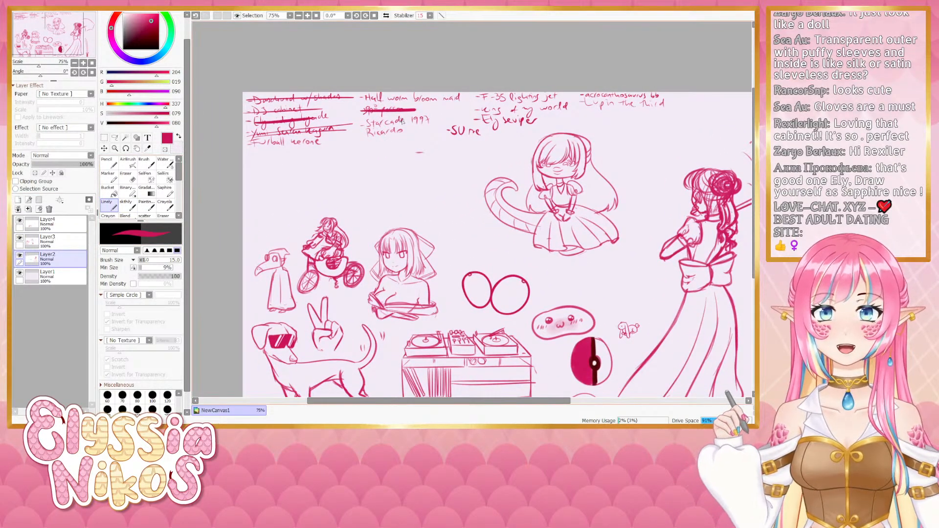
mouse_move(456, 126)
left_mouse_down()
mouse_move(417, 135)
mouse_move(400, 163)
left_mouse_up()
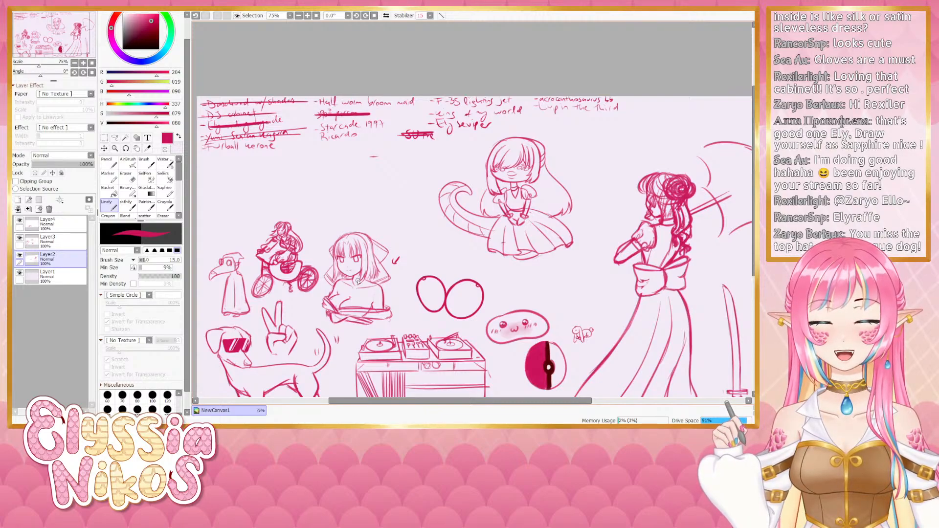
Lasso the small long-haired character on Layer3, shrink it, and move it into the gap beside the tall woman in the gown
left_click(131, 177)
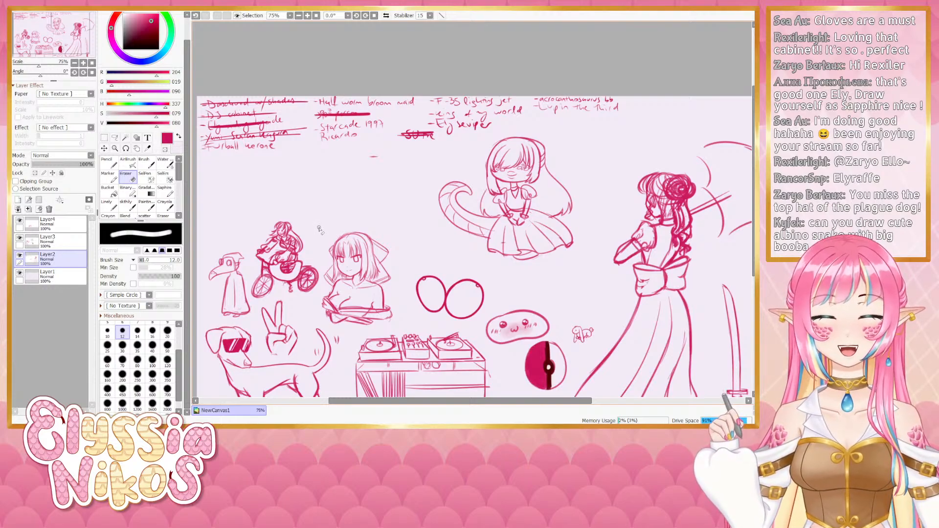
left_click(114, 138)
left_click(19, 256)
left_click(20, 255)
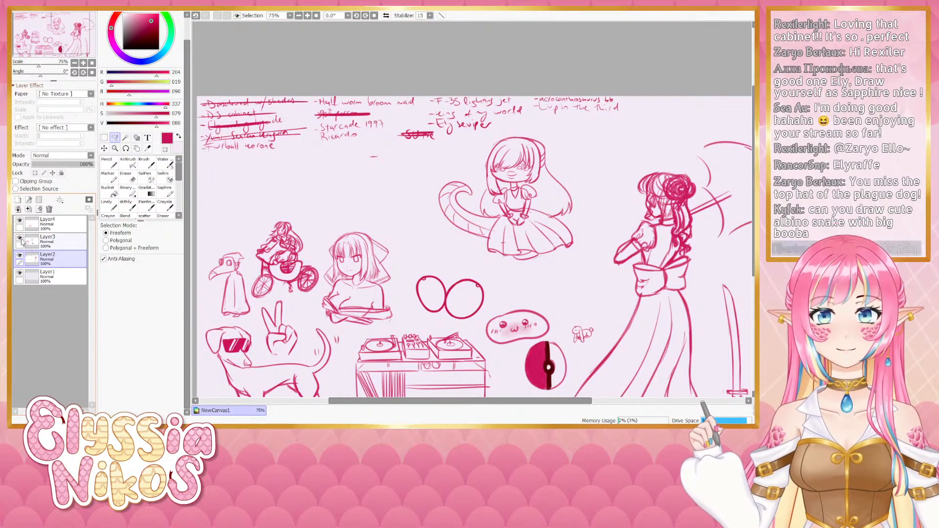
left_click(19, 255)
left_click(19, 256)
left_click(48, 240)
mouse_move(492, 133)
left_mouse_down()
mouse_move(416, 215)
mouse_move(590, 249)
mouse_move(504, 130)
left_mouse_up()
key("ctrl+t")
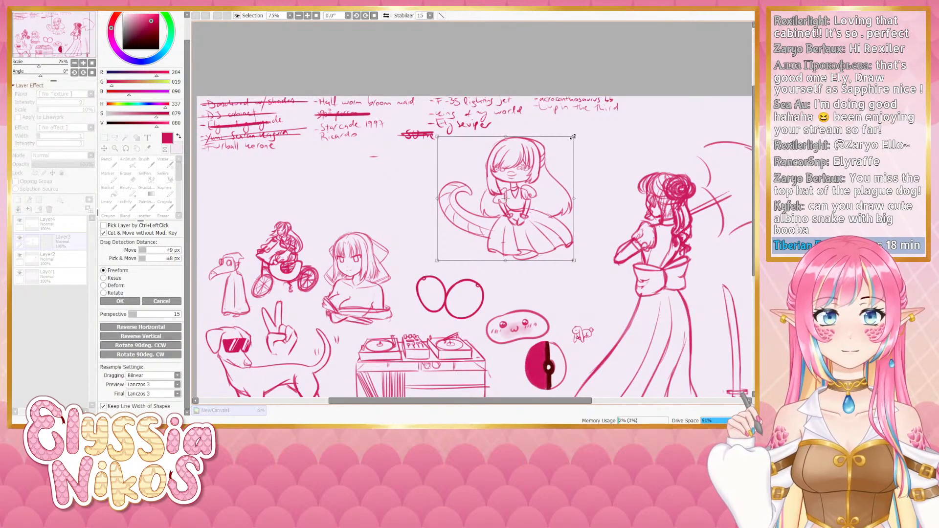
left_click_drag(574, 137, 544, 164)
left_click_drag(504, 205, 566, 264)
left_click(120, 301)
key("ctrl+d")
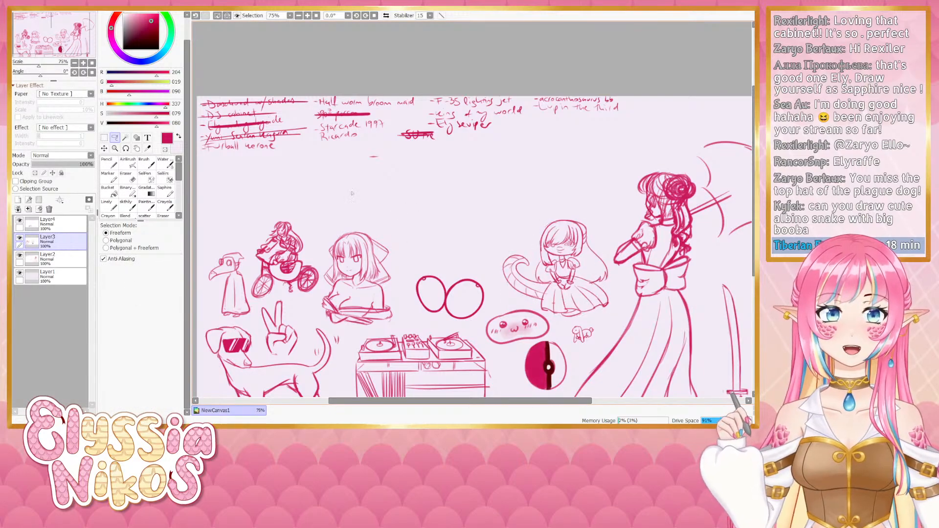
Paste the green winged sprite reference image and place it below the request list, above the plague doctor
left_click_drag(274, 221, 228, 159)
left_click(104, 138)
left_click(284, 246)
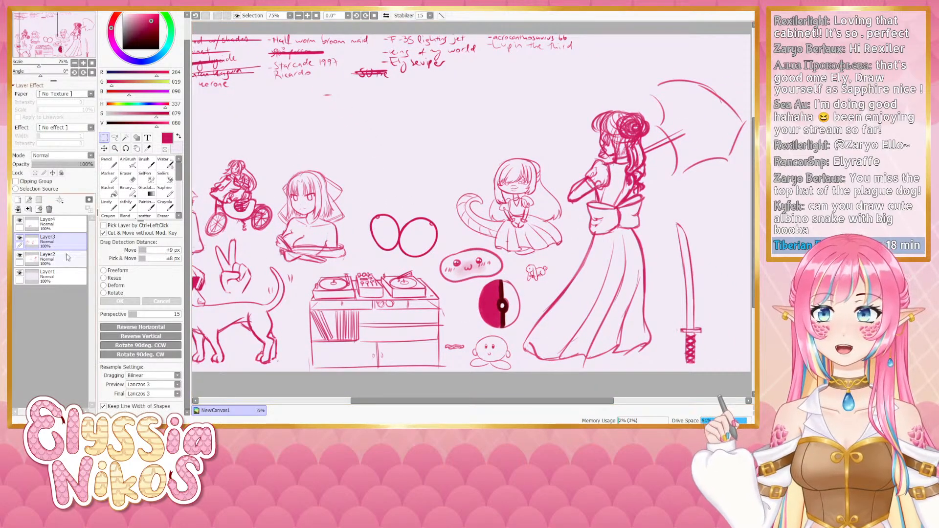
left_click_drag(357, 171, 474, 238)
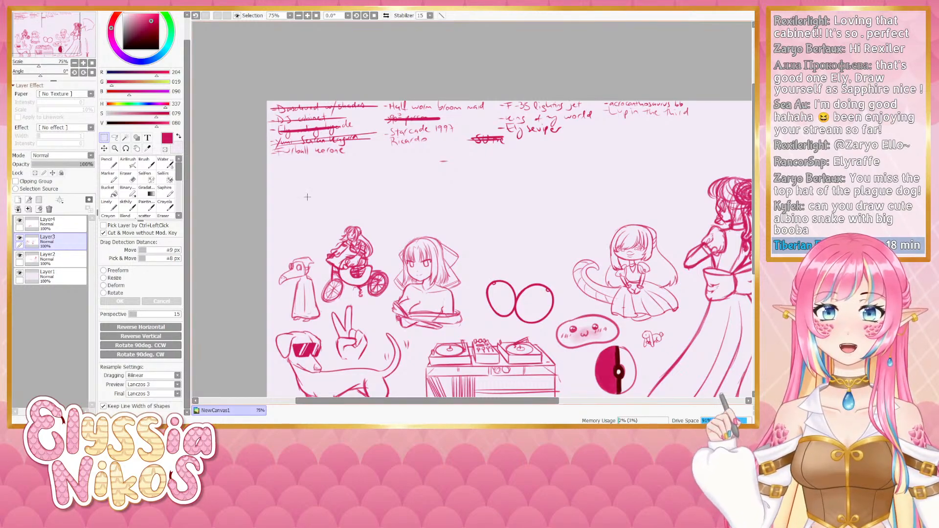
key("ctrl+v")
key("ctrl+t")
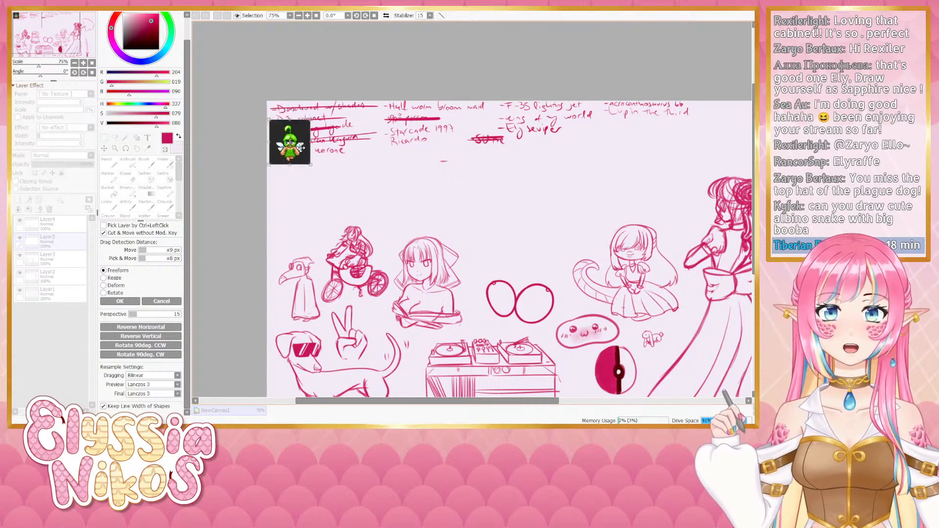
left_click_drag(299, 130, 307, 211)
left_click(131, 302)
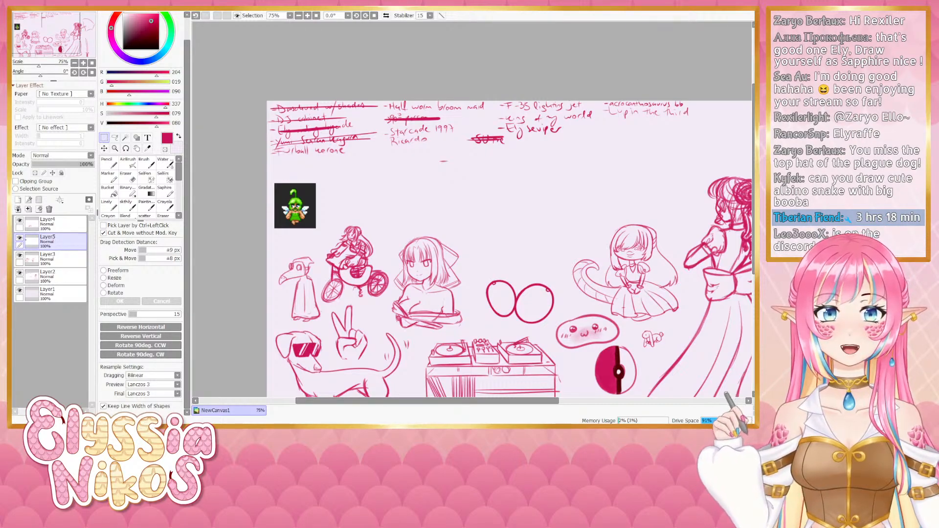
left_click_drag(251, 192, 204, 179)
left_click(127, 205)
left_click_drag(432, 196, 387, 198)
key("]")
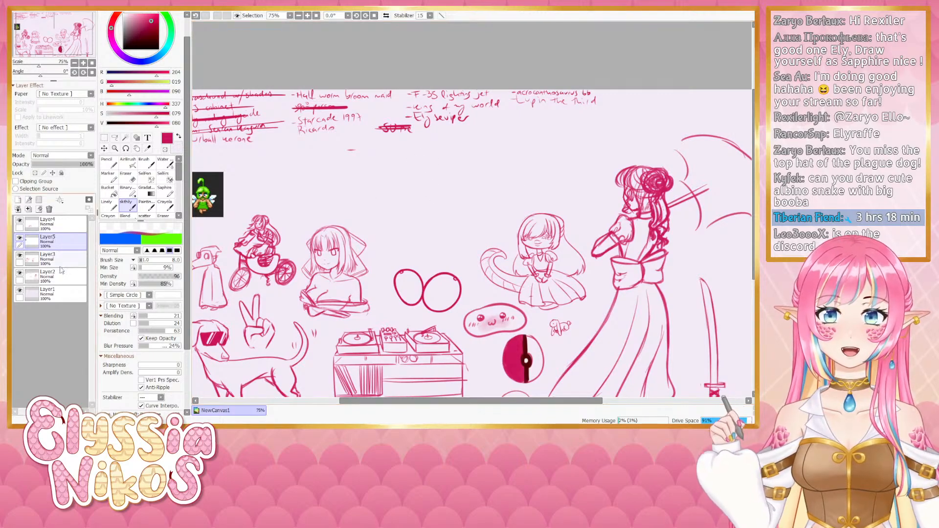
key("]")
key("]")
key("]")
mouse_move(412, 166)
left_mouse_down()
mouse_move(428, 159)
mouse_move(420, 164)
left_mouse_up()
key("ctrl+z")
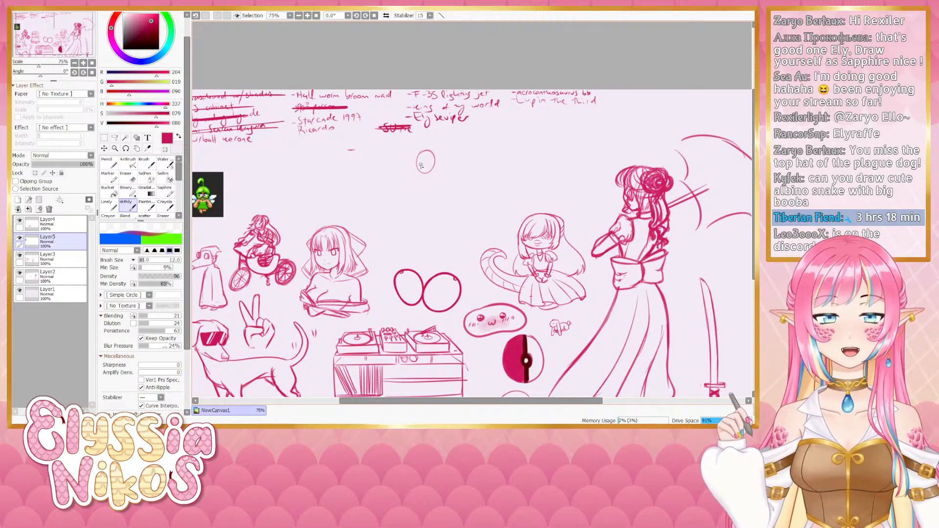
left_click_drag(389, 186, 509, 154)
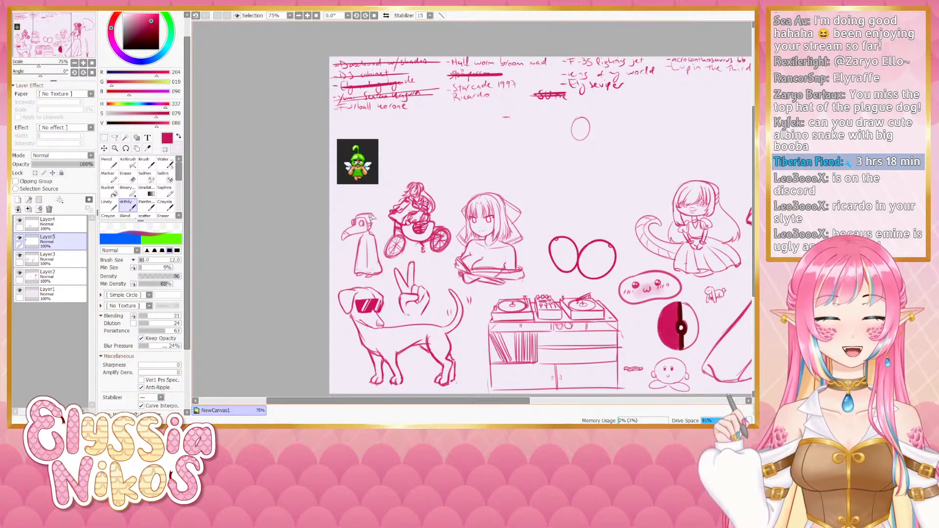
left_click_drag(514, 191, 412, 201)
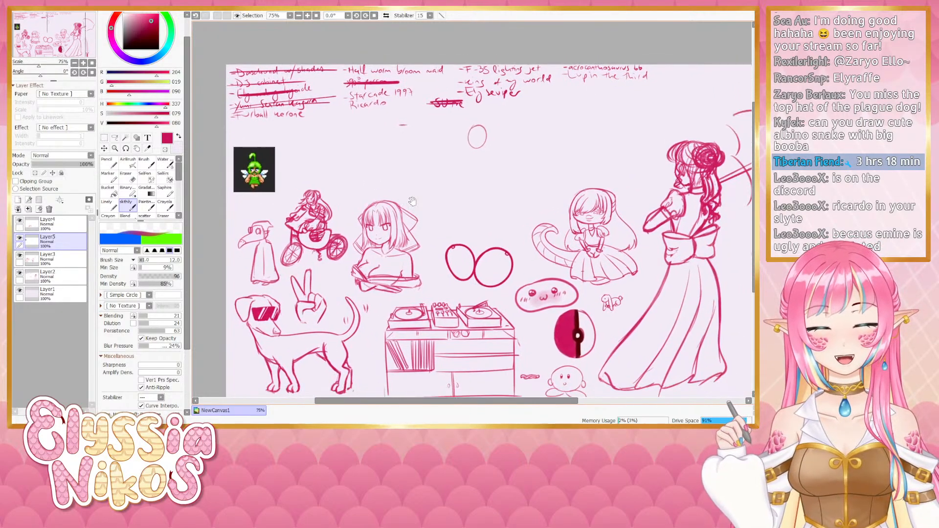
left_click_drag(471, 264, 476, 258)
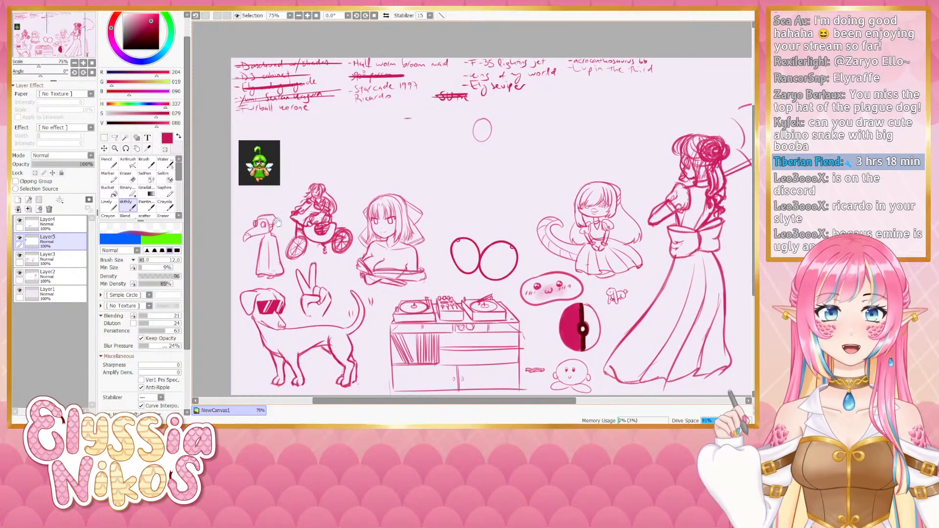
key("e")
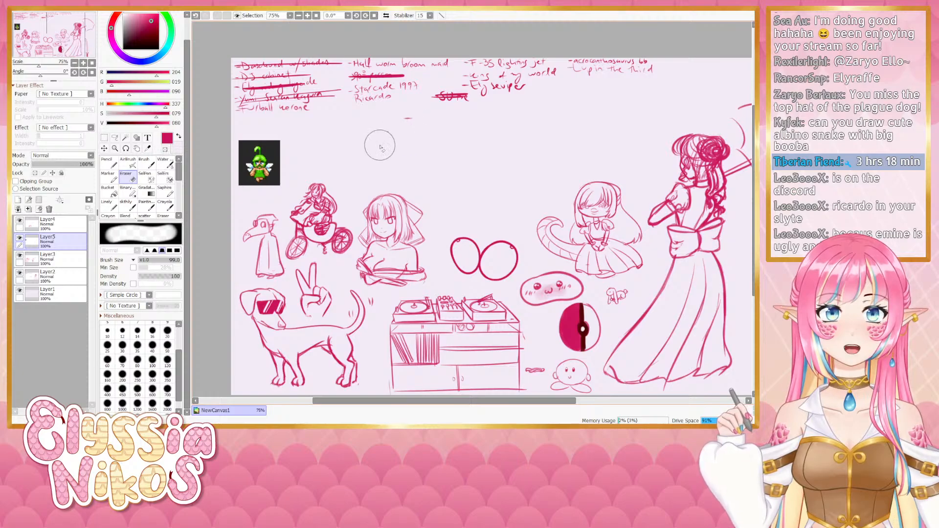
key("e")
Sketch a round head with cross guidelines, a neck and shoulders at brush size 18 in the empty area below the request list
left_click_drag(429, 180, 439, 179)
key("bracketleft")
key("bracketleft")
key("bracketleft")
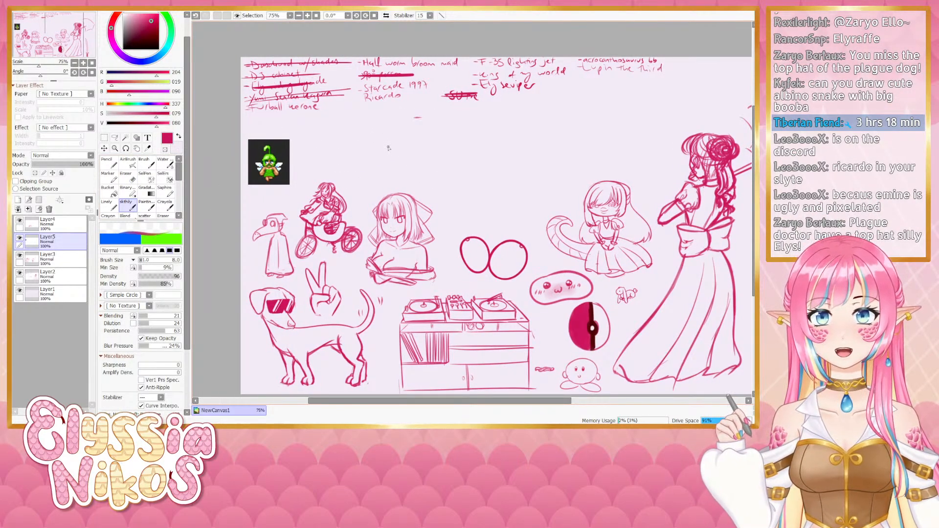
key("bracketright")
key("bracketright")
key("bracketright")
key("bracketright")
key("bracketright")
key("bracketright")
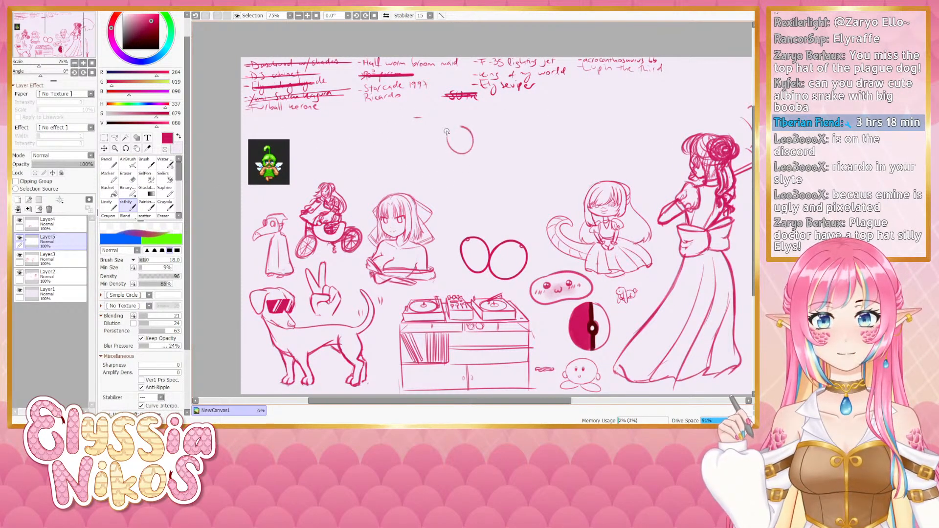
mouse_move(461, 134)
left_mouse_down()
mouse_move(479, 160)
mouse_move(463, 127)
mouse_move(459, 134)
mouse_move(474, 121)
mouse_move(462, 133)
mouse_move(495, 124)
mouse_move(466, 143)
mouse_move(479, 152)
mouse_move(493, 138)
mouse_move(475, 165)
mouse_move(484, 164)
mouse_move(465, 174)
mouse_move(492, 160)
mouse_move(499, 169)
left_mouse_up()
key("ctrl+z")
key("ctrl+z")
key("ctrl+z")
key("ctrl+z")
key("ctrl+z")
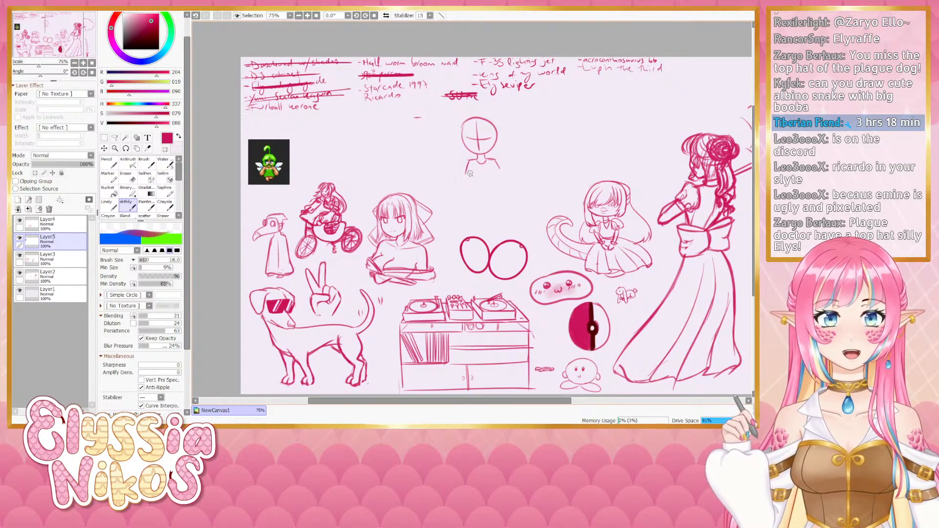
Erase the cross guidelines inside the new figure's head
key("ctrl+alt")
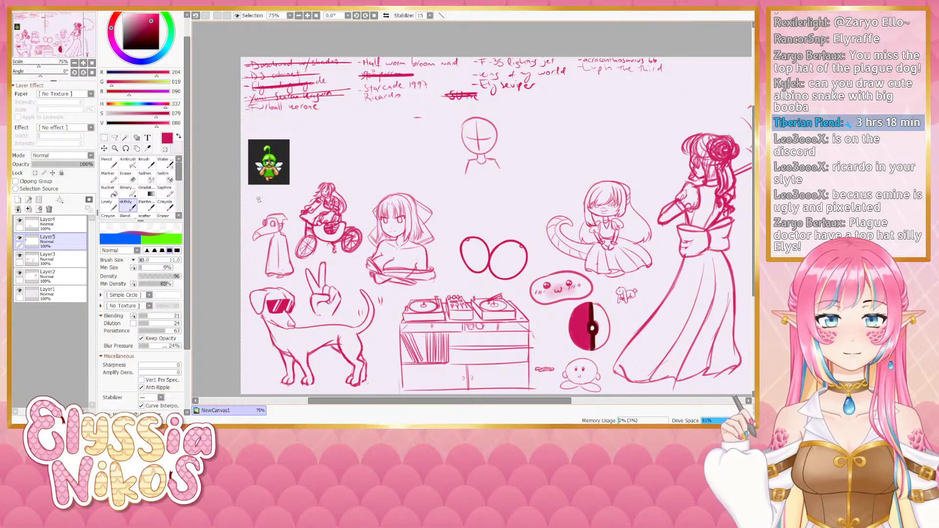
key("e")
mouse_move(464, 140)
left_mouse_down()
mouse_move(470, 132)
mouse_move(479, 144)
mouse_move(474, 125)
left_mouse_up()
Draw a swept fringe across the upper left of the head at brush size 11
left_click(126, 205)
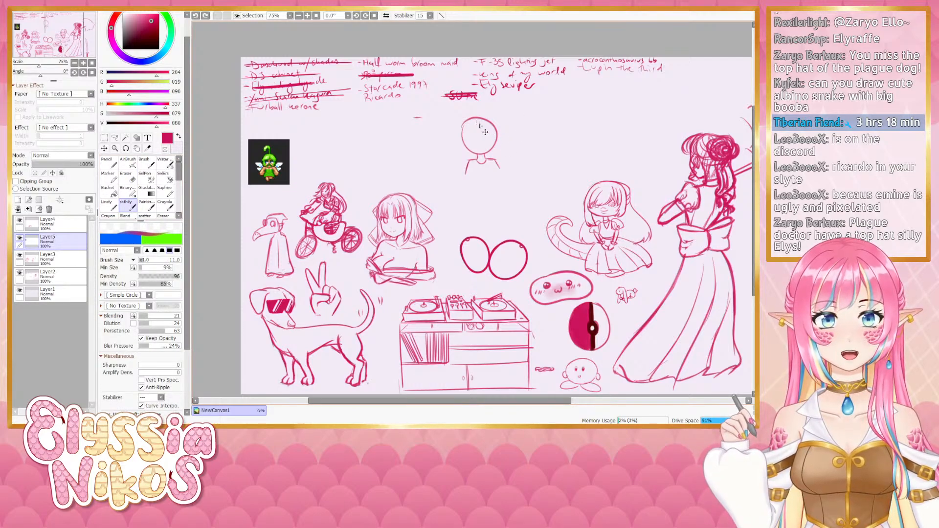
left_click(83, 64)
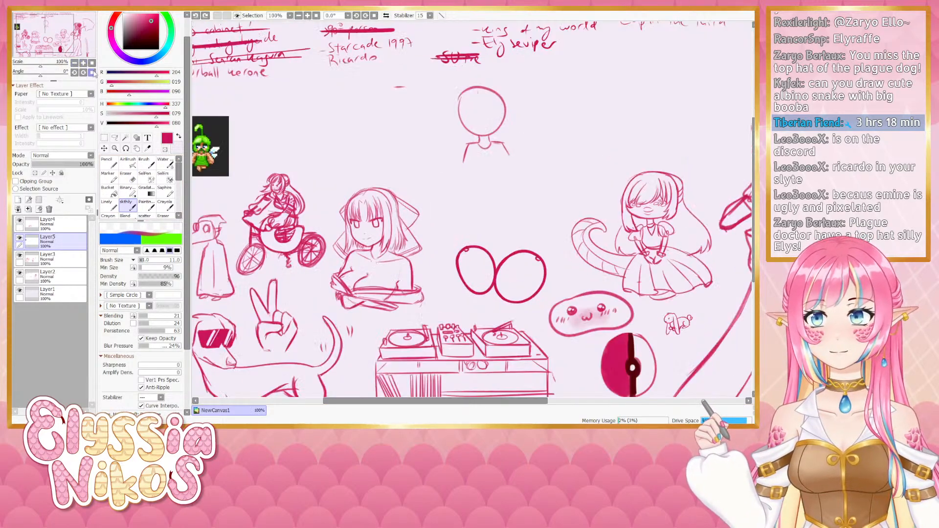
left_click_drag(387, 192, 416, 210)
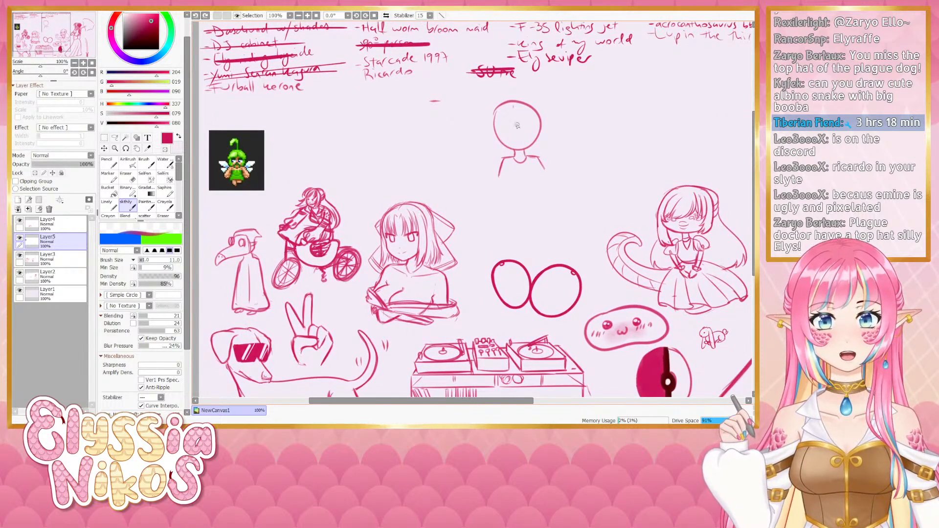
mouse_move(509, 125)
left_mouse_down()
mouse_move(520, 109)
mouse_move(487, 126)
left_mouse_up()
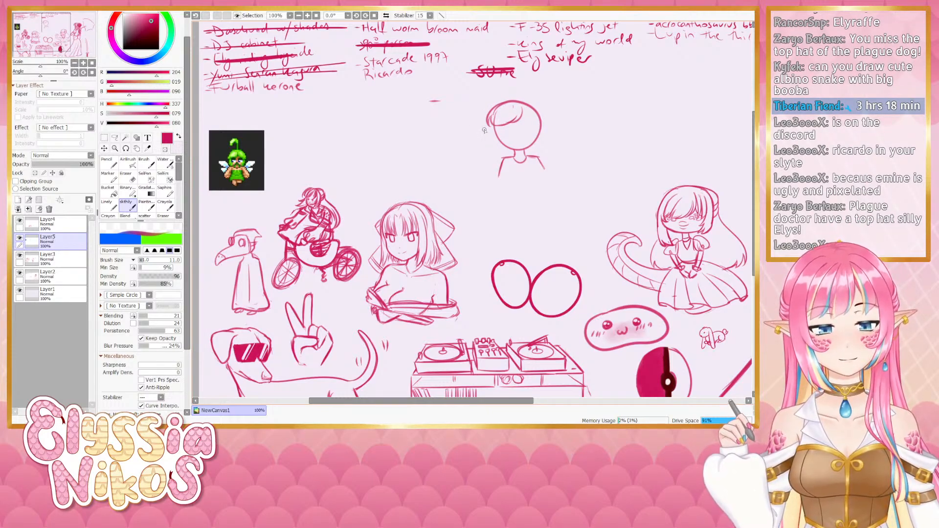
Draw a top hat on the plague doctor's head on Layer3 at brush size 11
scroll(509, 137, "down", 1)
left_click_drag(509, 137, 562, 109)
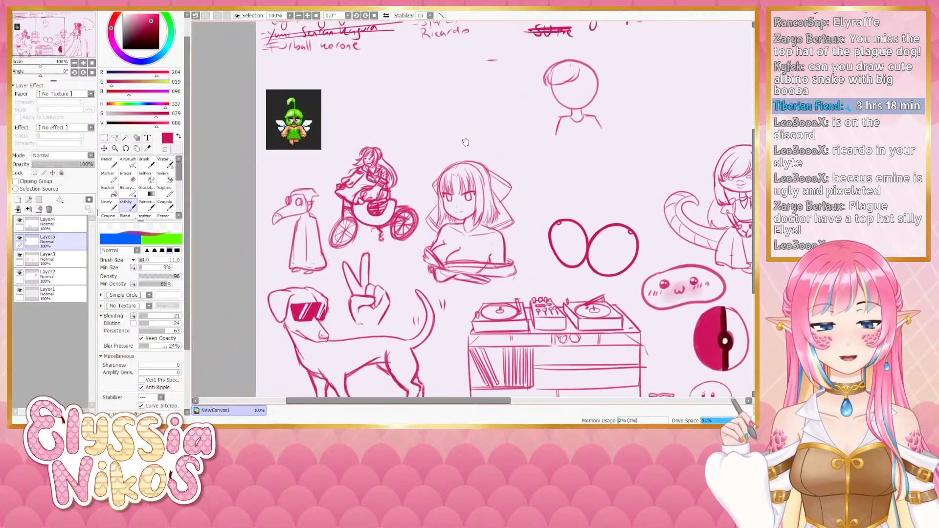
left_click_drag(433, 149, 467, 101)
left_click_drag(239, 194, 262, 214)
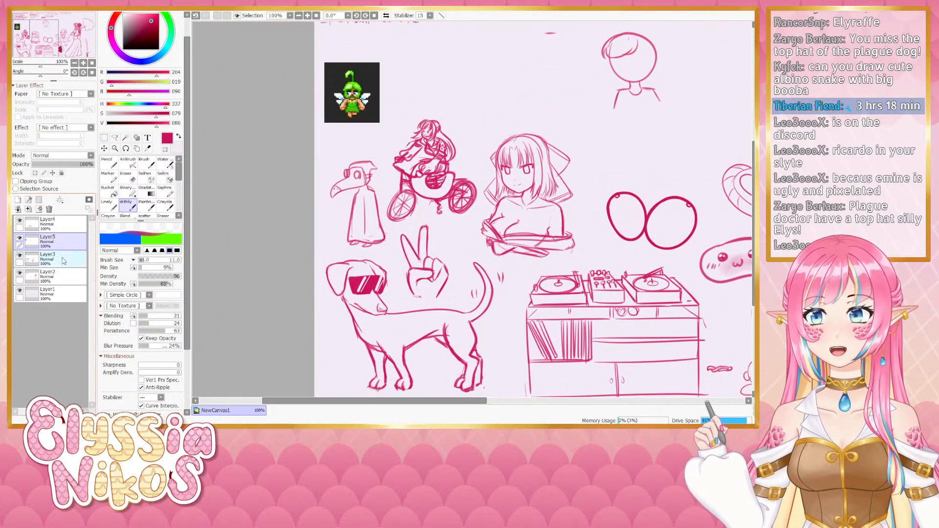
left_click(29, 258)
left_click(20, 256)
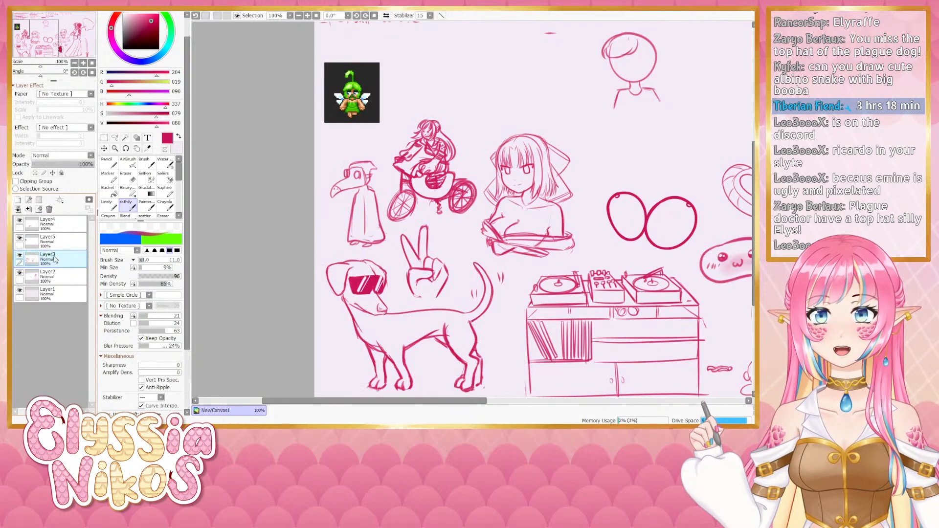
mouse_move(351, 162)
left_mouse_down()
mouse_move(372, 161)
mouse_move(348, 145)
mouse_move(366, 142)
mouse_move(364, 155)
left_mouse_up()
key("ctrl+z")
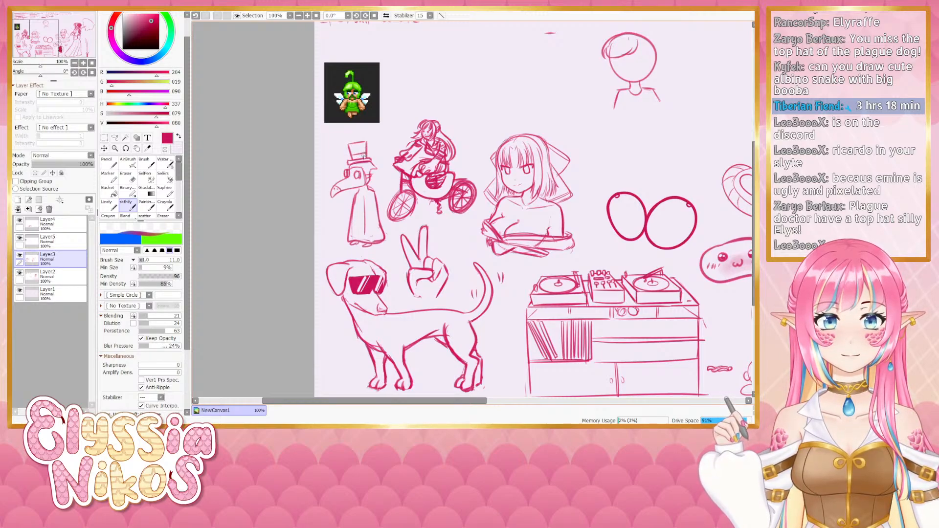
Return to Layer5 and clean up stray marks around the new figure's fringe at eraser size 24
left_click_drag(402, 252, 305, 357)
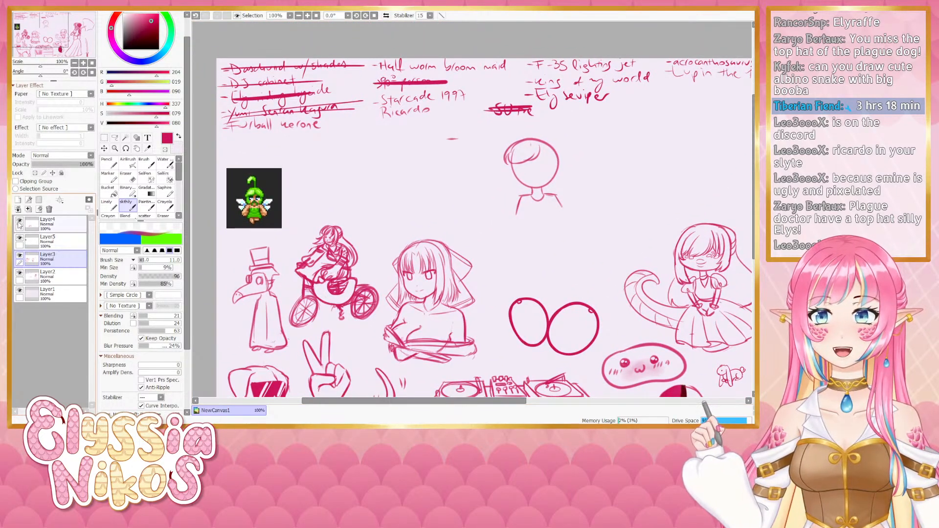
left_click(74, 224)
key("e")
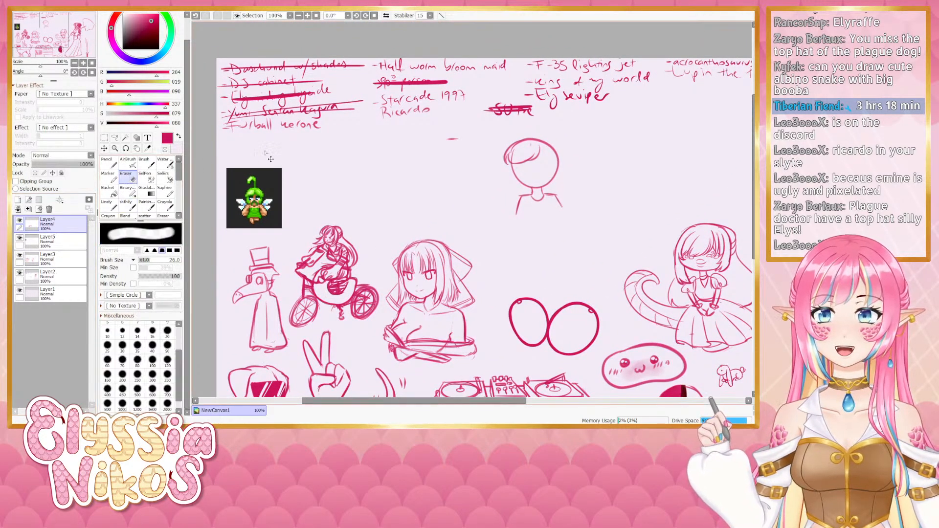
left_click(20, 273)
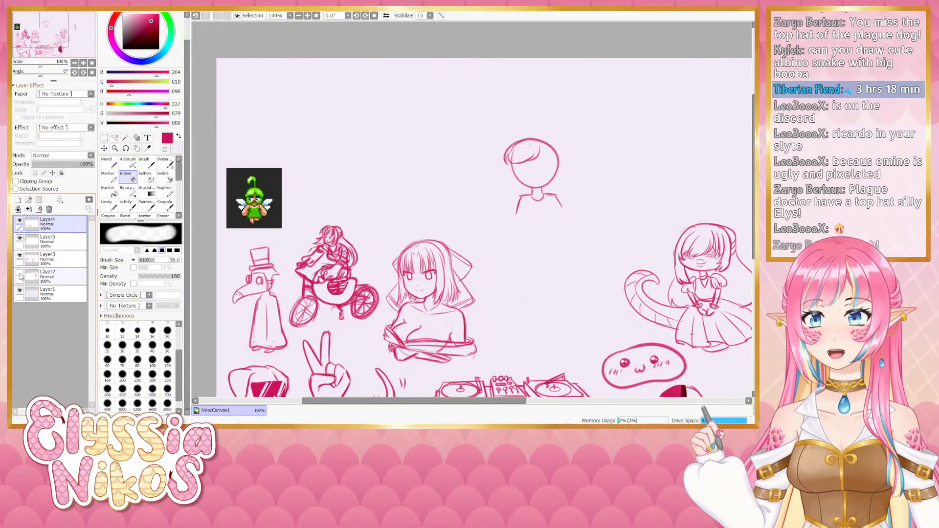
left_click(20, 273)
left_click(19, 239)
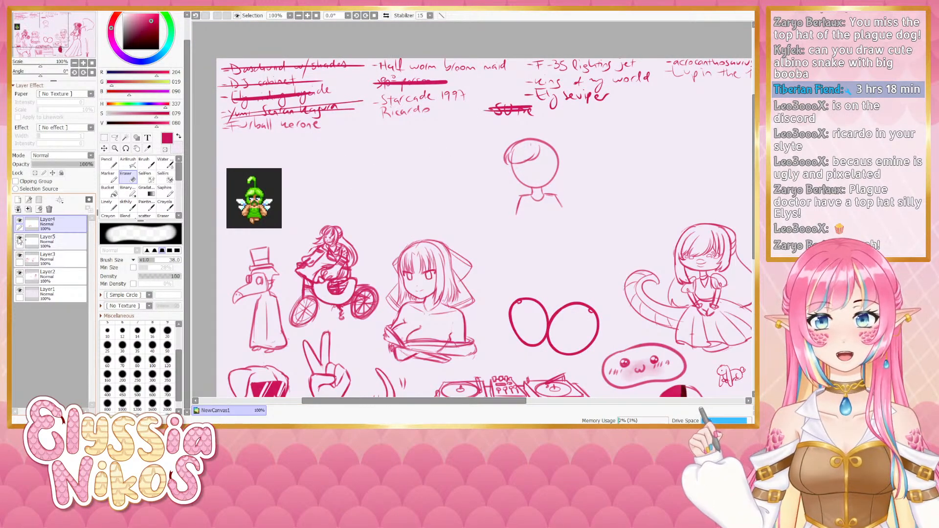
left_click(20, 239)
left_click(62, 240)
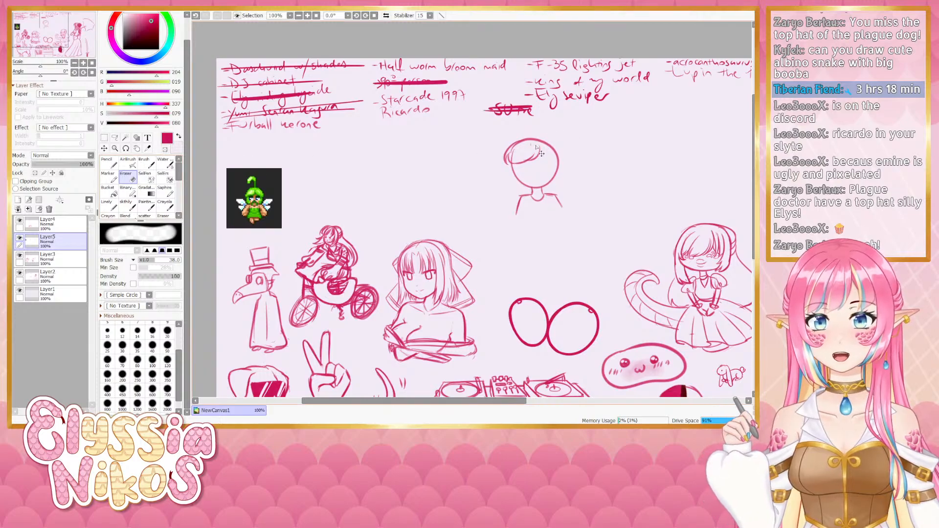
key("bracketleft")
key("bracketleft")
left_click_drag(523, 148, 516, 148)
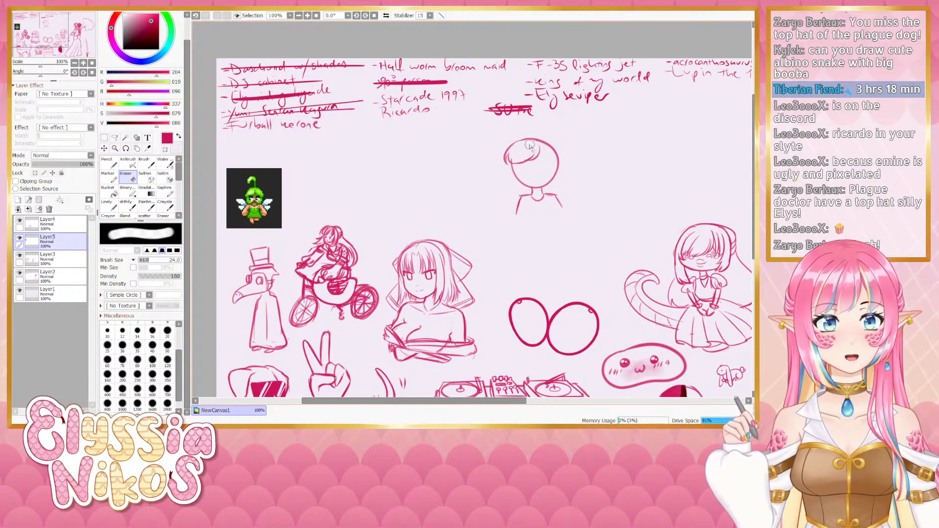
left_click(126, 203)
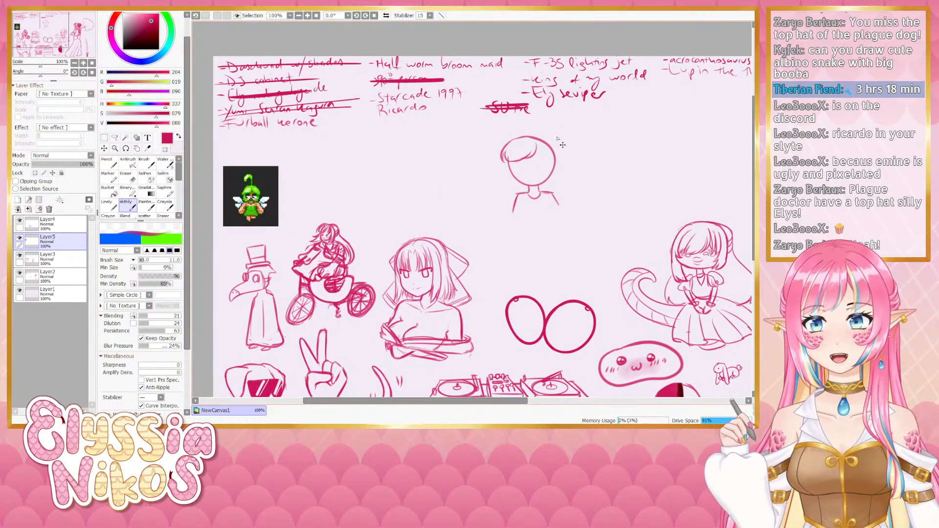
Redraw the left half of the new figure's fringe at brush size 12, erasing the old strand lines
key("bracketright")
key("ctrl+z")
mouse_move(504, 161)
left_mouse_down()
mouse_move(511, 147)
mouse_move(509, 162)
left_mouse_up()
key("ctrl+z")
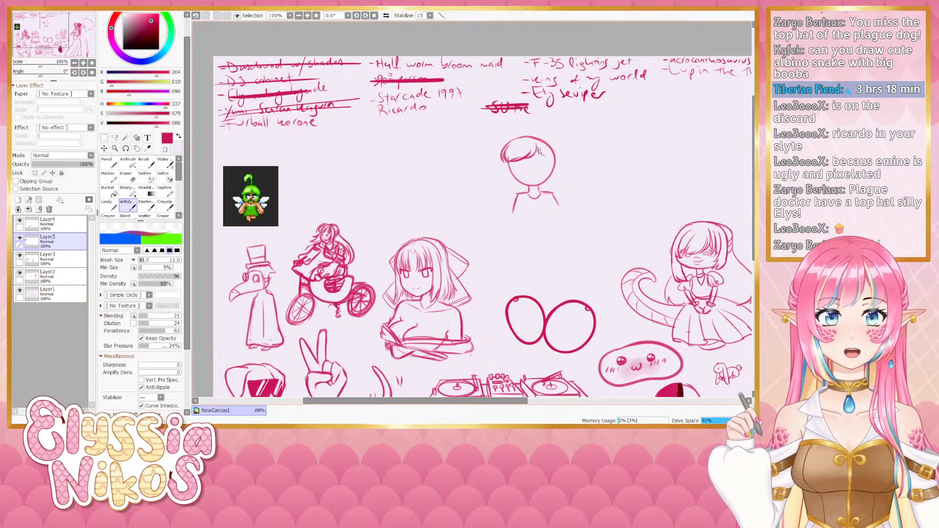
left_click(128, 177)
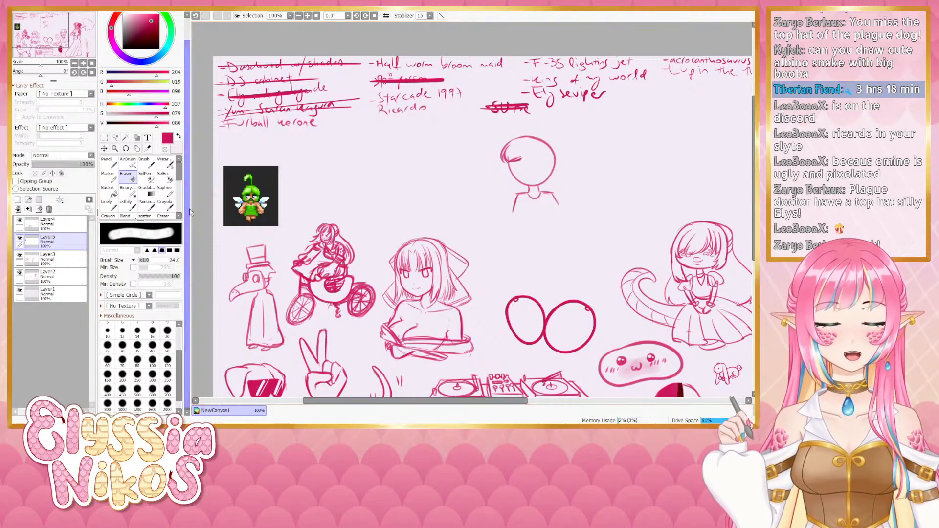
left_click(126, 205)
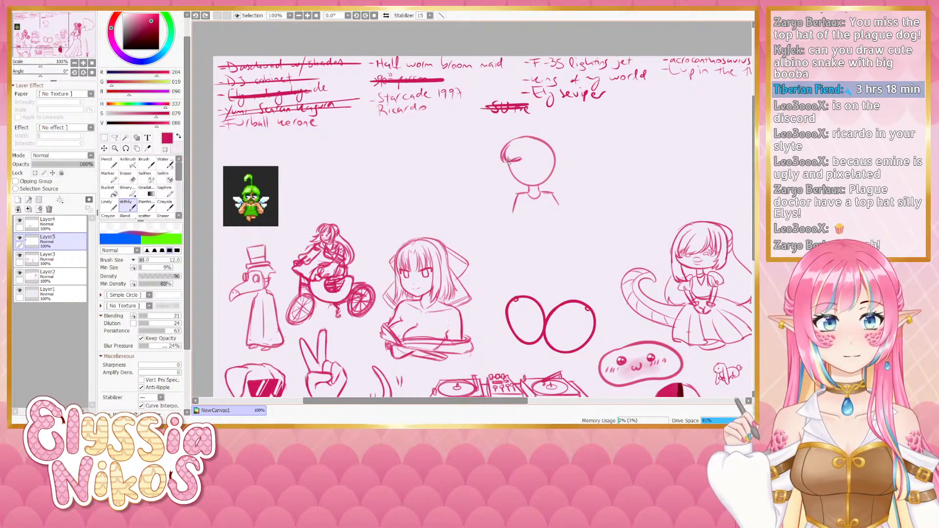
left_click_drag(519, 160, 527, 154)
key("ctrl+z")
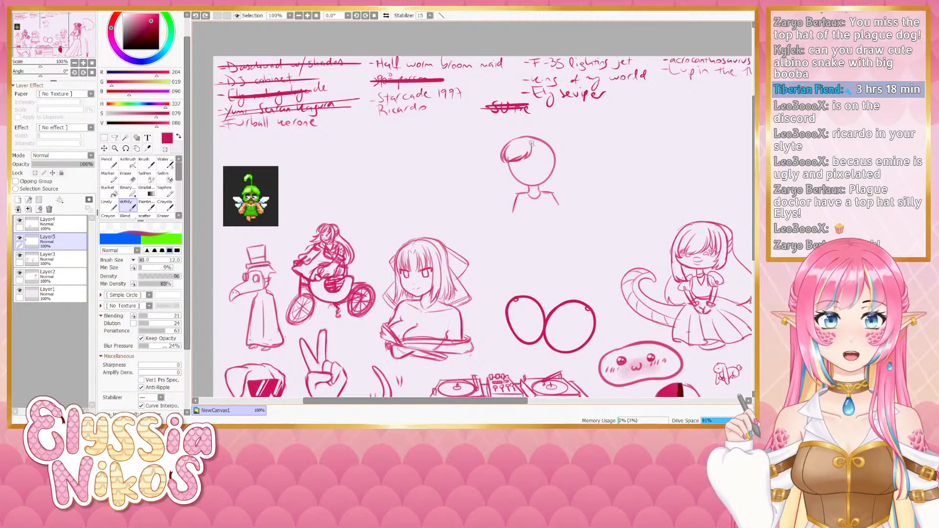
Draw the right half of the fringe, sweeping from the centre part to a tip beyond the head's edge
mouse_move(533, 150)
left_mouse_down()
mouse_move(551, 159)
mouse_move(556, 146)
mouse_move(563, 153)
left_mouse_up()
key("ctrl+z")
key("ctrl+z")
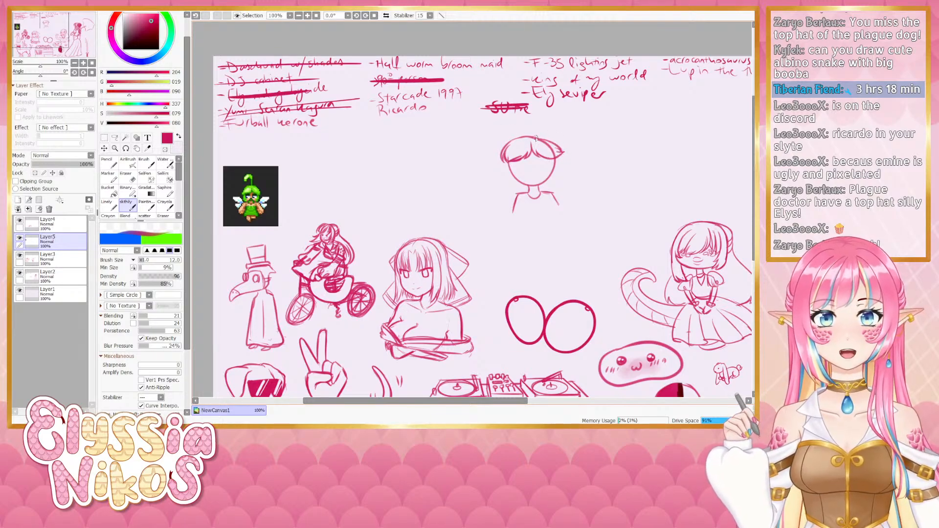
left_click(20, 238)
key("ctrl+z")
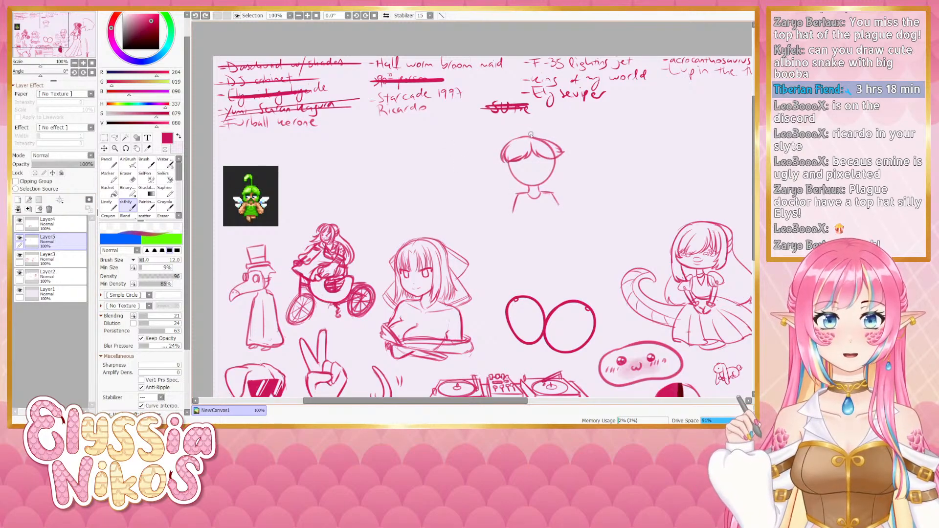
Draw a curled leaf-shaped sprout rising from the top of the new figure's head
mouse_move(528, 138)
left_mouse_down()
mouse_move(519, 110)
mouse_move(510, 120)
mouse_move(520, 126)
left_mouse_up()
key("ctrl+z")
key("ctrl+z")
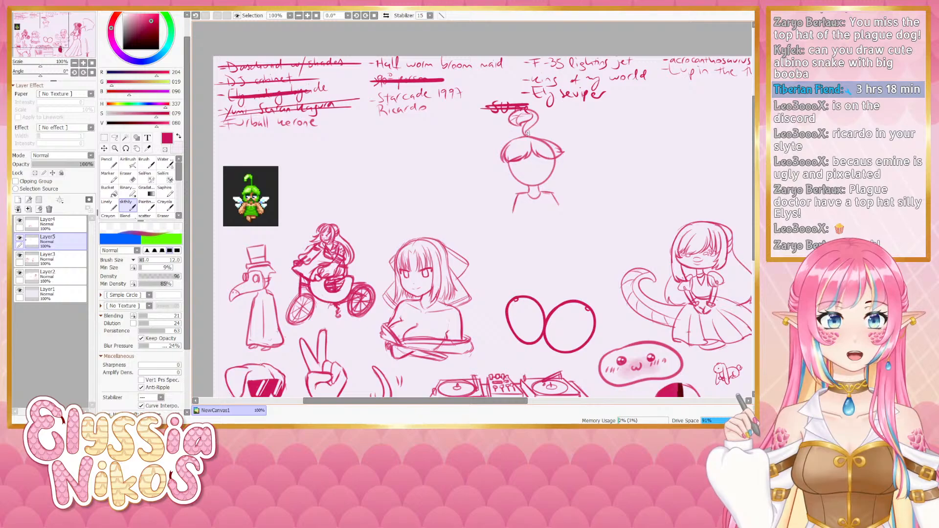
key("ctrl+z")
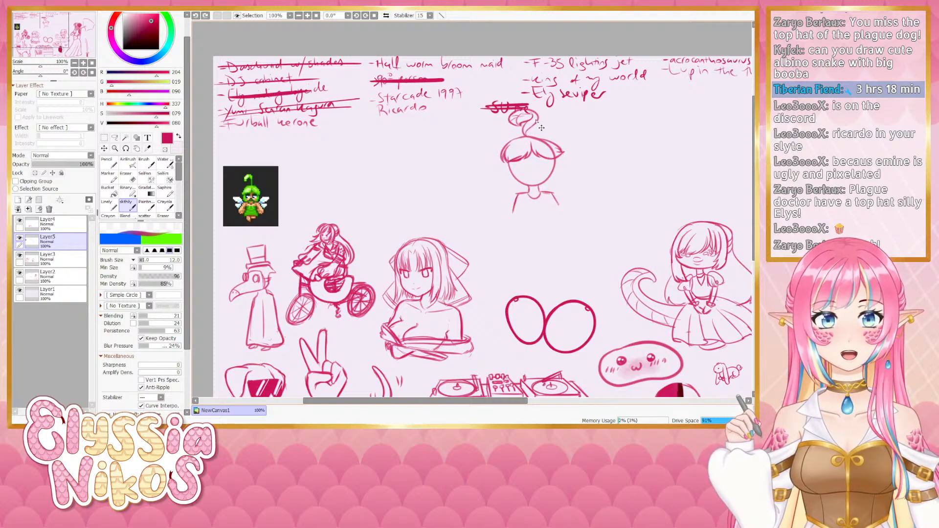
Draw the sprout's stem and a fuller hair outline over the top of the head
left_click_drag(537, 121, 529, 138)
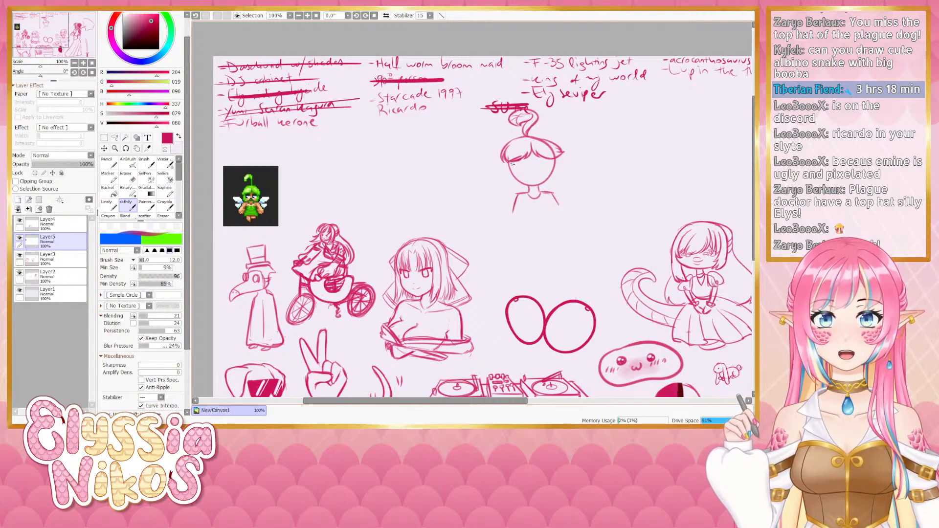
key("ctrl+z")
left_click_drag(546, 138, 507, 144)
key("ctrl+z")
key("ctrl+z")
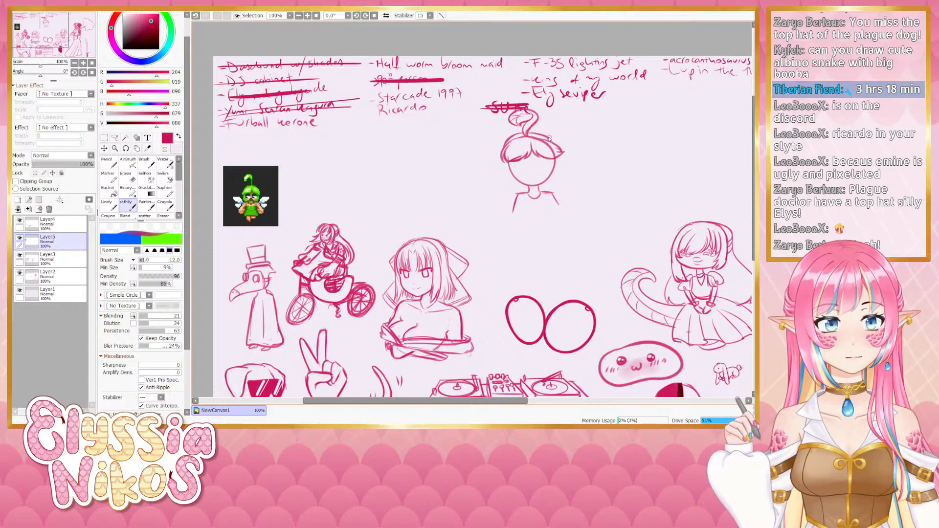
Erase the old head outline inside the hair at eraser size 8
key("e")
key("bracketright")
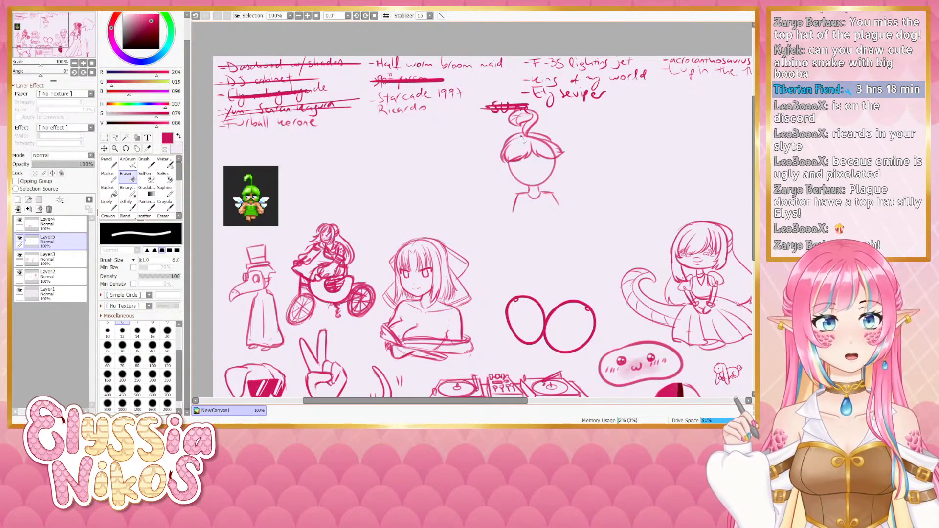
key("bracketright")
key("bracketright")
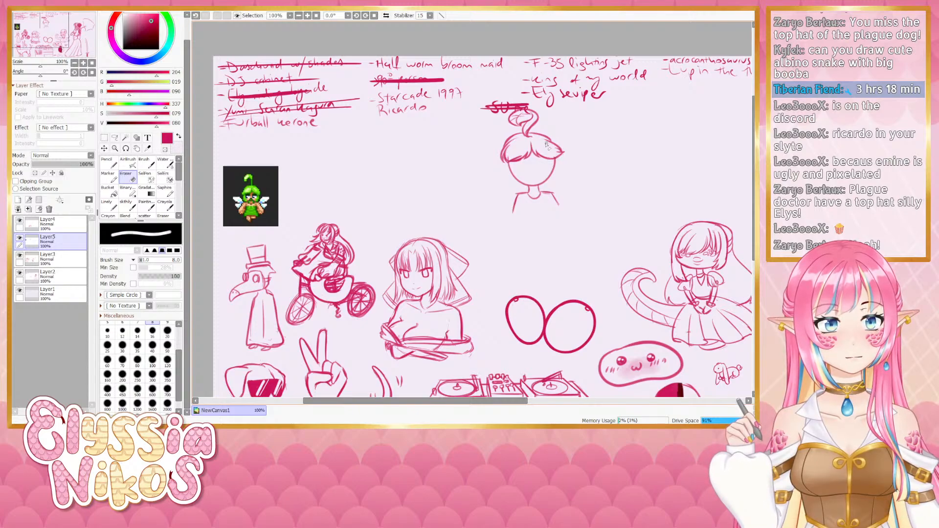
left_click(126, 204)
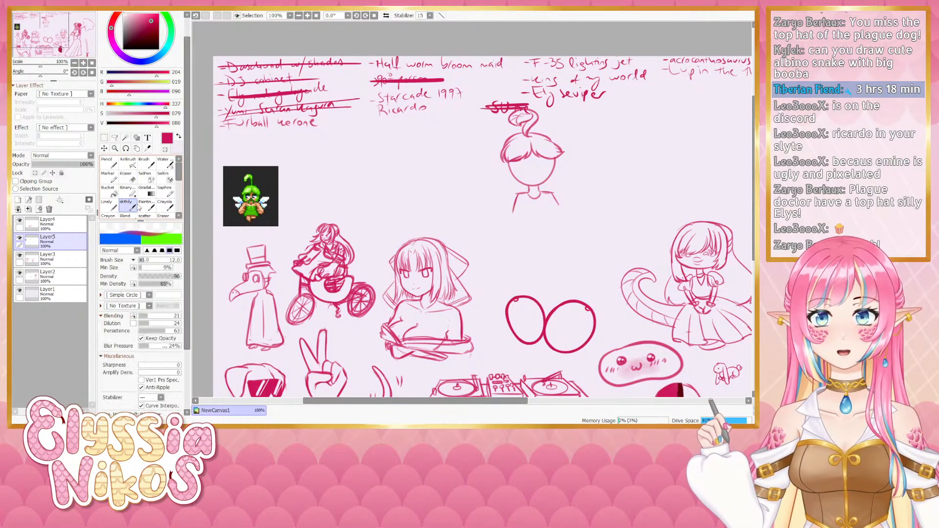
Redraw the crown's outline and the right-hand hair tip, erasing the old tip
left_click_drag(546, 138, 517, 144)
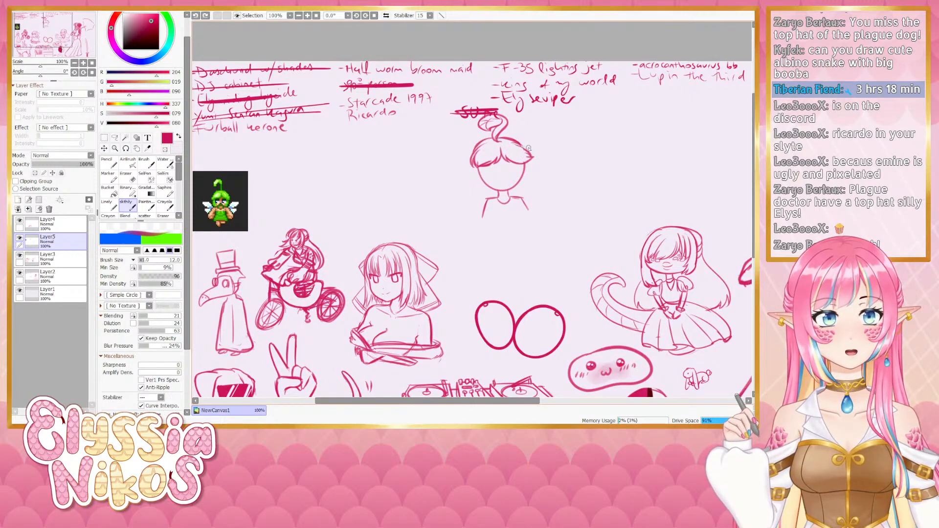
key("e")
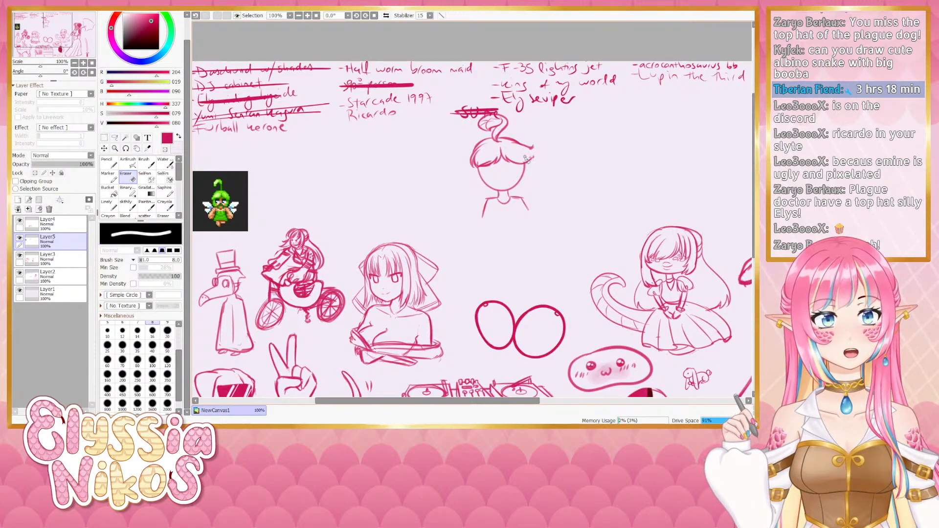
key("b")
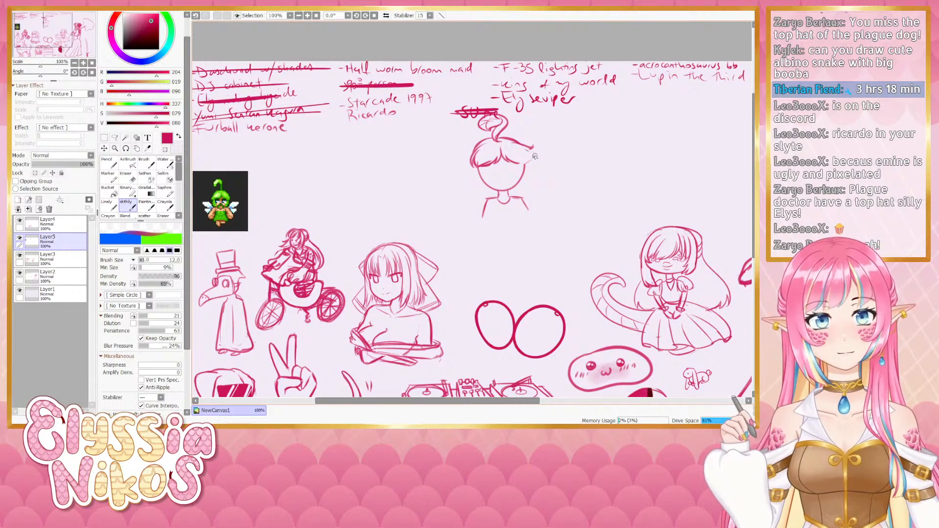
key("ctrl+z")
left_click_drag(532, 147, 532, 157)
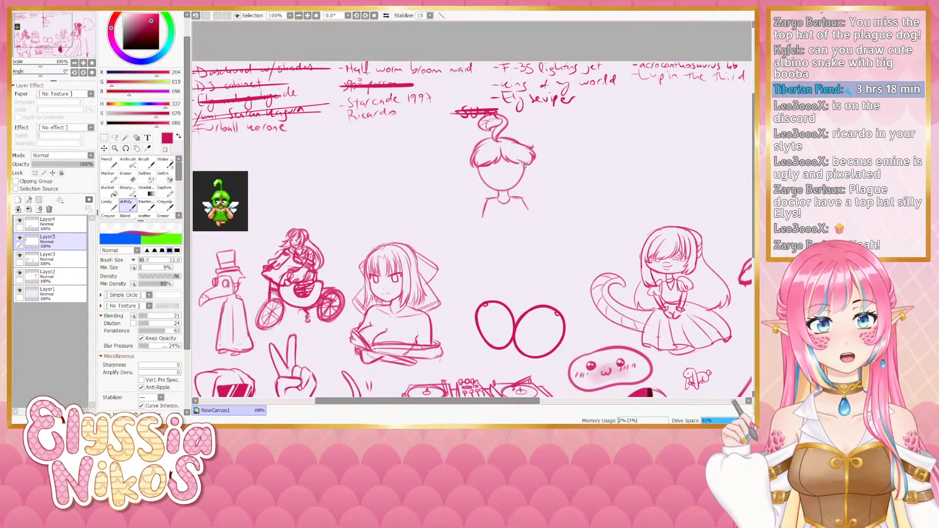
Draw a small nose and mouth on the face, and erase the sides of the face outline at eraser size 12
left_click_drag(467, 210, 479, 202)
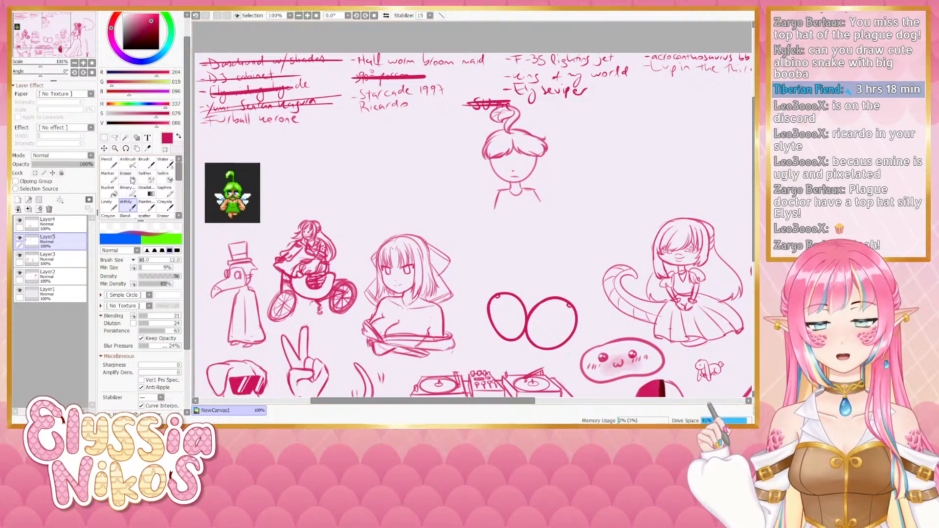
key("e")
key("bracketright")
key("bracketright")
key("bracketright")
left_click_drag(496, 169, 491, 151)
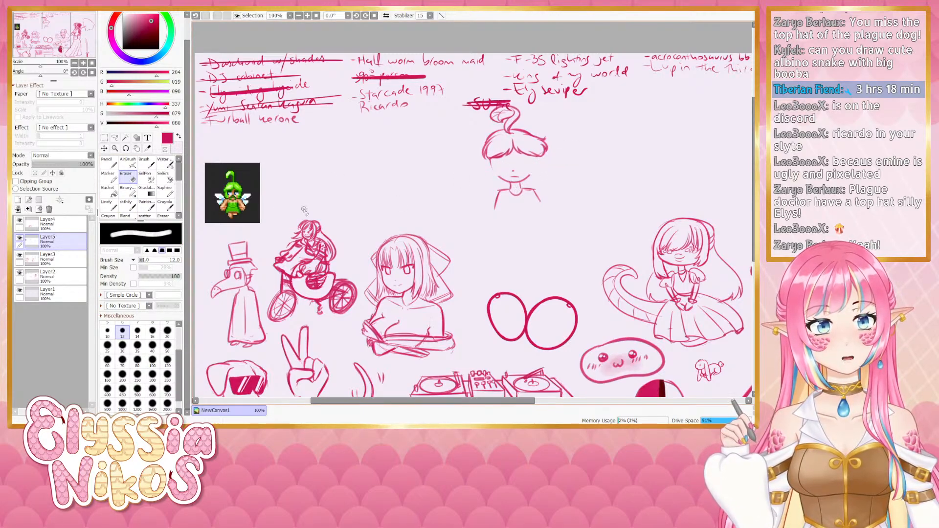
left_click(134, 211)
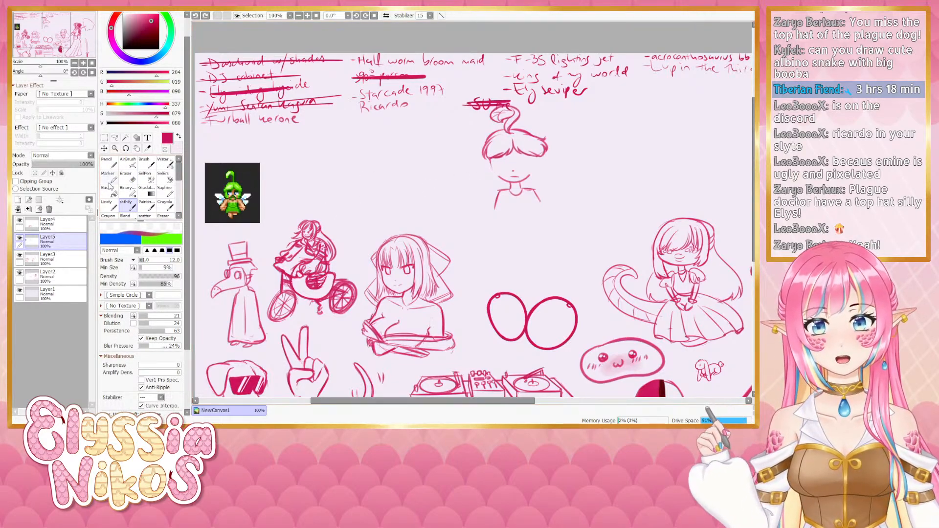
left_click(129, 179)
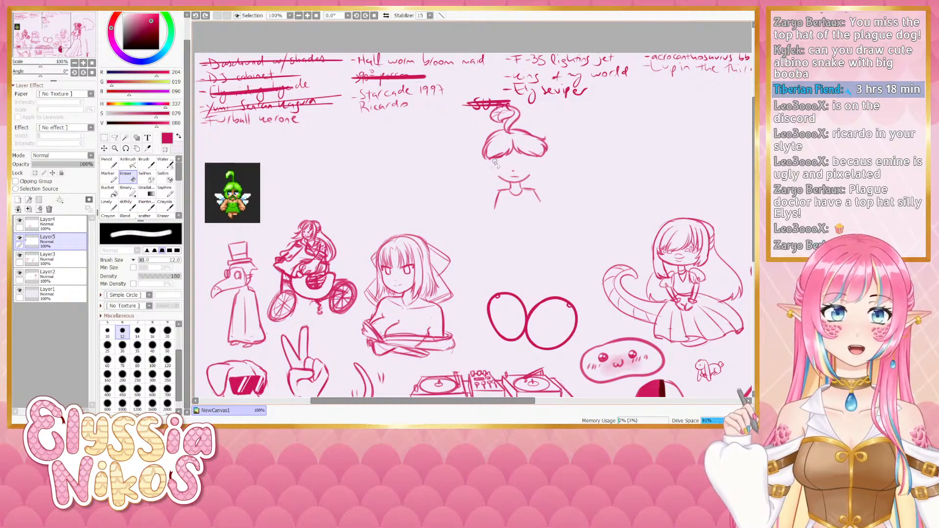
left_click_drag(498, 165, 496, 175)
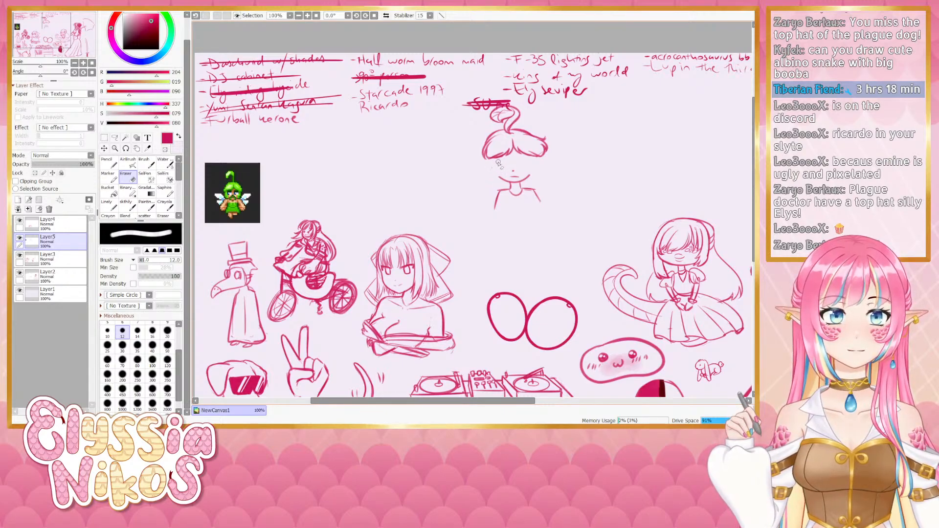
Clean up the remaining marks under the left side of the fringe at eraser size 4
key("bracketleft")
key("bracketleft")
key("bracketleft")
key("bracketleft")
key("bracketleft")
key("bracketleft")
key("bracketleft")
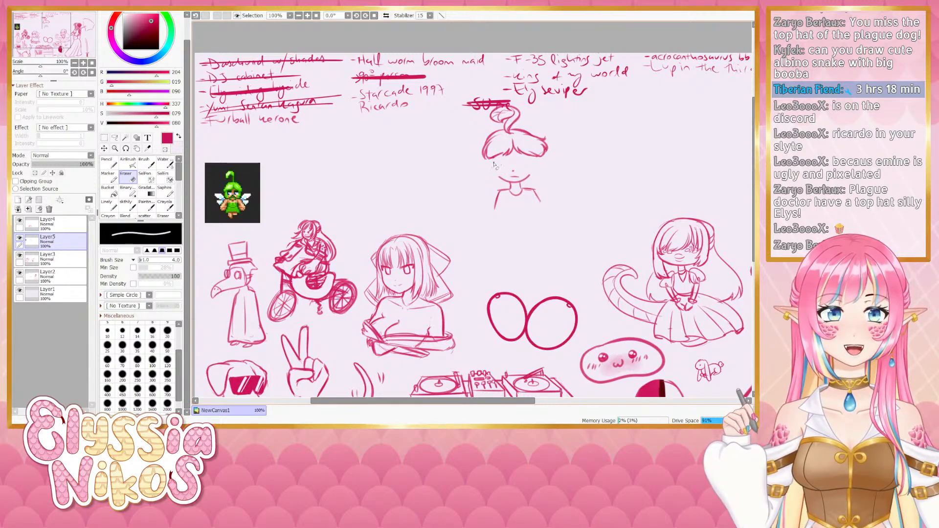
left_click(126, 205)
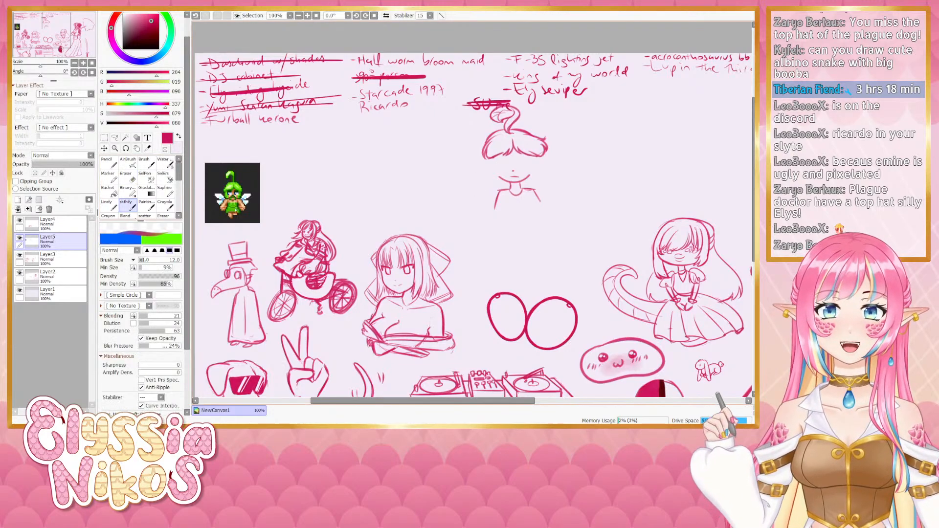
Try to draw the left side of the face at brush size 5
key("bracketleft")
key("bracketleft")
key("bracketleft")
key("bracketleft")
key("bracketleft")
key("bracketleft")
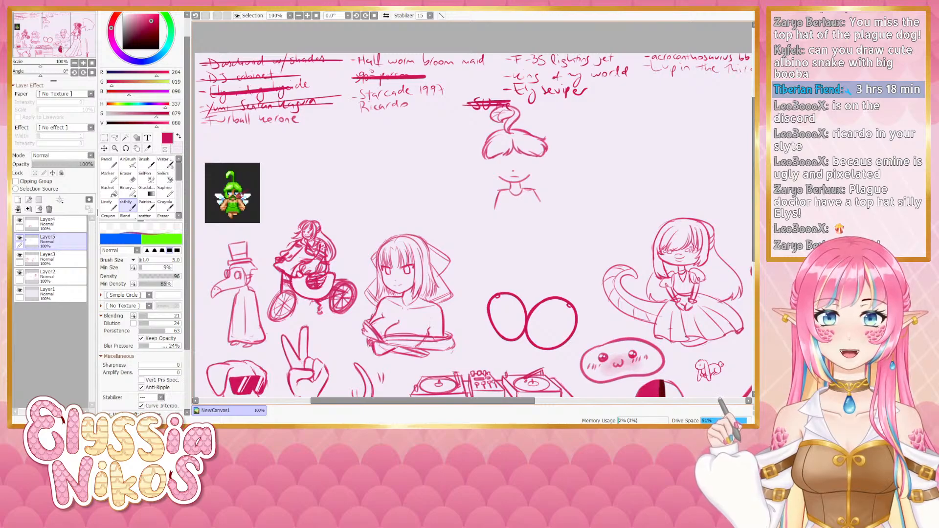
key("ctrl+z")
left_click_drag(470, 190, 427, 195)
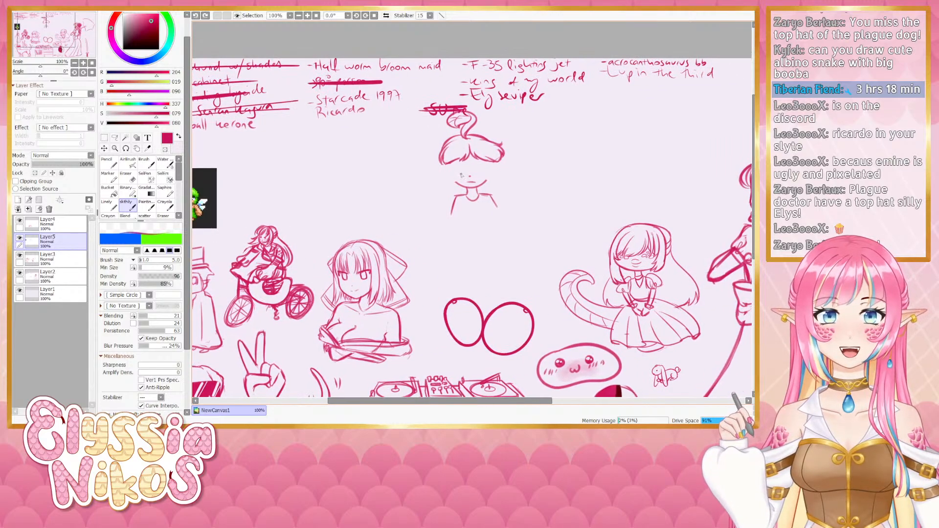
mouse_move(443, 162)
left_mouse_down()
mouse_move(458, 160)
mouse_move(463, 198)
mouse_move(454, 206)
mouse_move(488, 198)
mouse_move(501, 216)
left_mouse_up()
key("ctrl+z")
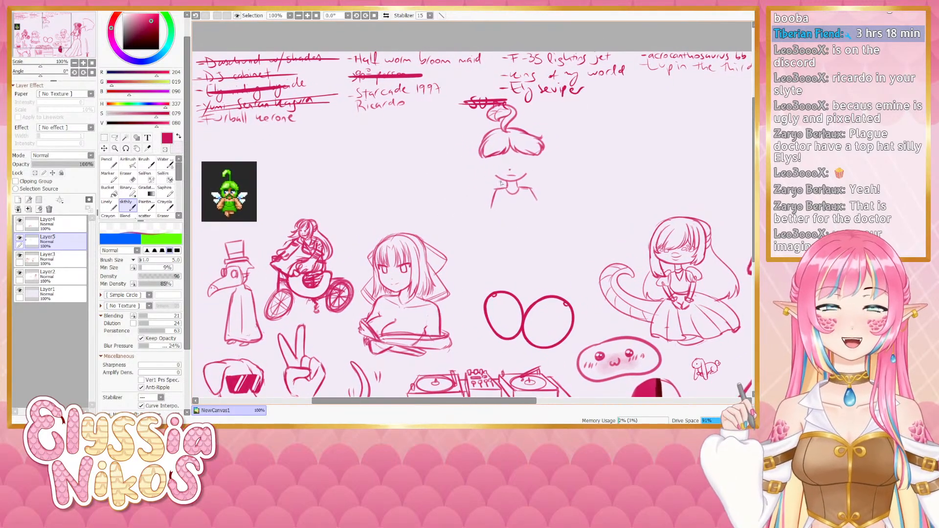
Draw a sidelock curling in along the right side of the face at brush size 8
mouse_move(523, 160)
left_mouse_down()
mouse_move(541, 161)
mouse_move(519, 175)
mouse_move(520, 158)
mouse_move(522, 183)
mouse_move(528, 179)
left_mouse_up()
key("ctrl+z")
key("ctrl+z")
key("ctrl+z")
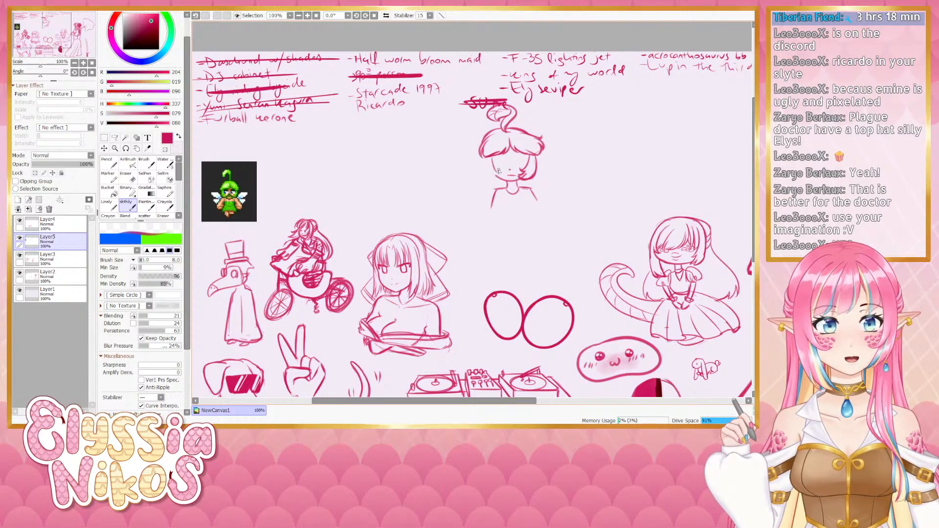
Draw a matching sidelock curling in along the left side of the face
left_click_drag(493, 169, 495, 177)
key("ctrl+z")
key("ctrl+z")
key("ctrl+z")
key("ctrl+z")
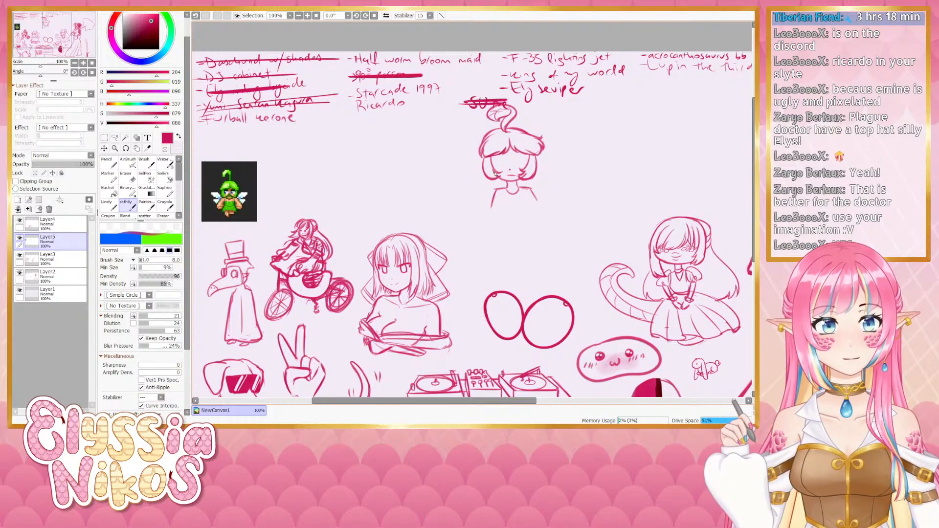
Trim the sidelocks at eraser size 6 and draw flat upper eyelid lines below the fringe at brush size 8
key("e")
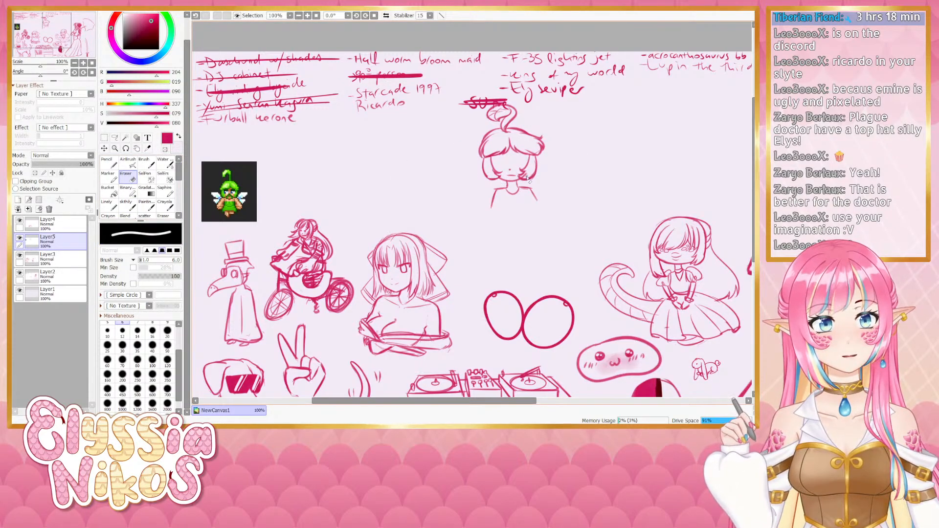
key("b")
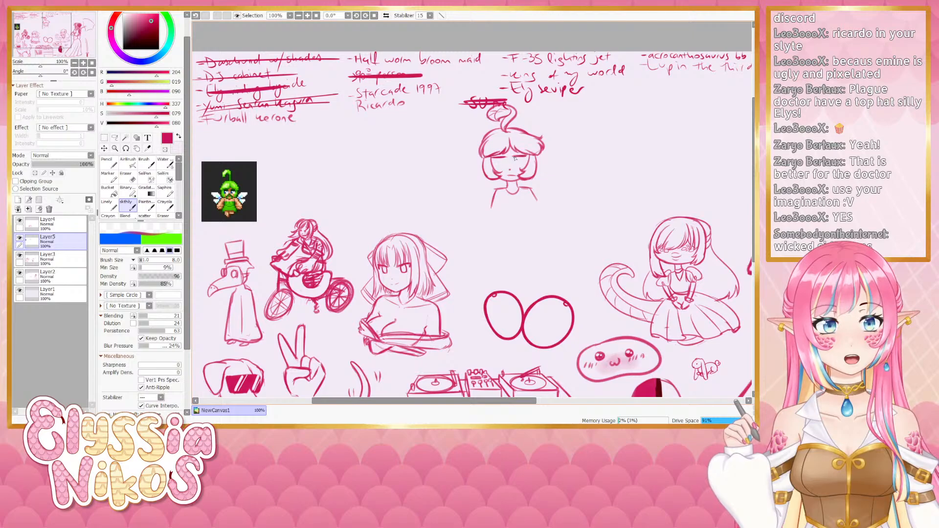
key("e")
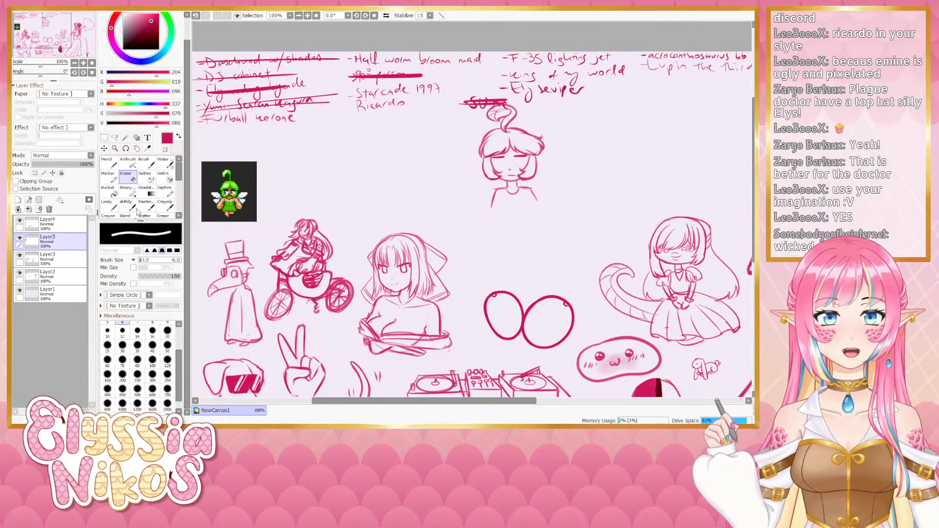
Draw the irises of both half-closed eyes beneath the upper eyelid lines
key("e")
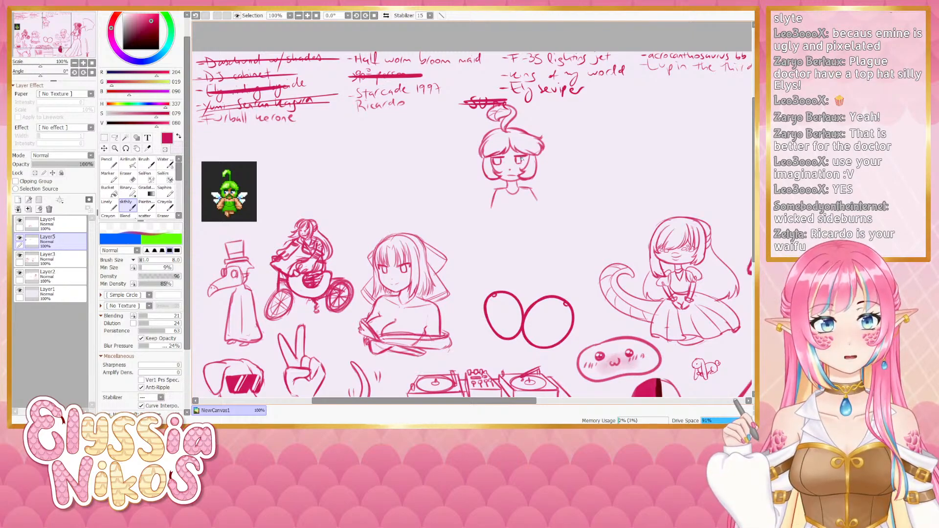
key("ctrl+z")
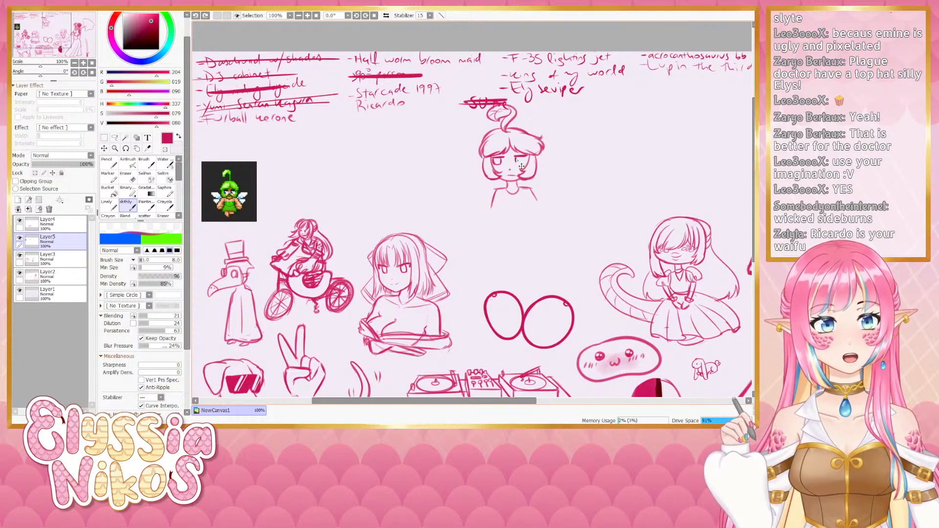
left_click_drag(516, 157, 516, 164)
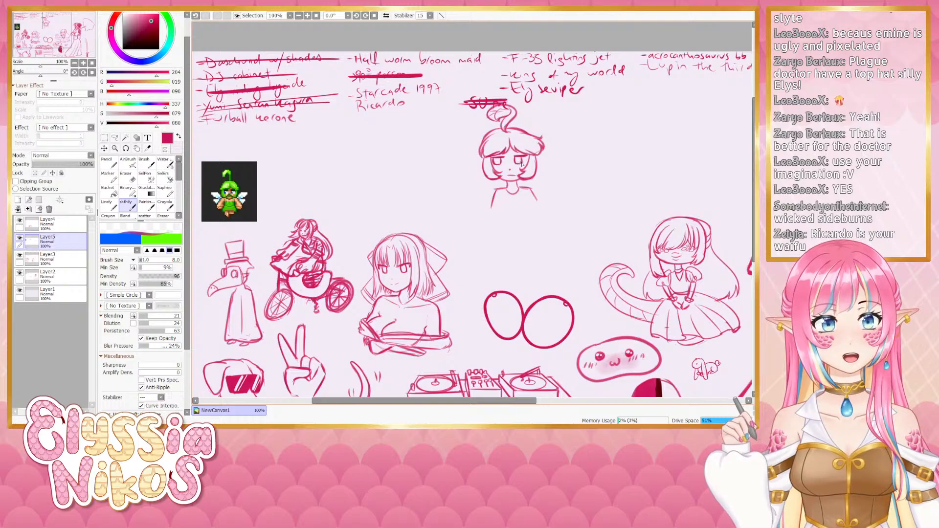
Undo the figure's eyes and redraw flat upper eyelid lines for both half-closed eyes at brush size 8
key("ctrl+z")
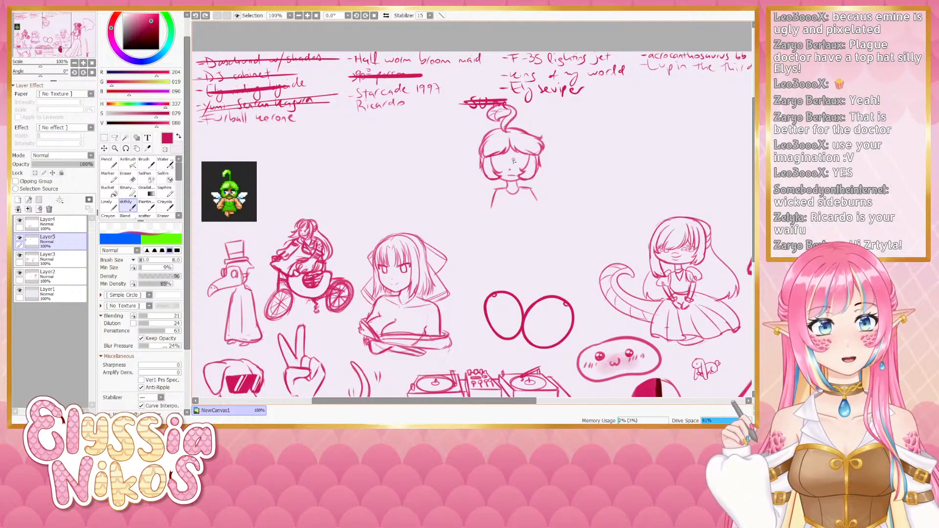
mouse_move(525, 159)
left_mouse_down()
mouse_move(492, 160)
mouse_move(500, 161)
left_mouse_up()
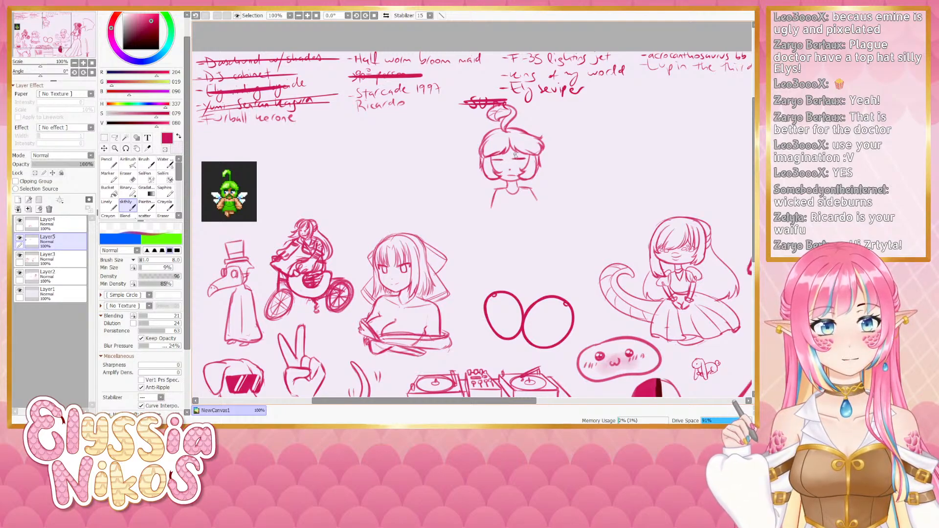
key("ctrl+z")
mouse_move(523, 166)
left_mouse_down()
mouse_move(504, 158)
mouse_move(521, 168)
mouse_move(514, 162)
left_mouse_up()
key("ctrl+z")
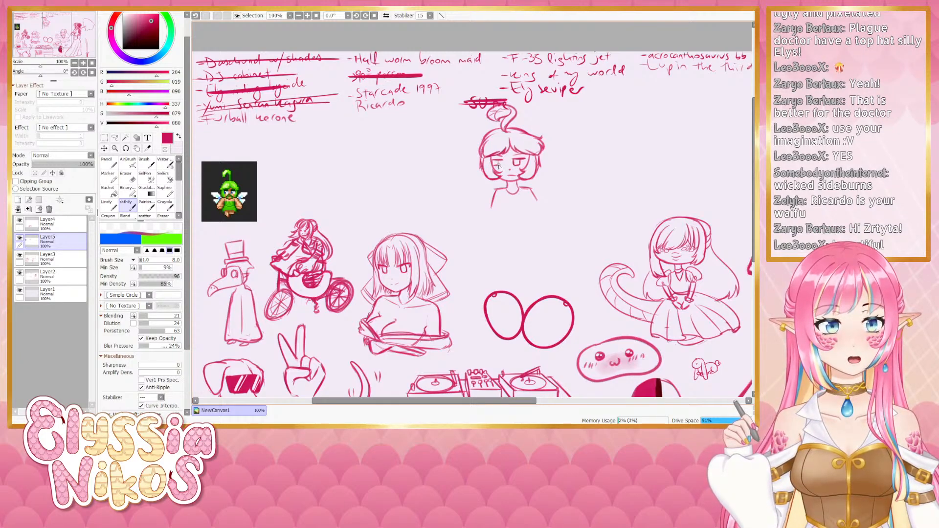
key("ctrl+z")
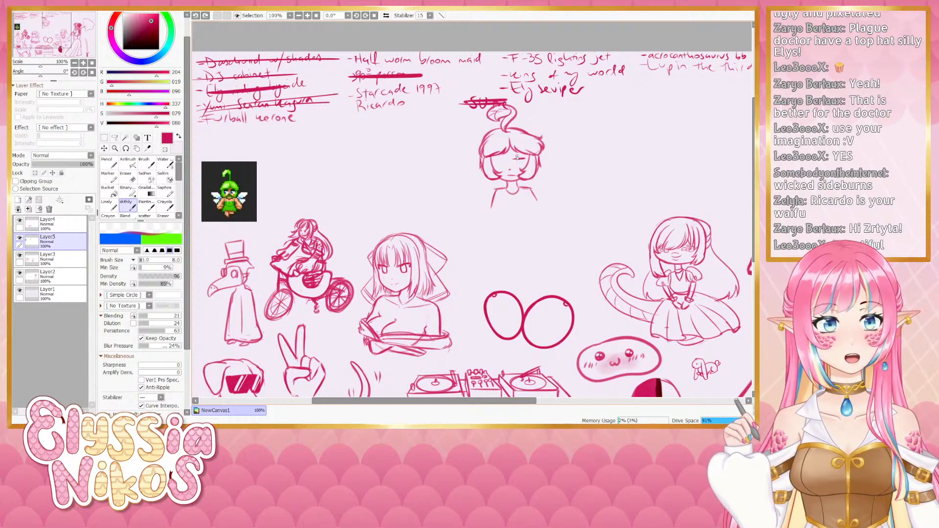
left_click_drag(520, 156, 526, 156)
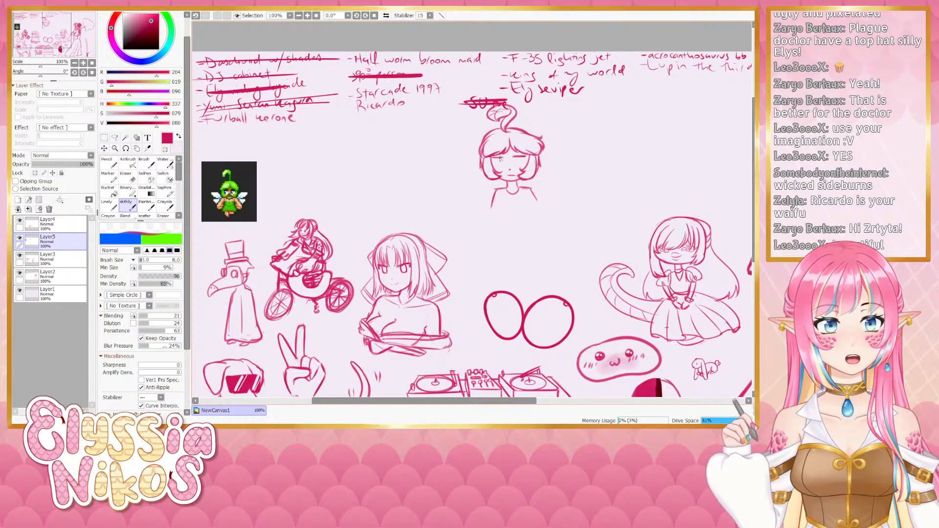
key("ctrl+z")
left_click_drag(492, 157, 503, 157)
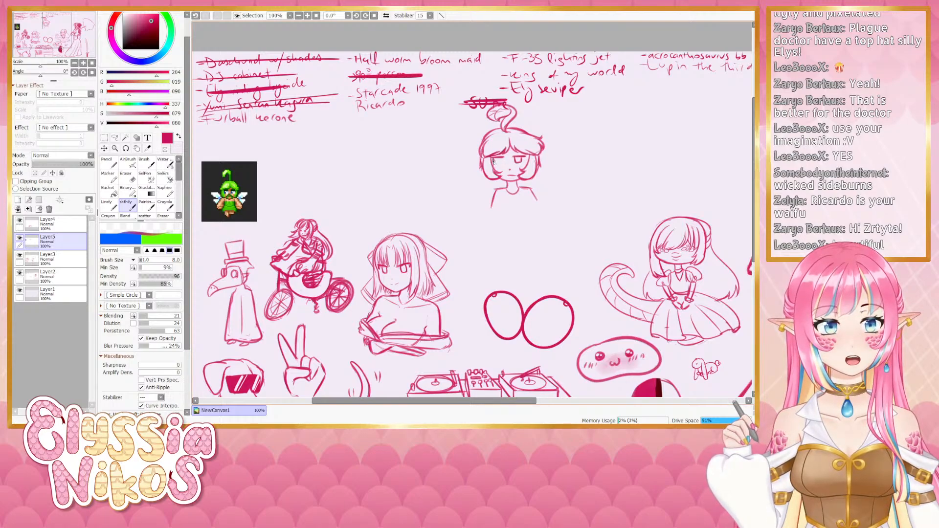
Redraw the irises beneath both upper eyelid lines and check the face in a mirrored view
key("ctrl+z")
left_click_drag(492, 159, 494, 163)
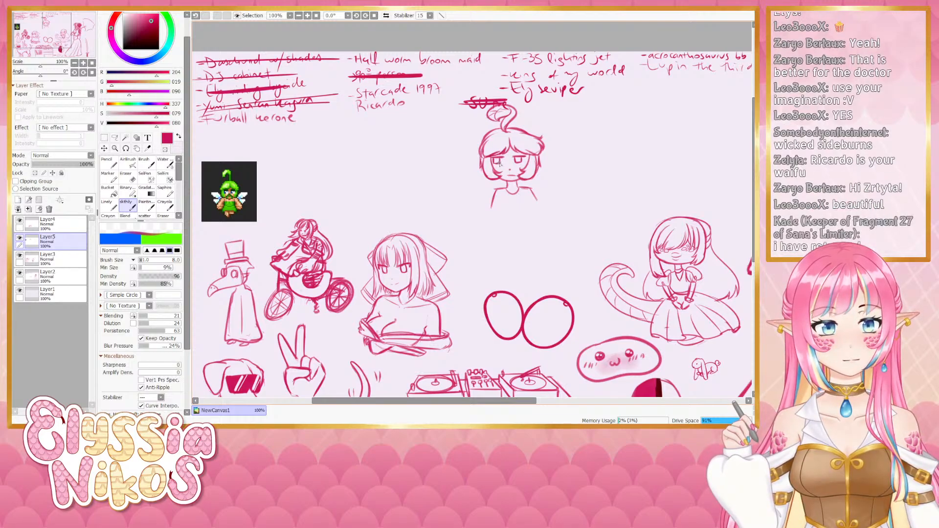
key("ctrl+z")
left_click_drag(494, 159, 496, 164)
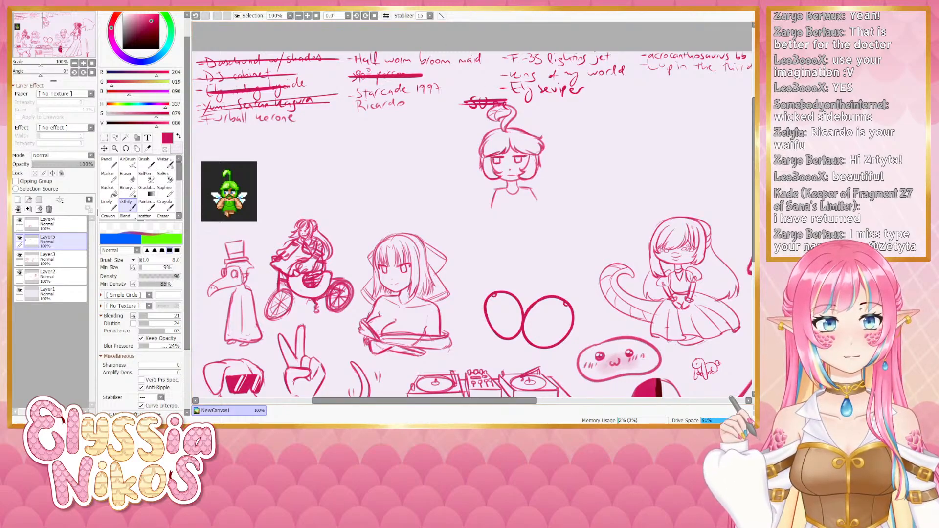
left_click(386, 16)
left_click(385, 16)
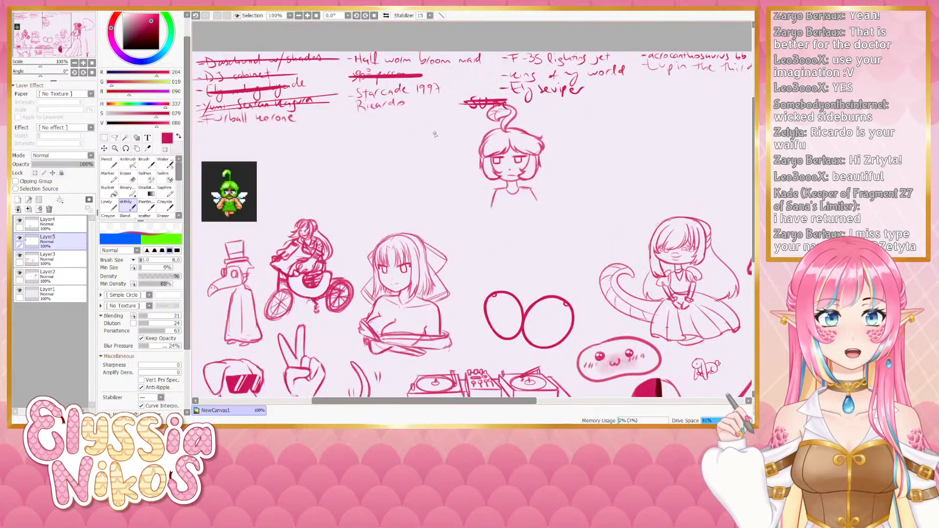
Draw the collarbone lines at the base of the neck and clean them up at eraser size 6
left_click_drag(498, 193, 528, 172)
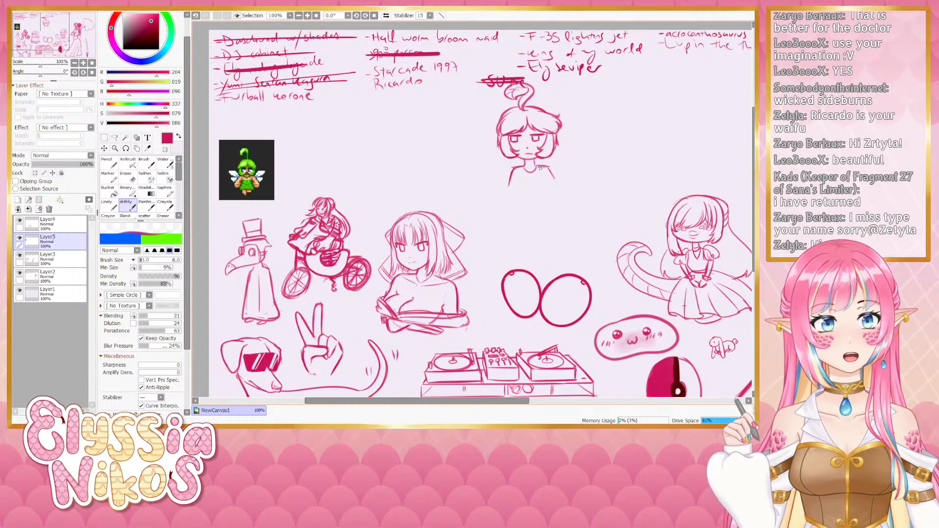
left_click_drag(523, 181, 514, 167)
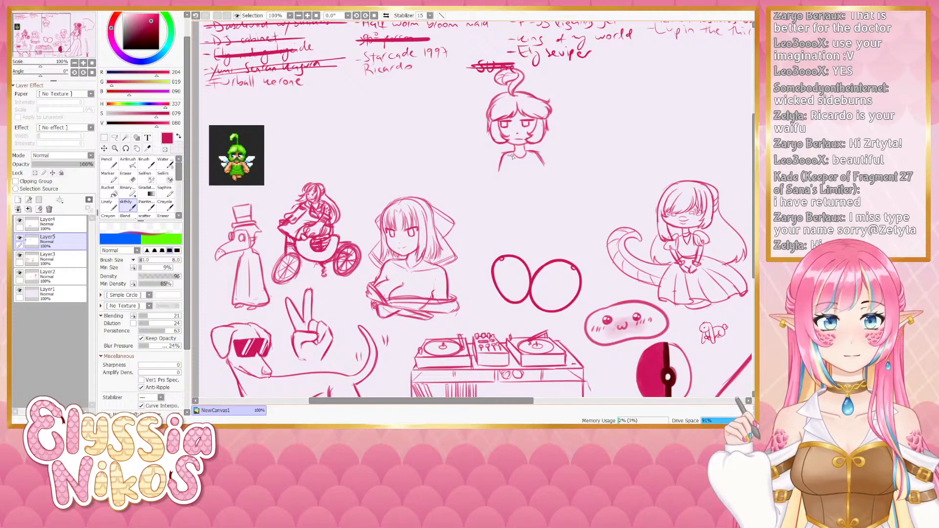
key("ctrl+z")
left_click_drag(519, 157, 531, 152)
key("e")
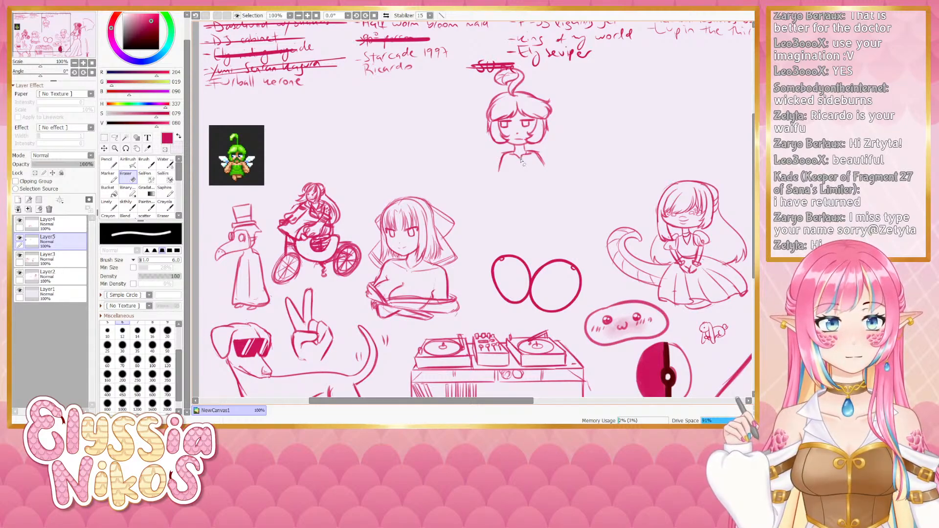
key("b")
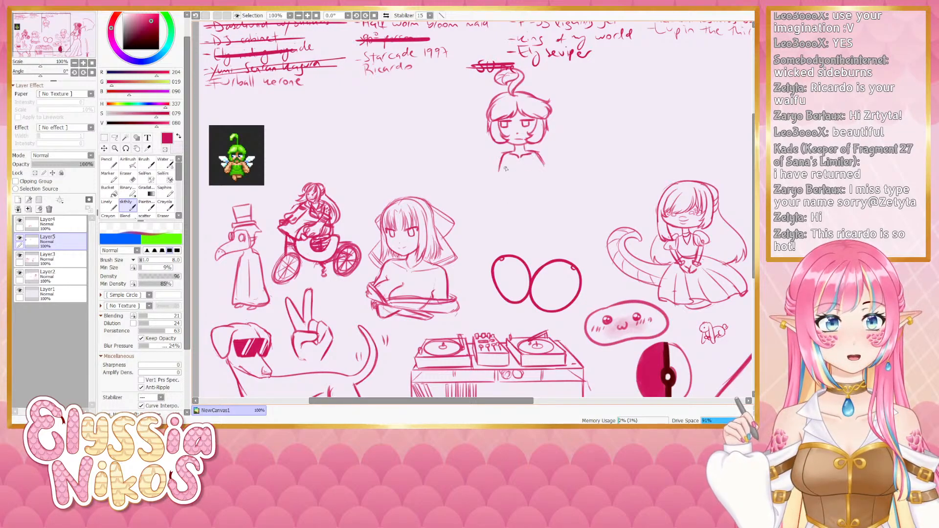
Erase the old shoulder lines on both sides of the neck at eraser size 12
key("e")
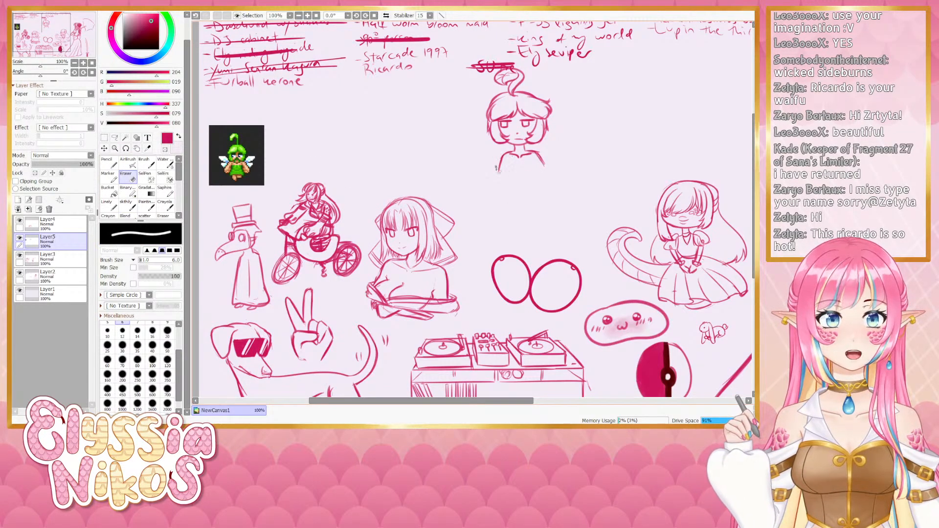
key("bracketright")
key("bracketright")
key("bracketright")
key("bracketright")
key("bracketright")
left_click_drag(507, 156, 498, 179)
left_click_drag(540, 153, 544, 165)
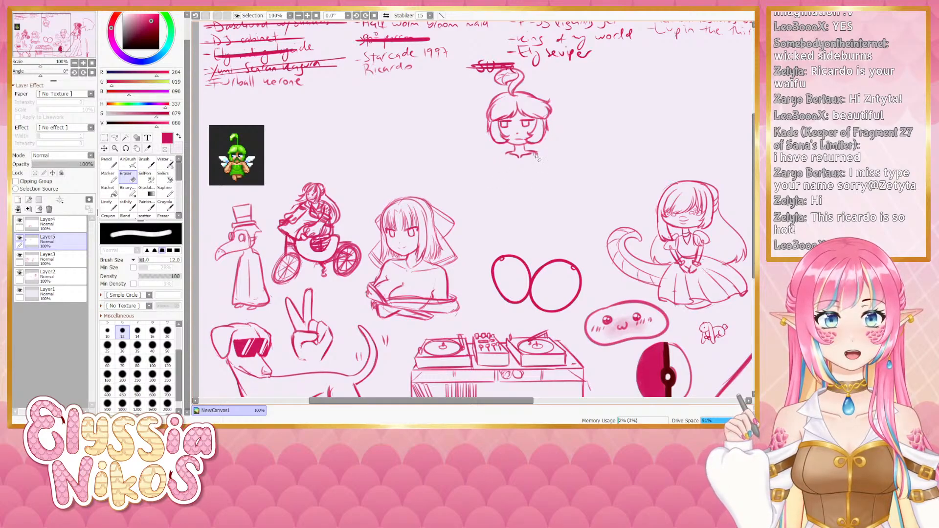
Redraw the shoulder slope and sketch the sides of the upper torso at brush size 8
key("e")
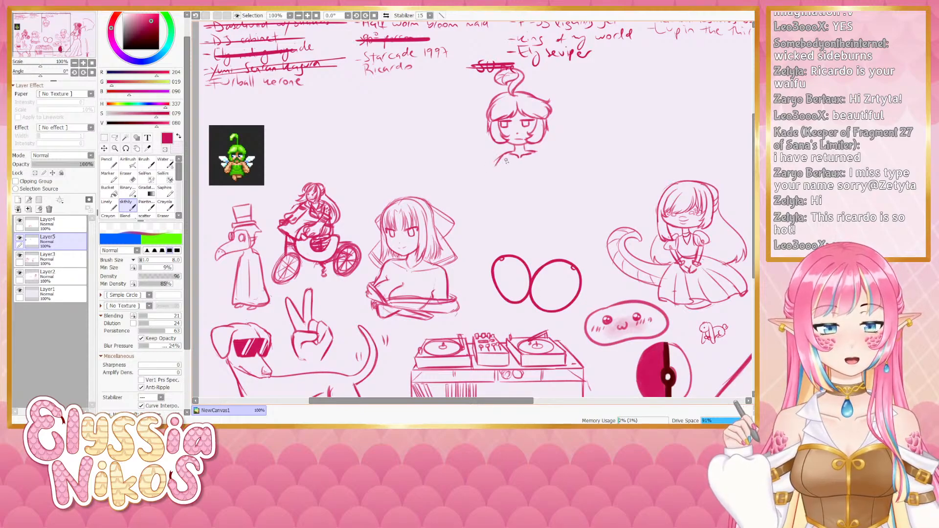
scroll(502, 155, "down", 1)
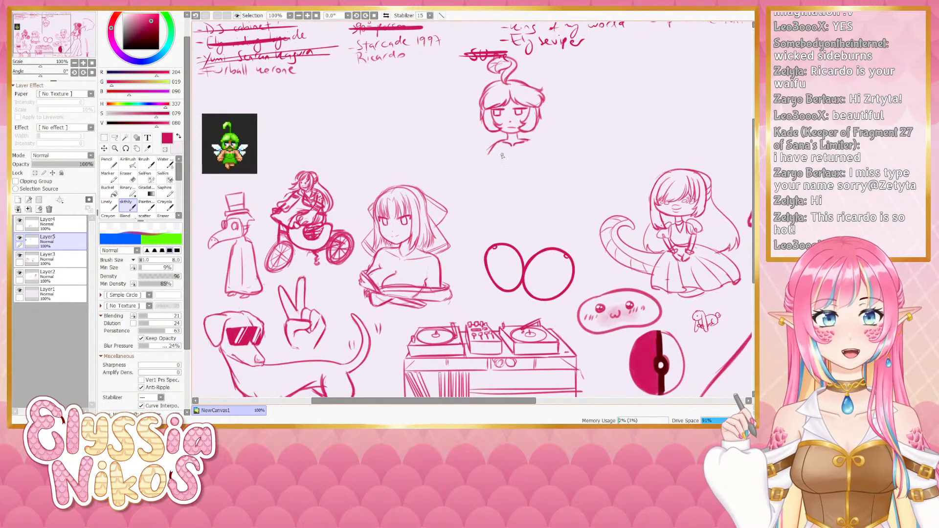
key("ctrl+z")
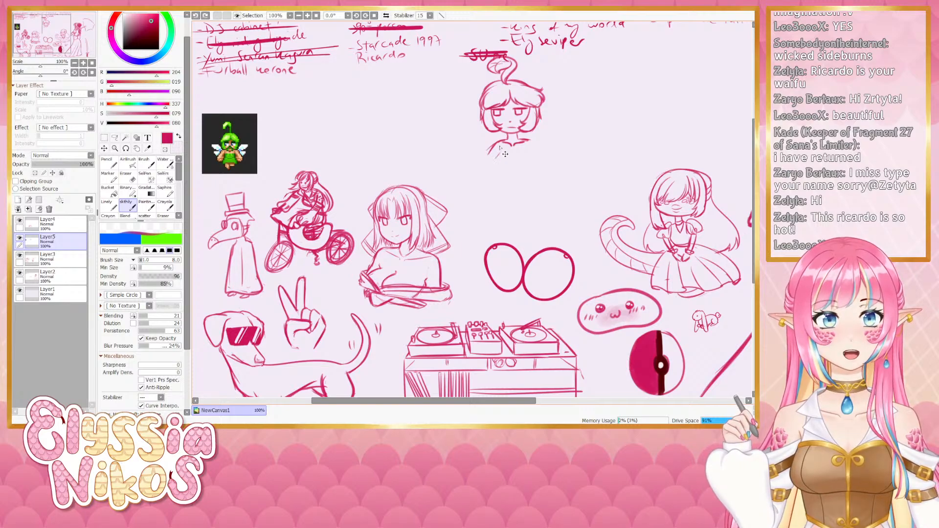
left_click_drag(504, 142, 512, 145)
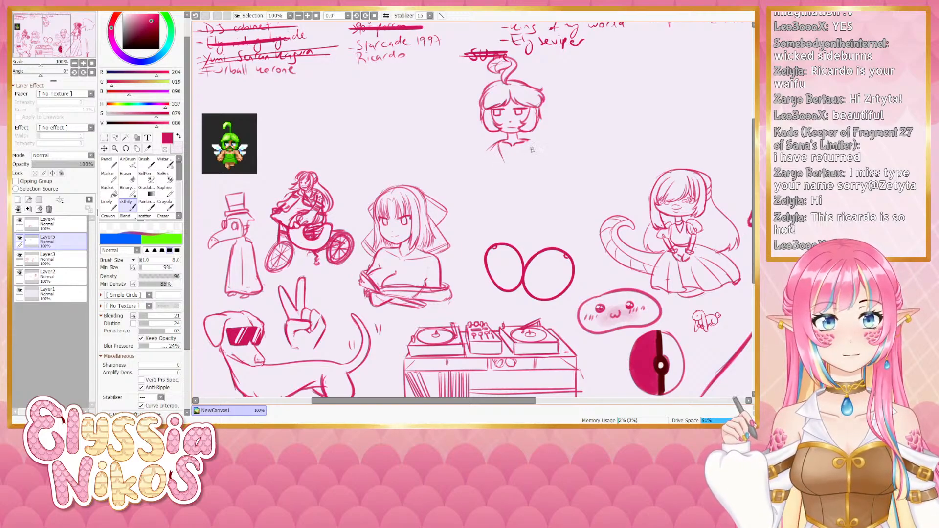
key("ctrl+z")
left_click_drag(533, 142, 528, 148)
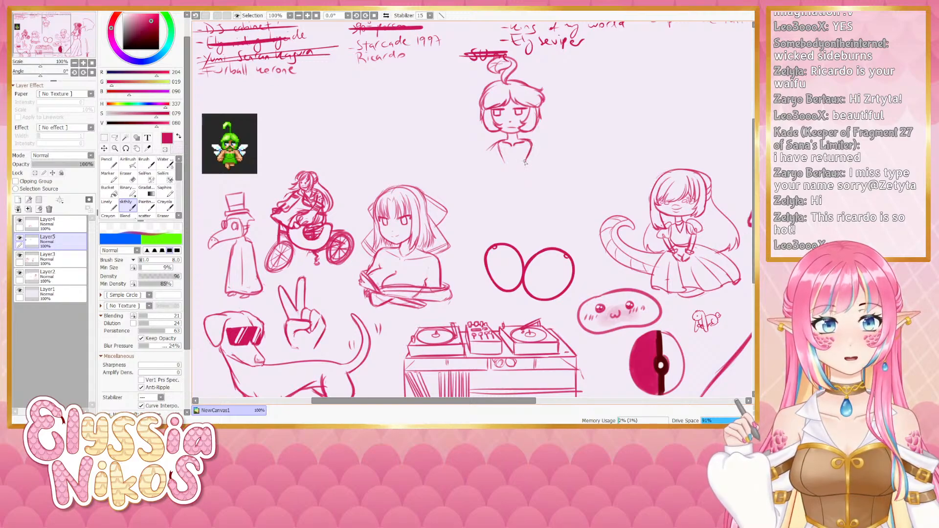
Draw both bent arms coming down from the shoulders and folded together in front of the torso
left_click_drag(528, 157, 532, 142)
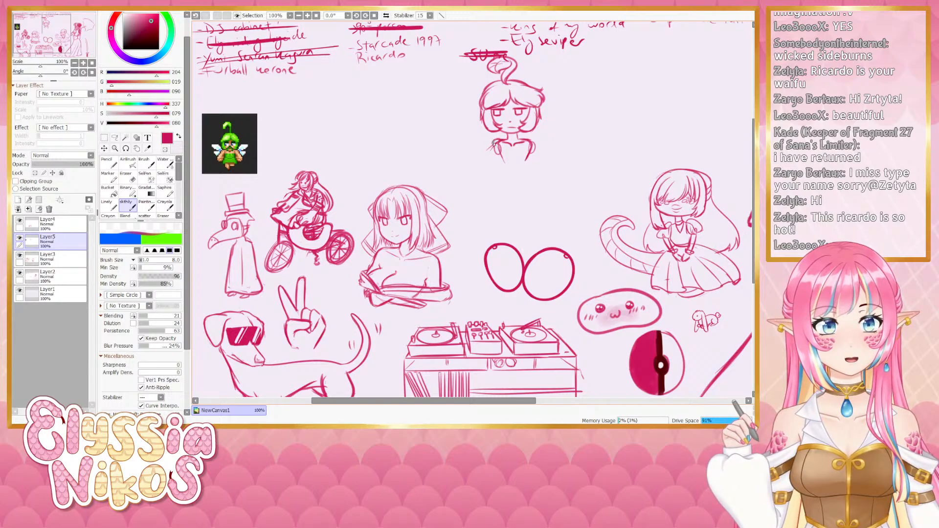
mouse_move(493, 142)
left_mouse_down()
mouse_move(488, 149)
mouse_move(502, 140)
left_mouse_up()
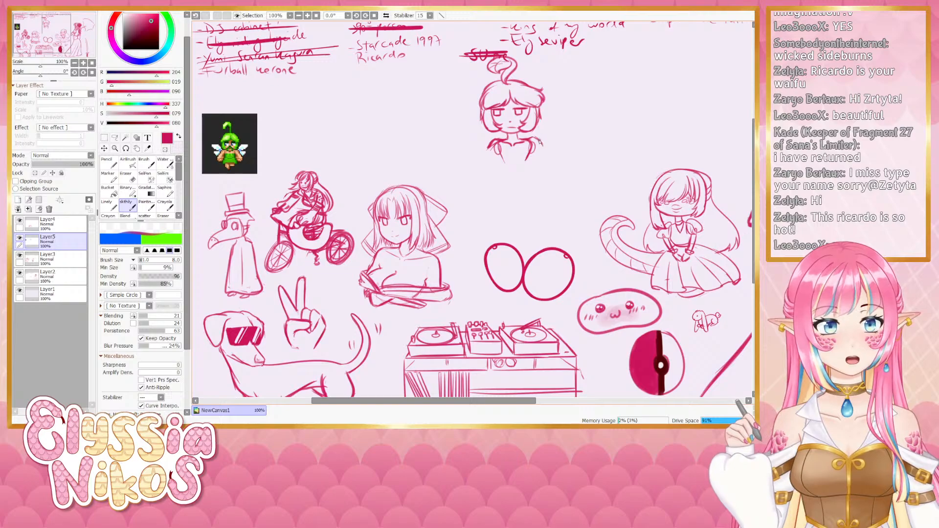
mouse_move(530, 140)
left_mouse_down()
mouse_move(541, 166)
mouse_move(485, 162)
mouse_move(513, 171)
mouse_move(493, 168)
mouse_move(539, 167)
mouse_move(549, 157)
mouse_move(548, 168)
mouse_move(527, 167)
mouse_move(540, 175)
mouse_move(549, 163)
mouse_move(541, 174)
left_mouse_up()
key("ctrl+z")
key("ctrl+z")
key("ctrl+z")
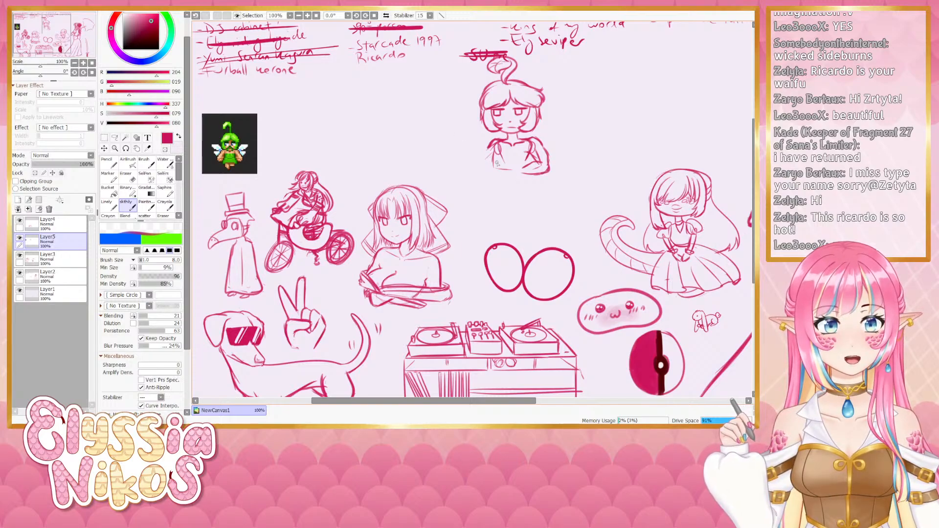
mouse_move(492, 146)
left_mouse_down()
mouse_move(510, 166)
mouse_move(486, 168)
mouse_move(508, 176)
mouse_move(497, 177)
mouse_move(520, 174)
left_mouse_up()
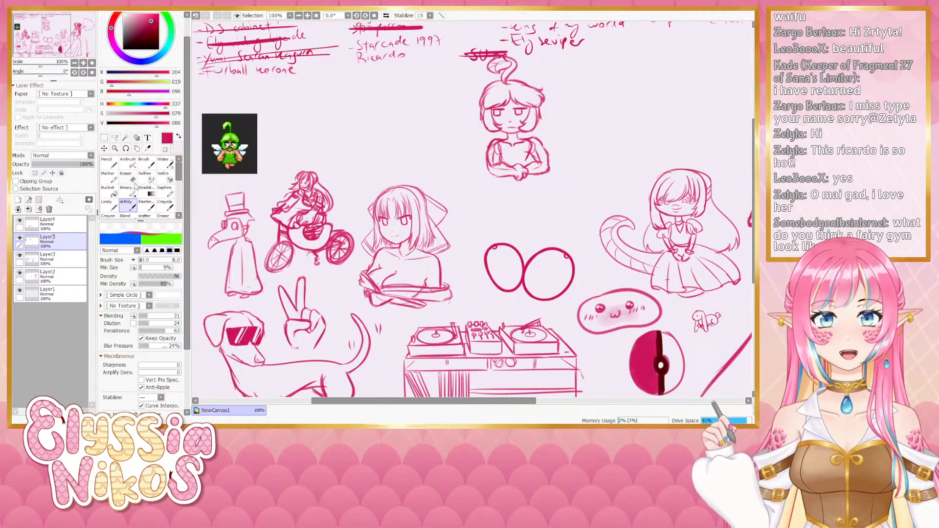
Trim the inner upper arm lines at eraser size 10 and rework the left arm's outline
key("e")
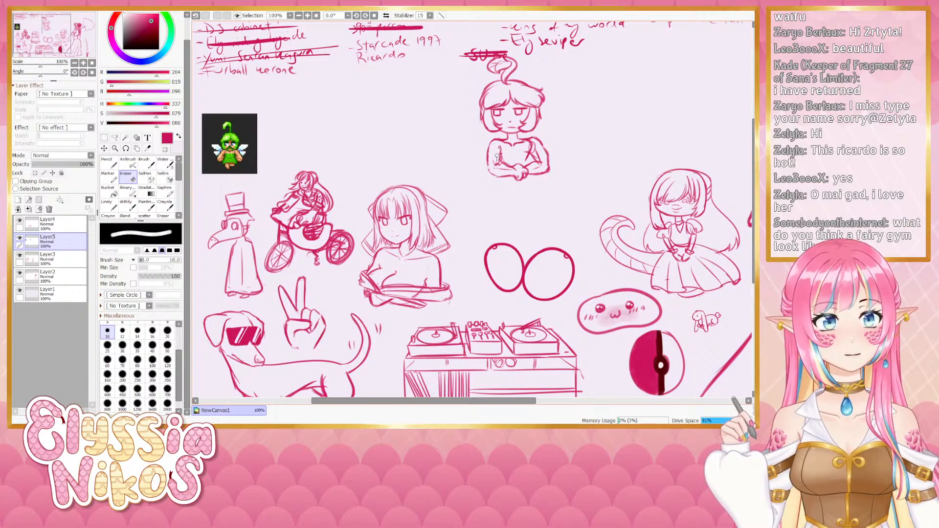
left_click(130, 208)
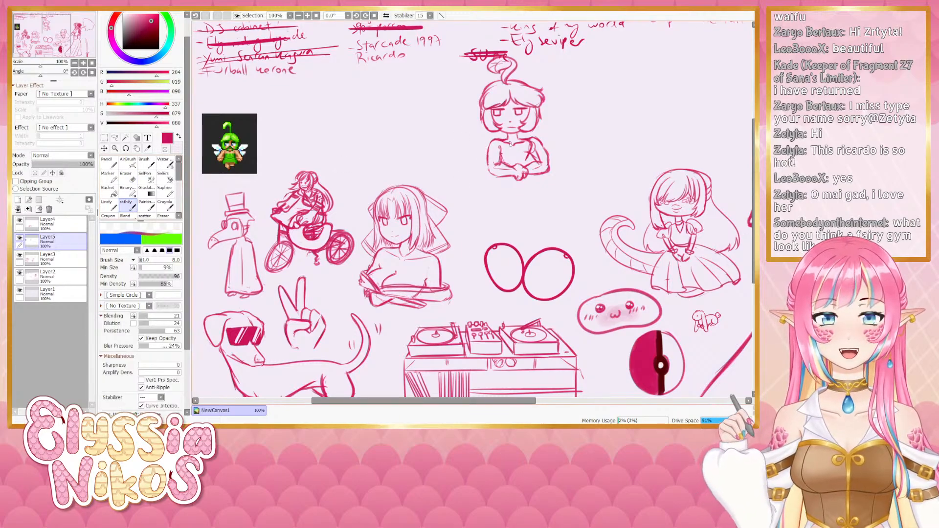
left_click_drag(492, 142, 490, 173)
key("ctrl+z")
key("ctrl+z")
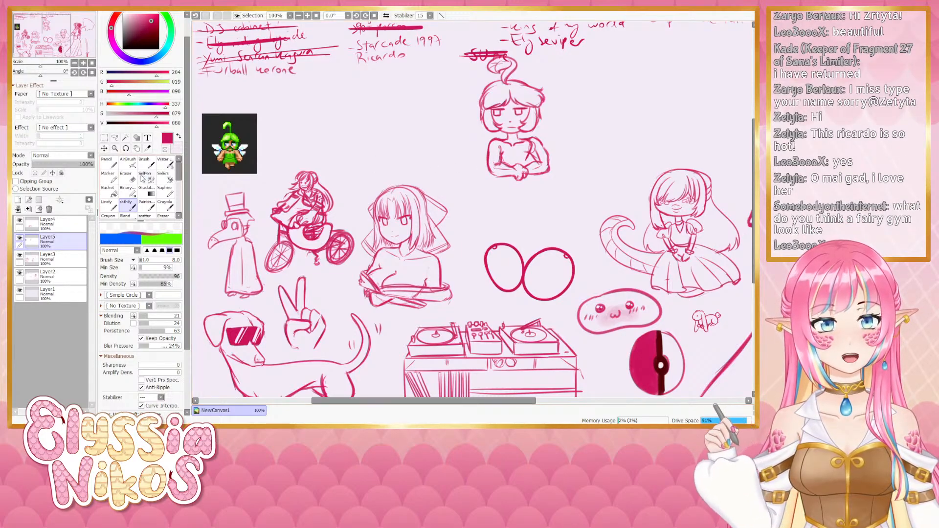
Clean up the arms and hands at eraser size 10 and draw a strapless neckline with a bow on the chest
key("e")
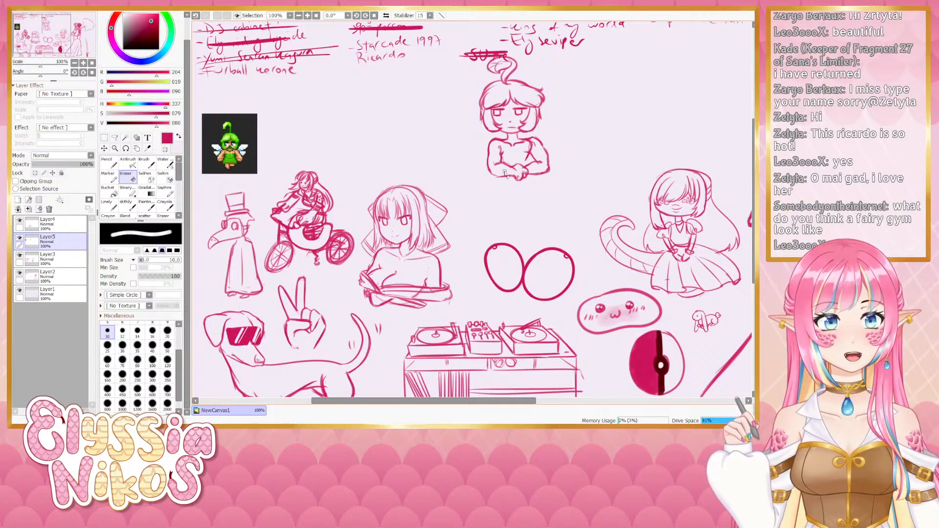
left_click(126, 205)
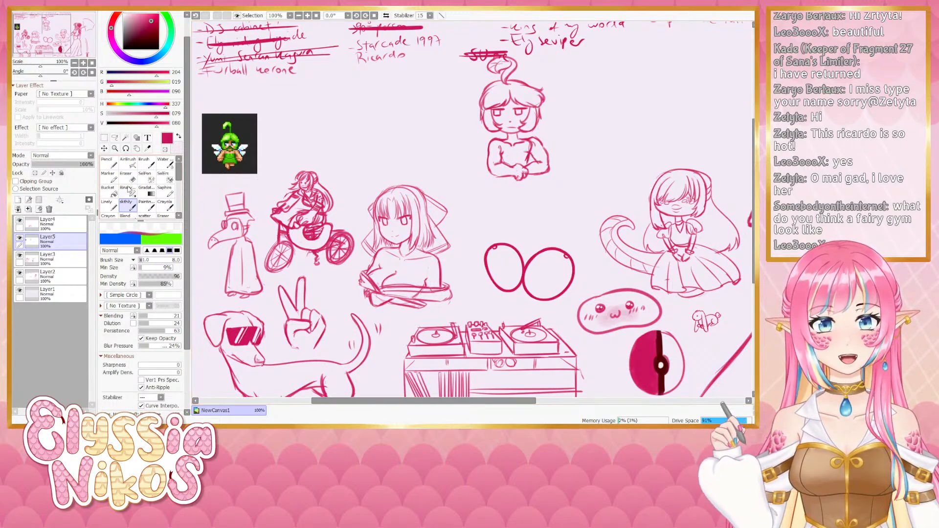
key("e")
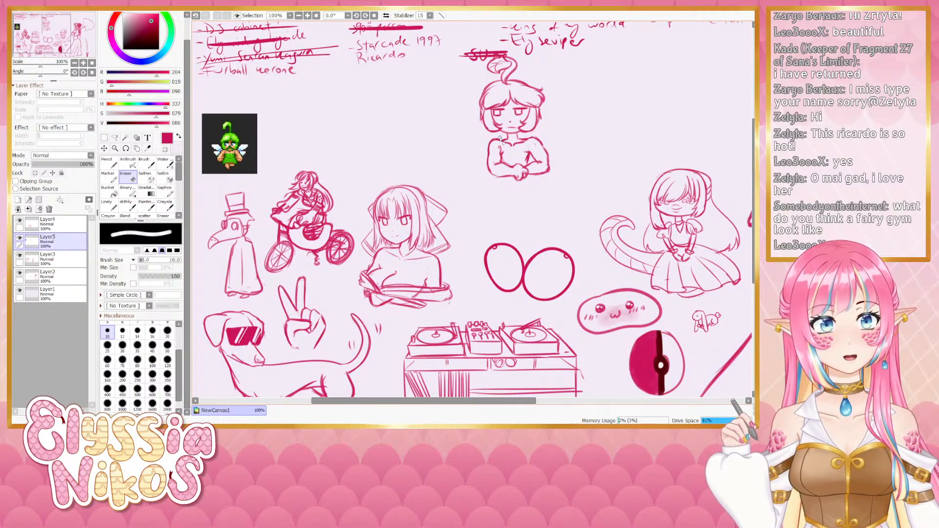
left_click(131, 204)
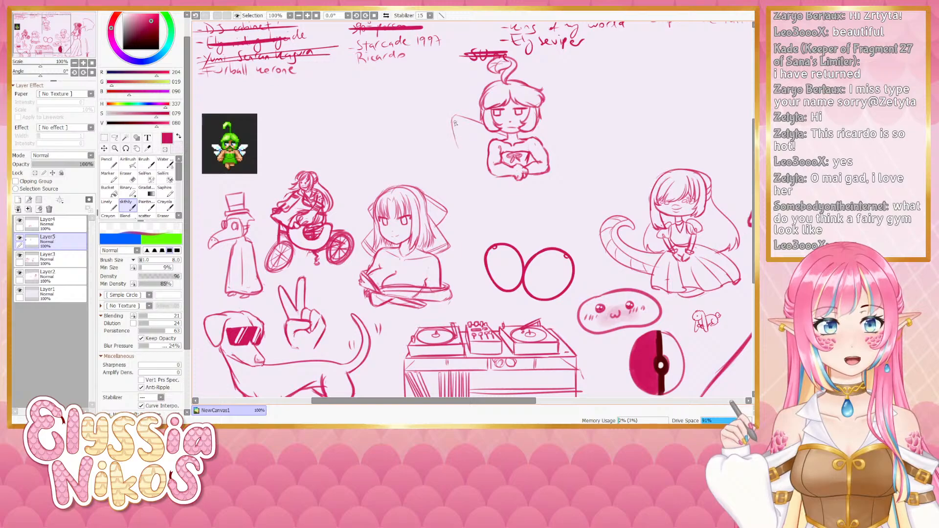
Draw a pair of large rounded upper wings spreading out from behind the fairy's shoulders
key("ctrl+z")
mouse_move(458, 118)
left_mouse_down()
mouse_move(506, 139)
mouse_move(445, 121)
mouse_move(438, 138)
mouse_move(438, 127)
mouse_move(473, 166)
mouse_move(464, 156)
mouse_move(486, 163)
left_mouse_up()
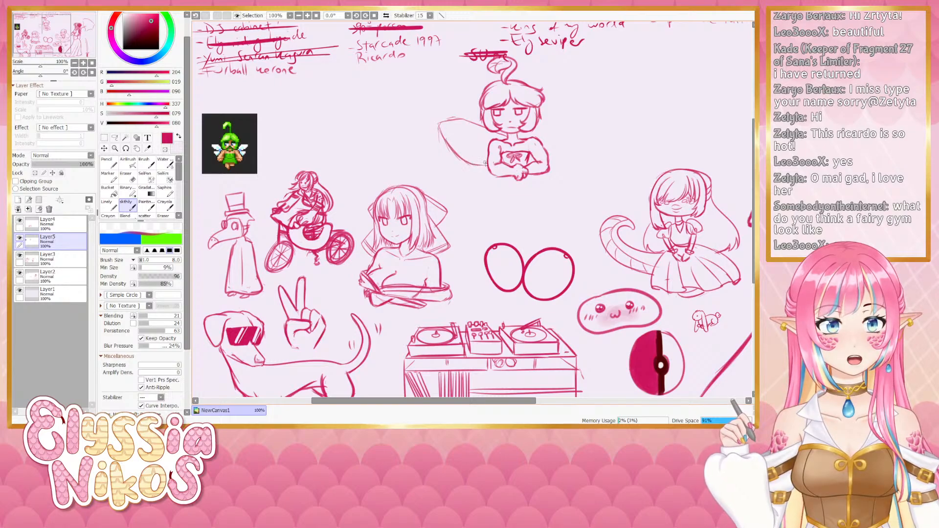
mouse_move(540, 123)
left_mouse_down()
mouse_move(579, 111)
mouse_move(581, 136)
mouse_move(584, 118)
mouse_move(568, 156)
mouse_move(525, 141)
mouse_move(553, 124)
mouse_move(519, 138)
mouse_move(569, 109)
mouse_move(580, 143)
mouse_move(584, 129)
mouse_move(554, 161)
left_mouse_up()
key("ctrl+z")
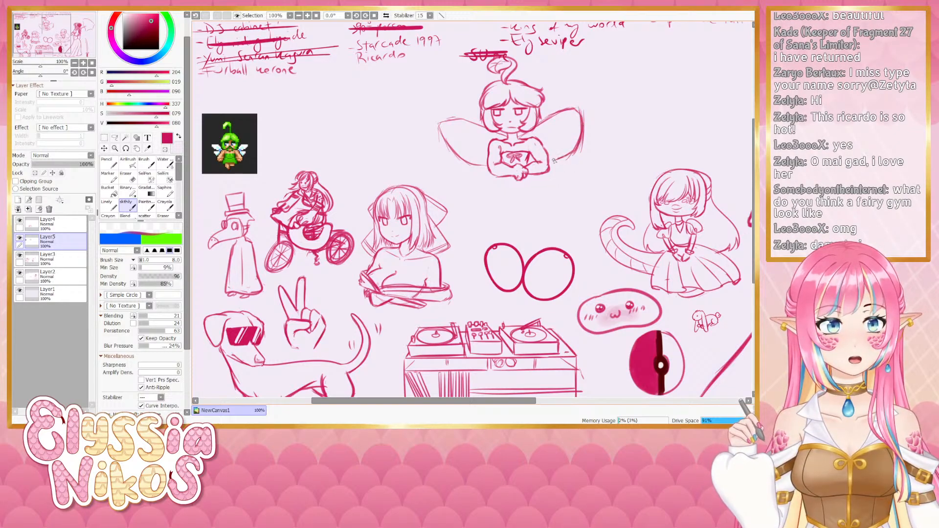
left_click_drag(459, 118, 439, 132)
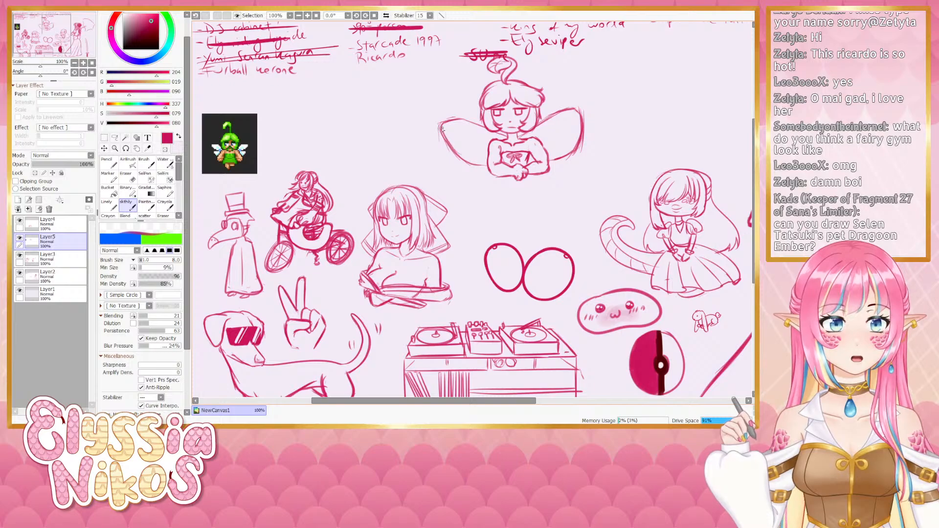
Draw the smaller lower pair of wings beside the fairy's arms and add a moustache and chin beard to the face
mouse_move(481, 168)
left_mouse_down()
mouse_move(440, 125)
mouse_move(457, 115)
mouse_move(449, 118)
mouse_move(507, 137)
mouse_move(479, 179)
mouse_move(456, 148)
mouse_move(491, 166)
mouse_move(467, 170)
mouse_move(491, 190)
left_mouse_up()
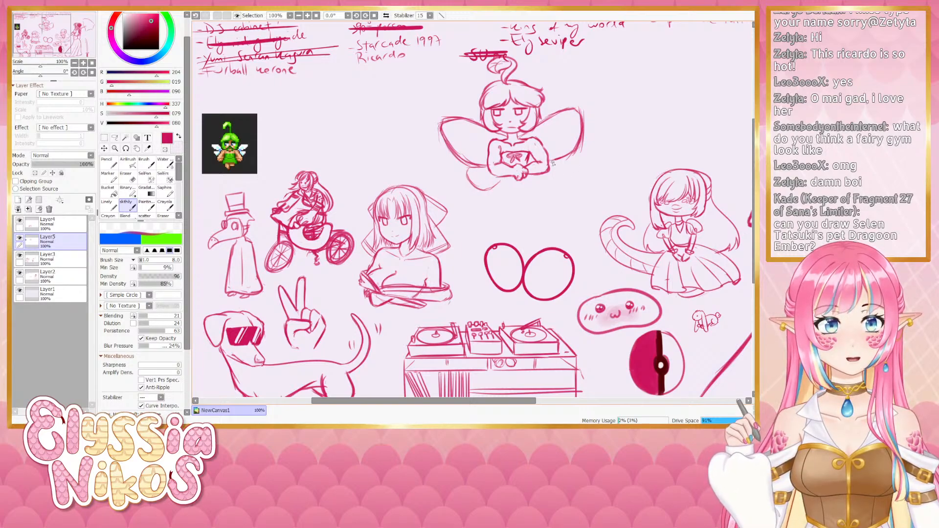
mouse_move(553, 162)
left_mouse_down()
mouse_move(567, 166)
mouse_move(572, 184)
mouse_move(547, 183)
mouse_move(563, 180)
left_mouse_up()
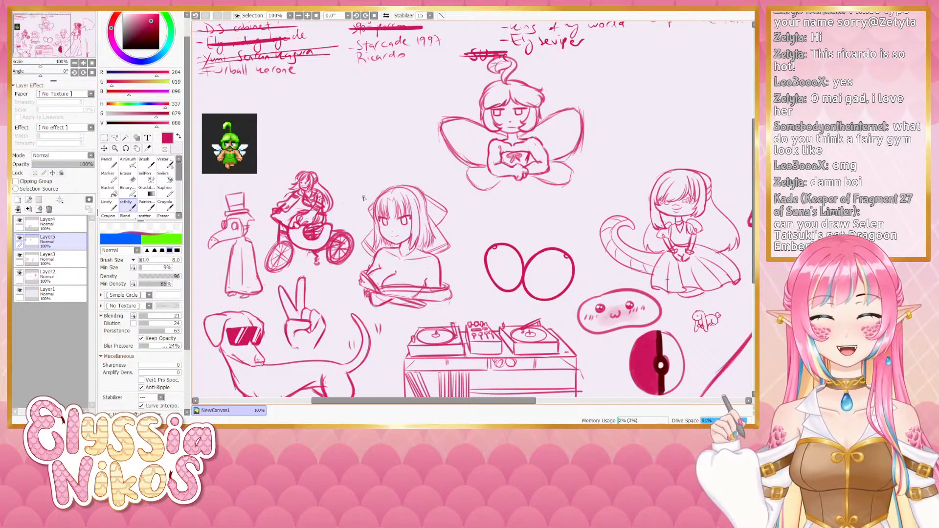
scroll(367, 200, "up", 1)
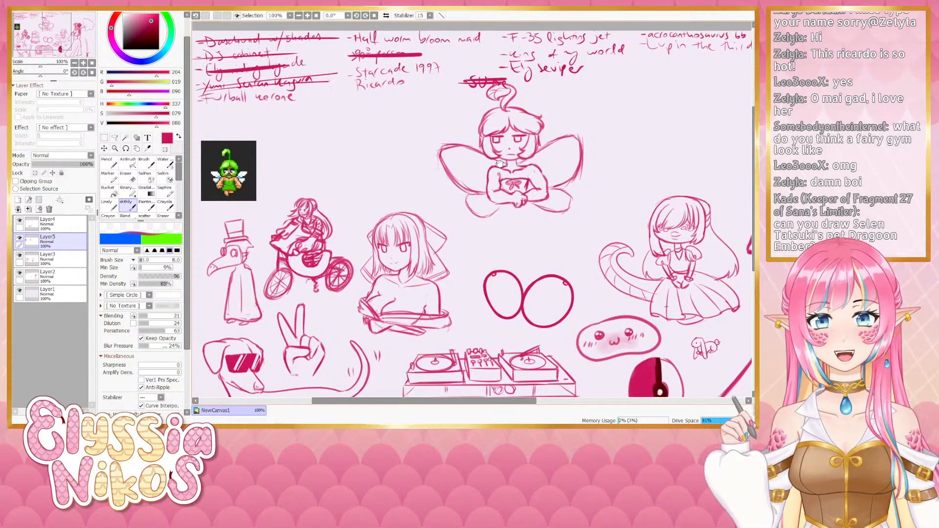
key("ctrl+z")
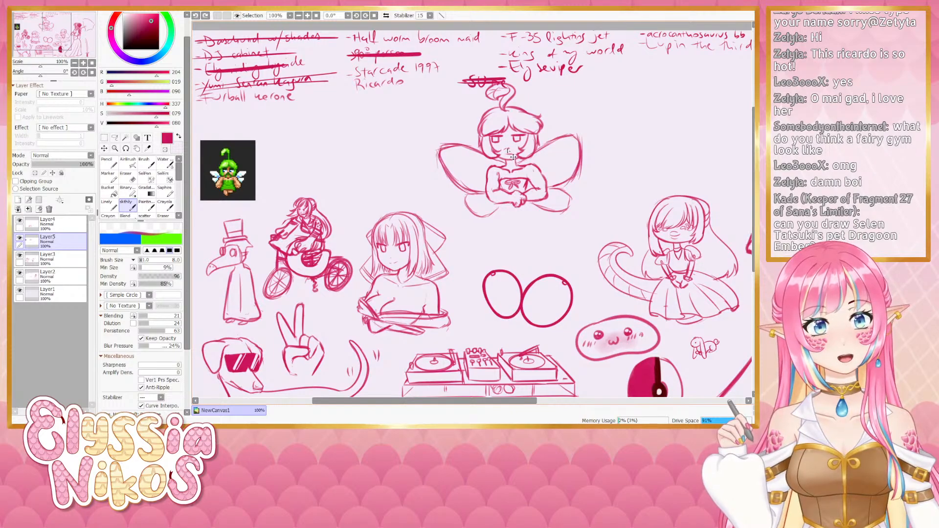
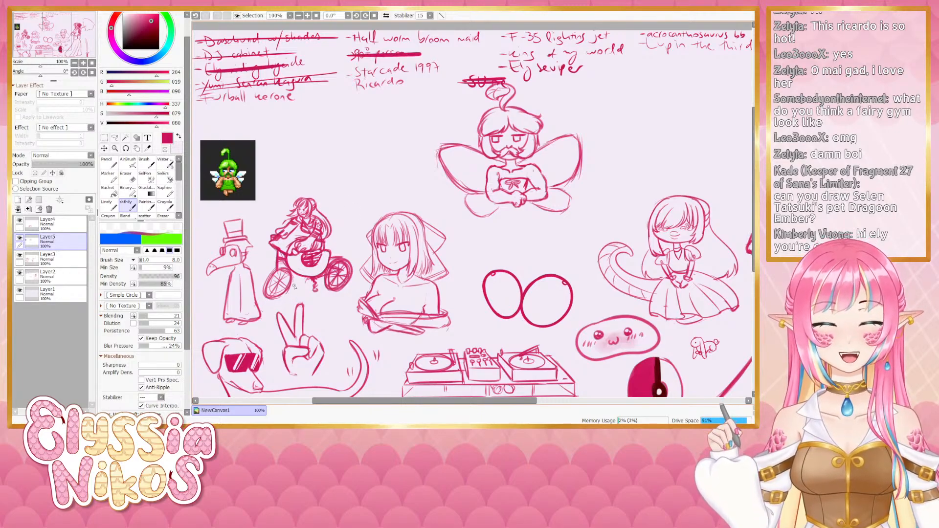
Lasso the whole fairy sketch, scale it down slightly and move it lower, just above the two ovals
left_click_drag(377, 243, 376, 241)
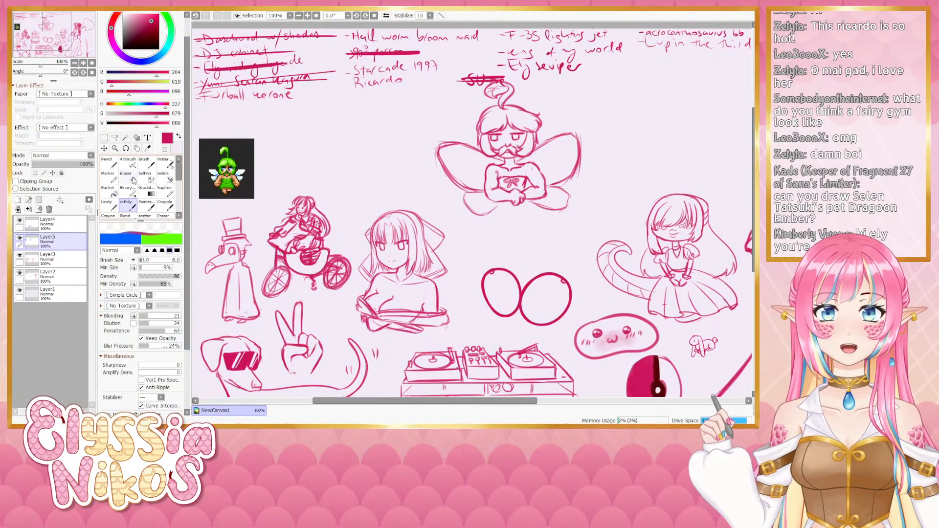
left_click(115, 138)
mouse_move(520, 87)
left_mouse_down()
mouse_move(456, 82)
mouse_move(401, 160)
mouse_move(447, 222)
mouse_move(551, 239)
mouse_move(631, 130)
mouse_move(619, 115)
left_mouse_up()
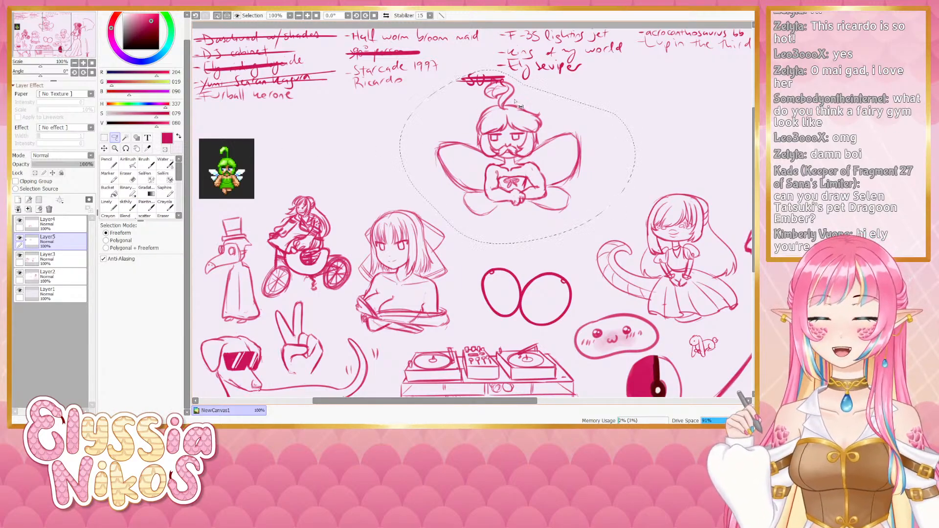
key("ctrl+t")
mouse_move(582, 80)
left_mouse_down()
mouse_move(564, 109)
mouse_move(546, 181)
left_mouse_up()
left_click(120, 301)
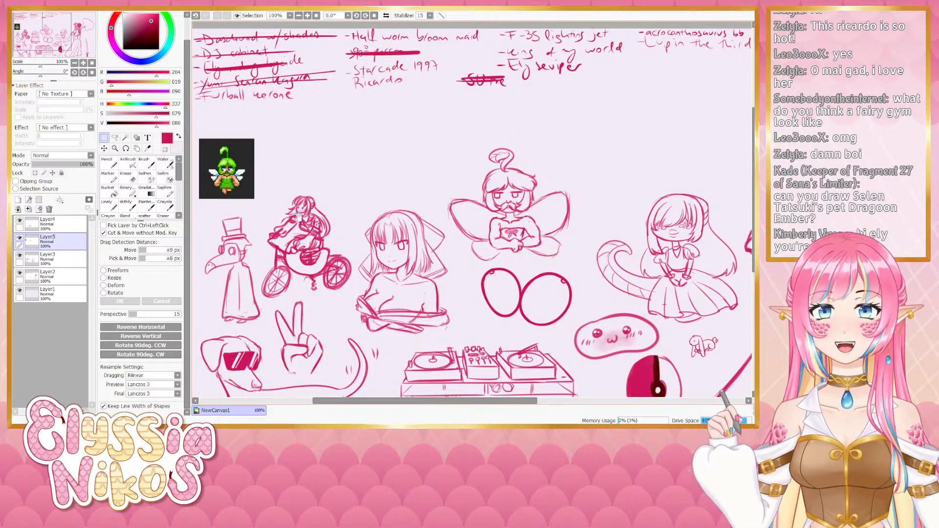
Delete only the green sprite reference image from Layer5, keeping the fairy sketch
left_click_drag(299, 215, 316, 201)
left_click(41, 209)
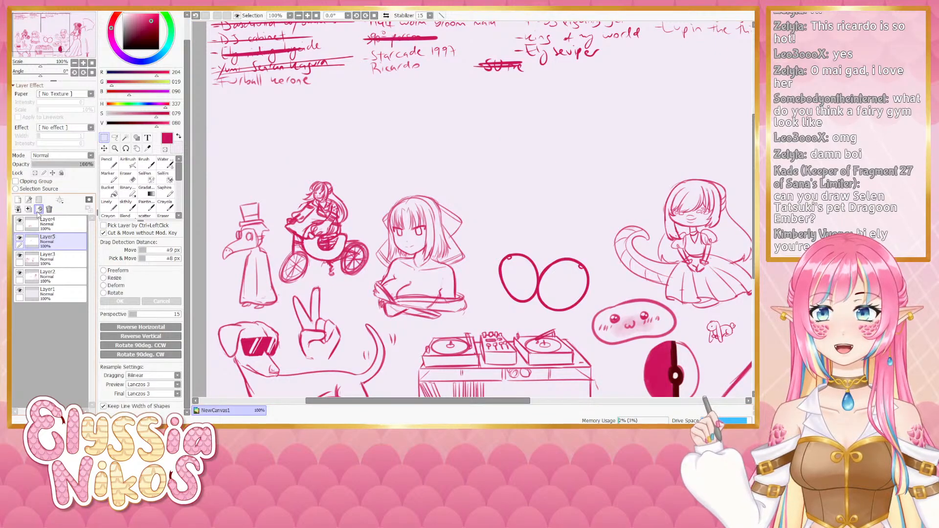
key("ctrl+z")
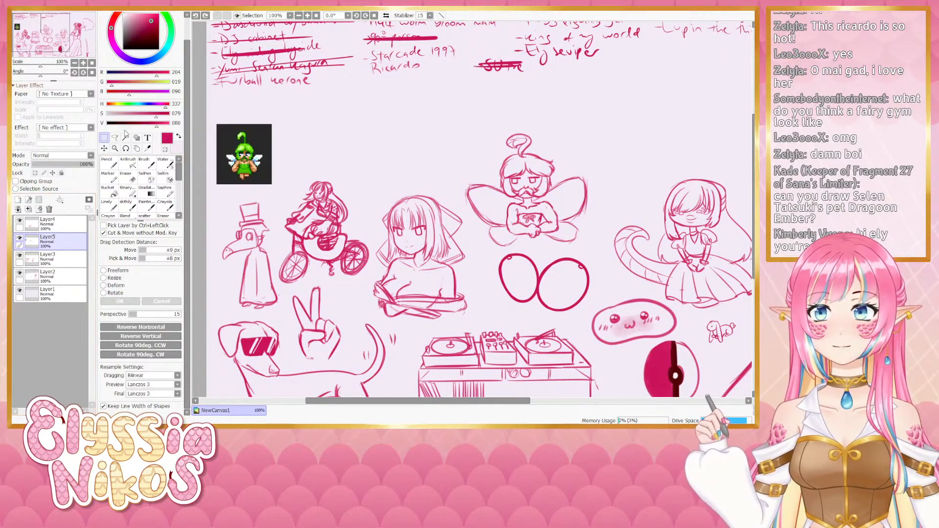
left_click_drag(206, 104, 320, 208)
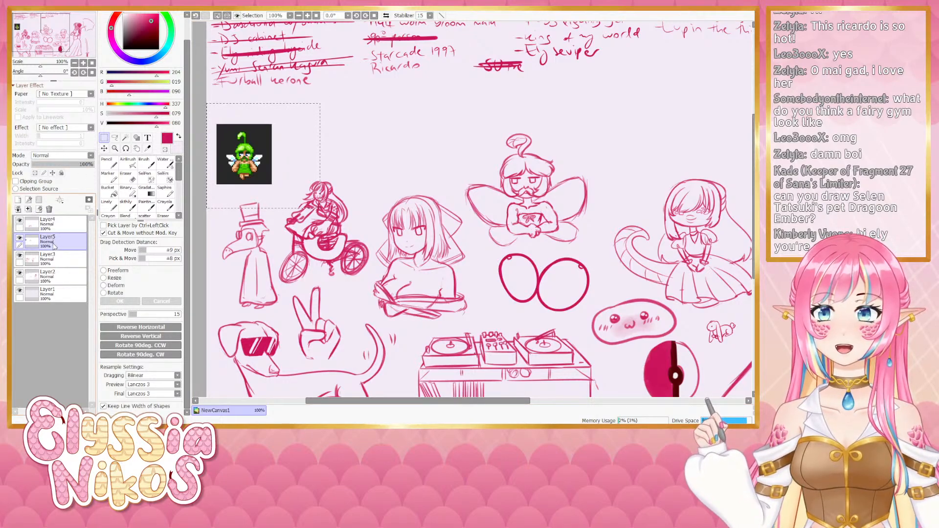
left_click(41, 209)
key("ctrl+d")
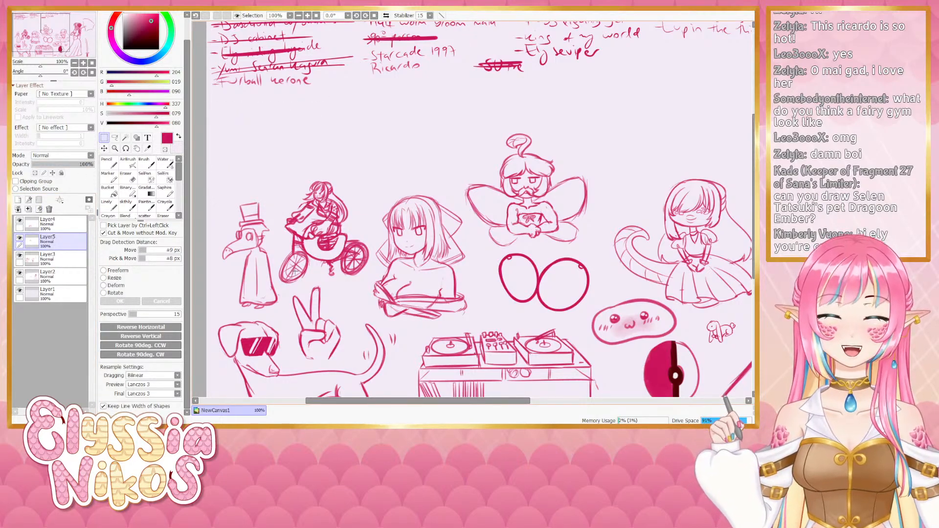
Cross out the Ricardo entry in the request list on Layer2
left_click_drag(328, 218, 344, 255)
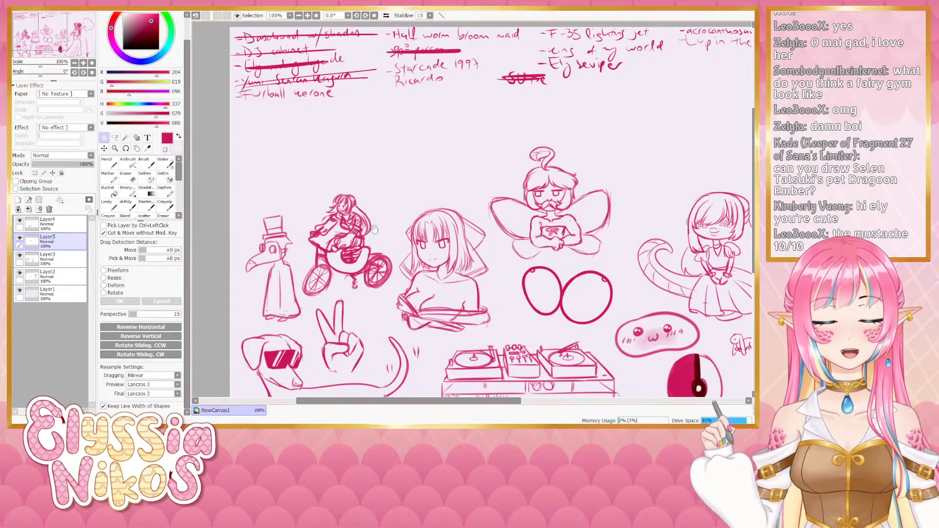
mouse_move(399, 232)
left_mouse_down()
mouse_move(380, 246)
mouse_move(424, 215)
mouse_move(380, 215)
mouse_move(408, 272)
left_mouse_up()
left_click(117, 200)
left_click(126, 205)
left_click(57, 278)
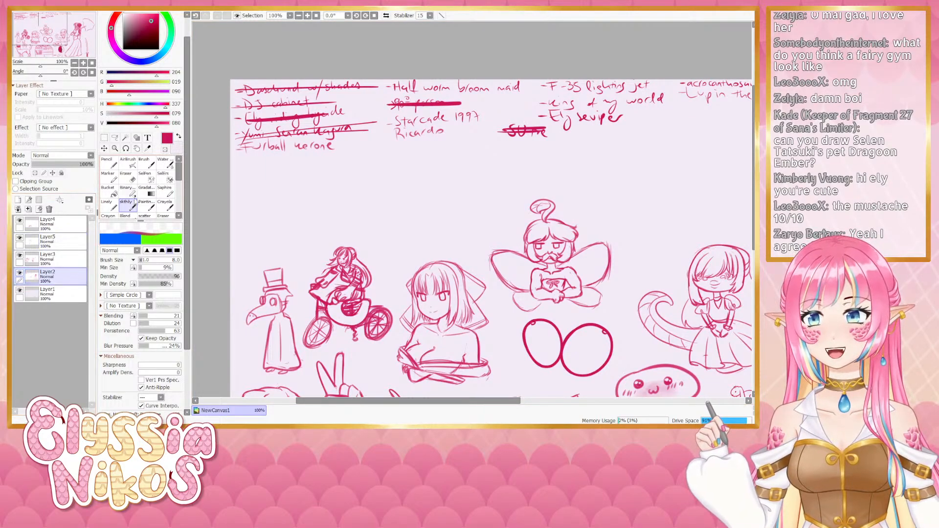
left_click_drag(393, 136, 460, 129)
Erase the request between the F-35 lighting jet and Ely seviper entries at eraser size 20
mouse_move(397, 209)
left_mouse_down()
mouse_move(268, 230)
mouse_move(391, 201)
left_mouse_up()
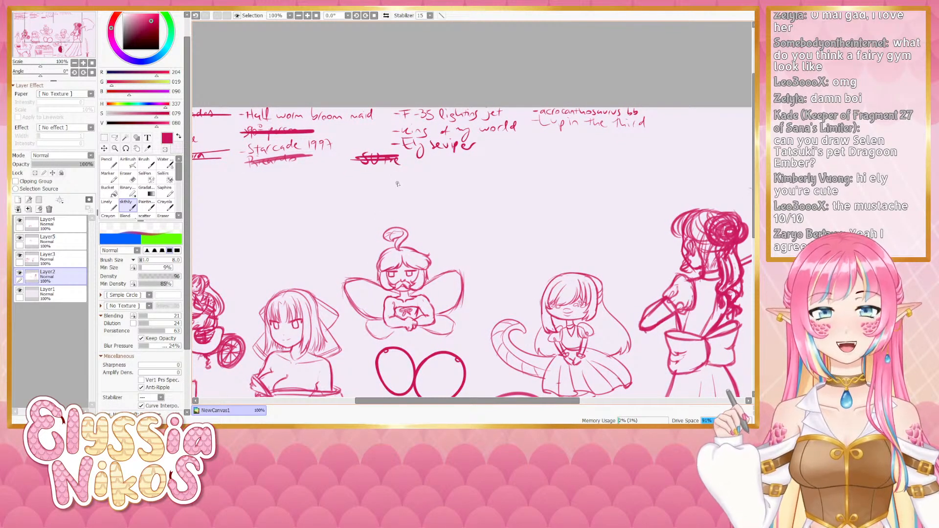
key("e")
mouse_move(408, 133)
left_mouse_down()
mouse_move(393, 132)
mouse_move(509, 124)
mouse_move(450, 138)
mouse_move(460, 139)
left_mouse_up()
left_click_drag(515, 123, 510, 128)
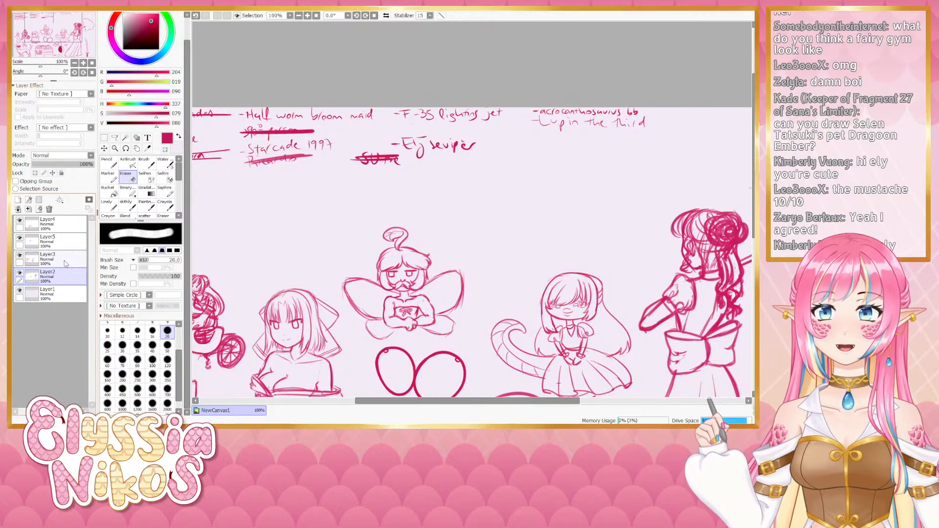
On Layer3, rough in a new figure's head, neck and torso below the request list at brush size 11
left_click(65, 259)
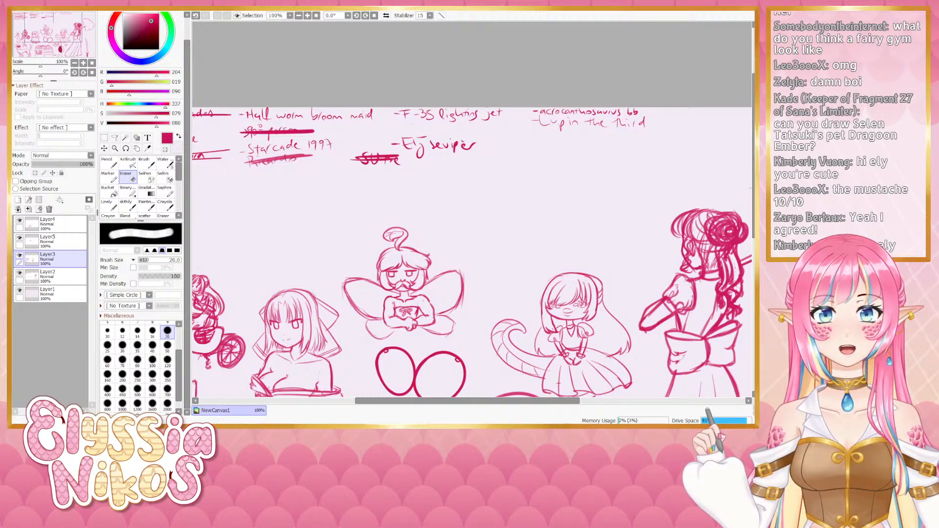
mouse_move(293, 210)
left_mouse_down()
mouse_move(428, 191)
mouse_move(250, 255)
left_mouse_up()
left_click(126, 206)
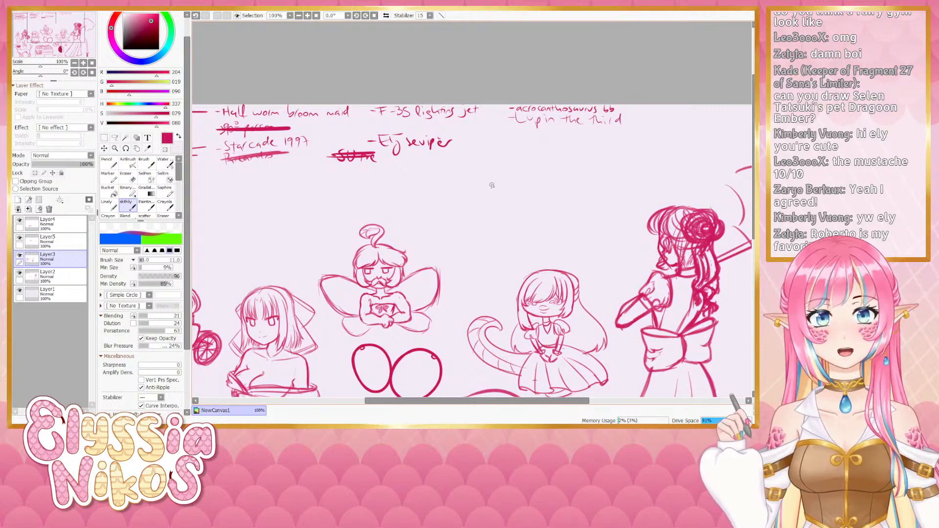
mouse_move(489, 177)
left_mouse_down()
mouse_move(486, 161)
mouse_move(509, 174)
mouse_move(490, 155)
mouse_move(496, 180)
mouse_move(509, 169)
mouse_move(521, 183)
mouse_move(502, 210)
left_mouse_up()
key("ctrl+z")
key("ctrl+z")
mouse_move(504, 174)
left_mouse_down()
mouse_move(506, 187)
mouse_move(494, 190)
mouse_move(508, 187)
mouse_move(486, 191)
mouse_move(523, 193)
mouse_move(493, 196)
mouse_move(490, 215)
mouse_move(509, 204)
mouse_move(507, 219)
mouse_move(529, 211)
mouse_move(532, 220)
left_mouse_up()
key("ctrl+z")
key("ctrl+z")
key("ctrl+z")
key("ctrl+z")
Sketch the new figure's raised, sharply bent arm beside the torso
mouse_move(485, 192)
left_mouse_down()
mouse_move(463, 210)
mouse_move(484, 206)
mouse_move(487, 193)
mouse_move(466, 221)
mouse_move(466, 188)
mouse_move(466, 223)
mouse_move(461, 193)
mouse_move(467, 229)
mouse_move(486, 210)
mouse_move(474, 223)
mouse_move(467, 216)
mouse_move(486, 190)
mouse_move(476, 221)
left_mouse_up()
key("ctrl+z")
key("ctrl+z")
key("ctrl+z")
key("ctrl+z")
scroll(477, 221, "down", 1)
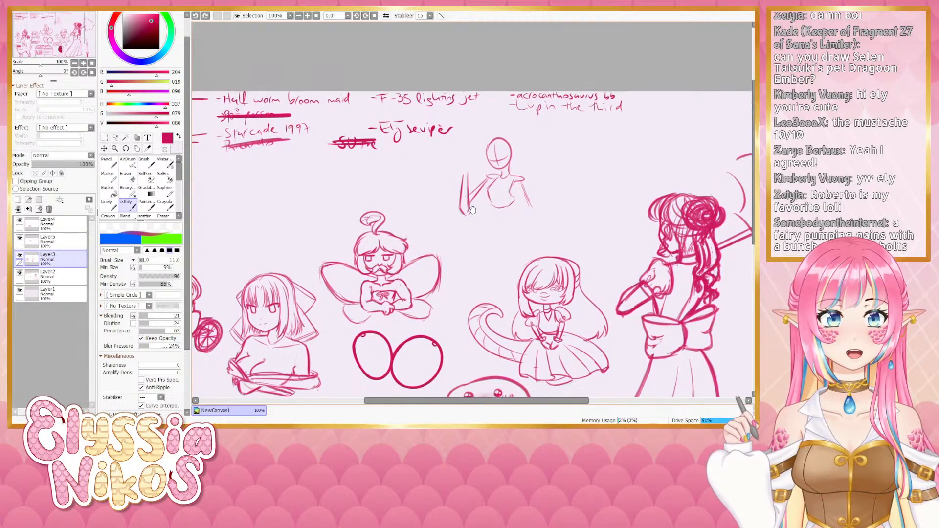
Trim the raised arm's lines with the eraser and outline the opposite arm reaching down and outward
left_click(126, 177)
mouse_move(468, 168)
left_mouse_down()
mouse_move(469, 213)
mouse_move(471, 187)
mouse_move(484, 177)
mouse_move(471, 172)
mouse_move(472, 187)
mouse_move(471, 171)
mouse_move(472, 199)
left_mouse_up()
left_click(131, 205)
key("ctrl+z")
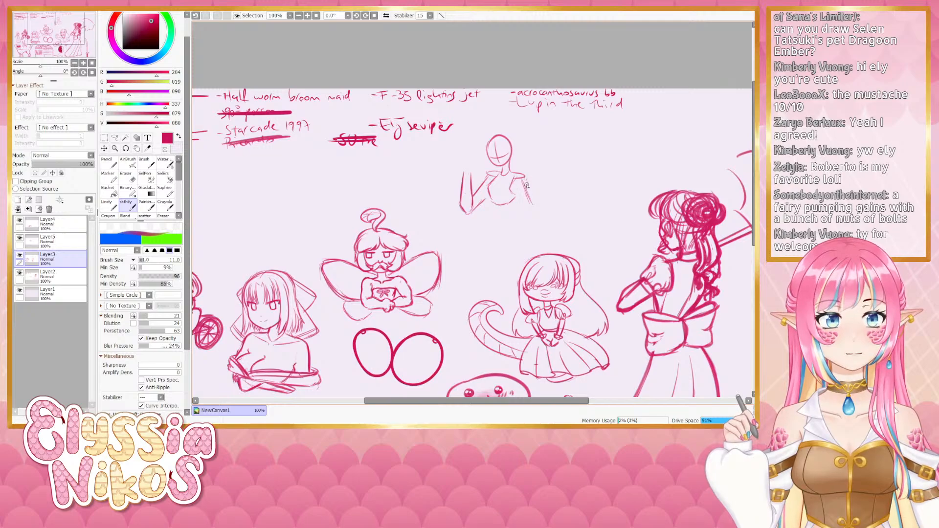
mouse_move(525, 177)
left_mouse_down()
mouse_move(532, 203)
mouse_move(528, 191)
left_mouse_up()
key("ctrl+z")
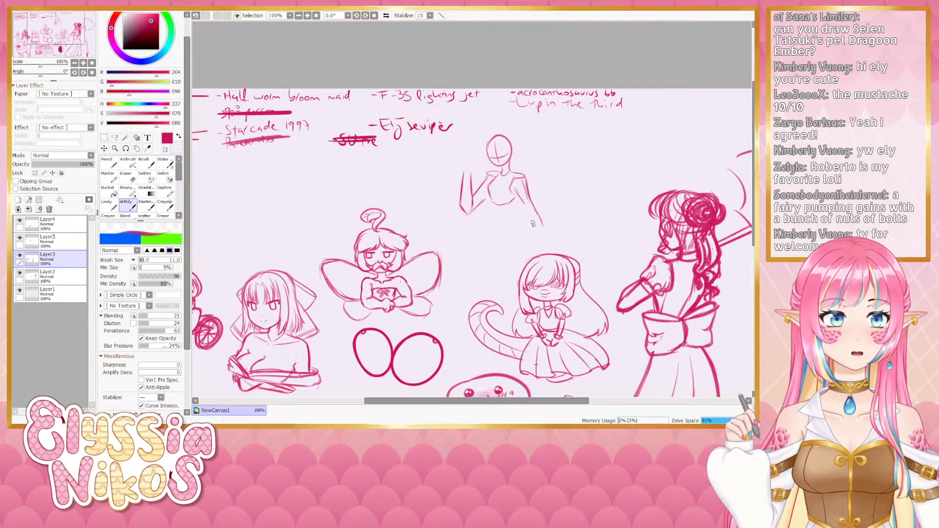
left_click_drag(521, 199, 539, 220)
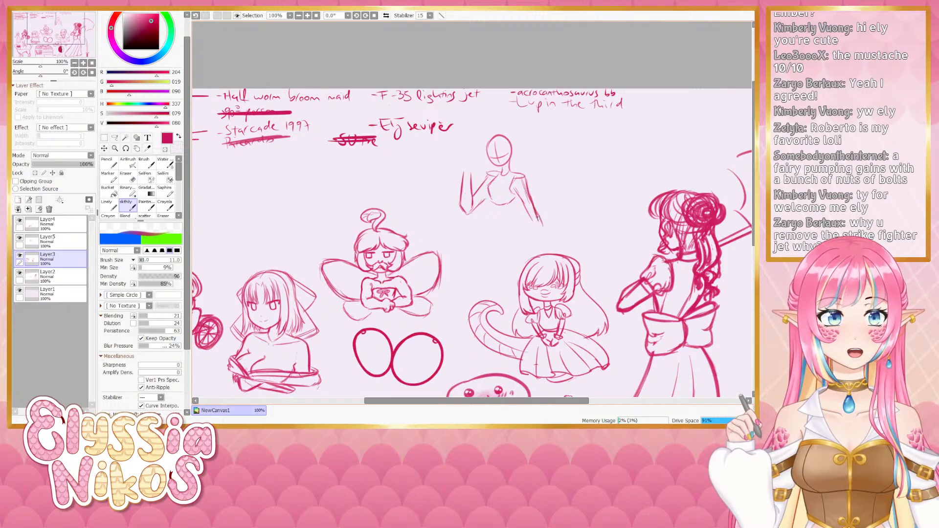
Lasso the new figure sketch and cut it out of Layer3
left_click(19, 255)
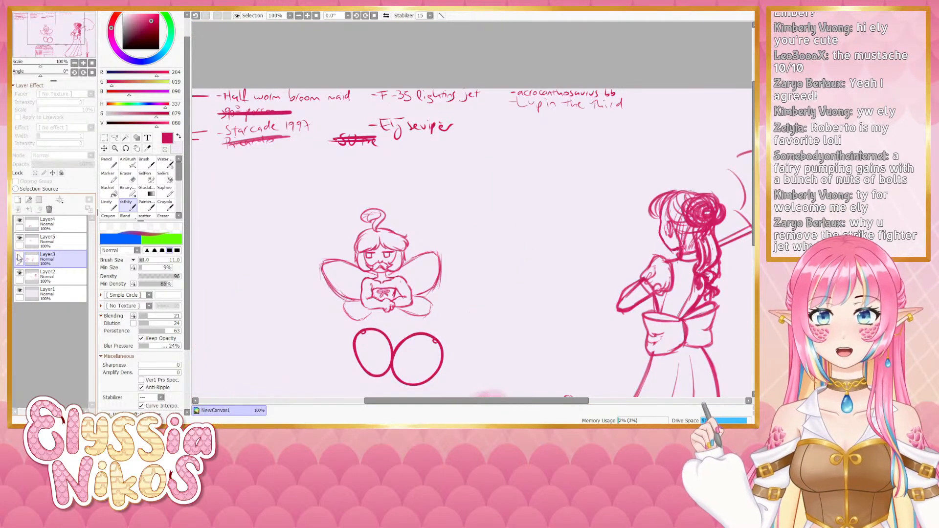
left_click(20, 256)
left_click(19, 255)
left_click(20, 255)
left_click(61, 259)
left_click(114, 137)
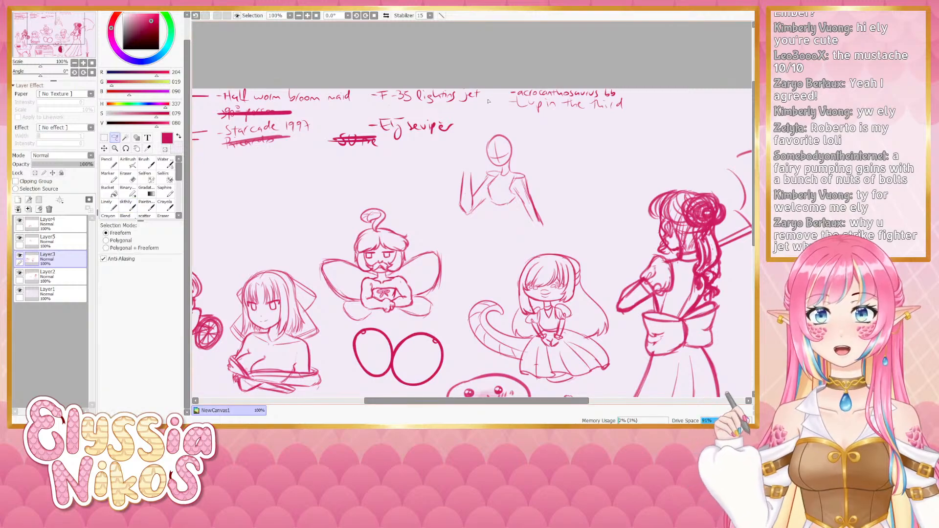
mouse_move(499, 118)
left_mouse_down()
mouse_move(454, 147)
mouse_move(515, 236)
mouse_move(569, 164)
left_mouse_up()
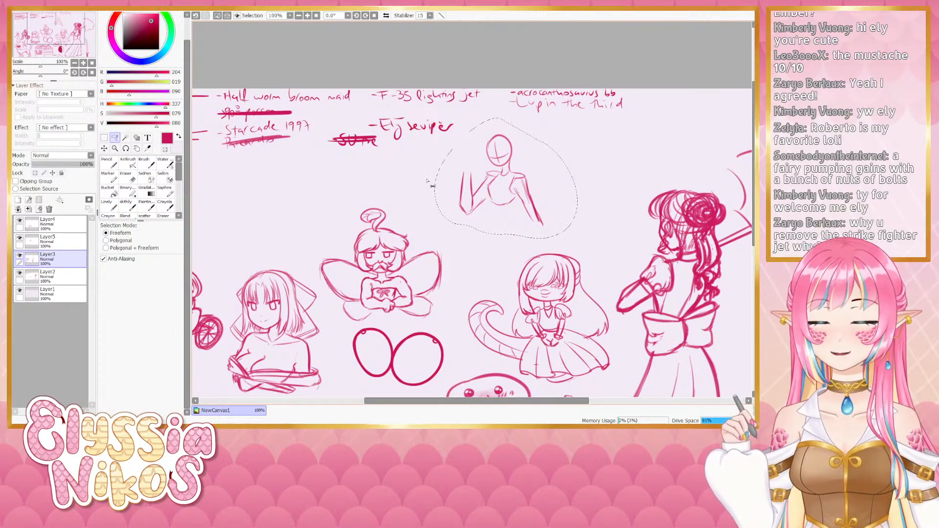
key("Delete")
key("ctrl+d")
Paste the cut figure sketch onto its own layer directly above Layer5 and keep its placement
left_click(19, 242)
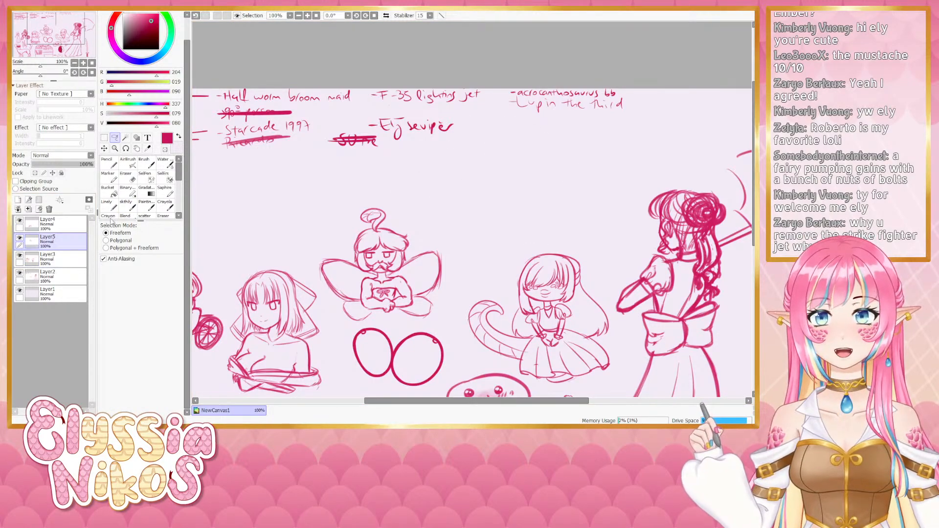
left_click(20, 238)
left_click(19, 238)
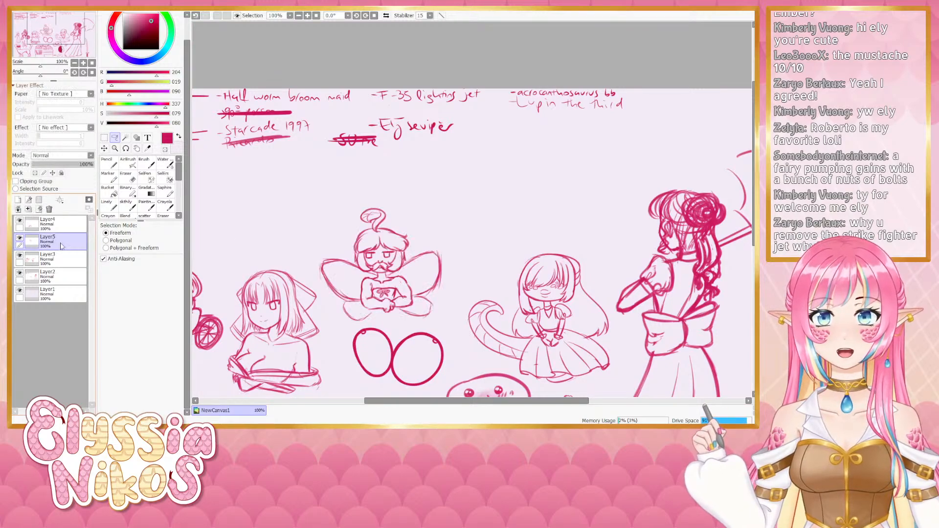
key("ctrl+v")
key("ctrl+t")
scroll(472, 244, "right", 4)
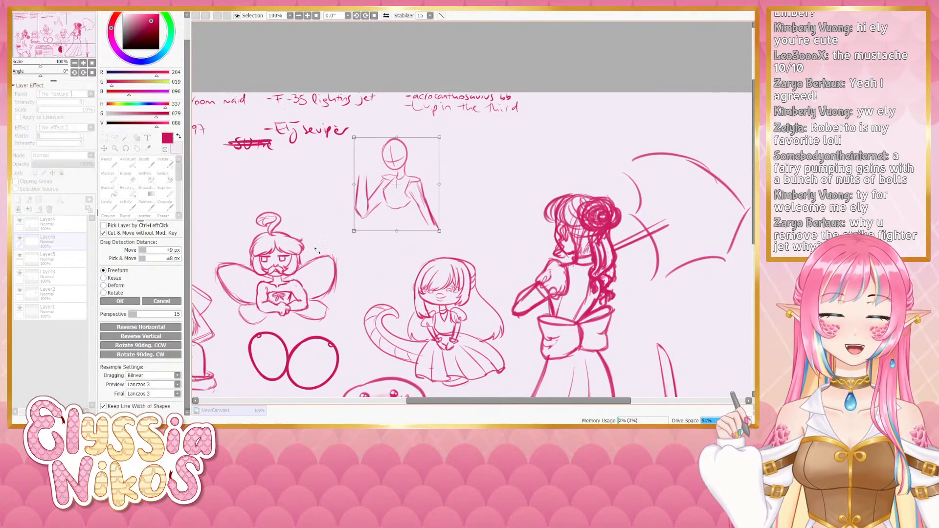
left_click(131, 304)
left_click(19, 273)
left_click(20, 274)
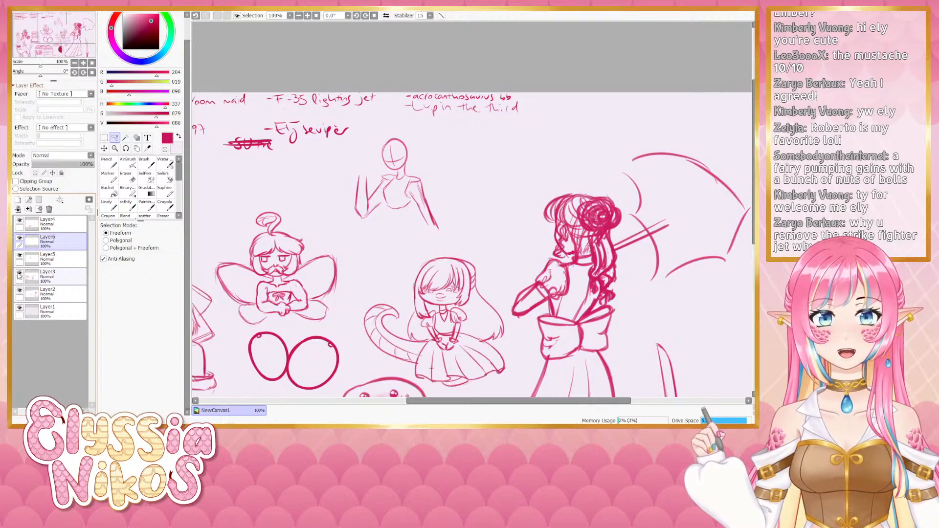
Lasso the tall gowned lady together with her parasol, leaving the katana outside the selection
left_click(74, 63)
left_click(75, 63)
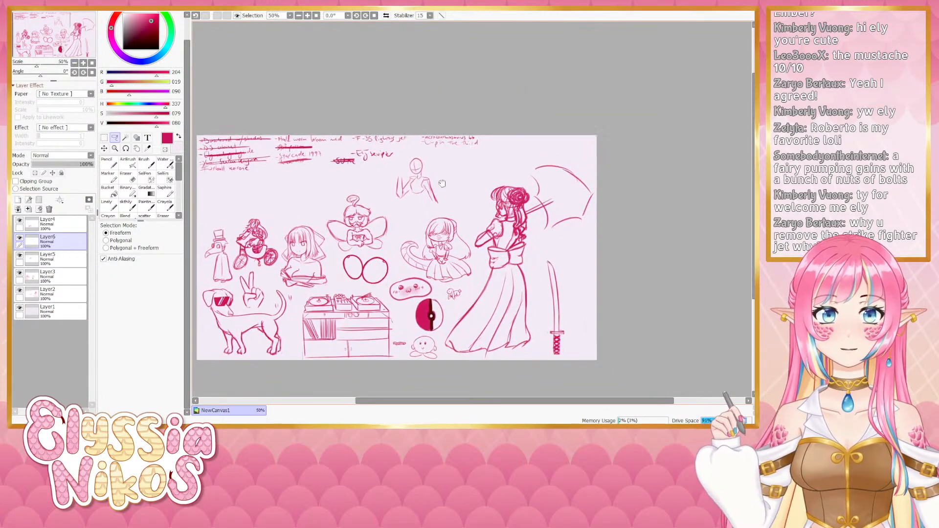
left_click(75, 62)
mouse_move(540, 145)
left_mouse_down()
mouse_move(478, 160)
mouse_move(460, 196)
mouse_move(466, 270)
mouse_move(434, 324)
left_mouse_up()
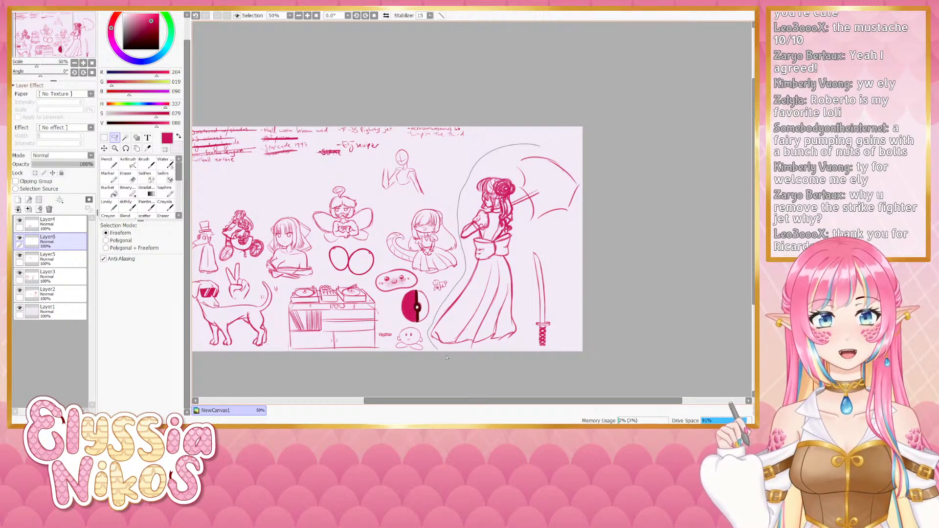
mouse_move(446, 357)
left_mouse_down()
mouse_move(529, 339)
mouse_move(521, 254)
mouse_move(609, 141)
left_mouse_up()
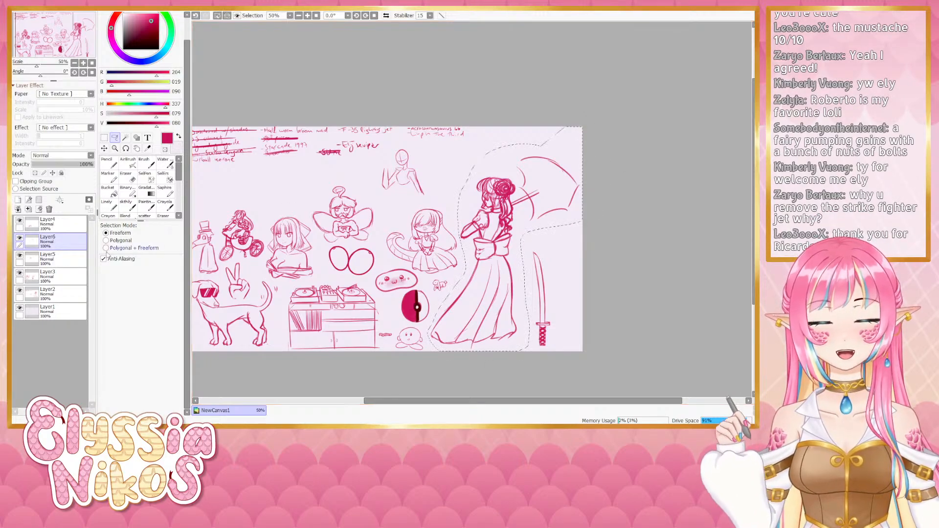
Scale the parasol lady across Layer6, Layer5, Layer3 and Layer2 to about two-thirds size, keeping her feet near the canvas's lower edge
key("ctrl+t")
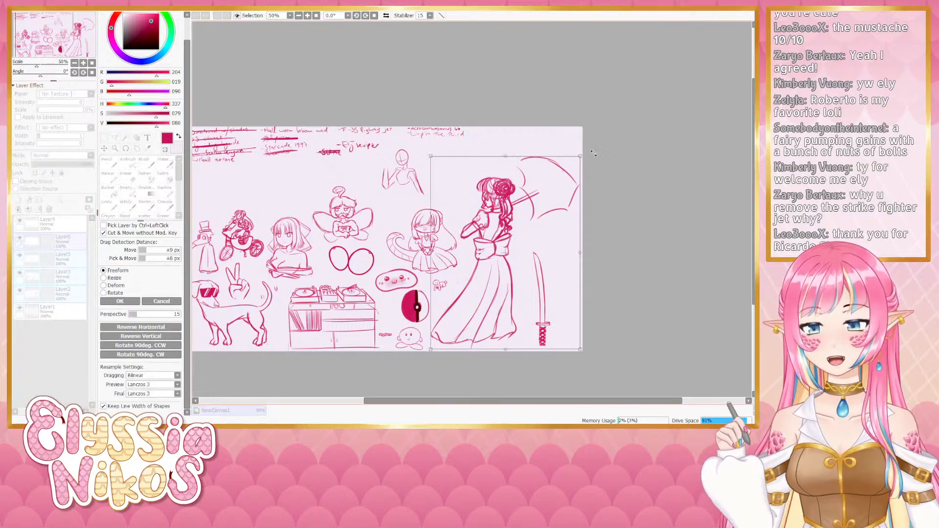
left_click_drag(581, 157, 548, 198)
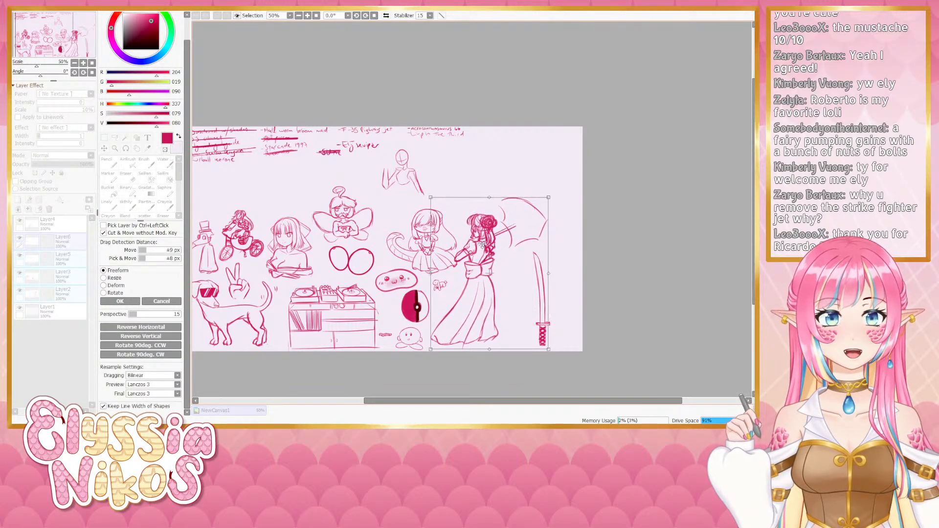
mouse_move(475, 252)
left_mouse_down()
mouse_move(484, 267)
mouse_move(476, 265)
left_mouse_up()
left_click_drag(548, 212, 540, 224)
left_click_drag(487, 275, 486, 268)
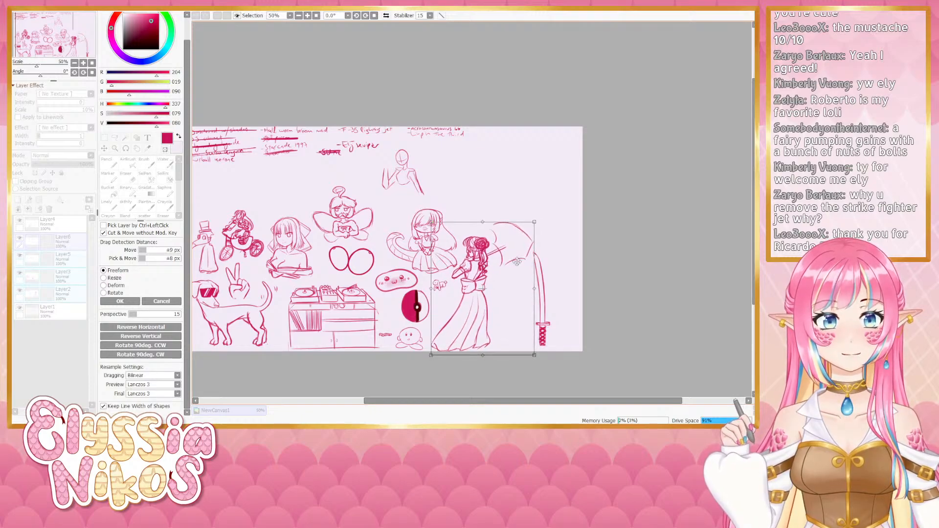
left_click_drag(533, 355, 532, 351)
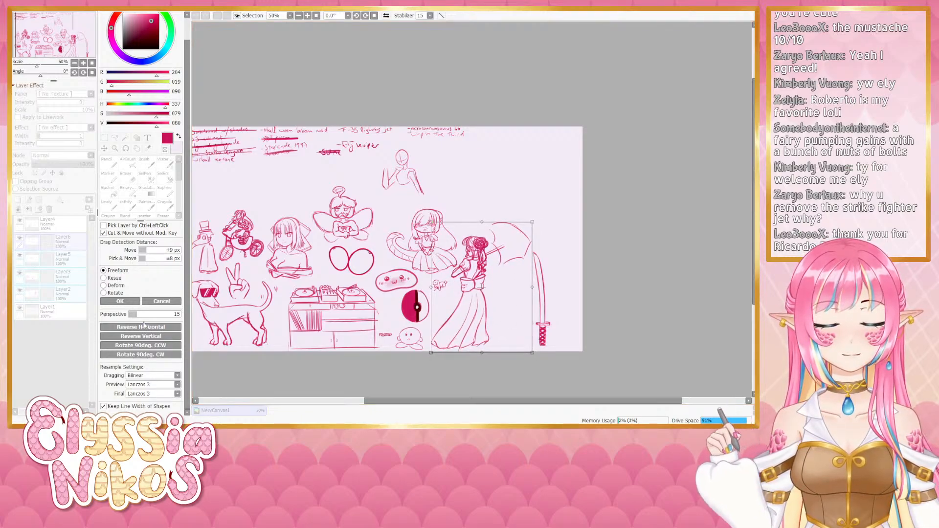
left_click(122, 301)
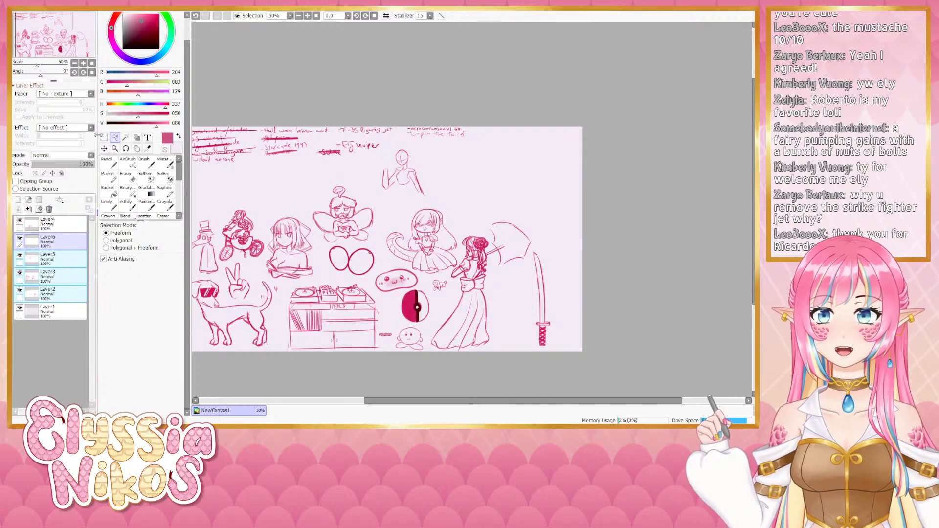
Make Layer6 the only selected layer and ready the new figure sketch for moving
key("ctrl+t")
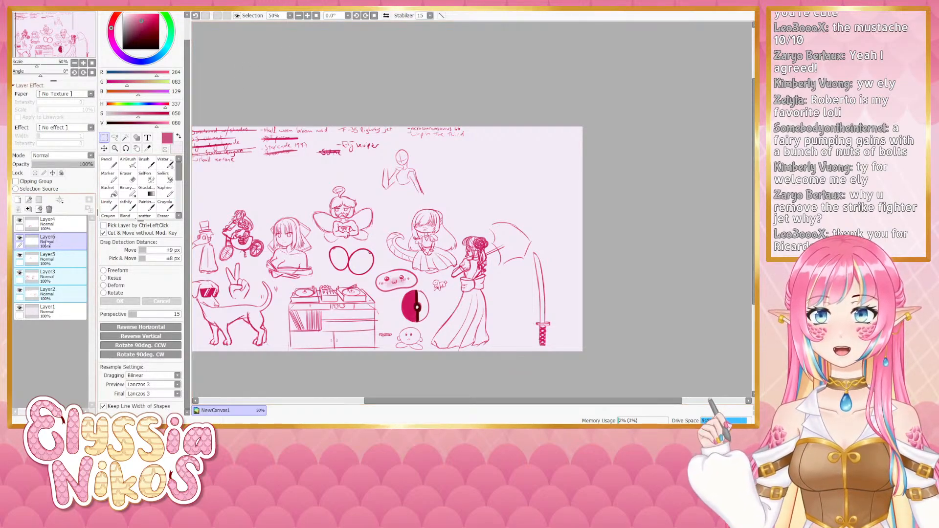
left_click(29, 241)
left_click(104, 148)
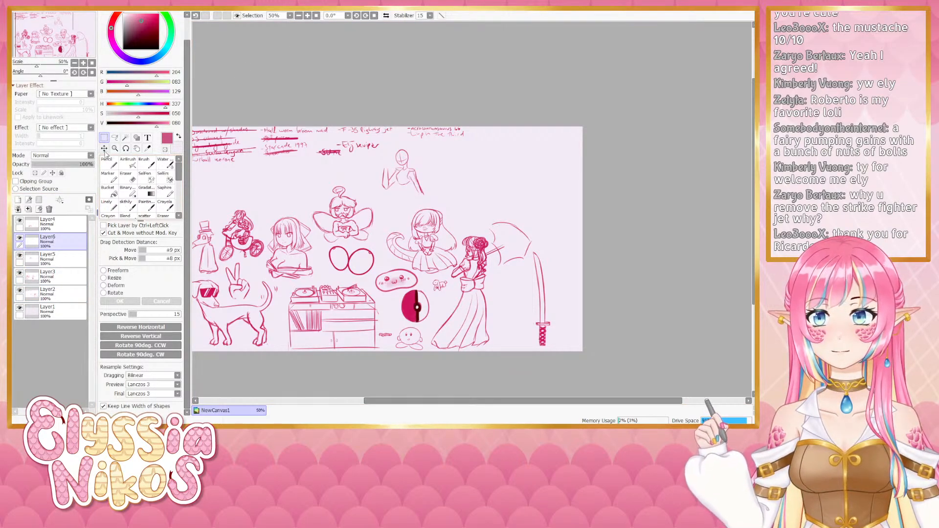
Move the small half-figure sketch nearer the canvas's upper-right corner, and sample its line colour for the sketch brush
left_click_drag(436, 172, 530, 158)
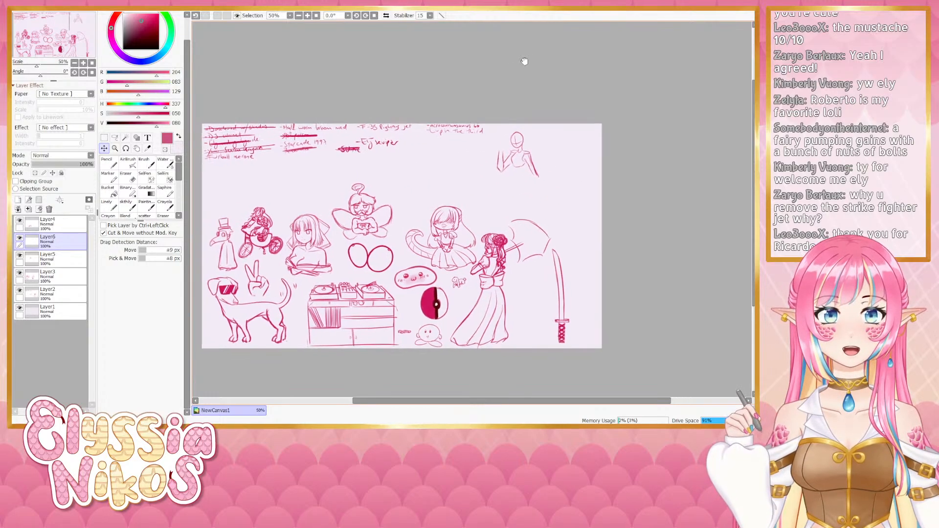
left_click(84, 63)
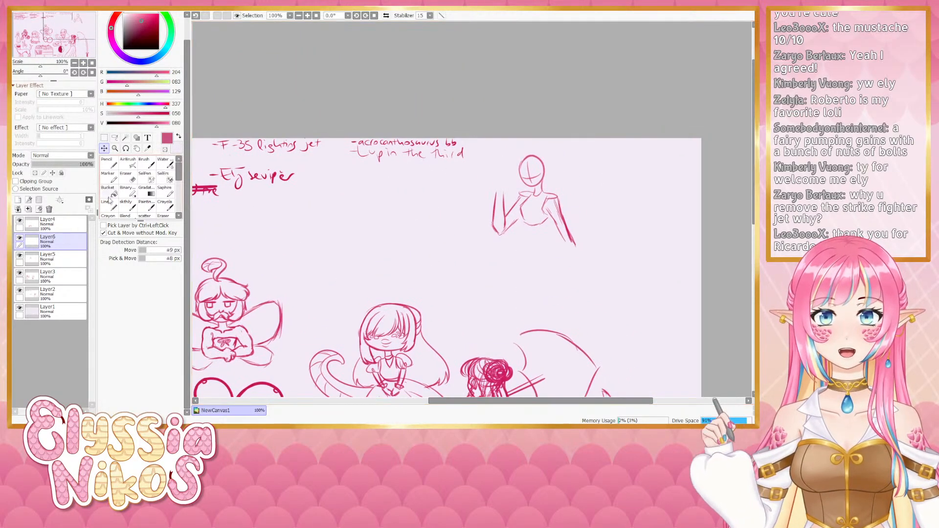
left_click(126, 205)
mouse_move(456, 222)
left_mouse_down()
mouse_move(422, 198)
mouse_move(336, 242)
left_mouse_up()
left_click(84, 63)
left_click(489, 210, "alt")
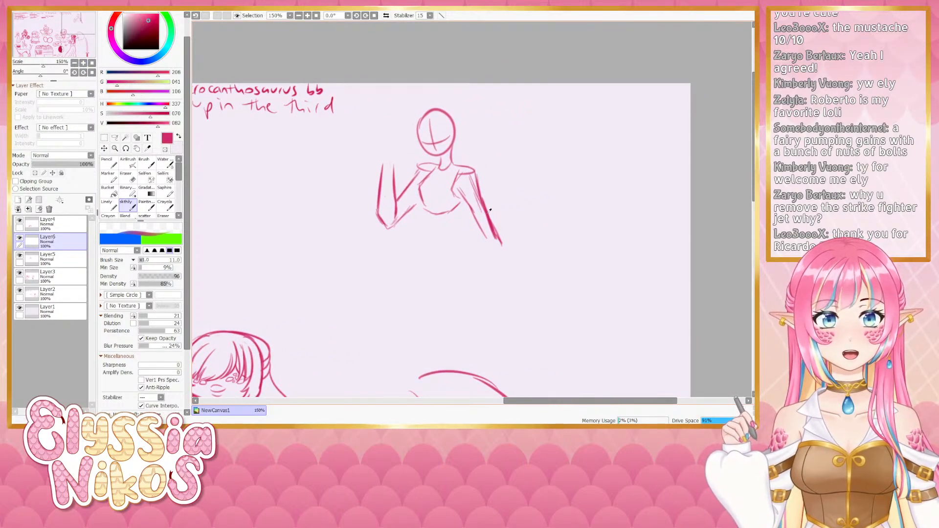
left_click_drag(420, 246, 438, 229)
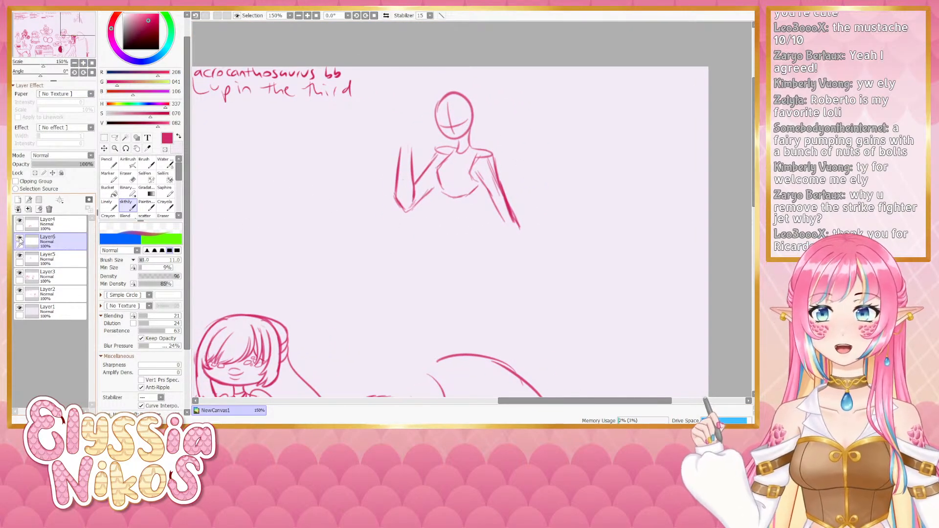
Lasso the figure's raised forearm and make it slightly smaller with a freeform transform
left_click(114, 137)
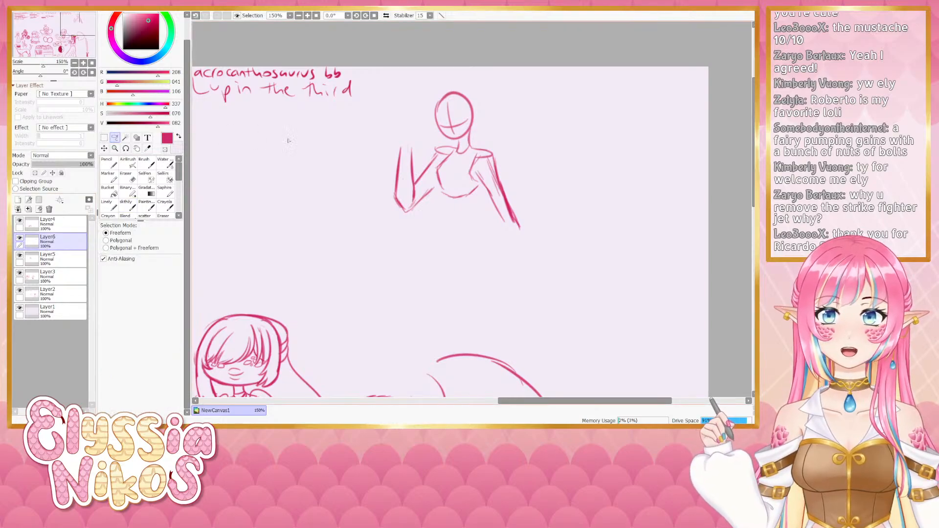
mouse_move(419, 160)
left_mouse_down()
mouse_move(391, 215)
mouse_move(434, 190)
mouse_move(403, 205)
left_mouse_up()
key("ctrl+t")
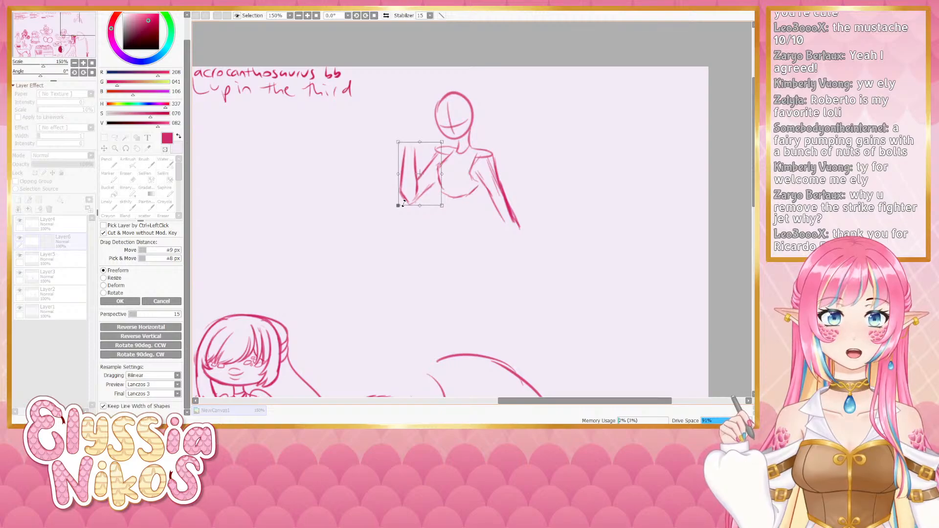
left_click(107, 302)
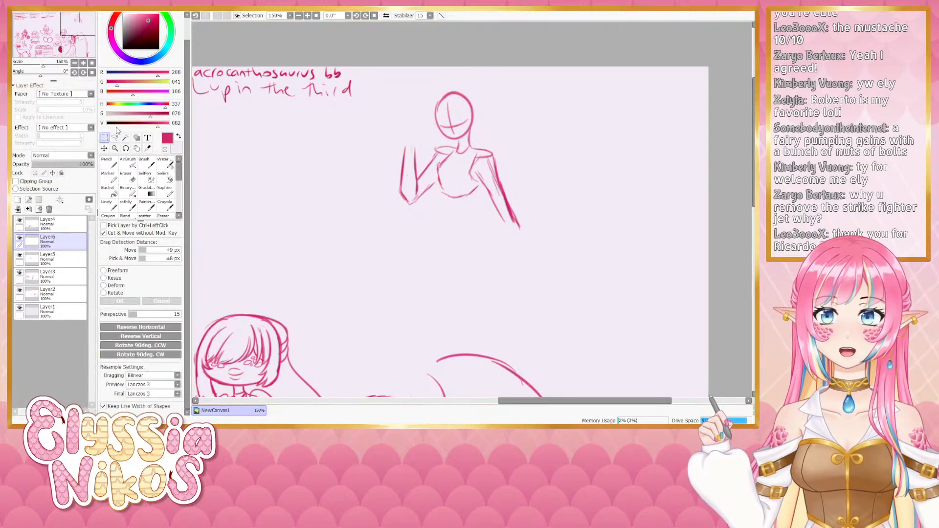
left_click(127, 208)
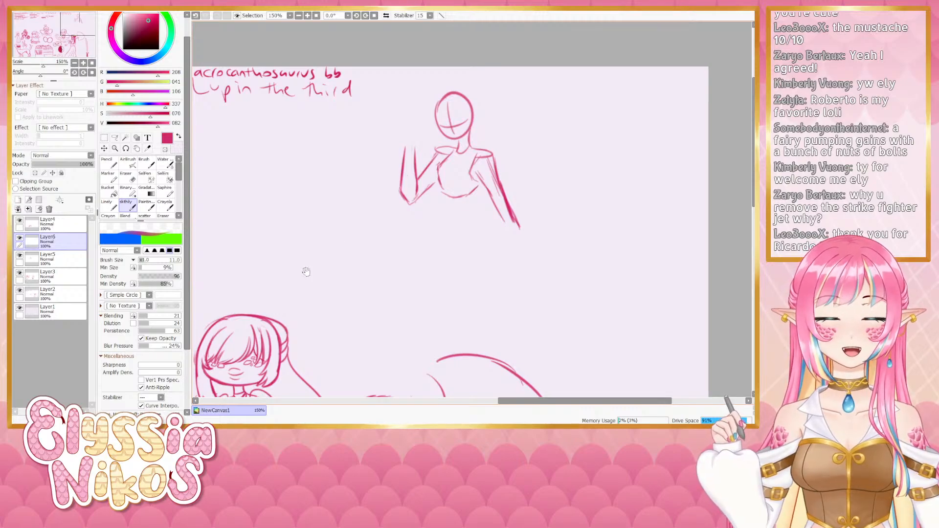
Paste the reference image of the dark dragon-like creature and place it above the winged fairy sketch
mouse_move(304, 268)
left_mouse_down()
mouse_move(646, 143)
mouse_move(627, 159)
left_mouse_up()
scroll(627, 159, "up", 3)
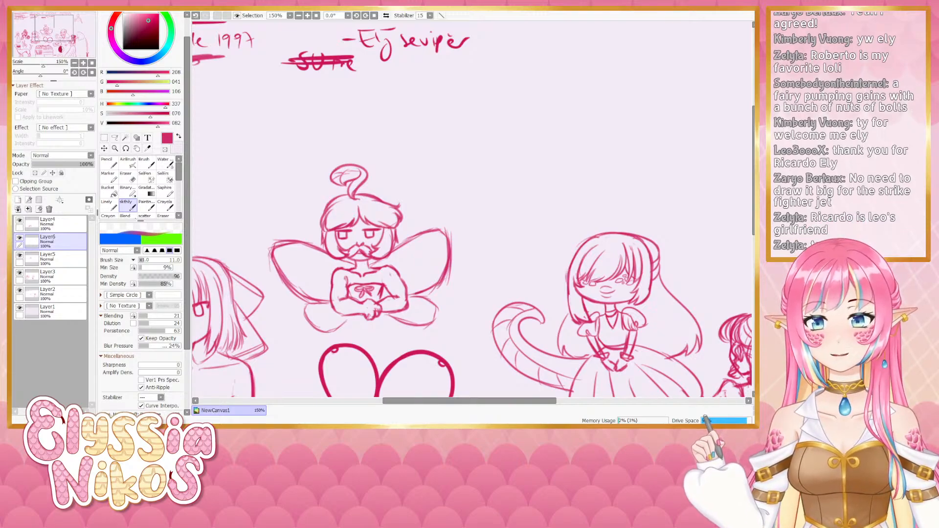
key("ctrl+v")
key("ctrl+t")
scroll(375, 211, "down", 8)
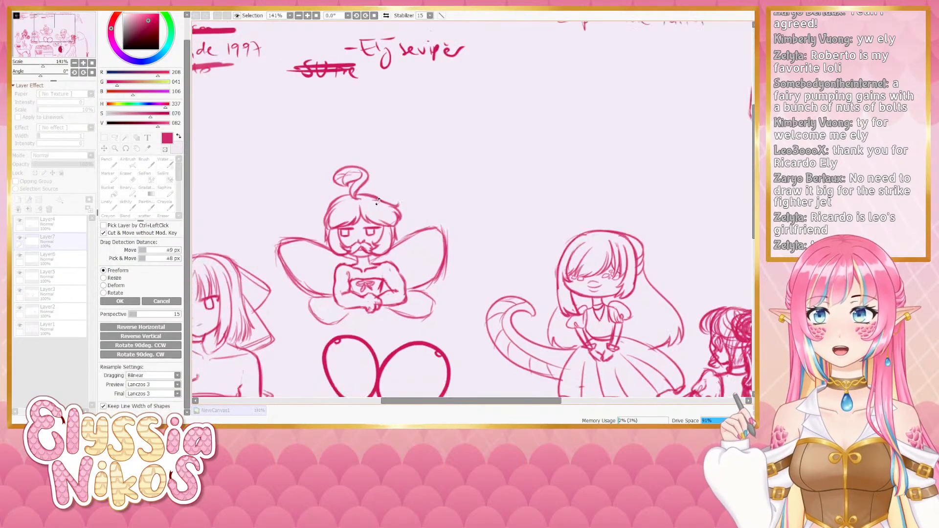
left_click_drag(254, 159, 392, 187)
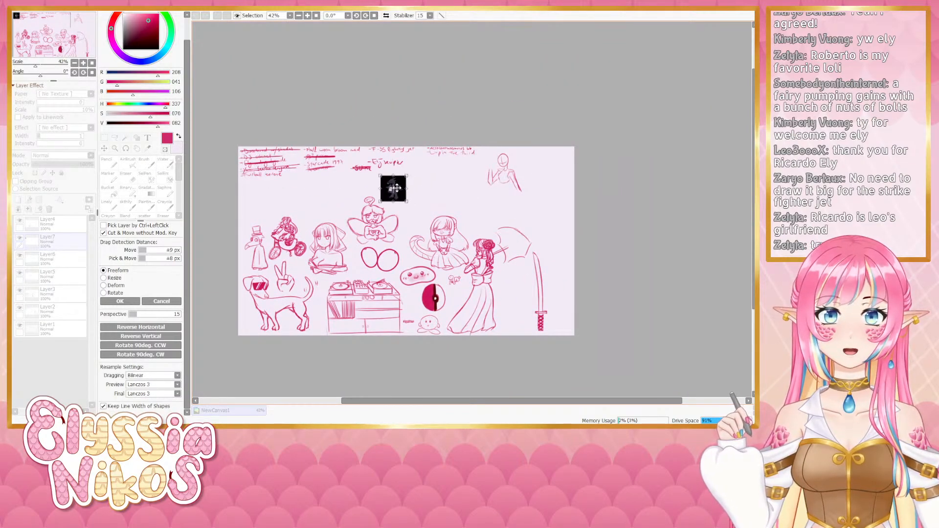
scroll(392, 187, "up", 5)
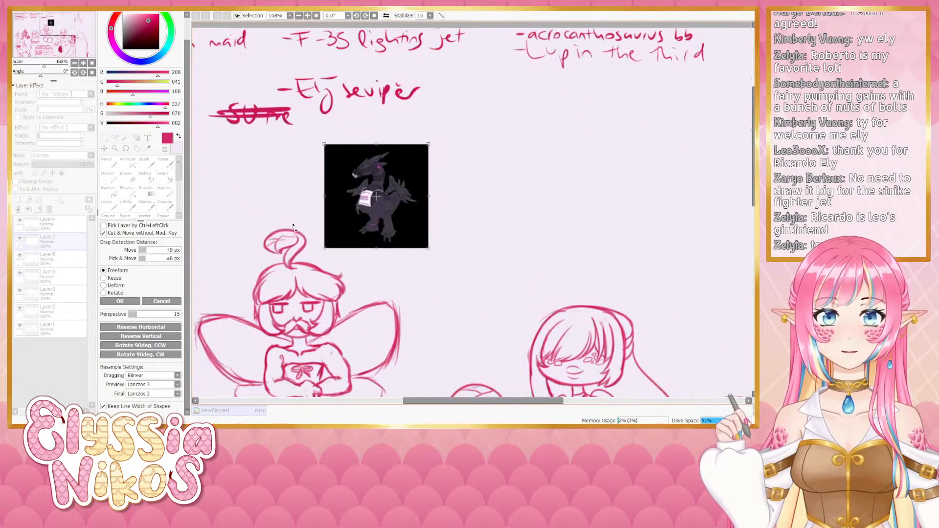
left_click(120, 300)
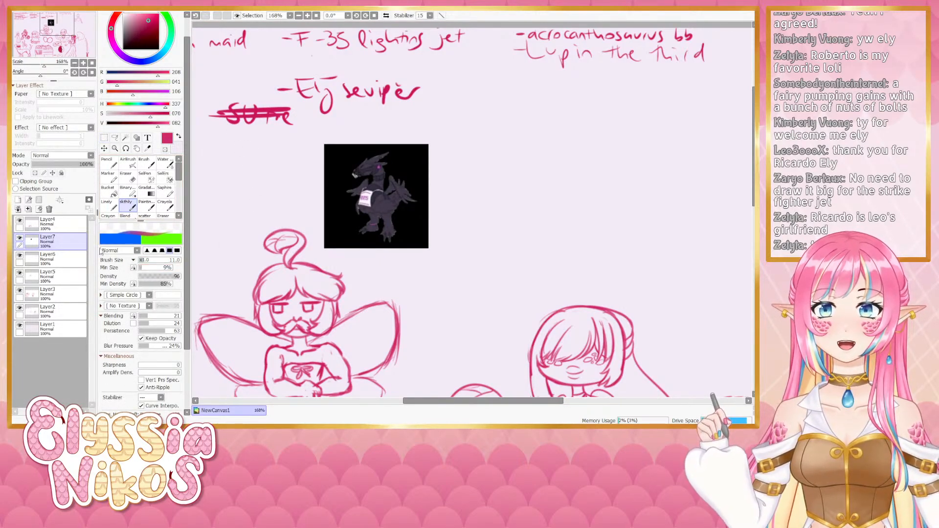
Delete the pasted reference layer and check the content of Layer6 by toggling its visibility
left_click(49, 210)
left_click_drag(443, 221, 245, 230)
left_click_drag(447, 156, 312, 168)
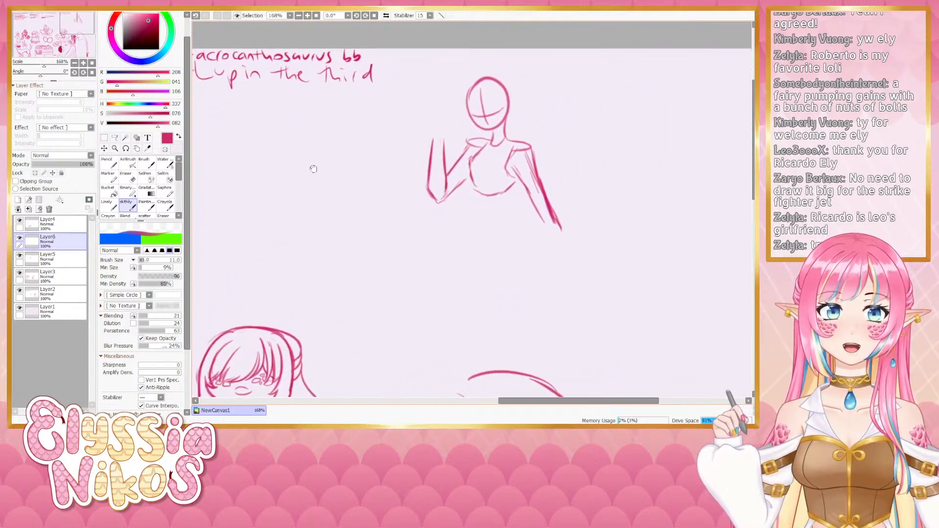
left_click(20, 238)
left_click(20, 237)
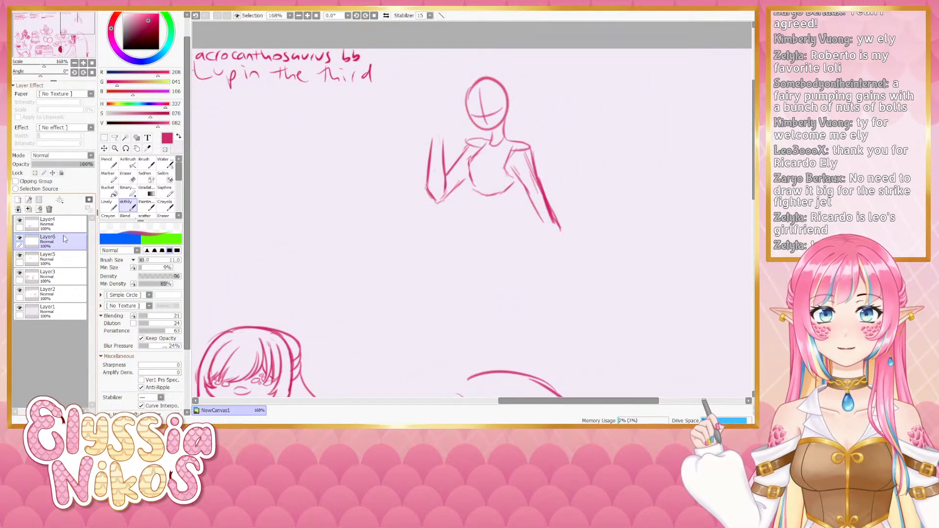
Erase the thick outer line of the figure's lowered arm with the eraser at size 12
left_click(127, 177)
key("bracketright")
key("bracketright")
left_click_drag(524, 154, 542, 214)
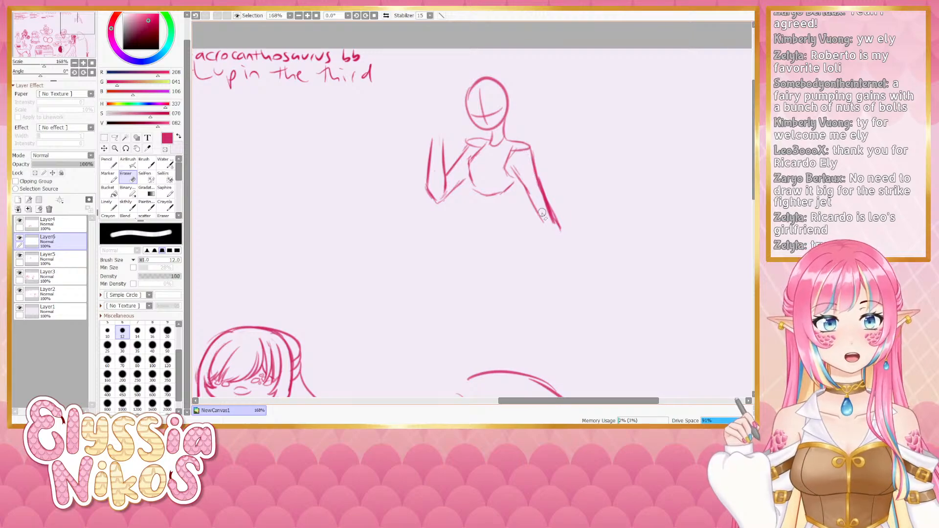
left_click_drag(543, 177, 557, 229)
Redraw the outer line of the lowered arm with the sketch brush at size 7
left_click(126, 205)
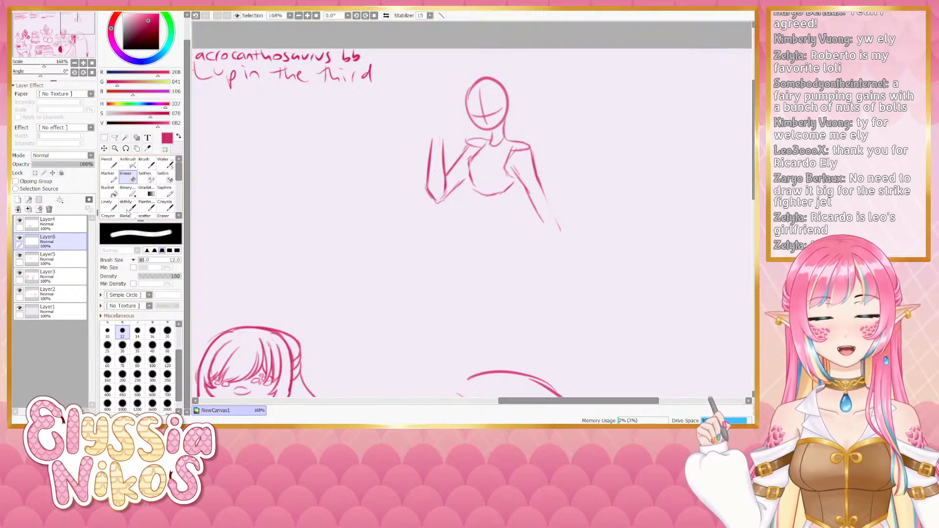
key("bracketleft")
key("bracketleft")
left_click_drag(534, 171, 553, 220)
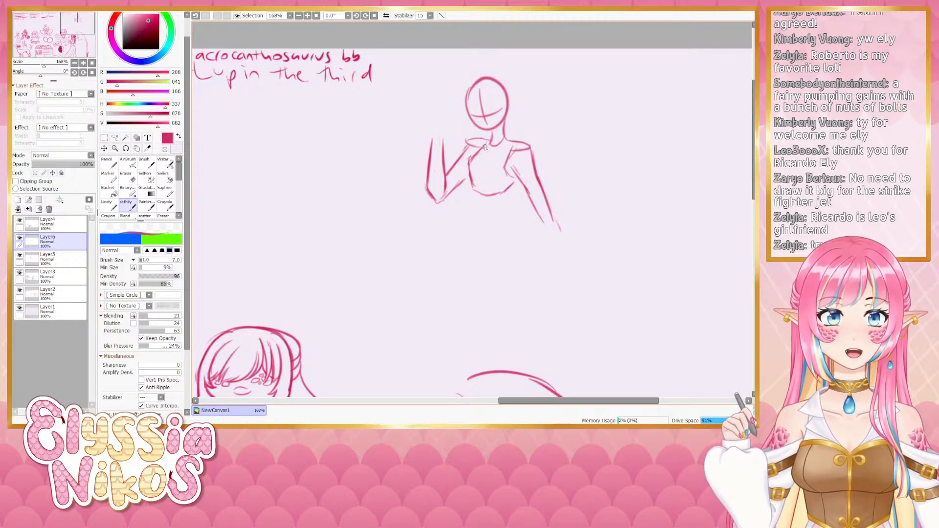
Strengthen the chest contour and sketch the waist and long curved sides of a serpent body below the torso
mouse_move(487, 144)
left_mouse_down()
mouse_move(468, 170)
mouse_move(472, 189)
mouse_move(512, 188)
mouse_move(473, 191)
mouse_move(475, 211)
left_mouse_up()
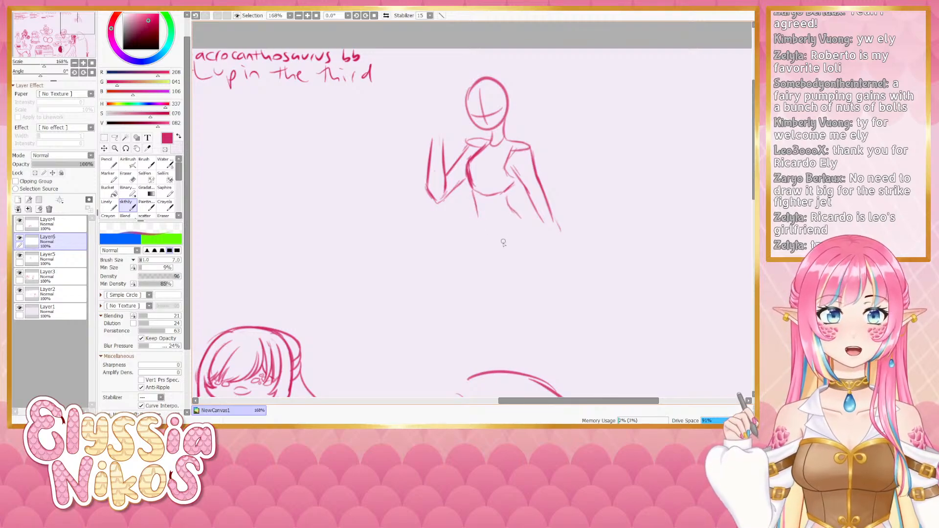
left_click_drag(504, 242, 483, 189)
mouse_move(456, 156)
left_mouse_down()
mouse_move(459, 209)
mouse_move(480, 210)
mouse_move(460, 184)
mouse_move(519, 268)
left_mouse_up()
key("ctrl+z")
mouse_move(499, 162)
left_mouse_down()
mouse_move(509, 212)
mouse_move(503, 170)
mouse_move(459, 211)
mouse_move(524, 275)
mouse_move(505, 215)
mouse_move(513, 208)
mouse_move(489, 155)
mouse_move(525, 203)
mouse_move(514, 237)
left_mouse_up()
key("ctrl+z")
key("ctrl+z")
key("ctrl+z")
mouse_move(520, 205)
left_mouse_down()
mouse_move(535, 254)
mouse_move(517, 244)
mouse_move(542, 252)
left_mouse_up()
key("ctrl+z")
mouse_move(484, 284)
left_mouse_down()
mouse_move(544, 296)
mouse_move(600, 277)
left_mouse_up()
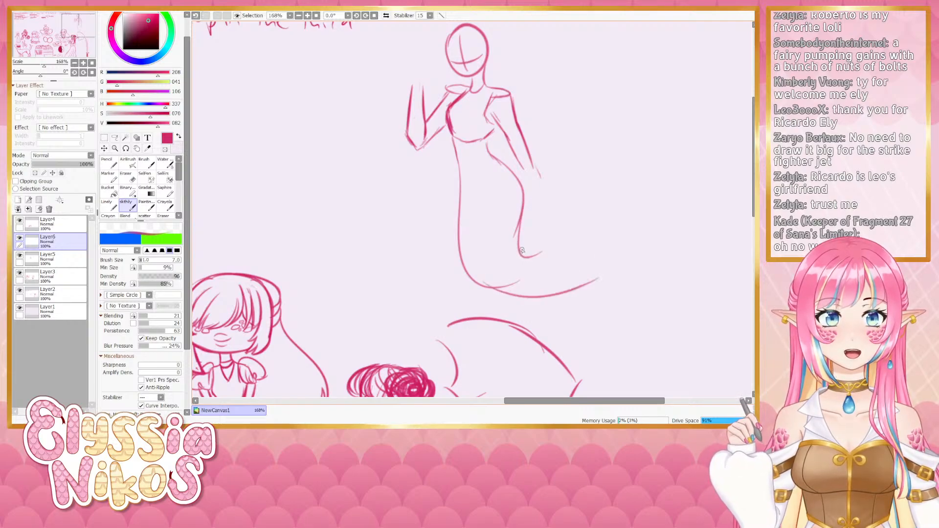
Sketch the inner edge of the serpent tail's first bend, folding it back on itself
left_click_drag(520, 249, 594, 241)
key("ctrl+z")
mouse_move(519, 229)
left_mouse_down()
mouse_move(576, 248)
mouse_move(606, 235)
mouse_move(563, 233)
mouse_move(600, 201)
left_mouse_up()
key("ctrl+z")
left_click_drag(605, 270, 546, 219)
mouse_move(461, 244)
left_mouse_down()
mouse_move(538, 251)
mouse_move(604, 211)
mouse_move(603, 174)
left_mouse_up()
key("ctrl+z")
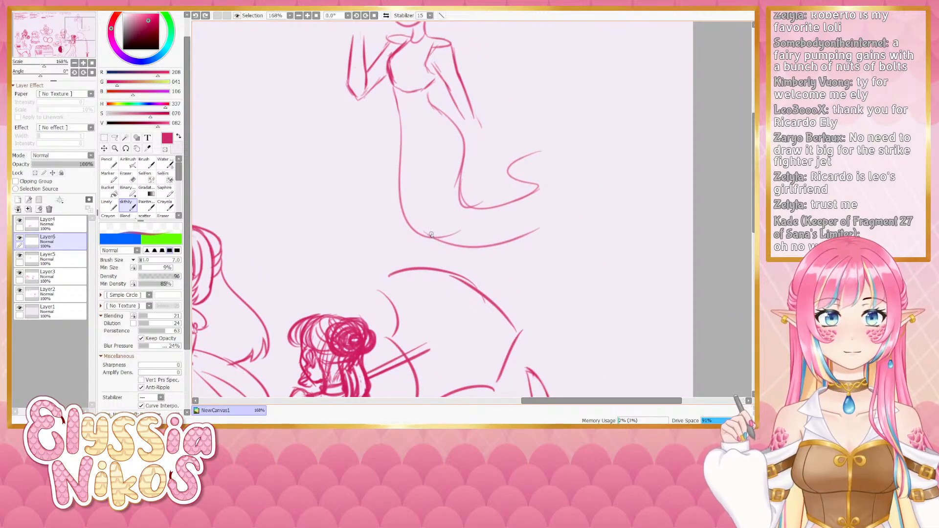
Extend both edges of the serpent tail past the bend to the canvas's right border
mouse_move(433, 237)
left_mouse_down()
mouse_move(594, 206)
mouse_move(573, 175)
mouse_move(594, 169)
mouse_move(581, 168)
mouse_move(642, 167)
left_mouse_up()
mouse_move(522, 195)
left_mouse_down()
mouse_move(528, 152)
mouse_move(614, 138)
left_mouse_up()
mouse_move(556, 135)
left_mouse_down()
mouse_move(660, 150)
mouse_move(641, 142)
mouse_move(674, 126)
left_mouse_up()
key("ctrl+z")
mouse_move(651, 167)
left_mouse_down()
mouse_move(689, 157)
mouse_move(693, 147)
left_mouse_up()
left_click_drag(683, 110, 686, 121)
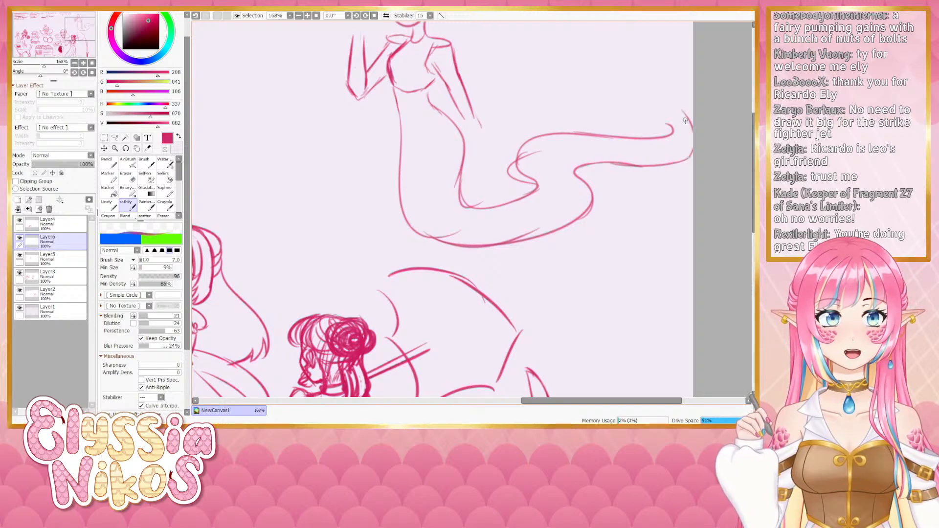
Sketch the end of the serpent tail curling up and back inward near the canvas's right border
key("ctrl+z")
left_click_drag(678, 161, 698, 148)
mouse_move(694, 107)
left_mouse_down()
mouse_move(655, 98)
mouse_move(691, 101)
mouse_move(637, 116)
left_mouse_up()
key("ctrl+z")
left_click_drag(637, 113, 666, 126)
key("ctrl+z")
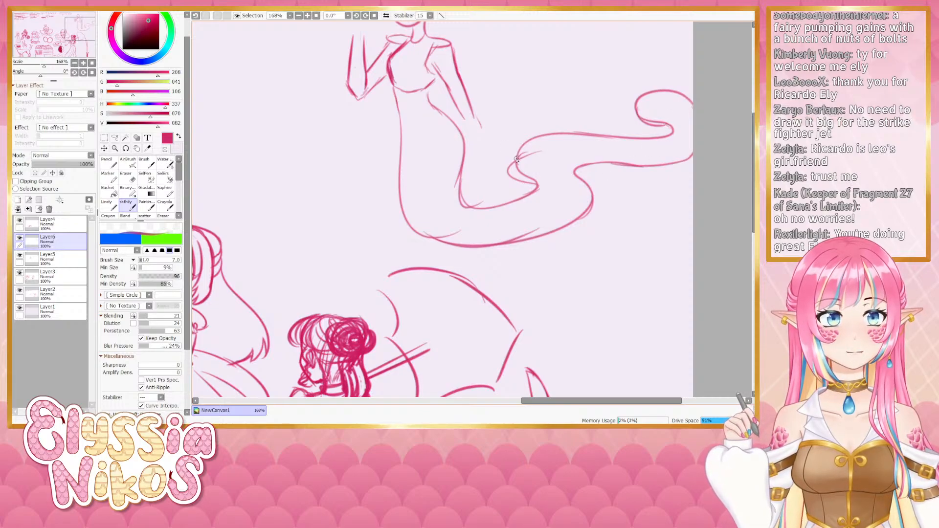
Draw the overlapping edge of the tail's bend and add curved bands across the tail from the curl to the lower bend
mouse_move(516, 159)
left_mouse_down()
mouse_move(547, 149)
mouse_move(575, 167)
left_mouse_up()
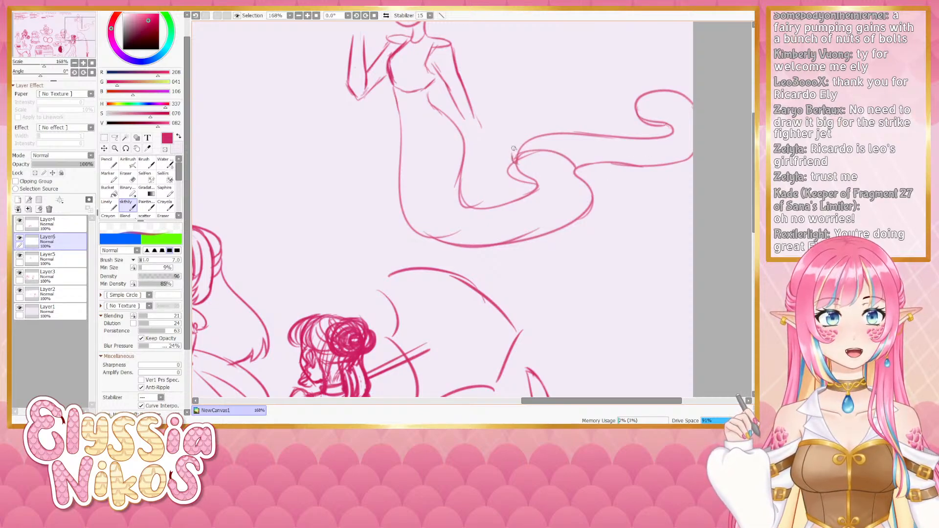
mouse_move(514, 149)
left_mouse_down()
mouse_move(558, 125)
mouse_move(598, 135)
mouse_move(609, 163)
mouse_move(577, 174)
mouse_move(611, 161)
mouse_move(628, 170)
mouse_move(674, 163)
mouse_move(694, 153)
mouse_move(689, 92)
left_mouse_up()
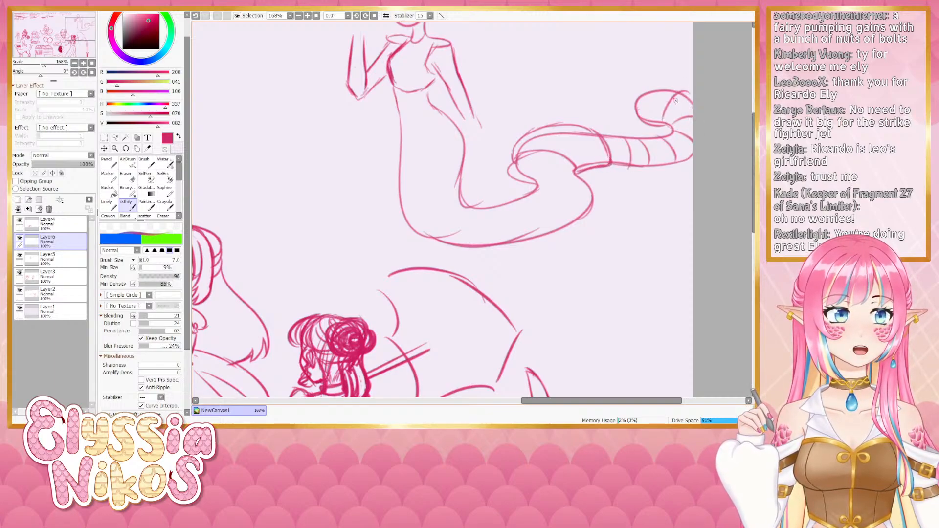
mouse_move(521, 173)
left_mouse_down()
mouse_move(582, 172)
mouse_move(586, 218)
mouse_move(518, 235)
mouse_move(487, 221)
mouse_move(429, 228)
left_mouse_up()
key("ctrl+z")
left_click_drag(396, 191, 462, 196)
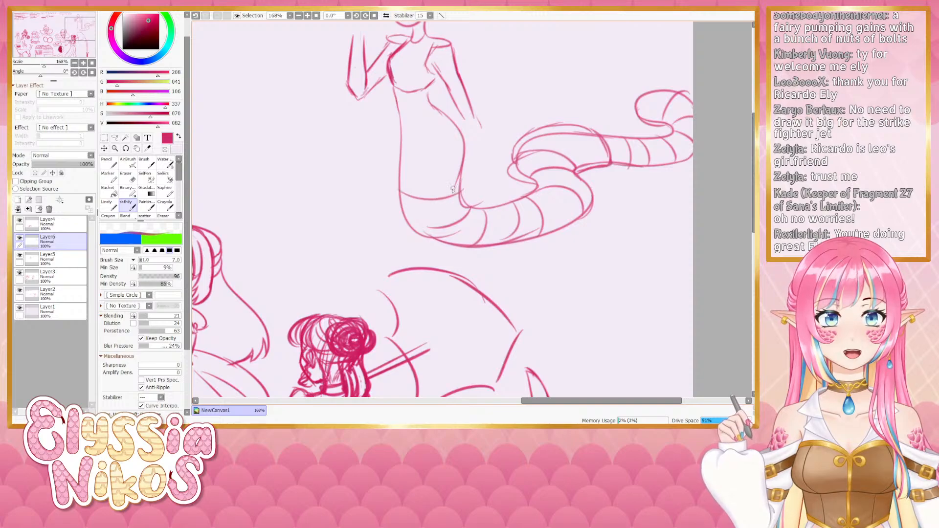
key("ctrl+z")
left_click_drag(398, 165, 462, 189)
key("ctrl+z")
left_click_drag(404, 167, 434, 247)
key("ctrl+z")
Redraw the serpent body's left contour slightly further in and erase the excess old line
left_click_drag(395, 98, 406, 146)
key("ctrl+z")
left_click_drag(395, 94, 406, 190)
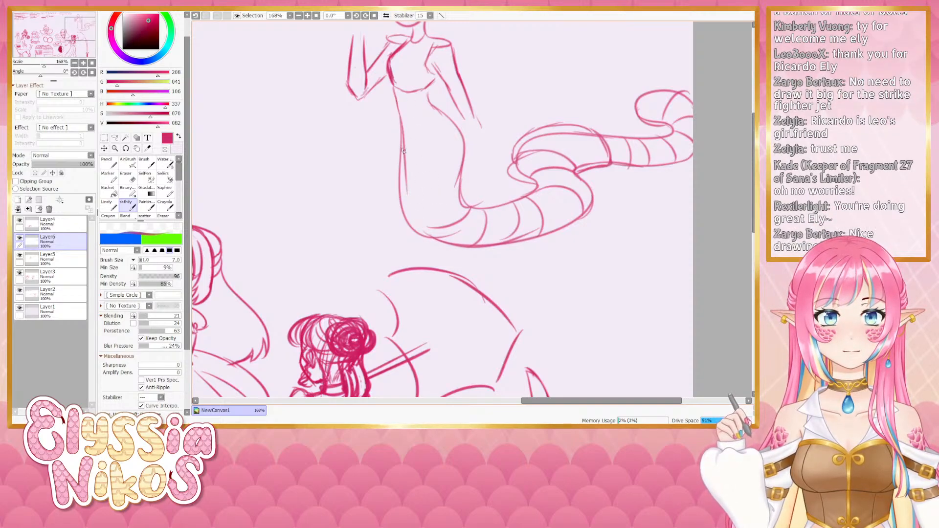
left_click_drag(405, 159, 416, 230)
key("e")
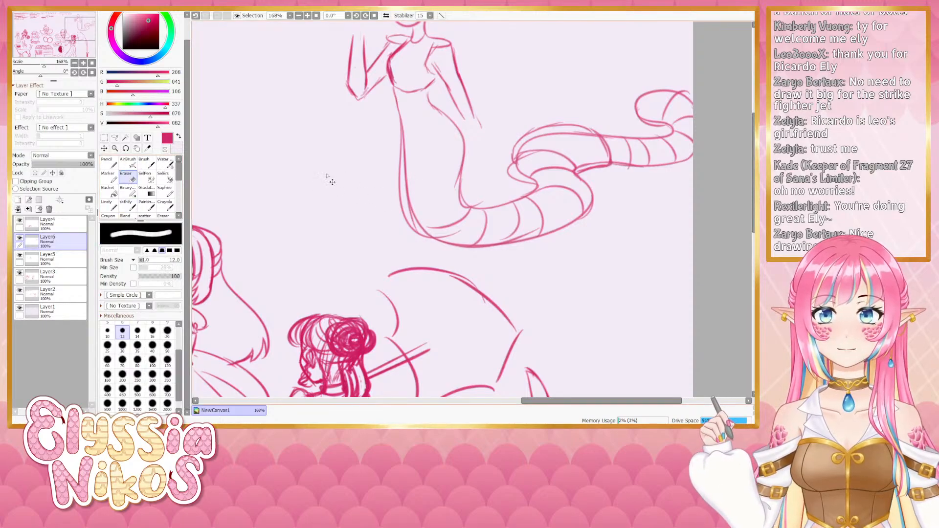
mouse_move(392, 124)
left_mouse_down()
mouse_move(416, 230)
mouse_move(411, 211)
mouse_move(441, 244)
left_mouse_up()
key("e")
Draw curved bands across the upright part of the serpent body above the bend
mouse_move(408, 189)
left_mouse_down()
mouse_move(467, 197)
mouse_move(465, 183)
left_mouse_up()
key("ctrl+z")
left_click_drag(405, 163, 465, 169)
Sketch a waistband around the figure just below the chest
mouse_move(381, 184)
left_mouse_down()
mouse_move(440, 278)
mouse_move(325, 196)
left_mouse_up()
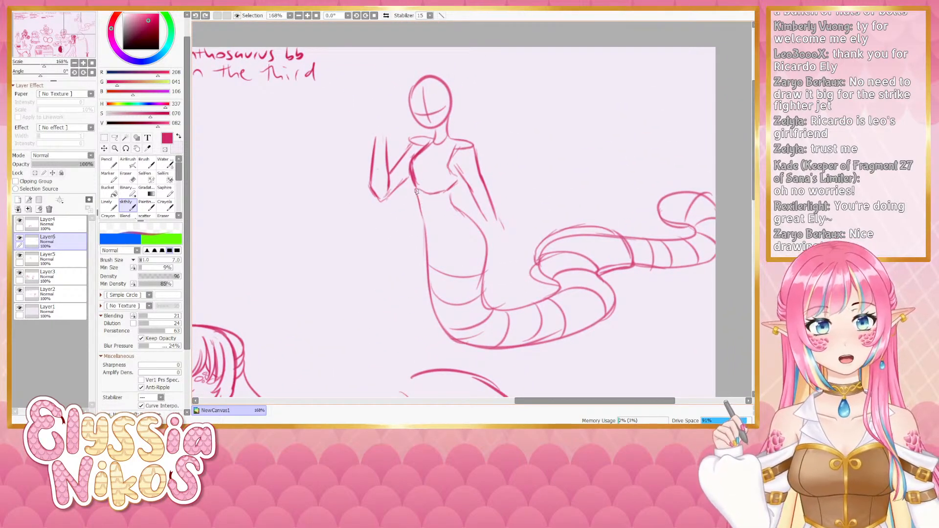
mouse_move(443, 211)
left_mouse_down()
mouse_move(456, 206)
mouse_move(406, 249)
mouse_move(412, 239)
mouse_move(403, 271)
mouse_move(412, 244)
left_mouse_up()
key("ctrl+z")
key("ctrl+z")
key("ctrl+z")
key("ctrl+z")
key("ctrl+z")
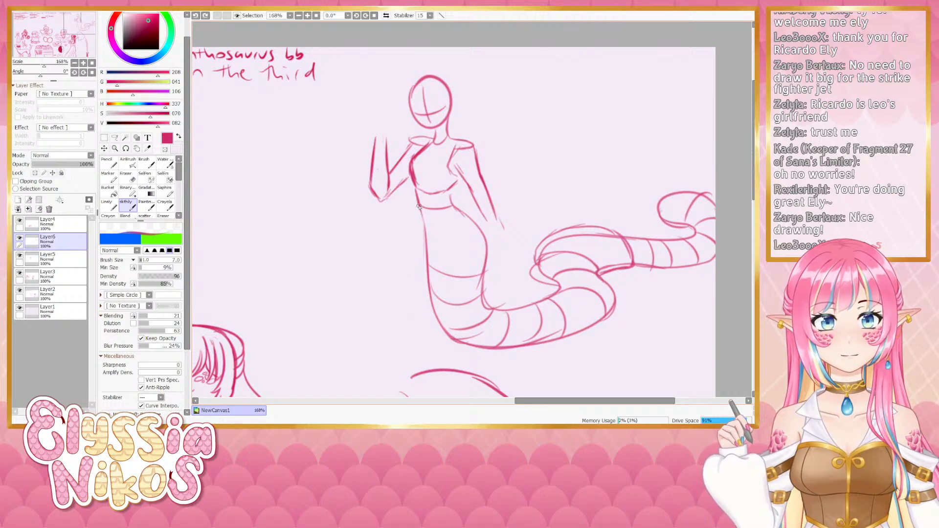
Sketch a skirt hanging from the waistband with a flared side and hem, a curved front panel and fold lines
left_click_drag(422, 206, 412, 313)
key("ctrl+z")
mouse_move(420, 207)
left_mouse_down()
mouse_move(404, 328)
mouse_move(441, 335)
mouse_move(434, 216)
mouse_move(421, 269)
mouse_move(459, 265)
mouse_move(464, 240)
left_mouse_up()
key("ctrl+z")
key("ctrl+z")
key("ctrl+z")
key("ctrl+z")
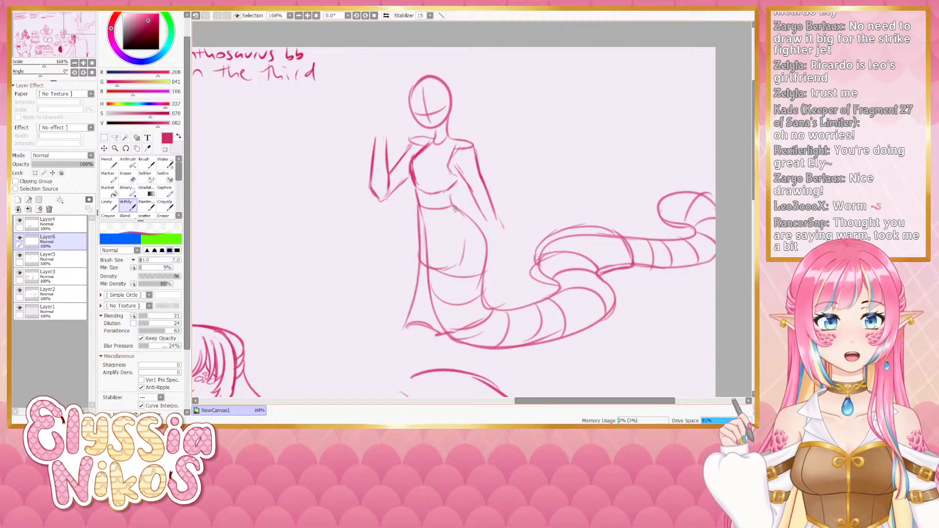
mouse_move(453, 206)
left_mouse_down()
mouse_move(466, 259)
mouse_move(434, 269)
left_mouse_up()
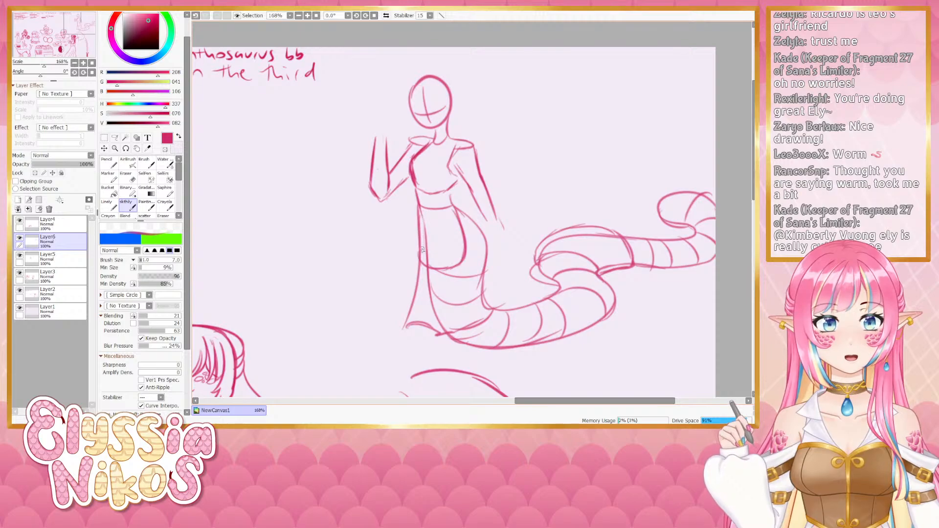
left_click_drag(444, 229, 426, 240)
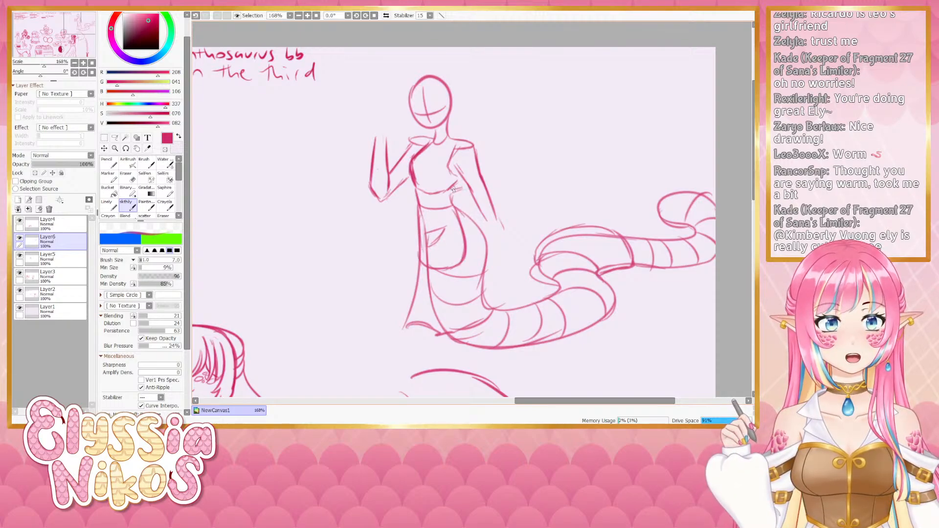
Sketch a bow with a trailing ribbon on the right end of the waistband
mouse_move(454, 189)
left_mouse_down()
mouse_move(469, 189)
mouse_move(472, 215)
mouse_move(453, 210)
left_mouse_up()
left_click_drag(413, 187, 417, 207)
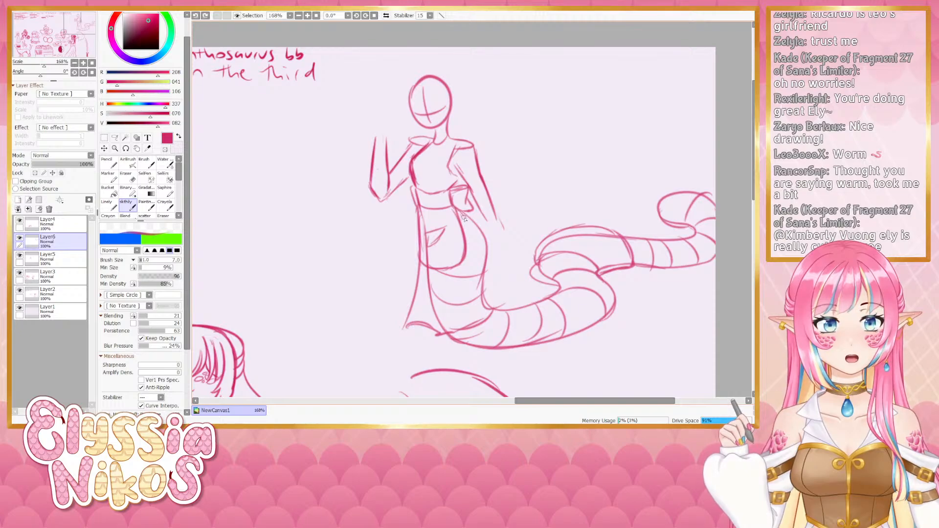
left_click_drag(469, 215, 498, 234)
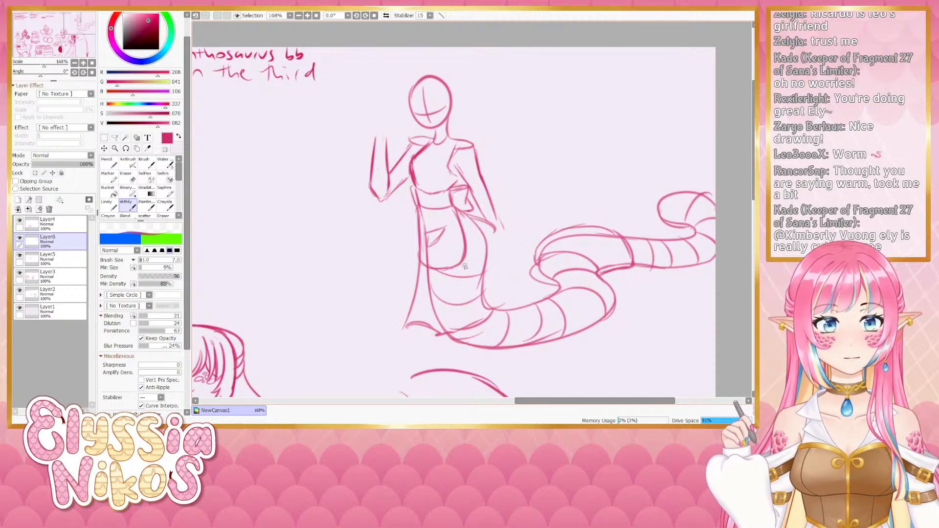
Sketch the back of the skirt as long curved lines falling from the bow to the hem, with a fold at the bottom corner
mouse_move(434, 272)
left_mouse_down()
mouse_move(443, 342)
mouse_move(492, 327)
mouse_move(499, 292)
left_mouse_up()
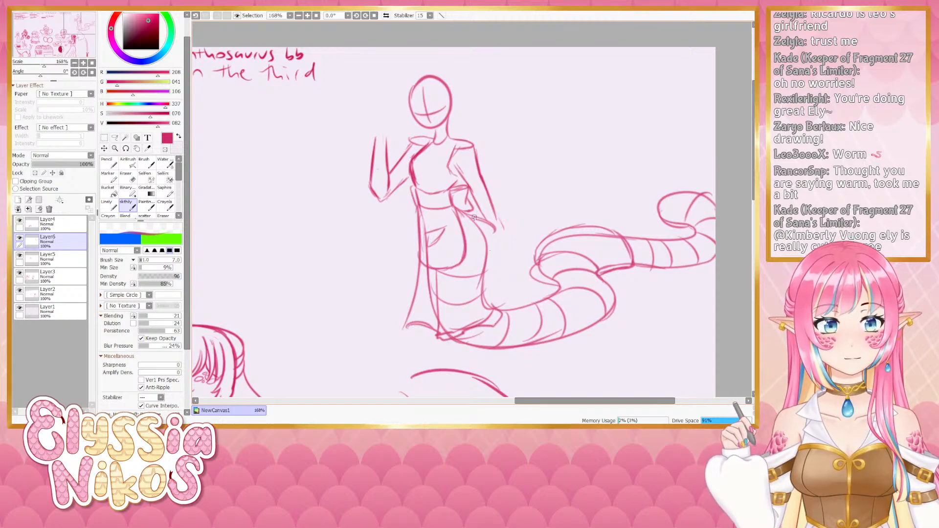
left_click_drag(473, 218, 497, 285)
key("ctrl+z")
left_click_drag(481, 230, 497, 289)
mouse_move(499, 292)
left_mouse_down()
mouse_move(509, 296)
mouse_move(504, 309)
left_mouse_up()
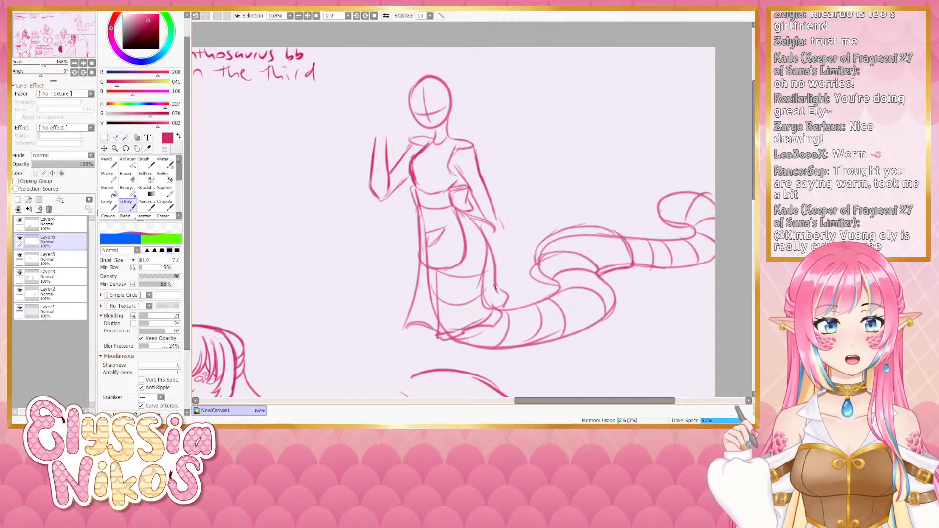
key("ctrl+z")
mouse_move(472, 244)
left_mouse_down()
mouse_move(490, 309)
mouse_move(504, 321)
left_mouse_up()
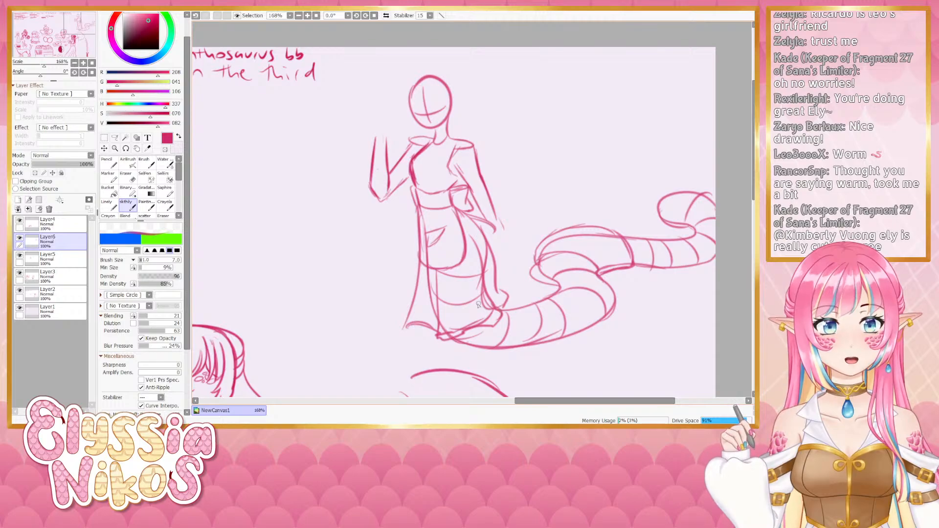
Erase the serpent body lines and bands that show through the skirt and apron
key("e")
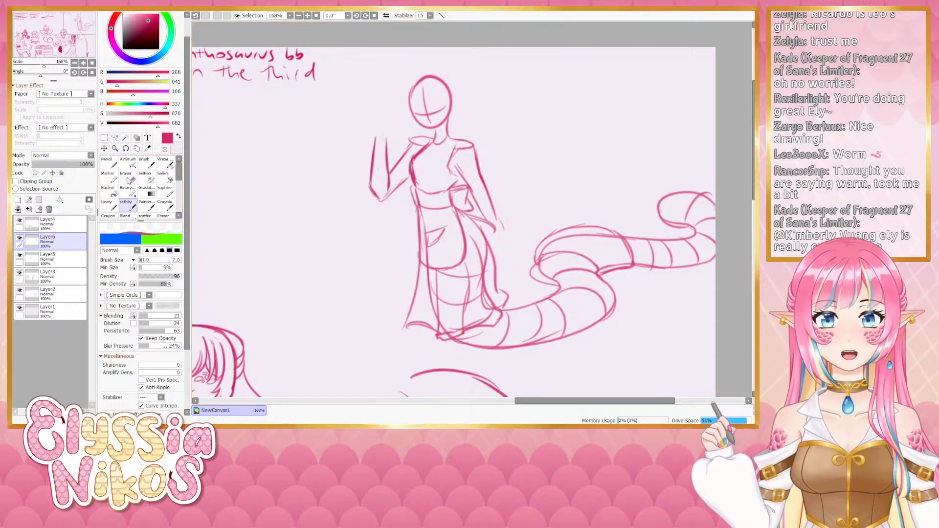
mouse_move(446, 284)
left_mouse_down()
mouse_move(429, 273)
mouse_move(429, 308)
mouse_move(446, 314)
mouse_move(445, 289)
mouse_move(454, 336)
mouse_move(454, 273)
mouse_move(462, 271)
mouse_move(459, 321)
mouse_move(464, 261)
mouse_move(468, 314)
mouse_move(479, 266)
mouse_move(494, 314)
mouse_move(474, 323)
left_mouse_up()
mouse_move(484, 246)
left_mouse_down()
mouse_move(488, 271)
mouse_move(480, 239)
mouse_move(488, 287)
mouse_move(449, 276)
mouse_move(487, 240)
mouse_move(425, 250)
mouse_move(431, 264)
mouse_move(419, 218)
left_mouse_up()
key("b")
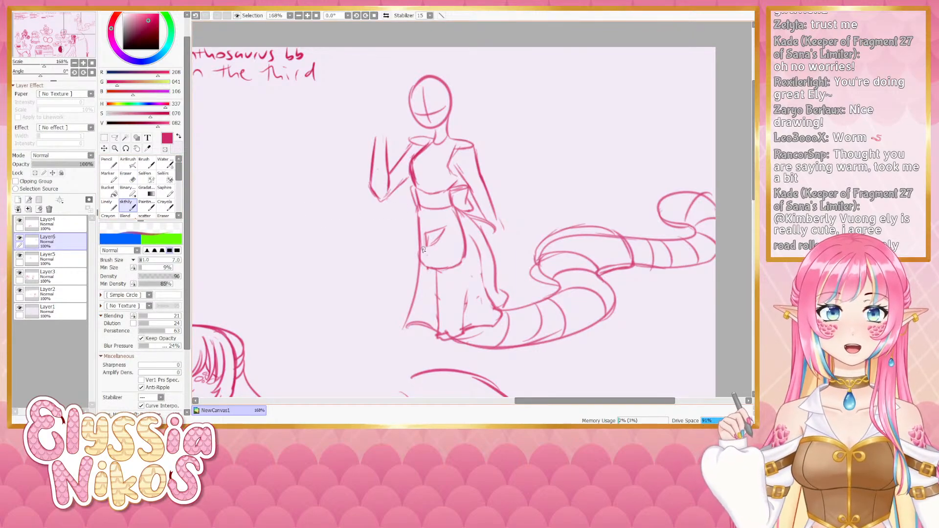
Redraw the front skirt panel's two vertical edges below the apron and reinforce the fold on the skirt's trailing side
mouse_move(424, 250)
left_mouse_down()
mouse_move(436, 271)
mouse_move(468, 253)
mouse_move(436, 333)
left_mouse_up()
key("ctrl+z")
key("ctrl+z")
mouse_move(438, 267)
left_mouse_down()
mouse_move(434, 336)
mouse_move(464, 334)
mouse_move(466, 257)
mouse_move(466, 304)
left_mouse_up()
left_click_drag(471, 231, 499, 317)
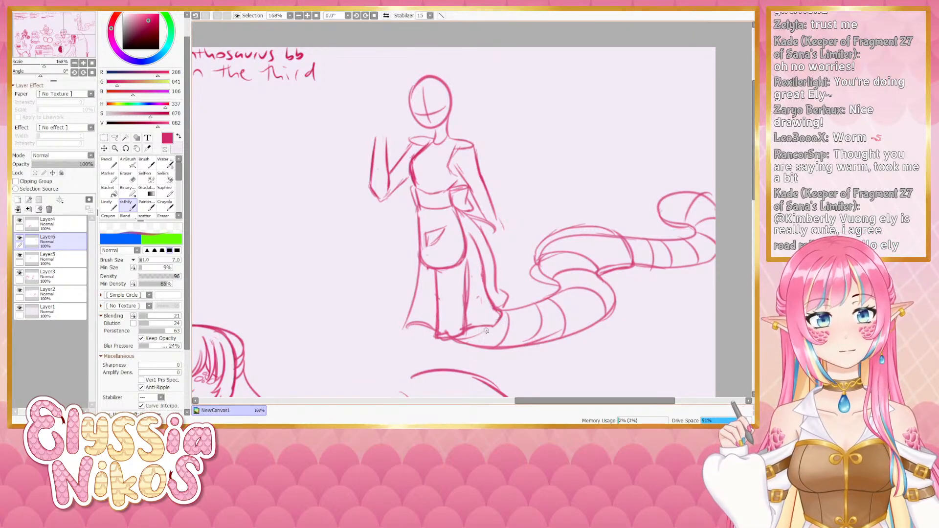
left_click_drag(506, 285, 500, 313)
scroll(416, 170, "up", 1)
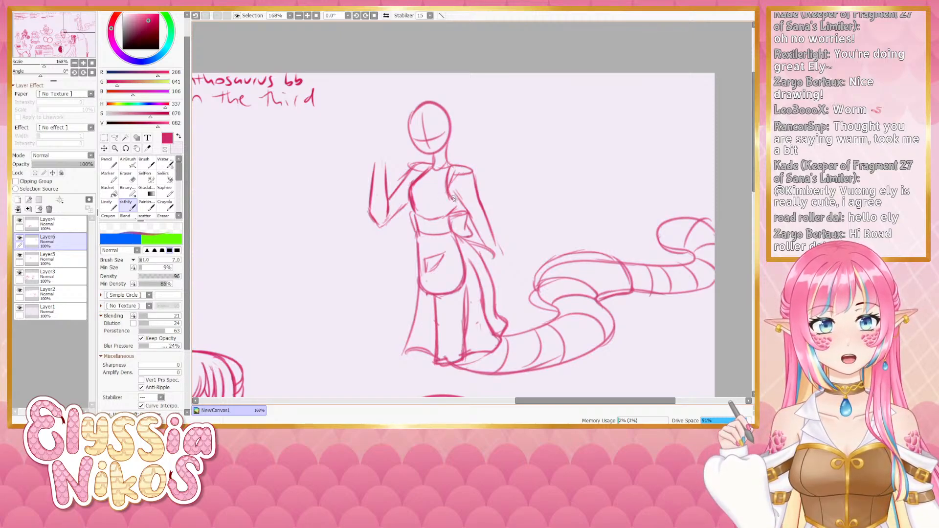
Sketch ruffled shoulder straps, a collar with a neckline, and the lower curve of the chest on the bodice
mouse_move(446, 167)
left_mouse_down()
mouse_move(473, 158)
mouse_move(457, 166)
mouse_move(456, 202)
left_mouse_up()
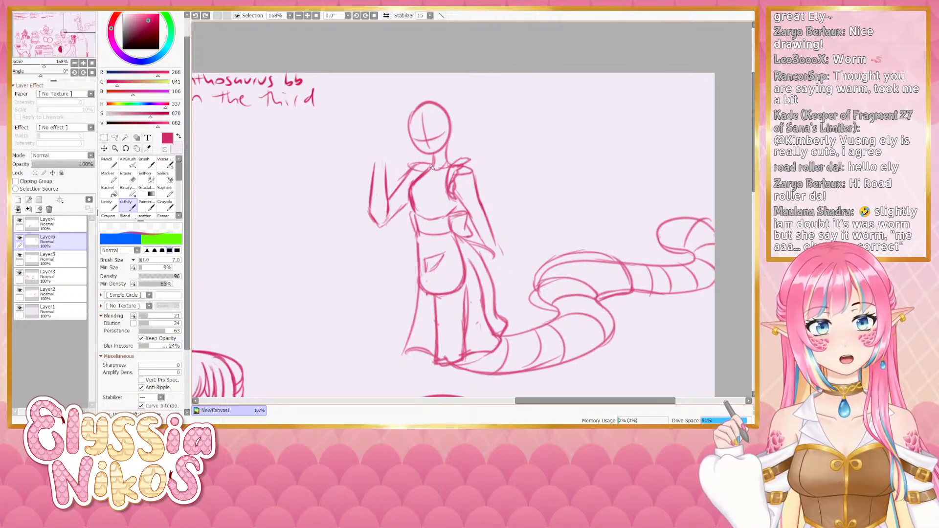
mouse_move(427, 162)
left_mouse_down()
mouse_move(419, 155)
mouse_move(415, 175)
mouse_move(423, 170)
left_mouse_up()
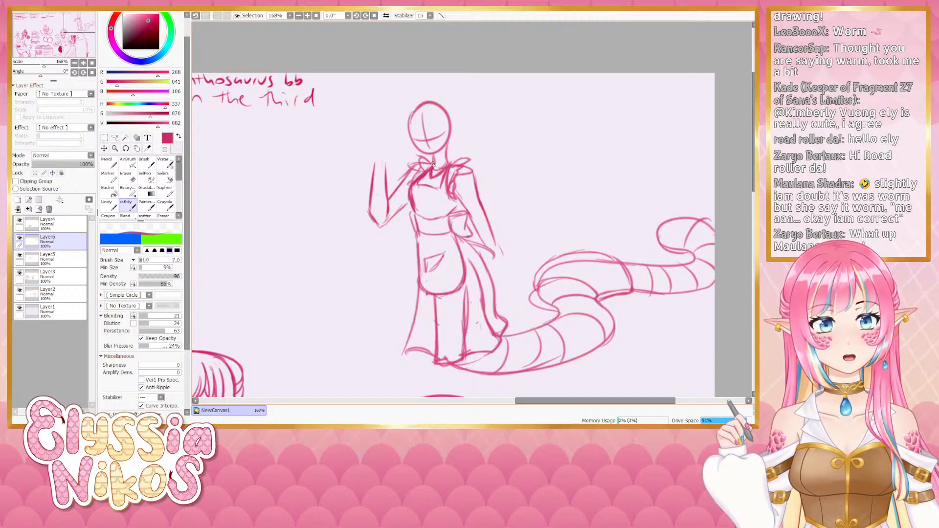
mouse_move(434, 164)
left_mouse_down()
mouse_move(445, 160)
mouse_move(436, 161)
mouse_move(418, 114)
left_mouse_up()
left_click_drag(399, 158, 423, 166)
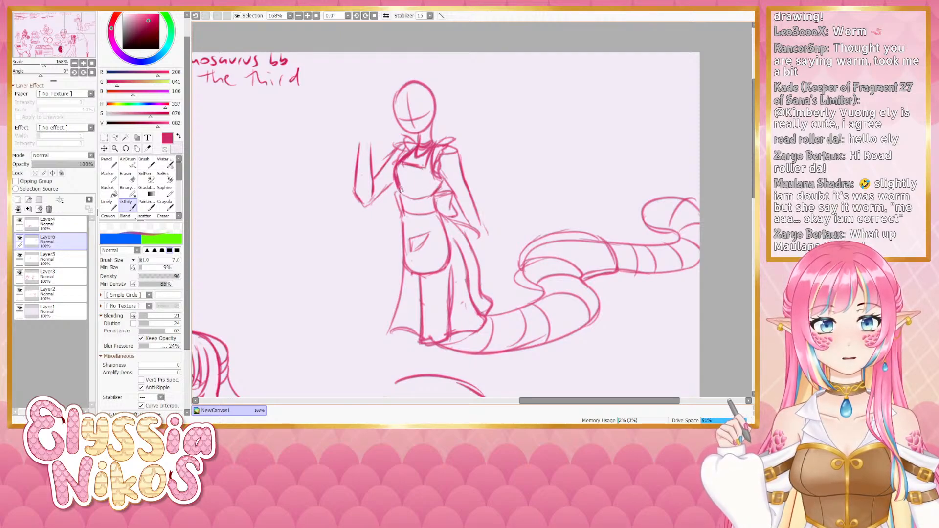
left_click_drag(406, 197, 429, 195)
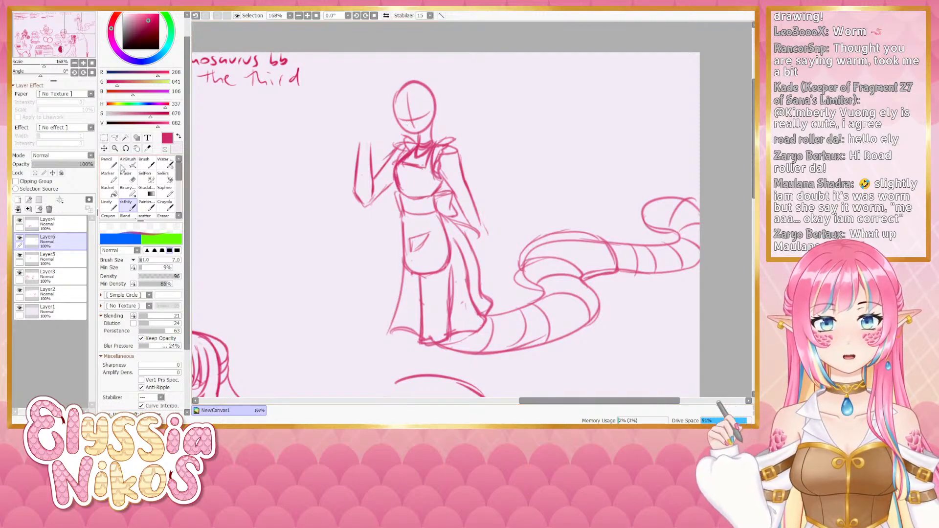
Erase the crossed face guidelines inside the head and lightly mark a small mouth
key("e")
mouse_move(401, 117)
left_mouse_down()
mouse_move(420, 126)
mouse_move(409, 97)
mouse_move(431, 116)
mouse_move(377, 166)
mouse_move(369, 135)
mouse_move(380, 183)
mouse_move(367, 177)
mouse_move(385, 181)
left_mouse_up()
left_click(133, 207)
key("ctrl+z")
key("ctrl+z")
key("ctrl+z")
key("ctrl+z")
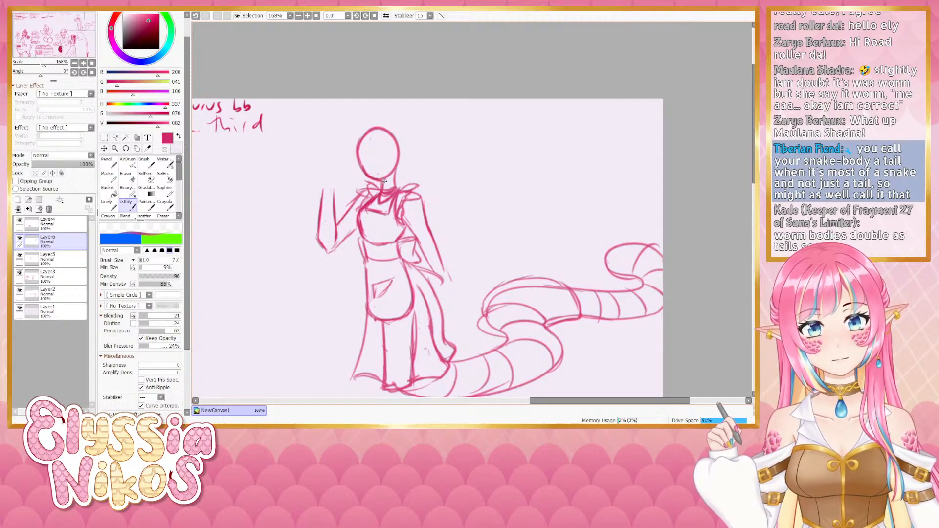
Clean up the chin and jaw outline with the eraser reduced to size 3
left_click(128, 177)
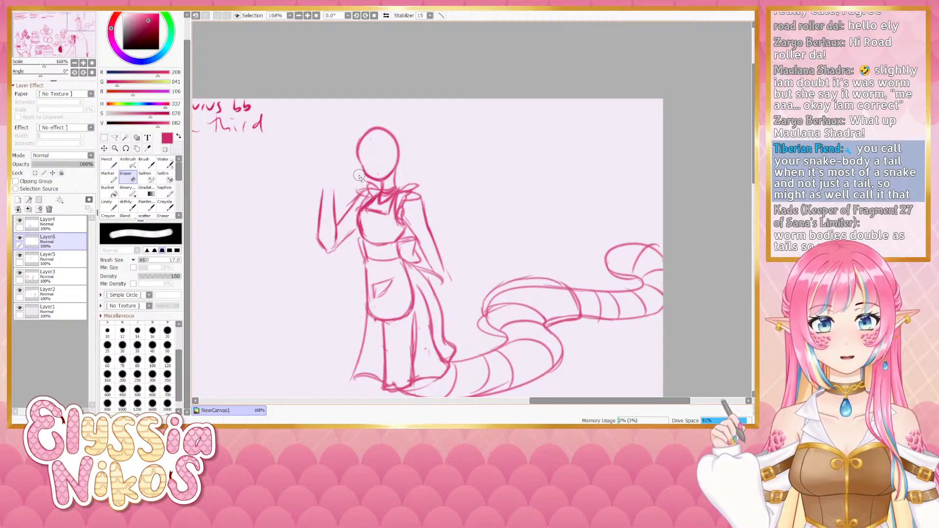
left_click_drag(386, 172, 373, 175)
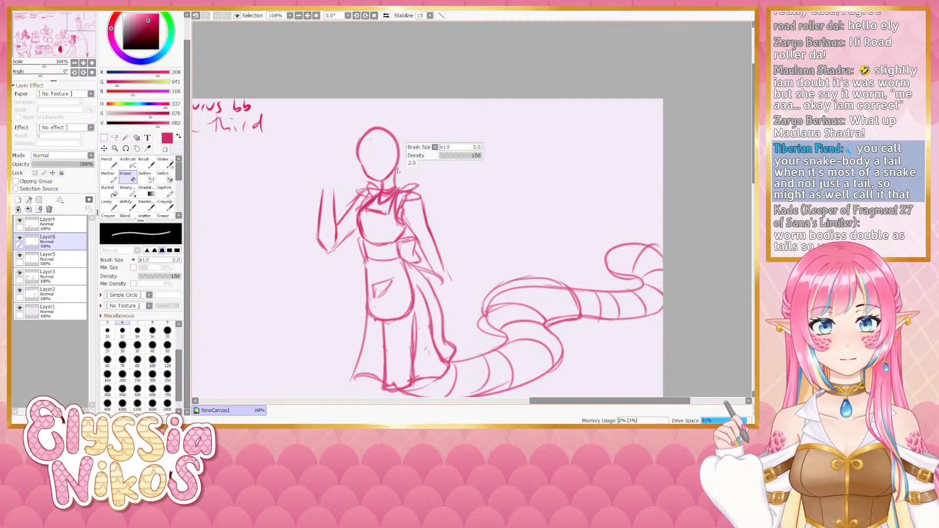
left_click_drag(394, 172, 391, 173)
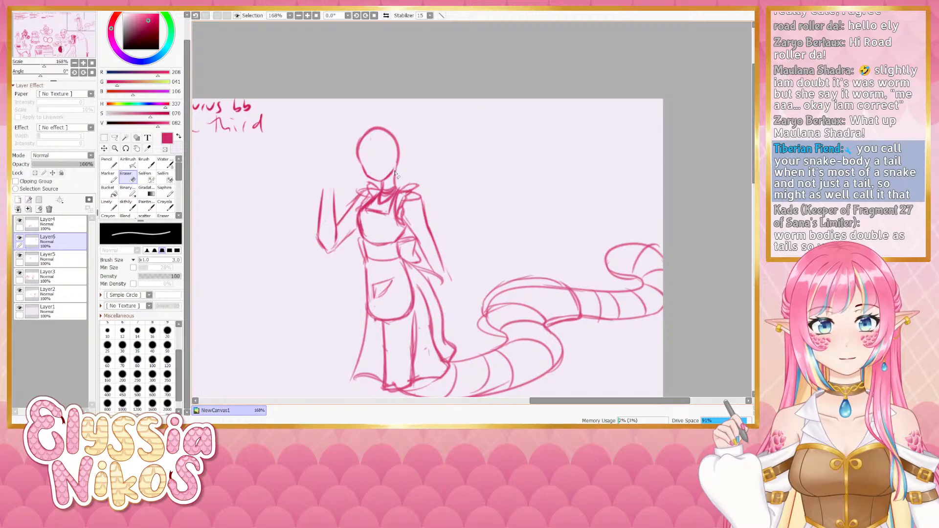
left_click(129, 205)
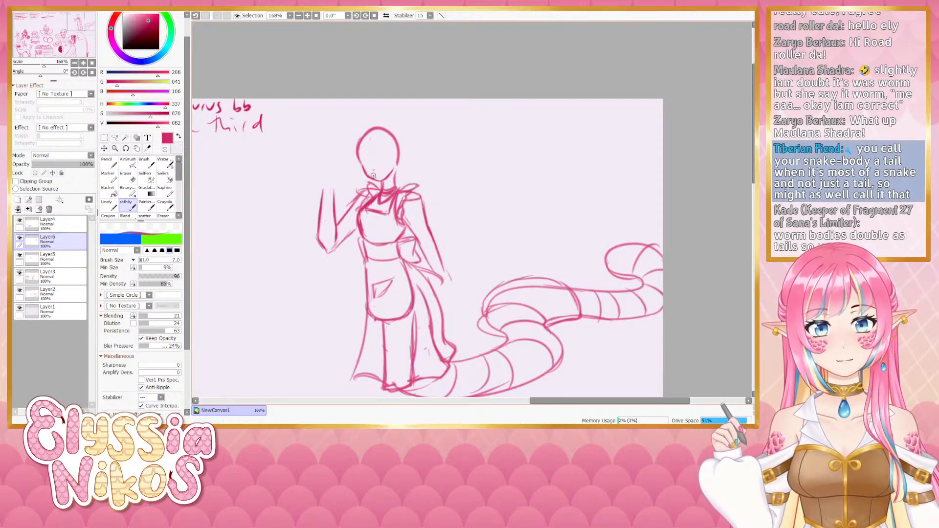
Sketch two small eyes on the face
left_click_drag(374, 165, 370, 165)
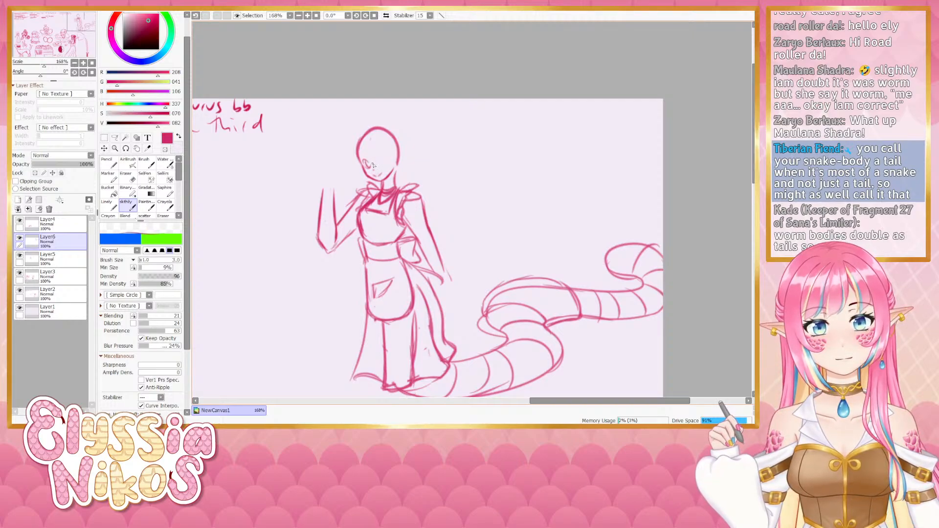
key("ctrl+z")
left_click_drag(379, 161, 382, 164)
key("ctrl+z")
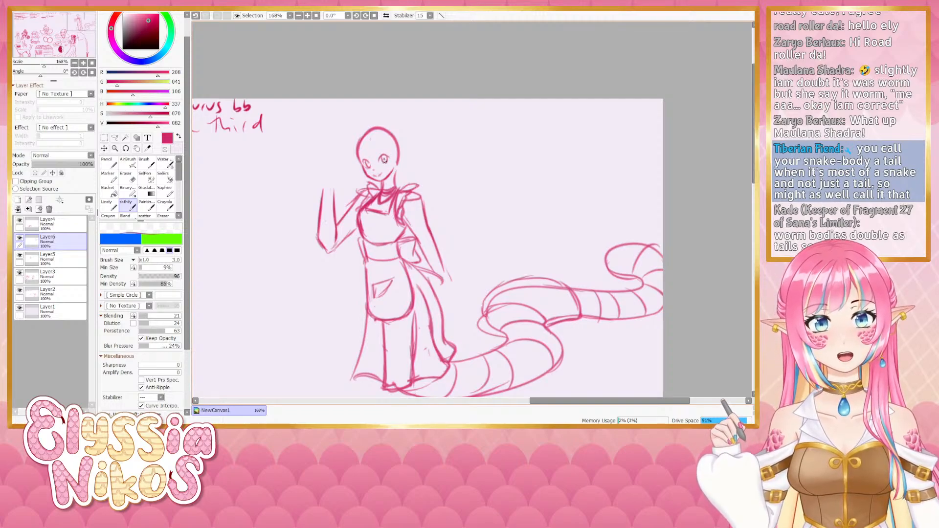
Erase the eye on the right side of the face
key("e")
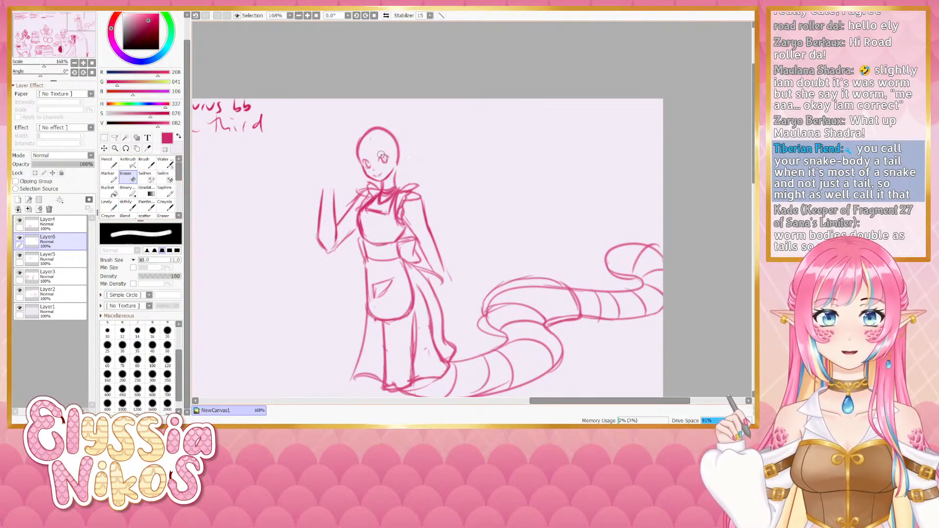
left_click_drag(381, 155, 389, 163)
key("b")
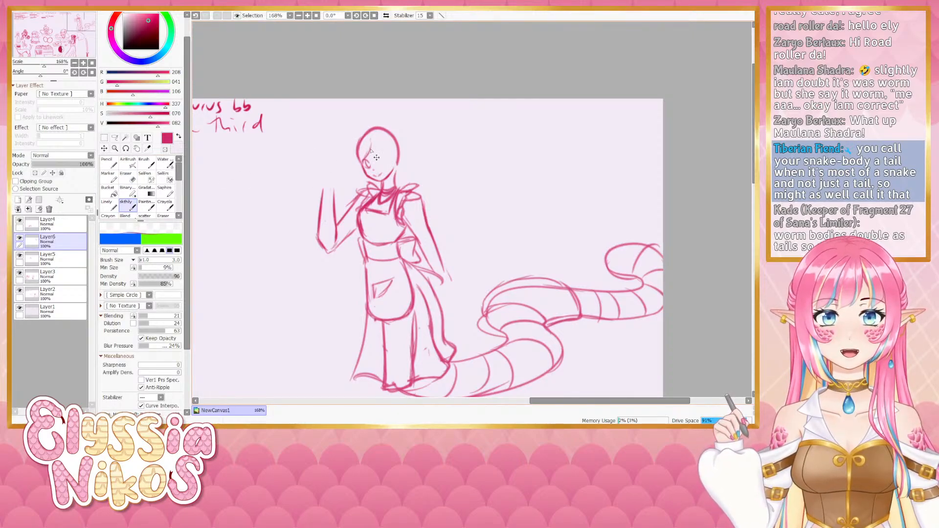
Sketch short fringe strands on the left side of the forehead with a crossed hairpin above the remaining eye
key("ctrl+z")
key("ctrl+z")
left_click_drag(371, 146, 364, 157)
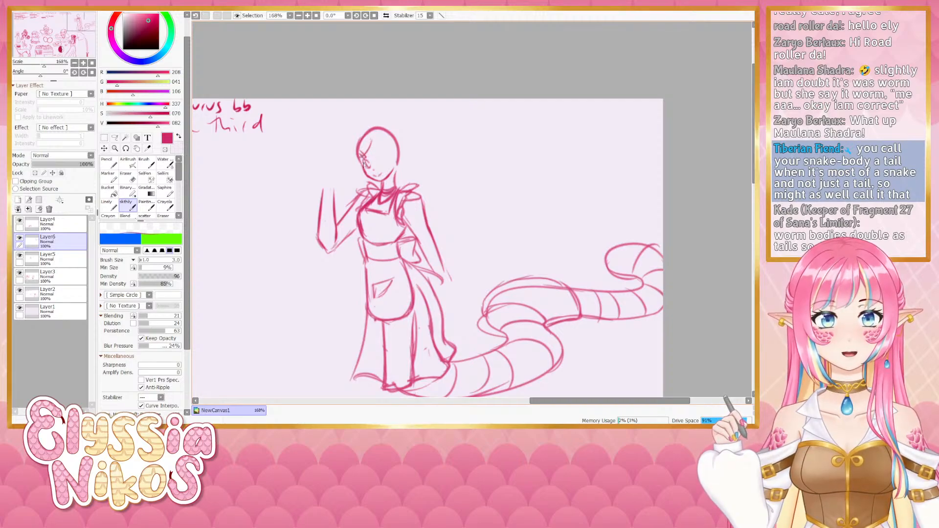
mouse_move(362, 152)
left_mouse_down()
mouse_move(381, 144)
mouse_move(372, 138)
mouse_move(382, 176)
left_mouse_up()
key("ctrl+z")
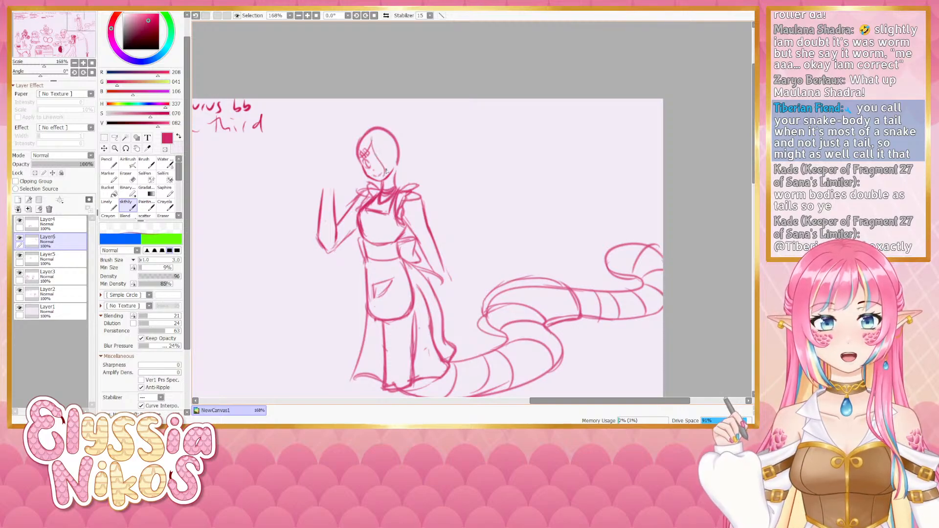
Draw a long fringe sweeping over the right half of the face and side hair curving down to the neck
key("ctrl+z")
mouse_move(373, 139)
left_mouse_down()
mouse_move(379, 168)
mouse_move(375, 132)
mouse_move(385, 174)
left_mouse_up()
key("ctrl+z")
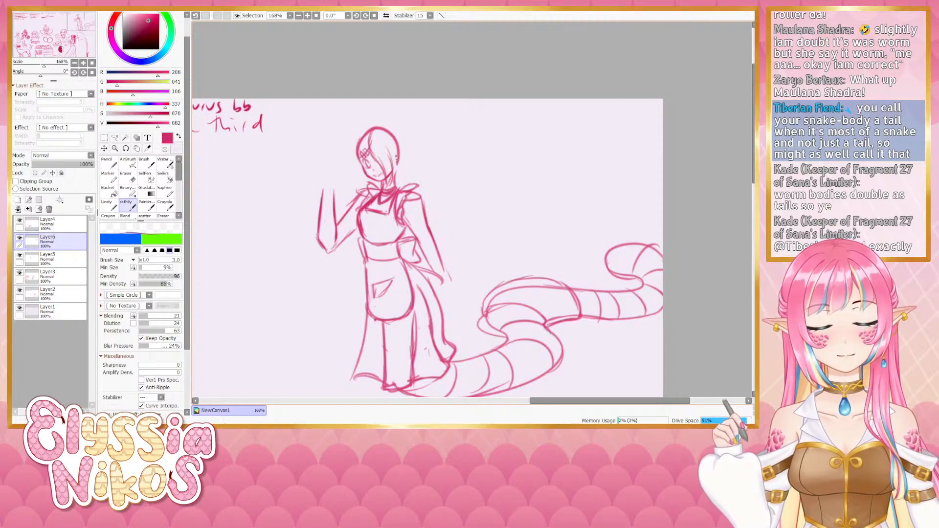
mouse_move(396, 142)
left_mouse_down()
mouse_move(402, 175)
mouse_move(394, 179)
left_mouse_up()
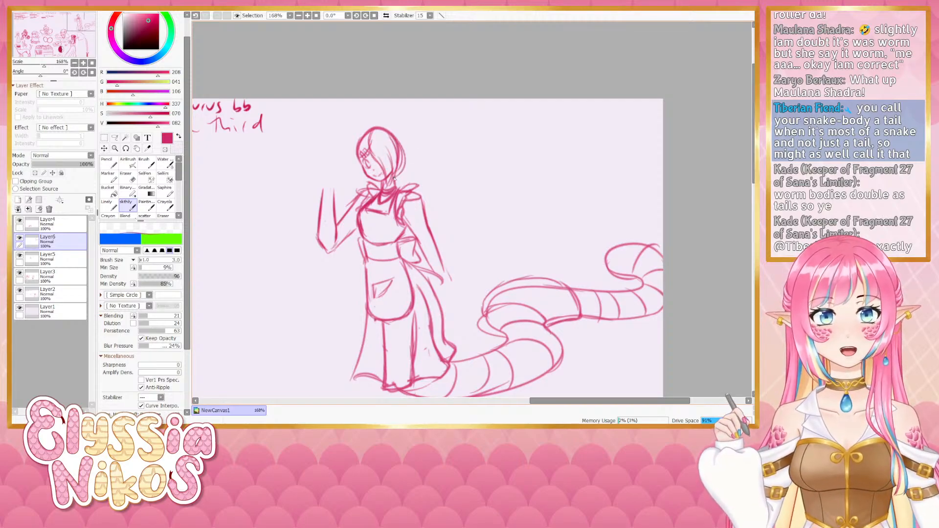
left_click_drag(405, 144, 397, 179)
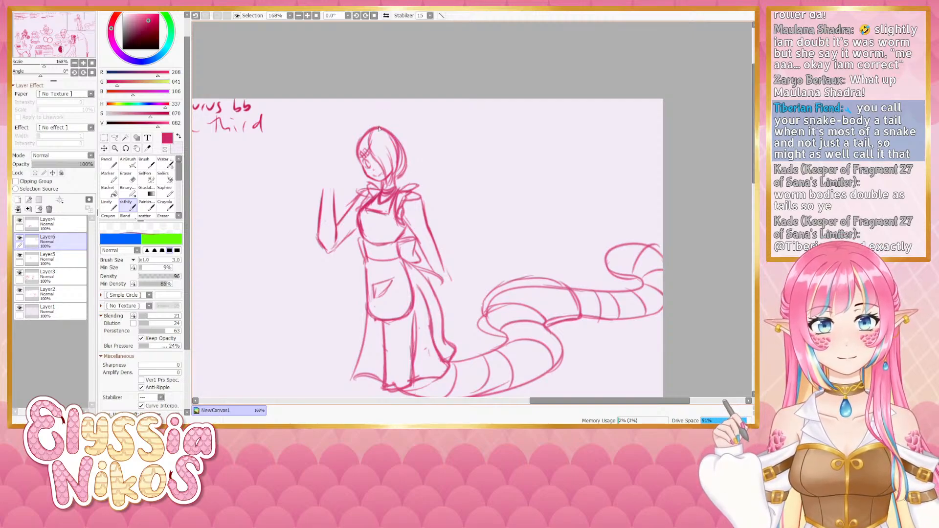
Draw a raised hair crown above the head and erase the old skull outline beneath the hair
key("ctrl+z")
mouse_move(376, 127)
left_mouse_down()
mouse_move(404, 141)
mouse_move(390, 127)
mouse_move(404, 142)
mouse_move(371, 133)
mouse_move(391, 126)
left_mouse_up()
key("ctrl+z")
key("ctrl+z")
key("e")
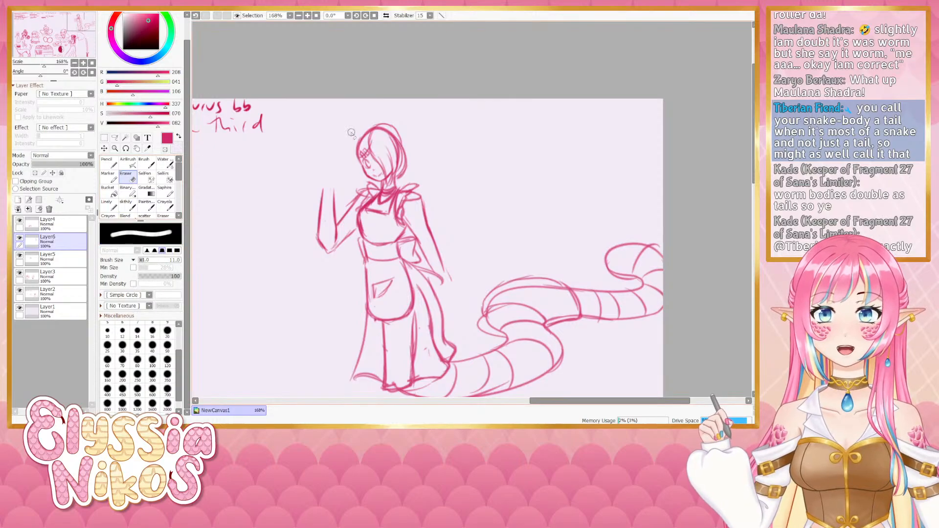
mouse_move(368, 132)
left_mouse_down()
mouse_move(361, 143)
mouse_move(390, 129)
mouse_move(402, 165)
left_mouse_up()
left_click(132, 206)
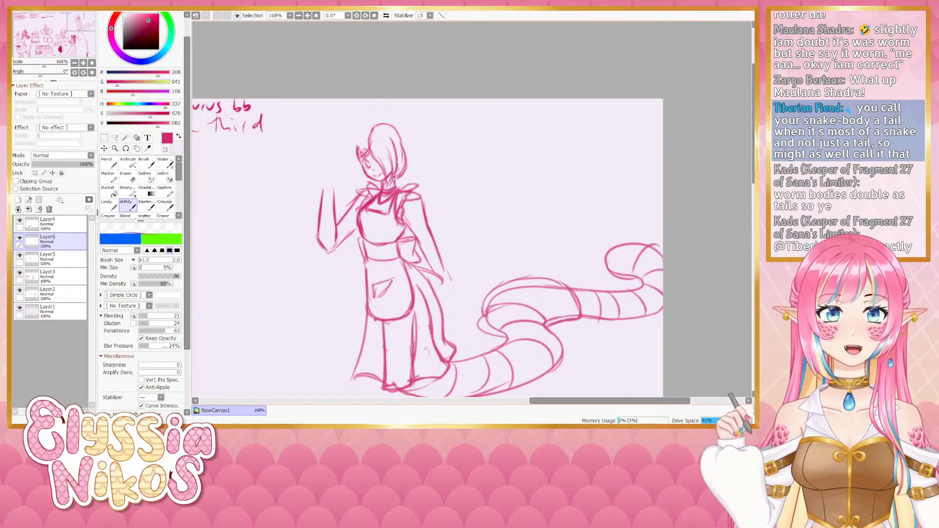
Sketch a rounded bob of hair strands around both sides of the head down to the neck
left_click_drag(400, 147, 396, 177)
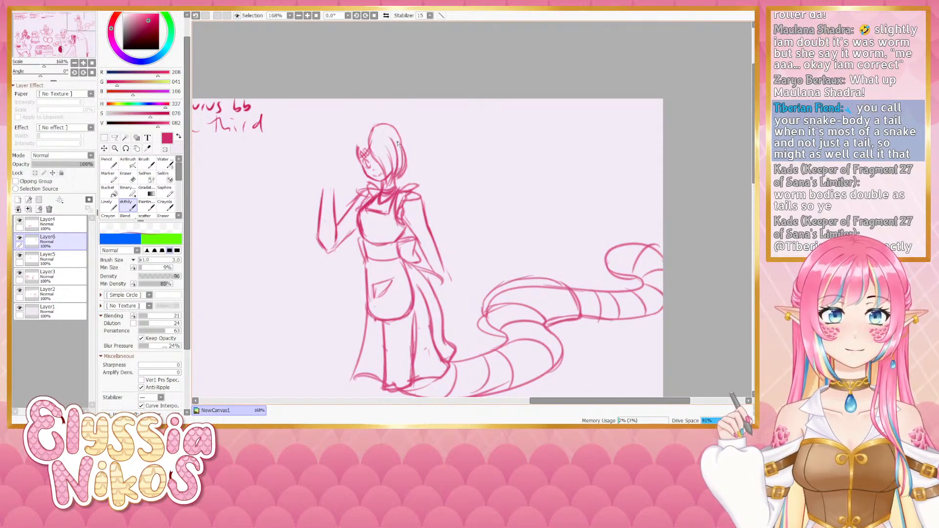
left_click_drag(397, 132, 409, 171)
key("ctrl+z")
mouse_move(400, 133)
left_mouse_down()
mouse_move(415, 179)
mouse_move(405, 177)
left_mouse_up()
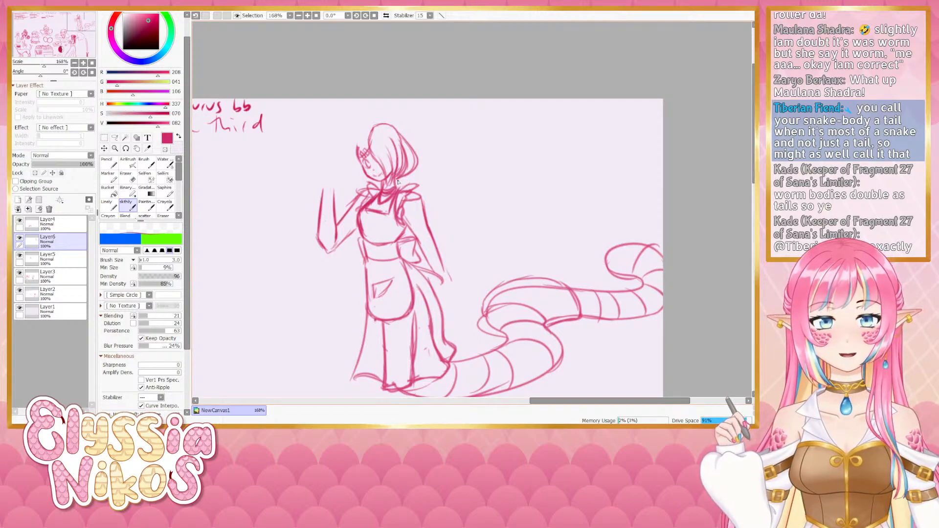
mouse_move(391, 127)
left_mouse_down()
mouse_move(360, 143)
mouse_move(363, 132)
mouse_move(352, 150)
mouse_move(358, 177)
mouse_move(381, 190)
left_mouse_up()
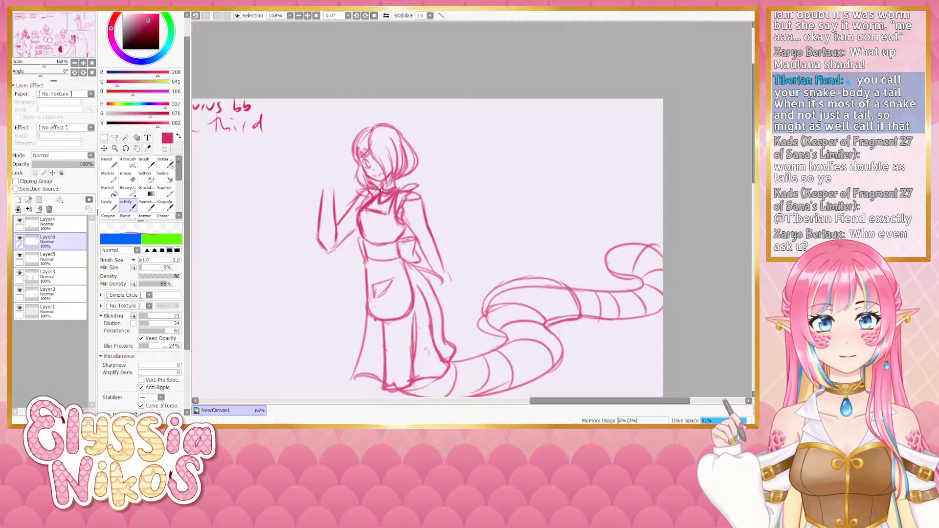
Add gathered hair strands at both sides of the neck above the collar with a size 4 brush
key("bracketright")
key("bracketright")
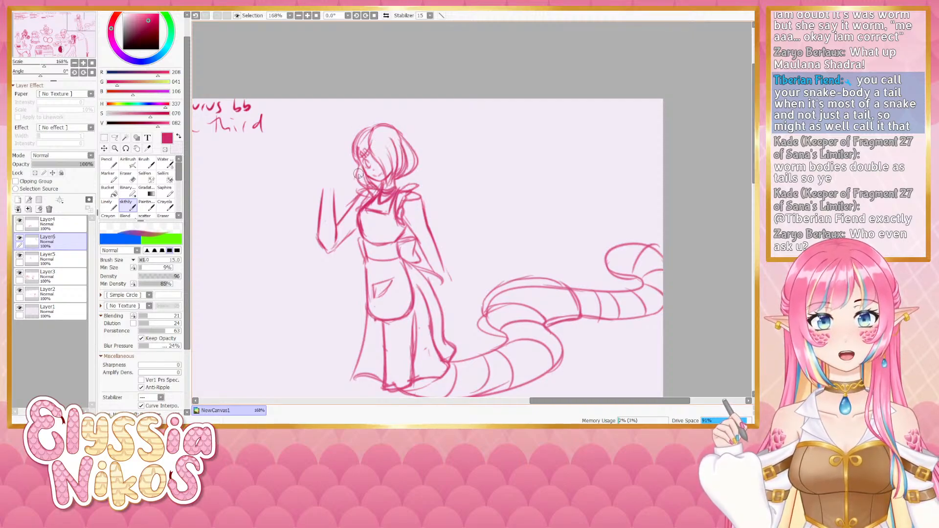
left_click_drag(364, 186, 375, 192)
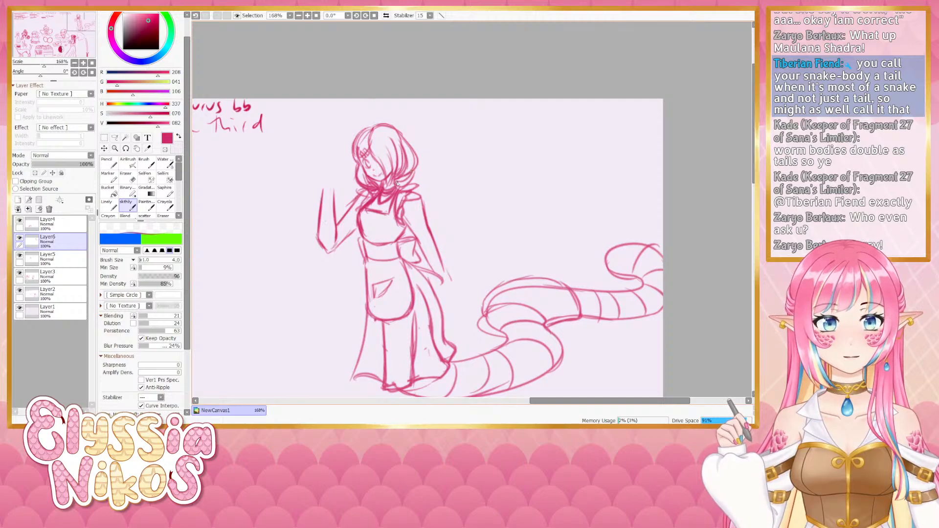
key("ctrl+z")
mouse_move(411, 173)
left_mouse_down()
mouse_move(395, 184)
mouse_move(411, 178)
left_mouse_up()
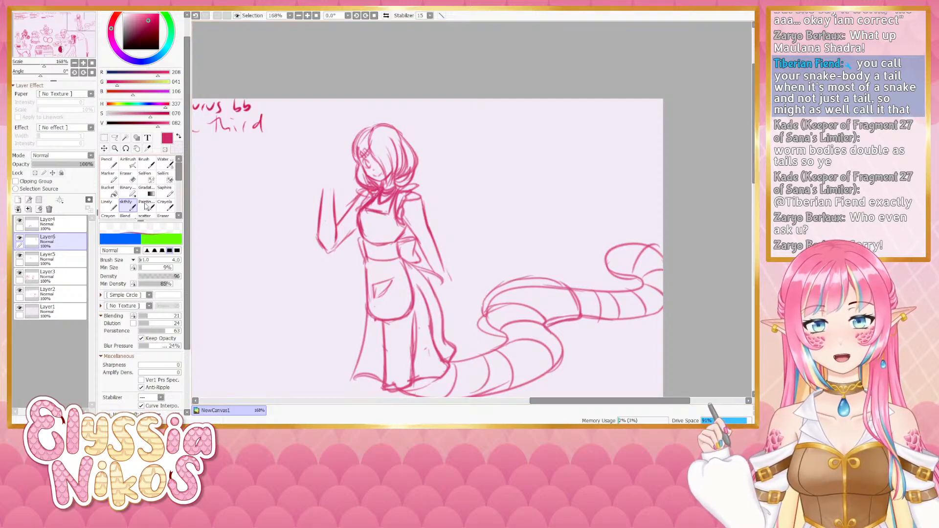
Erase part of the neckline at the chest and sketch curled strands hanging over the bodice
key("e")
left_click_drag(362, 196, 369, 215)
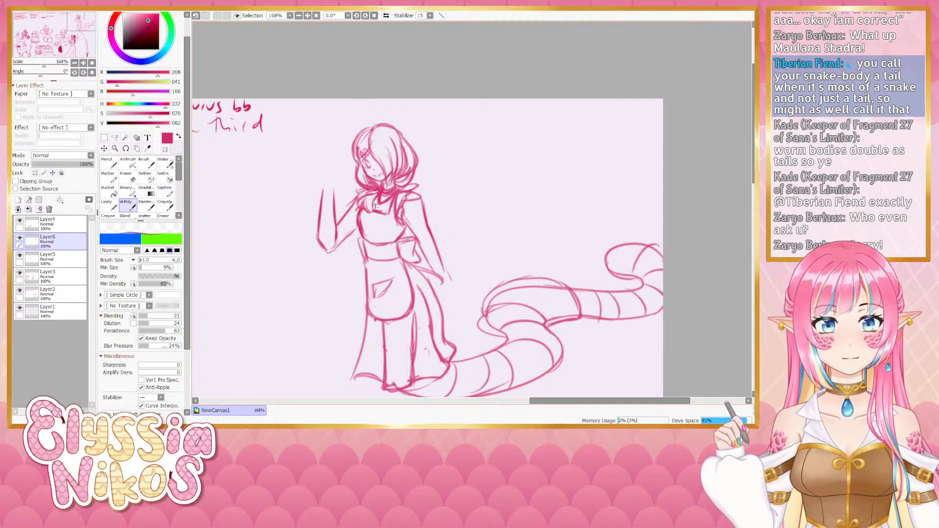
mouse_move(369, 214)
left_mouse_down()
mouse_move(376, 225)
mouse_move(366, 212)
left_mouse_up()
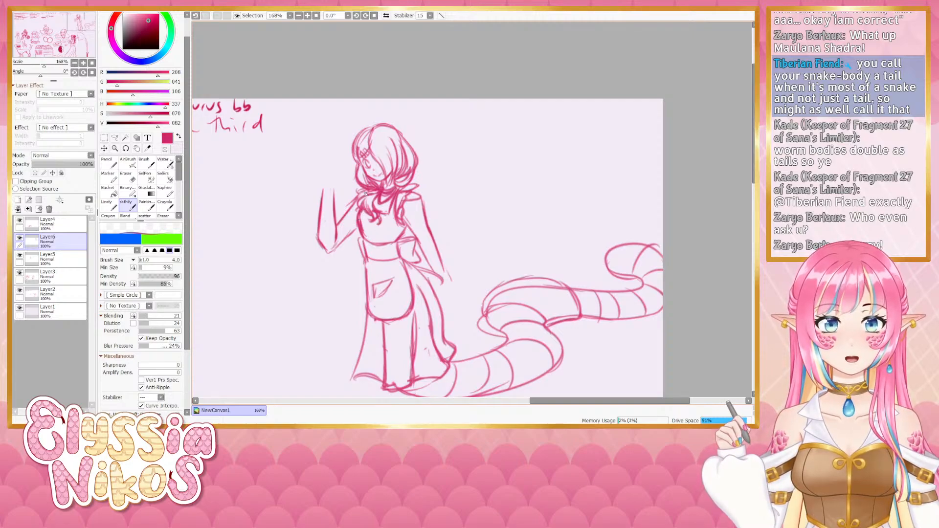
Erase stray sketch lines around the elbow of the character's raised arm, reducing the eraser to size 5
mouse_move(361, 200)
left_mouse_down()
mouse_move(355, 228)
mouse_move(338, 245)
mouse_move(321, 222)
mouse_move(332, 250)
mouse_move(346, 237)
mouse_move(297, 233)
left_mouse_up()
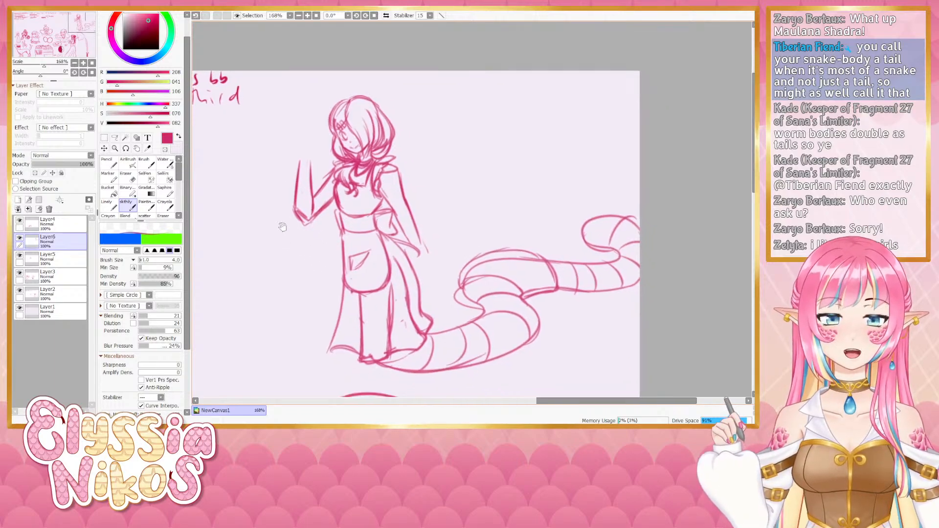
left_click(74, 63)
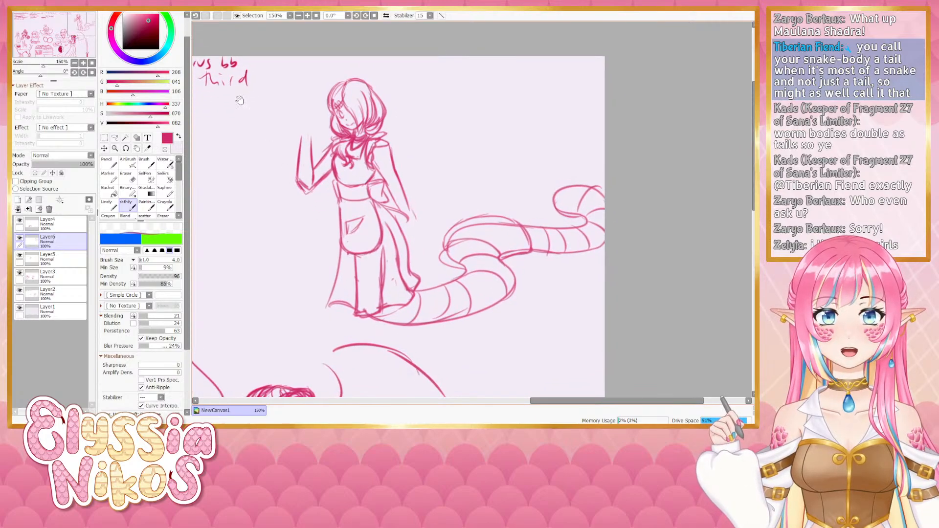
left_click(128, 177)
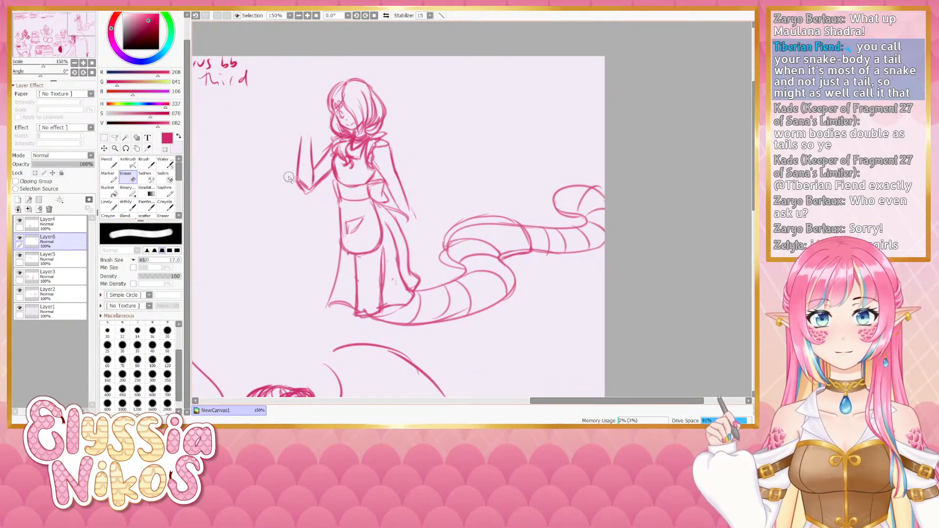
key("ctrl+z")
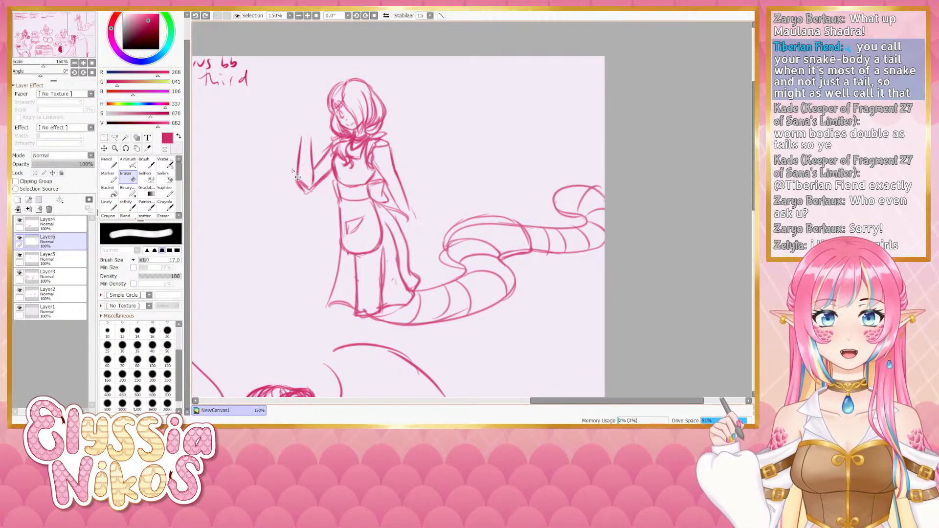
key("bracketleft")
key("bracketleft")
key("bracketleft")
key("bracketleft")
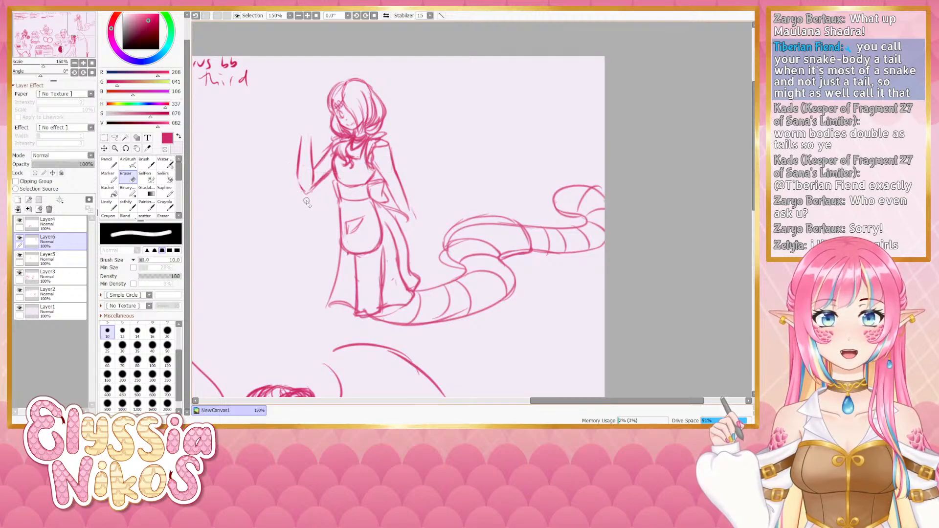
key("bracketleft")
key("bracketleft")
key("bracketleft")
key("bracketleft")
key("bracketleft")
key("bracketleft")
key("bracketleft")
key("bracketleft")
key("bracketleft")
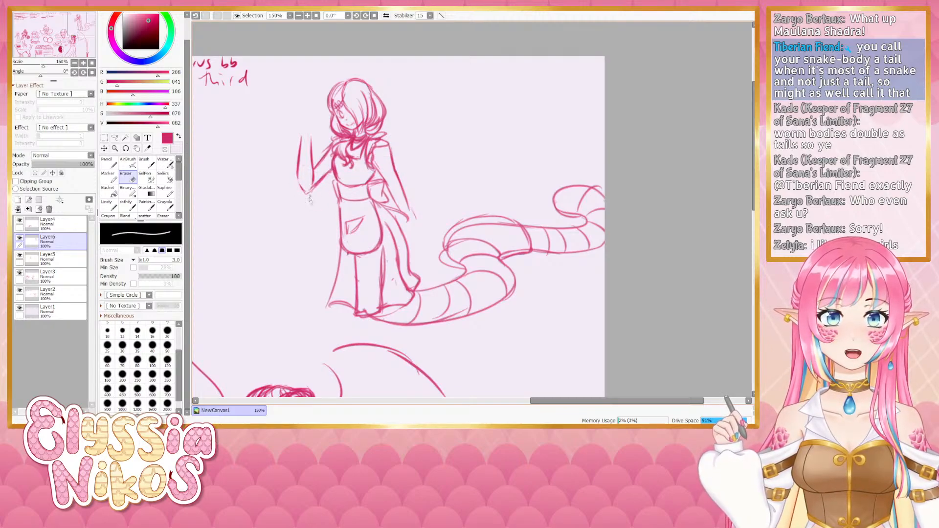
Select the raised arm with a freeform lasso, scale it down slightly and move it closer to the body
key("l")
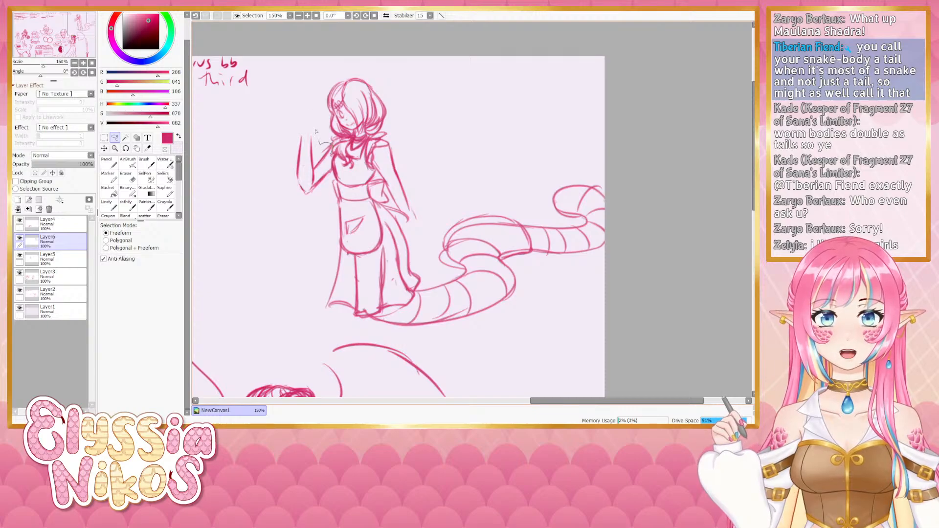
mouse_move(315, 131)
left_mouse_down()
mouse_move(280, 169)
mouse_move(316, 200)
mouse_move(335, 168)
left_mouse_up()
key("ctrl+t")
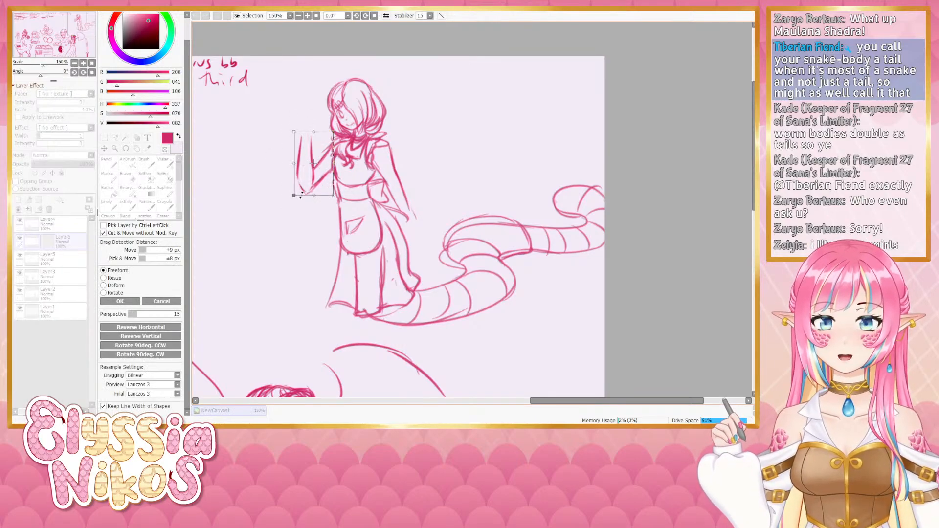
left_click_drag(300, 195, 300, 189)
left_click_drag(322, 159, 324, 160)
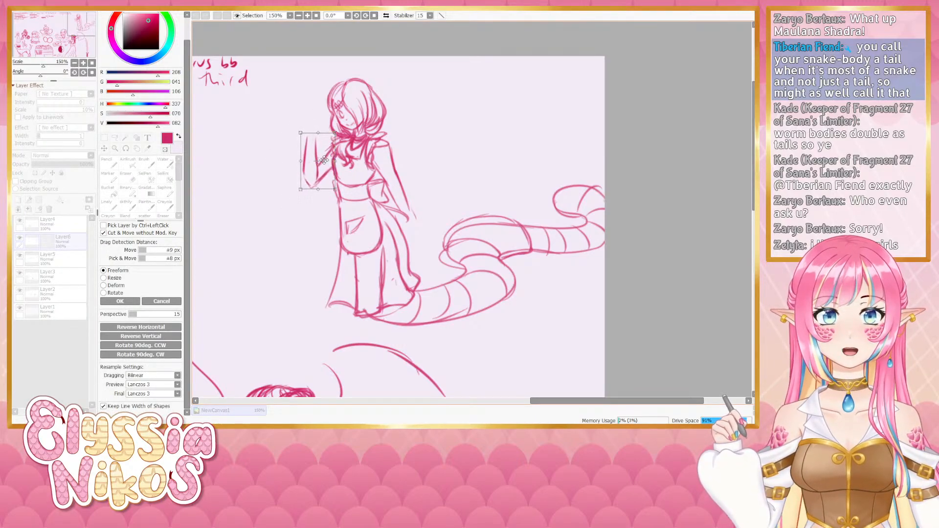
left_click(120, 301)
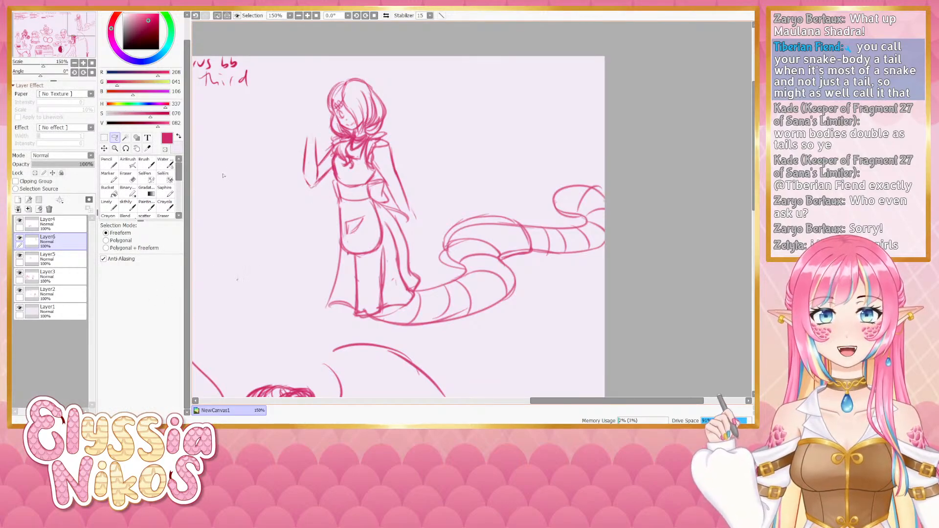
Redraw the outlines of the lowered arm from the shoulder towards the wrist with the size 4 sketch brush
key("b")
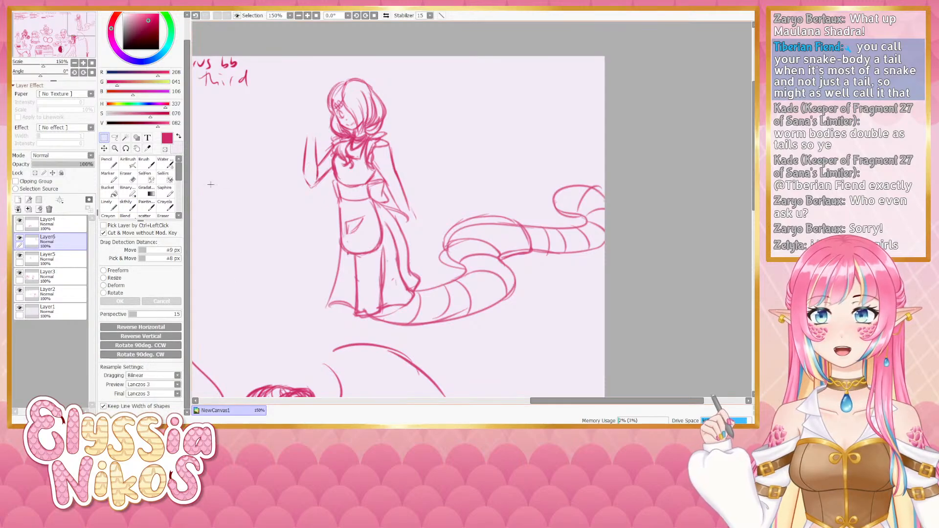
left_click_drag(382, 142, 410, 206)
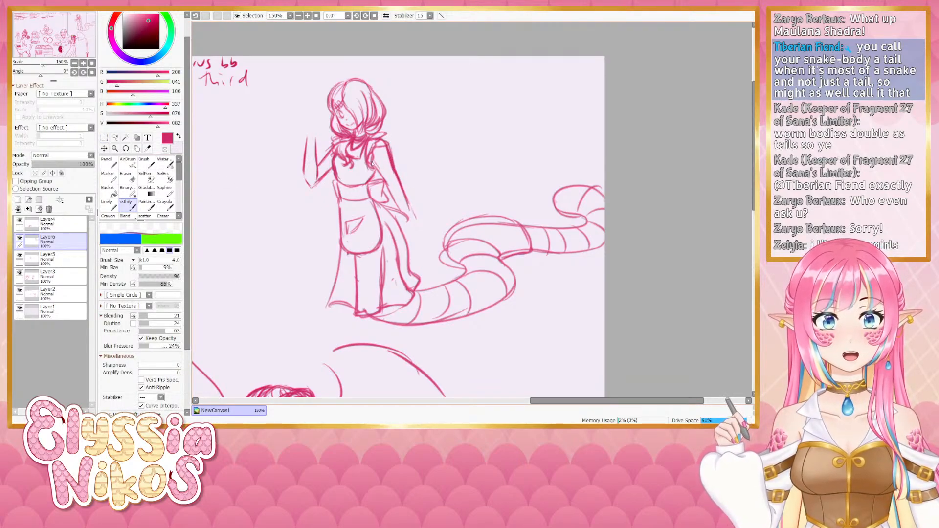
left_click_drag(374, 167, 408, 209)
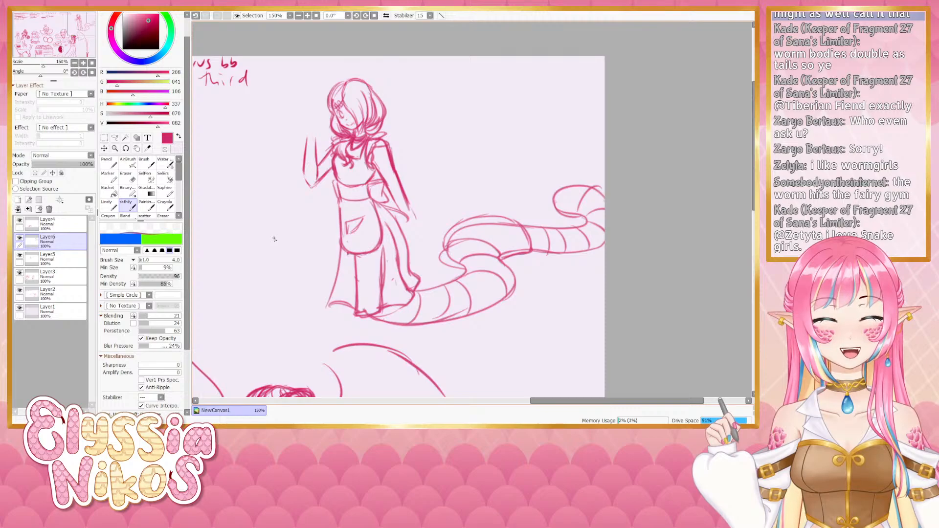
Erase the cross lines on the tail's middle coil and retrace its upper outline with a size 6 brush
key("e")
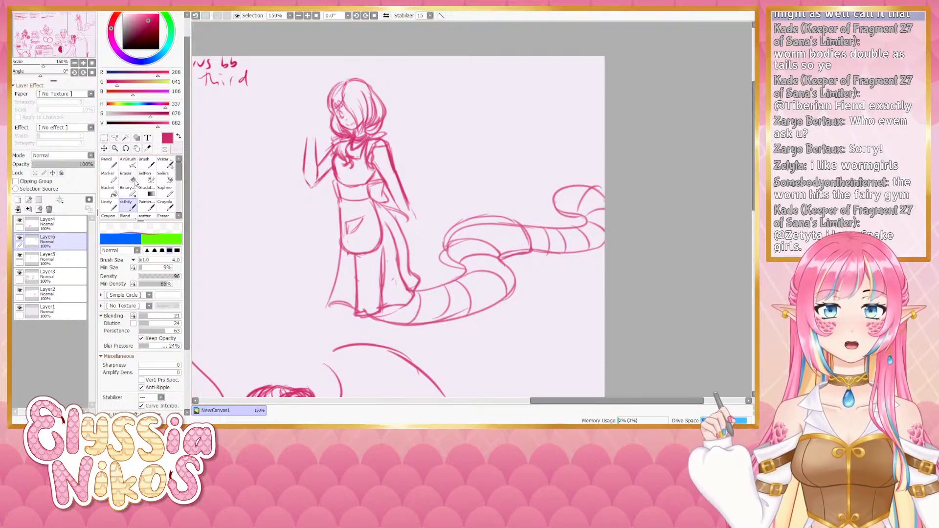
mouse_move(557, 221)
left_mouse_down()
mouse_move(464, 225)
mouse_move(512, 230)
mouse_move(513, 240)
left_mouse_up()
key("e")
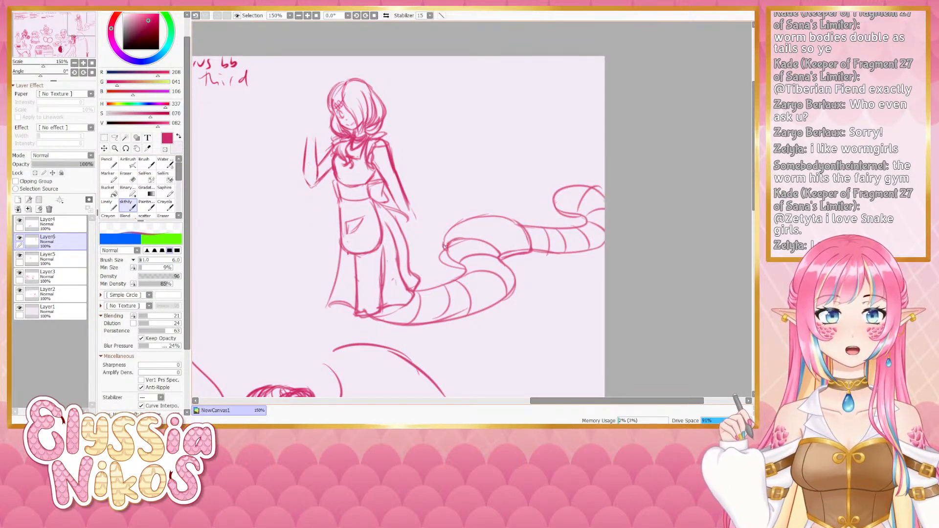
mouse_move(445, 247)
left_mouse_down()
mouse_move(491, 215)
mouse_move(527, 229)
left_mouse_up()
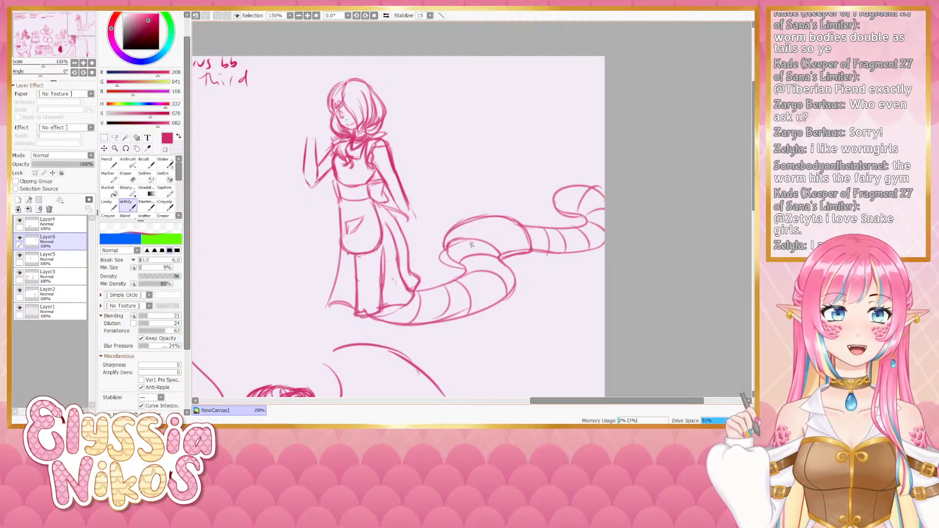
Strengthen the lowered arm's lines down to the wrist and erase the excess along its outer edge with a size 10 eraser
left_click_drag(403, 192, 411, 217)
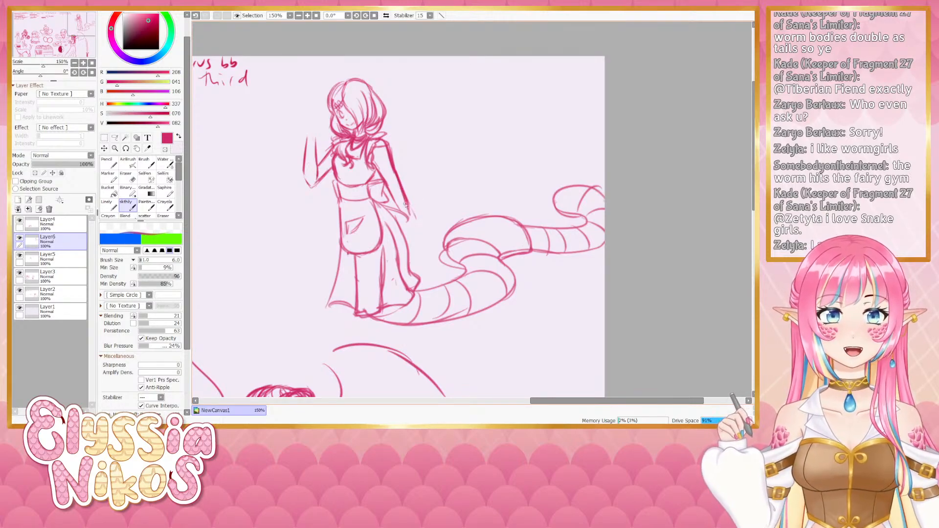
mouse_move(394, 172)
left_mouse_down()
mouse_move(415, 218)
mouse_move(405, 220)
left_mouse_up()
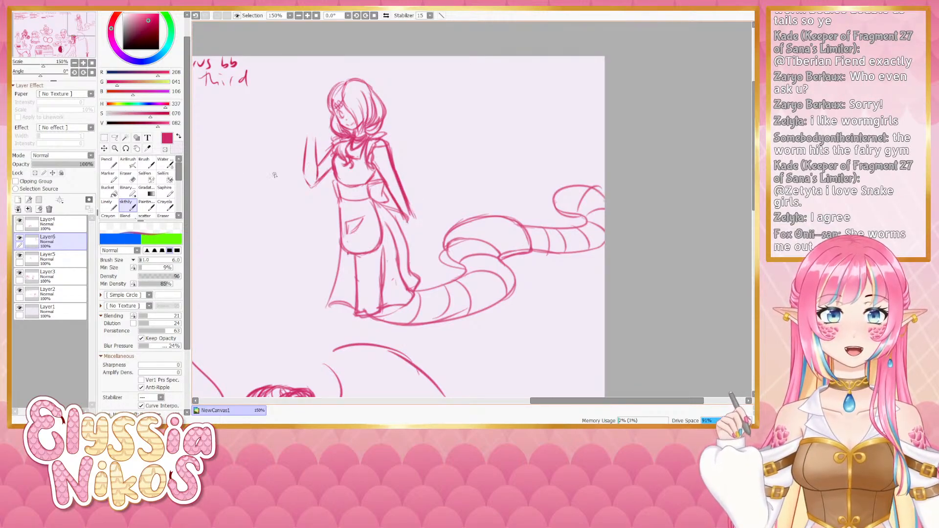
key("e")
left_click_drag(388, 141, 404, 177)
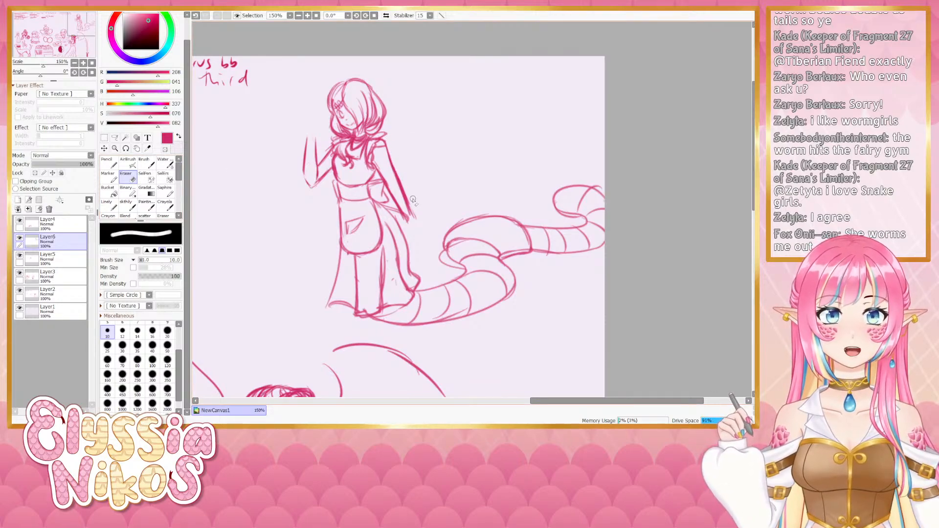
key("e")
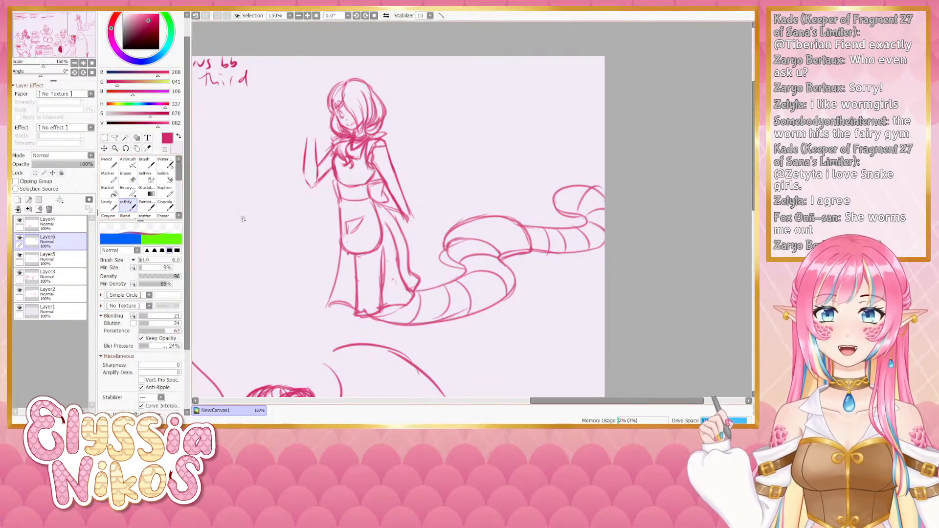
Sketch a hand with fingers on the lowered arm and clean up its wrist lines with a size 6 eraser
mouse_move(403, 206)
left_mouse_down()
mouse_move(407, 222)
mouse_move(408, 210)
mouse_move(418, 243)
left_mouse_up()
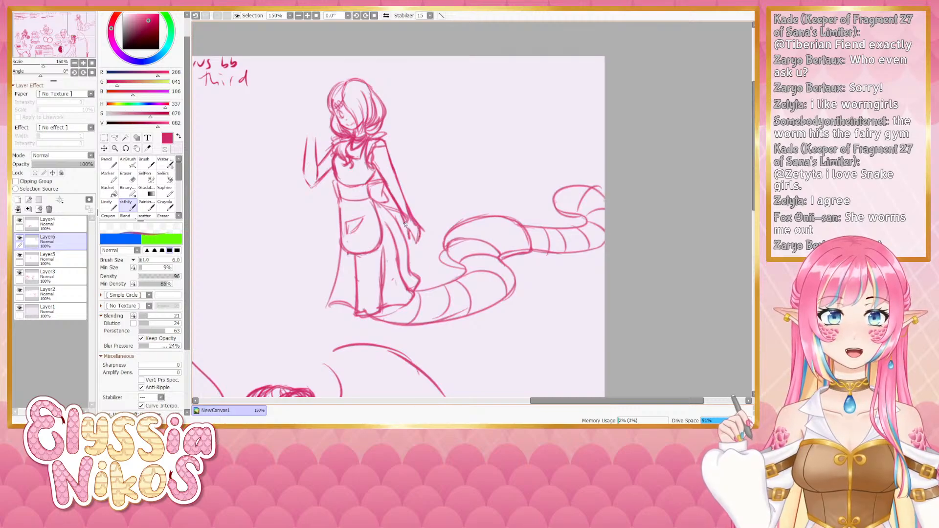
left_click(129, 193)
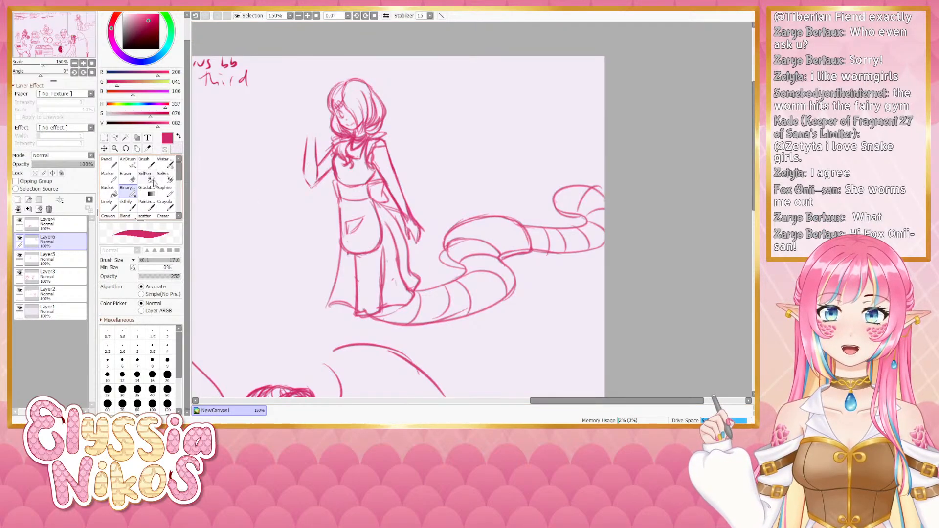
left_click(128, 177)
left_click_drag(398, 201, 424, 233)
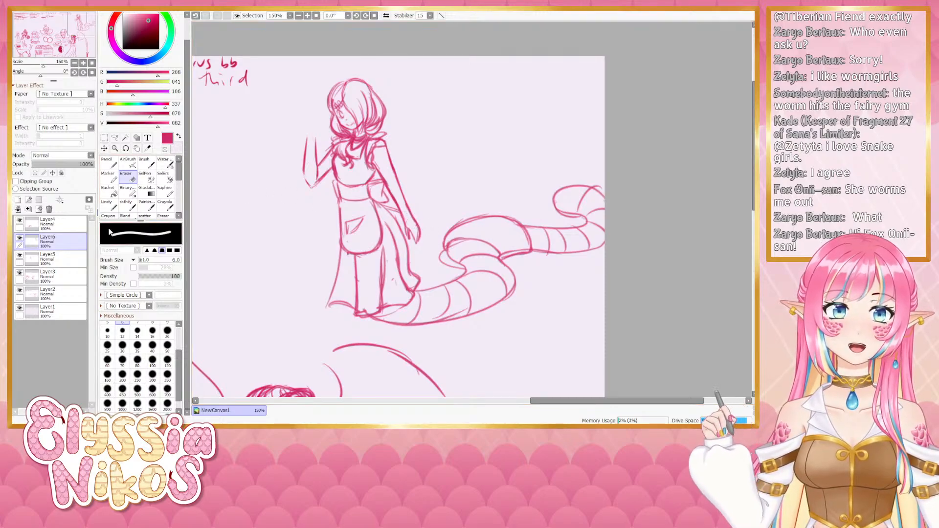
left_click(127, 205)
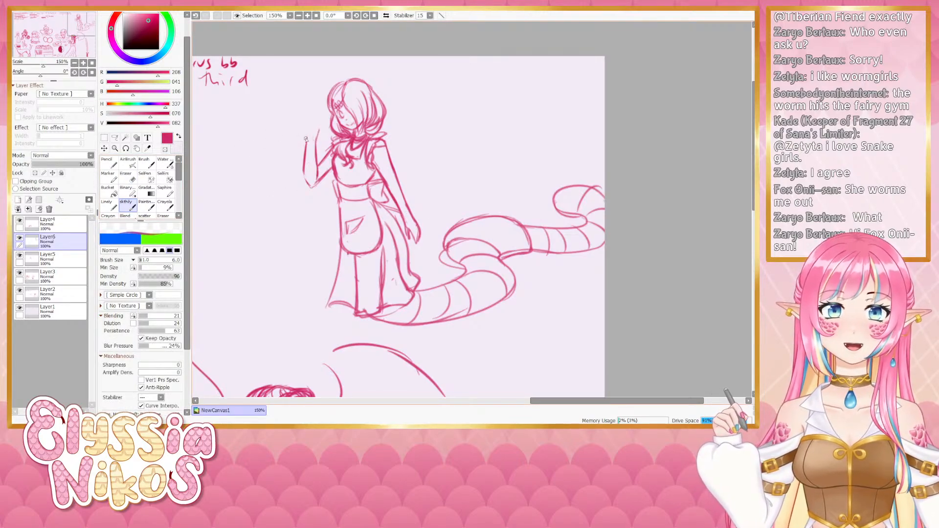
mouse_move(307, 144)
left_mouse_down()
mouse_move(305, 126)
mouse_move(318, 123)
left_mouse_up()
key("ctrl+z")
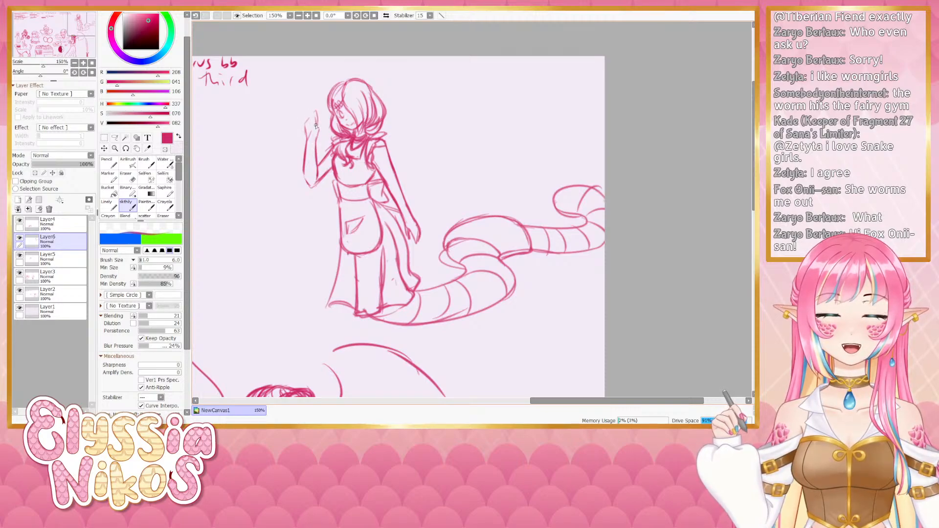
key("ctrl+z")
key("ctrl+z")
key("ctrl+z")
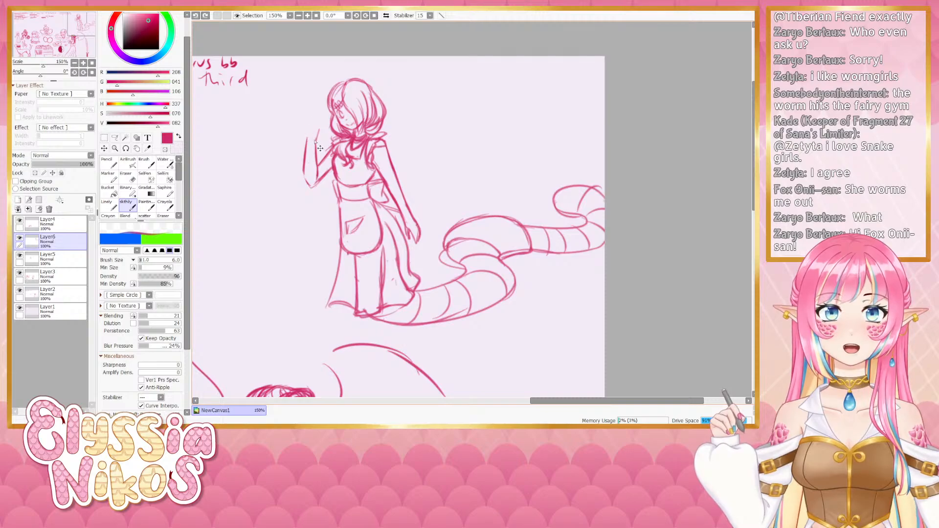
key("ctrl+z")
Sketch a hand at the end of the raised arm with a thin upright handle running through it
mouse_move(307, 141)
left_mouse_down()
mouse_move(294, 119)
mouse_move(316, 139)
mouse_move(303, 115)
mouse_move(308, 142)
left_mouse_up()
key("ctrl+z")
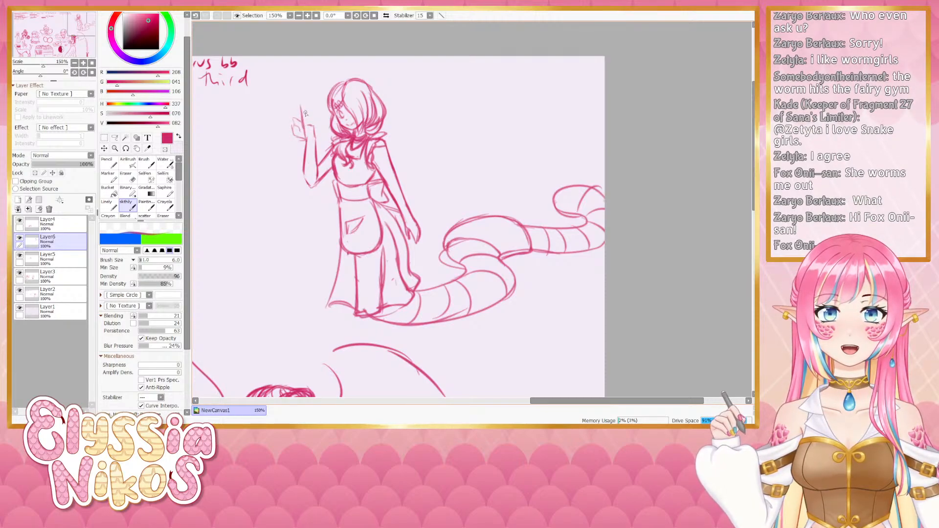
left_click_drag(305, 106, 309, 142)
Draw a fan of feather-duster plumes on top of the handle and close the raised hand's fingers around it
left_click_drag(311, 105, 320, 76)
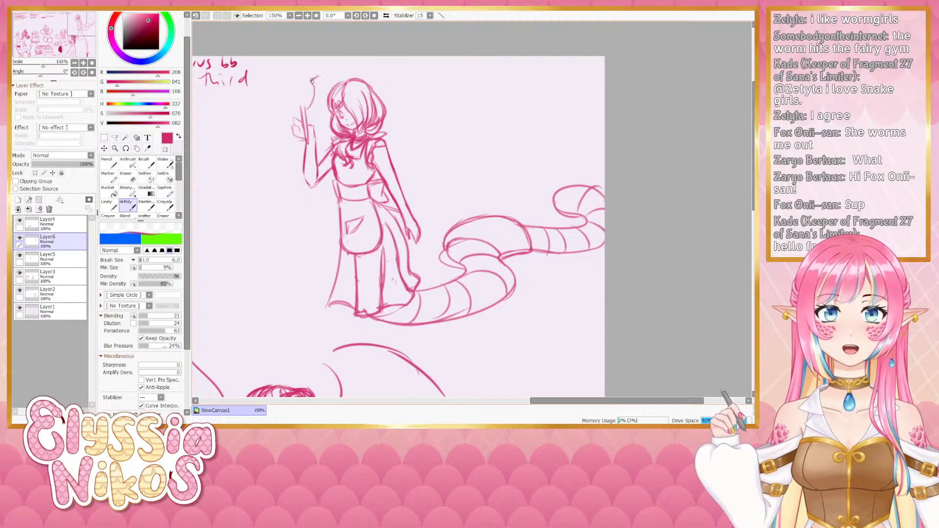
key("ctrl+z")
key("ctrl+z")
mouse_move(303, 109)
left_mouse_down()
mouse_move(325, 81)
mouse_move(302, 105)
mouse_move(323, 79)
mouse_move(297, 102)
mouse_move(308, 77)
mouse_move(302, 103)
mouse_move(300, 75)
mouse_move(298, 95)
mouse_move(290, 77)
mouse_move(288, 87)
mouse_move(296, 99)
mouse_move(282, 87)
mouse_move(291, 97)
mouse_move(287, 78)
mouse_move(294, 102)
left_mouse_up()
key("ctrl+z")
key("ctrl+z")
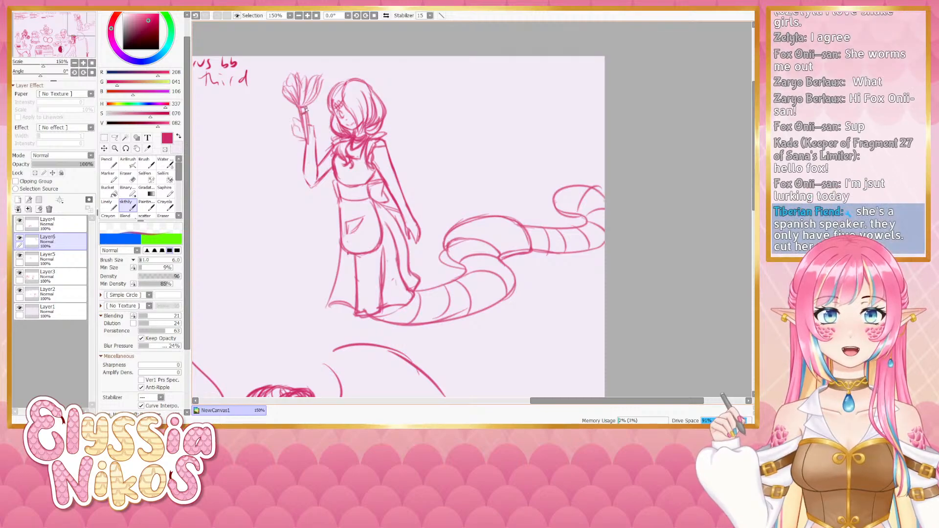
mouse_move(307, 116)
left_mouse_down()
mouse_move(309, 139)
mouse_move(295, 125)
mouse_move(314, 117)
mouse_move(300, 141)
mouse_move(294, 136)
mouse_move(316, 132)
mouse_move(301, 157)
left_mouse_up()
key("ctrl+z")
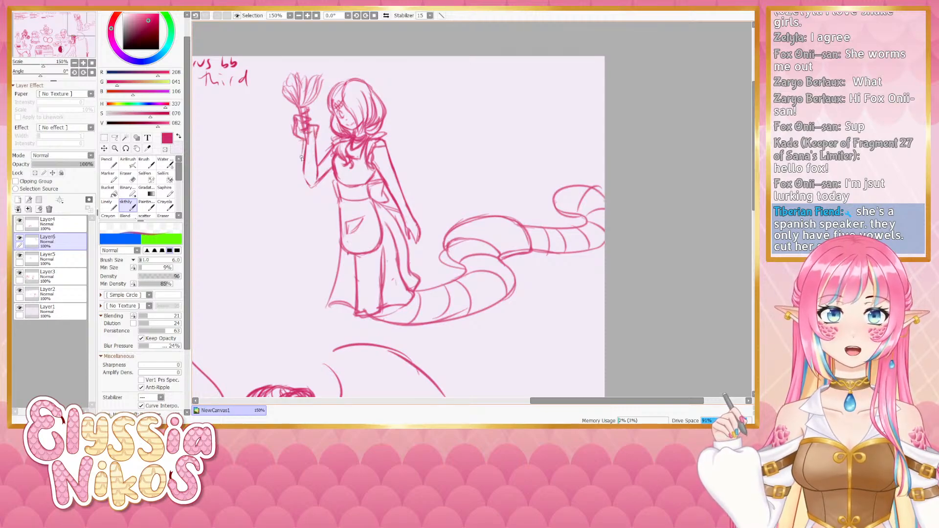
Go over the lowered arm again with heavier strokes along its outer and inner edges, using the size 6 brush
scroll(394, 243, "down", 1)
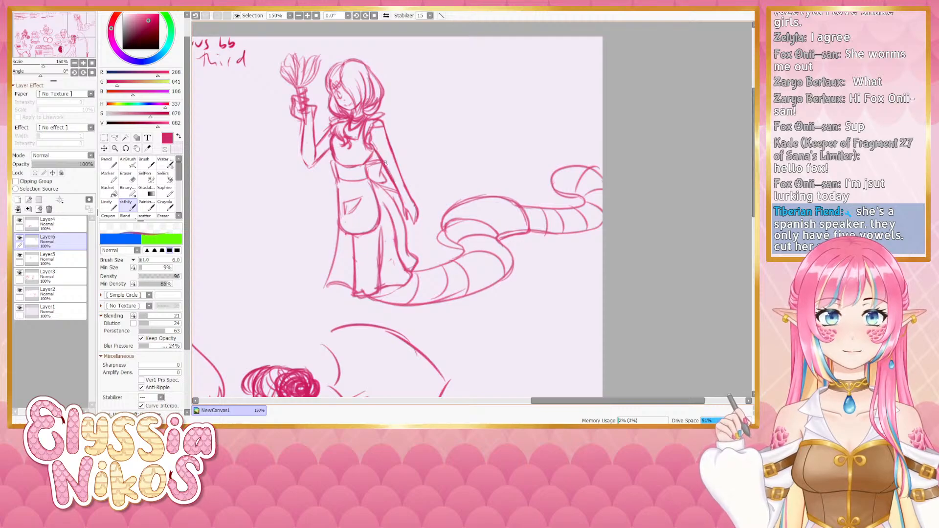
key("e")
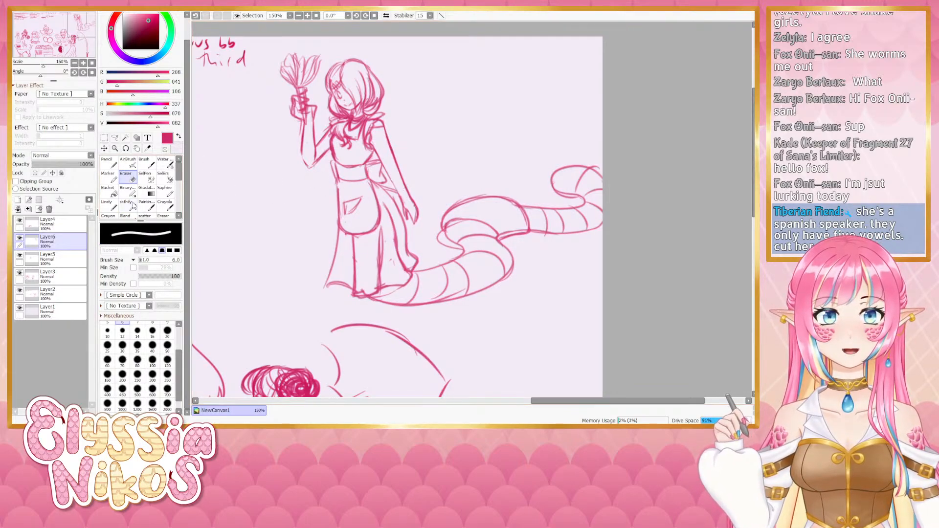
key("b")
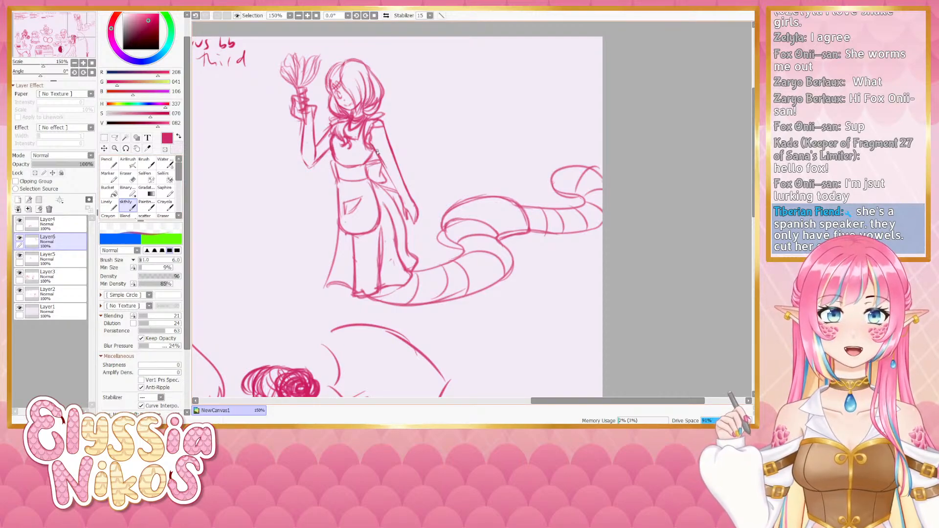
left_click_drag(388, 141, 407, 190)
key("ctrl+z")
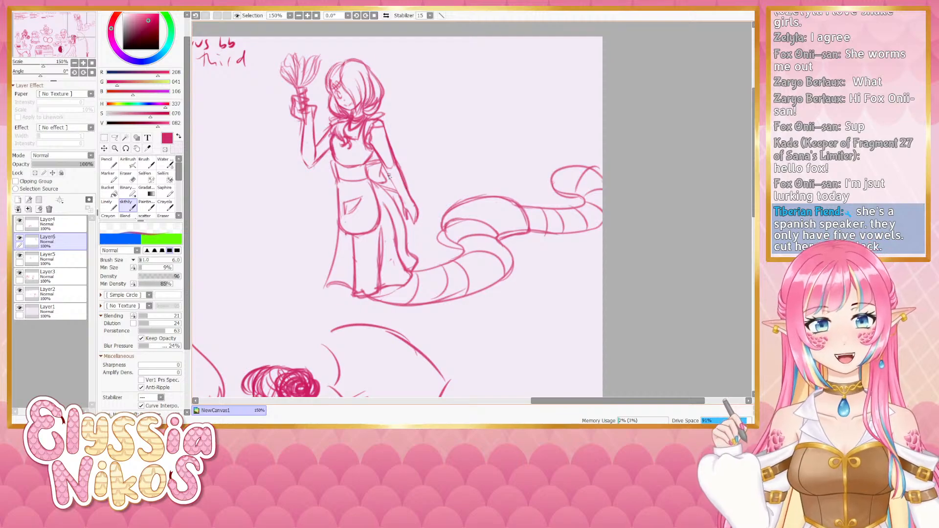
left_click_drag(382, 161, 404, 202)
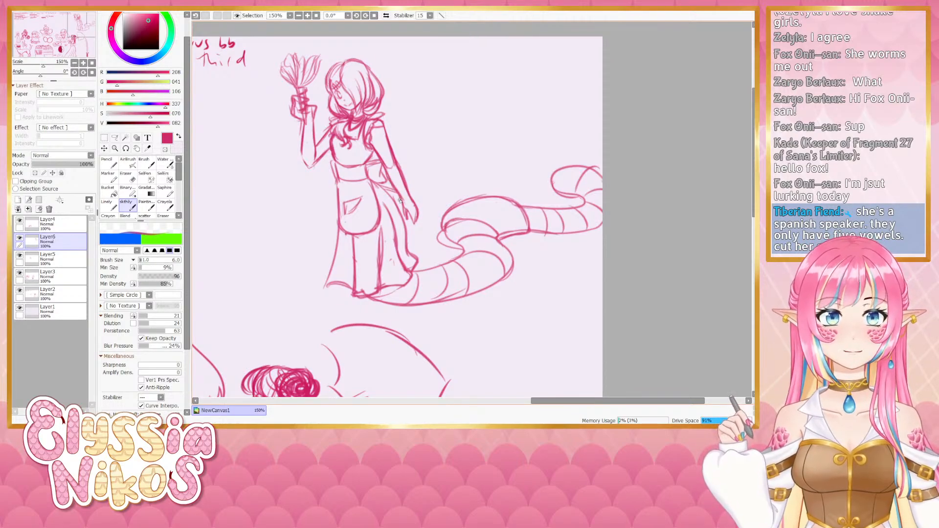
Clean up the lowered arm with the size 6 eraser and redraw its forearm edge and the fingers of the lowered hand
key("e")
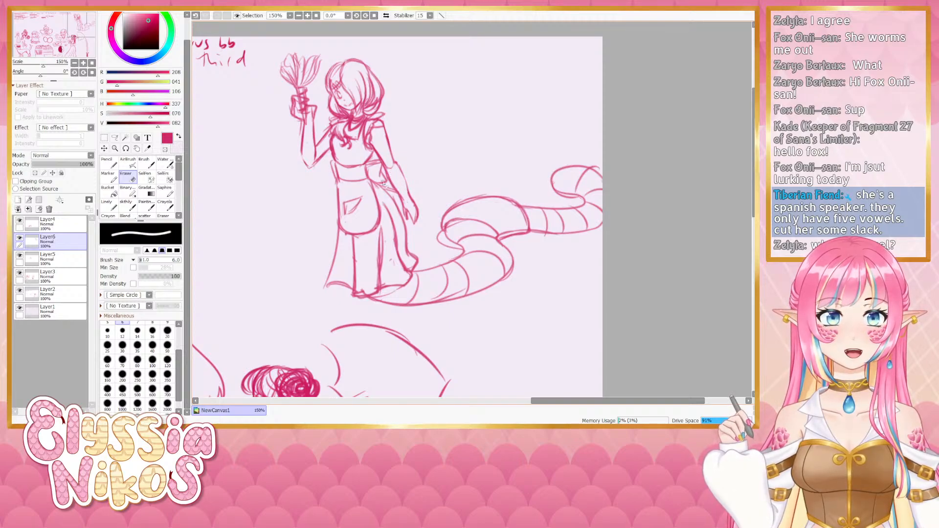
left_click(126, 199)
left_click_drag(390, 141, 410, 194)
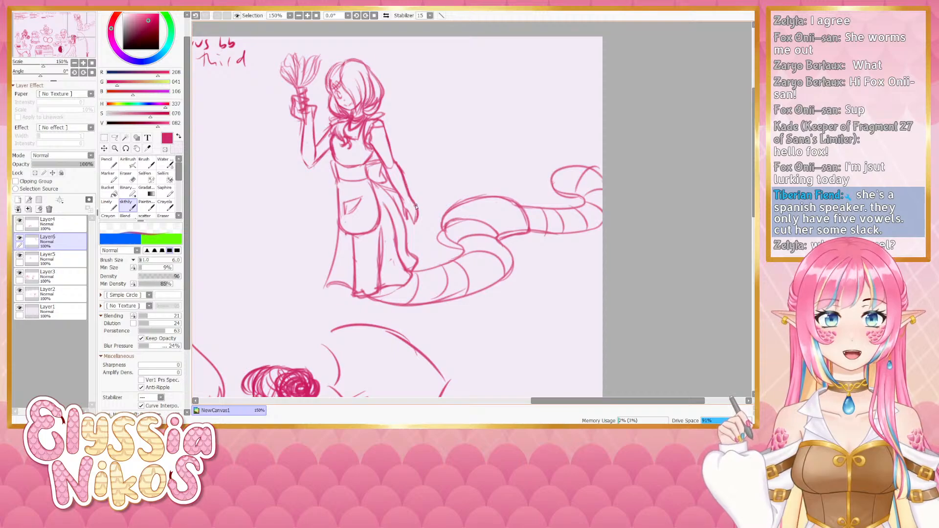
key("e")
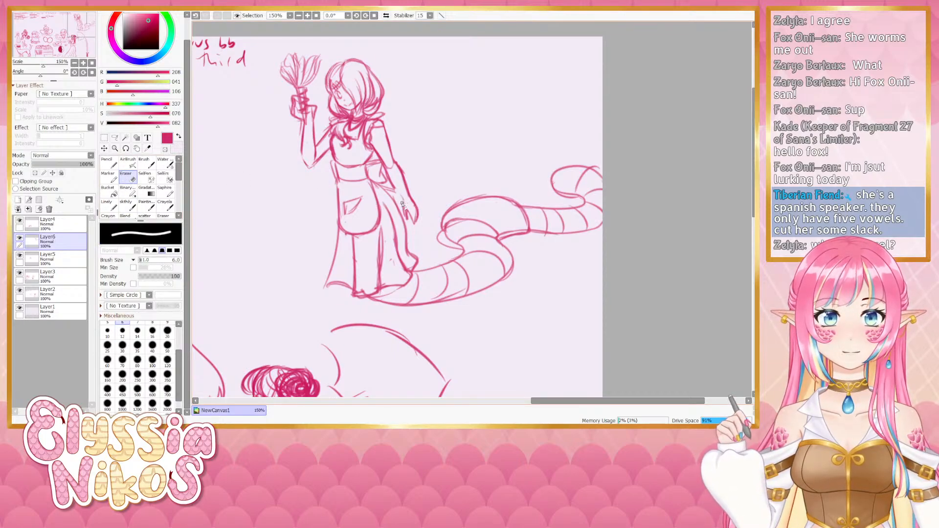
key("e")
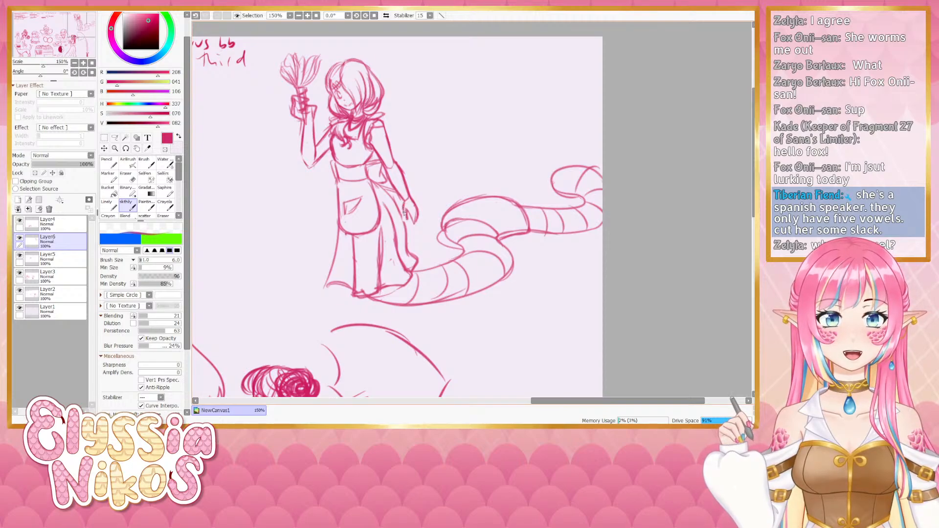
mouse_move(415, 205)
left_mouse_down()
mouse_move(419, 223)
mouse_move(412, 219)
left_mouse_up()
mouse_move(413, 221)
left_mouse_down()
mouse_move(417, 229)
mouse_move(420, 215)
left_mouse_up()
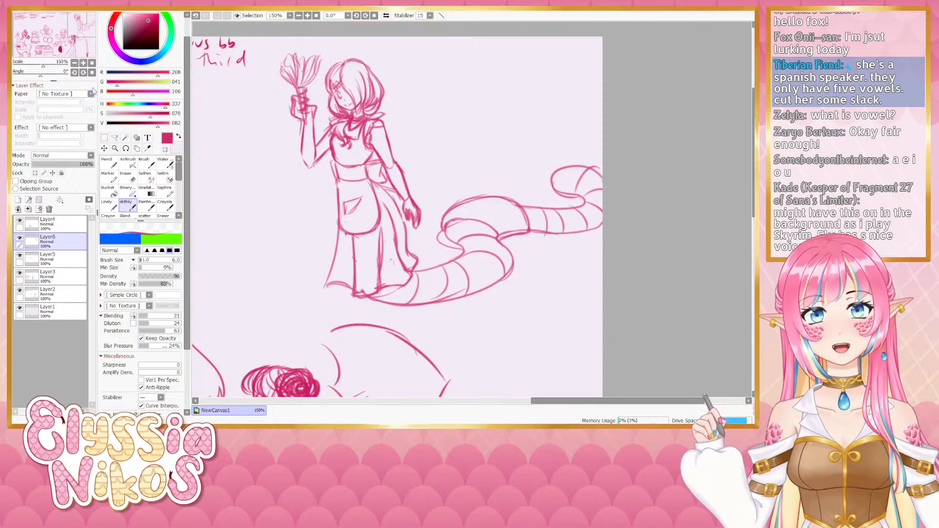
Strike out "Half worm broom maid" in the request list on Layer2 using the size 15 brush
left_click(74, 62)
left_click(75, 63)
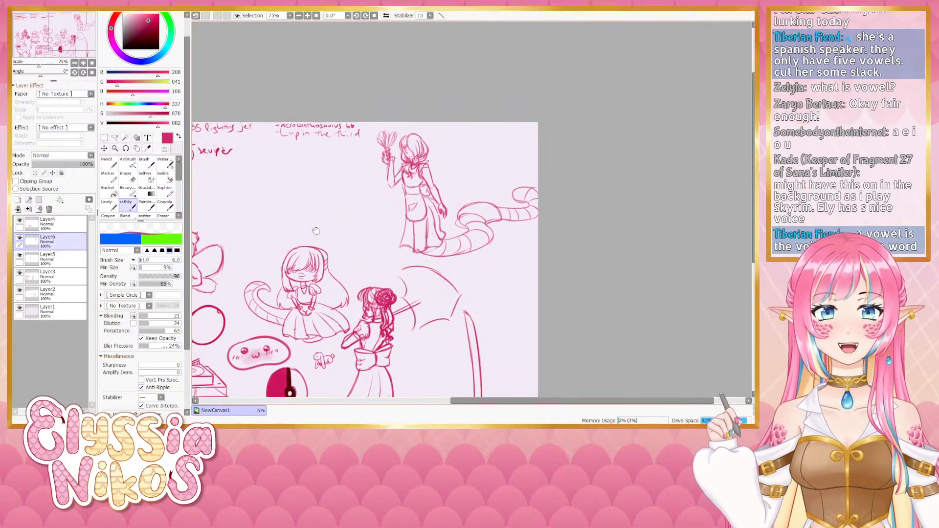
left_click_drag(260, 206, 388, 212)
left_click(106, 205)
left_click_drag(302, 225, 338, 219)
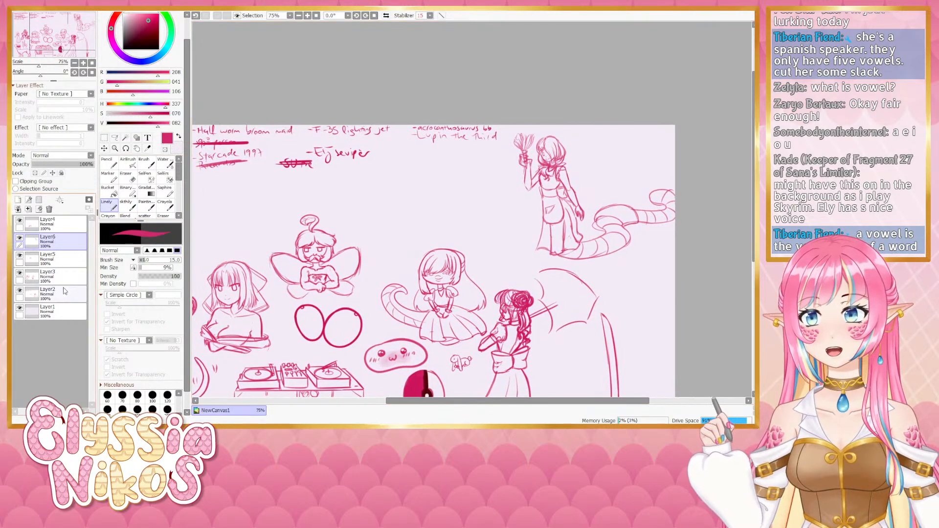
left_click_drag(274, 196, 330, 191)
mouse_move(276, 157)
left_mouse_down()
mouse_move(374, 156)
mouse_move(344, 183)
left_mouse_up()
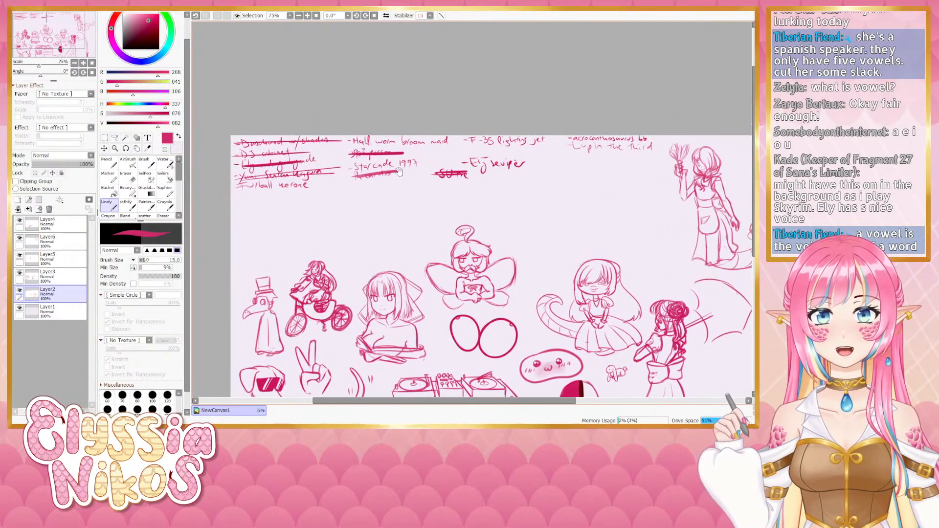
left_click_drag(353, 139, 452, 138)
key("ctrl+z")
left_click_drag(357, 140, 460, 142)
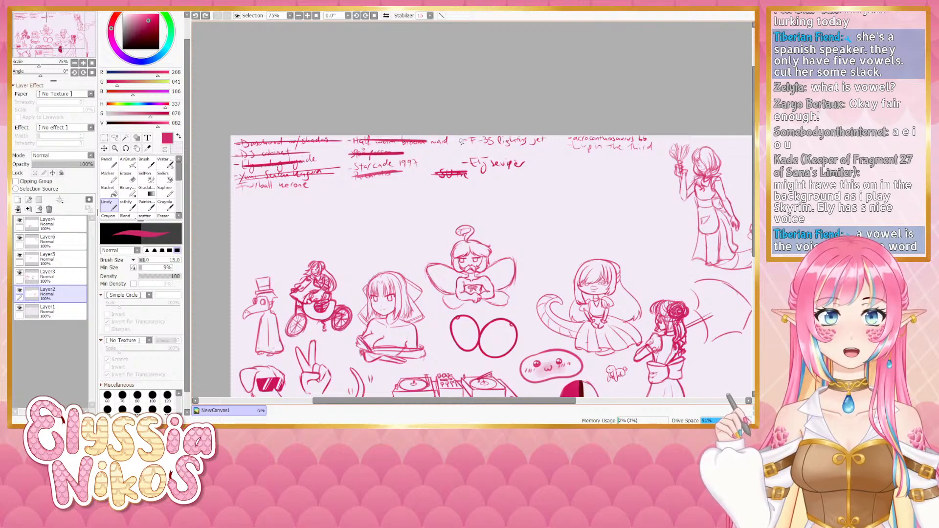
Paste the F-35 reference photo, shrink it to about a fifth of the canvas width and place it over the request list's lower left
mouse_move(433, 187)
left_mouse_down()
mouse_move(378, 187)
mouse_move(397, 179)
left_mouse_up()
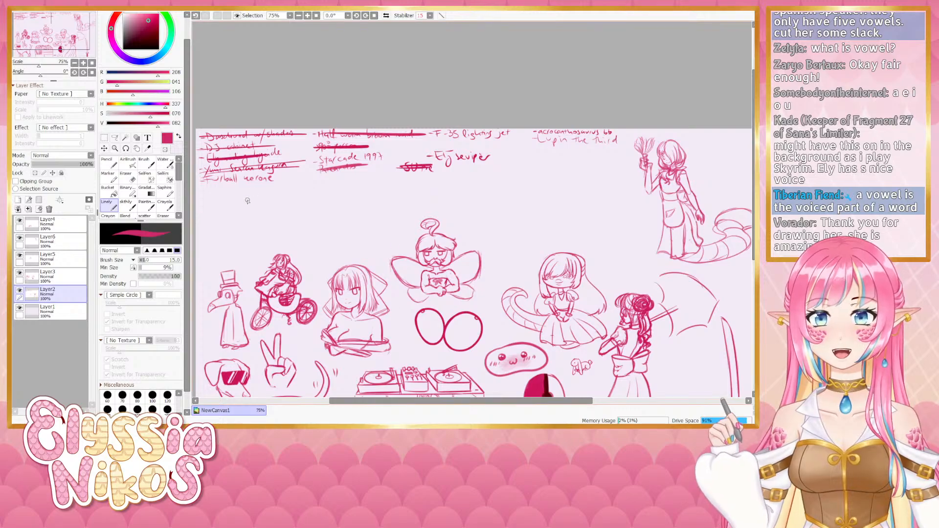
key("ctrl+v")
key("ctrl+t")
scroll(597, 264, "down", 3)
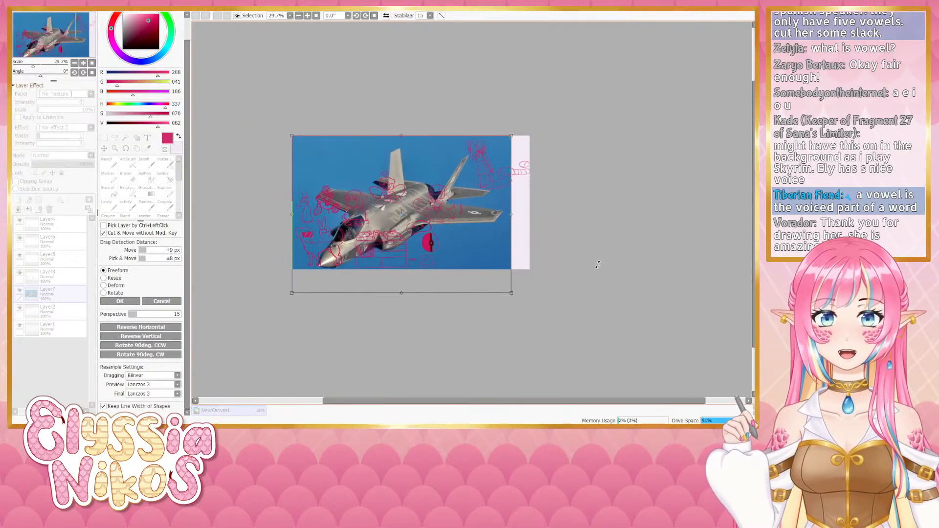
left_click_drag(510, 292, 342, 172)
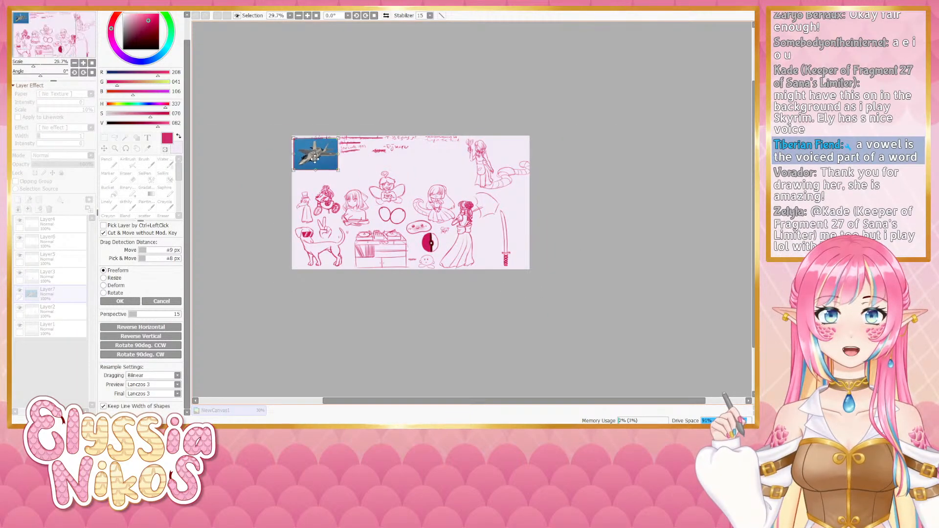
scroll(322, 168, "up", 2)
scroll(323, 168, "up", 1)
left_click(119, 301)
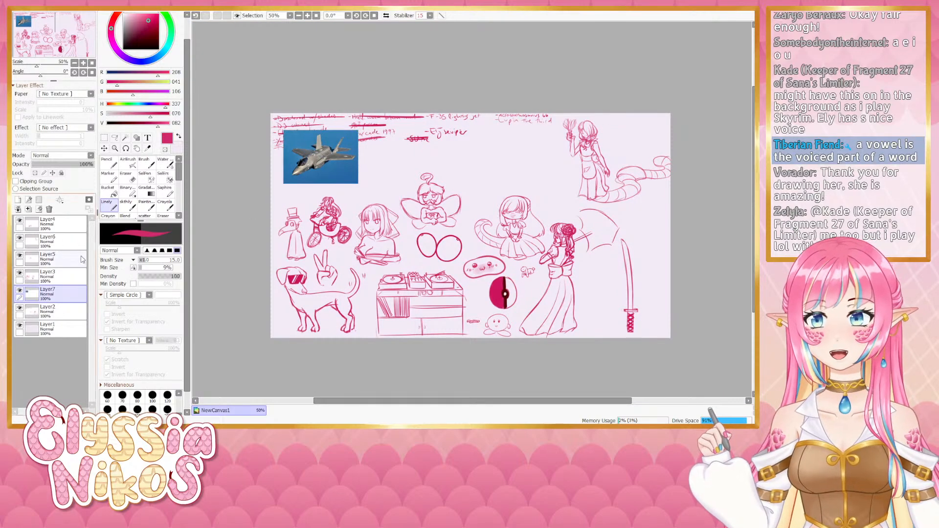
Sketch the jet's long slanted fuselage with a pointed nose and a first tail fin on Layer4, using a size 5 brush
scroll(224, 119, "up", 3)
left_click_drag(225, 119, 448, 150)
left_click(75, 220)
mouse_move(546, 144)
left_mouse_down()
mouse_move(501, 157)
mouse_move(437, 153)
mouse_move(419, 180)
mouse_move(461, 136)
mouse_move(428, 161)
mouse_move(431, 182)
mouse_move(480, 145)
mouse_move(473, 131)
mouse_move(483, 143)
mouse_move(453, 118)
mouse_move(463, 119)
left_mouse_up()
key("bracketleft")
key("bracketleft")
key("bracketleft")
key("bracketleft")
key("bracketleft")
key("ctrl+z")
key("ctrl+z")
key("ctrl+z")
key("ctrl+z")
key("ctrl+z")
key("ctrl+z")
key("ctrl+z")
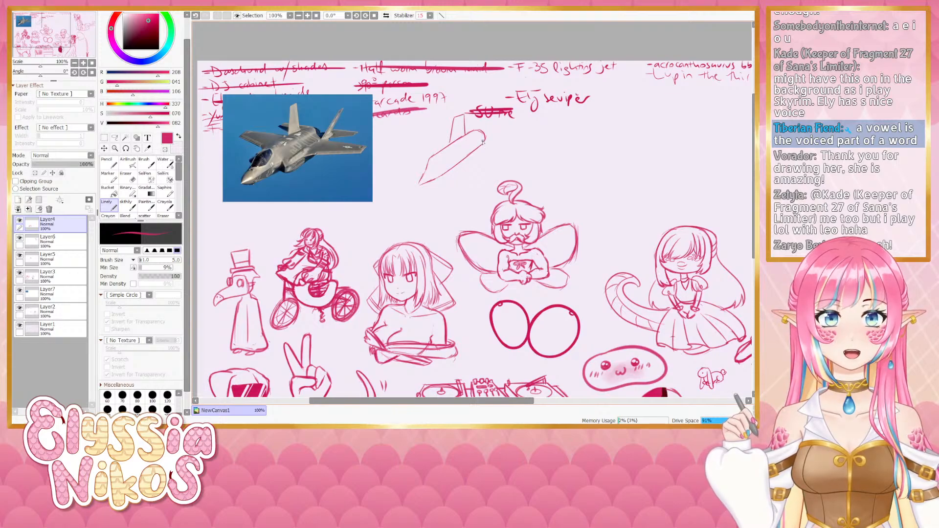
Undo the first tail fin and draw the fuselage's flank with parallel edges running from the tail to the air intake
mouse_move(473, 148)
left_mouse_down()
mouse_move(482, 121)
mouse_move(495, 122)
mouse_move(487, 144)
left_mouse_up()
key("ctrl+z")
key("ctrl+z")
key("ctrl+z")
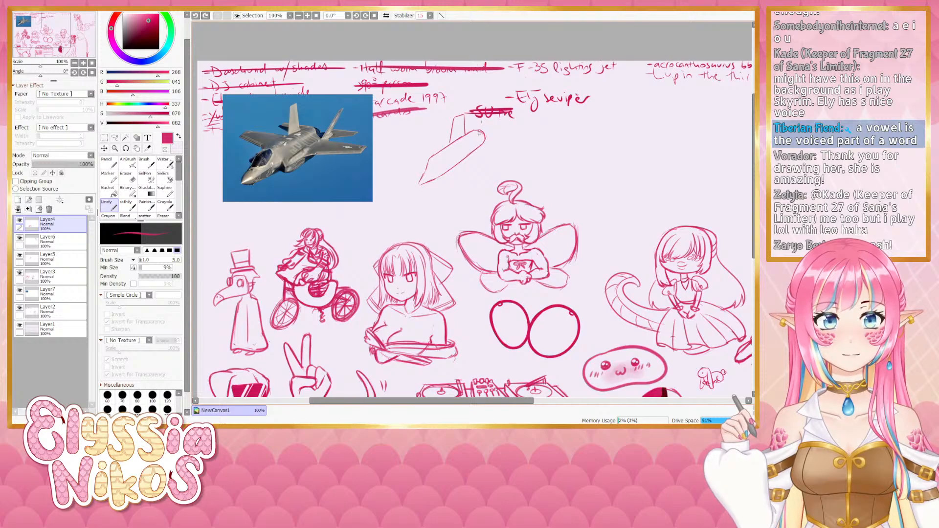
key("ctrl+z")
key("ctrl+z")
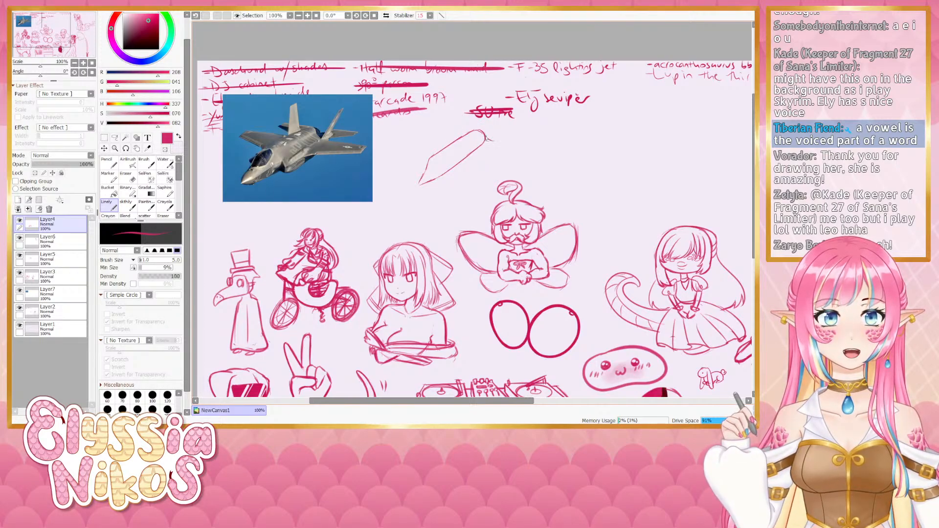
left_click_drag(497, 147, 457, 178)
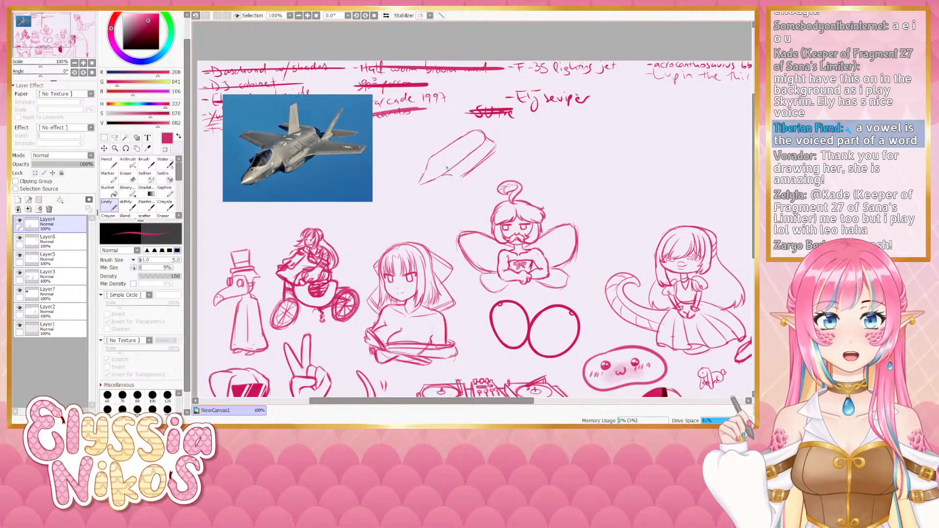
mouse_move(451, 166)
left_mouse_down()
mouse_move(451, 177)
mouse_move(494, 153)
left_mouse_up()
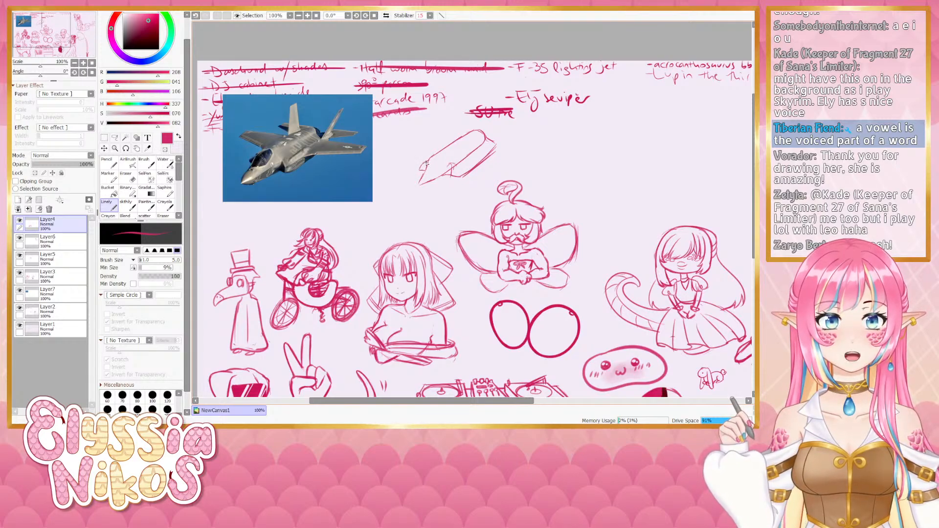
Draw two upright tail fins on the rear fuselage and a flat tailplane extending to the right
mouse_move(447, 147)
left_mouse_down()
mouse_move(460, 115)
mouse_move(463, 133)
mouse_move(448, 141)
mouse_move(449, 119)
mouse_move(449, 144)
left_mouse_up()
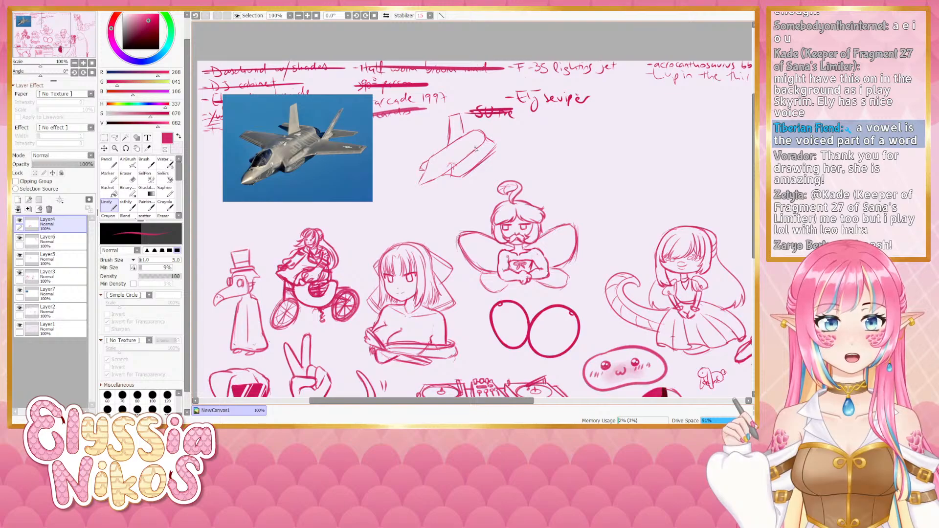
mouse_move(489, 120)
left_mouse_down()
mouse_move(495, 133)
mouse_move(469, 158)
mouse_move(478, 120)
mouse_move(488, 131)
left_mouse_up()
key("ctrl+z")
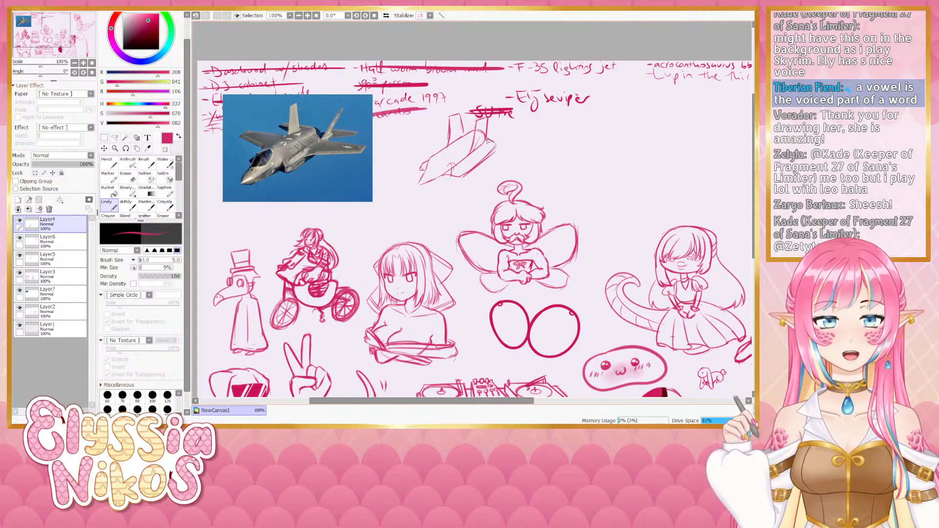
mouse_move(488, 139)
left_mouse_down()
mouse_move(520, 142)
mouse_move(502, 150)
mouse_move(520, 146)
left_mouse_up()
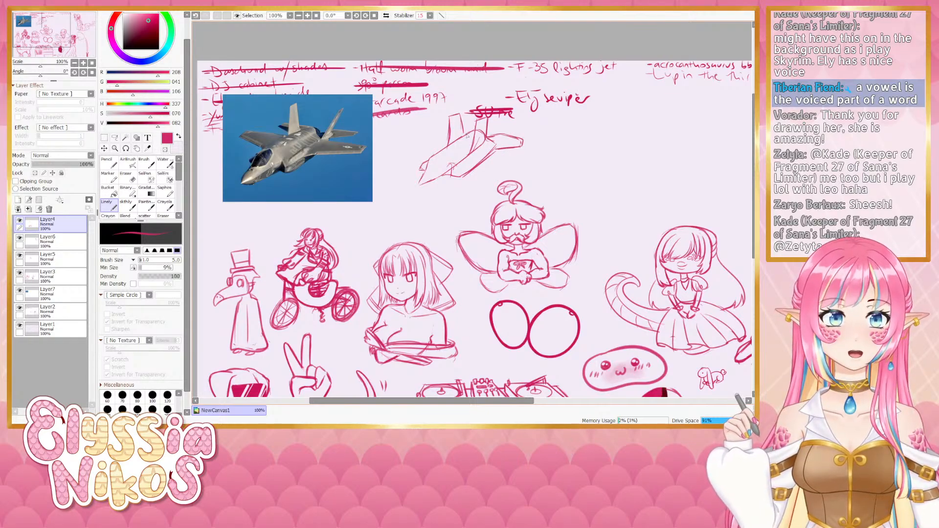
left_click_drag(447, 125, 449, 138)
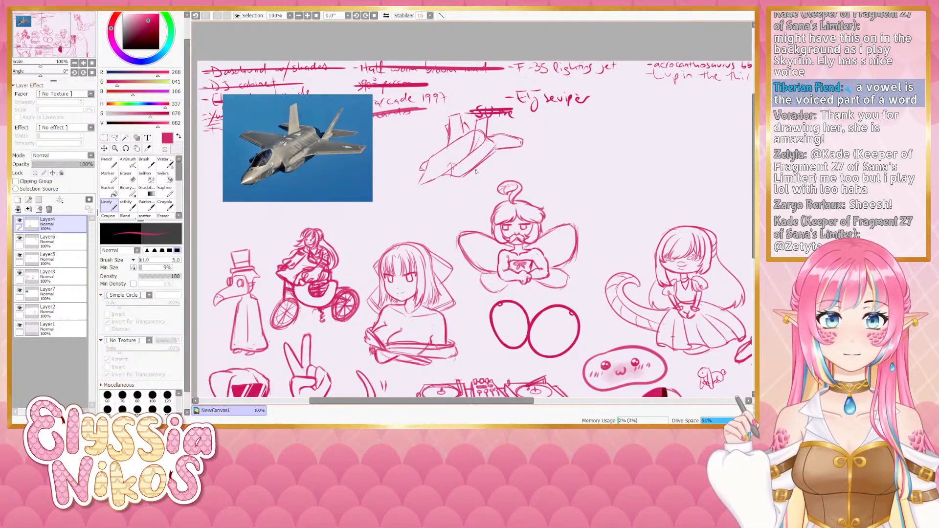
Sketch the right wing's first edge, add the cockpit canopy and lengthen the pointed nose
left_click_drag(470, 168, 501, 172)
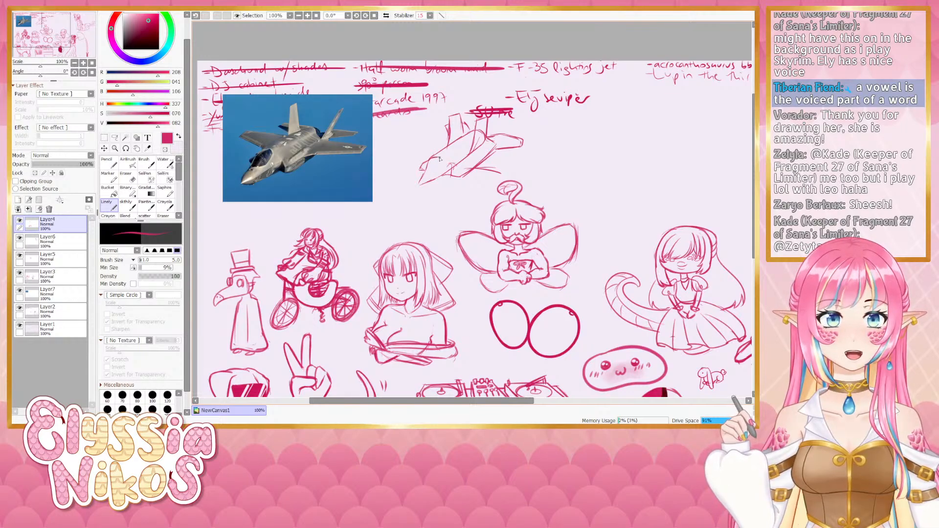
mouse_move(429, 160)
left_mouse_down()
mouse_move(427, 176)
mouse_move(434, 161)
left_mouse_up()
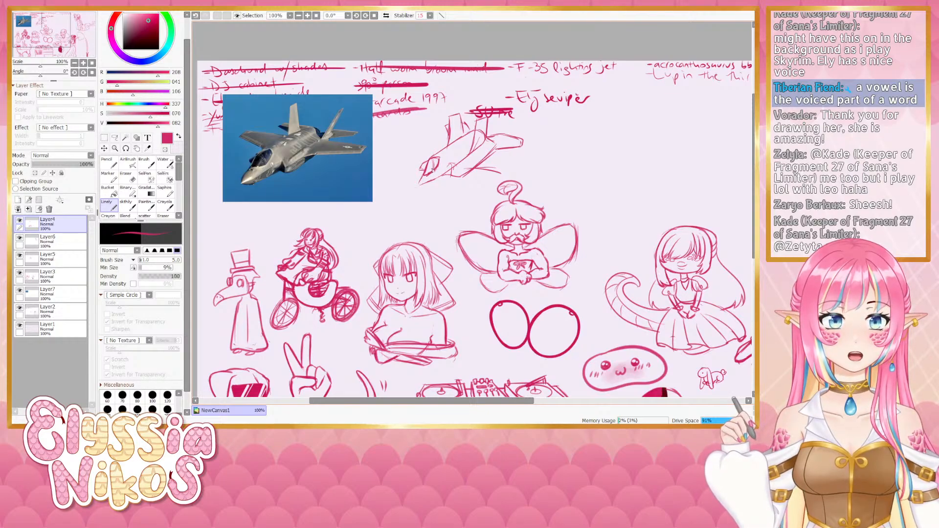
key("ctrl+z")
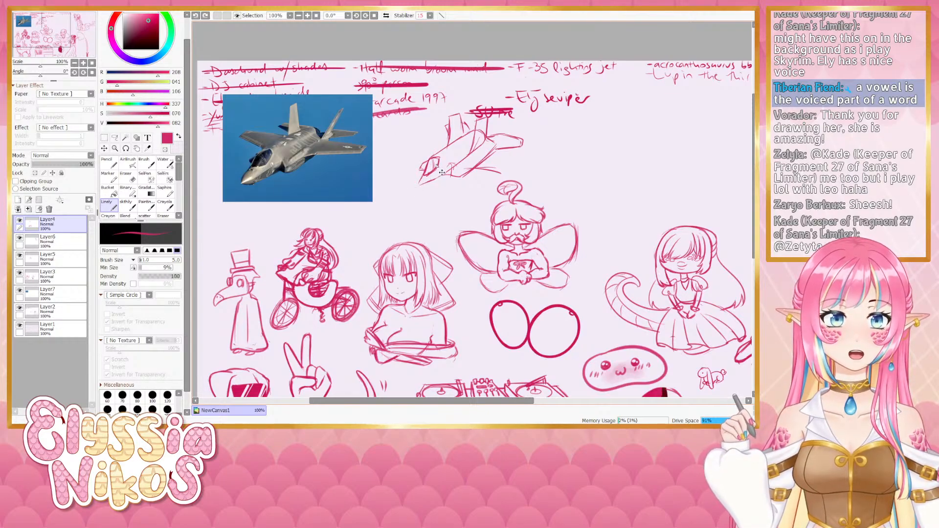
mouse_move(425, 174)
left_mouse_down()
mouse_move(415, 191)
mouse_move(450, 168)
mouse_move(521, 171)
mouse_move(487, 168)
mouse_move(510, 170)
left_mouse_up()
key("ctrl+z")
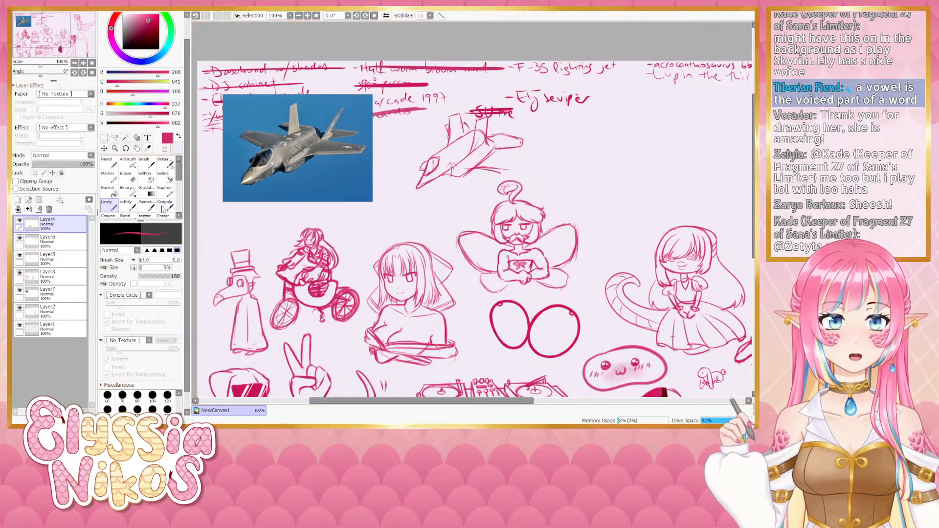
Erase overlapping lines around the right tailplane with a size 15 eraser, then redraw the tailplane's lower edge and the adjoining fin with the size 5 brush
key("e")
key("bracketright")
key("bracketright")
key("bracketright")
key("bracketright")
key("bracketright")
mouse_move(509, 148)
left_mouse_down()
mouse_move(497, 159)
mouse_move(505, 152)
mouse_move(493, 141)
mouse_move(493, 148)
mouse_move(521, 147)
left_mouse_up()
key("e")
key("ctrl+z")
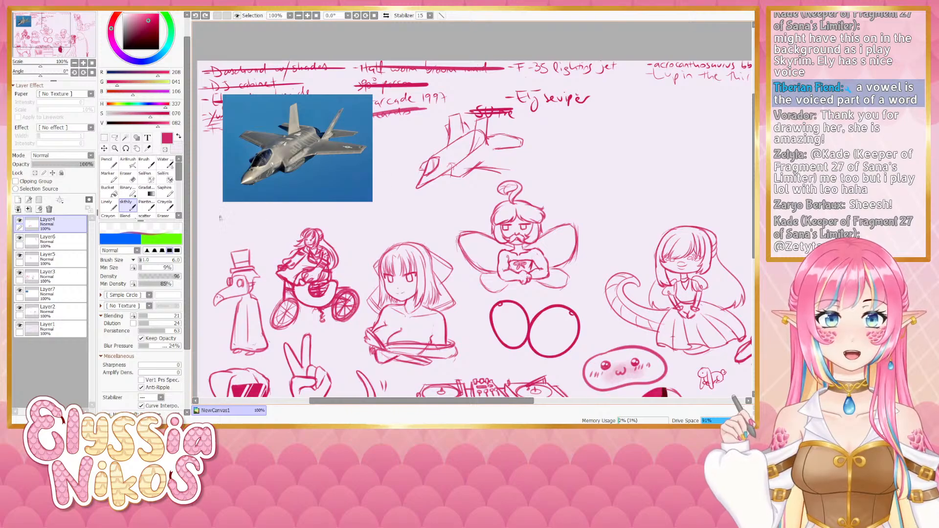
left_click(108, 205)
left_click_drag(492, 147, 522, 145)
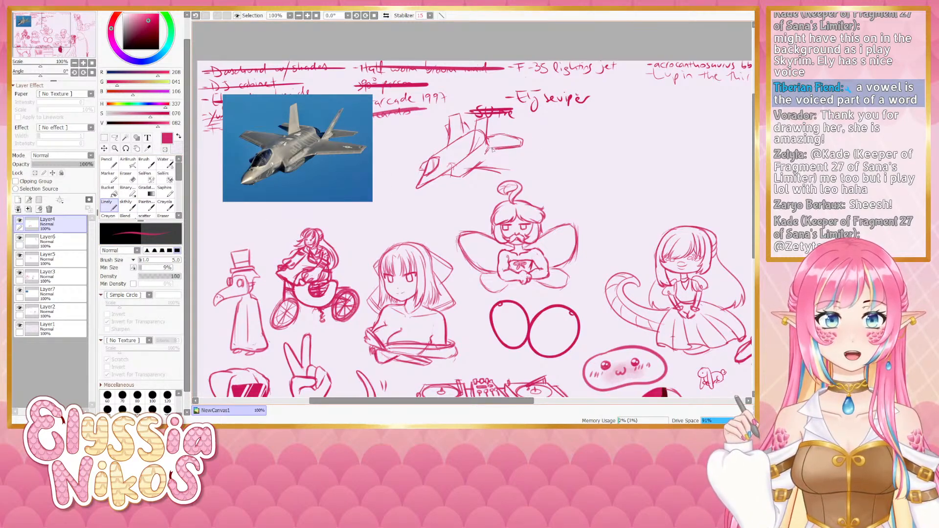
left_click_drag(478, 124, 474, 142)
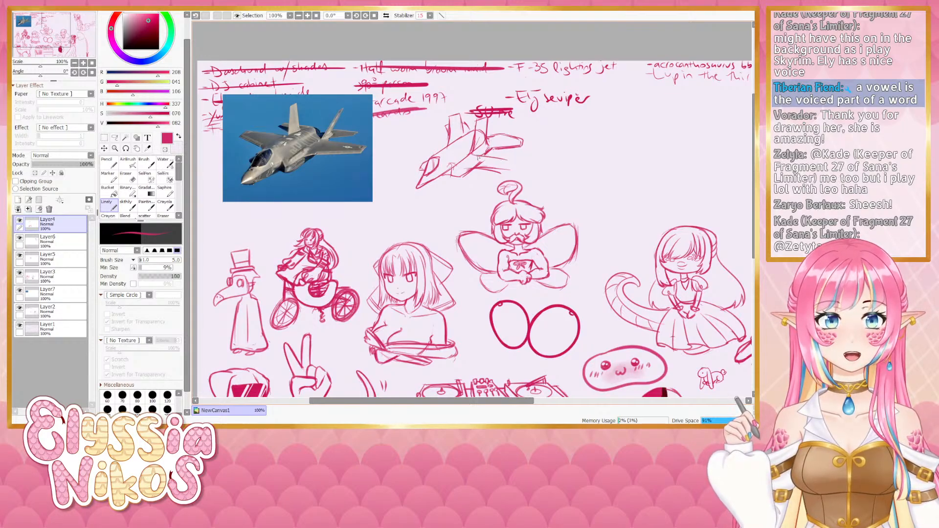
Draw the right wing's upper, outer and lower edges extending from the fuselage, undoing unsatisfactory strokes
mouse_move(493, 158)
left_mouse_down()
mouse_move(540, 162)
mouse_move(540, 174)
mouse_move(461, 177)
mouse_move(426, 145)
mouse_move(403, 144)
left_mouse_up()
key("ctrl+z")
key("ctrl+z")
key("ctrl+z")
key("ctrl+z")
key("ctrl+z")
key("ctrl+z")
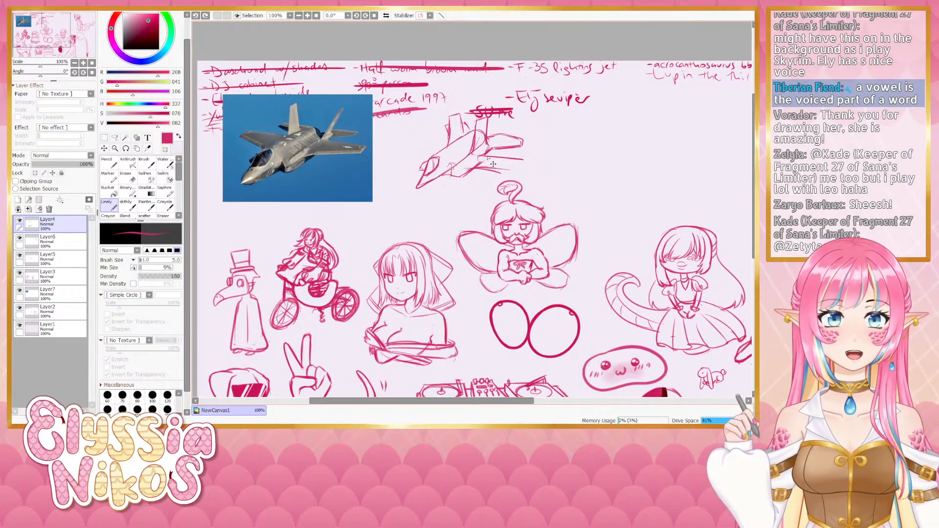
mouse_move(481, 156)
left_mouse_down()
mouse_move(523, 166)
mouse_move(522, 174)
mouse_move(457, 178)
mouse_move(522, 173)
left_mouse_up()
key("ctrl+z")
left_click_drag(464, 177, 528, 174)
key("ctrl+z")
Draw the left wing as a pointed shape reaching out from the far side of the fuselage
mouse_move(447, 147)
left_mouse_down()
mouse_move(392, 145)
mouse_move(404, 136)
mouse_move(393, 148)
left_mouse_up()
key("ctrl+z")
key("ctrl+z")
key("ctrl+z")
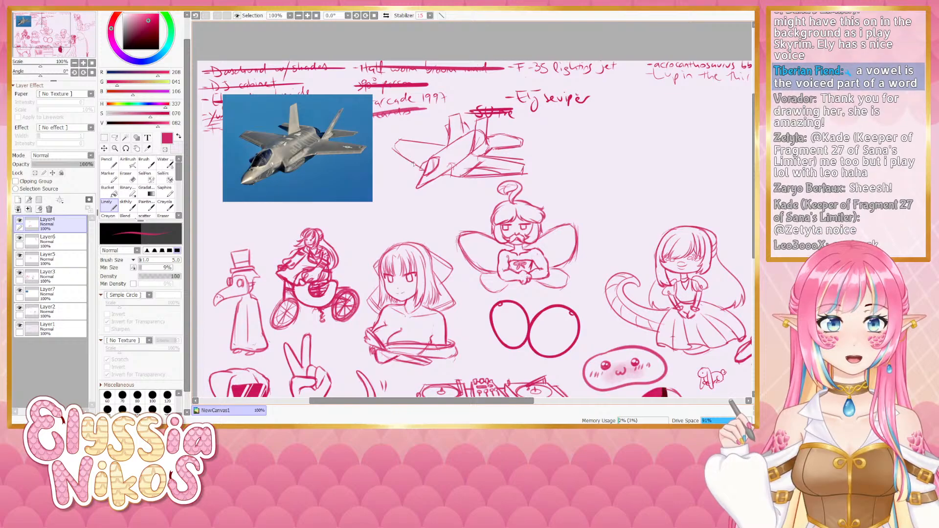
Erase stray lines inside the right wing, then reinforce the jet's tail fin, canopy and nose with the size 6 sketch brush
key("e")
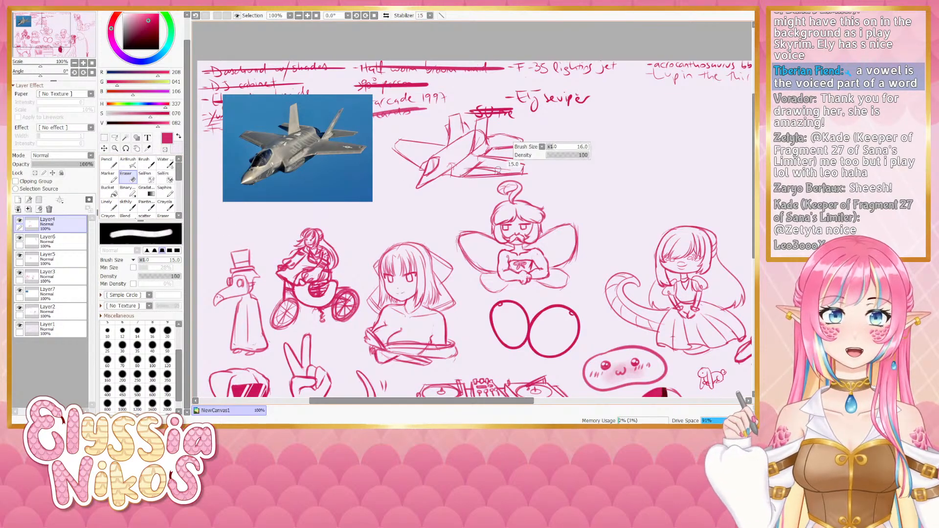
mouse_move(481, 171)
left_mouse_down()
mouse_move(479, 137)
mouse_move(482, 145)
mouse_move(461, 174)
left_mouse_up()
key("bracketleft")
left_click(126, 205)
key("ctrl+z")
key("ctrl+z")
key("ctrl+z")
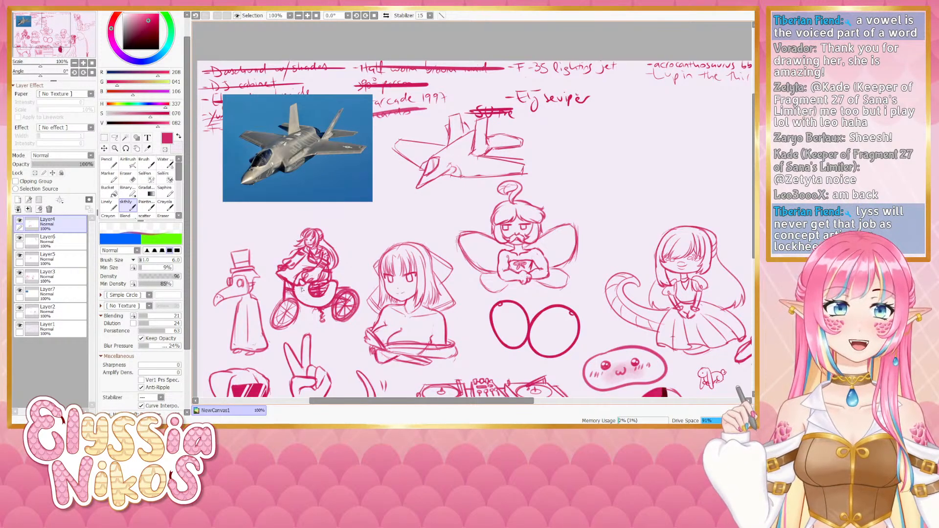
Delete the F-35 reference photo layer and toggle Layer4's visibility to check that it holds the jet sketch
left_click(51, 293)
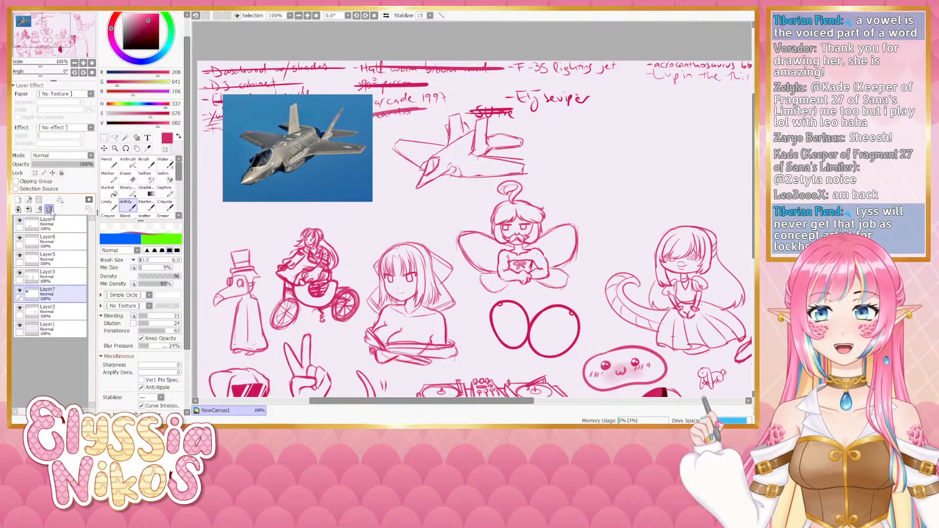
left_click(50, 209)
key("ctrl+t")
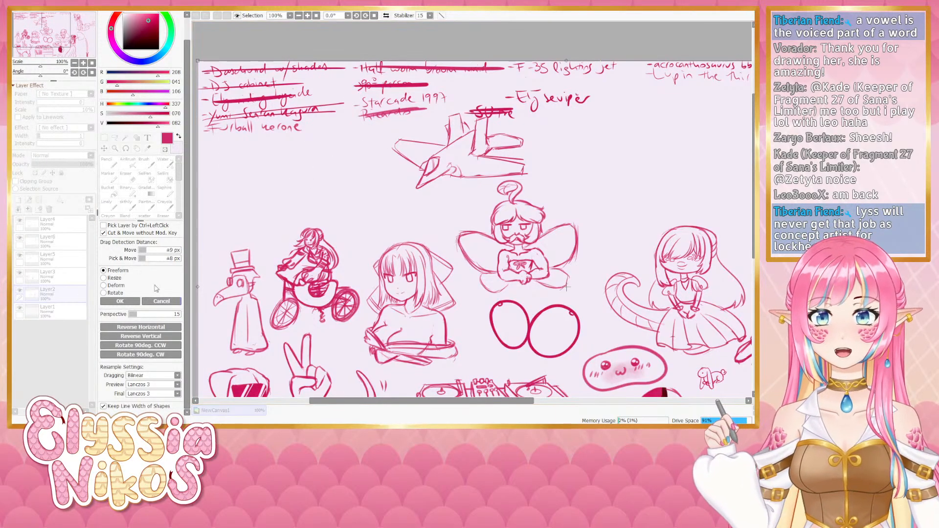
left_click(162, 300)
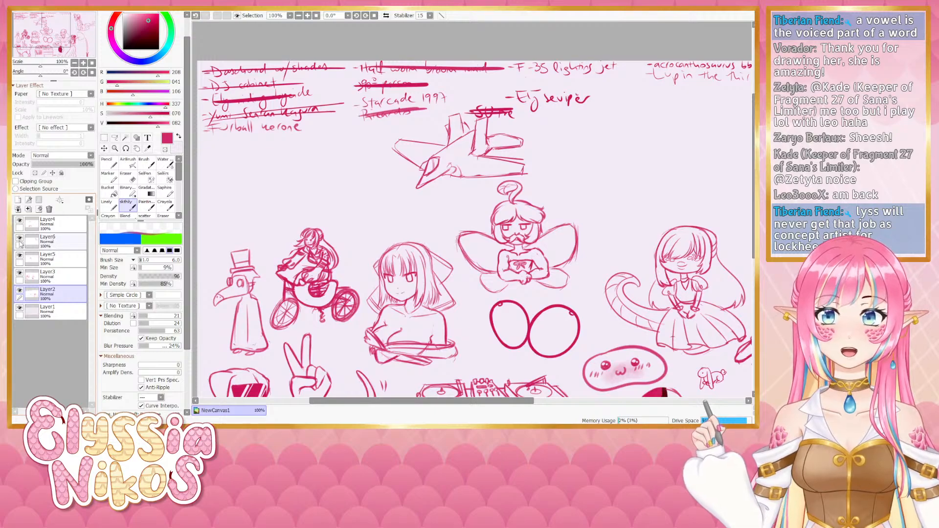
left_click(20, 221)
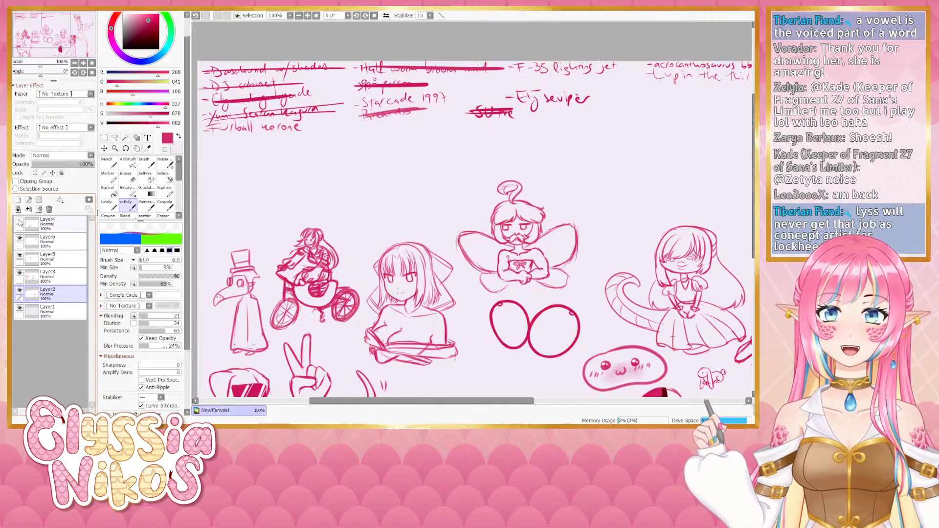
left_click(20, 221)
Lasso the jet sketch on Layer4, shrink it and place it just above the DJ turntables
left_click(48, 224)
left_click(114, 137)
mouse_move(509, 94)
left_mouse_down()
mouse_move(369, 184)
mouse_move(509, 95)
mouse_move(484, 142)
mouse_move(448, 178)
mouse_move(504, 134)
left_mouse_up()
key("ctrl+t")
left_click_drag(454, 127, 428, 219)
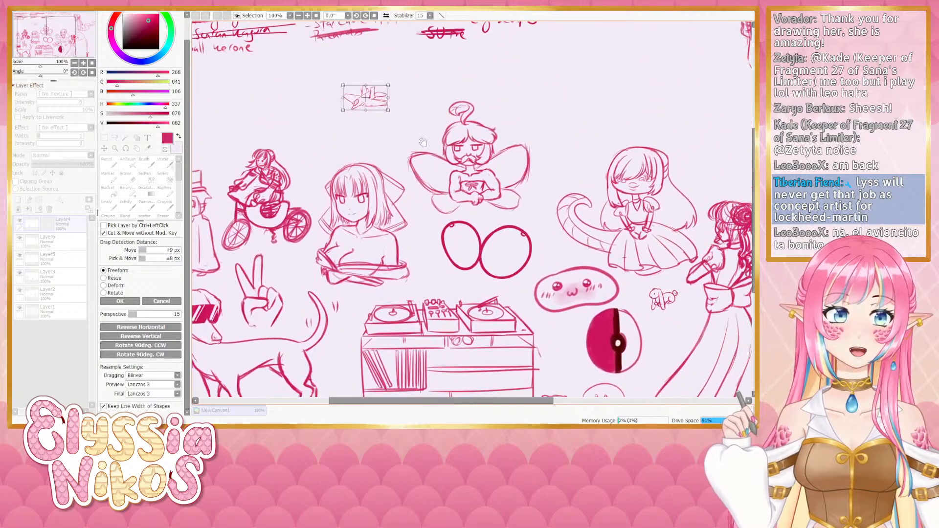
mouse_move(363, 97)
left_mouse_down()
mouse_move(337, 361)
mouse_move(366, 248)
mouse_move(469, 172)
left_mouse_up()
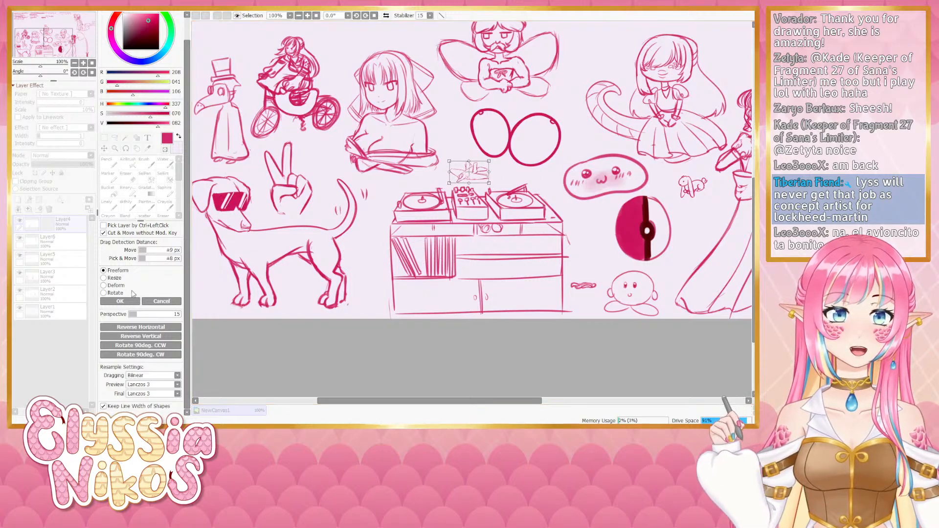
left_click(120, 301)
Strike the F-35 lighting jet entry off the request list on Layer2 with the Linely brush at size 20
left_click_drag(336, 214, 309, 296)
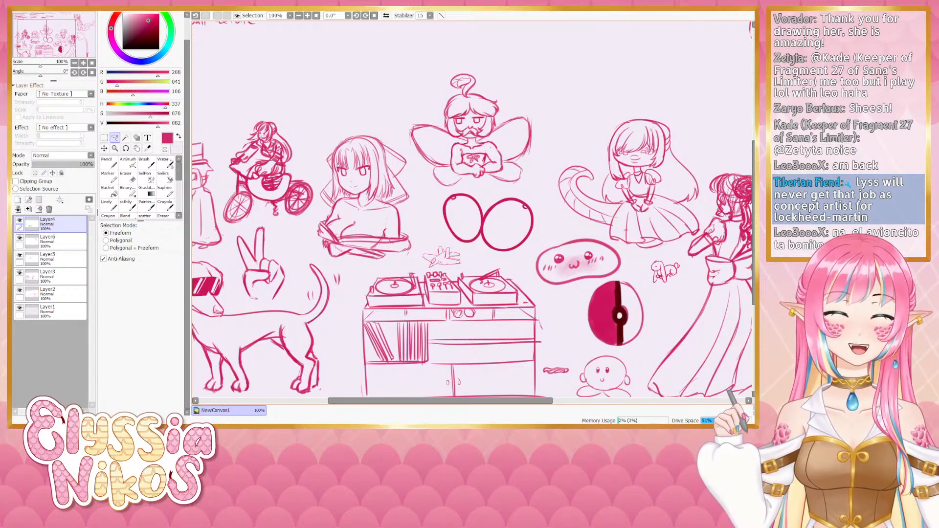
scroll(508, 171, "down", 1)
mouse_move(508, 171)
left_mouse_down()
mouse_move(408, 349)
mouse_move(421, 238)
left_mouse_up()
left_click(48, 293)
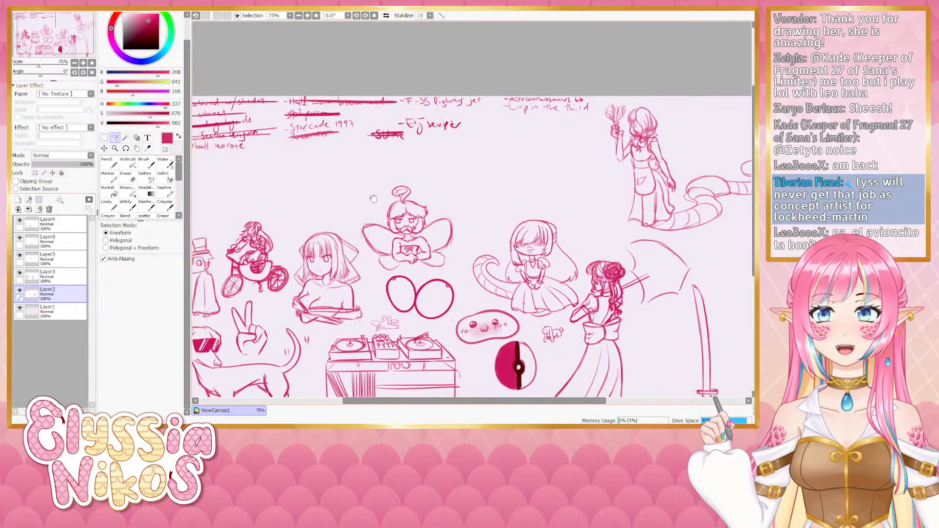
left_click(108, 206)
left_click_drag(406, 168, 475, 160)
key("]")
key("]")
key("]")
key("]")
key("]")
key("]")
key("]")
key("]")
key("]")
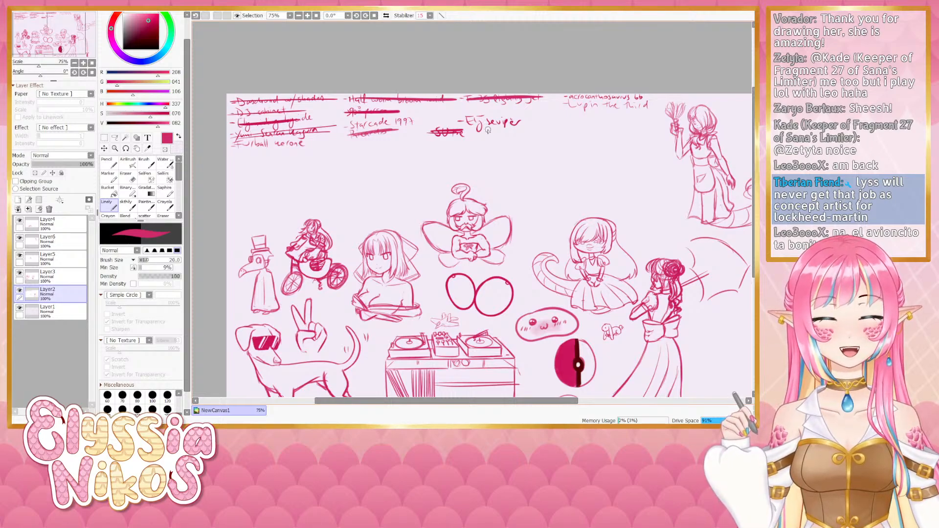
Sketch an oval head with crossed face guidelines in the empty area below the list, using brush size 9
left_click_drag(581, 216, 420, 226)
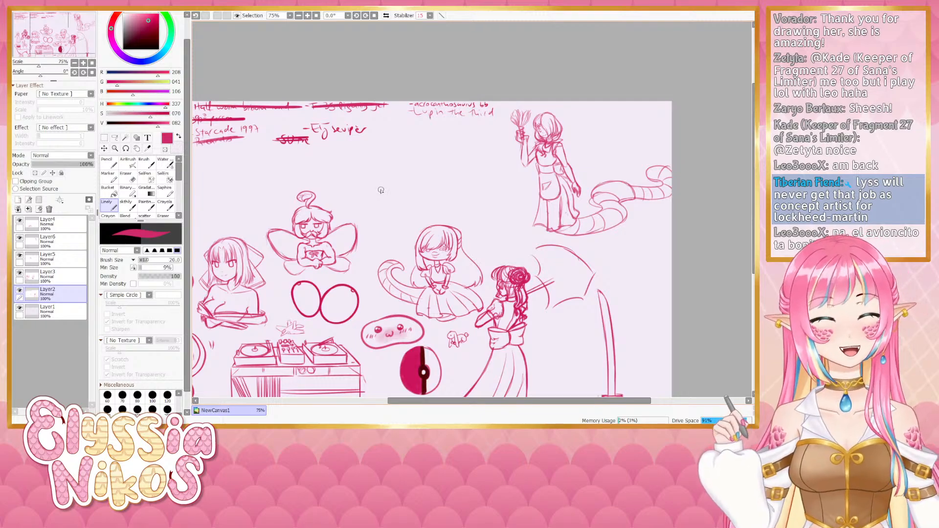
left_click_drag(326, 231, 507, 245)
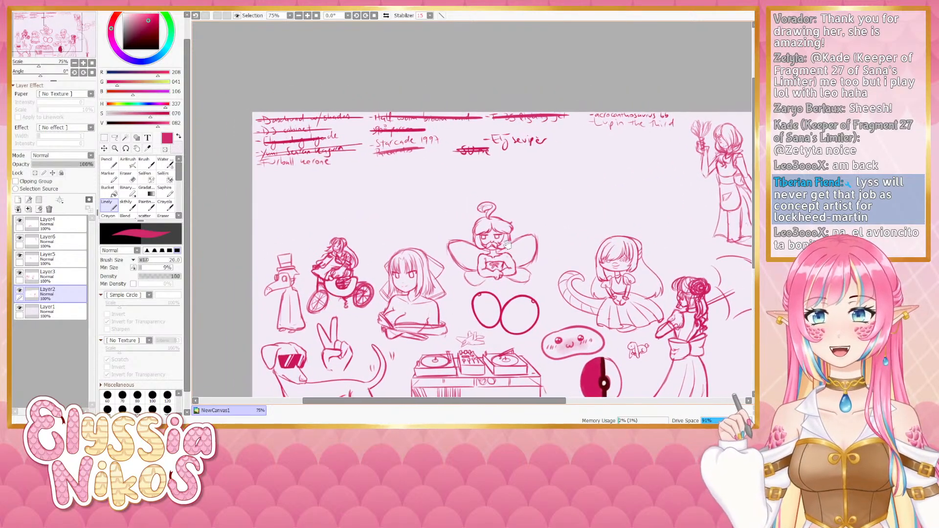
left_click_drag(399, 219, 349, 218)
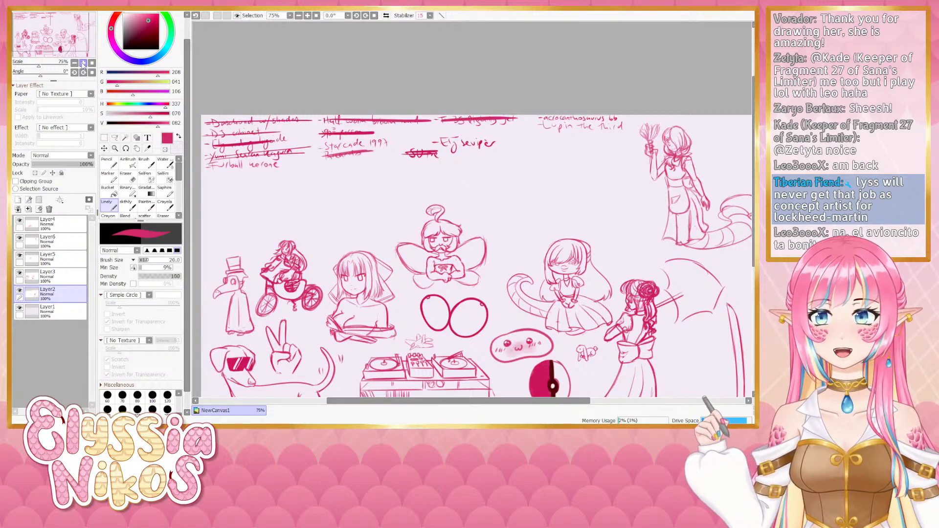
left_click(83, 63)
left_click(84, 64)
left_click_drag(542, 198, 346, 161)
key("[")
key("[")
key("[")
key("[")
key("[")
left_click_drag(360, 118, 352, 165)
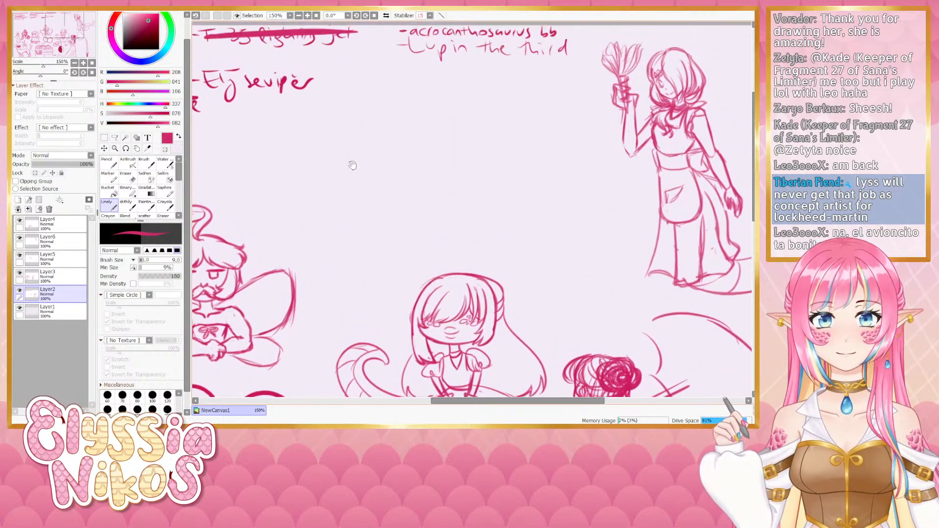
mouse_move(360, 117)
left_mouse_down()
mouse_move(357, 148)
mouse_move(353, 139)
mouse_move(371, 133)
left_mouse_up()
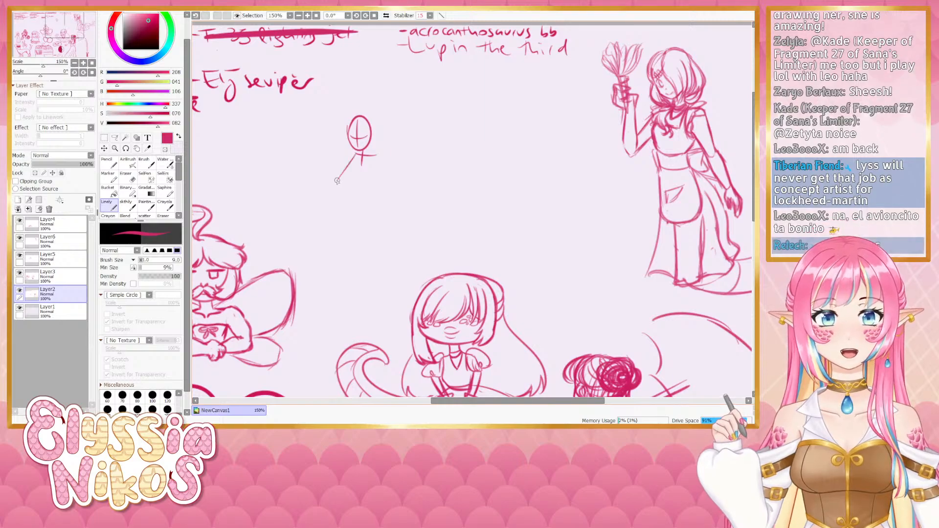
Sketch the figure's shoulders, arm lines, narrow torso and hips below the head
left_click_drag(354, 152, 334, 181)
mouse_move(378, 158)
left_mouse_down()
mouse_move(396, 186)
mouse_move(361, 155)
left_mouse_up()
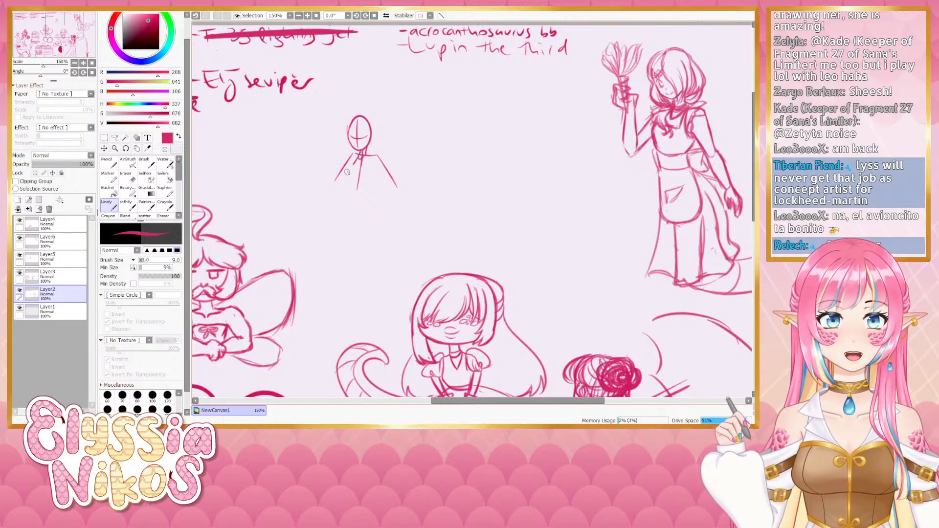
mouse_move(356, 156)
left_mouse_down()
mouse_move(345, 184)
mouse_move(366, 176)
mouse_move(359, 192)
mouse_move(349, 182)
mouse_move(346, 199)
mouse_move(362, 195)
mouse_move(365, 204)
mouse_move(347, 201)
mouse_move(357, 278)
left_mouse_up()
left_click_drag(364, 200, 390, 245)
key("ctrl+z")
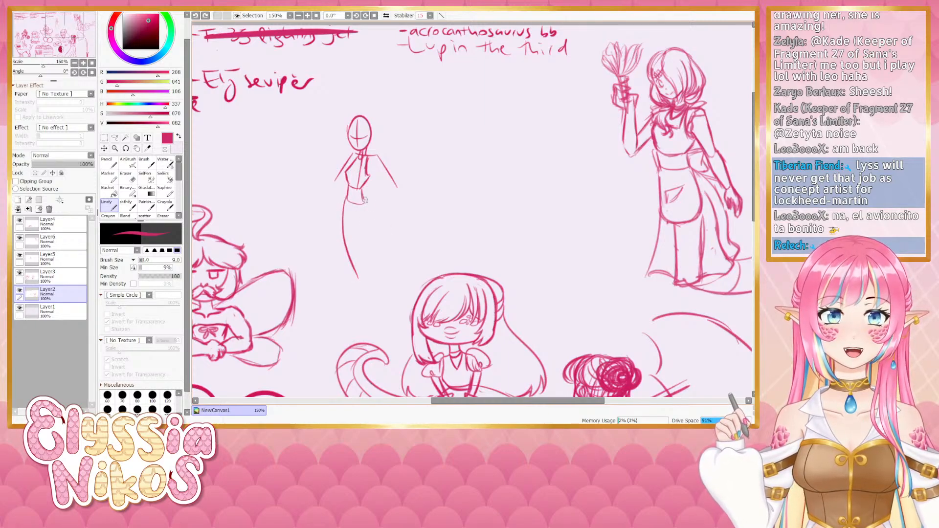
mouse_move(364, 200)
left_mouse_down()
mouse_move(371, 256)
mouse_move(380, 262)
left_mouse_up()
key("ctrl+z")
key("ctrl+z")
key("ctrl+z")
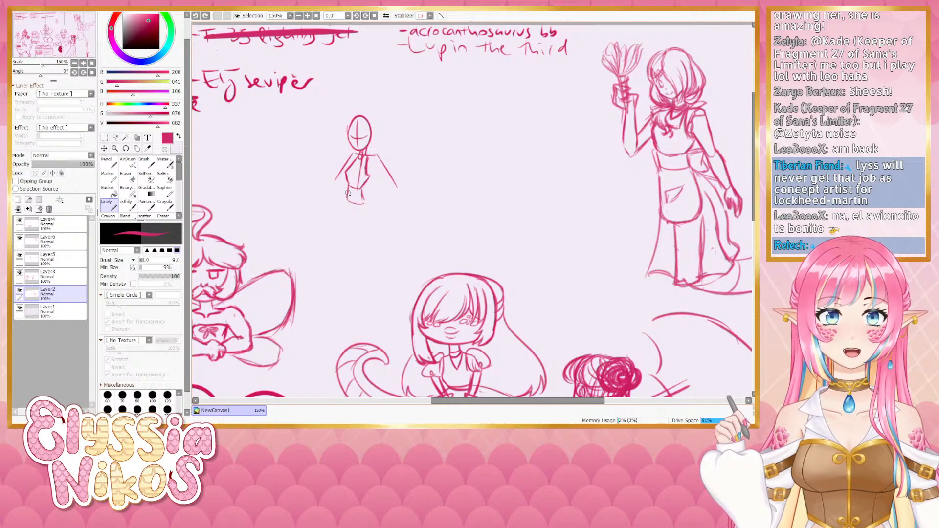
key("ctrl+z")
Draw both curving sides of a serpent tail sweeping down from the hips, undoing and redrawing unsatisfactory strokes
mouse_move(347, 195)
left_mouse_down()
mouse_move(321, 230)
mouse_move(332, 217)
mouse_move(353, 238)
left_mouse_up()
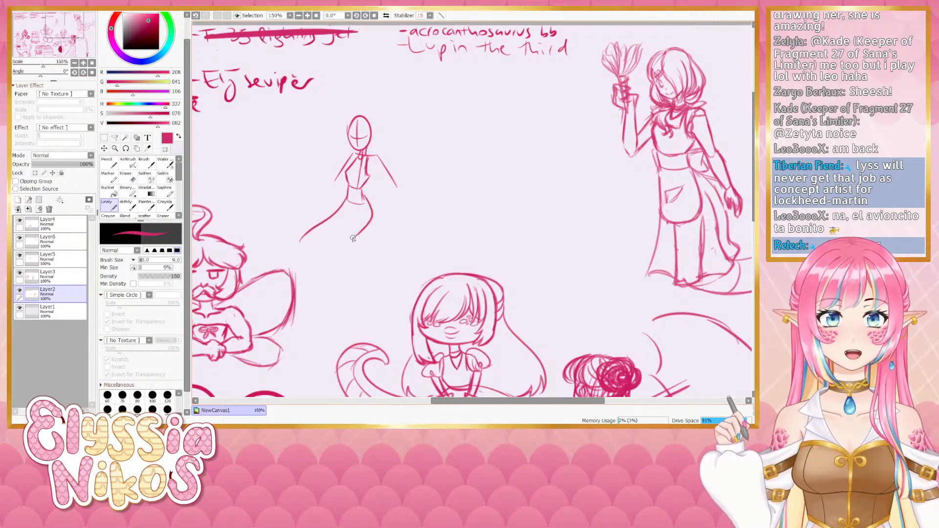
key("ctrl+z")
left_click_drag(365, 198, 344, 248)
left_click_drag(350, 200, 302, 244)
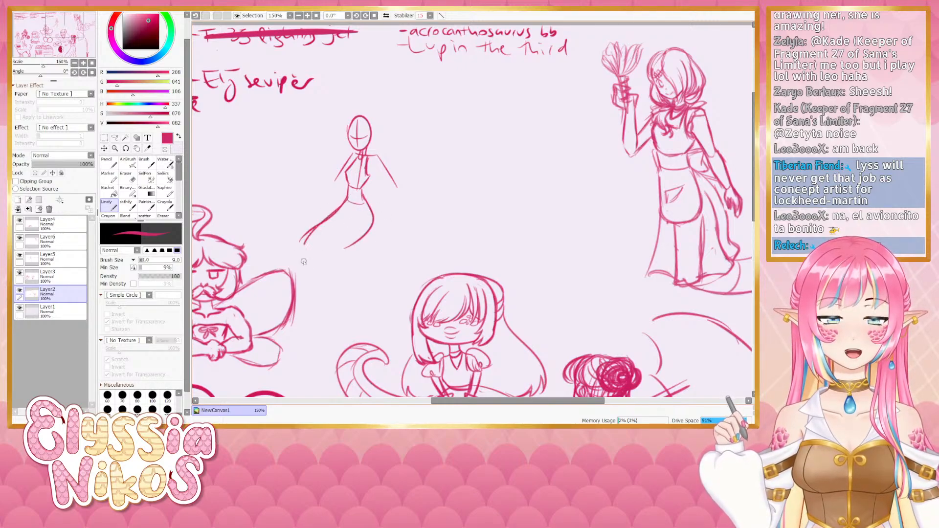
key("ctrl+z")
key("ctrl+z")
mouse_move(347, 196)
left_mouse_down()
mouse_move(320, 277)
mouse_move(349, 263)
mouse_move(370, 275)
mouse_move(368, 244)
mouse_move(376, 272)
mouse_move(327, 283)
left_mouse_up()
key("ctrl+z")
key("ctrl+z")
key("ctrl+z")
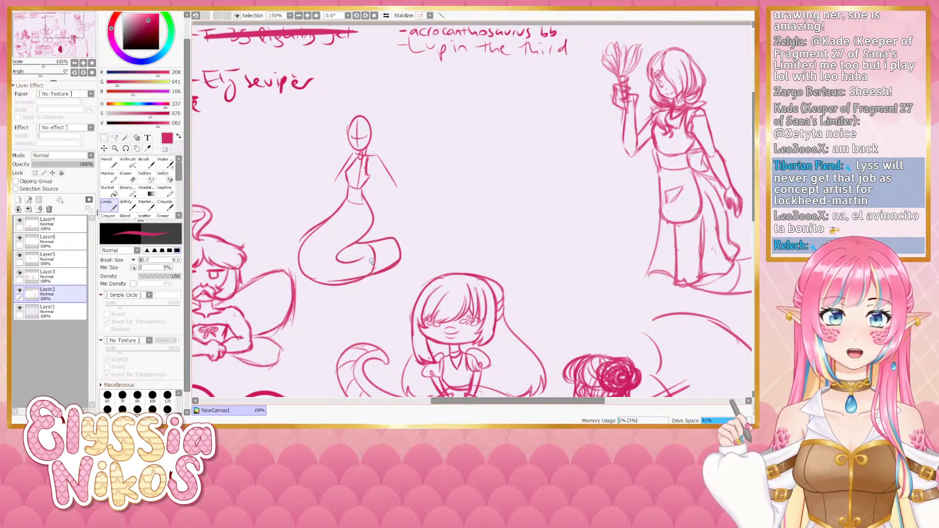
Redraw the tail's rounded coil curling back inward, then clean up overlapping lines with the size 17 eraser
key("ctrl+z")
key("ctrl+z")
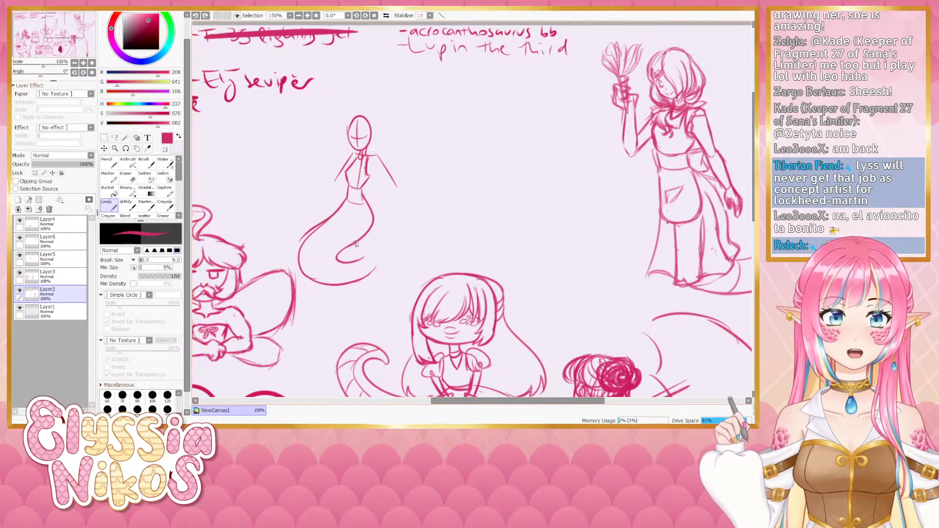
mouse_move(339, 253)
left_mouse_down()
mouse_move(358, 258)
mouse_move(364, 241)
mouse_move(391, 268)
left_mouse_up()
key("ctrl+z")
mouse_move(361, 240)
left_mouse_down()
mouse_move(382, 267)
mouse_move(339, 283)
left_mouse_up()
key("ctrl+z")
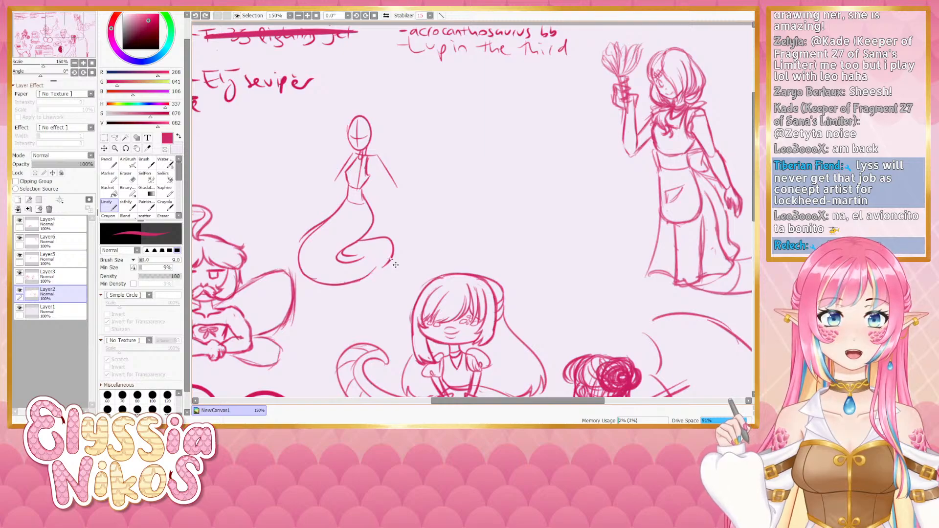
left_click_drag(391, 257, 339, 282)
mouse_move(371, 249)
left_mouse_down()
mouse_move(341, 257)
mouse_move(372, 272)
left_mouse_up()
left_click(131, 178)
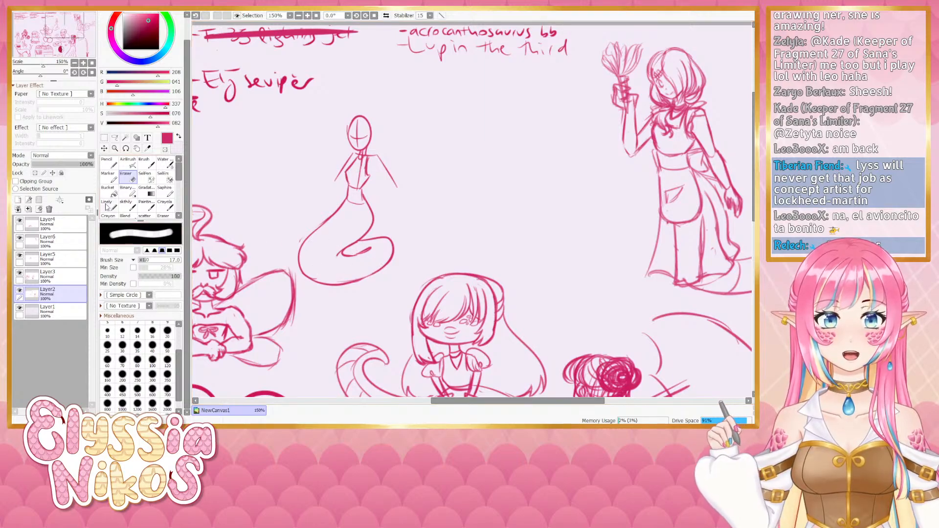
Paste the Seviper reference image onto the canvas and position it beside the serpent-tailed figure
left_click(127, 204)
left_click_drag(383, 234, 386, 231)
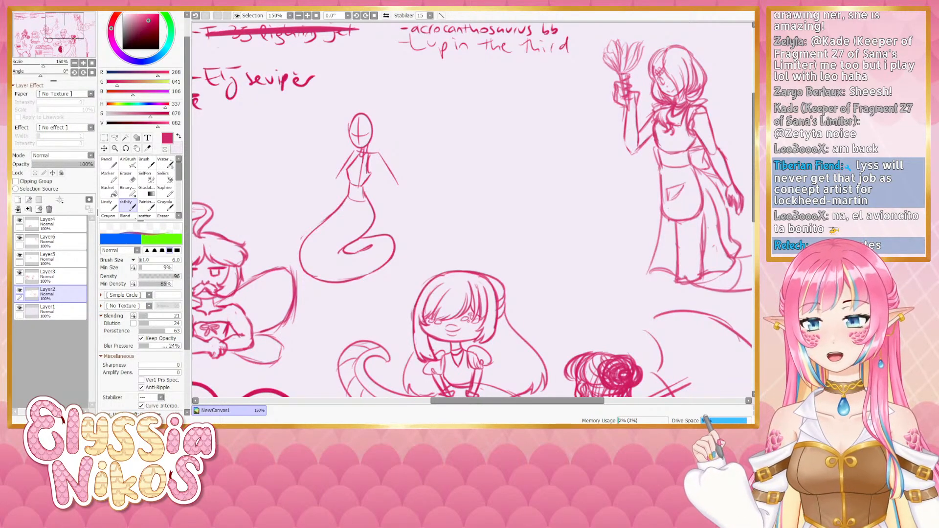
key("ctrl+v")
key("ctrl+t")
scroll(416, 277, "down", 3)
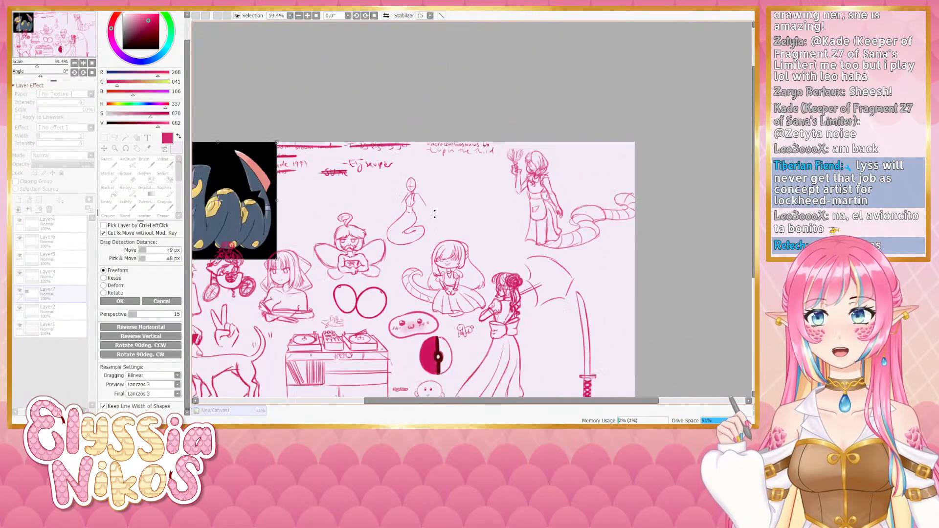
left_click_drag(273, 211, 345, 215)
left_click_drag(381, 253, 362, 203)
scroll(421, 212, "up", 3)
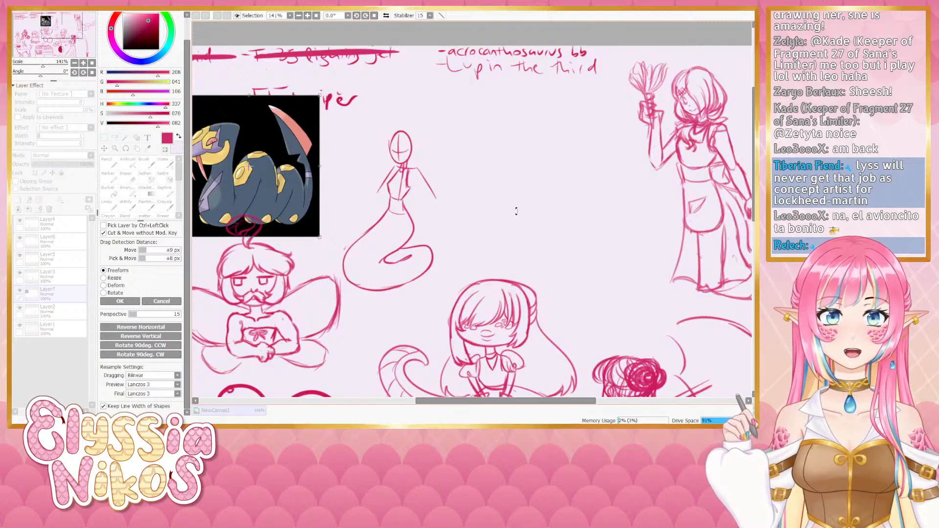
left_click(121, 301)
Draw Seviper's rounded spots along the serpent tail and detail the inner coil with the size 6 sketch brush
mouse_move(313, 247)
left_mouse_down()
mouse_move(389, 227)
mouse_move(420, 202)
left_mouse_up()
left_click_drag(474, 234, 441, 206)
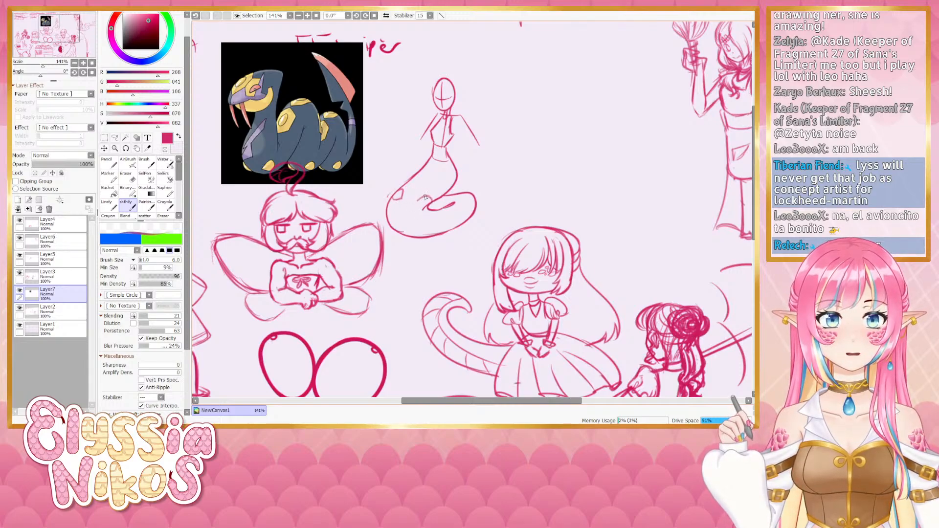
mouse_move(425, 197)
left_mouse_down()
mouse_move(418, 203)
mouse_move(432, 202)
left_mouse_up()
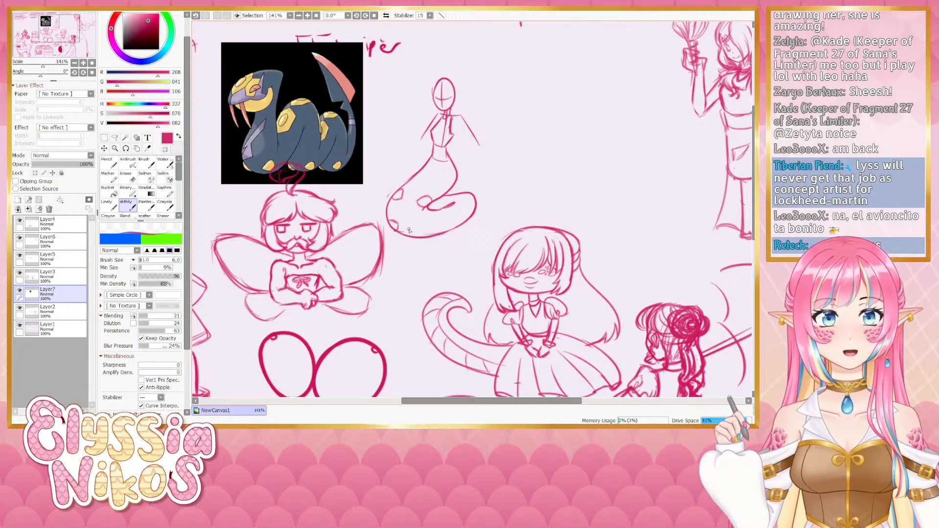
left_click_drag(417, 225, 428, 221)
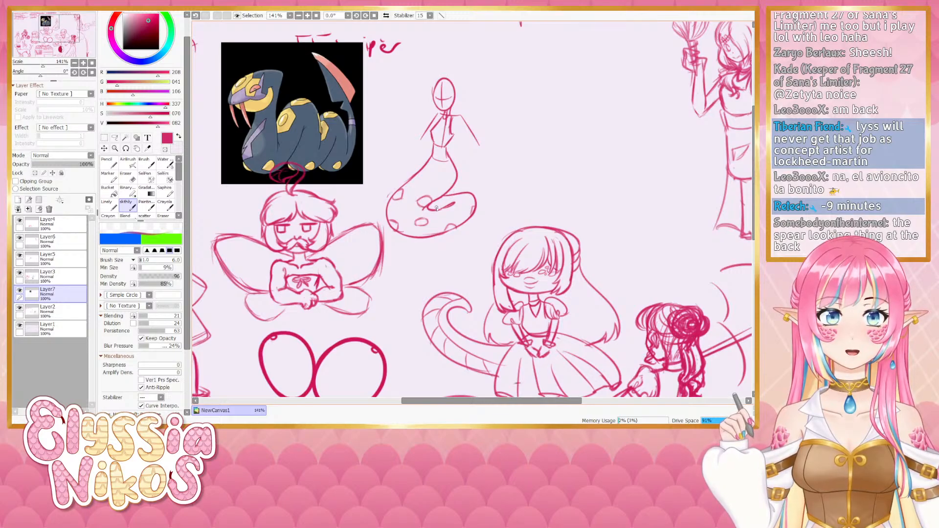
left_click_drag(428, 208, 454, 201)
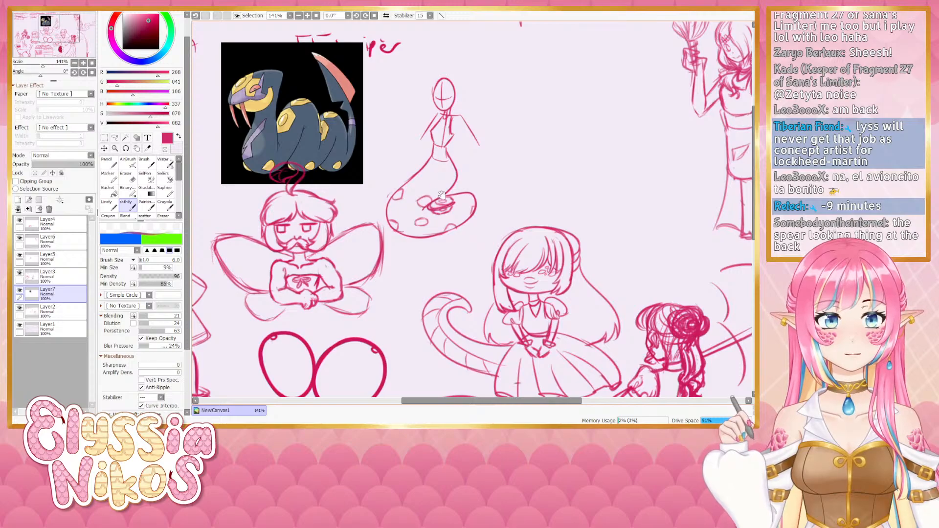
Sketch the chest lines of the serpent figure's top on the torso guide
left_click_drag(443, 185, 447, 191)
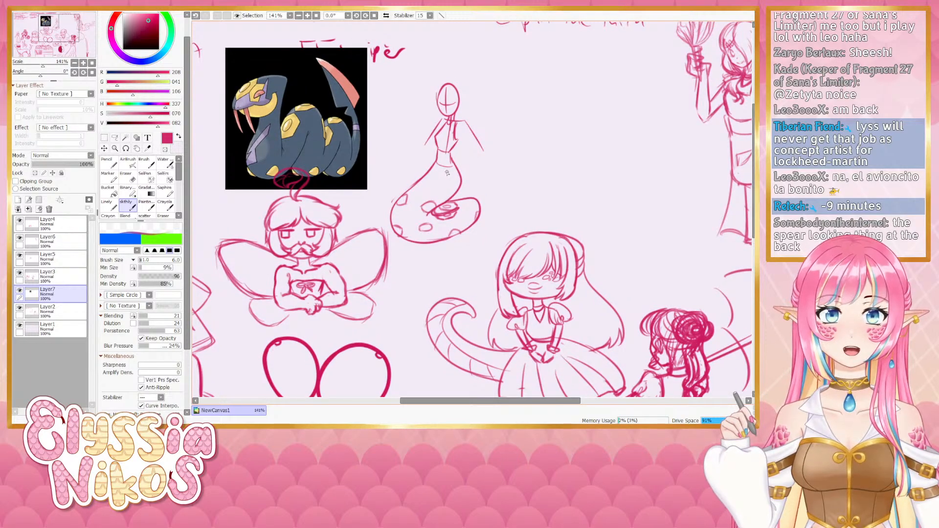
left_click_drag(446, 172, 437, 193)
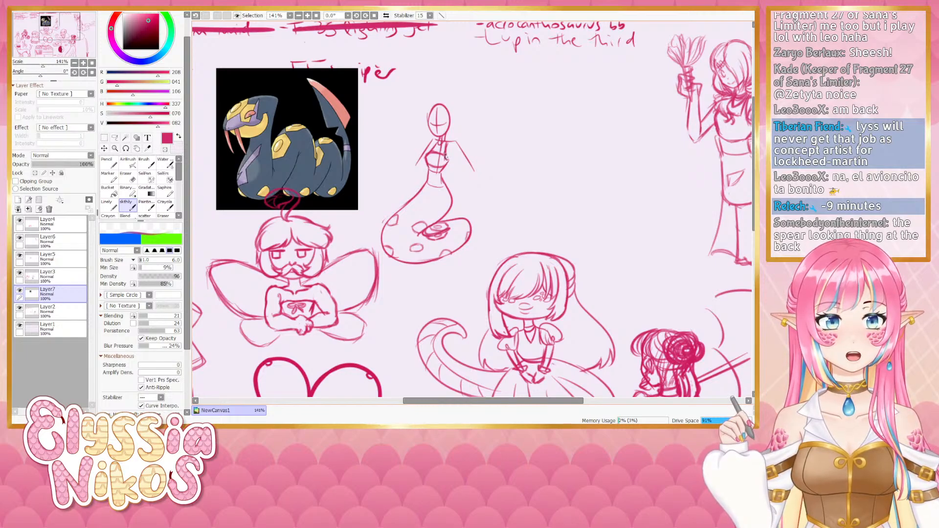
key("e")
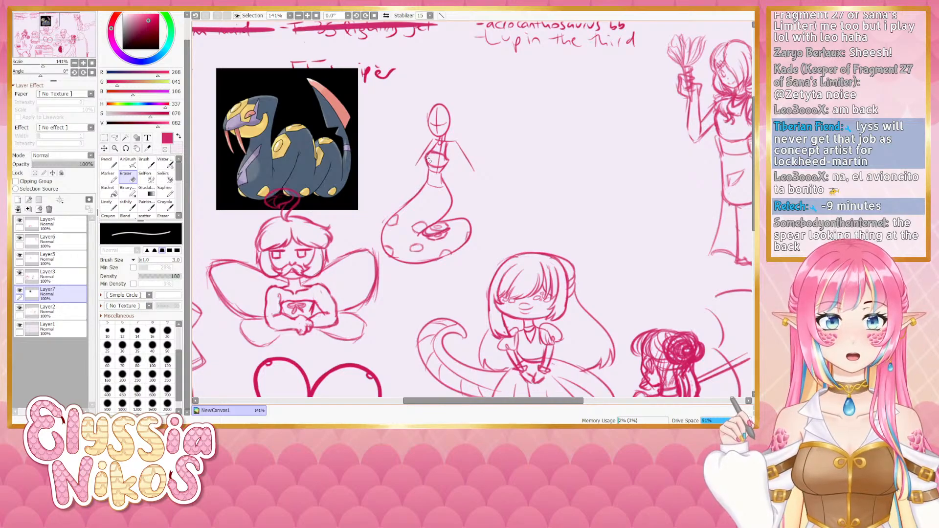
Merge the Seviper reference layer down into Layer2, check the neighbouring layers' contents by toggling their visibility, and make Layer2 active
left_click(20, 273)
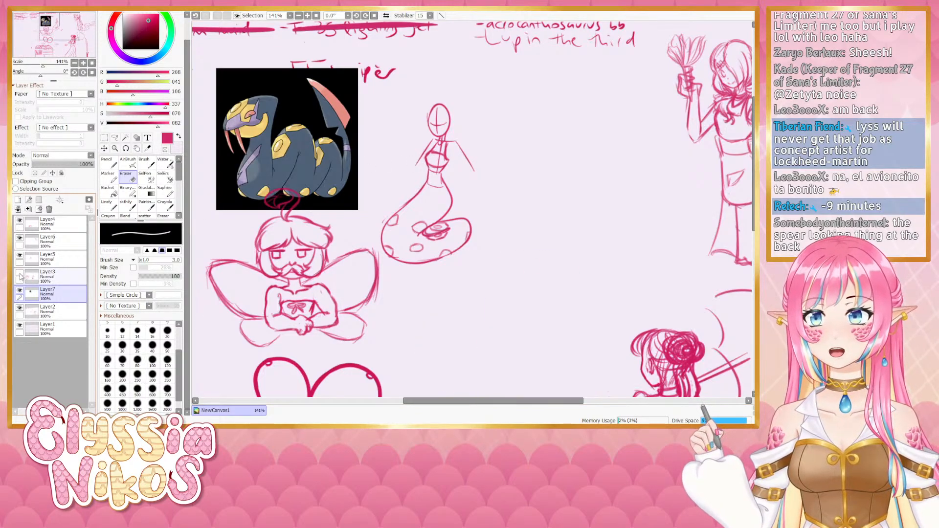
left_click(20, 273)
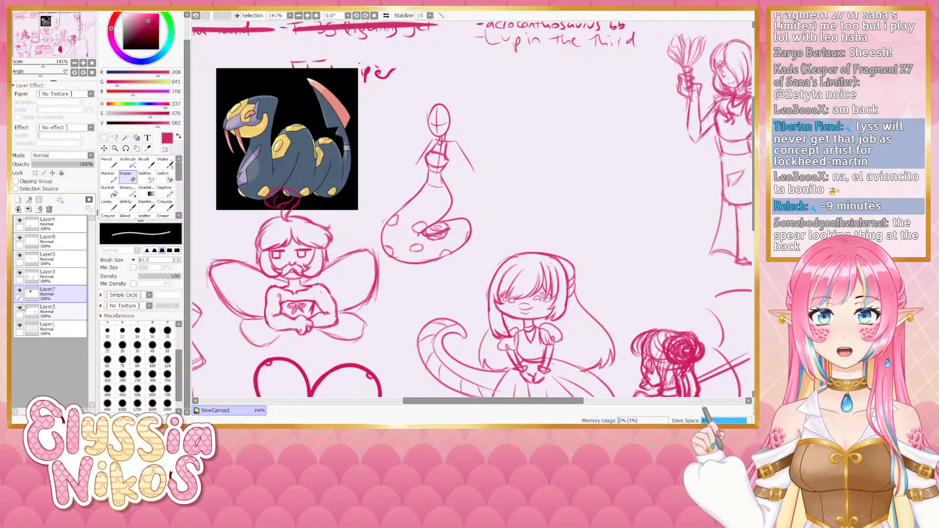
key("ctrl+e")
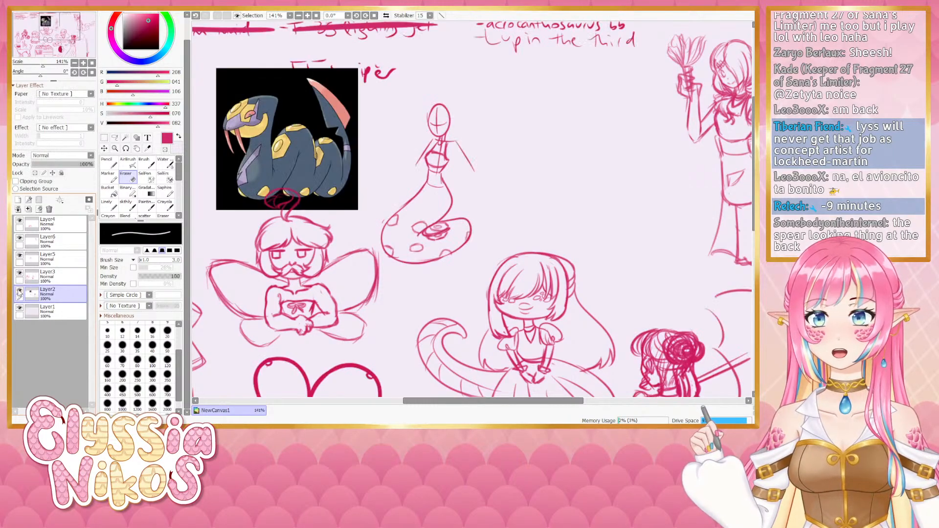
left_click(29, 276)
left_click(20, 290)
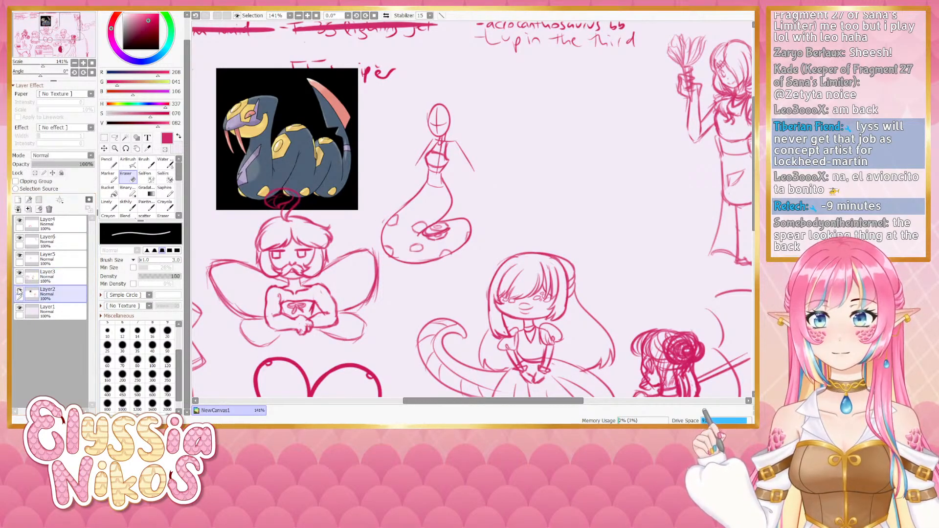
left_click(126, 205)
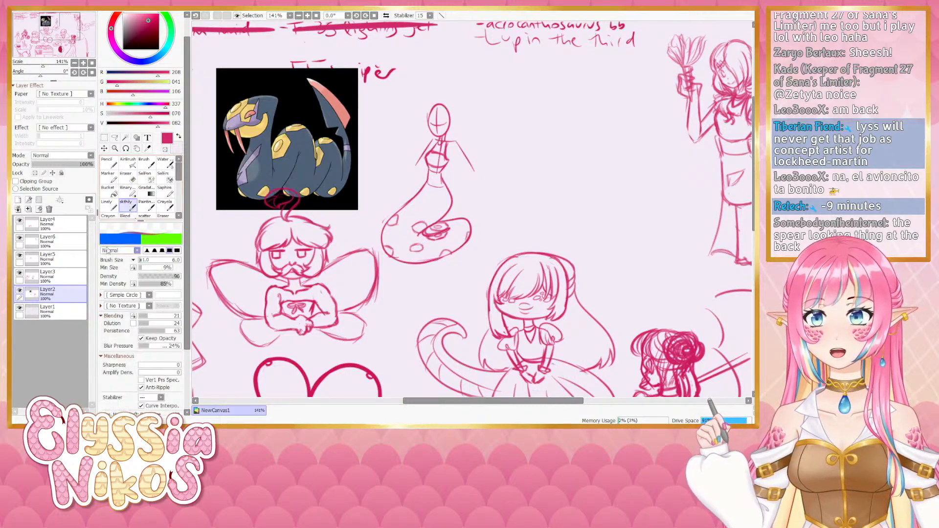
left_click(29, 277)
left_click(19, 273)
left_click(20, 273)
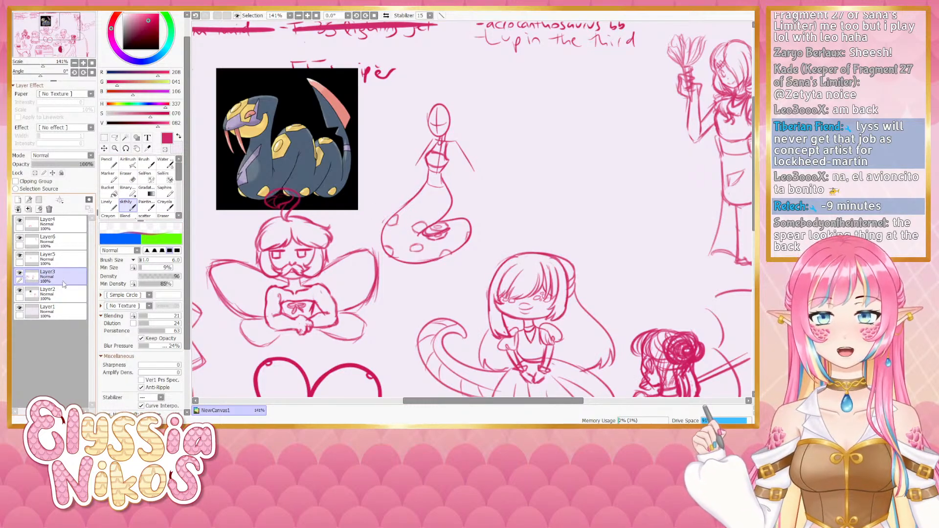
left_click(29, 292)
Draw a zigzag neckline and slim waist on the torso with the size 4 sketch brush, erasing stray lines between strokes
key("e")
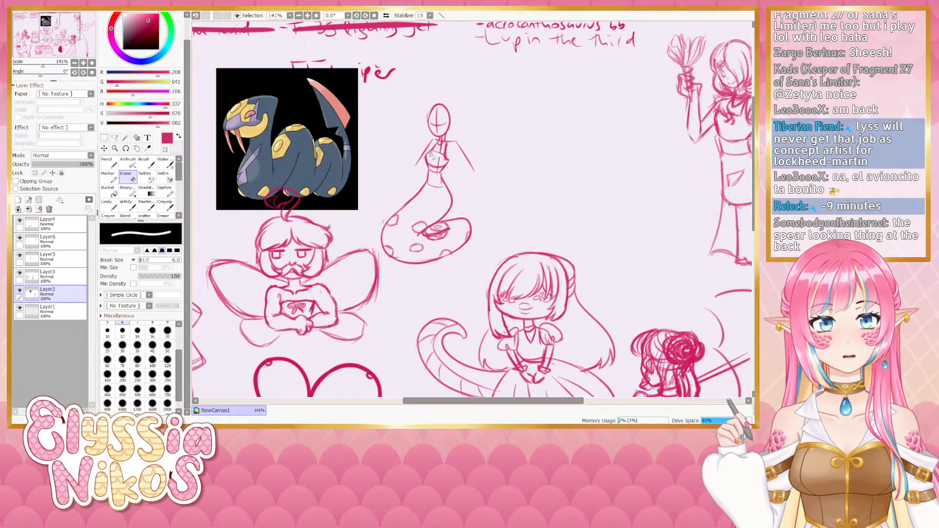
key("e")
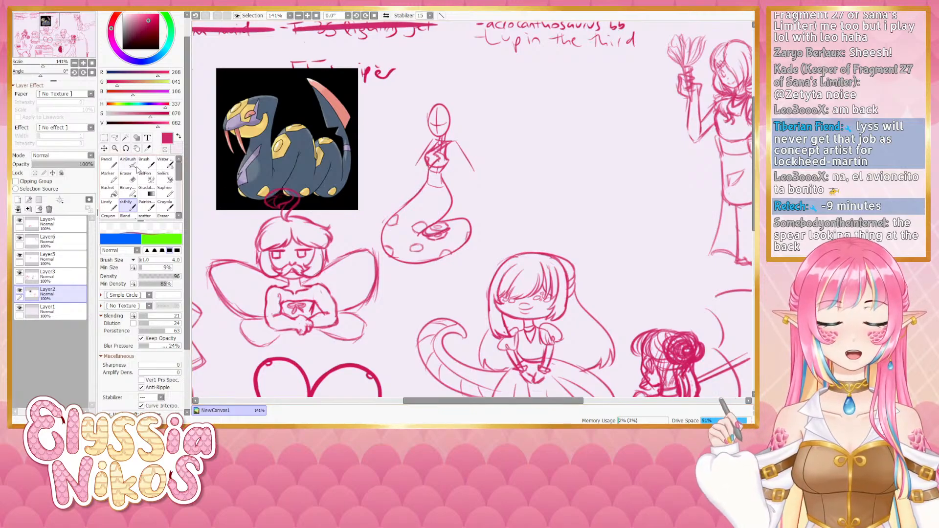
key("e")
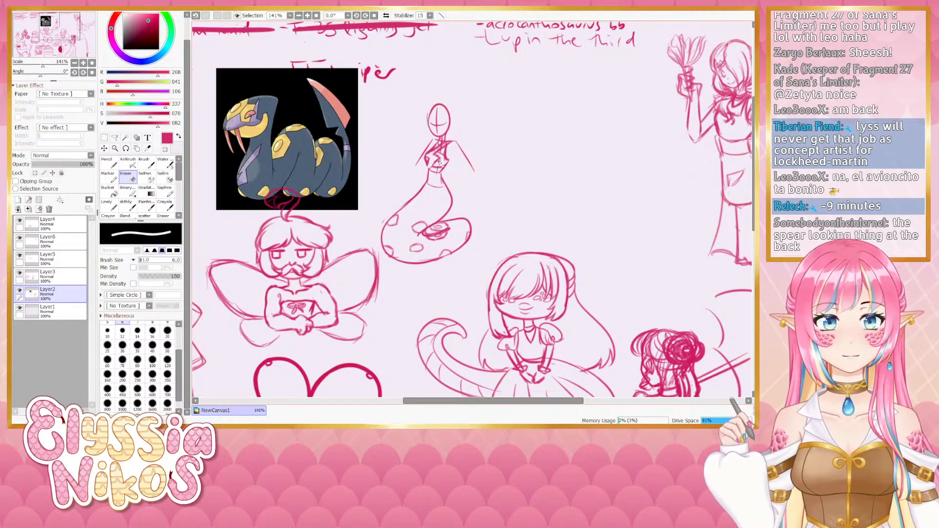
key("bracketleft")
key("bracketleft")
key("bracketleft")
key("bracketleft")
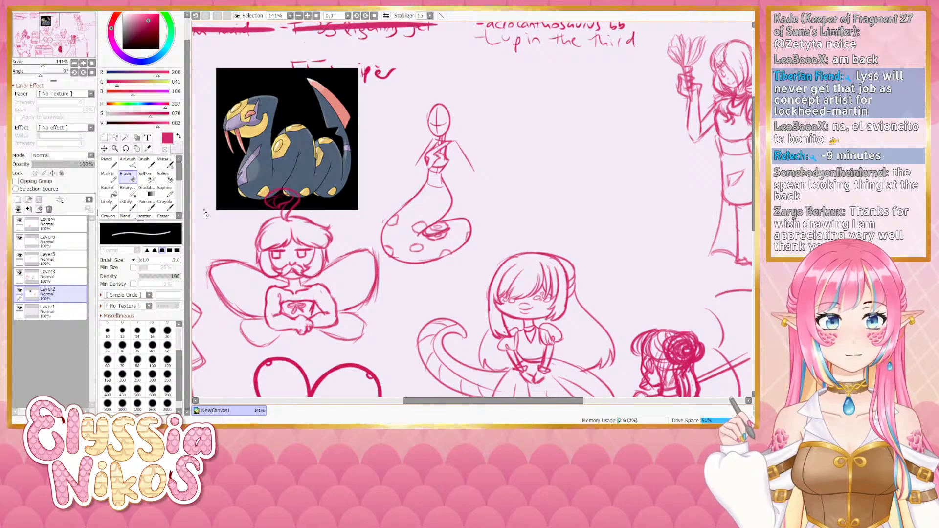
key("b")
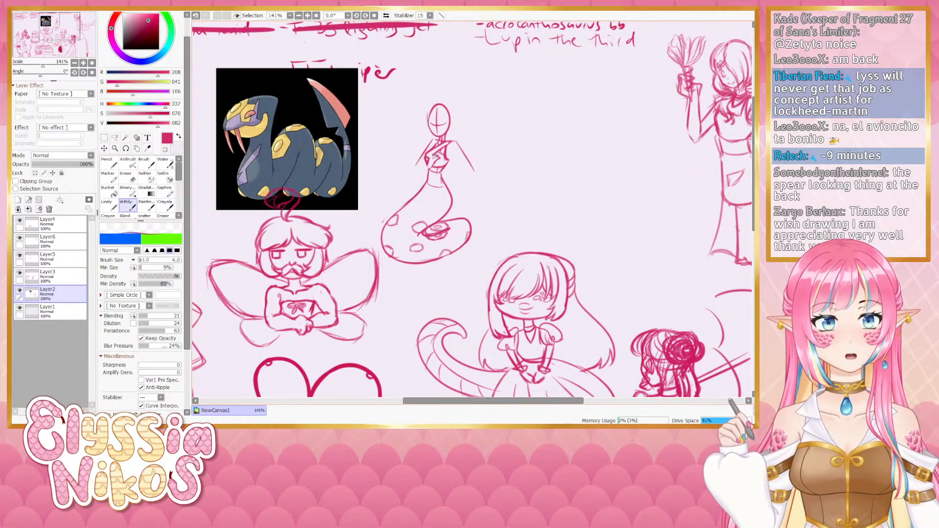
mouse_move(435, 155)
left_mouse_down()
mouse_move(443, 161)
mouse_move(429, 176)
left_mouse_up()
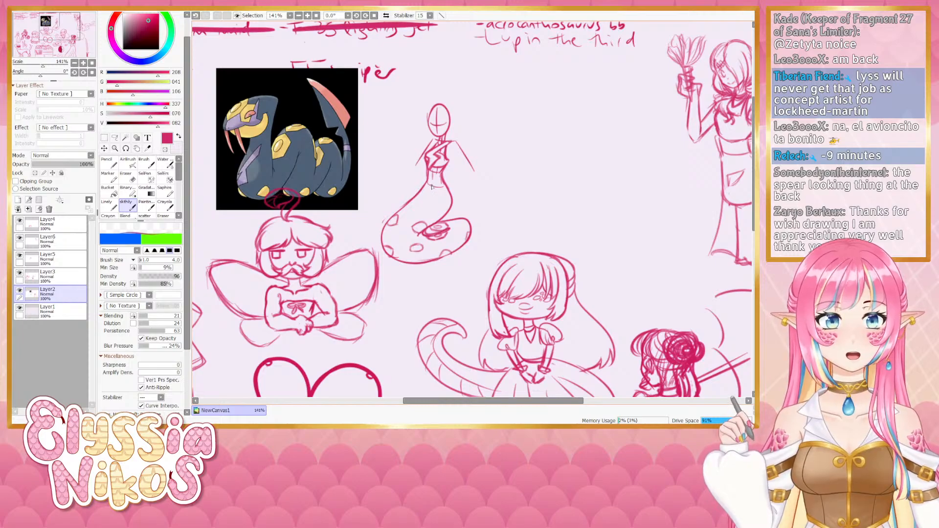
Erase the old hip lines where the torso meets the serpent tail with the eraser at size 10
scroll(218, 182, "down", 1)
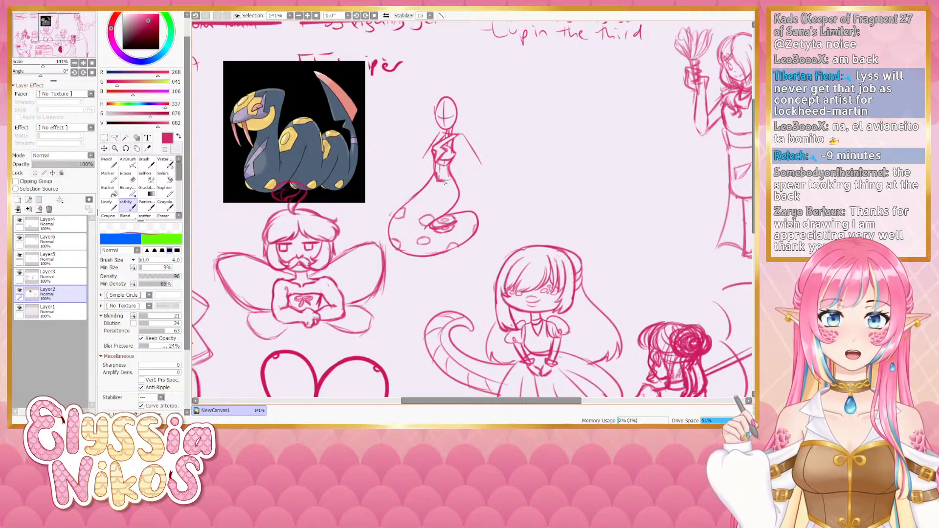
key("b")
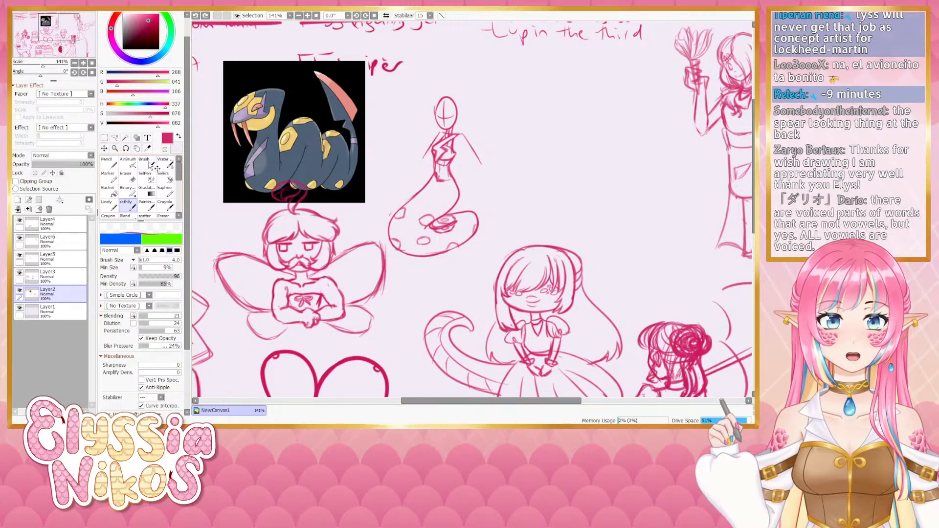
key("e")
key("bracketright")
key("bracketright")
key("bracketright")
key("bracketright")
key("bracketright")
key("bracketright")
key("bracketright")
key("bracketright")
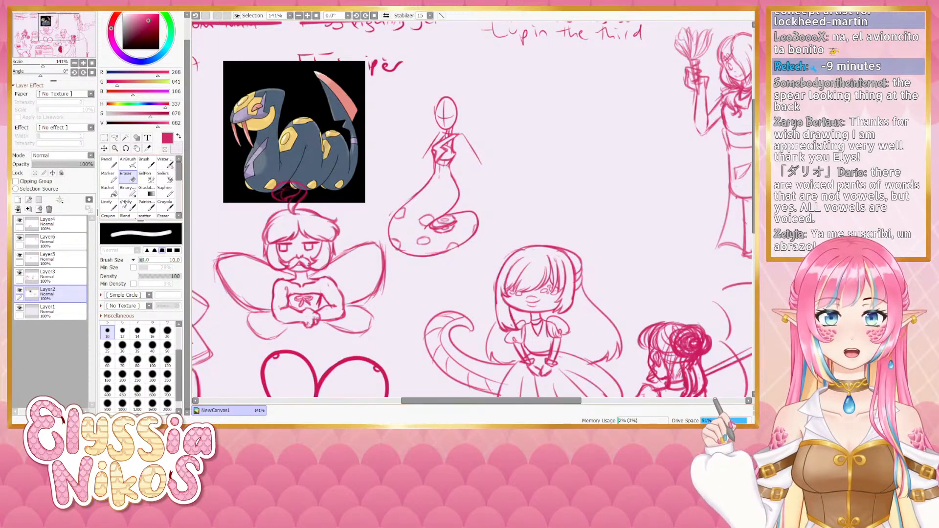
Sketch angular markings down the front of the upper tail and outline the arm opposite the reference image, undoing poor strokes
left_click(123, 204)
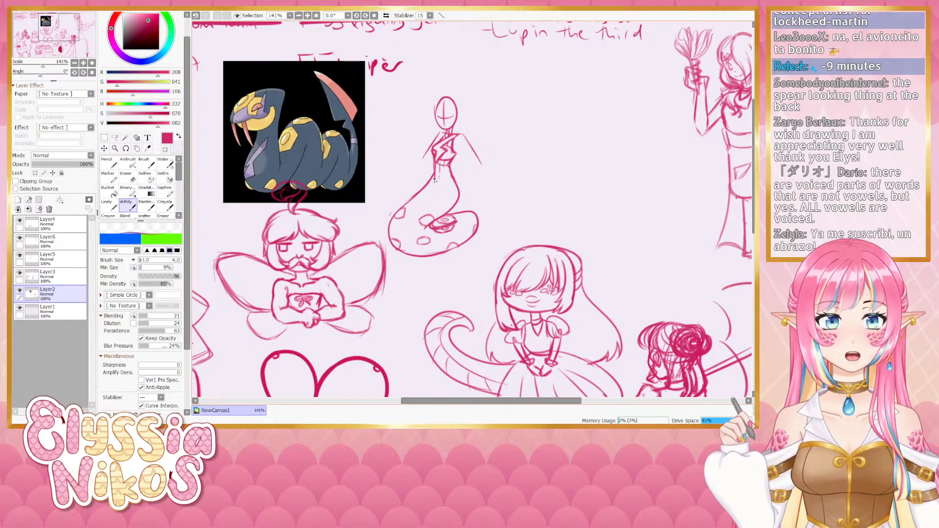
left_click_drag(441, 180, 447, 167)
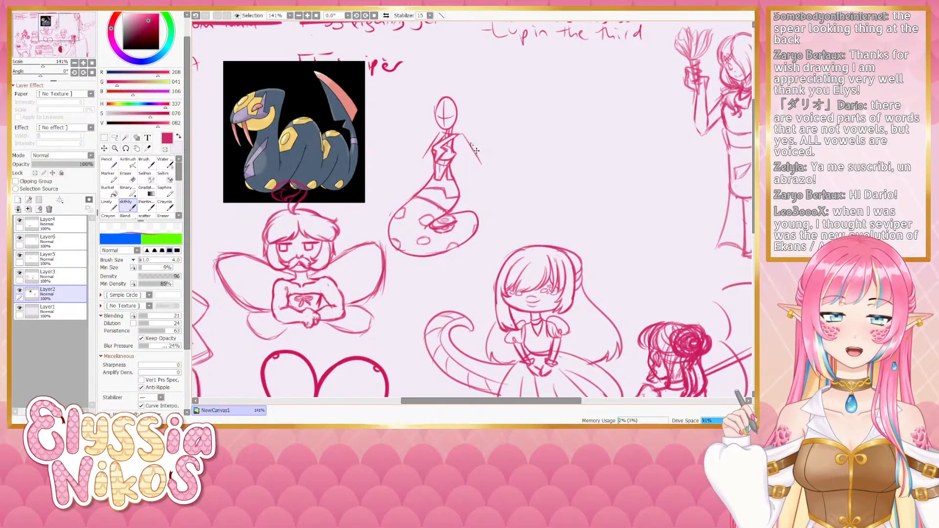
mouse_move(472, 144)
left_mouse_down()
mouse_move(483, 141)
mouse_move(463, 150)
mouse_move(457, 134)
mouse_move(467, 174)
left_mouse_up()
key("ctrl+z")
key("ctrl+z")
key("ctrl+z")
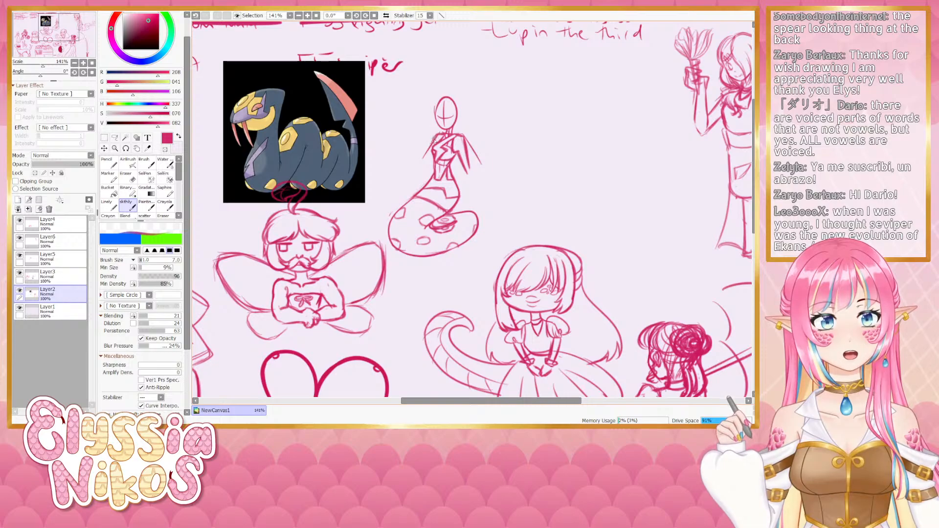
Draw the arm nearest the reference image and a curved tail end rising beside the upper coil, undoing unsatisfactory strokes
left_click_drag(434, 150, 418, 162)
mouse_move(411, 198)
left_mouse_down()
mouse_move(389, 180)
mouse_move(403, 201)
mouse_move(400, 174)
mouse_move(391, 208)
left_mouse_up()
key("ctrl+z")
key("ctrl+z")
key("ctrl+z")
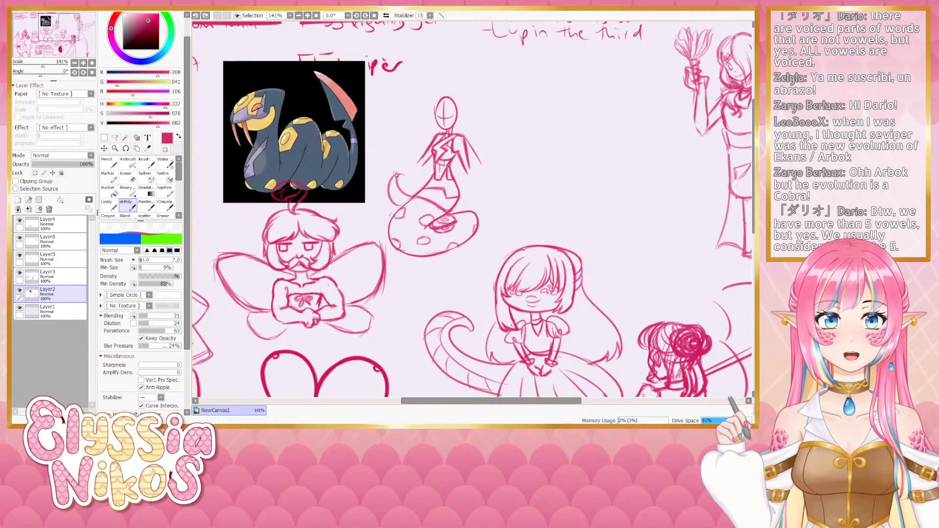
Shape the raised tail end into Seviper's jagged blade beside the figure's hand, undoing and redrawing its outline
mouse_move(396, 171)
left_mouse_down()
mouse_move(400, 209)
mouse_move(391, 193)
mouse_move(400, 191)
left_mouse_up()
key("ctrl+z")
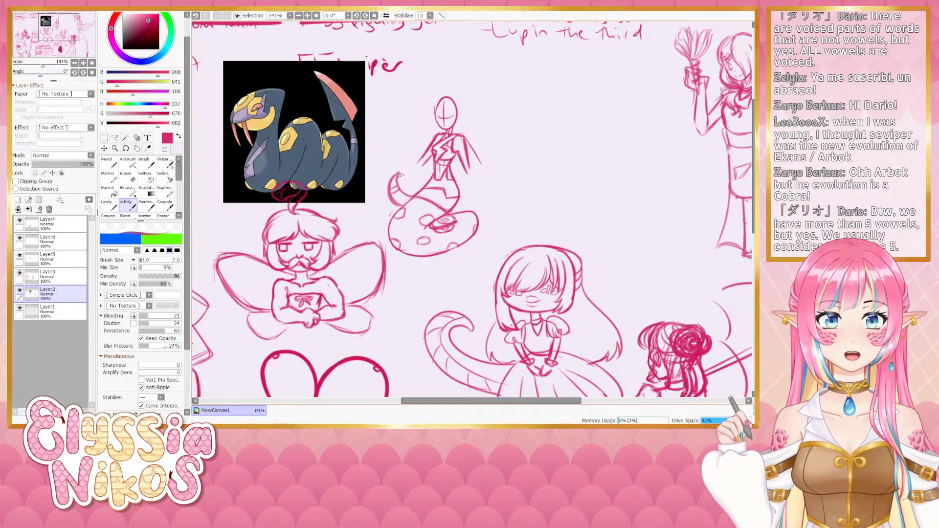
key("ctrl+z")
left_click_drag(391, 181, 405, 166)
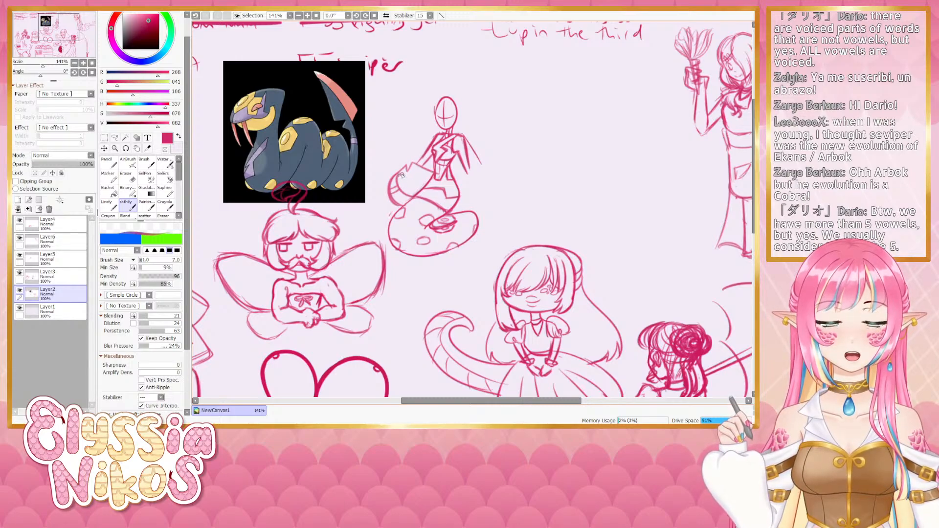
mouse_move(401, 175)
left_mouse_down()
mouse_move(432, 176)
mouse_move(396, 180)
mouse_move(432, 181)
mouse_move(413, 181)
mouse_move(444, 196)
left_mouse_up()
key("ctrl+z")
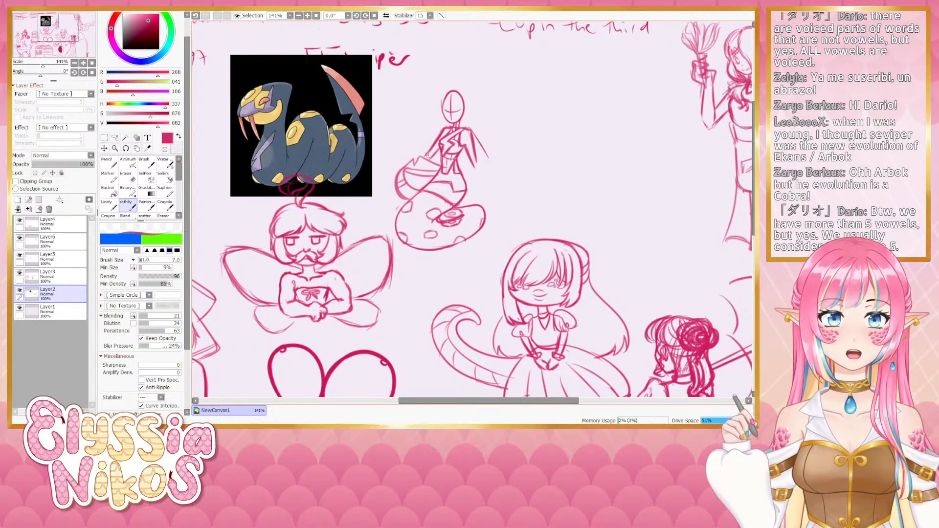
mouse_move(437, 144)
left_mouse_down()
mouse_move(429, 157)
mouse_move(478, 164)
left_mouse_up()
left_click_drag(247, 158, 234, 171)
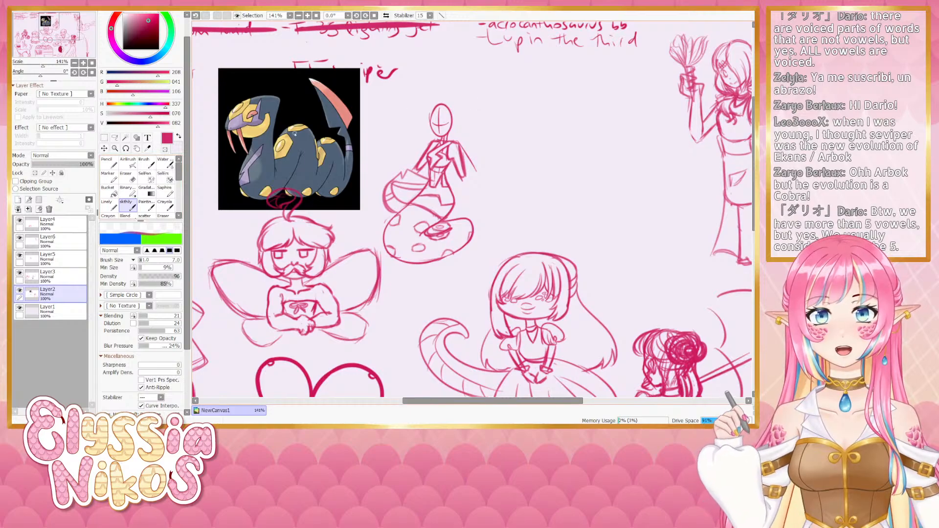
Erase the oval head guide and redraw the chin and the first side locks of hair with the size 7 sketch brush
key("e")
mouse_move(438, 130)
left_mouse_down()
mouse_move(440, 107)
mouse_move(434, 112)
mouse_move(450, 122)
left_mouse_up()
left_click(127, 209)
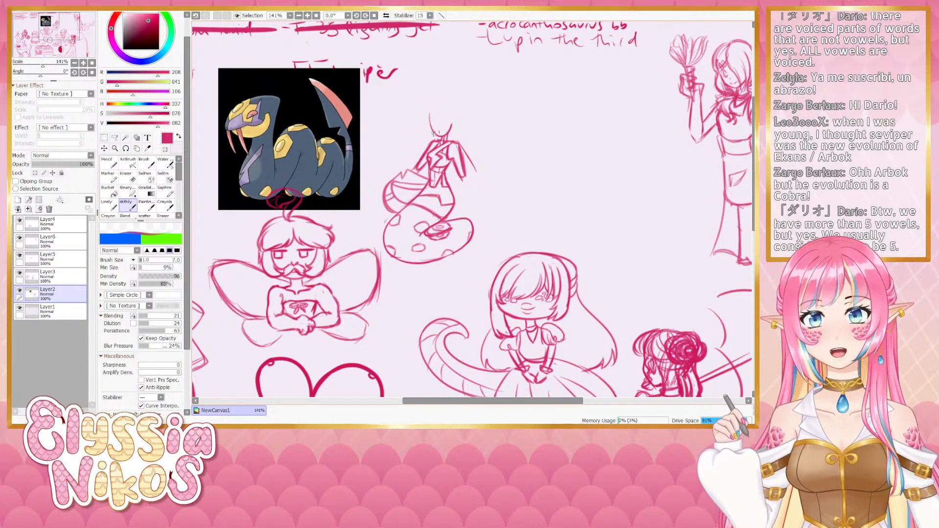
key("ctrl+z")
mouse_move(433, 108)
left_mouse_down()
mouse_move(439, 119)
mouse_move(419, 137)
left_mouse_up()
key("ctrl+z")
key("ctrl+z")
key("ctrl+z")
key("ctrl+z")
key("ctrl+z")
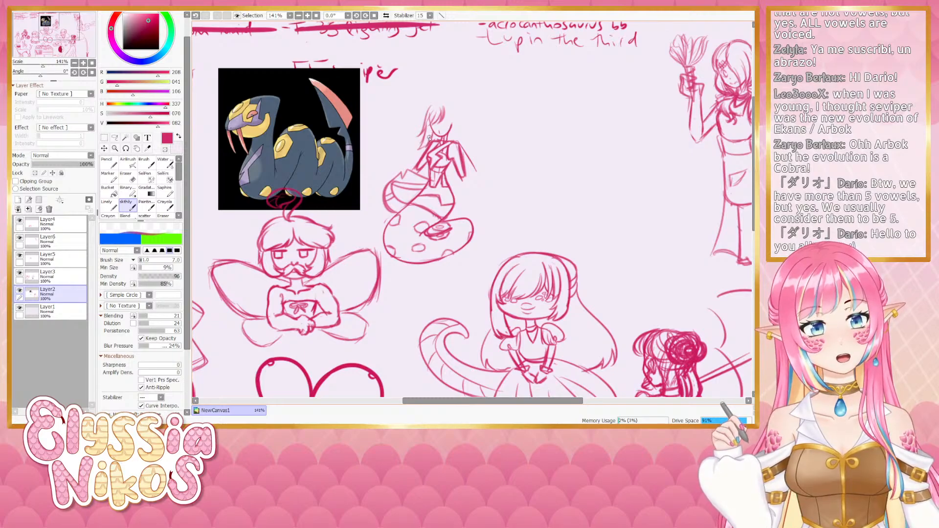
Draw the bangs and the hair on the other side of the face, and add a hair ornament atop the head
left_click_drag(447, 104, 452, 131)
key("ctrl+z")
key("ctrl+z")
key("ctrl+z")
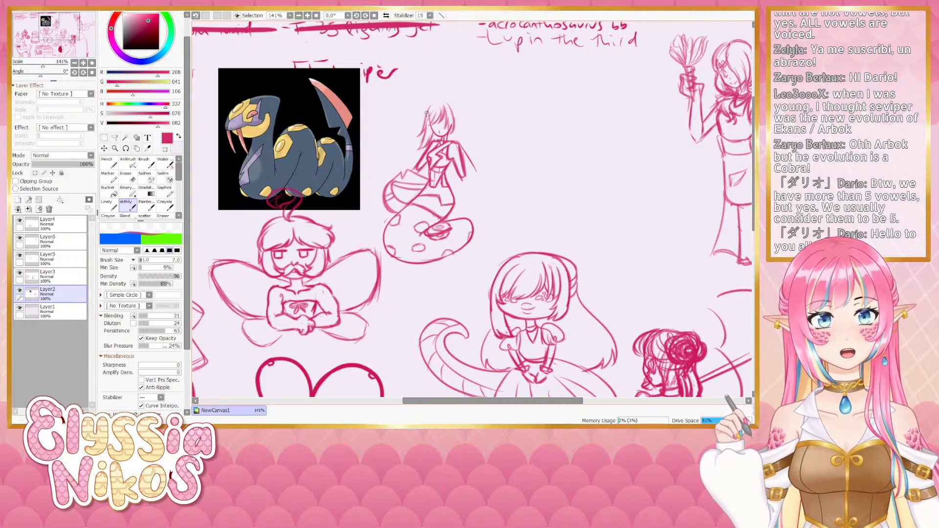
key("ctrl+z")
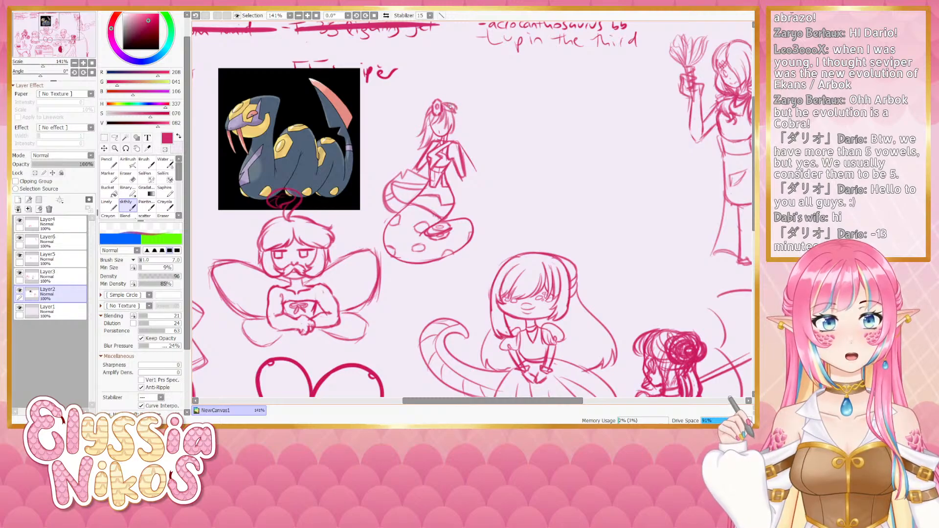
Draw a long ponytail flowing down behind the shoulder, and refine the hair with the sketch brush at size 5
mouse_move(456, 117)
left_mouse_down()
mouse_move(486, 161)
mouse_move(473, 172)
mouse_move(480, 161)
left_mouse_up()
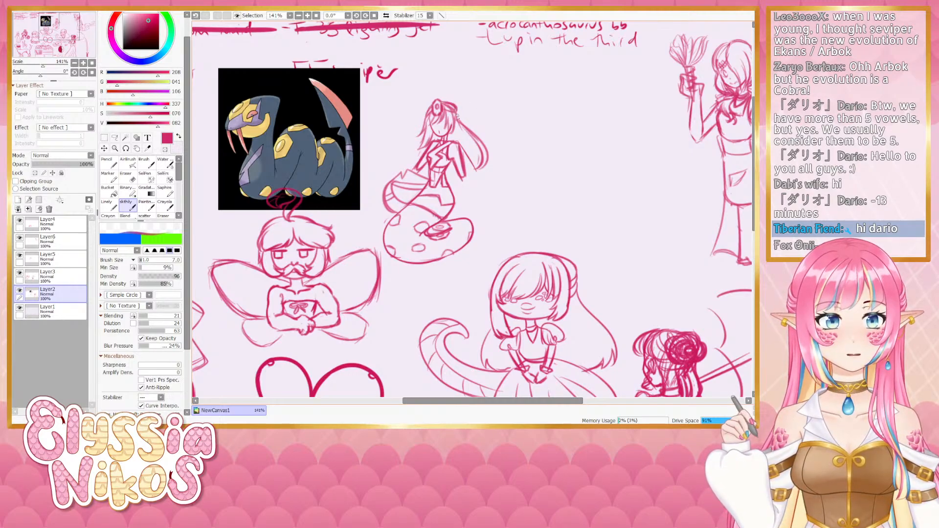
mouse_move(457, 115)
left_mouse_down()
mouse_move(490, 157)
mouse_move(478, 152)
mouse_move(469, 126)
mouse_move(482, 173)
mouse_move(474, 145)
mouse_move(474, 171)
left_mouse_up()
key("bracketleft")
key("bracketleft")
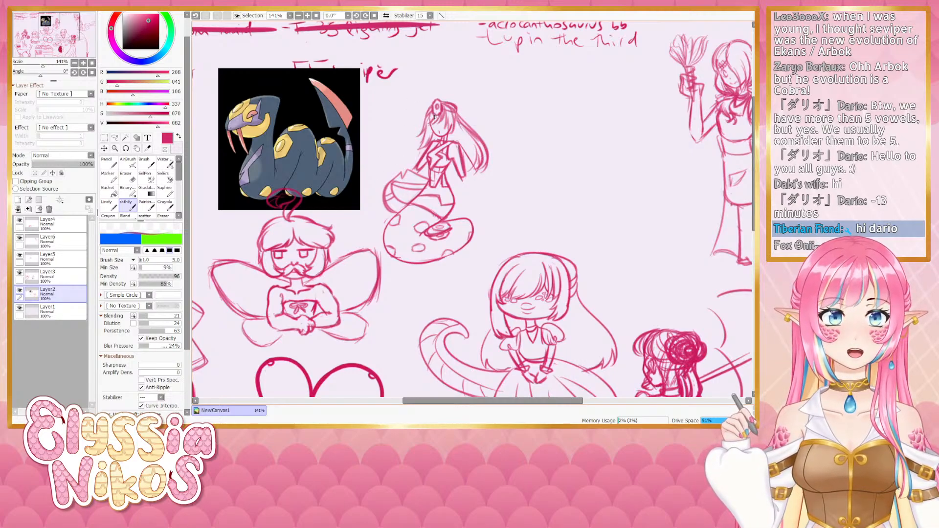
mouse_move(427, 126)
left_mouse_down()
mouse_move(445, 115)
mouse_move(416, 141)
mouse_move(418, 154)
mouse_move(446, 132)
mouse_move(480, 141)
left_mouse_up()
left_click_drag(518, 169, 510, 156)
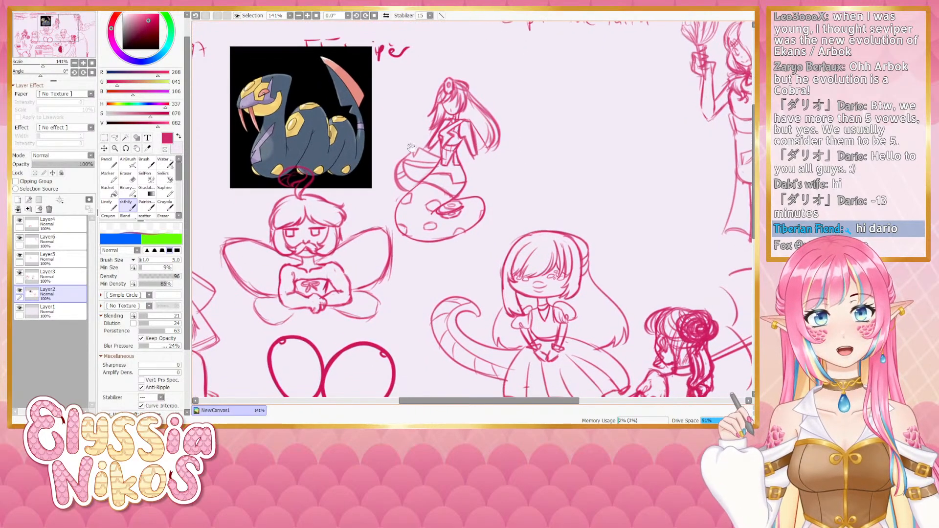
Add a new layer beneath Layer2 at 35% opacity, choose the Linely brush, and sample Seviper's purple for colouring the tail
left_click(18, 210)
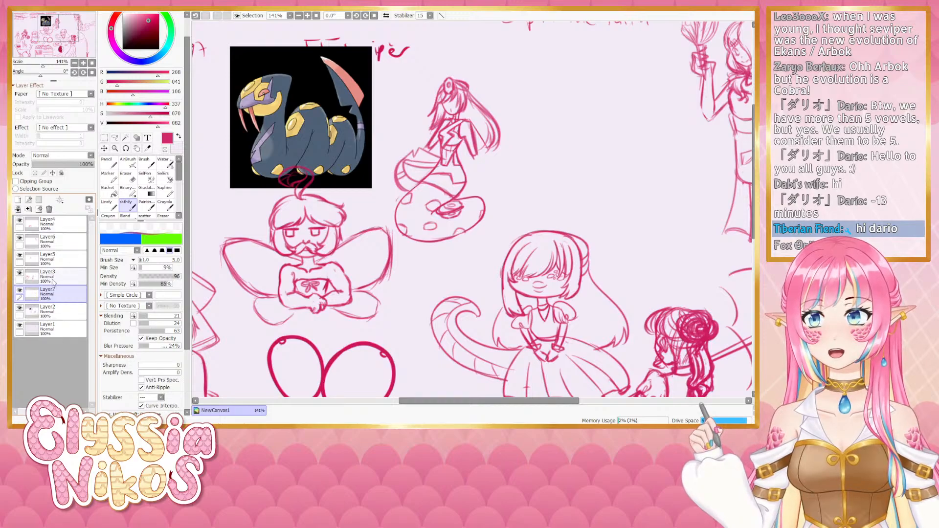
left_click(111, 205)
left_click_drag(66, 164, 53, 164)
left_click(253, 95, "alt")
mouse_move(439, 165)
left_mouse_down()
mouse_move(451, 165)
mouse_move(438, 166)
left_mouse_up()
left_click(253, 96, "alt")
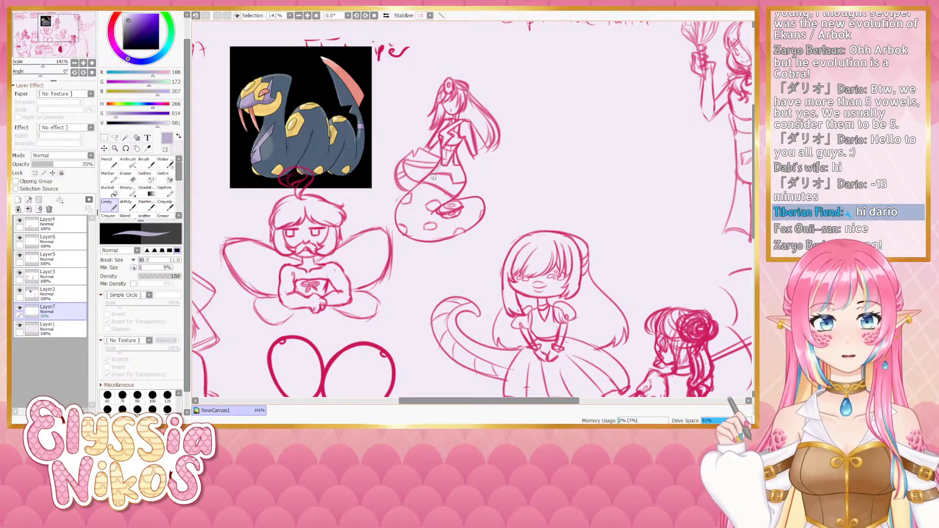
Raise the colour layer's opacity to 66% and colour the girl's waist purple, her top dark blue, and the belly band and tail spots yellow
left_click_drag(69, 165, 72, 165)
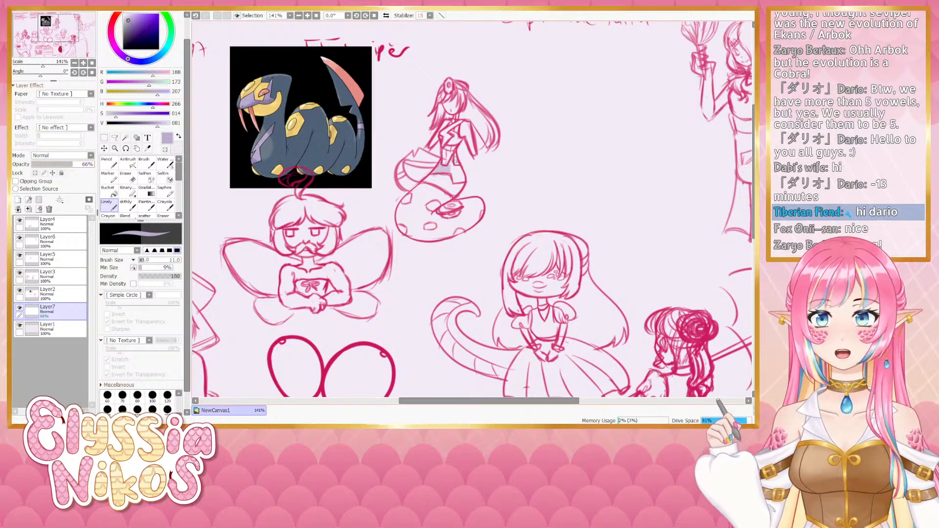
mouse_move(442, 170)
left_mouse_down()
mouse_move(453, 154)
mouse_move(453, 178)
mouse_move(462, 183)
left_mouse_up()
mouse_move(462, 122)
left_mouse_down()
mouse_move(435, 144)
mouse_move(458, 138)
mouse_move(450, 145)
mouse_move(459, 135)
mouse_move(440, 139)
left_mouse_up()
key("x")
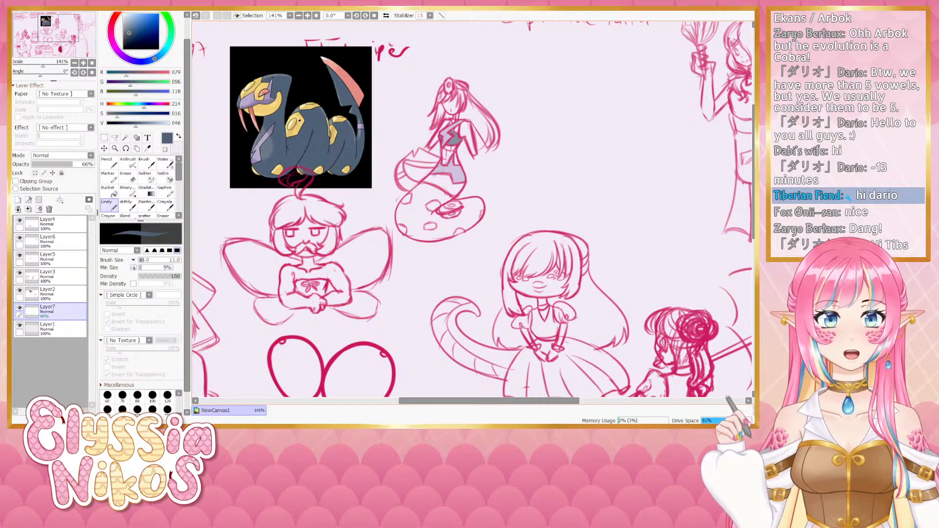
right_click(294, 128)
mouse_move(428, 179)
left_mouse_down()
mouse_move(442, 176)
mouse_move(433, 182)
mouse_move(459, 194)
mouse_move(444, 188)
mouse_move(462, 185)
mouse_move(407, 197)
mouse_move(402, 233)
mouse_move(433, 215)
mouse_move(430, 229)
mouse_move(454, 211)
left_mouse_up()
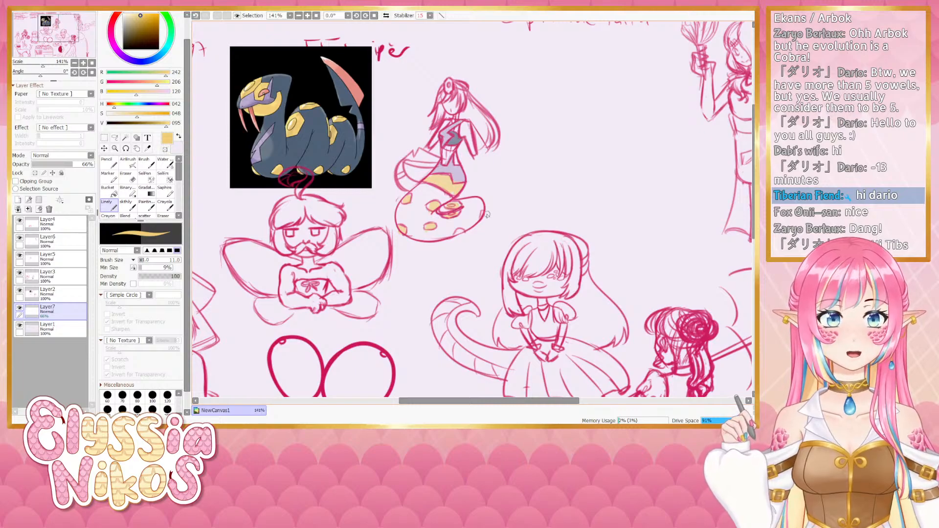
left_click(326, 168, "alt")
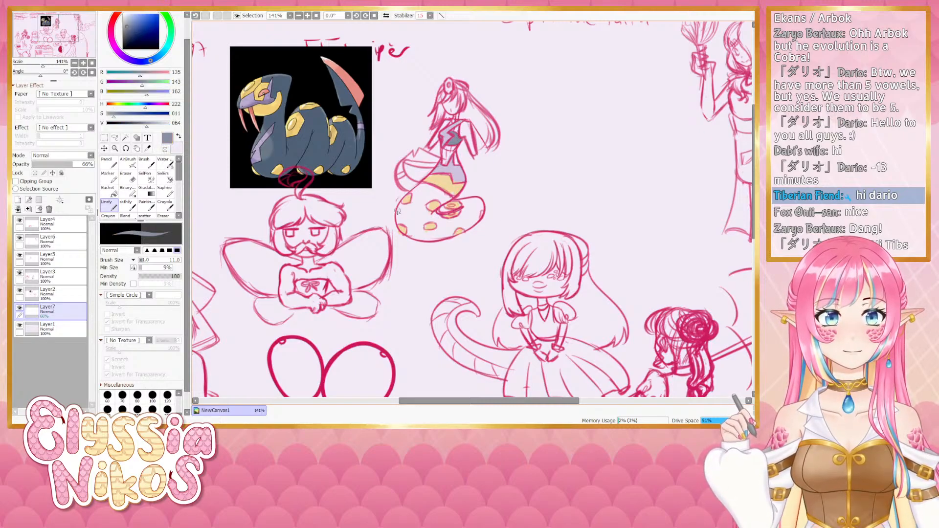
left_click(326, 169, "alt")
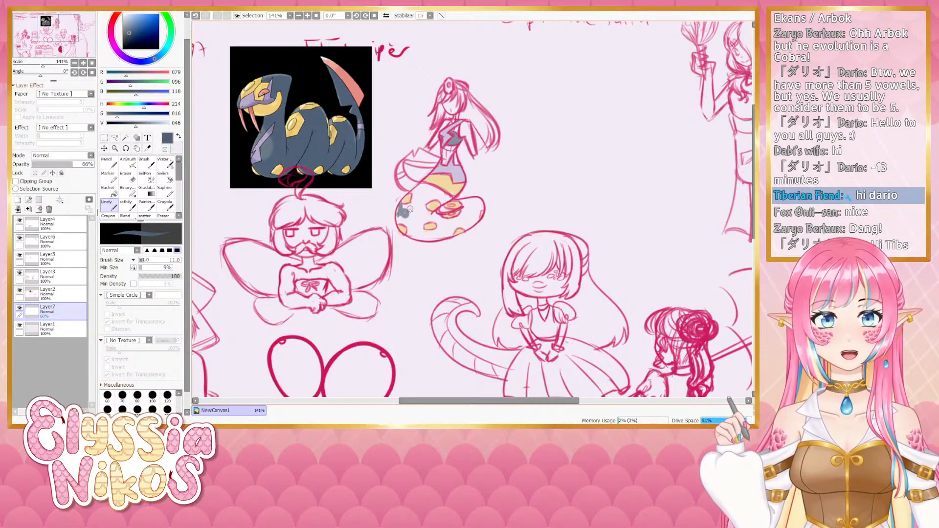
left_click_drag(425, 200, 431, 201)
left_click_drag(421, 189, 425, 189)
key("ctrl+z")
key("ctrl+z")
left_click(426, 194, "alt")
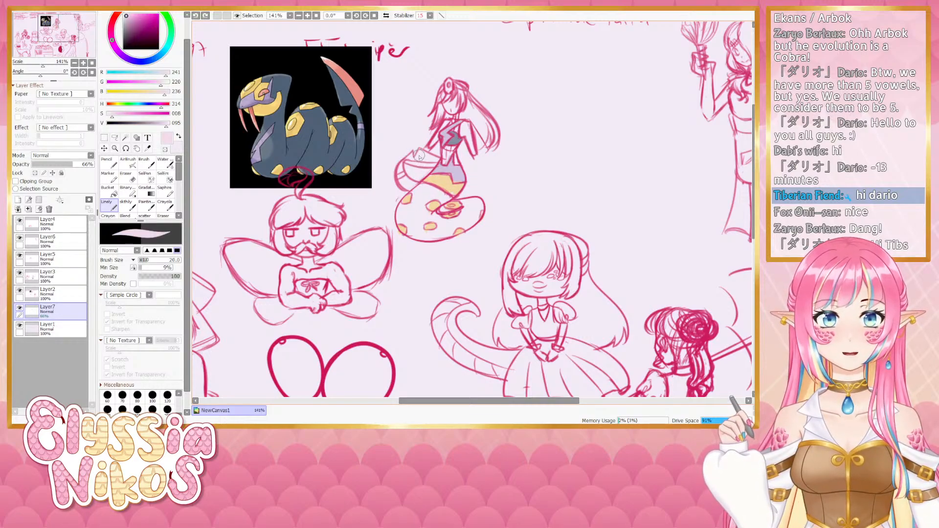
Sample Seviper's dark blue from the reference and fill the coiled tail around its yellow spots
left_click(353, 154, "alt")
mouse_move(433, 147)
left_mouse_down()
mouse_move(399, 169)
mouse_move(427, 158)
mouse_move(420, 151)
mouse_move(432, 157)
mouse_move(404, 167)
mouse_move(398, 185)
mouse_move(441, 193)
mouse_move(447, 209)
mouse_move(474, 198)
mouse_move(455, 222)
mouse_move(473, 225)
mouse_move(413, 237)
mouse_move(447, 227)
mouse_move(403, 199)
mouse_move(424, 188)
mouse_move(415, 207)
mouse_move(438, 195)
mouse_move(400, 209)
mouse_move(407, 223)
mouse_move(431, 215)
mouse_move(414, 232)
mouse_move(440, 228)
mouse_move(401, 221)
left_mouse_up()
key("]")
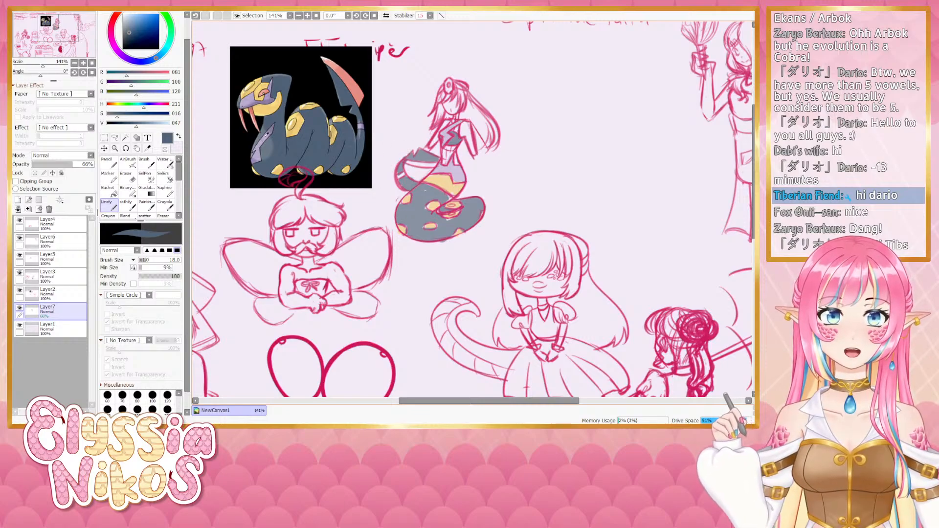
Colour the details of the tail's blade with purple and red sampled from the reference at a smaller brush size, and the hair ornament yellow
left_click(264, 138, "alt")
key("bracketleft")
key("bracketleft")
key("bracketleft")
key("bracketleft")
key("bracketleft")
mouse_move(404, 173)
left_mouse_down()
mouse_move(435, 164)
mouse_move(406, 165)
mouse_move(435, 166)
left_mouse_up()
left_click(347, 63, "alt")
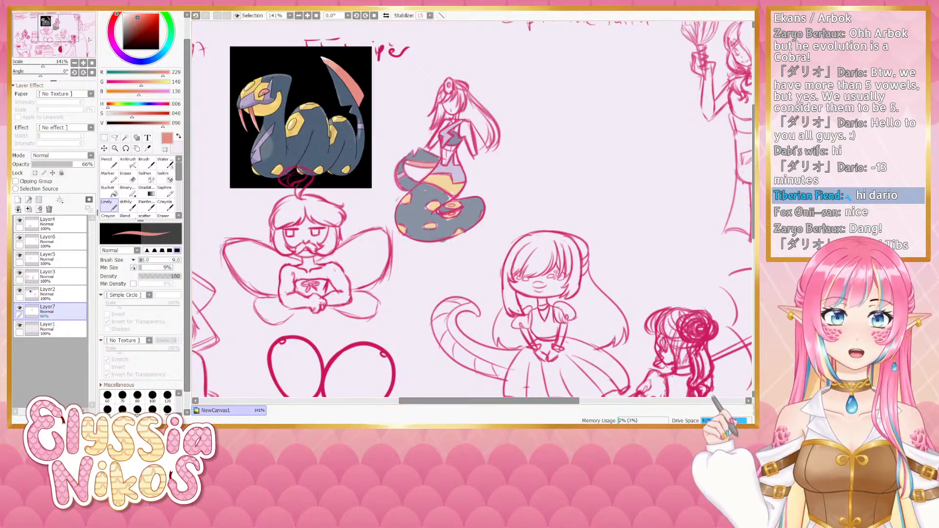
left_click(278, 109, "alt")
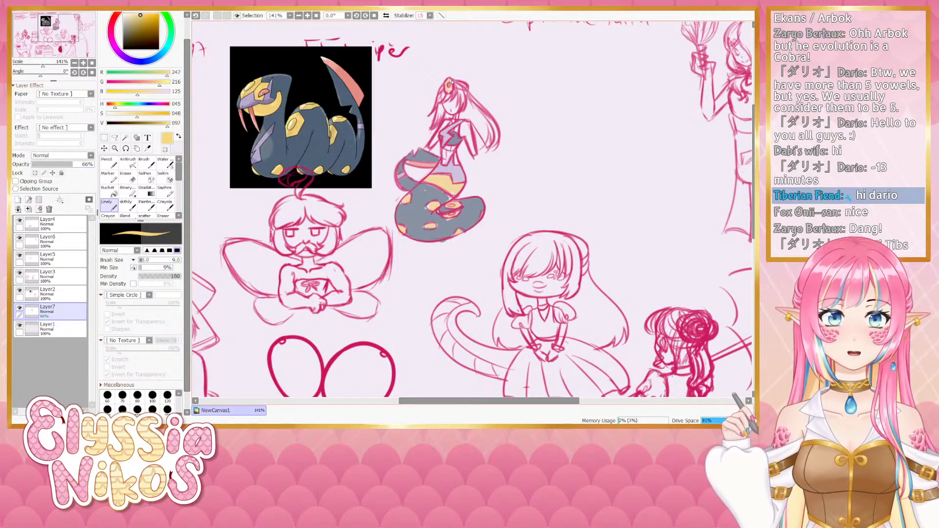
Try to clear the Seviper reference image from Layer2 using a loose rectangular selection around it
left_click(74, 62)
left_click(74, 63)
left_click_drag(340, 219, 325, 217)
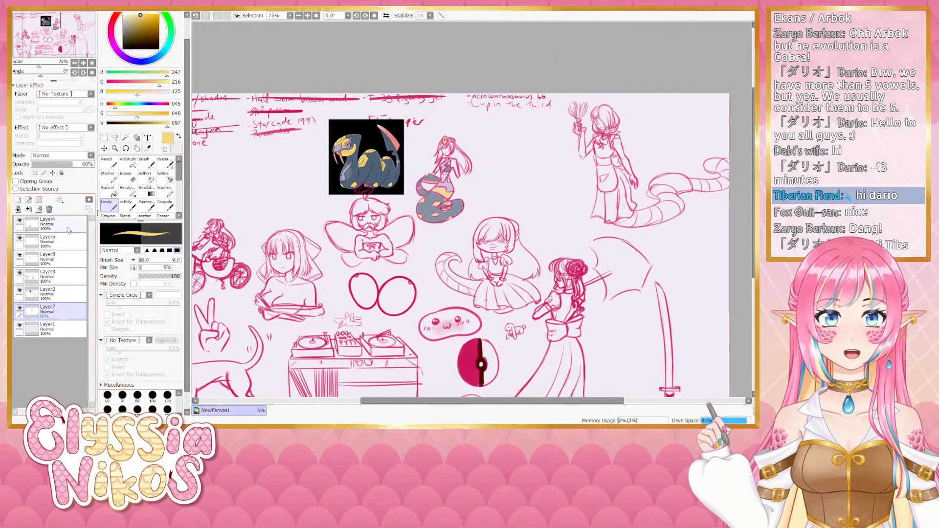
left_click(49, 292)
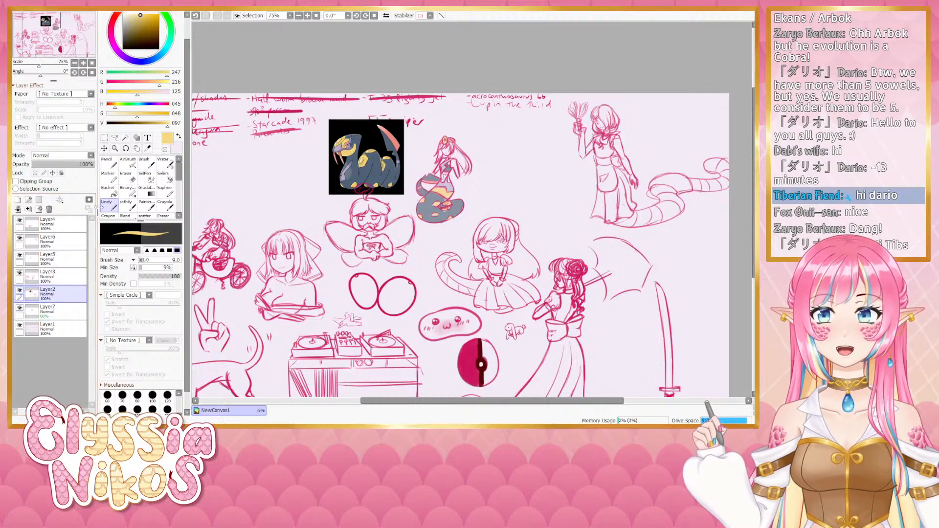
key("ctrl+t")
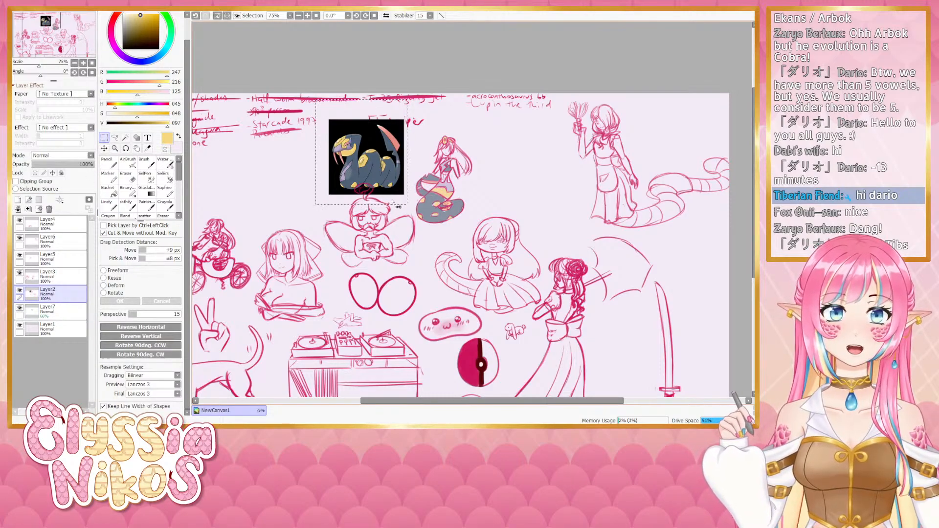
left_click(39, 210)
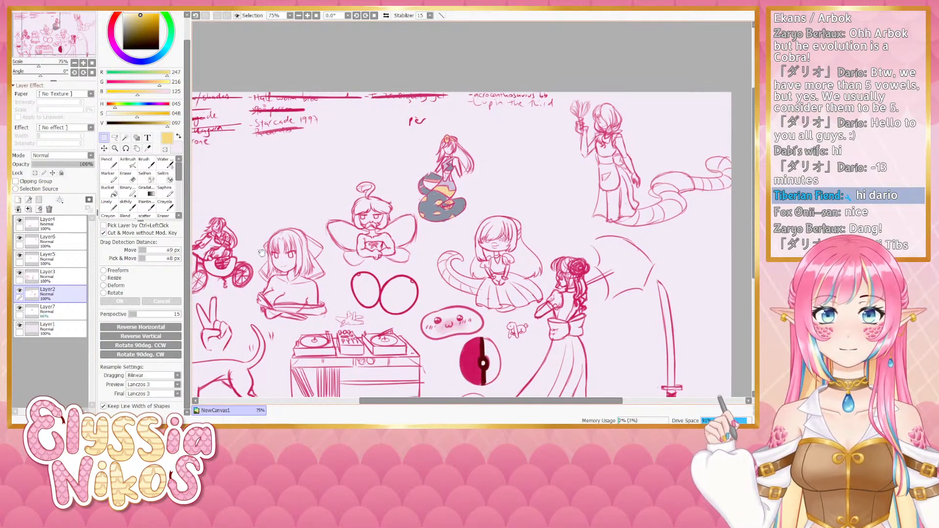
left_click_drag(253, 249, 277, 247)
key("ctrl+z")
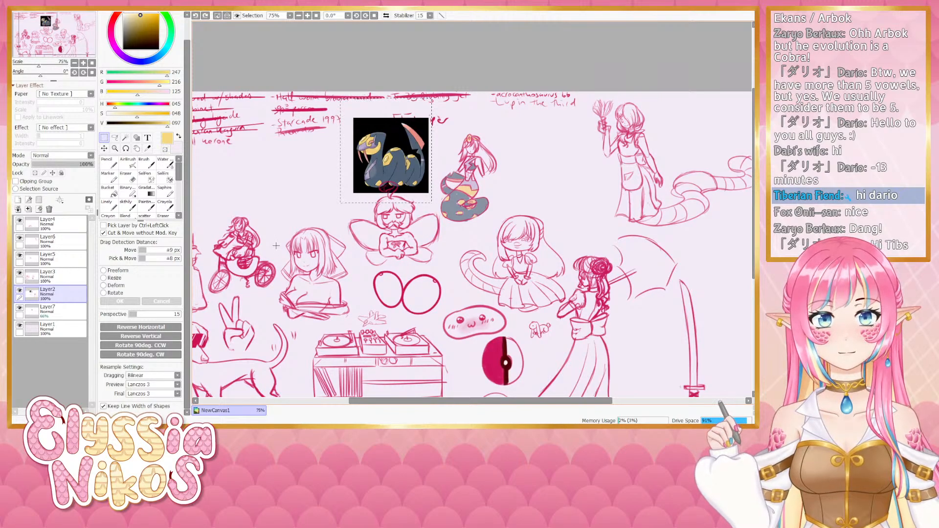
Check what Layer2 contains by toggling its visibility, and delete the Seviper reference using a rectangular selection fitted closely to its edges
left_click(19, 291)
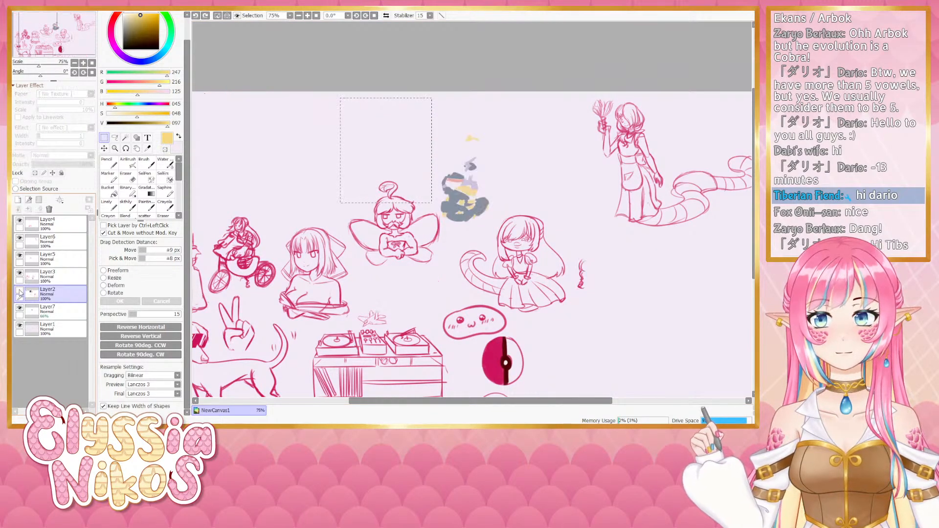
left_click(19, 292)
left_click(19, 291)
left_click(19, 292)
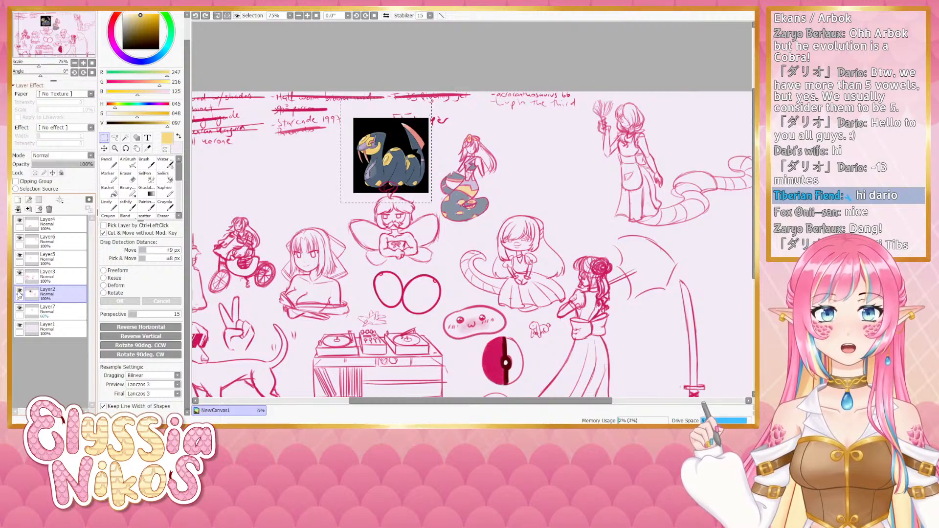
left_click_drag(349, 229, 383, 238)
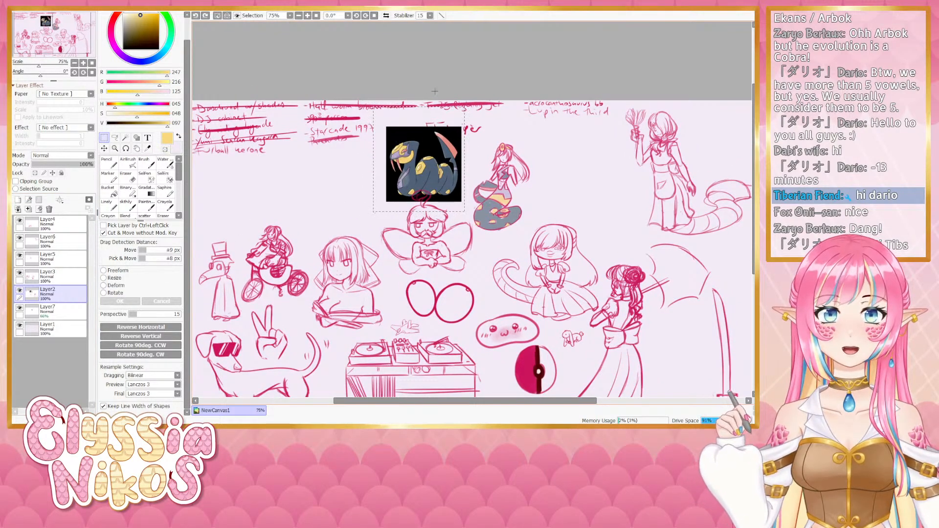
left_click_drag(385, 124, 462, 204)
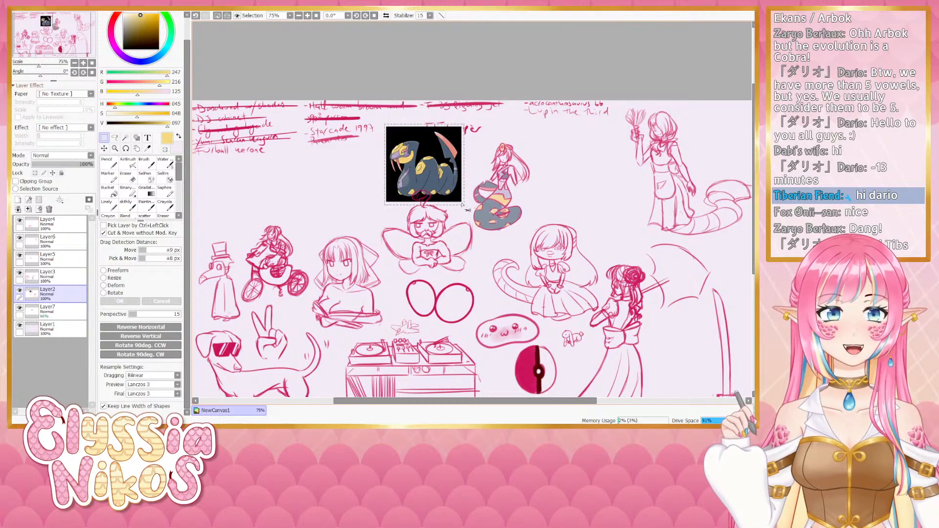
key("Delete")
key("ctrl+d")
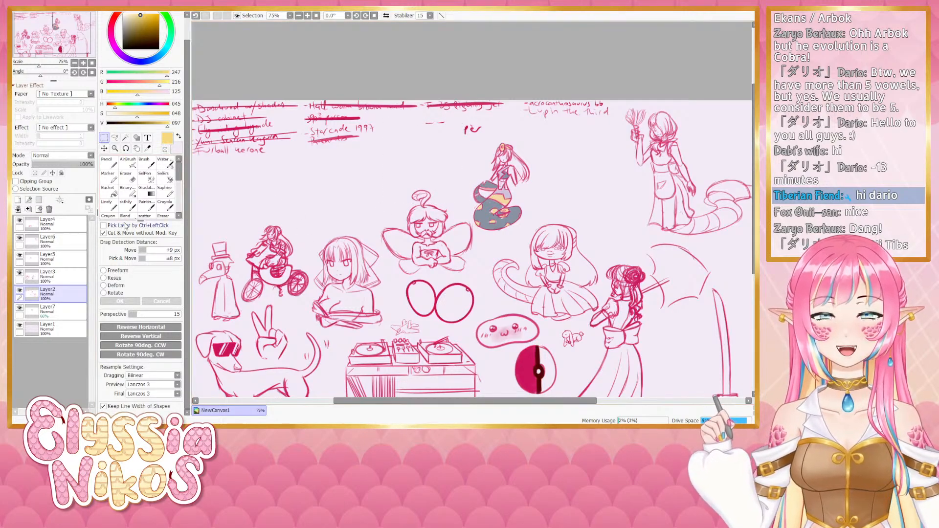
Rewrite the erased Seviper entry in the request list with the Linely brush in crimson and strike it out
left_click(107, 206)
left_click(353, 116, "alt")
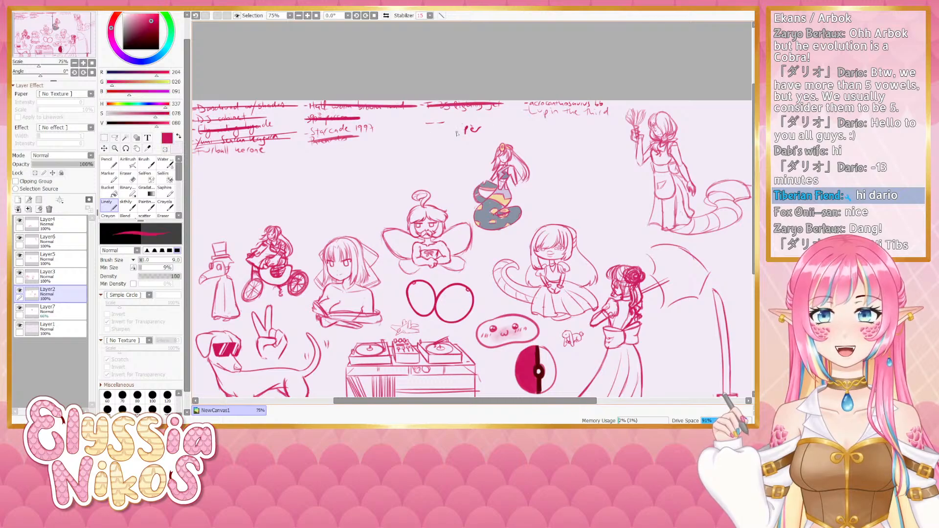
mouse_move(437, 128)
left_mouse_down()
mouse_move(426, 122)
mouse_move(455, 122)
mouse_move(447, 136)
mouse_move(497, 128)
mouse_move(413, 131)
mouse_move(487, 132)
left_mouse_up()
mouse_move(395, 139)
left_mouse_down()
mouse_move(429, 143)
mouse_move(416, 121)
mouse_move(439, 118)
left_mouse_up()
left_click_drag(442, 118, 451, 118)
left_click_drag(431, 181, 420, 172)
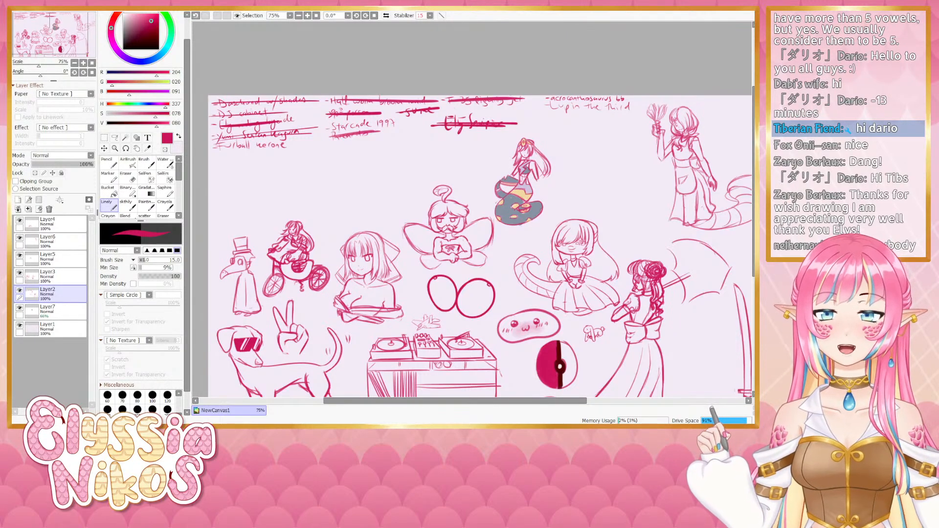
Try to sketch an oval head in the empty space beneath the request list on Layer3
left_click_drag(263, 119, 256, 101)
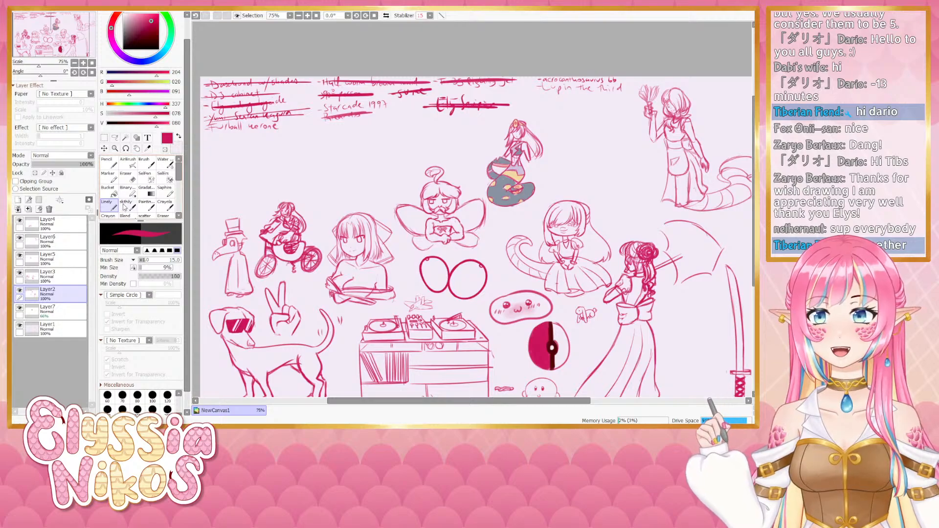
left_click(126, 204)
key("ctrl+plus")
mouse_move(263, 122)
left_mouse_down()
mouse_move(406, 139)
mouse_move(377, 132)
left_mouse_up()
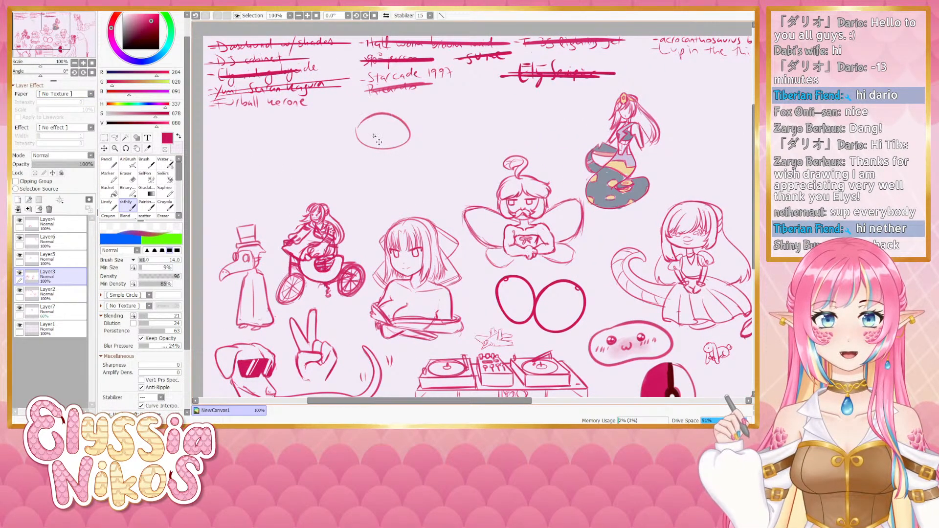
key("ctrl+z")
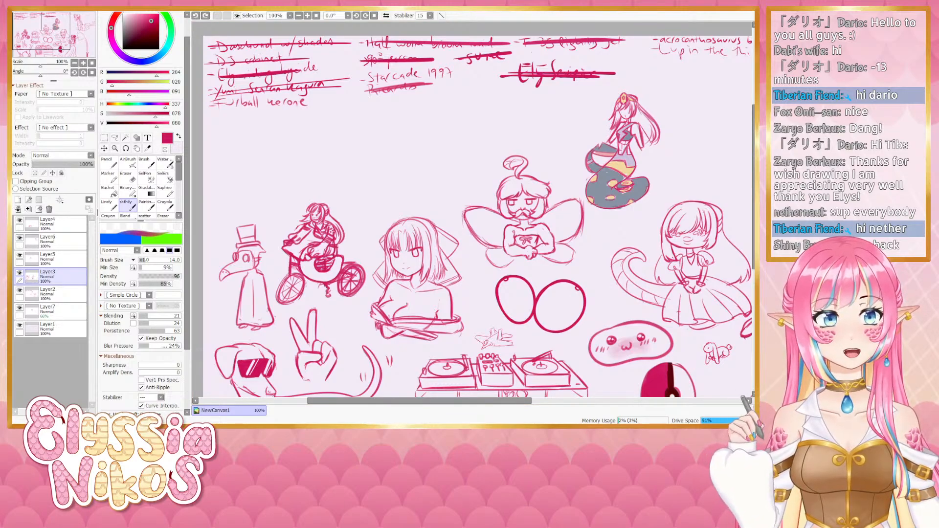
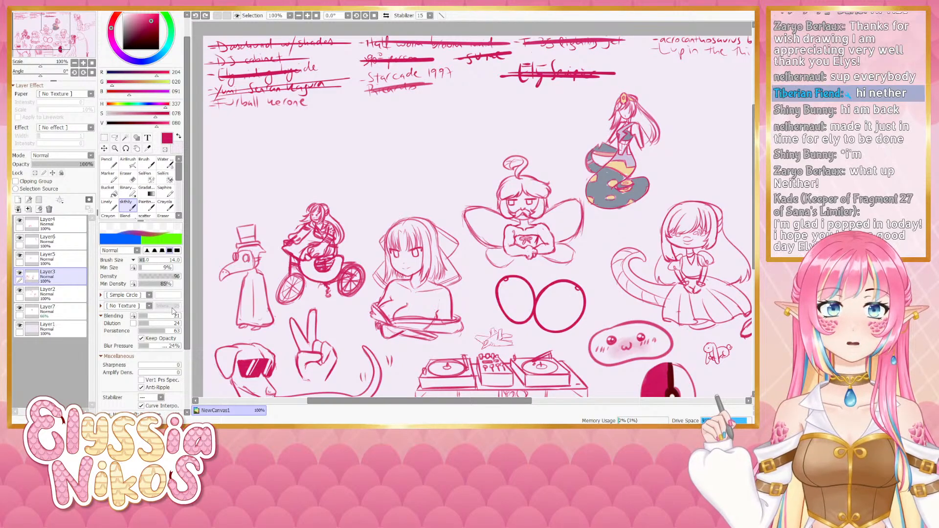
Mark the Furball and Starcade 1997 entries in the request list, and scribble over the start of the acrocanthosaurus entry
left_click_drag(310, 102, 317, 101)
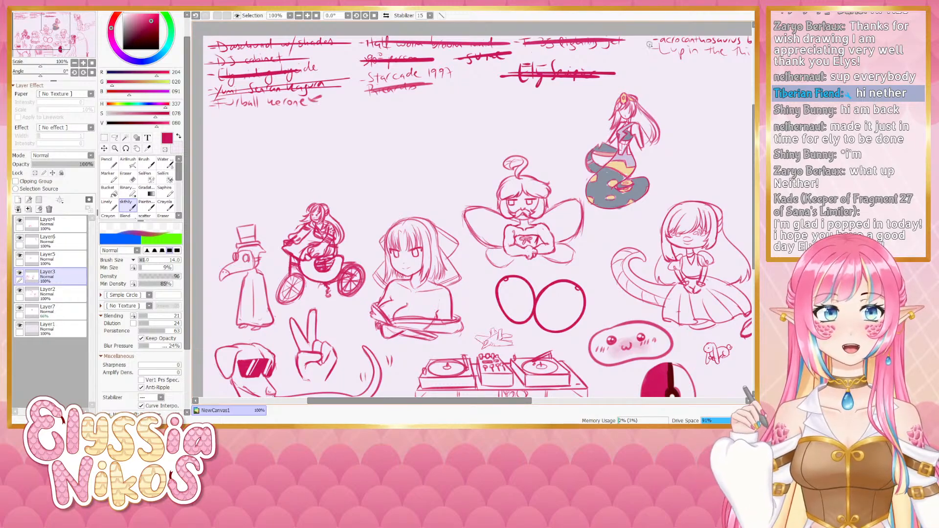
mouse_move(648, 45)
left_mouse_down()
mouse_move(678, 32)
mouse_move(672, 50)
mouse_move(700, 39)
left_mouse_up()
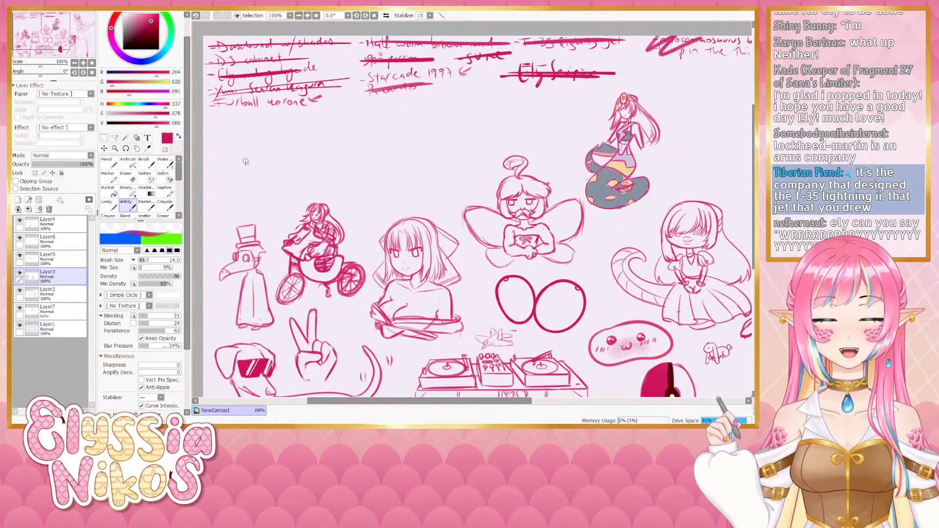
scroll(246, 162, "right", 5)
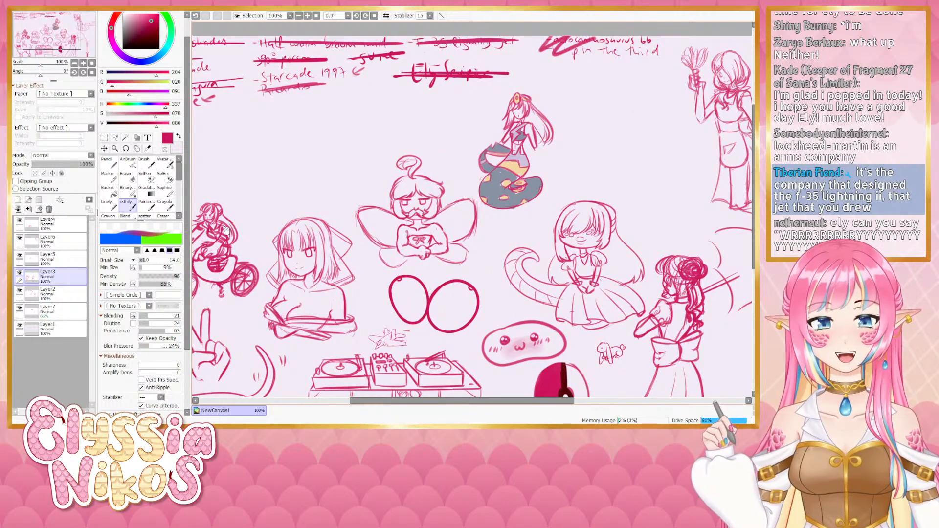
left_click_drag(389, 400, 360, 412)
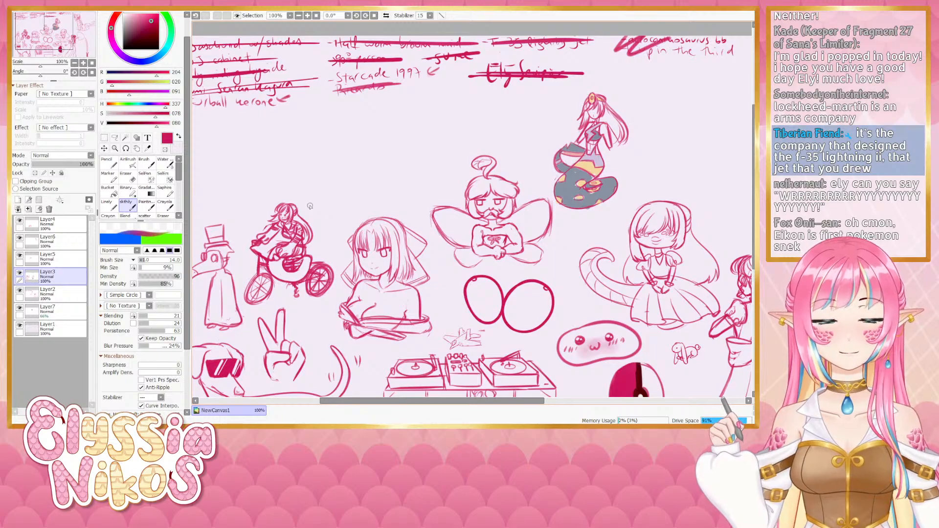
Paste the cat and dog reference image above Layer4, shrink it, and place it so only the dog shows at the canvas's upper-left corner
left_click_drag(327, 218, 356, 224)
scroll(367, 210, "down", 1)
left_click(63, 226)
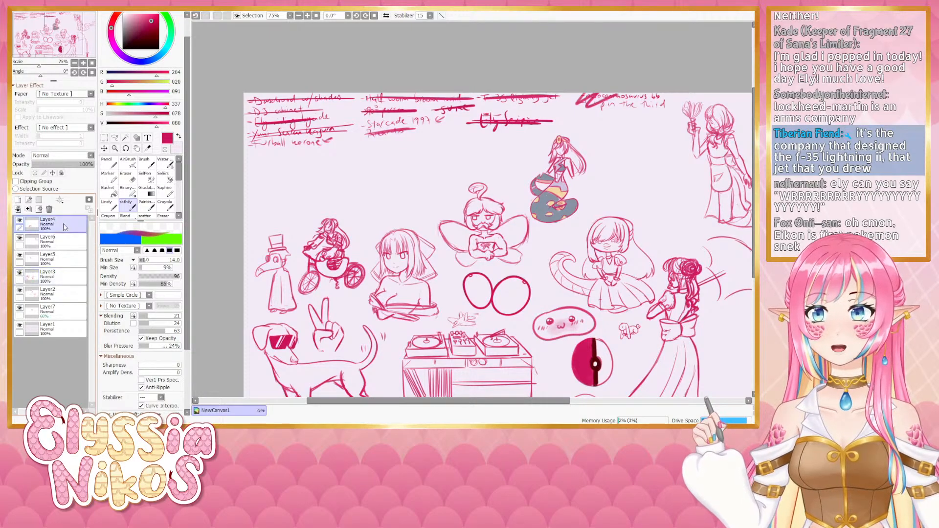
key("ctrl+v")
key("ctrl+t")
left_click_drag(478, 226, 430, 195)
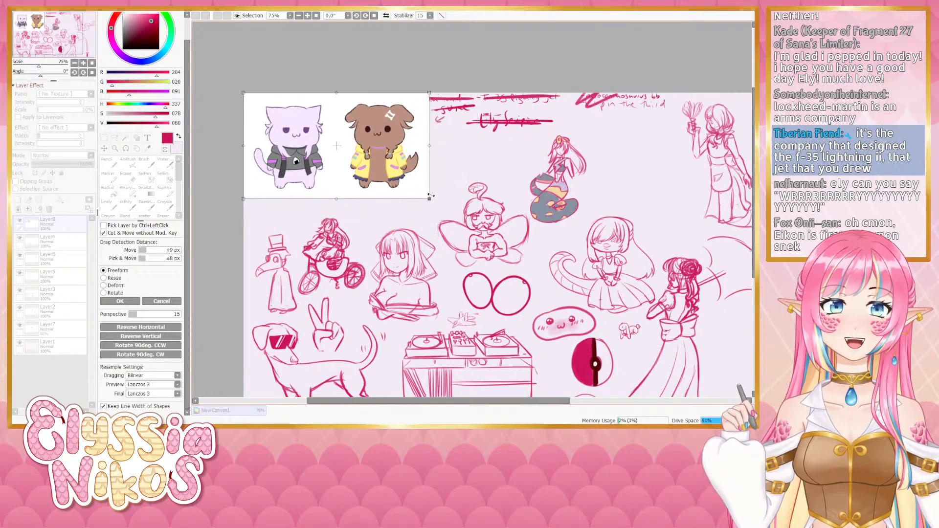
left_click_drag(316, 154, 218, 160)
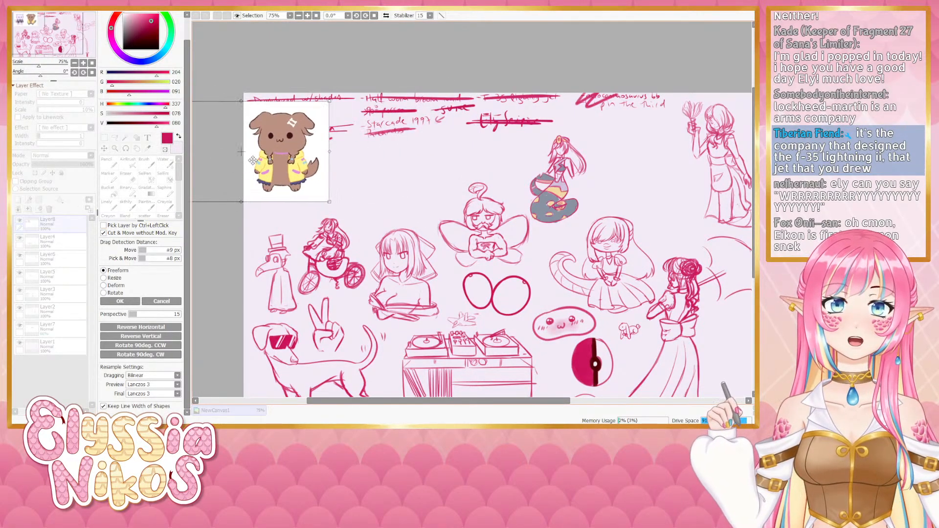
left_click(120, 302)
Sketch an oval head in the empty space beside the dog reference image, just beneath the request list
left_click(83, 62)
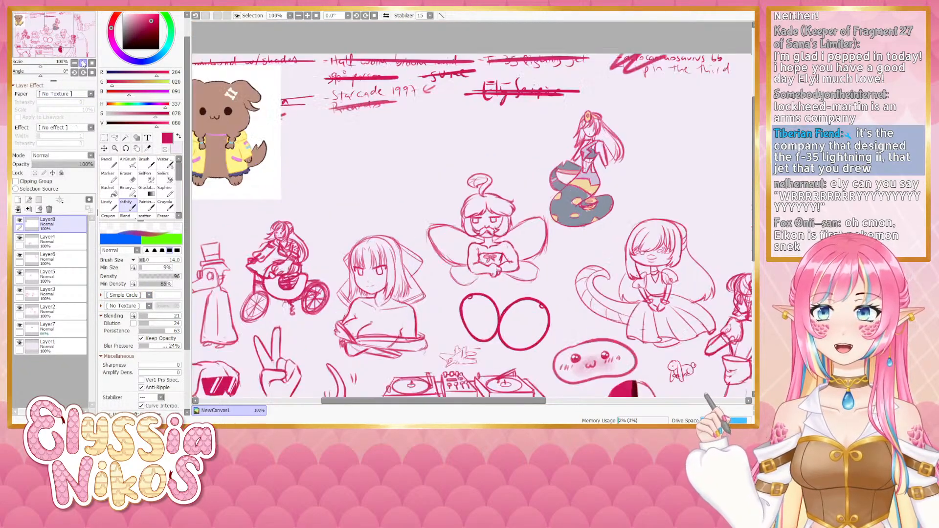
left_click_drag(415, 180, 453, 216)
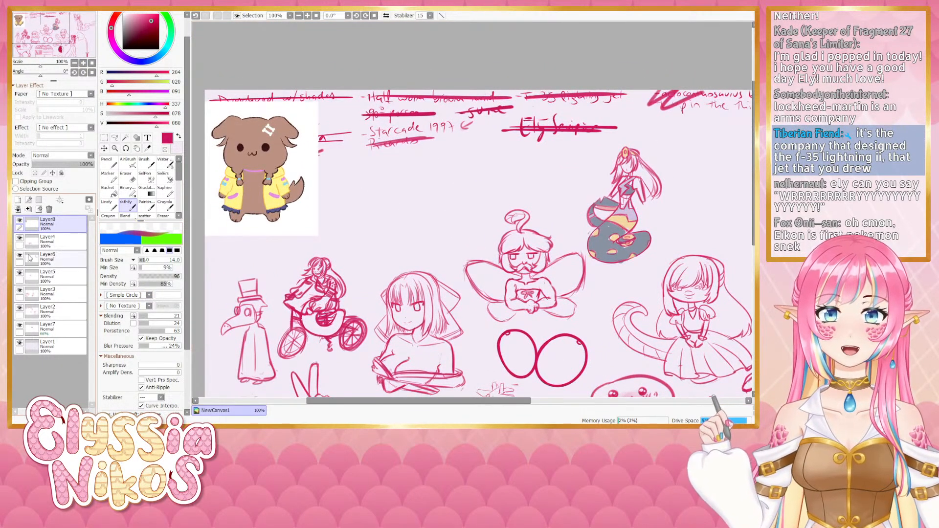
left_click(19, 220)
left_click(20, 221)
left_click_drag(396, 207, 380, 187)
Draw two solid round eyes and a small cat-like mouth inside the oval head, redoing unsatisfying strokes
mouse_move(386, 167)
left_mouse_down()
mouse_move(419, 168)
mouse_move(381, 148)
mouse_move(385, 188)
mouse_move(368, 161)
mouse_move(377, 145)
mouse_move(390, 165)
mouse_move(406, 165)
left_mouse_up()
key("ctrl+z")
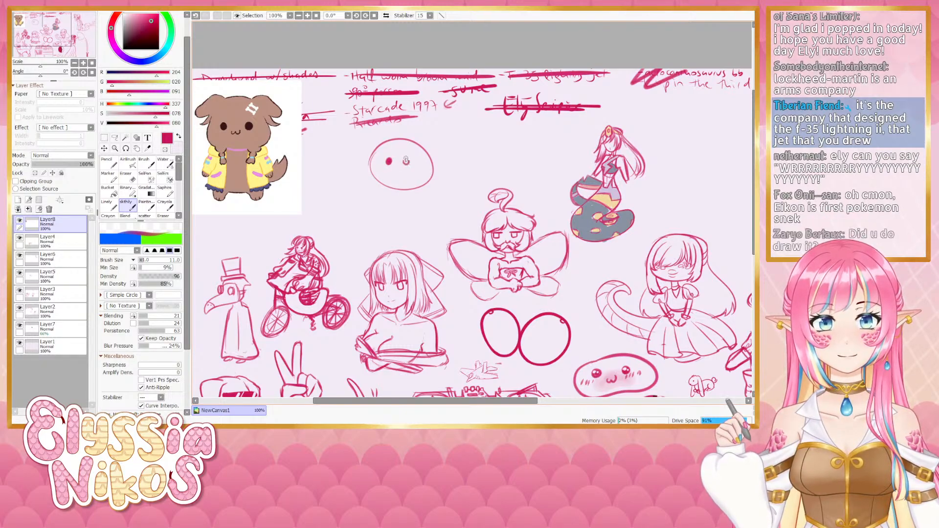
key("ctrl+z")
key("ctrl+z")
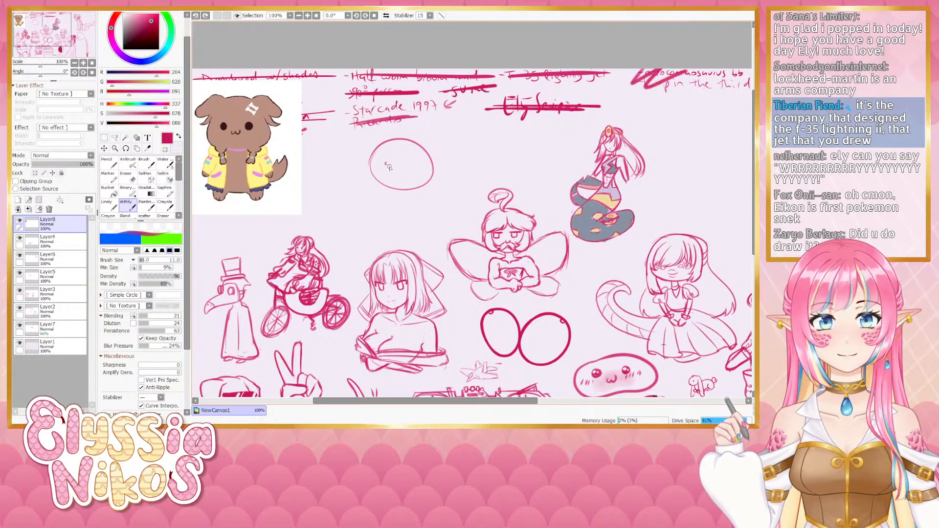
left_click(388, 164)
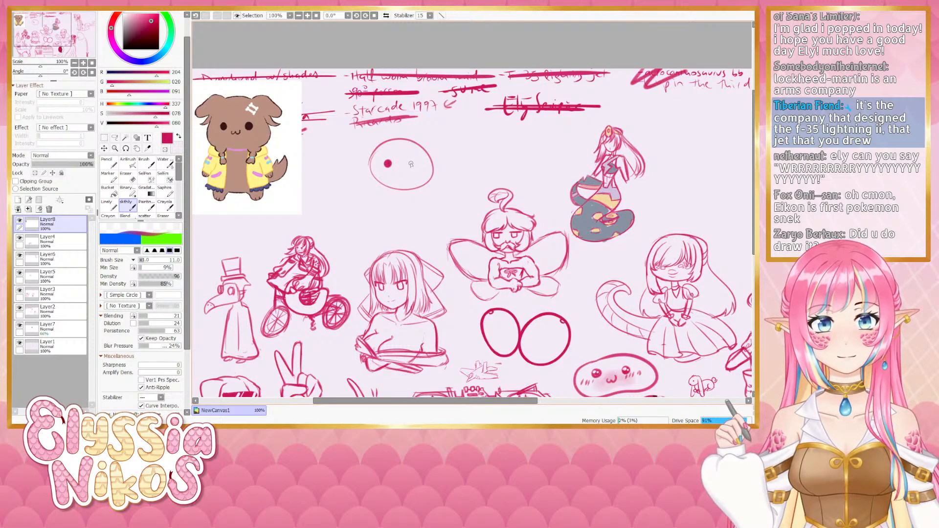
mouse_move(411, 164)
left_mouse_down()
mouse_move(394, 178)
mouse_move(407, 171)
left_mouse_up()
key("ctrl+z")
key("ctrl+z")
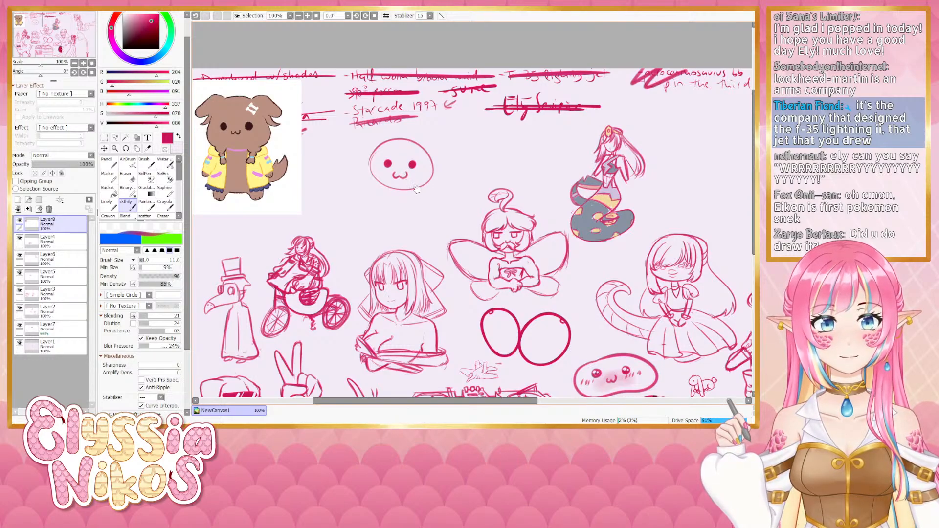
Sketch the dog's right floppy ear extending outward from the upper side of the head
scroll(419, 139, "down", 1)
left_click_drag(426, 133, 463, 148)
key("ctrl+z")
key("ctrl+z")
key("ctrl+z")
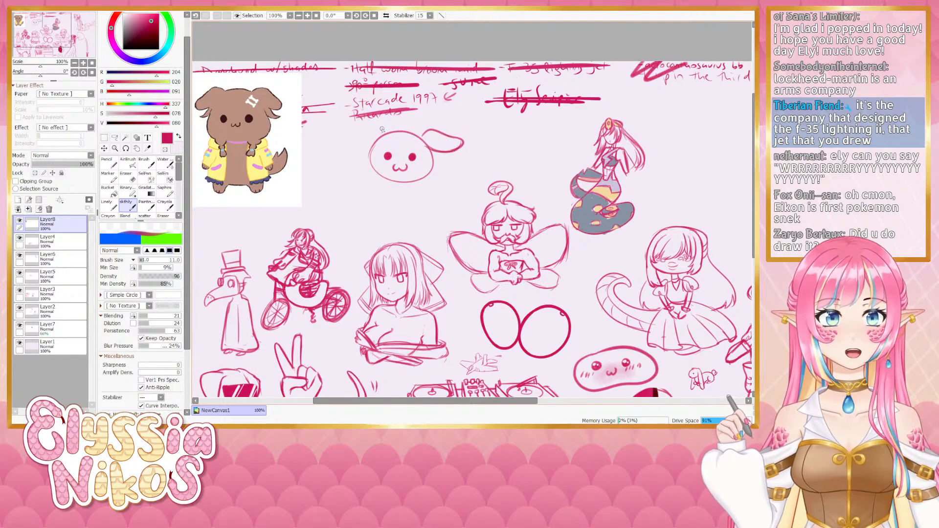
Sketch a matching floppy ear on the left side of the dog's head
key("ctrl+z")
mouse_move(371, 127)
left_mouse_down()
mouse_move(335, 140)
mouse_move(359, 151)
mouse_move(344, 149)
left_mouse_up()
key("ctrl+z")
key("ctrl+z")
key("ctrl+z")
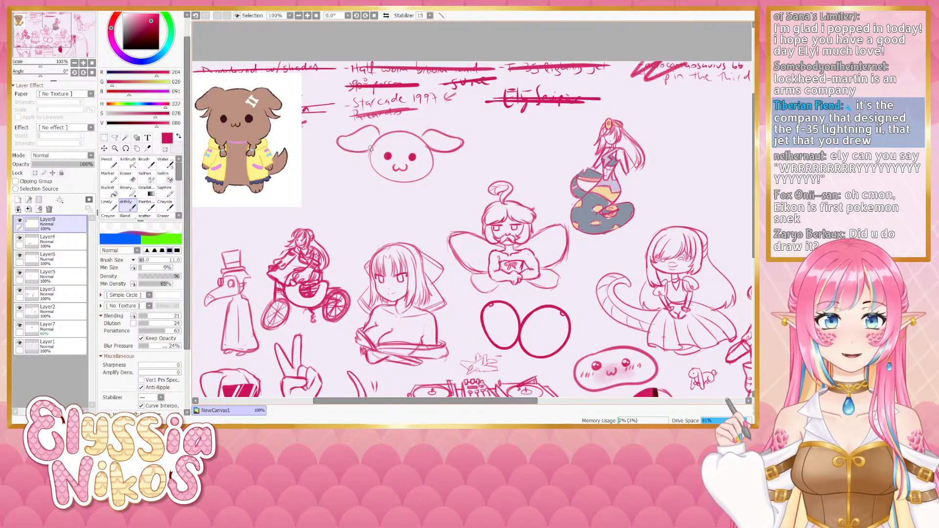
Refine the ear edges and sketch the curved hair outline down the left side of the dog's face
left_click_drag(439, 152, 456, 138)
key("ctrl+z")
key("ctrl+z")
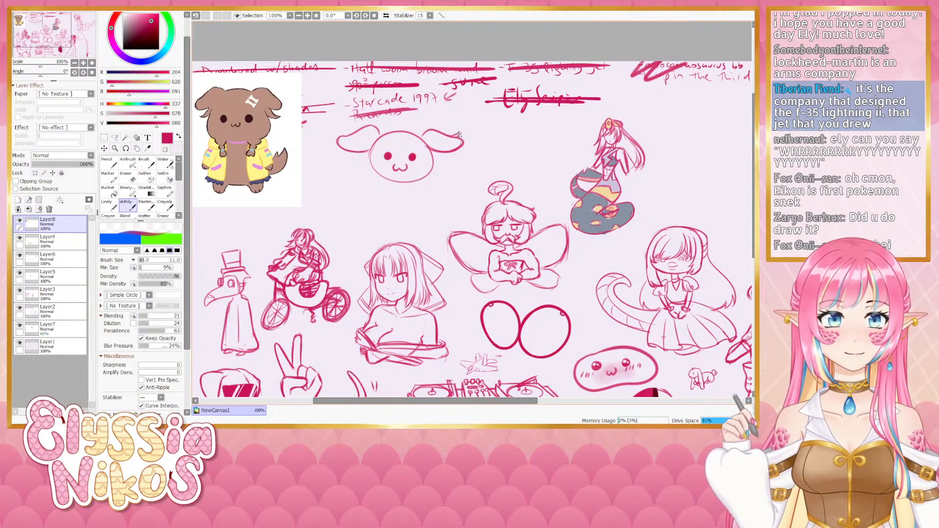
mouse_move(353, 133)
left_mouse_down()
mouse_move(345, 154)
mouse_move(364, 155)
mouse_move(376, 176)
left_mouse_up()
key("ctrl+z")
key("ctrl+z")
key("ctrl+z")
key("ctrl+z")
key("ctrl+z")
key("ctrl+z")
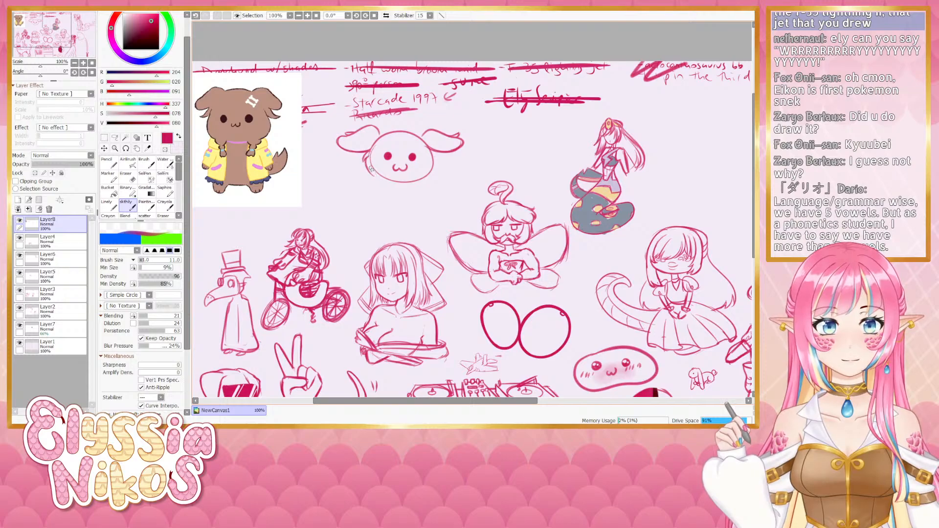
key("ctrl+z")
Draw the hair outline on the right side of the face and a small braid hanging from each side
mouse_move(431, 151)
left_mouse_down()
mouse_move(449, 174)
mouse_move(439, 167)
mouse_move(416, 178)
mouse_move(434, 187)
mouse_move(443, 182)
mouse_move(416, 177)
mouse_move(429, 186)
mouse_move(422, 184)
mouse_move(440, 178)
mouse_move(428, 186)
mouse_move(450, 196)
left_mouse_up()
key("ctrl+z")
key("ctrl+z")
key("ctrl+z")
key("ctrl+z")
key("ctrl+z")
mouse_move(370, 149)
left_mouse_down()
mouse_move(355, 174)
mouse_move(386, 177)
mouse_move(373, 181)
mouse_move(372, 200)
left_mouse_up()
key("ctrl+z")
key("ctrl+z")
key("ctrl+z")
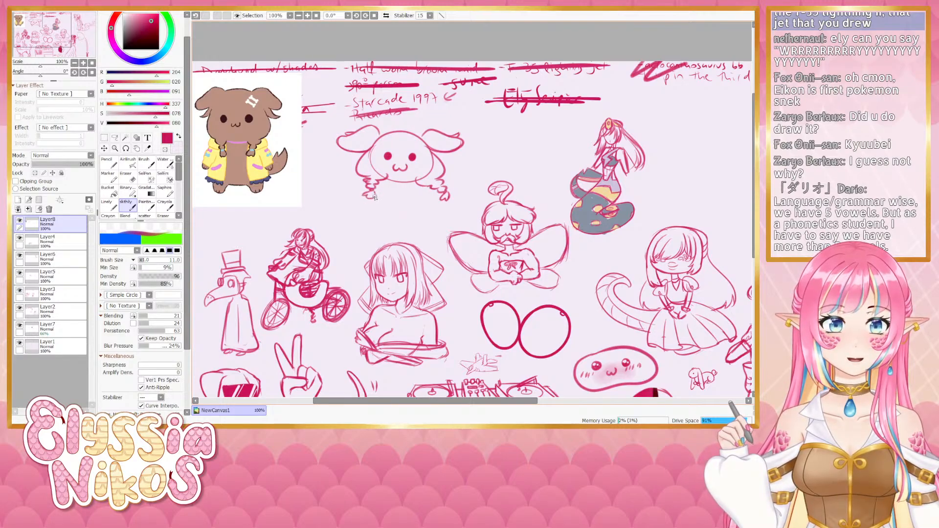
Erase the oval's original side lines inside the hair and sketch a tuft where the left ear meets the head
left_click(127, 177)
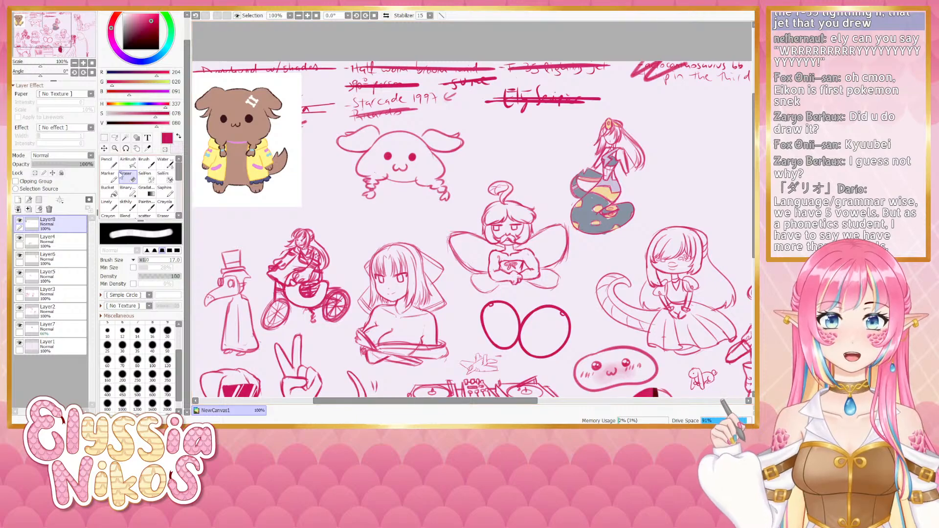
left_click(126, 204)
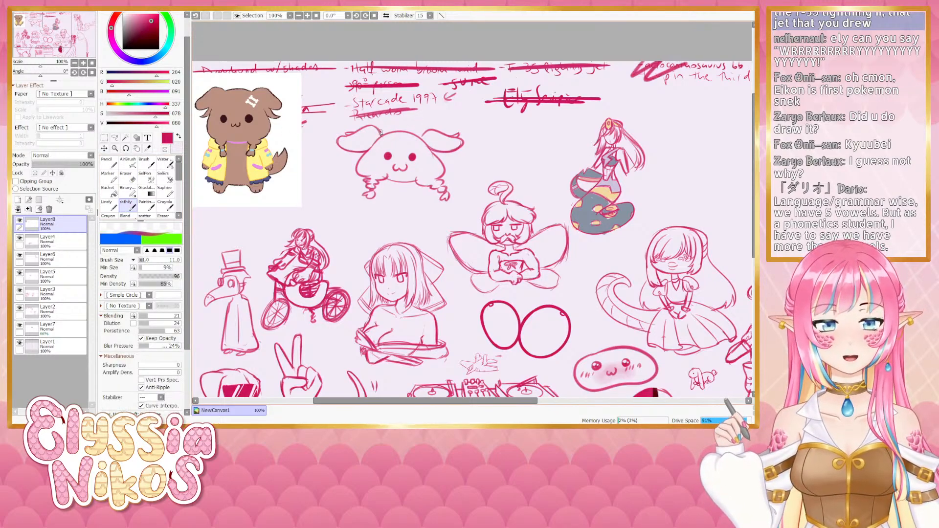
key("ctrl+z")
mouse_move(372, 125)
left_mouse_down()
mouse_move(382, 137)
mouse_move(415, 139)
left_mouse_up()
key("ctrl+z")
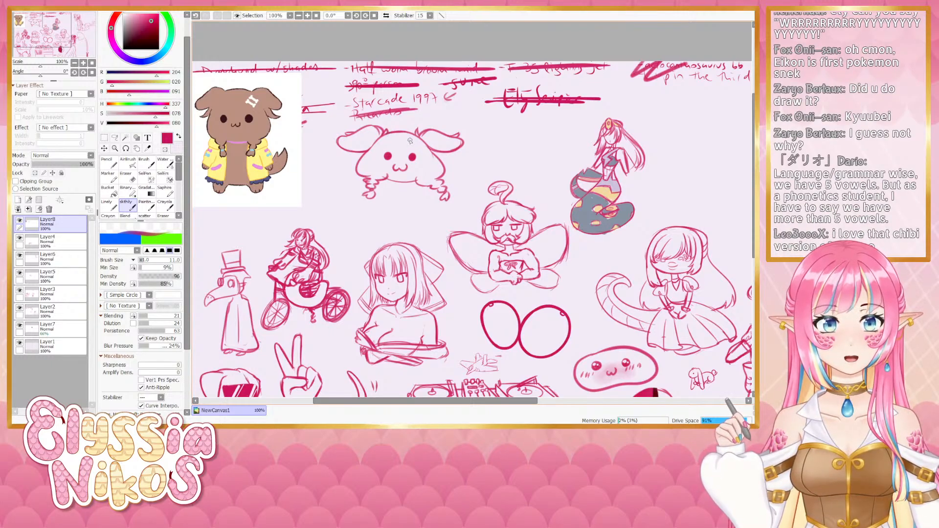
Erase the overlapping lines where the ears join the top of the head, adjusting the eraser between sizes 4 and 11
key("e")
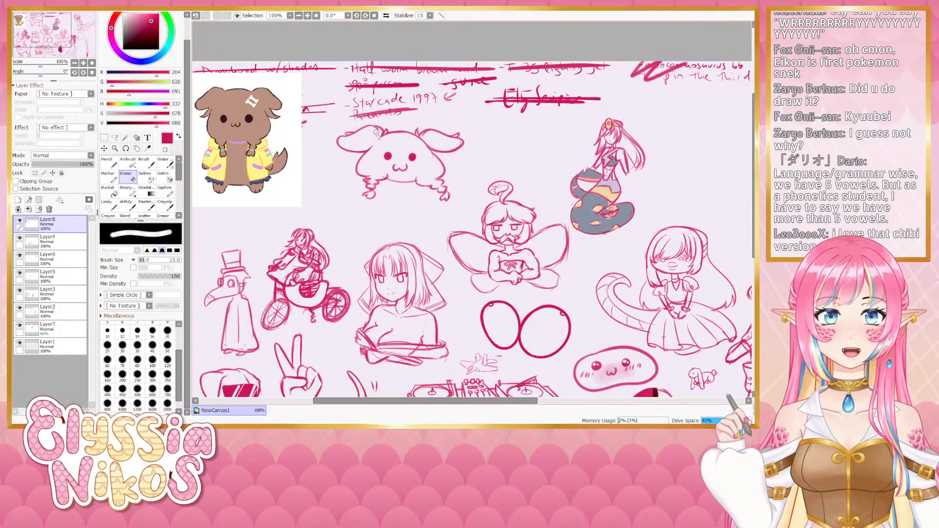
key("bracketleft")
key("bracketleft")
key("bracketleft")
key("bracketleft")
key("bracketleft")
key("bracketleft")
key("bracketleft")
key("bracketleft")
key("bracketleft")
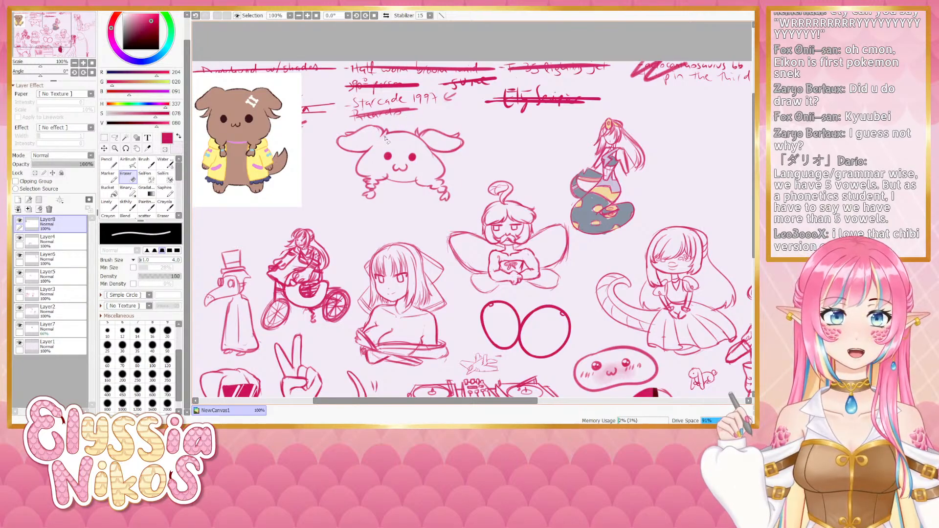
key("bracketright")
key("bracketright")
key("bracketright")
key("bracketright")
key("bracketright")
key("bracketright")
key("bracketright")
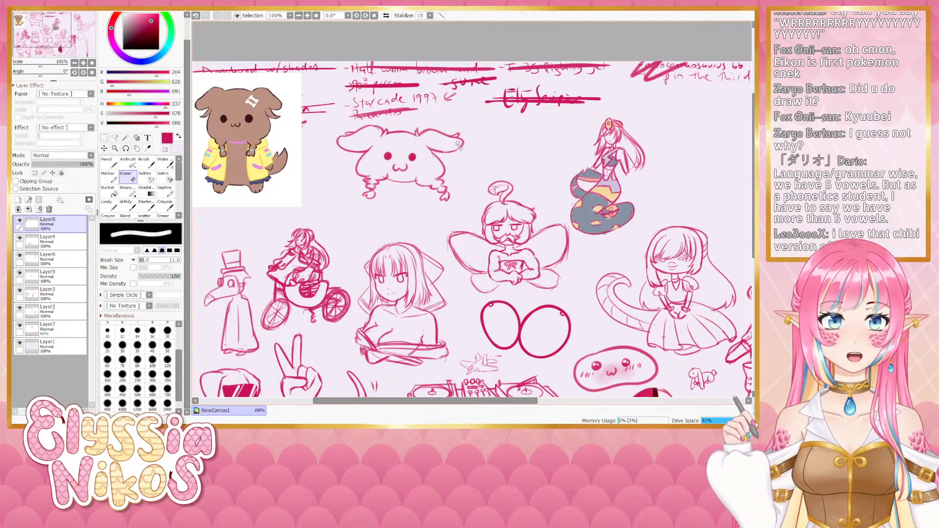
Draw the bone-shaped hair clip on the dog's forehead with the sketch brush at size 6
left_click(127, 205)
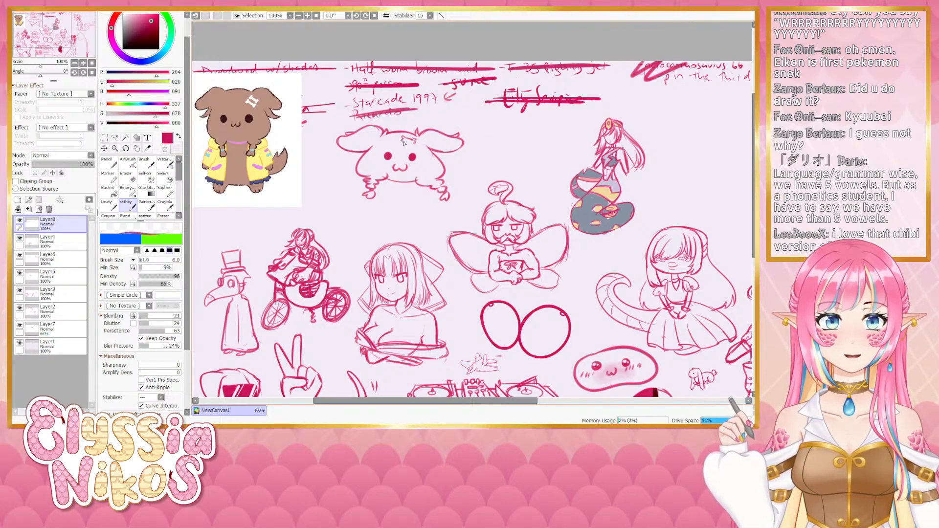
left_click_drag(404, 141, 416, 145)
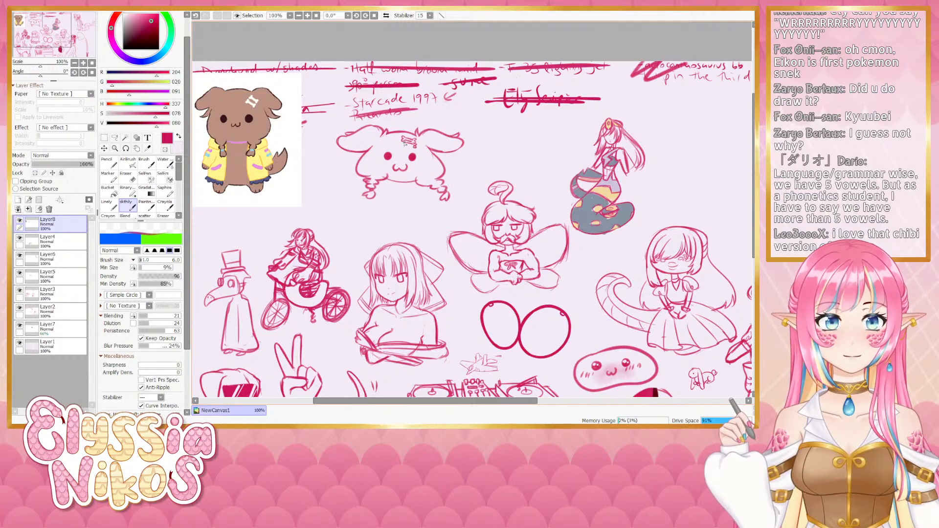
left_click_drag(409, 147, 416, 152)
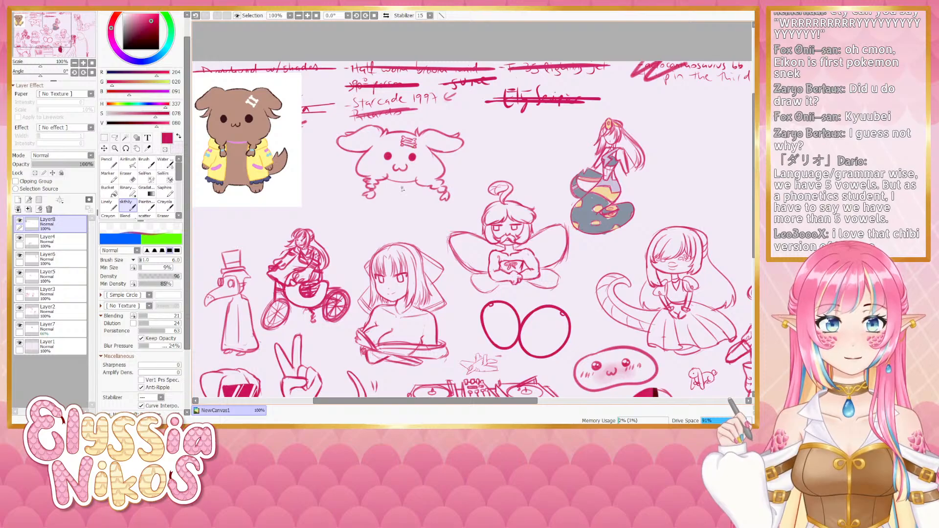
Rework the hair strands on both sides of the dog's face above the braids, undoing unsatisfying strokes
scroll(203, 158, "down", 2)
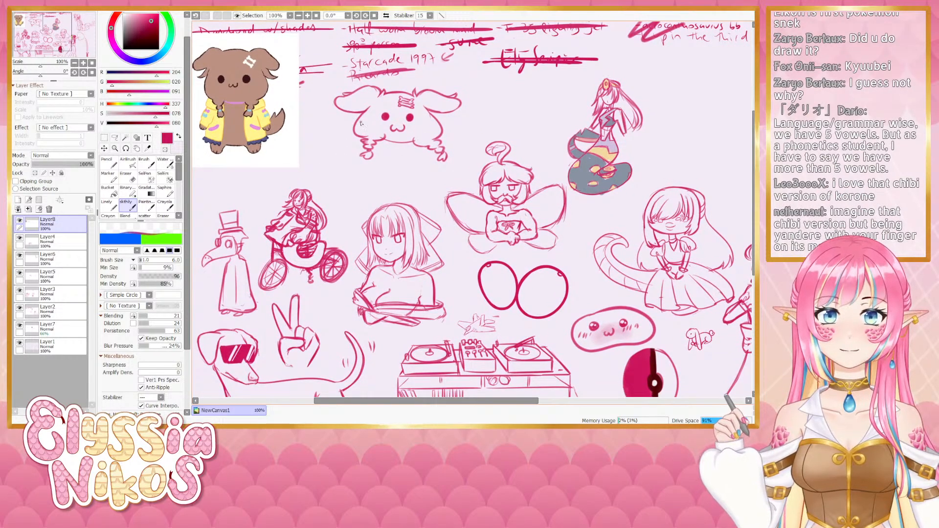
key("ctrl+z")
mouse_move(353, 121)
left_mouse_down()
mouse_move(366, 142)
mouse_move(361, 135)
left_mouse_up()
key("ctrl+z")
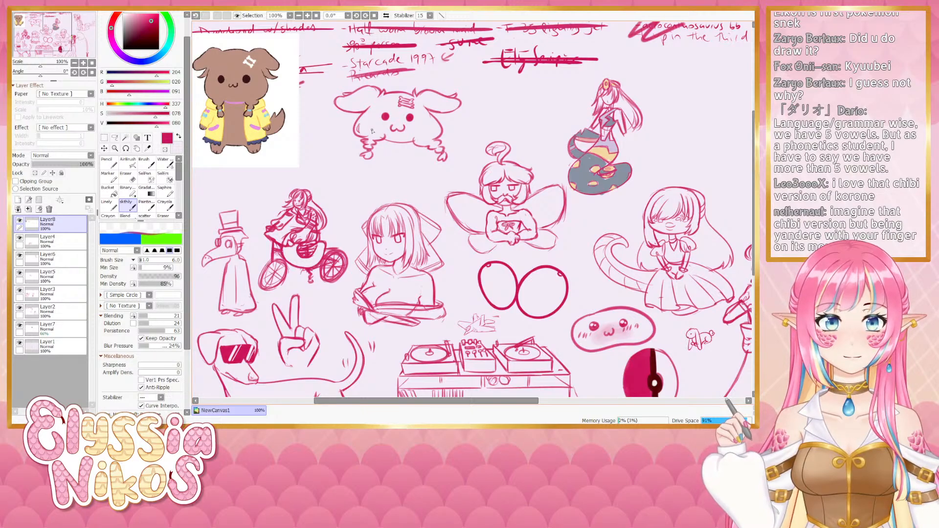
left_click_drag(437, 124, 433, 140)
key("ctrl+z")
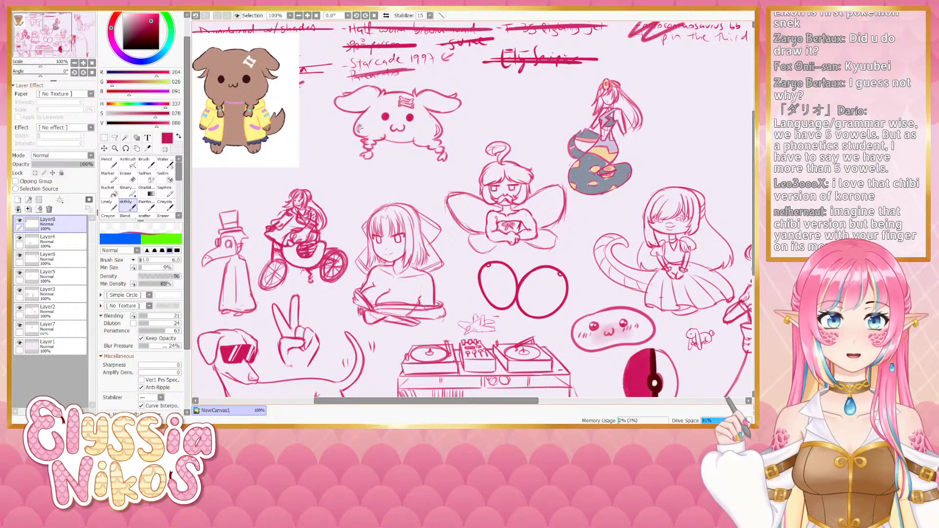
key("ctrl+z")
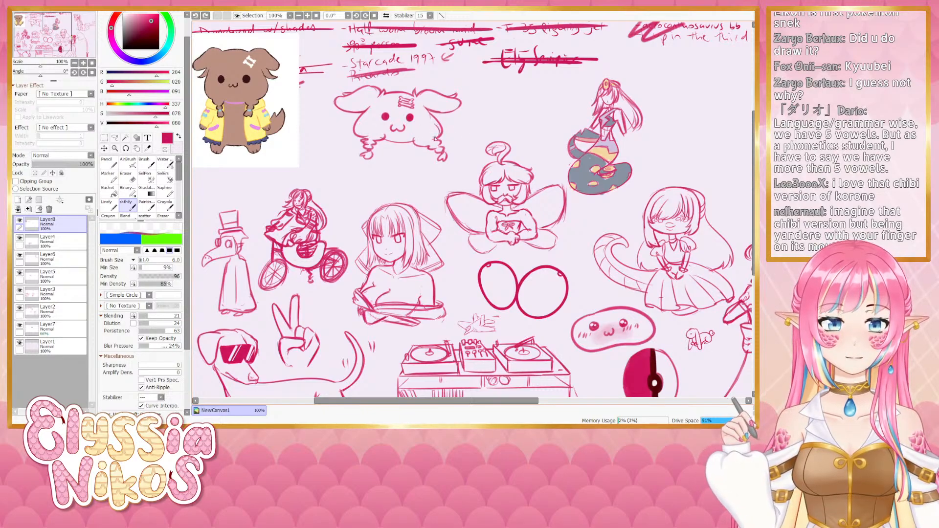
left_click_drag(435, 124, 432, 143)
key("ctrl+z")
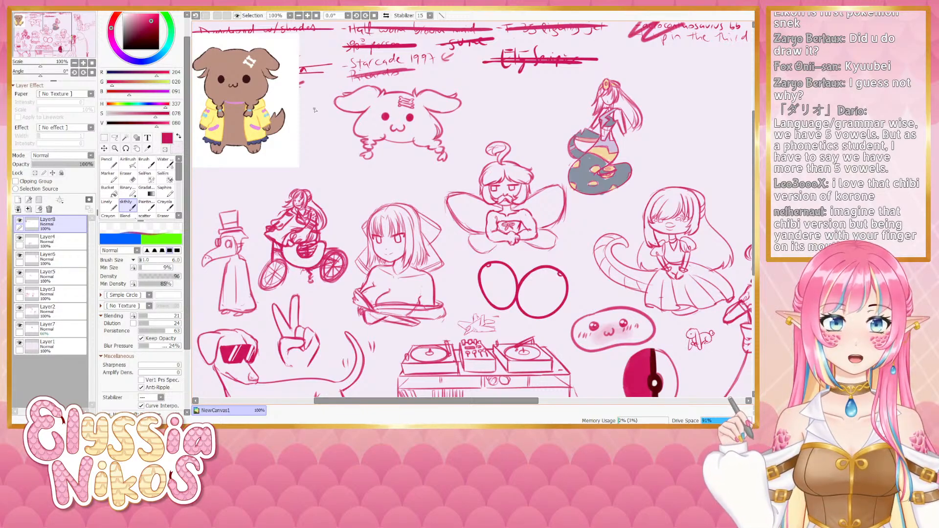
key("ctrl+z")
left_click_drag(351, 119, 347, 136)
key("ctrl+z")
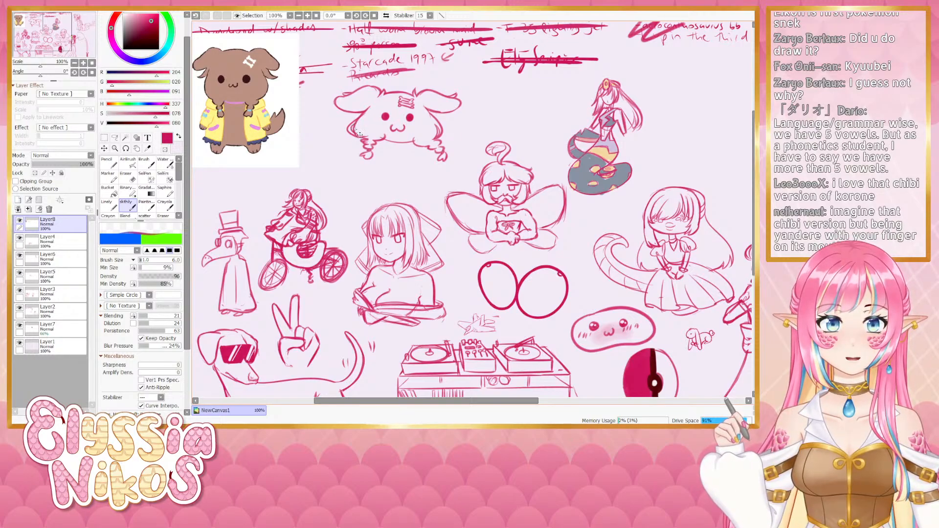
Refine the left cheek line and the face outline beneath the dog's mouth
mouse_move(405, 157)
left_mouse_down()
mouse_move(396, 148)
mouse_move(401, 158)
left_mouse_up()
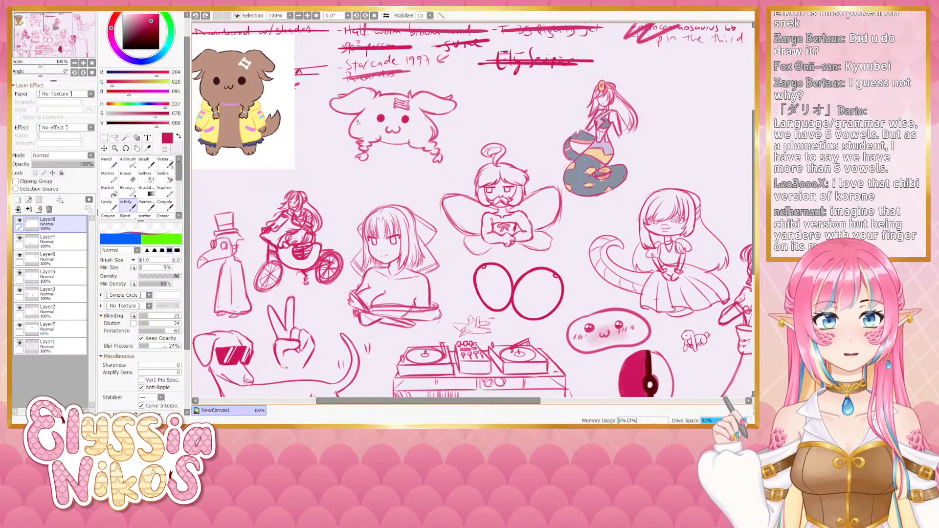
mouse_move(358, 121)
left_mouse_down()
mouse_move(348, 123)
mouse_move(354, 141)
mouse_move(349, 132)
mouse_move(359, 140)
left_mouse_up()
key("ctrl+z")
key("ctrl+z")
key("ctrl+z")
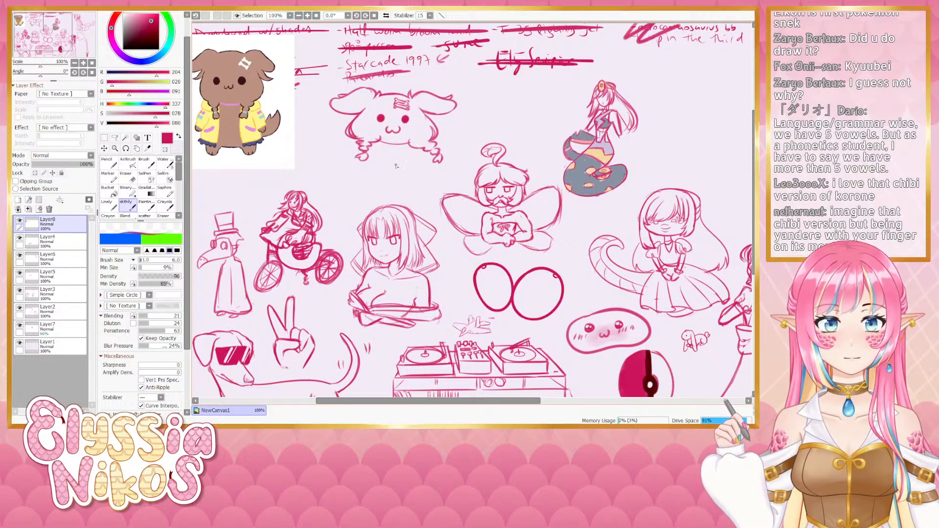
mouse_move(396, 166)
left_mouse_down()
mouse_move(429, 173)
mouse_move(442, 152)
left_mouse_up()
key("ctrl+z")
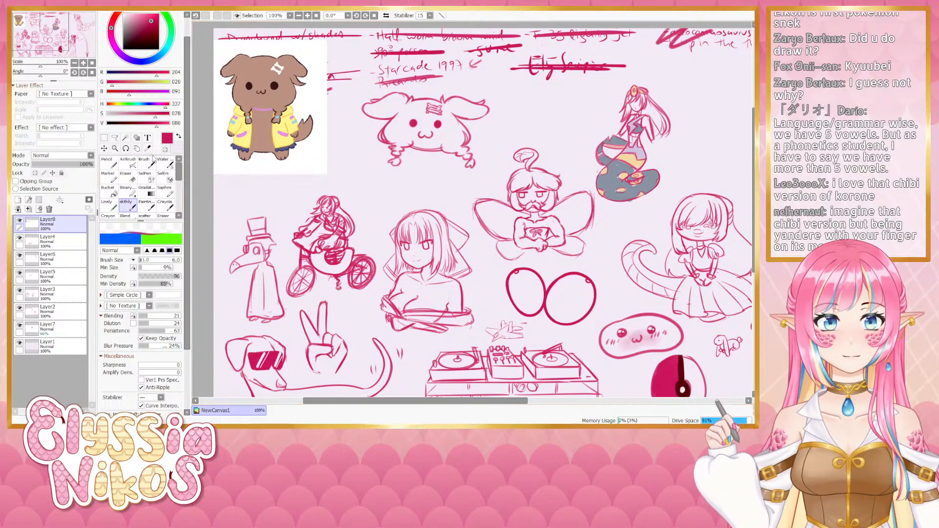
Clean up stray lines around the dog's face and eyes, reducing the eraser to size 6
key("e")
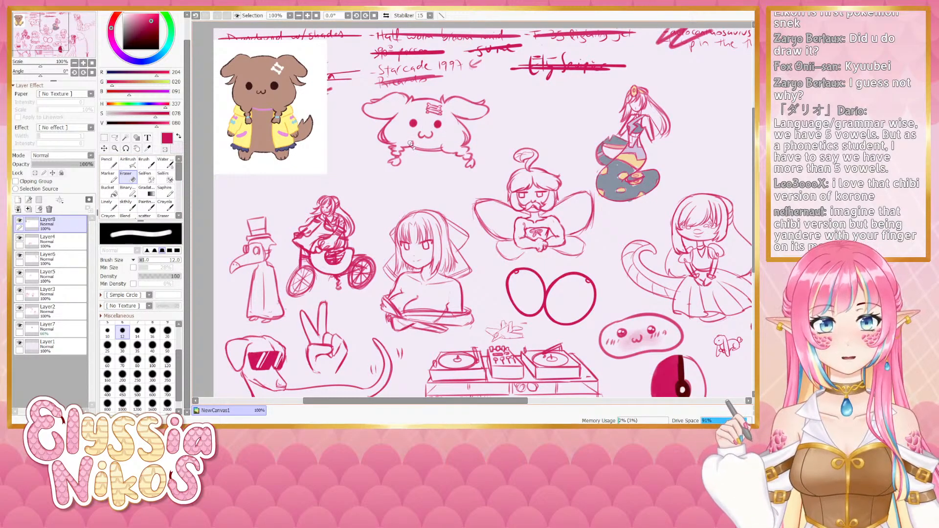
left_click_drag(449, 177, 442, 165)
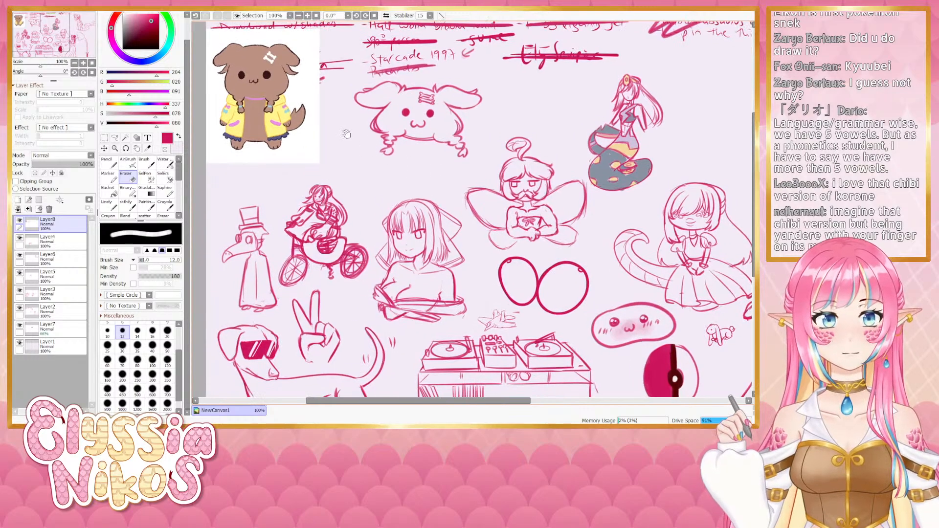
key("bracketleft")
key("bracketleft")
key("bracketleft")
key("bracketleft")
key("bracketleft")
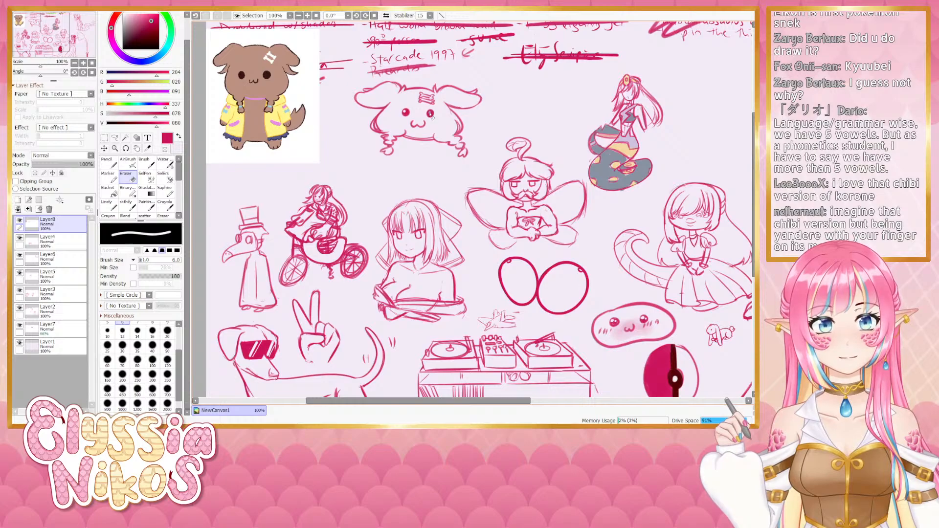
Set the sketch brush to size 8 and try strokes beneath the dog's chin, undoing the unsatisfying ones
left_click(125, 205)
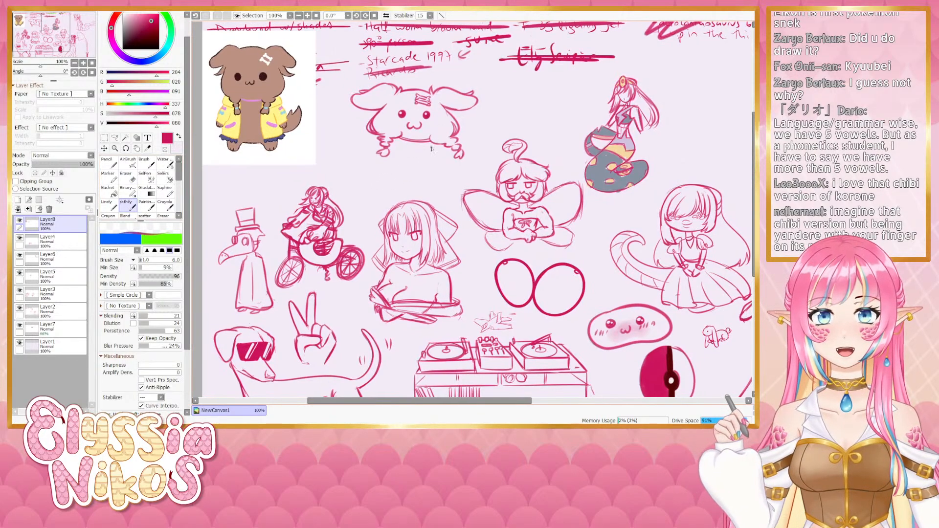
key("ctrl+z")
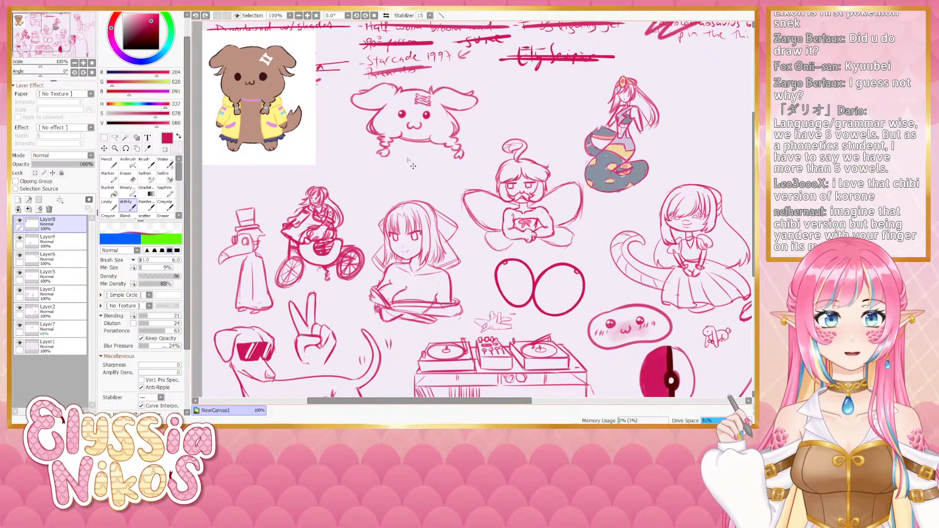
left_click_drag(407, 184, 408, 180)
right_click(418, 147)
key("bracketright")
key("bracketright")
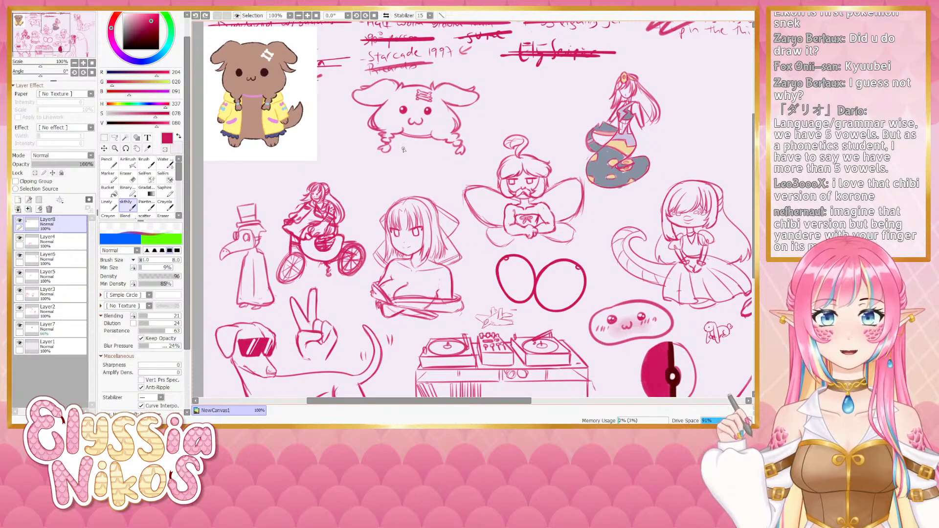
key("ctrl+z")
mouse_move(414, 139)
left_mouse_down()
mouse_move(416, 146)
mouse_move(431, 134)
left_mouse_up()
key("ctrl+z")
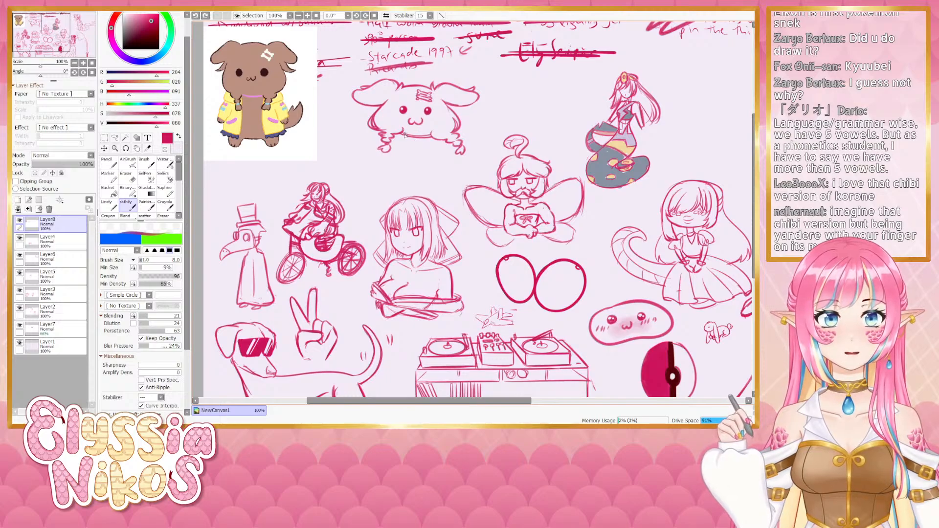
Erase the chin line beneath the dog's mouth with the eraser at size 10
key("e")
right_click(432, 148)
key("bracketright")
key("bracketright")
key("bracketright")
key("bracketright")
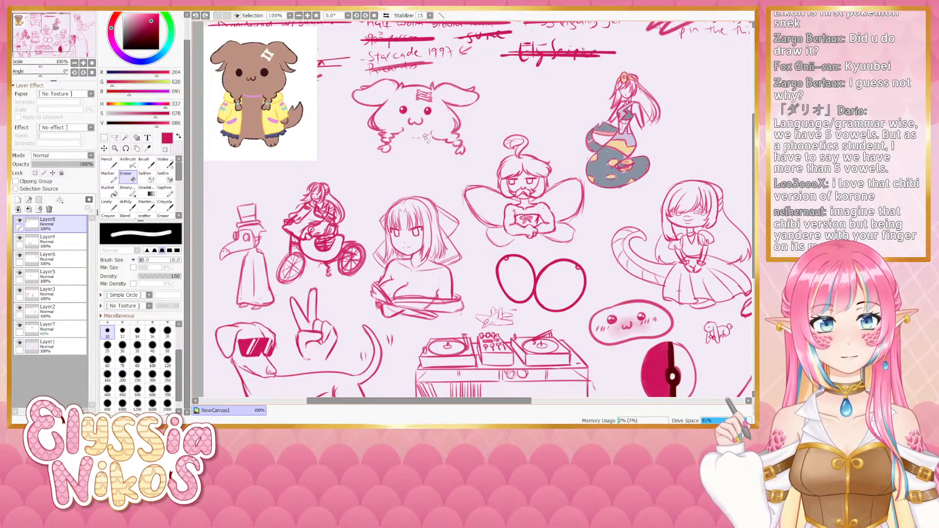
mouse_move(425, 138)
left_mouse_down()
mouse_move(412, 140)
mouse_move(414, 133)
mouse_move(416, 144)
left_mouse_up()
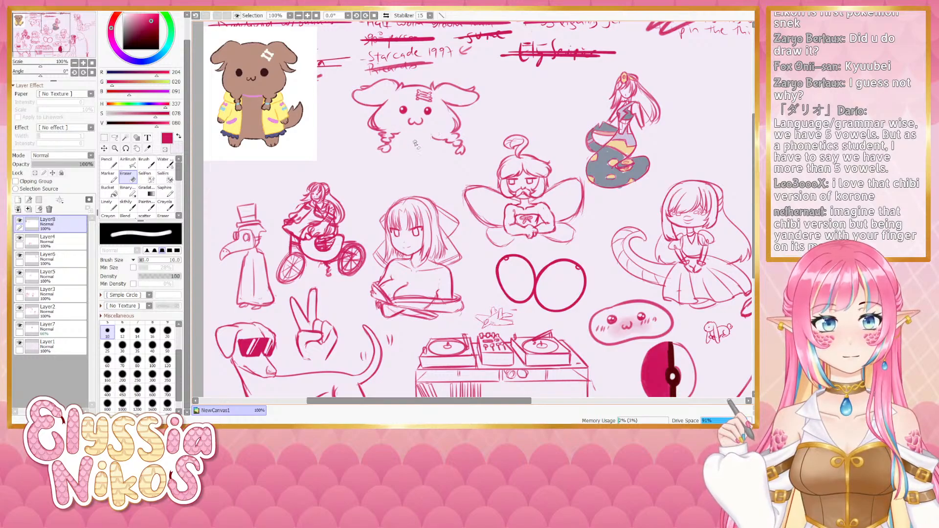
Redraw the chin line between the dog's two braids with the sketch brush, undoing unsatisfying strokes
left_click(127, 205)
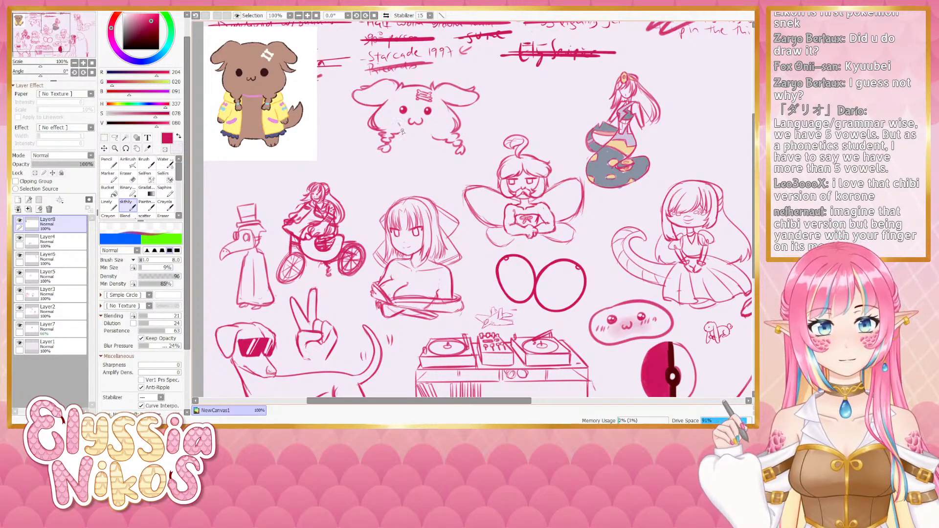
key("ctrl+z")
mouse_move(435, 127)
left_mouse_down()
mouse_move(436, 138)
mouse_move(424, 138)
left_mouse_up()
key("ctrl+z")
key("ctrl+z")
key("ctrl+z")
key("ctrl+z")
key("ctrl+z")
key("ctrl+z")
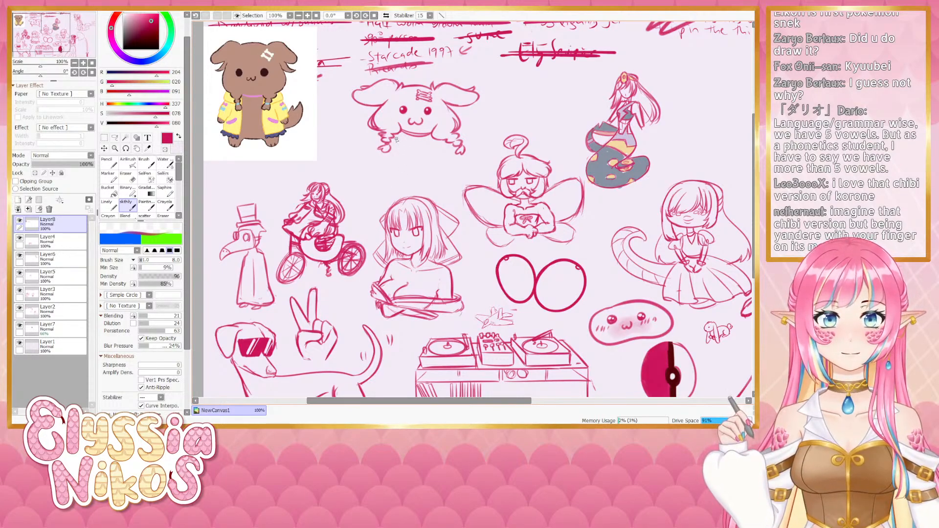
Sketch the dog's small chibi body, with arms and legs, below the head, undoing unsatisfying strokes
mouse_move(410, 147)
left_mouse_down()
mouse_move(397, 139)
mouse_move(392, 161)
mouse_move(396, 149)
mouse_move(396, 158)
mouse_move(442, 157)
mouse_move(406, 150)
mouse_move(406, 173)
mouse_move(432, 174)
left_mouse_up()
key("ctrl+z")
key("ctrl+z")
key("ctrl+z")
key("ctrl+z")
key("ctrl+z")
key("ctrl+z")
key("ctrl+z")
key("ctrl+z")
key("ctrl+z")
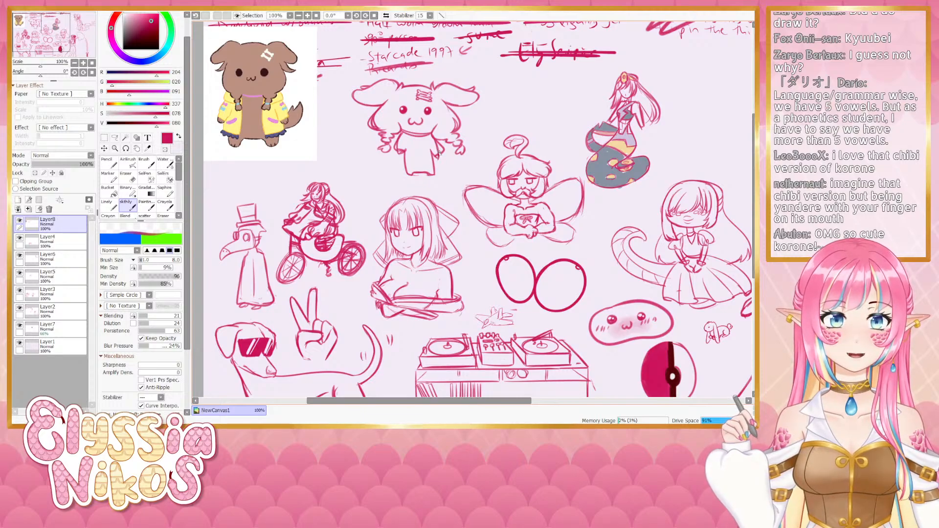
Draw the open jacket with its sleeve and front details over the dog's body, cleaning up overlaps with the eraser at size 5
key("e")
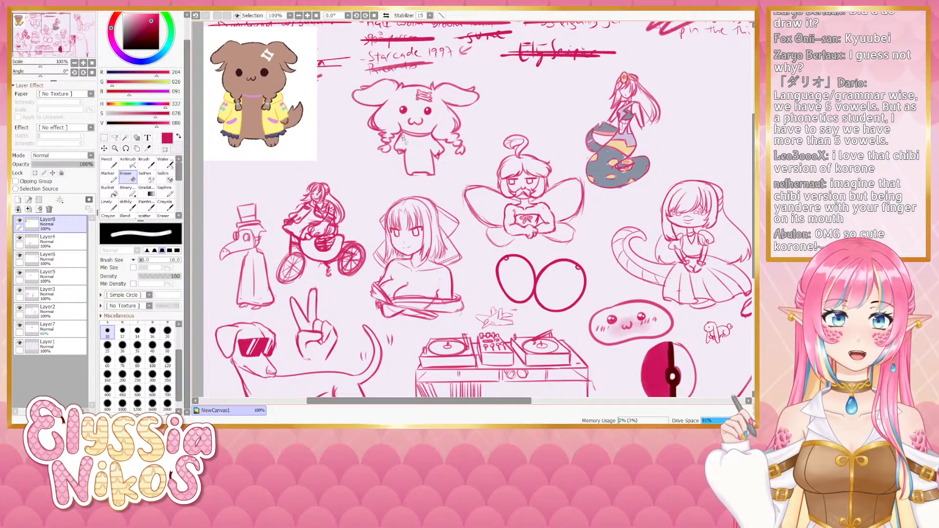
key("e")
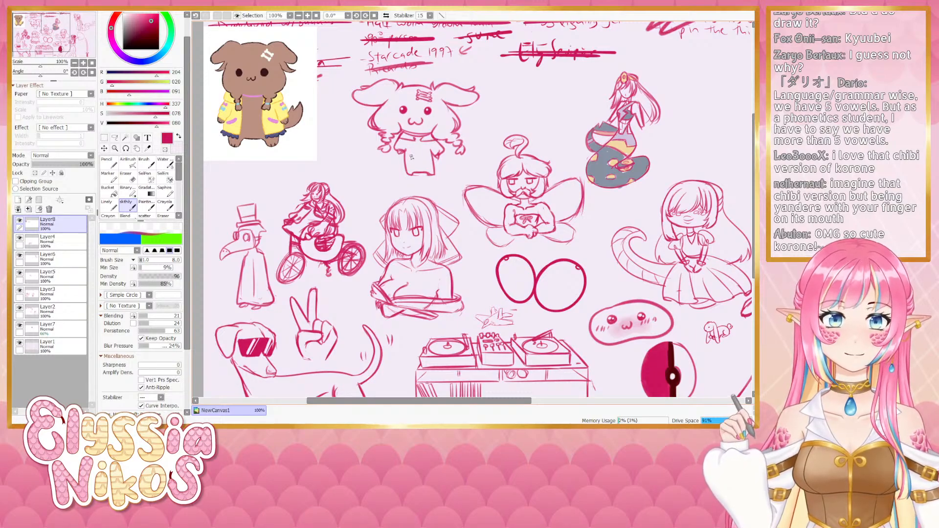
left_click_drag(422, 139, 425, 160)
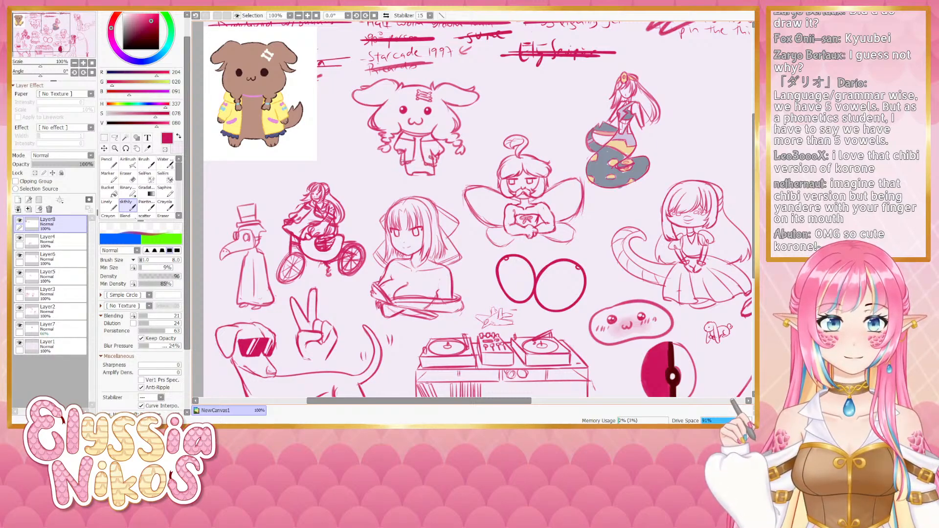
key("e")
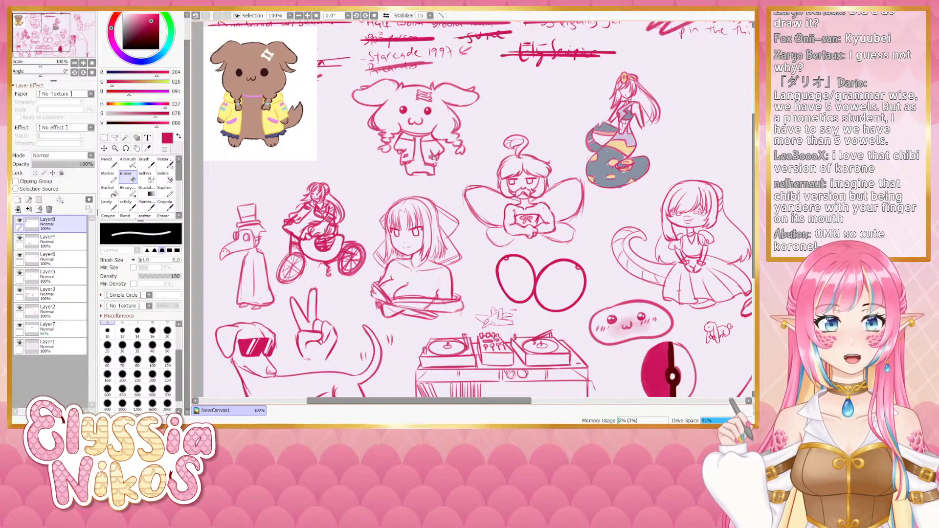
key("e")
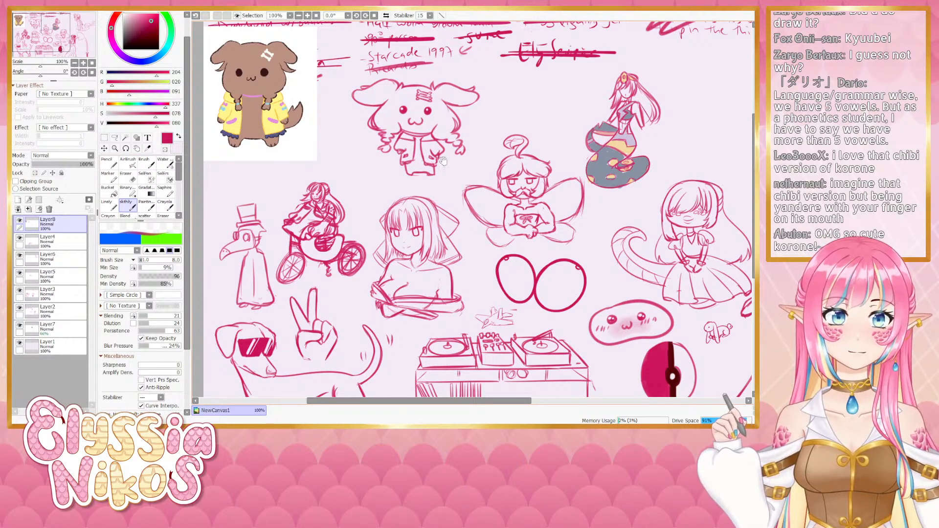
scroll(433, 127, "right", 1)
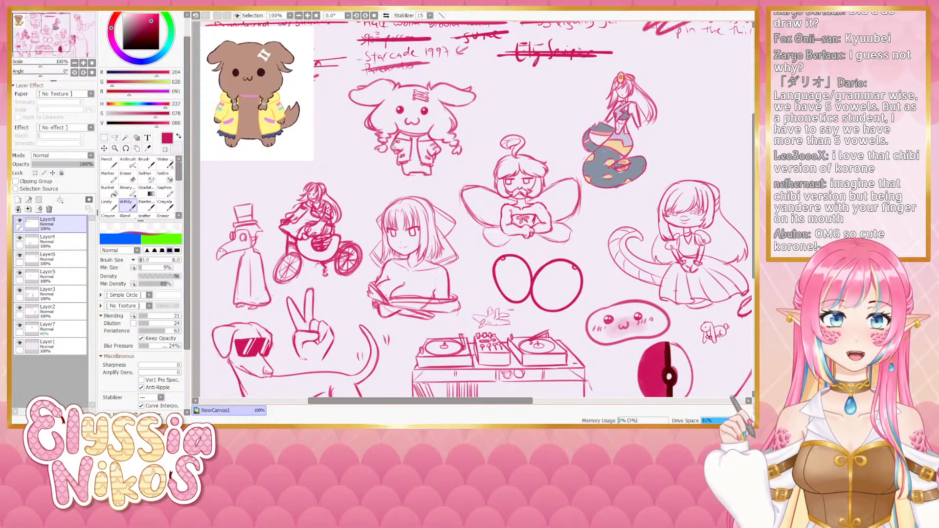
scroll(397, 145, "down", 1)
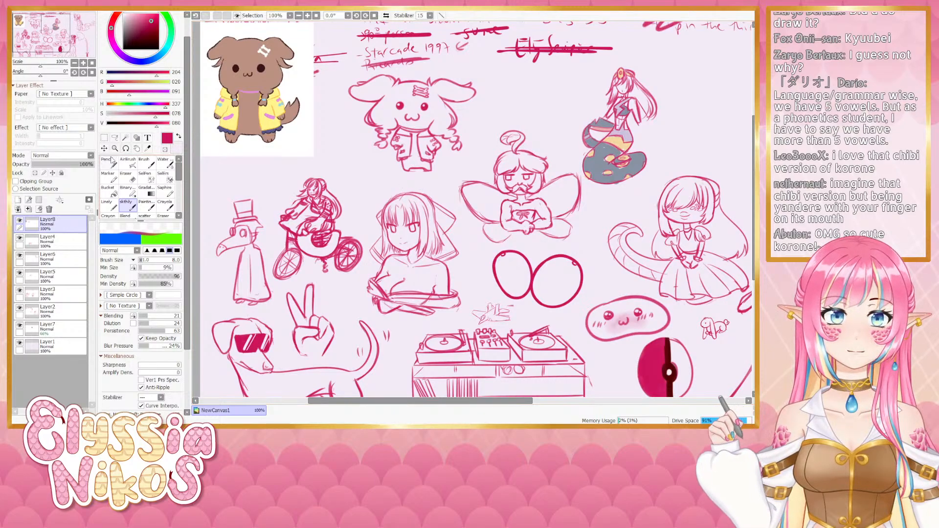
Delete the pasted dog reference image from the canvas and clear the selection
left_click_drag(300, 230, 331, 238)
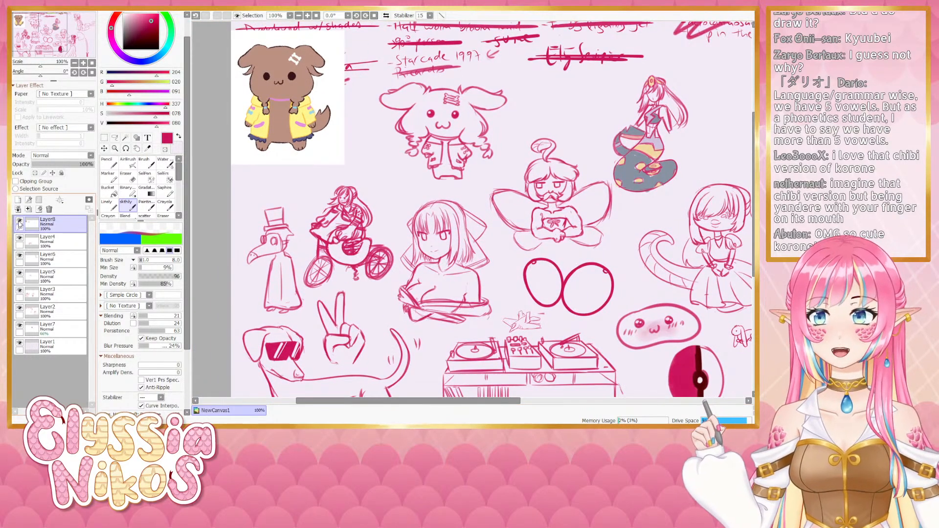
key("ctrl+t")
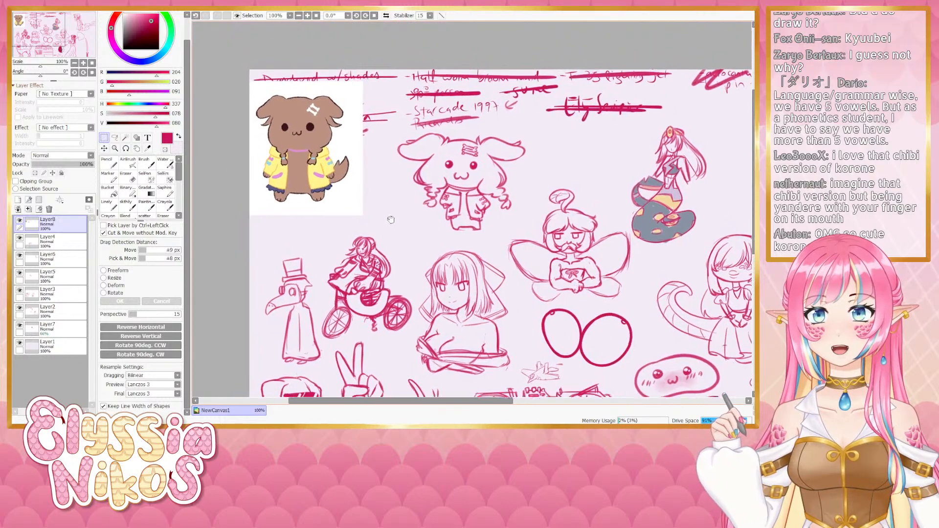
left_click(39, 209)
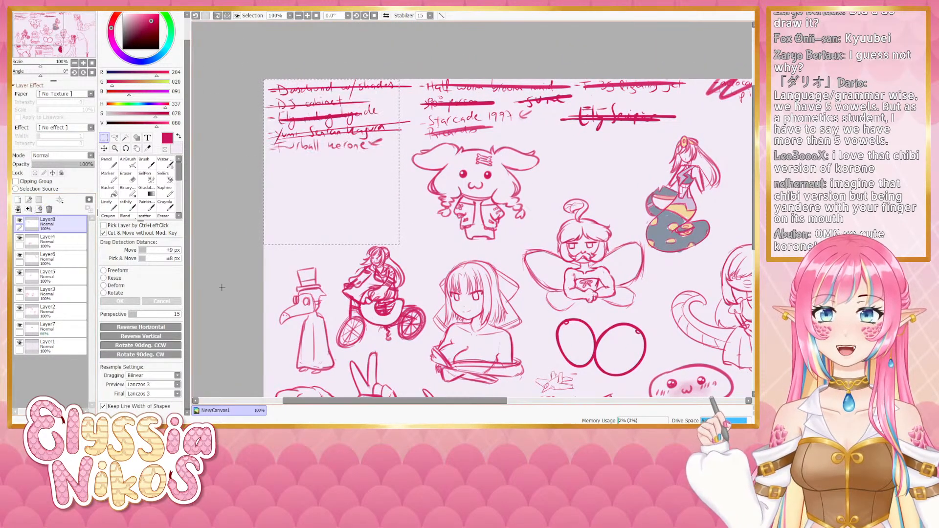
left_click(220, 287)
Cross out the furball Korone entry in the request list on Layer2 using the Linely brush at size 15
left_click(112, 205)
left_click(48, 309)
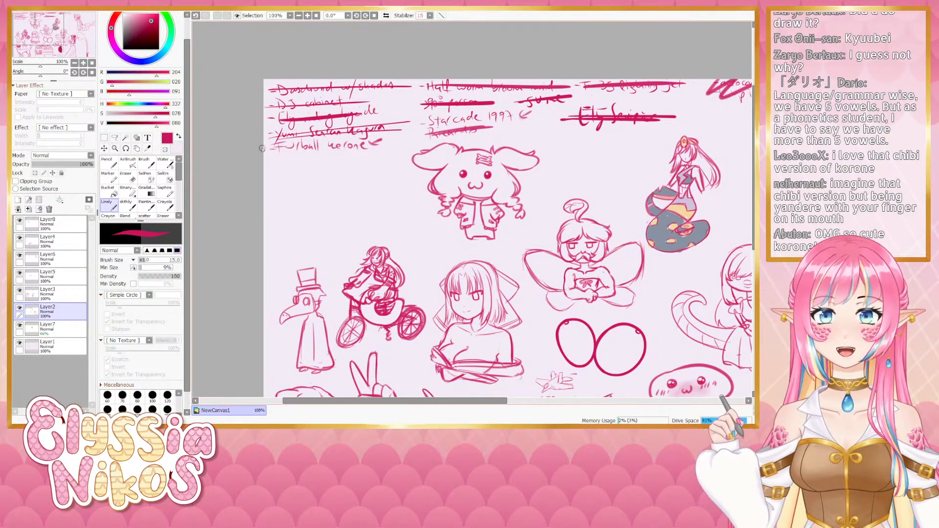
left_click_drag(365, 235, 253, 233)
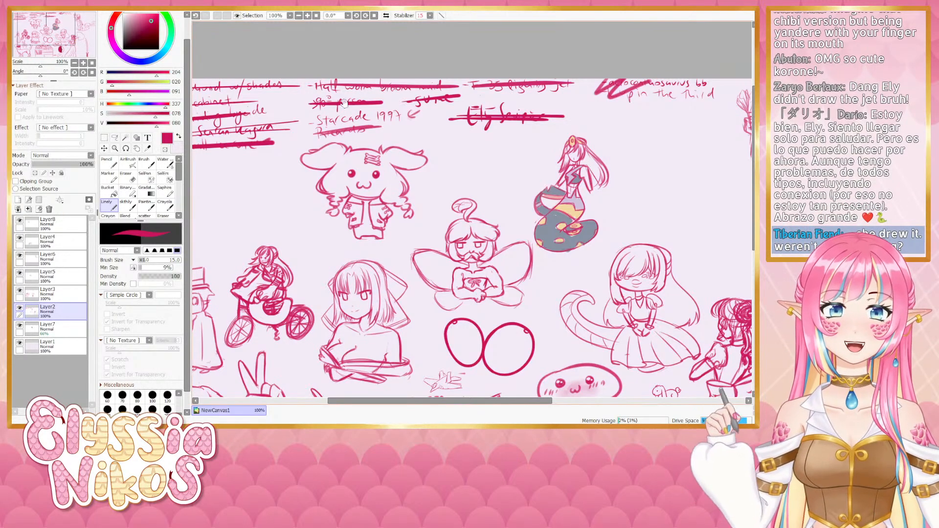
Examine the whole doodle canvas and the small jet sketch above the DJ table
left_click_drag(230, 196, 225, 147)
scroll(225, 147, "down", 3)
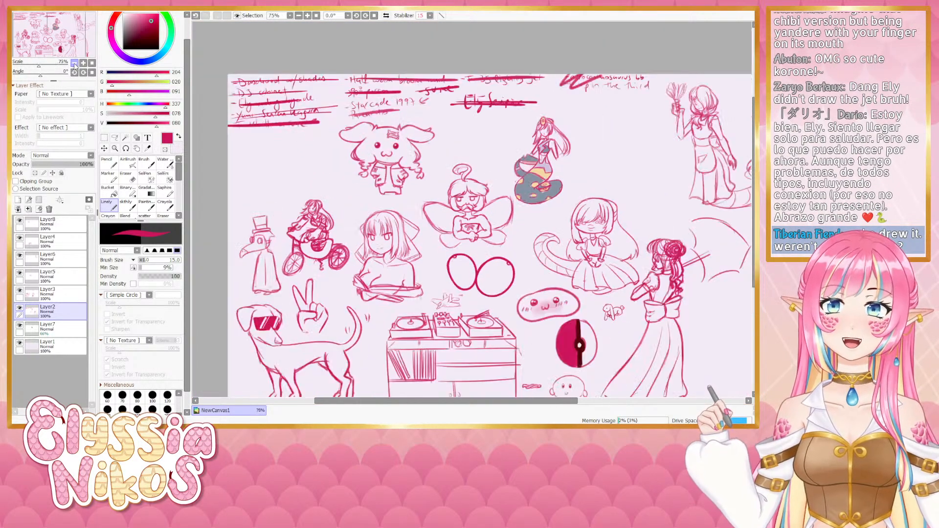
left_click_drag(377, 197, 312, 175)
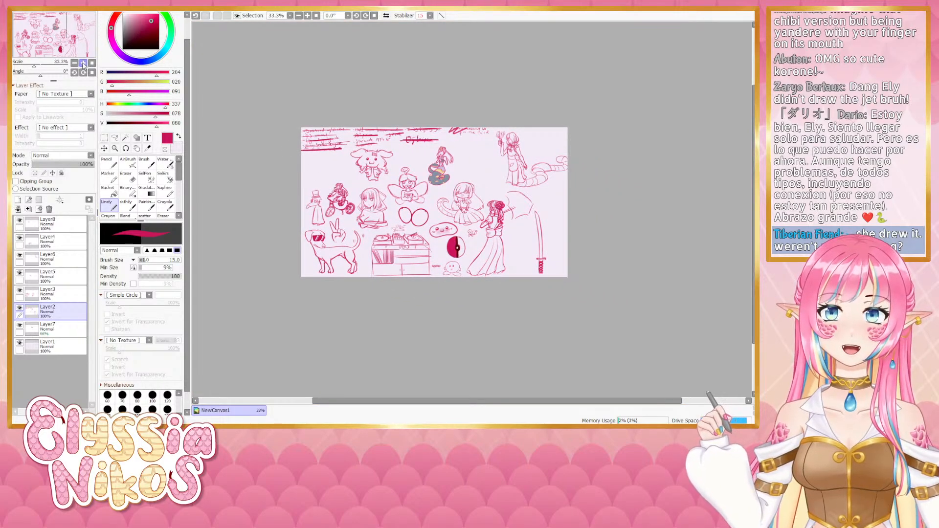
scroll(199, 204, "up", 1)
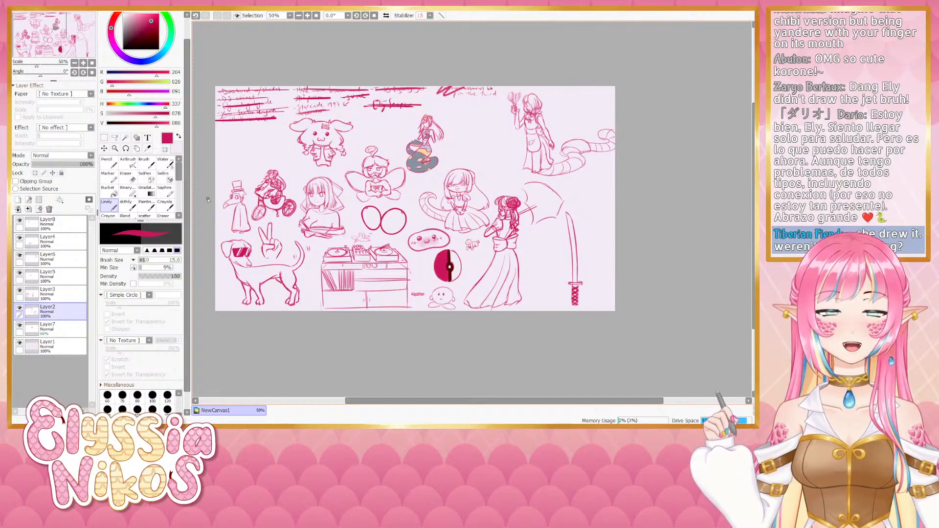
scroll(399, 142, "up", 1)
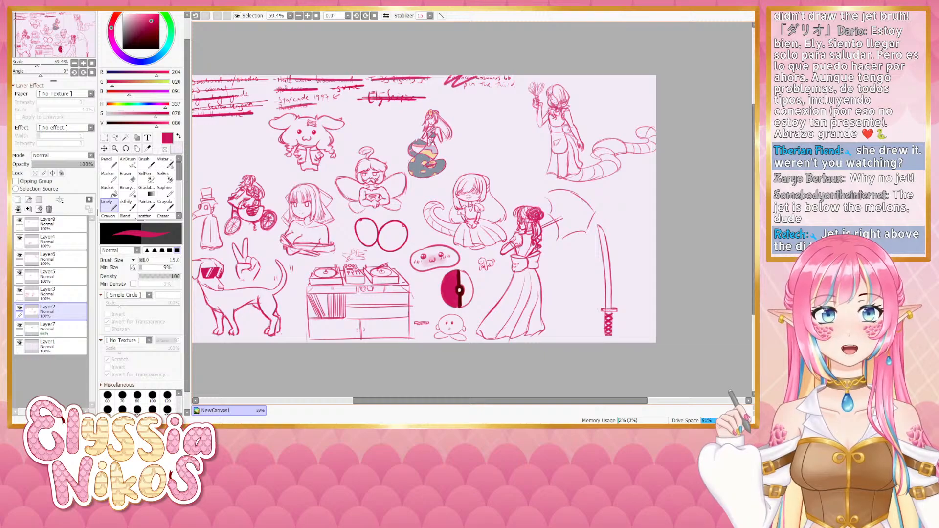
scroll(377, 138, "up", 1)
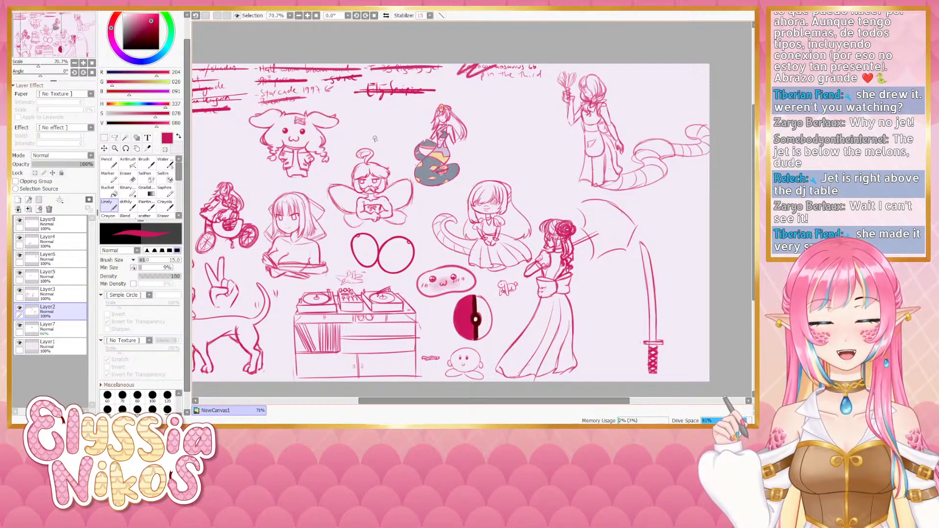
scroll(349, 277, "up", 4)
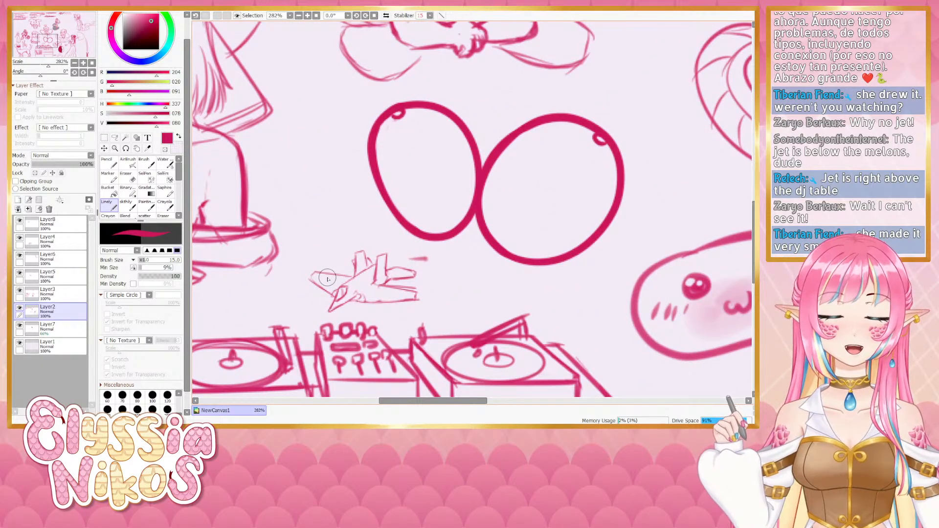
scroll(327, 279, "down", 2)
scroll(277, 308, "up", 2)
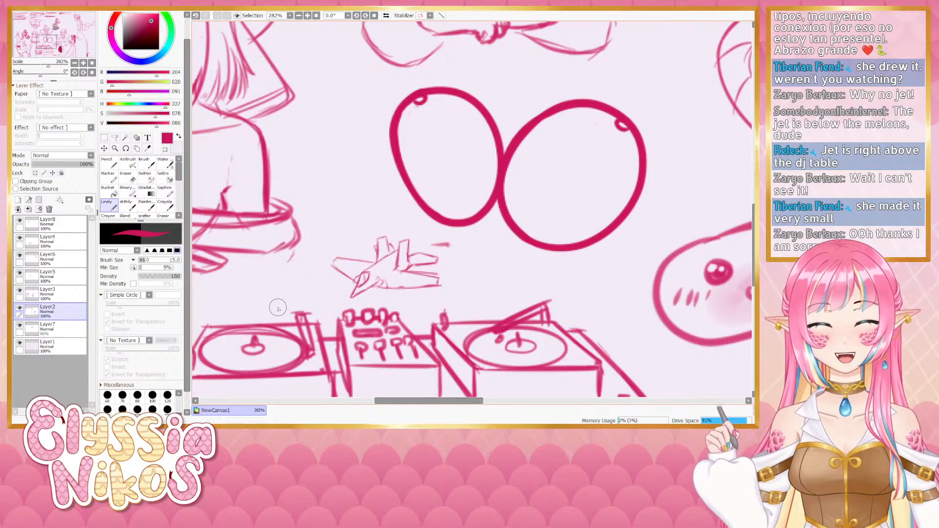
left_click_drag(278, 308, 282, 285)
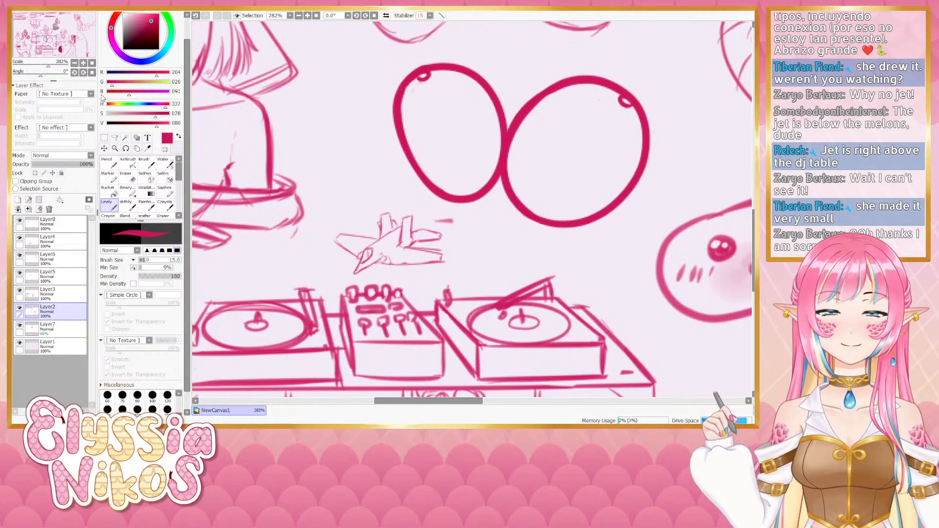
left_click(126, 204)
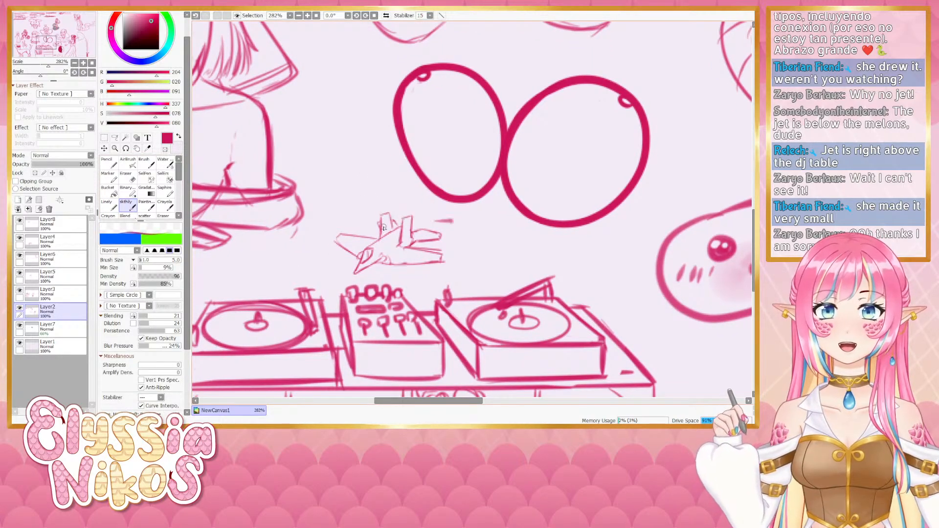
left_click_drag(382, 224, 380, 237)
key("ctrl+z")
Switch to the Linely brush and set its size to 4
left_click(110, 205)
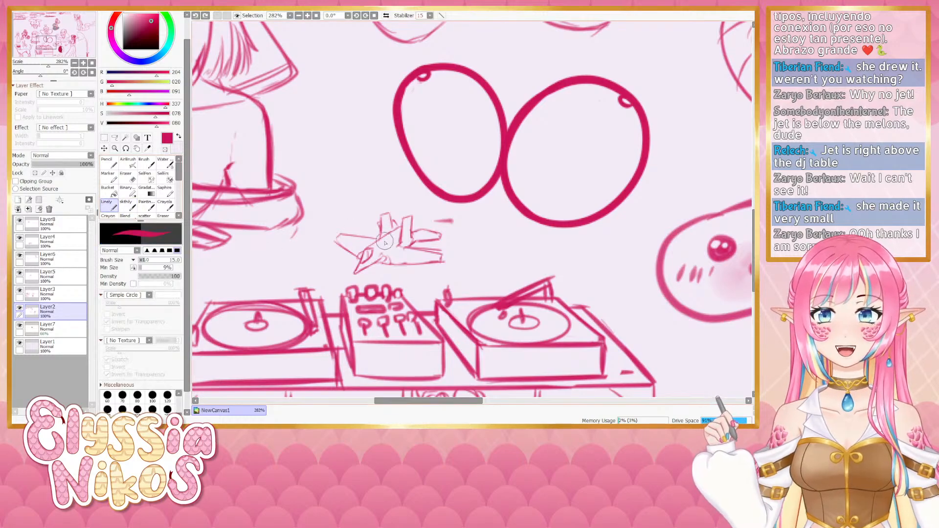
key("bracketleft")
key("bracketleft")
key("bracketright")
key("bracketright")
key("bracketright")
key("bracketright")
Check which layer holds the jet sketch by toggling layer visibility, and make Layer4 the active layer
left_click(20, 291)
left_click(20, 292)
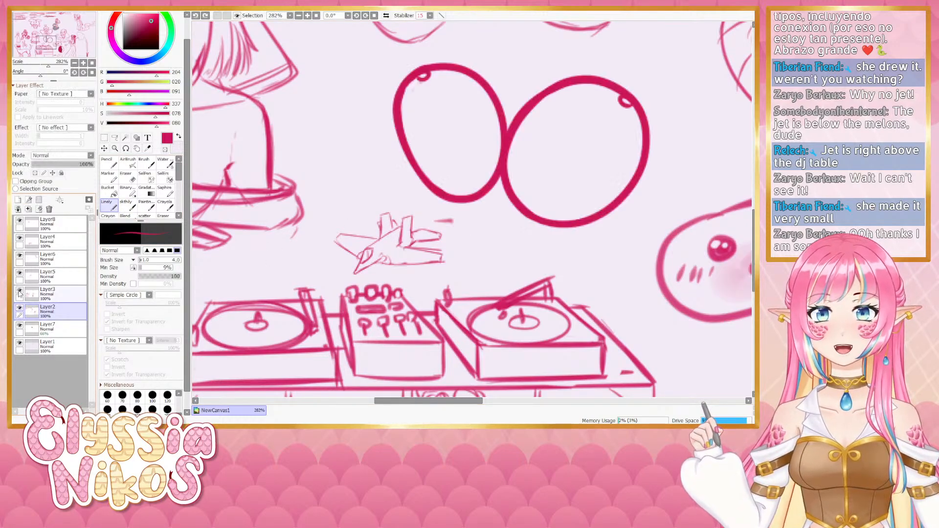
left_click(20, 292)
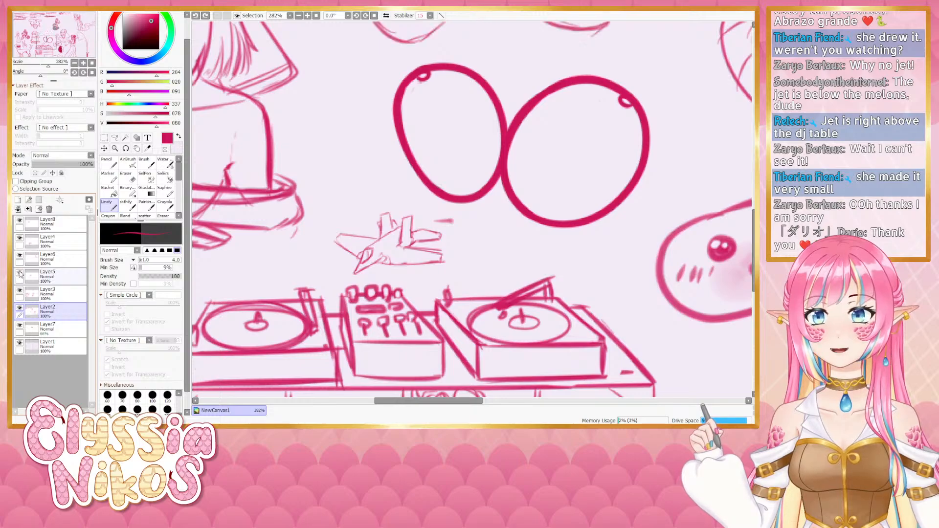
left_click(19, 239)
left_click(20, 239)
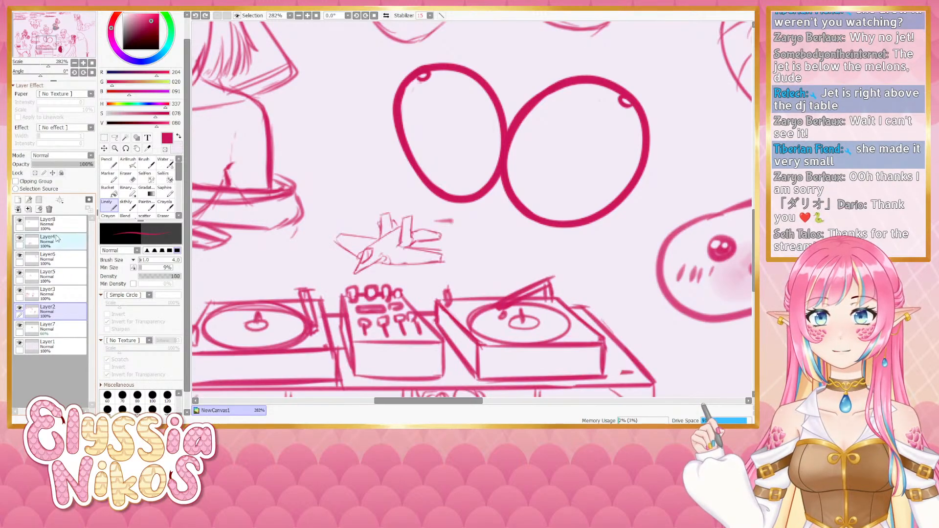
left_click(54, 241)
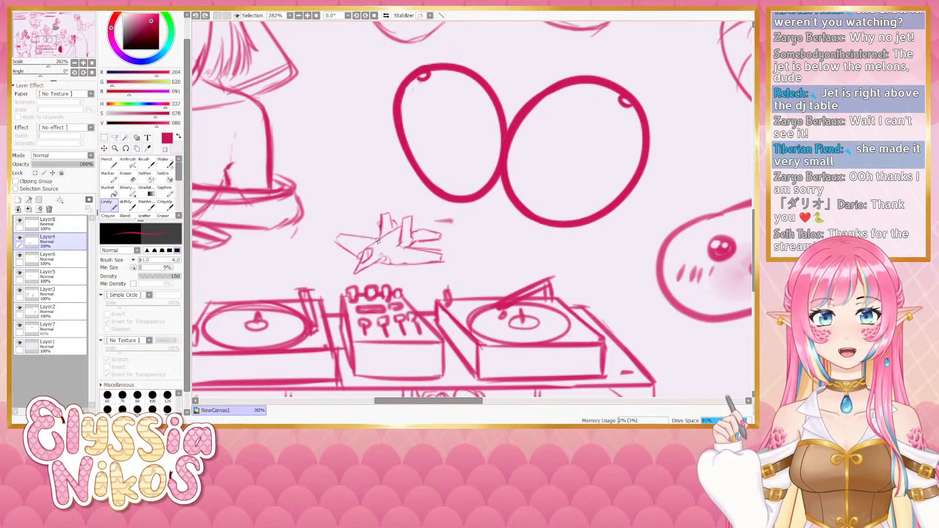
Go over the small jet's nose and upper fin with darker strokes on Layer4 using the Linely brush at size 4
scroll(358, 207, "down", 4)
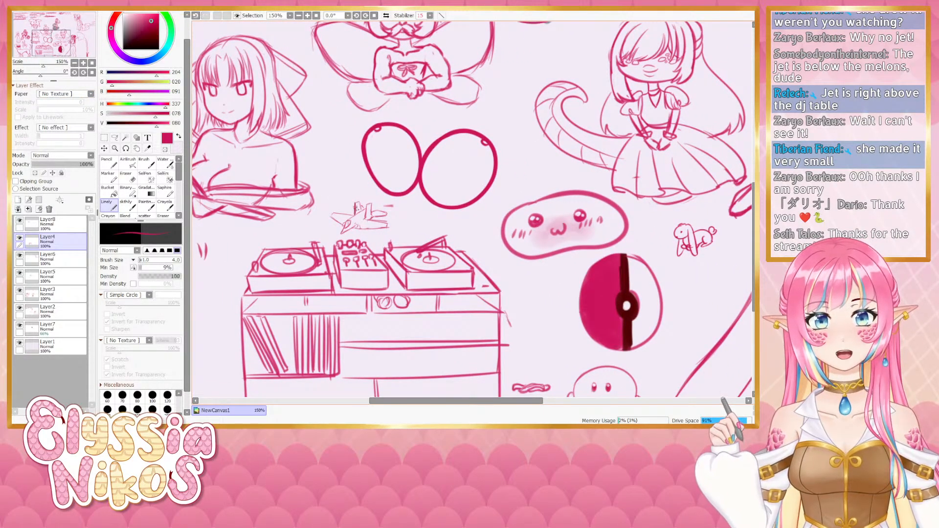
key("ctrl+z")
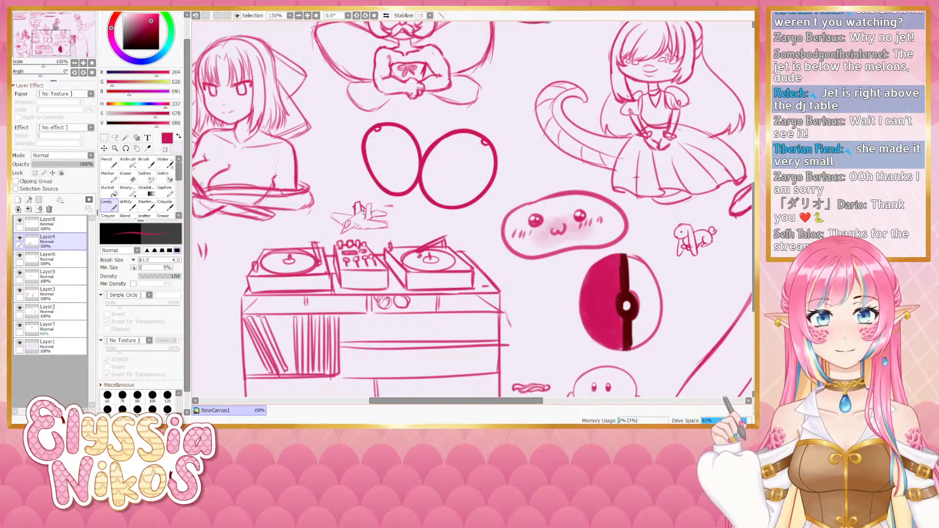
mouse_move(361, 211)
left_mouse_down()
mouse_move(343, 230)
mouse_move(356, 229)
left_mouse_up()
key("ctrl+z")
key("ctrl+z")
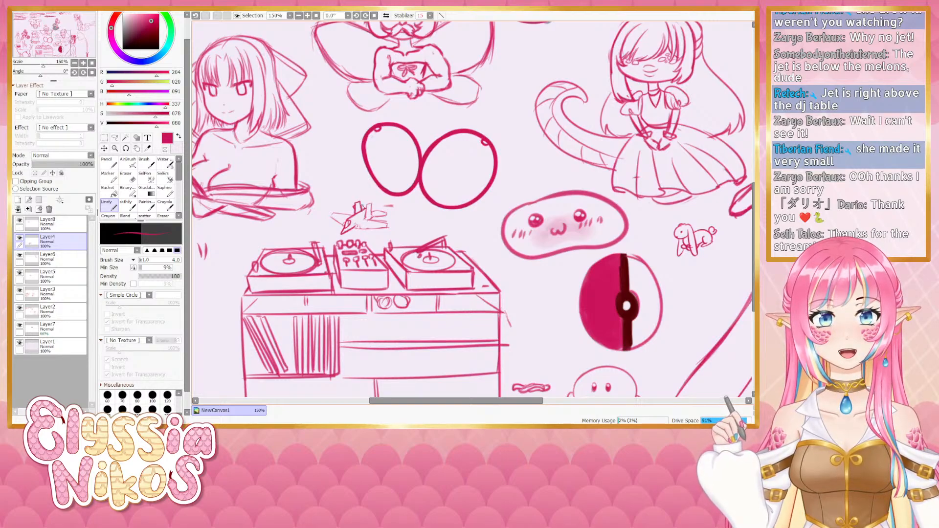
key("ctrl+z")
left_click_drag(366, 203, 369, 209)
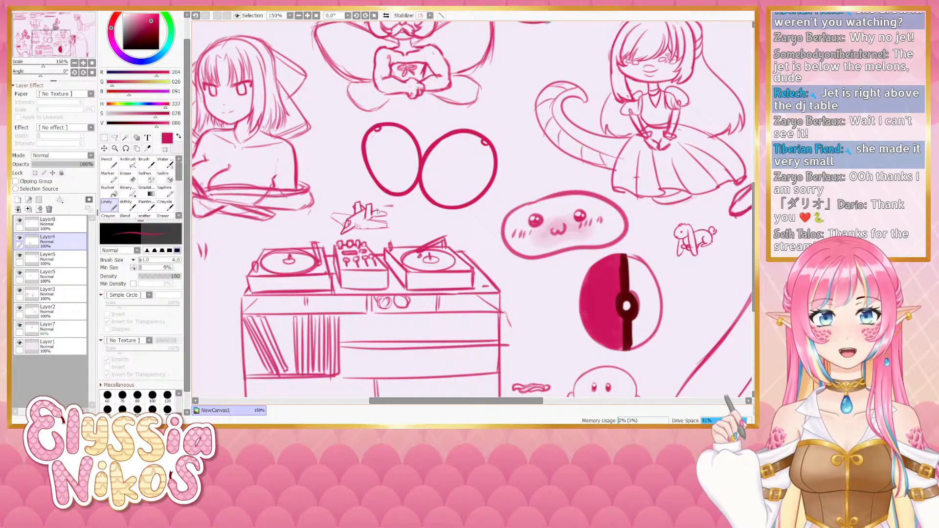
left_click_drag(377, 211, 389, 216)
key("ctrl+z")
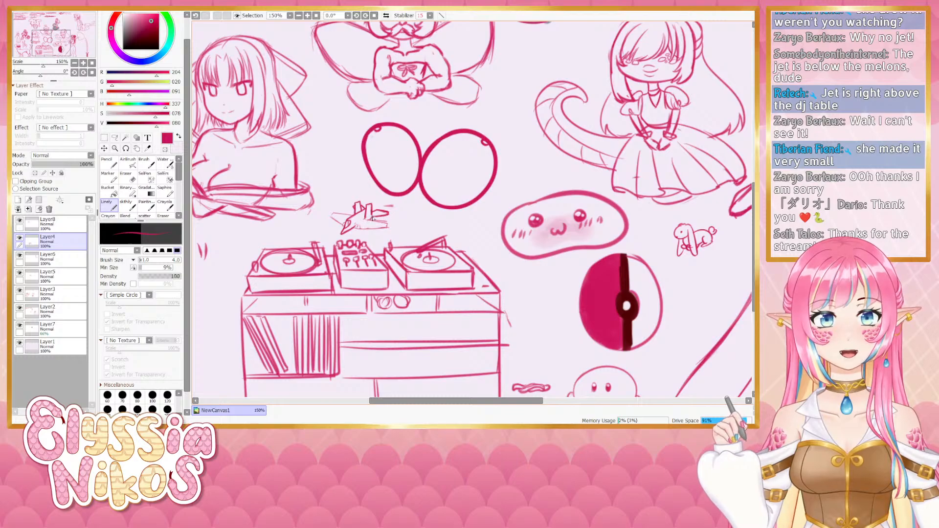
Darken the outlines of the jet's wings and rear body, undoing the stray strokes
left_click_drag(364, 221, 387, 226)
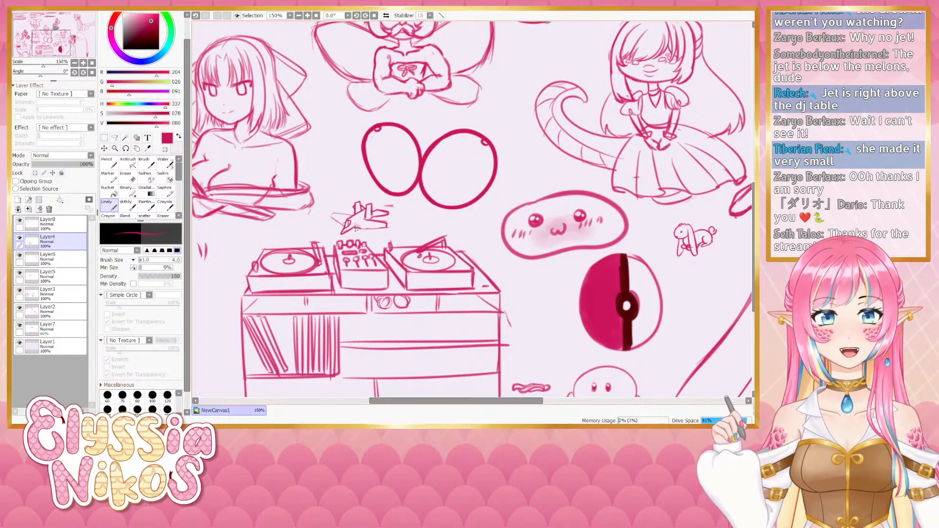
left_click_drag(390, 226, 375, 230)
key("ctrl+z")
key("ctrl+z")
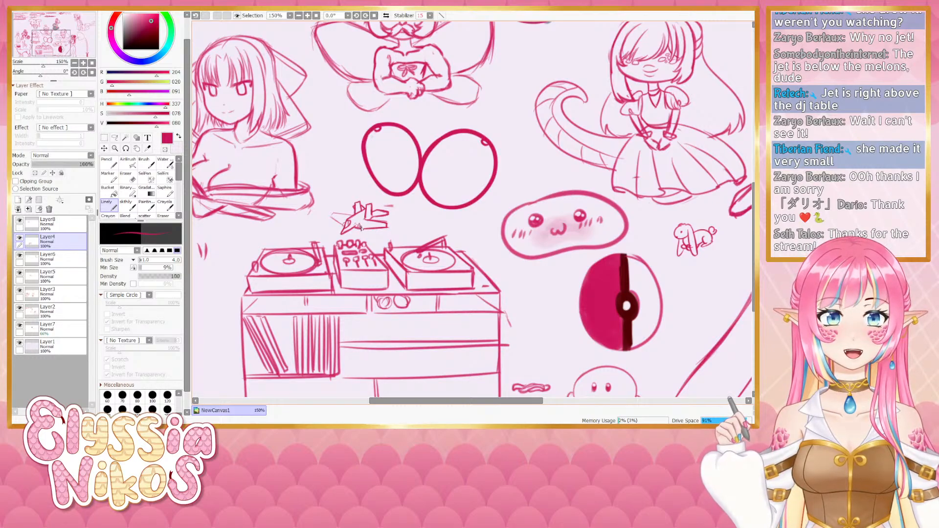
mouse_move(331, 212)
left_mouse_down()
mouse_move(359, 218)
mouse_move(338, 223)
mouse_move(348, 230)
mouse_move(394, 212)
mouse_move(409, 234)
mouse_move(386, 313)
left_mouse_up()
key("ctrl+z")
key("ctrl+z")
key("ctrl+z")
key("ctrl+z")
Add question marks around the Starcade 1997 entry in the request list on Layer2
left_click(74, 62)
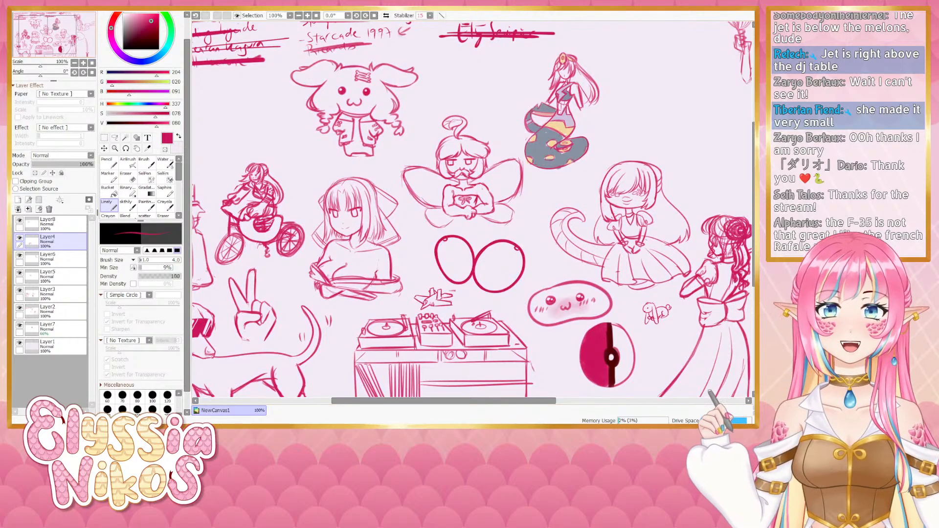
left_click(75, 62)
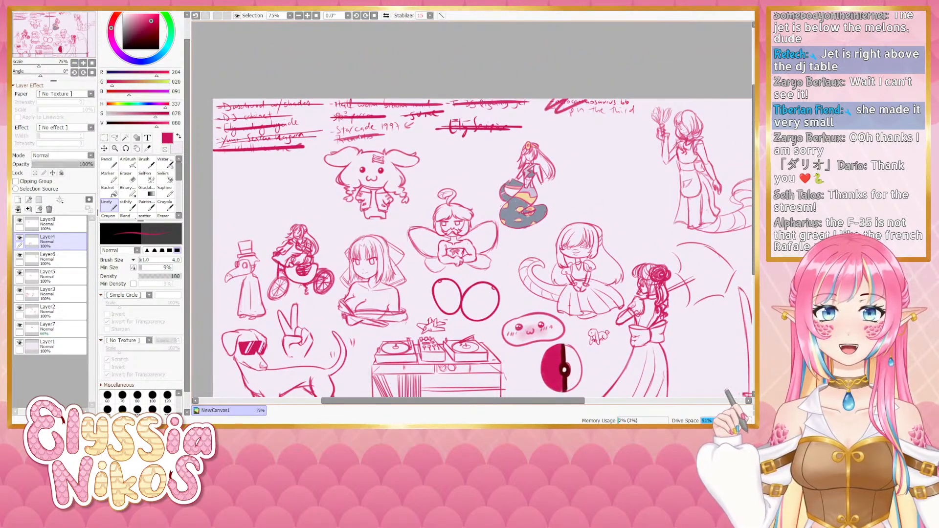
left_click(59, 312)
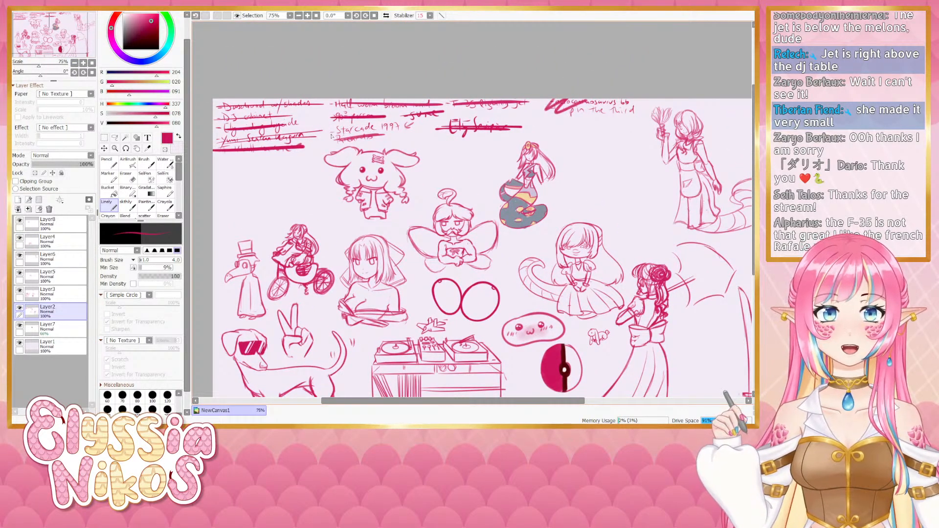
left_click_drag(332, 132, 329, 135)
key("ctrl+z")
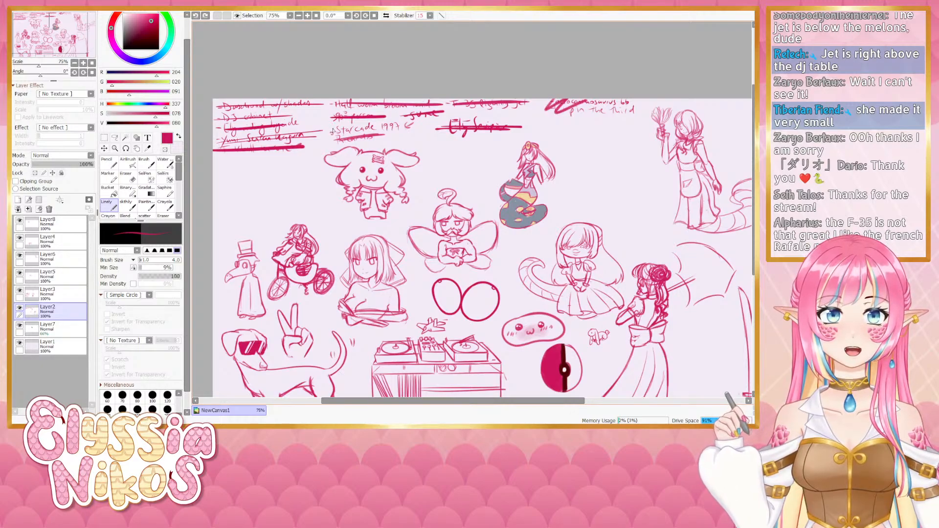
key("ctrl+y")
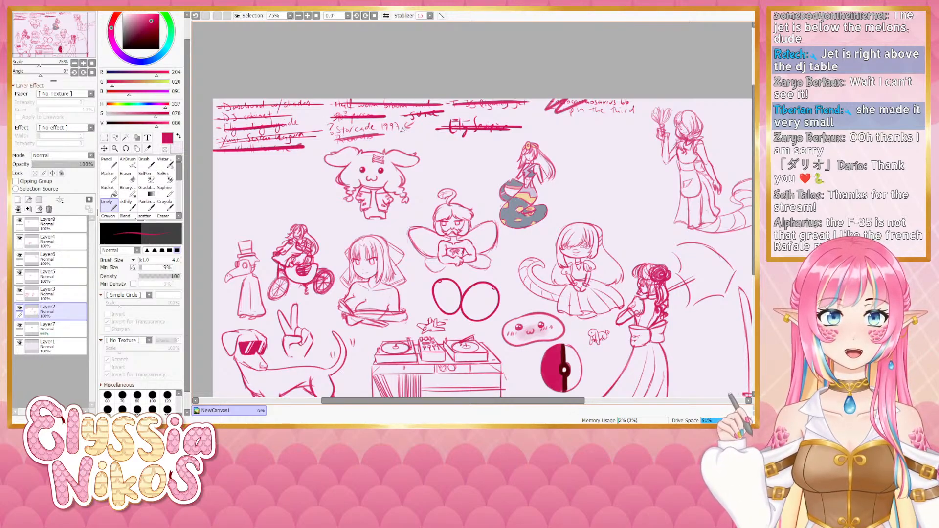
Erase the request entry ending in "the Third" from Layer2 and its cross-out scribble from Layer3
left_click_drag(460, 172, 363, 183)
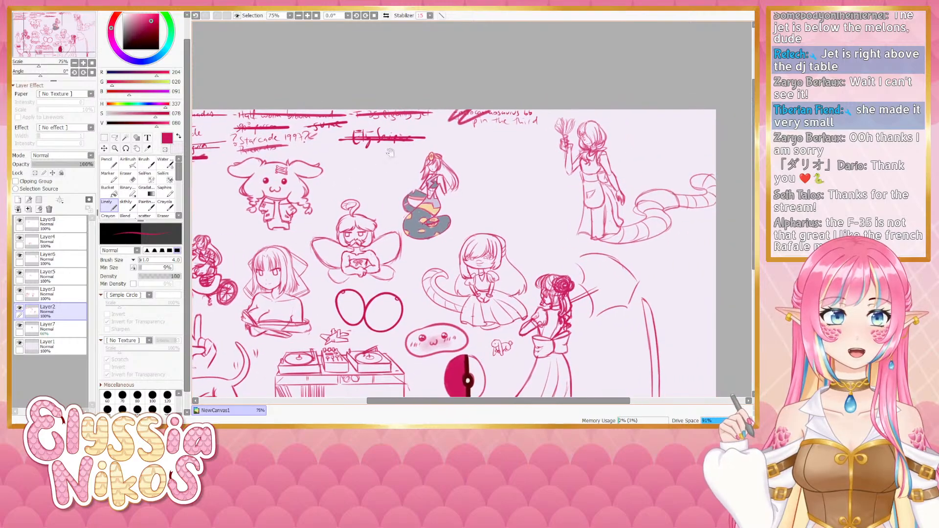
key("e")
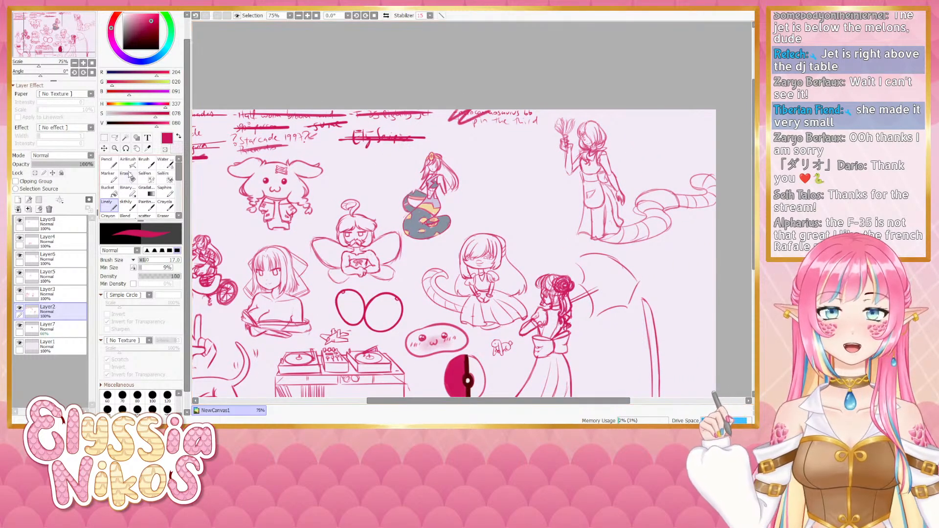
mouse_move(448, 115)
left_mouse_down()
mouse_move(525, 120)
mouse_move(475, 129)
mouse_move(513, 128)
mouse_move(497, 117)
left_mouse_up()
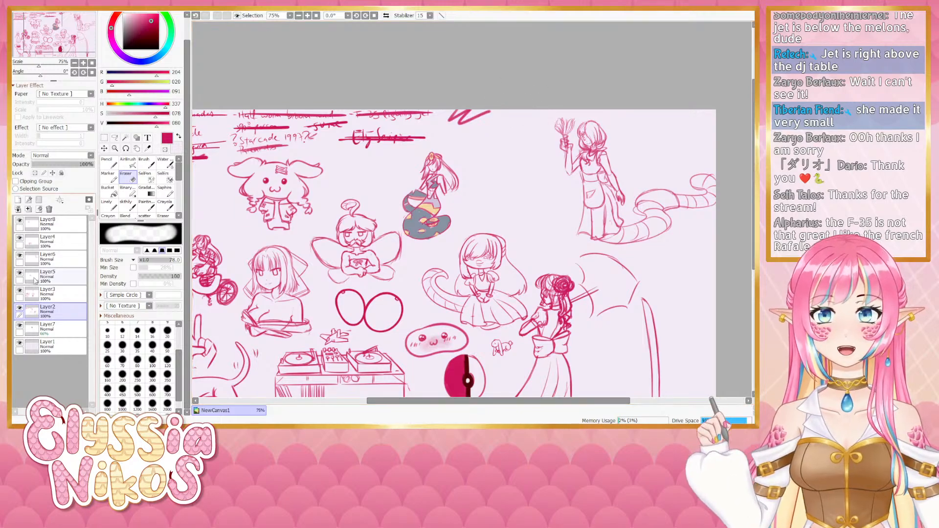
left_click(20, 292)
left_click(19, 291)
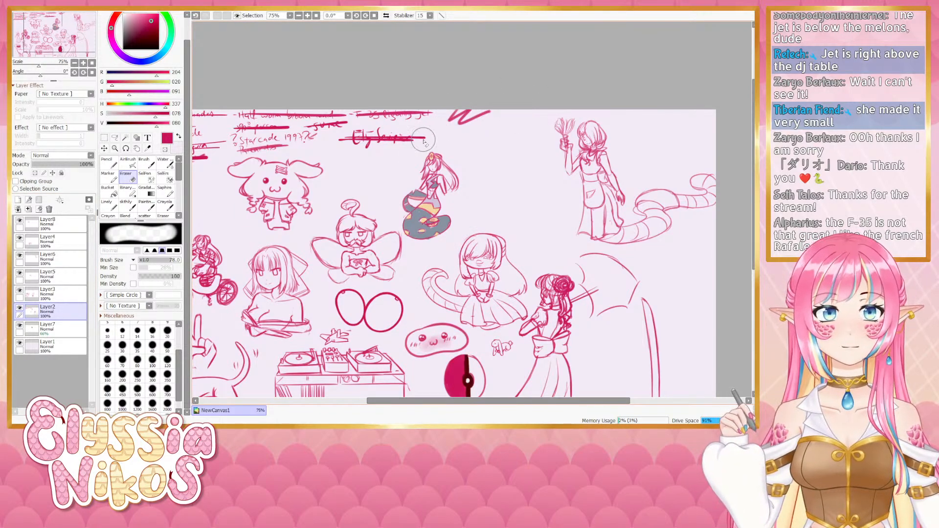
left_click(69, 292)
mouse_move(490, 114)
left_mouse_down()
mouse_move(441, 134)
mouse_move(462, 119)
left_mouse_up()
Look over the whole doodle canvas, from the request list to the figures and the sword
mouse_move(457, 155)
left_mouse_down()
mouse_move(609, 81)
mouse_move(533, 72)
mouse_move(510, 84)
left_mouse_up()
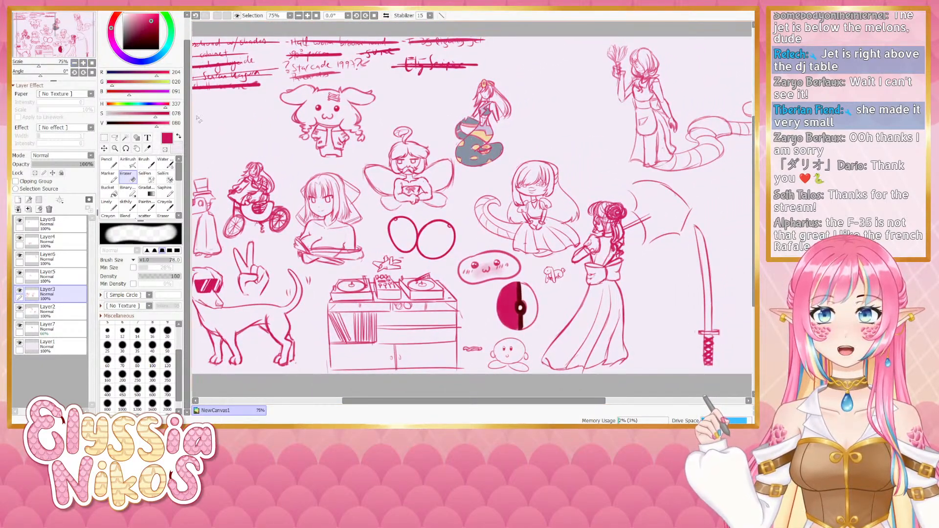
left_click_drag(406, 203, 399, 206)
mouse_move(341, 274)
left_mouse_down()
mouse_move(417, 244)
mouse_move(297, 293)
left_mouse_up()
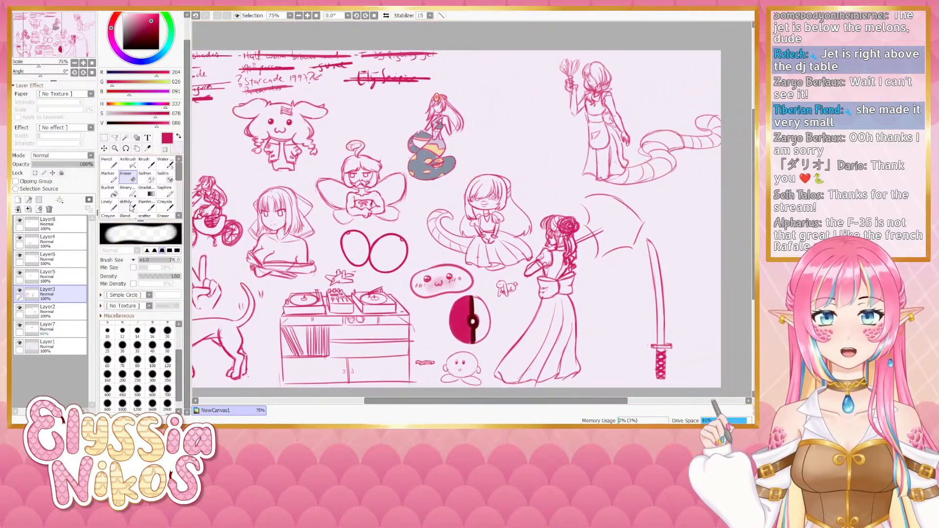
key("b")
mouse_move(412, 229)
left_mouse_down()
mouse_move(393, 265)
mouse_move(413, 224)
mouse_move(501, 156)
mouse_move(413, 229)
mouse_move(475, 177)
mouse_move(456, 191)
left_mouse_up()
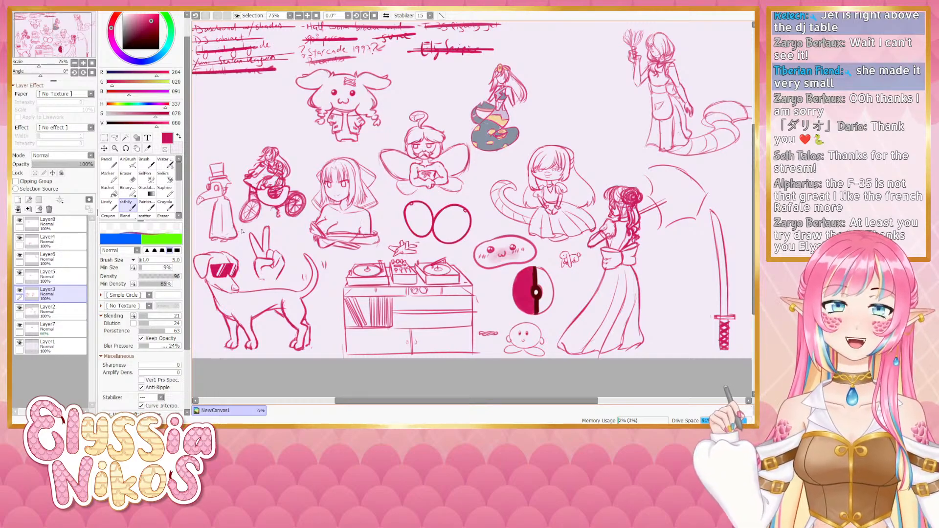
mouse_move(349, 257)
left_mouse_down()
mouse_move(414, 228)
mouse_move(365, 256)
mouse_move(348, 279)
mouse_move(366, 252)
mouse_move(316, 267)
left_mouse_up()
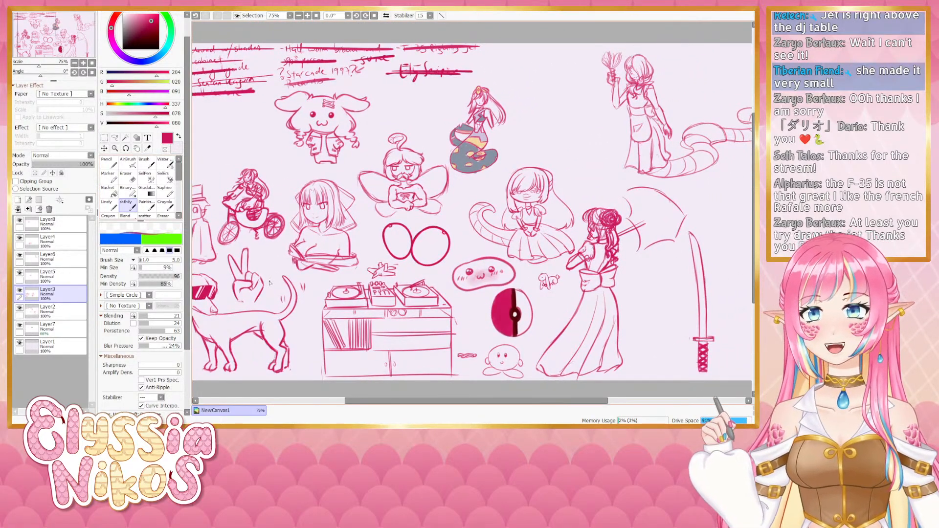
scroll(402, 307, "down", 2)
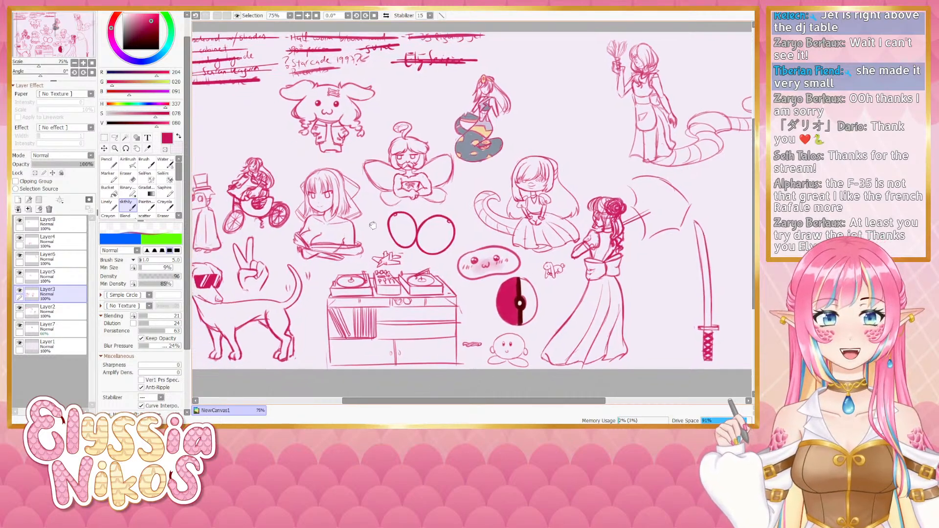
left_click(75, 63)
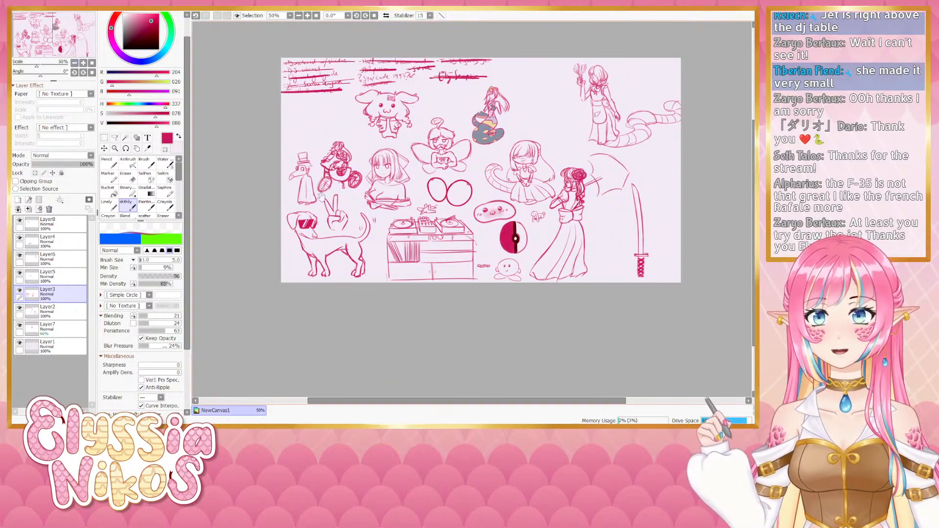
mouse_move(364, 237)
left_mouse_down()
mouse_move(292, 332)
mouse_move(311, 318)
left_mouse_up()
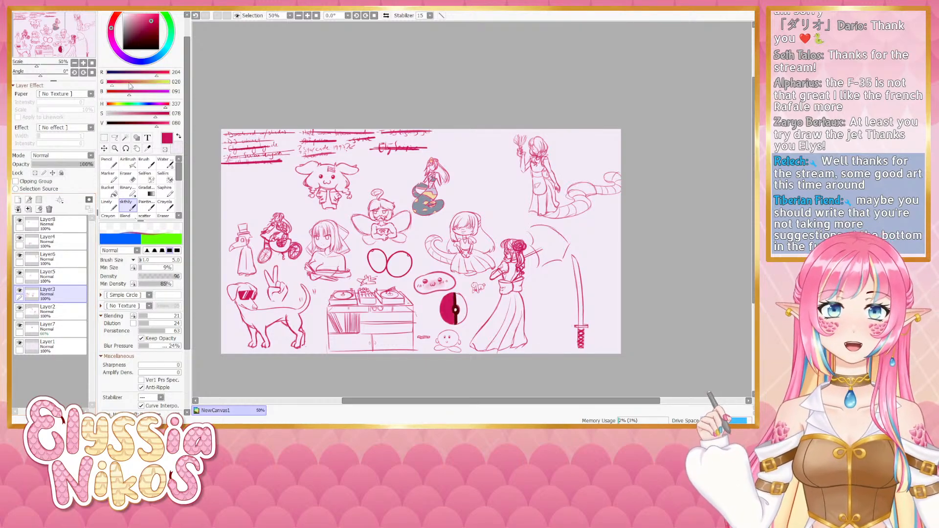
left_click(83, 63)
mouse_move(518, 242)
left_mouse_down()
mouse_move(273, 282)
mouse_move(304, 287)
left_mouse_up()
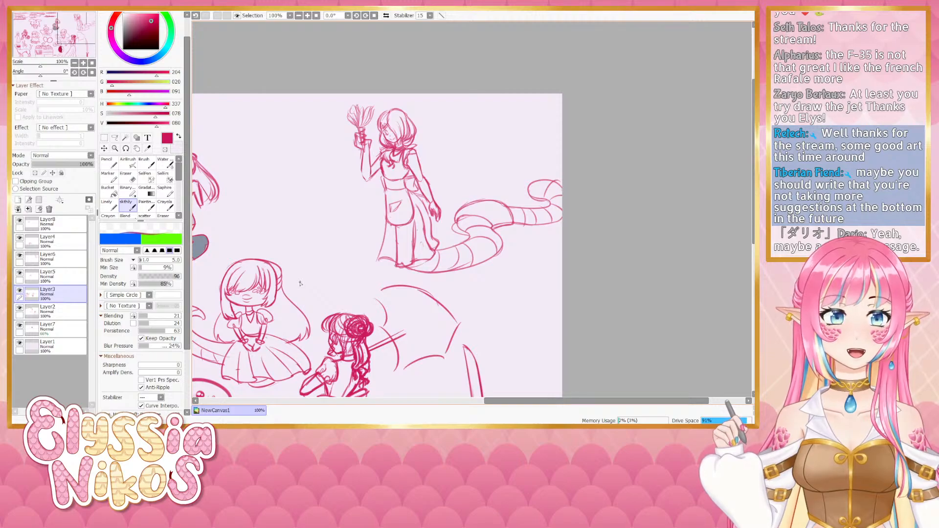
left_click(288, 289, "alt")
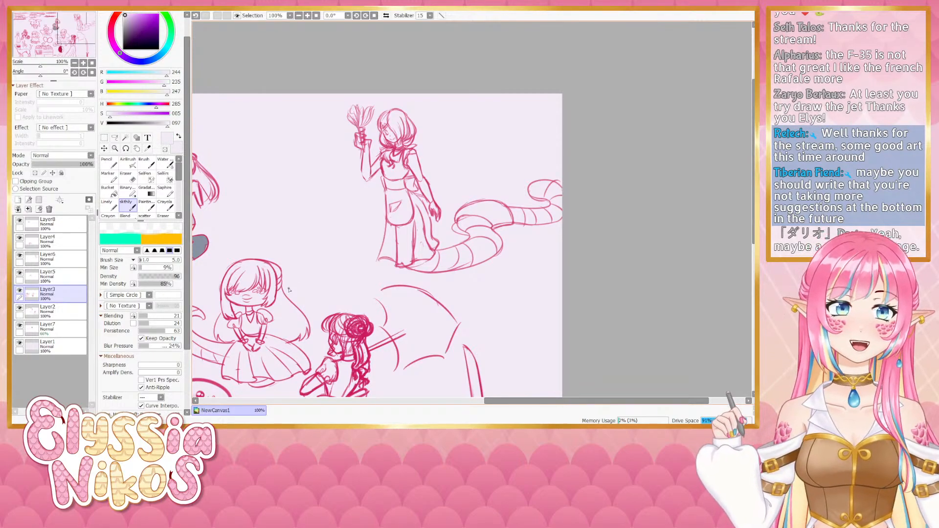
left_click_drag(289, 290, 260, 276)
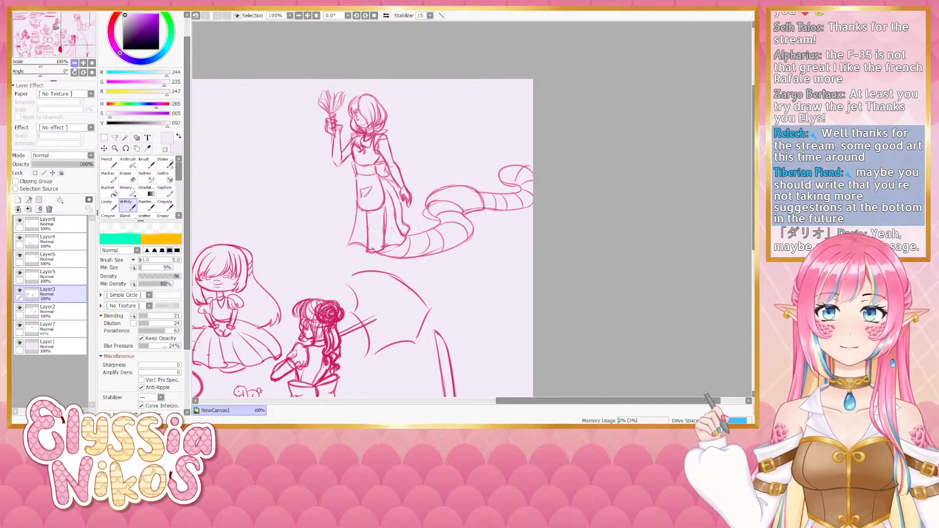
mouse_move(338, 358)
left_mouse_down()
mouse_move(362, 359)
mouse_move(370, 261)
mouse_move(463, 204)
left_mouse_up()
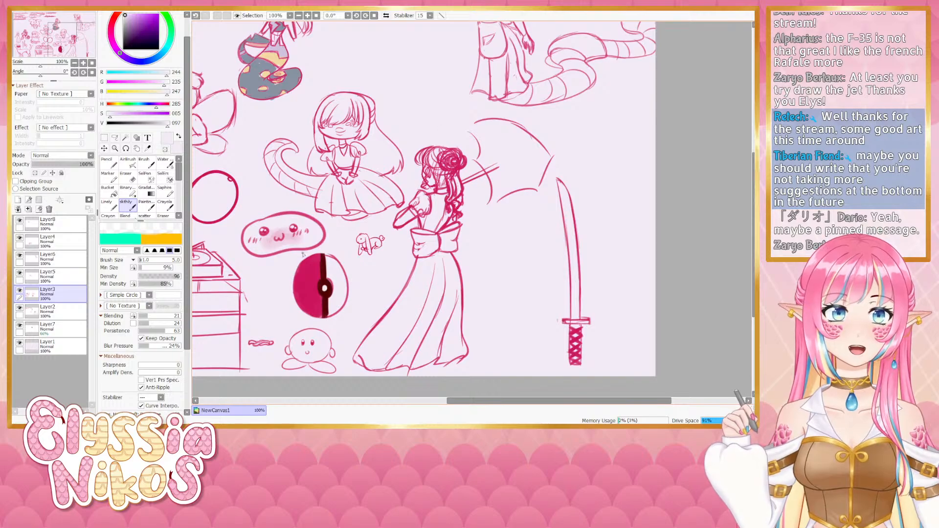
Try to draw a crimson arrow pointing at the chibi girl with the worm tail on Layer5, using the Linely brush at size 17
left_click(67, 275)
left_click(108, 205)
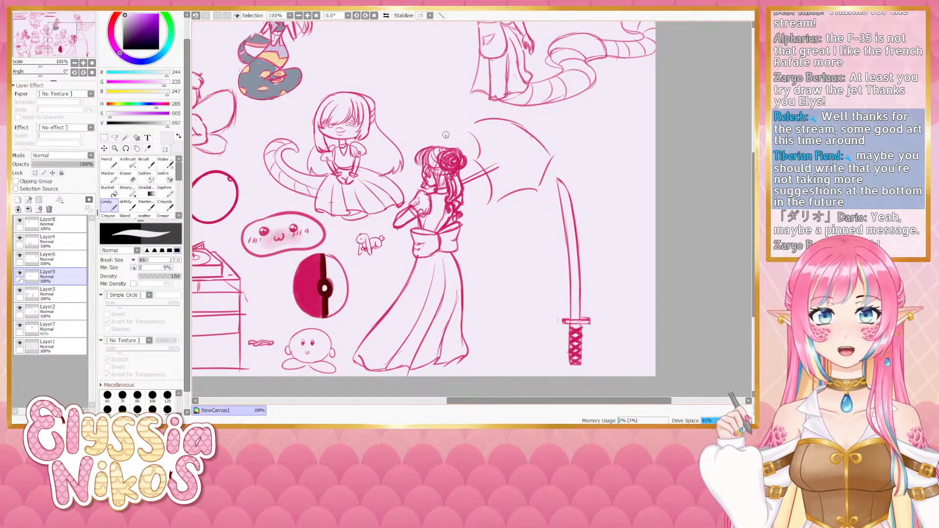
left_click(467, 164, "alt")
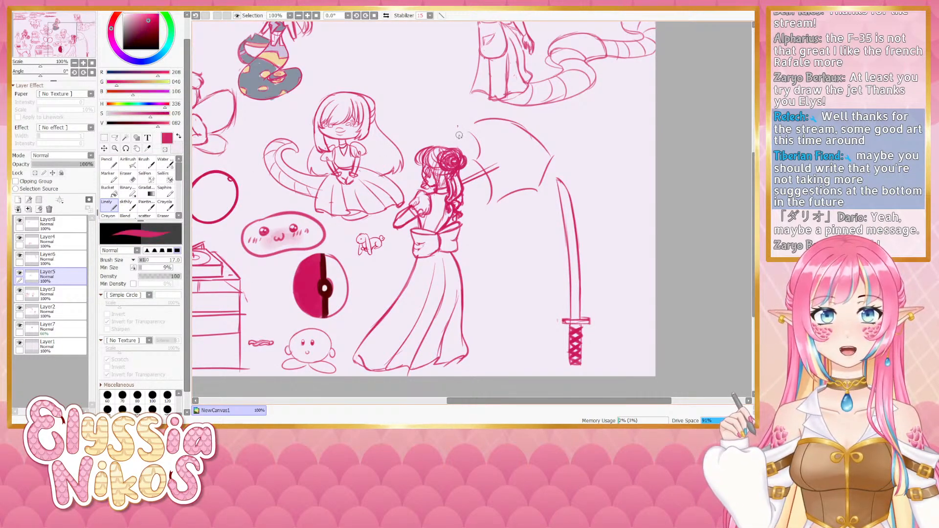
left_click_drag(318, 304, 431, 267)
left_click_drag(423, 223, 423, 261)
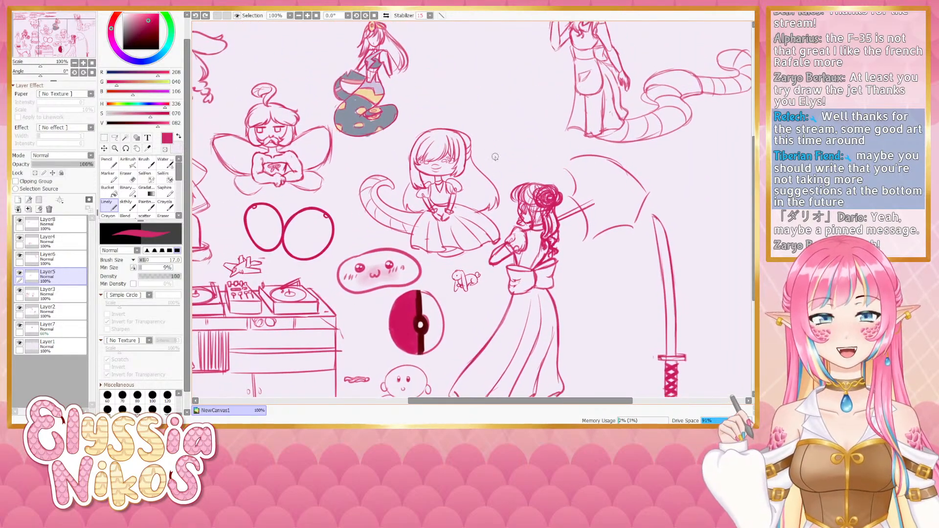
mouse_move(505, 143)
left_mouse_down()
mouse_move(488, 162)
mouse_move(497, 159)
left_mouse_up()
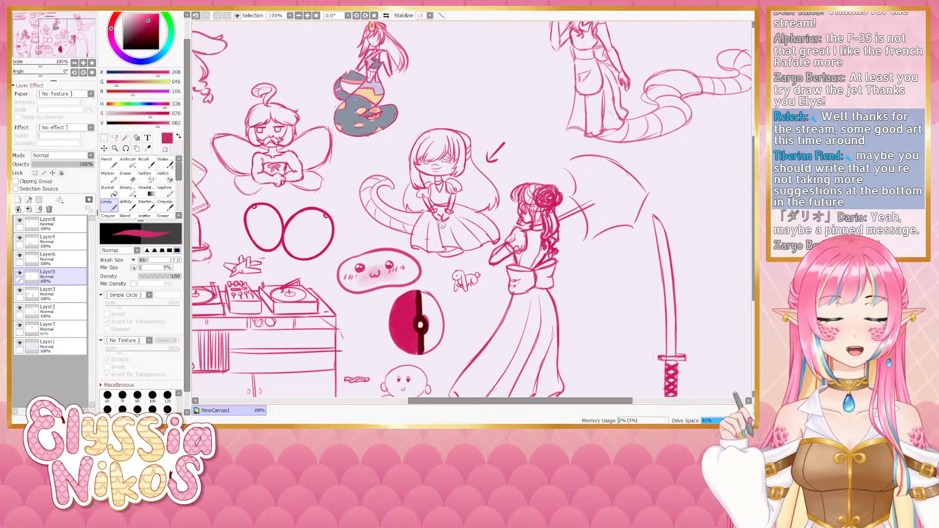
key("ctrl+z")
key("ctrl+z")
key("ctrl+z")
left_click(74, 63)
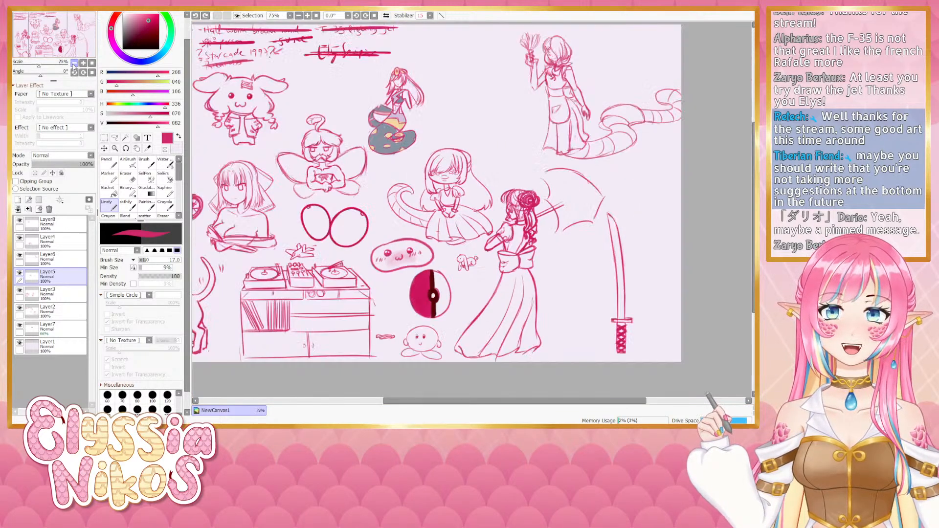
left_click_drag(368, 223, 438, 280)
left_click_drag(440, 244, 537, 169)
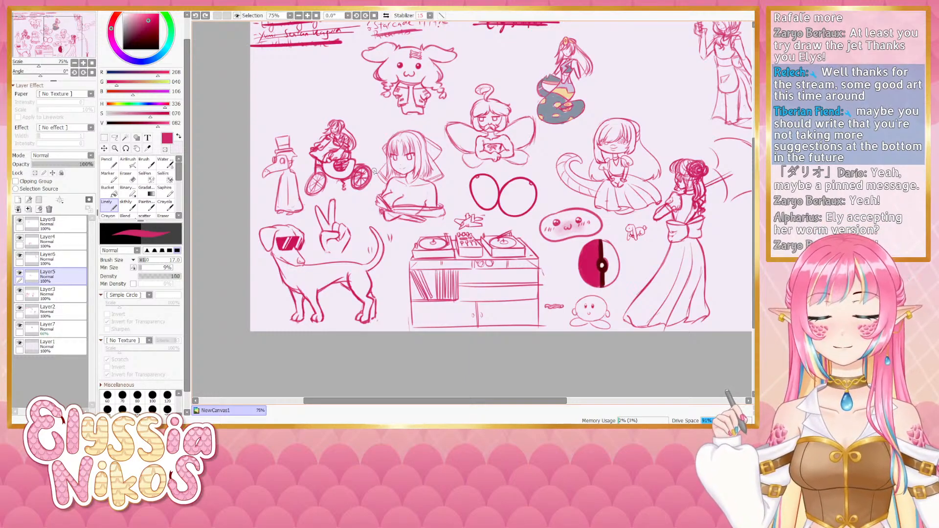
left_click_drag(466, 214, 456, 220)
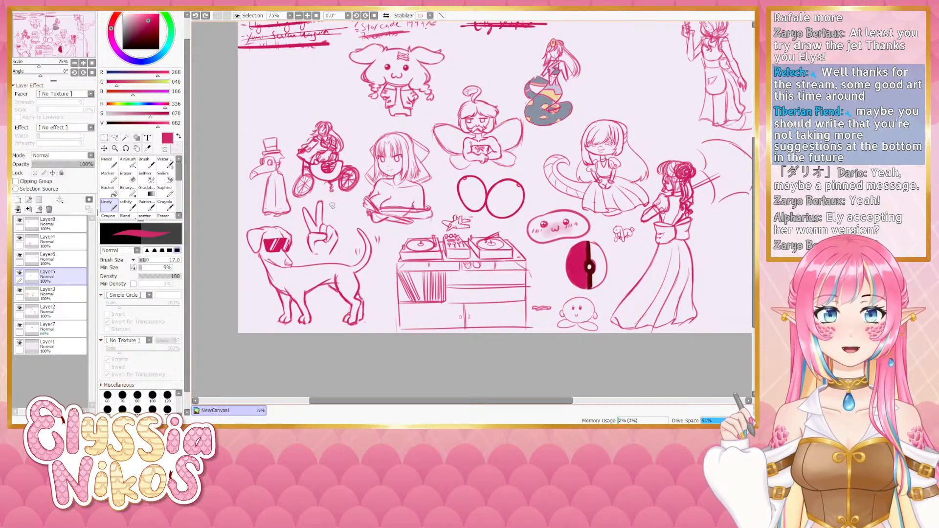
left_click(83, 62)
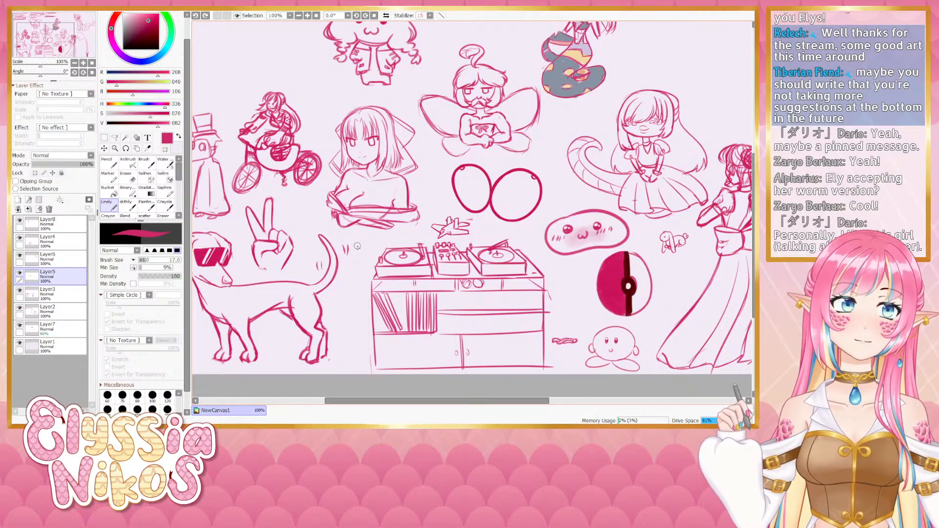
Try to erase stray lines beneath the veiled woman's crossed arms, first on Layer5 and again on Layer3 after checking its visibility
mouse_move(361, 258)
left_mouse_down()
mouse_move(418, 268)
mouse_move(353, 277)
left_mouse_up()
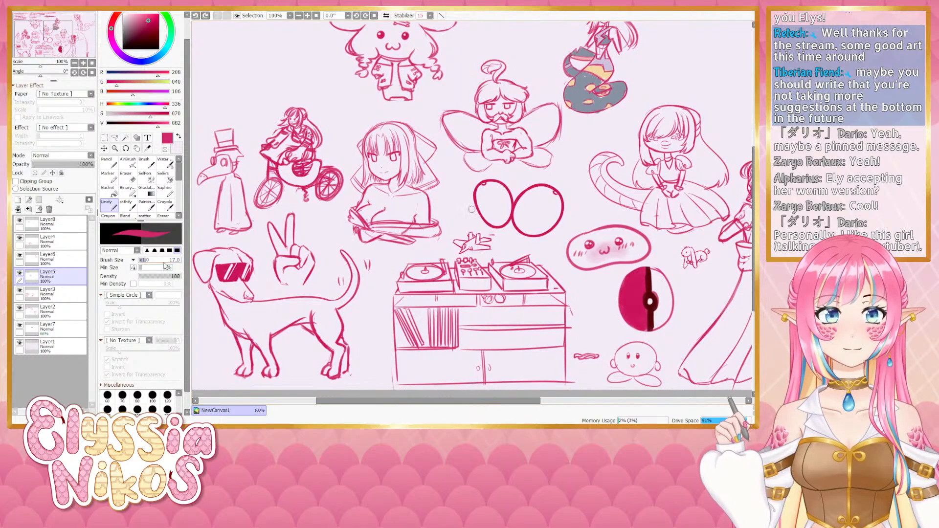
key("e")
left_click_drag(393, 240, 390, 240)
left_click_drag(416, 216, 384, 222)
left_click(19, 290)
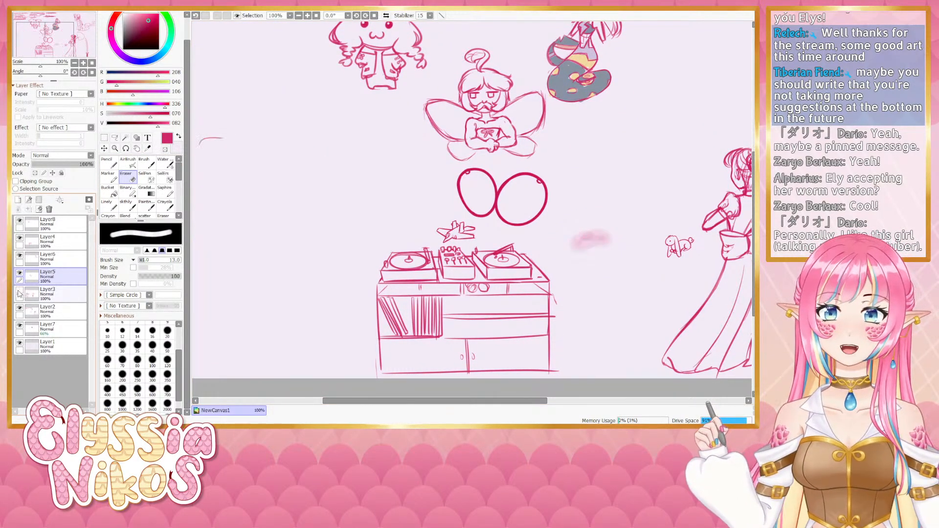
left_click(20, 290)
left_click(53, 293)
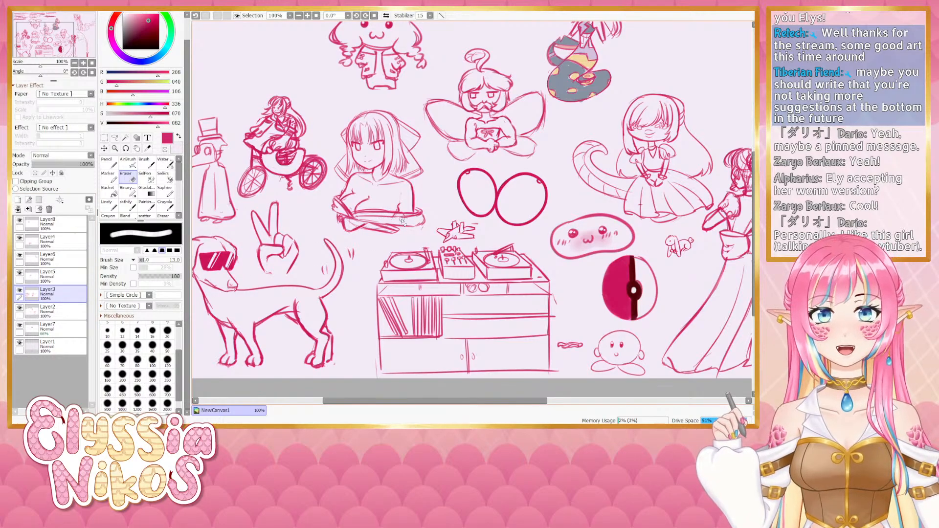
key("ctrl+z")
left_click_drag(404, 222, 378, 223)
key("ctrl+z")
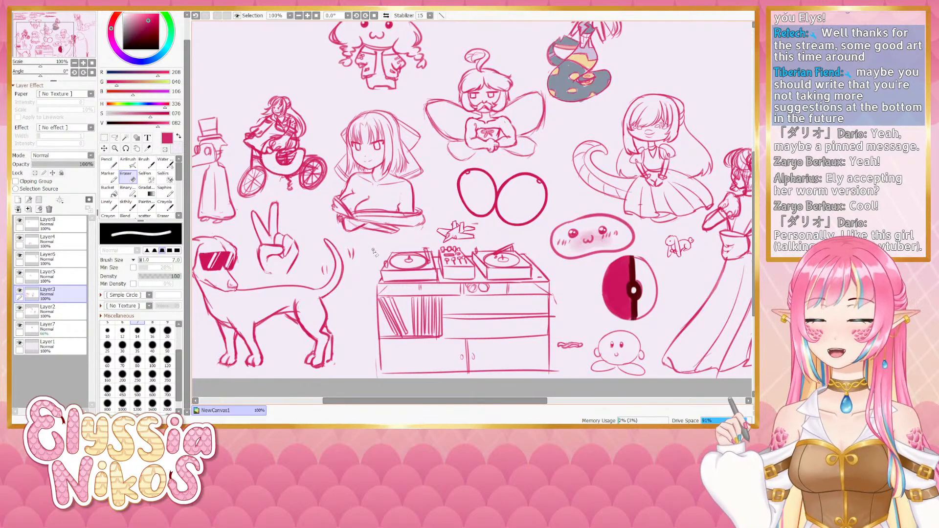
Review the doodles across the whole canvas, with a closer look at the tricycle rider, the veiled woman and the moustached fairy
left_click(75, 63)
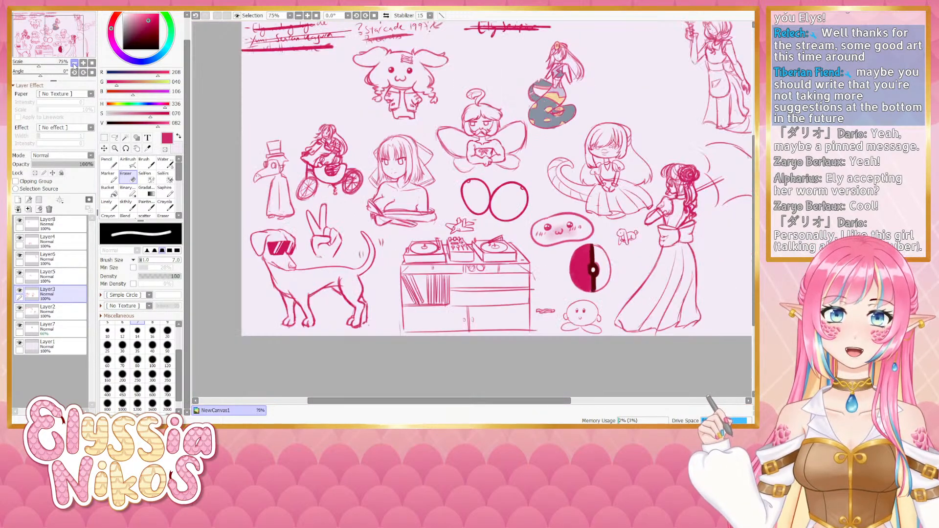
left_click_drag(564, 186, 377, 220)
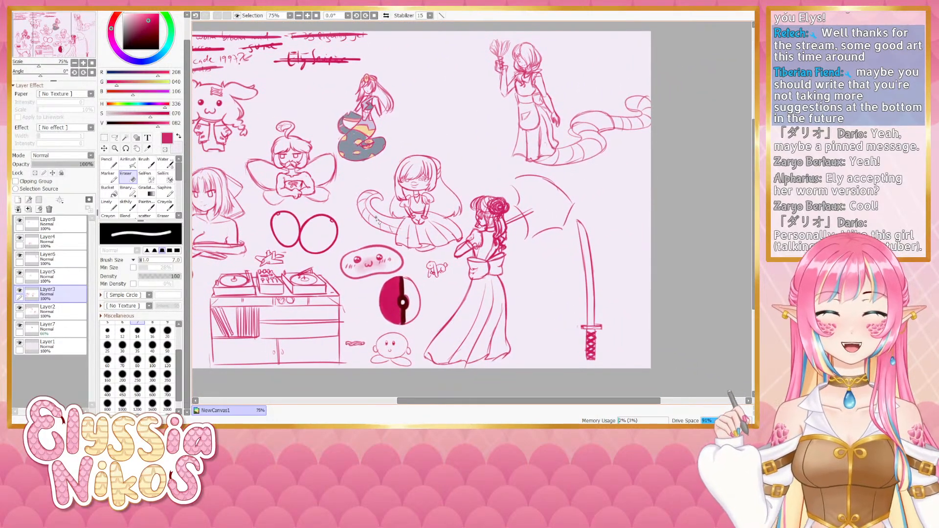
left_click_drag(428, 279, 541, 251)
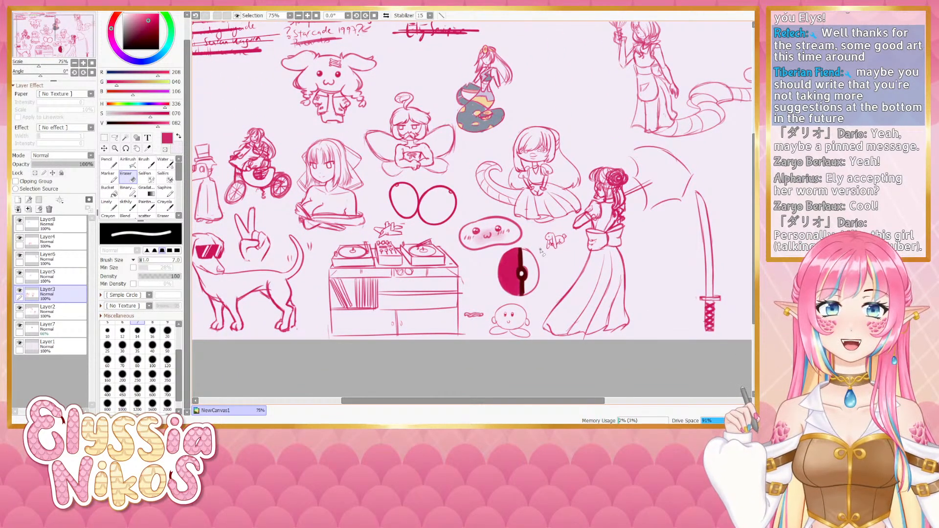
left_click_drag(541, 251, 577, 206)
scroll(577, 206, "down", 1)
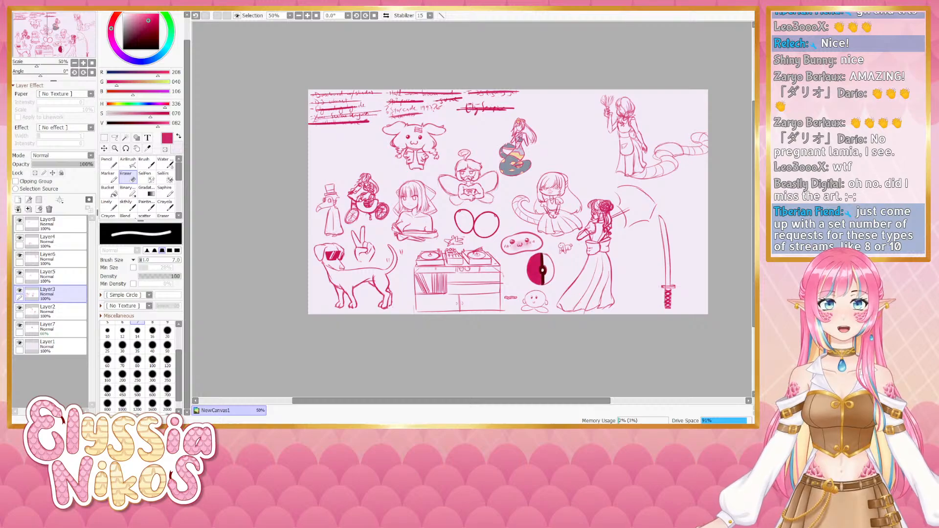
scroll(561, 201, "up", 1)
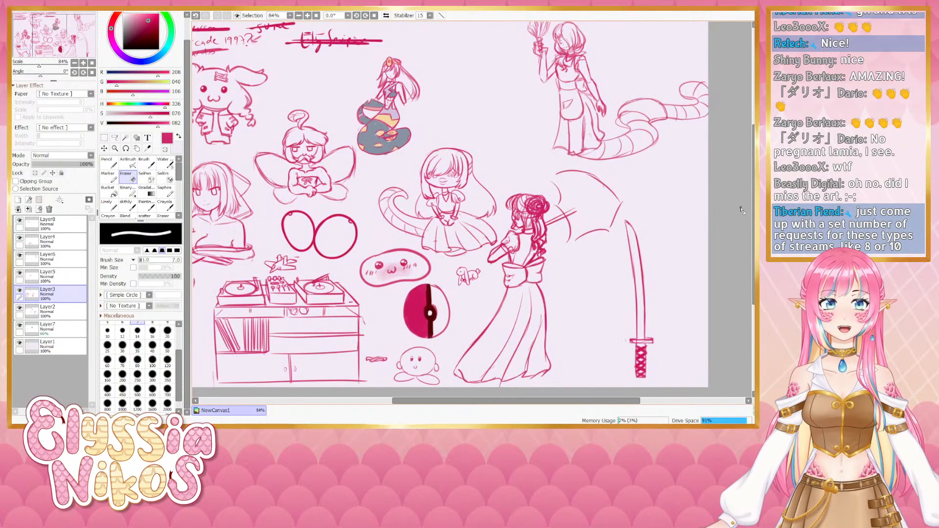
left_click_drag(429, 397, 409, 397)
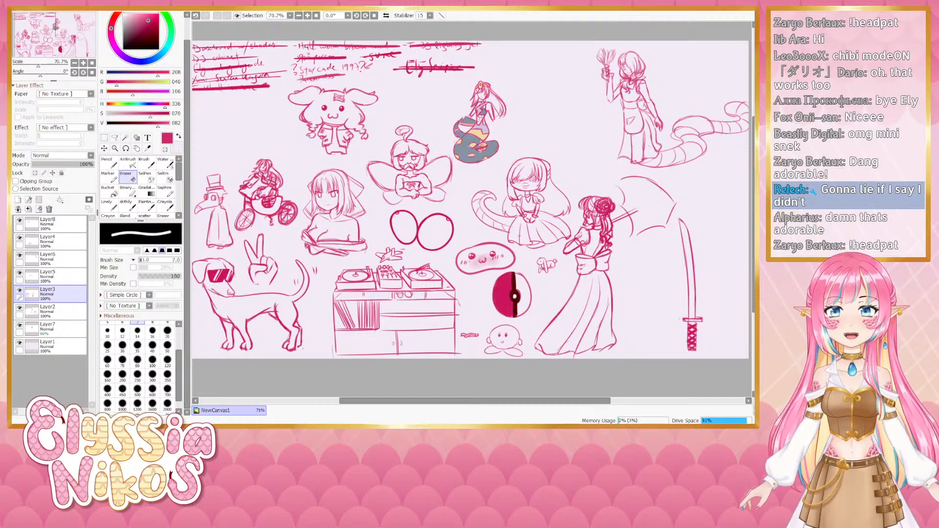
scroll(254, 184, "up", 3)
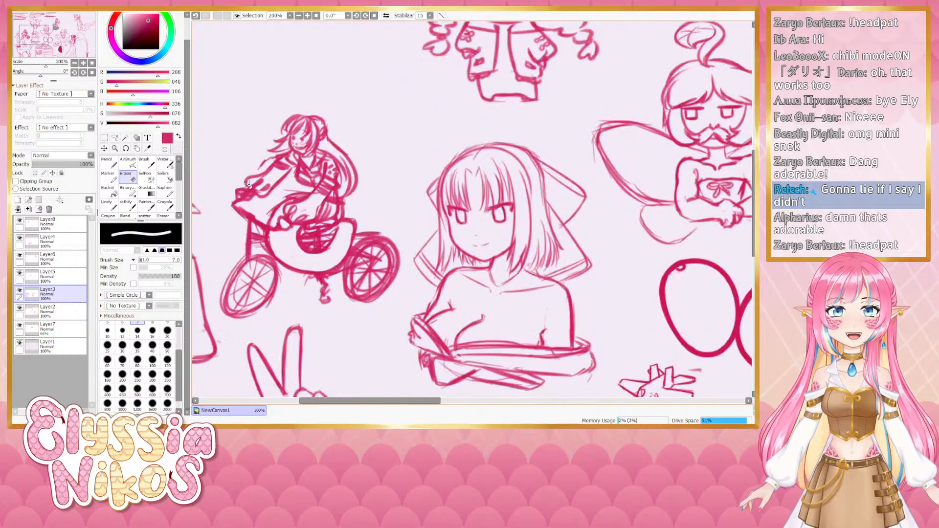
left_click_drag(220, 192, 225, 190)
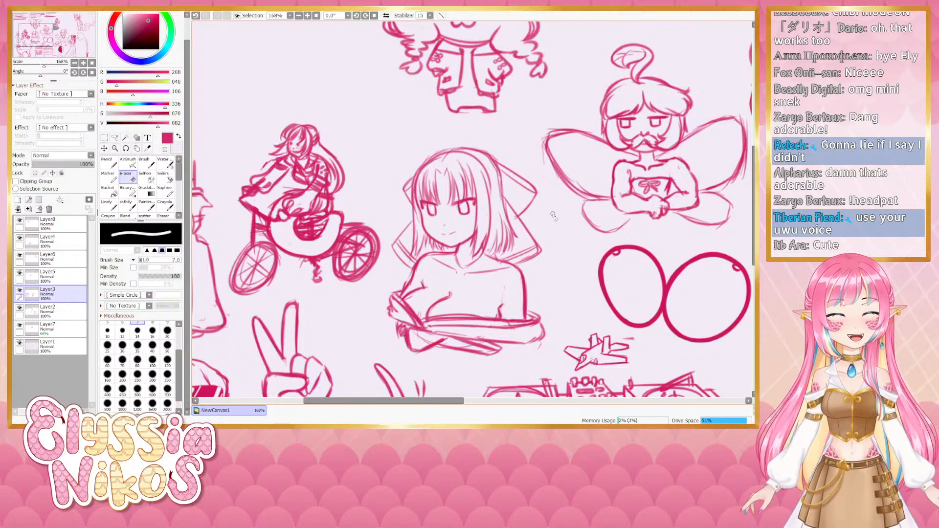
scroll(554, 215, "down", 4)
scroll(383, 161, "down", 1)
left_click_drag(425, 400, 511, 402)
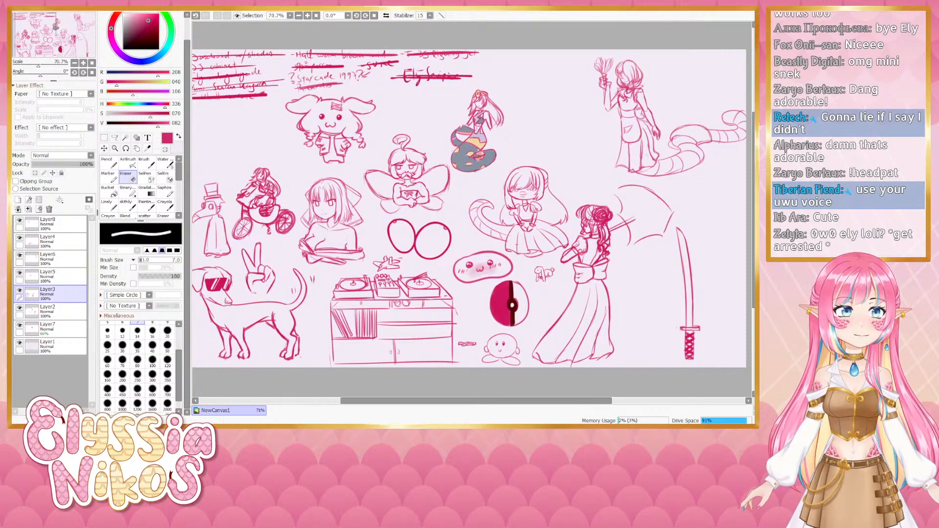